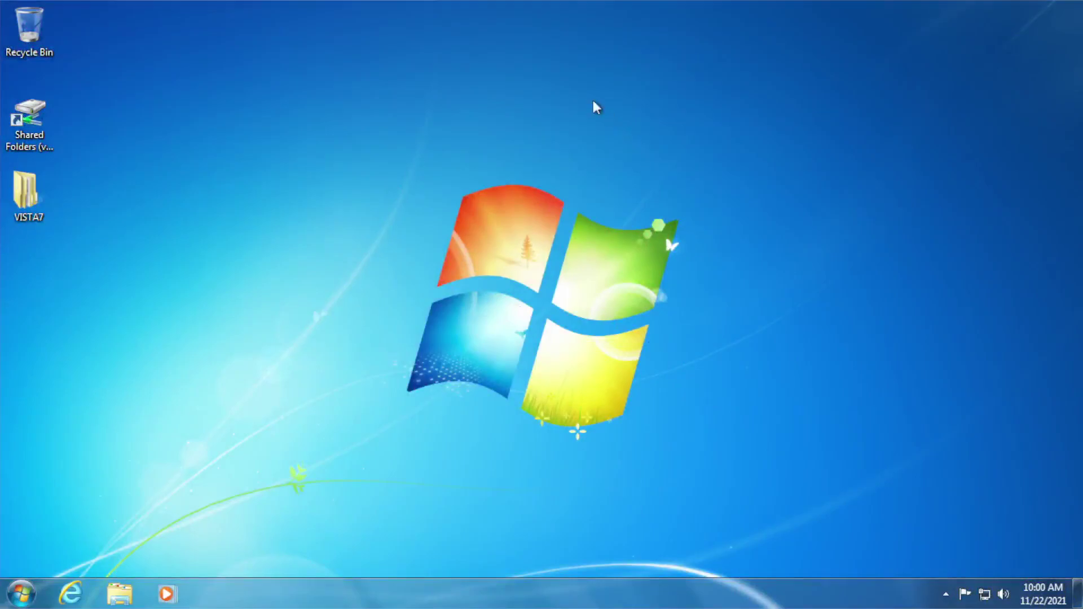
pyautogui.doubleClick(28, 191)
pyautogui.moveTo(581, 26); pyautogui.dragTo(551, 48)
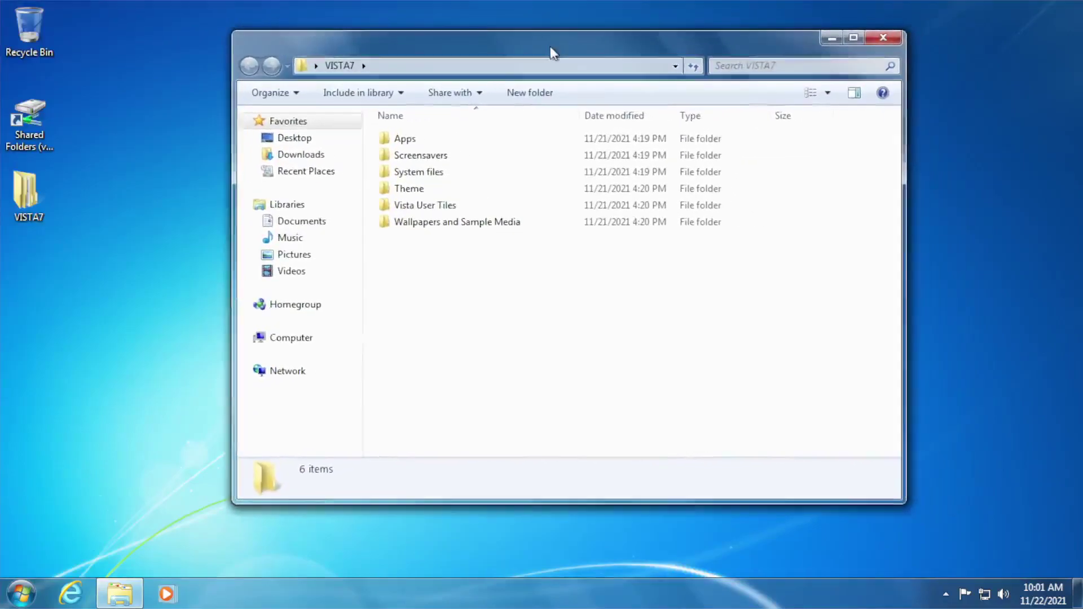
pyautogui.click(883, 38)
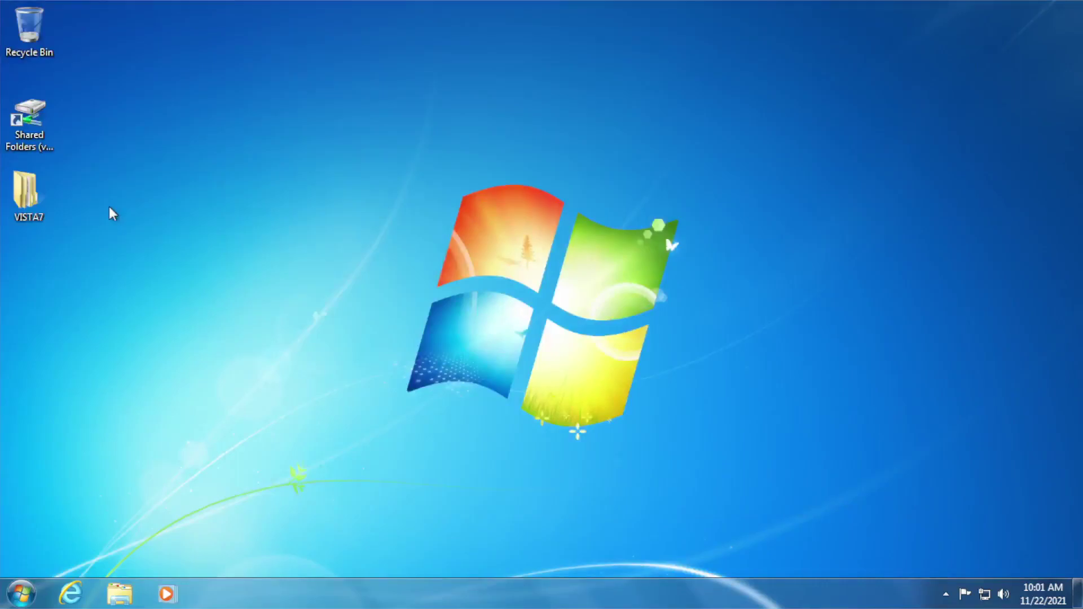
# - Run UniversalThemePatcher-x64 from the UniversalThemePatcher_20090409 folder in VISTA7\Theme, with English as the interface language
pyautogui.click(34, 201)
pyautogui.doubleClick(34, 206)
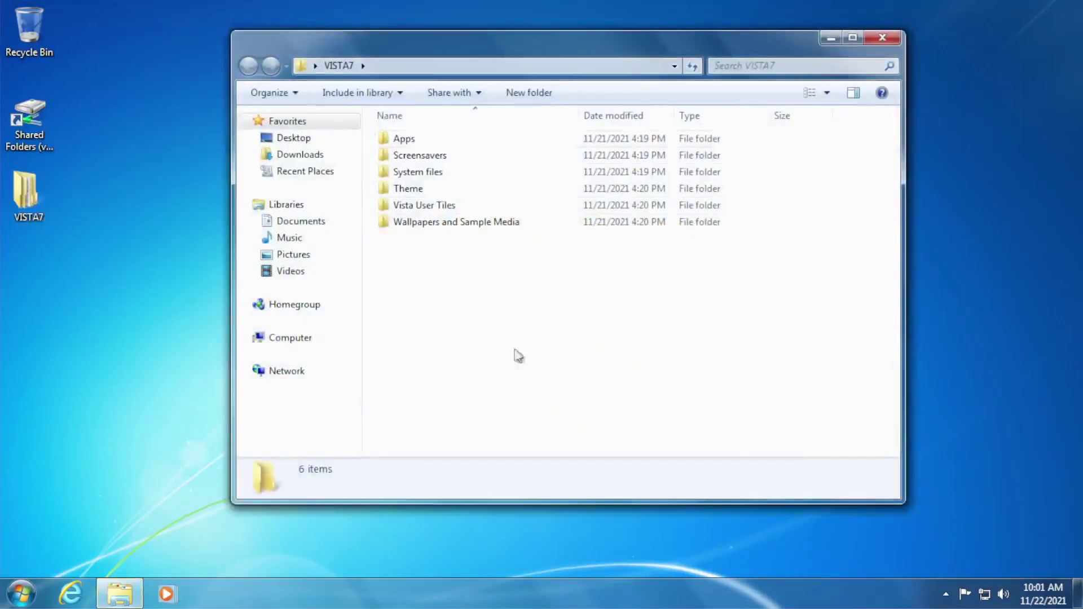
pyautogui.moveTo(438, 154)
pyautogui.moveTo(565, 39); pyautogui.dragTo(558, 37)
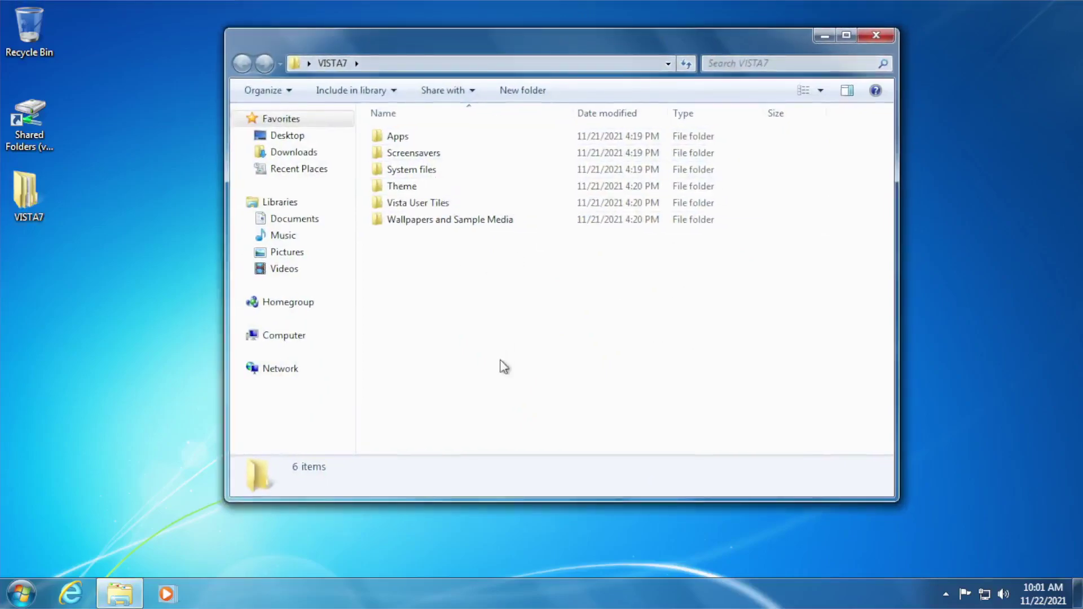
pyautogui.doubleClick(403, 188)
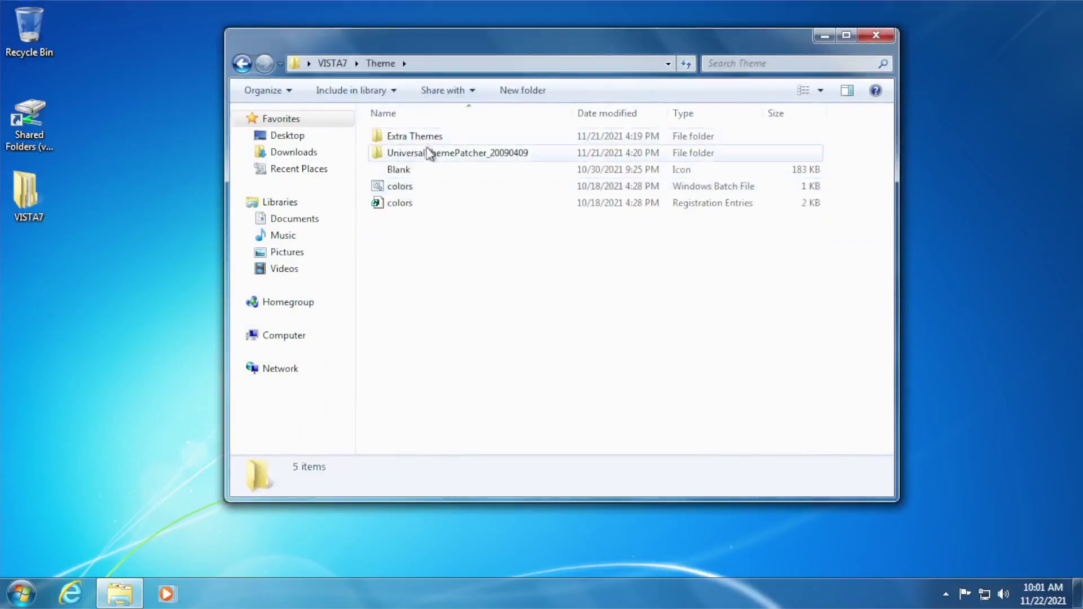
pyautogui.doubleClick(509, 157)
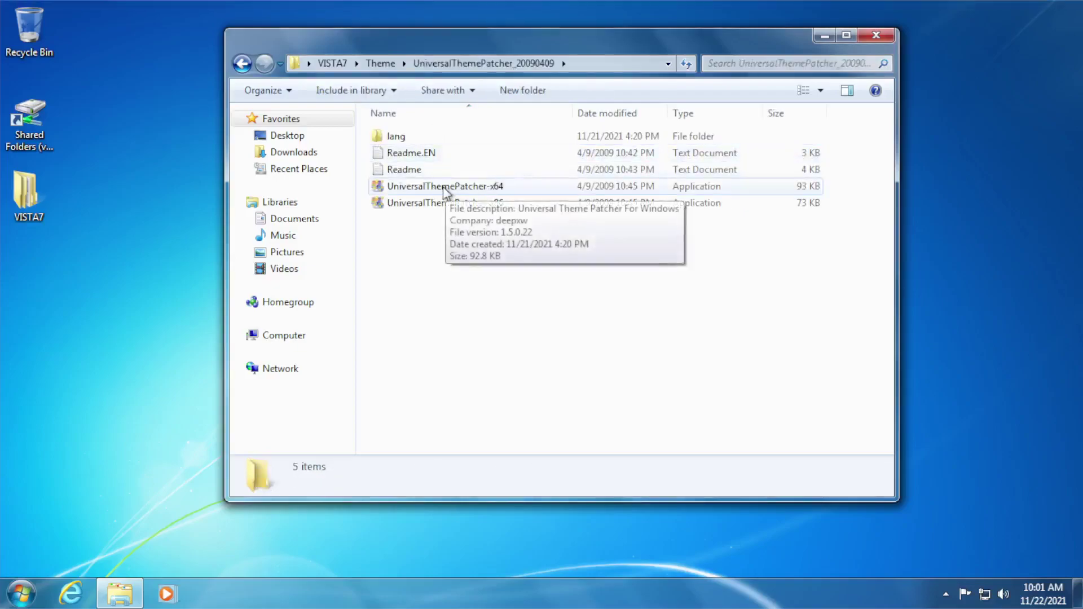
pyautogui.doubleClick(494, 188)
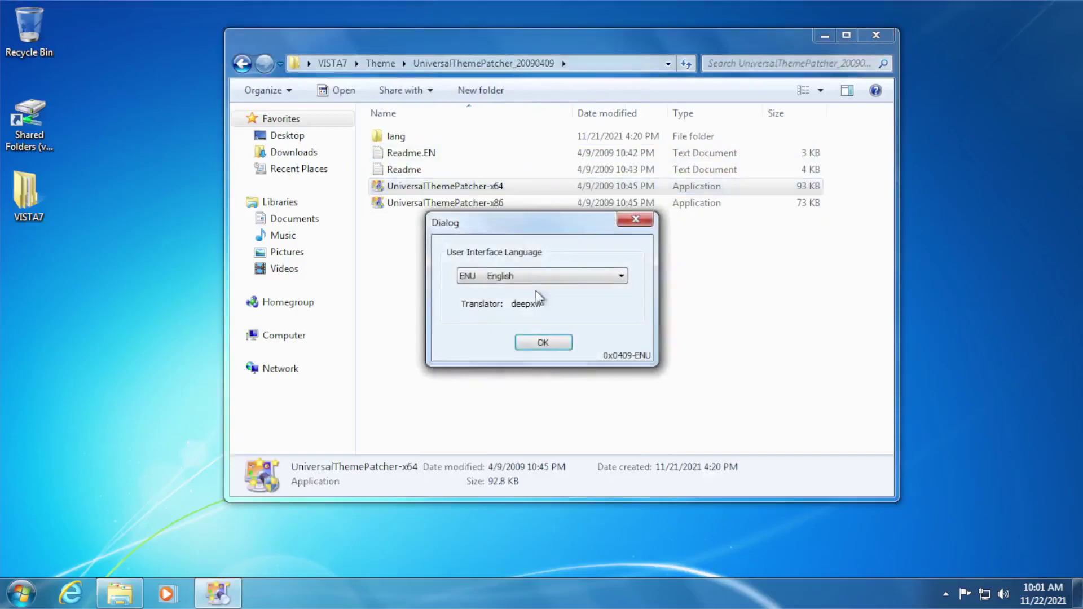
pyautogui.click(543, 342)
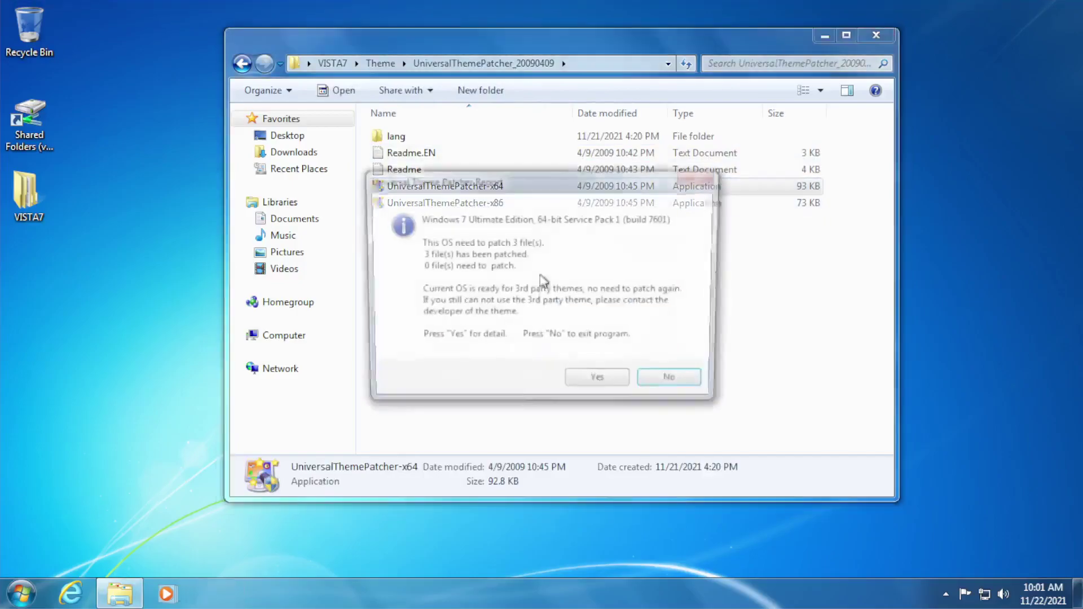
# - Examine the detailed patch status of the theme system files, and close the patcher and its folder window
pyautogui.moveTo(522, 189); pyautogui.dragTo(445, 154)
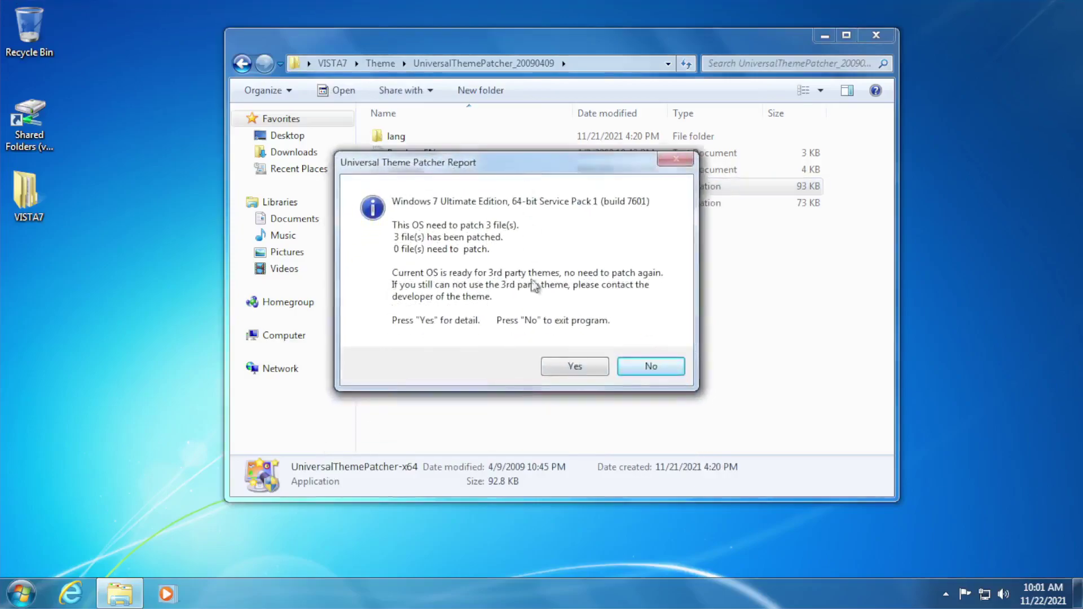
pyautogui.click(564, 368)
pyautogui.moveTo(517, 140); pyautogui.dragTo(483, 128)
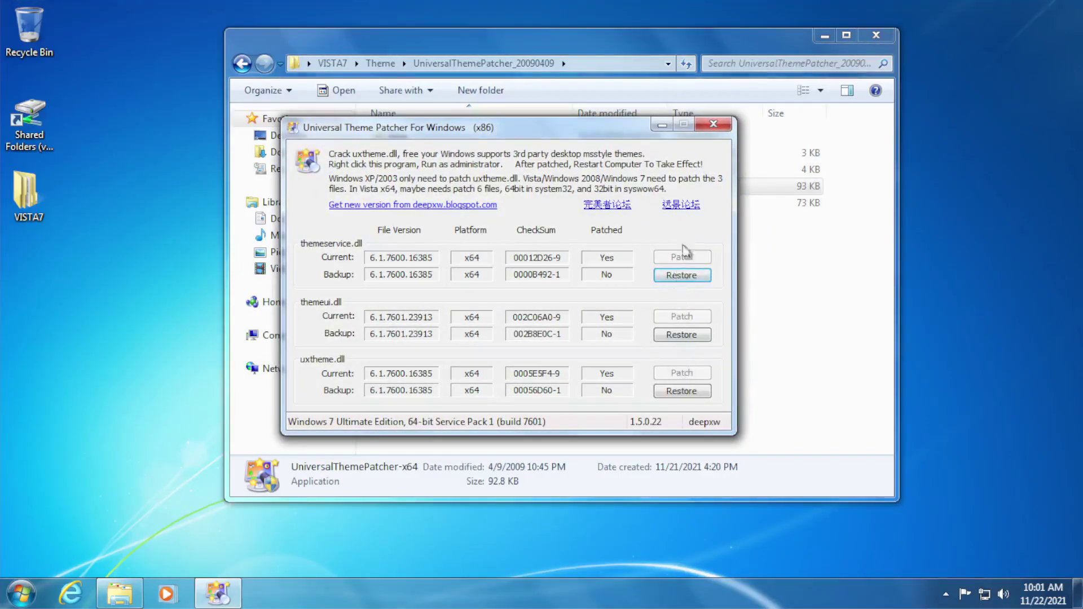
pyautogui.click(714, 124)
pyautogui.click(876, 37)
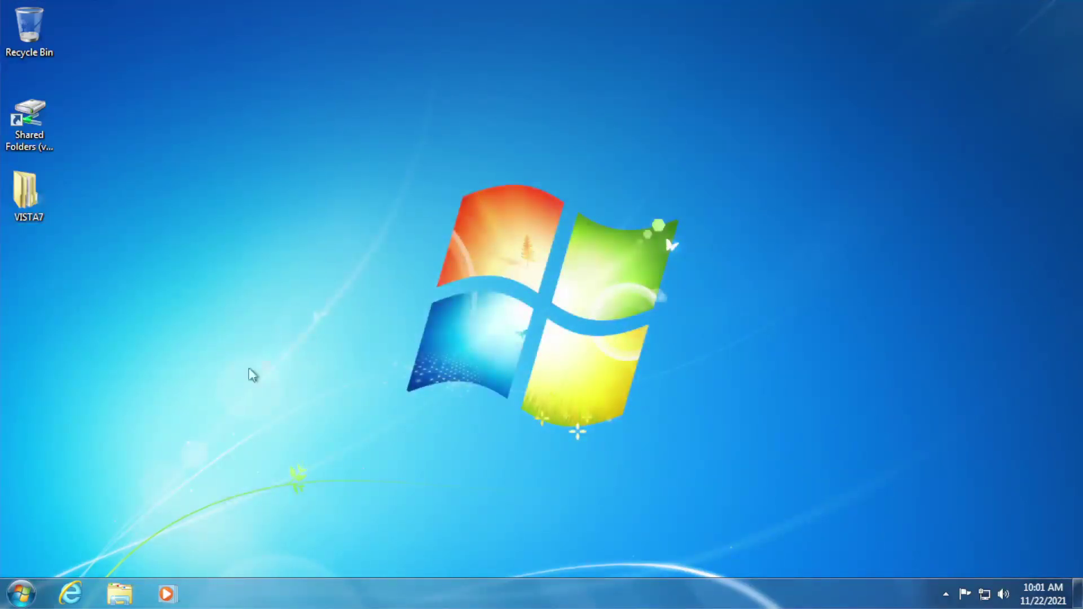
# - Check the User Account Control notification level under the Control Panel's User Accounts, and close the settings without changing them
pyautogui.click(23, 594)
pyautogui.click(247, 423)
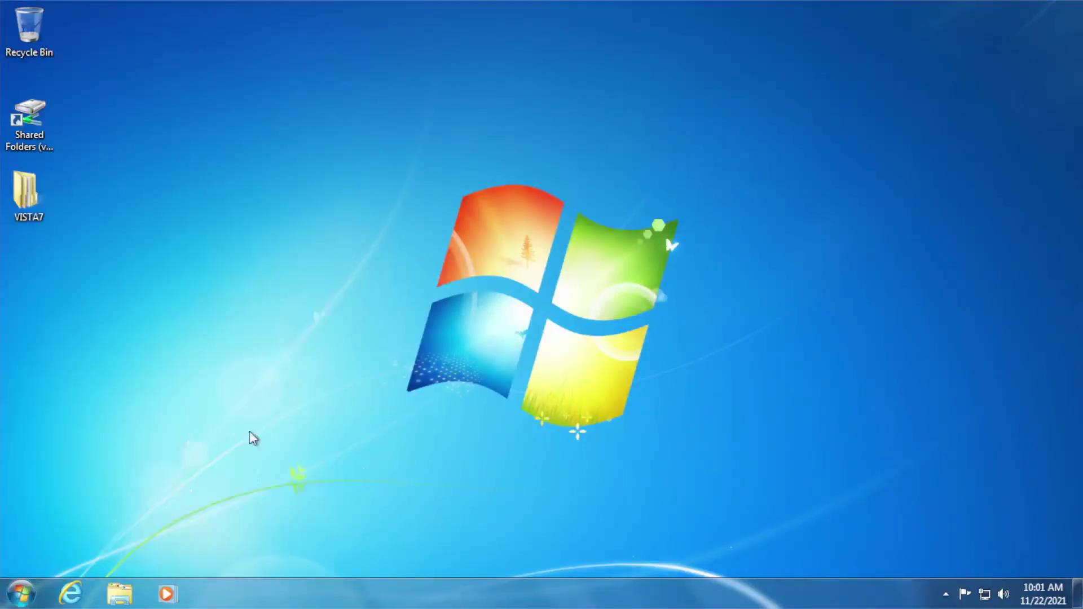
pyautogui.click(743, 184)
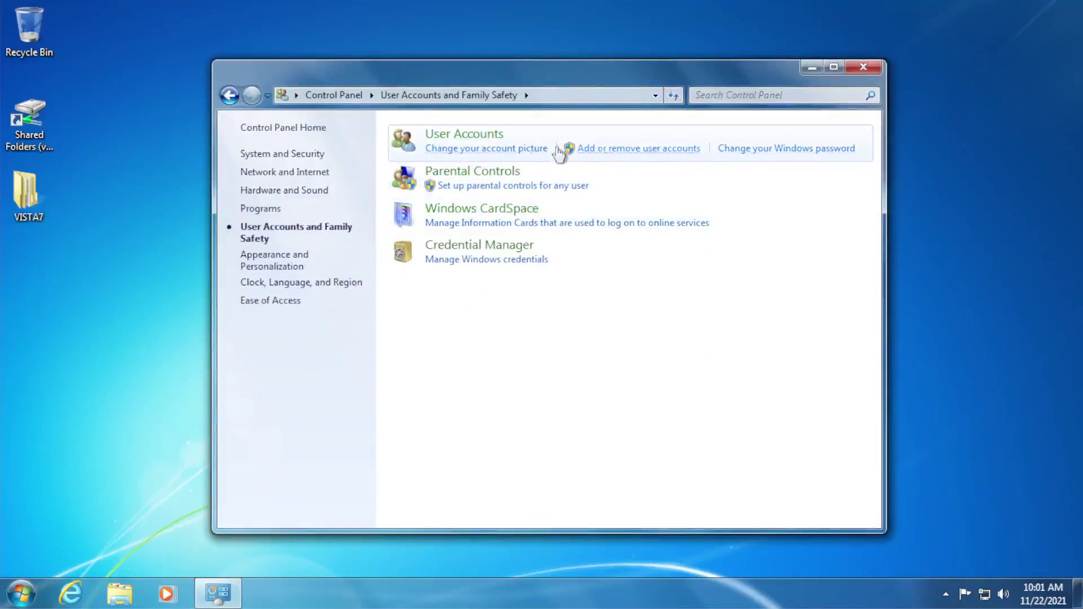
pyautogui.click(462, 141)
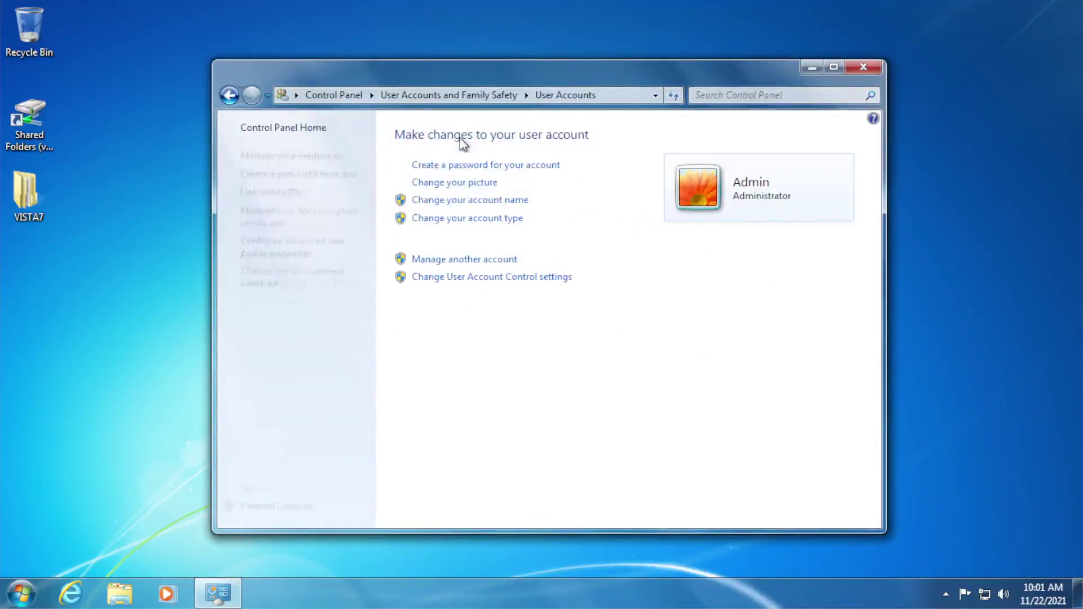
pyautogui.click(494, 285)
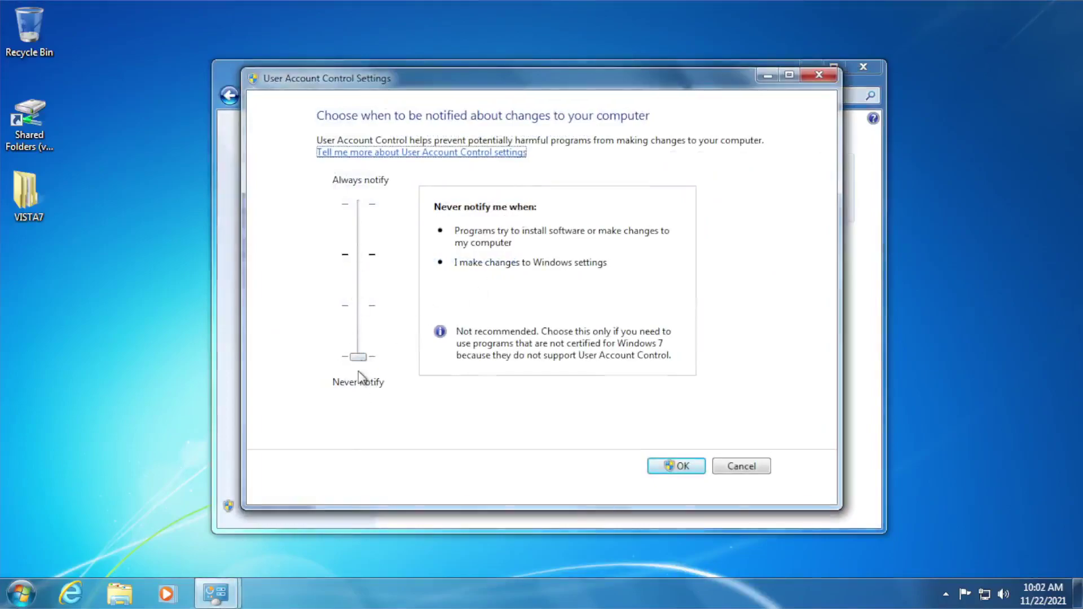
pyautogui.click(819, 75)
pyautogui.click(863, 66)
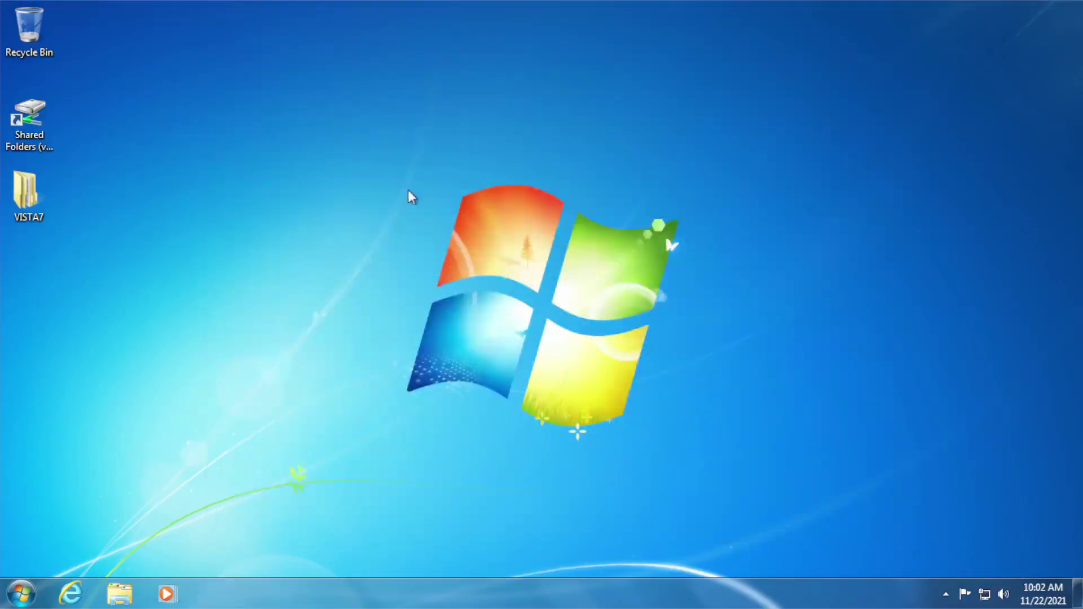
# - Merge the "Add Take Ownership to Context menu" registry file from VISTA7\System files\explorer mods\Take Ownership Menu Hacks
pyautogui.doubleClick(31, 194)
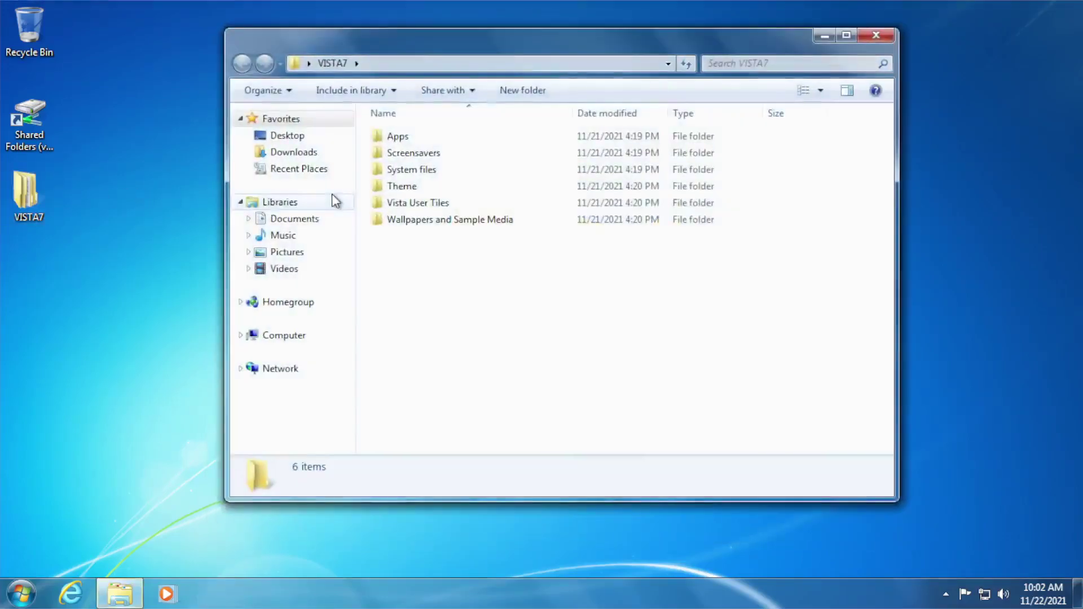
pyautogui.doubleClick(454, 170)
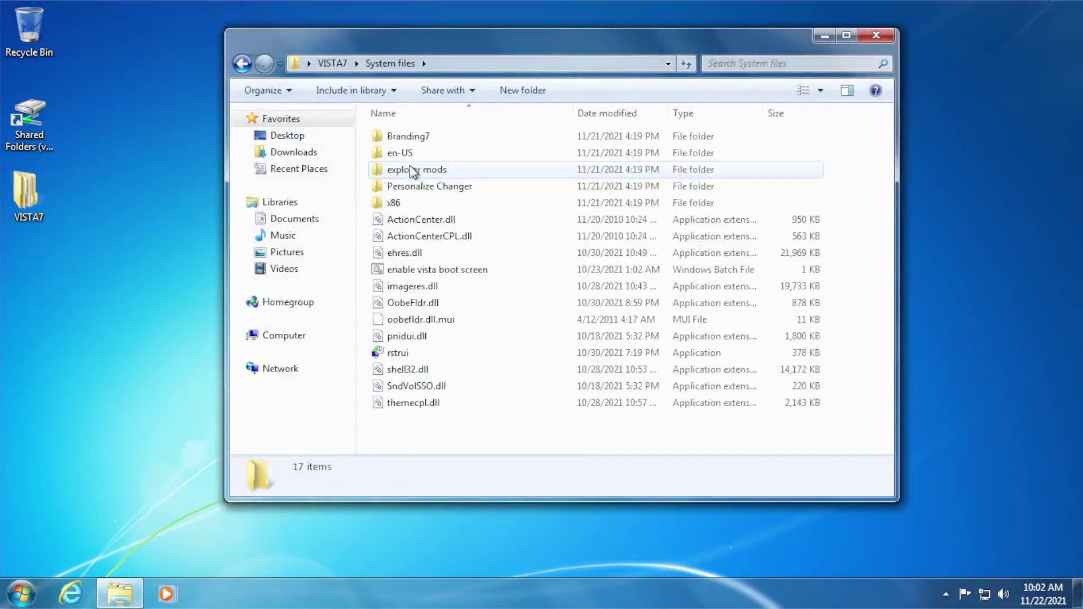
pyautogui.doubleClick(414, 171)
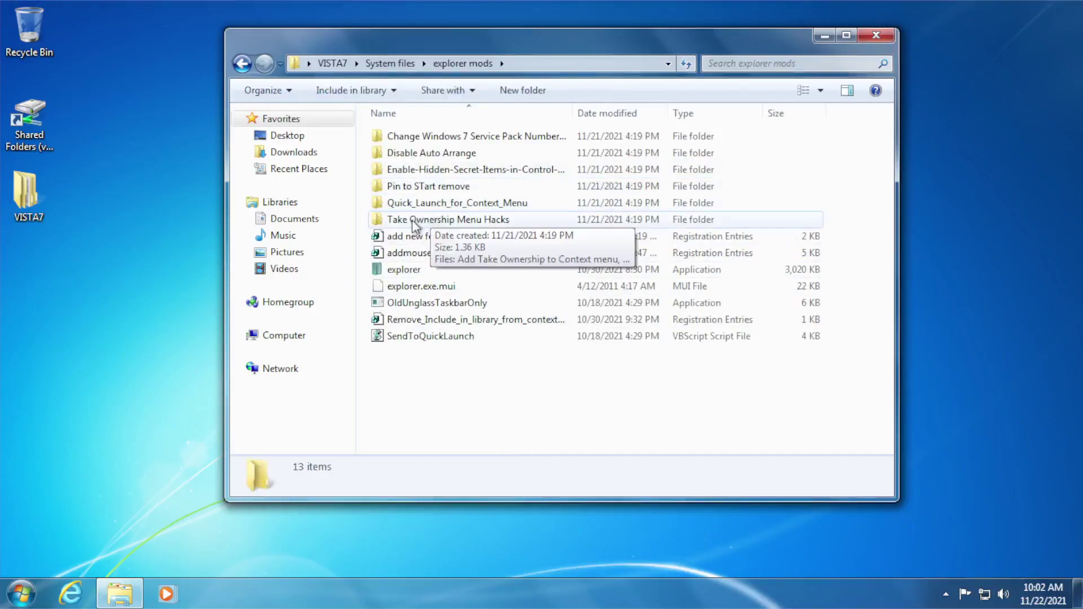
pyautogui.doubleClick(415, 222)
pyautogui.click(446, 141)
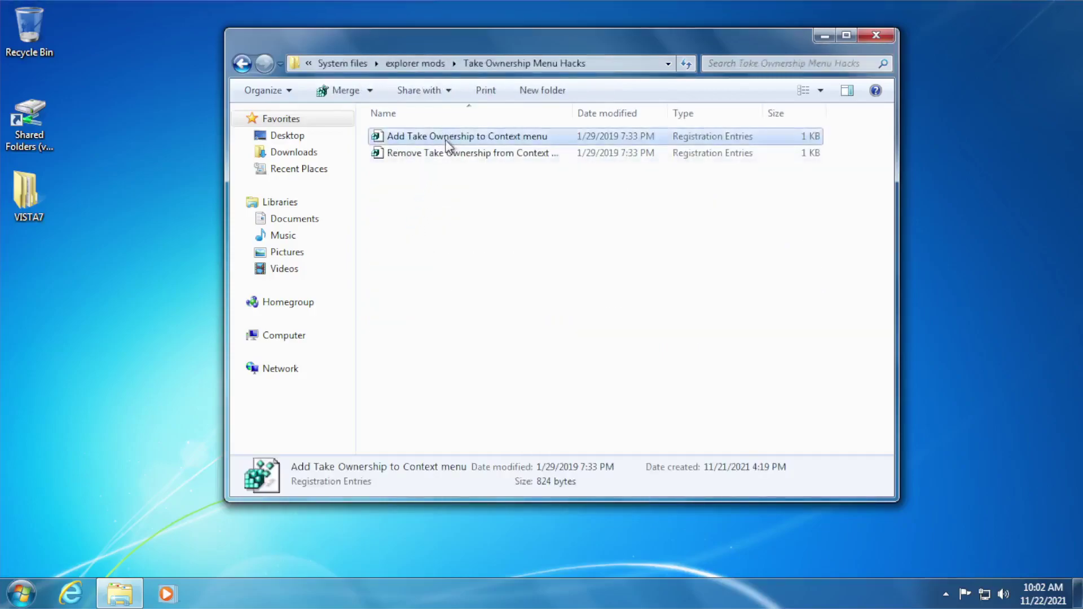
pyautogui.doubleClick(446, 141)
pyautogui.click(655, 319)
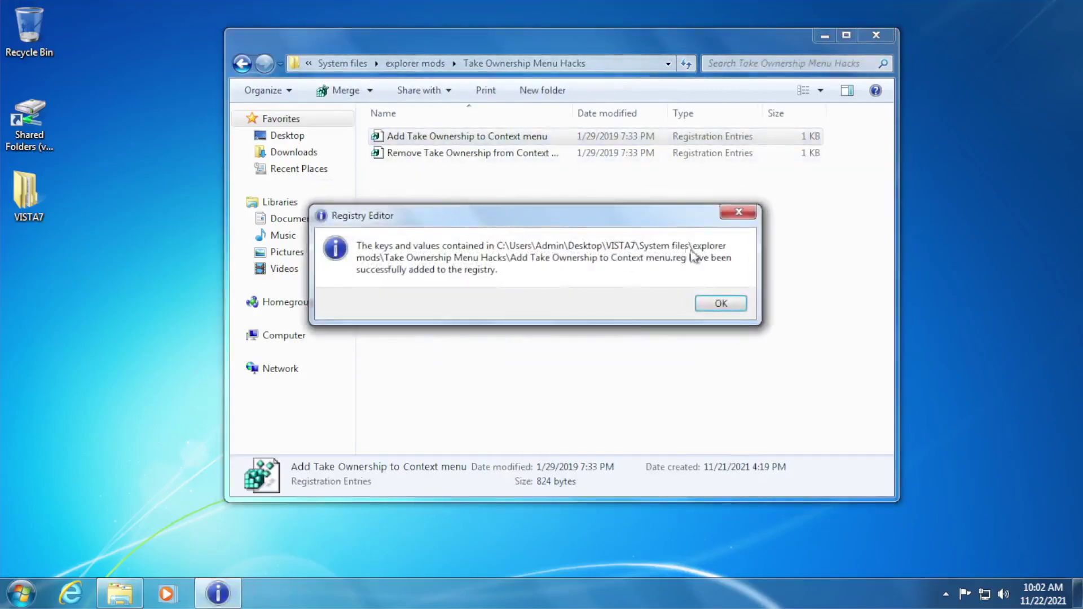
pyautogui.click(718, 302)
# - Take ownership of the VISTA7 folder on the desktop
pyautogui.rightClick(550, 237)
pyautogui.click(73, 225)
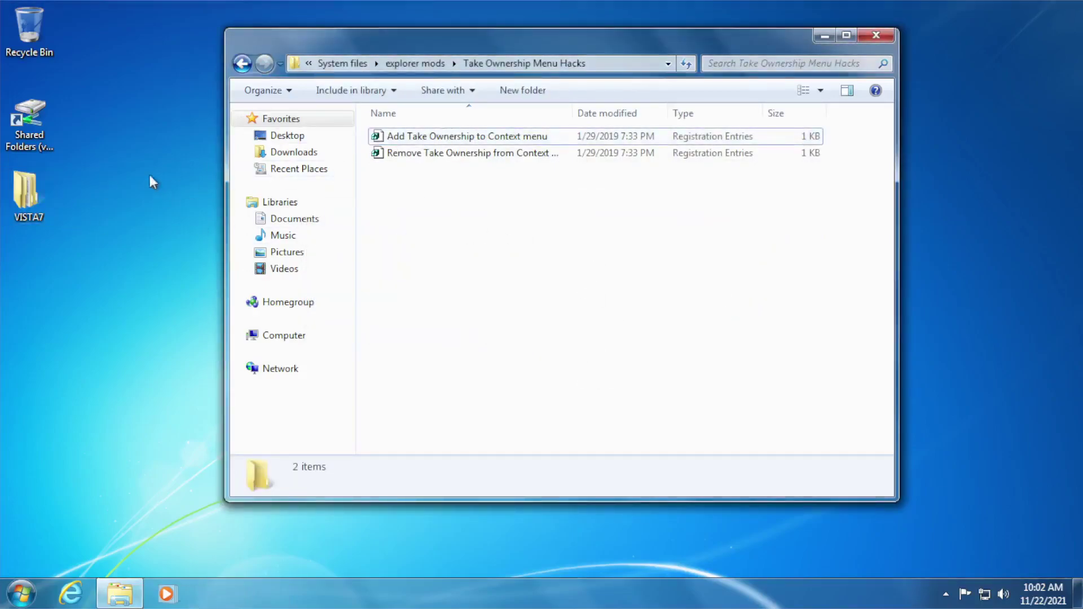
pyautogui.click(37, 119)
pyautogui.rightClick(37, 116)
pyautogui.rightClick(22, 198)
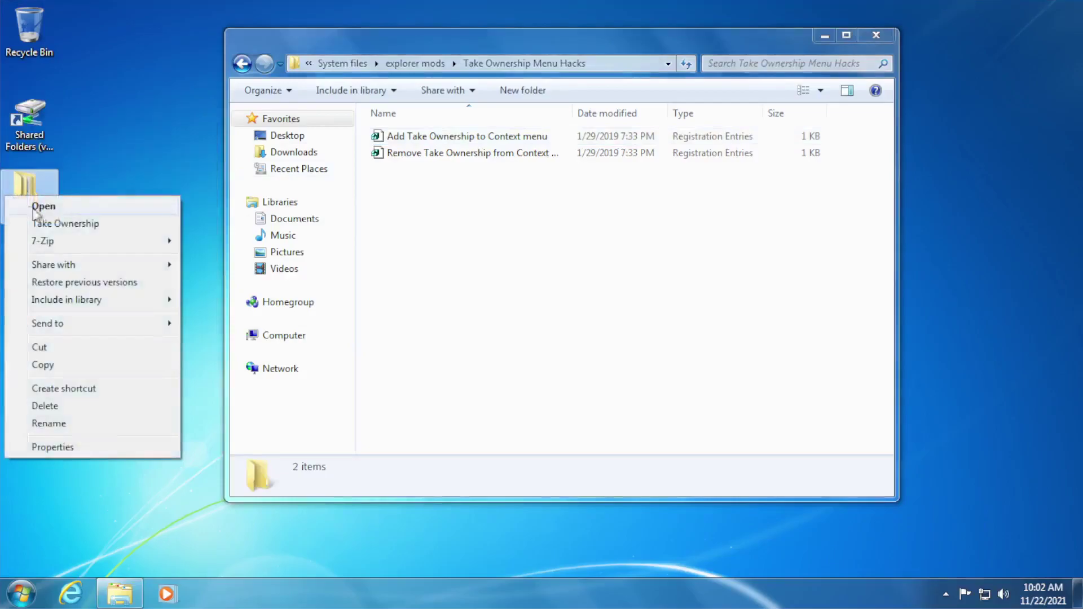
pyautogui.click(51, 224)
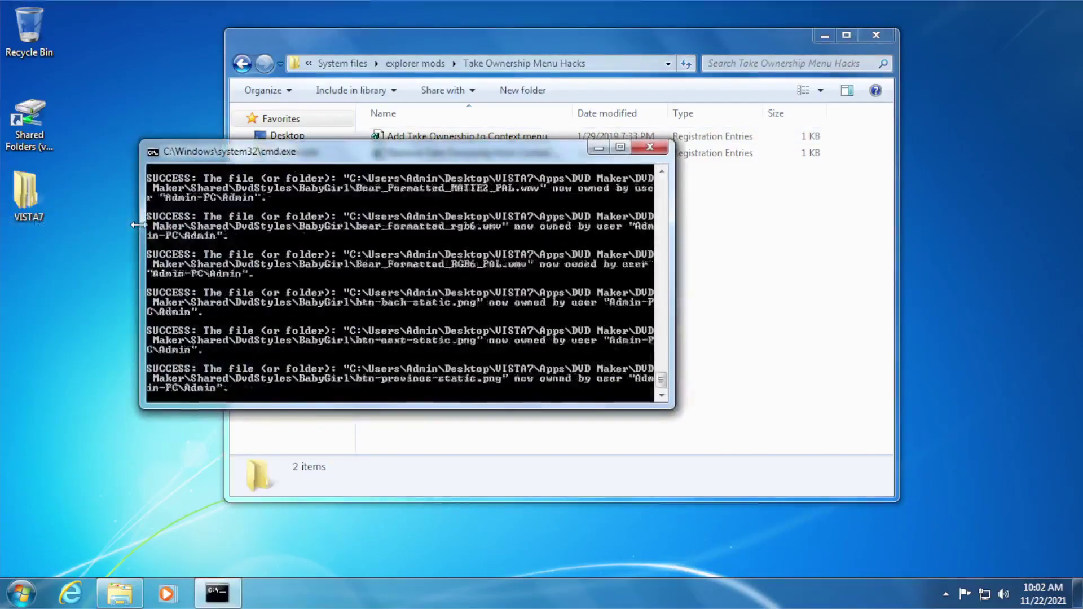
# - Go to the Themes folder in VISTA7\Theme\Extra Themes and reposition its window on the desktop
pyautogui.click(241, 64)
pyautogui.click(242, 63)
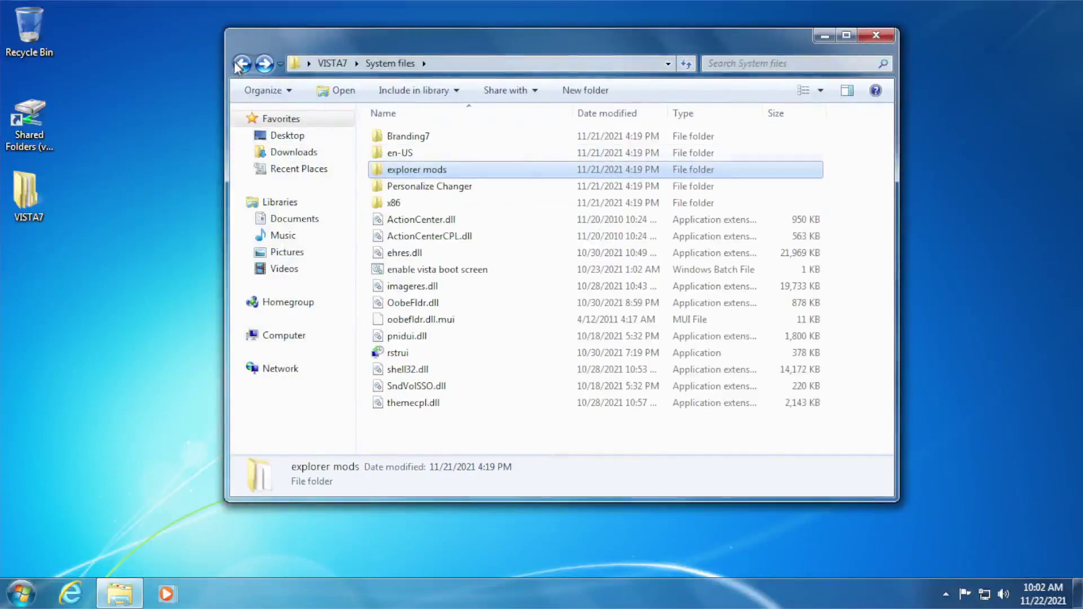
pyautogui.click(242, 64)
pyautogui.click(561, 334)
pyautogui.doubleClick(409, 188)
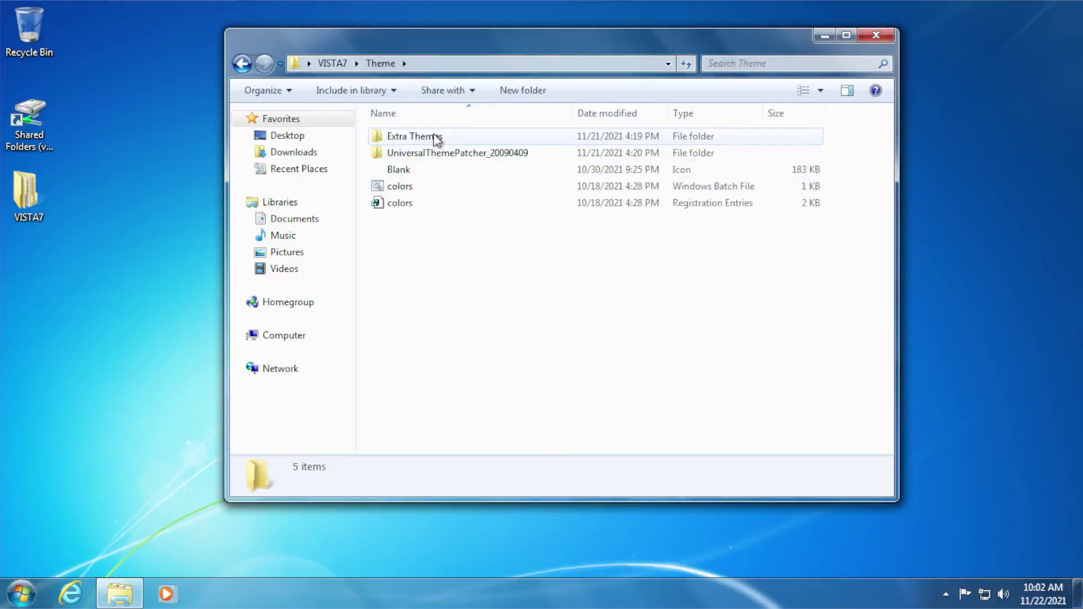
pyautogui.doubleClick(433, 137)
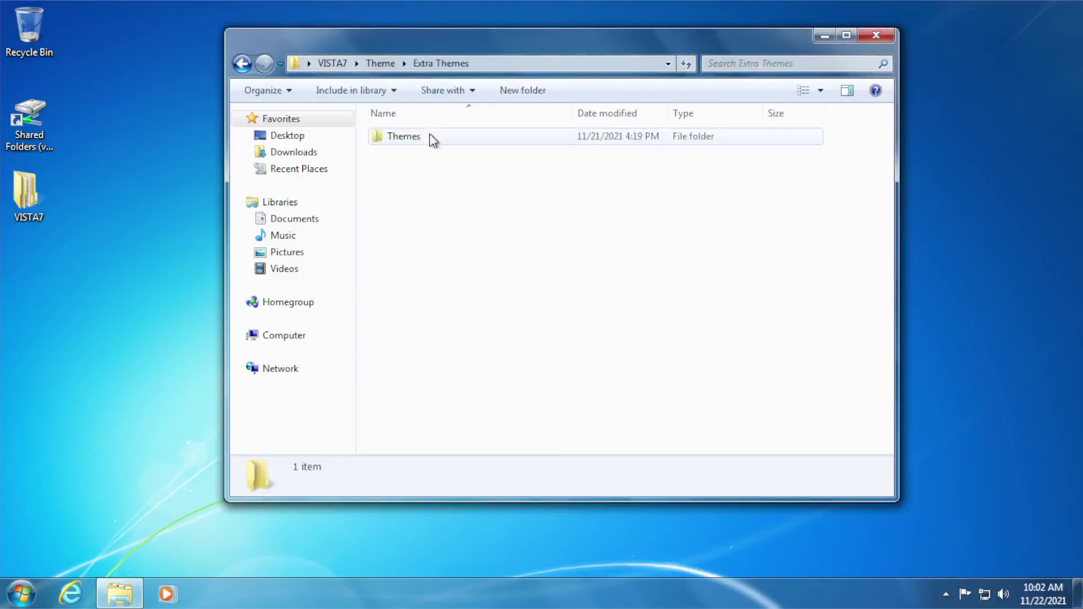
pyautogui.doubleClick(401, 143)
pyautogui.moveTo(477, 50); pyautogui.dragTo(388, 58)
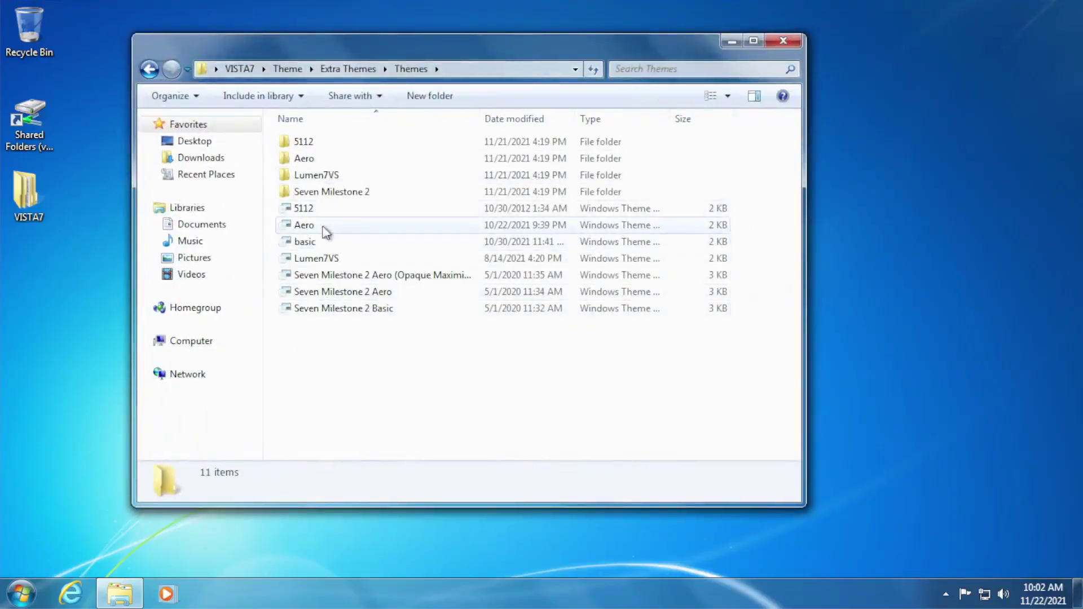
# - Examine the supplied theme files and folders, including Aero, the Seven Milestone 2 variants and Lumen7VS
pyautogui.click(320, 226)
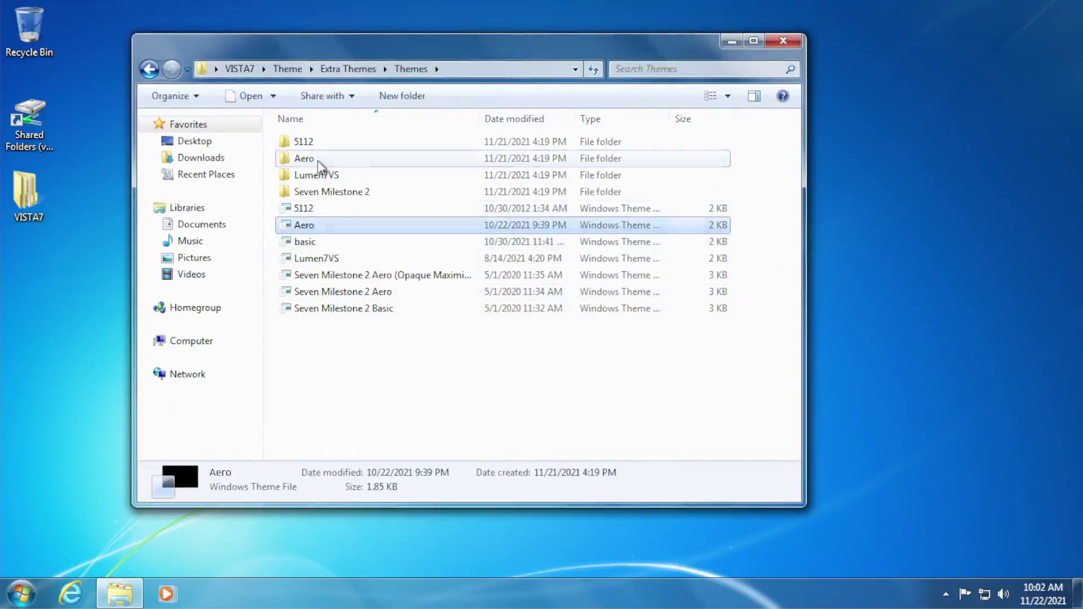
pyautogui.click(317, 160)
pyautogui.click(299, 224)
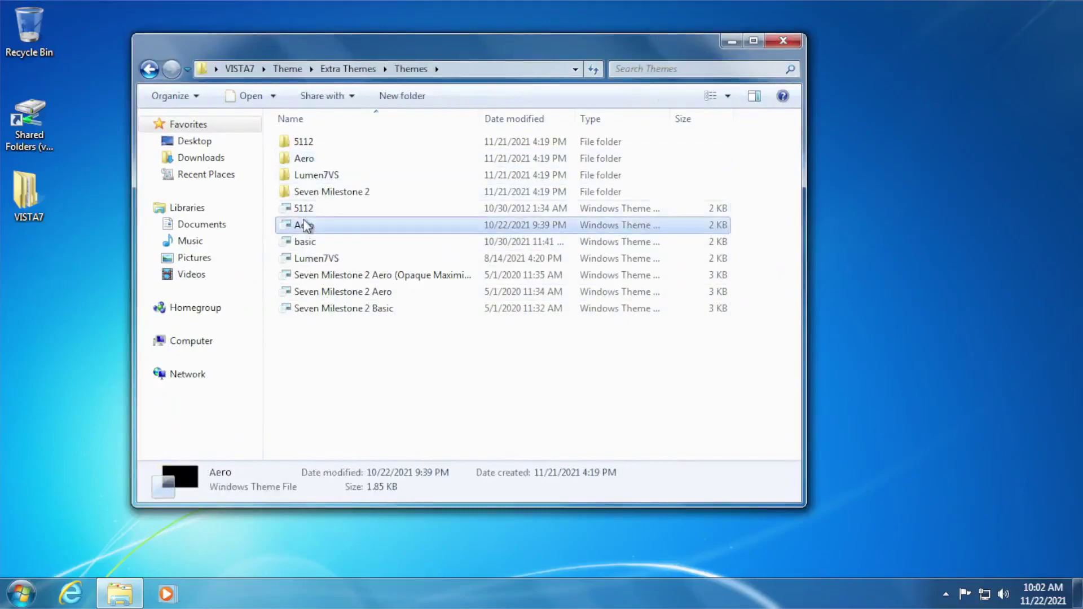
pyautogui.click(333, 310)
pyautogui.click(329, 292)
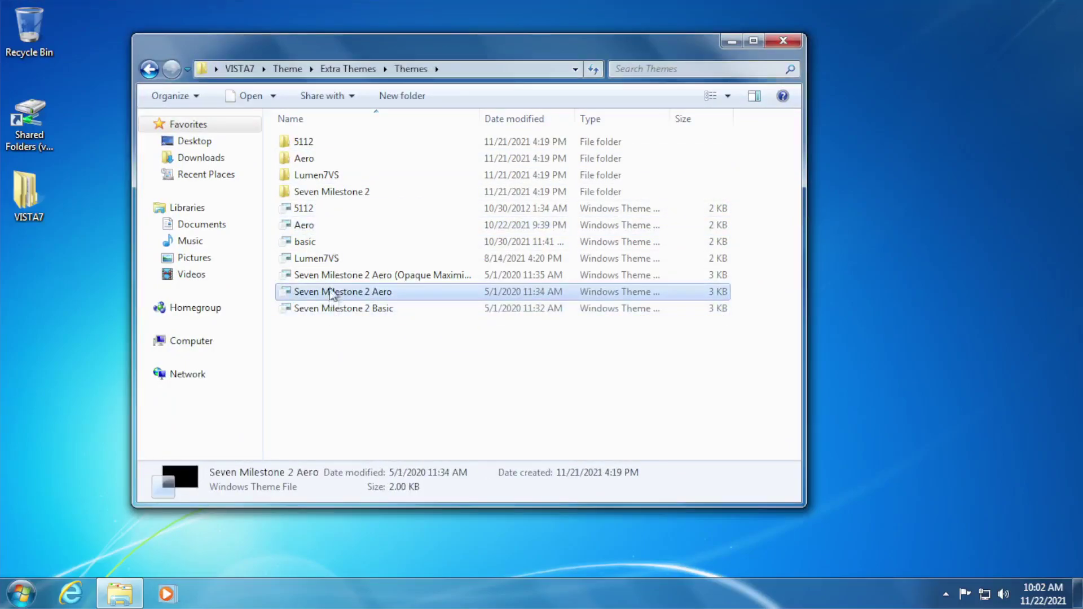
pyautogui.click(330, 275)
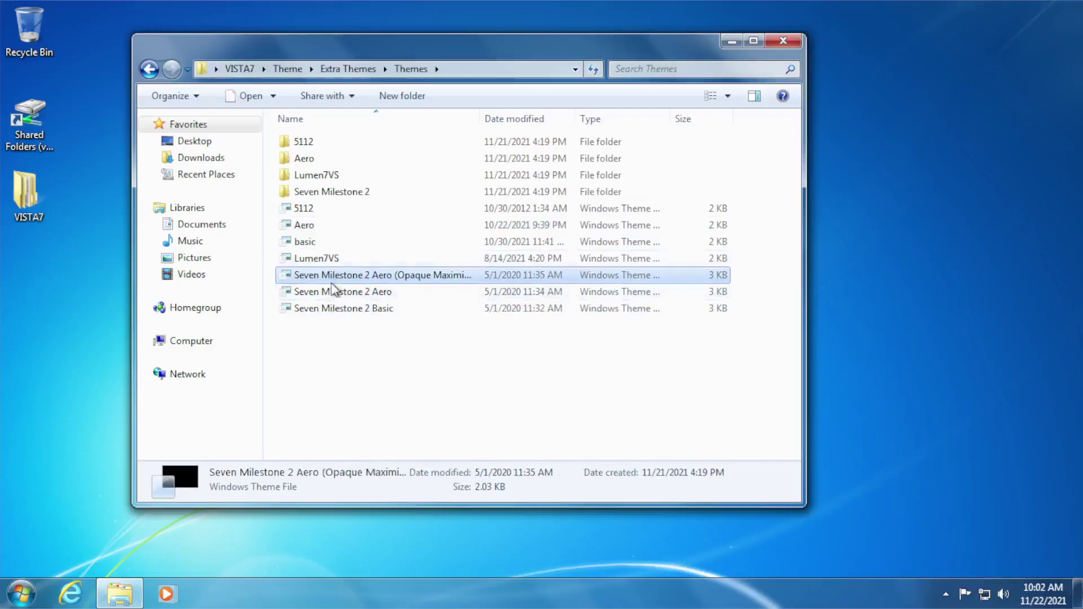
pyautogui.press('Down')
pyautogui.press('Down')
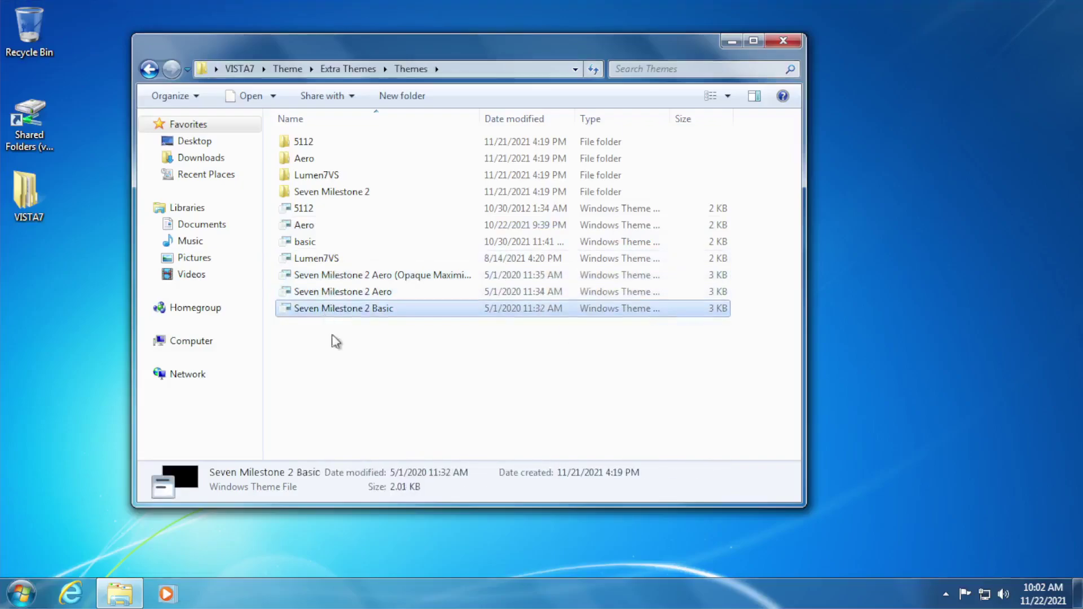
pyautogui.click(336, 334)
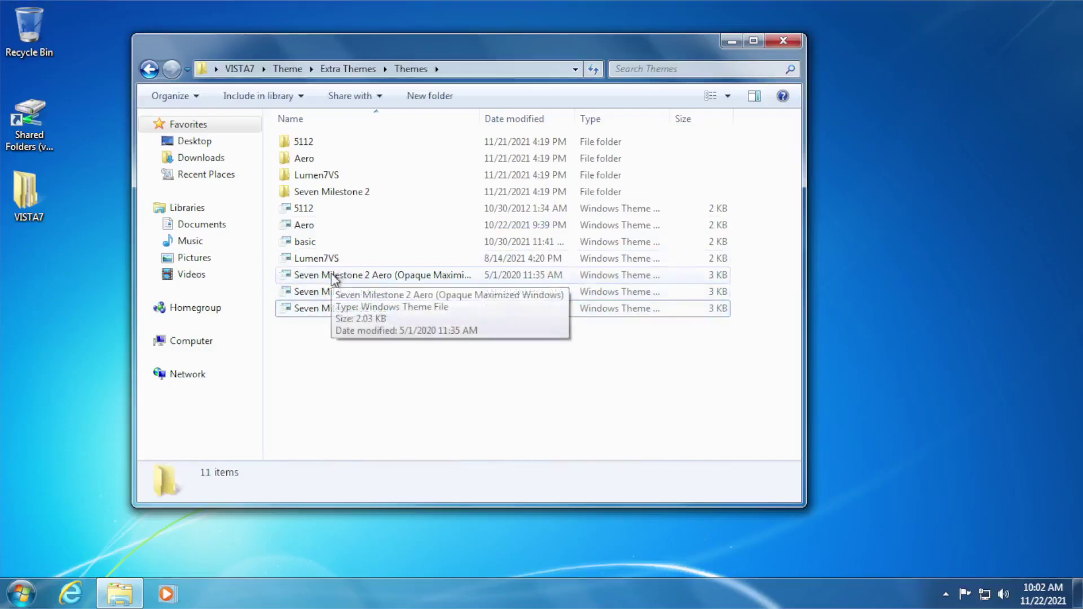
pyautogui.click(337, 179)
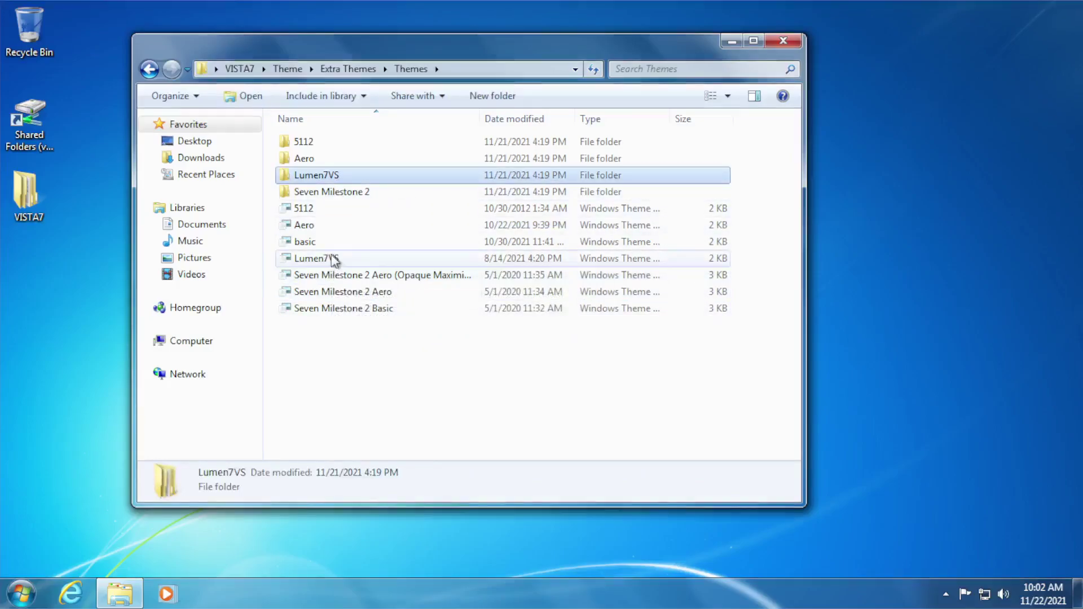
# - Examine the supplied Lumen7VS theme file, then the 5112 theme file and its matching folder
pyautogui.click(333, 258)
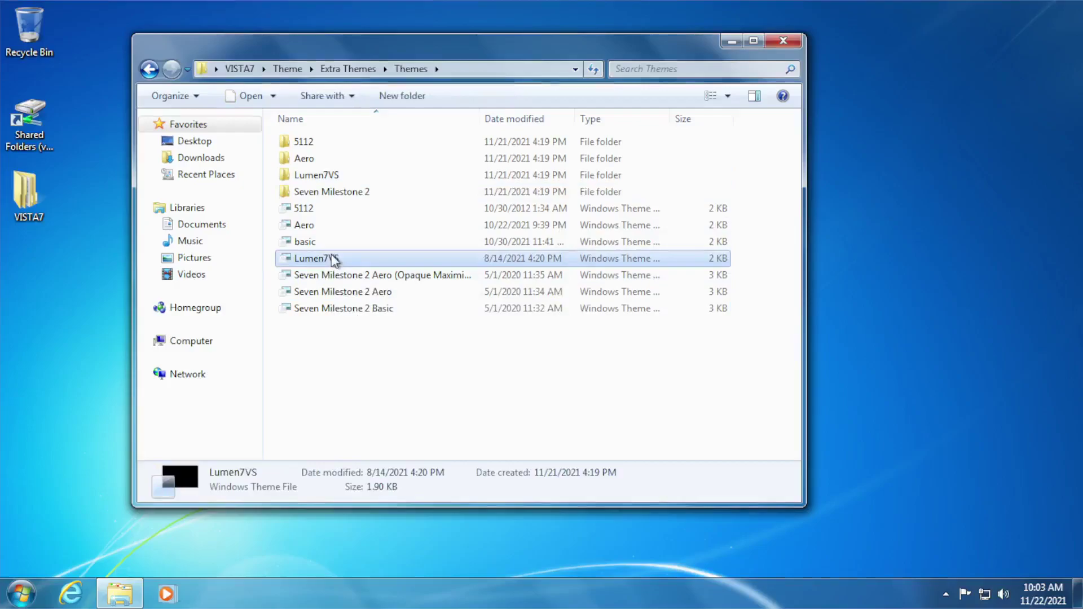
pyautogui.click(315, 209)
pyautogui.click(325, 145)
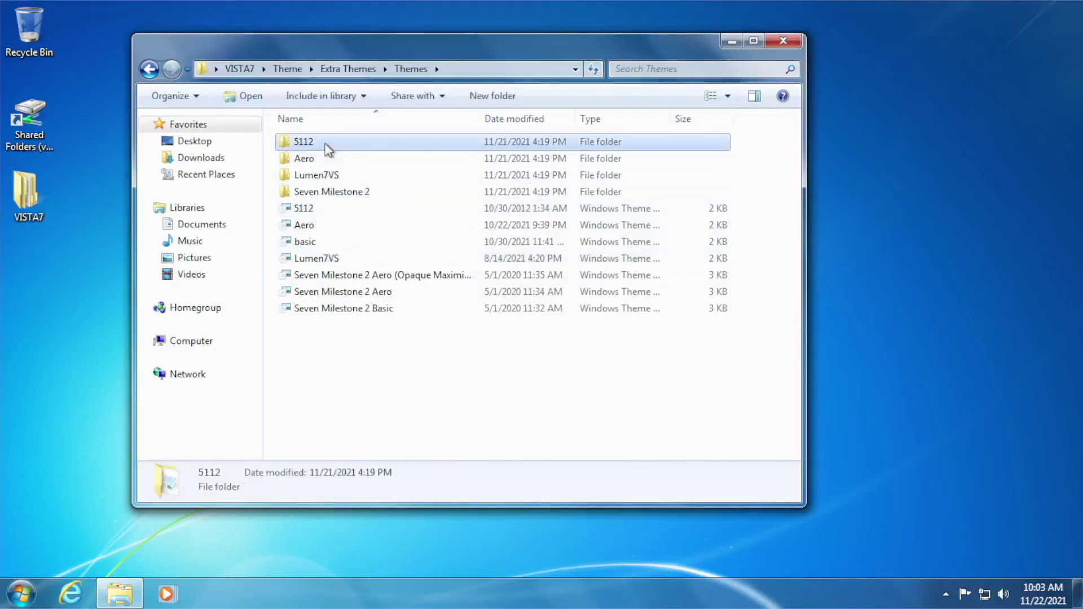
pyautogui.click(317, 213)
pyautogui.click(322, 141)
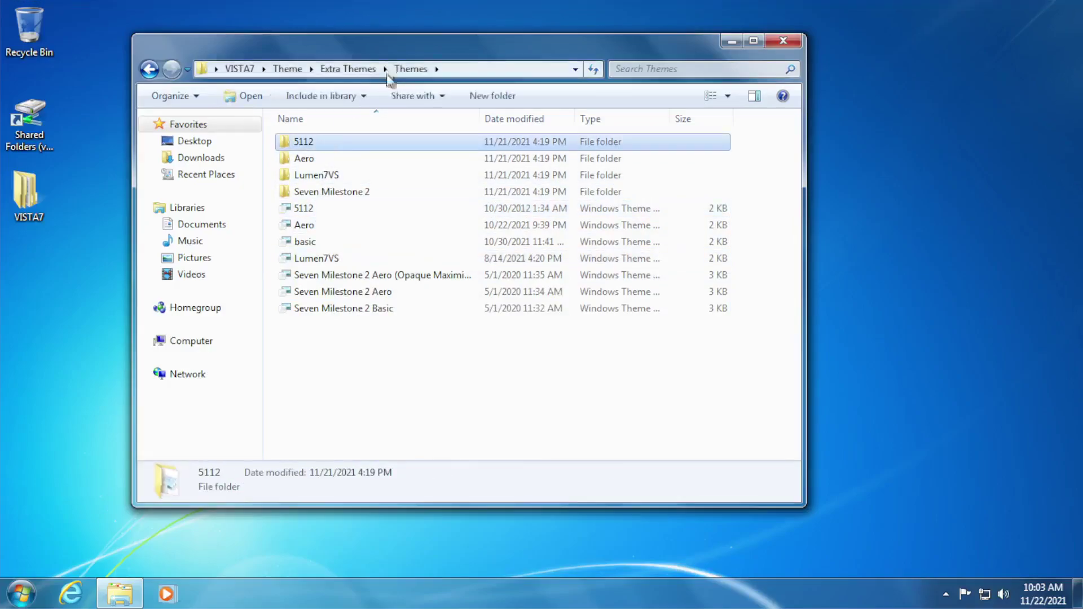
pyautogui.click(398, 353)
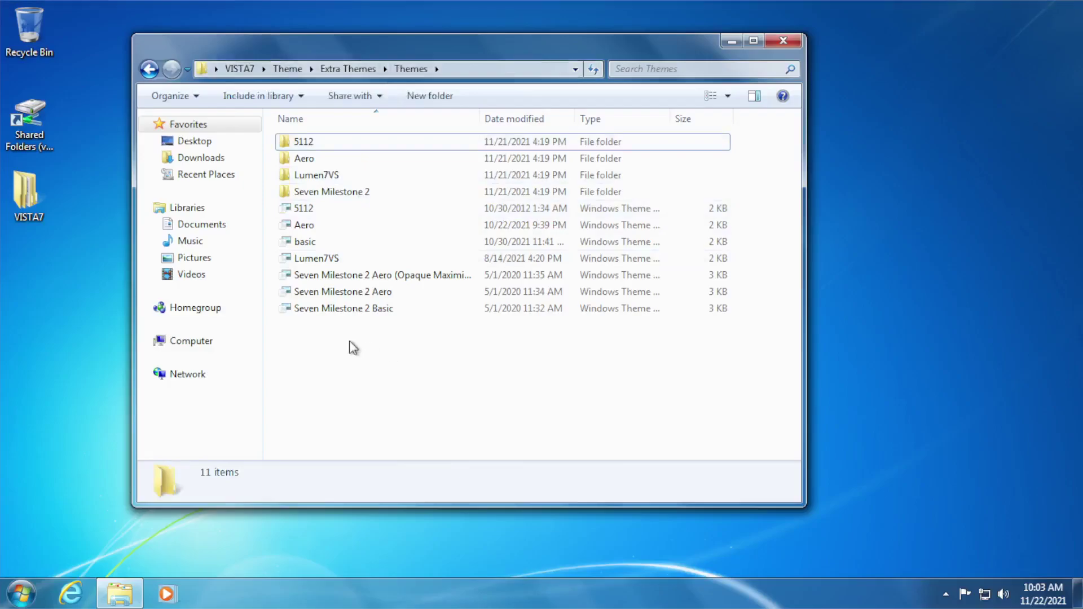
# - Open C:\Windows\Resources\Themes in a second window and place it beside the VISTA7 Themes folder window
pyautogui.click(21, 592)
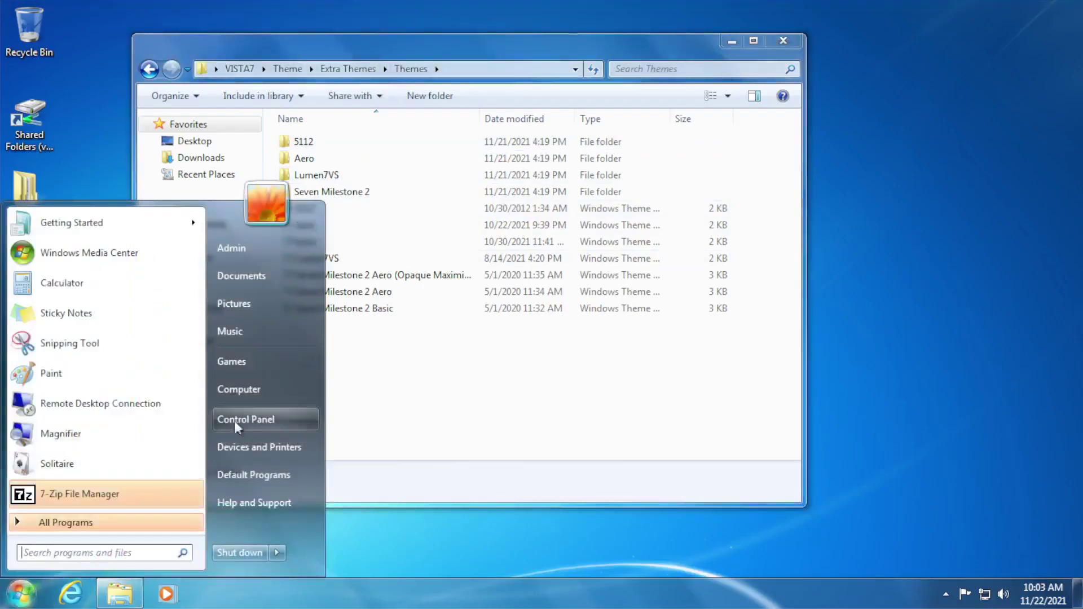
pyautogui.click(242, 393)
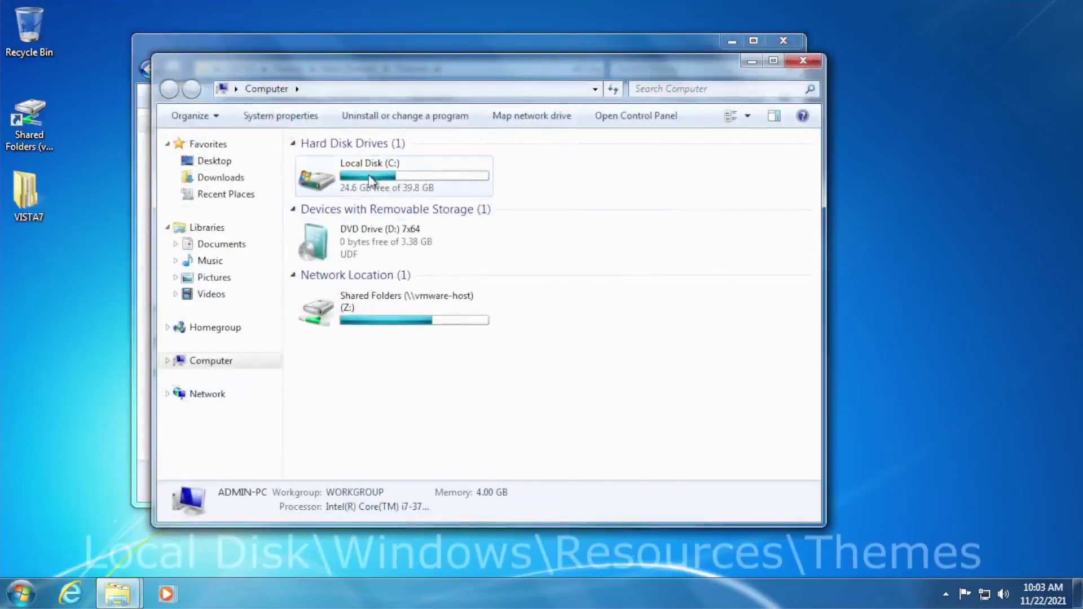
pyautogui.click(369, 177)
pyautogui.doubleClick(369, 176)
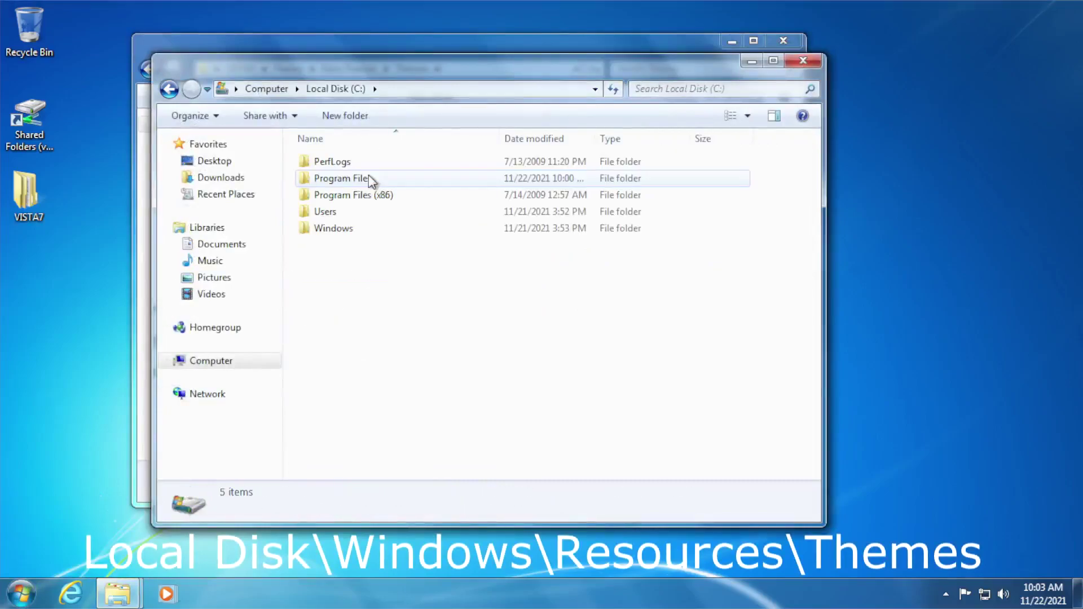
pyautogui.doubleClick(336, 228)
pyautogui.scroll(-8, 332, 226)
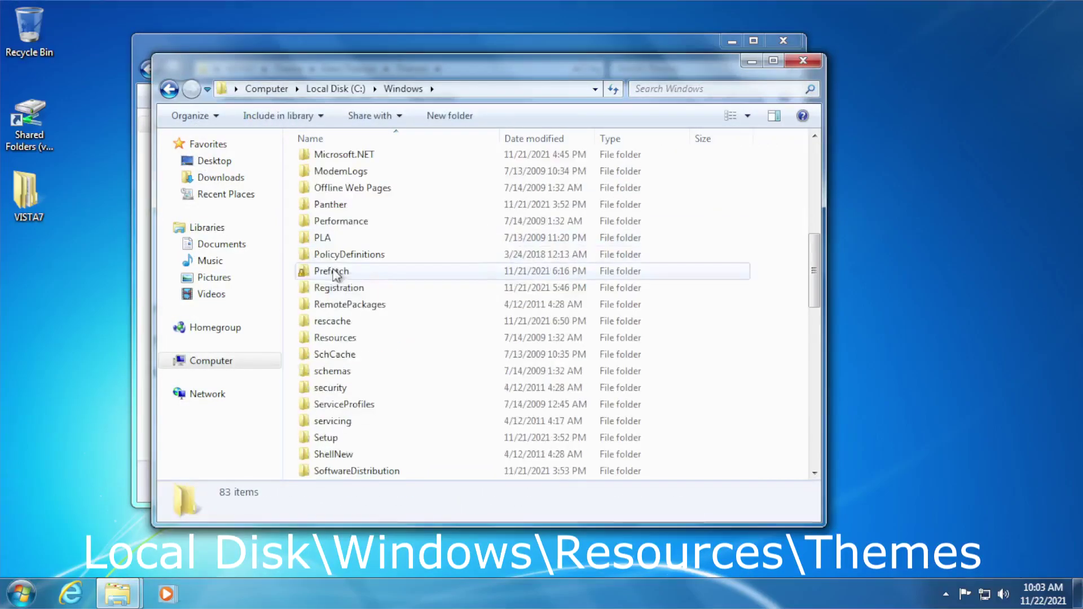
pyautogui.doubleClick(346, 338)
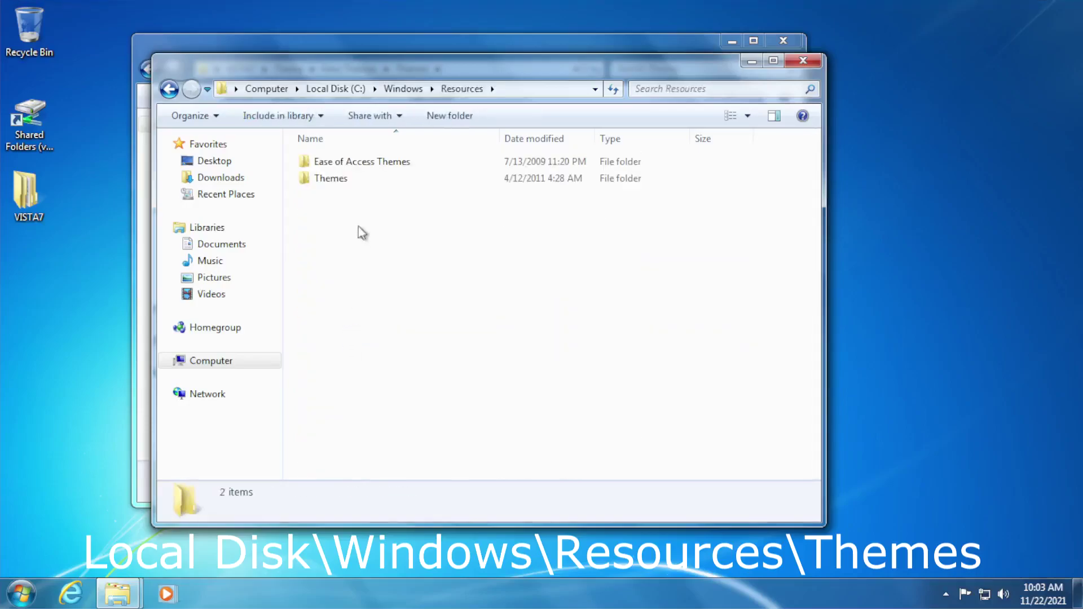
pyautogui.doubleClick(350, 179)
pyautogui.moveTo(399, 61); pyautogui.dragTo(715, 63)
# - Examine the stock Aero folder and aero theme file in C:\Windows\Resources\Themes
pyautogui.click(629, 179)
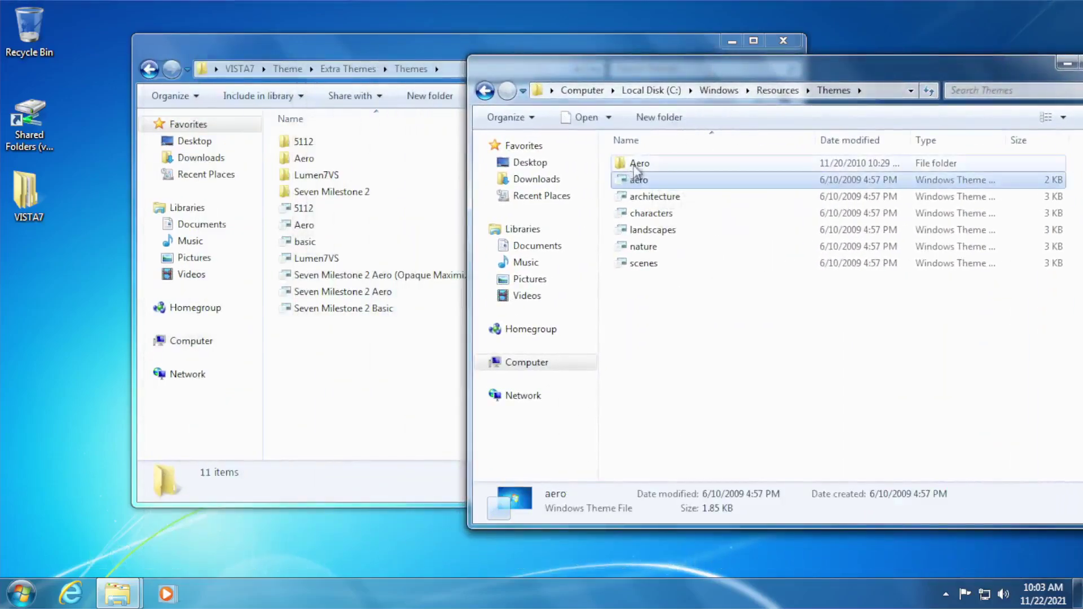
pyautogui.click(634, 165)
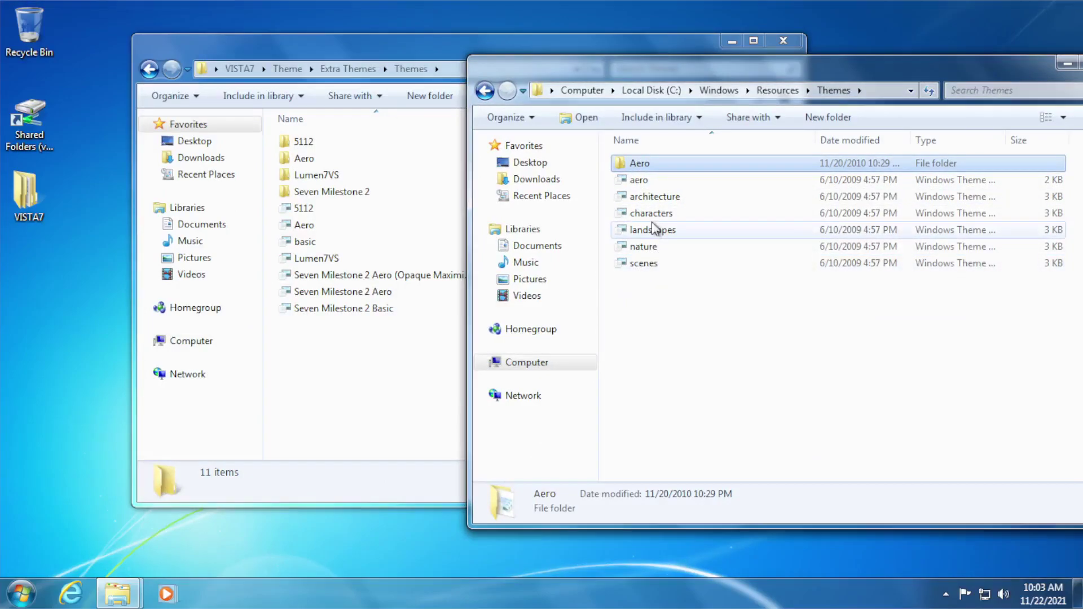
pyautogui.click(655, 294)
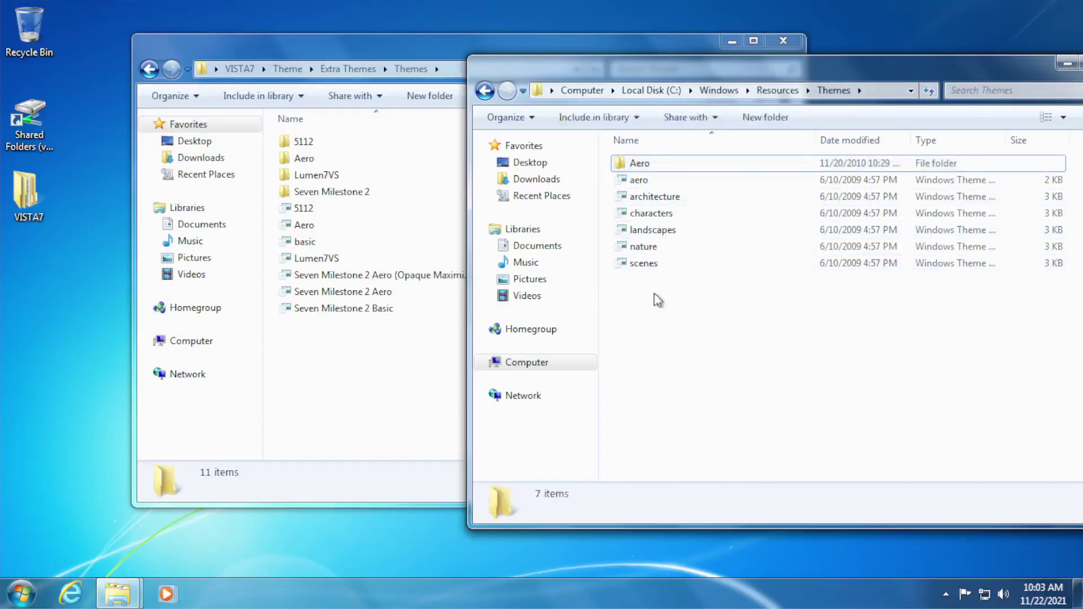
pyautogui.click(643, 167)
pyautogui.click(638, 176)
pyautogui.click(640, 165)
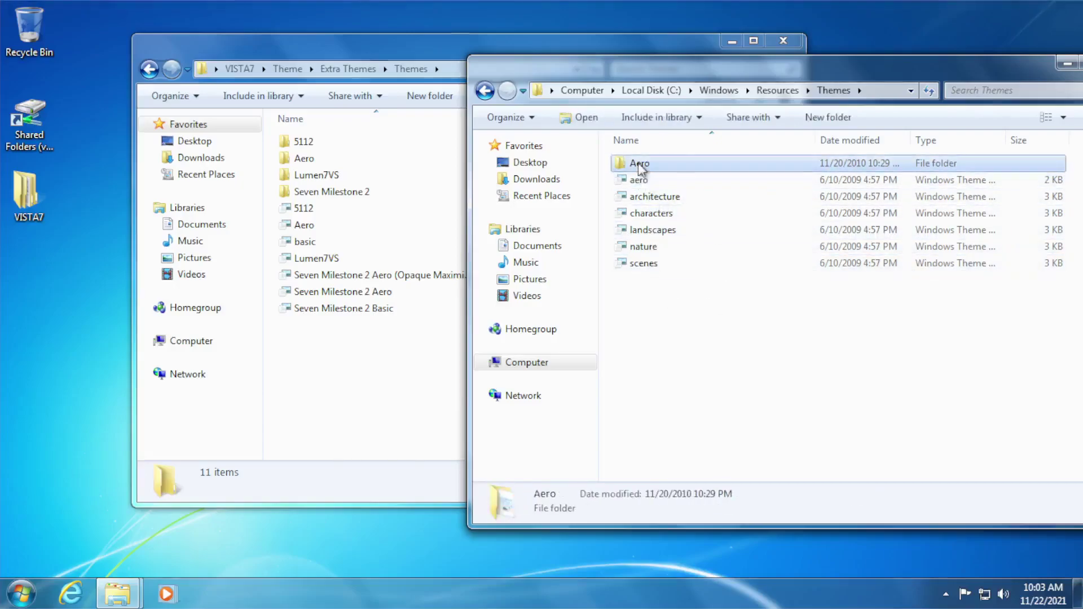
# - Take ownership of the Themes folder in C:\Windows\Resources and return to its contents
pyautogui.click(777, 91)
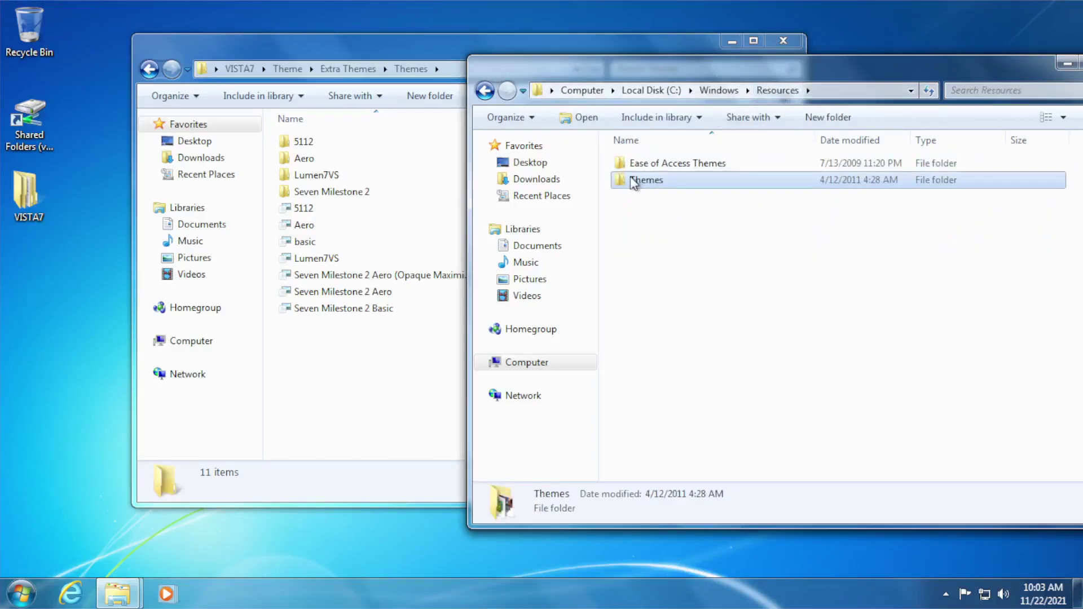
pyautogui.rightClick(658, 172)
pyautogui.click(728, 216)
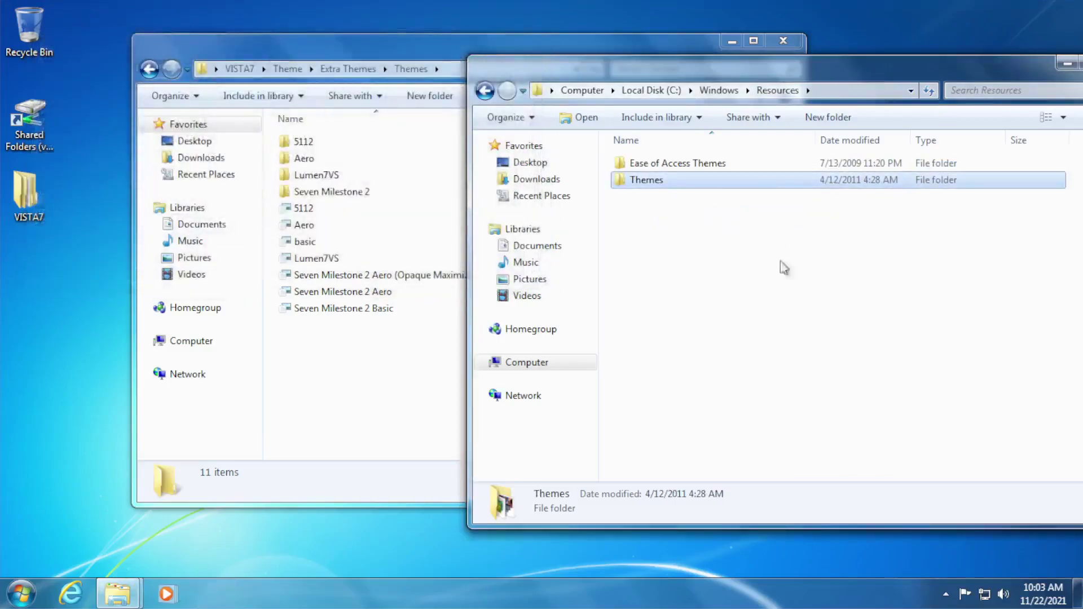
pyautogui.doubleClick(649, 180)
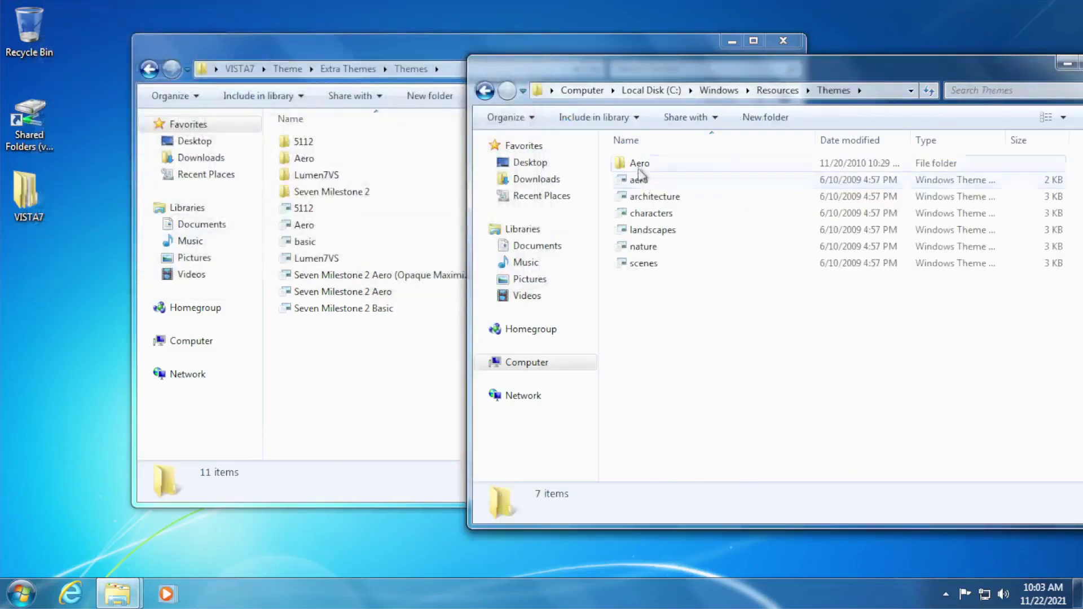
pyautogui.click(636, 180)
pyautogui.click(639, 164)
pyautogui.click(645, 179)
pyautogui.click(643, 165)
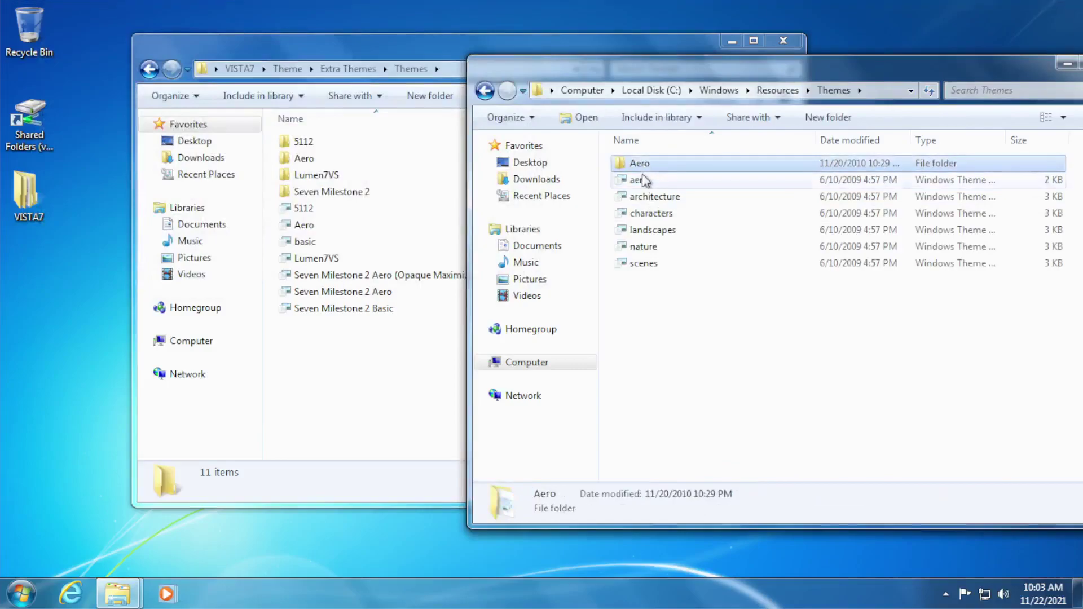
pyautogui.click(643, 178)
pyautogui.rightClick(639, 180)
pyautogui.click(638, 165)
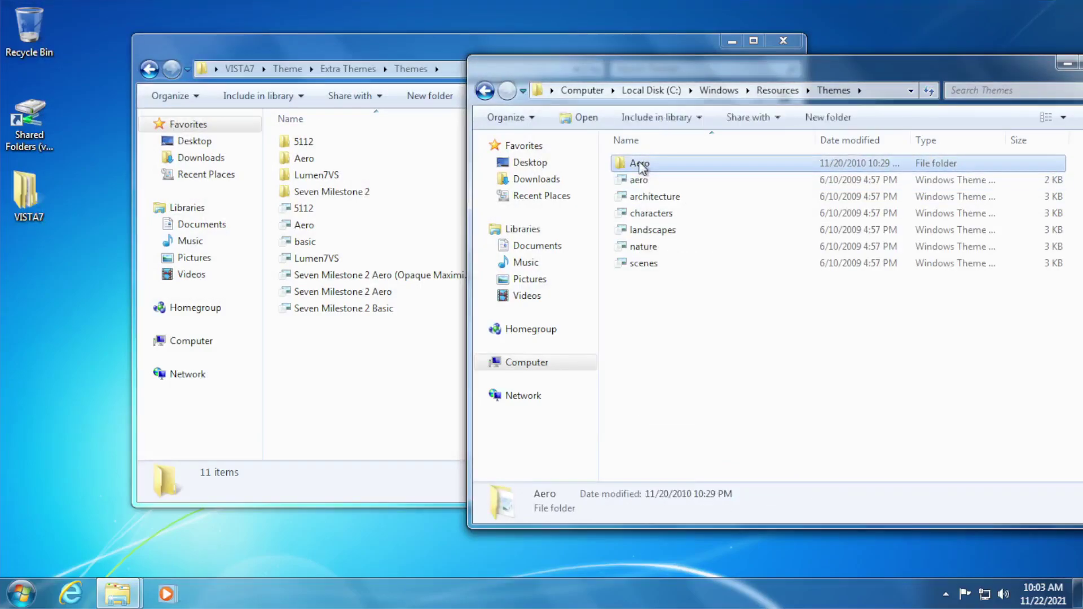
# - Try to rename the stock Aero folder in C:\Windows\Resources\Themes by adding a suffix to its name
pyautogui.moveTo(672, 76); pyautogui.dragTo(598, 82)
pyautogui.click(555, 188)
pyautogui.click(567, 170)
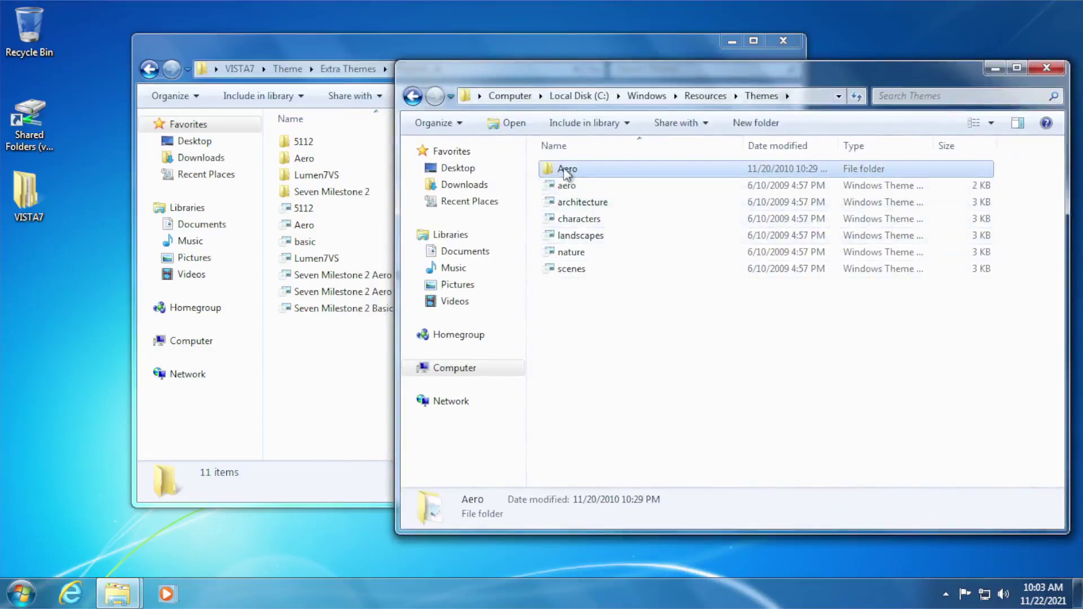
pyautogui.click(574, 170)
pyautogui.click(578, 168)
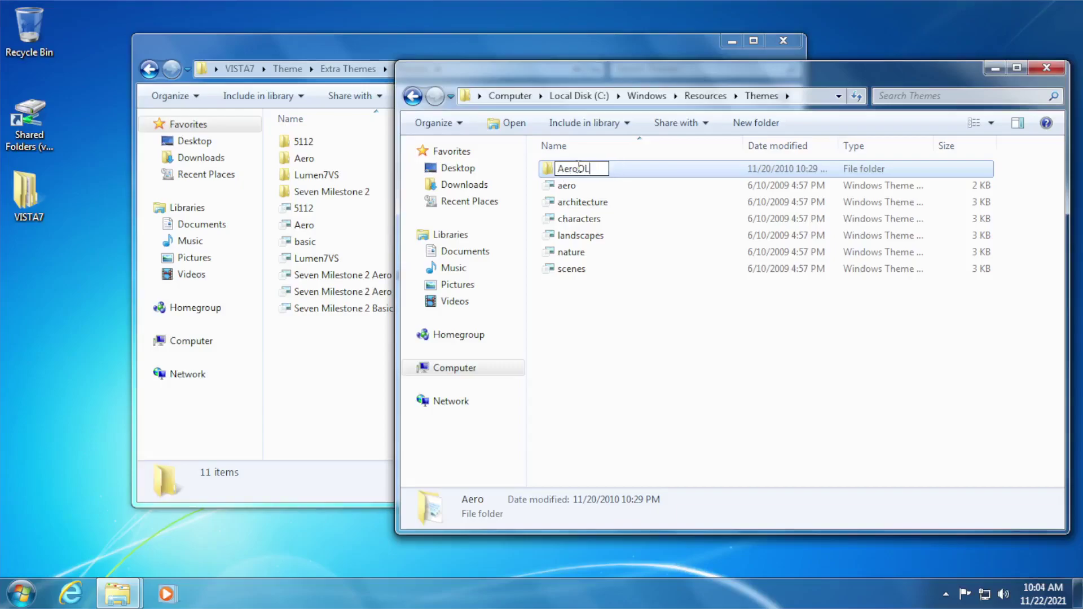
pyautogui.click(928, 345)
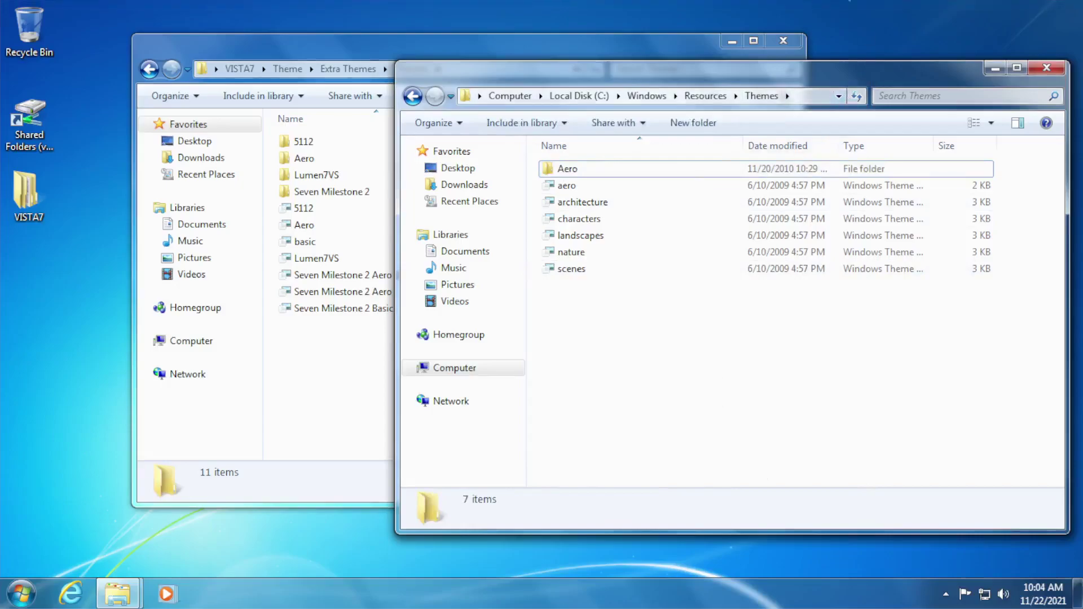
# - Apply the Windows Classic theme in the desktop personalization settings and close them
pyautogui.rightClick(841, 38)
pyautogui.click(879, 206)
pyautogui.scroll(-4, 715, 208)
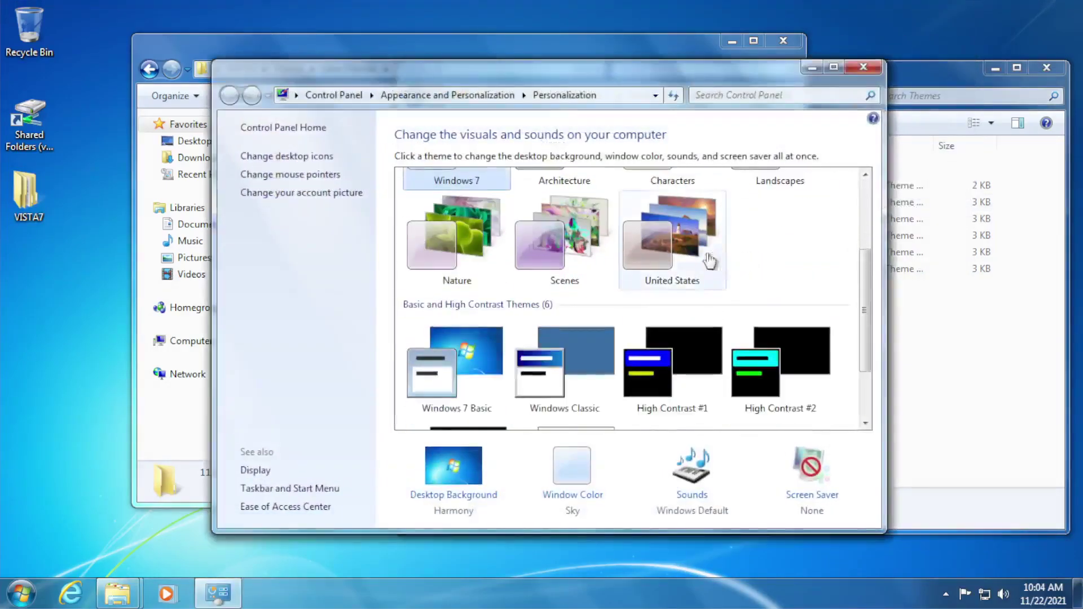
pyautogui.click(599, 304)
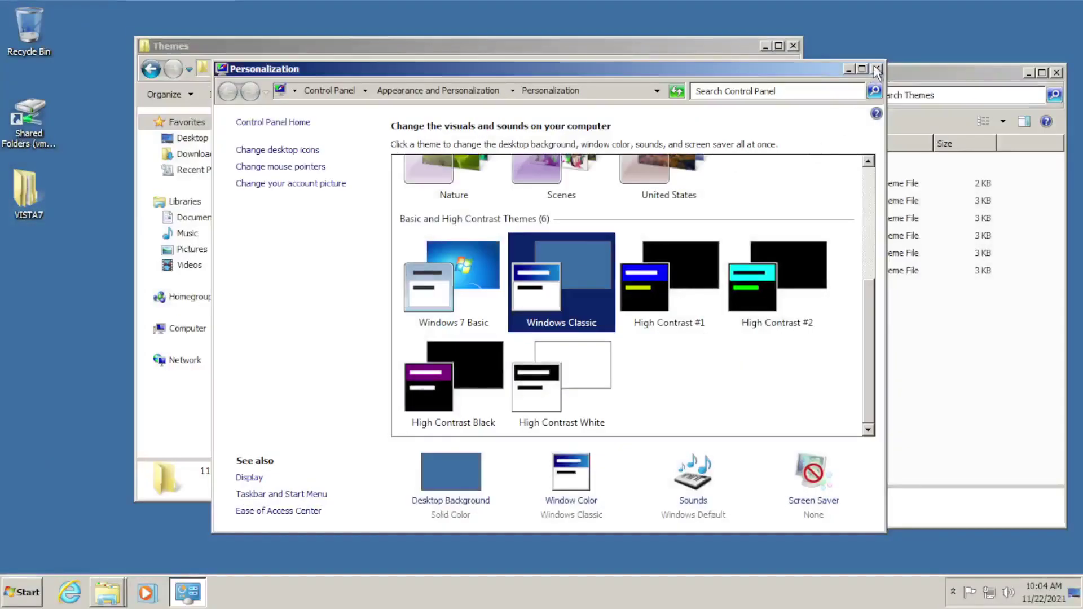
pyautogui.click(878, 69)
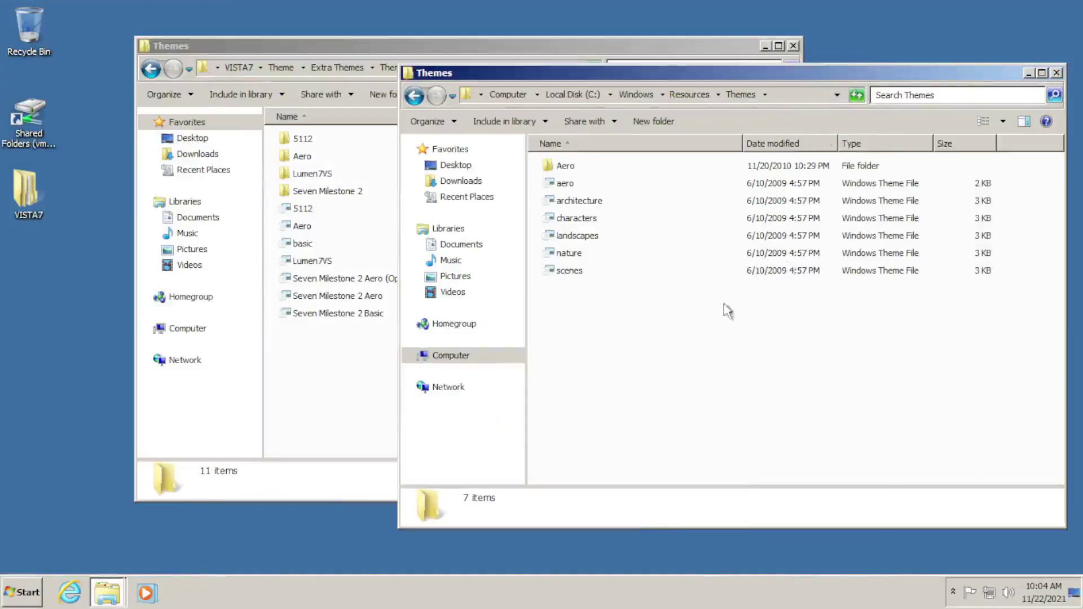
# - Tile the two Themes windows side by side and delete all stock items from C:\Windows\Resources\Themes
pyautogui.moveTo(637, 69); pyautogui.dragTo(1082, 110)
pyautogui.moveTo(339, 46); pyautogui.dragTo(1, 51)
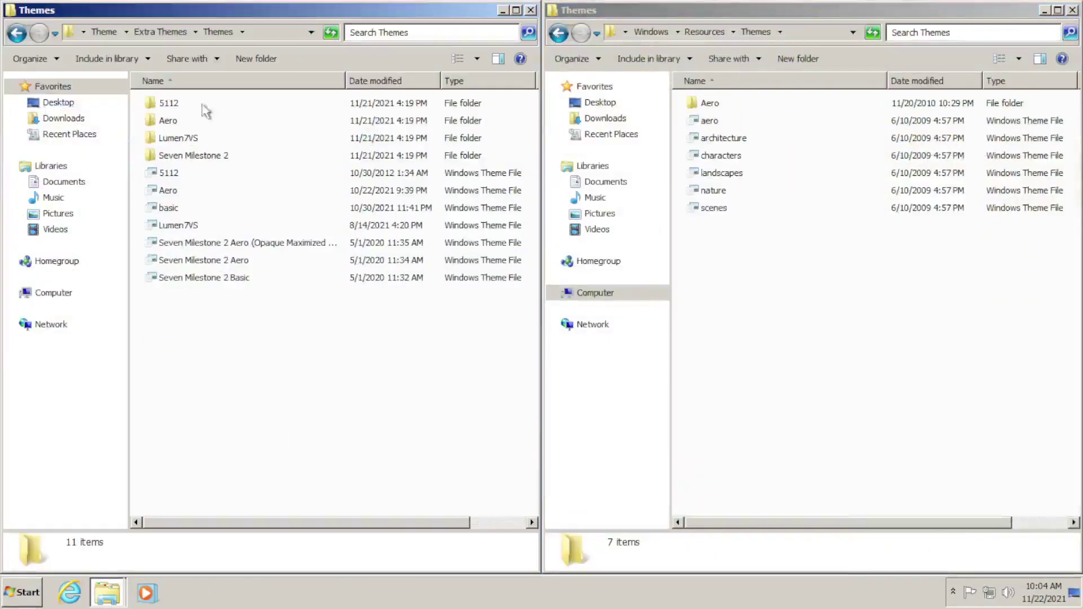
pyautogui.click(697, 297)
pyautogui.hotkey('ctrl', 'a')
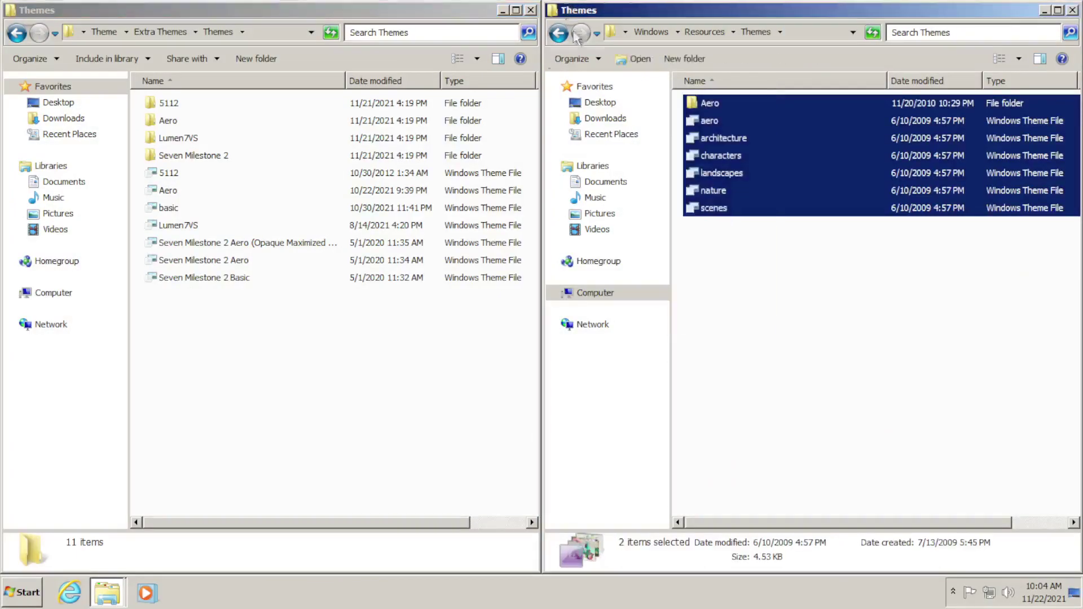
pyautogui.press('Delete')
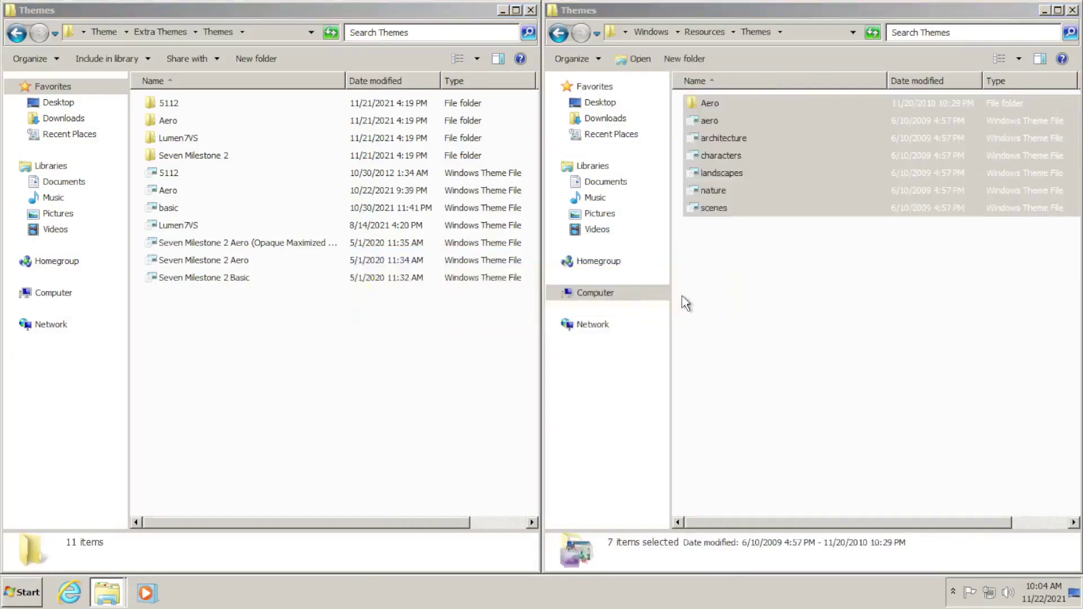
# - Copy all theme folders and files from VISTA7\Theme\Extra Themes\Themes into C:\Windows\Resources\Themes
pyautogui.moveTo(348, 360); pyautogui.dragTo(170, 179)
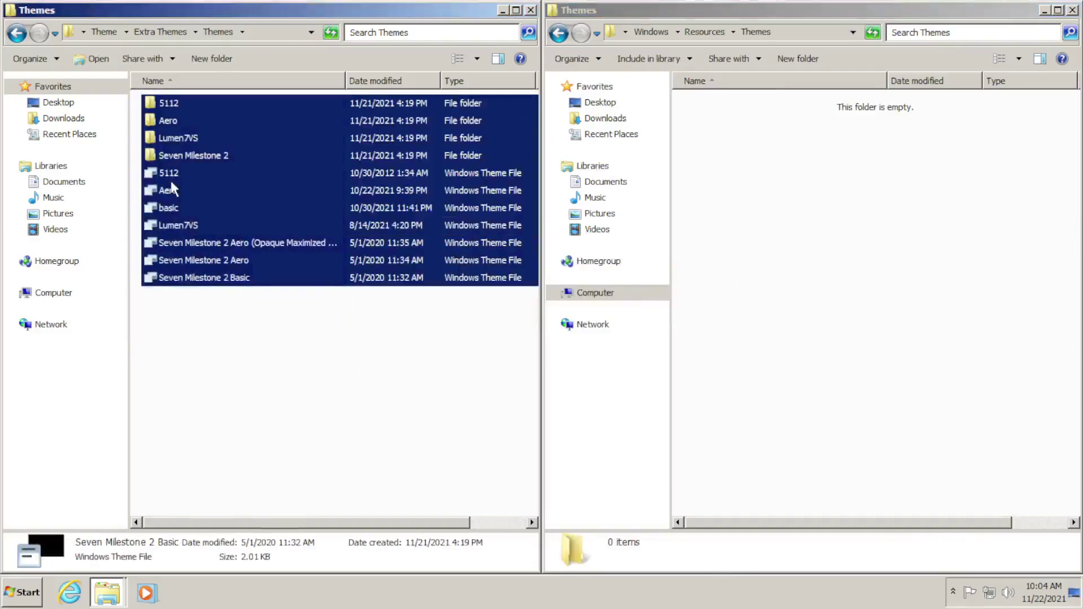
pyautogui.rightClick(170, 180)
pyautogui.click(215, 283)
pyautogui.rightClick(768, 229)
pyautogui.click(807, 316)
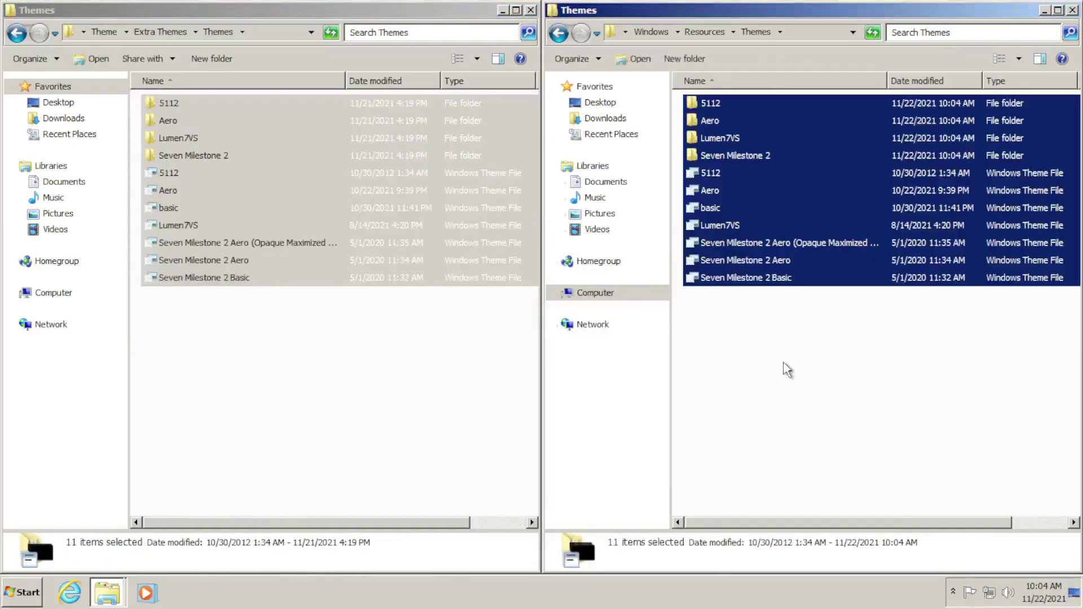
pyautogui.click(786, 367)
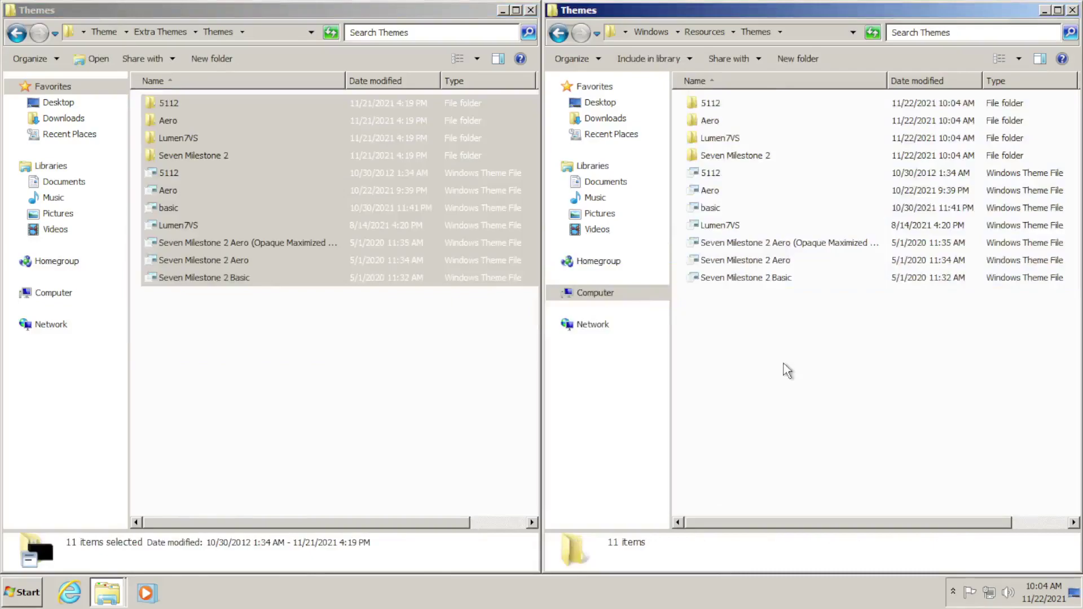
# - Move the basic theme file from C:\Windows\Resources\Themes into Ease of Access Themes, taking ownership of the stock basic file and replacing it
pyautogui.click(711, 209)
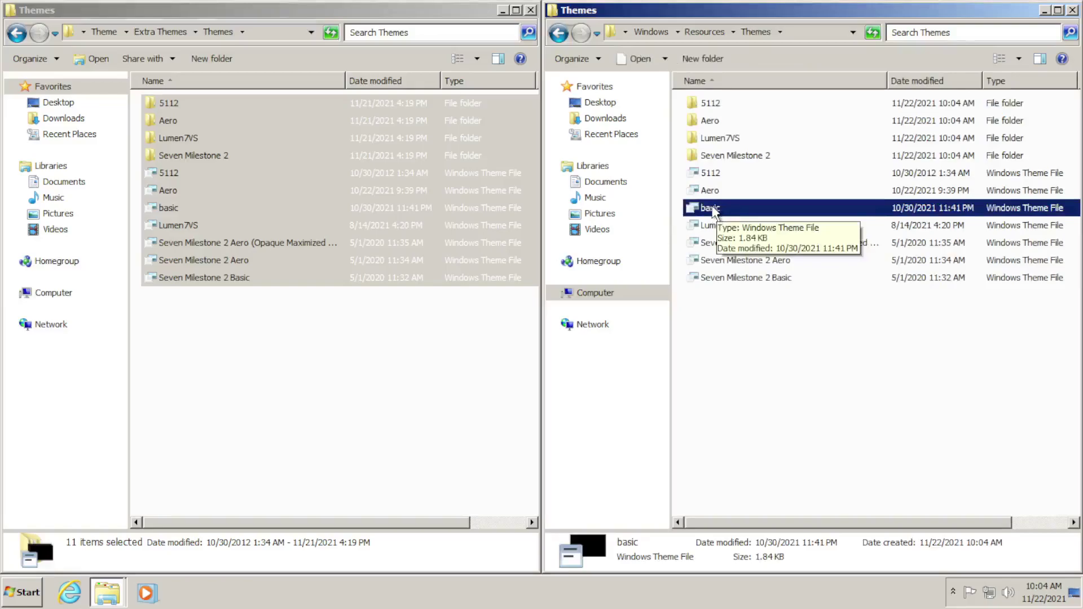
pyautogui.rightClick(713, 212)
pyautogui.click(733, 309)
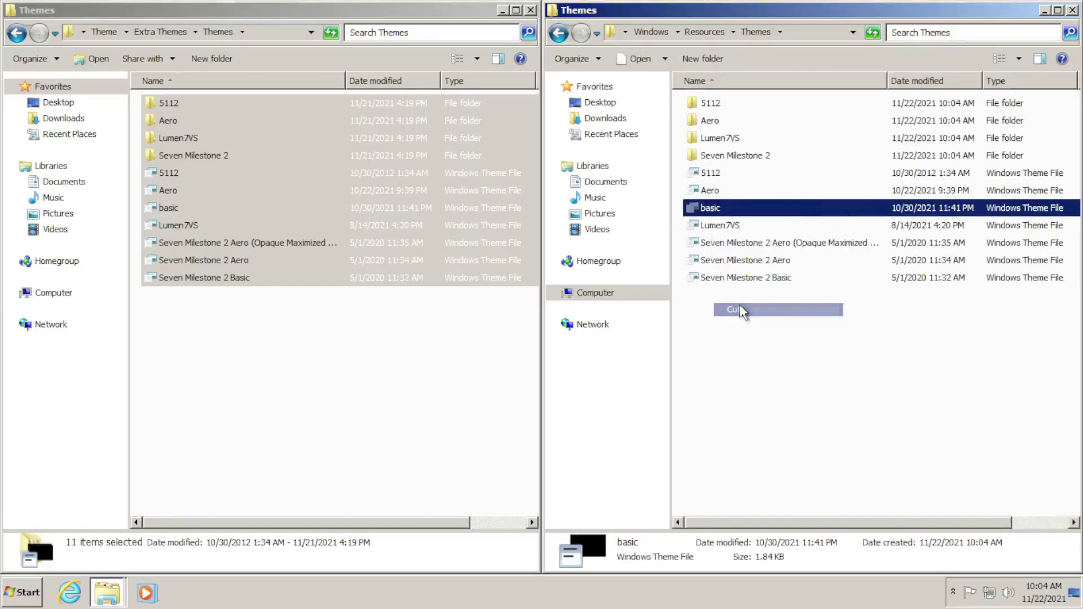
pyautogui.click(558, 34)
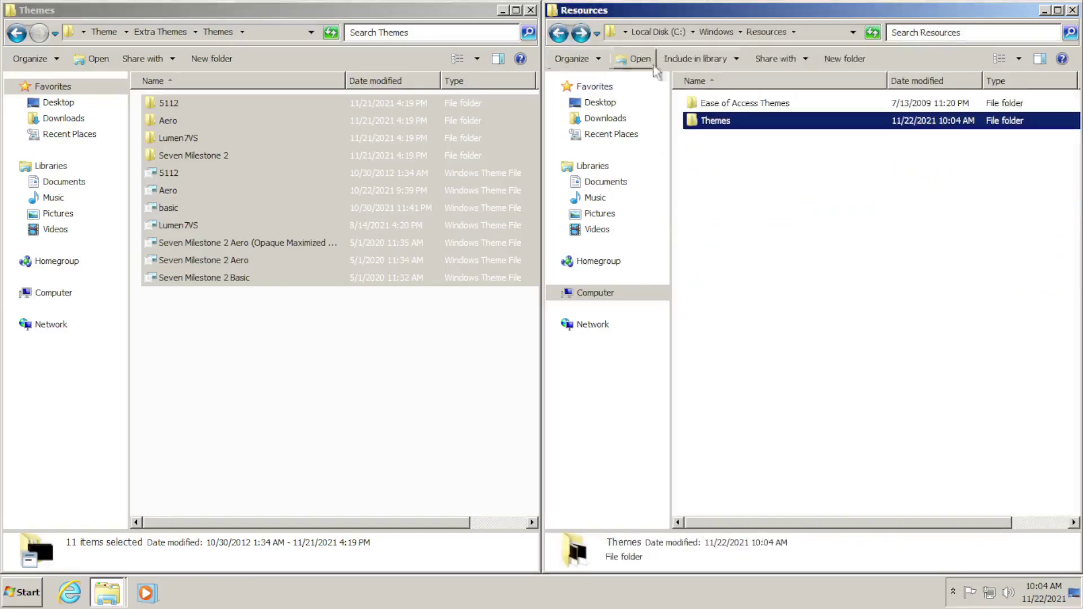
pyautogui.doubleClick(739, 103)
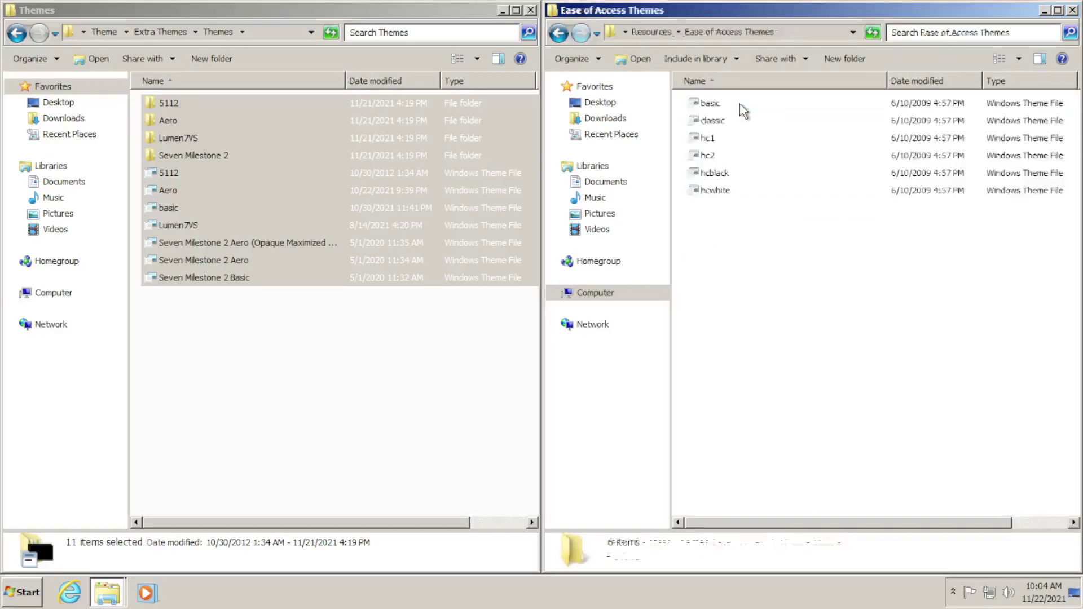
pyautogui.rightClick(710, 108)
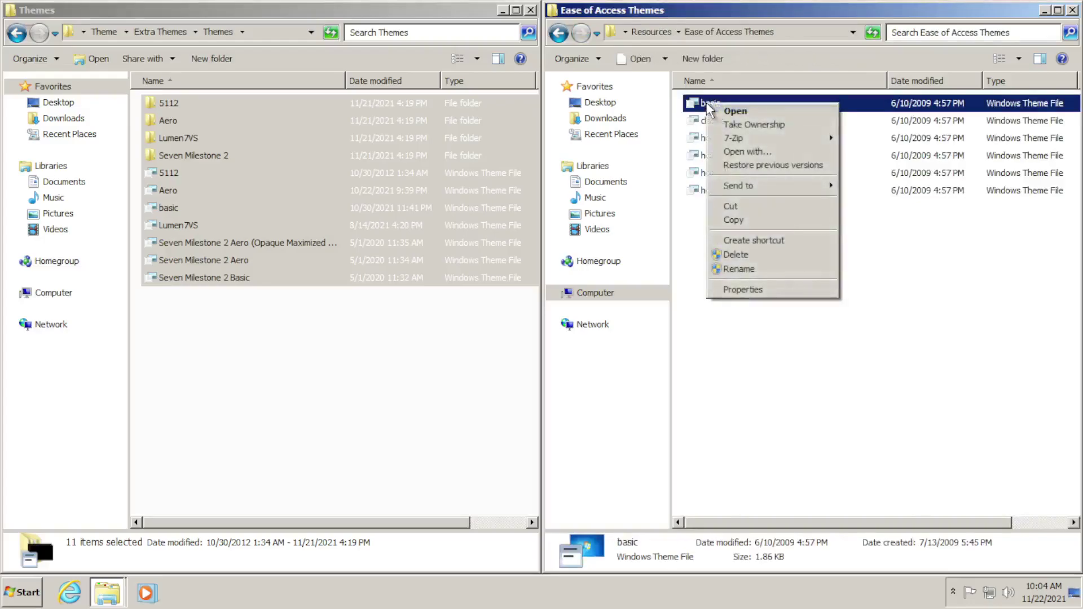
pyautogui.click(733, 124)
pyautogui.rightClick(743, 258)
pyautogui.click(761, 346)
pyautogui.click(489, 222)
pyautogui.click(909, 350)
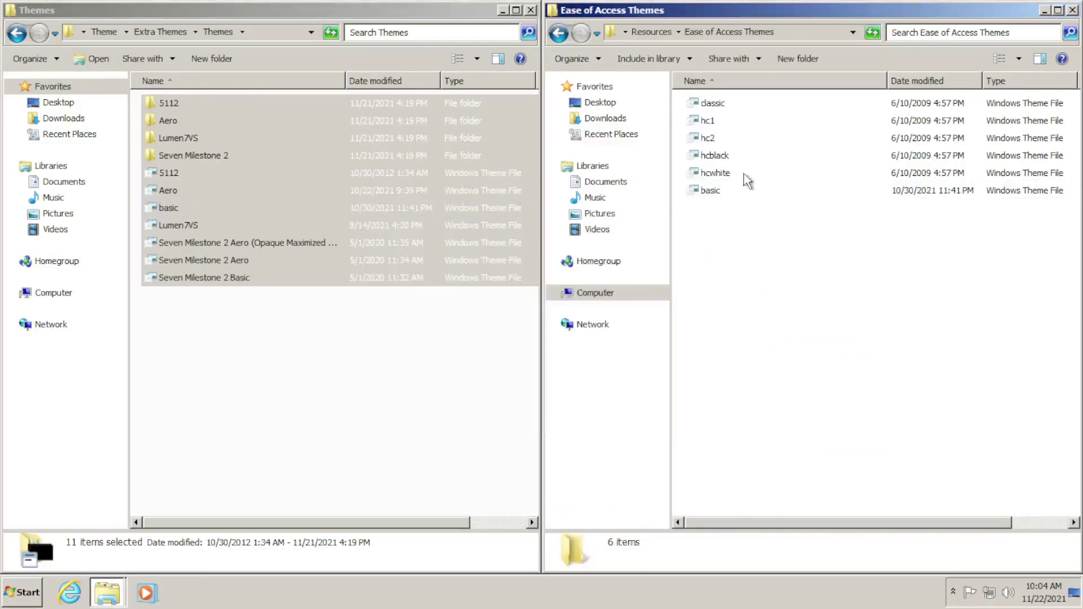
# - Open C:\Windows\Web\Wallpaper and check the images in its stock Architecture folder
pyautogui.click(558, 29)
pyautogui.click(557, 29)
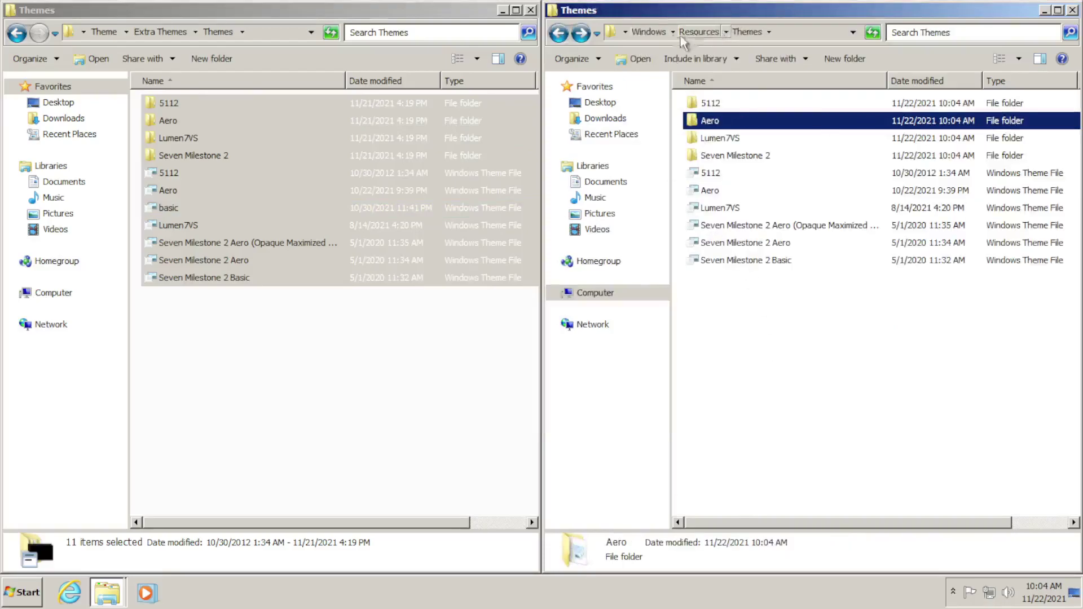
pyautogui.click(649, 32)
pyautogui.scroll(-6, 845, 248)
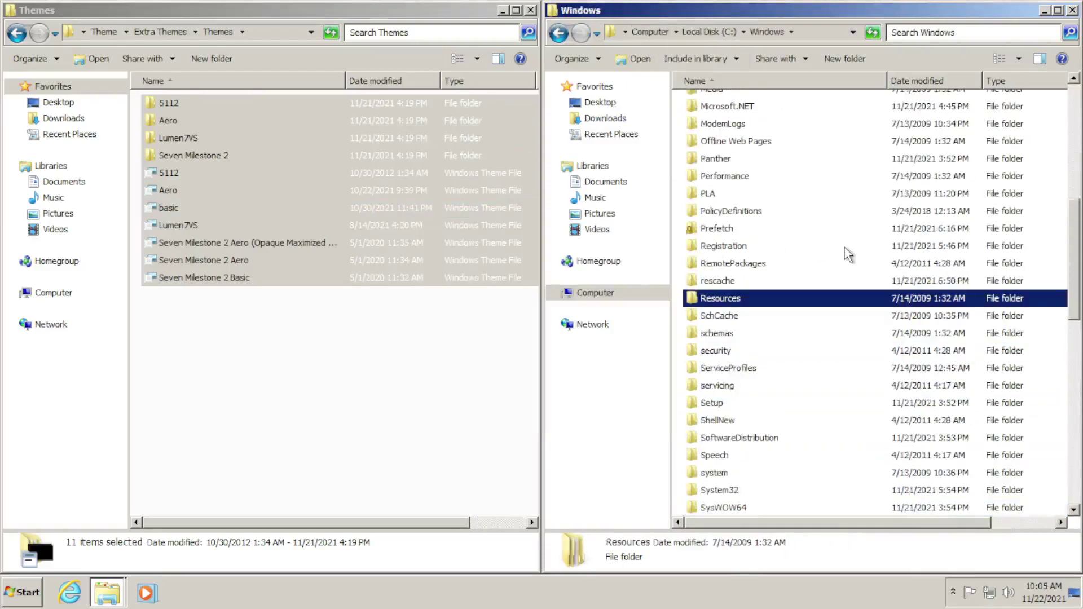
pyautogui.scroll(4, 840, 243)
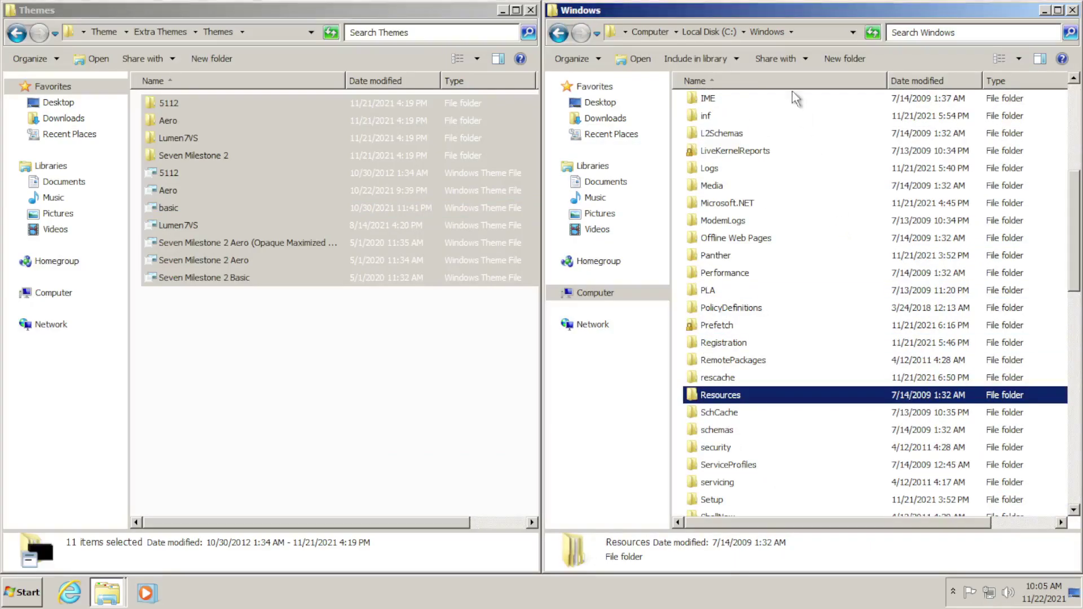
pyautogui.scroll(-3, 779, 301)
pyautogui.scroll(-5, 778, 301)
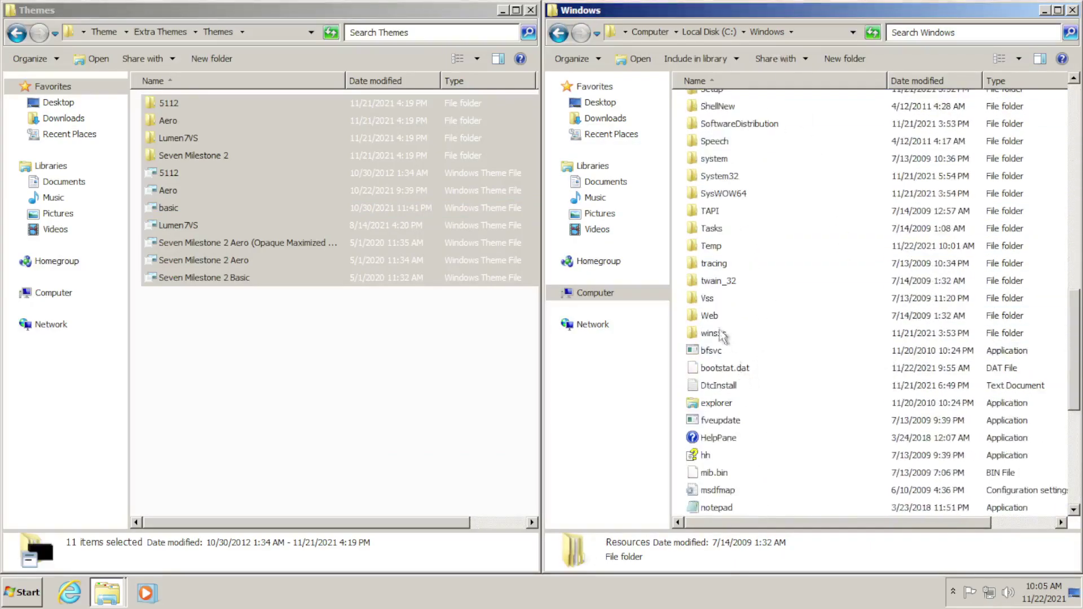
pyautogui.doubleClick(726, 342)
pyautogui.click(724, 111)
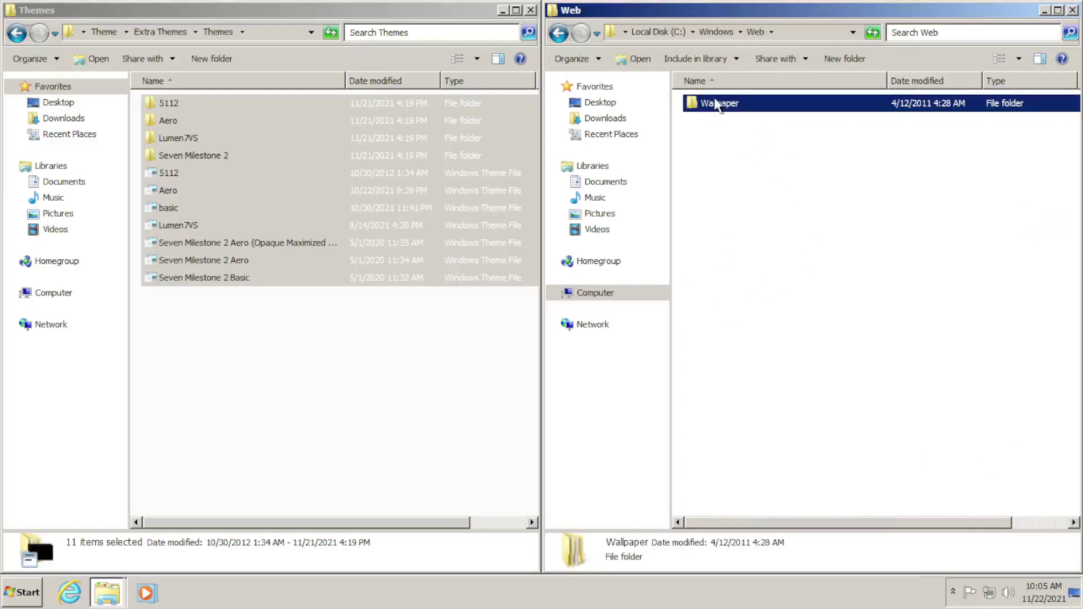
pyautogui.doubleClick(715, 104)
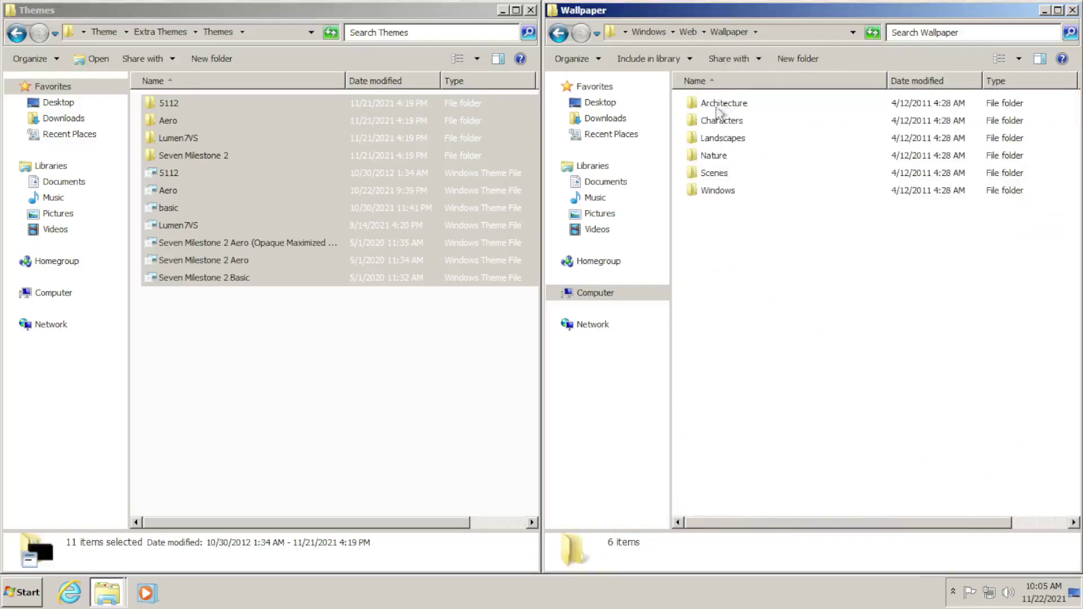
pyautogui.doubleClick(734, 107)
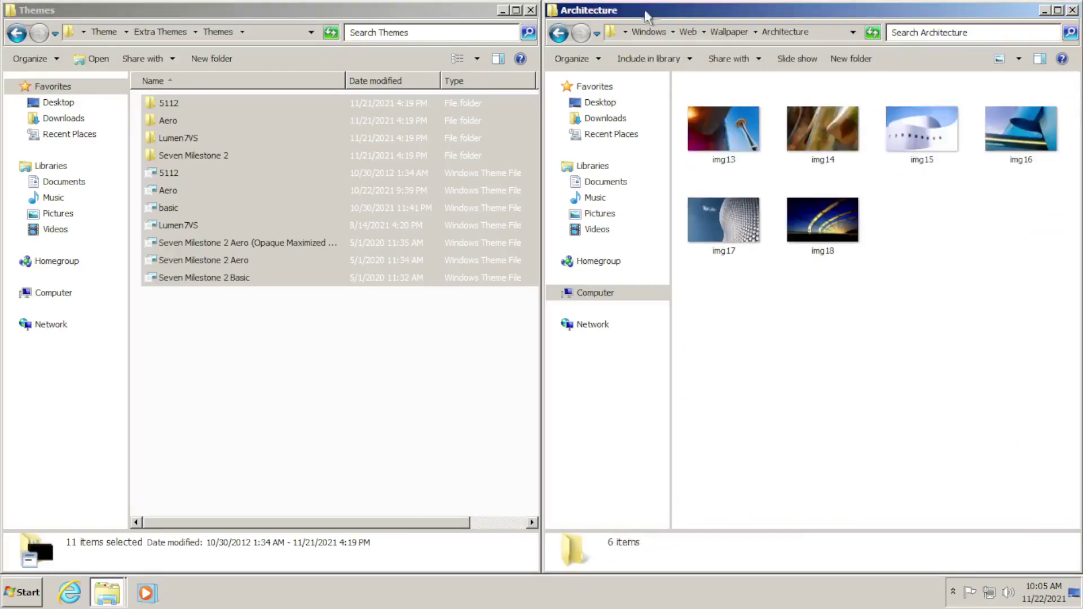
pyautogui.click(558, 32)
# - In the other window, open the Wallpaper folder inside VISTA7's Wallpapers and Sample Media folder
pyautogui.click(474, 137)
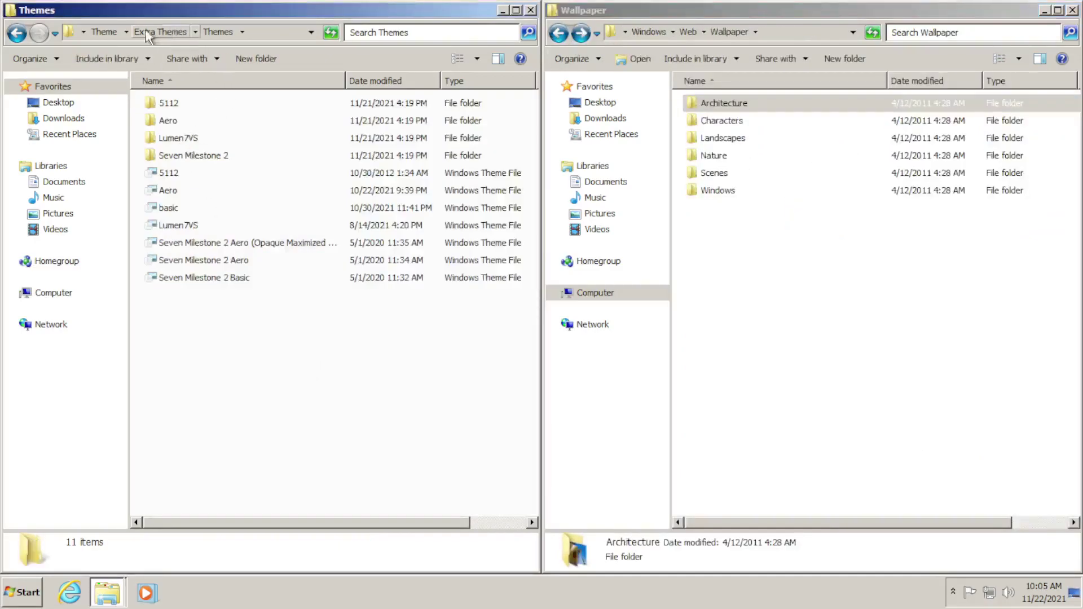
pyautogui.click(18, 33)
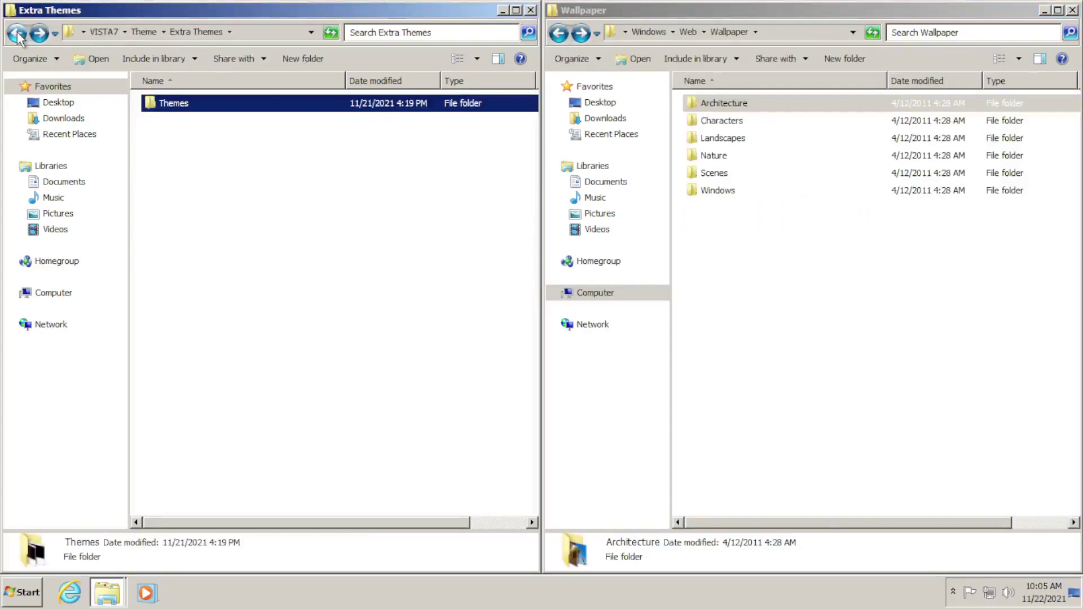
pyautogui.click(17, 34)
pyautogui.click(18, 34)
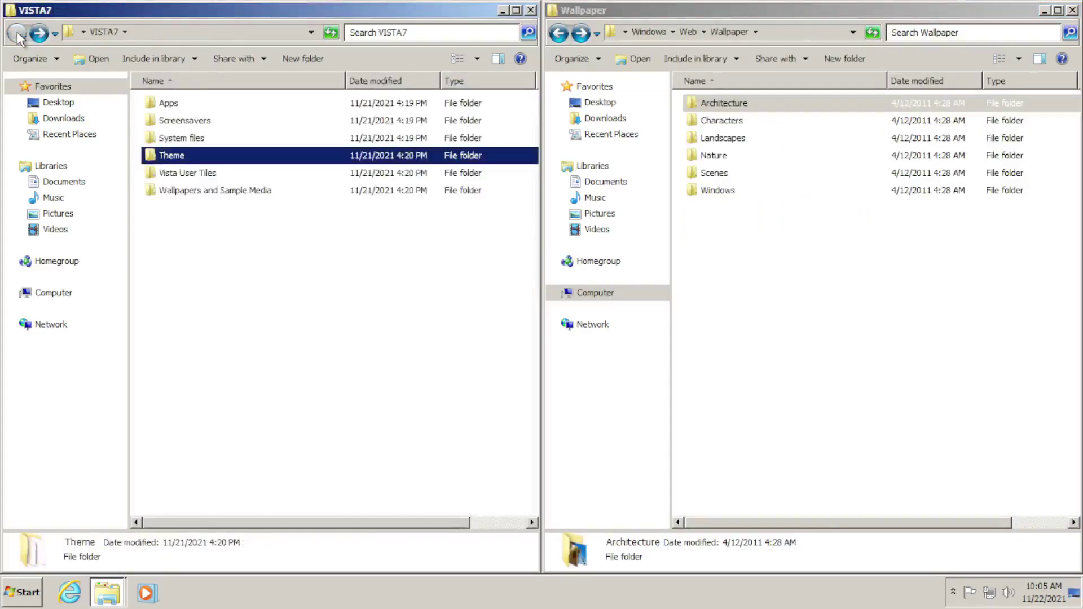
pyautogui.click(202, 234)
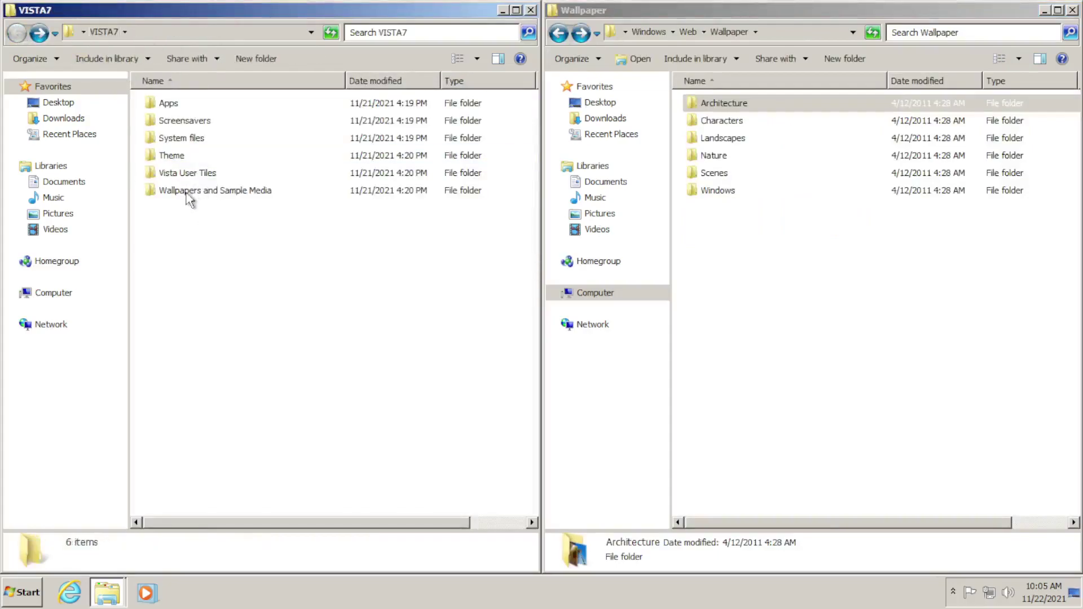
pyautogui.doubleClick(189, 192)
pyautogui.doubleClick(188, 108)
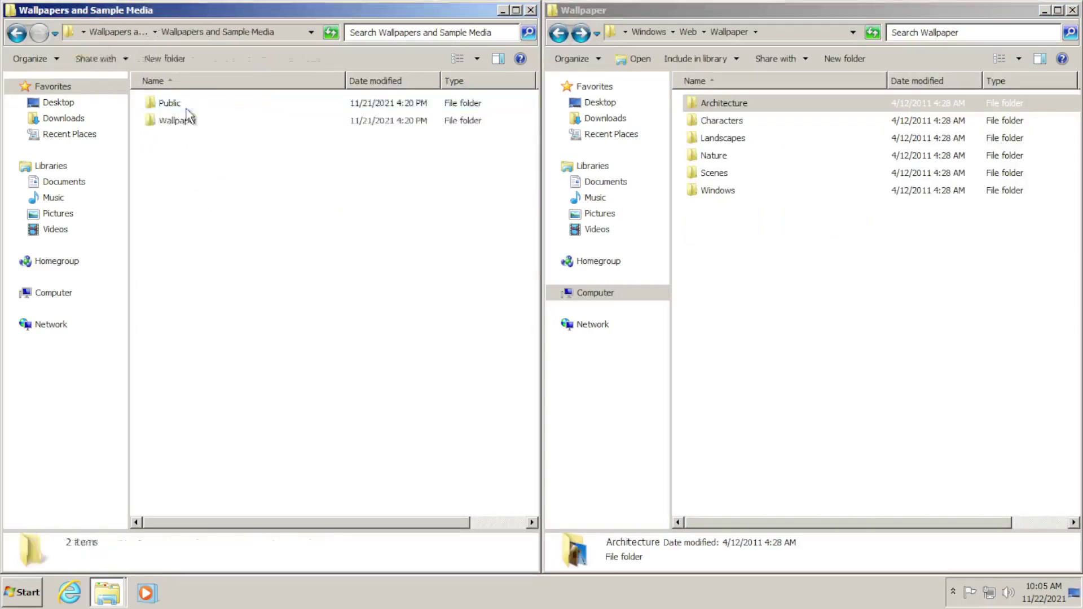
pyautogui.click(168, 123)
pyautogui.doubleClick(168, 123)
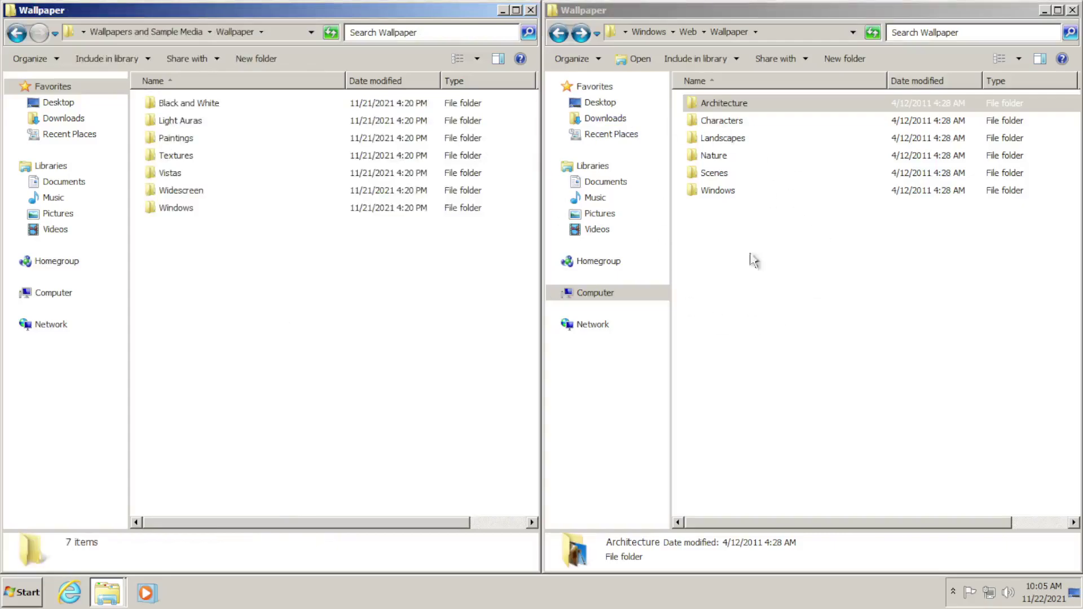
# - Take ownership of all stock folders in C:\Windows\Web\Wallpaper and permanently delete them, including their system files
pyautogui.click(844, 283)
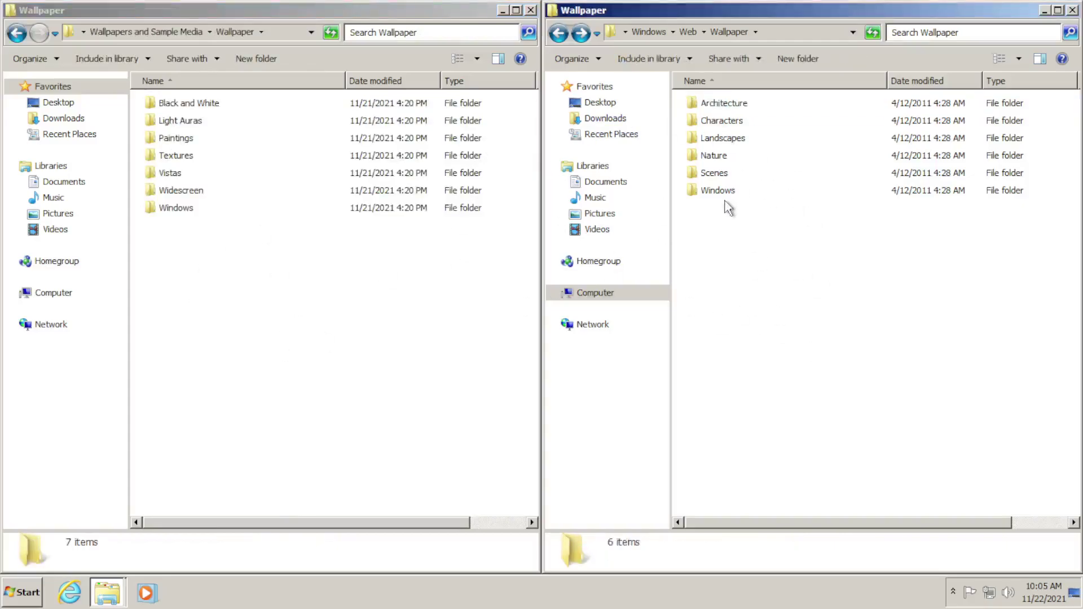
pyautogui.moveTo(781, 297); pyautogui.dragTo(675, 93)
pyautogui.rightClick(721, 184)
pyautogui.click(762, 212)
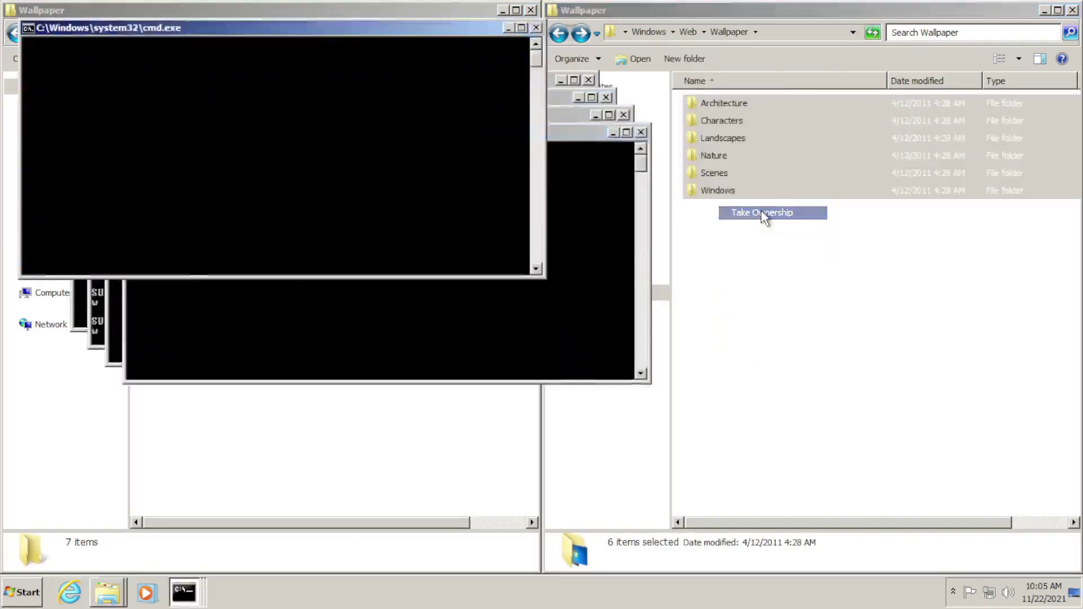
pyautogui.hotkey('shift', 'Delete')
pyautogui.press('Return')
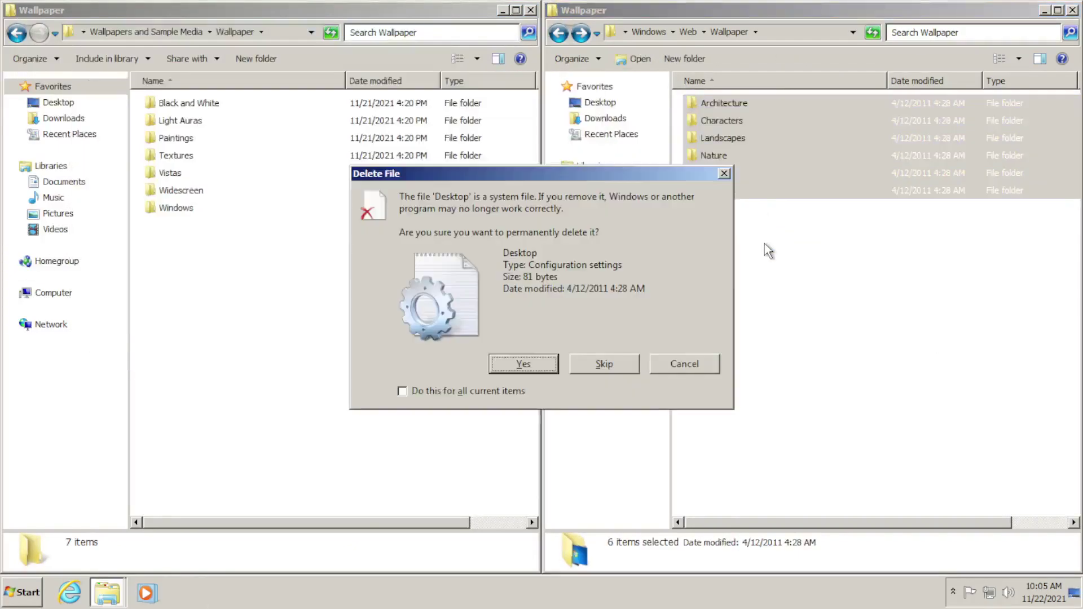
pyautogui.click(403, 391)
pyautogui.click(510, 366)
# - Copy all wallpaper folders from the VISTA7 pack into C:\Windows\Web\Wallpaper and minimize both folder windows
pyautogui.moveTo(412, 324); pyautogui.dragTo(197, 89)
pyautogui.click(810, 179)
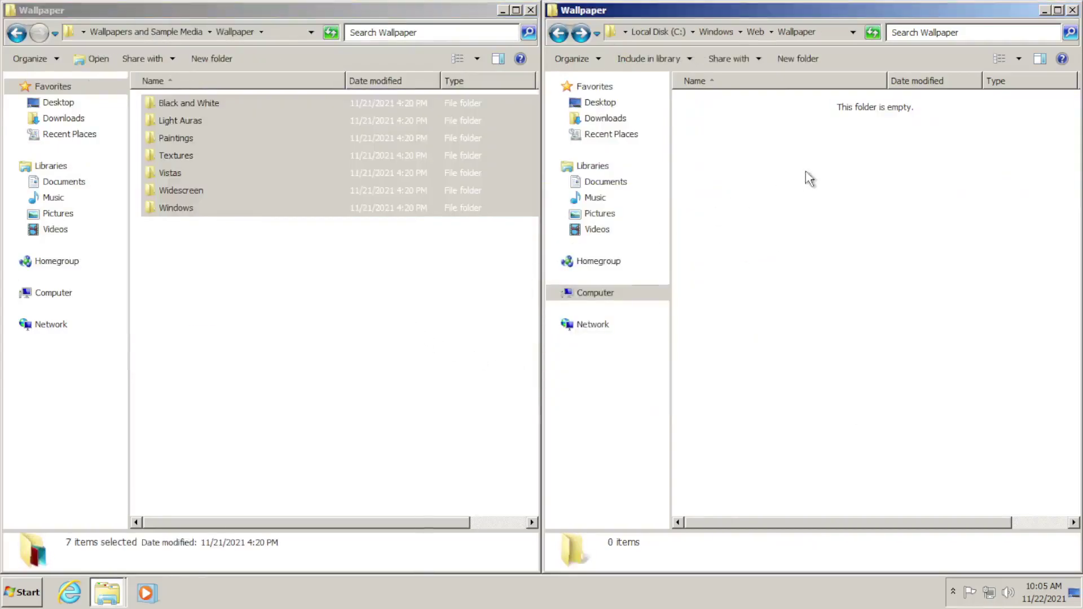
pyautogui.hotkey('ctrl', 'v')
pyautogui.click(1044, 11)
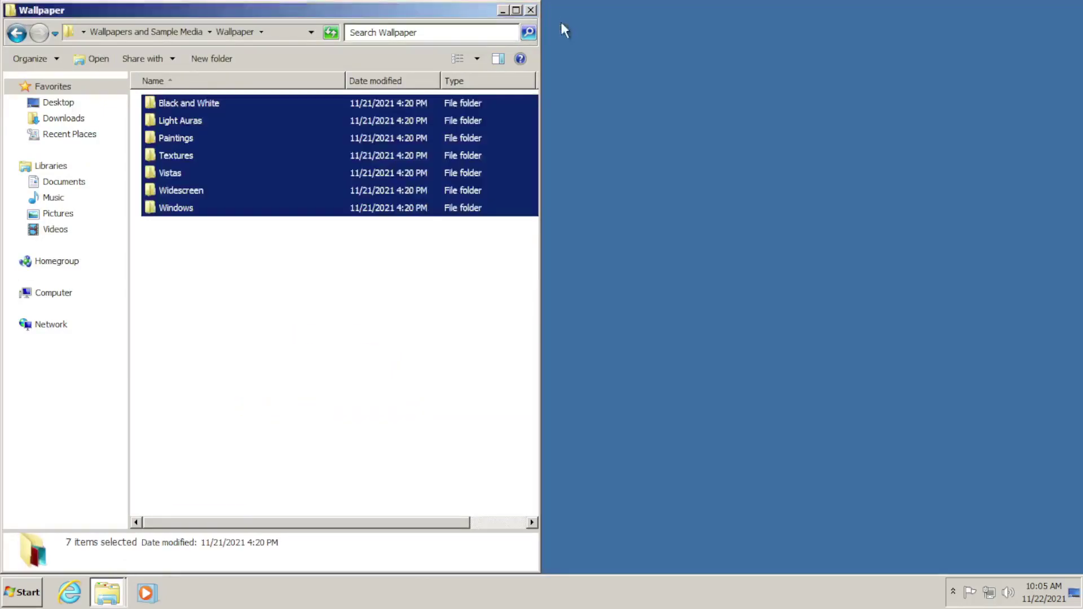
pyautogui.click(502, 10)
# - Apply the Windows Vista Aero theme in the desktop personalization settings and close them
pyautogui.rightClick(416, 68)
pyautogui.click(483, 219)
pyautogui.scroll(5, 578, 282)
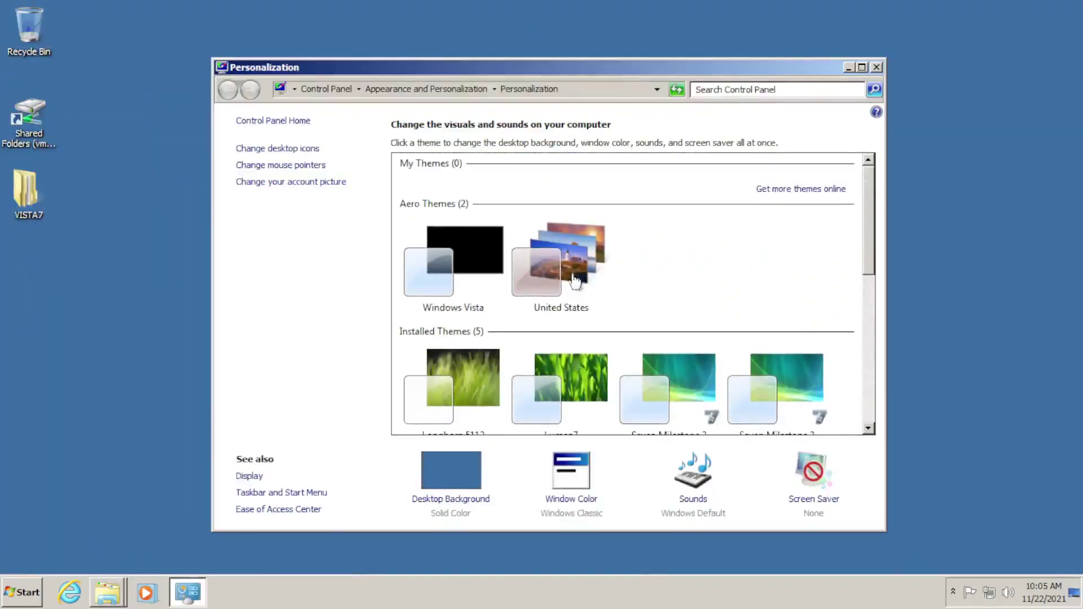
pyautogui.click(461, 275)
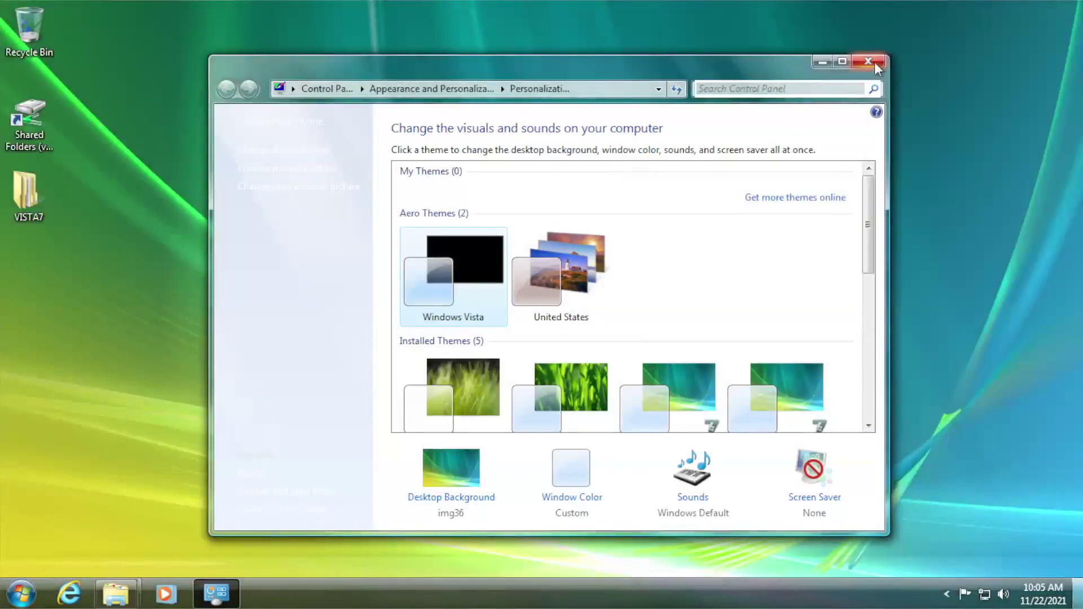
pyautogui.click(875, 63)
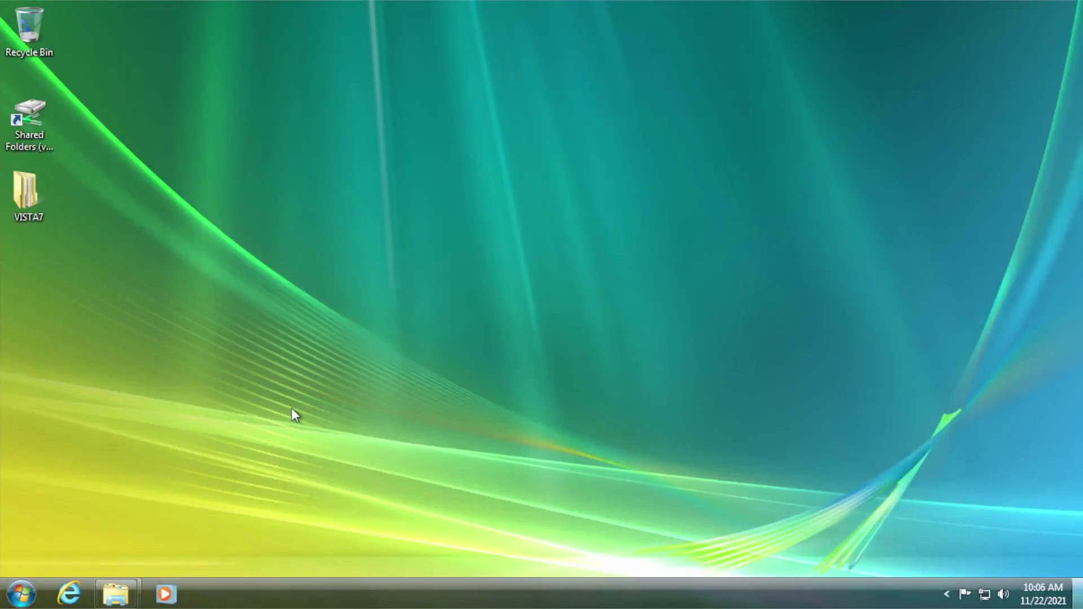
# - Unpin Windows Media Player, Windows Explorer and Internet Explorer from the taskbar
pyautogui.rightClick(177, 596)
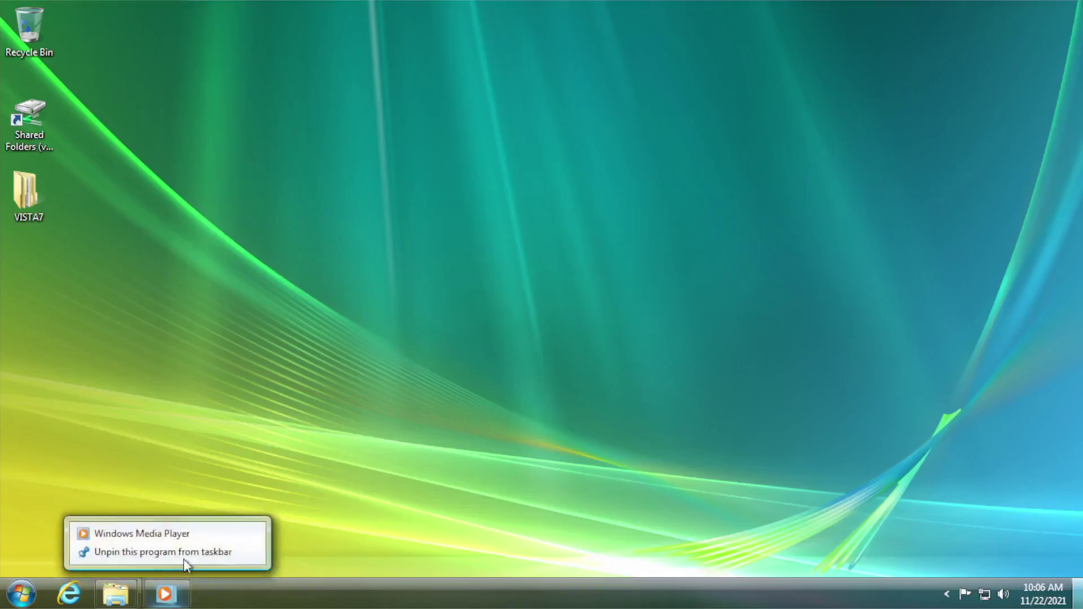
pyautogui.click(184, 558)
pyautogui.rightClick(113, 590)
pyautogui.click(129, 536)
pyautogui.rightClick(69, 592)
pyautogui.click(87, 556)
# - Configure the taskbar to use small icons and combine its buttons only when the taskbar is full
pyautogui.rightClick(111, 597)
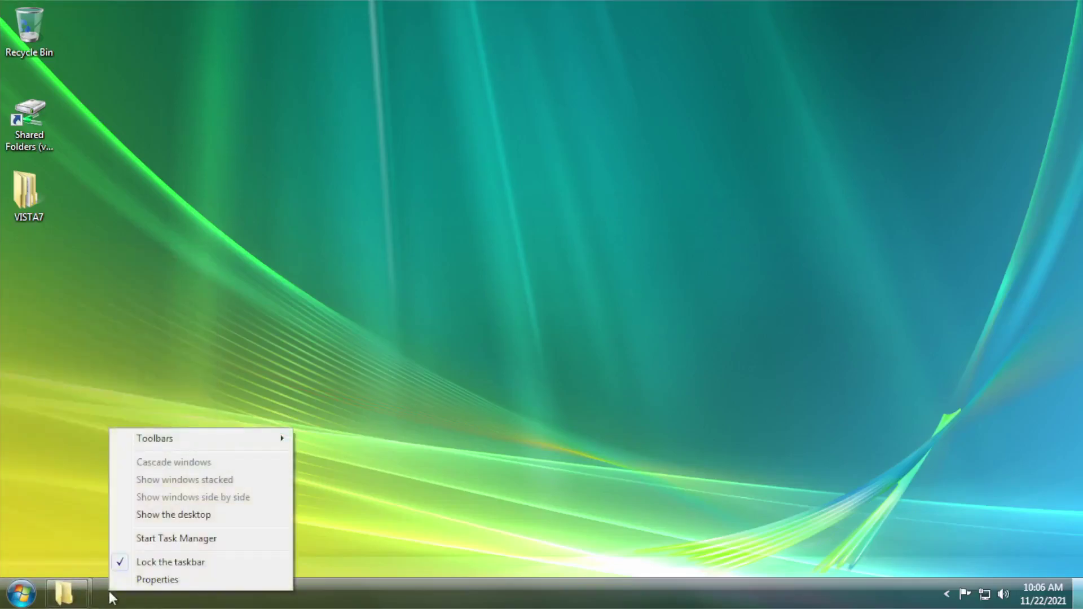
pyautogui.click(129, 581)
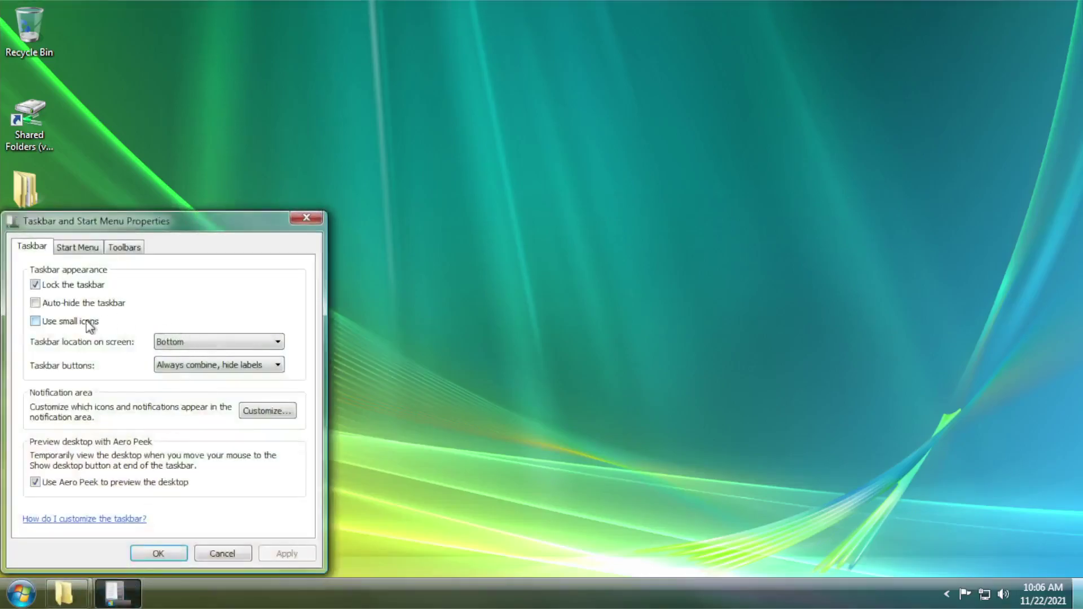
pyautogui.click(90, 322)
pyautogui.click(164, 370)
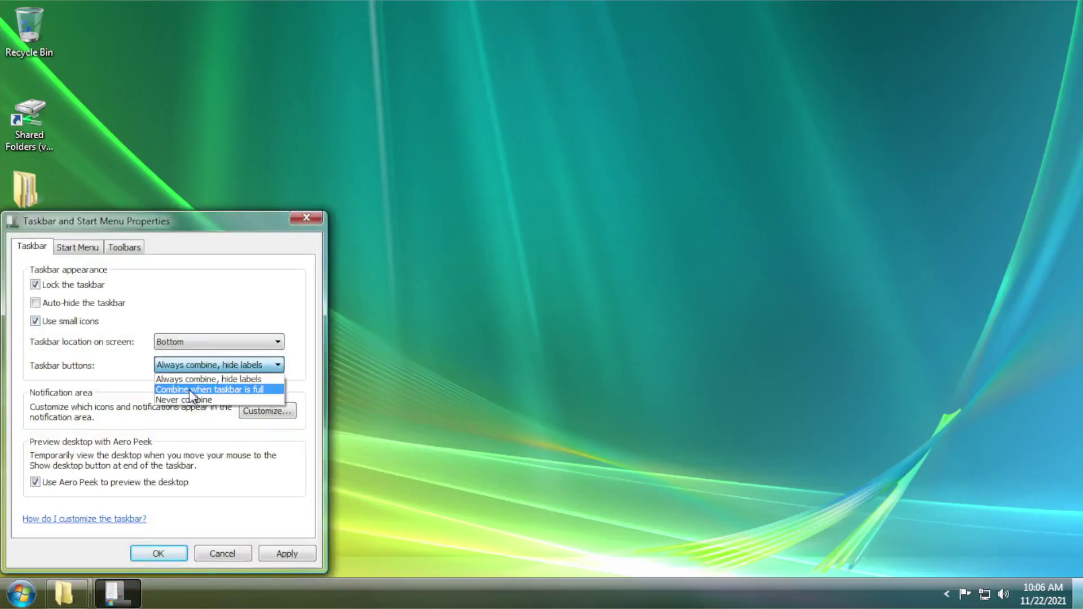
pyautogui.click(188, 391)
pyautogui.click(151, 556)
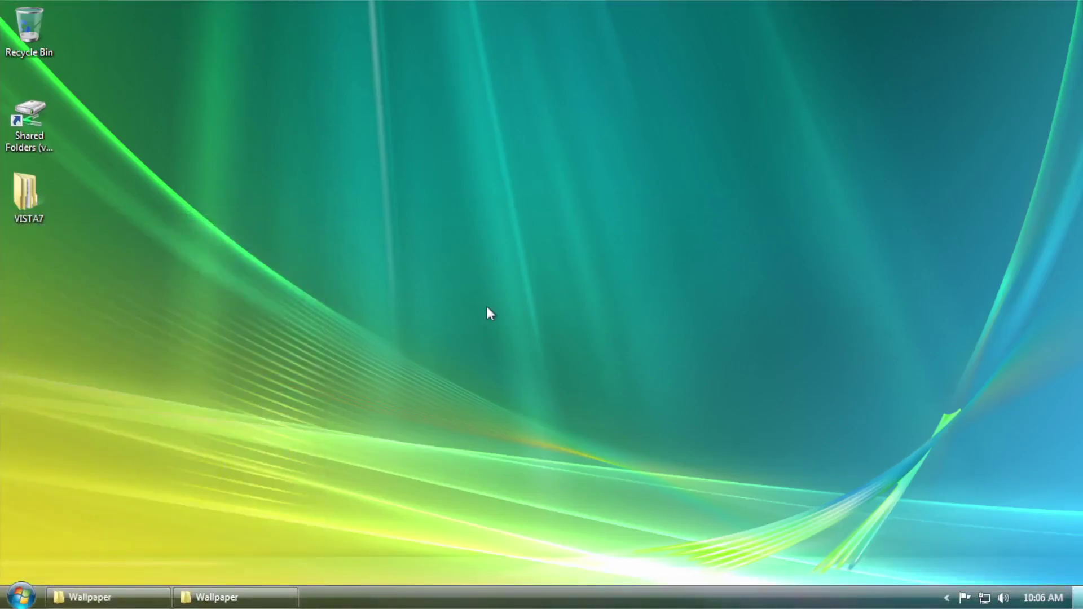
# - Add a new taskbar toolbar from the Quick Launch folder under %Appdata%, inside Microsoft\Internet Explorer
pyautogui.rightClick(375, 599)
pyautogui.moveTo(532, 449)
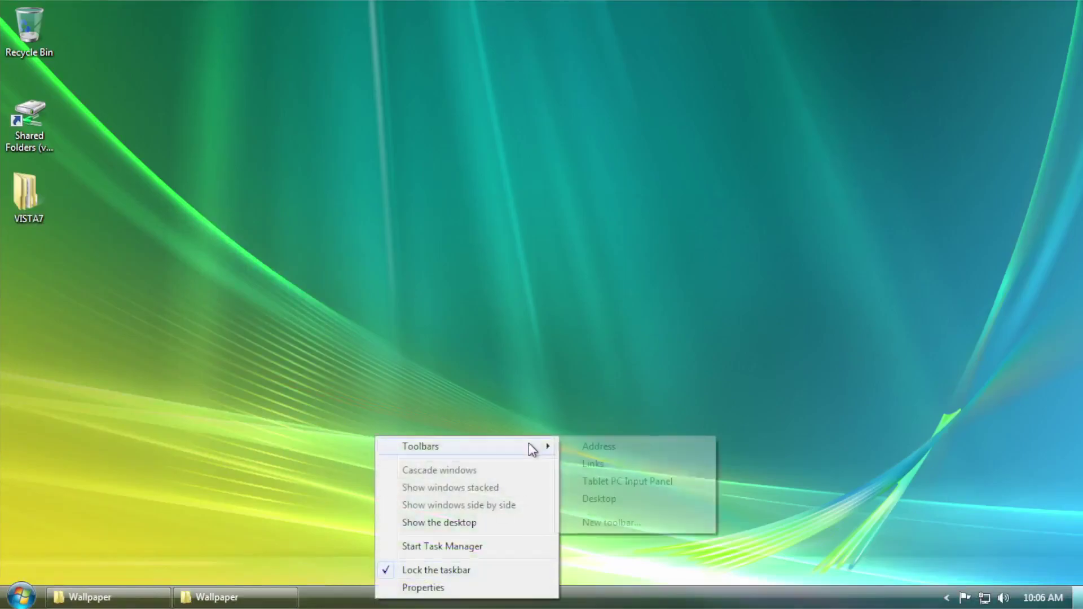
pyautogui.click(634, 523)
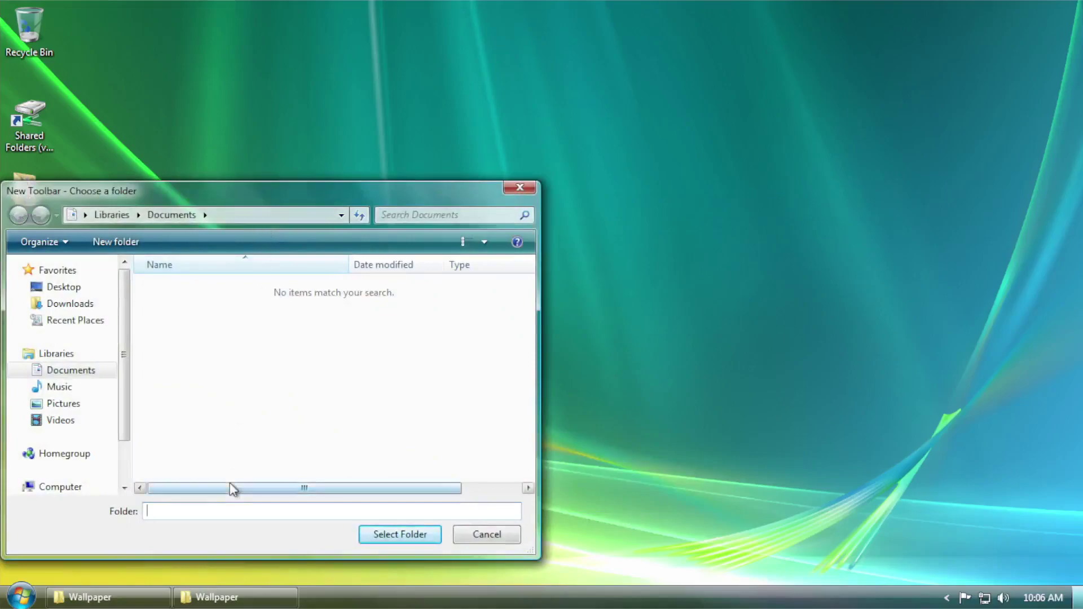
pyautogui.write('ppdata%')
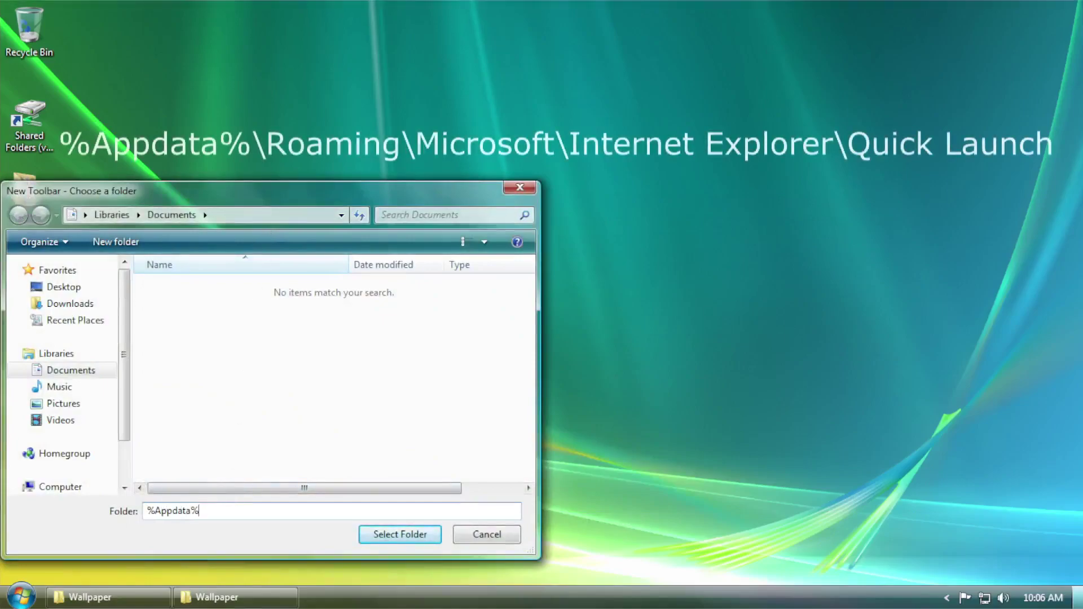
pyautogui.press('Return')
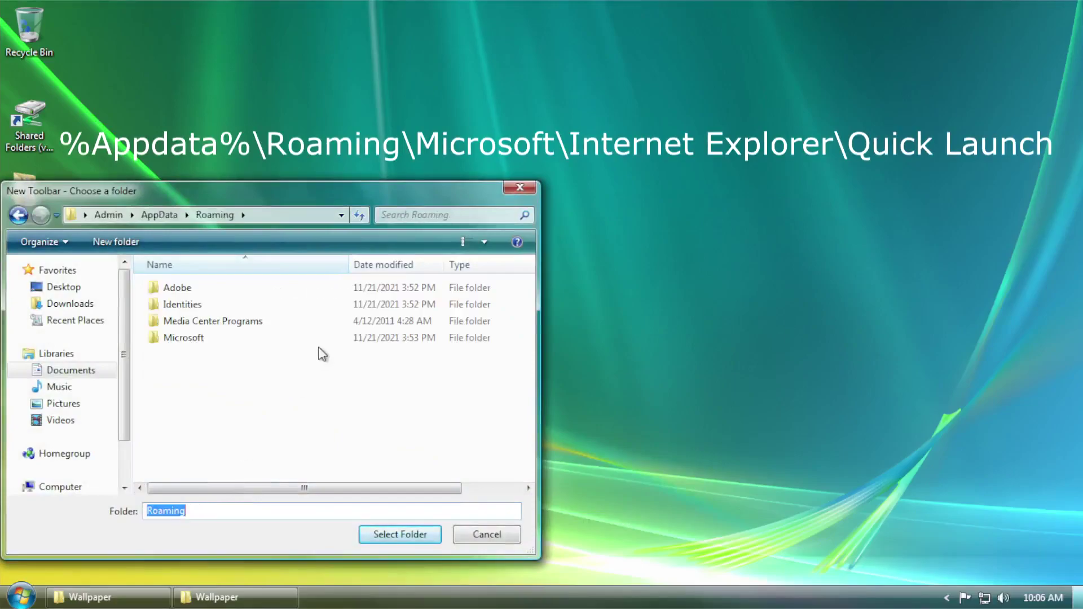
pyautogui.doubleClick(179, 338)
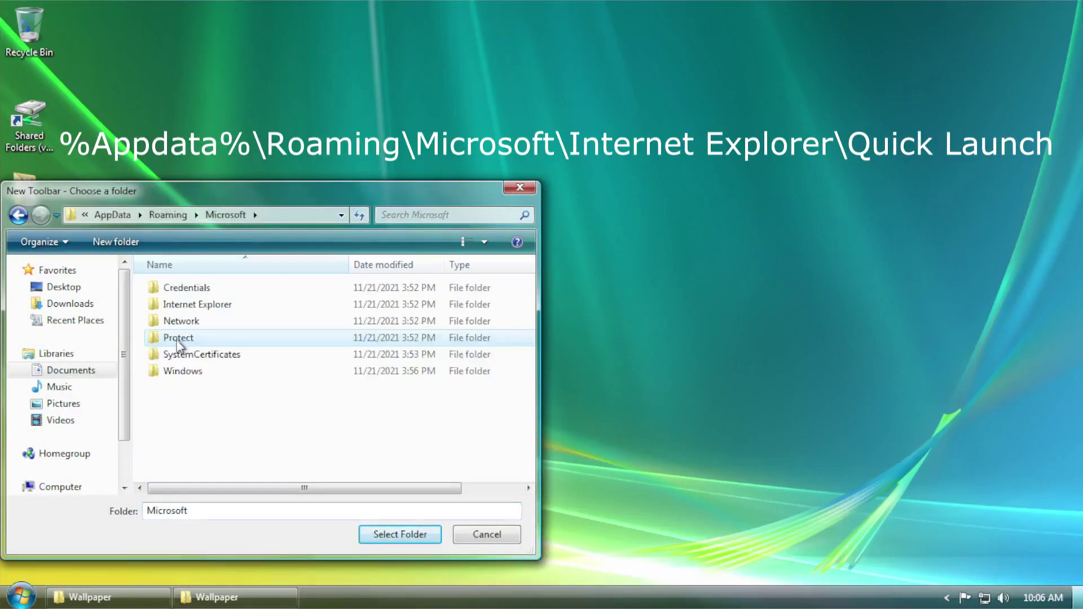
pyautogui.doubleClick(188, 307)
pyautogui.rightClick(184, 306)
pyautogui.click(188, 289)
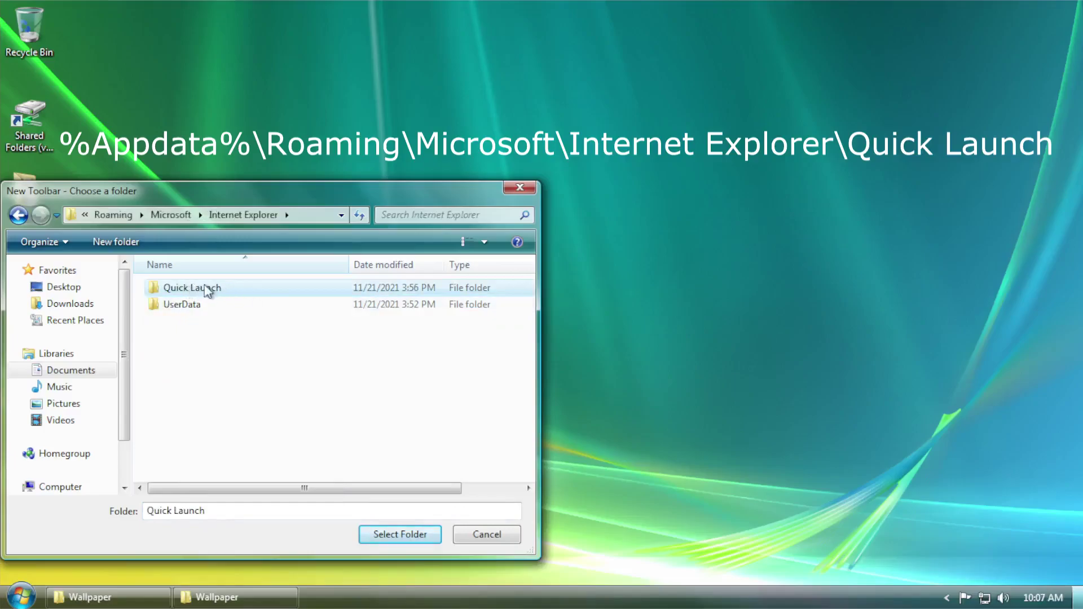
pyautogui.click(382, 543)
# - Unlock the taskbar and hide the Quick Launch toolbar's text and title
pyautogui.rightClick(914, 601)
pyautogui.click(946, 566)
pyautogui.rightClick(885, 601)
pyautogui.click(937, 381)
pyautogui.rightClick(898, 601)
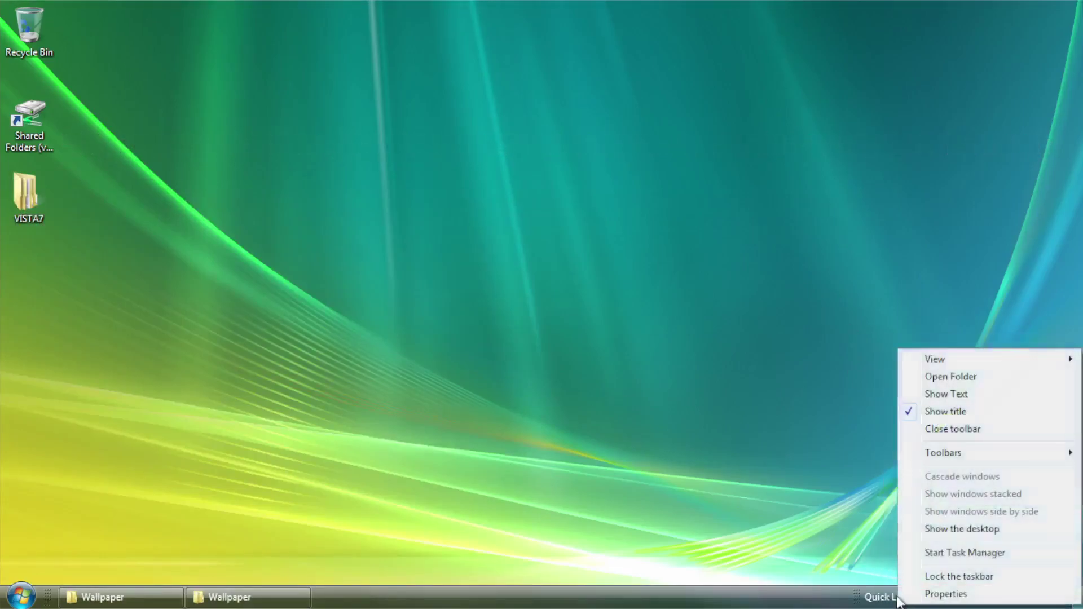
pyautogui.click(937, 412)
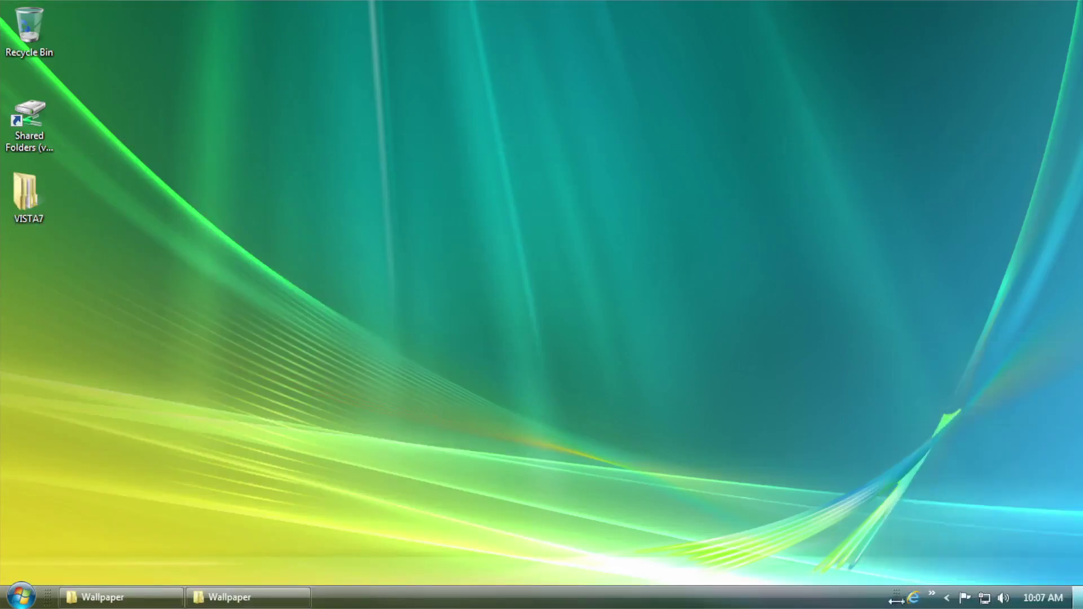
# - Move the Quick Launch toolbar beside the Start button, shrink it to fit its three icons, and lock the taskbar
pyautogui.moveTo(640, 602); pyautogui.dragTo(123, 599)
pyautogui.moveTo(52, 595); pyautogui.dragTo(48, 597)
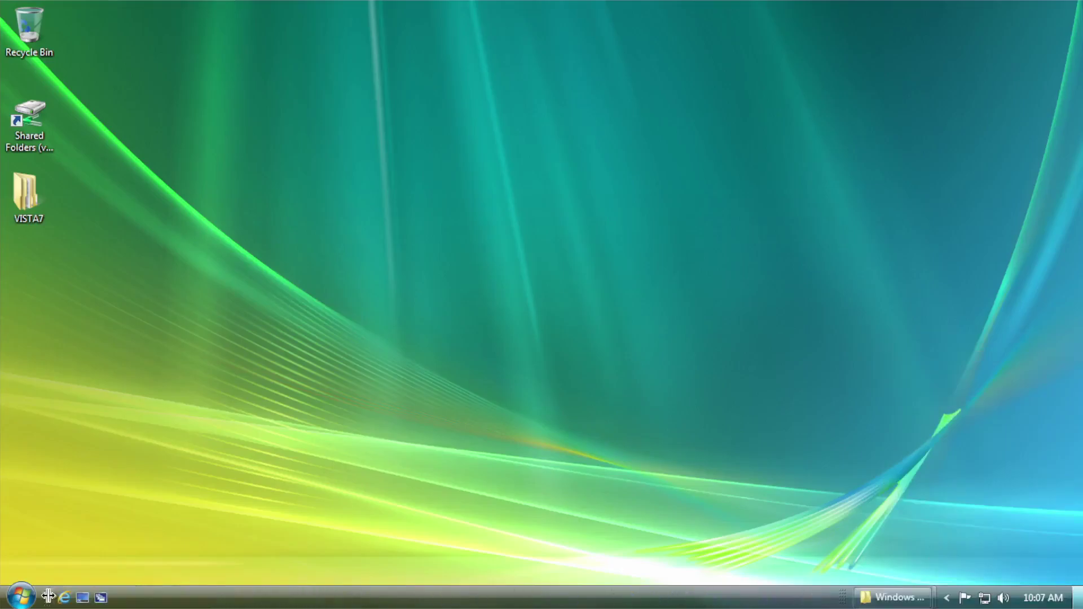
pyautogui.moveTo(846, 601); pyautogui.dragTo(119, 594)
pyautogui.rightClick(121, 600)
pyautogui.click(141, 571)
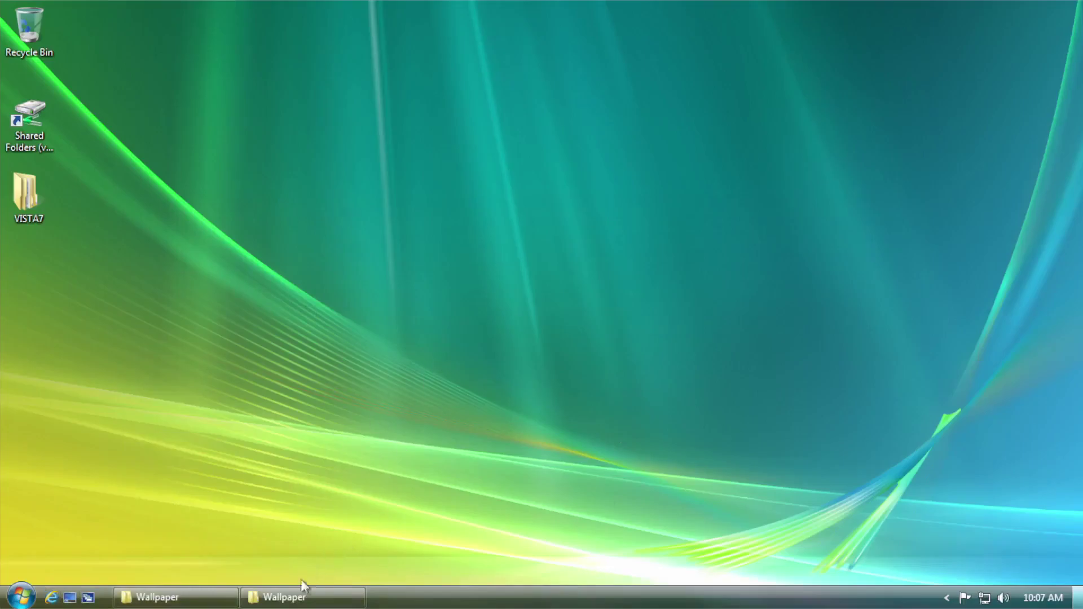
# - Close both minimized Wallpaper folder windows from the taskbar
pyautogui.rightClick(304, 597)
pyautogui.click(307, 559)
pyautogui.rightClick(194, 597)
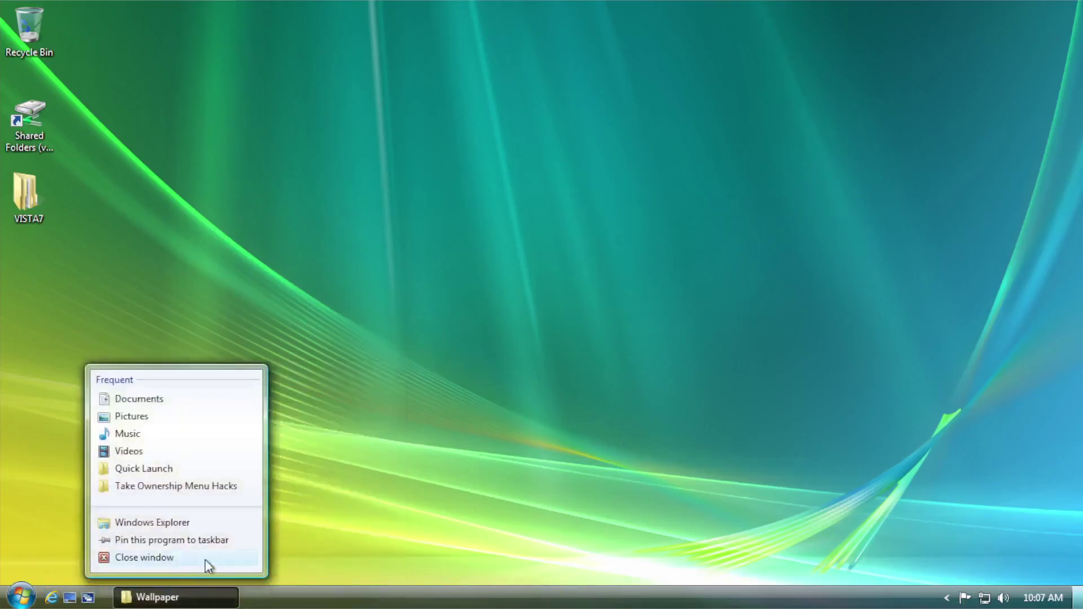
pyautogui.click(205, 559)
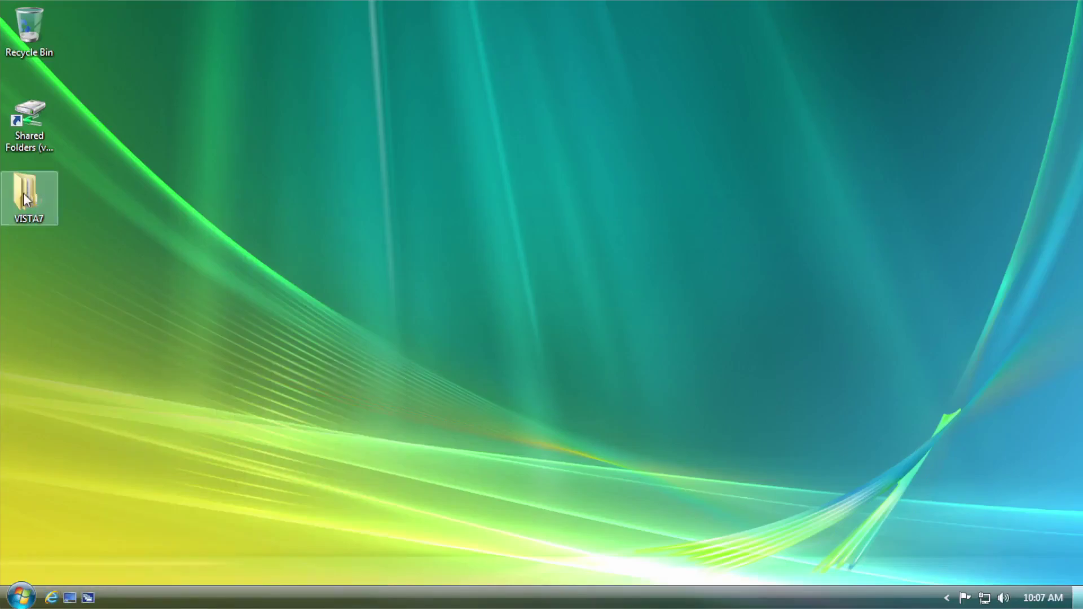
pyautogui.rightClick(203, 115)
pyautogui.click(223, 305)
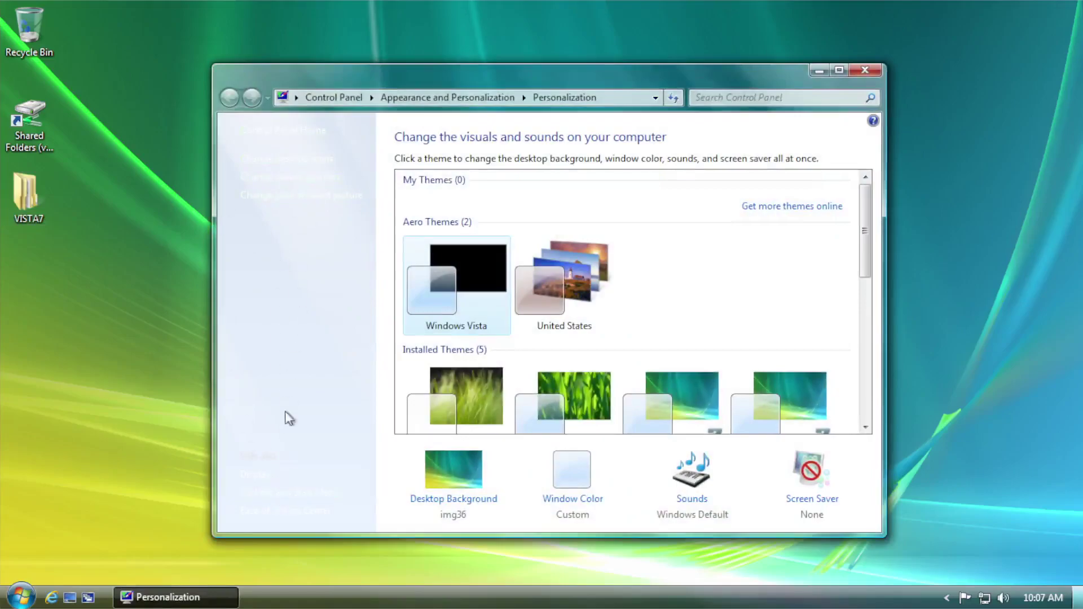
pyautogui.click(864, 69)
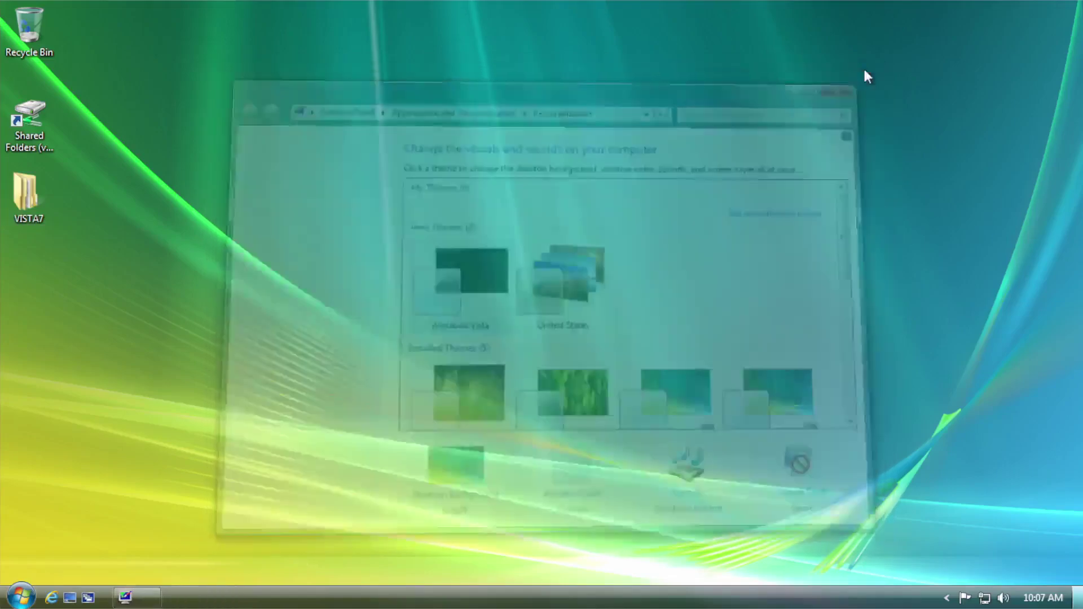
# - Copy the en-US folder and the Aurora, logon and ssBranded screen savers from VISTA7's Screensavers folder
pyautogui.doubleClick(39, 181)
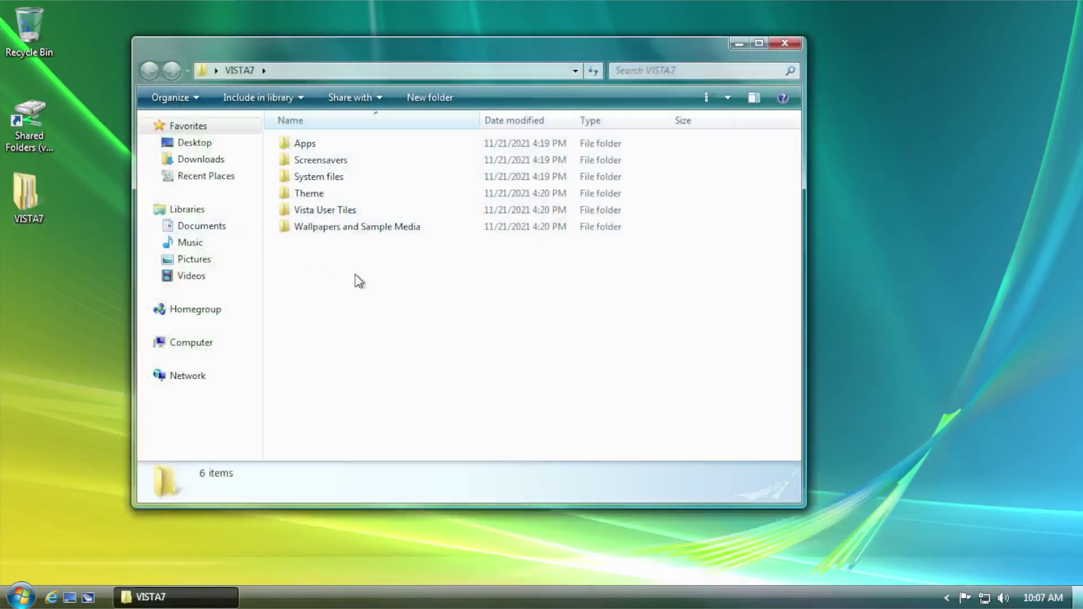
pyautogui.doubleClick(330, 160)
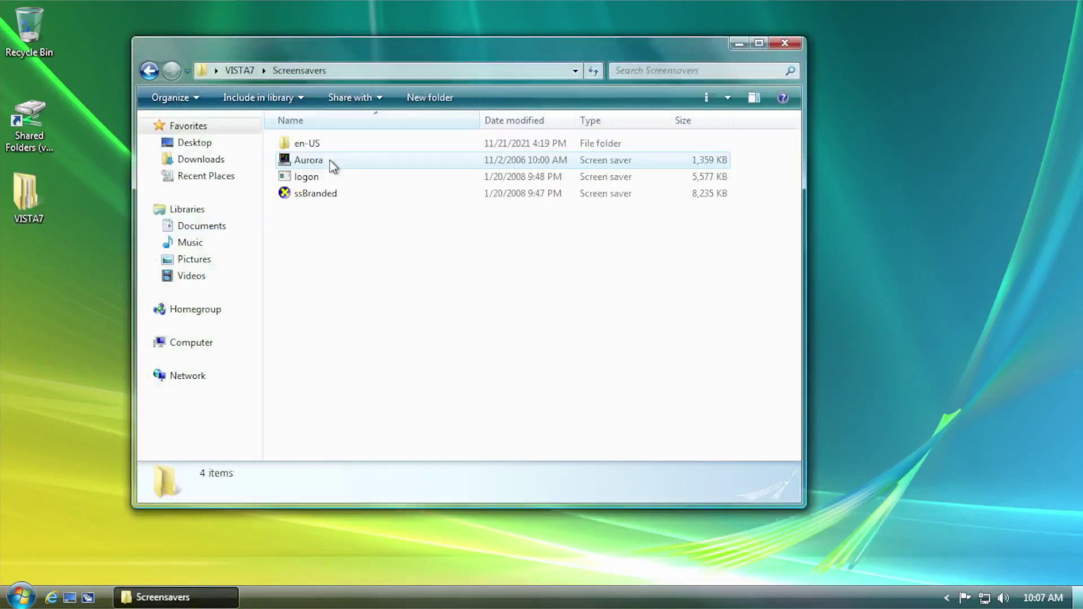
pyautogui.moveTo(405, 290); pyautogui.dragTo(295, 133)
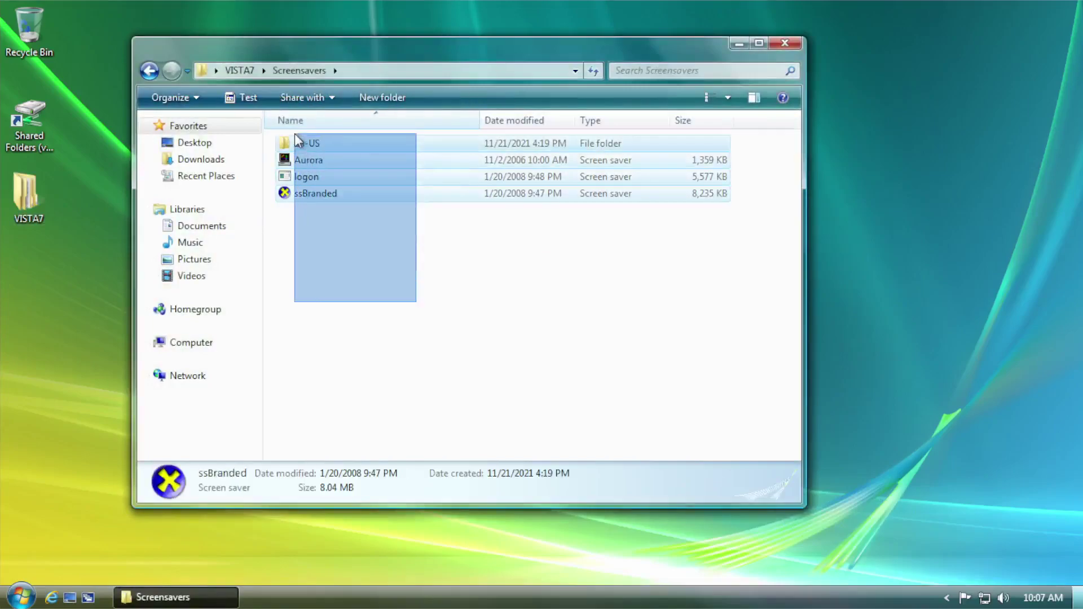
pyautogui.rightClick(310, 192)
pyautogui.click(356, 308)
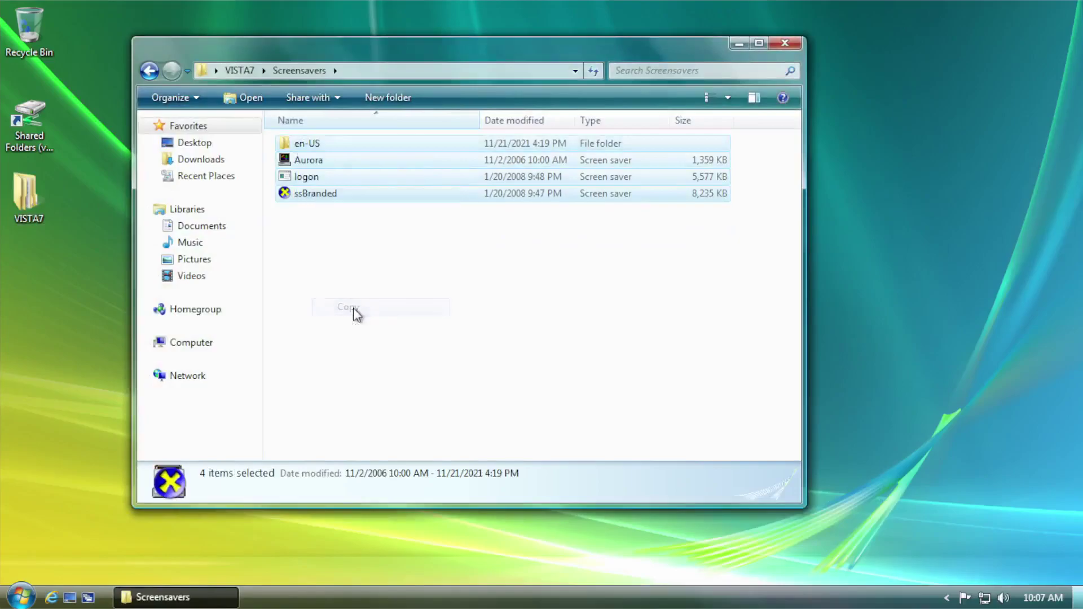
# - Paste the copied screen saver files into C:\Windows\System32
pyautogui.click(192, 343)
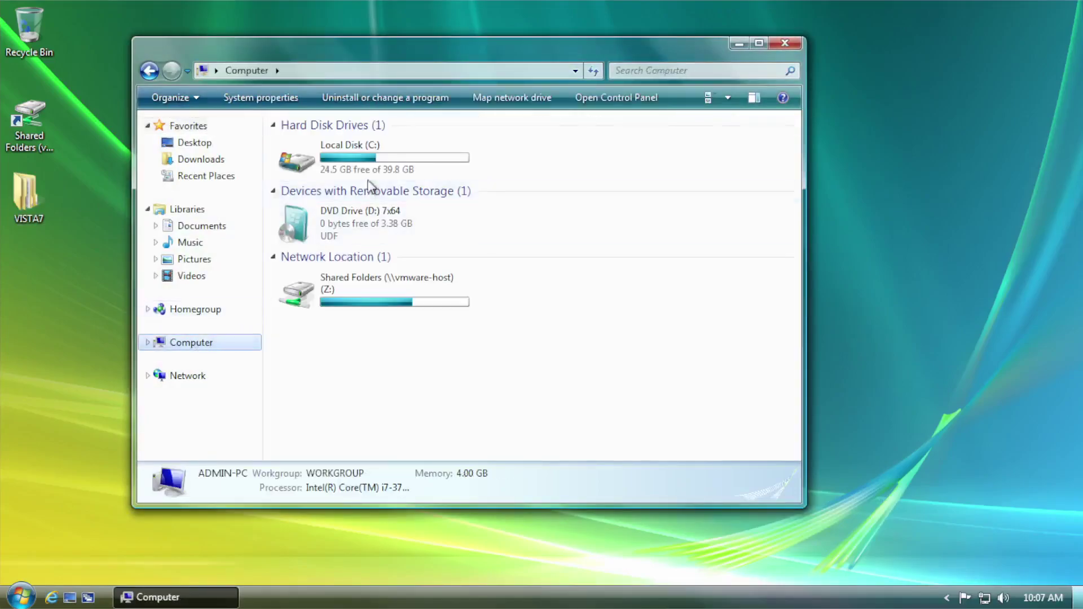
pyautogui.doubleClick(344, 158)
pyautogui.doubleClick(333, 214)
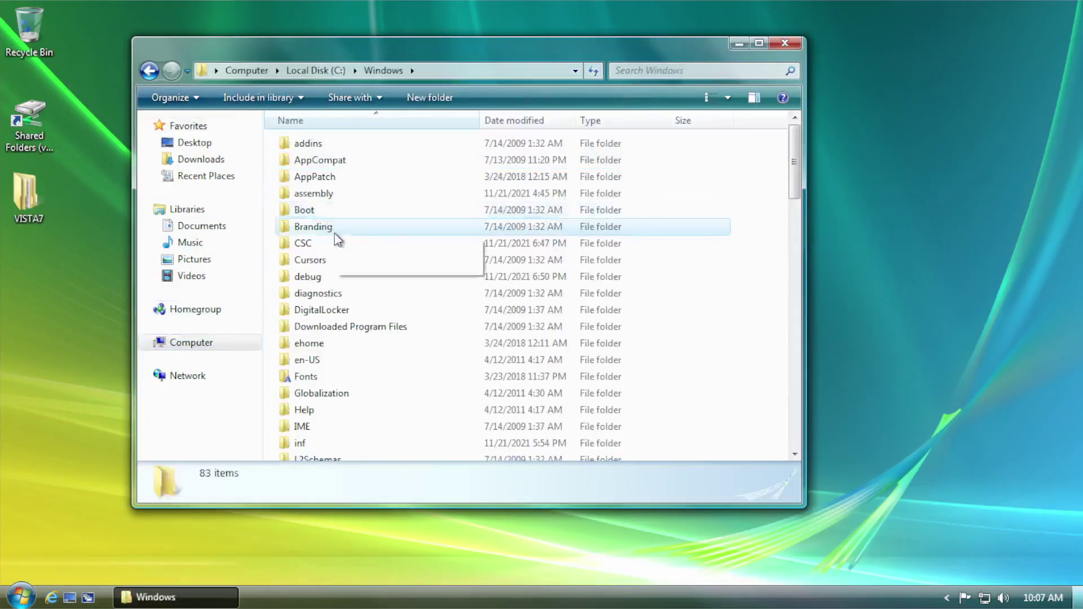
pyautogui.scroll(-11, 332, 254)
pyautogui.click(323, 353)
pyautogui.doubleClick(324, 352)
pyautogui.rightClick(750, 228)
pyautogui.click(783, 322)
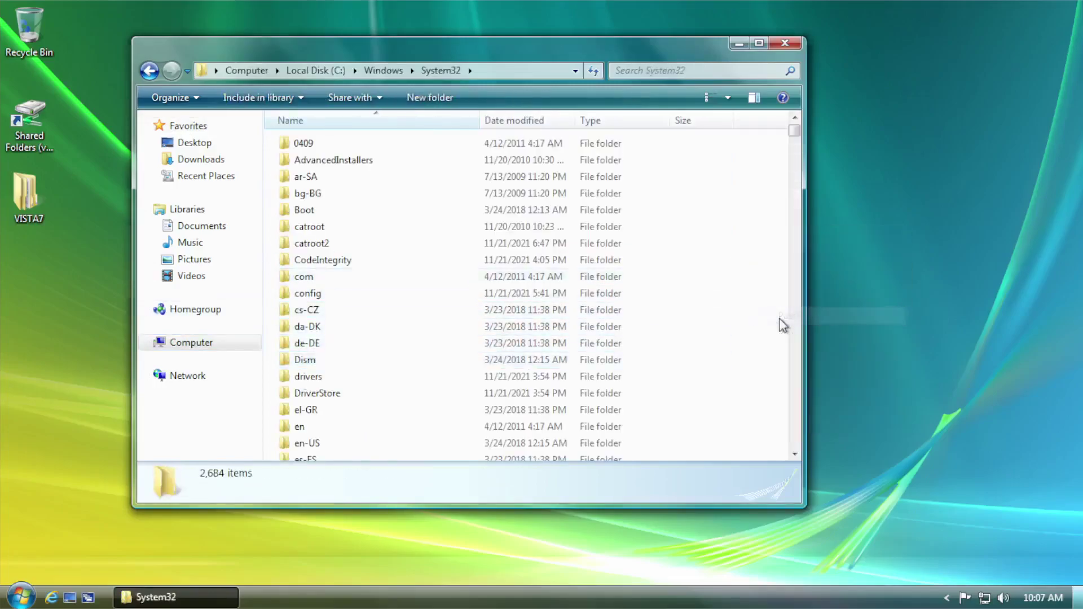
pyautogui.click(513, 452)
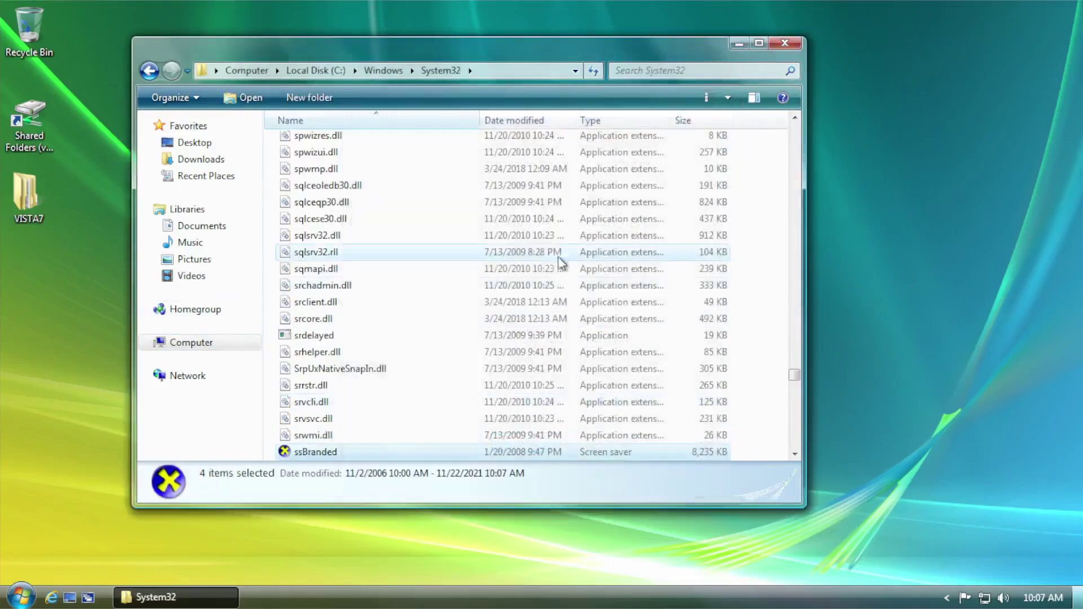
# - Check the Windows Energy, Windows Logo and Aurora choices in the screen saver settings, and close all windows without applying any
pyautogui.rightClick(851, 101)
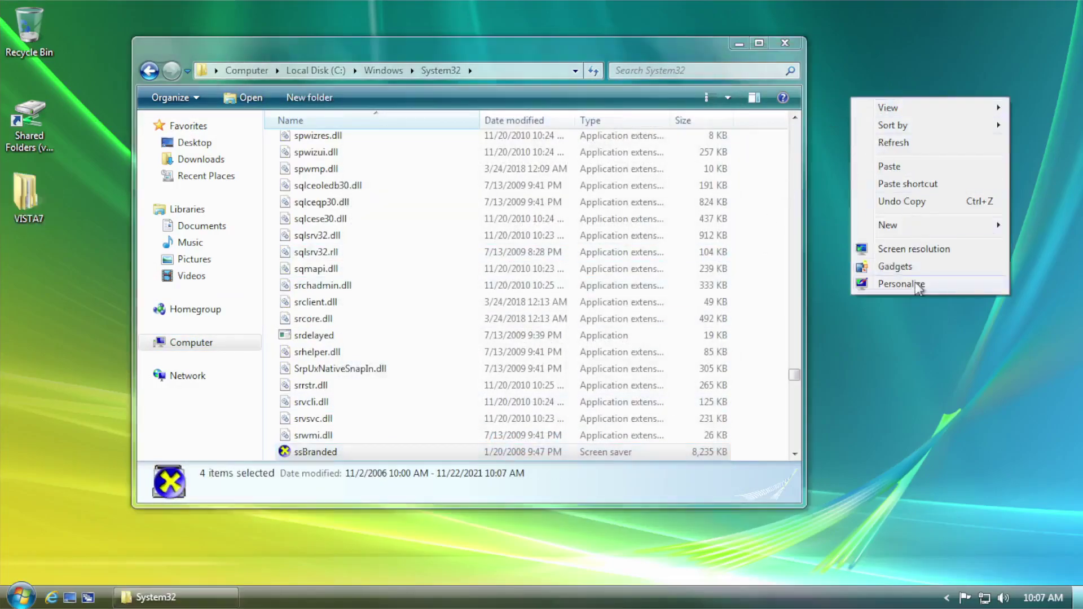
pyautogui.click(915, 283)
pyautogui.click(813, 462)
pyautogui.click(175, 349)
pyautogui.click(192, 460)
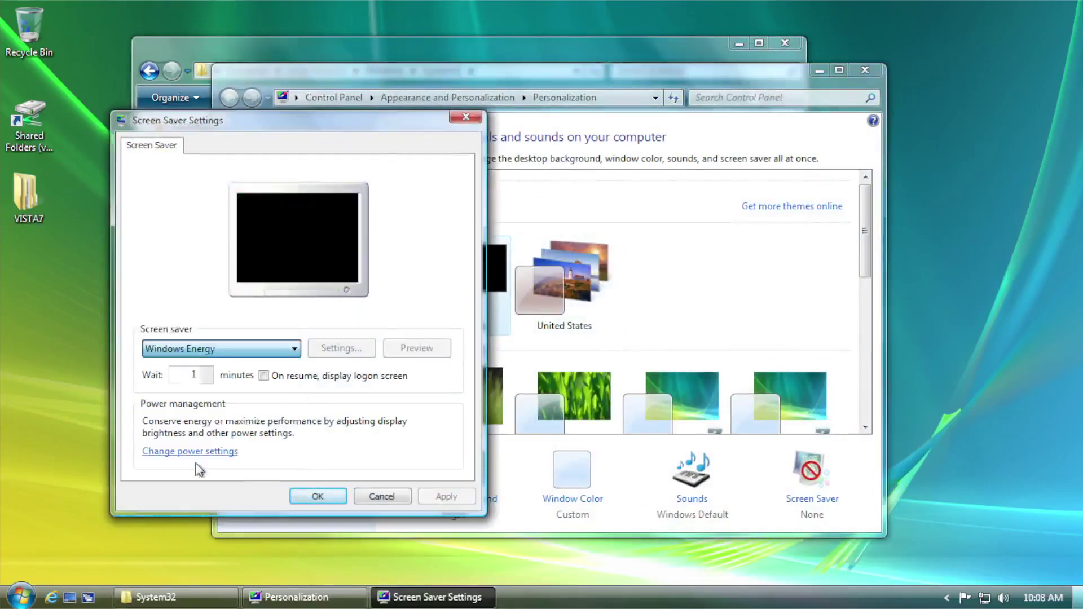
pyautogui.click(231, 348)
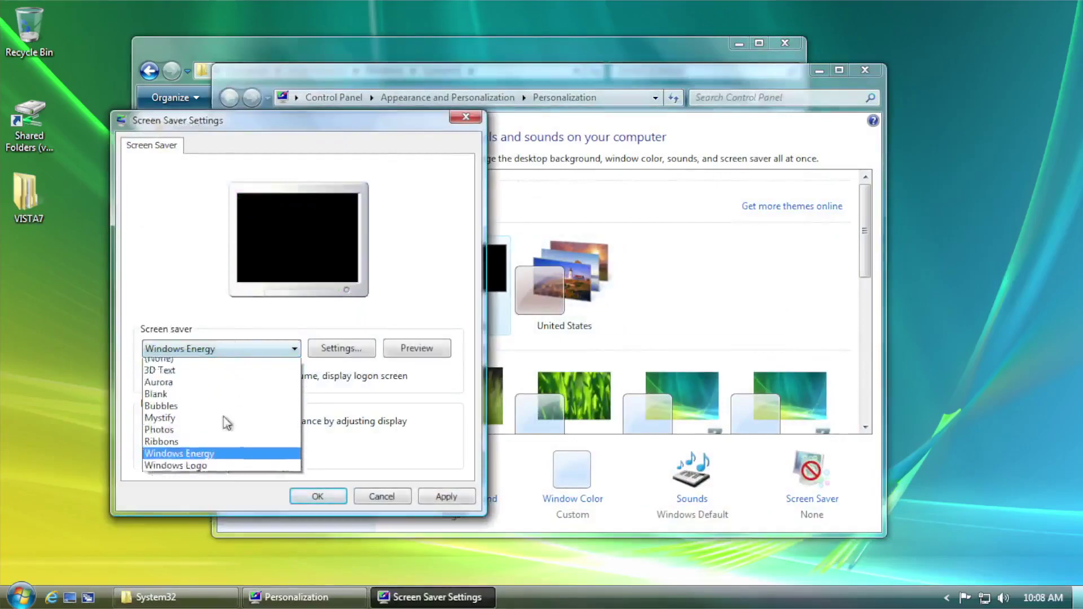
pyautogui.click(212, 472)
pyautogui.click(266, 350)
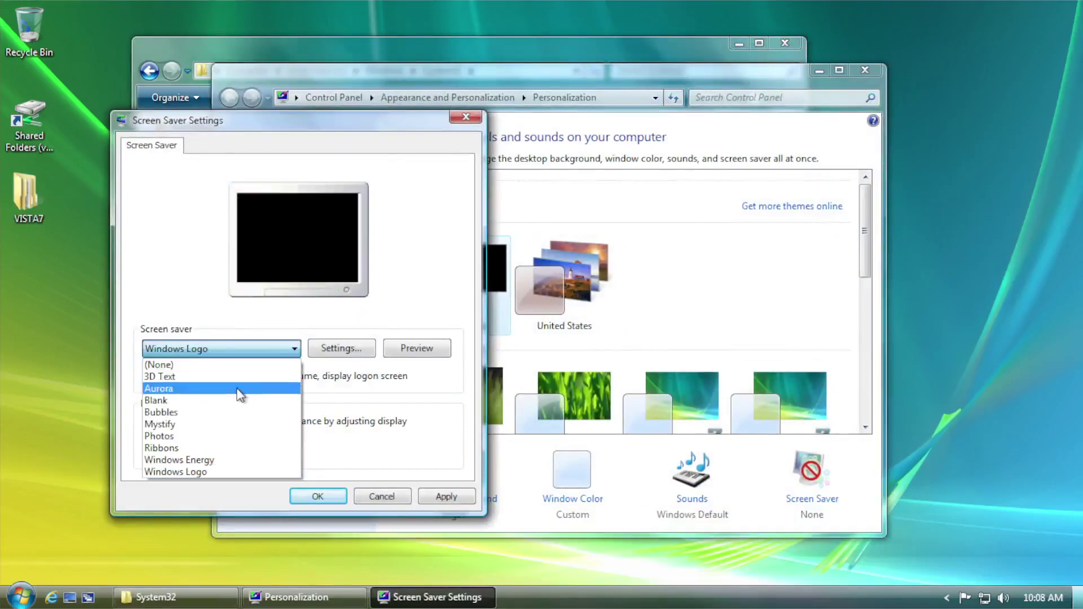
pyautogui.click(240, 389)
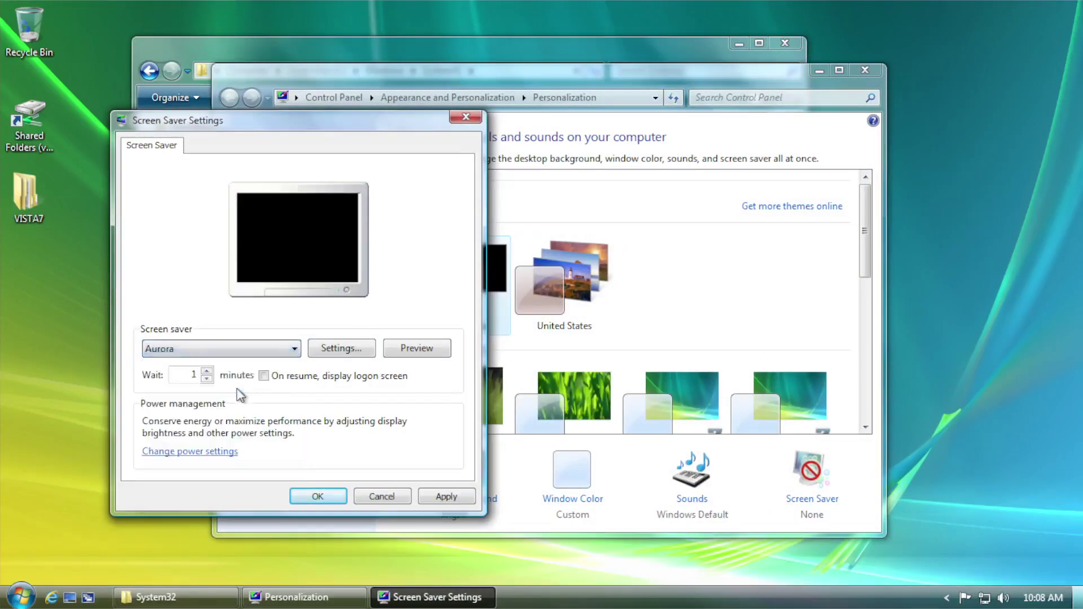
pyautogui.click(466, 118)
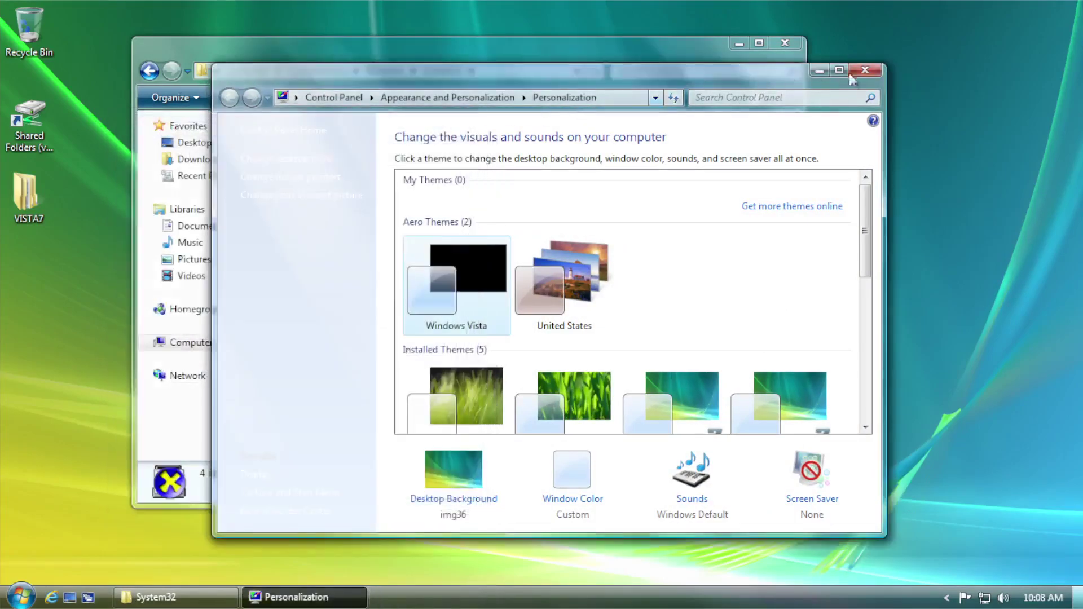
pyautogui.click(867, 69)
pyautogui.scroll(-3, 696, 241)
pyautogui.scroll(5, 696, 242)
pyautogui.click(785, 43)
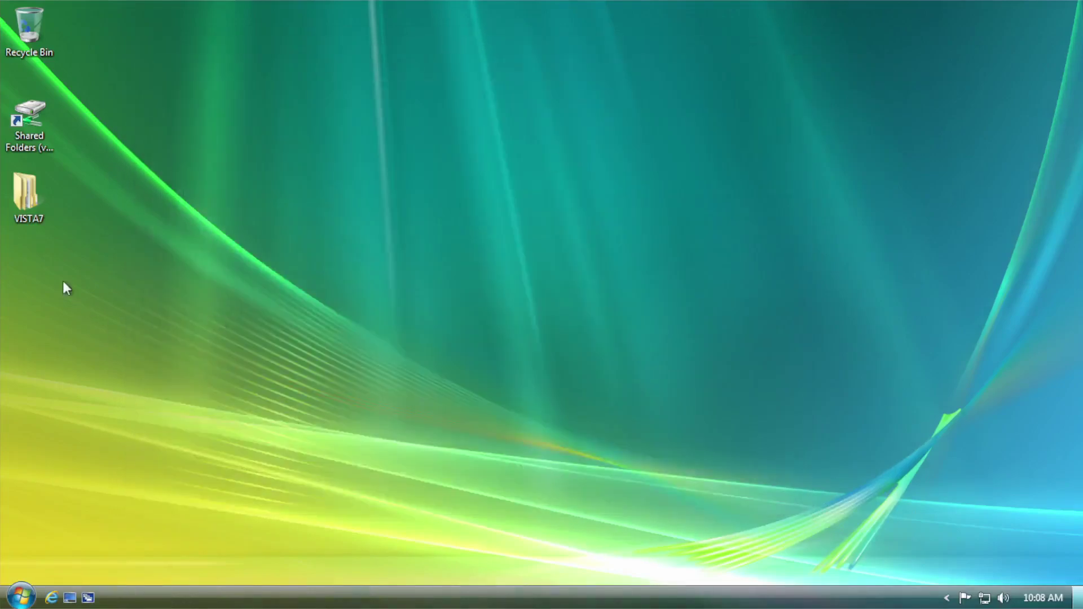
# - Open VISTA7's Vista User Tiles folder and select every picture except the User Account Pictures shortcut
pyautogui.doubleClick(35, 212)
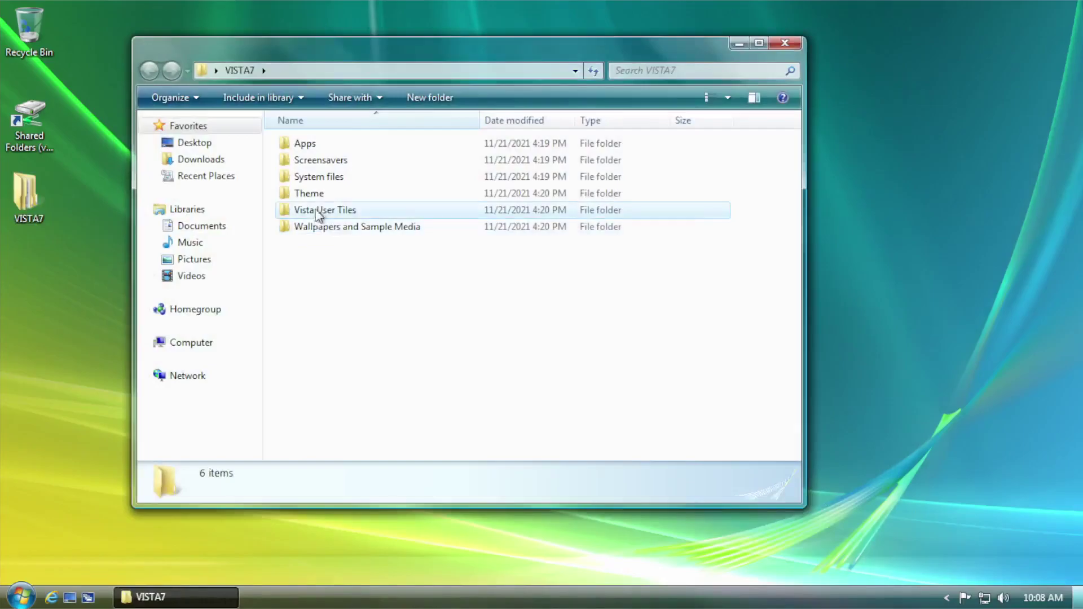
pyautogui.doubleClick(319, 212)
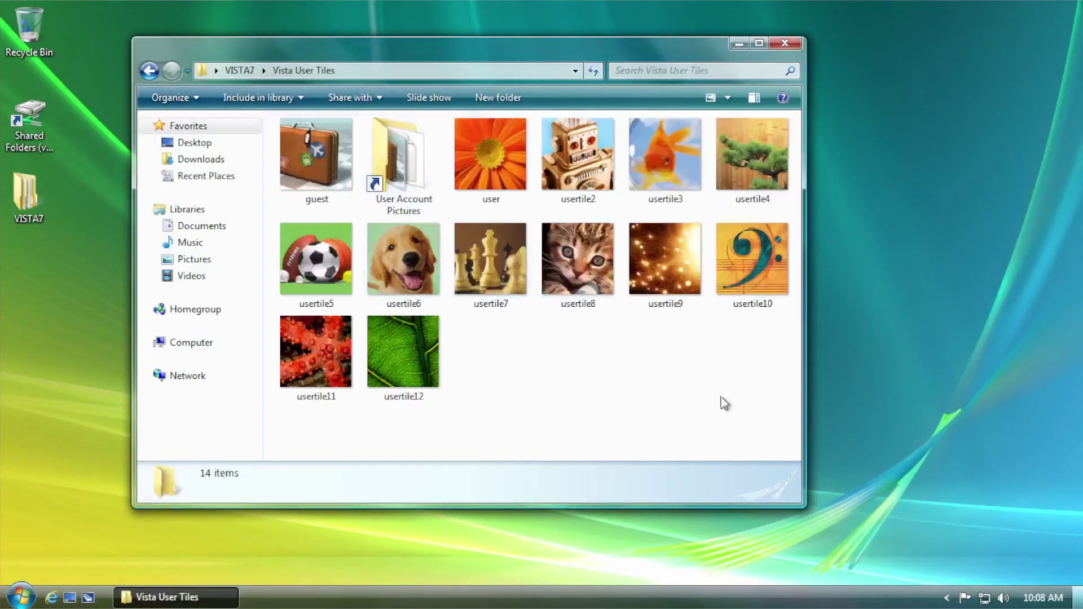
pyautogui.moveTo(739, 394); pyautogui.dragTo(260, 127)
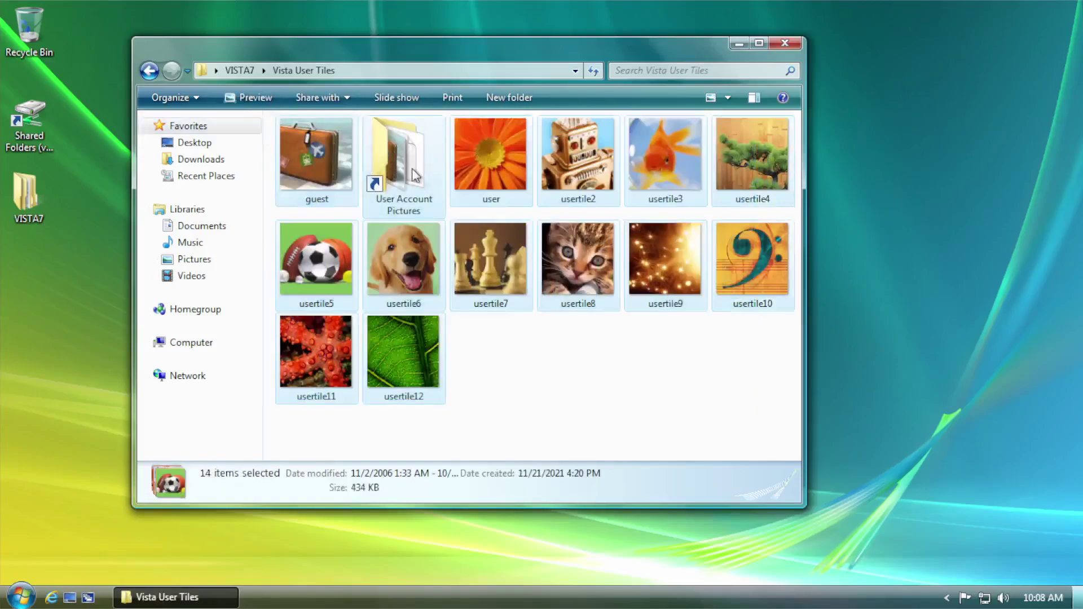
pyautogui.keyDown('ctrl'); pyautogui.click(415, 175); pyautogui.keyUp('ctrl')
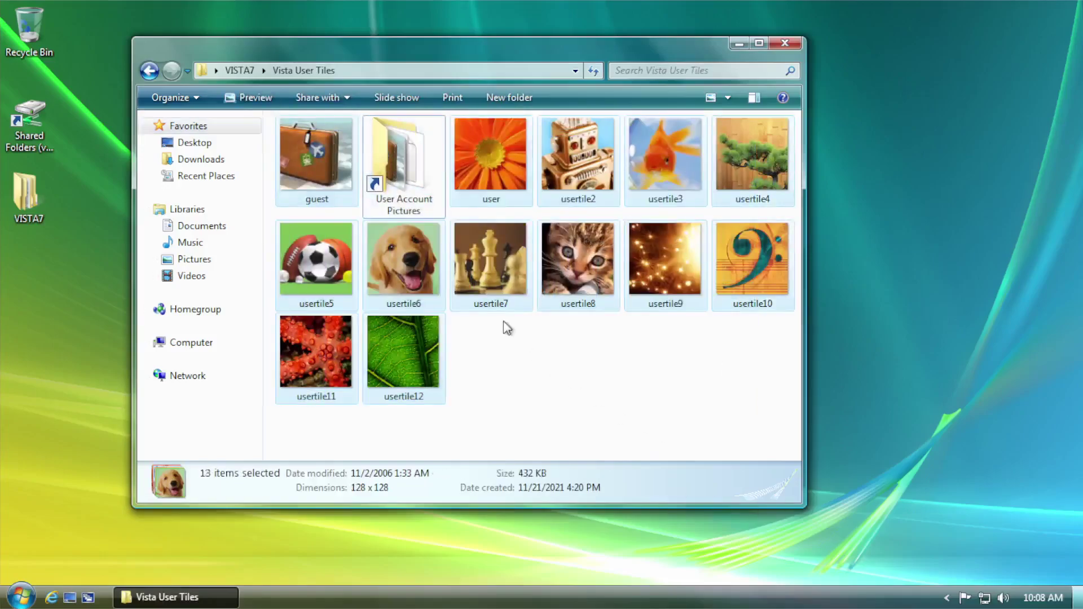
# - View the User Account Pictures folder through its shortcut and return to Vista User Tiles
pyautogui.doubleClick(398, 173)
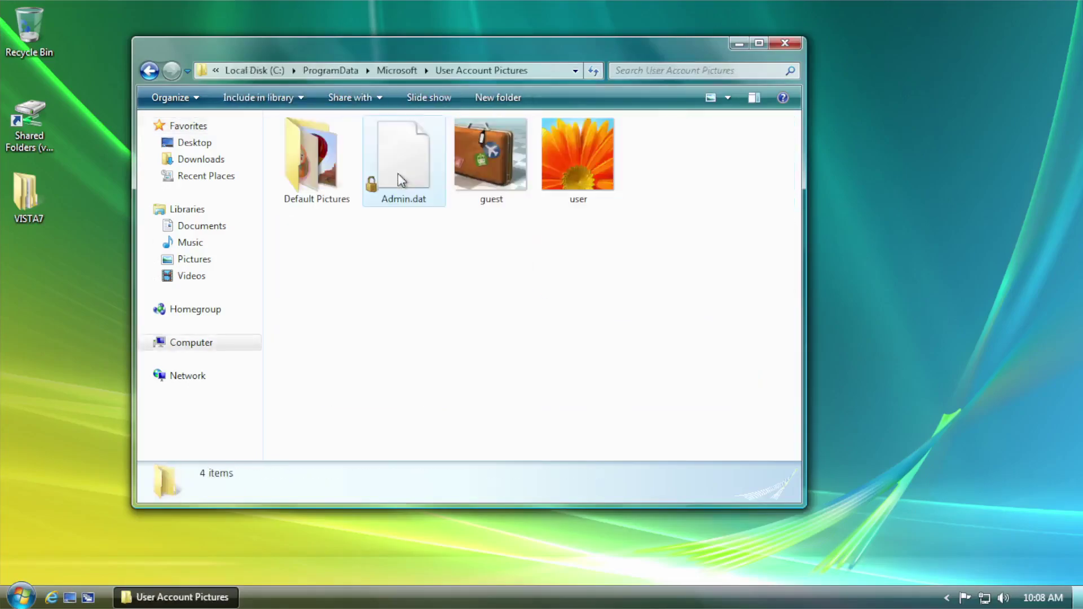
pyautogui.click(150, 70)
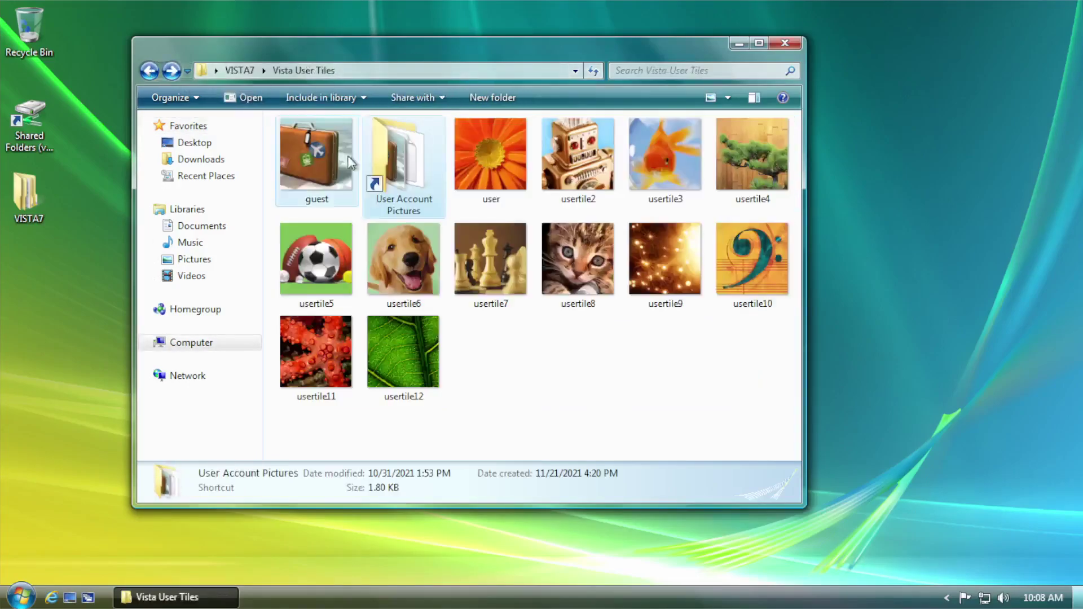
# - Paste the copied Vista tiles into Default Pictures within User Account Pictures, keeping both files for every name conflict
pyautogui.doubleClick(426, 173)
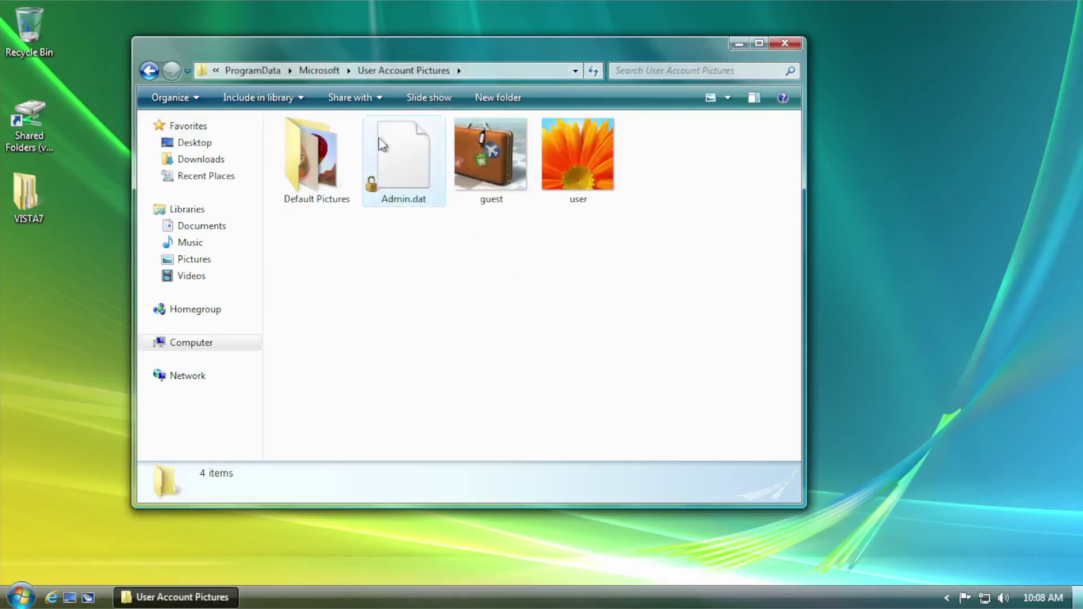
pyautogui.doubleClick(332, 160)
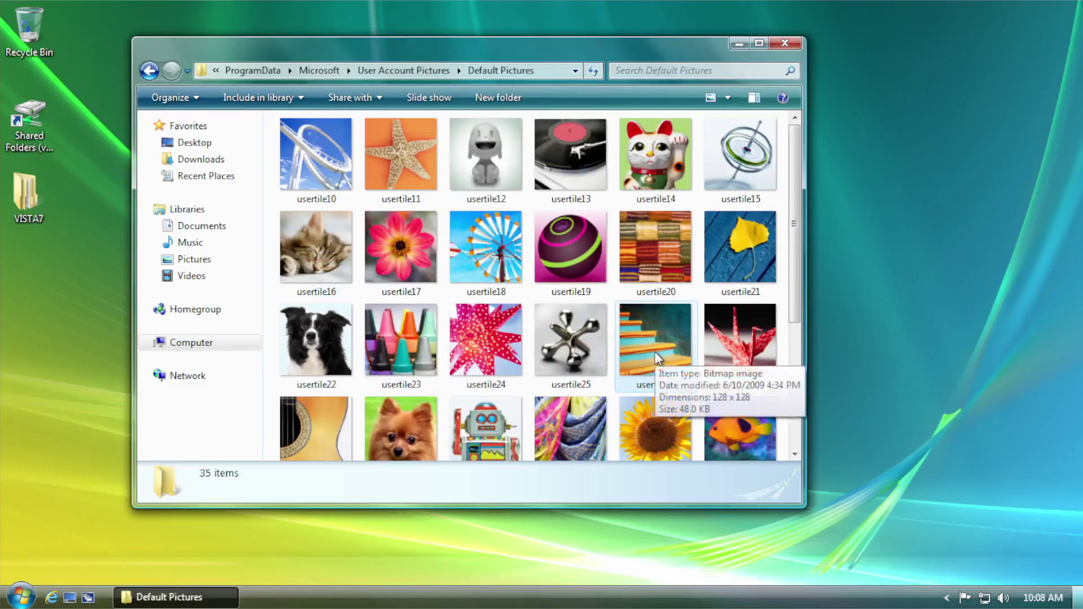
pyautogui.hotkey('ctrl', 'v')
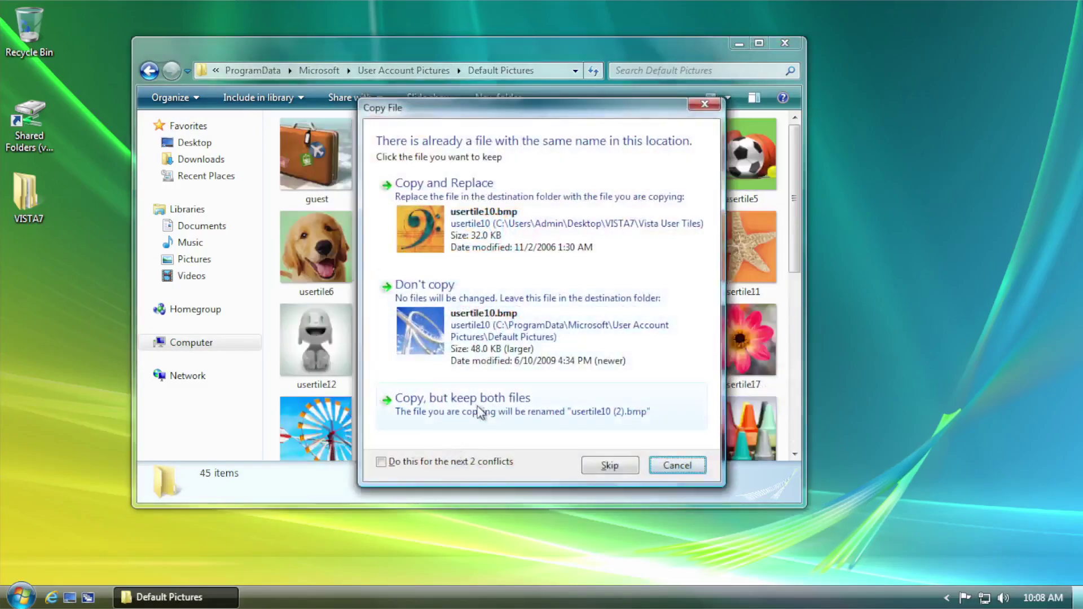
pyautogui.click(479, 411)
pyautogui.click(422, 461)
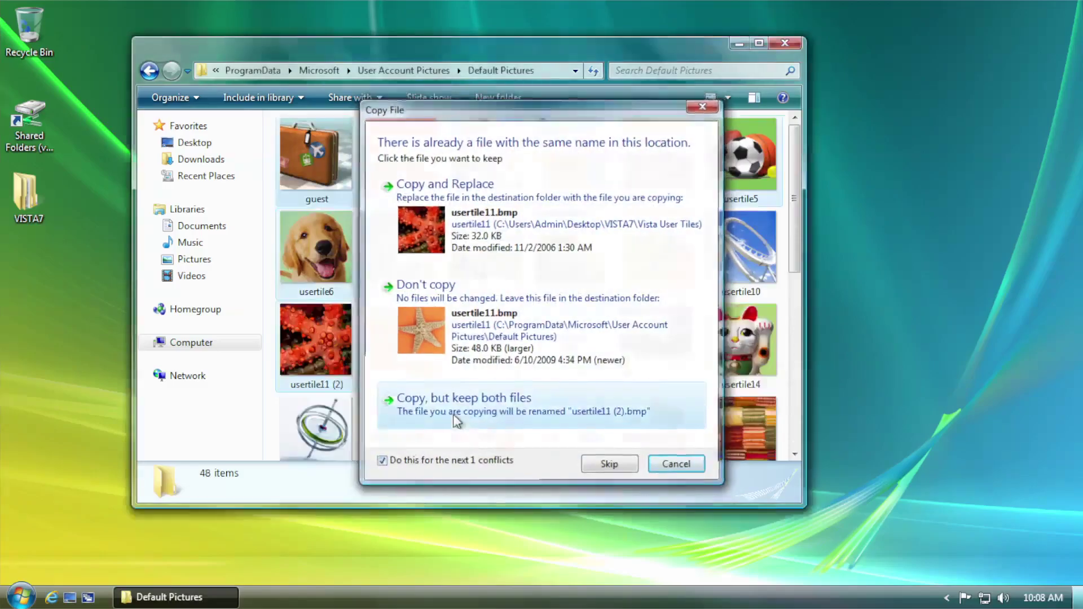
pyautogui.click(457, 411)
pyautogui.moveTo(796, 207); pyautogui.dragTo(795, 129)
# - Return to User Account Pictures and take ownership of the user picture
pyautogui.click(149, 70)
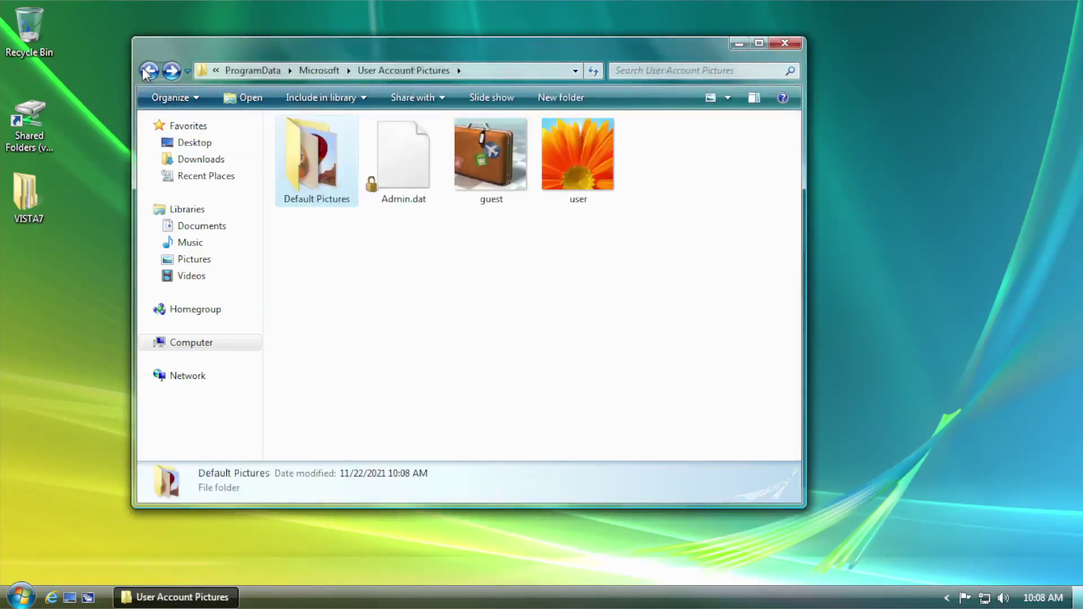
pyautogui.click(587, 199)
pyautogui.rightClick(590, 170)
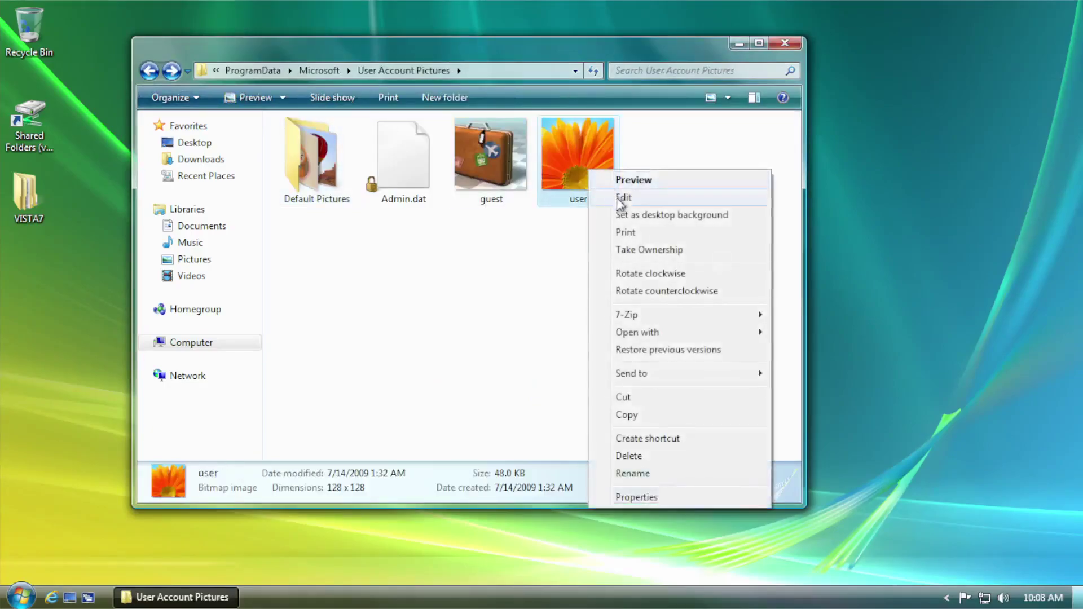
pyautogui.click(516, 239)
pyautogui.rightClick(585, 155)
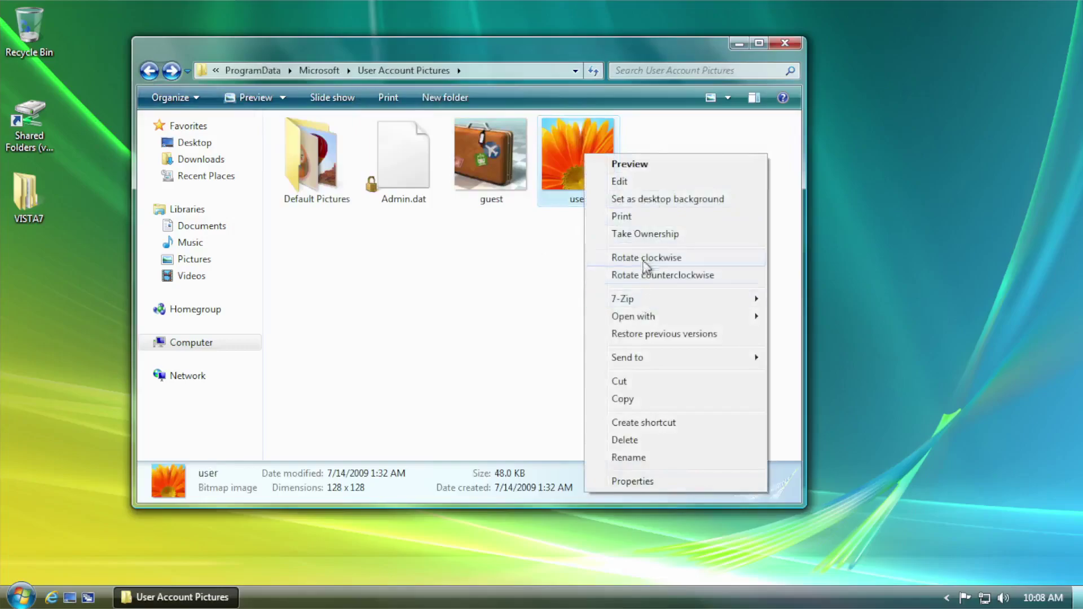
pyautogui.click(654, 234)
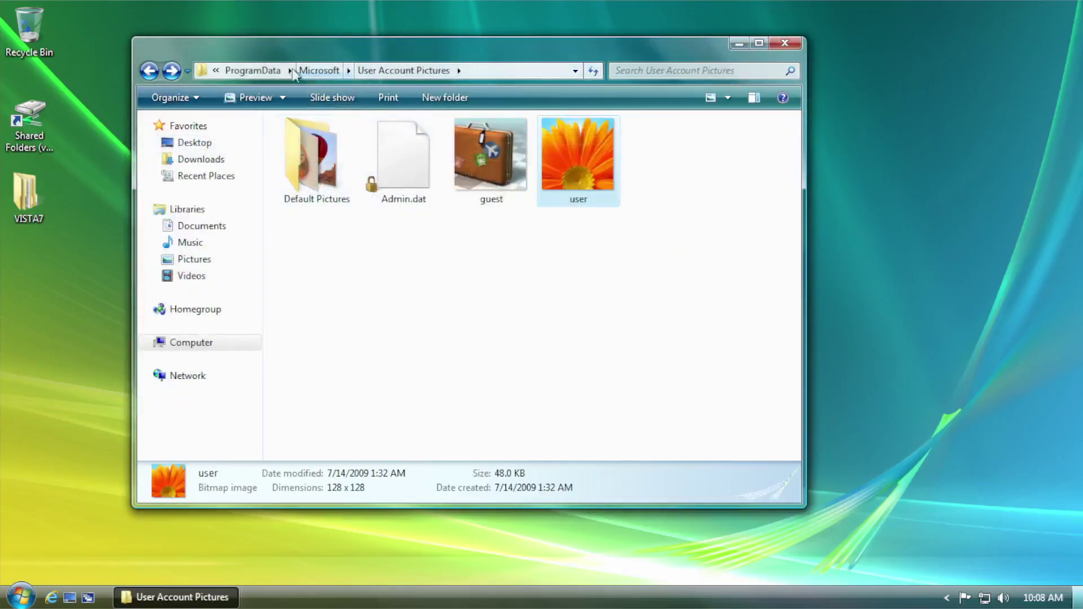
# - Replace the user picture in User Account Pictures with the copy from VISTA7's Vista User Tiles, and close both folder windows
pyautogui.doubleClick(26, 194)
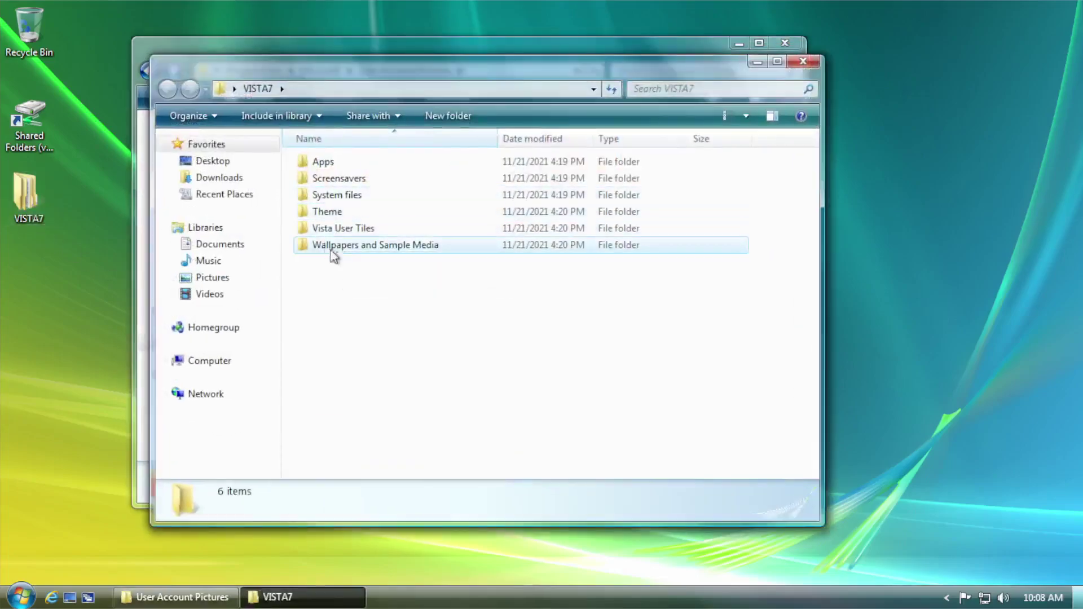
pyautogui.doubleClick(341, 229)
pyautogui.click(511, 181)
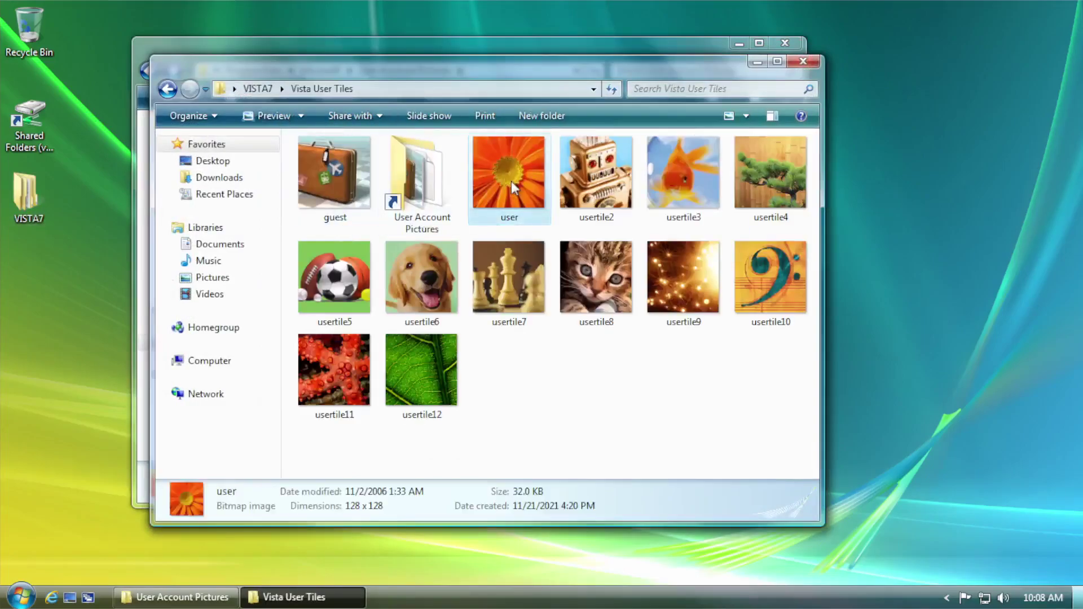
pyautogui.click(488, 49)
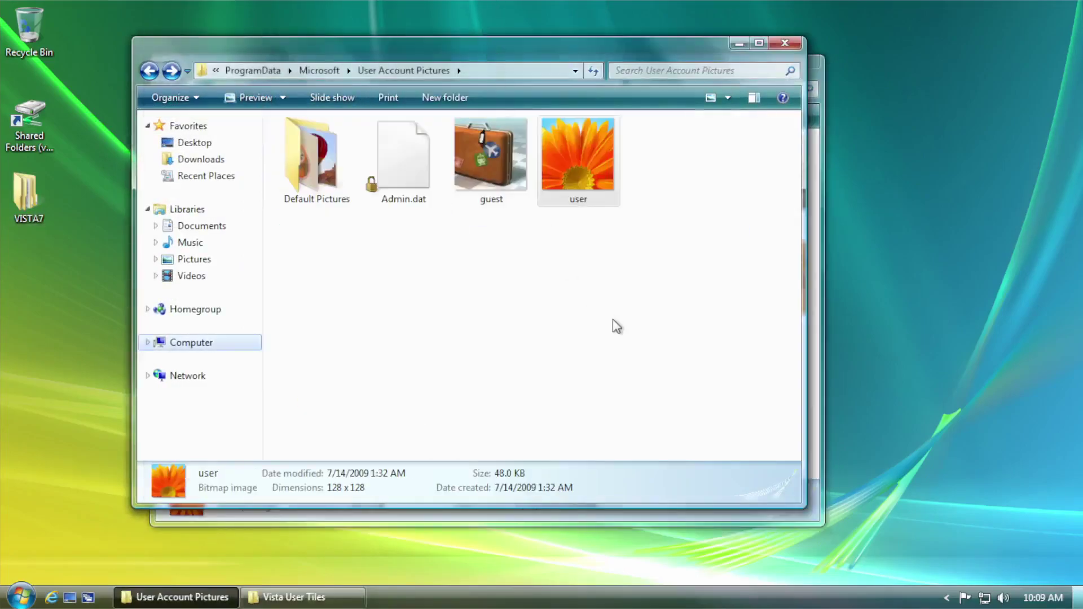
pyautogui.click(545, 312)
pyautogui.hotkey('ctrl', 'v')
pyautogui.click(524, 235)
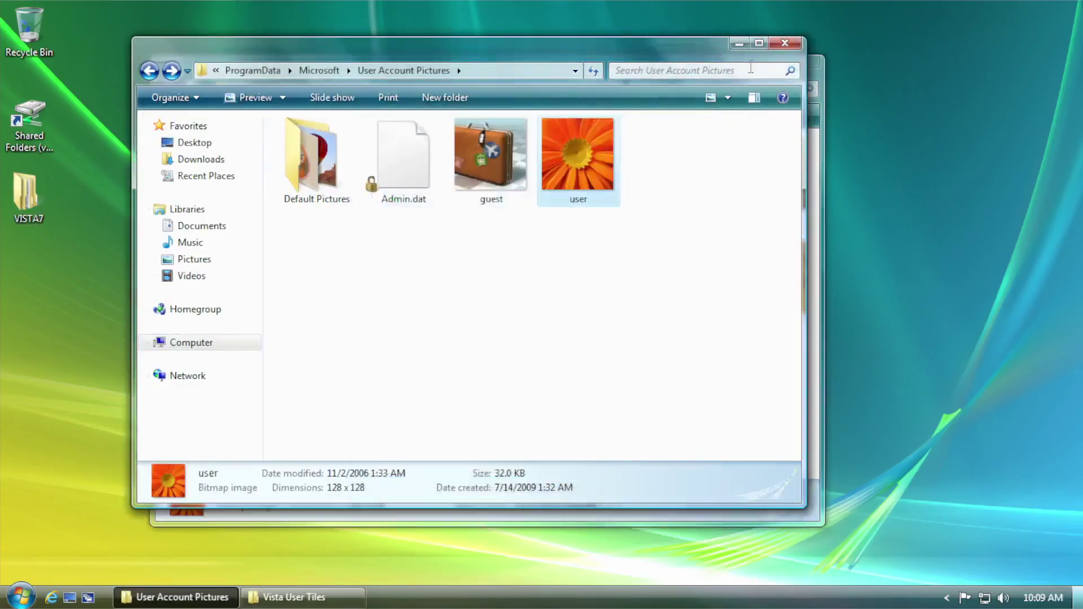
pyautogui.click(785, 43)
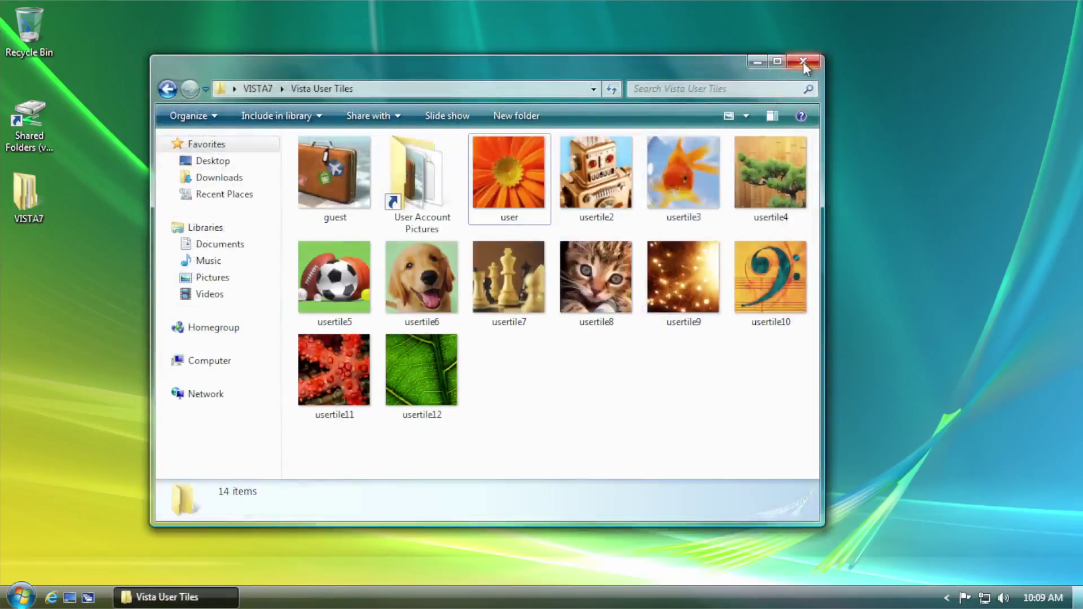
pyautogui.click(804, 62)
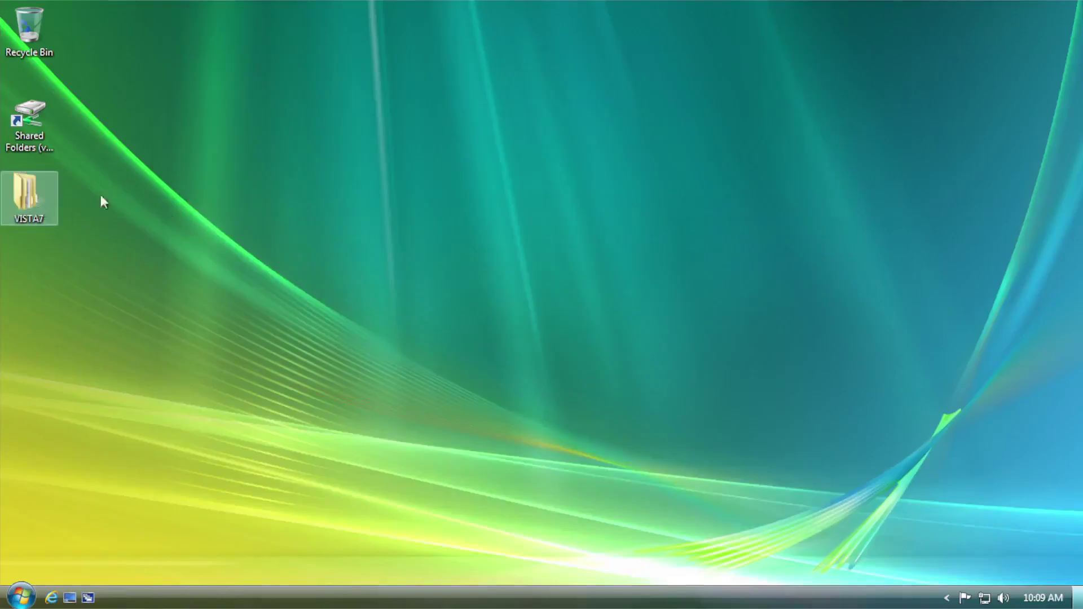
# - Open VISTA7's Theme folder and copy both colors files, the batch file and the registration entries
pyautogui.doubleClick(35, 199)
pyautogui.doubleClick(305, 199)
pyautogui.moveTo(583, 49); pyautogui.dragTo(726, 57)
pyautogui.click(451, 202)
pyautogui.click(454, 219)
pyautogui.click(457, 203)
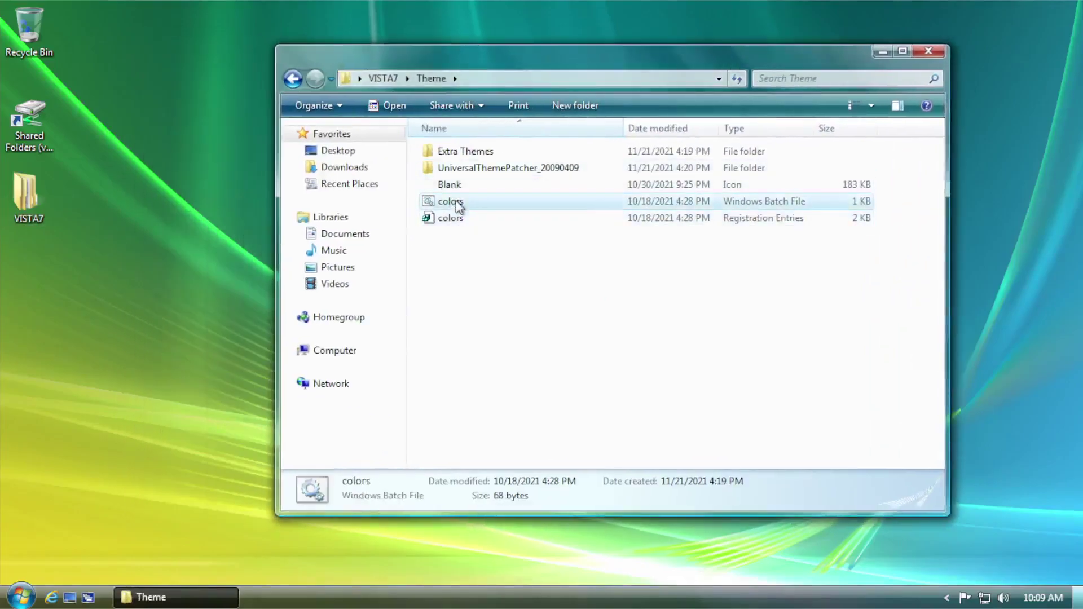
pyautogui.moveTo(458, 288); pyautogui.dragTo(445, 201)
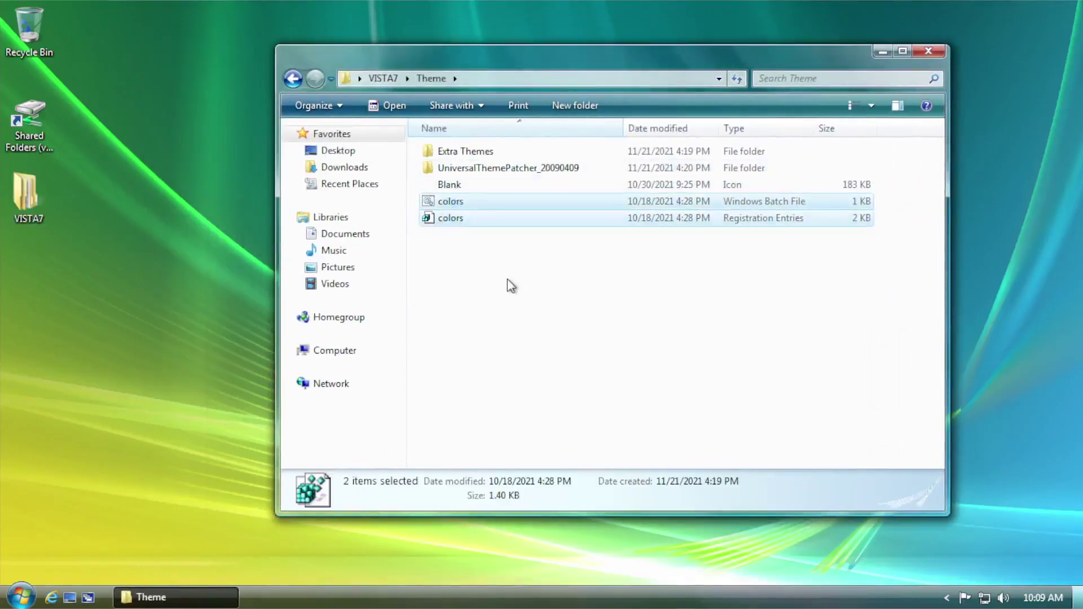
# - Paste the two colors files into the root of Local Disk (C:)
pyautogui.click(37, 596)
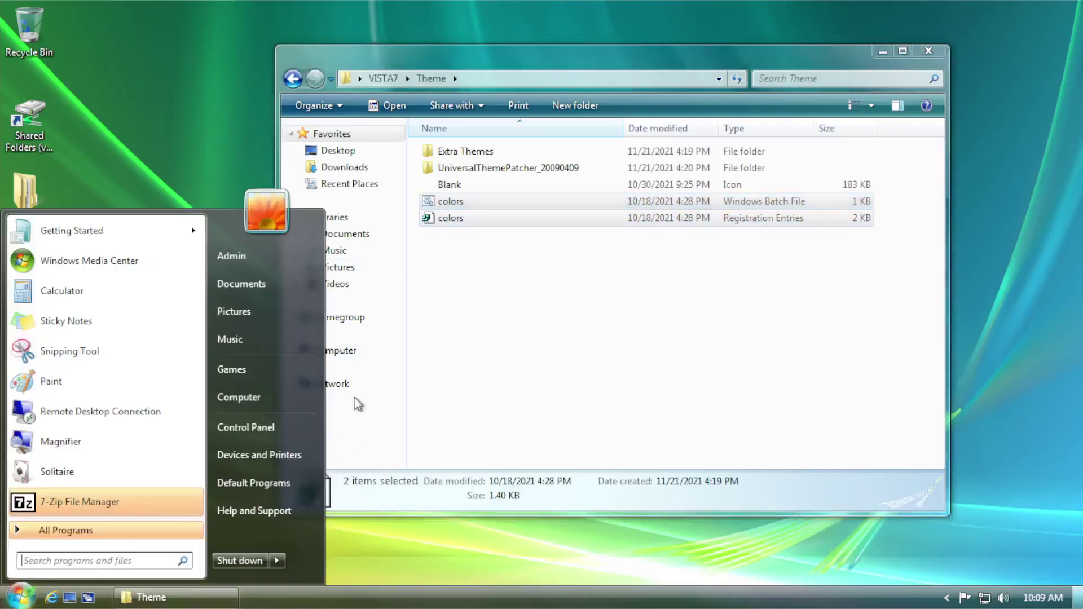
pyautogui.click(239, 398)
pyautogui.doubleClick(502, 178)
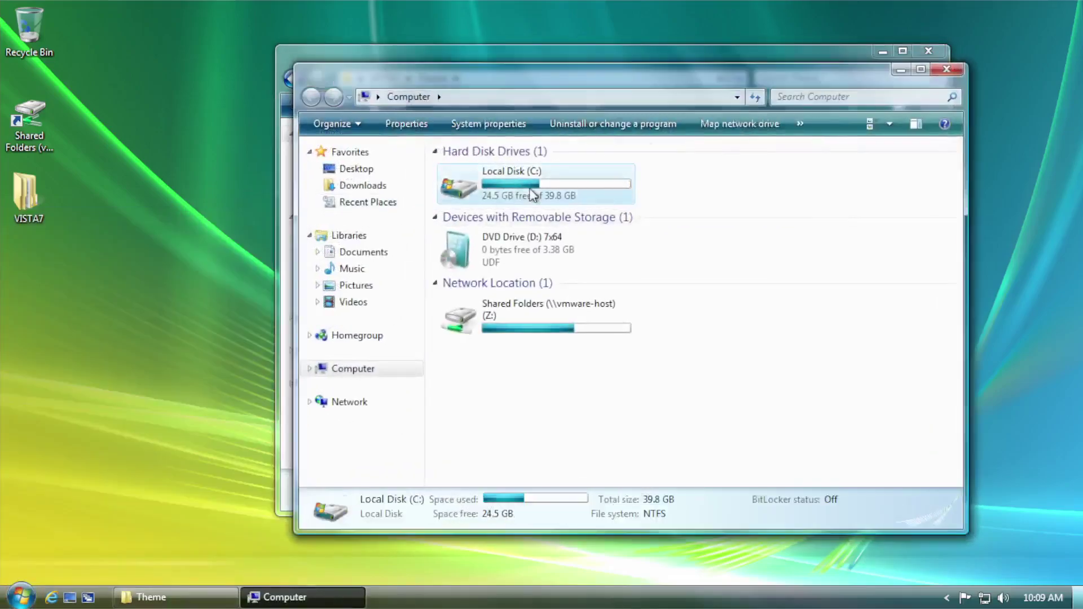
pyautogui.hotkey('ctrl', 'v')
pyautogui.click(498, 346)
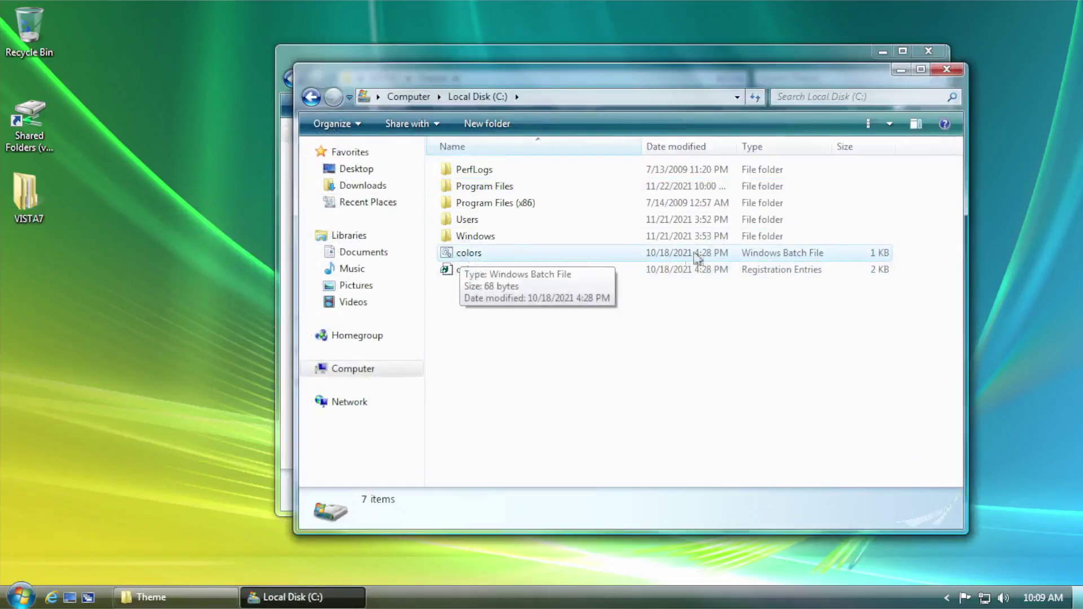
# - Create a desktop shortcut to the colors batch file on drive C
pyautogui.rightClick(446, 259)
pyautogui.moveTo(515, 408)
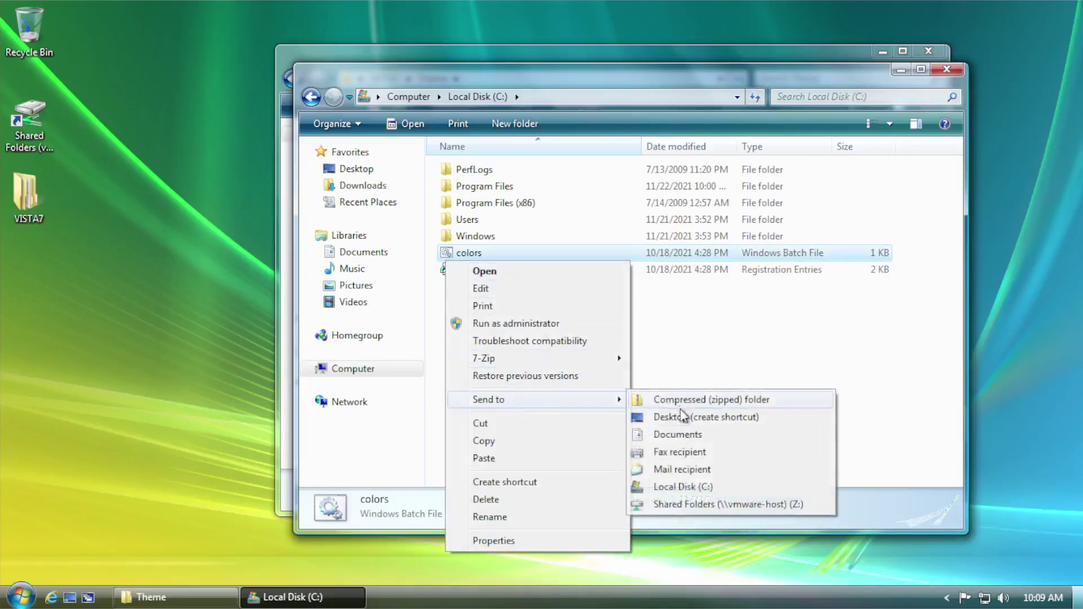
pyautogui.click(684, 416)
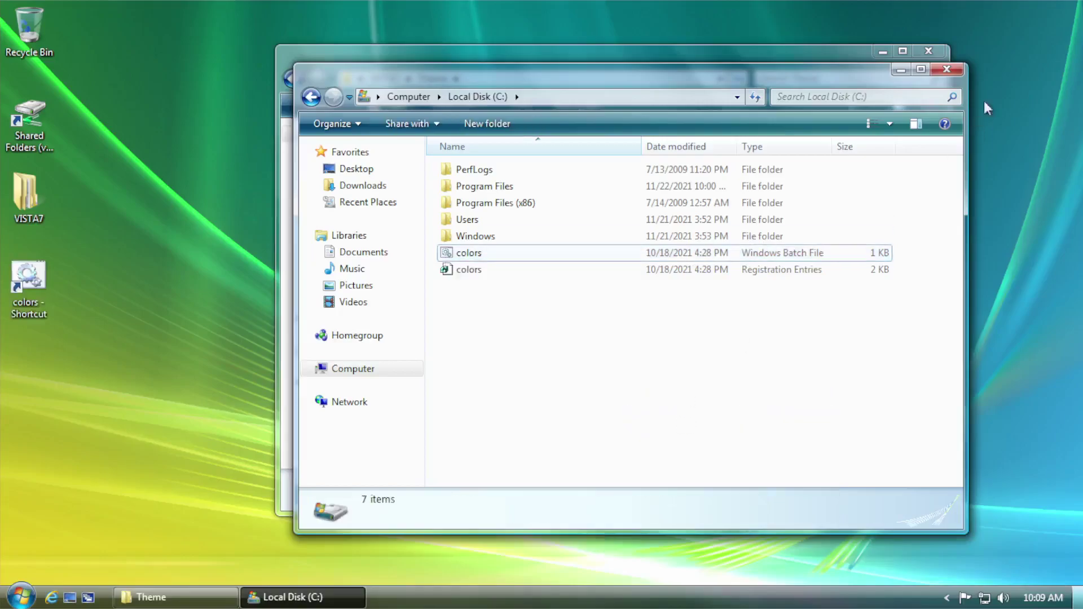
# - Close the Local Disk (C:) window and run the colors shortcut from the desktop
pyautogui.moveTo(858, 78); pyautogui.dragTo(716, 70)
pyautogui.click(783, 68)
pyautogui.moveTo(782, 60); pyautogui.dragTo(710, 52)
pyautogui.moveTo(616, 63); pyautogui.dragTo(746, 57)
pyautogui.doubleClick(28, 277)
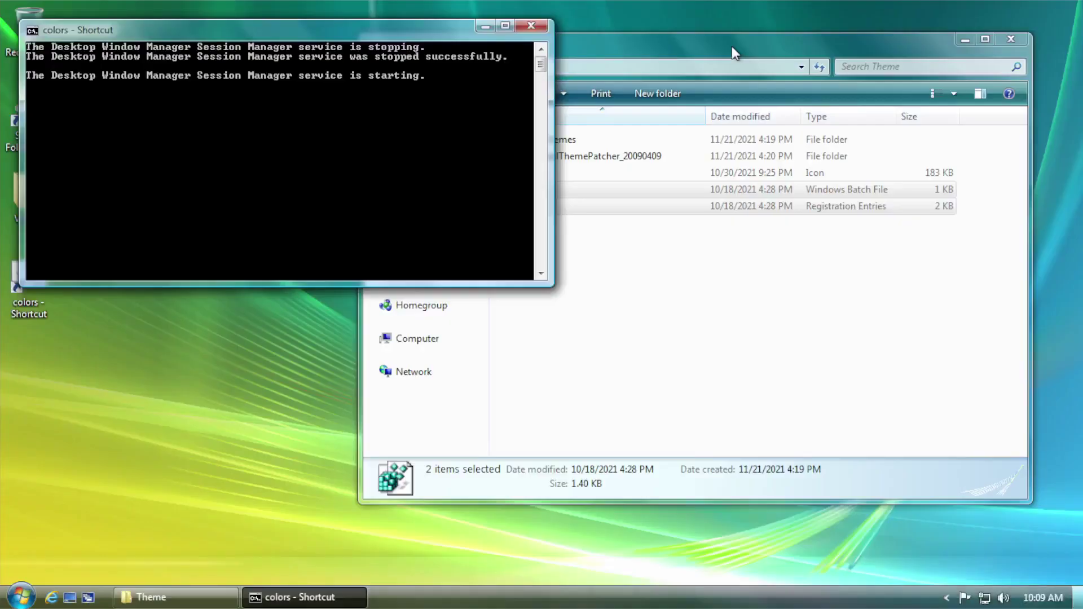
pyautogui.moveTo(732, 47); pyautogui.dragTo(594, 52)
pyautogui.click(602, 290)
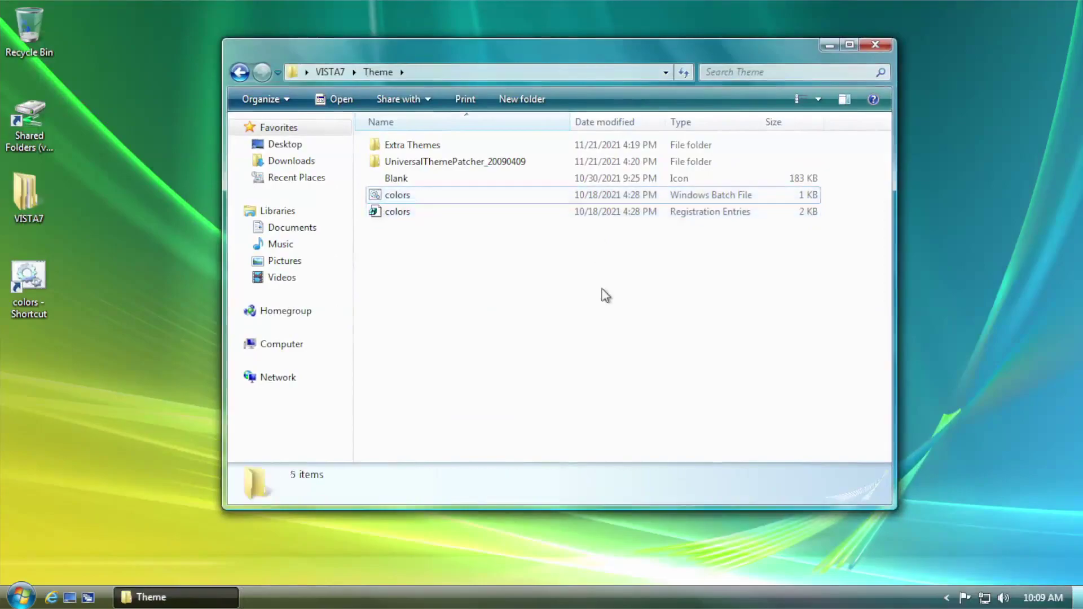
# - Close the Theme folder, view the Window Color and Appearance settings, and close them without saving
pyautogui.click(875, 45)
pyautogui.rightClick(322, 92)
pyautogui.click(384, 278)
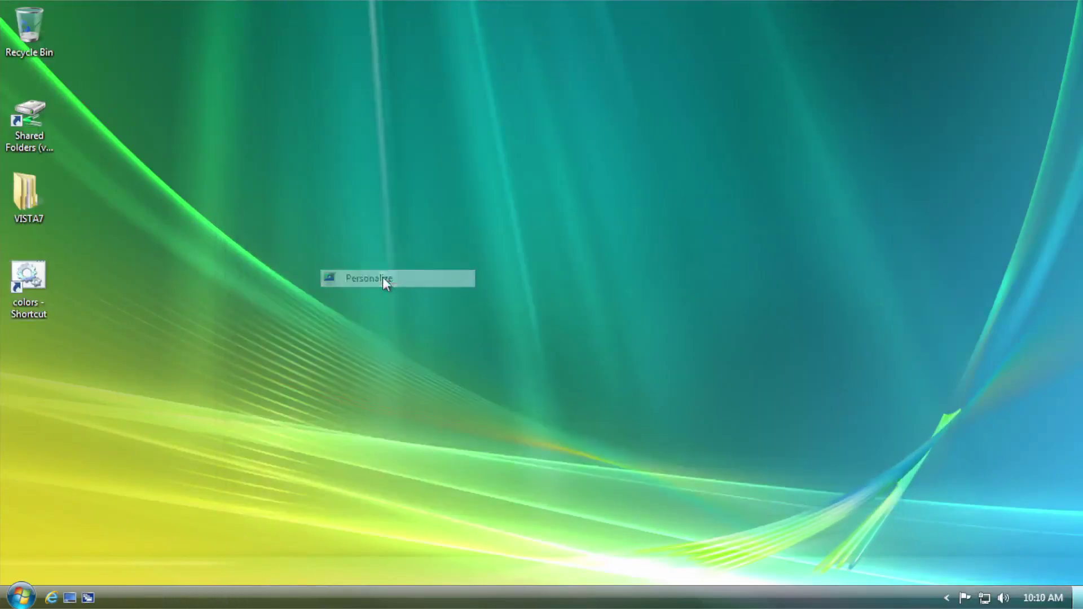
pyautogui.click(560, 474)
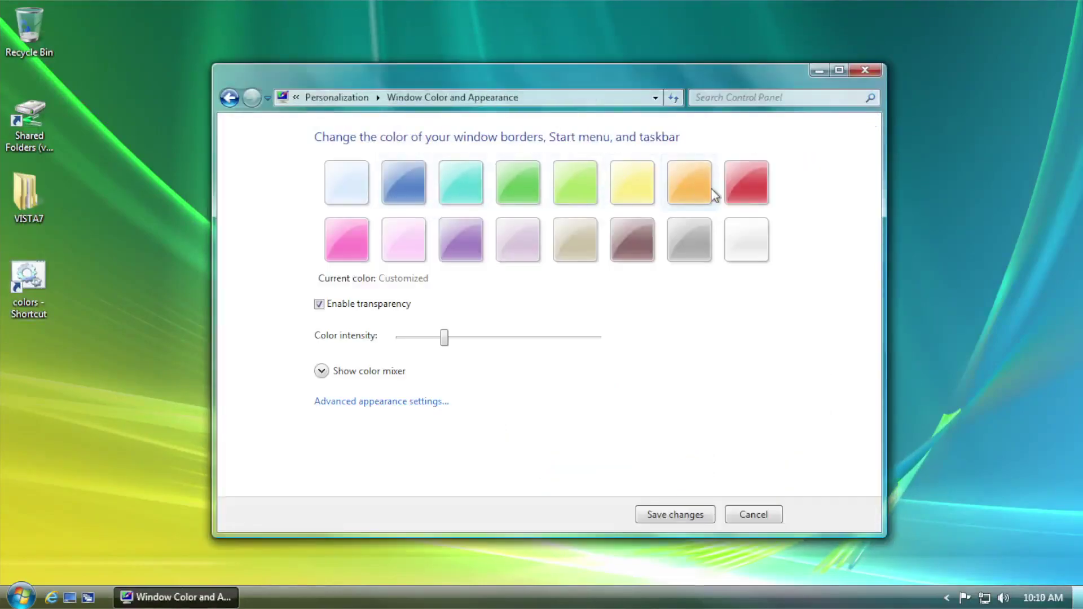
pyautogui.click(865, 71)
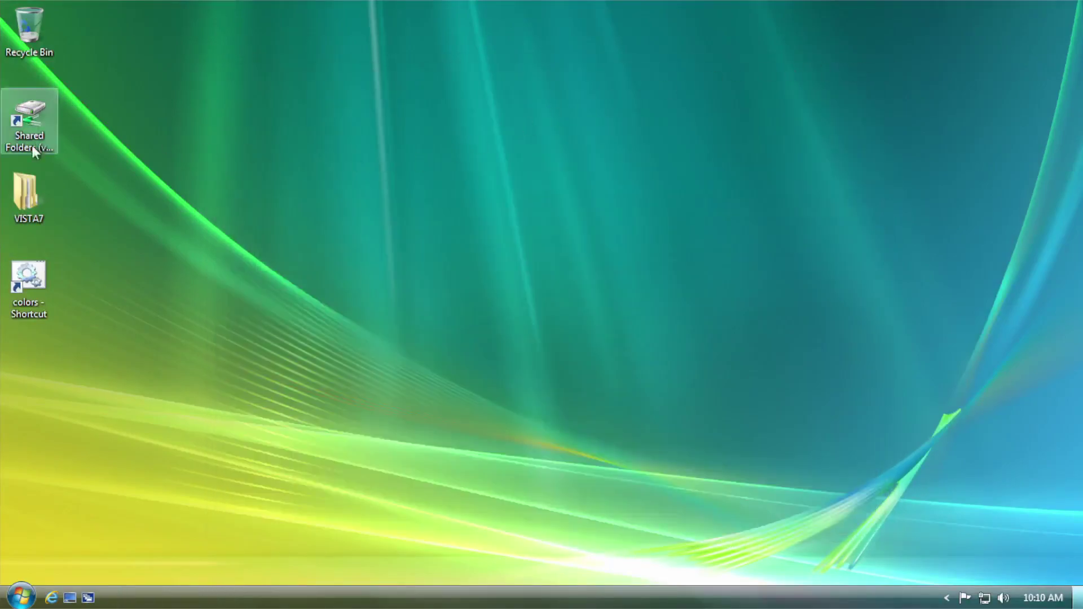
# - Open the Public folder nested in VISTA7's Wallpapers and Sample Media and snap its window to the left half of the desktop
pyautogui.doubleClick(22, 183)
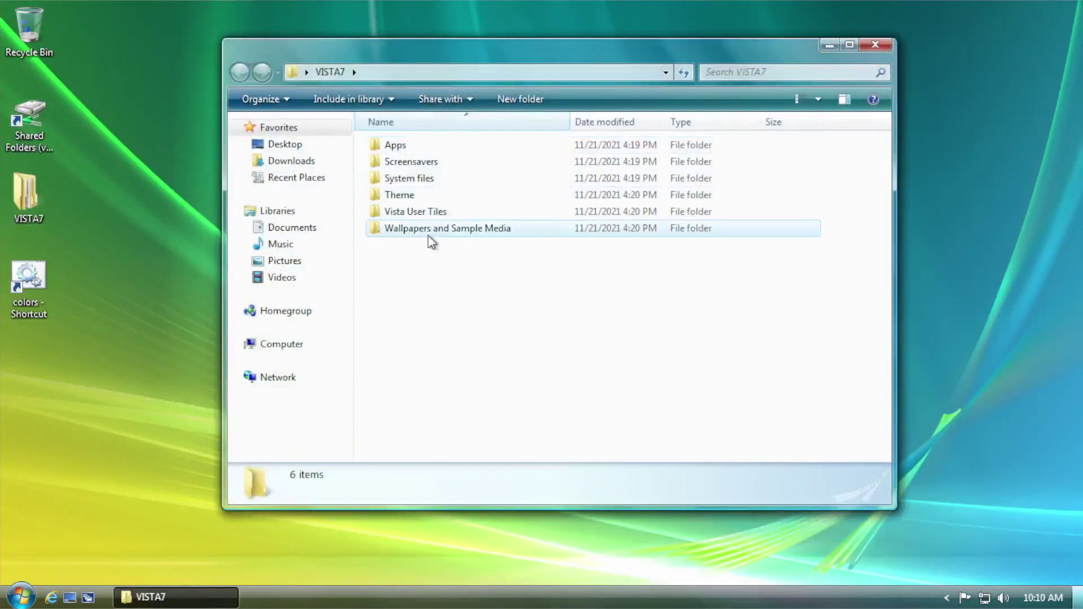
pyautogui.doubleClick(431, 236)
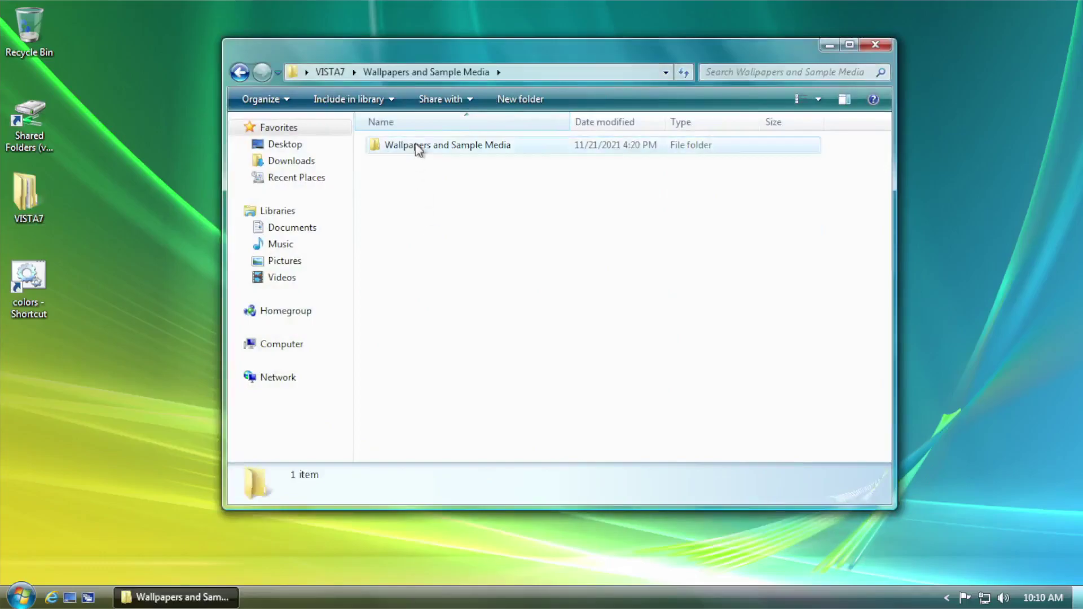
pyautogui.doubleClick(416, 146)
pyautogui.click(413, 164)
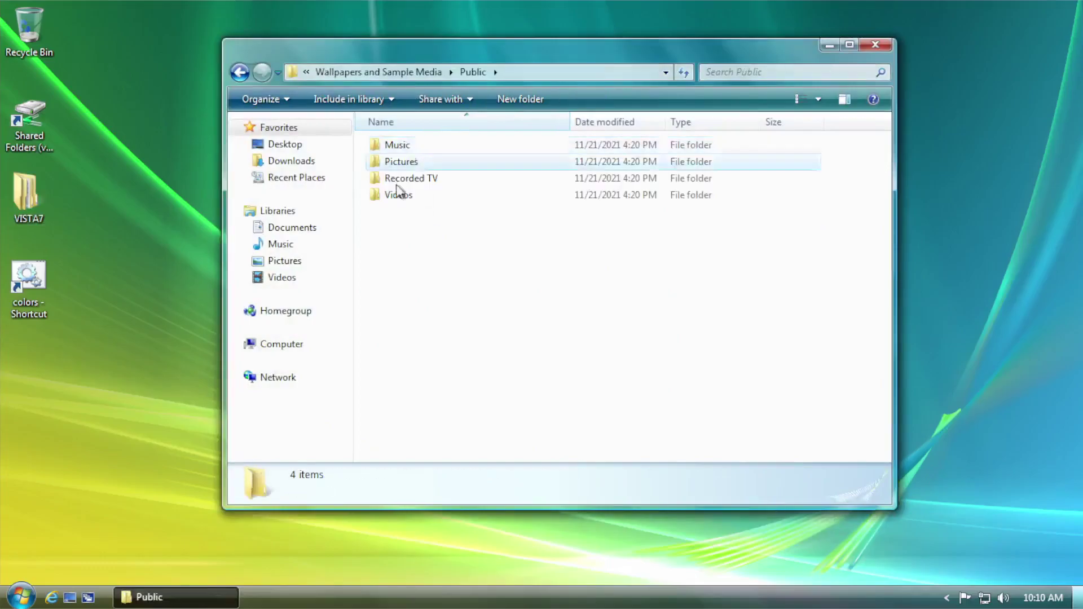
pyautogui.moveTo(500, 38); pyautogui.dragTo(7, 113)
# - Open C:\Users\Public in a second window snapped to the right half of the desktop
pyautogui.click(21, 597)
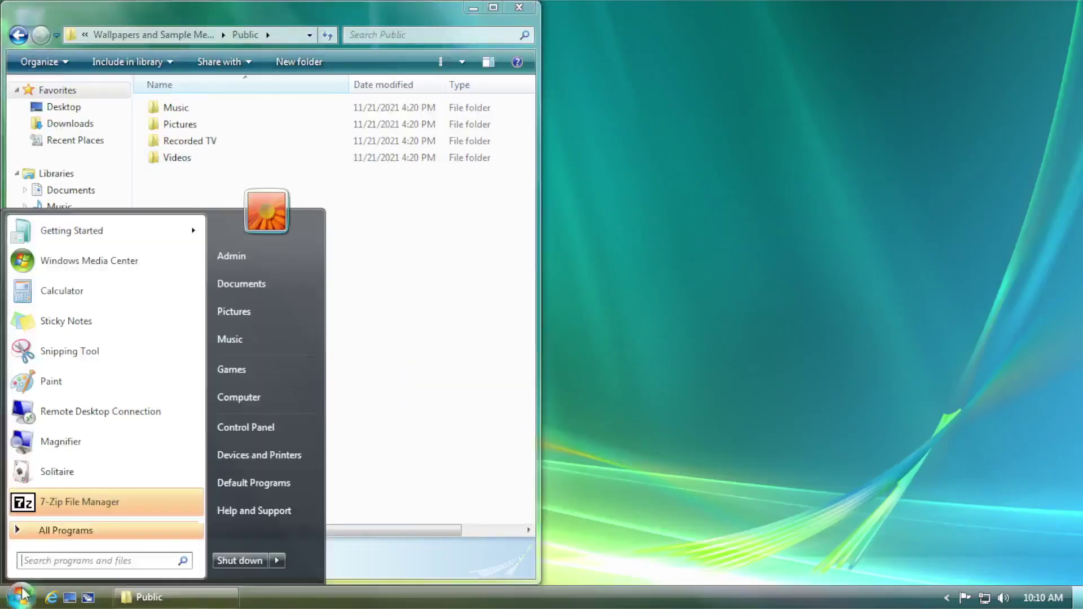
pyautogui.click(282, 394)
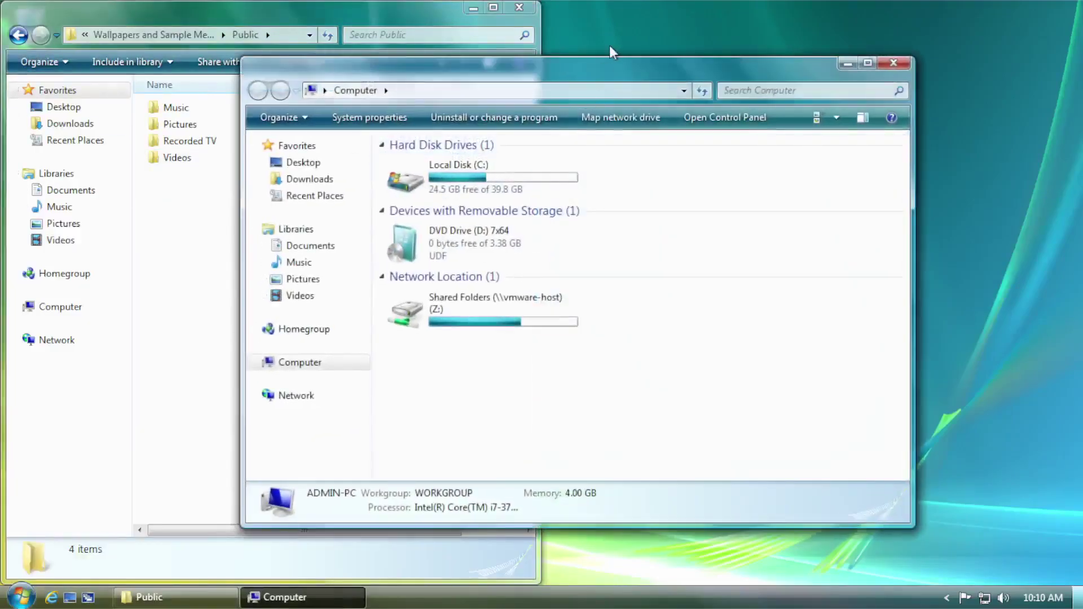
pyautogui.press('super+Right')
pyautogui.doubleClick(744, 139)
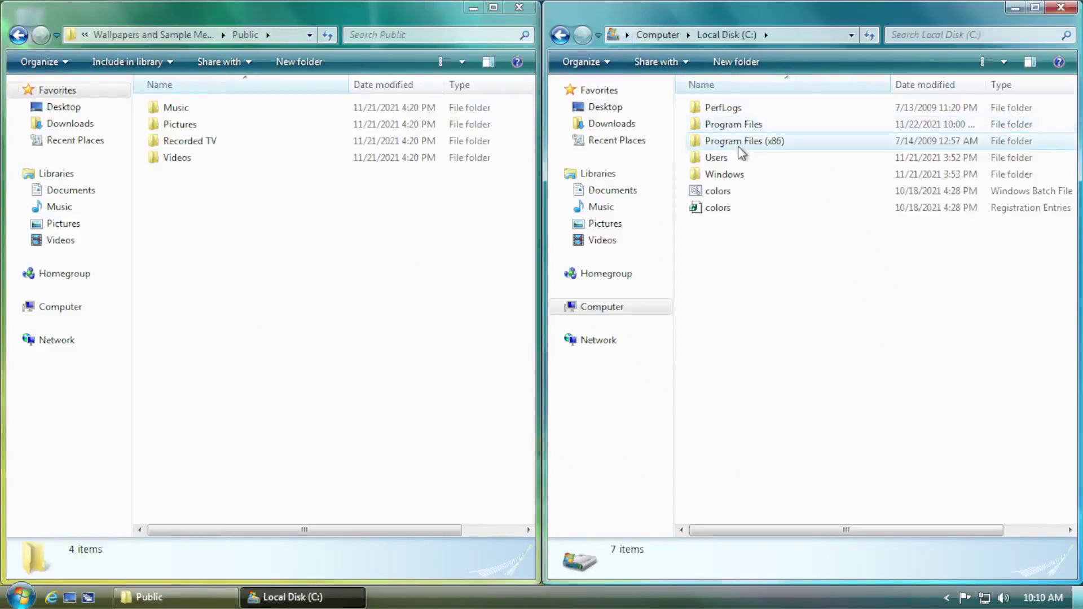
pyautogui.doubleClick(723, 160)
pyautogui.doubleClick(734, 129)
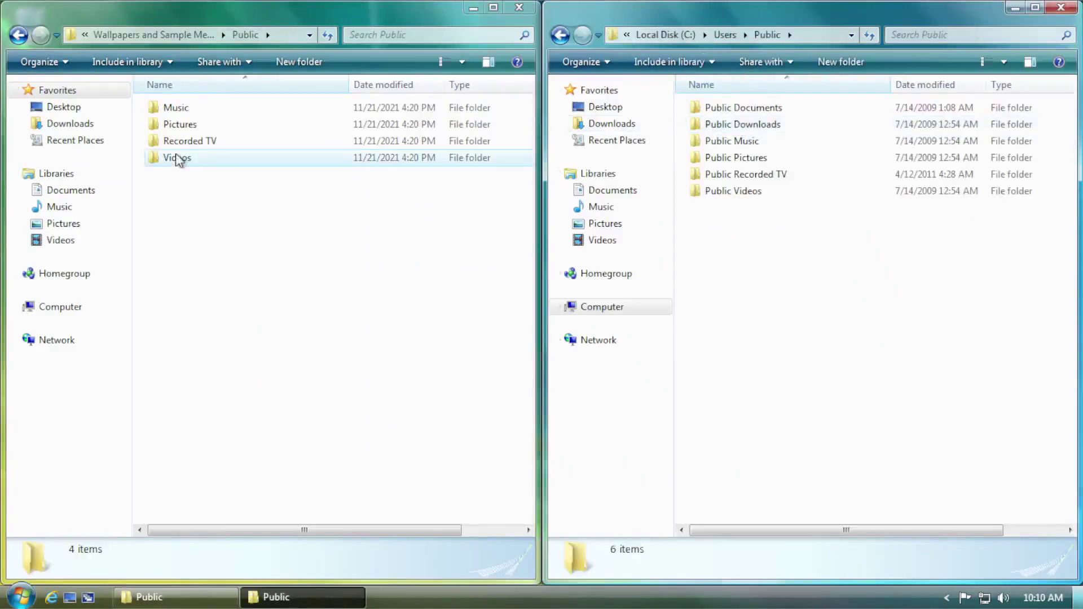
# - Copy the Sample Music folder from the pack's Music folder into Public Music, merging it with the existing one
pyautogui.doubleClick(182, 109)
pyautogui.click(183, 113)
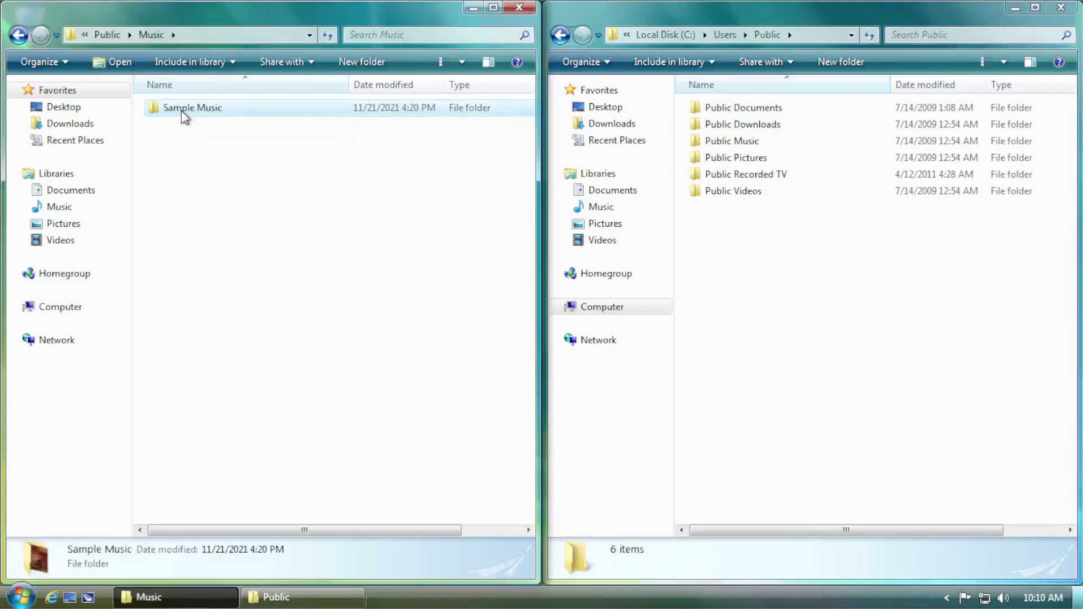
pyautogui.doubleClick(733, 142)
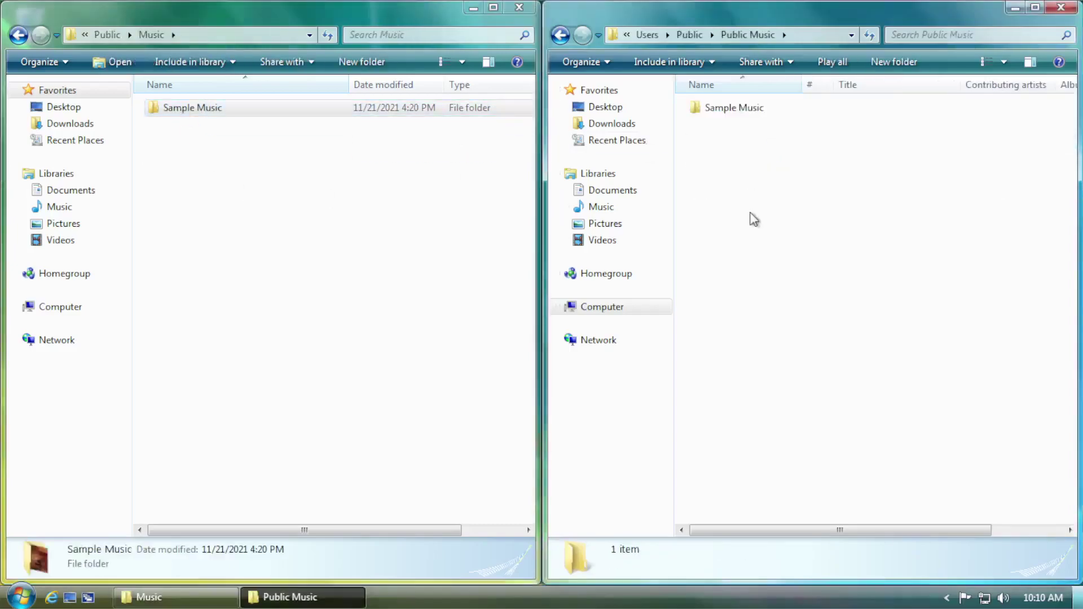
pyautogui.hotkey('ctrl', 'v')
pyautogui.click(613, 463)
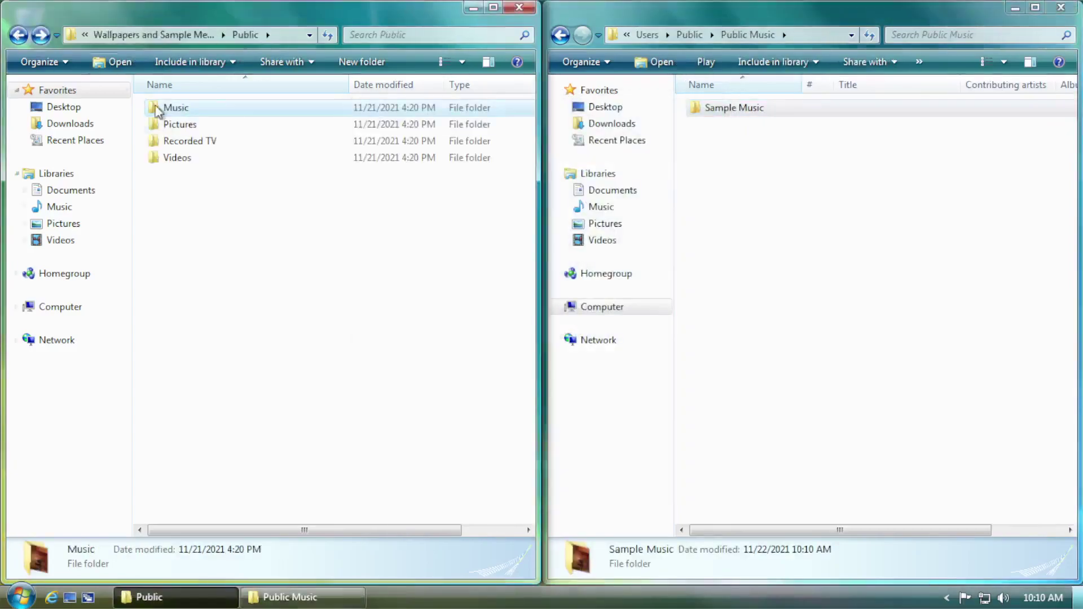
# - Copy the pack's Sample Pictures folder into Public Pictures and its Sample Media folder into Public Recorded TV
pyautogui.doubleClick(163, 123)
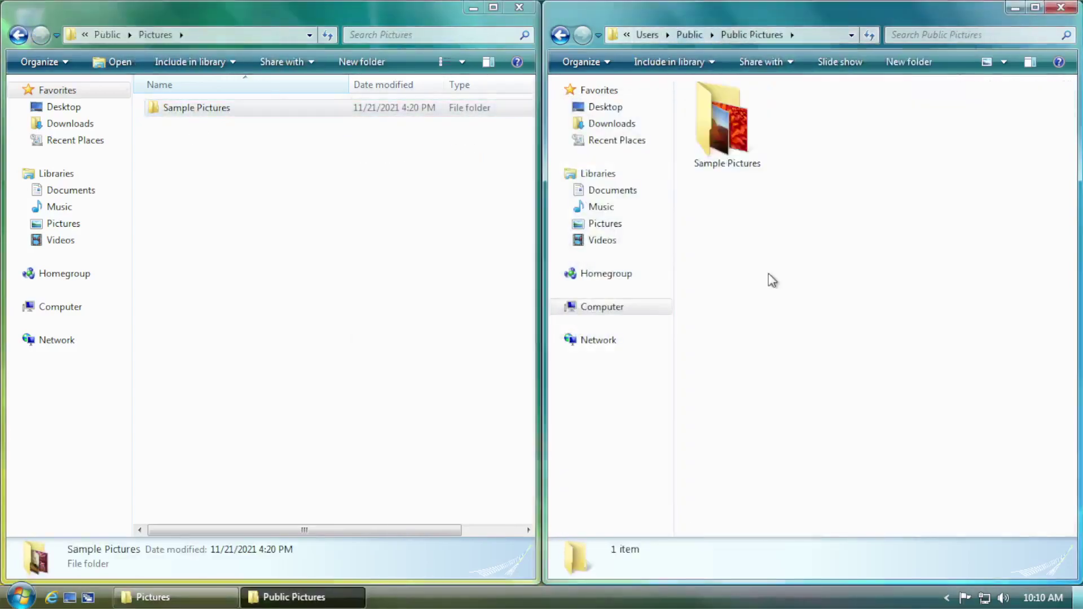
pyautogui.hotkey('ctrl', 'v')
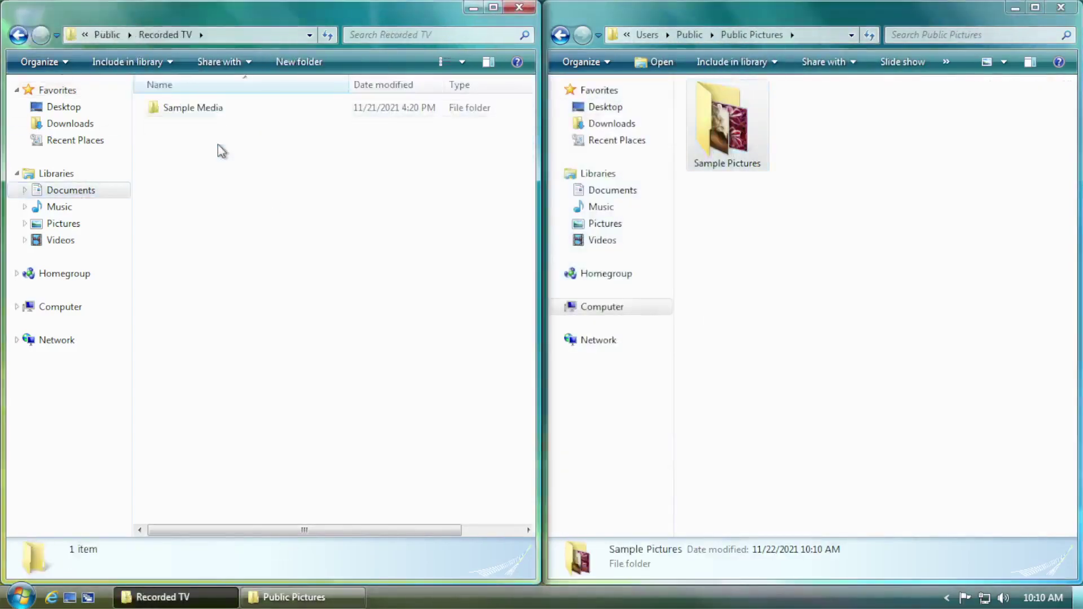
pyautogui.click(191, 107)
pyautogui.doubleClick(744, 173)
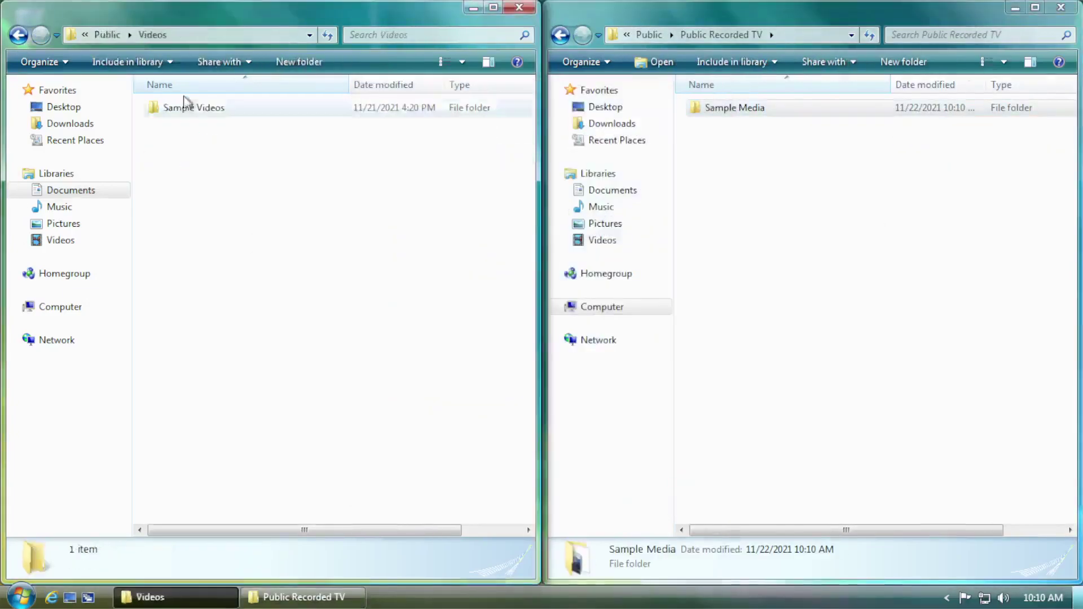
# - Copy the pack's Sample Videos folder into Public Videos and close both folder windows
pyautogui.click(186, 104)
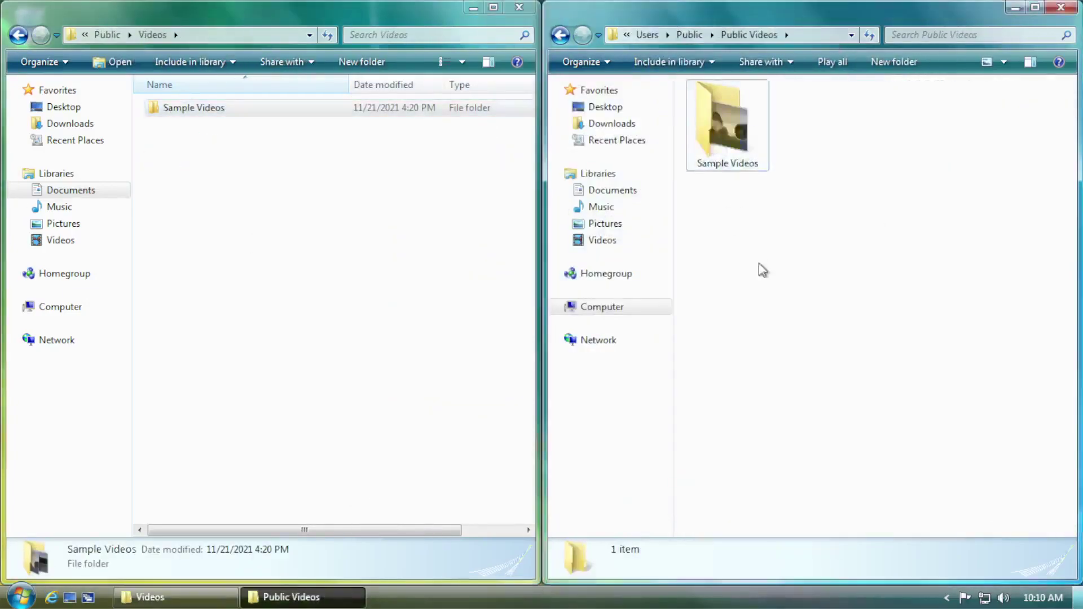
pyautogui.hotkey('ctrl', 'v')
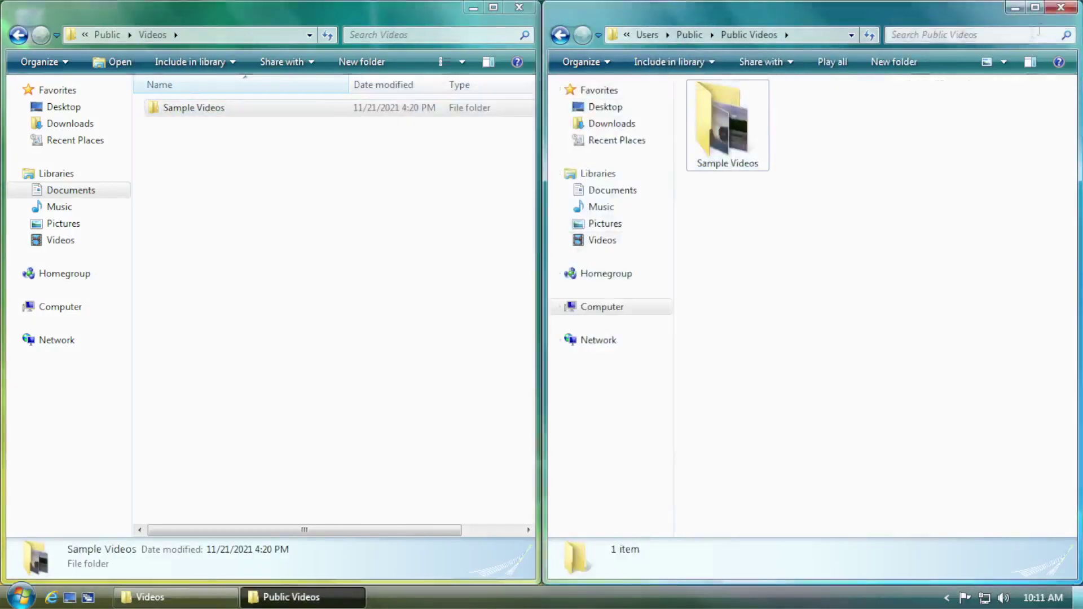
pyautogui.click(1061, 7)
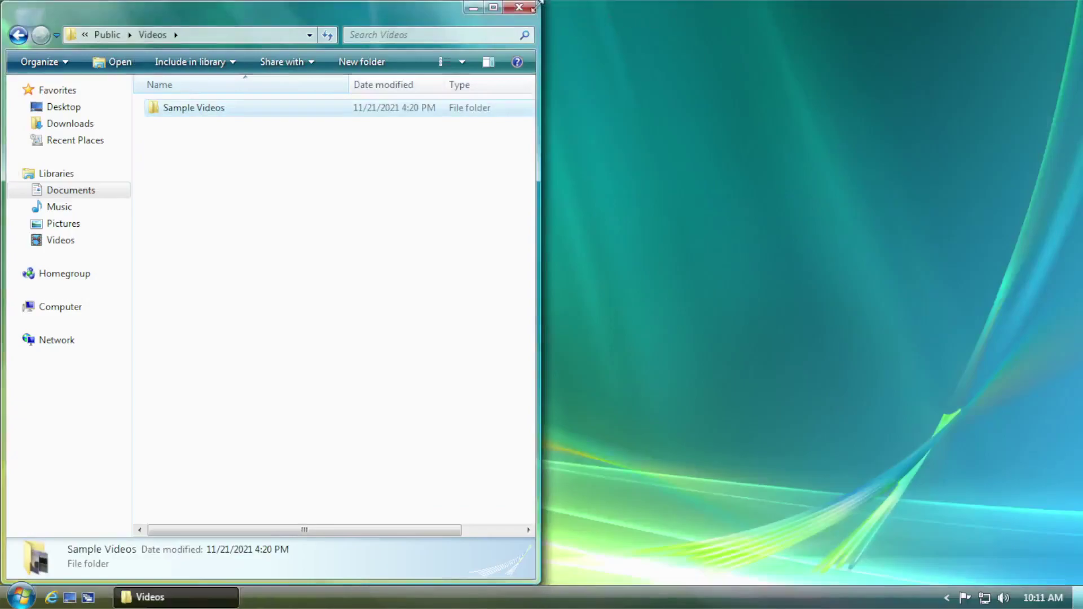
pyautogui.click(515, 11)
# - Open the Classic Shell folder inside VISTA7's Apps folder from the desktop
pyautogui.doubleClick(39, 209)
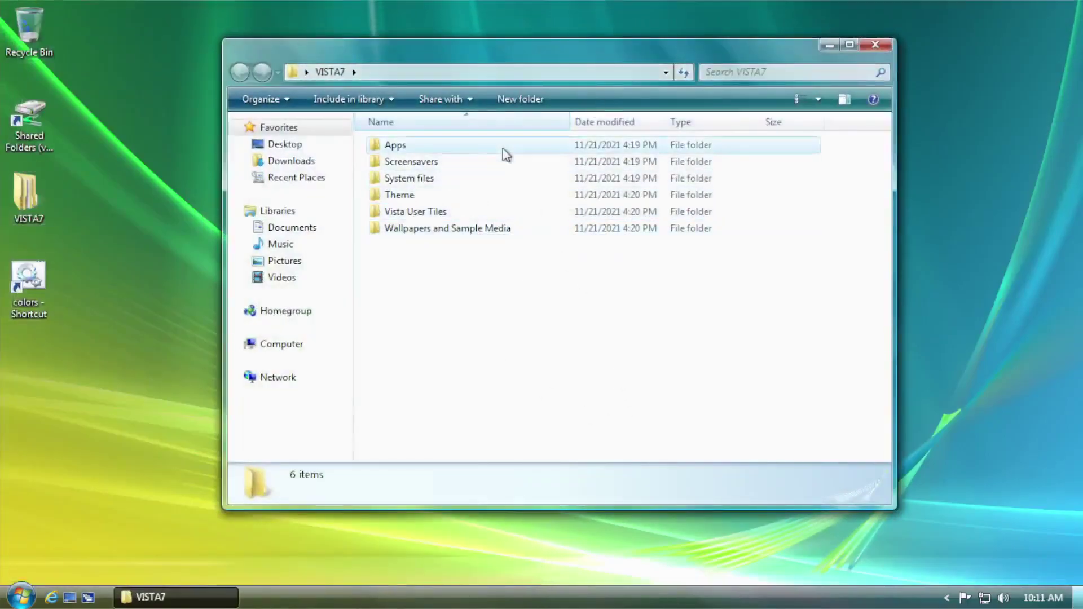
pyautogui.click(414, 179)
pyautogui.click(416, 230)
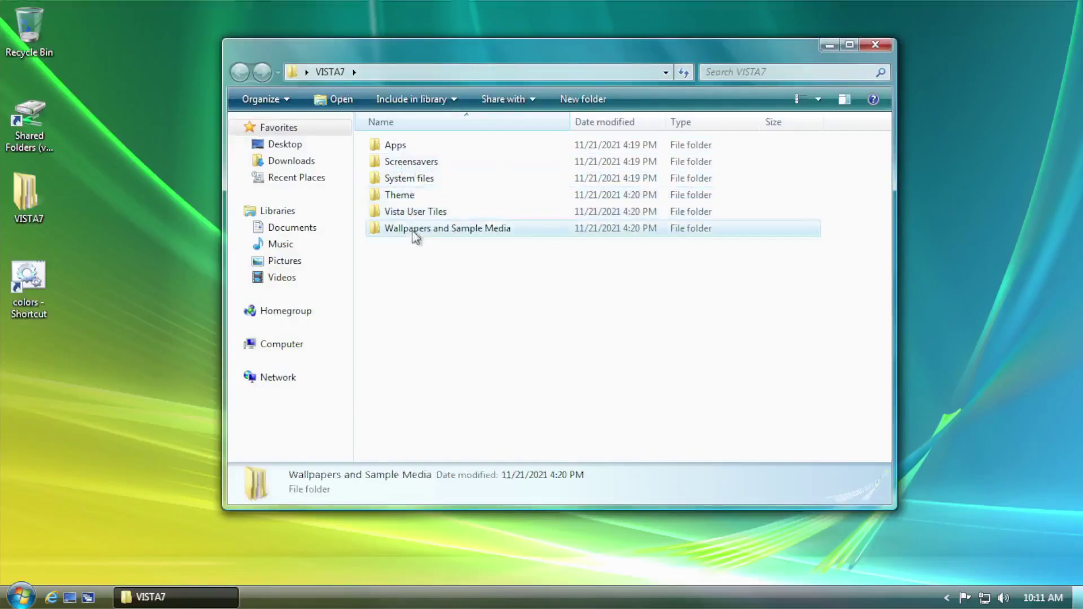
pyautogui.doubleClick(410, 147)
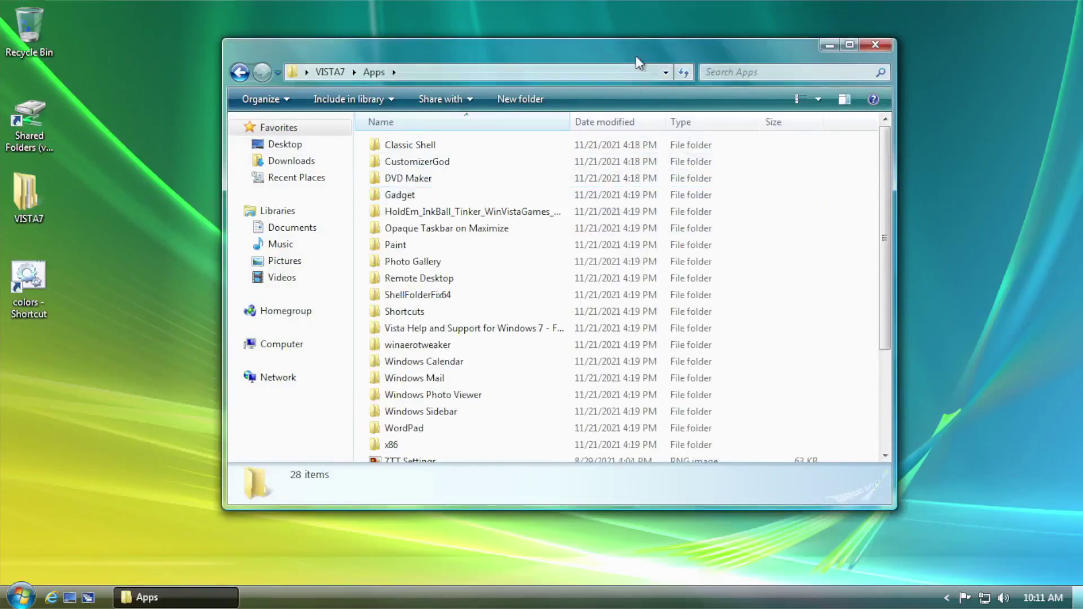
pyautogui.moveTo(638, 56); pyautogui.dragTo(565, 31)
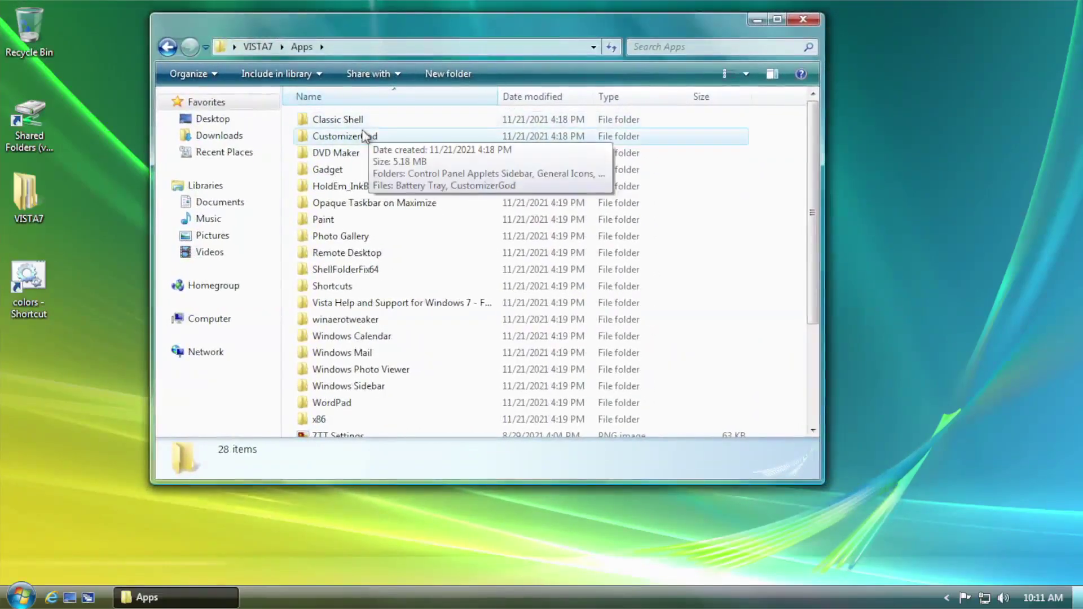
pyautogui.doubleClick(349, 120)
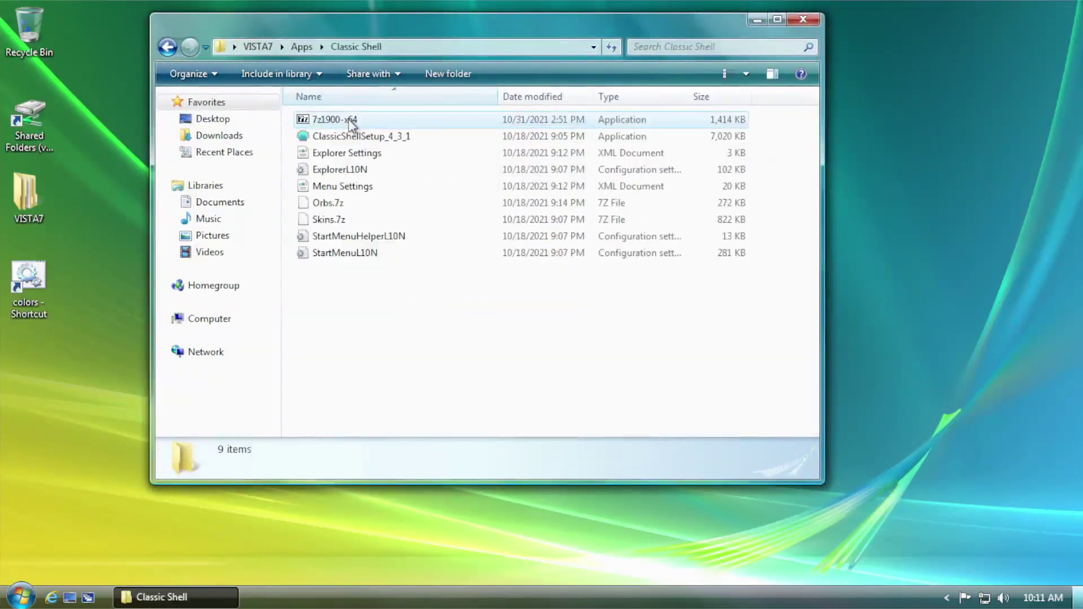
pyautogui.click(337, 206)
pyautogui.click(335, 220)
pyautogui.click(336, 206)
pyautogui.click(331, 216)
pyautogui.click(333, 205)
pyautogui.click(332, 219)
pyautogui.click(376, 339)
# - Extract Orbs.7z with 7-Zip into an Orbs folder inside the Classic Shell folder
pyautogui.click(333, 204)
pyautogui.rightClick(333, 205)
pyautogui.moveTo(384, 245)
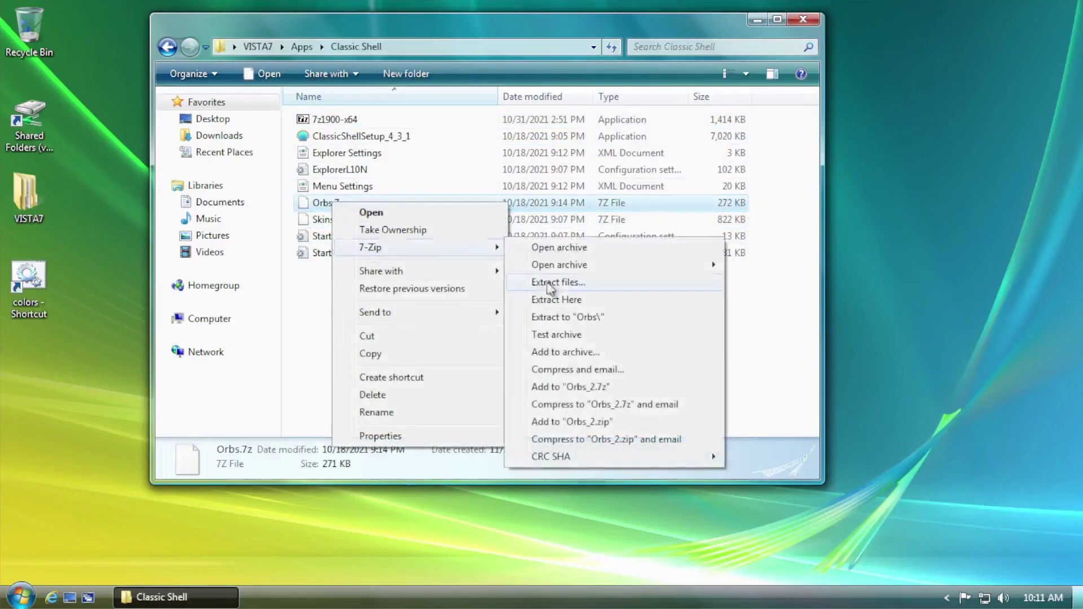
pyautogui.click(555, 284)
pyautogui.click(536, 395)
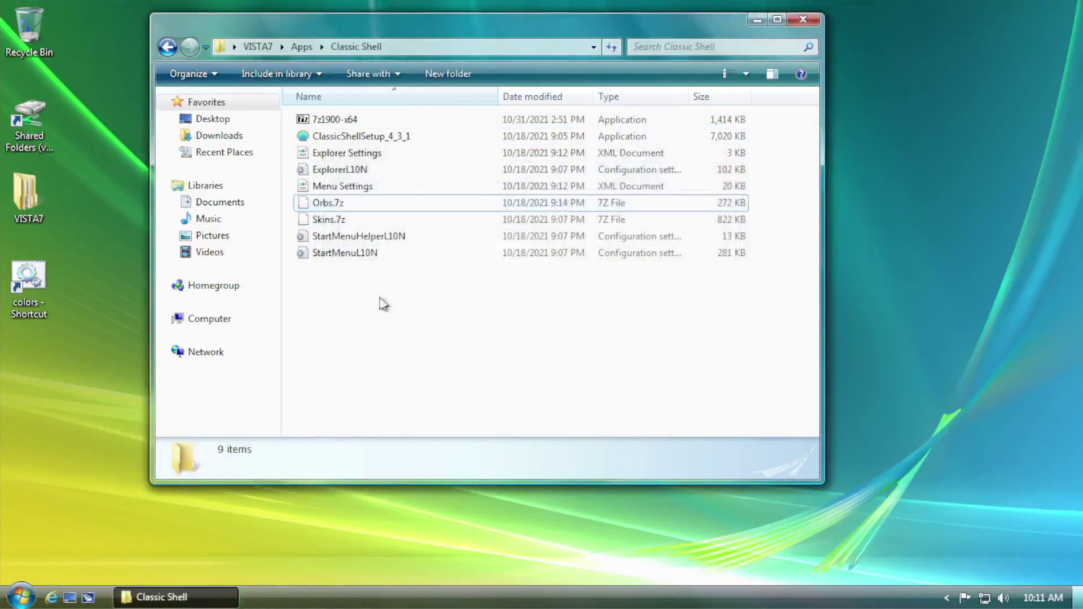
# - Extract Skins.7z with 7-Zip into a Skins folder inside the Classic Shell folder
pyautogui.rightClick(328, 236)
pyautogui.moveTo(382, 290)
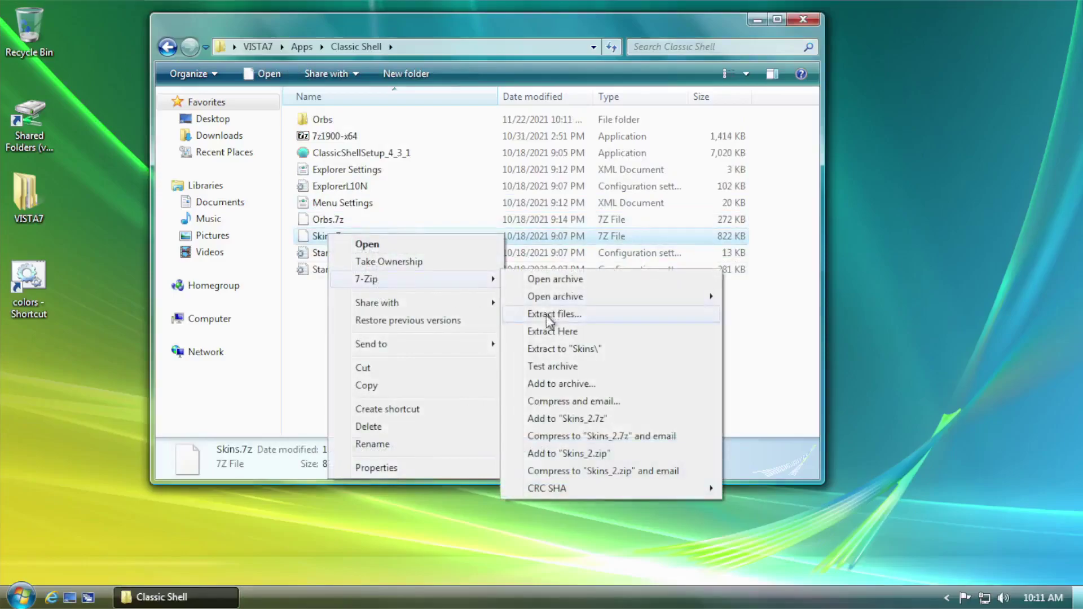
pyautogui.click(527, 379)
pyautogui.click(535, 400)
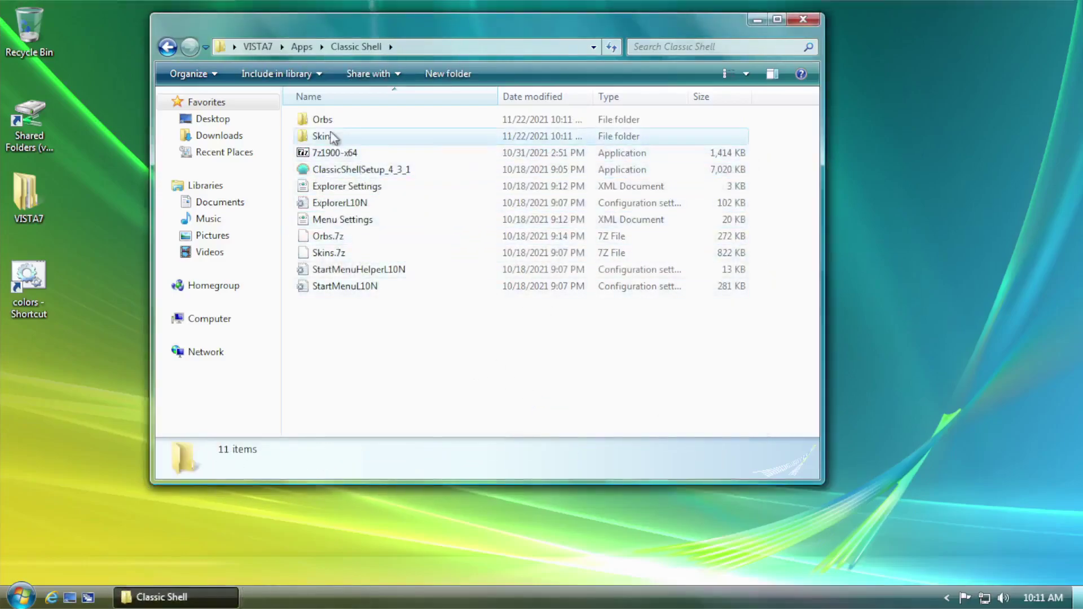
# - Copy the inner Orbs folder to the root of Local Disk (C:) and return to the pack's Classic Shell folder
pyautogui.doubleClick(320, 120)
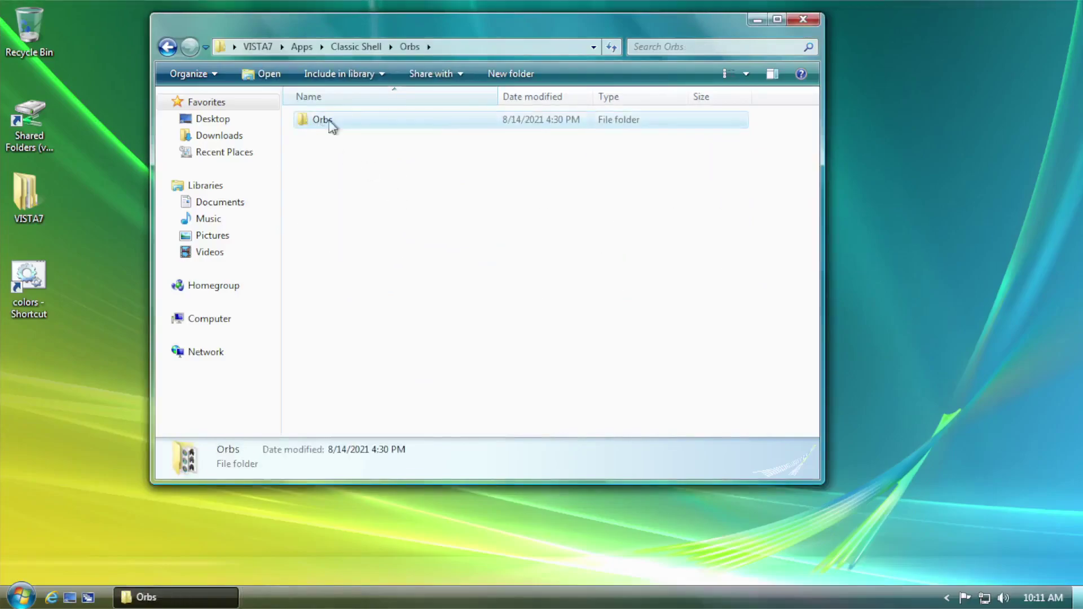
pyautogui.click(21, 597)
pyautogui.click(246, 398)
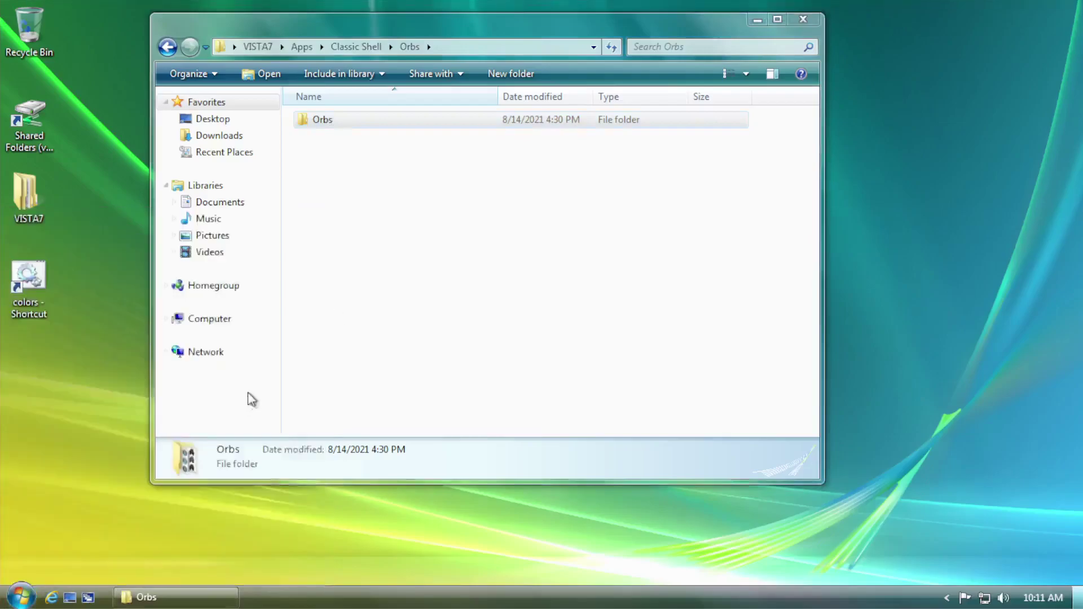
pyautogui.doubleClick(395, 155)
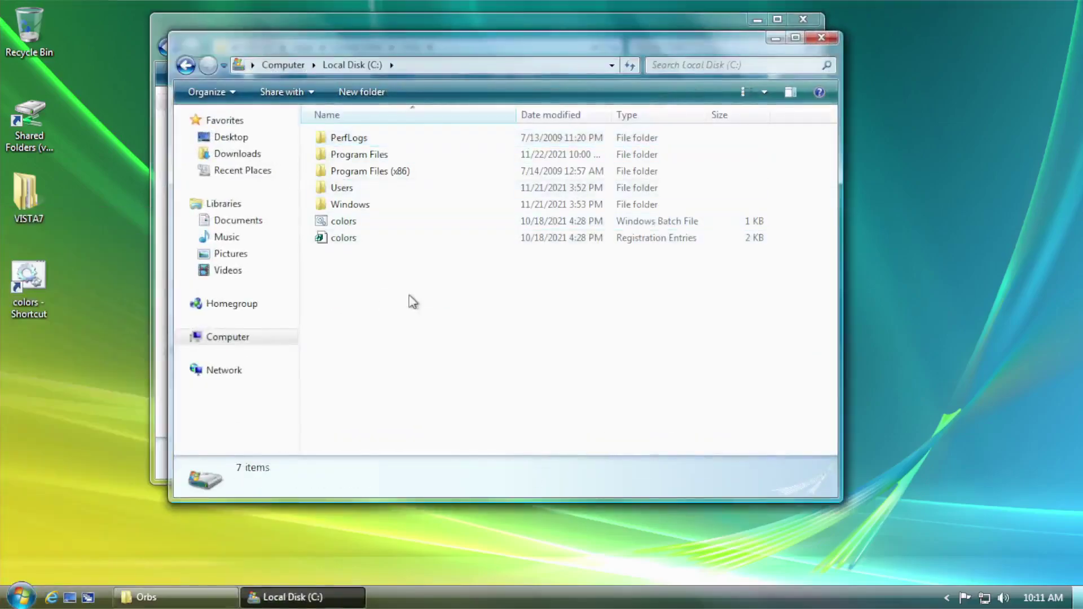
pyautogui.hotkey('ctrl', 'v')
pyautogui.hotkey('alt', 'F4')
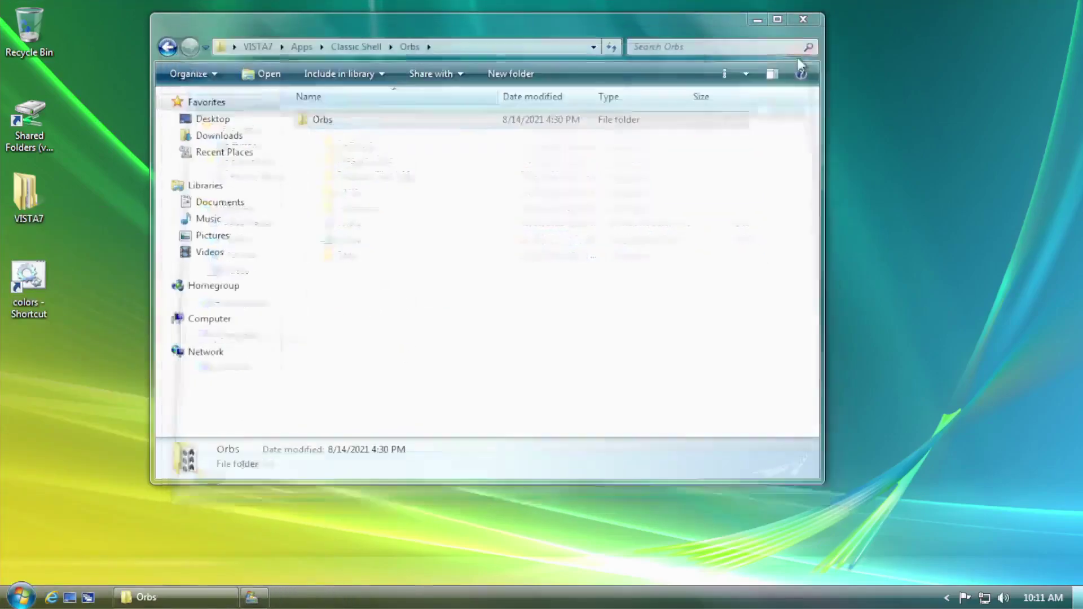
pyautogui.click(168, 46)
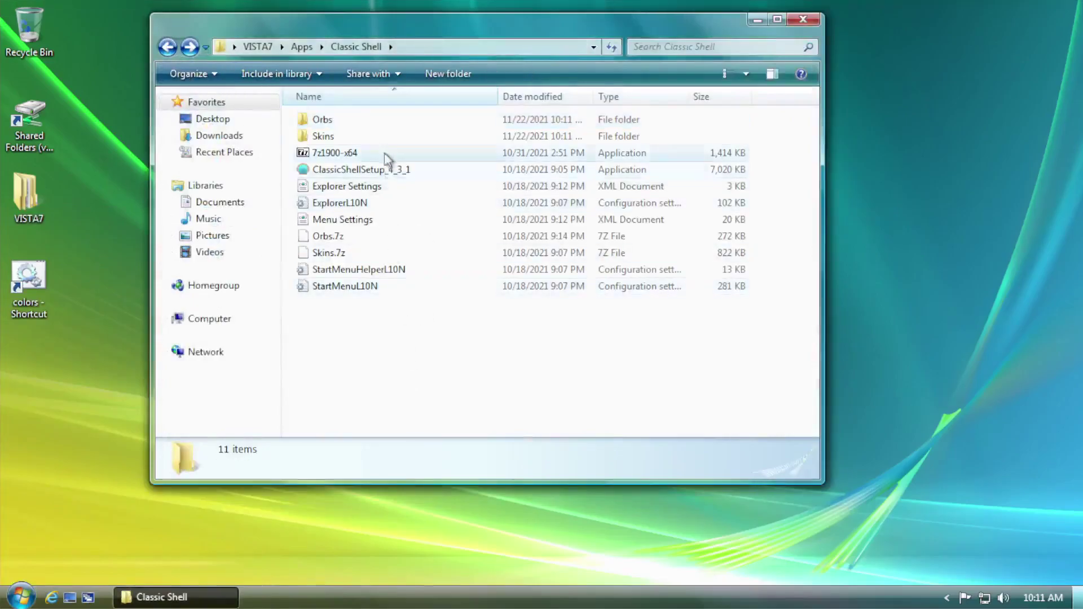
# - Run ClassicShellSetup_4_3_1 and accept the terms of its license agreement
pyautogui.doubleClick(407, 170)
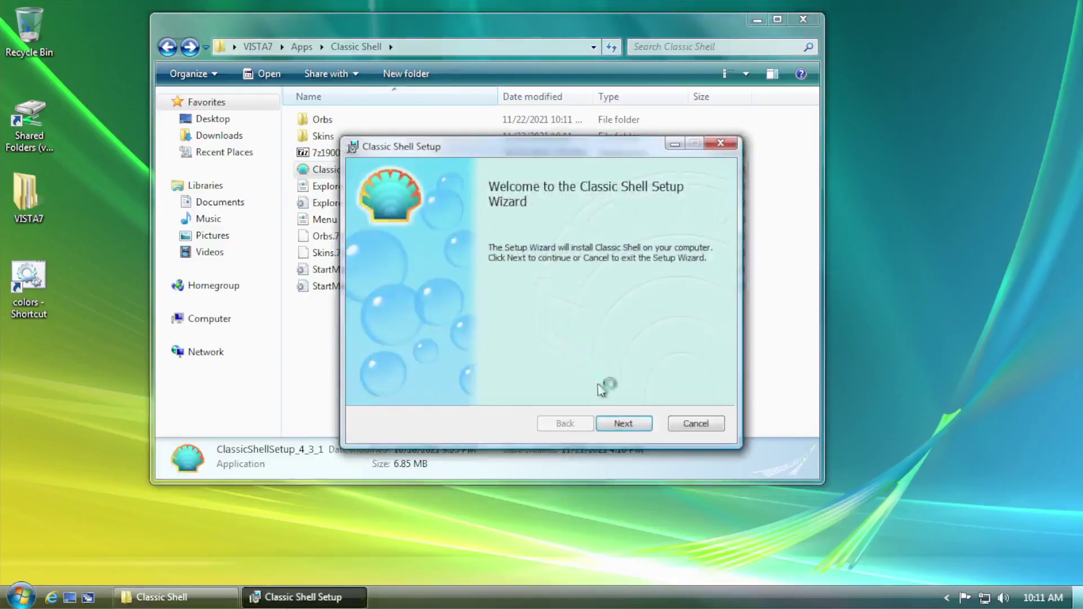
pyautogui.click(636, 431)
pyautogui.click(493, 389)
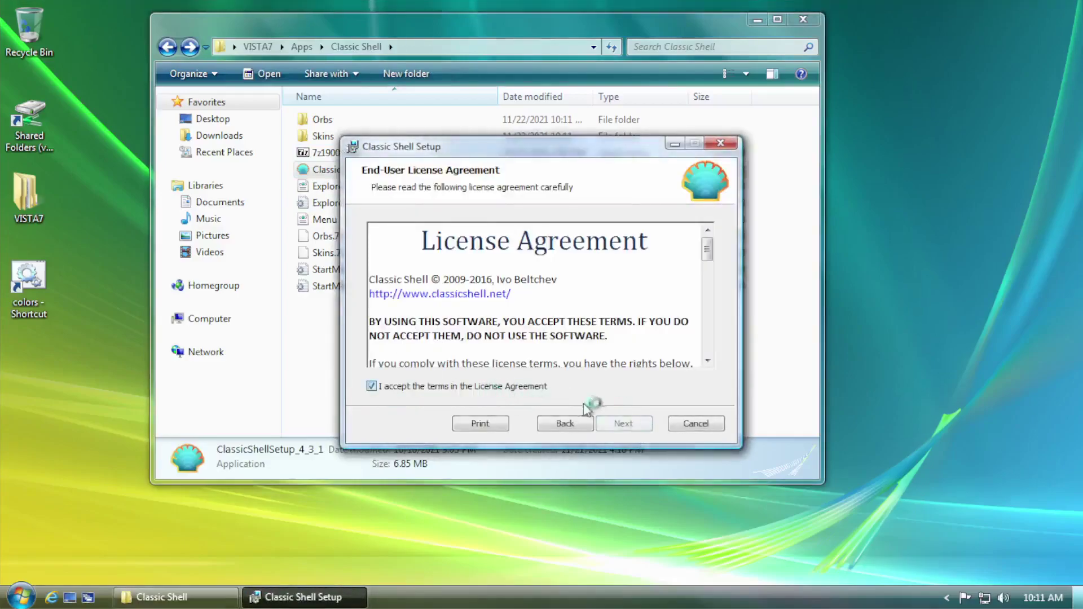
pyautogui.click(635, 429)
# - Make the Classic IE feature unavailable, install Classic Shell to C:\Program Files\Classic Shell, and finish the setup wizard
pyautogui.click(443, 294)
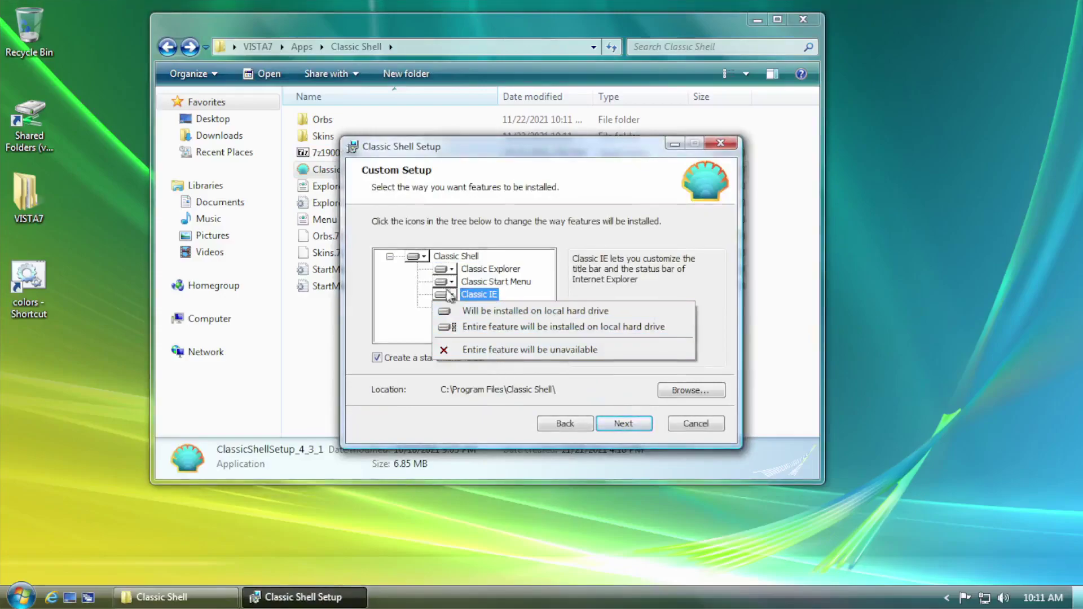
pyautogui.click(511, 351)
pyautogui.click(626, 424)
pyautogui.click(625, 425)
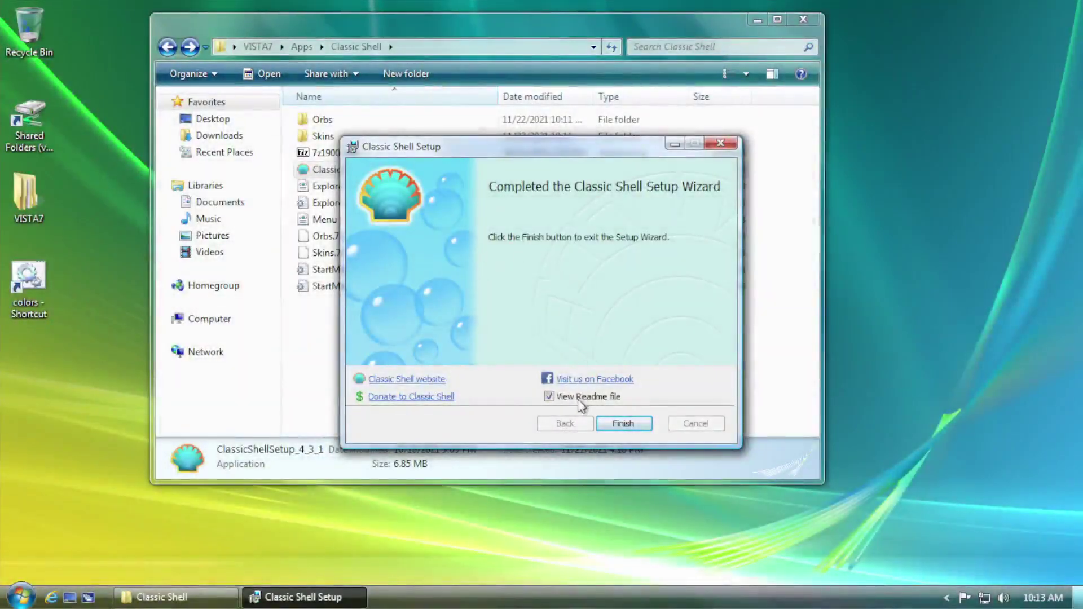
pyautogui.click(620, 424)
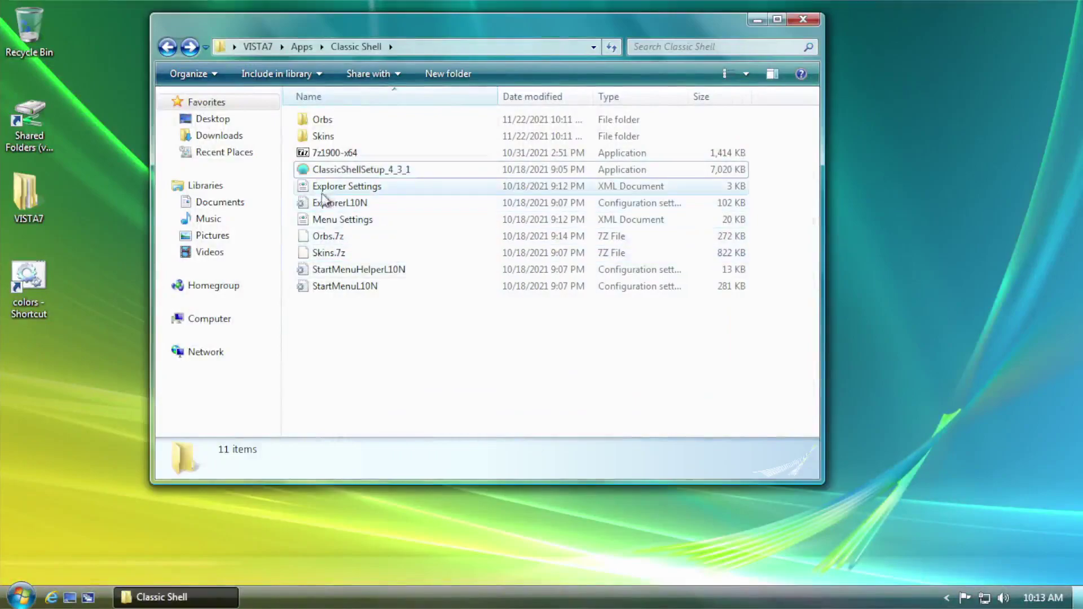
# - Copy the inner Skins folder from the extracted Skins archive and dismiss the Classic Start Menu settings
pyautogui.rightClick(323, 127)
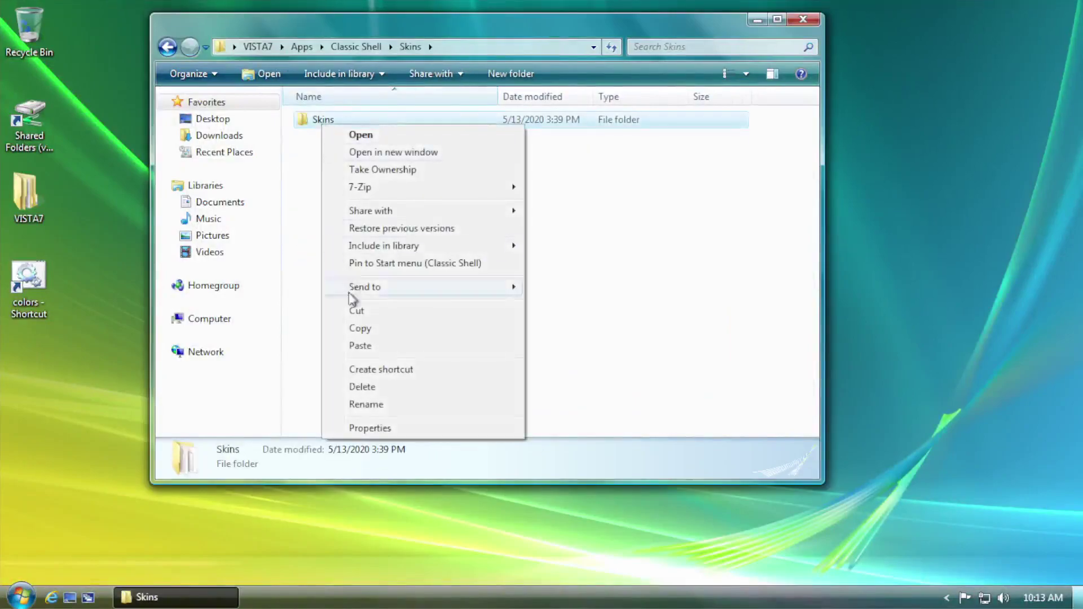
pyautogui.click(357, 328)
pyautogui.click(30, 590)
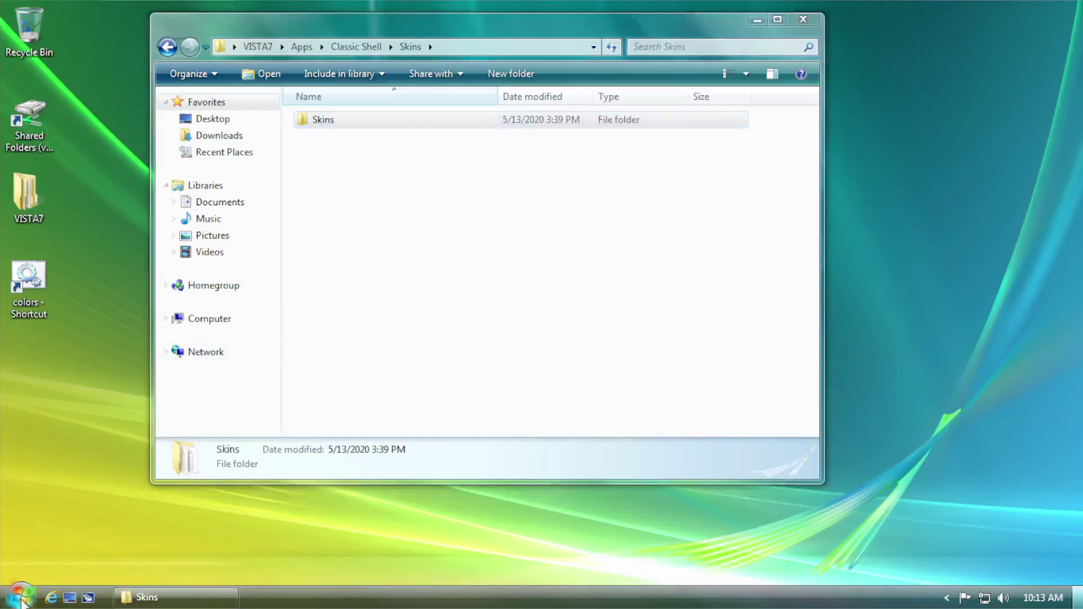
pyautogui.click(792, 64)
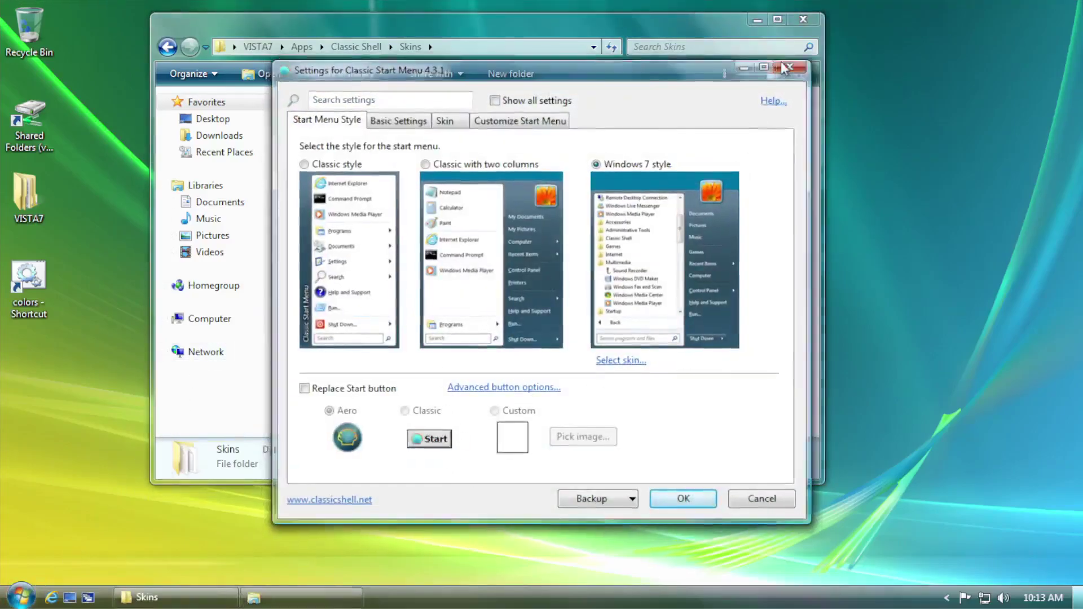
# - Open the Classic Shell folder inside Program Files on Local Disk (C:)
pyautogui.click(27, 592)
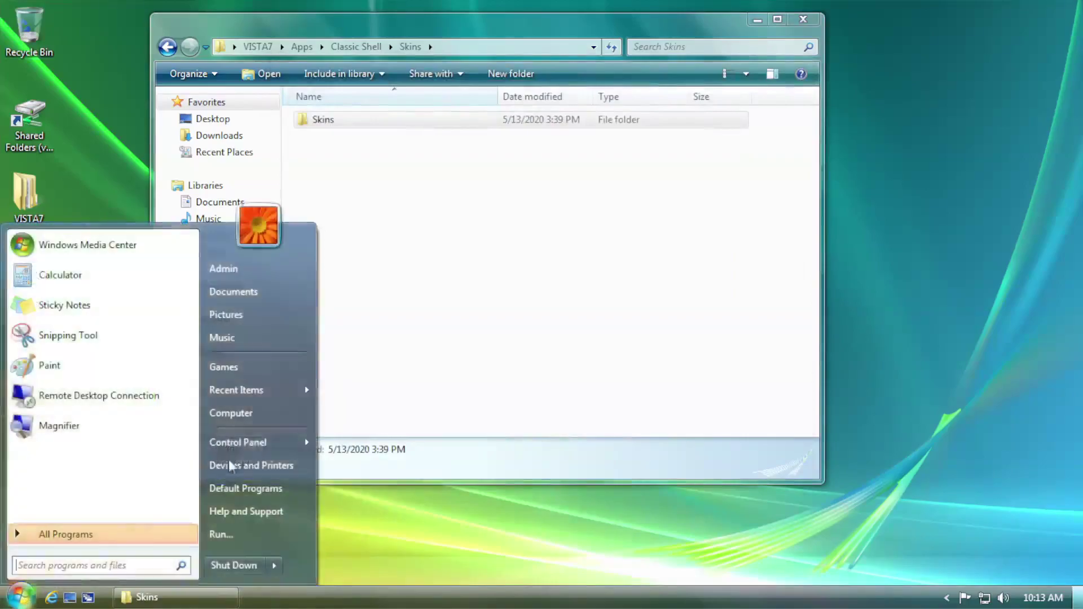
pyautogui.click(266, 419)
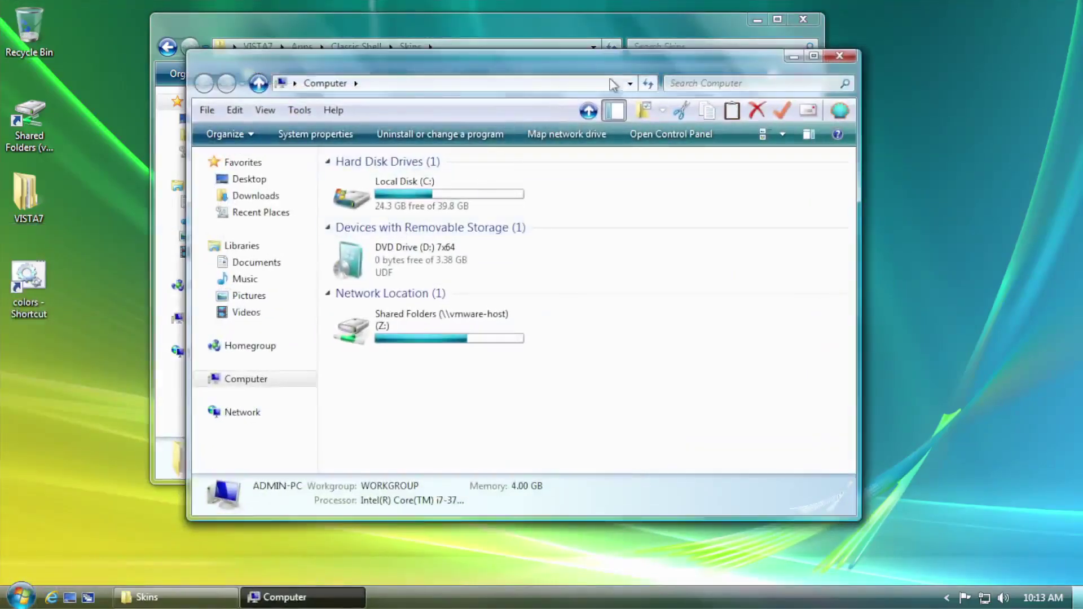
pyautogui.moveTo(523, 59); pyautogui.dragTo(538, 51)
pyautogui.click(437, 198)
pyautogui.doubleClick(438, 198)
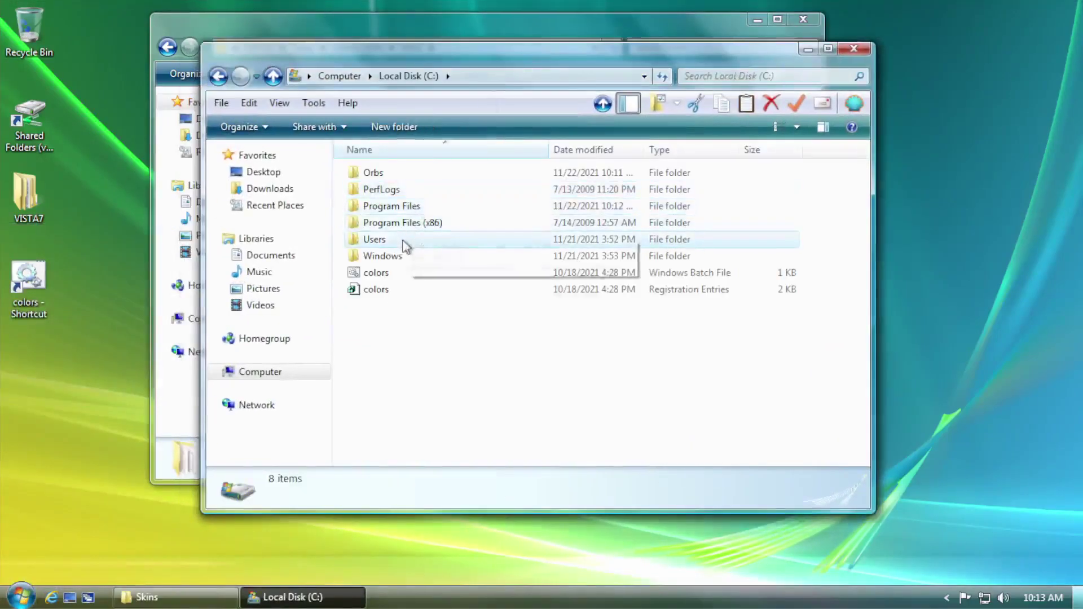
pyautogui.doubleClick(395, 209)
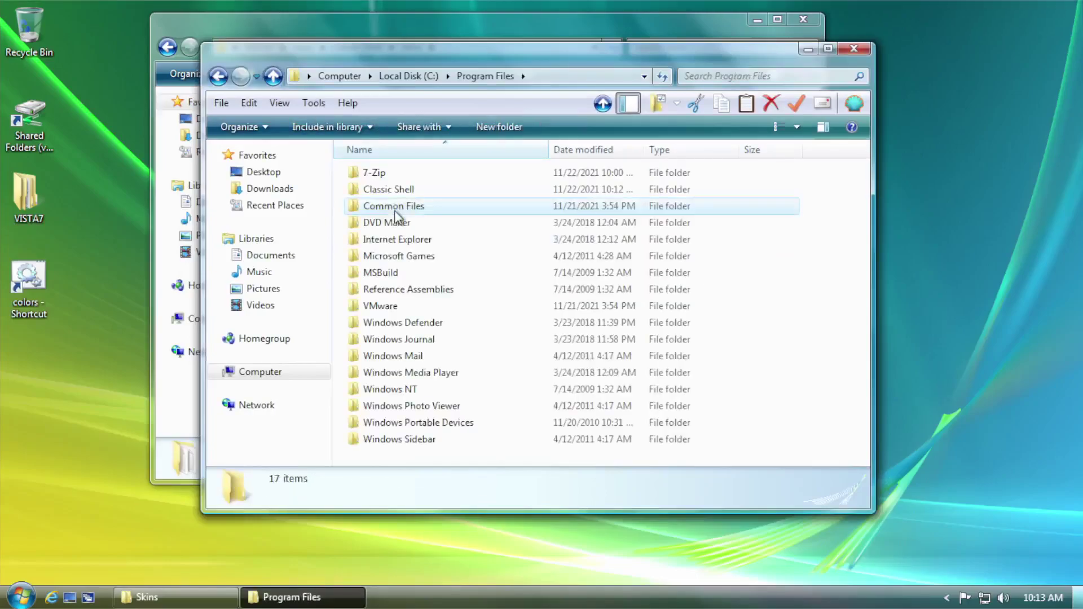
pyautogui.doubleClick(389, 190)
# - Paste the copied Skins folder into the installed Classic Shell folder, merging the folders and replacing all existing files
pyautogui.rightClick(376, 174)
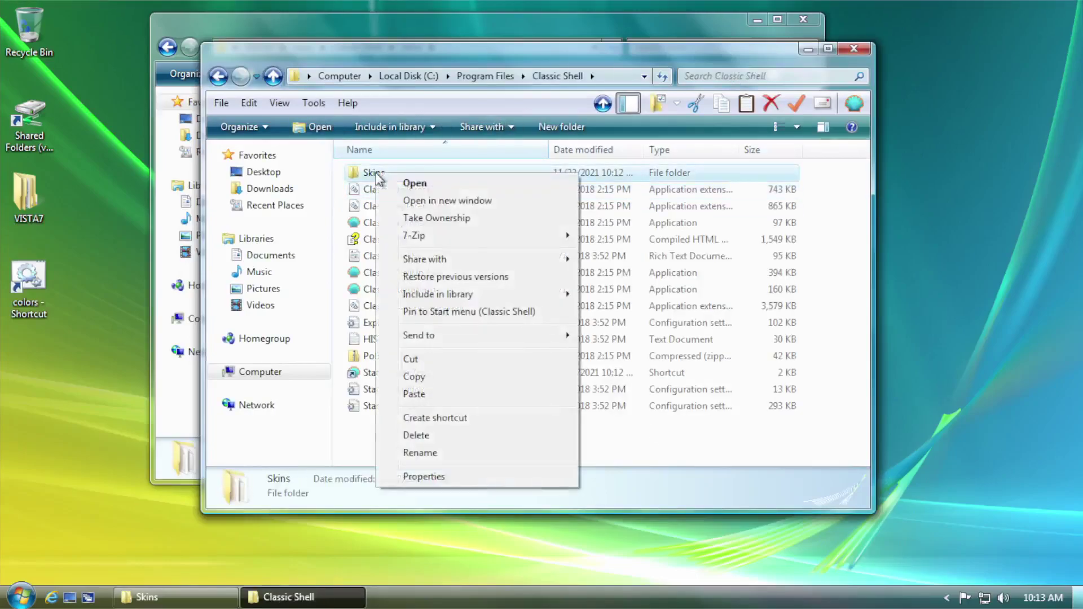
pyautogui.rightClick(367, 440)
pyautogui.click(414, 322)
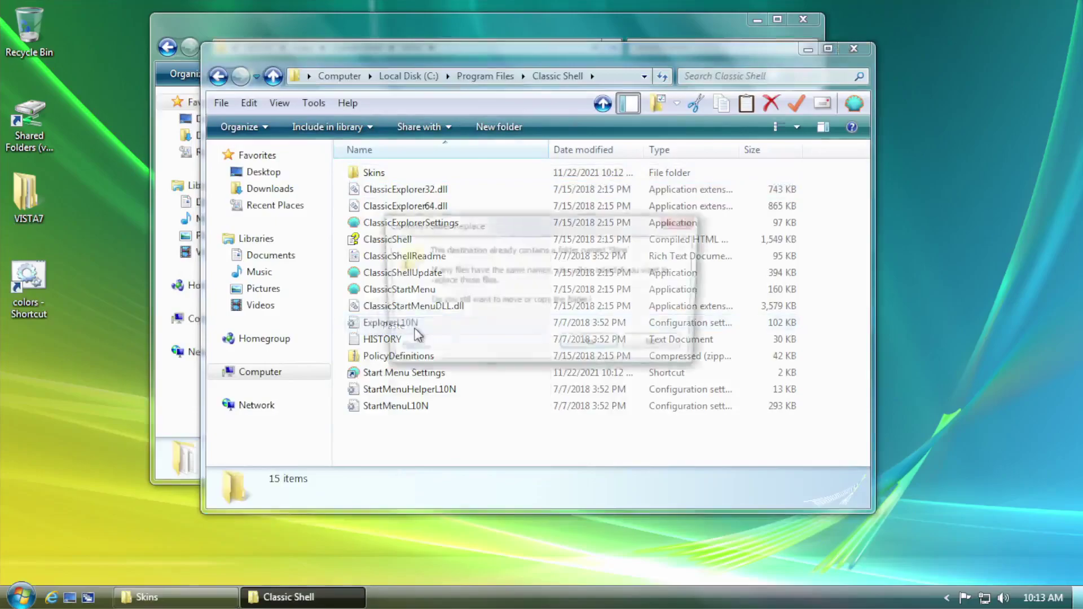
pyautogui.click(591, 346)
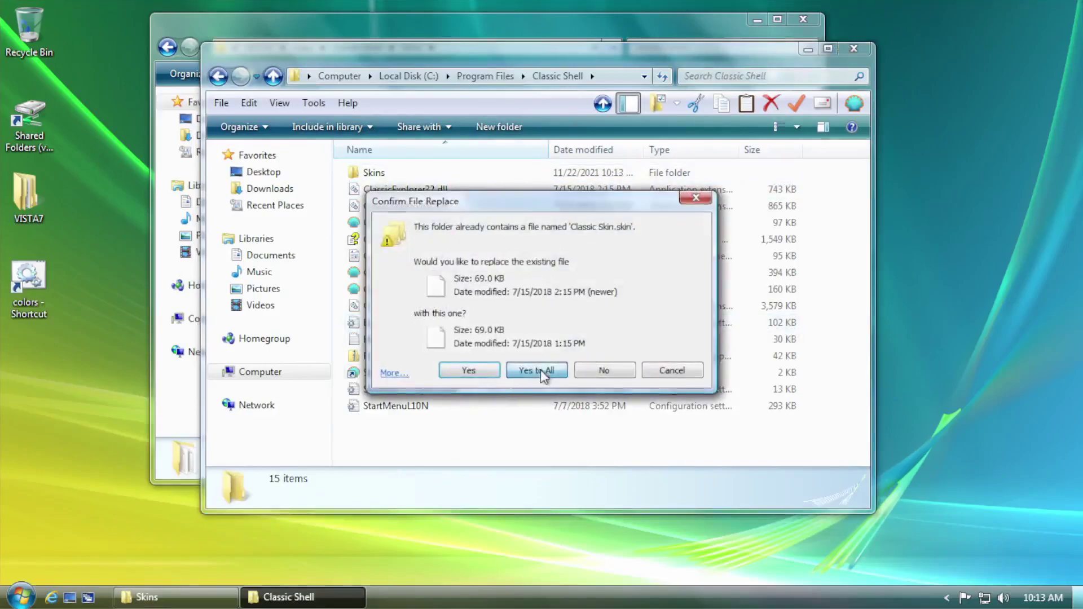
pyautogui.click(539, 371)
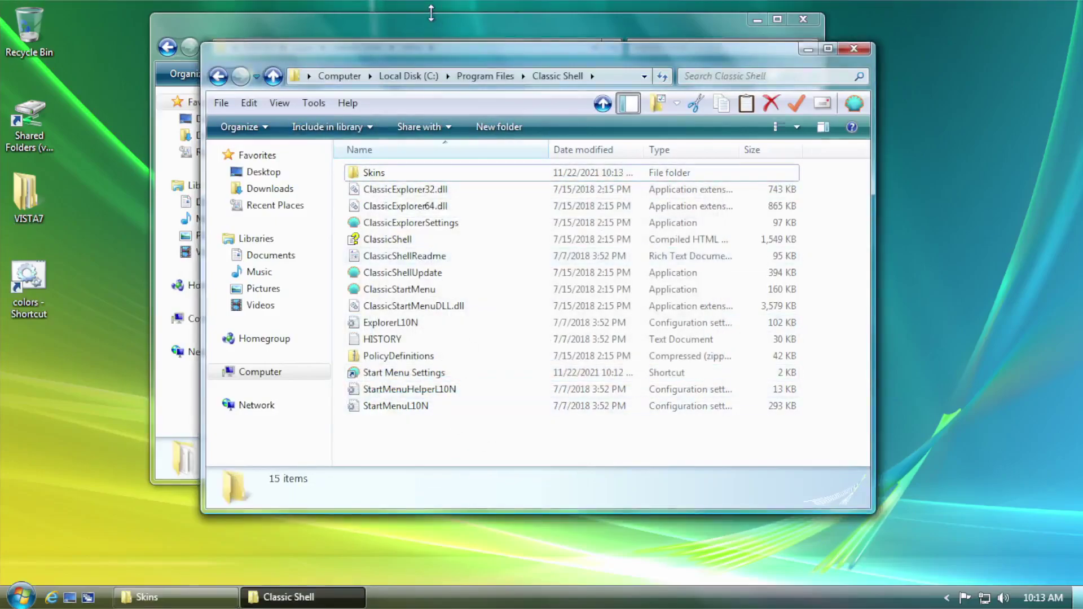
# - Copy ExplorerL10N, StartMenuHelperL10N and StartMenuL10N from the pack into the installed Classic Shell folder, replacing all existing files, and close that folder
pyautogui.click(431, 12)
pyautogui.click(356, 46)
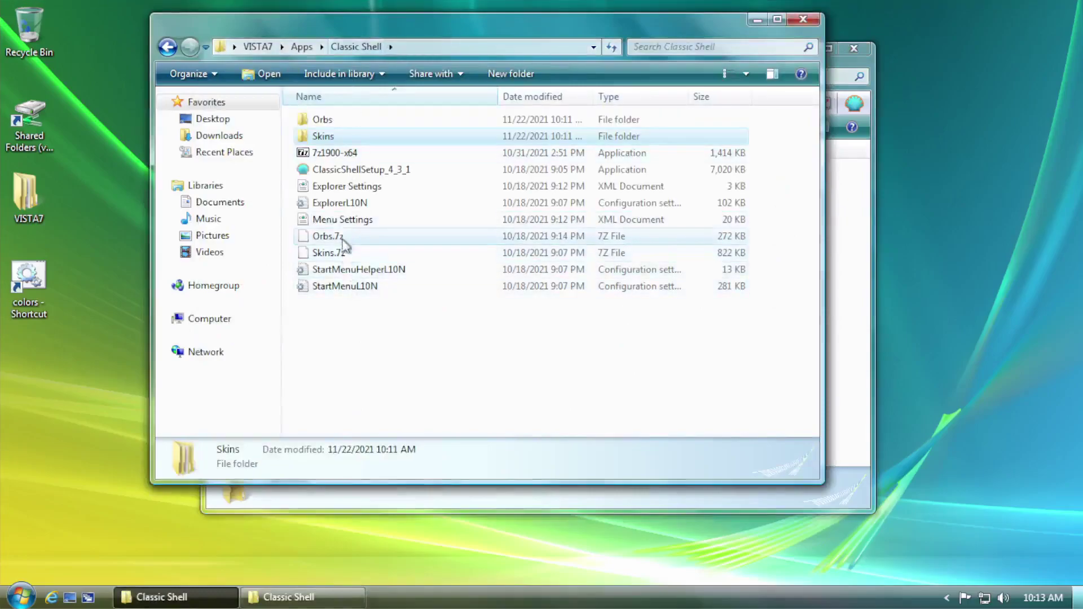
pyautogui.click(346, 203)
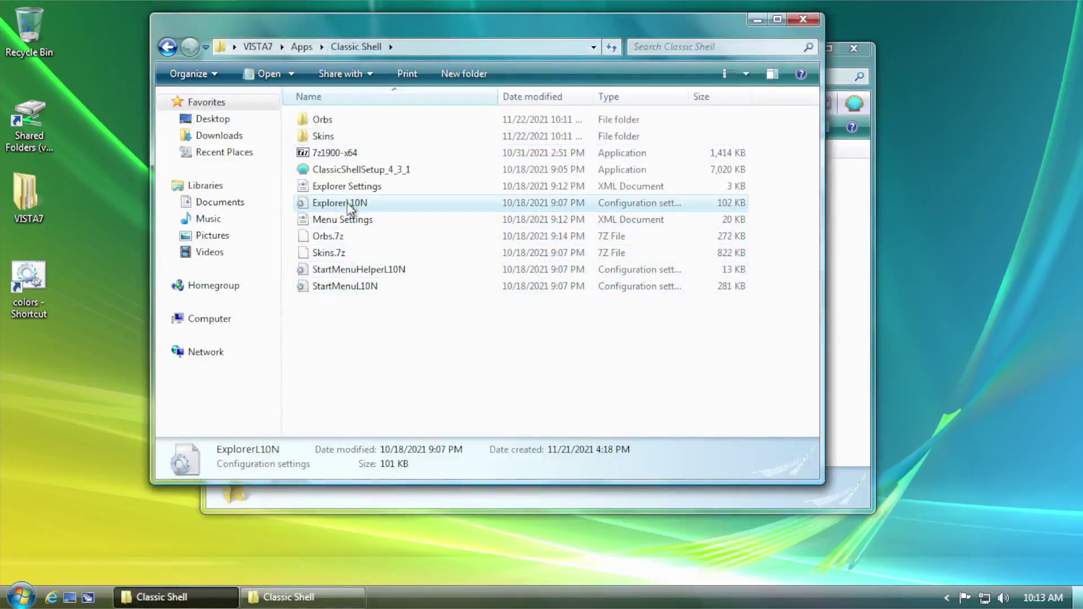
pyautogui.keyDown('ctrl'); pyautogui.click(347, 270); pyautogui.keyUp('ctrl')
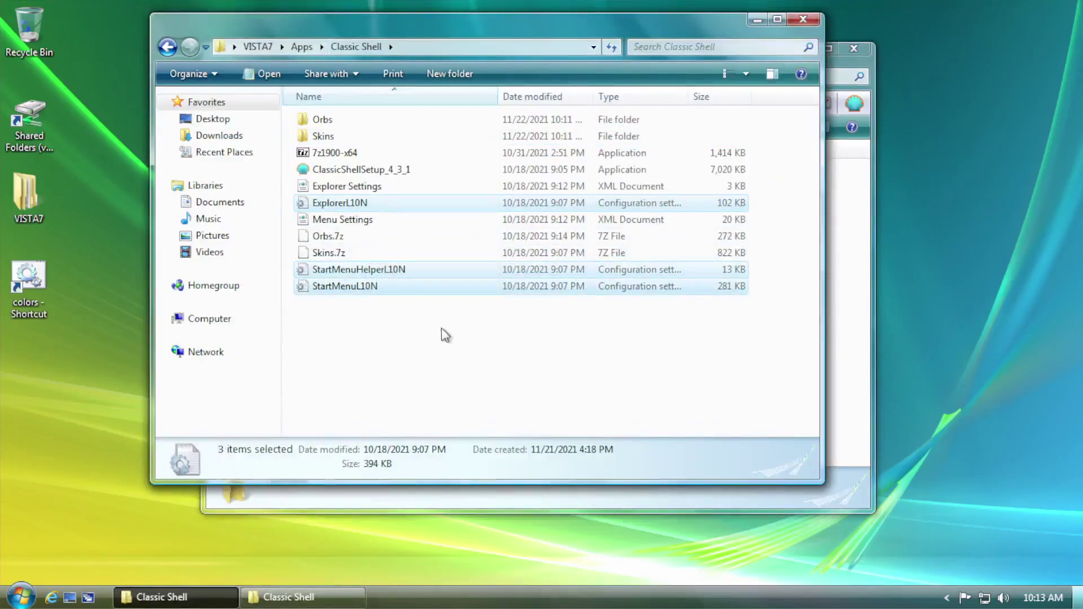
pyautogui.click(863, 281)
pyautogui.hotkey('ctrl', 'v')
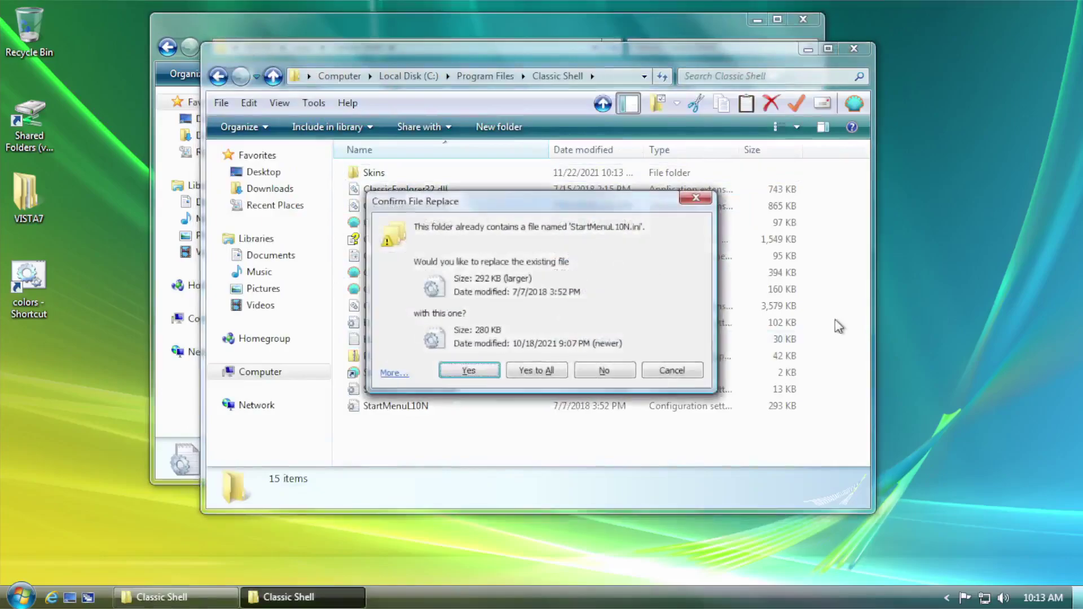
pyautogui.click(540, 377)
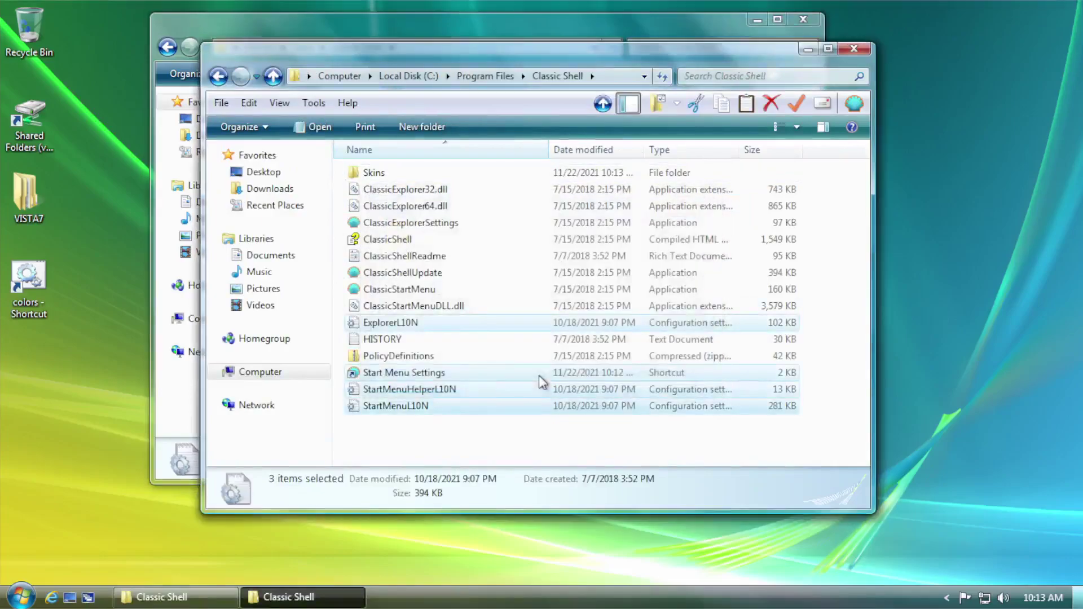
pyautogui.doubleClick(373, 172)
pyautogui.click(854, 49)
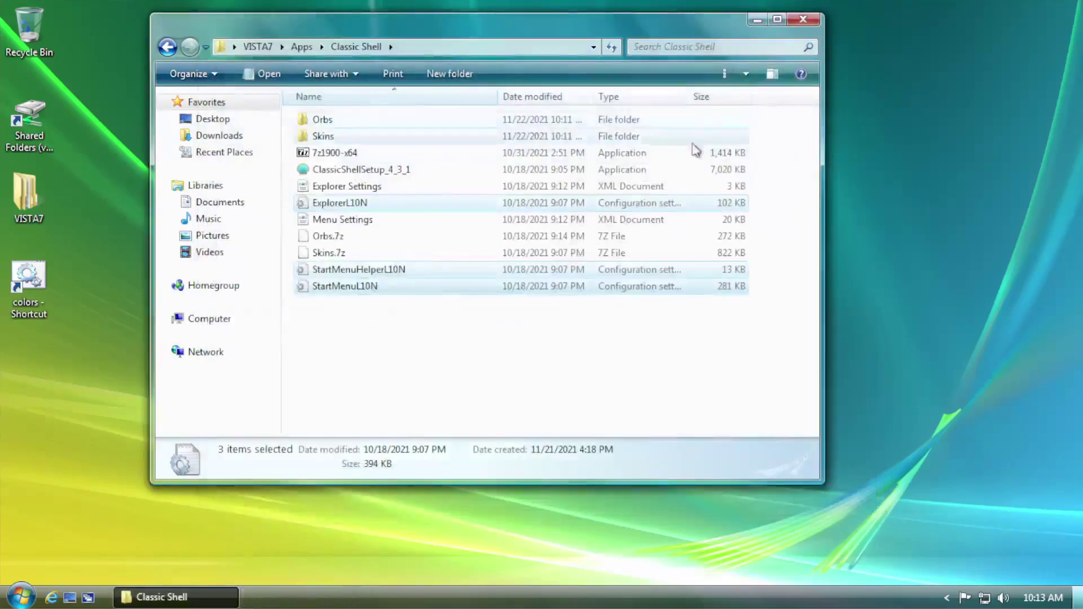
pyautogui.click(435, 363)
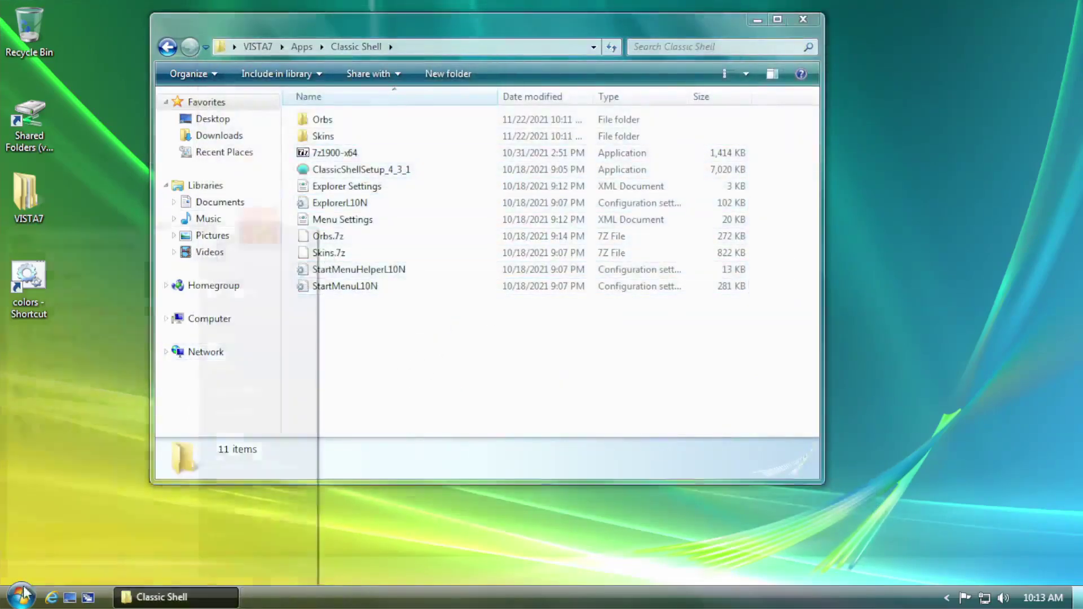
# - Open the Classic Start Menu settings and start loading a settings backup from an XML file
pyautogui.click(22, 595)
pyautogui.rightClick(24, 592)
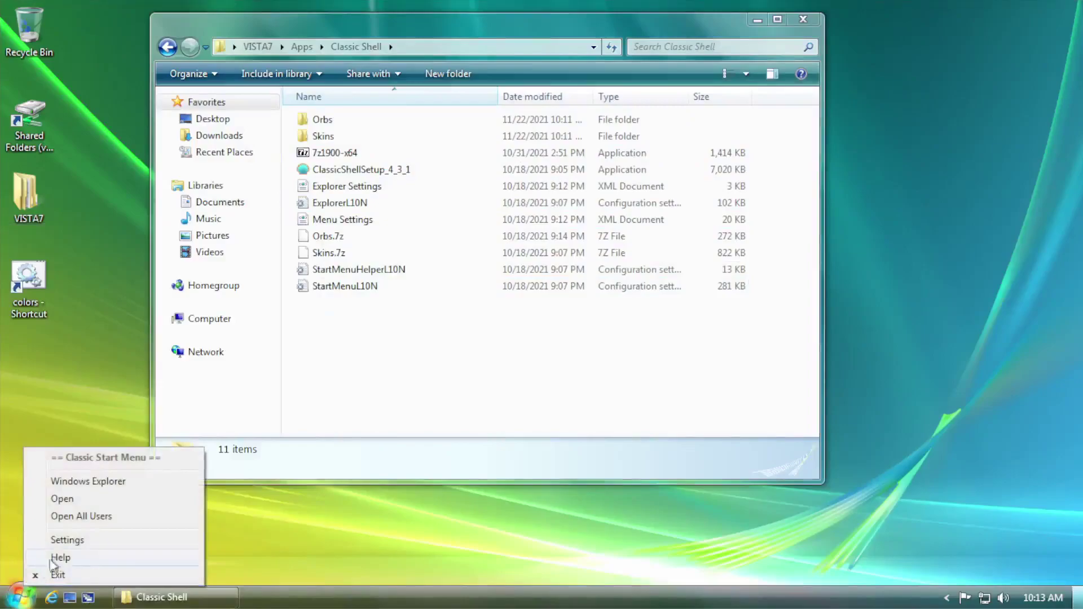
pyautogui.click(67, 539)
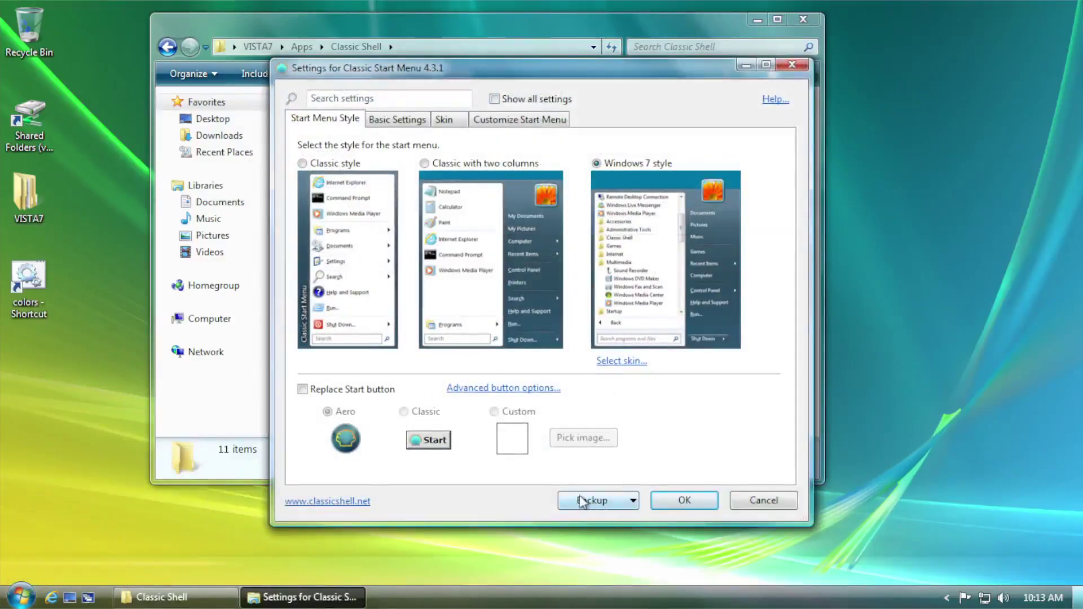
pyautogui.click(605, 504)
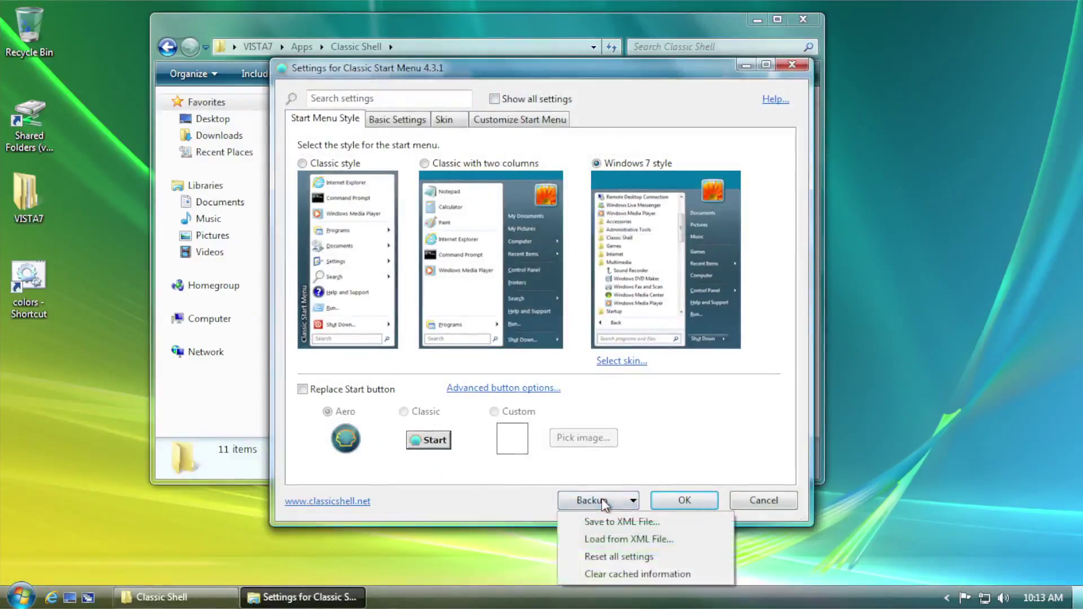
pyautogui.click(606, 540)
# - Copy the path of the pack's Classic Shell folder, browse to it in the file dialog, and load Menu Settings
pyautogui.click(466, 22)
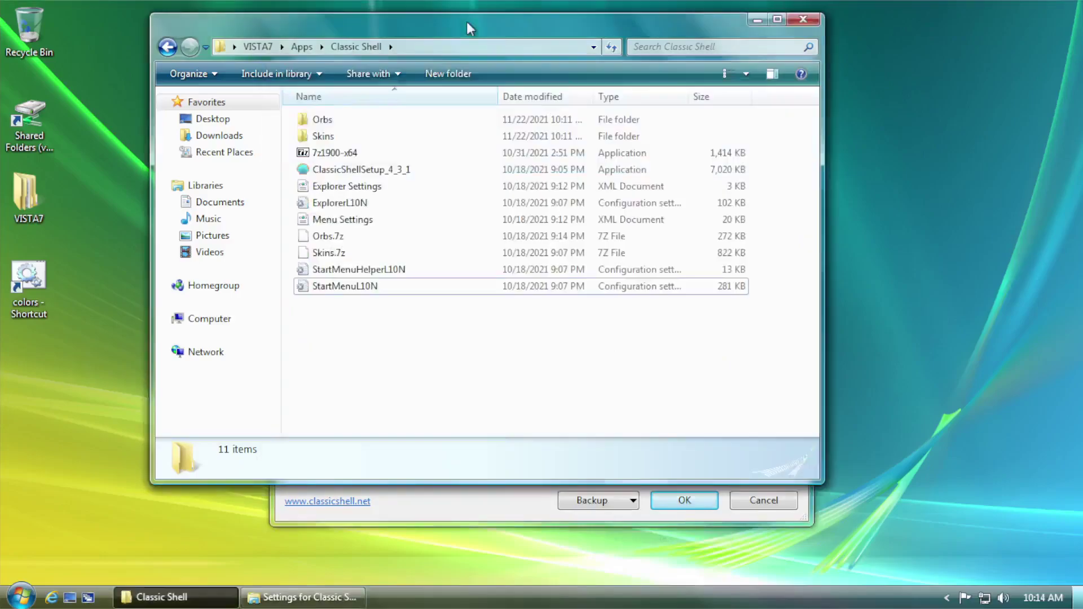
pyautogui.click(399, 49)
pyautogui.rightClick(404, 48)
pyautogui.click(444, 101)
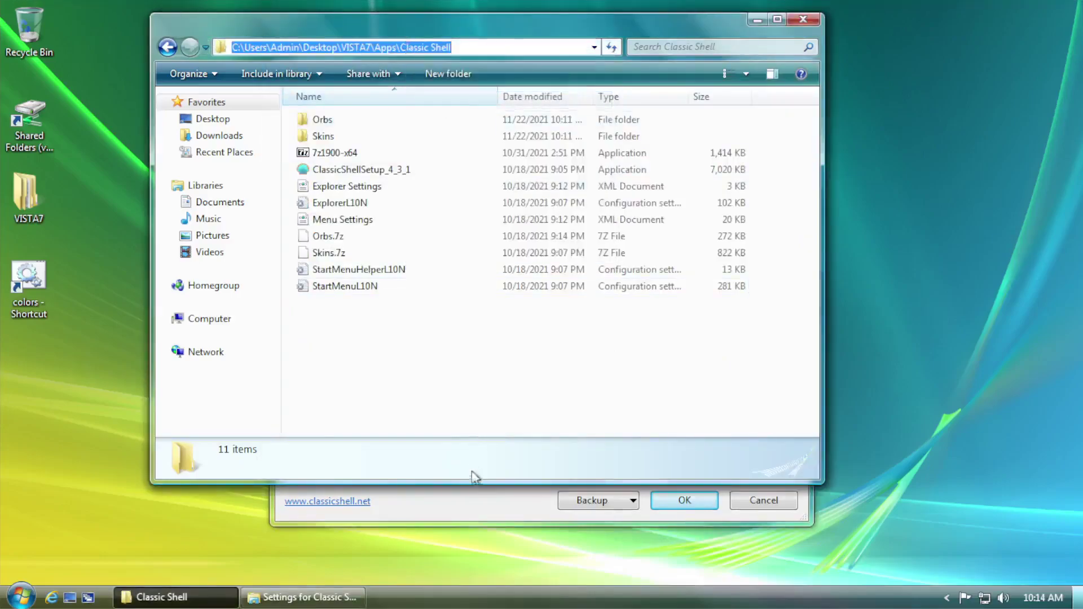
pyautogui.click(467, 501)
pyautogui.click(581, 114)
pyautogui.rightClick(584, 114)
pyautogui.click(618, 179)
pyautogui.click(635, 114)
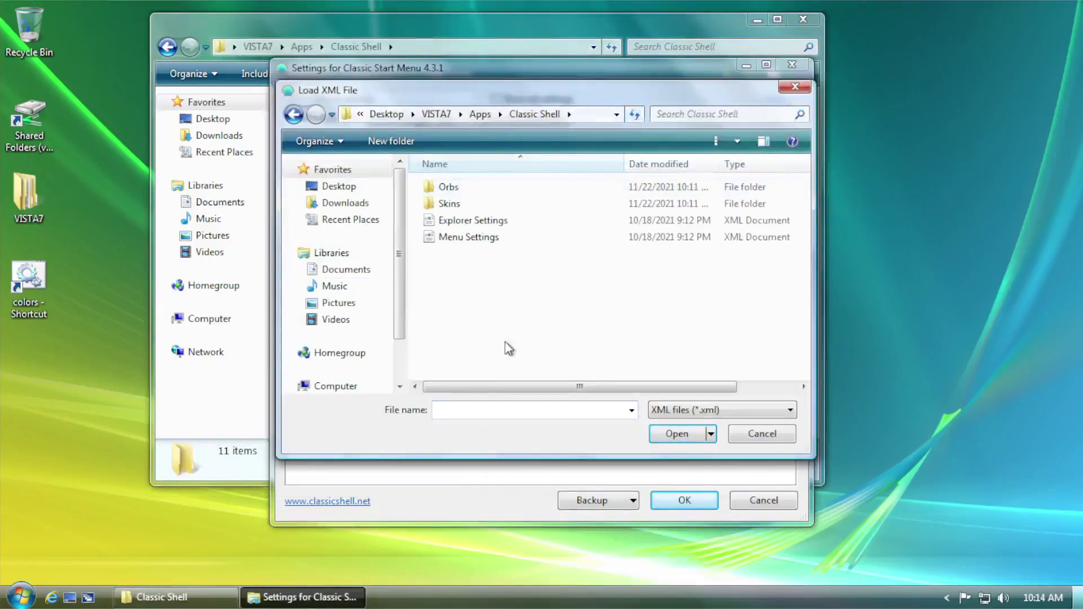
pyautogui.doubleClick(463, 238)
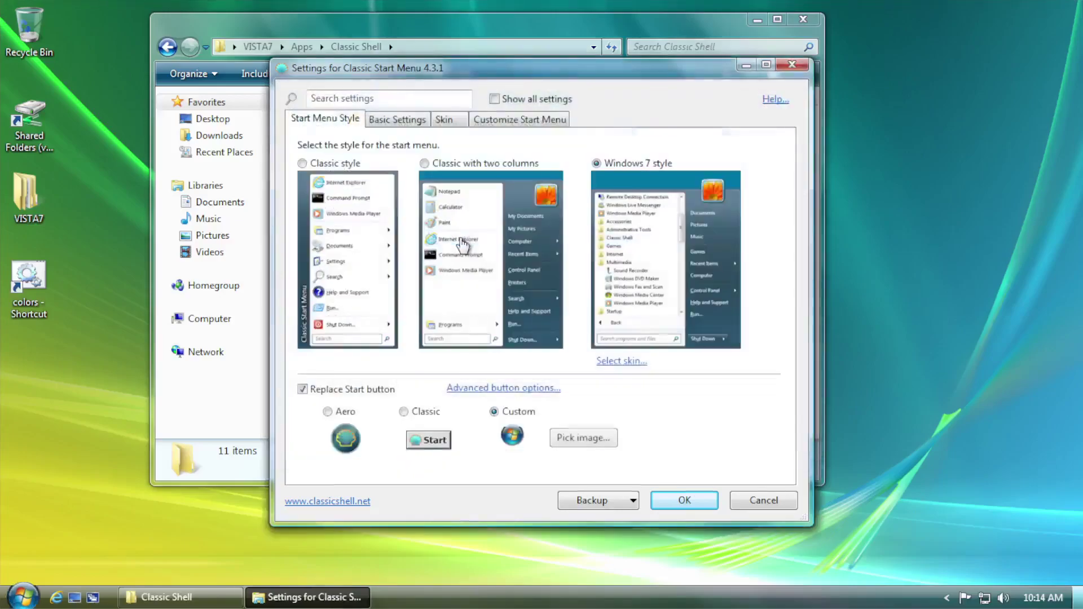
# - Preview the restyled start menu and accept the imported Classic Start Menu settings
pyautogui.click(24, 596)
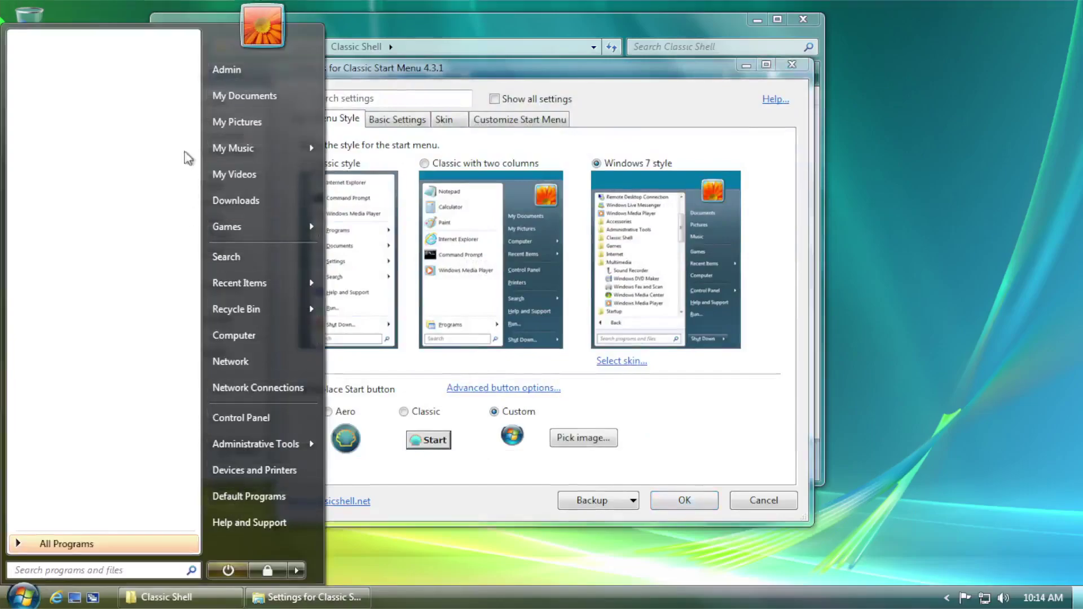
pyautogui.click(626, 118)
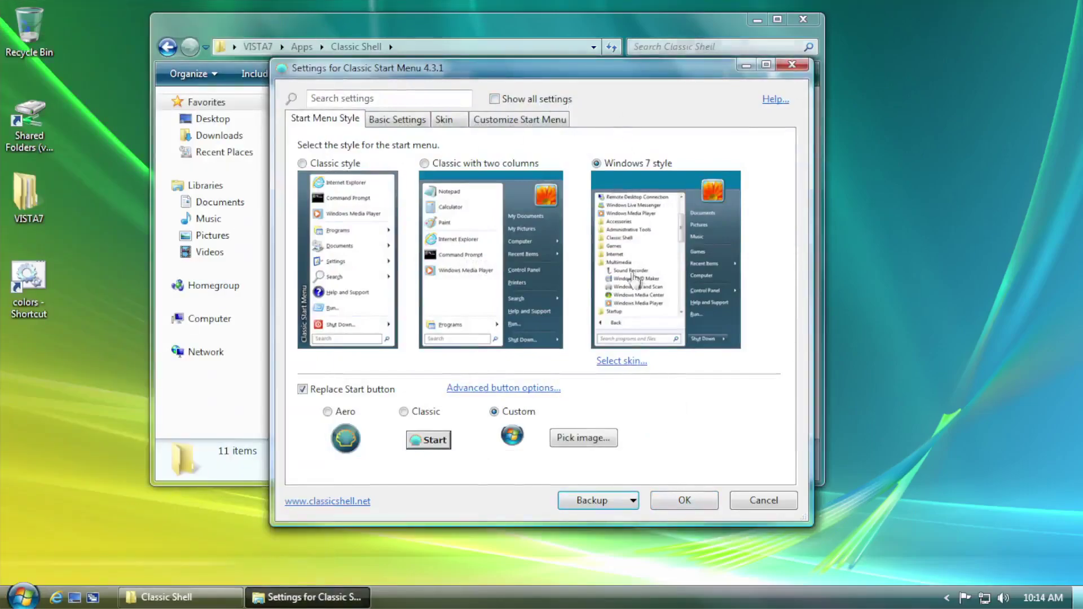
pyautogui.click(697, 499)
# - Open the Admin user folder by way of My Documents and rename the My Documents folder as Documents
pyautogui.click(24, 596)
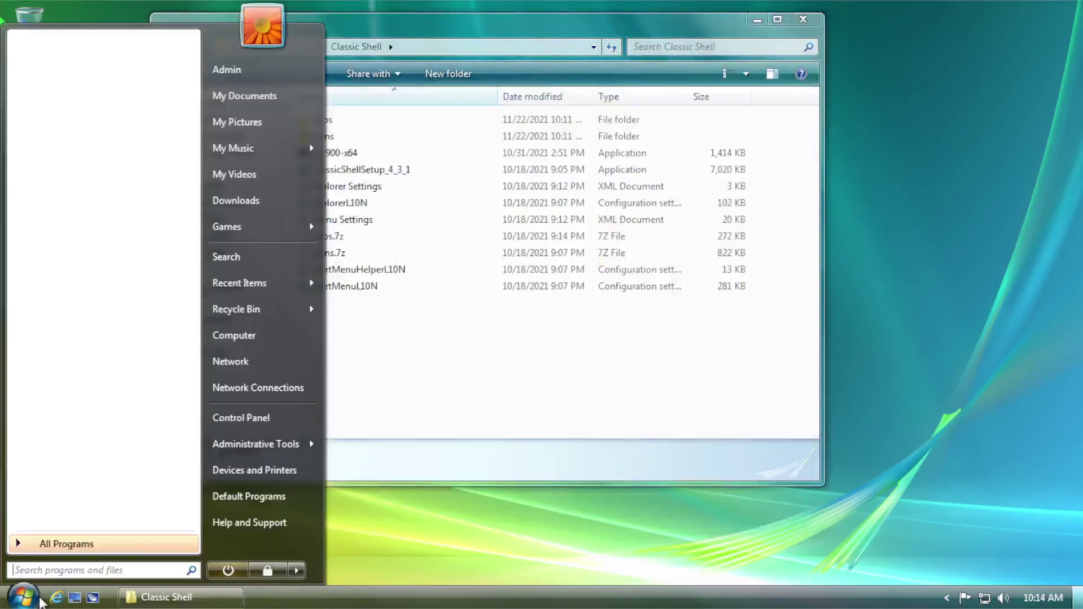
pyautogui.rightClick(272, 95)
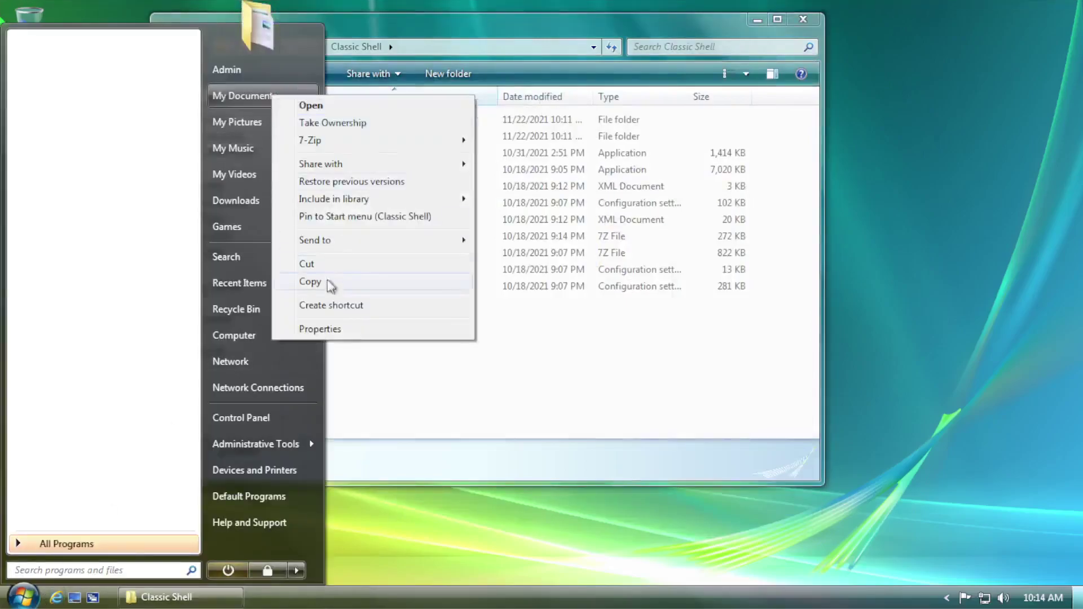
pyautogui.click(310, 105)
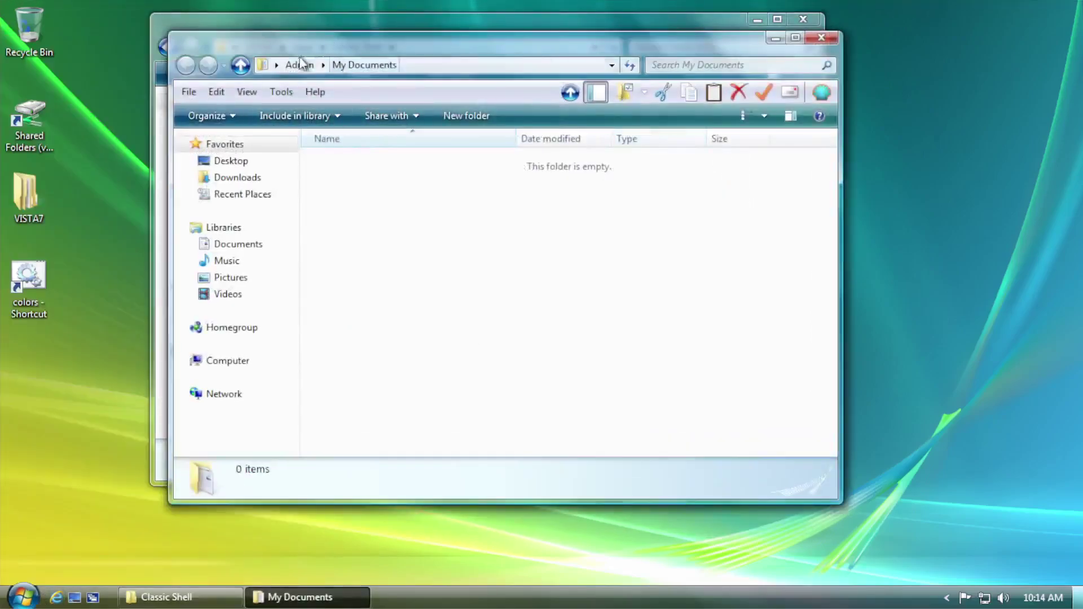
pyautogui.click(294, 65)
pyautogui.click(673, 186)
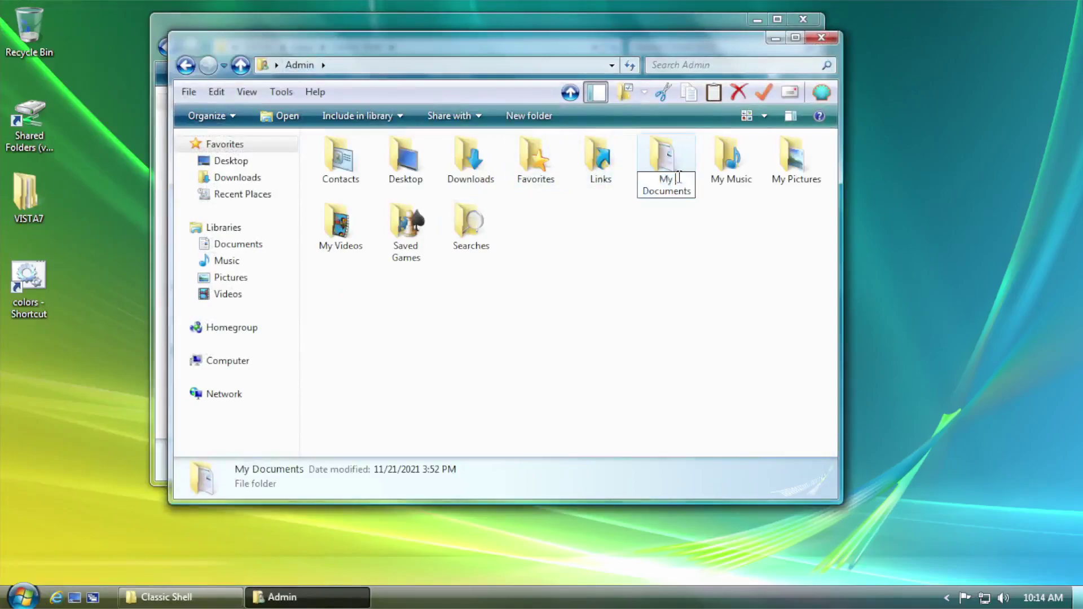
pyautogui.click(769, 273)
# - Rename the My Music, My Pictures and My Videos folders as Music, Pictures and Videos
pyautogui.click(748, 180)
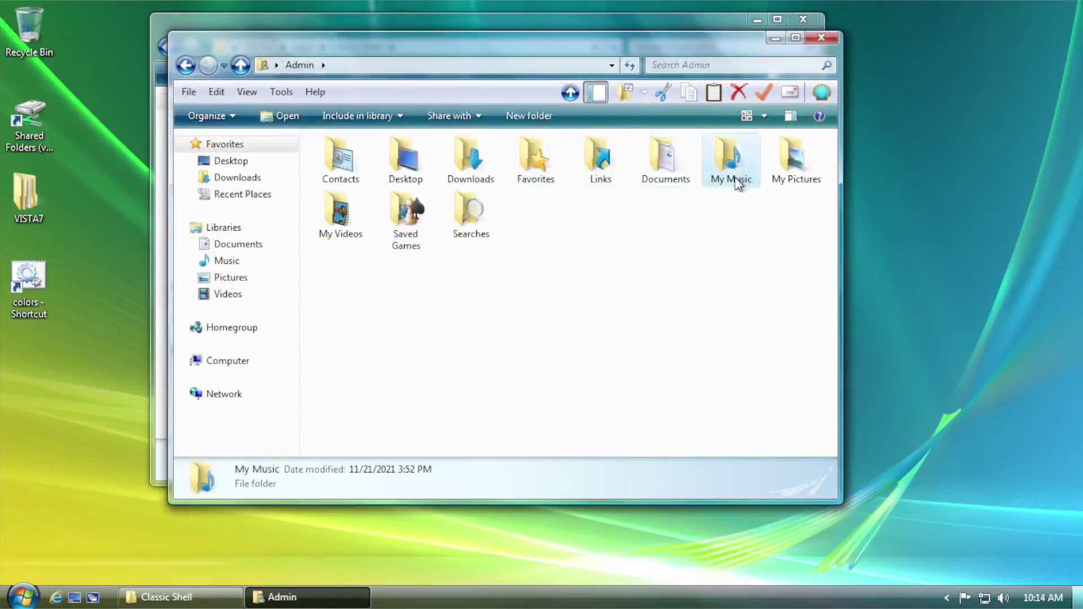
pyautogui.click(794, 180)
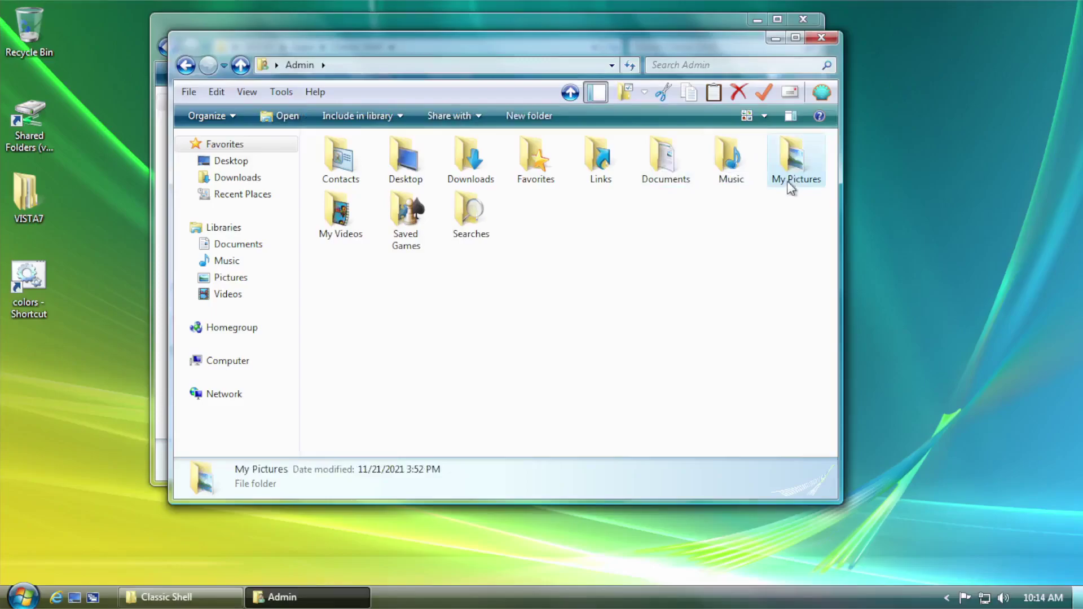
pyautogui.write('Pictures')
pyautogui.click(340, 235)
pyautogui.write('Videos')
pyautogui.press('Return')
pyautogui.click(580, 305)
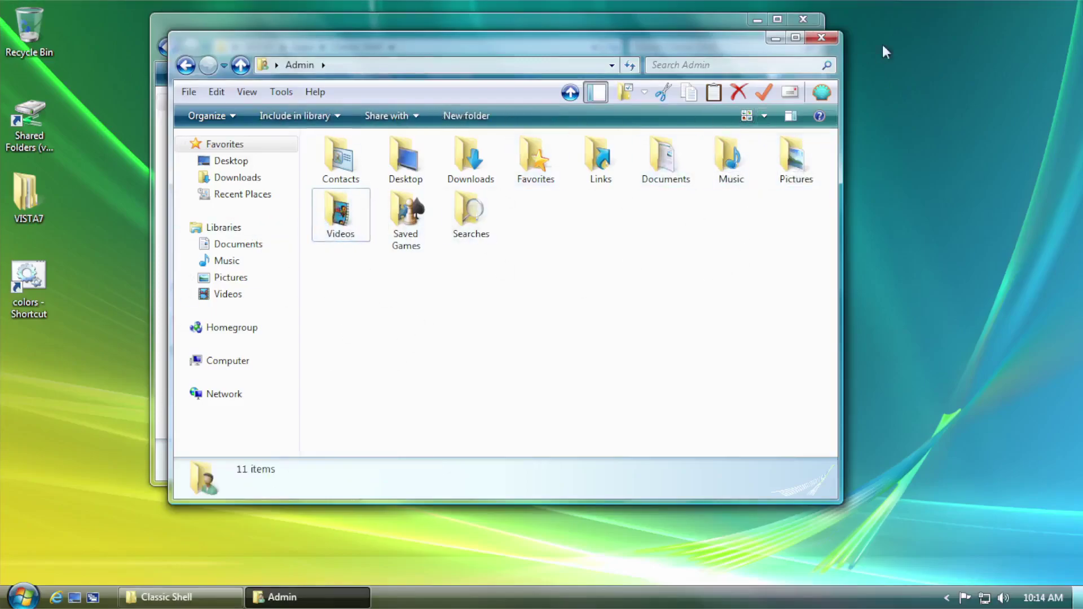
# - Load the Explorer Settings XML file from the pack's Classic Shell folder into the Classic Explorer settings and accept them
pyautogui.moveTo(725, 50); pyautogui.dragTo(673, 87)
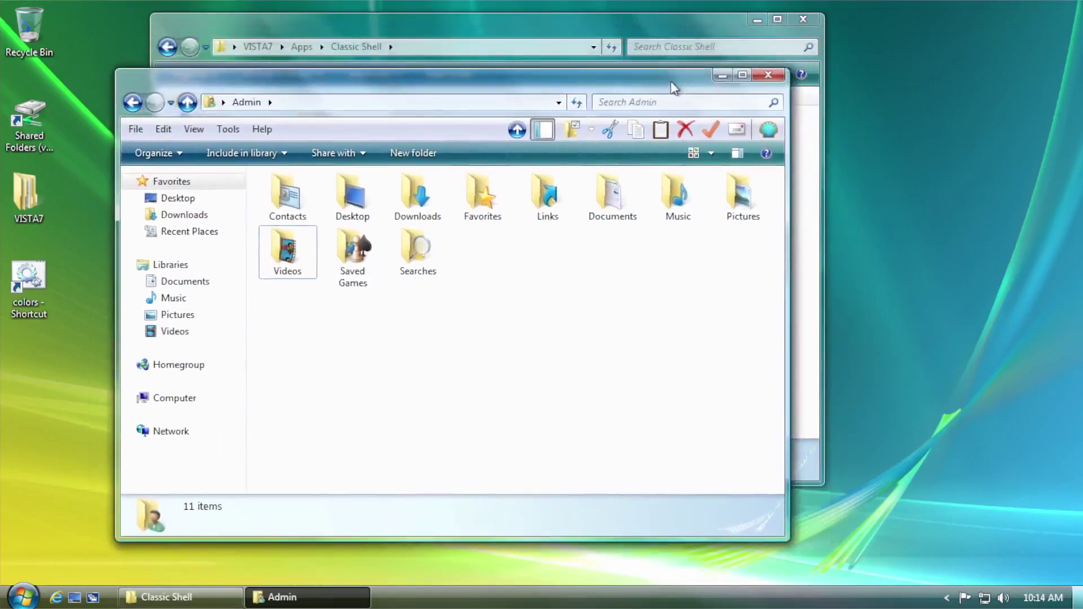
pyautogui.click(769, 130)
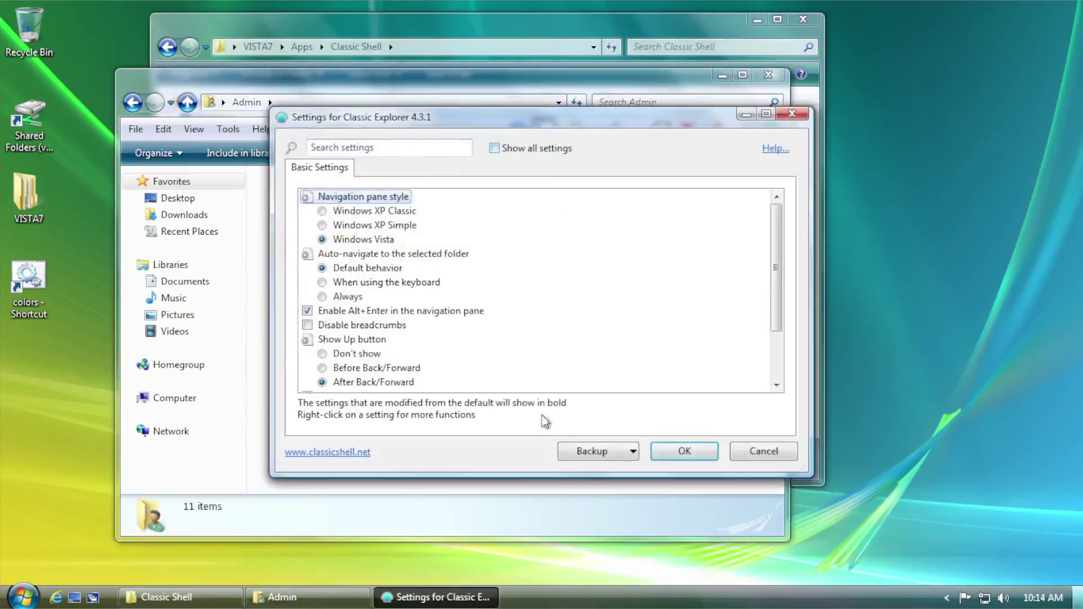
pyautogui.click(607, 455)
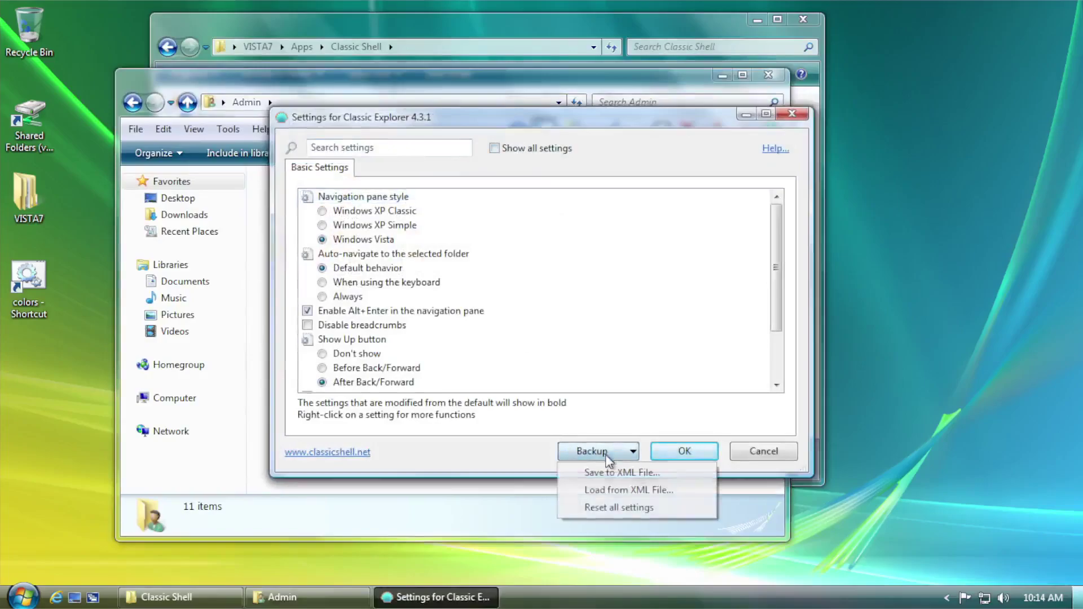
pyautogui.click(621, 490)
pyautogui.click(577, 163)
pyautogui.rightClick(576, 162)
pyautogui.click(608, 233)
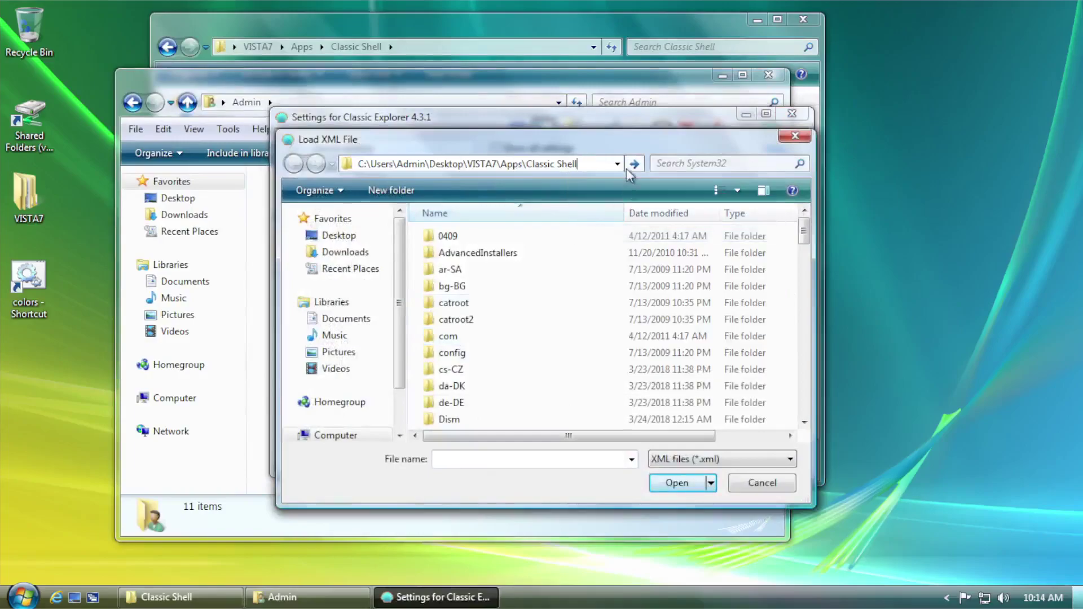
pyautogui.click(633, 164)
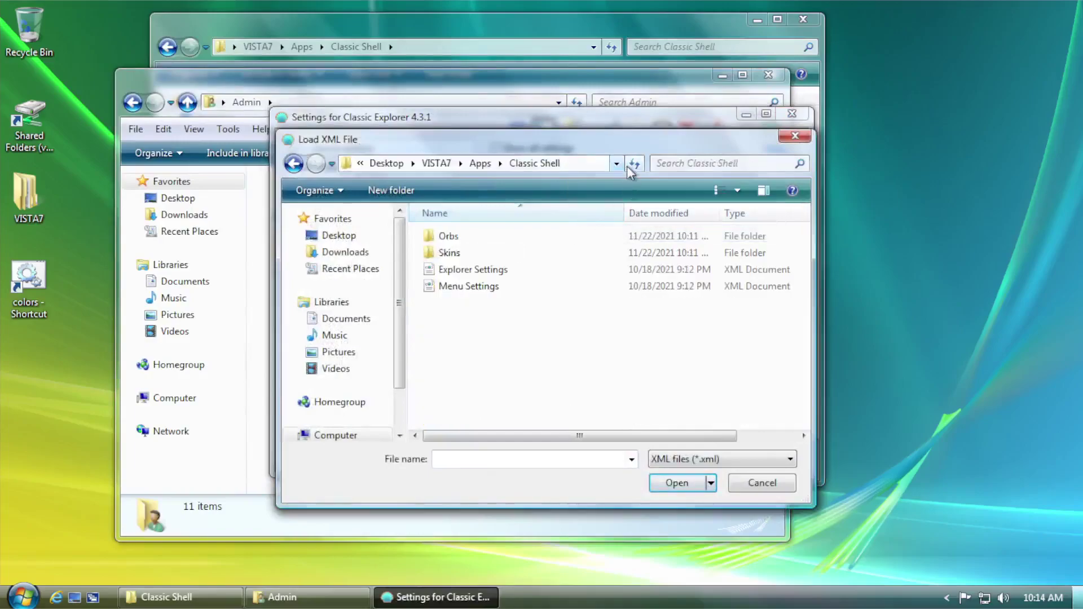
pyautogui.doubleClick(472, 271)
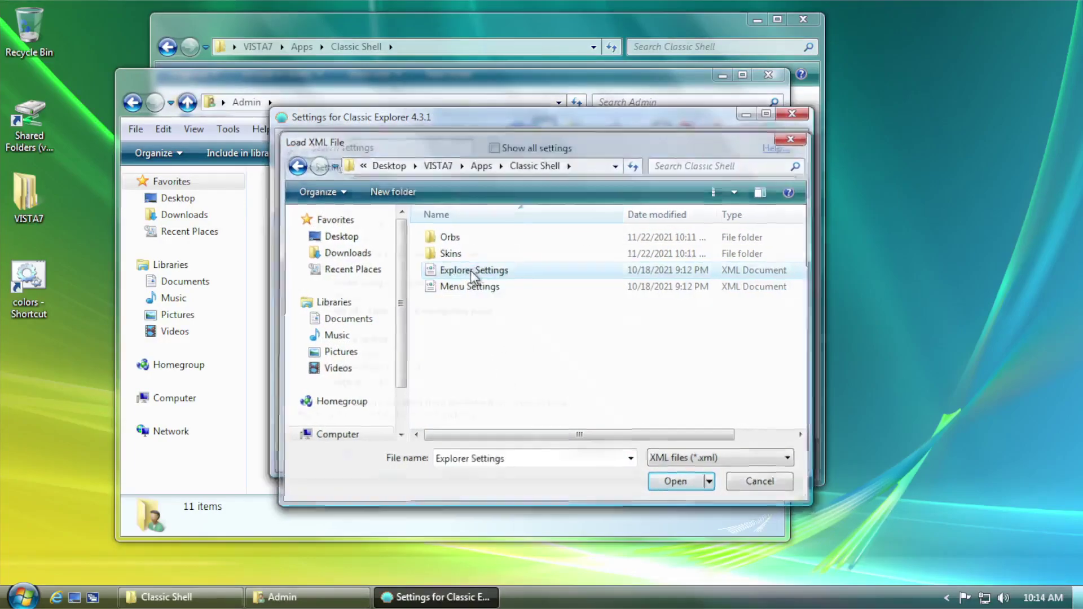
pyautogui.click(703, 452)
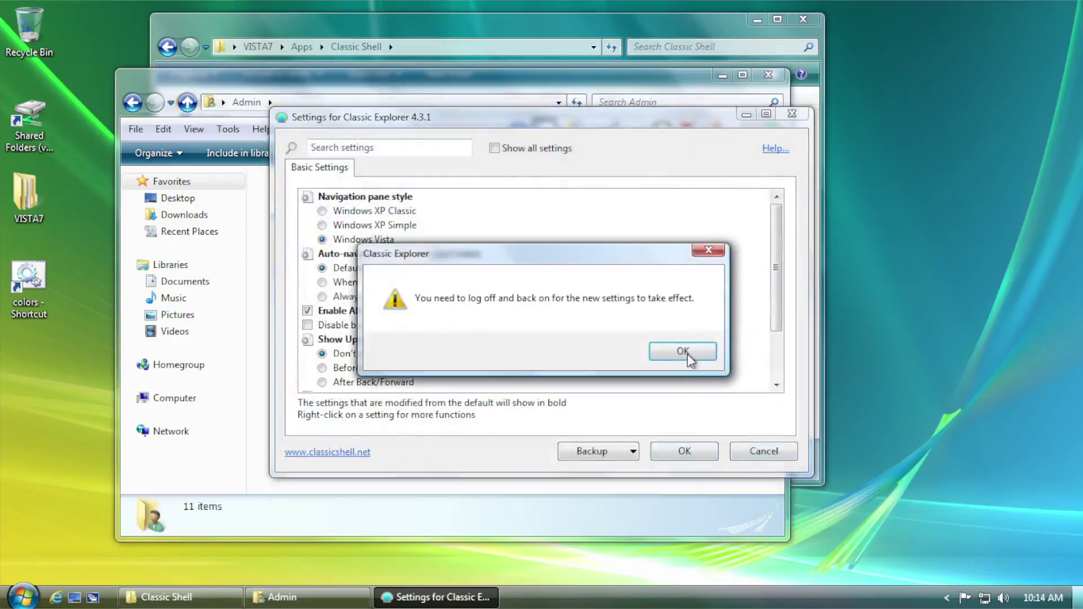
pyautogui.click(683, 351)
# - Close the Admin and Classic Shell folder windows and open the VISTA7 folder from the desktop
pyautogui.click(768, 74)
pyautogui.click(803, 18)
pyautogui.click(422, 287)
pyautogui.doubleClick(38, 187)
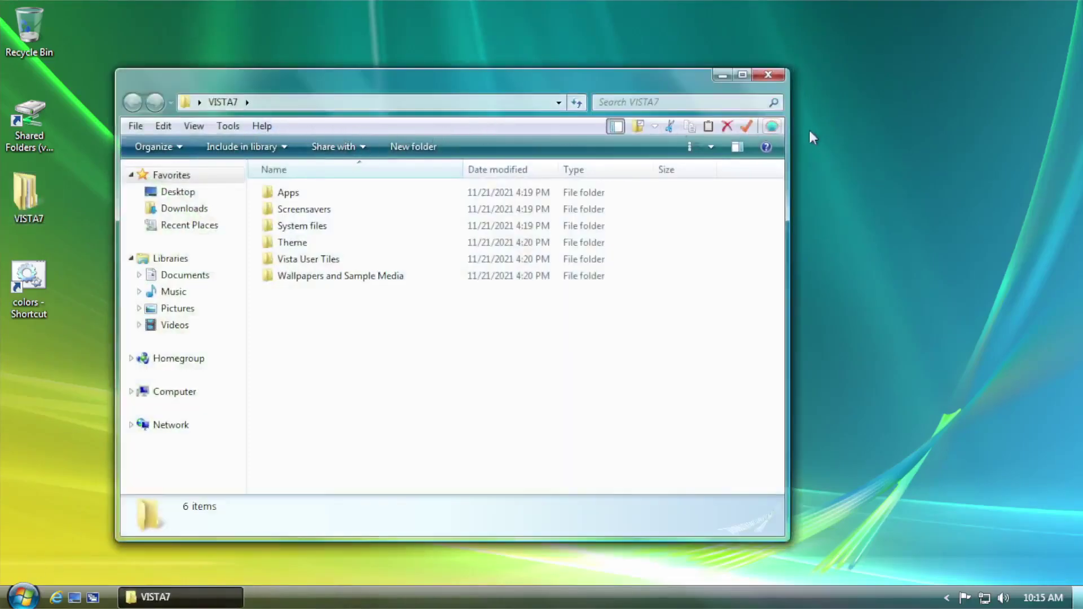
# - Hide the Classic Explorer Bar in the VISTA7 folder window
pyautogui.rightClick(467, 130)
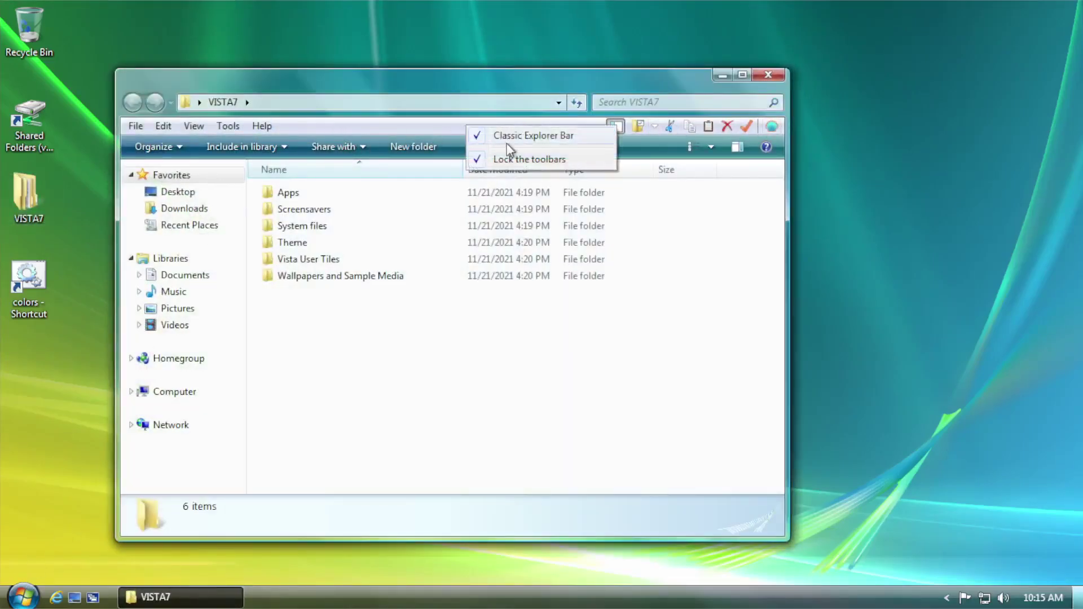
pyautogui.click(483, 407)
pyautogui.moveTo(505, 73); pyautogui.dragTo(581, 49)
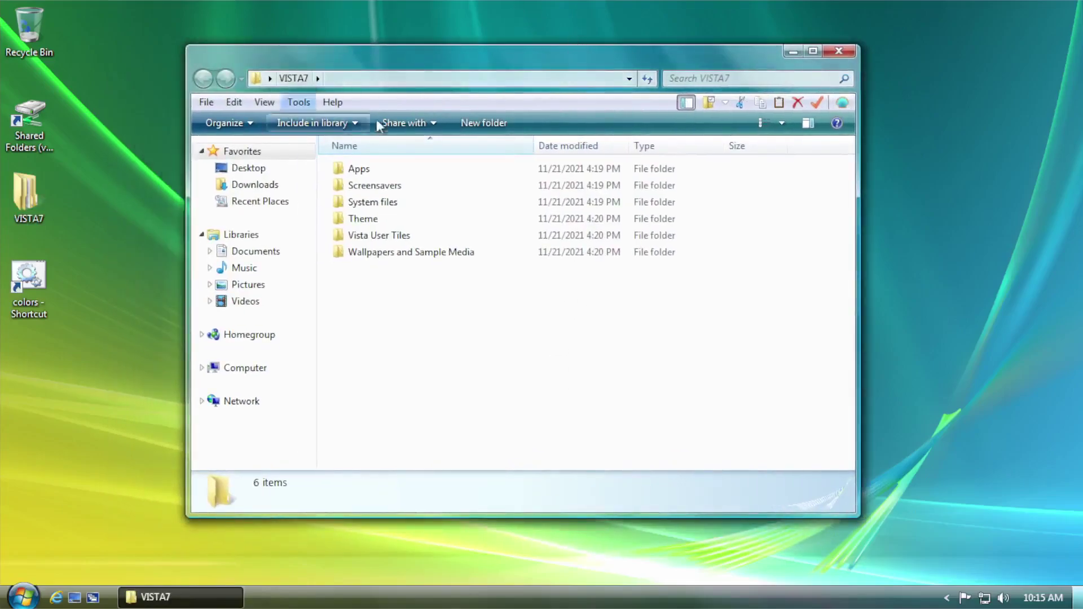
pyautogui.rightClick(479, 108)
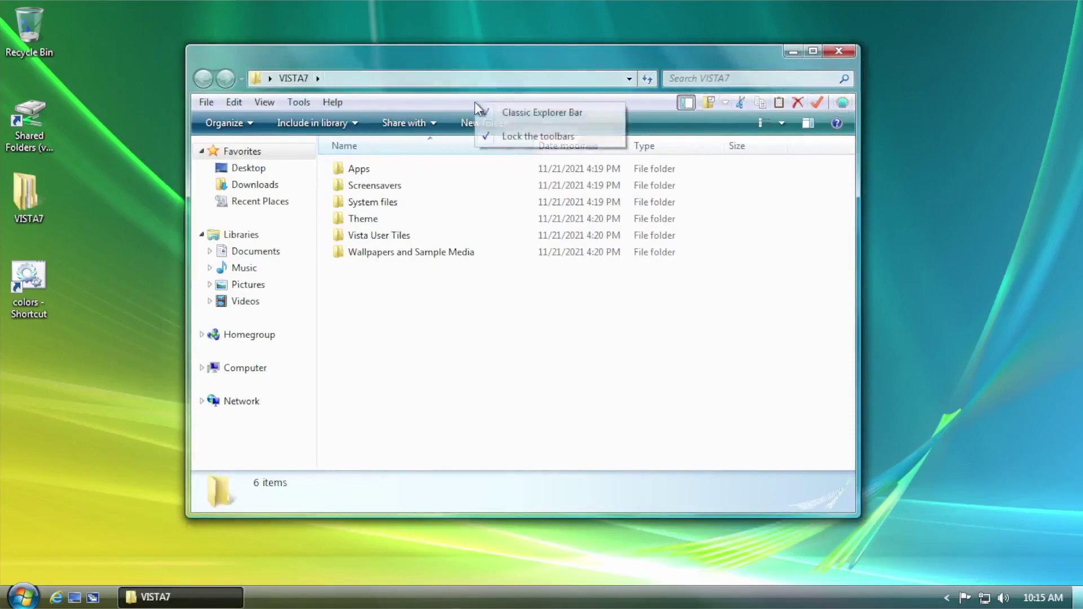
pyautogui.click(506, 113)
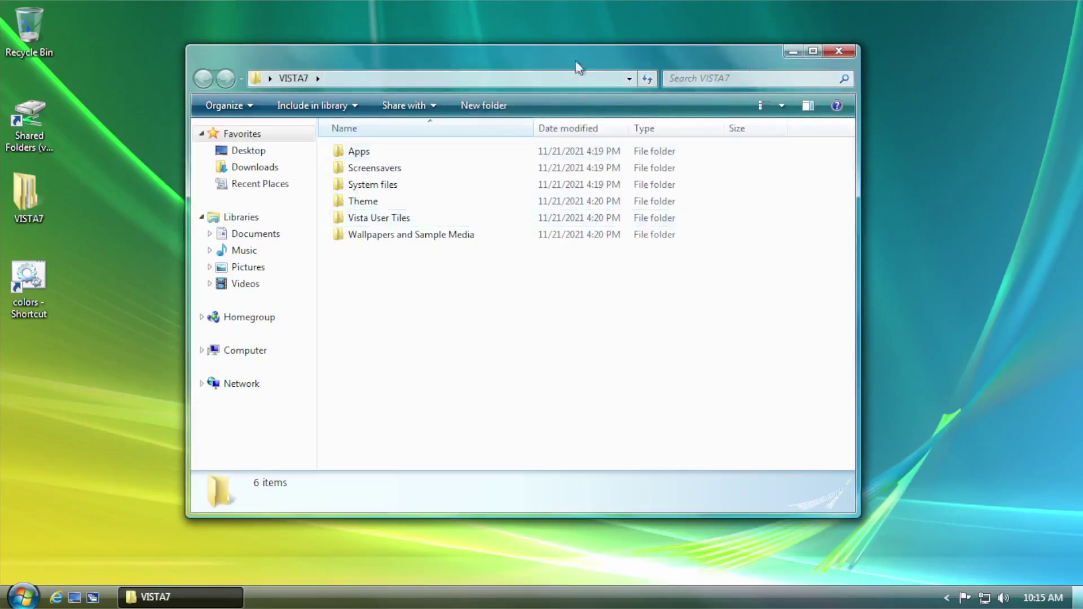
pyautogui.moveTo(575, 61); pyautogui.dragTo(584, 79)
pyautogui.moveTo(584, 79); pyautogui.dragTo(620, 50)
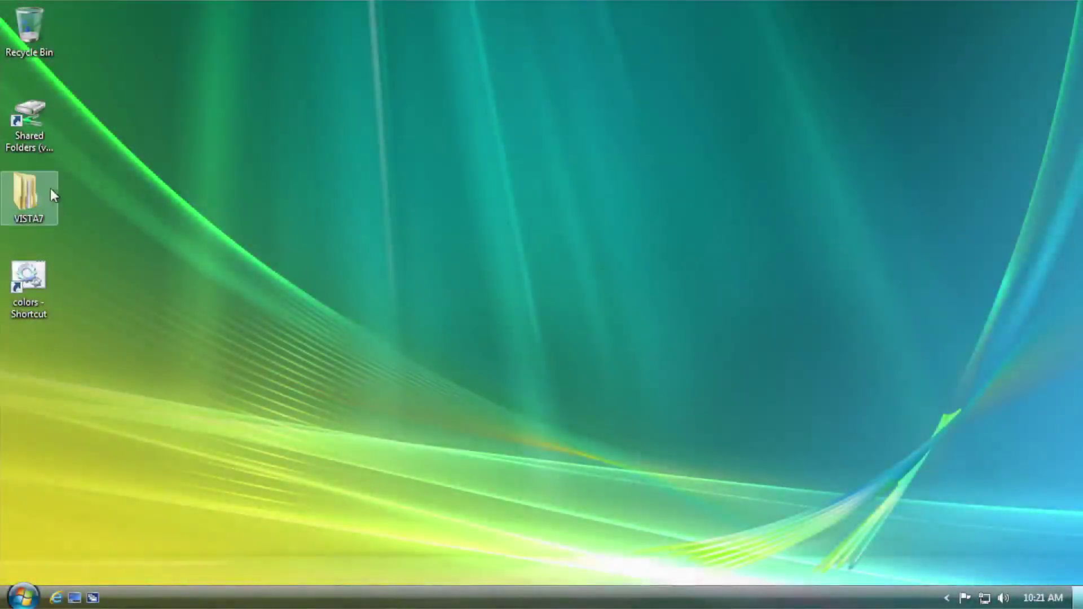
# - Reopen the VISTA7 folder, look into its Apps and CustomizerGod folders, and return to its top level
pyautogui.doubleClick(50, 192)
pyautogui.moveTo(537, 64); pyautogui.dragTo(445, 50)
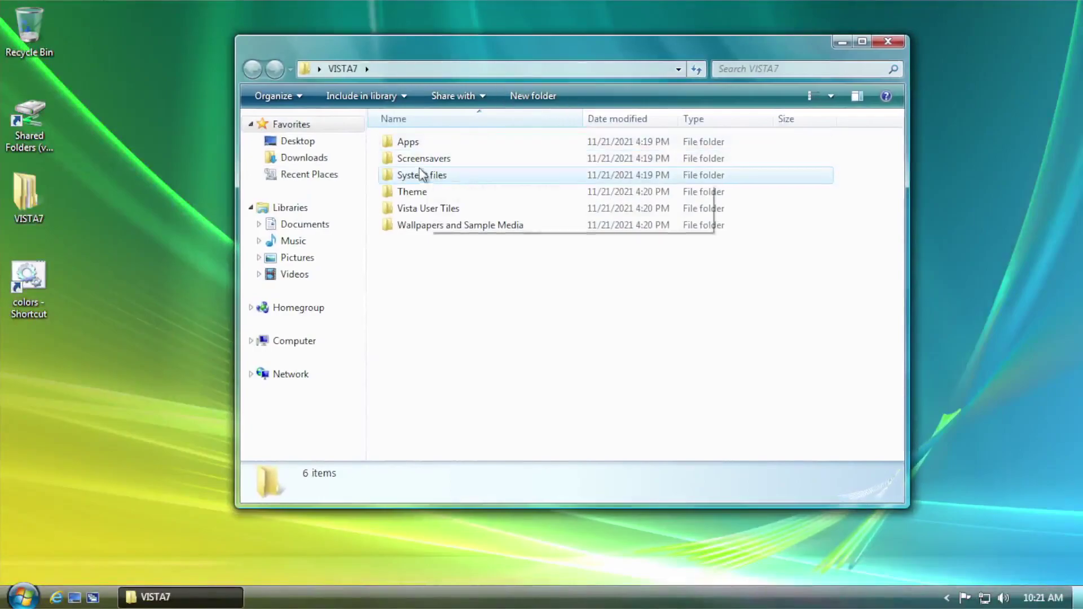
pyautogui.doubleClick(421, 143)
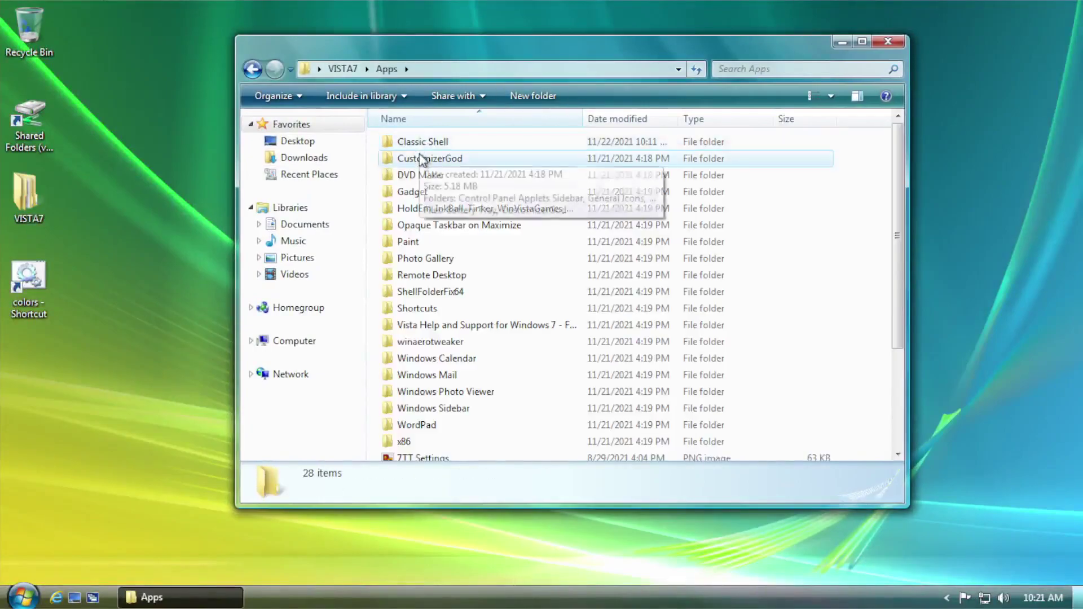
pyautogui.doubleClick(420, 156)
pyautogui.click(257, 72)
pyautogui.click(257, 72)
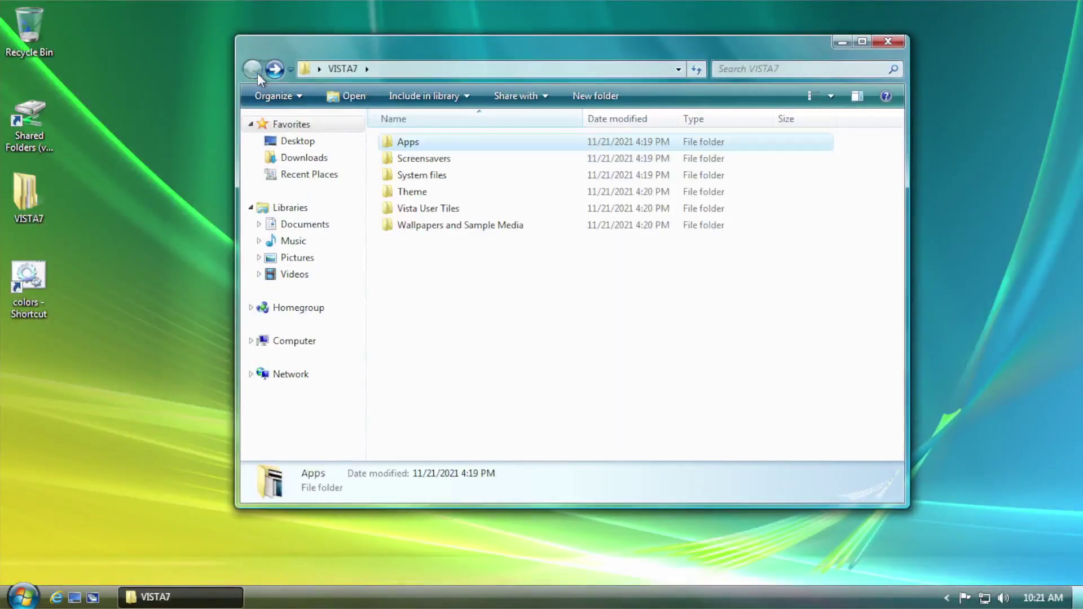
# - Open the pack's System files folder, examine the files it holds, and minimize the window
pyautogui.doubleClick(438, 179)
pyautogui.moveTo(449, 446)
pyautogui.mouseDown()
pyautogui.moveTo(414, 142)
pyautogui.moveTo(431, 390)
pyautogui.moveTo(417, 177)
pyautogui.moveTo(417, 356)
pyautogui.moveTo(449, 450)
pyautogui.mouseUp()
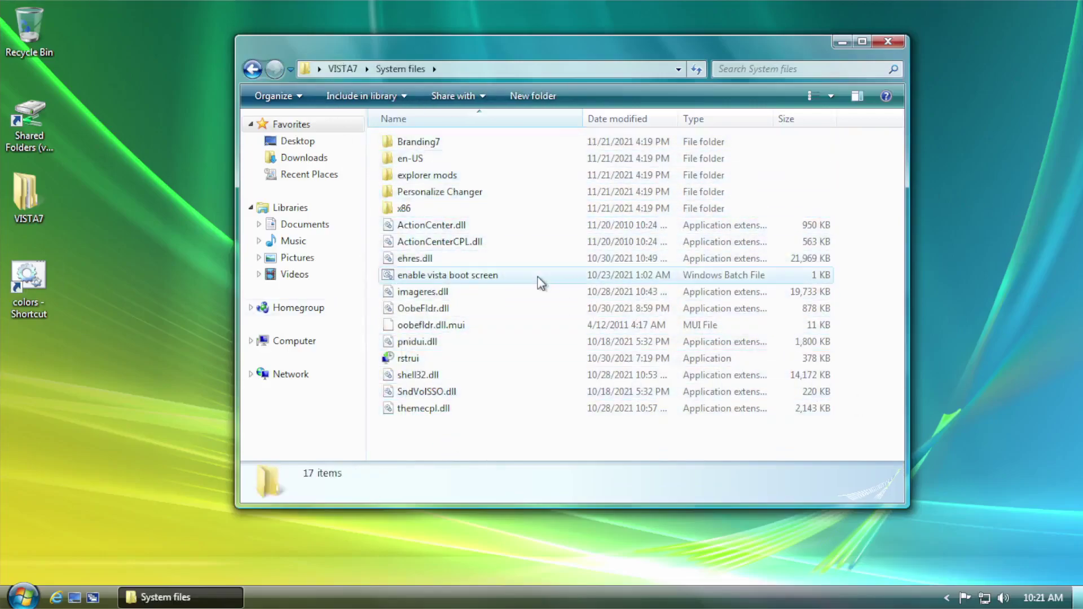
pyautogui.click(851, 46)
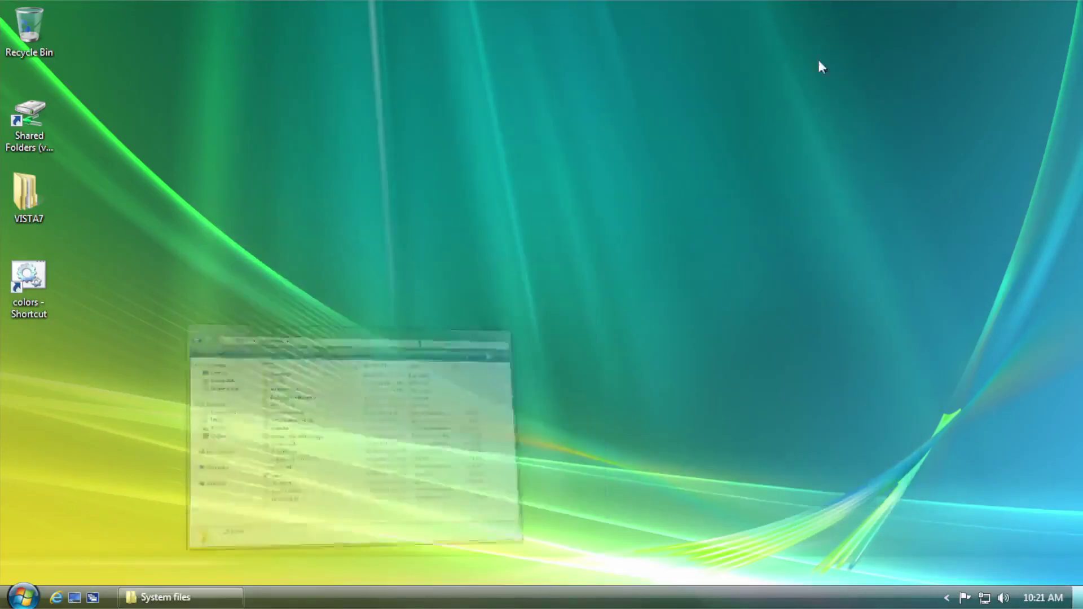
# - Switch to Internet Explorer and examine the editions, details and download options on archive.org's Windows 7 x64 With All Updates 2018 page
pyautogui.click(56, 598)
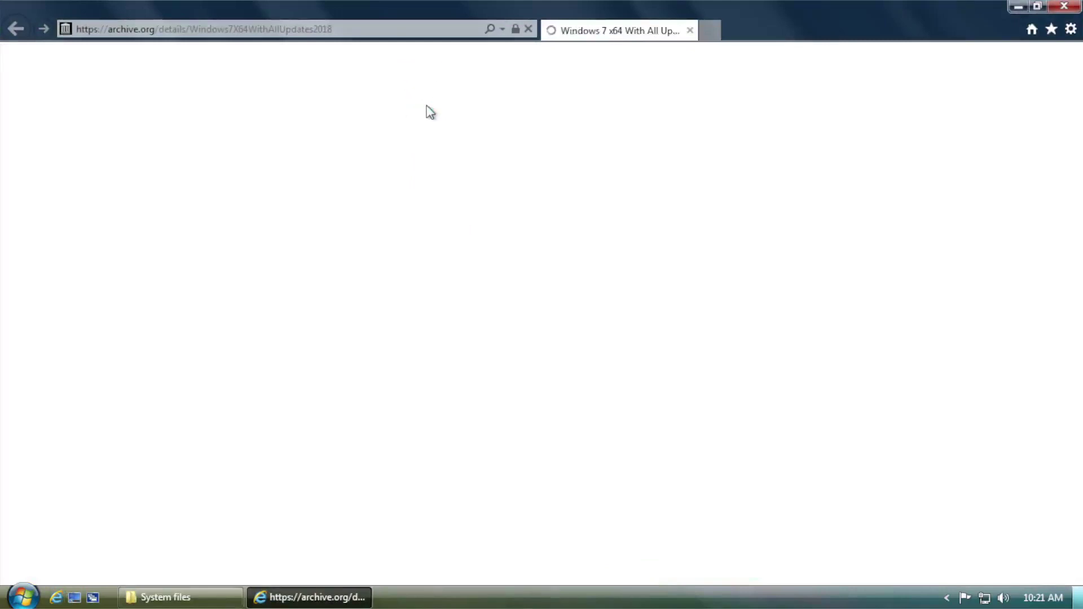
pyautogui.scroll(-3, 288, 248)
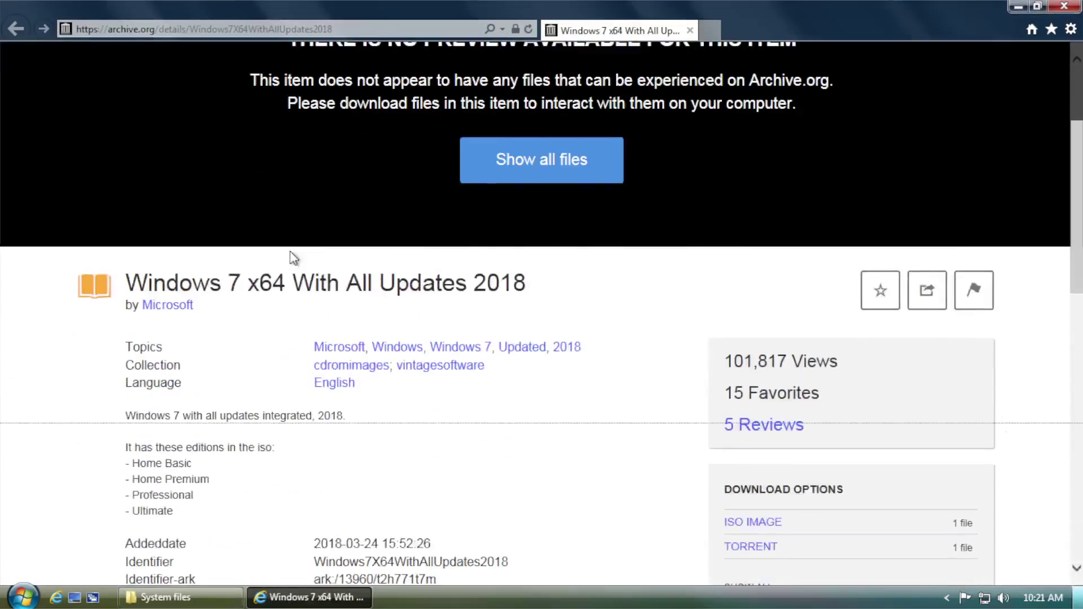
pyautogui.scroll(-3, 293, 258)
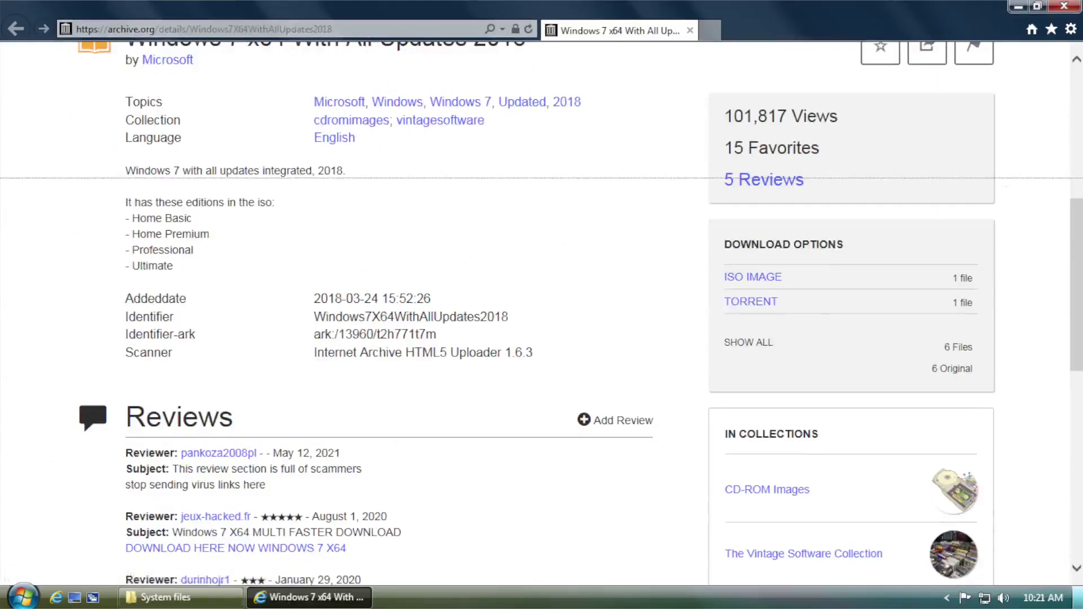
pyautogui.scroll(-2, 553, 371)
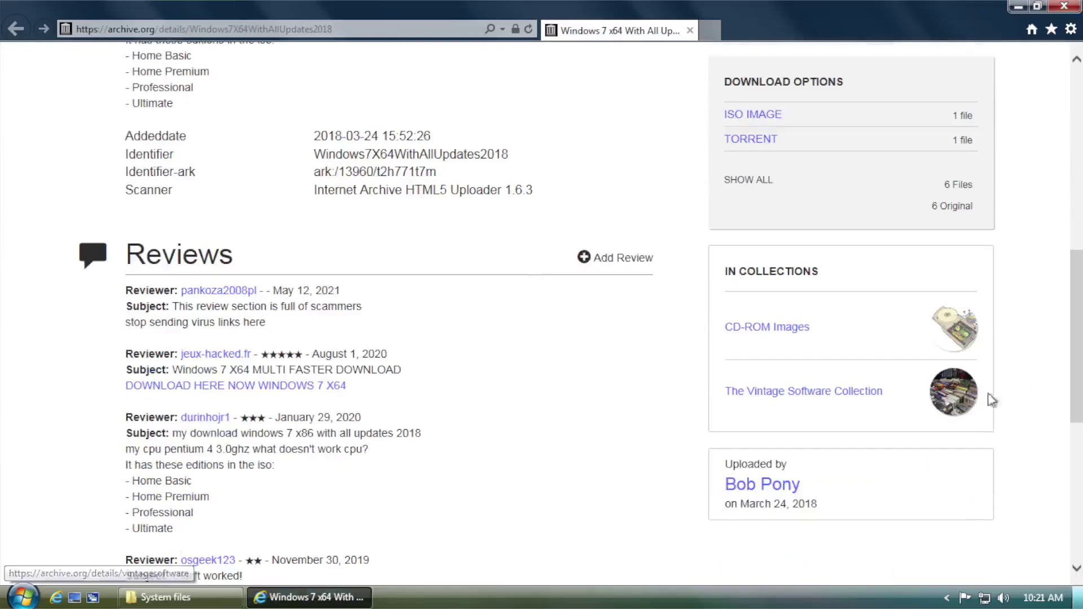
pyautogui.scroll(4, 587, 283)
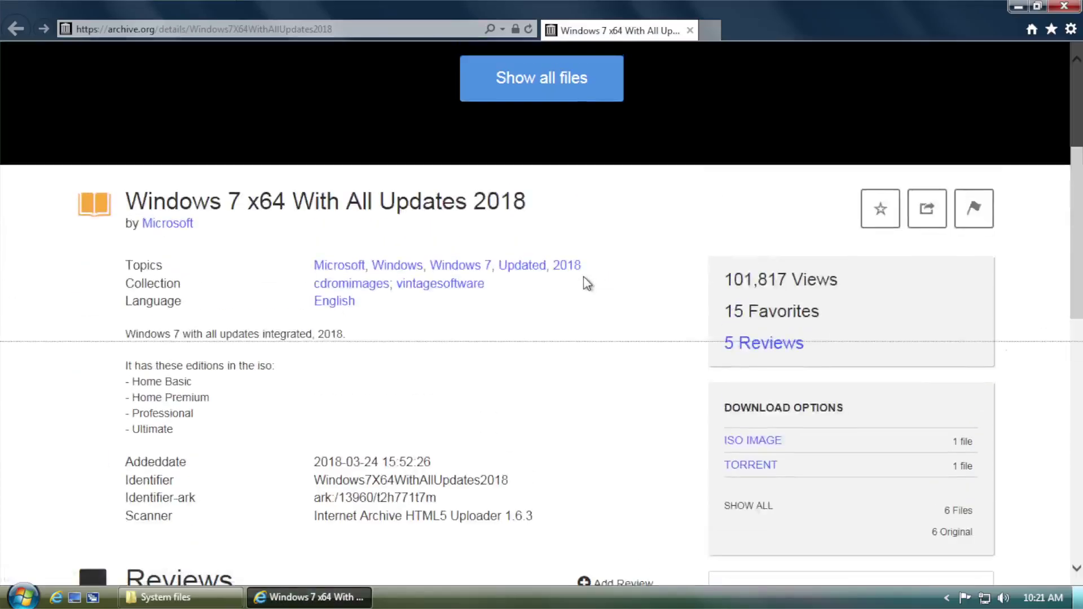
pyautogui.scroll(-4, 584, 277)
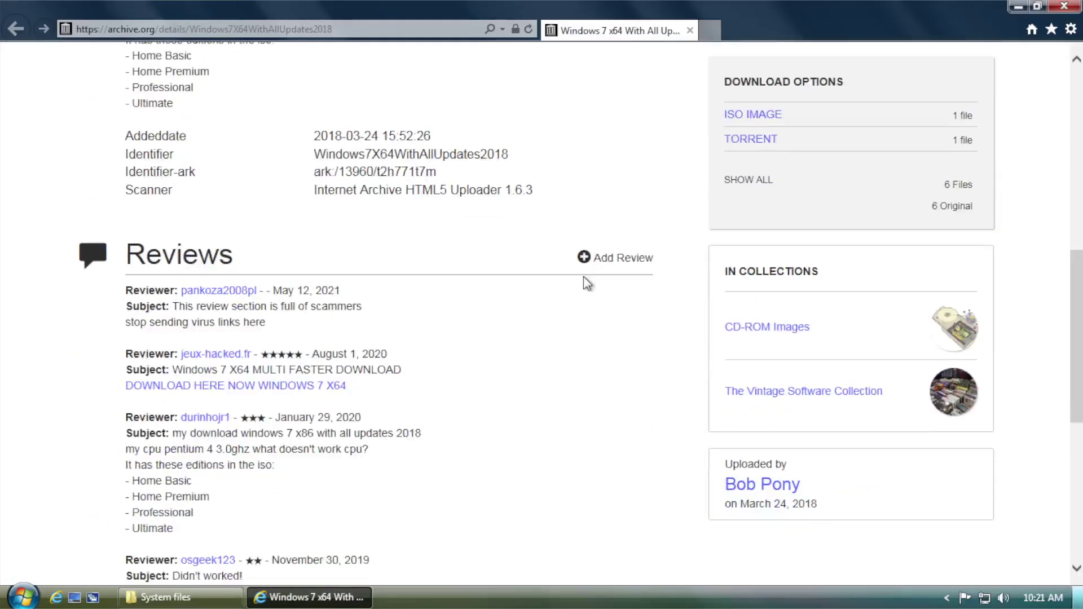
pyautogui.scroll(7, 583, 276)
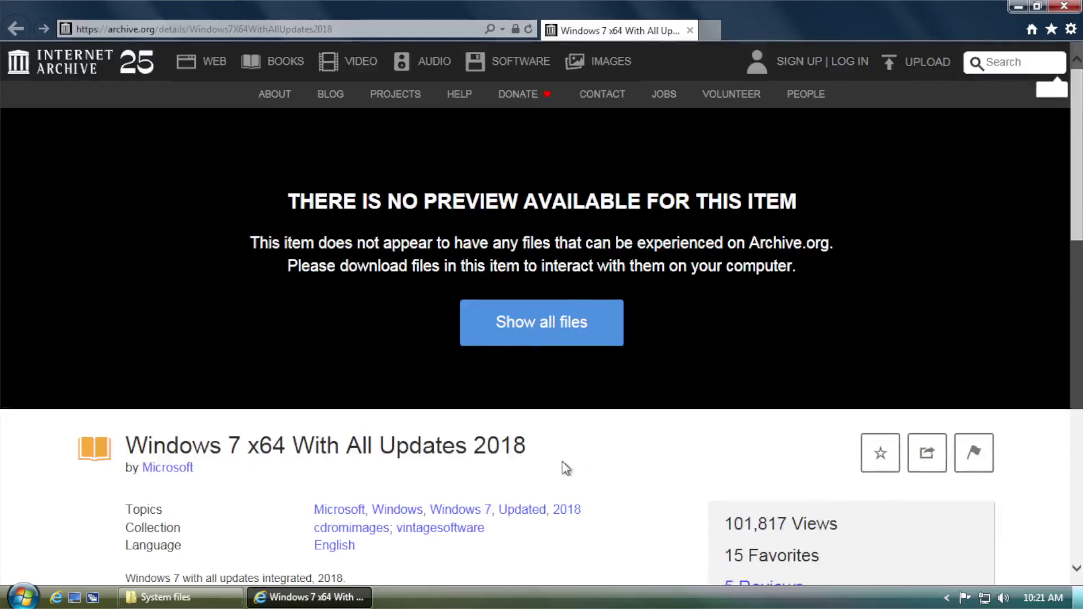
pyautogui.scroll(-4, 567, 468)
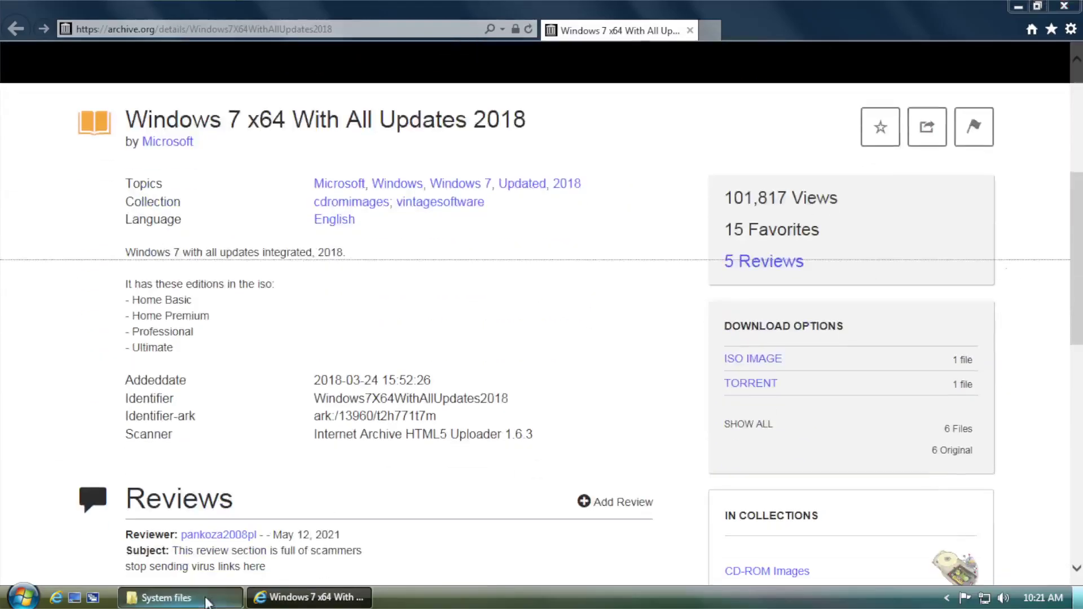
# - Bring back the System files folder, glance at the archive.org page once more, and close Internet Explorer
pyautogui.click(207, 602)
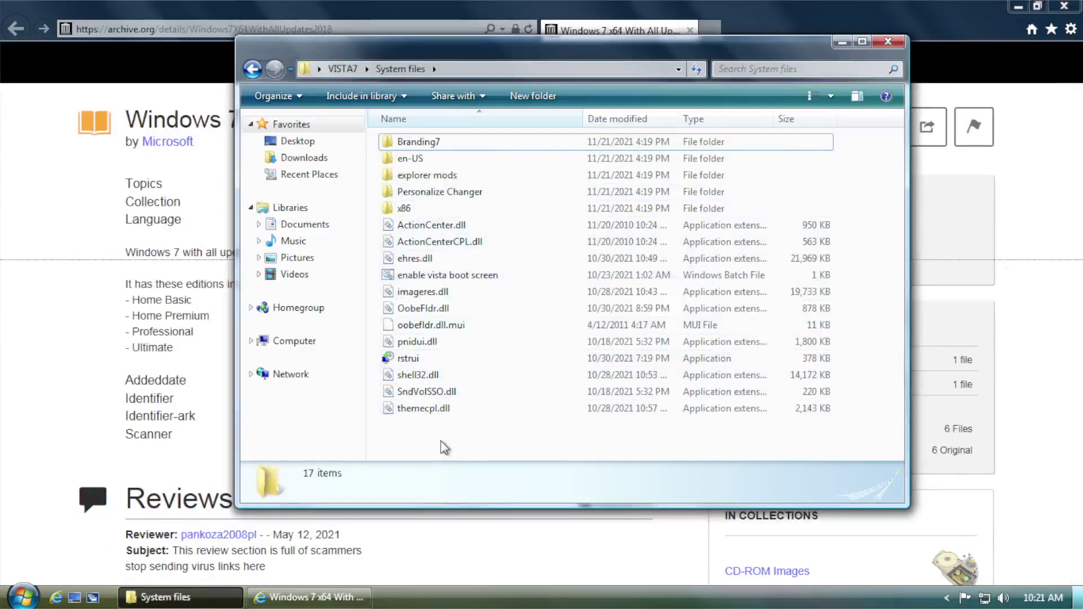
pyautogui.moveTo(623, 53); pyautogui.dragTo(497, 72)
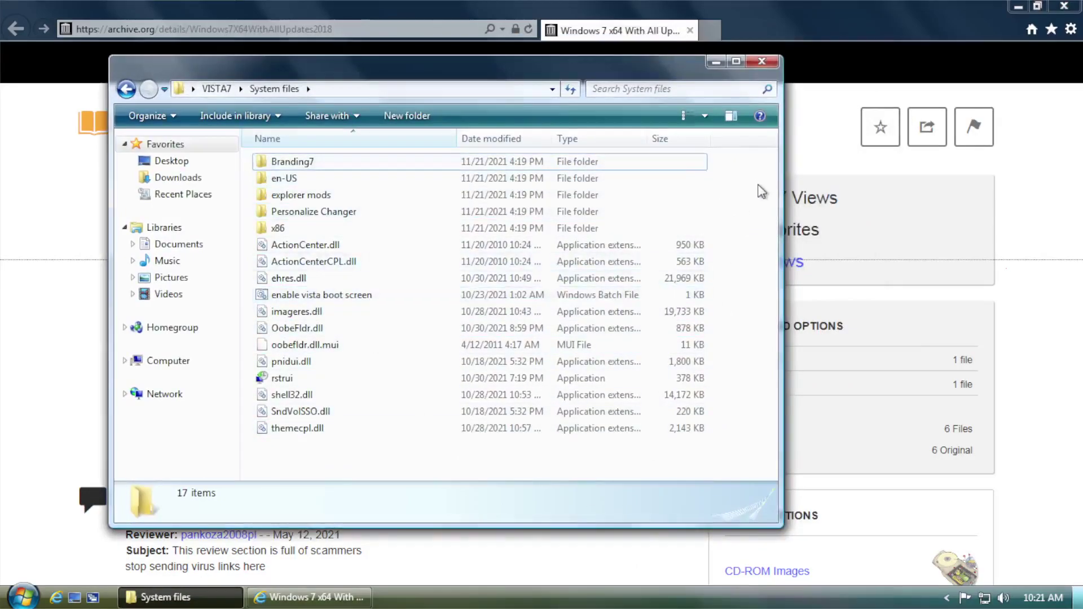
pyautogui.click(836, 24)
pyautogui.scroll(5, 505, 299)
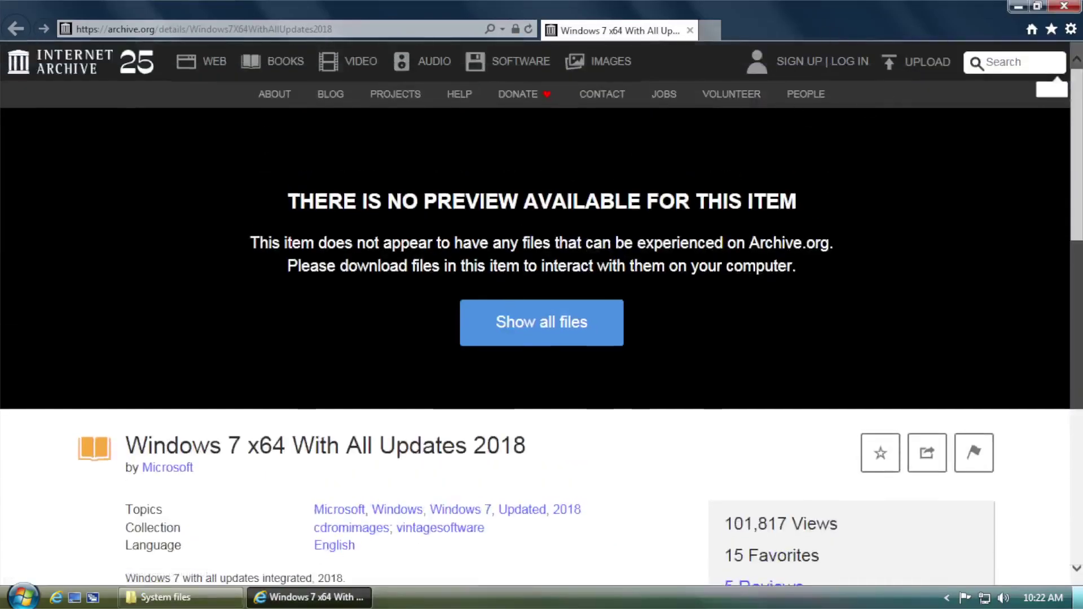
pyautogui.click(1075, 7)
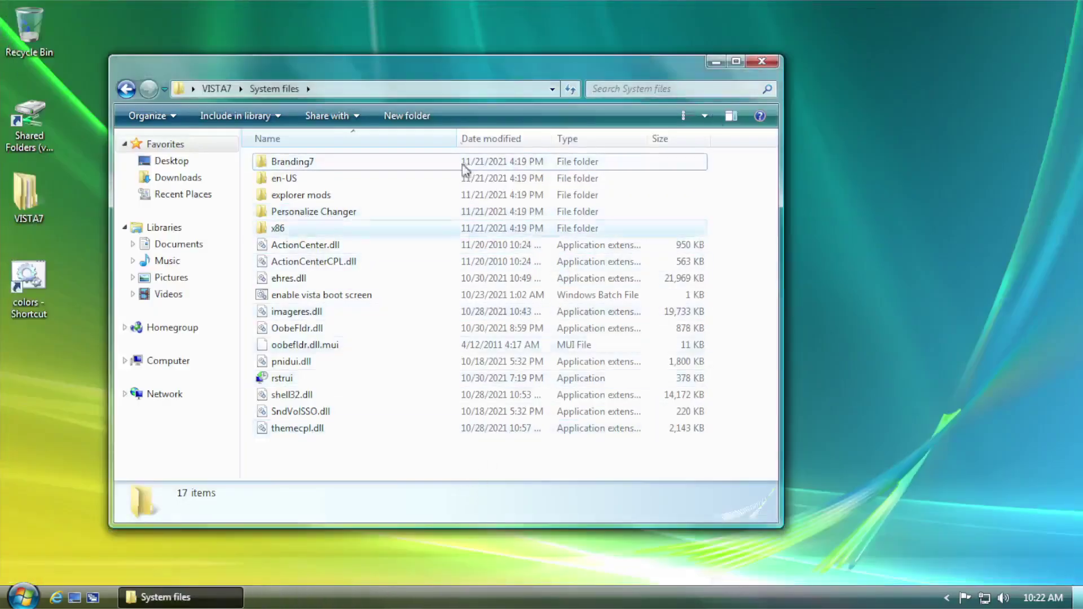
# - Go from System files to the CustomizerGod folder inside Apps and launch the CustomizerGod application
pyautogui.click(325, 294)
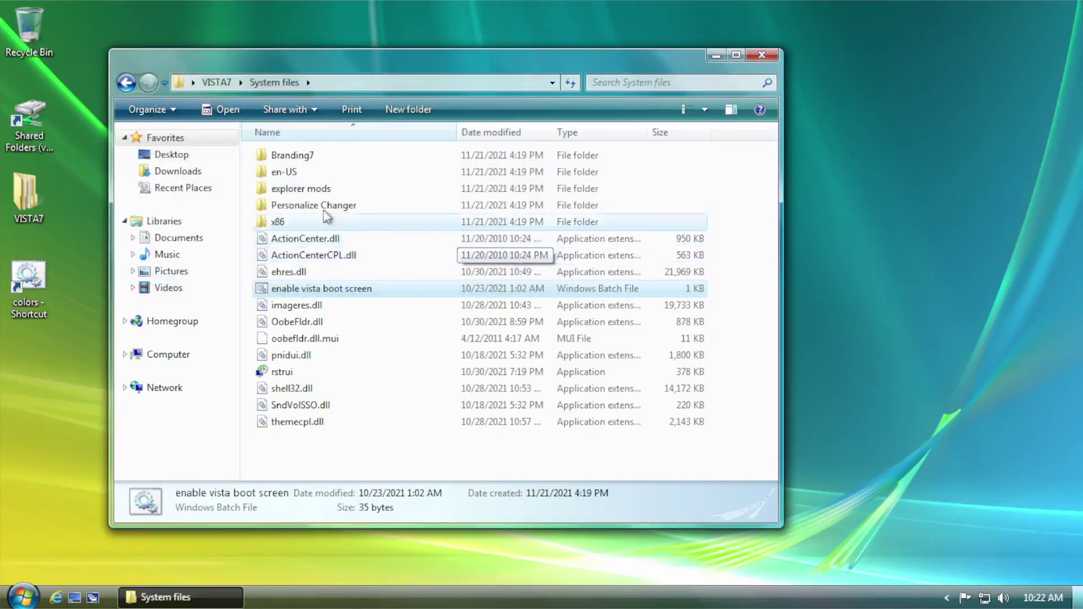
pyautogui.moveTo(336, 56); pyautogui.dragTo(410, 52)
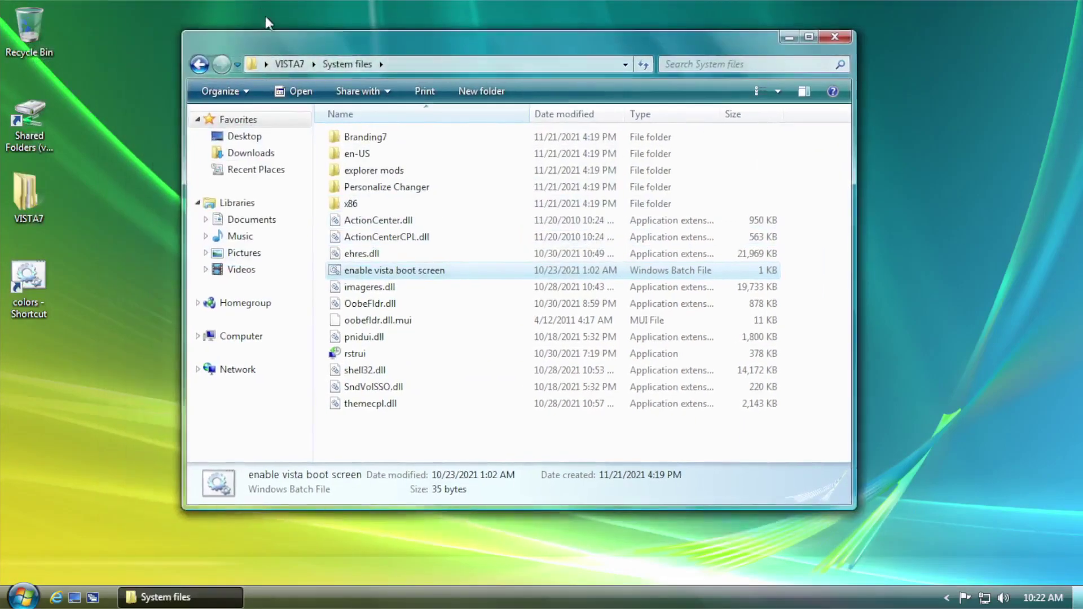
pyautogui.click(207, 66)
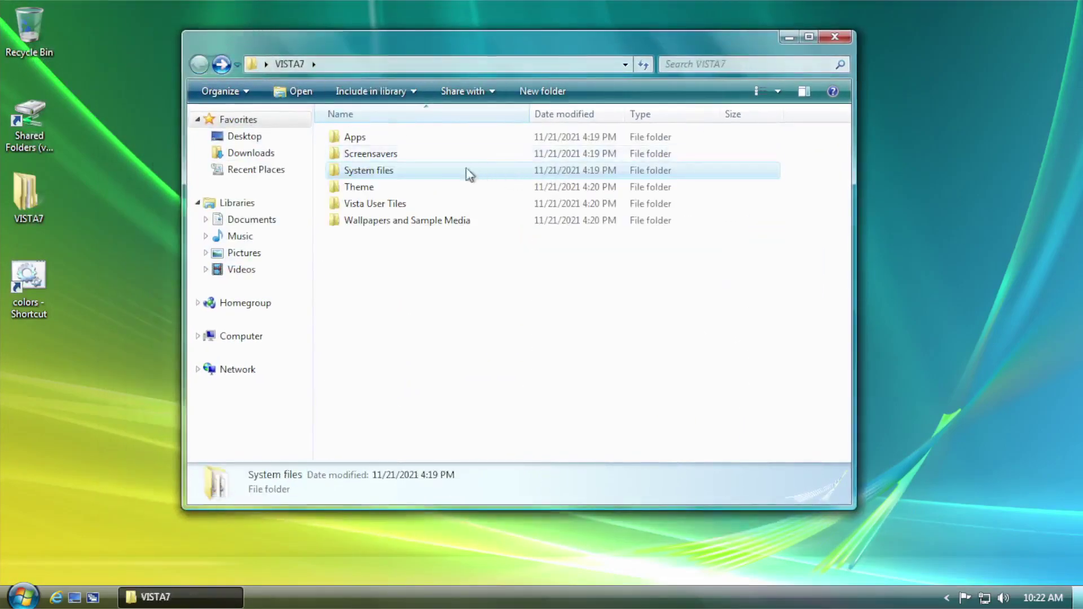
pyautogui.doubleClick(367, 139)
pyautogui.doubleClick(364, 152)
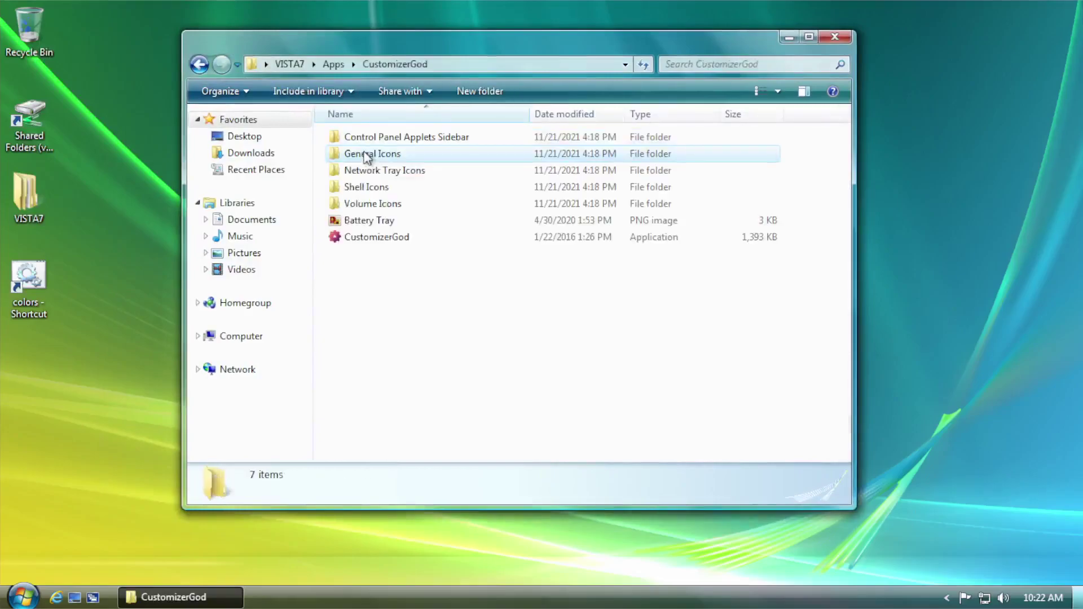
pyautogui.doubleClick(374, 238)
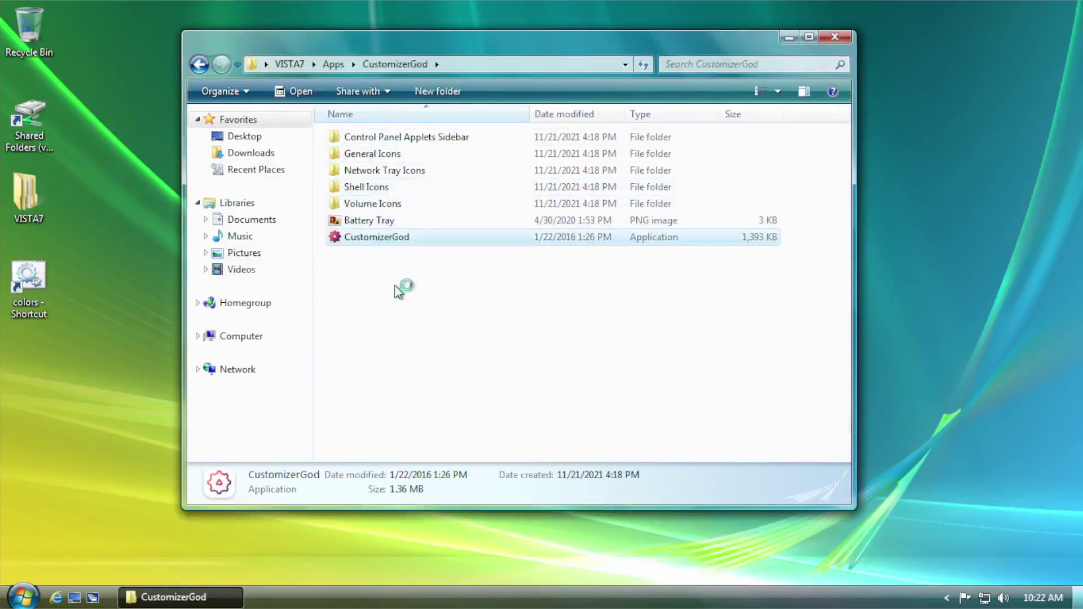
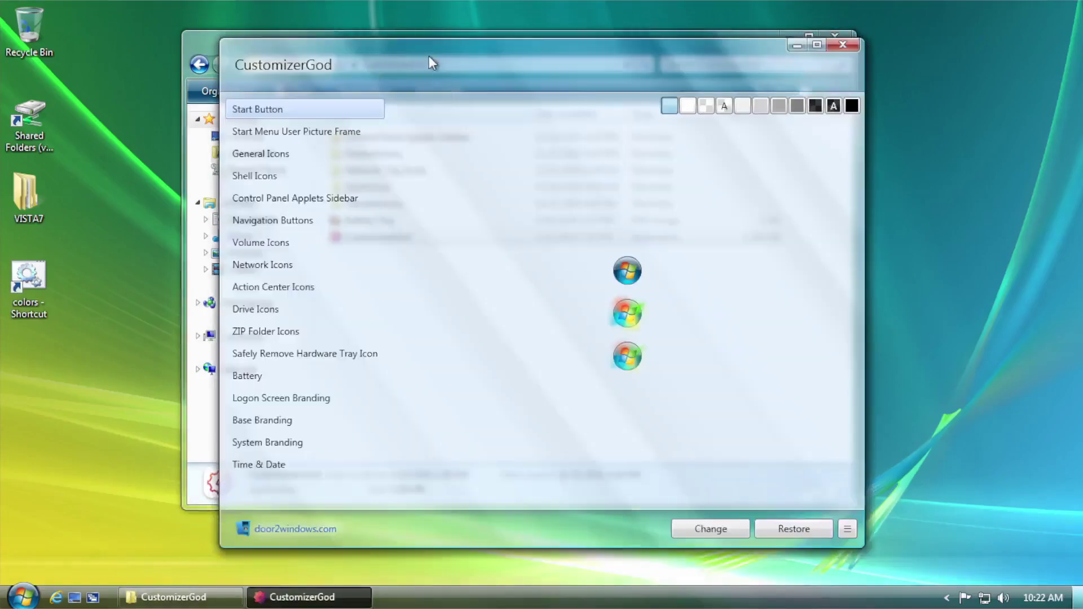
# - Move the CustomizerGod window aside, open the Control Panel Applets Sidebar folder, examine images #632 and #633, and close the folder
pyautogui.moveTo(415, 53); pyautogui.dragTo(469, 50)
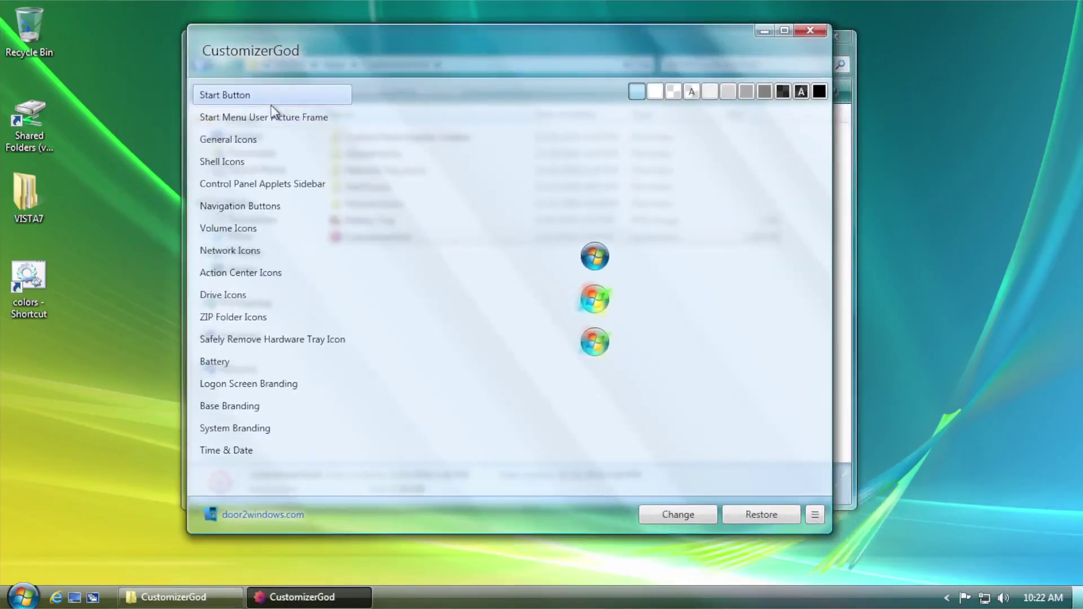
pyautogui.moveTo(344, 50); pyautogui.dragTo(489, 44)
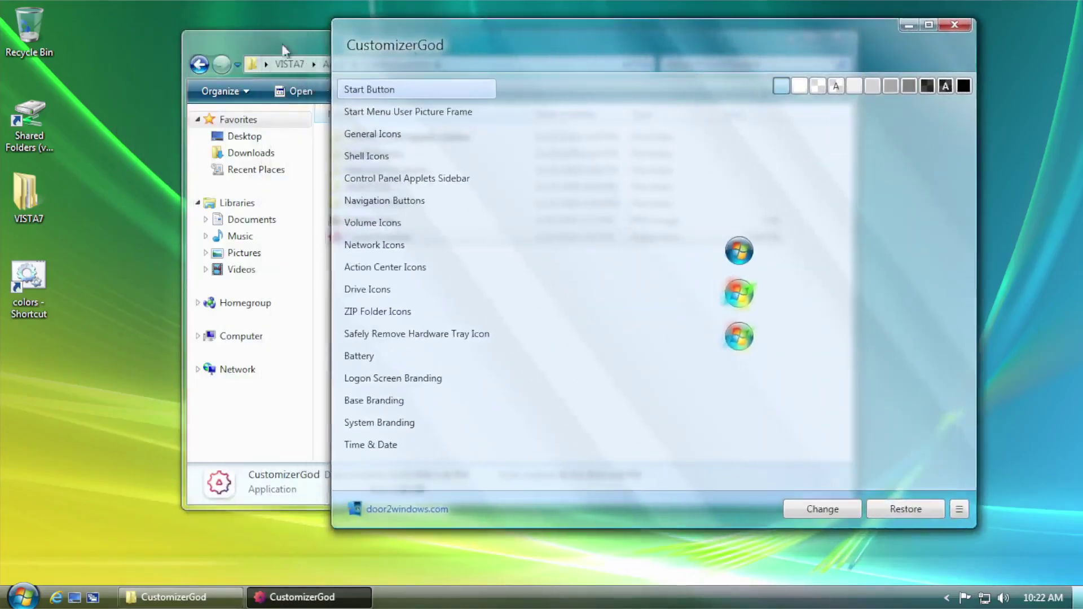
pyautogui.click(255, 68)
pyautogui.doubleClick(367, 137)
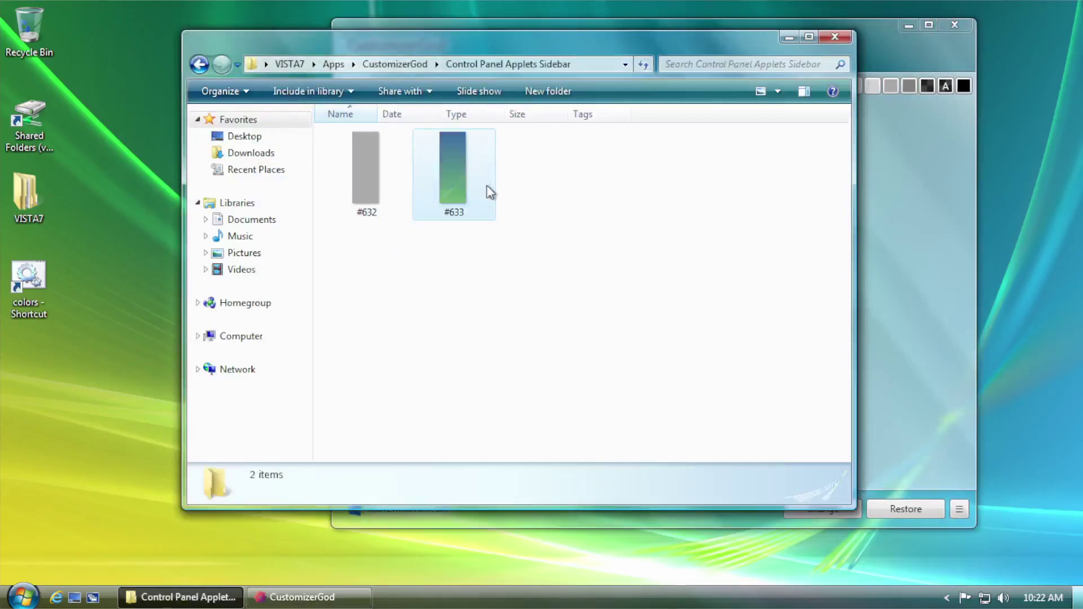
pyautogui.click(383, 178)
pyautogui.click(453, 169)
pyautogui.click(469, 293)
pyautogui.click(834, 35)
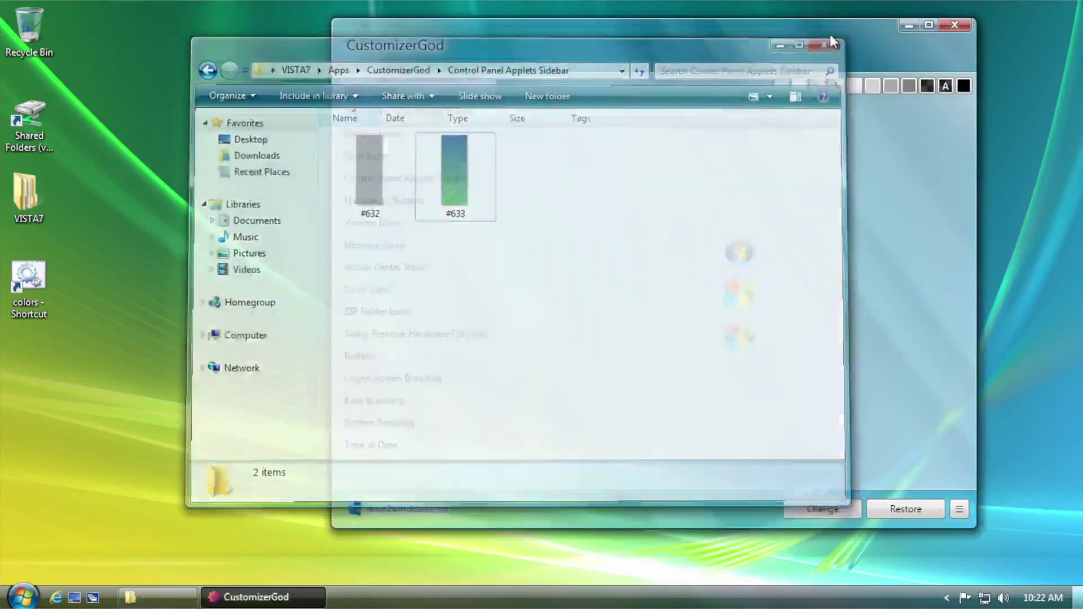
# - Reopen the CustomizerGod folder through Apps in the VISTA7 desktop folder, and bring the CustomizerGod application back to the front
pyautogui.moveTo(618, 31); pyautogui.dragTo(512, 29)
pyautogui.doubleClick(38, 185)
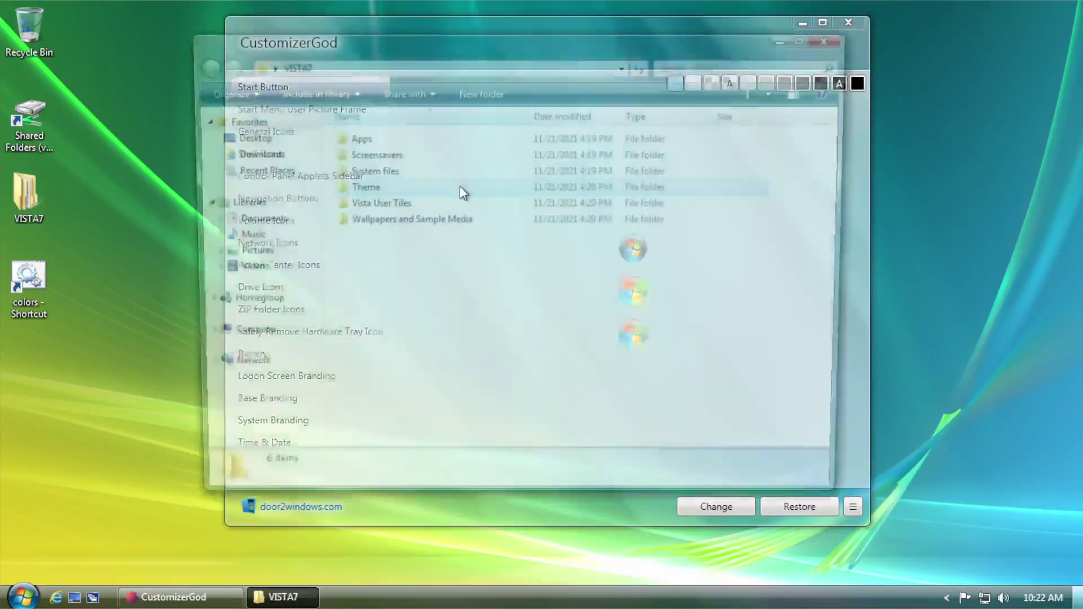
pyautogui.doubleClick(387, 137)
pyautogui.doubleClick(377, 153)
pyautogui.click(383, 138)
pyautogui.click(581, 28)
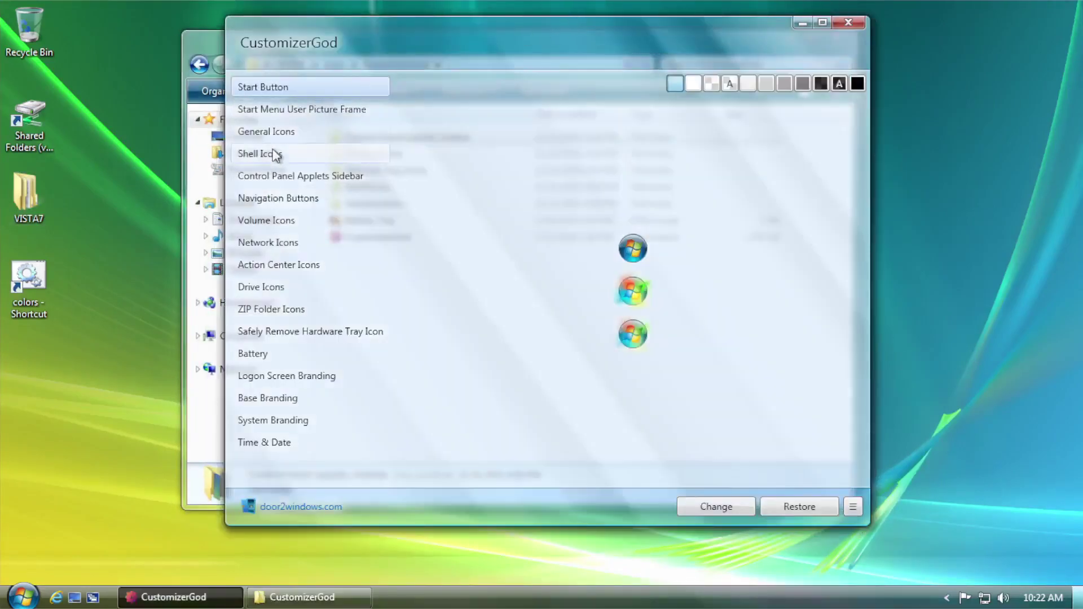
# - Open the desktop's Personalization settings to glance at the Control Panel sidebar, and close them
pyautogui.rightClick(121, 181)
pyautogui.click(149, 371)
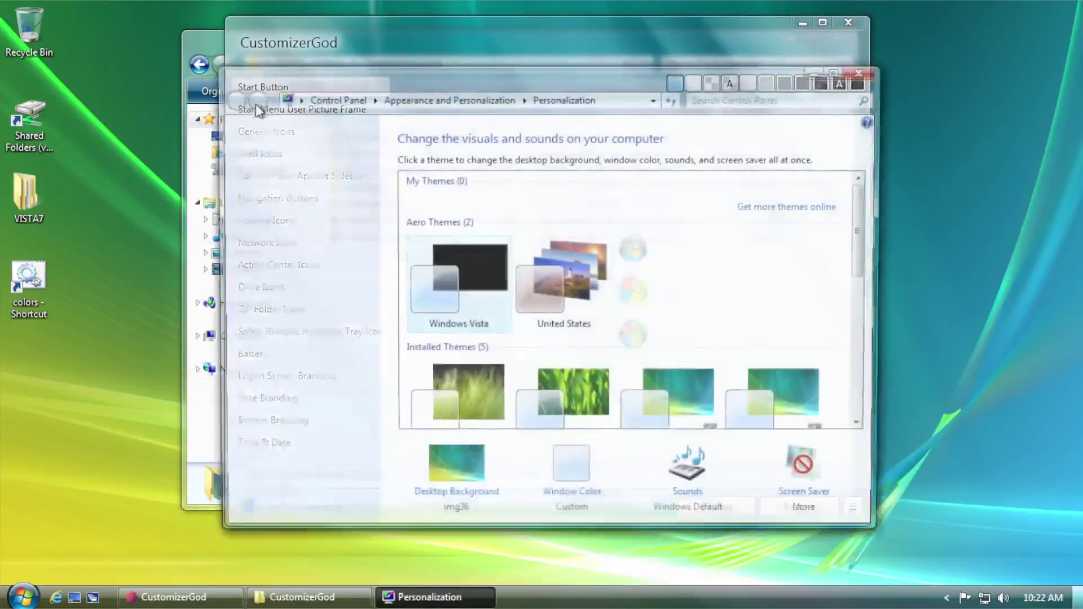
pyautogui.click(865, 70)
# - Show the Control Panel Applets Sidebar category, browse its replacement images #632 and #633 in the pack, and cancel the file selection
pyautogui.click(289, 176)
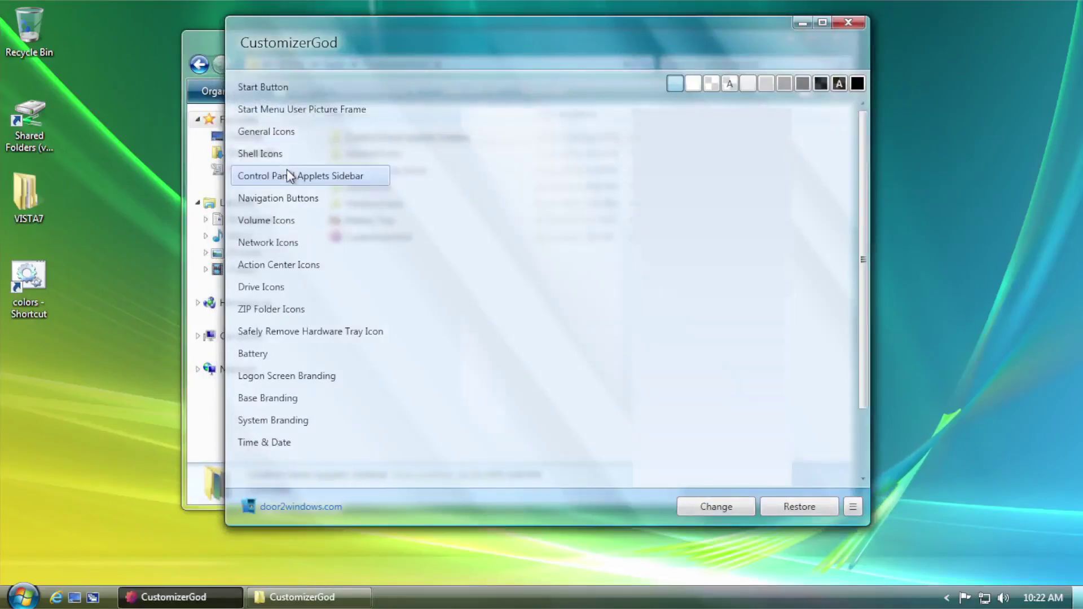
pyautogui.click(705, 507)
pyautogui.click(725, 377)
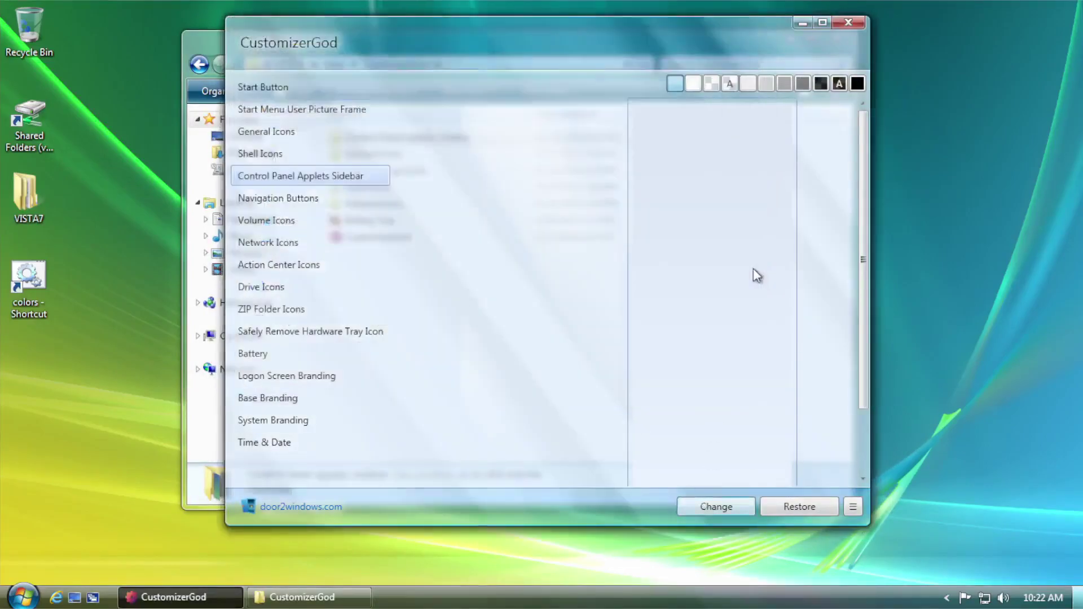
pyautogui.click(718, 506)
pyautogui.doubleClick(484, 133)
pyautogui.click(444, 161)
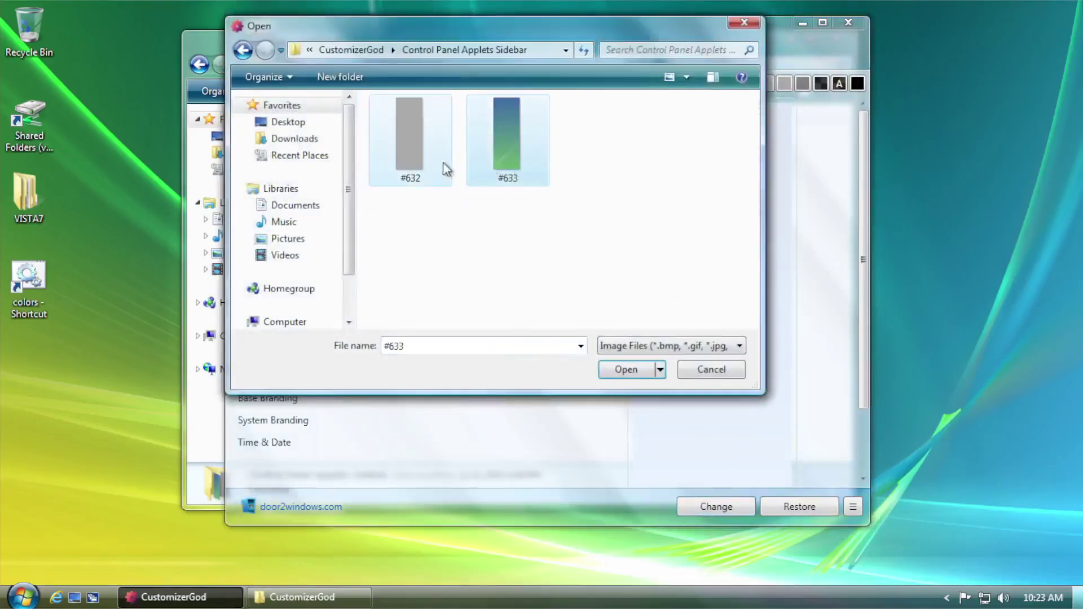
pyautogui.click(492, 160)
pyautogui.click(746, 24)
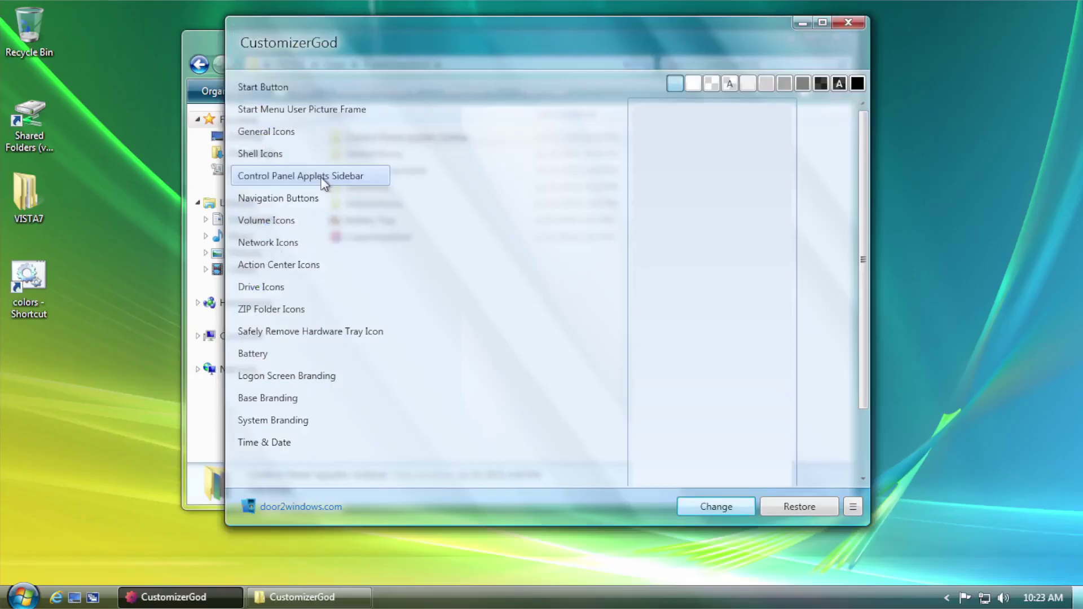
# - Look through CustomizerGod's navigation button, volume, drive, hardware tray and Action Center icon categories, and close the application
pyautogui.click(314, 198)
pyautogui.click(307, 223)
pyautogui.click(302, 287)
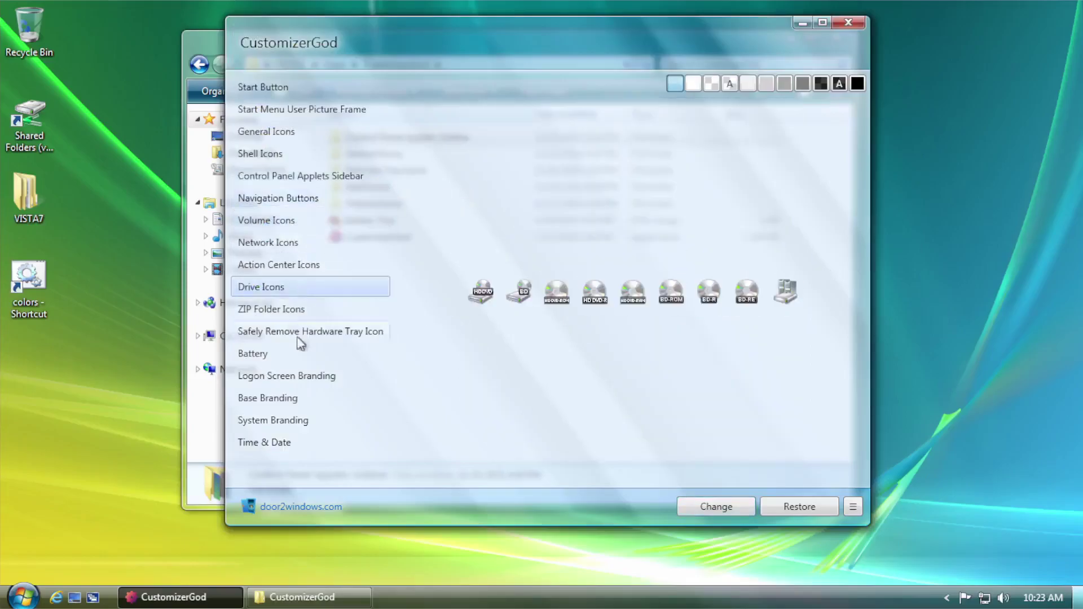
pyautogui.click(303, 336)
pyautogui.click(312, 270)
pyautogui.click(303, 221)
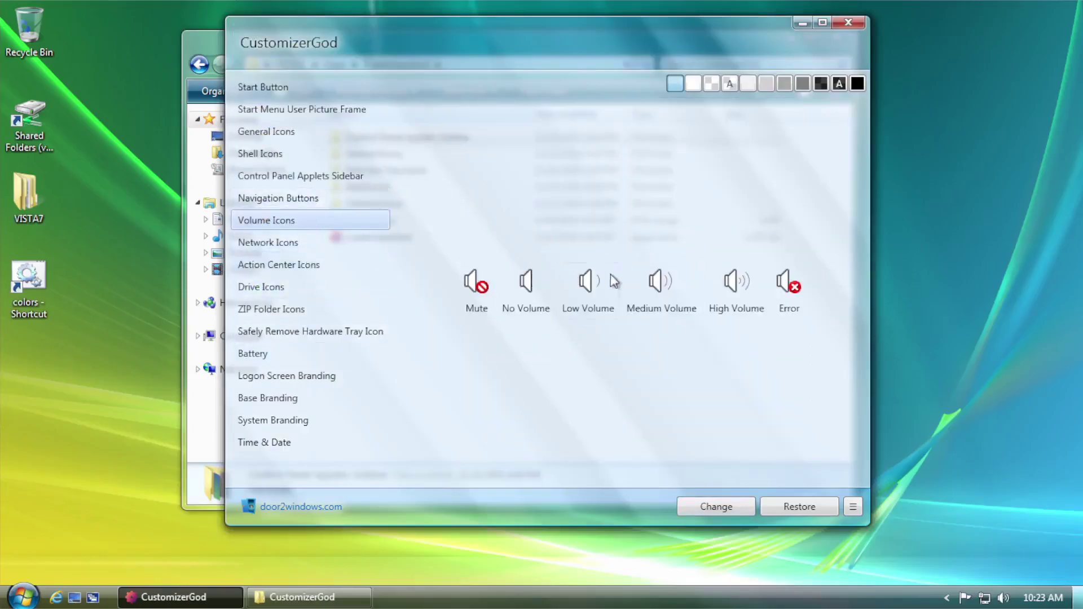
pyautogui.click(848, 22)
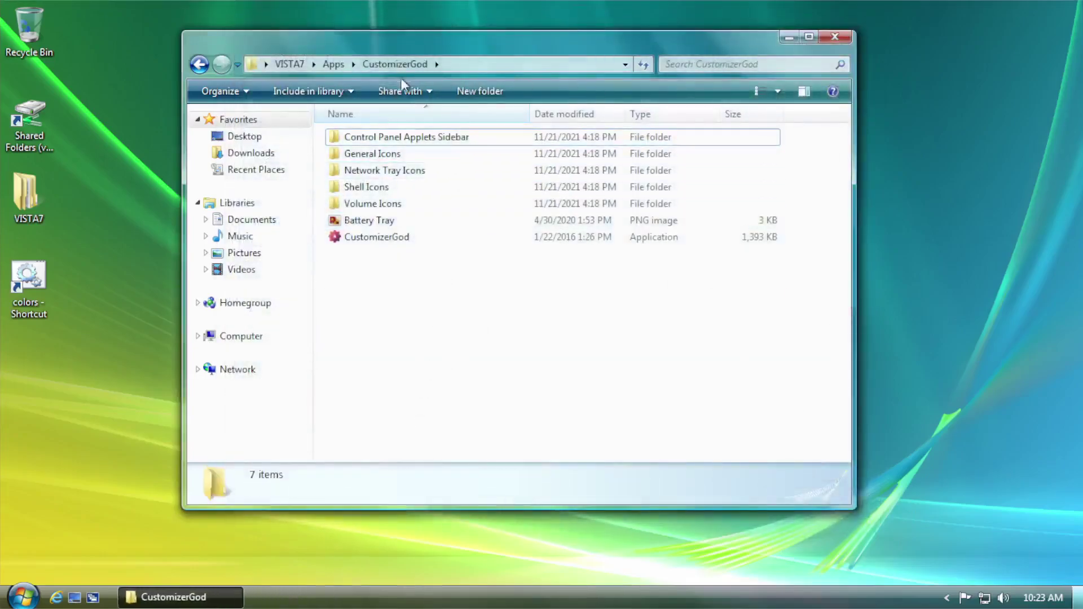
# - Go back to the Apps folder, open its DVD Maker folder, and copy the DVD Maker subfolder inside
pyautogui.moveTo(508, 52); pyautogui.dragTo(473, 51)
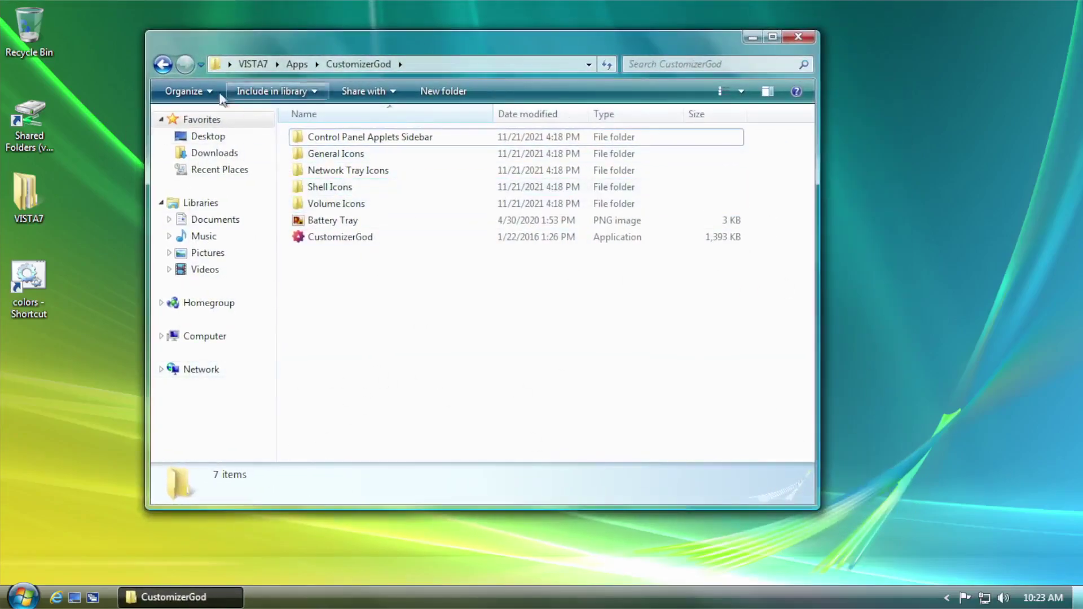
pyautogui.moveTo(308, 39); pyautogui.dragTo(296, 48)
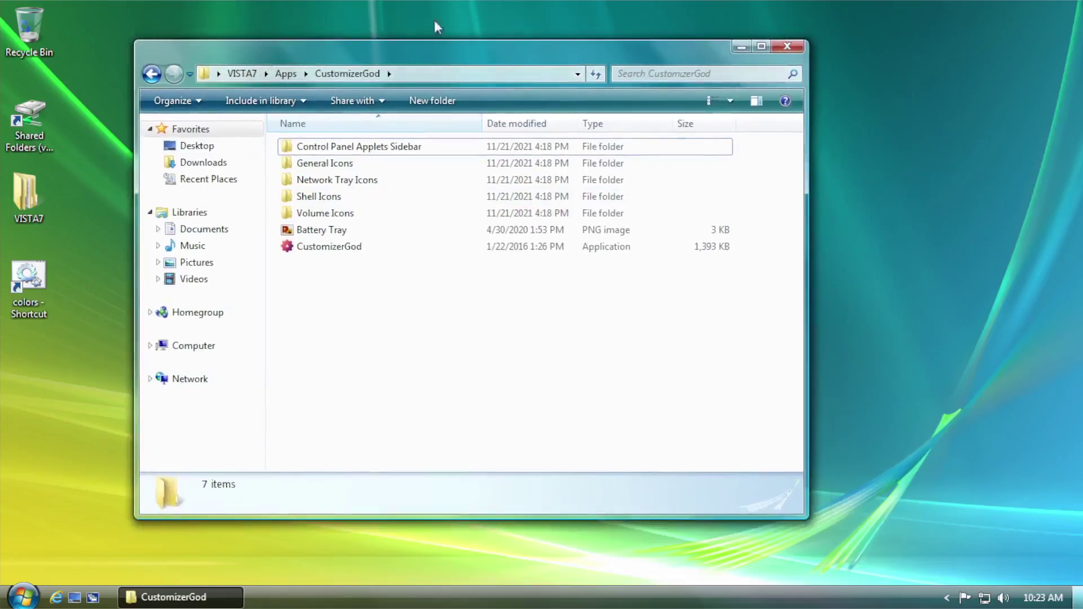
pyautogui.click(286, 74)
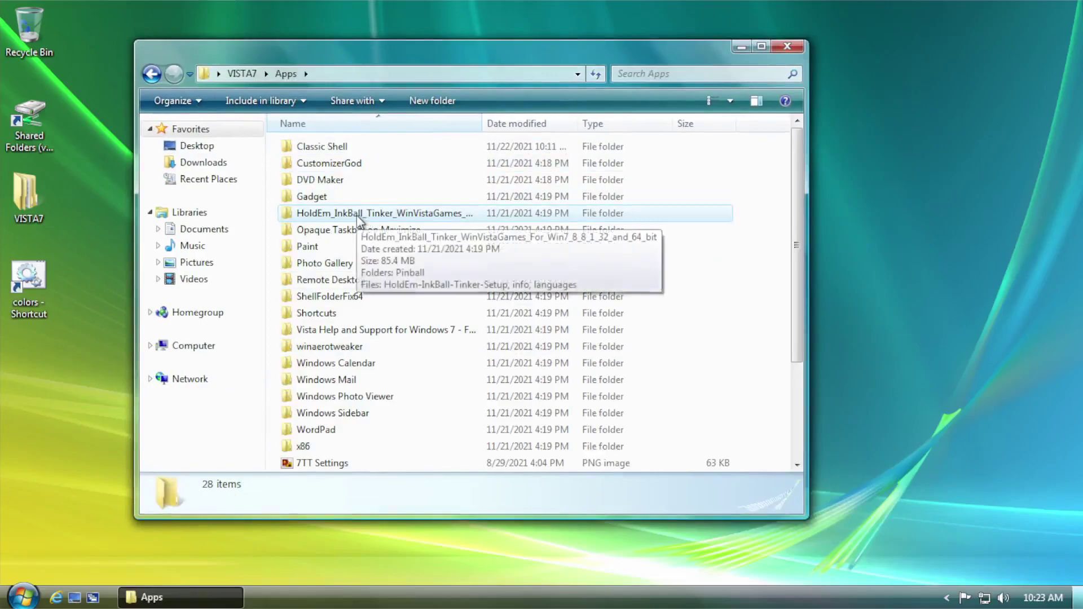
pyautogui.moveTo(594, 45); pyautogui.dragTo(726, 28)
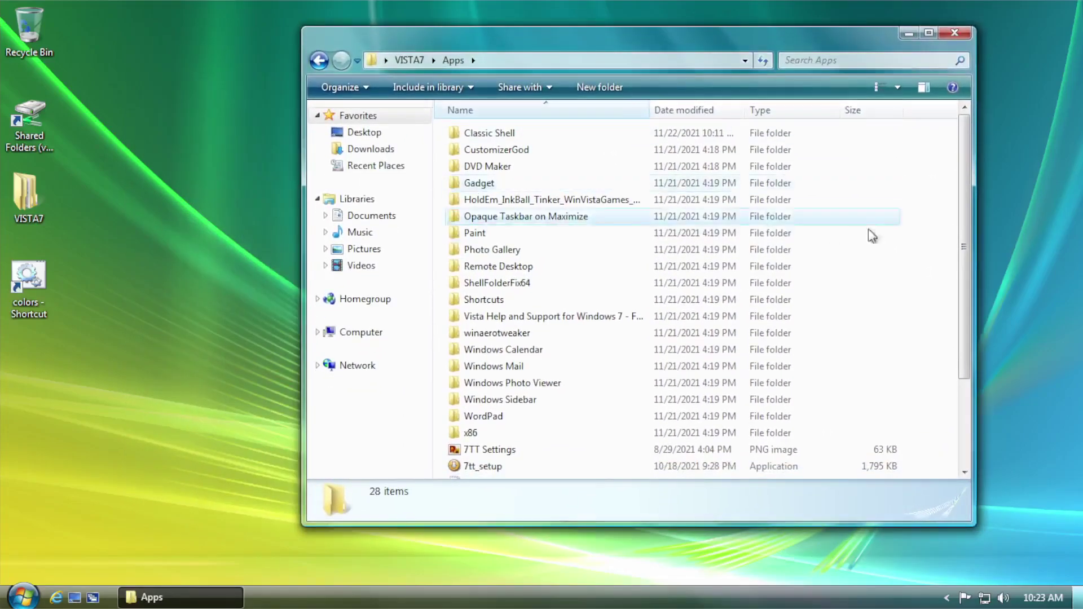
pyautogui.doubleClick(508, 168)
pyautogui.click(504, 139)
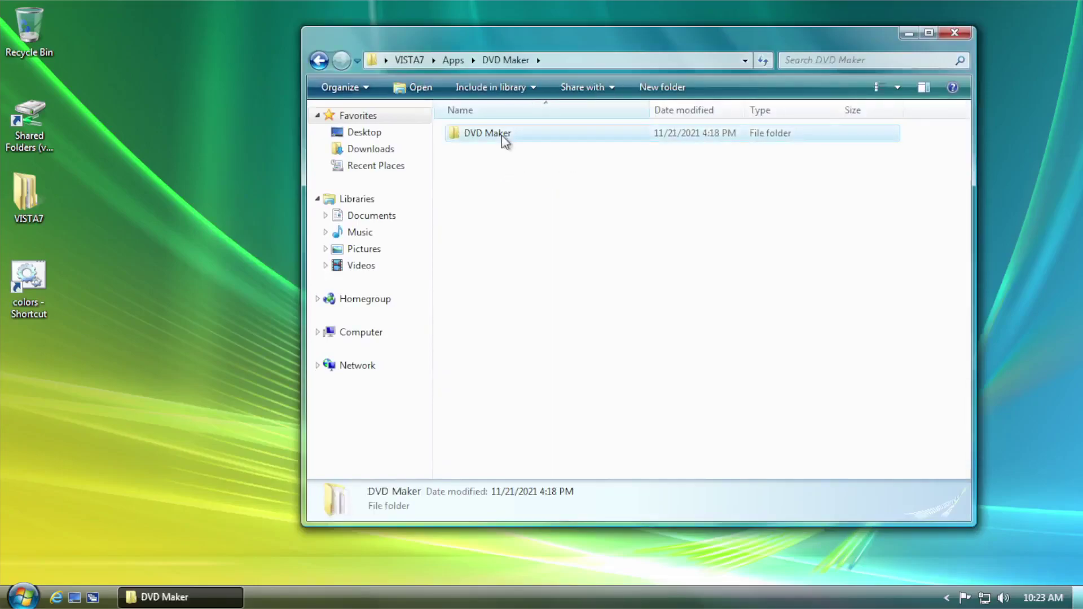
pyautogui.rightClick(504, 139)
pyautogui.click(559, 338)
# - Open Local Disk (C:) and take ownership of the Program Files and Program Files (x86) folders
pyautogui.click(40, 582)
pyautogui.click(269, 332)
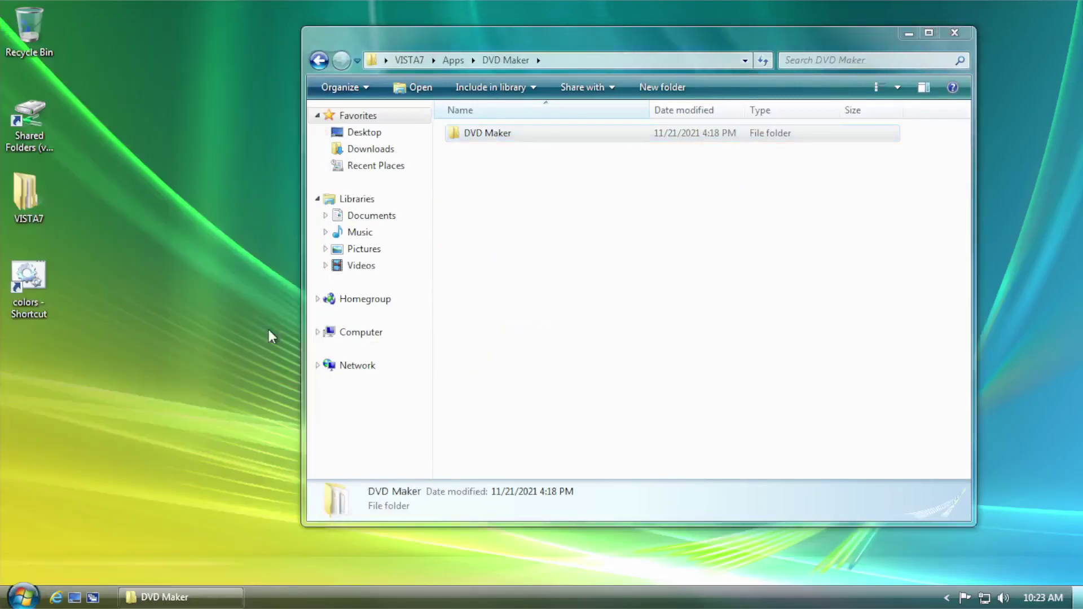
pyautogui.doubleClick(598, 176)
pyautogui.moveTo(611, 57); pyautogui.dragTo(436, 58)
pyautogui.rightClick(350, 187)
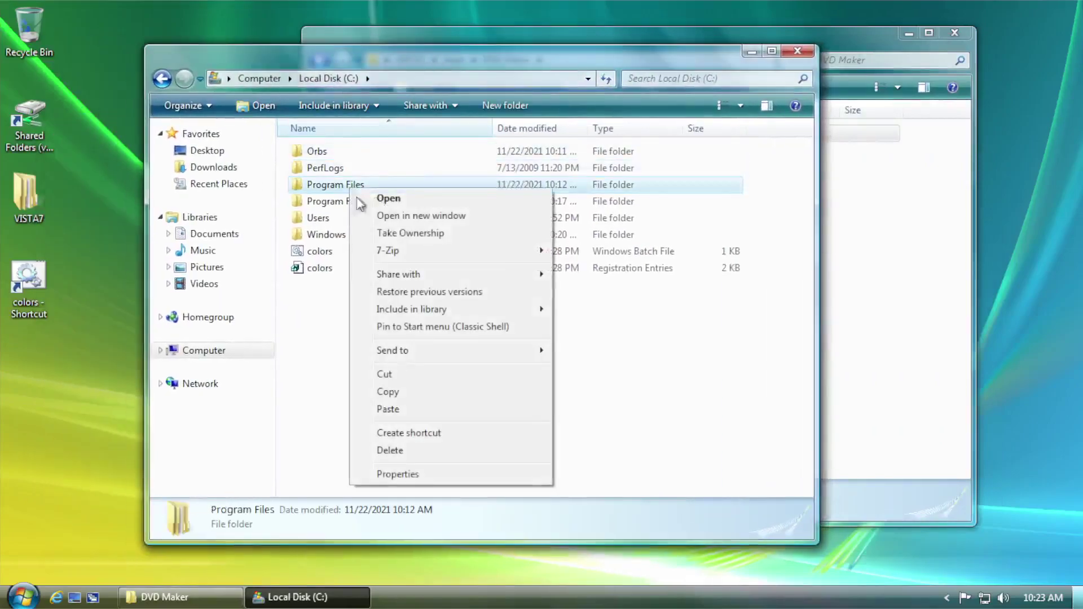
pyautogui.click(402, 234)
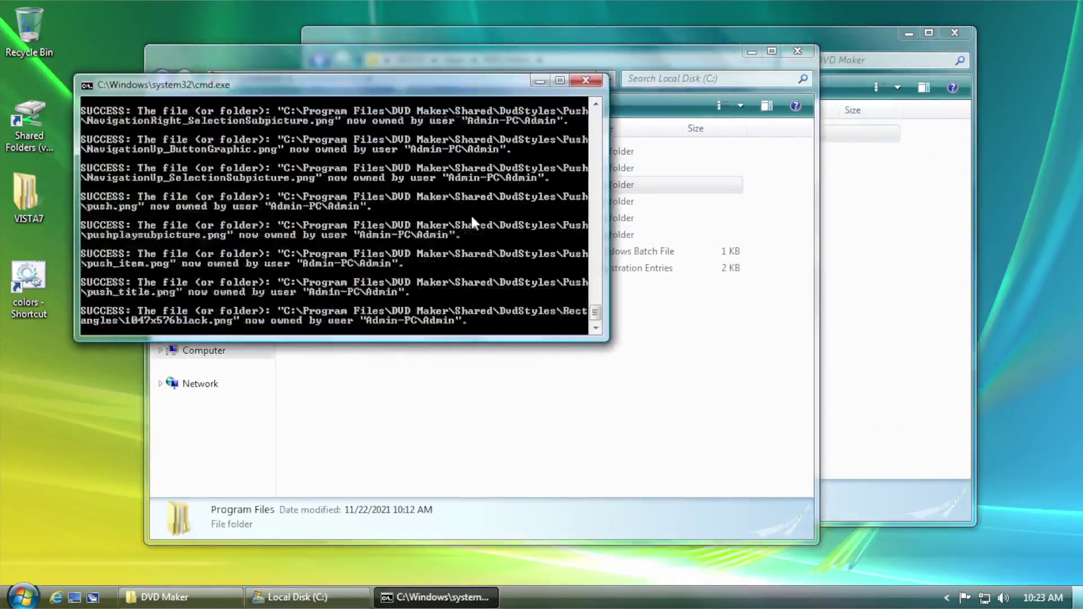
pyautogui.click(580, 204)
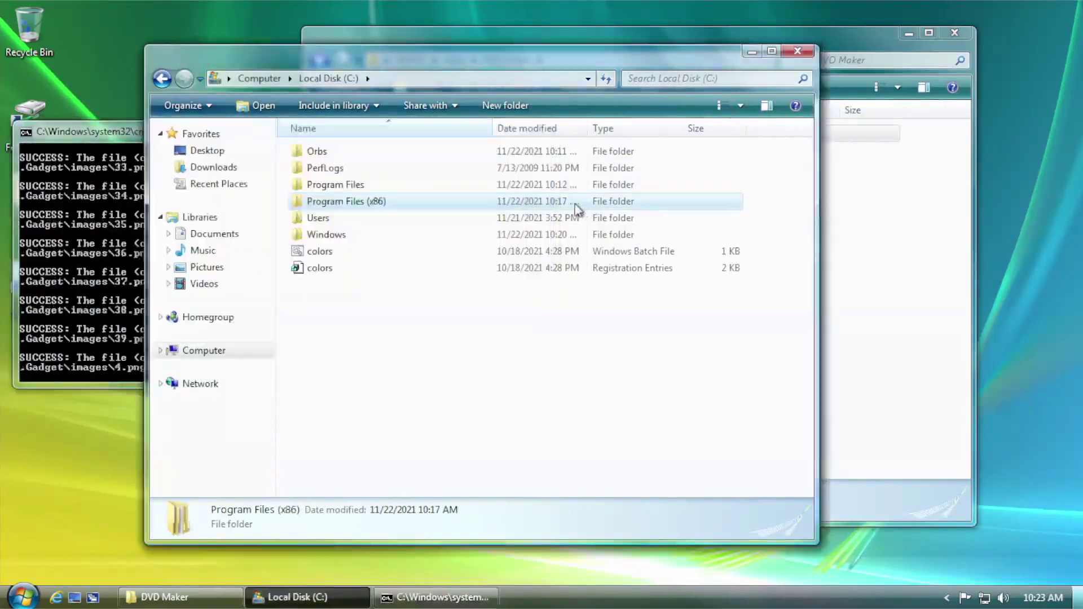
pyautogui.rightClick(421, 203)
pyautogui.click(426, 242)
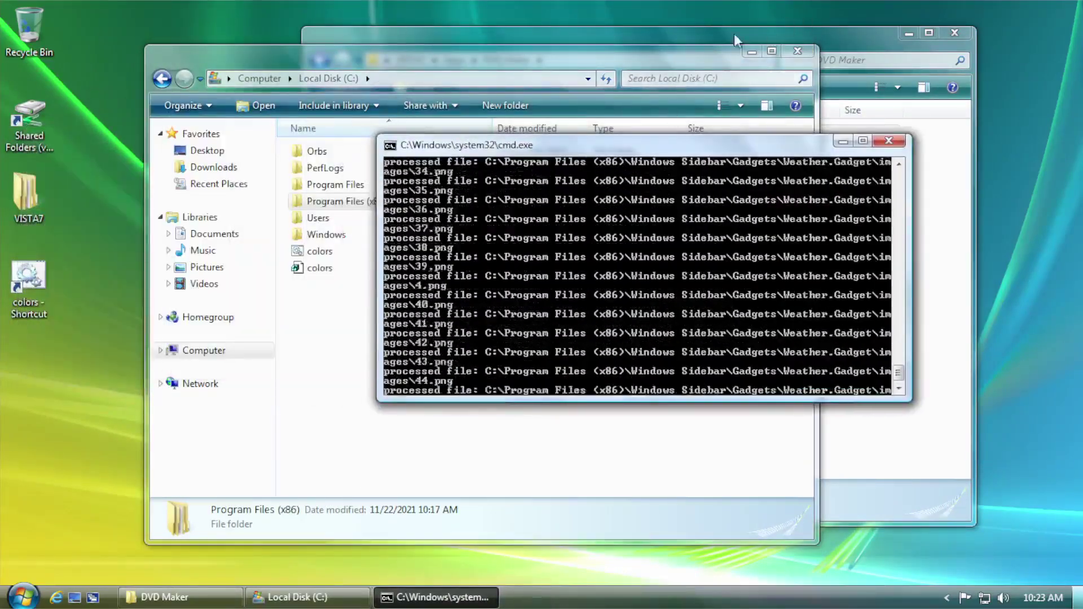
# - Paste the DVD Maker folder into Program Files, merging it with the existing folder and replacing all conflicting files
pyautogui.doubleClick(410, 203)
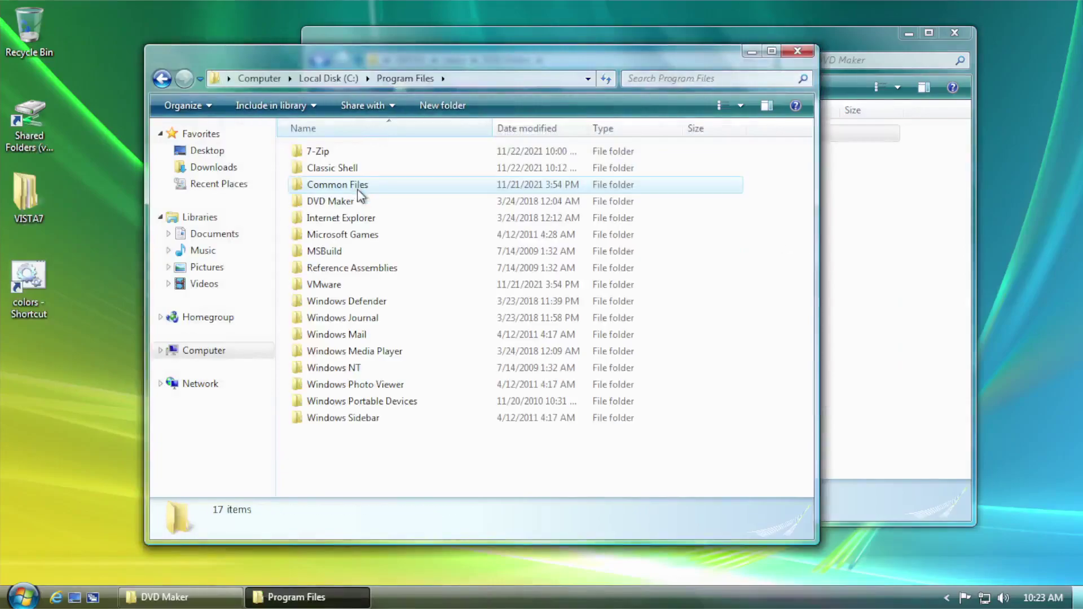
pyautogui.click(320, 205)
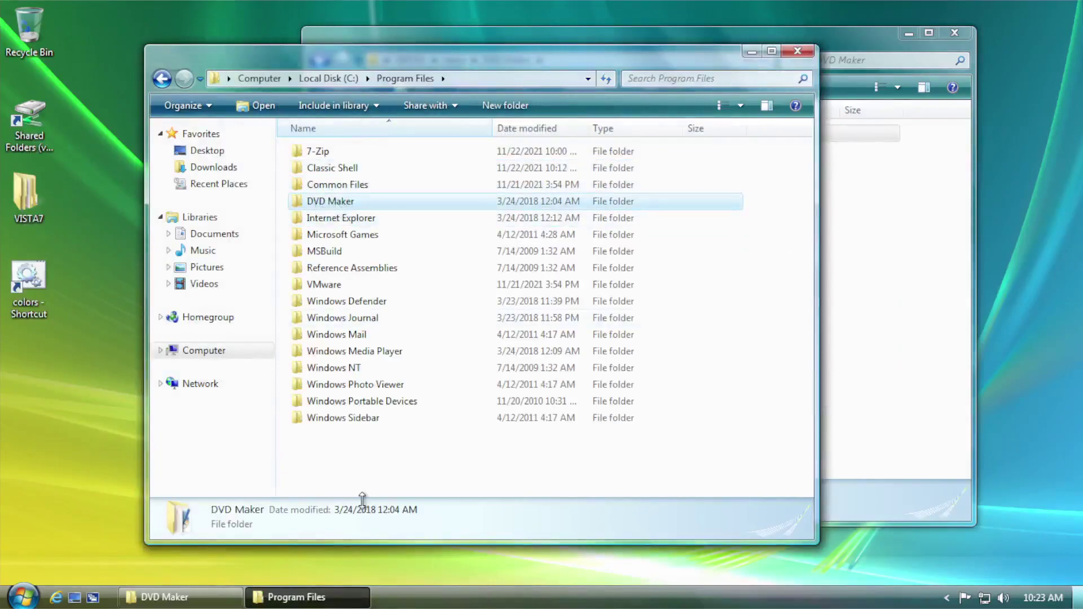
pyautogui.rightClick(355, 455)
pyautogui.click(410, 342)
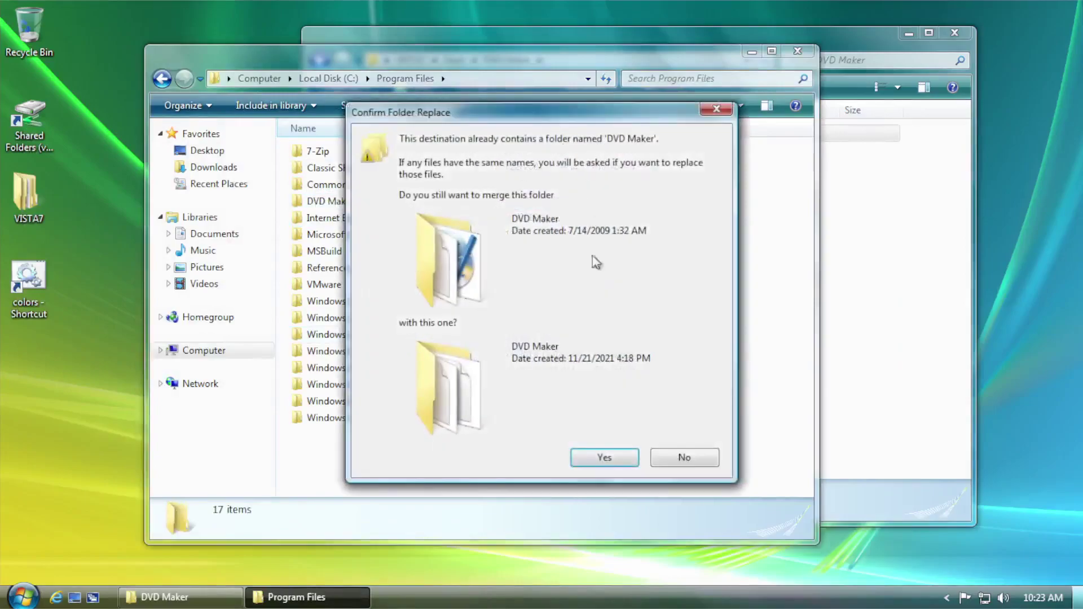
pyautogui.click(596, 454)
pyautogui.click(383, 465)
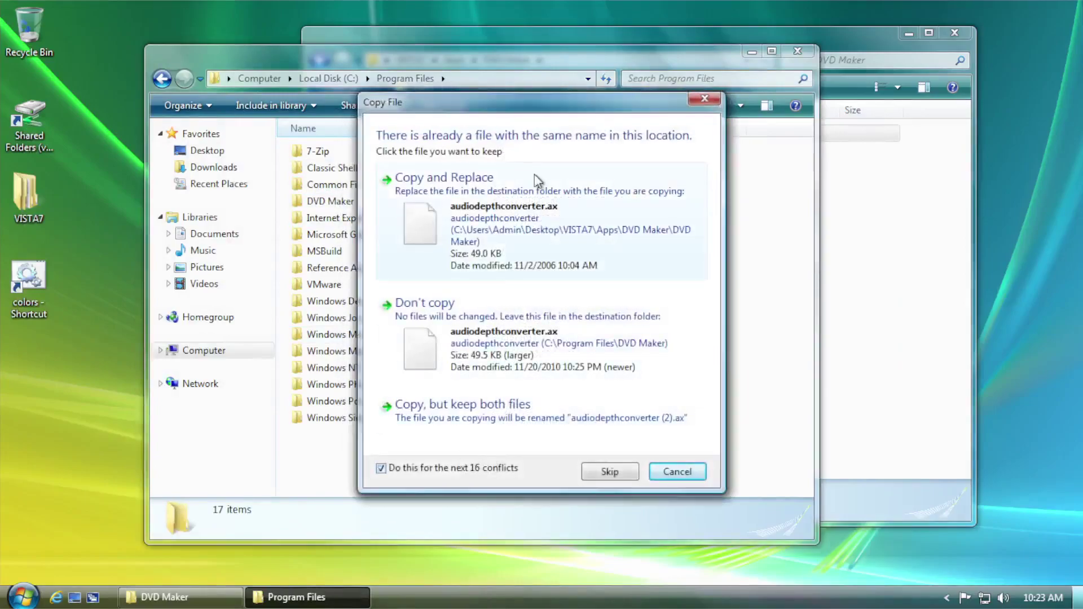
pyautogui.click(517, 208)
pyautogui.click(524, 446)
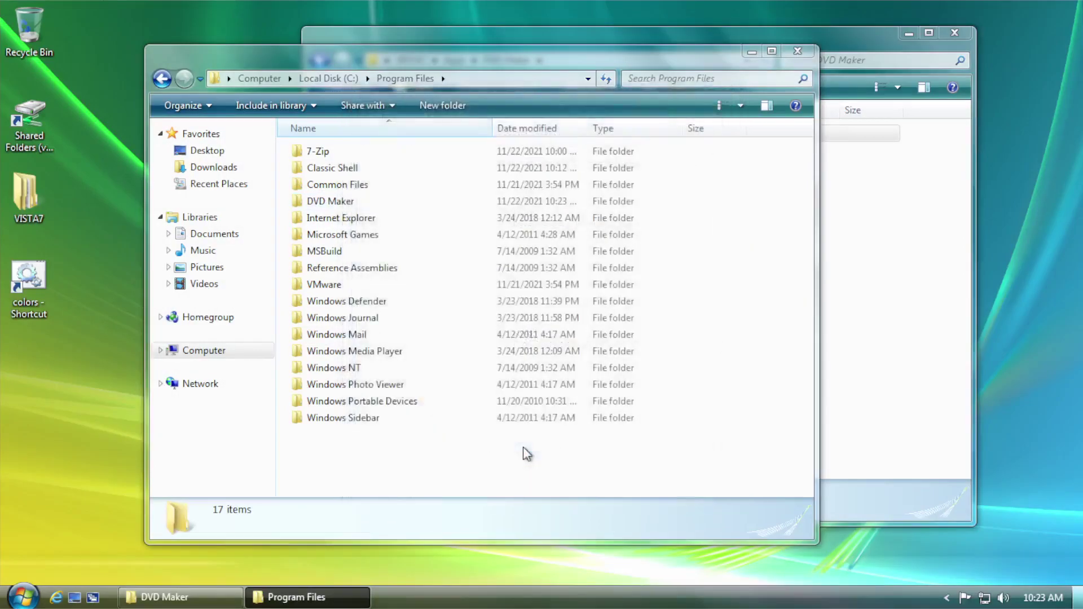
pyautogui.click(423, 353)
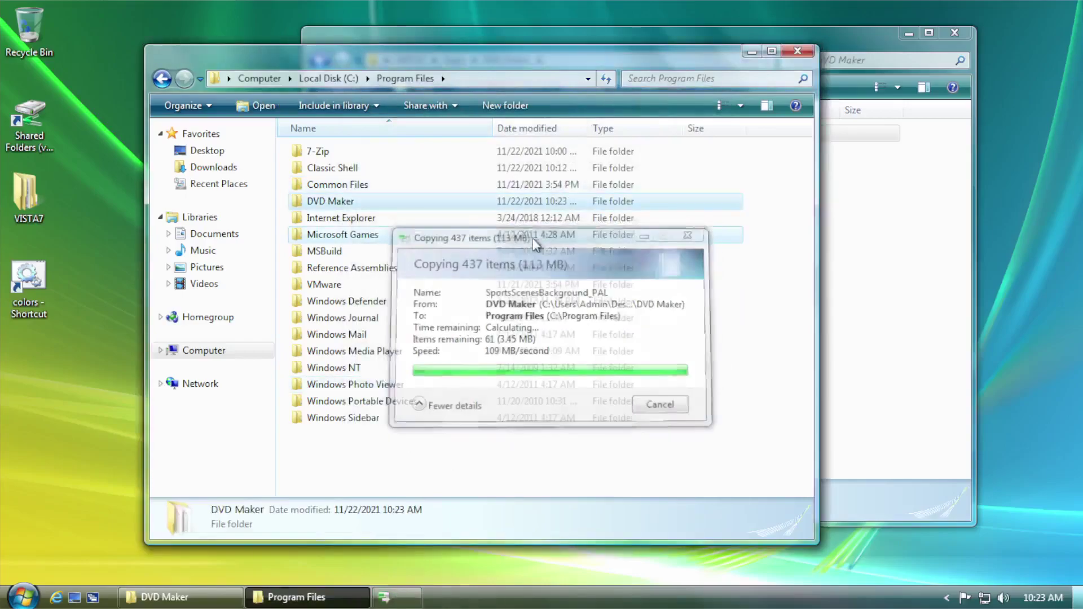
# - Open the installed DVD Maker folder, test launching DVDMaker and MOVIEMK, and close Windows Movie Maker
pyautogui.doubleClick(367, 202)
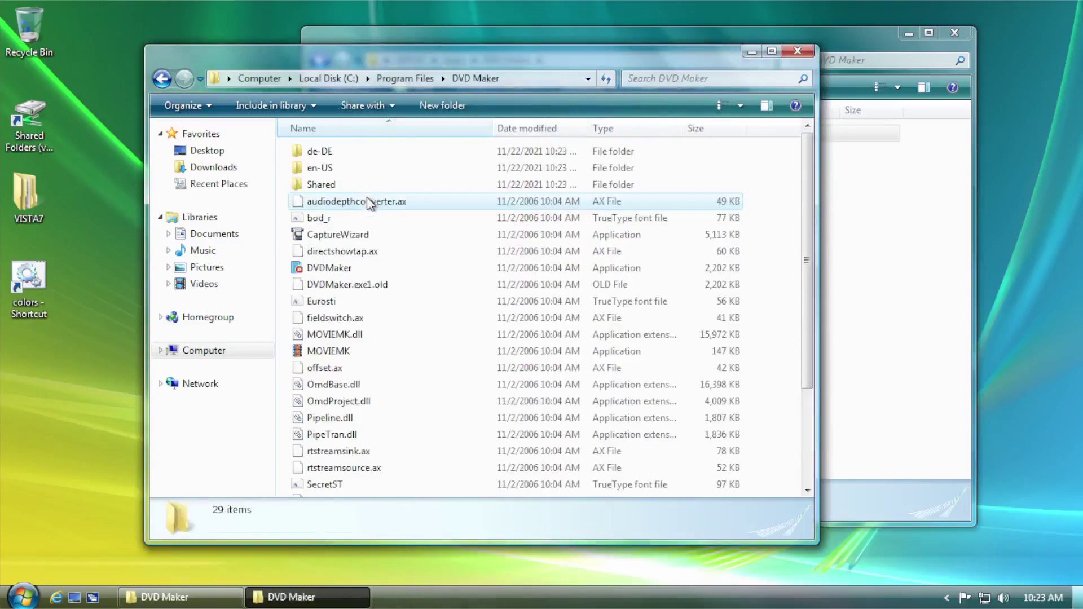
pyautogui.doubleClick(345, 269)
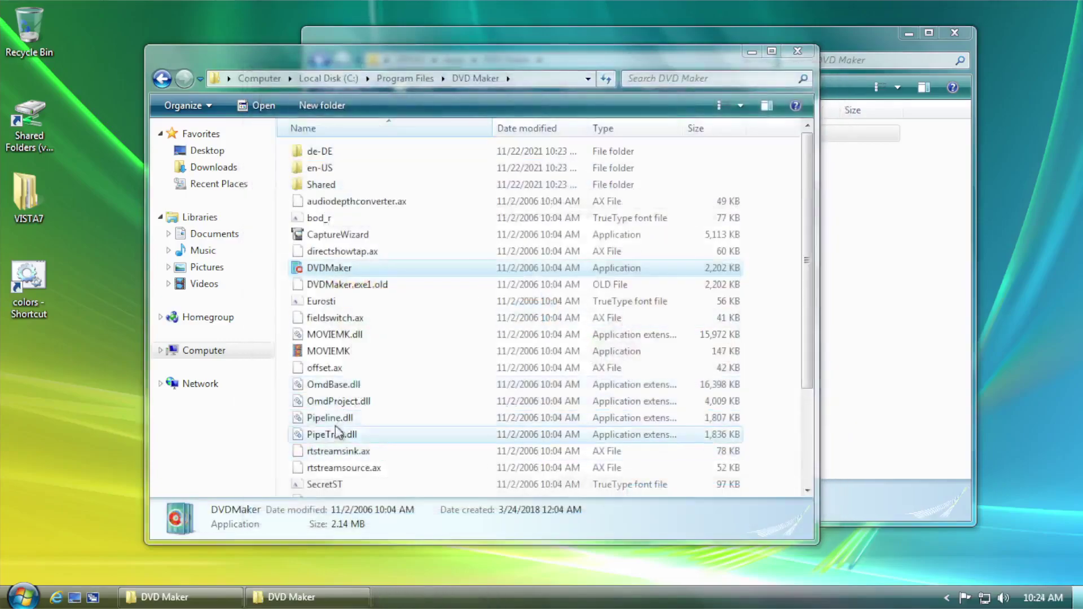
pyautogui.doubleClick(338, 351)
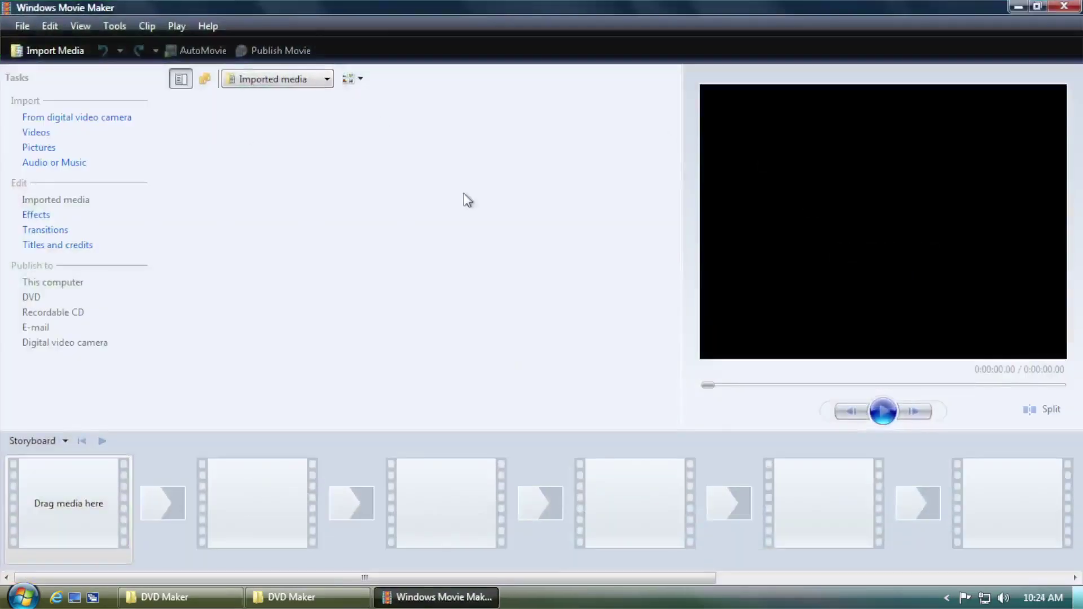
pyautogui.click(1064, 7)
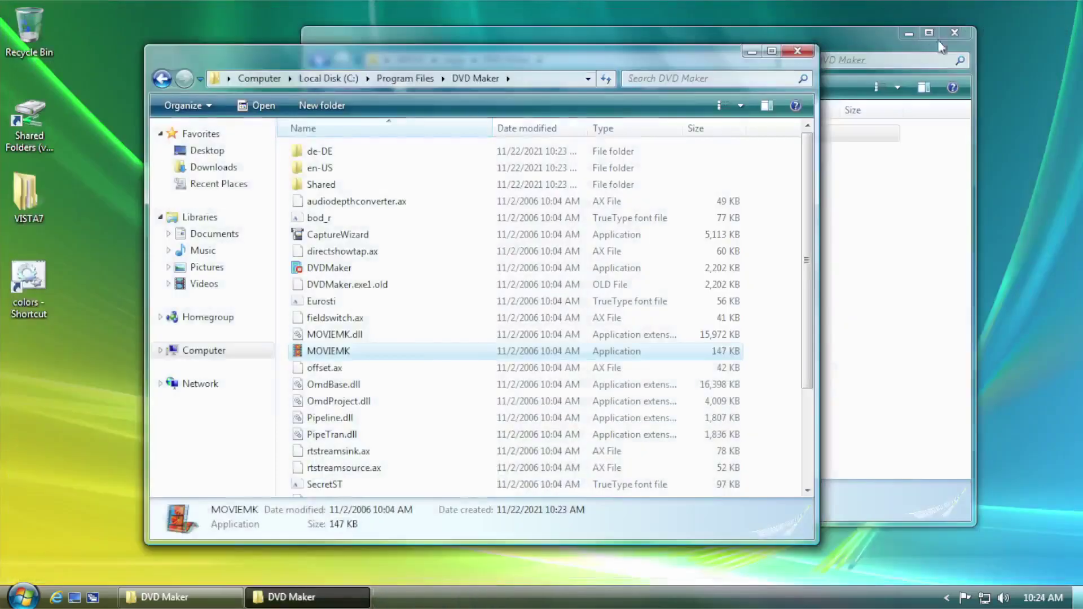
# - Return to the Apps folder and Program Files in their respective windows, and copy the Windows Calendar, Windows Mail, Windows Photo Viewer and Windows Sidebar folders from Apps
pyautogui.click(894, 265)
pyautogui.click(319, 60)
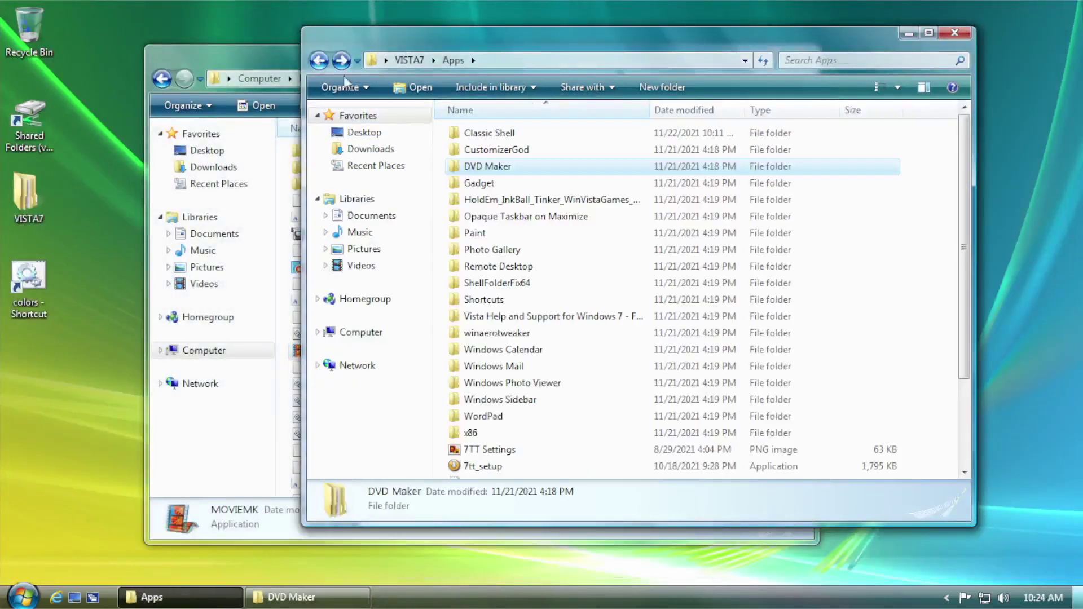
pyautogui.scroll(-1, 541, 180)
pyautogui.click(265, 59)
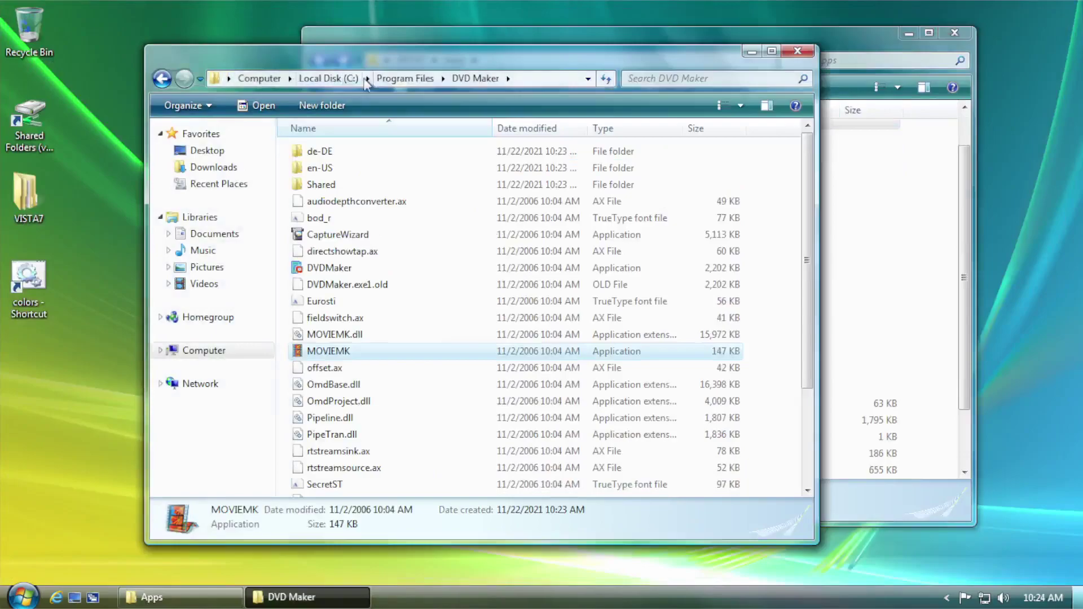
pyautogui.click(404, 79)
pyautogui.click(685, 31)
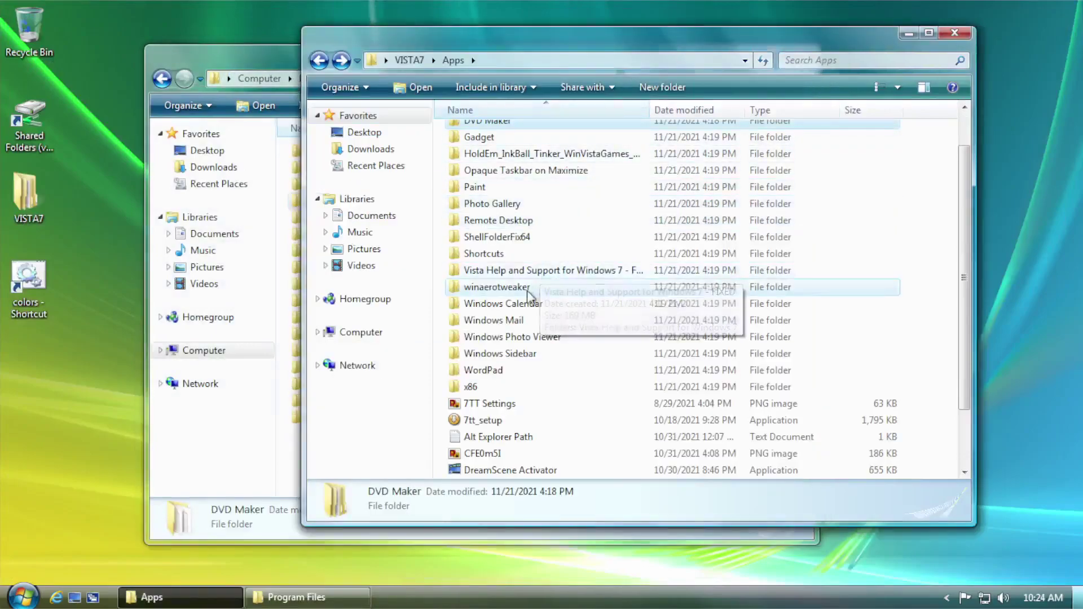
pyautogui.click(514, 353)
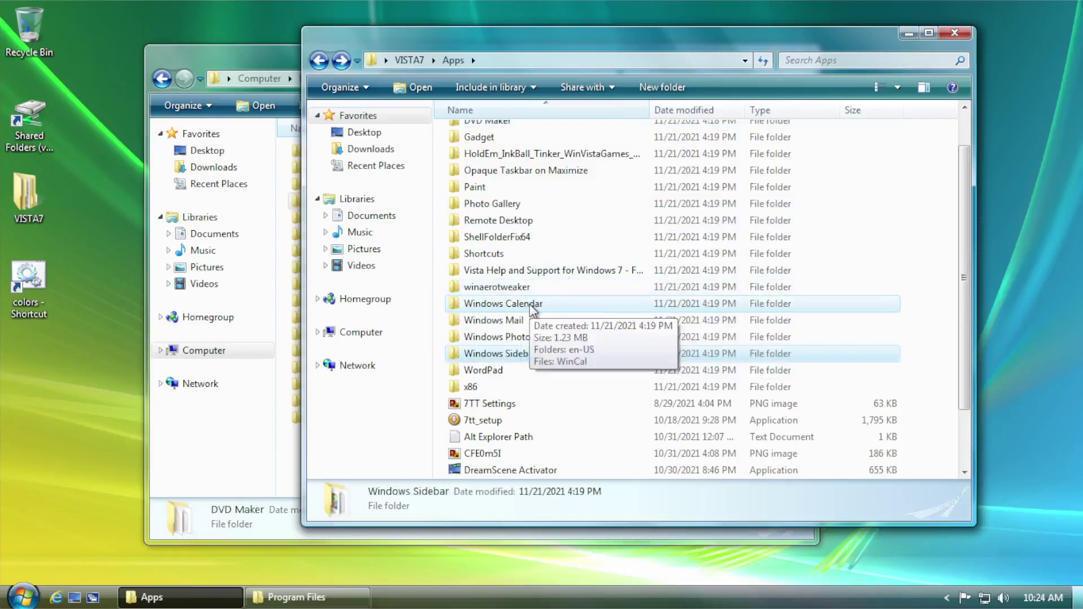
pyautogui.keyDown('shift'); pyautogui.click(531, 307); pyautogui.keyUp('shift')
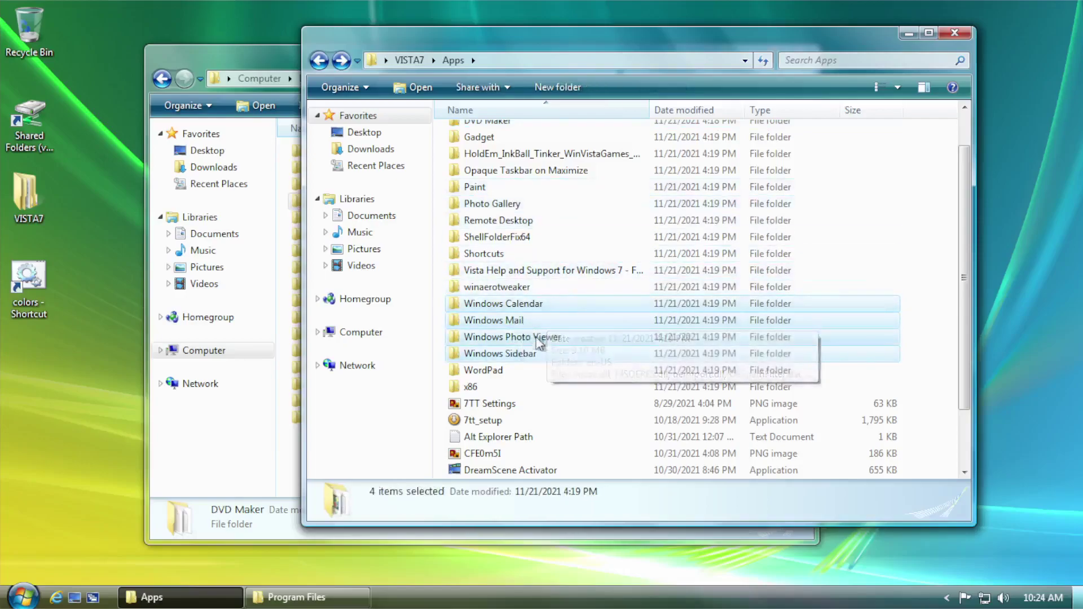
# - Paste the four folders into Program Files, merging existing folders, replacing all conflicting files and skipping the in-use Windows Photo Viewer item
pyautogui.click(211, 53)
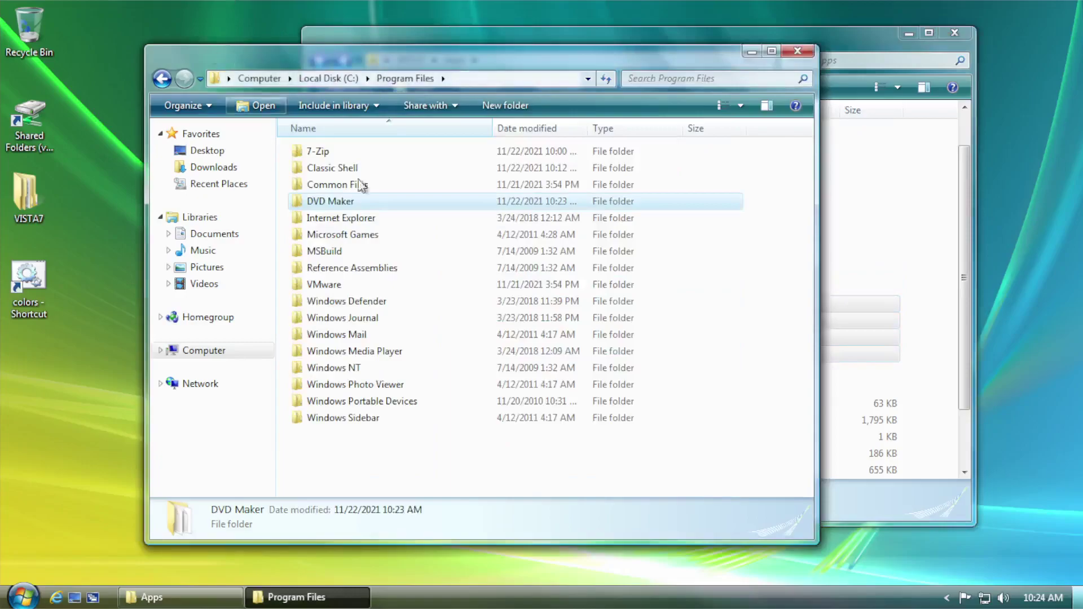
pyautogui.click(440, 474)
pyautogui.hotkey('ctrl', 'v')
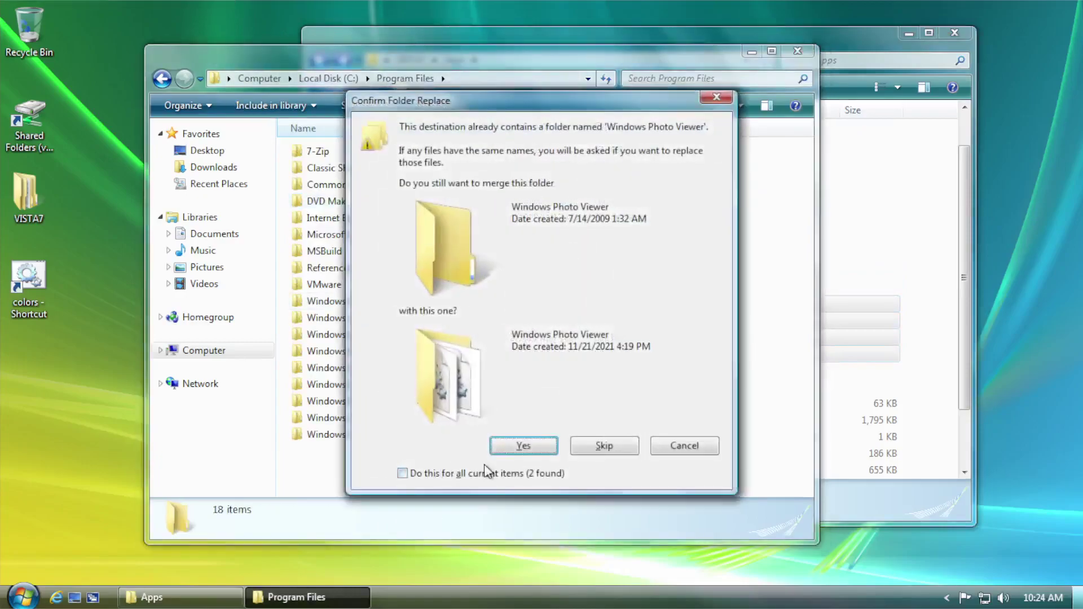
pyautogui.click(524, 451)
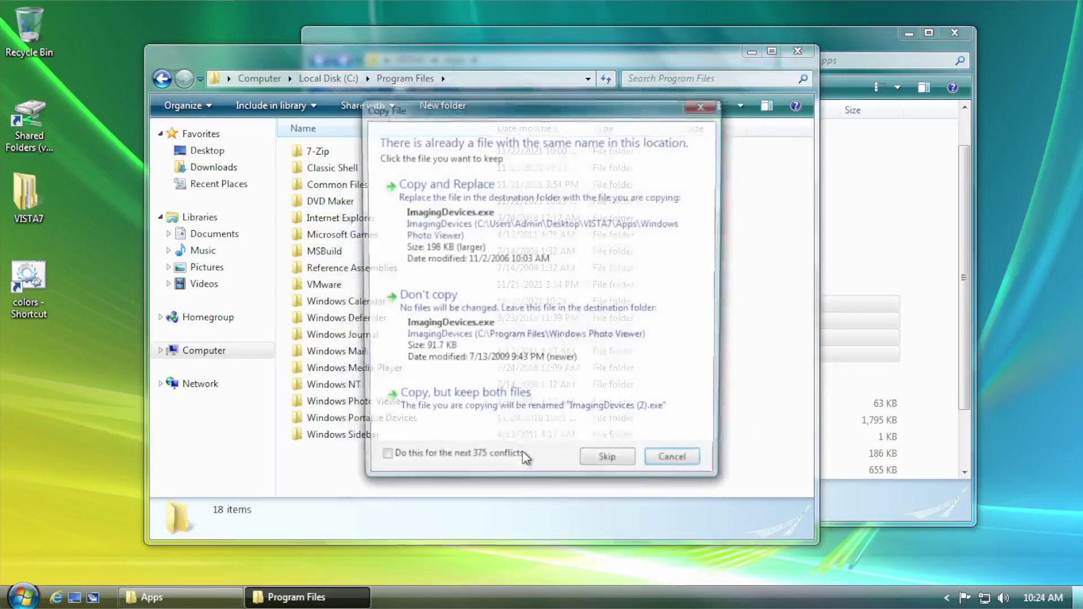
pyautogui.click(469, 463)
pyautogui.click(543, 249)
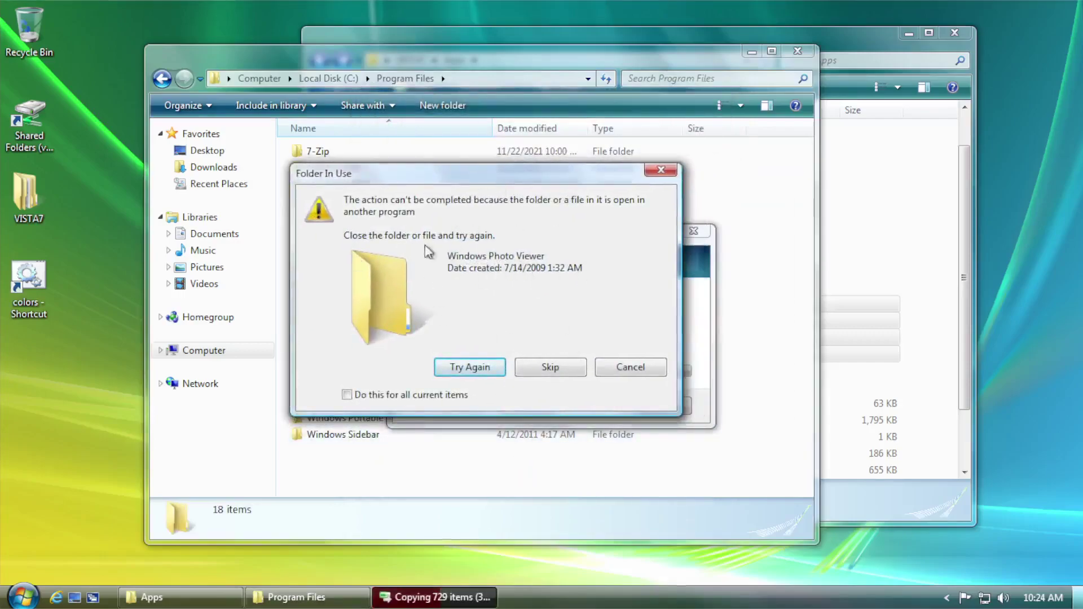
pyautogui.click(578, 372)
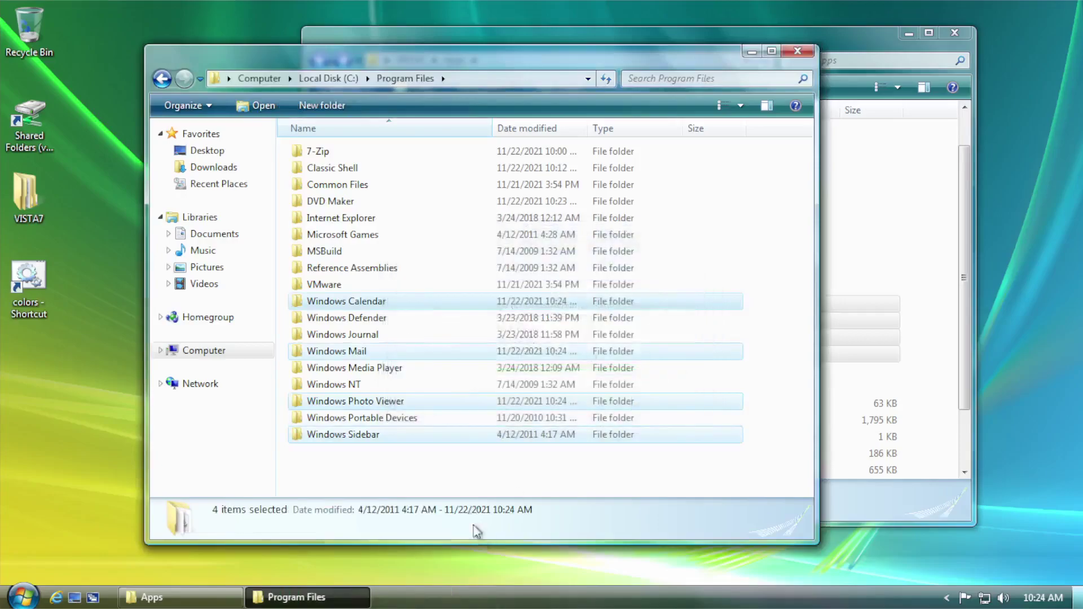
pyautogui.click(434, 483)
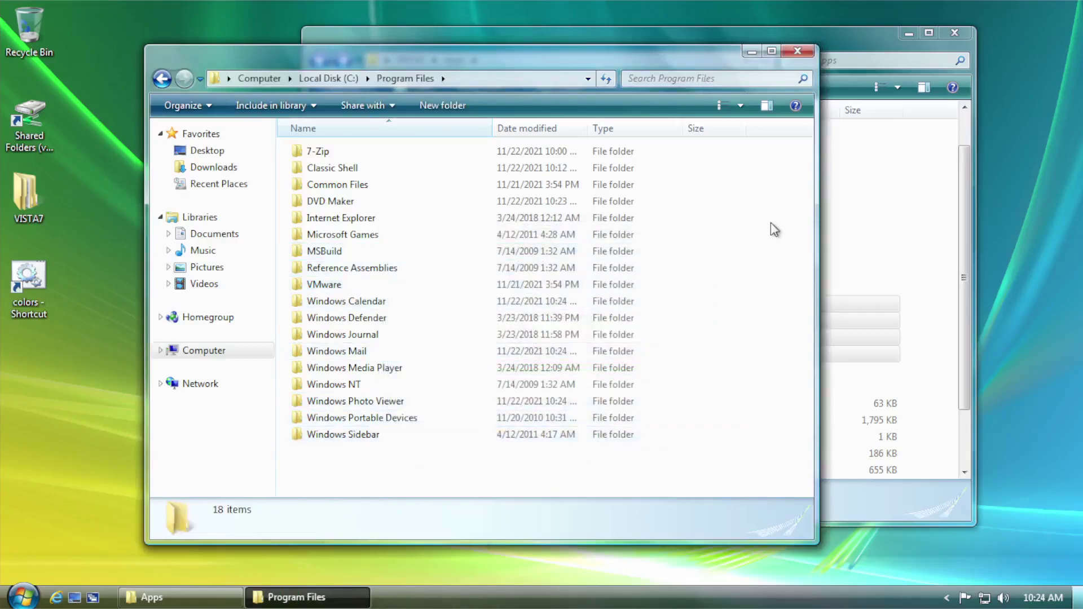
pyautogui.click(367, 353)
pyautogui.click(356, 401)
pyautogui.click(394, 474)
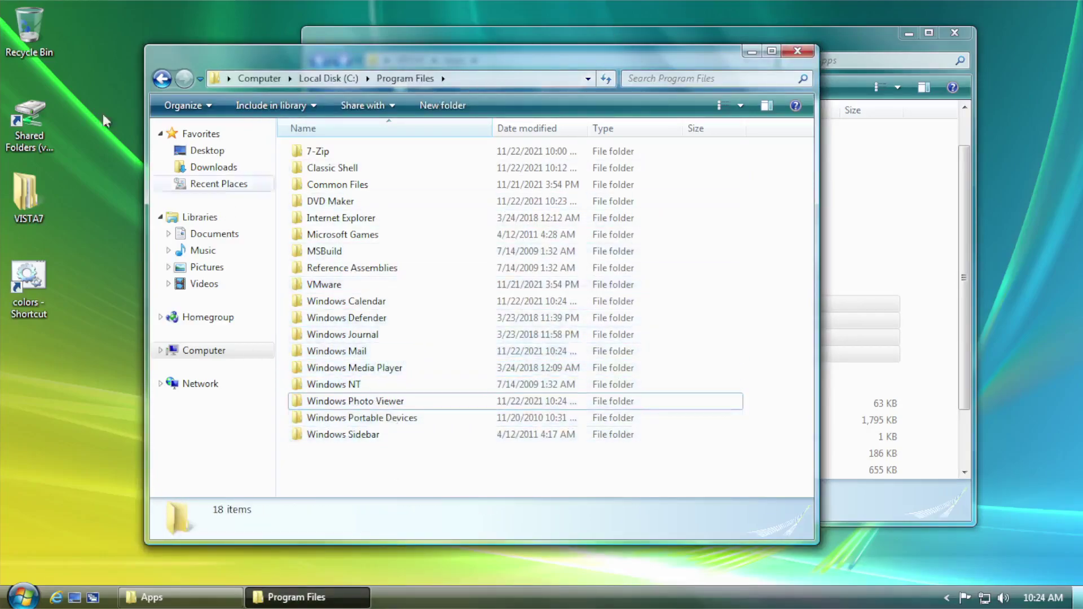
# - Open the Windows NT folder inside Program Files
pyautogui.click(356, 385)
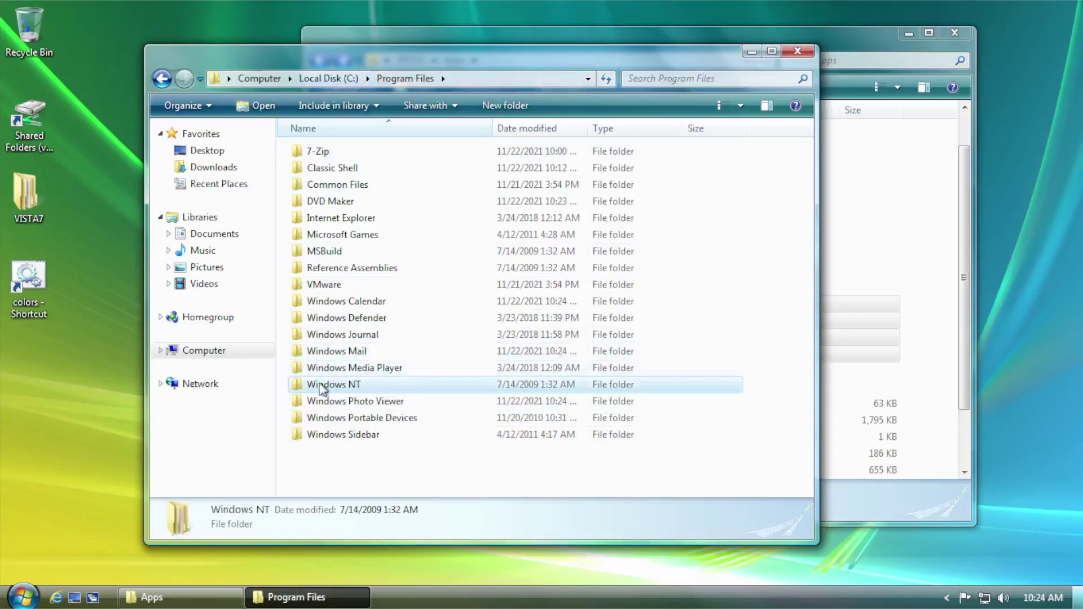
pyautogui.doubleClick(352, 386)
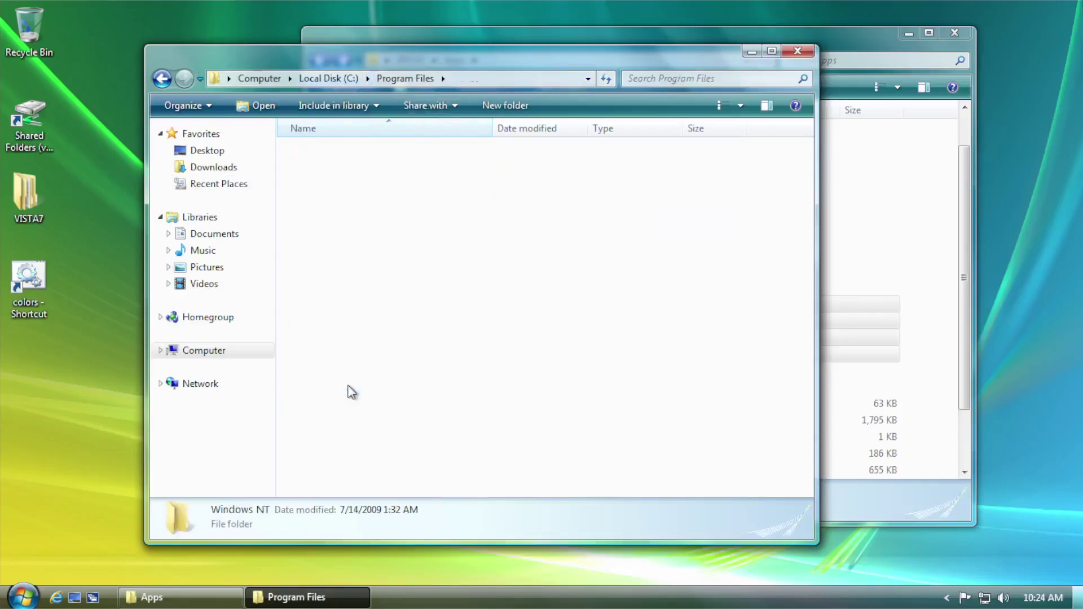
pyautogui.rightClick(327, 150)
pyautogui.click(644, 252)
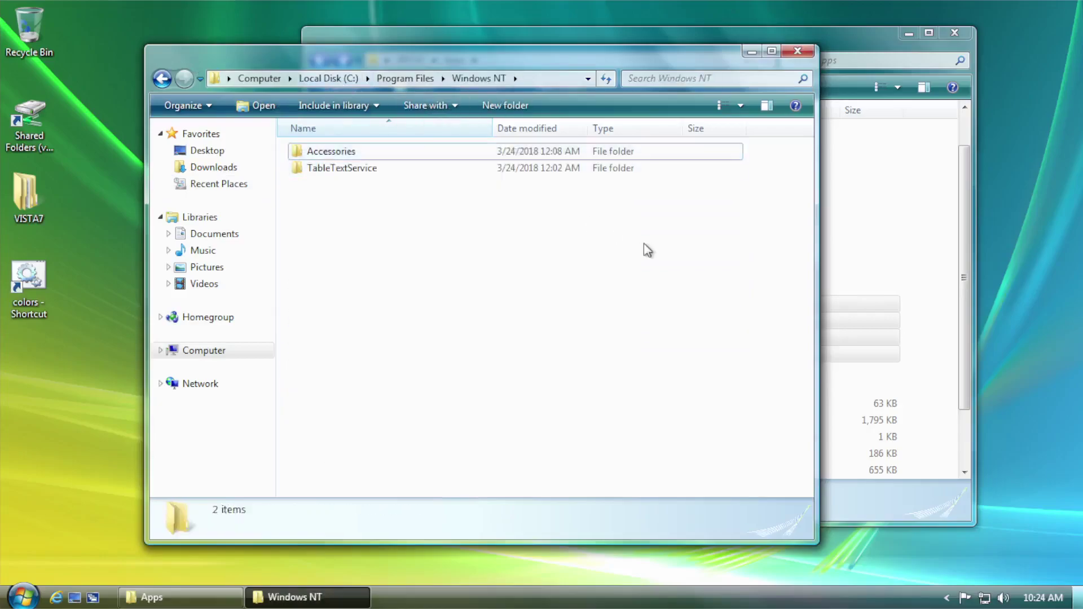
# - Open the WordPad folder in the VISTA7 Apps folder and copy its Accessories subfolder
pyautogui.click(902, 158)
pyautogui.doubleClick(494, 373)
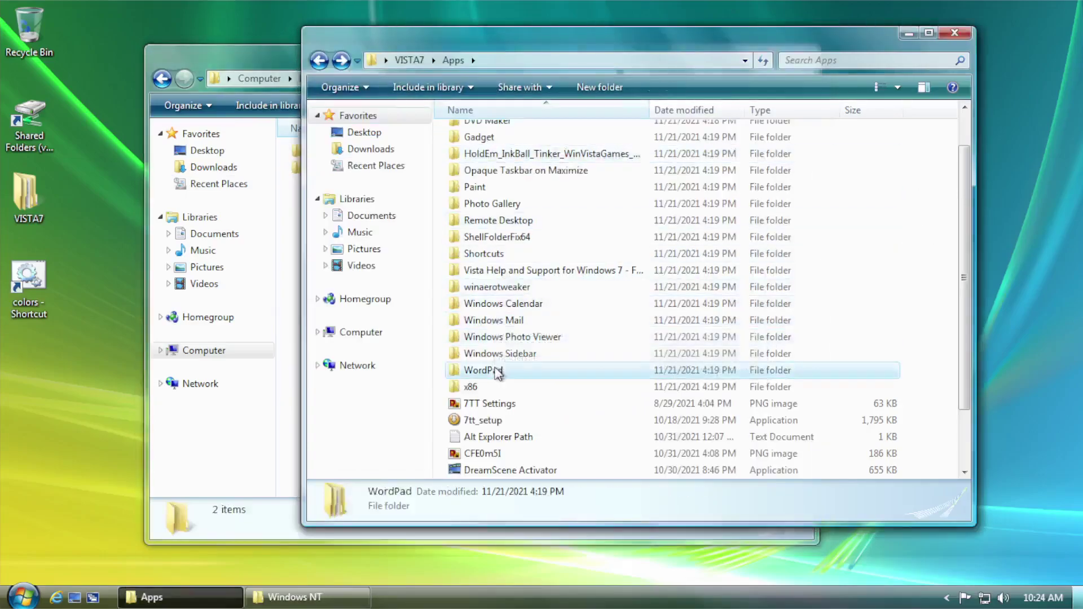
pyautogui.click(490, 151)
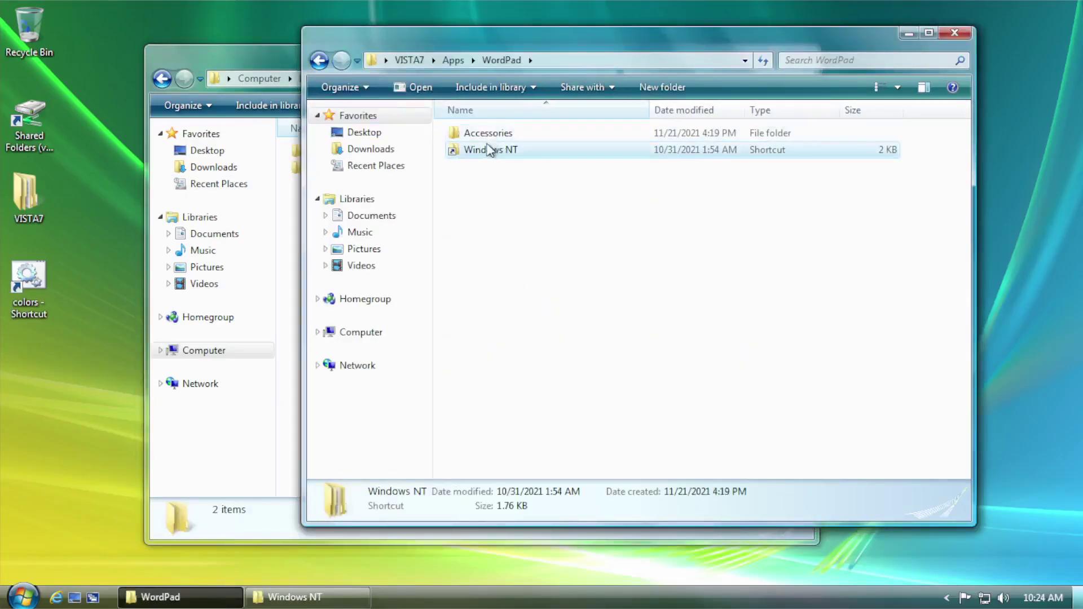
pyautogui.click(490, 135)
pyautogui.rightClick(481, 134)
pyautogui.click(520, 337)
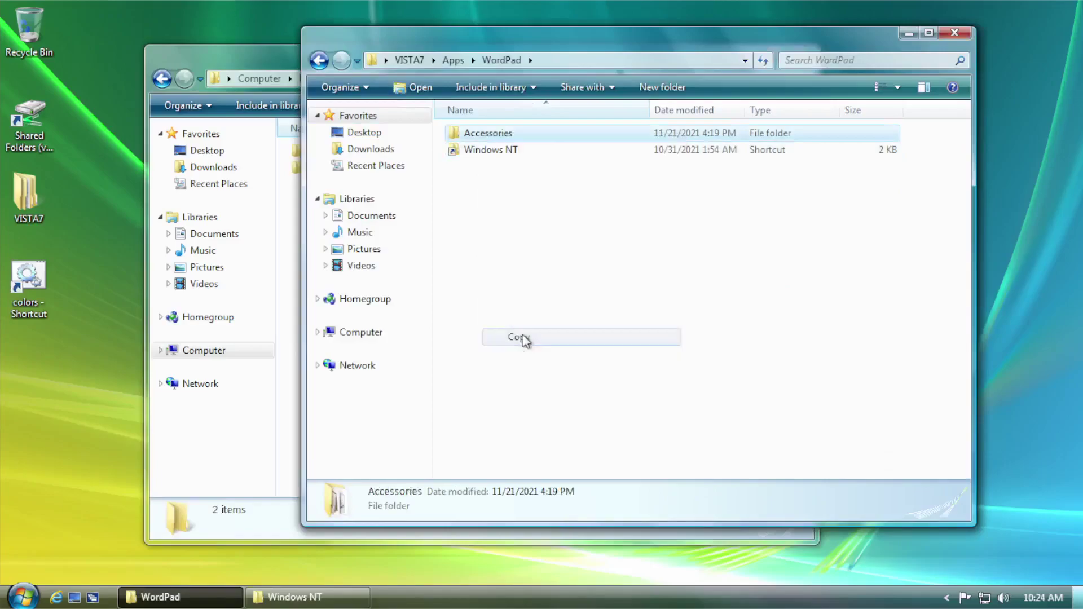
# - Paste the Accessories folder into Windows NT, merging it with the existing folder and replacing all conflicting files
pyautogui.click(299, 305)
pyautogui.rightClick(332, 266)
pyautogui.click(371, 375)
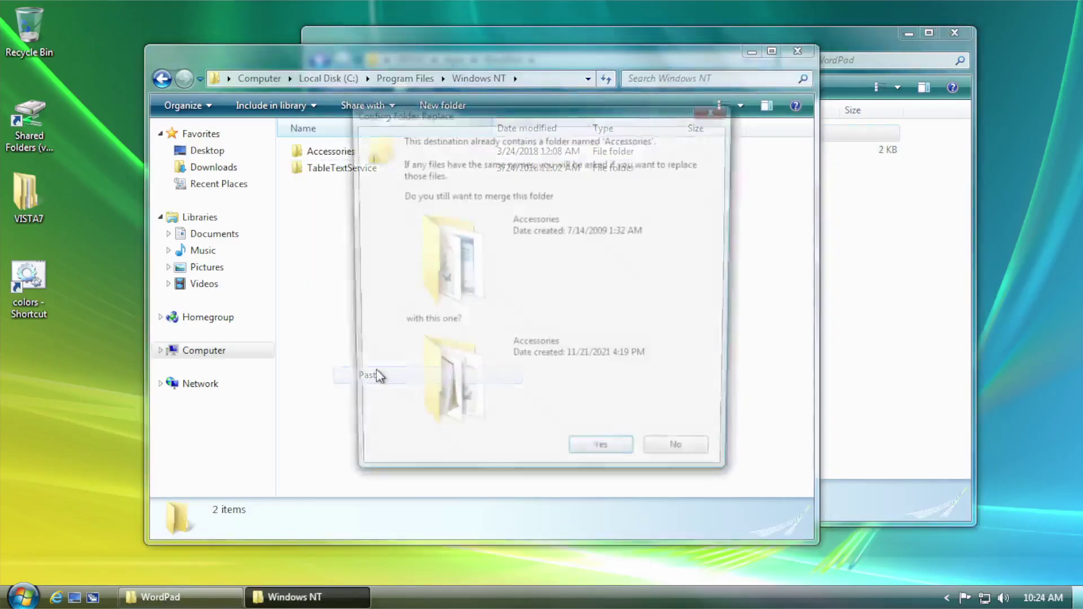
pyautogui.click(593, 453)
pyautogui.click(468, 463)
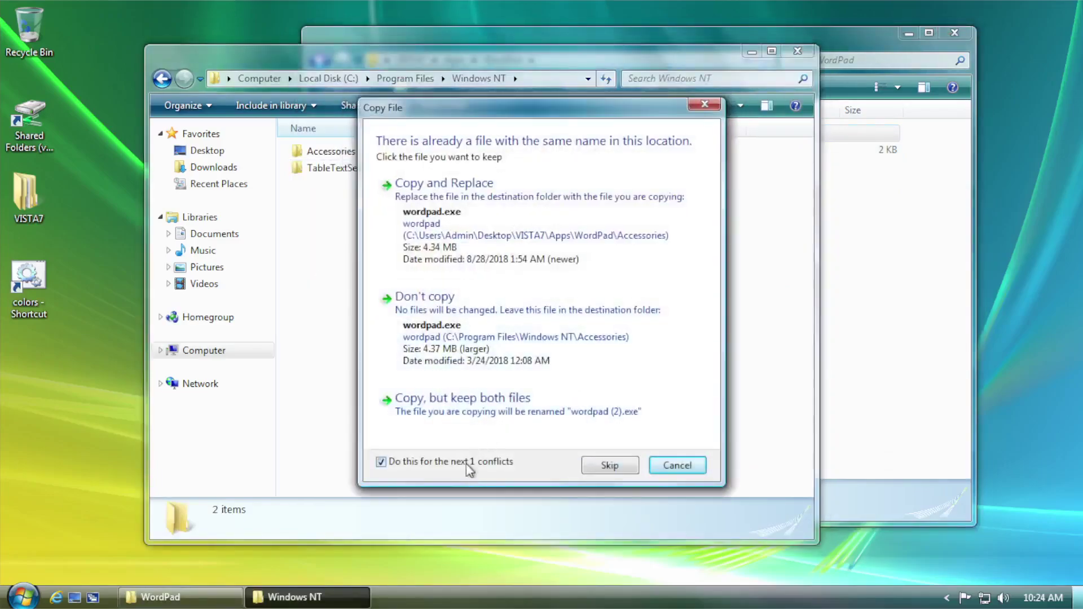
pyautogui.click(530, 245)
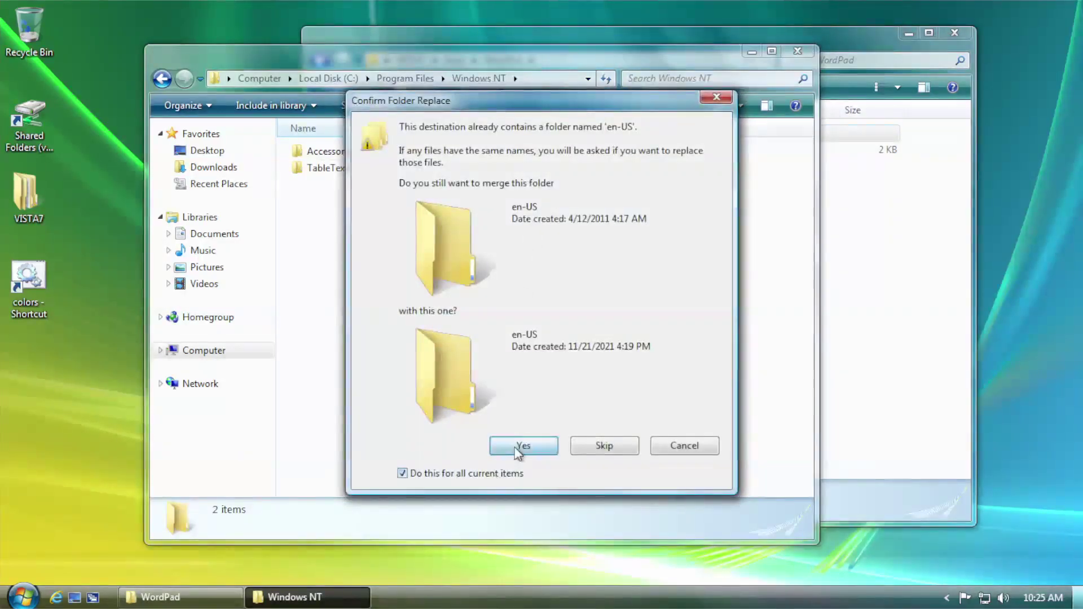
pyautogui.click(521, 447)
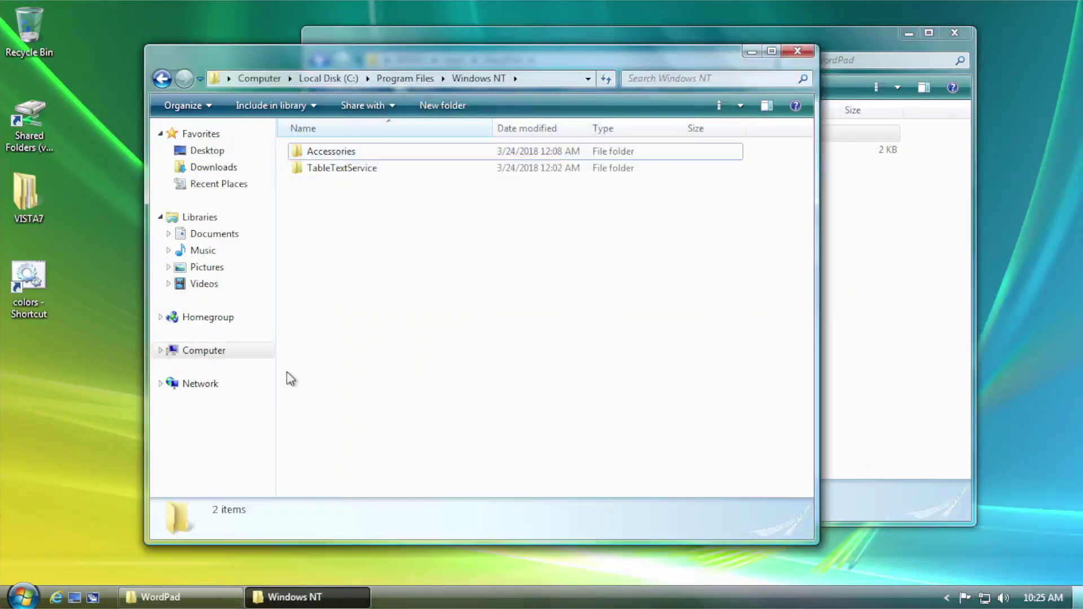
# - Launch WordPad from Accessories, check its About WordPad information, and close the program
pyautogui.click(23, 597)
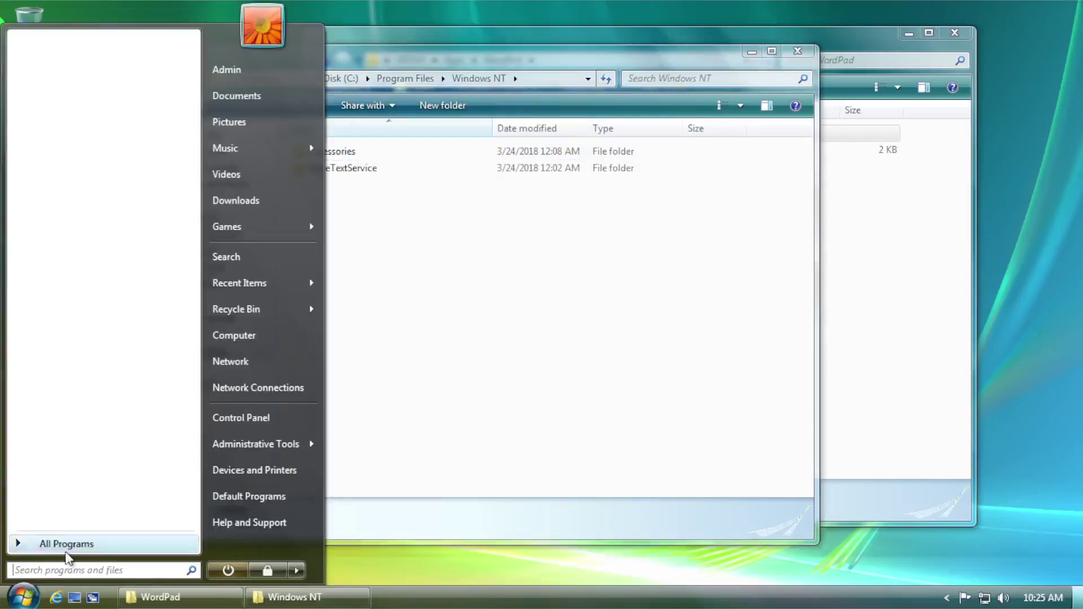
pyautogui.click(66, 546)
pyautogui.click(79, 193)
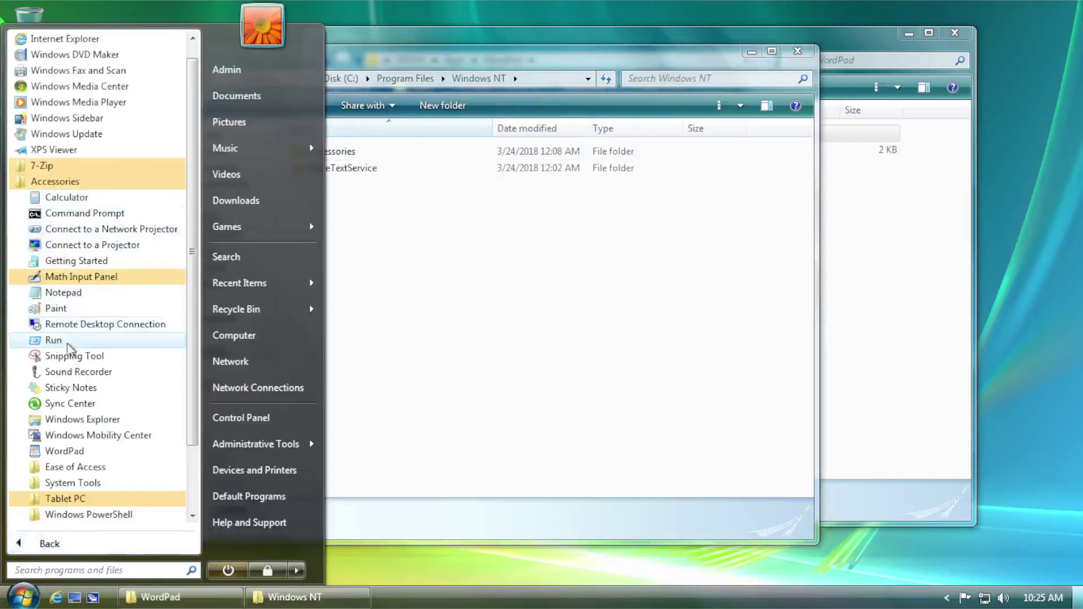
pyautogui.click(72, 451)
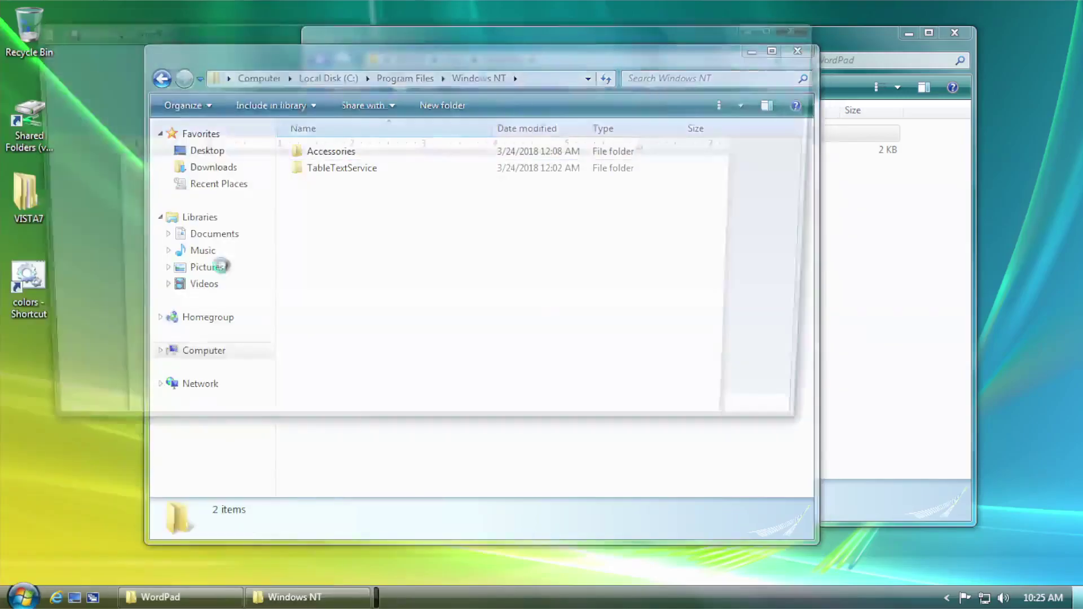
pyautogui.click(46, 56)
pyautogui.click(128, 321)
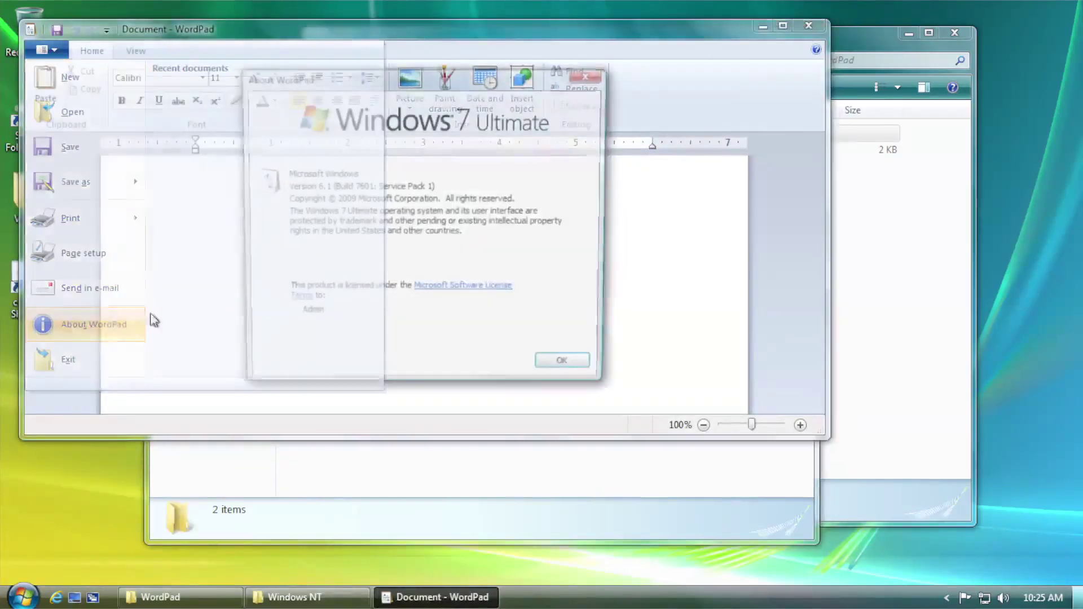
pyautogui.moveTo(375, 90); pyautogui.dragTo(379, 93)
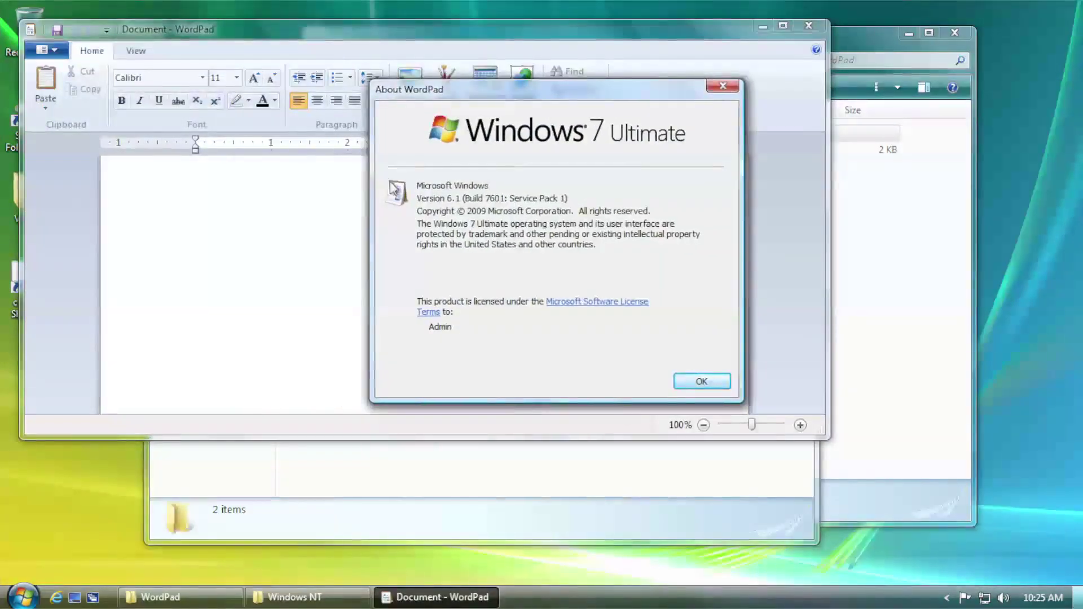
pyautogui.click(722, 86)
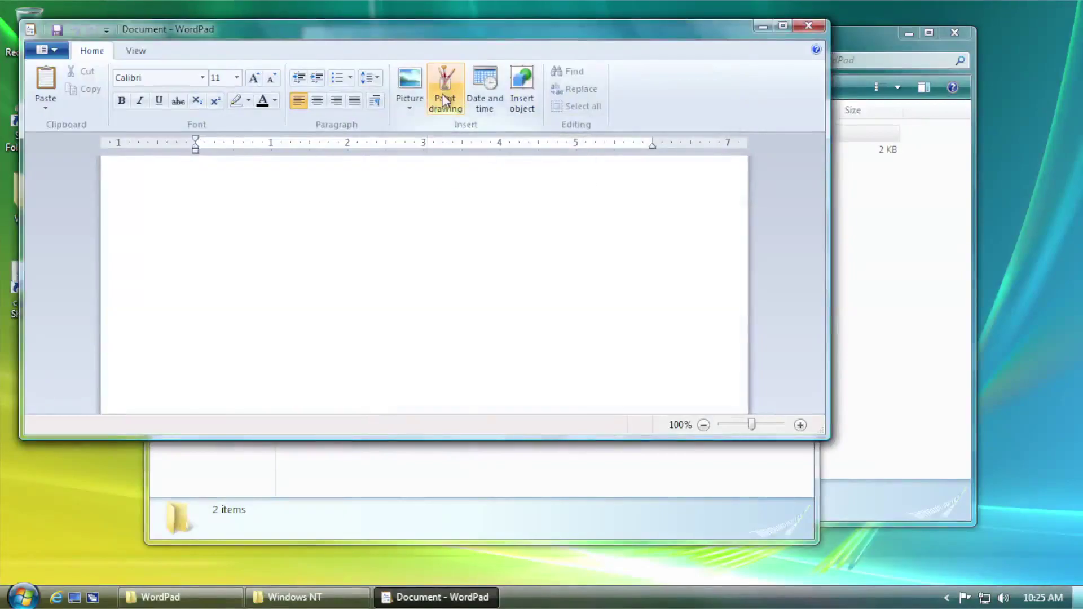
pyautogui.click(807, 23)
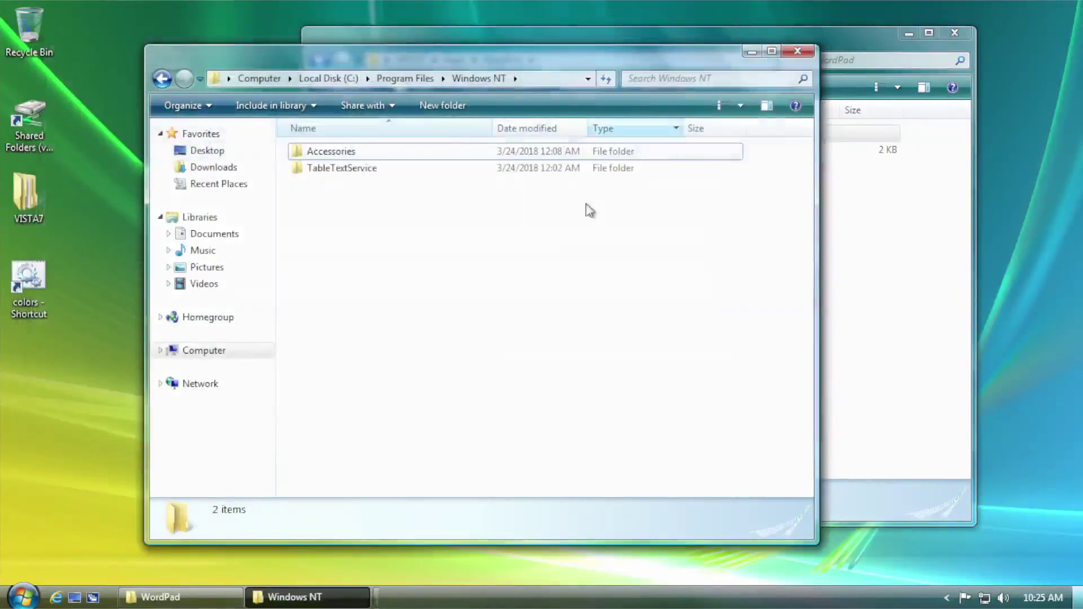
# - Return to Program Files and to Apps, open the x86 folder, and copy its Windows Calendar, Mail, Photo Viewer and Sidebar folders
pyautogui.click(162, 78)
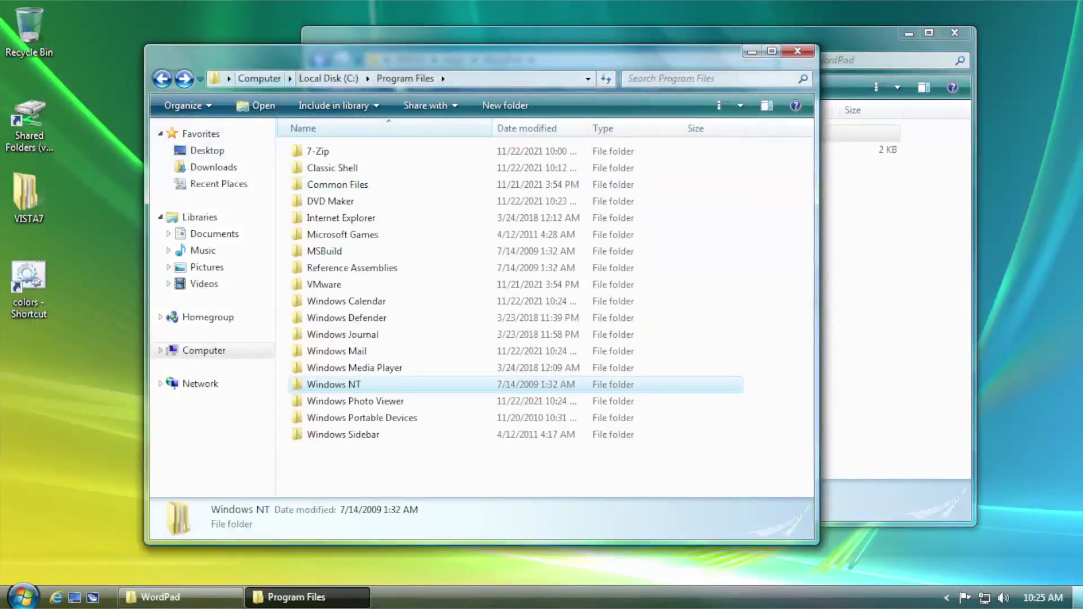
pyautogui.click(893, 327)
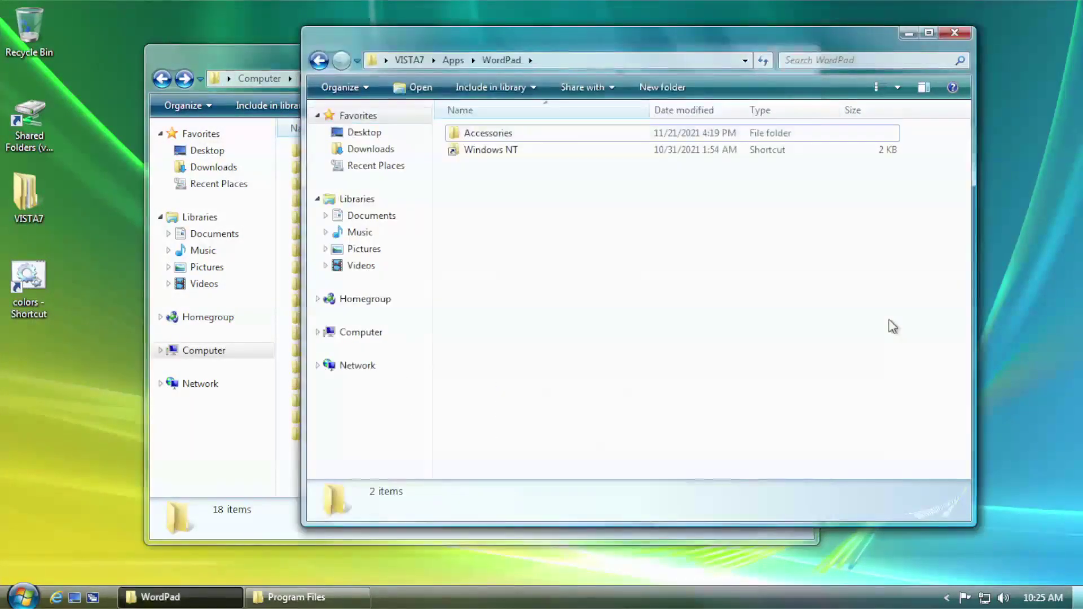
pyautogui.click(453, 60)
pyautogui.scroll(-1, 496, 305)
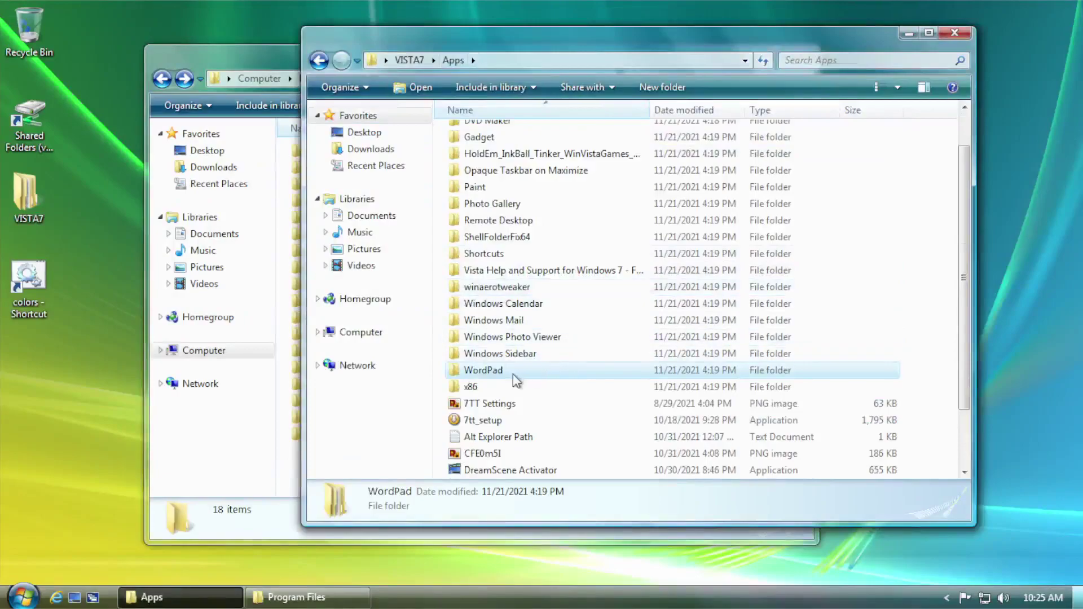
pyautogui.doubleClick(472, 387)
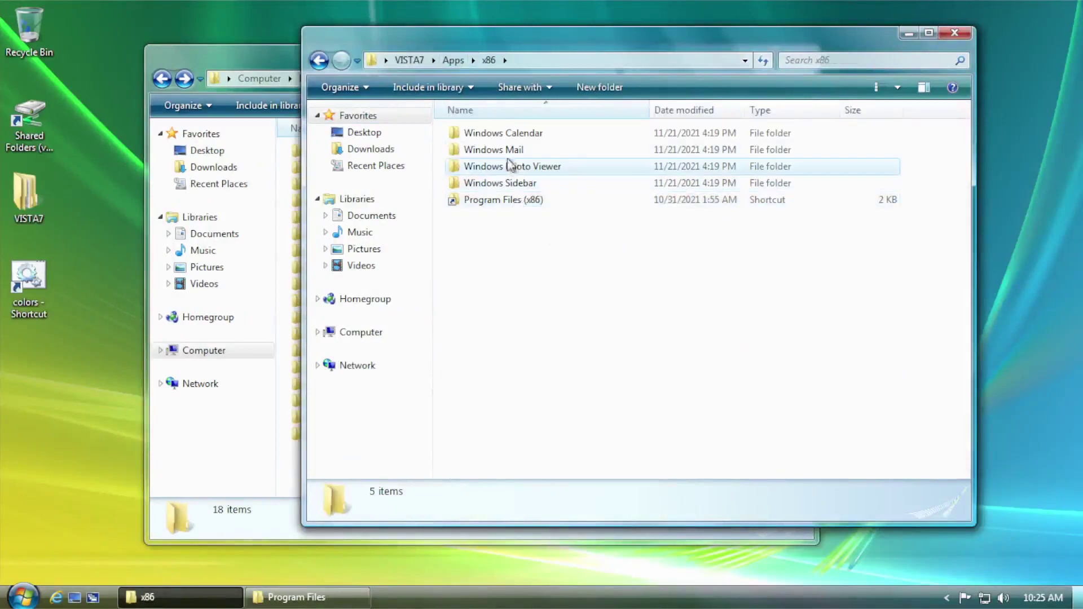
pyautogui.moveTo(927, 124); pyautogui.dragTo(520, 186)
pyautogui.rightClick(519, 183)
pyautogui.click(567, 334)
# - Open Program Files (x86) through its shortcut and paste the four folders, merging existing folders and replacing all conflicting files
pyautogui.doubleClick(529, 202)
pyautogui.rightClick(599, 460)
pyautogui.click(656, 336)
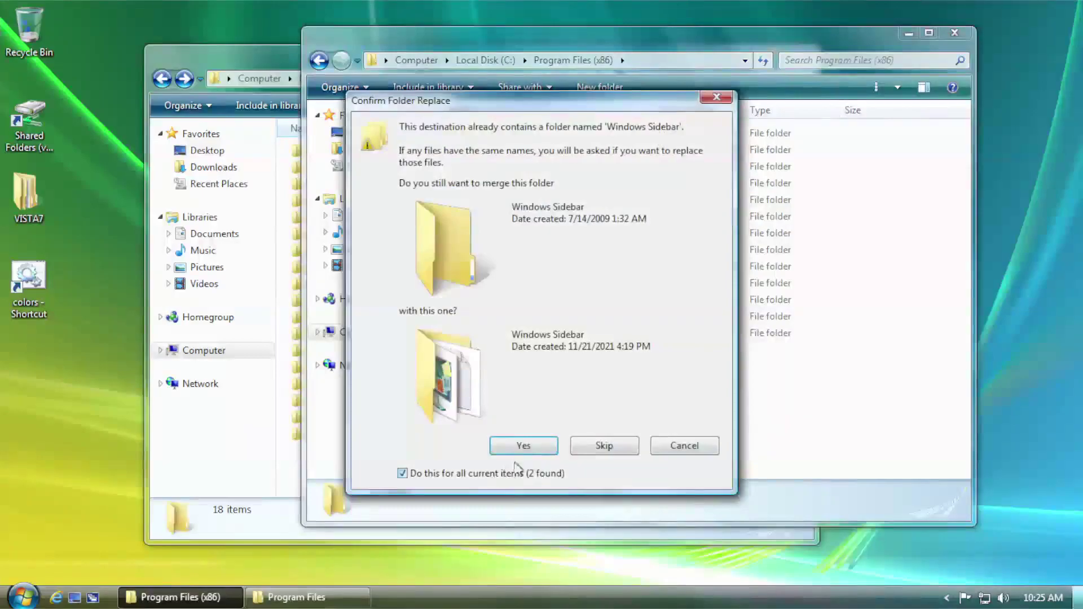
pyautogui.click(550, 446)
pyautogui.click(462, 473)
pyautogui.click(546, 192)
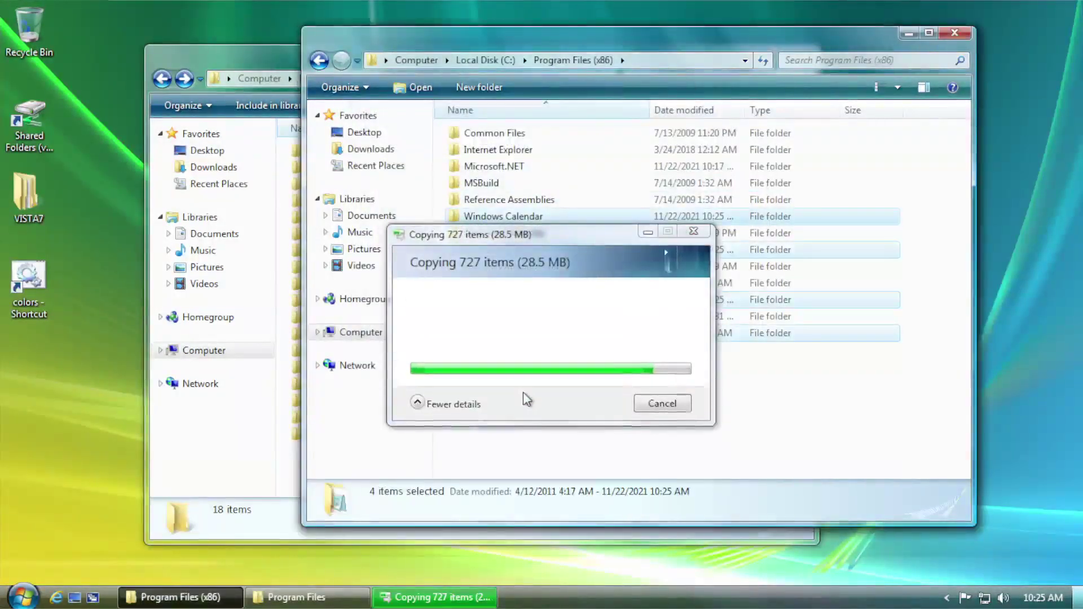
# - Go back to the Apps folder and close both open folder windows
pyautogui.click(318, 59)
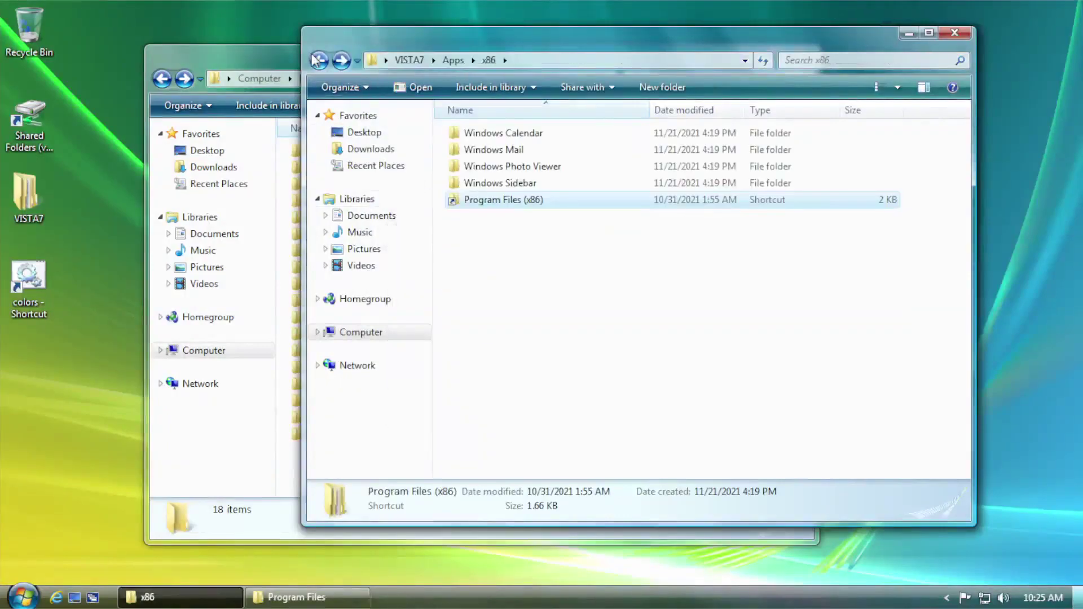
pyautogui.click(317, 60)
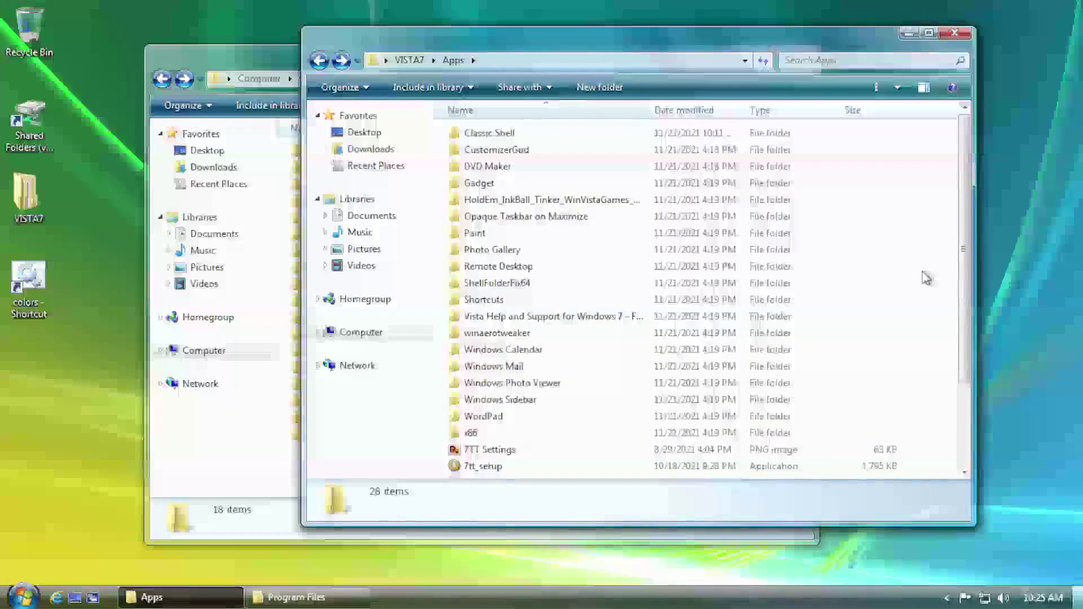
pyautogui.scroll(-1, 926, 278)
pyautogui.click(955, 33)
pyautogui.click(750, 61)
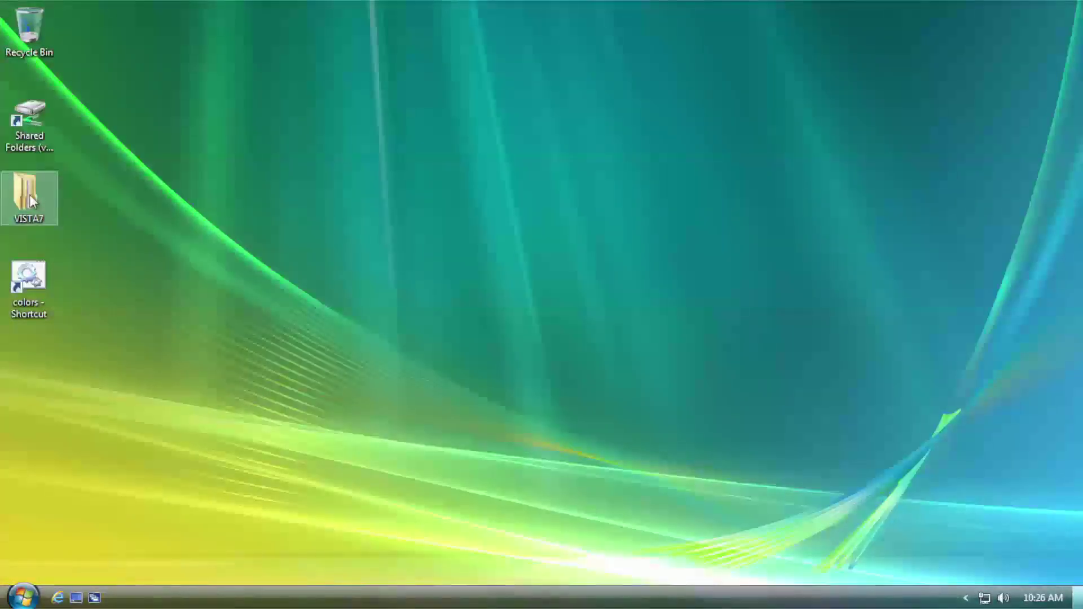
# - Open the Apps folder inside VISTA7 from the desktop and copy its Windows Photo Viewer folder
pyautogui.doubleClick(31, 198)
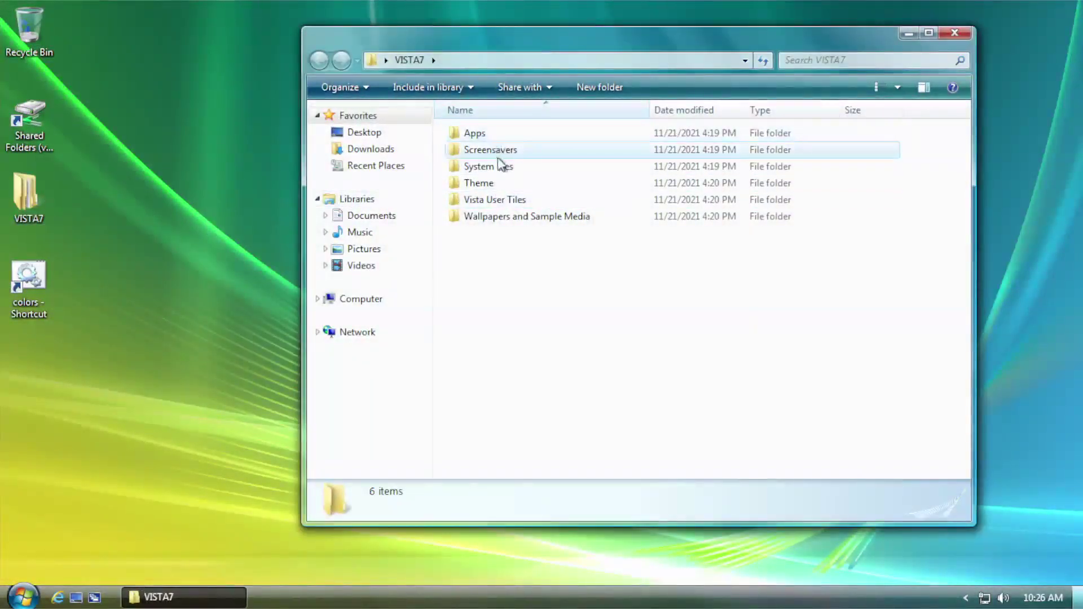
pyautogui.doubleClick(498, 138)
pyautogui.moveTo(517, 40); pyautogui.dragTo(402, 33)
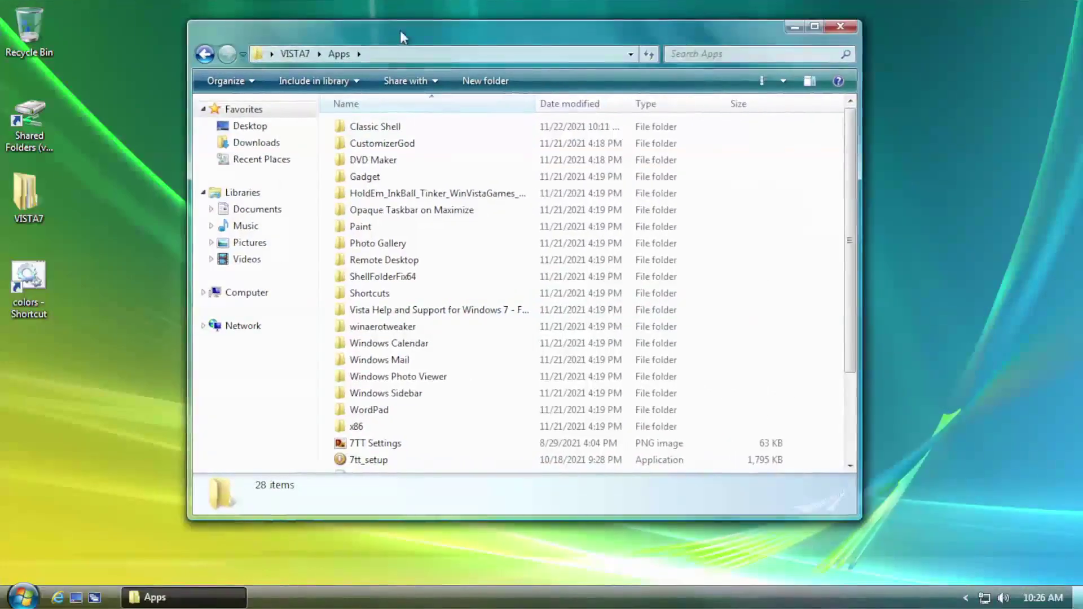
pyautogui.click(404, 378)
pyautogui.rightClick(403, 377)
pyautogui.click(441, 282)
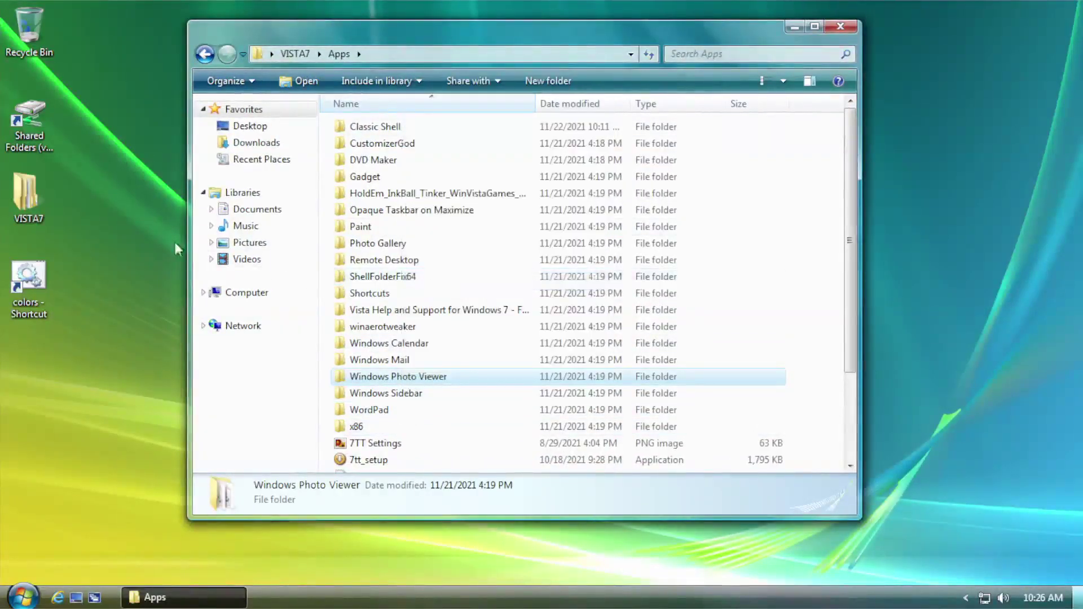
# - Paste the Windows Photo Viewer folder into Program Files on drive C, merging it and replacing all conflicting files, and close the Program Files window
pyautogui.click(32, 590)
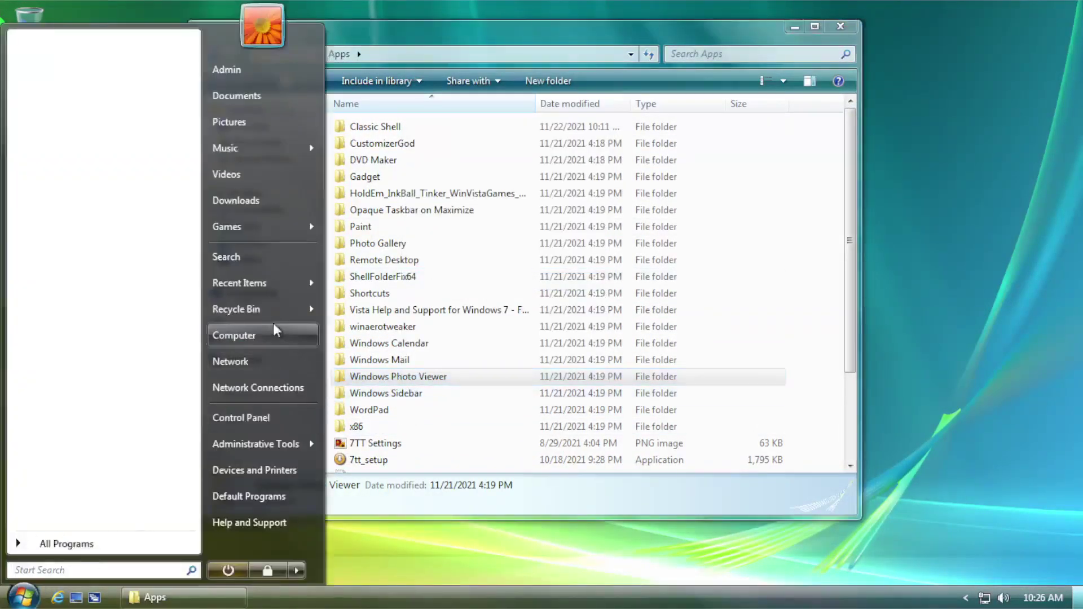
pyautogui.click(273, 328)
pyautogui.doubleClick(398, 186)
pyautogui.doubleClick(395, 181)
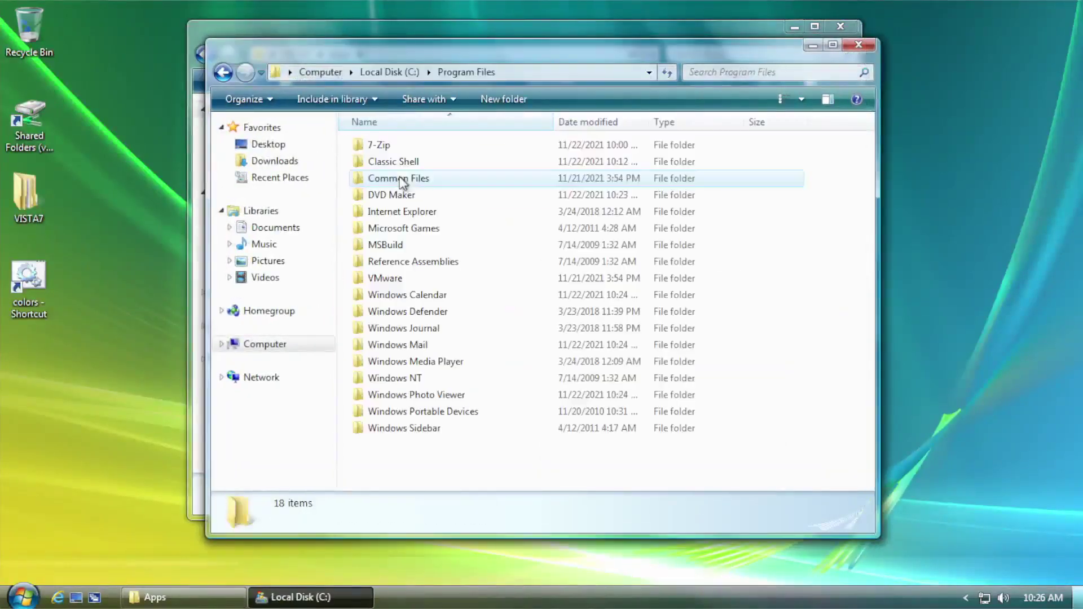
pyautogui.rightClick(828, 305)
pyautogui.click(866, 412)
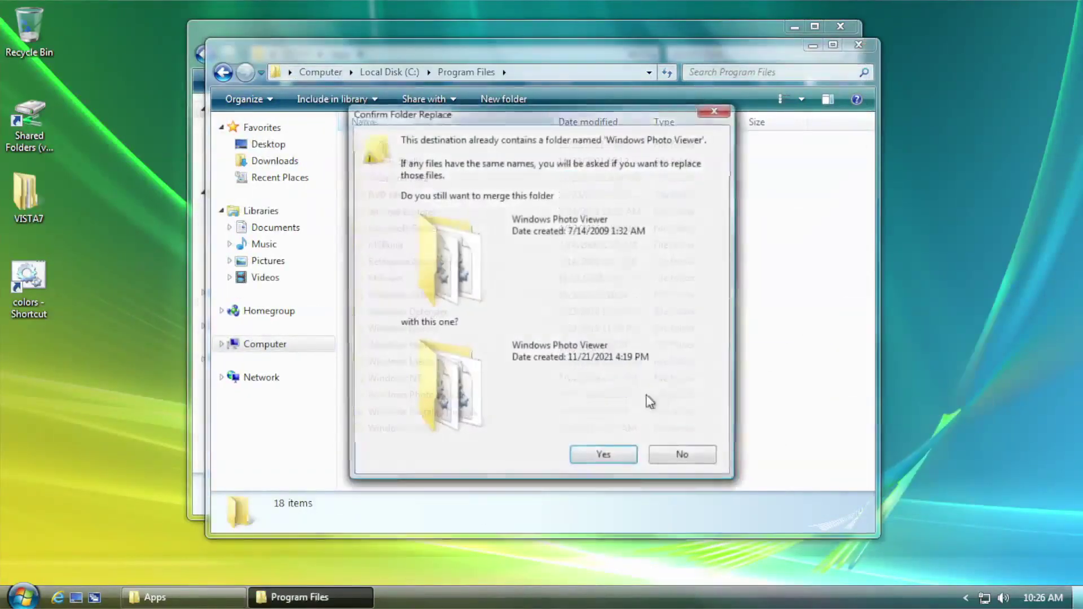
pyautogui.click(580, 455)
pyautogui.click(462, 459)
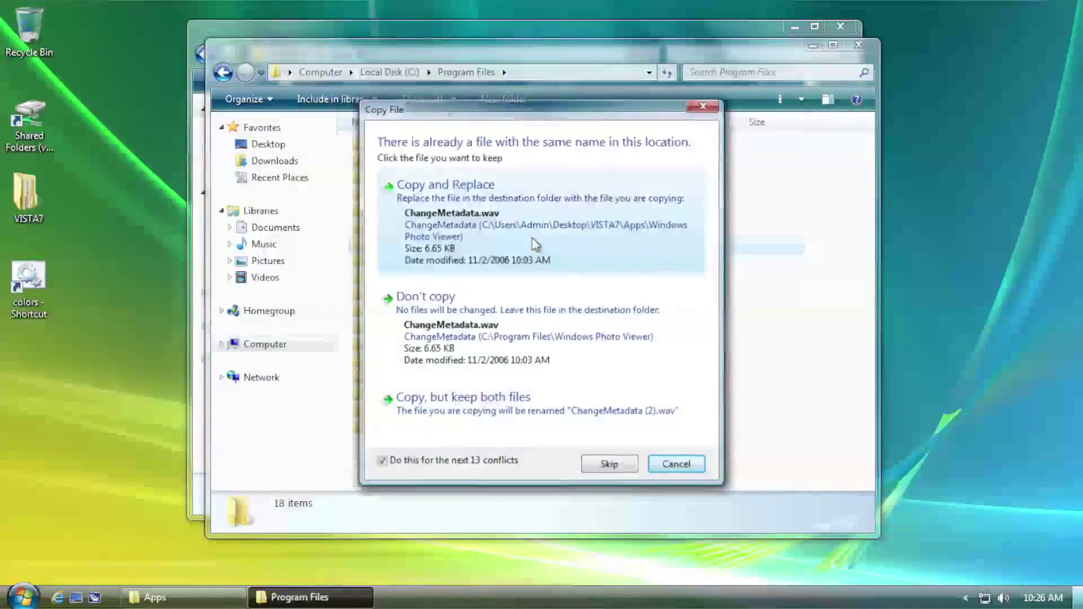
pyautogui.click(535, 247)
pyautogui.click(524, 446)
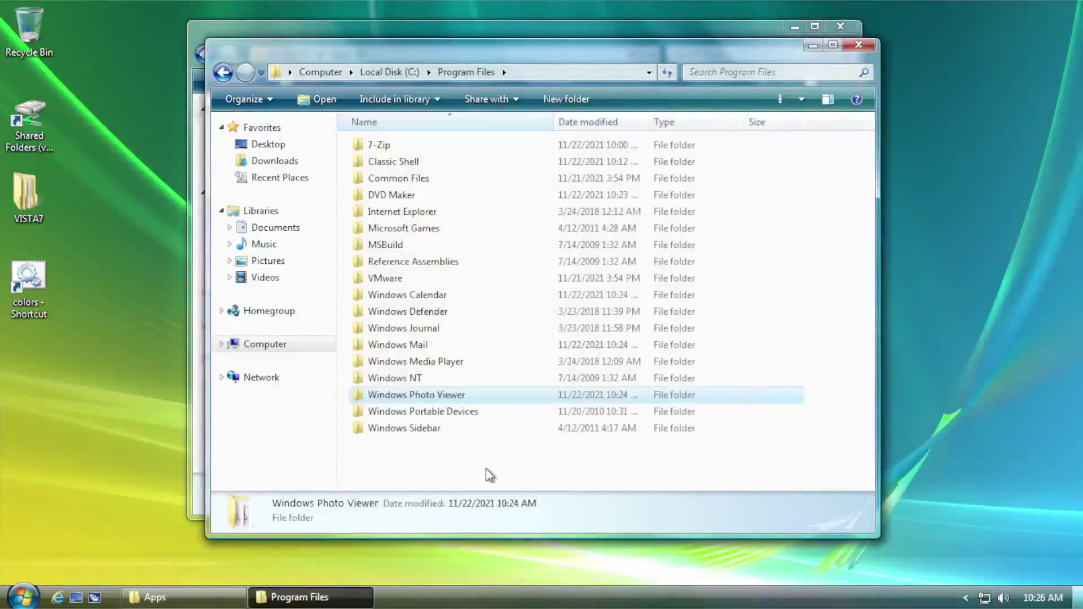
pyautogui.click(856, 35)
pyautogui.click(867, 53)
pyautogui.click(859, 44)
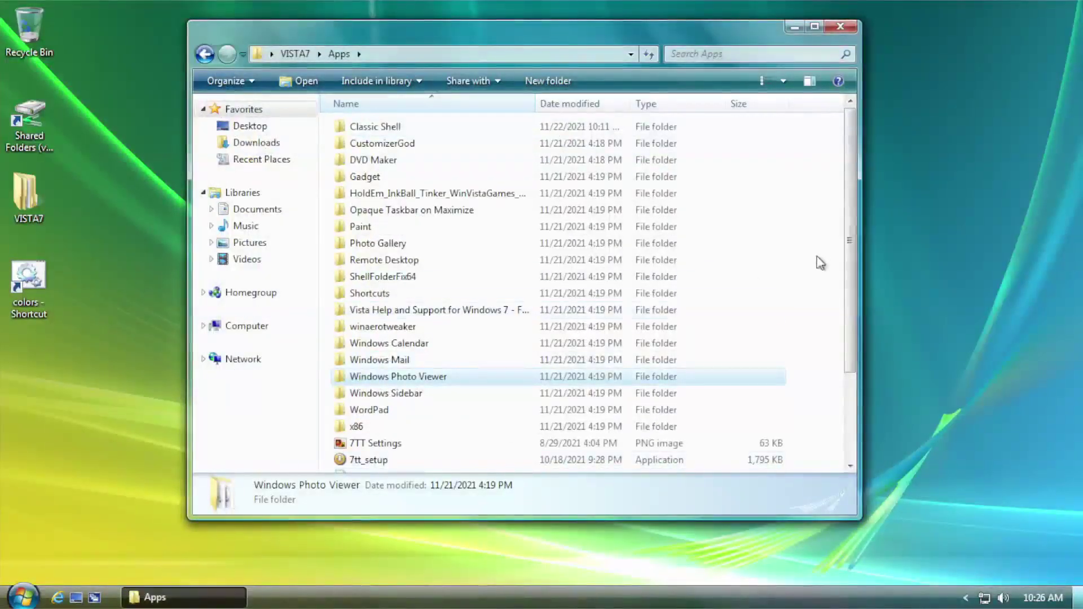
# - Create a desktop shortcut to the Sample Pictures folder from the Pictures library and close the library window
pyautogui.click(837, 247)
pyautogui.scroll(-1, 836, 244)
pyautogui.scroll(1, 837, 243)
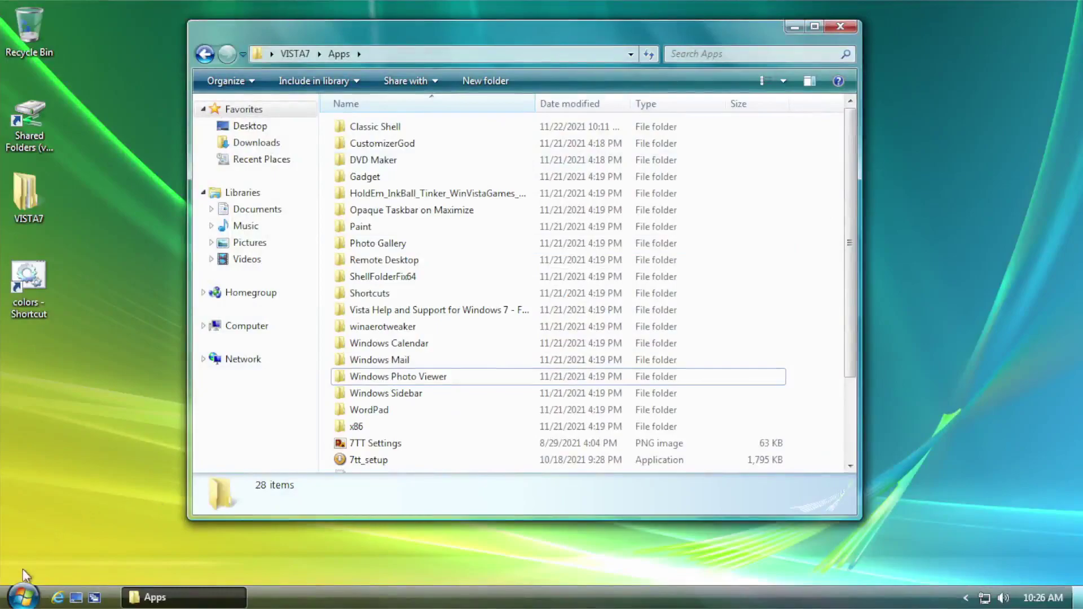
pyautogui.click(22, 596)
pyautogui.click(271, 125)
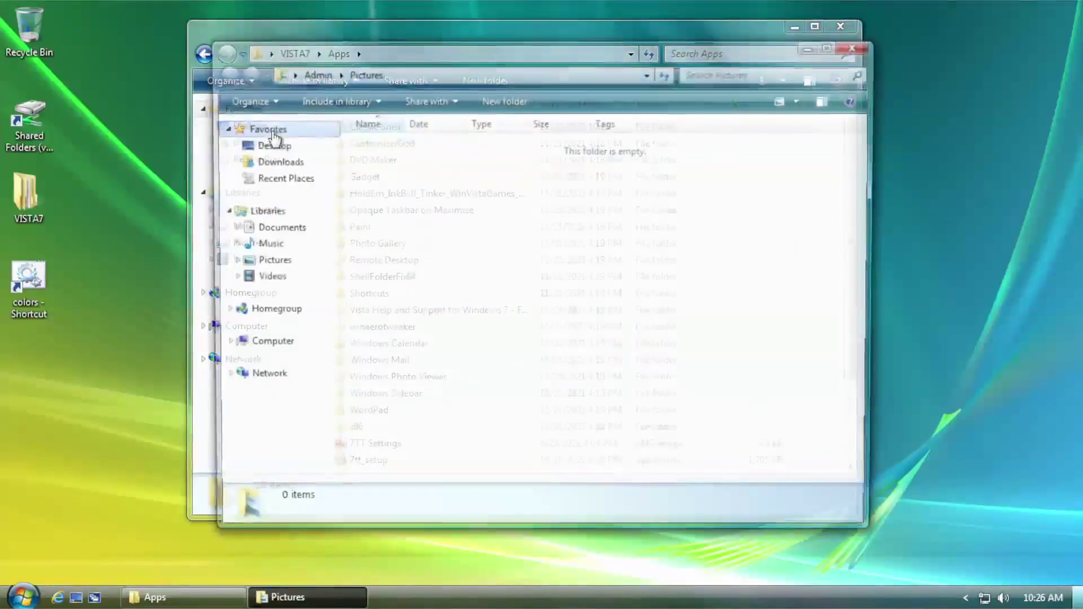
pyautogui.click(276, 263)
pyautogui.click(392, 229)
pyautogui.click(611, 209)
pyautogui.rightClick(364, 226)
pyautogui.moveTo(556, 416)
pyautogui.click(620, 427)
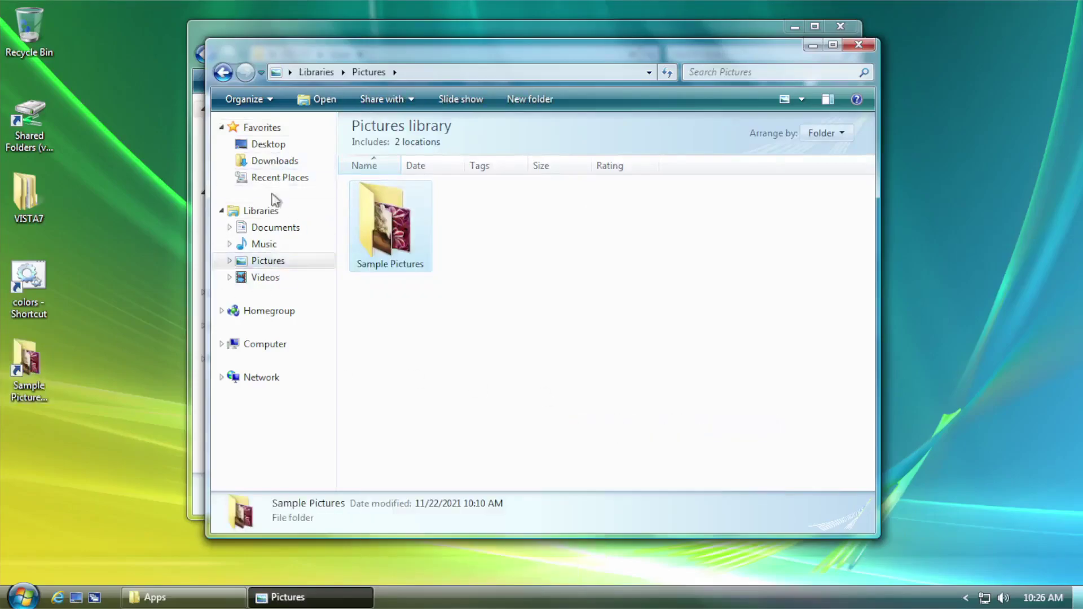
pyautogui.click(859, 45)
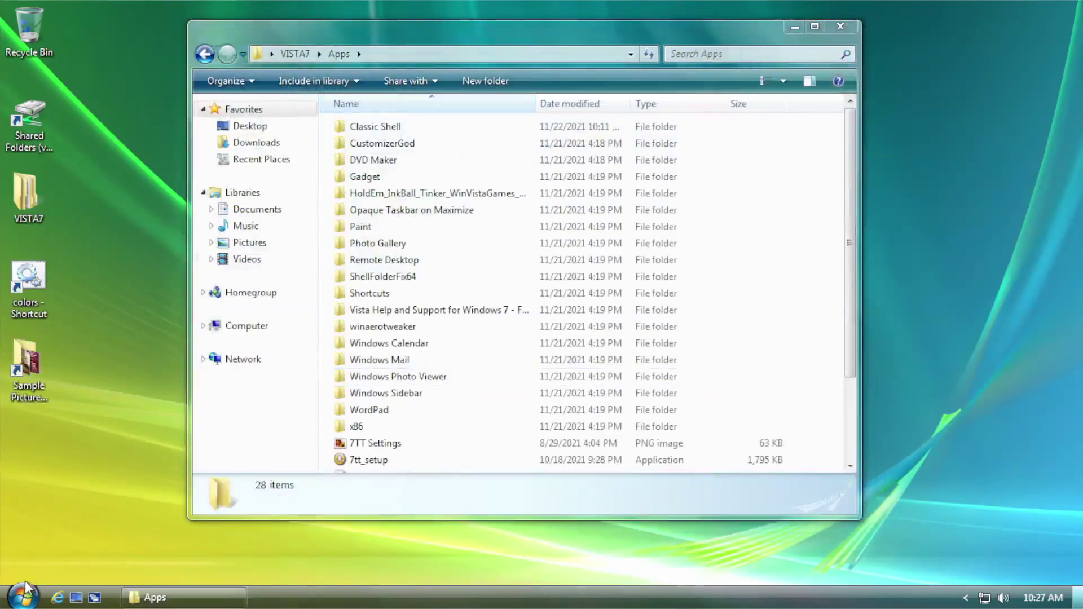
# - Open the account's own Pictures folder and move the Sample Pictures shortcut from the desktop into it
pyautogui.click(23, 596)
pyautogui.click(232, 123)
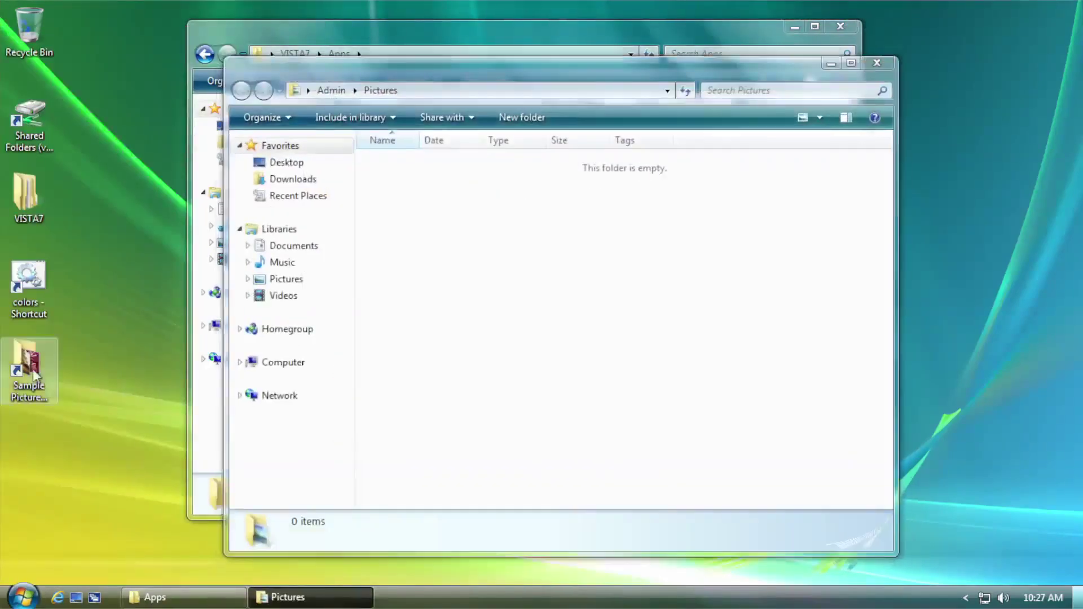
pyautogui.moveTo(475, 66); pyautogui.dragTo(408, 45)
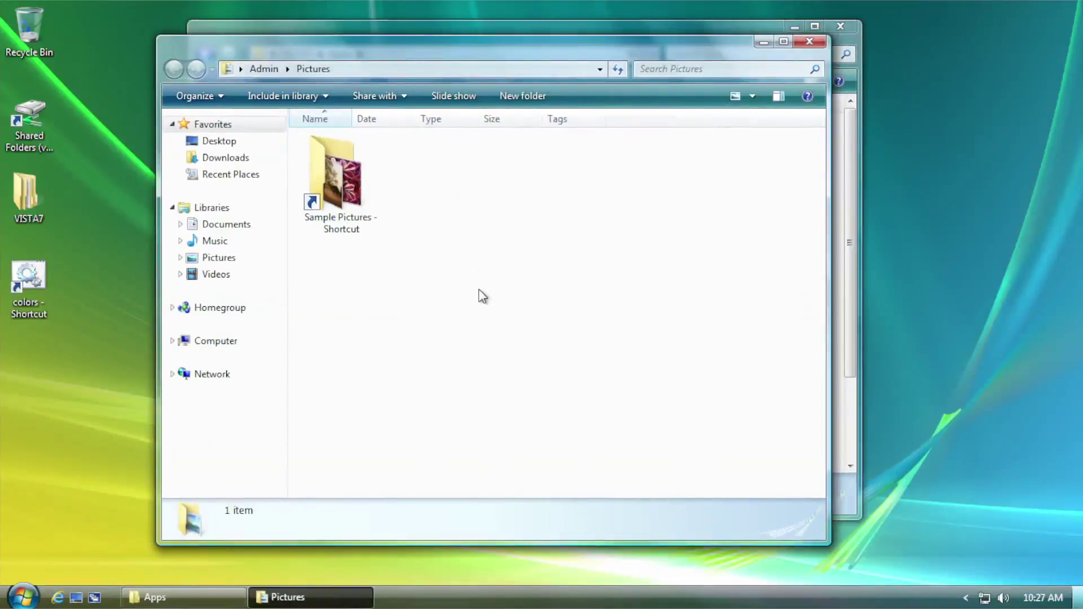
# - Open Sample Pictures through its shortcut and view Autumn Leaves in a maximized Windows Photo Gallery window
pyautogui.doubleClick(342, 195)
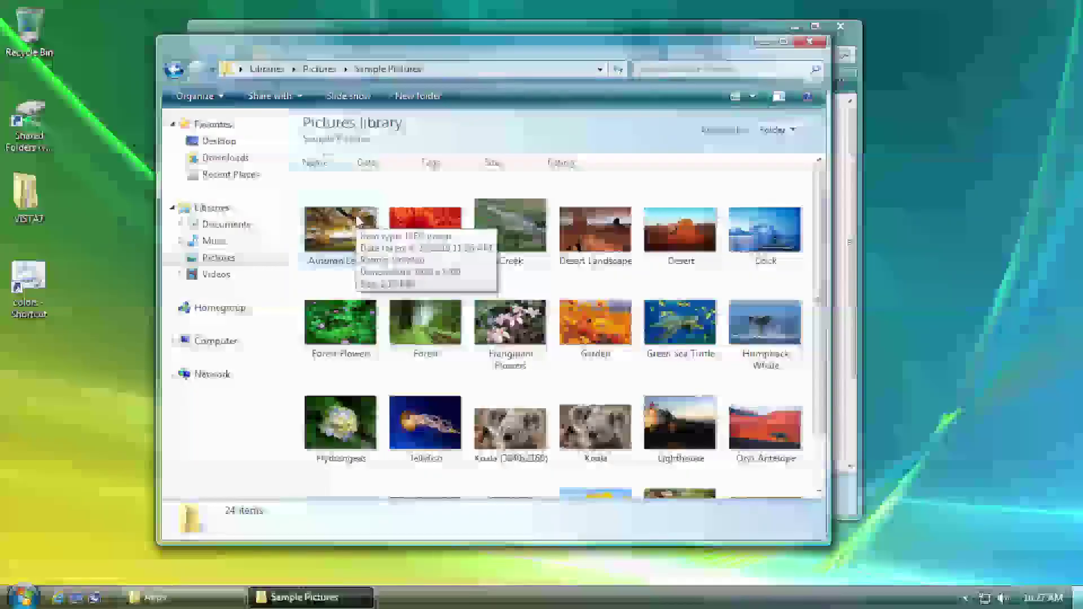
pyautogui.doubleClick(356, 220)
pyautogui.moveTo(644, 64); pyautogui.dragTo(636, 6)
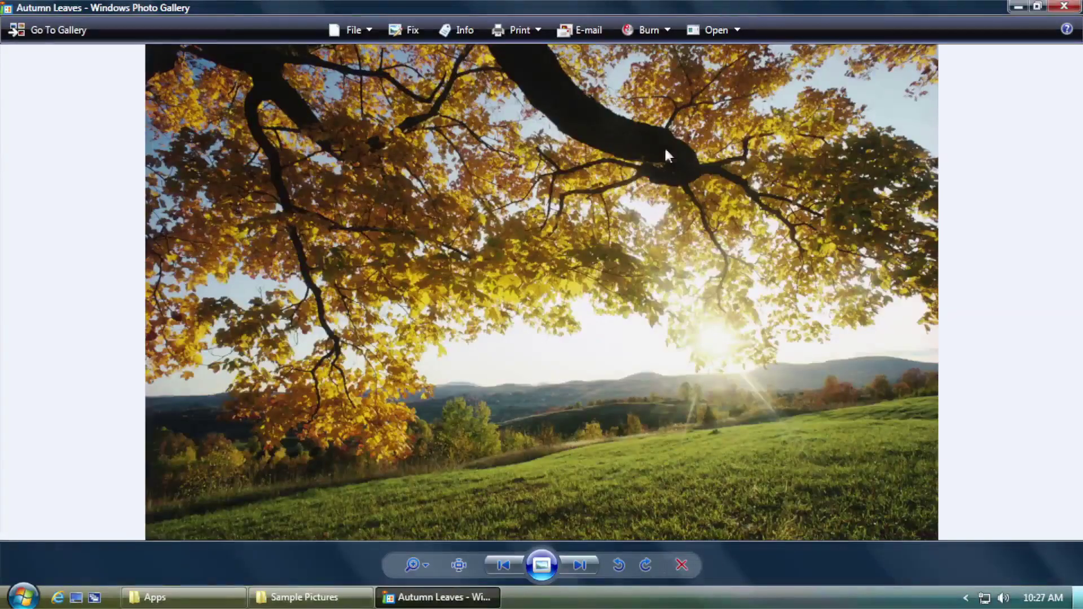
# - Look at the Fix tools for the picture, close them, and close Photo Gallery and the Sample Pictures window
pyautogui.click(409, 31)
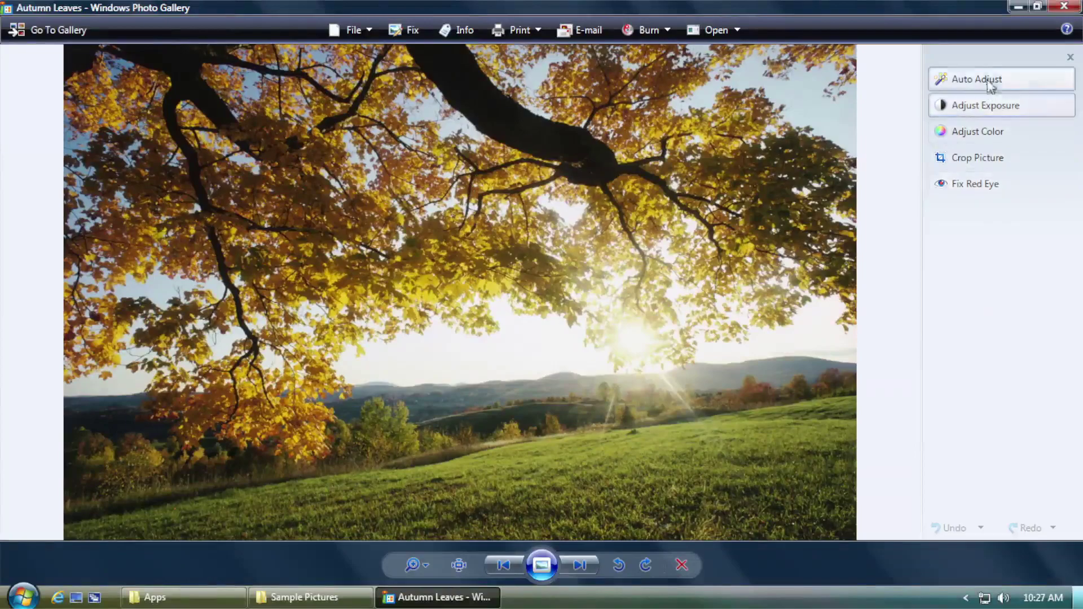
pyautogui.click(1071, 57)
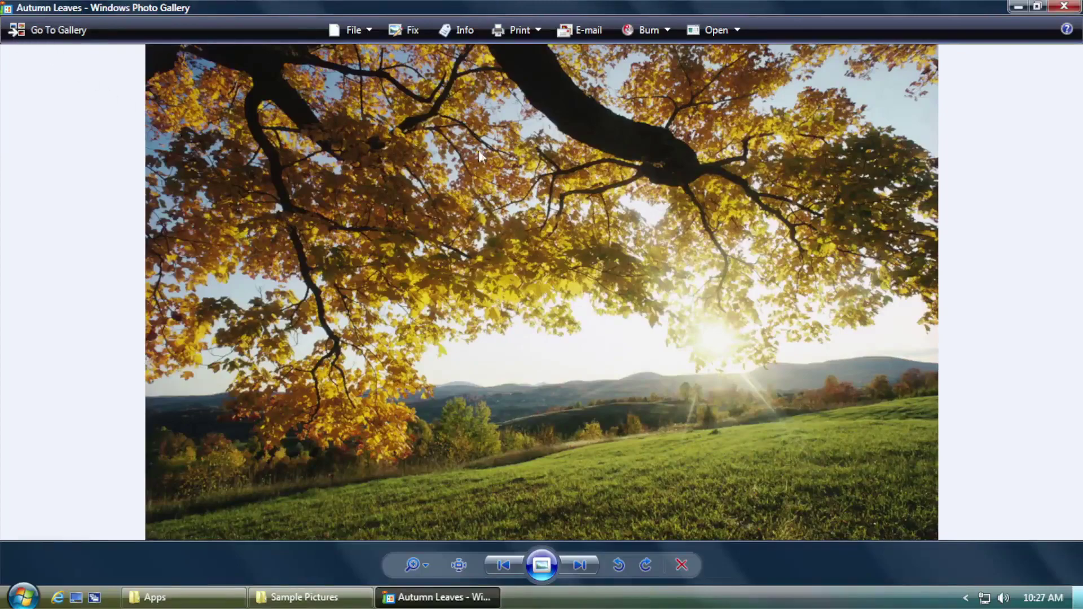
pyautogui.hotkey('alt', 'F4')
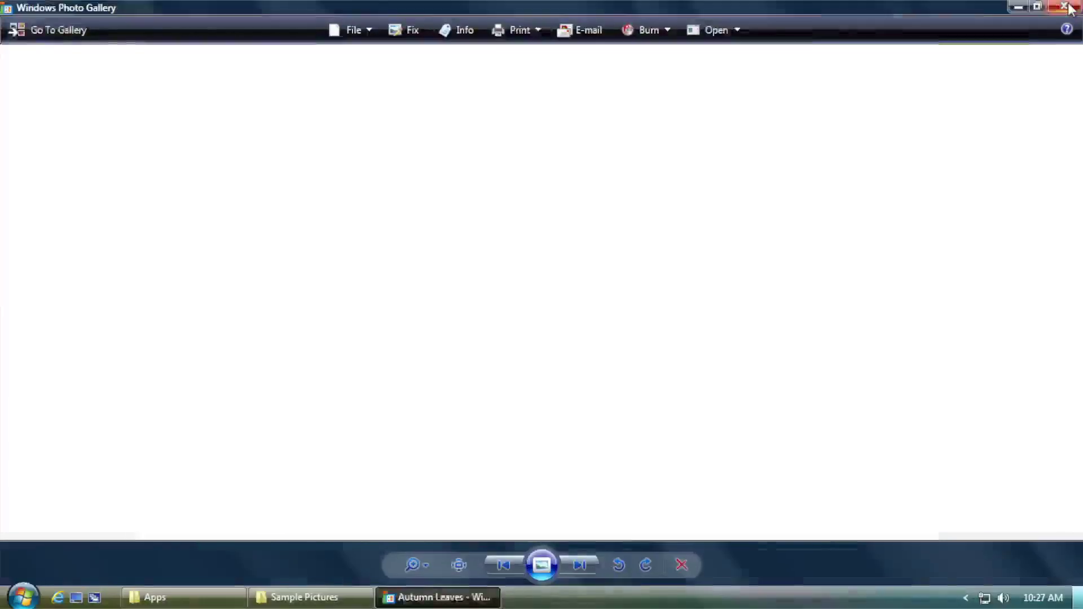
pyautogui.hotkey('alt', 'Tab')
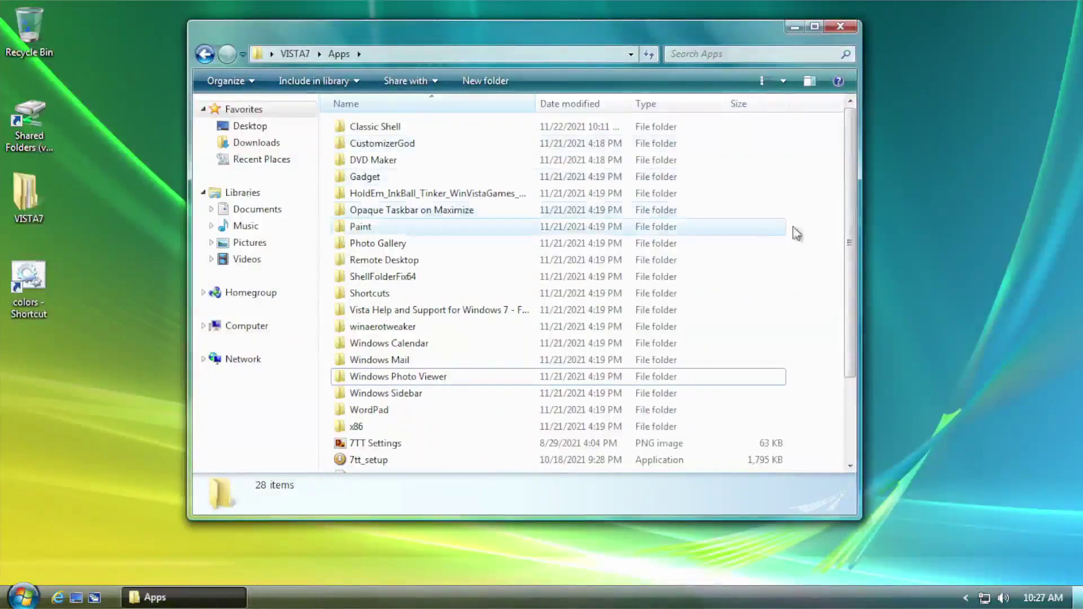
# - Run WLinstaller from the Photo Gallery folder in Apps and accept the Windows Live terms of use
pyautogui.doubleClick(377, 245)
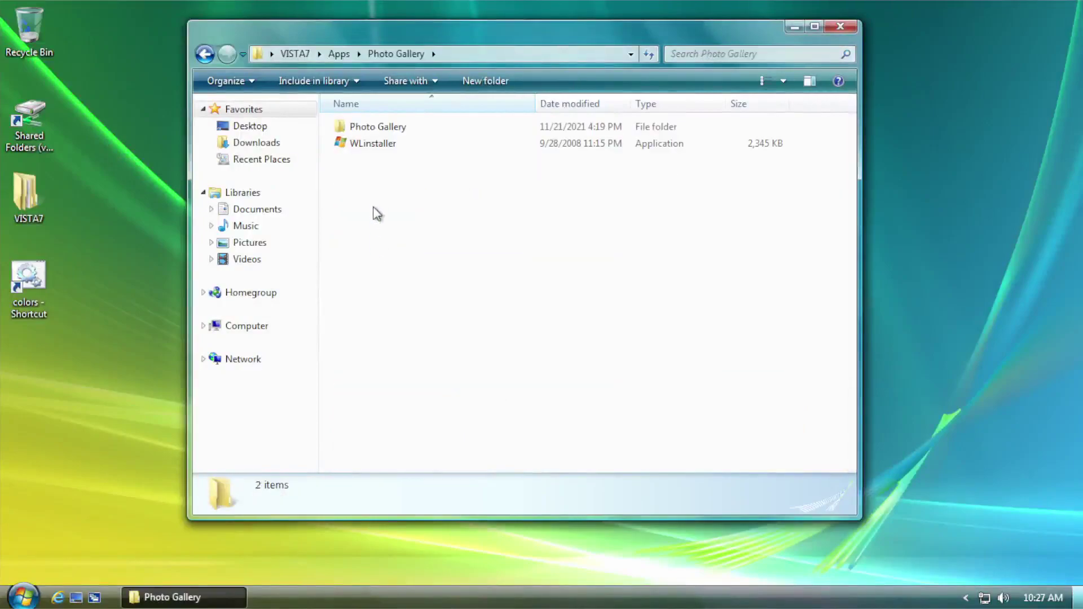
pyautogui.doubleClick(385, 145)
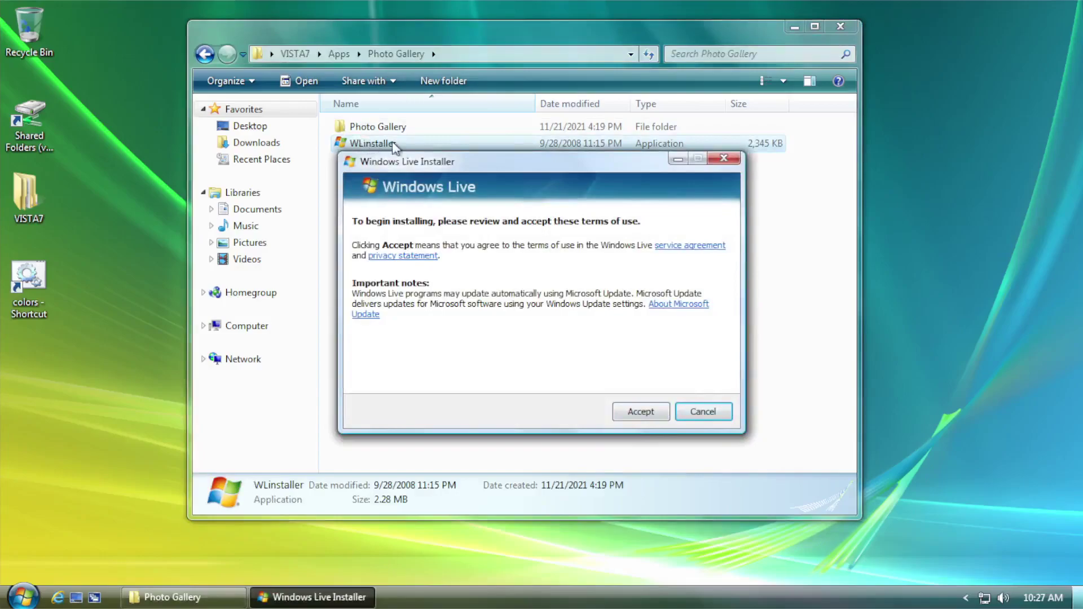
pyautogui.click(638, 413)
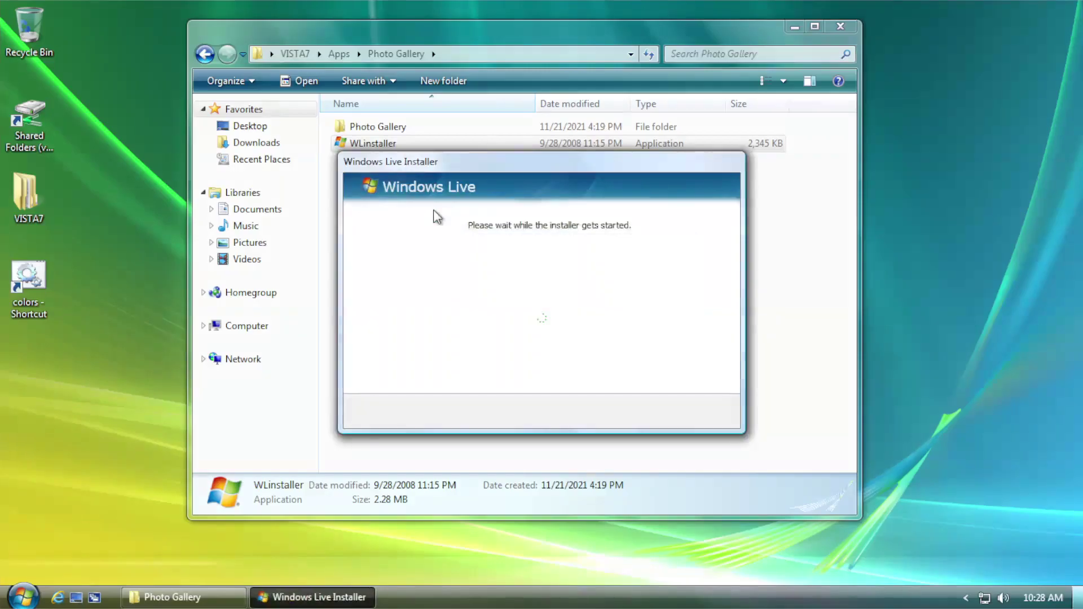
# - Select only Photo Gallery for installation, start installing it, and return to the Photo Gallery folder window
pyautogui.moveTo(455, 131); pyautogui.dragTo(451, 112)
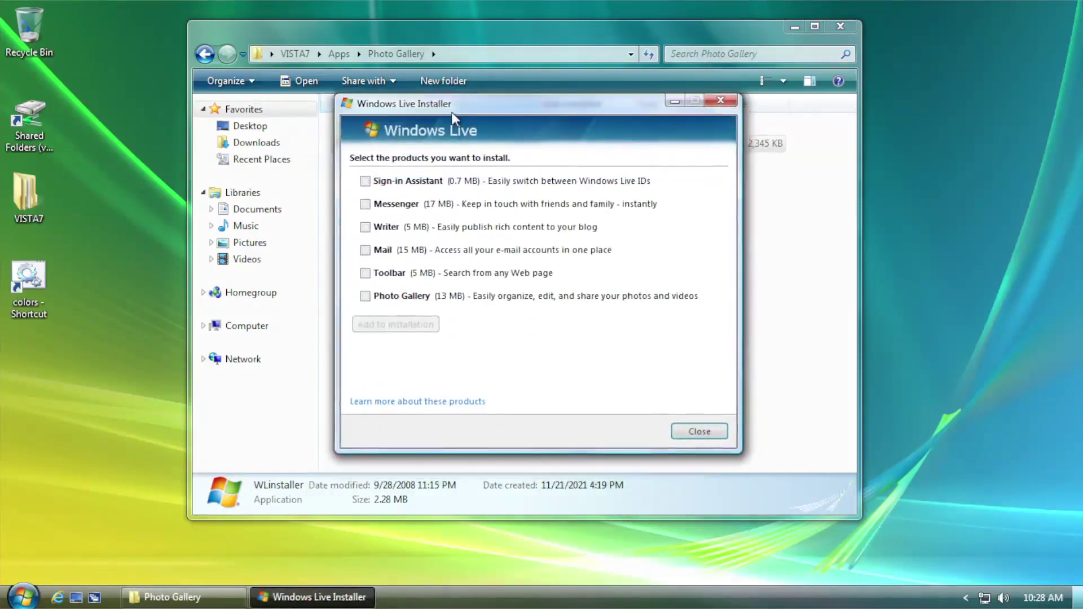
pyautogui.click(388, 299)
pyautogui.click(384, 325)
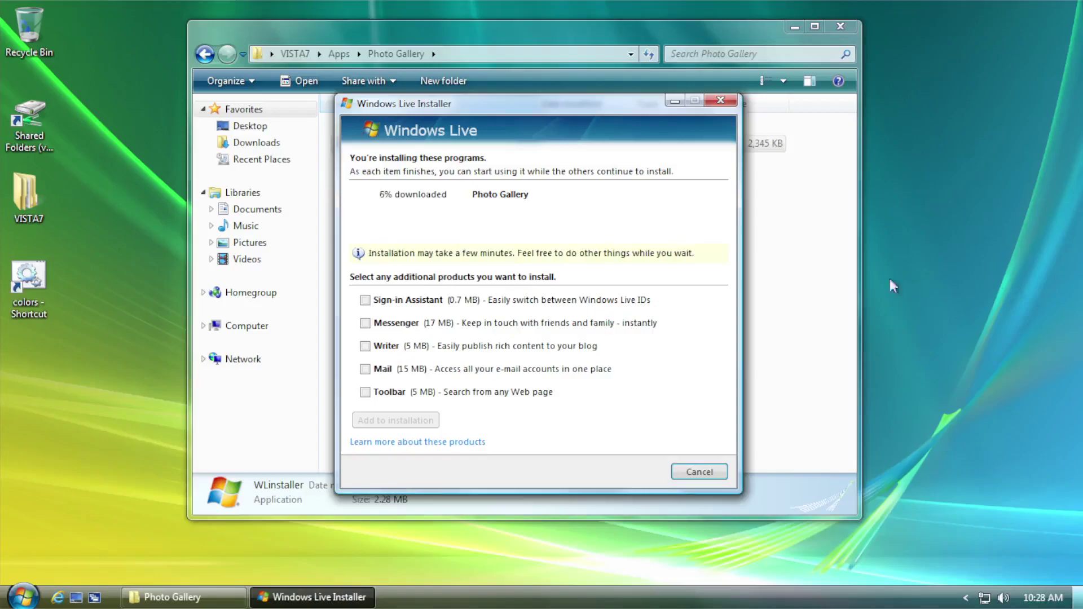
pyautogui.click(786, 285)
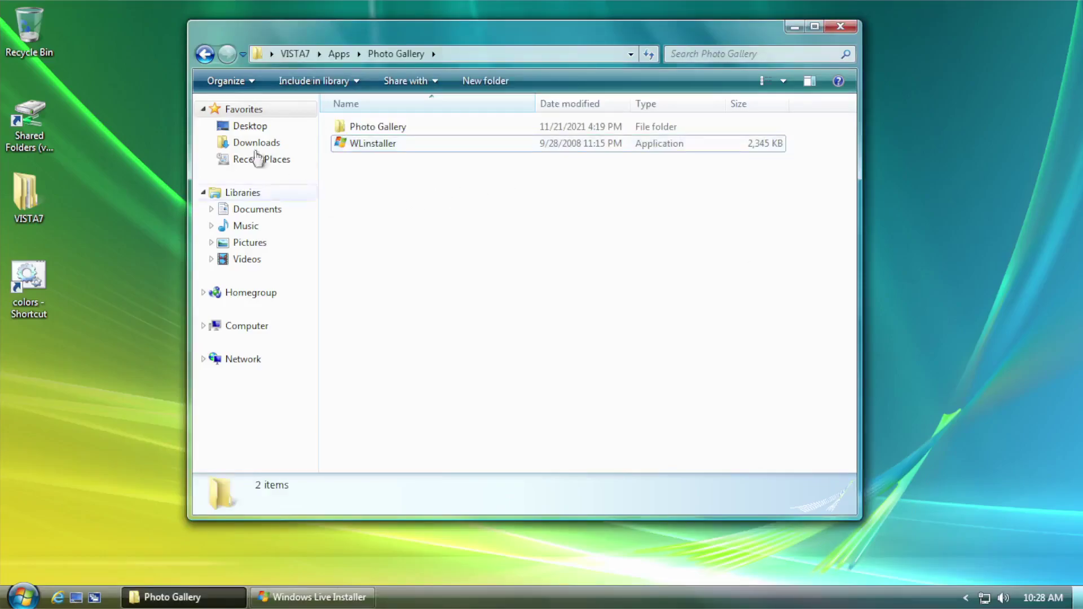
# - Launch ShellFolderFixUI from the nested ShellFolderFix64 folder inside VISTA7's Apps folder
pyautogui.click(205, 53)
pyautogui.scroll(-1, 387, 220)
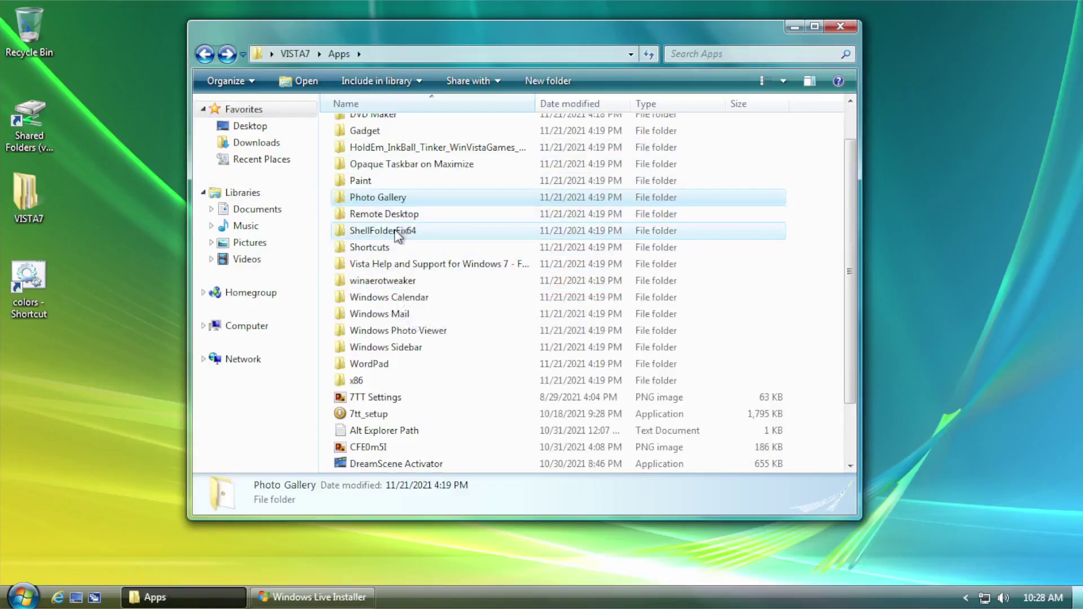
pyautogui.doubleClick(397, 231)
pyautogui.doubleClick(399, 128)
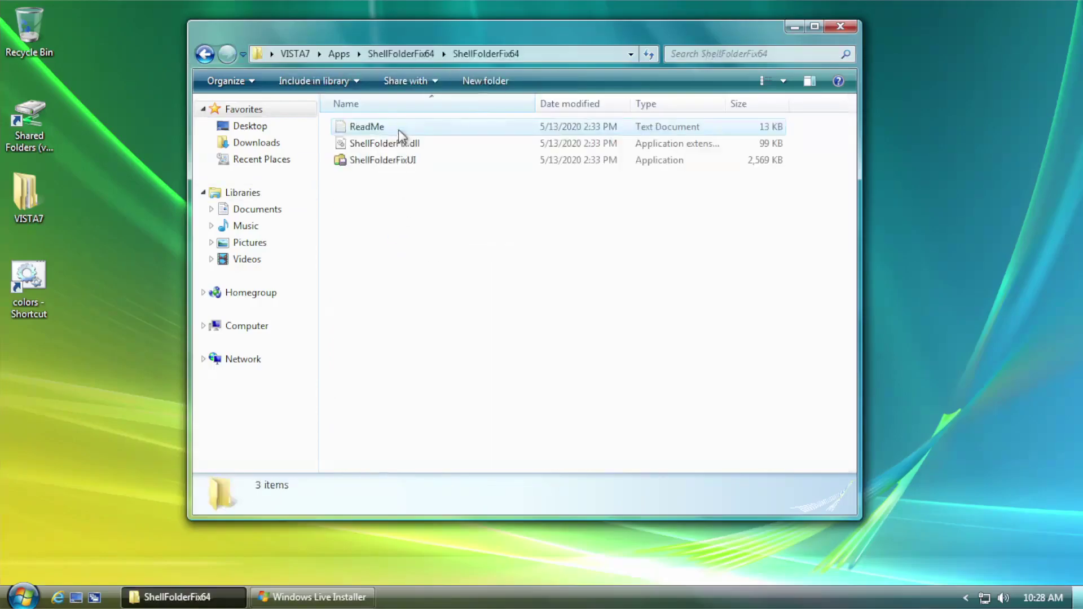
pyautogui.doubleClick(381, 163)
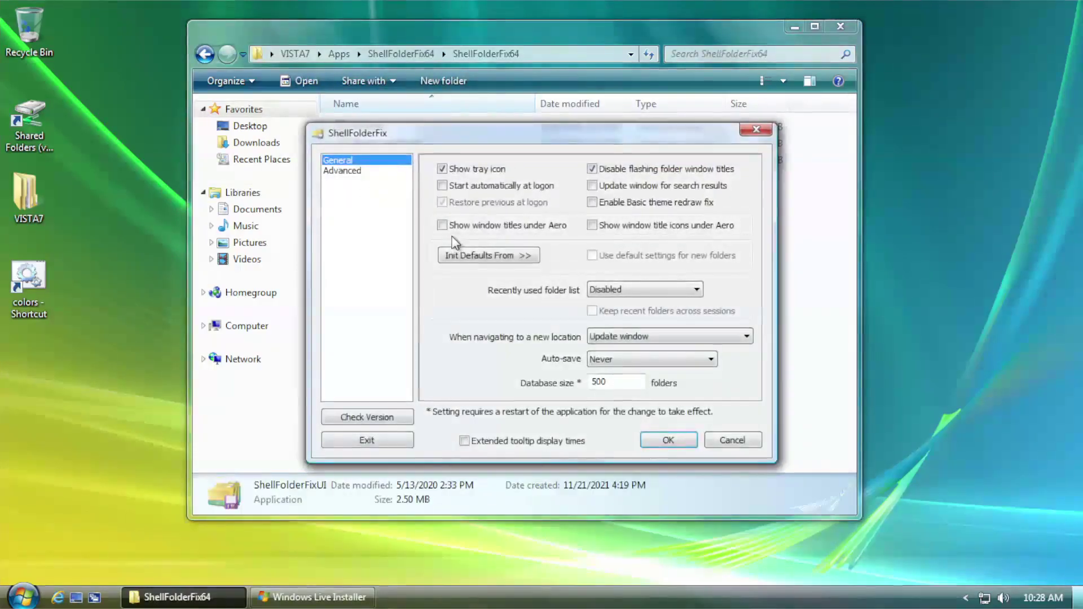
pyautogui.moveTo(589, 143); pyautogui.dragTo(565, 141)
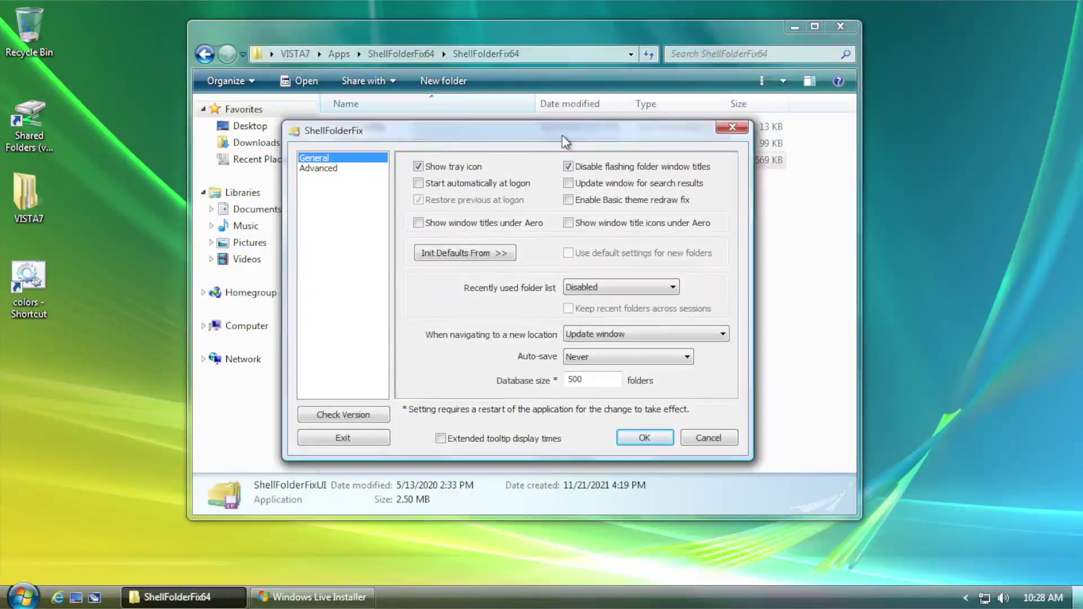
# - Set navigation to a new location to "Temporarily use window as is", enable automatic start at logon, and disable restoring previous windows
pyautogui.click(596, 339)
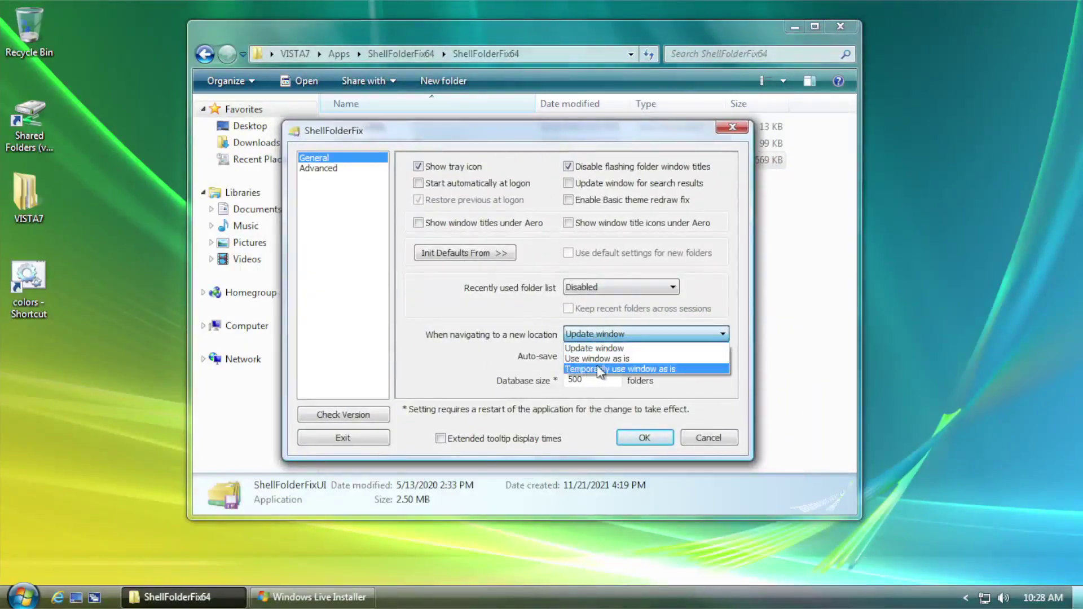
pyautogui.click(633, 370)
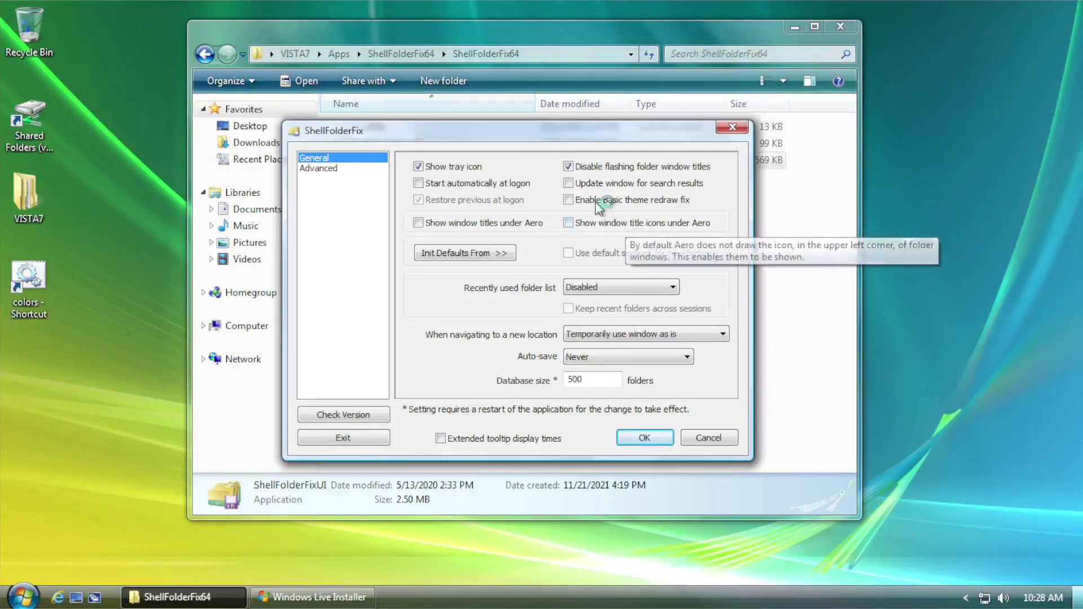
pyautogui.click(458, 184)
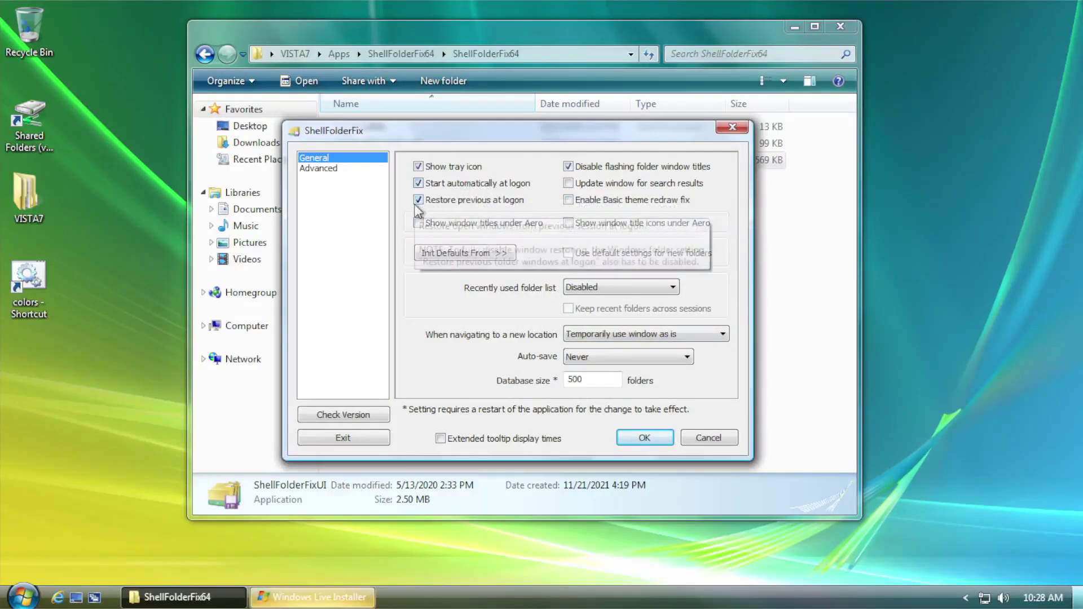
pyautogui.click(418, 201)
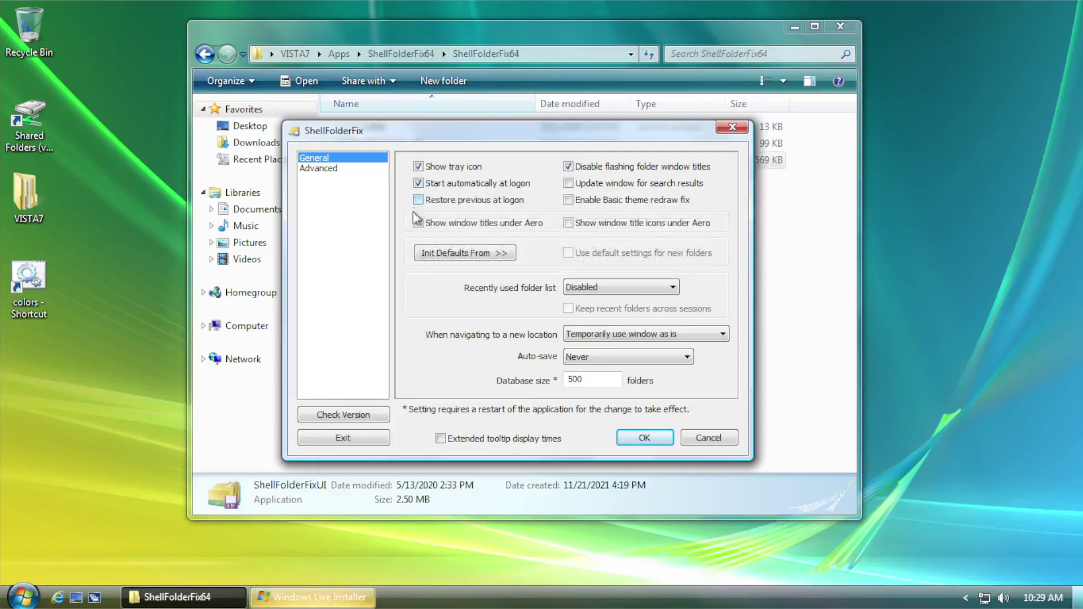
# - Review ShellFolderFix's Advanced options and save the configuration
pyautogui.click(332, 169)
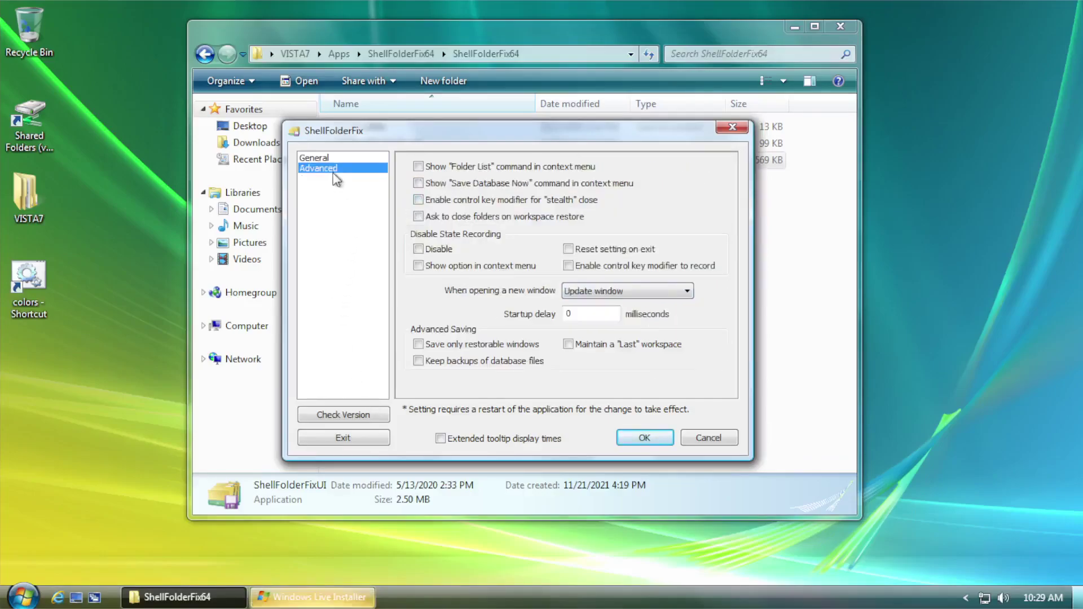
pyautogui.click(611, 293)
pyautogui.click(609, 293)
pyautogui.click(314, 158)
pyautogui.click(652, 438)
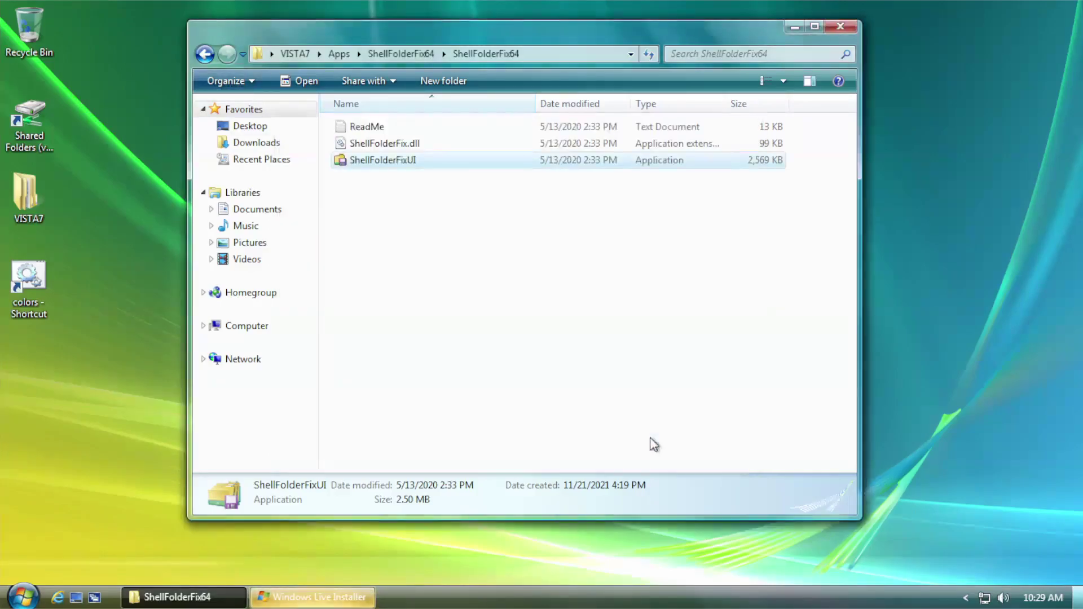
# - Close the ShellFolderFix64 folder, the finished Windows Live Installer, and the Outlook web page it opens
pyautogui.click(839, 26)
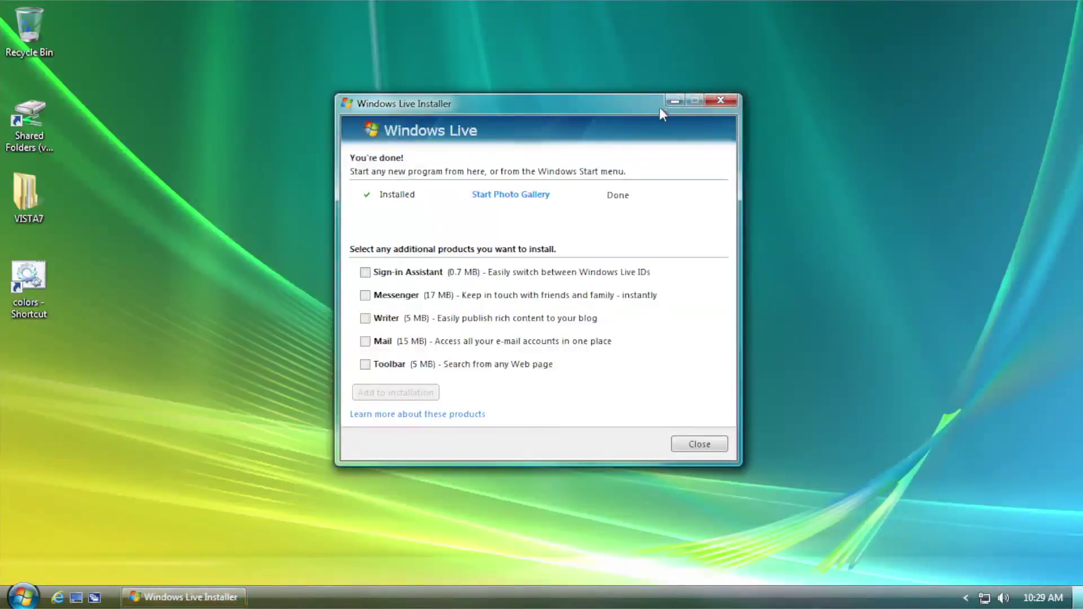
pyautogui.click(715, 449)
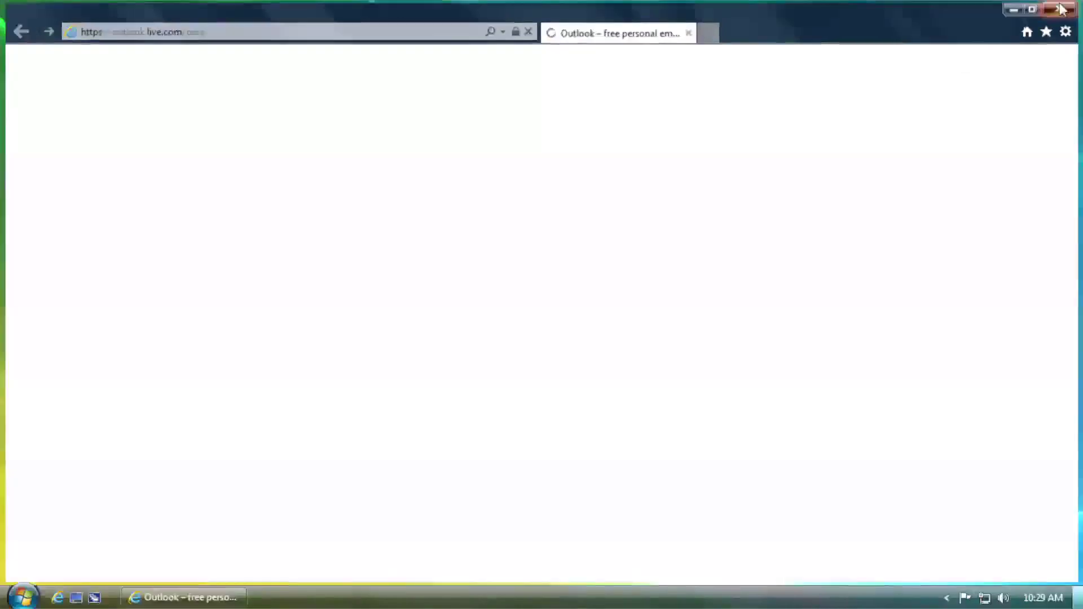
pyautogui.click(1060, 9)
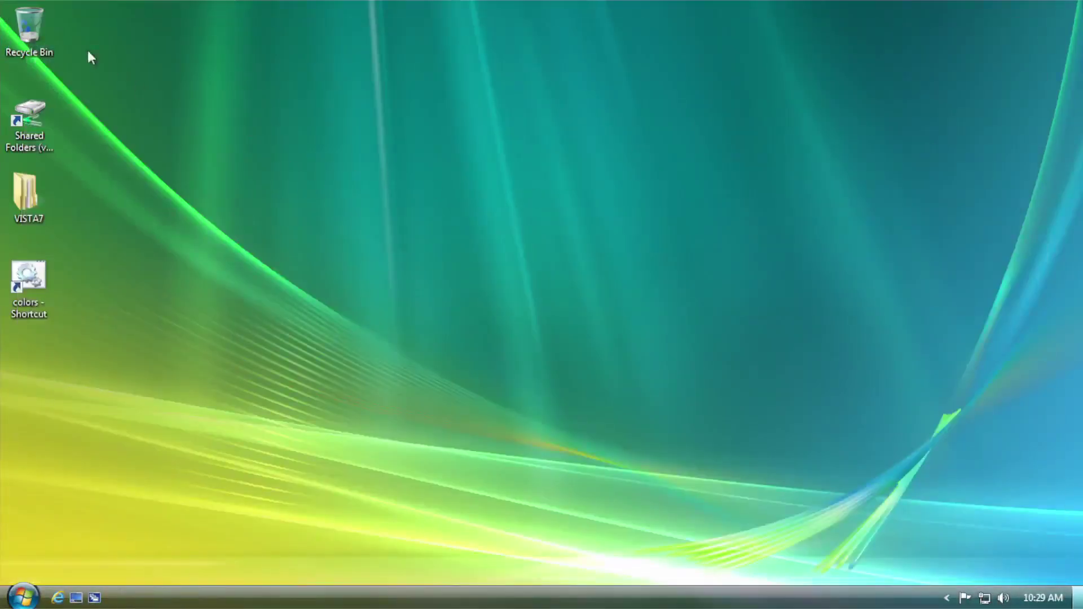
# - Check whether the Recycle Bin window remembers its position by moving it, closing it and reopening it
pyautogui.doubleClick(37, 23)
pyautogui.moveTo(282, 44); pyautogui.dragTo(303, 41)
pyautogui.moveTo(179, 34); pyautogui.dragTo(318, 122)
pyautogui.moveTo(405, 147); pyautogui.dragTo(176, 50)
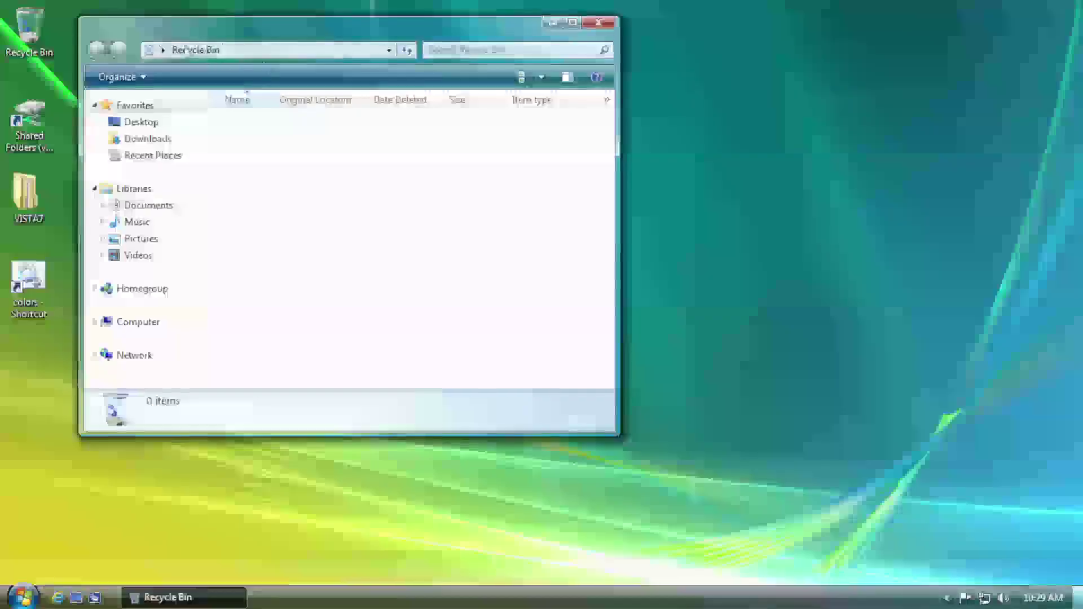
pyautogui.hotkey('alt', 'F4')
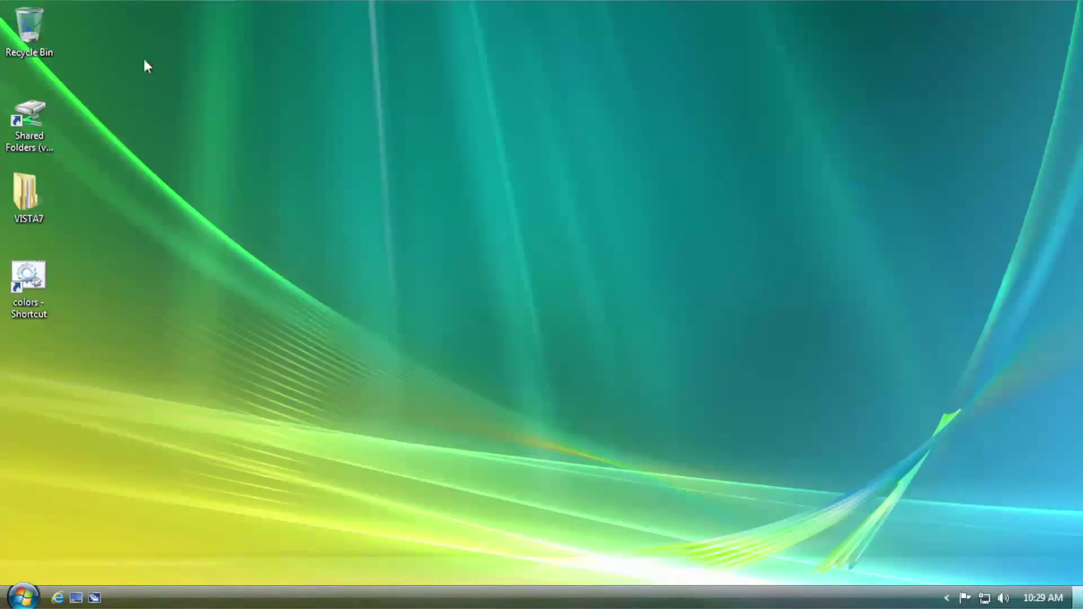
pyautogui.doubleClick(39, 32)
pyautogui.hotkey('alt', 'F4')
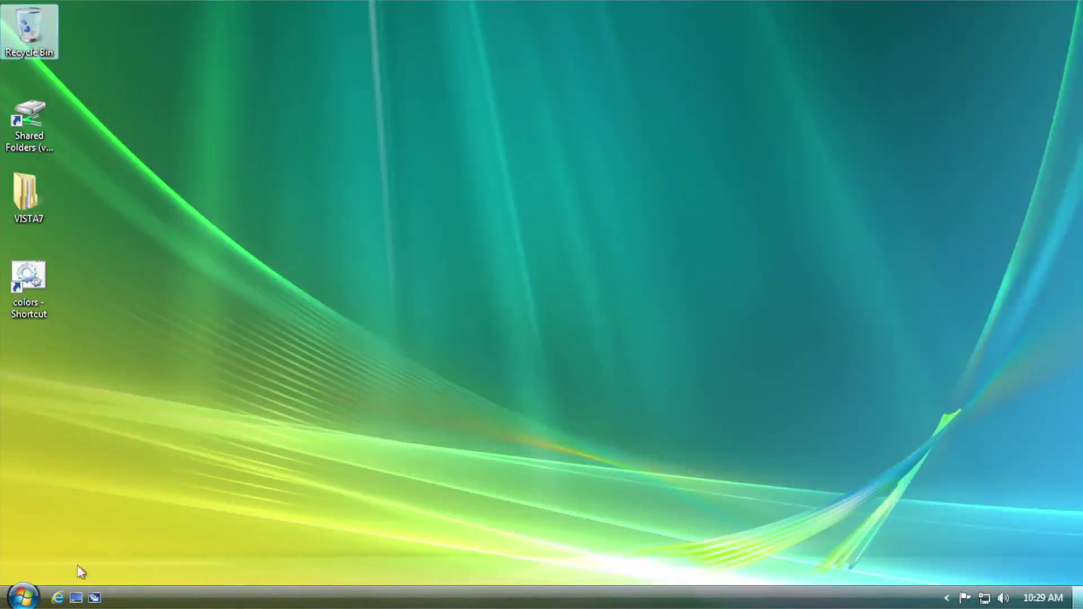
# - Reposition the Computer window, enlarge it to nearly fill the desktop, and close it before reopening Computer to check its placement
pyautogui.press('super')
pyautogui.click(250, 336)
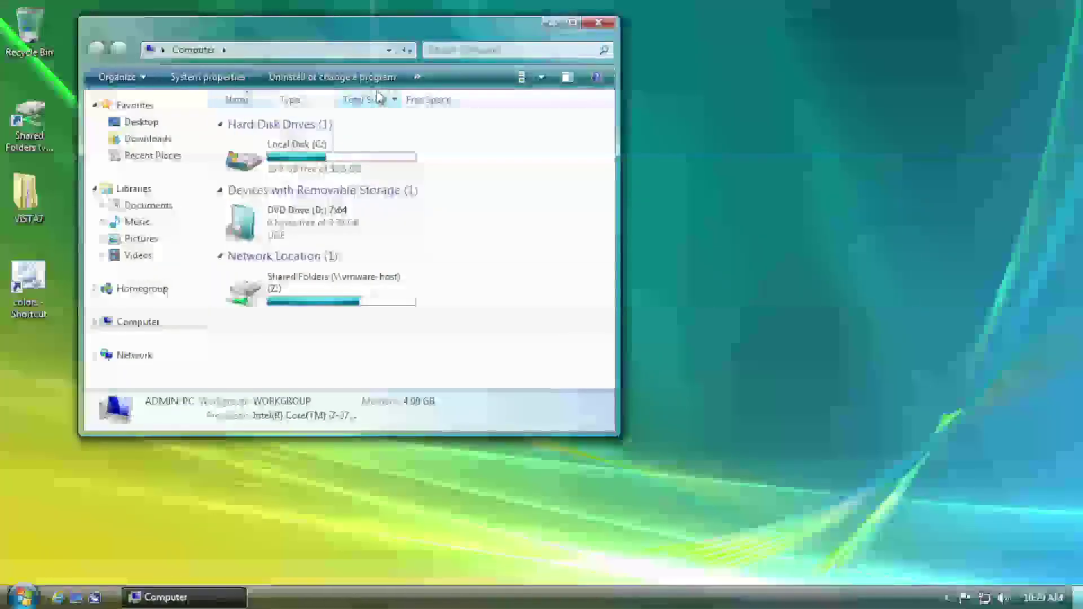
pyautogui.moveTo(358, 32); pyautogui.dragTo(312, 24)
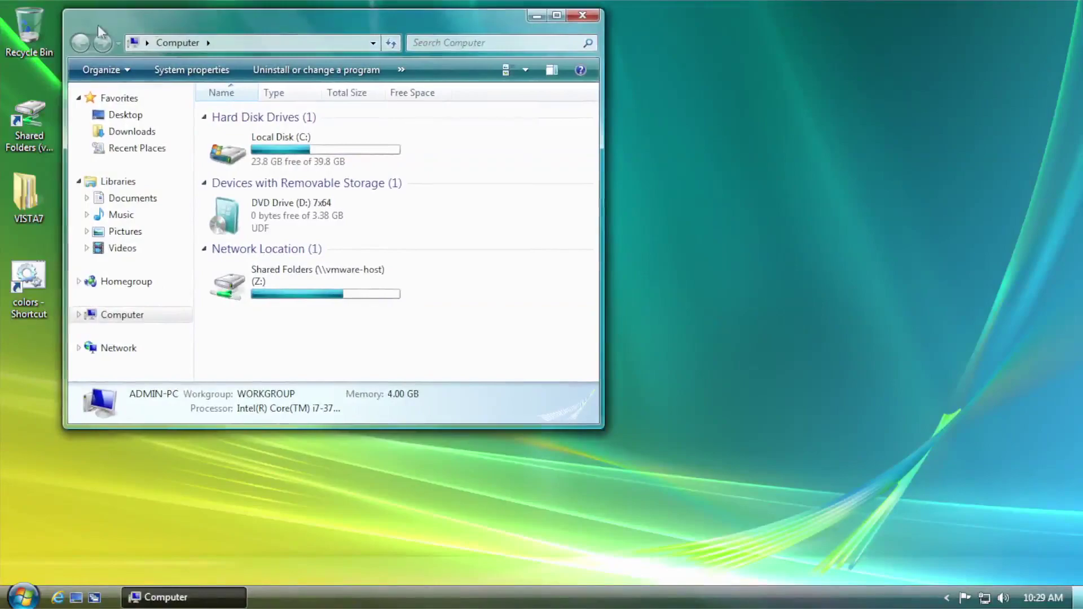
pyautogui.moveTo(594, 424); pyautogui.dragTo(1036, 578)
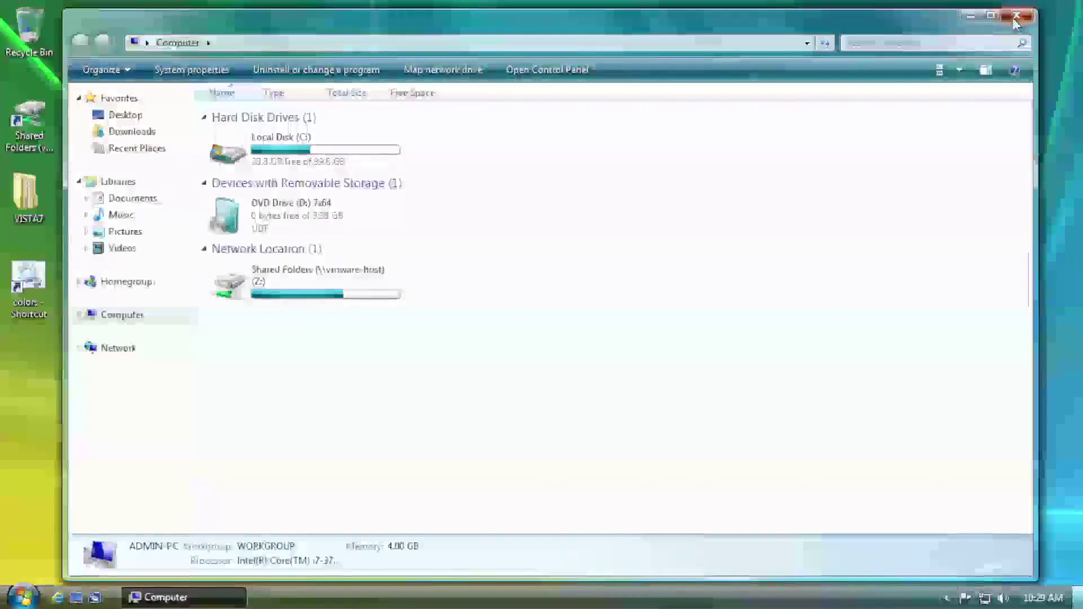
pyautogui.click(1014, 18)
pyautogui.click(23, 597)
pyautogui.click(281, 344)
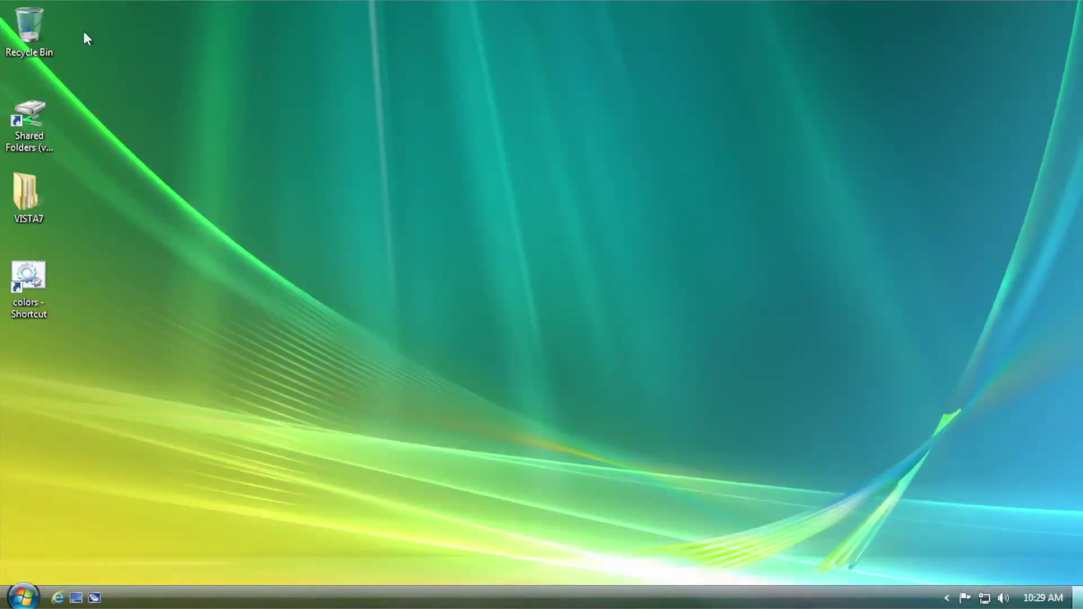
# - Enlarge the details pane in the Recycle Bin window and close the window
pyautogui.doubleClick(29, 25)
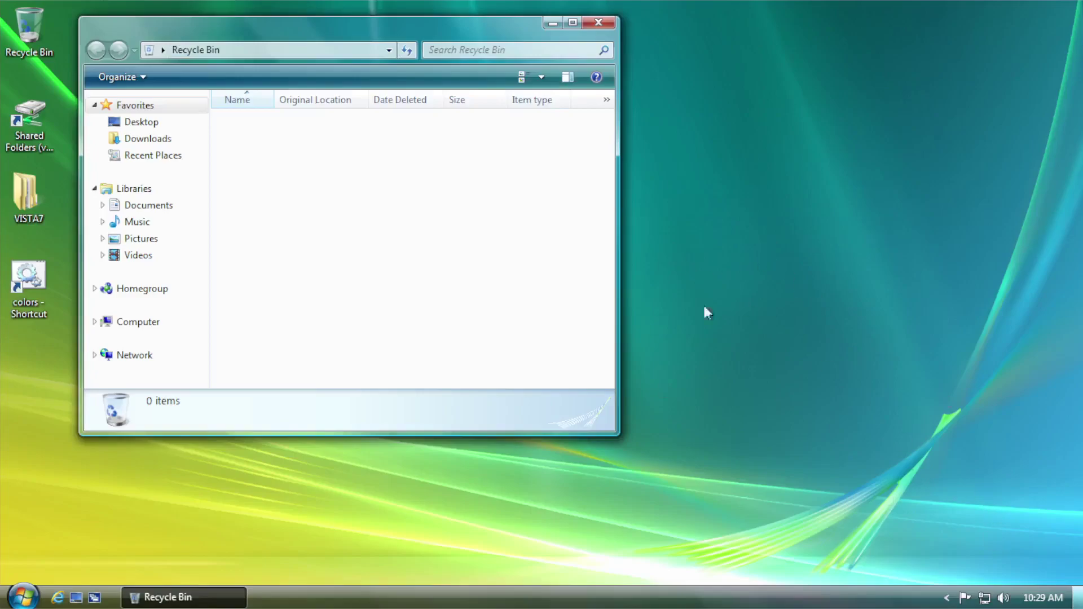
pyautogui.rightClick(355, 399)
pyautogui.moveTo(389, 412)
pyautogui.click(529, 444)
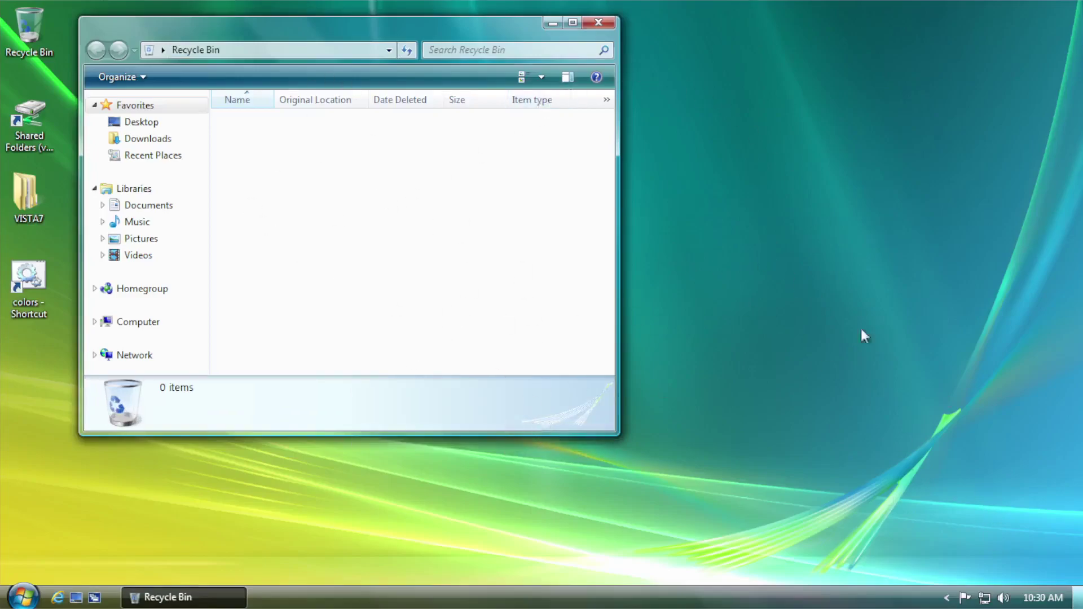
pyautogui.click(597, 23)
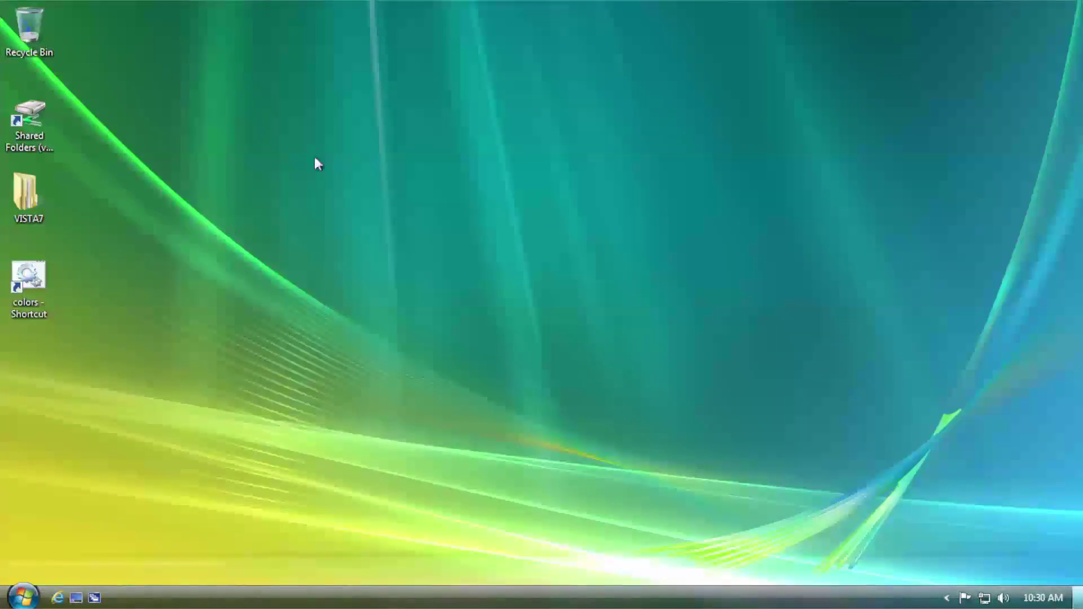
# - Copy the inner Photo Gallery folder from Apps > Photo Gallery in the desktop's VISTA7 folder
pyautogui.doubleClick(57, 192)
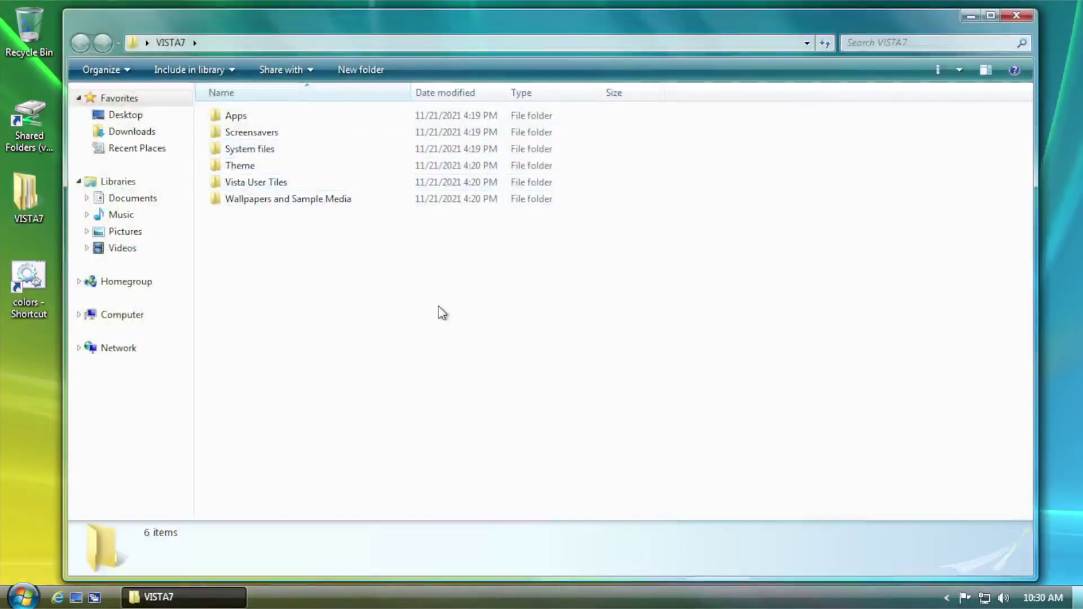
pyautogui.moveTo(369, 29); pyautogui.dragTo(365, 26)
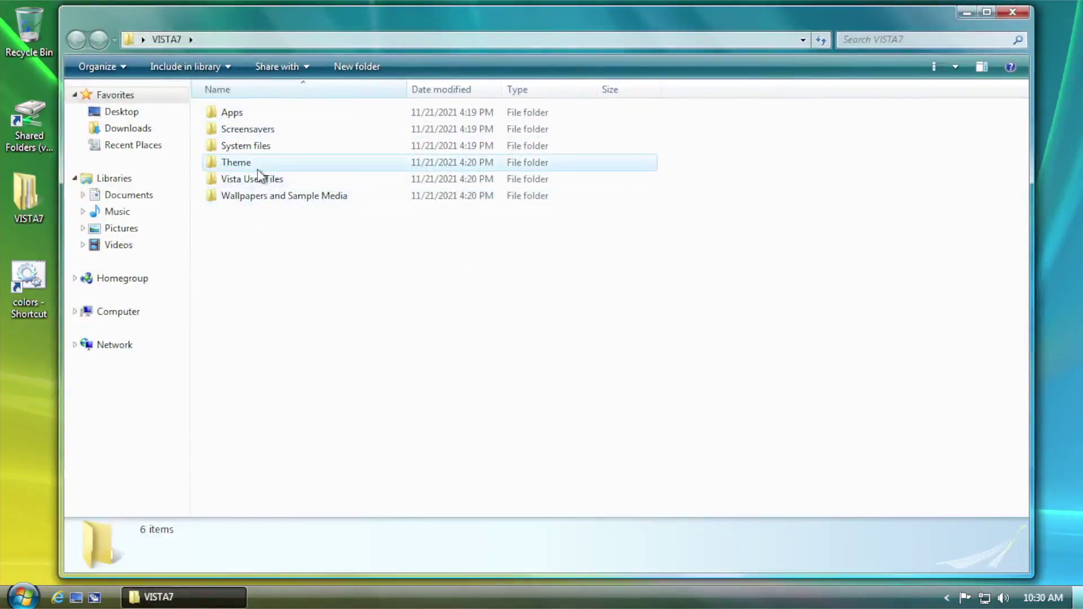
pyautogui.doubleClick(246, 119)
pyautogui.click(253, 230)
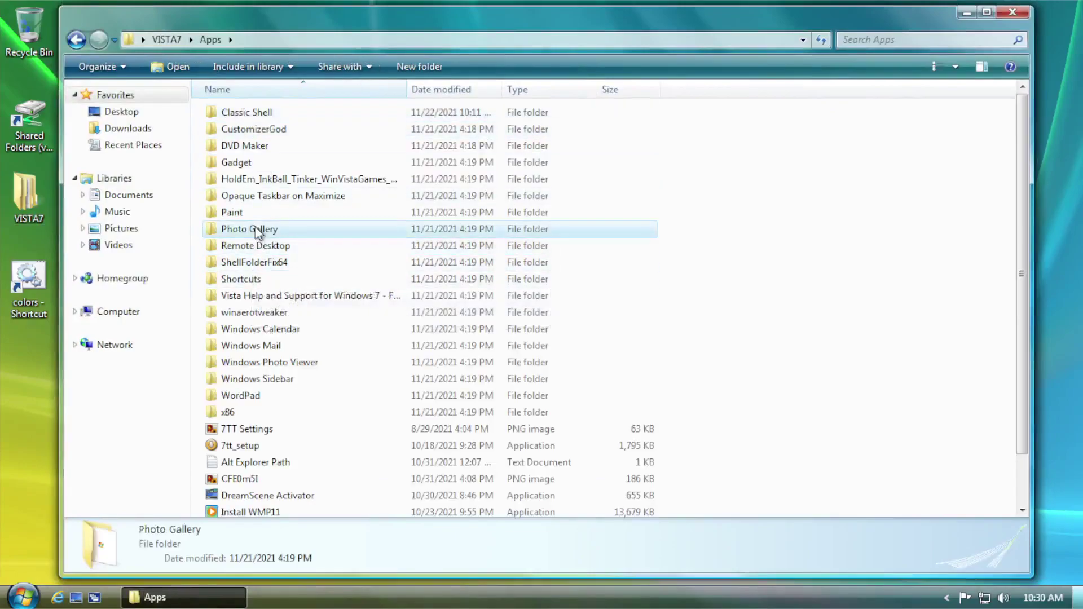
pyautogui.doubleClick(253, 231)
pyautogui.rightClick(249, 112)
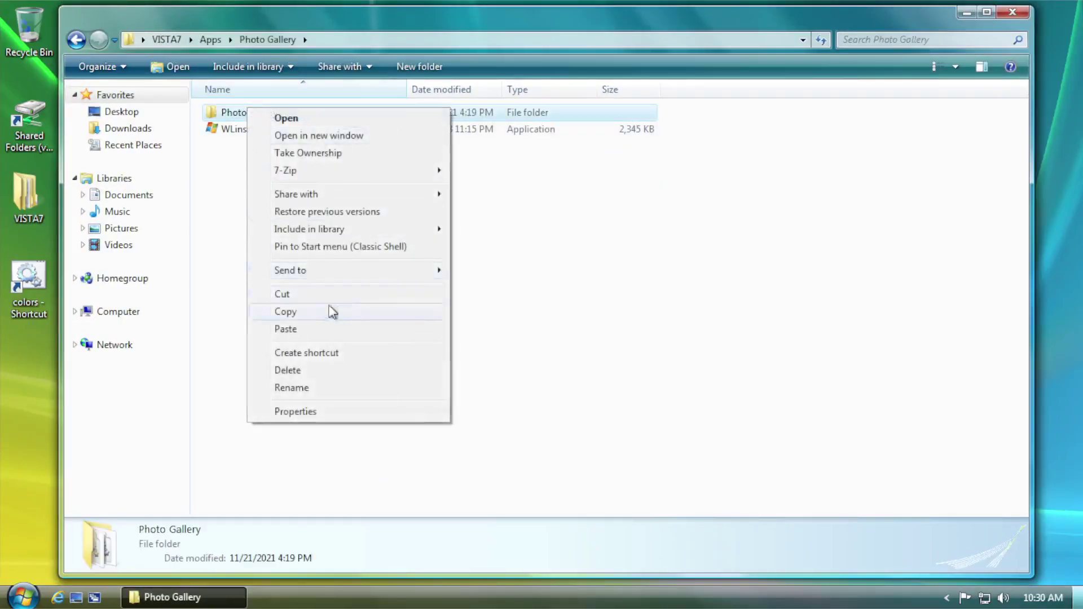
pyautogui.click(285, 311)
# - Open the Windows Live folder under Program Files (x86) on Local Disk (C:)
pyautogui.click(37, 592)
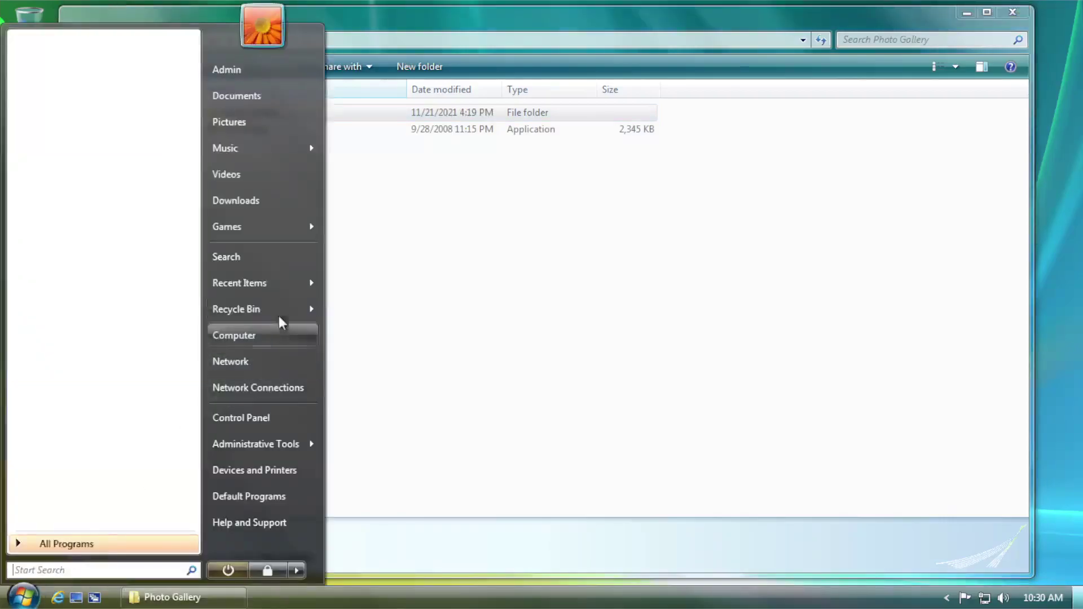
pyautogui.click(270, 332)
pyautogui.doubleClick(327, 161)
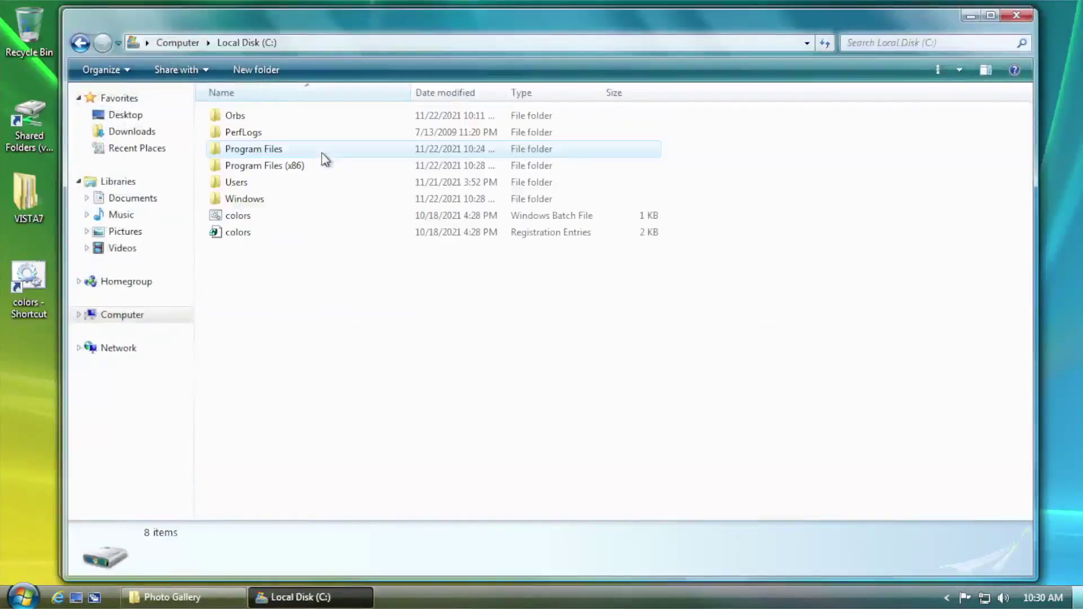
pyautogui.doubleClick(291, 169)
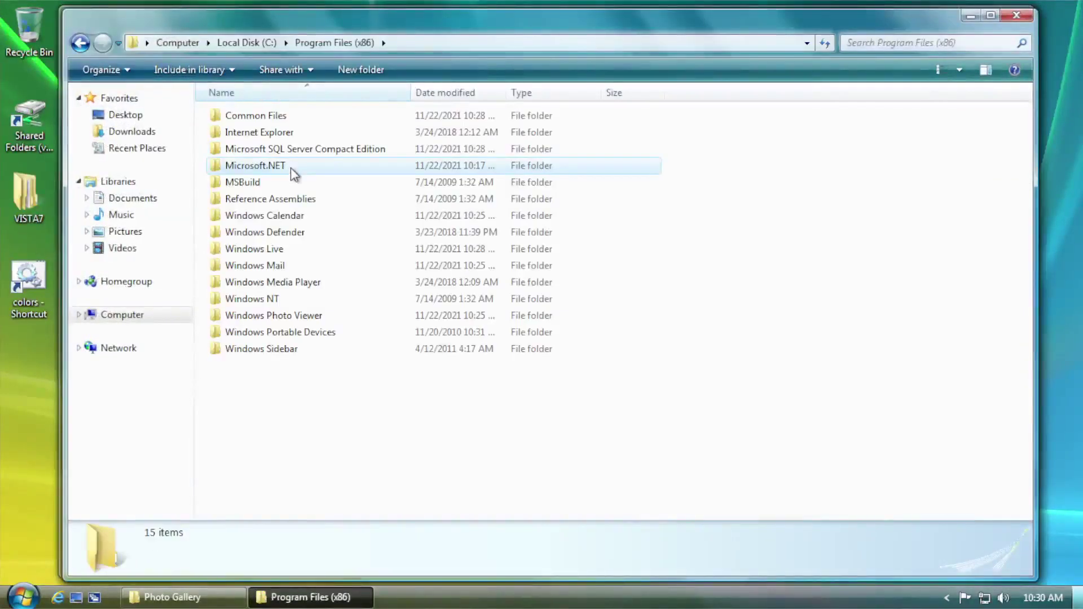
pyautogui.doubleClick(246, 250)
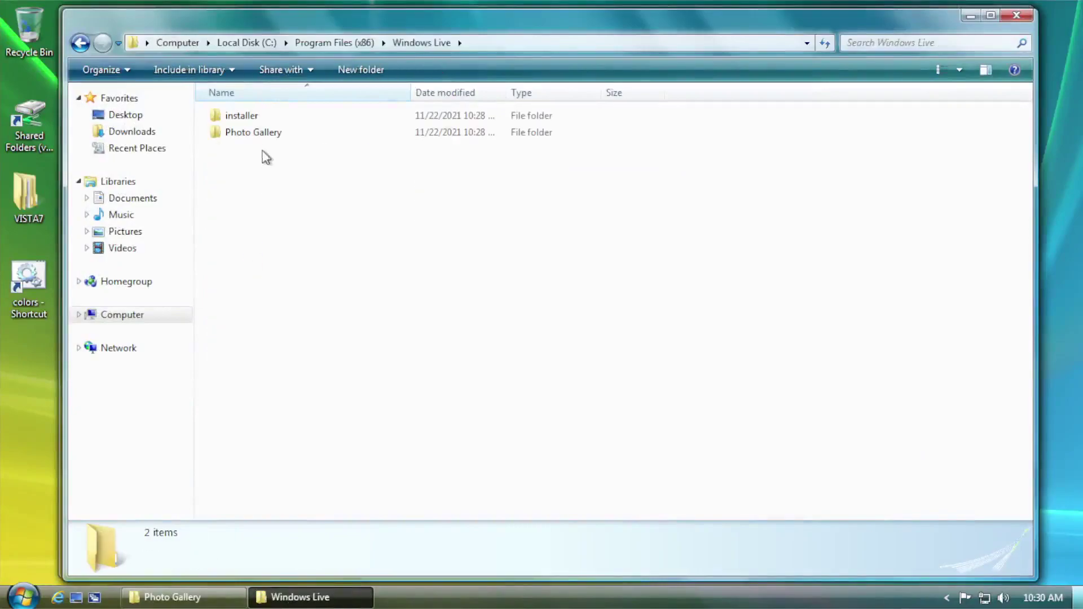
# - Paste the Photo Gallery folder into Windows Live, merging it with the existing folder for all conflicts, and close that window
pyautogui.rightClick(298, 258)
pyautogui.click(361, 368)
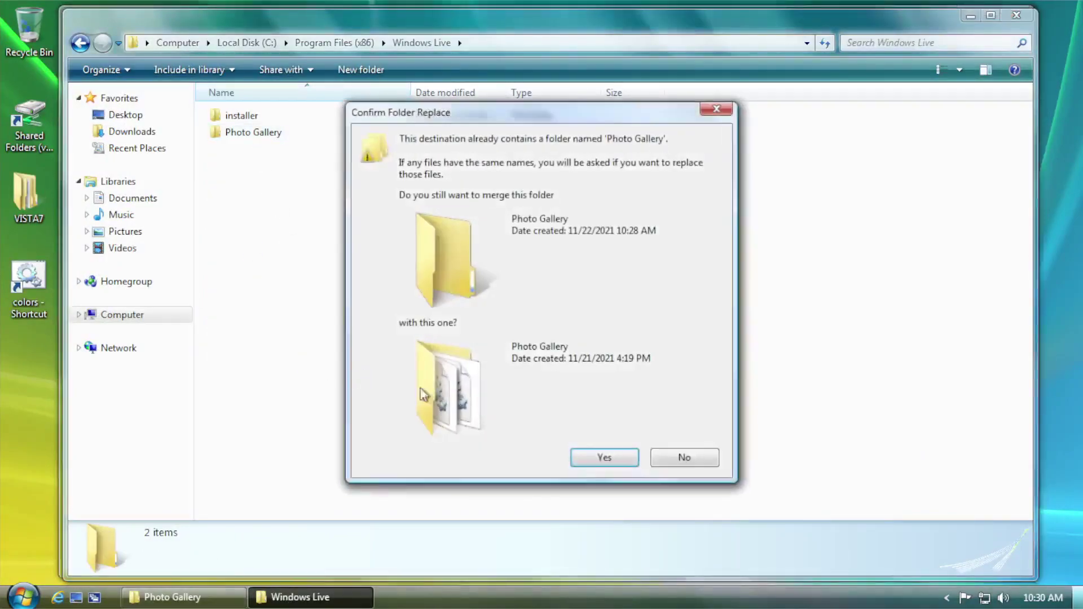
pyautogui.click(601, 456)
pyautogui.click(519, 474)
pyautogui.click(699, 420)
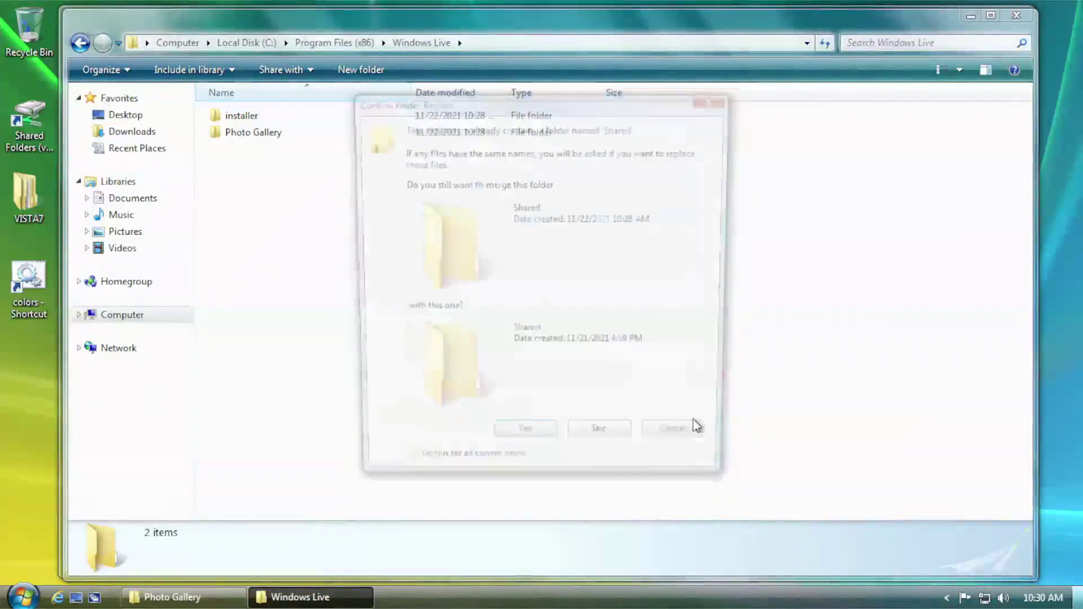
pyautogui.click(467, 474)
pyautogui.click(508, 451)
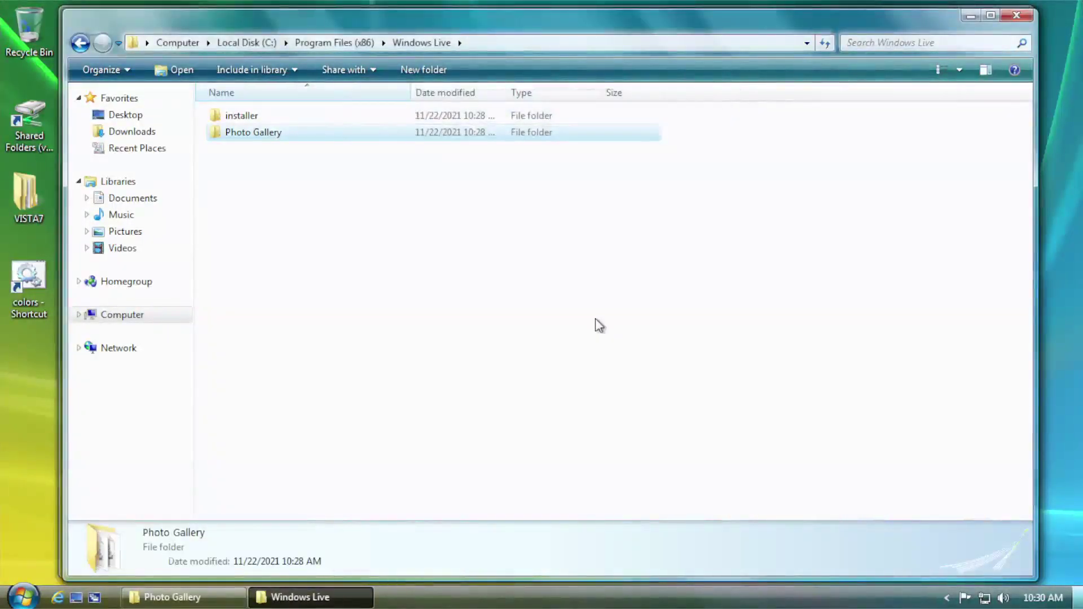
pyautogui.click(1017, 16)
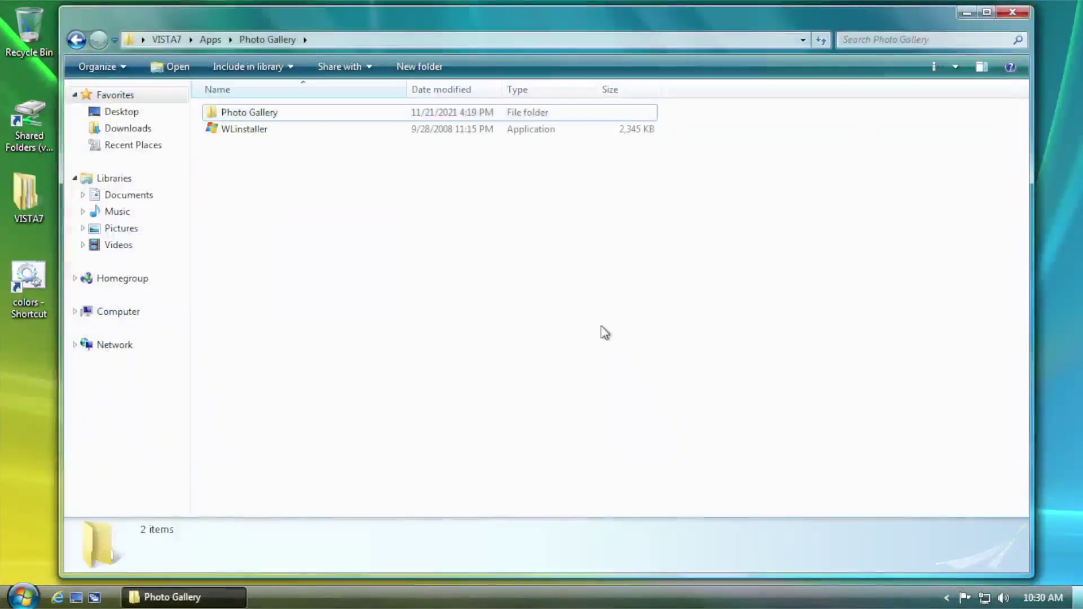
pyautogui.click(24, 598)
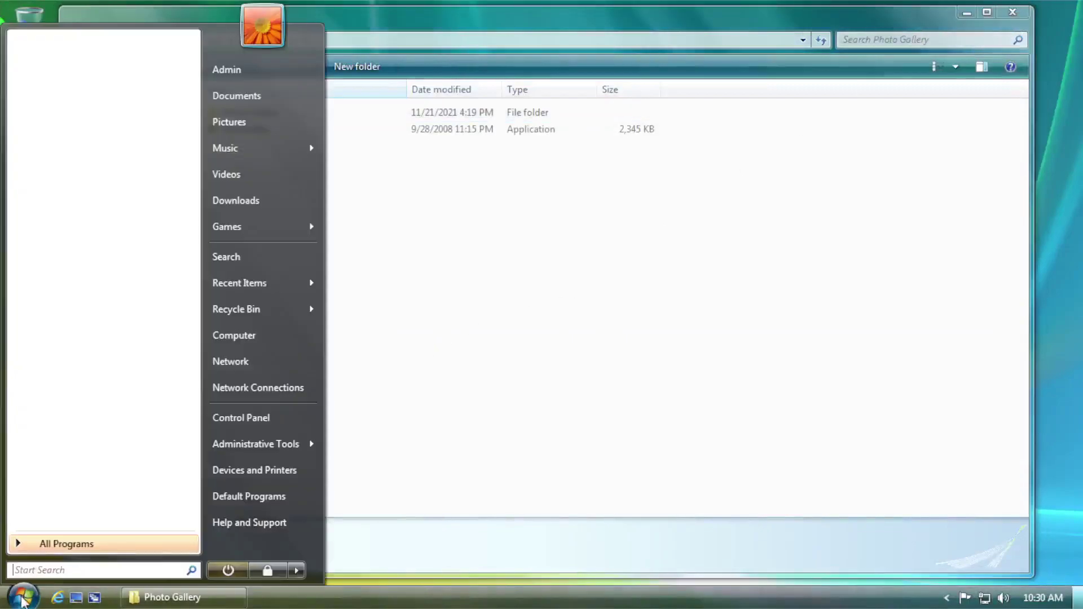
pyautogui.click(57, 546)
pyautogui.click(79, 310)
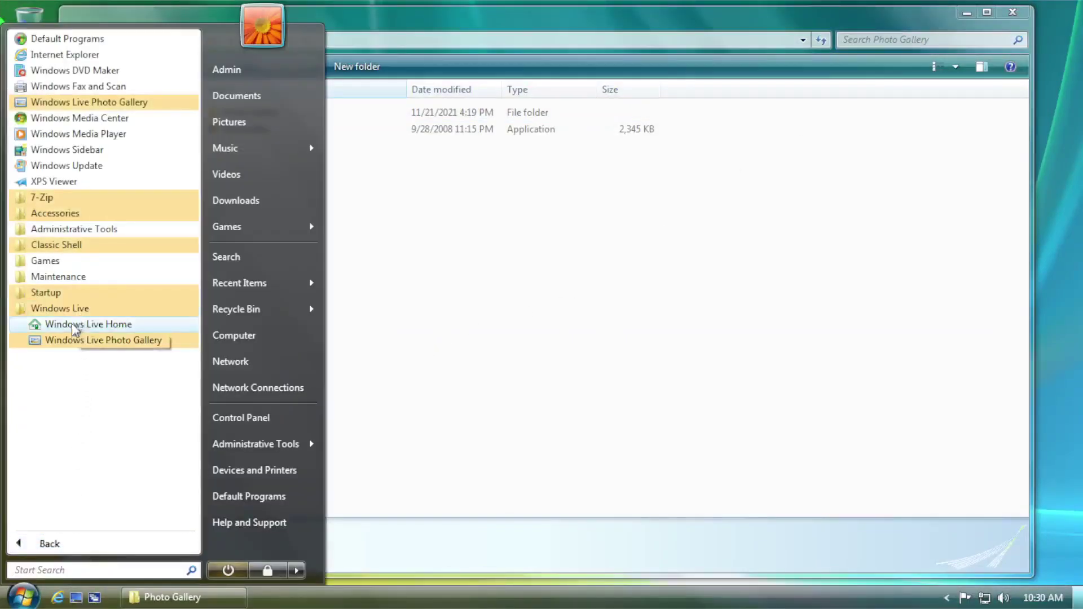
pyautogui.click(73, 324)
pyautogui.click(1065, 6)
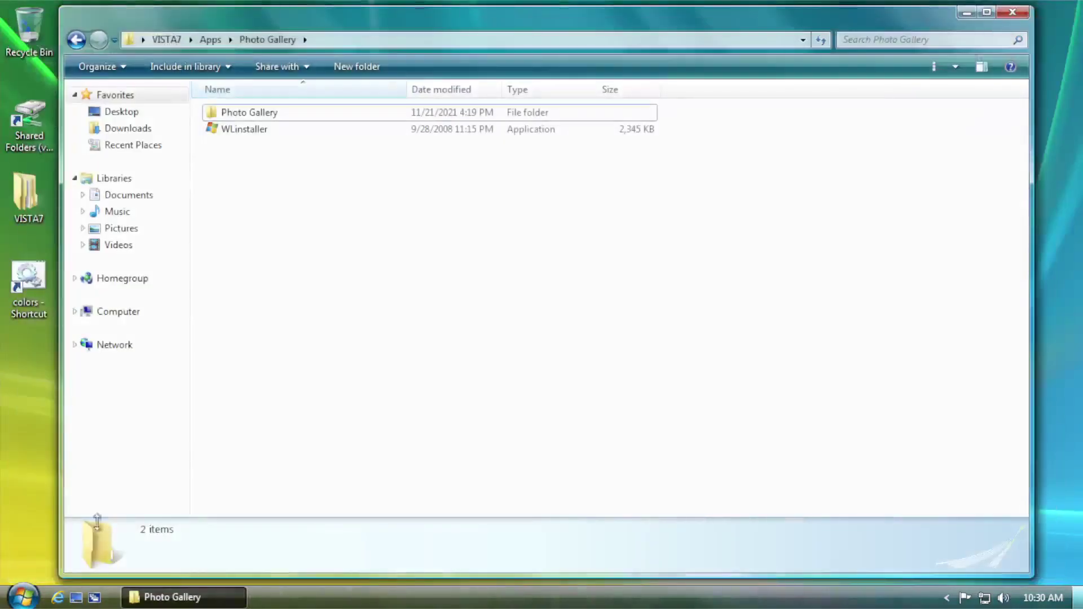
# - Launch Windows Live Photo Gallery from the Windows Live program folder
pyautogui.click(23, 597)
pyautogui.click(56, 544)
pyautogui.click(95, 312)
pyautogui.click(89, 341)
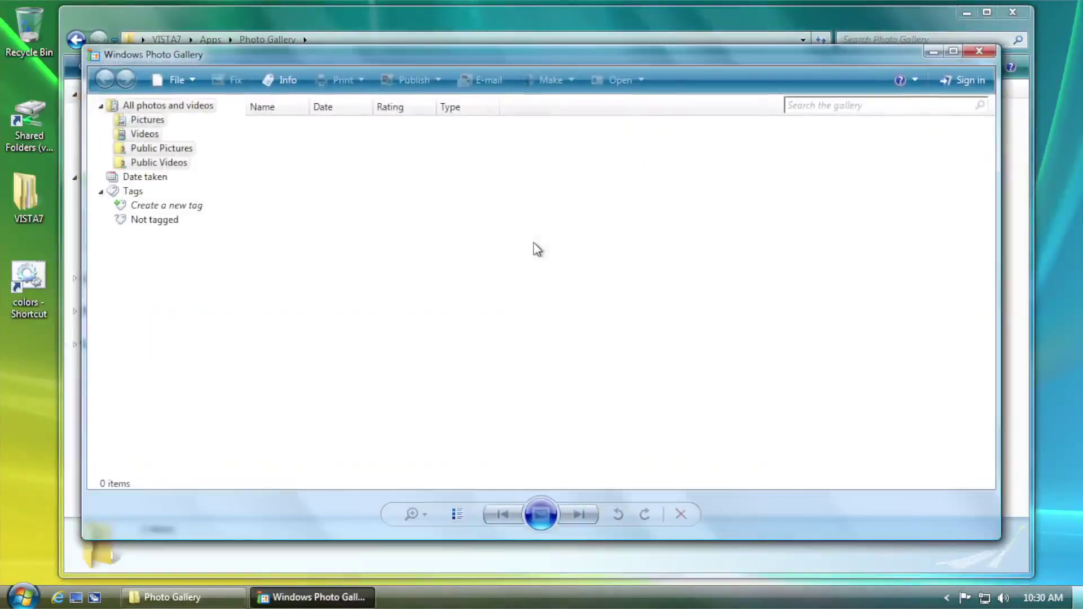
pyautogui.click(585, 365)
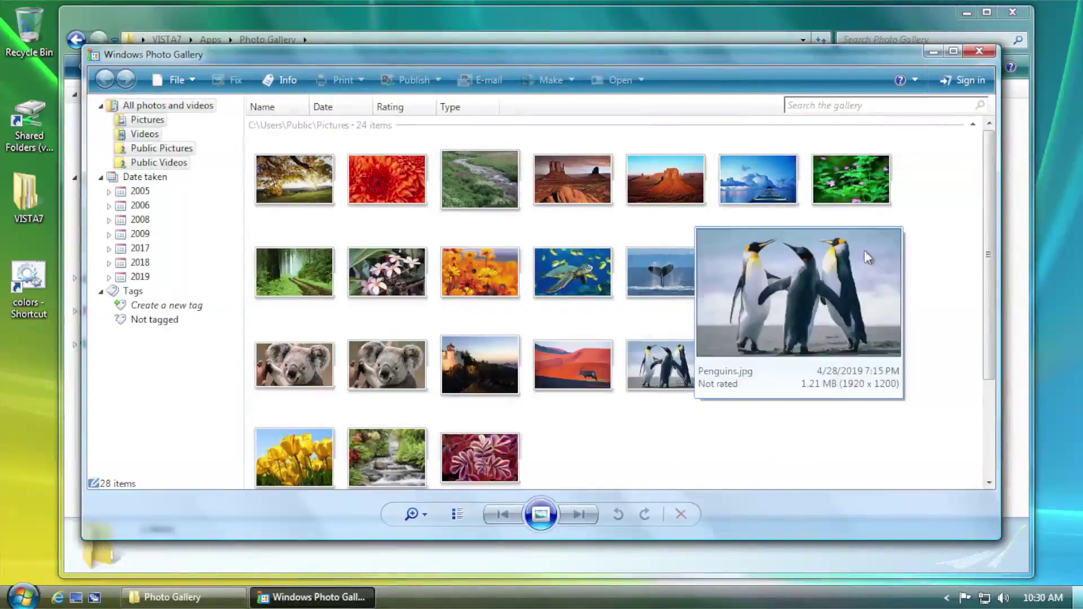
# - Check the About Windows Photo Gallery information and close the gallery
pyautogui.moveTo(867, 146)
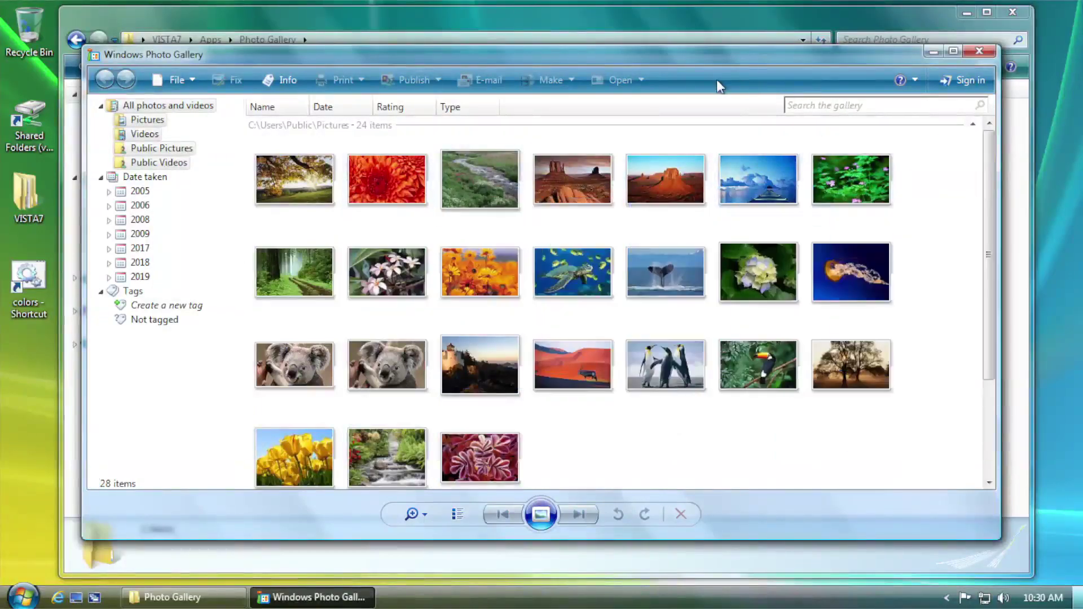
pyautogui.click(904, 79)
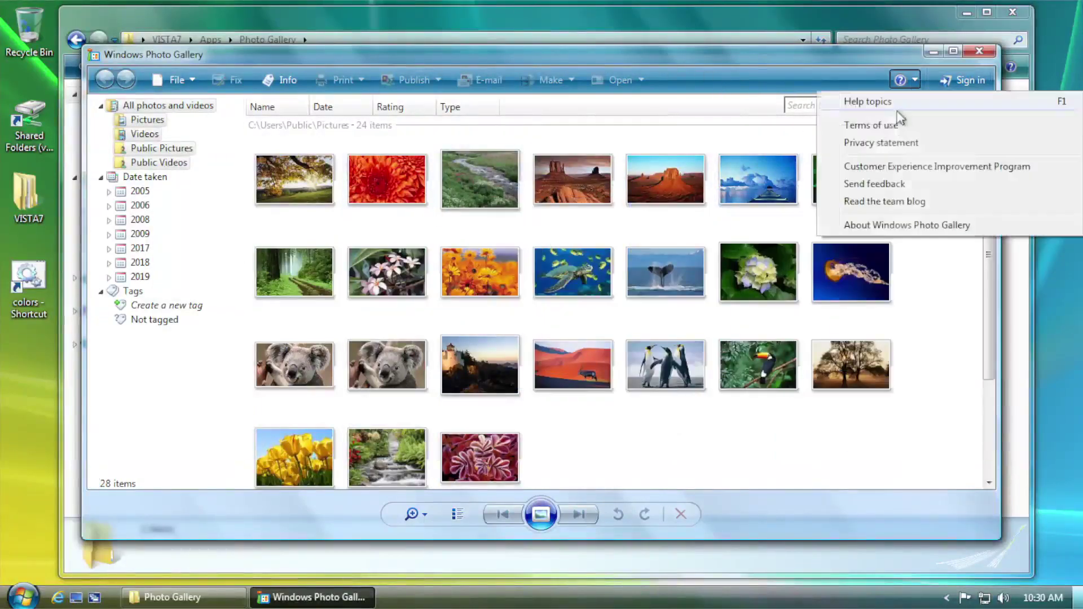
pyautogui.click(901, 232)
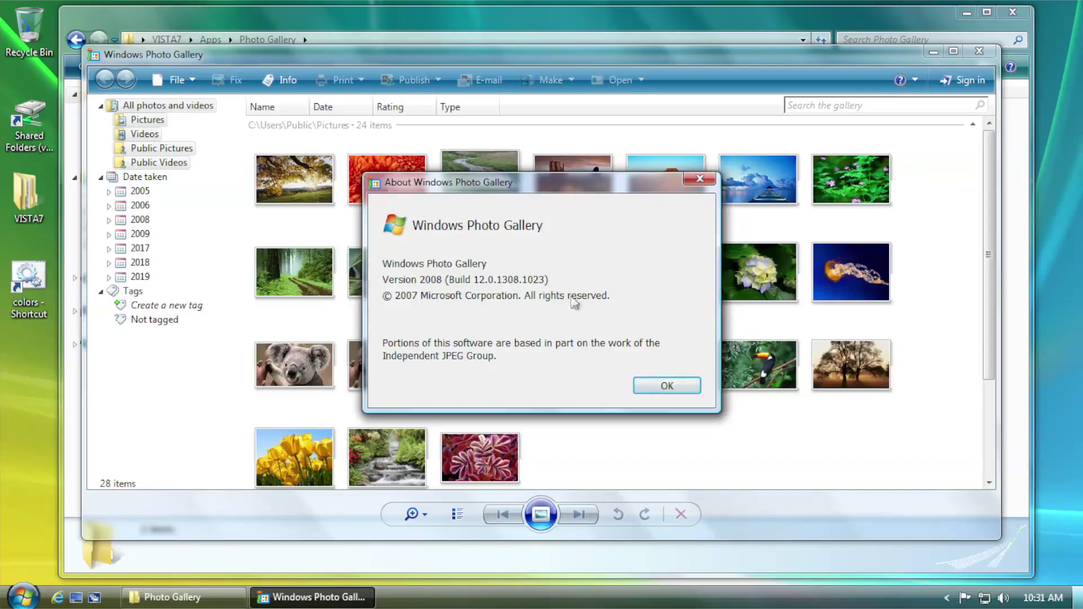
pyautogui.click(669, 389)
pyautogui.click(982, 51)
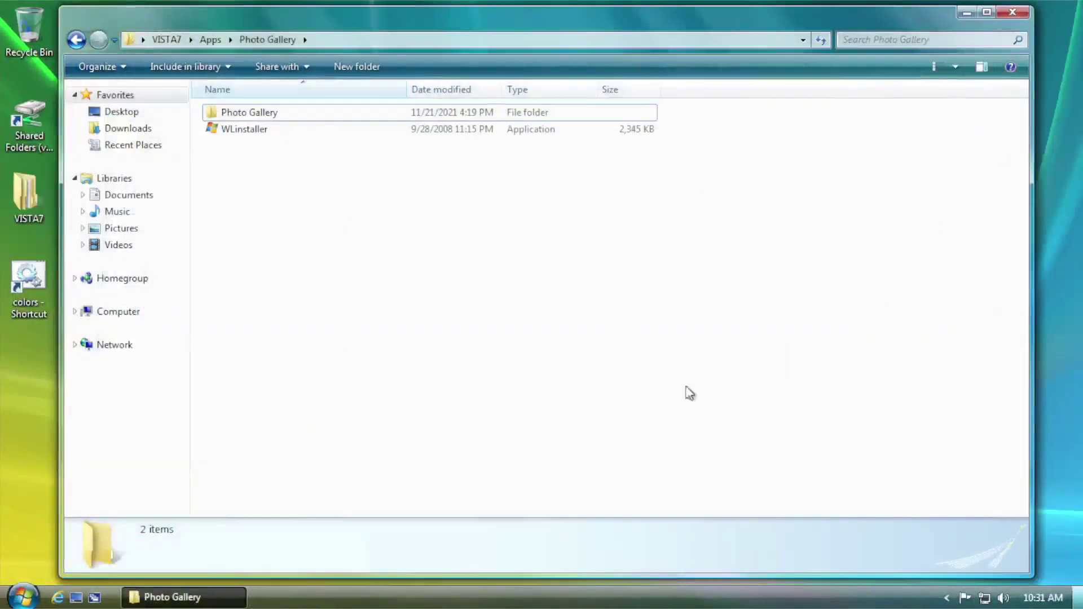
# - Open the Shortcuts folder inside VISTA7 > Apps
pyautogui.click(210, 40)
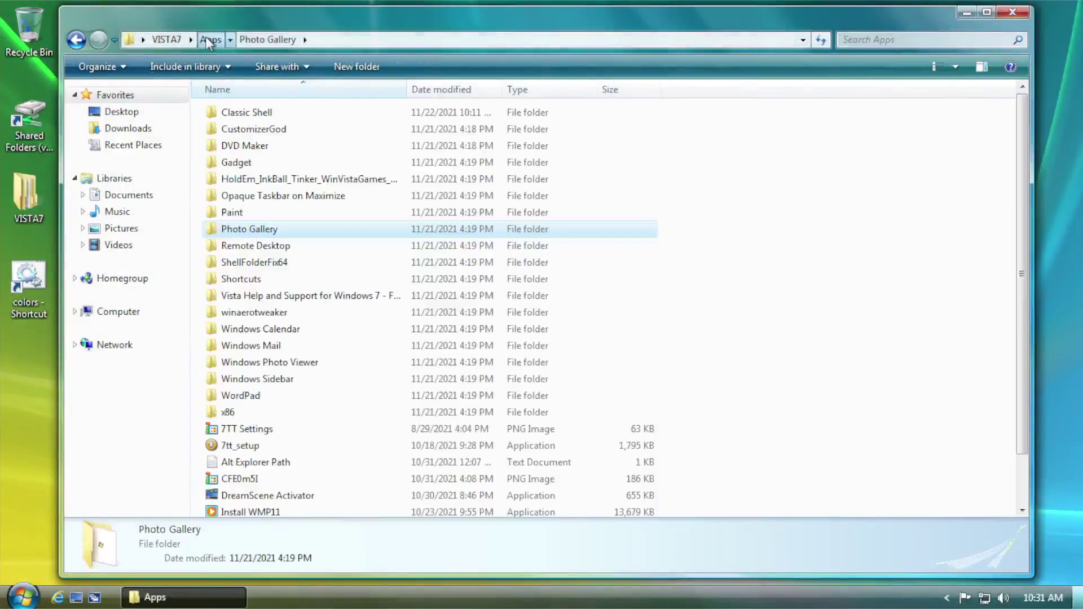
pyautogui.click(822, 270)
pyautogui.scroll(-1, 822, 270)
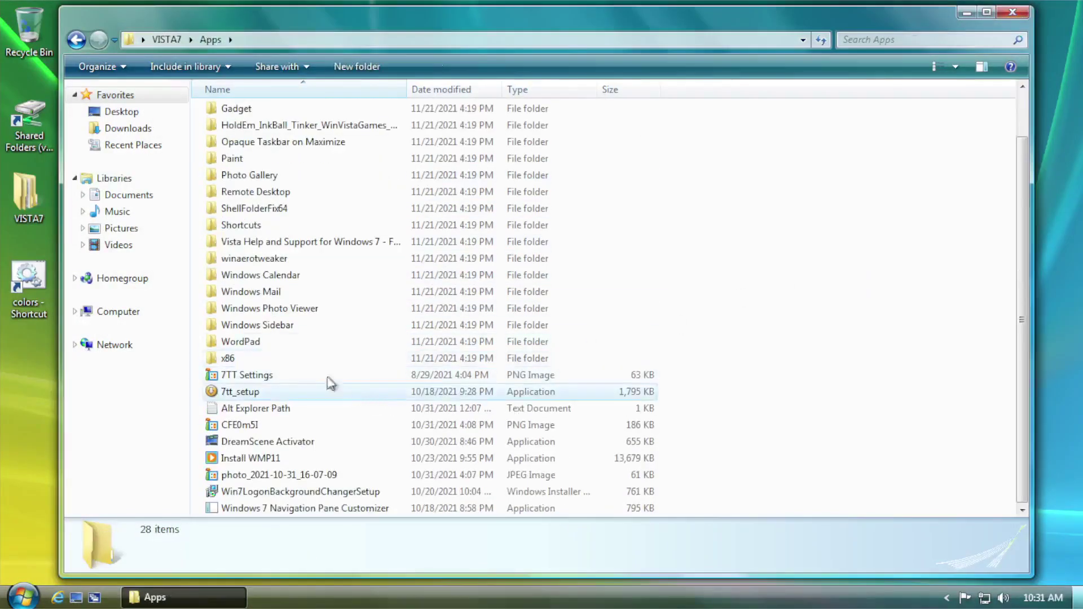
pyautogui.doubleClick(244, 225)
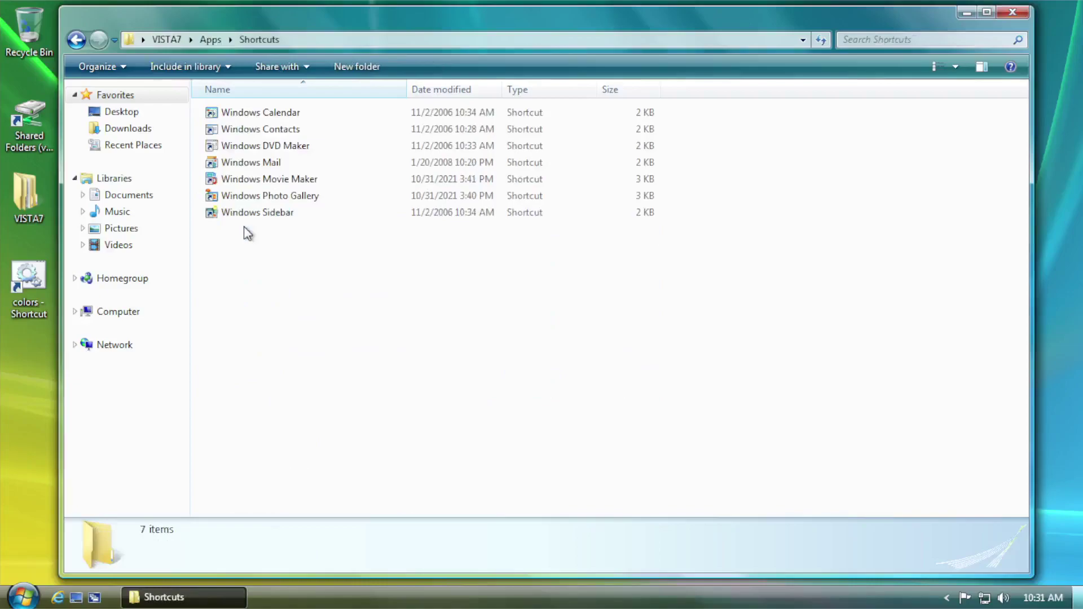
# - Set the Windows DVD Maker shortcut's target to "%ProgramFiles%\DVD Maker\DVDMaker.exe" and its start folder to "%ProgramFiles%\DVD Maker"
pyautogui.click(242, 148)
pyautogui.rightClick(242, 148)
pyautogui.click(313, 453)
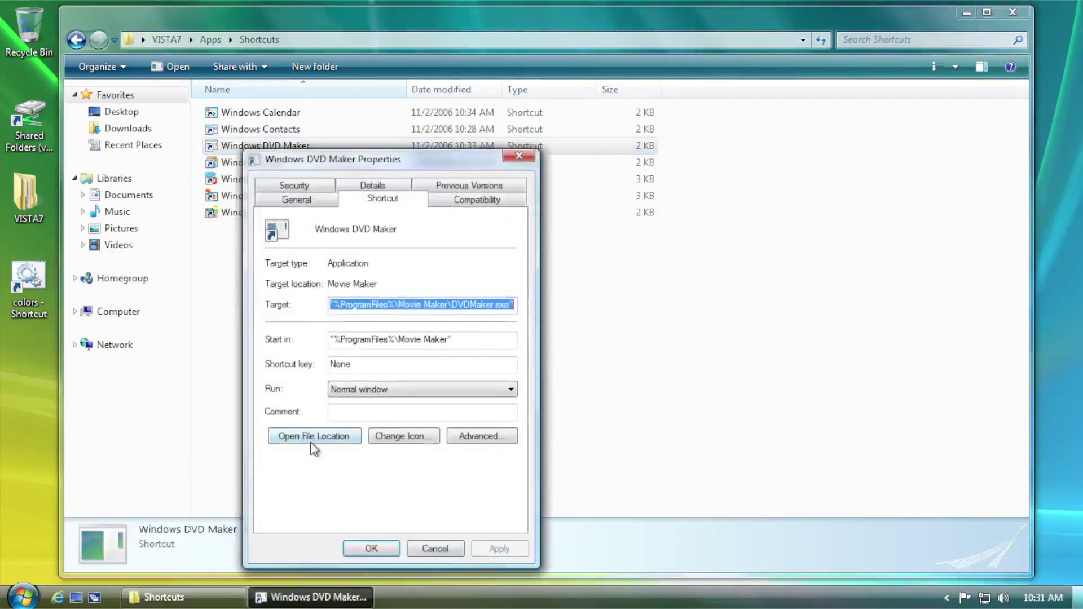
pyautogui.click(386, 304)
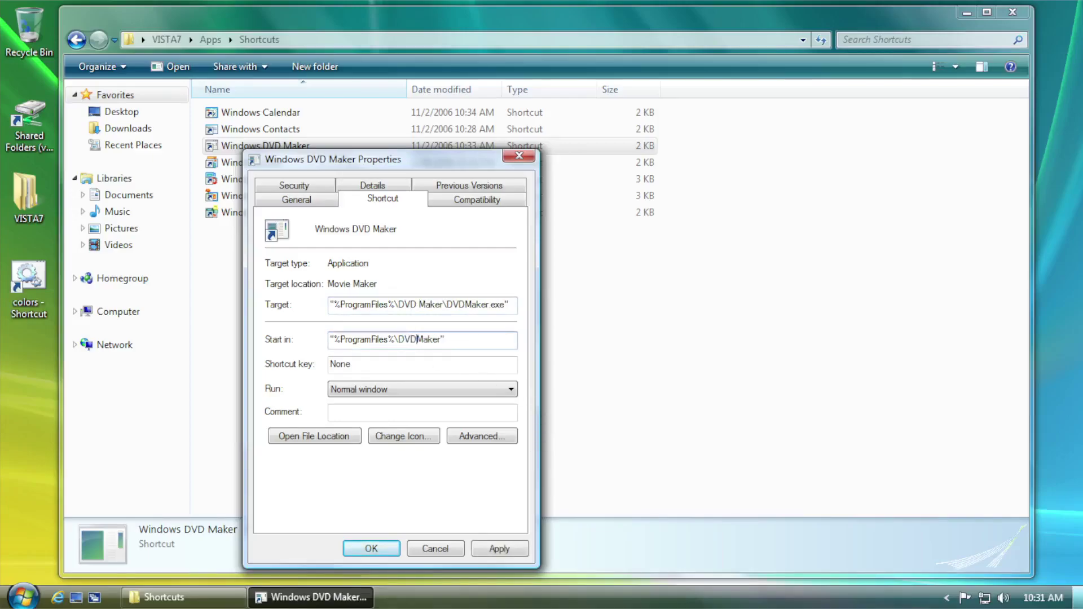
pyautogui.click(499, 550)
pyautogui.click(372, 548)
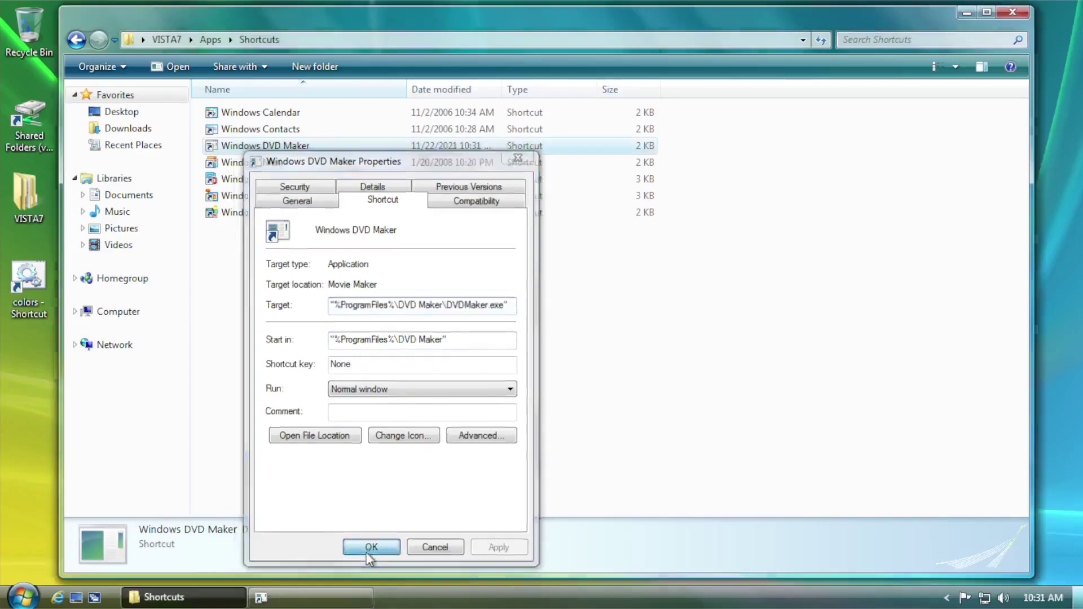
# - Choose DVDMaker in Program Files > DVD Maker on Local Disk (C:) as the icon source for the Windows DVD Maker shortcut
pyautogui.rightClick(262, 147)
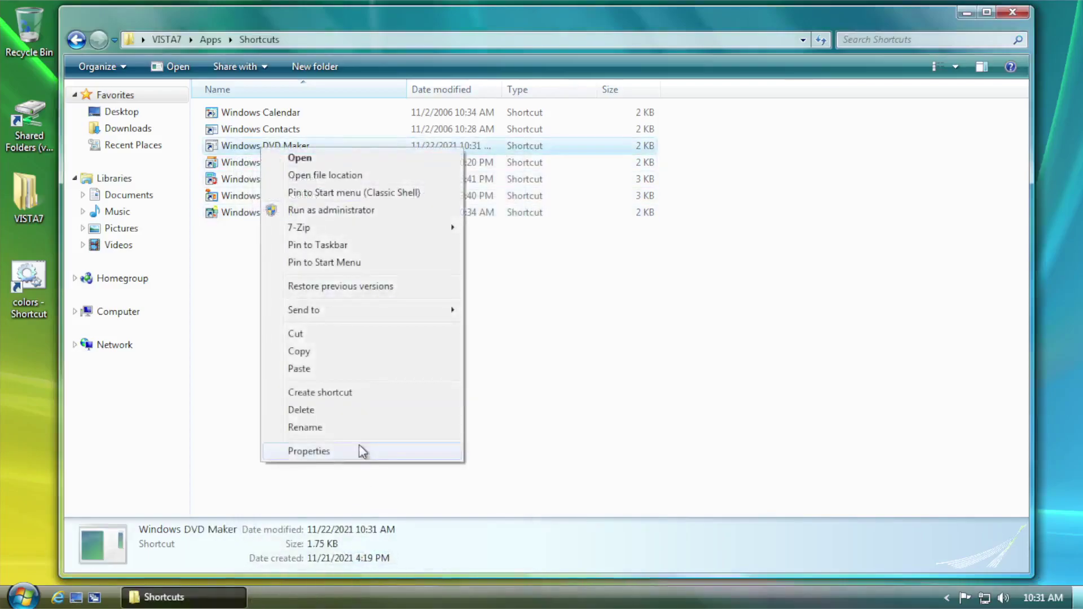
pyautogui.click(361, 451)
pyautogui.click(412, 435)
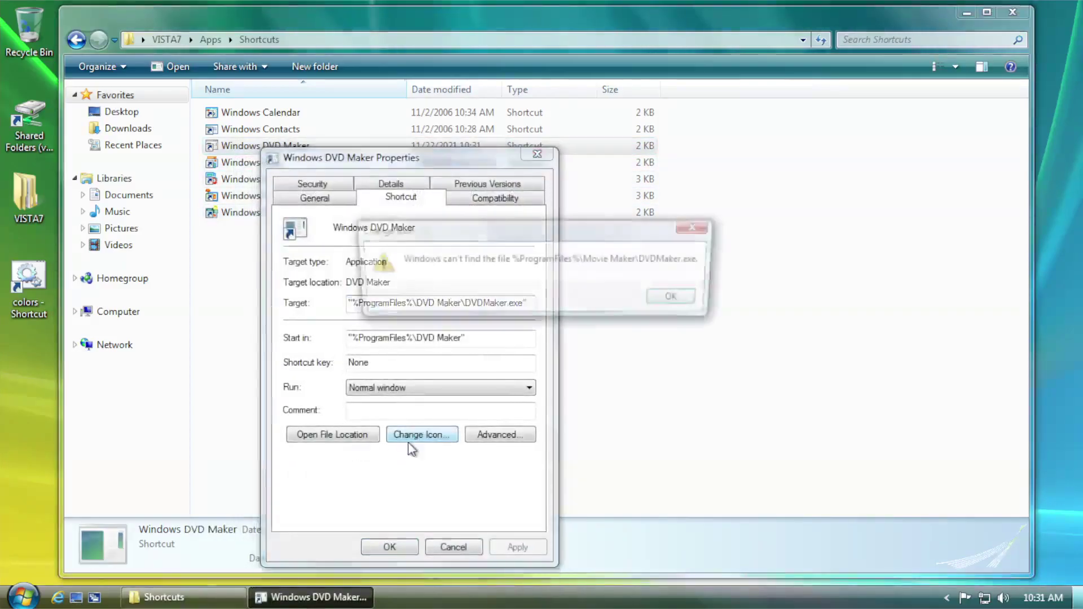
pyautogui.click(672, 298)
pyautogui.click(514, 279)
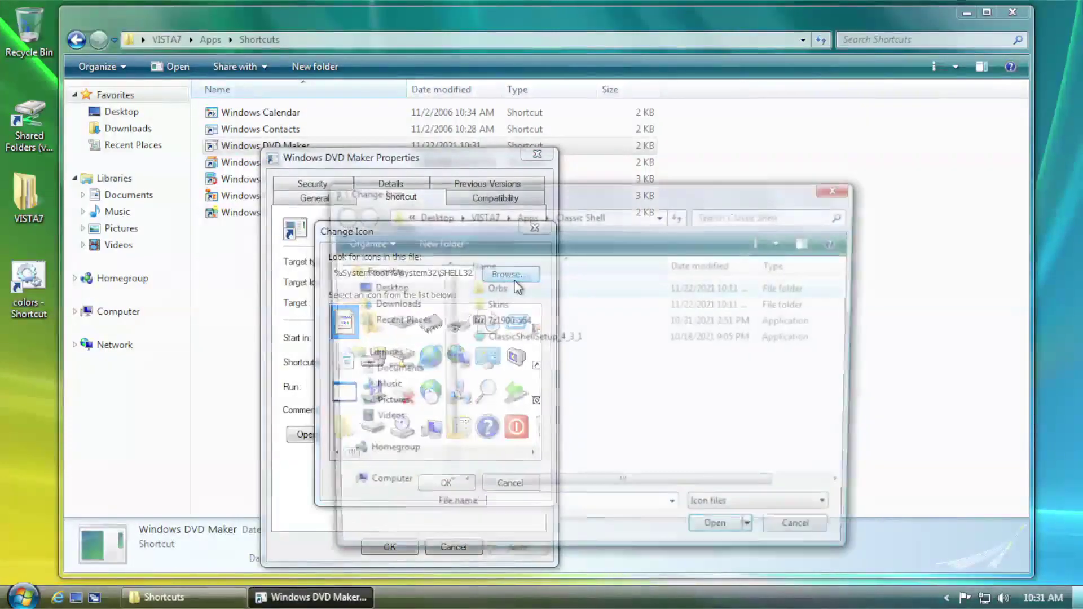
pyautogui.click(382, 485)
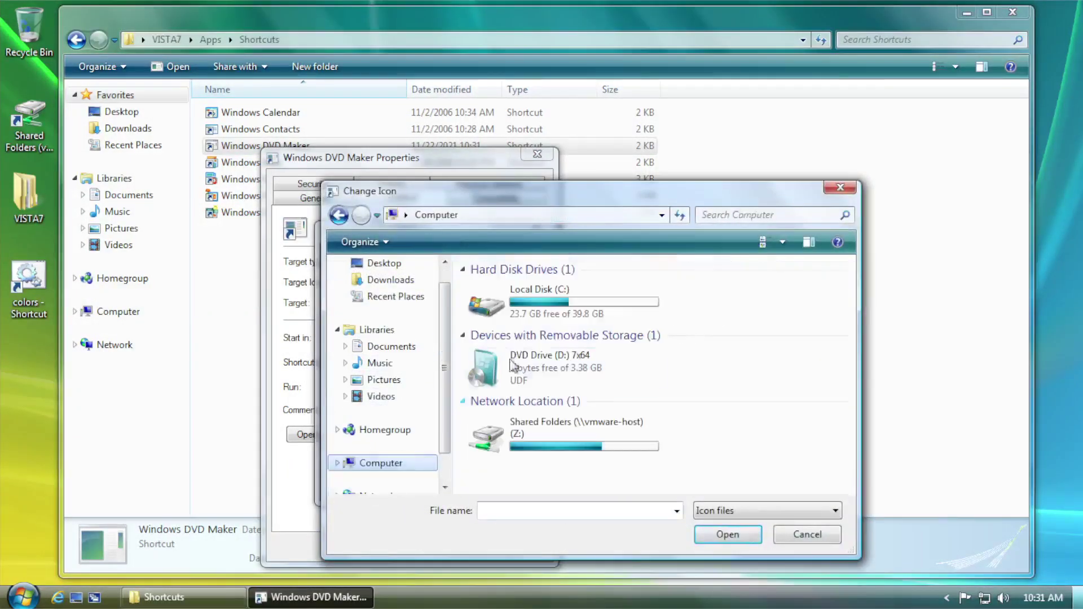
pyautogui.doubleClick(508, 296)
pyautogui.doubleClick(516, 321)
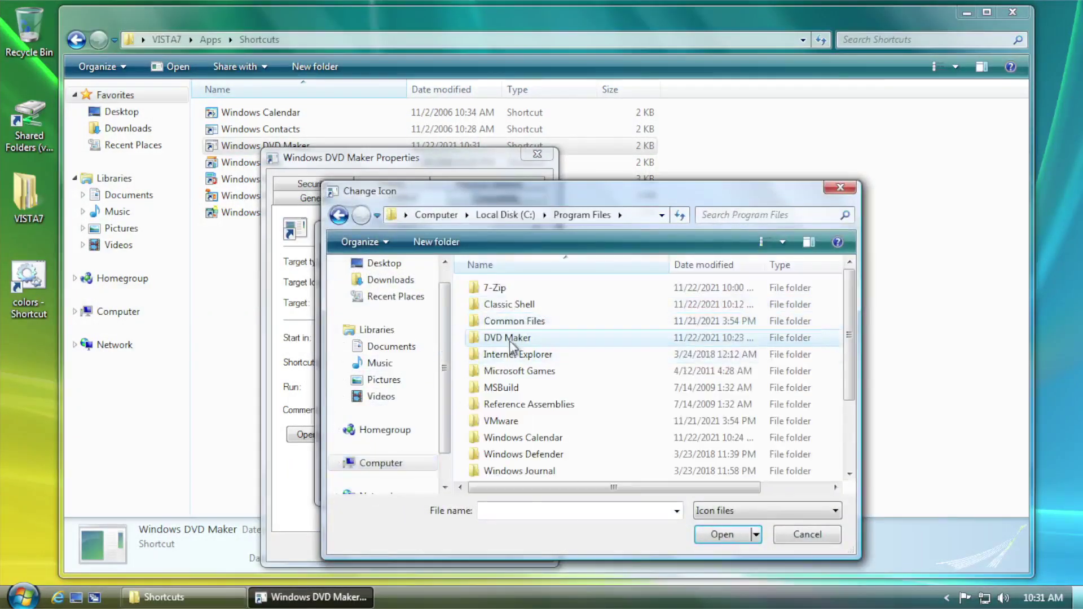
pyautogui.doubleClick(510, 339)
pyautogui.doubleClick(502, 355)
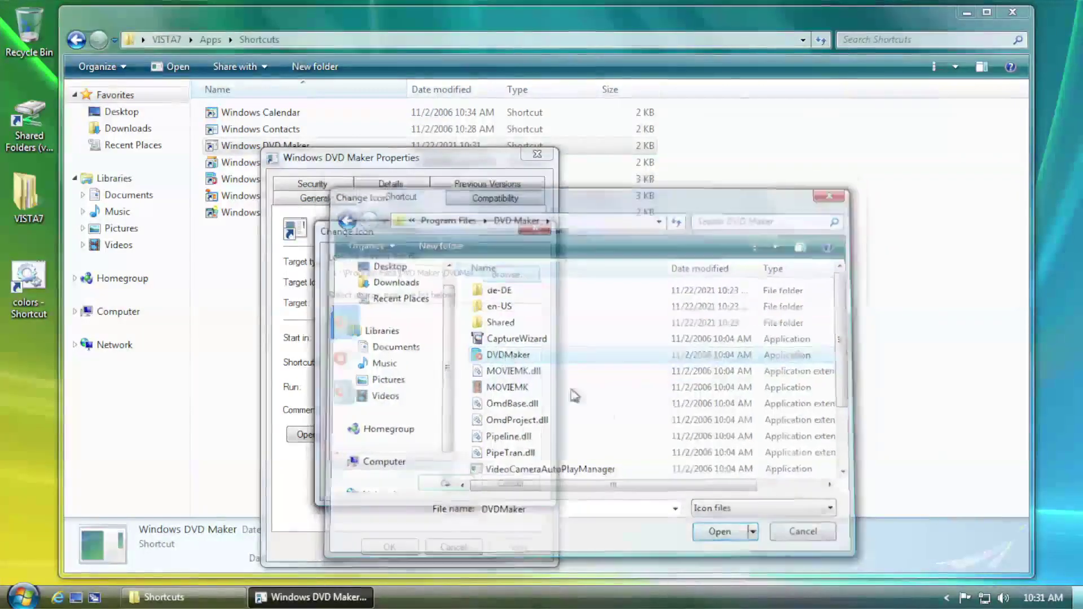
# - Apply the DVDMaker icon to the shortcut and test it by opening and closing Windows DVD Maker
pyautogui.click(459, 489)
pyautogui.press('Return')
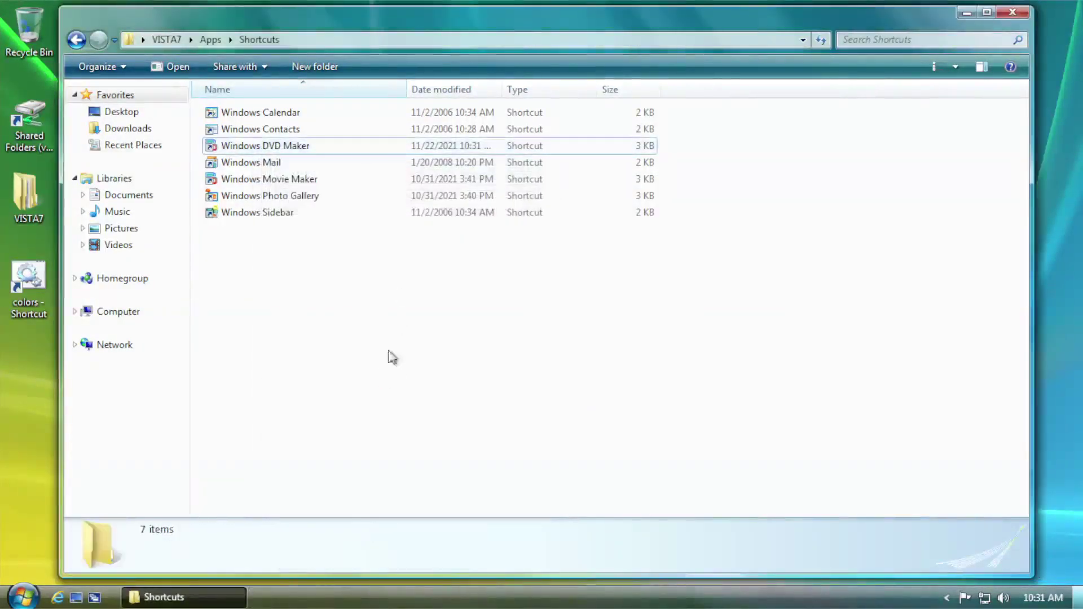
pyautogui.doubleClick(248, 147)
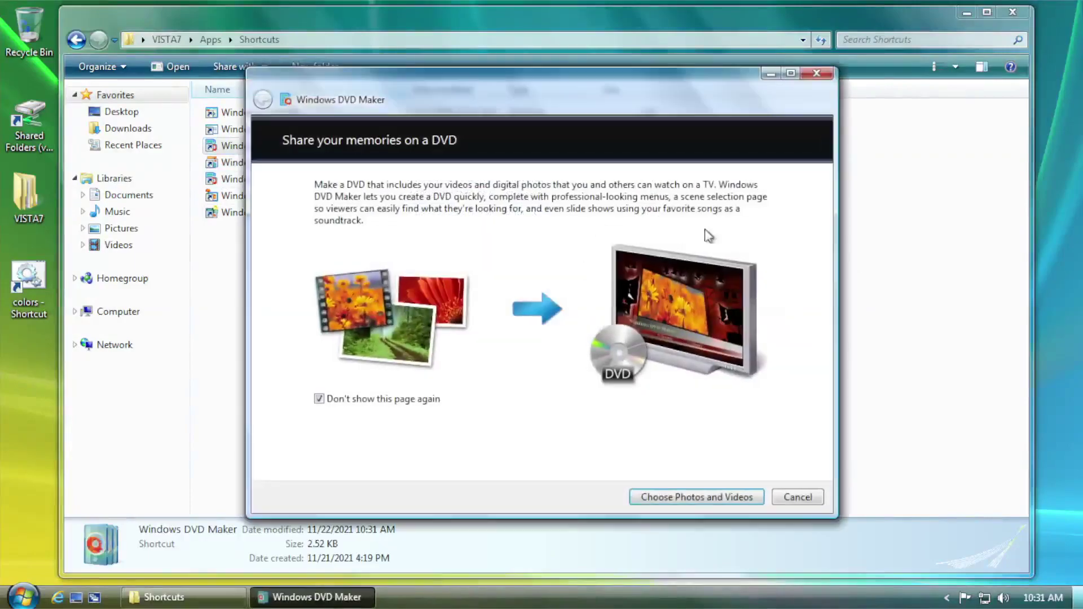
pyautogui.click(816, 74)
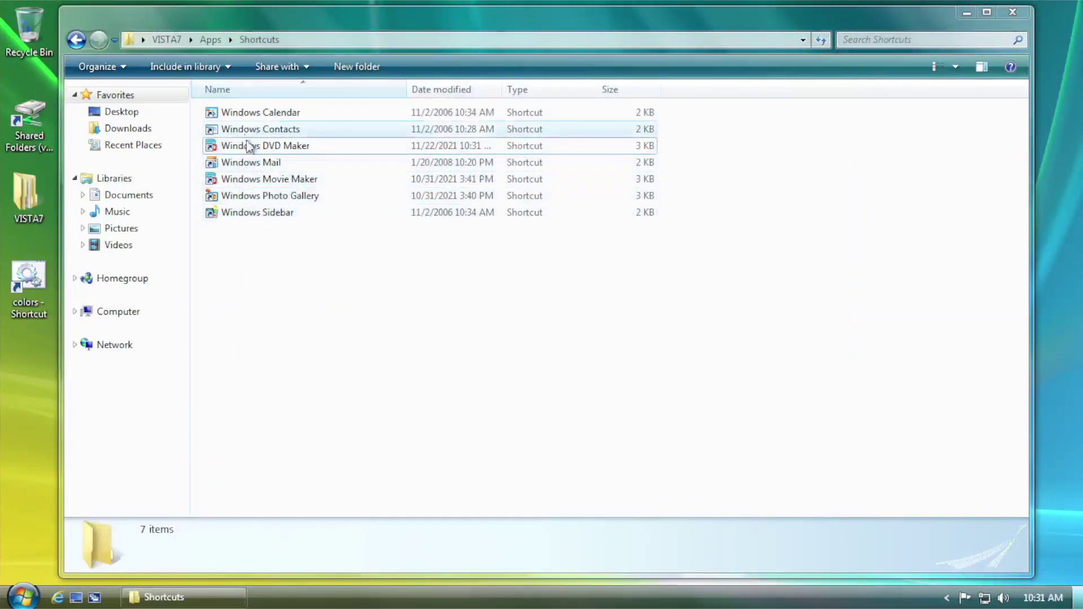
# - Open the Programs folder of the all-users Start Menu
pyautogui.rightClick(24, 592)
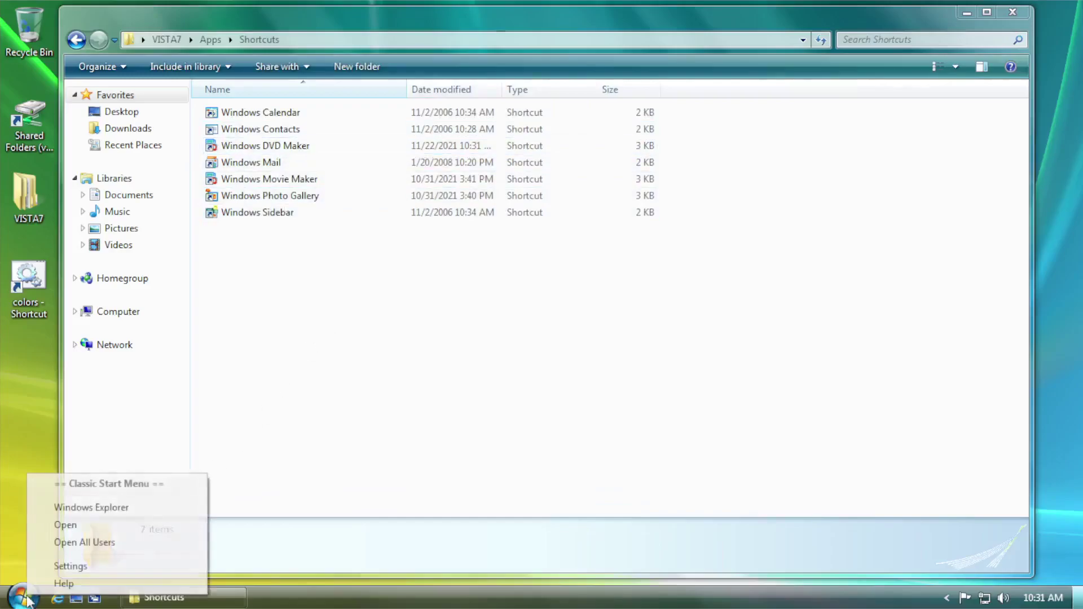
pyautogui.click(20, 599)
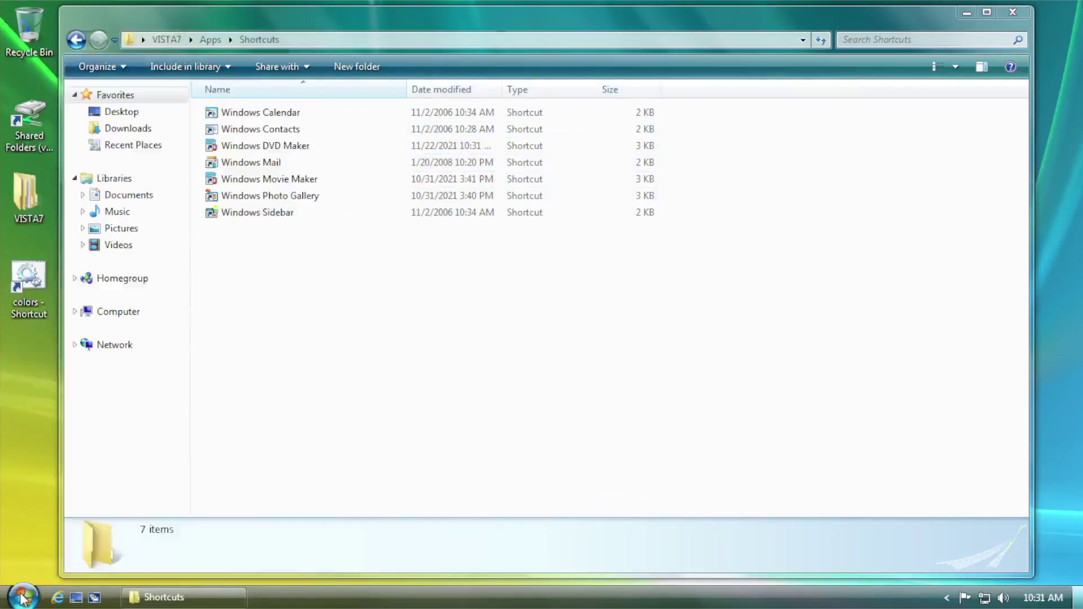
pyautogui.rightClick(49, 543)
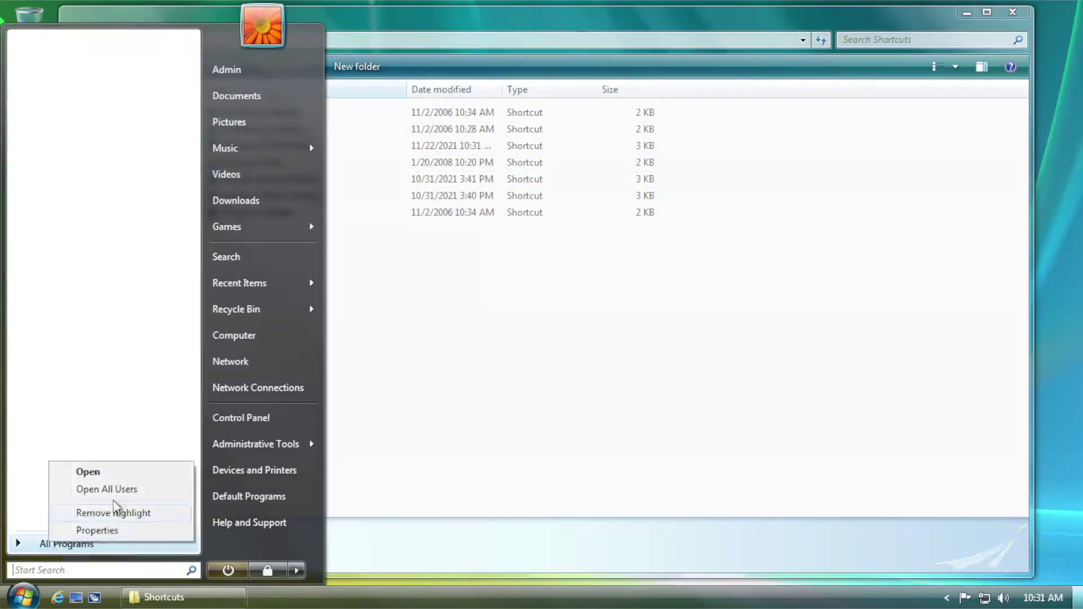
pyautogui.click(96, 490)
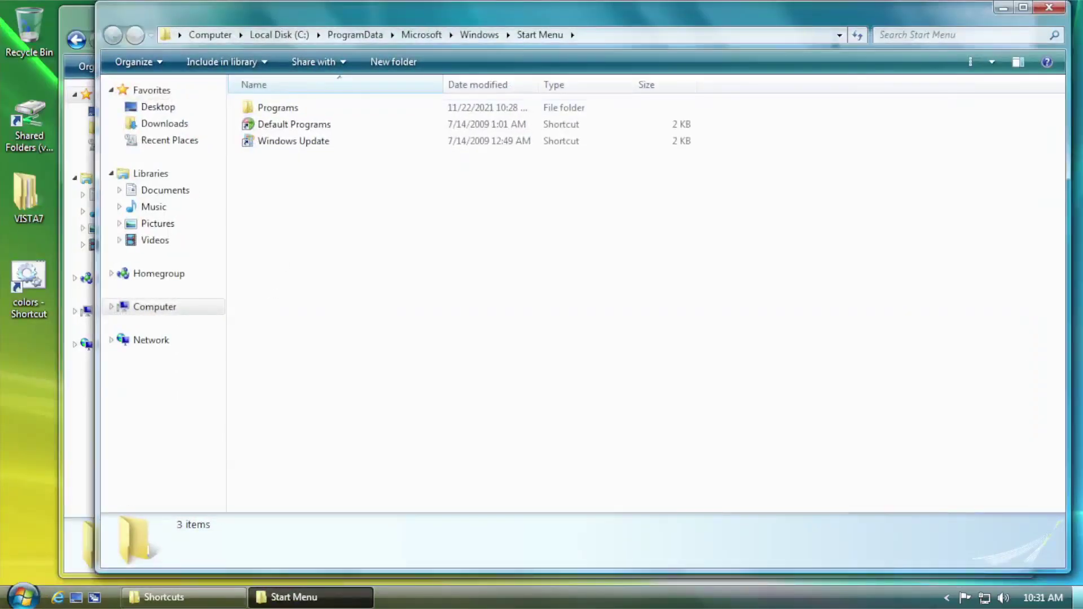
pyautogui.doubleClick(283, 108)
# - Copy every shortcut except Windows Sidebar from the VISTA7 Shortcuts folder
pyautogui.click(80, 22)
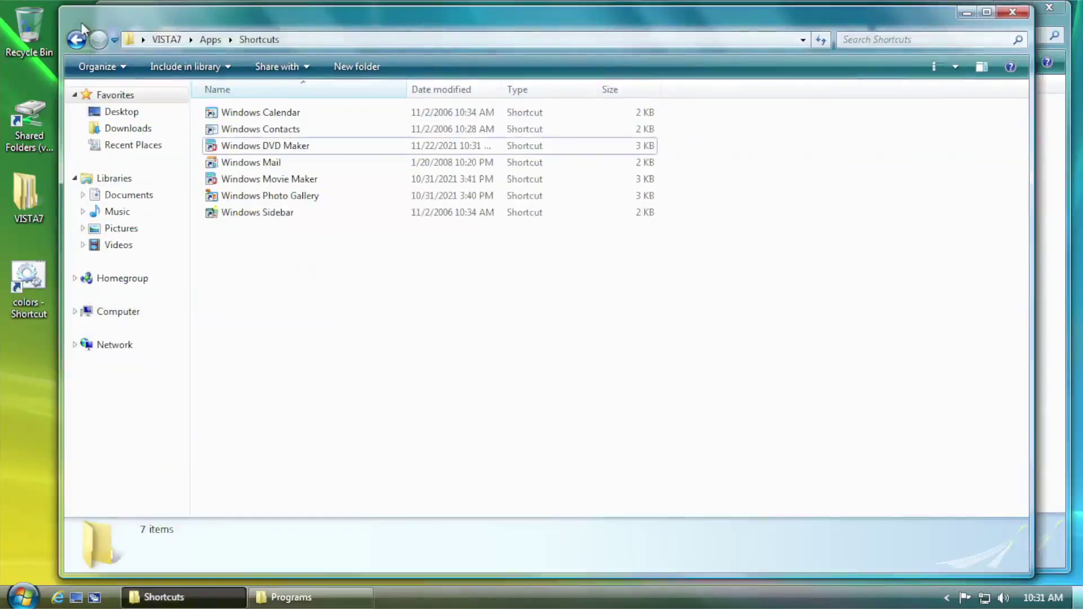
pyautogui.hotkey('ctrl', 'a')
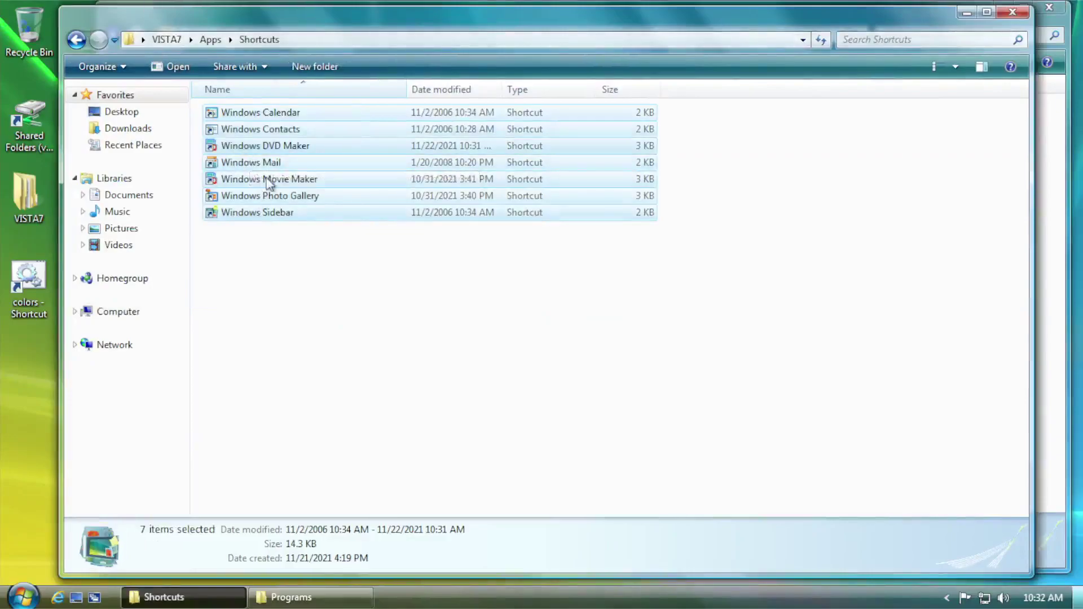
pyautogui.keyDown('ctrl'); pyautogui.click(273, 215); pyautogui.keyUp('ctrl')
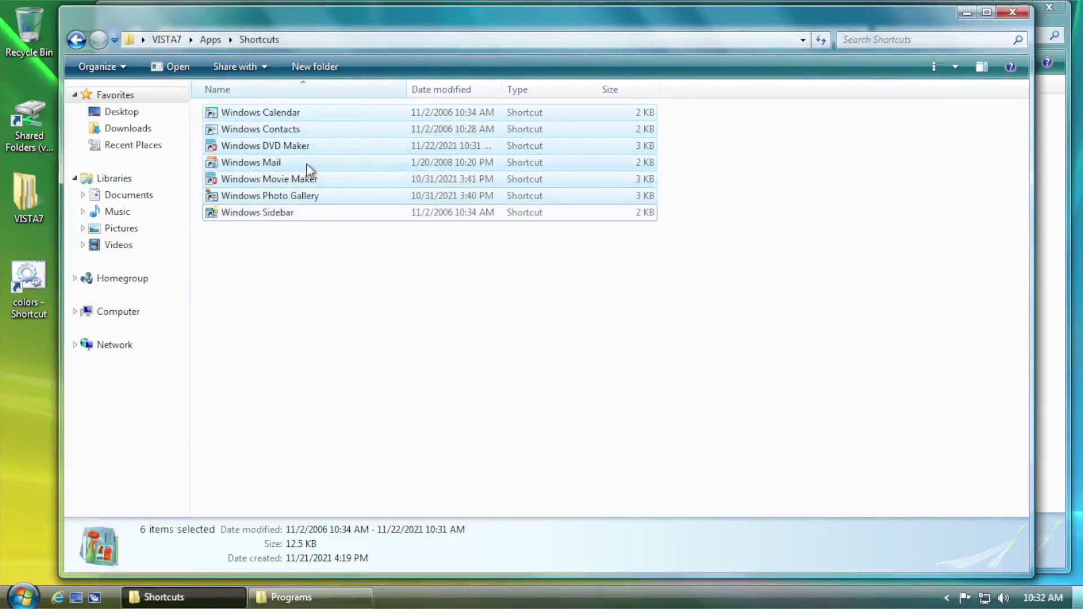
# - Paste the copied shortcuts into the Start Menu's Programs folder, replacing the existing Windows DVD Maker shortcut
pyautogui.click(286, 601)
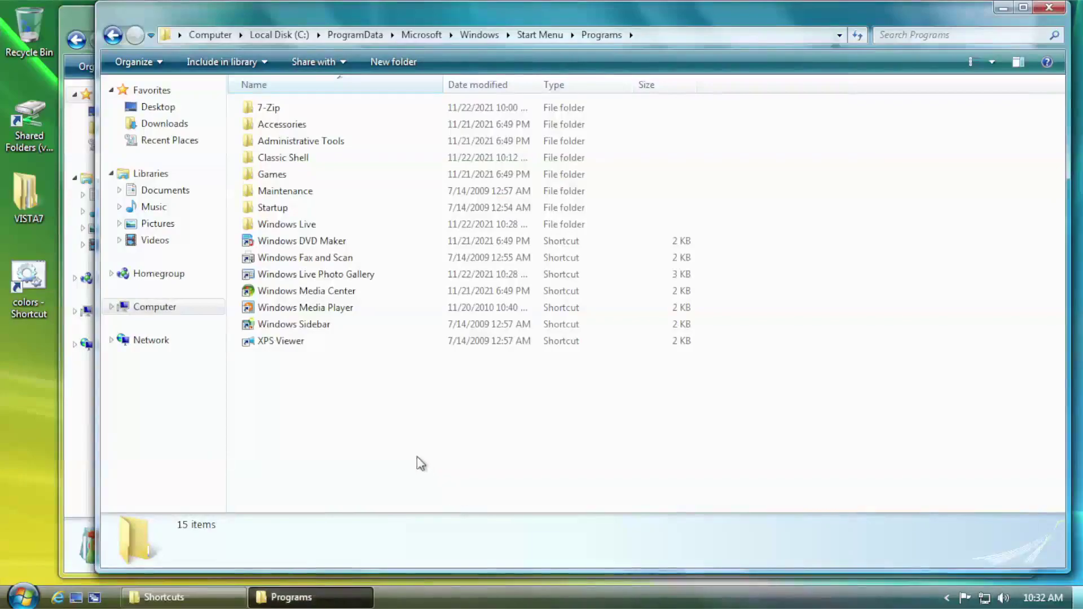
pyautogui.hotkey('ctrl', 'v')
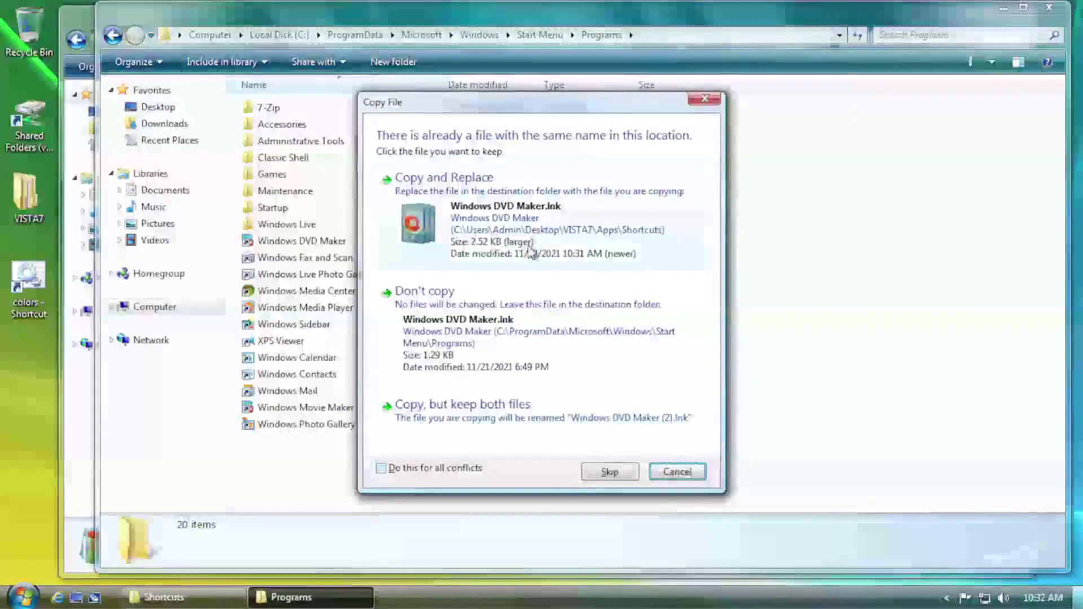
pyautogui.click(531, 252)
pyautogui.click(401, 459)
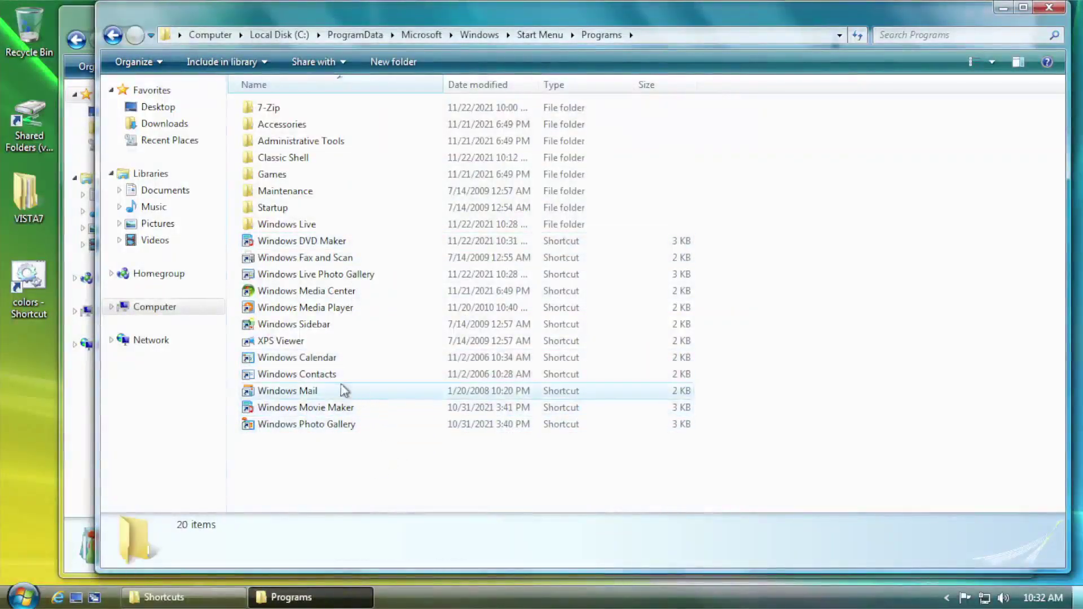
# - Delete the existing Windows Sidebar shortcut from the Start Menu's Programs folder
pyautogui.click(293, 327)
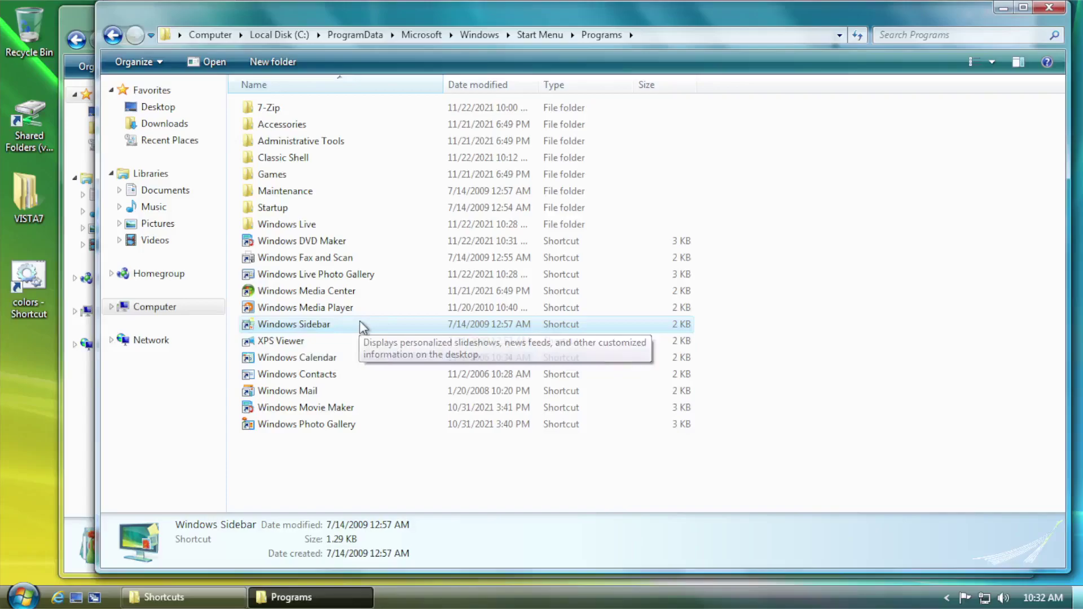
pyautogui.press('Delete')
pyautogui.press('Return')
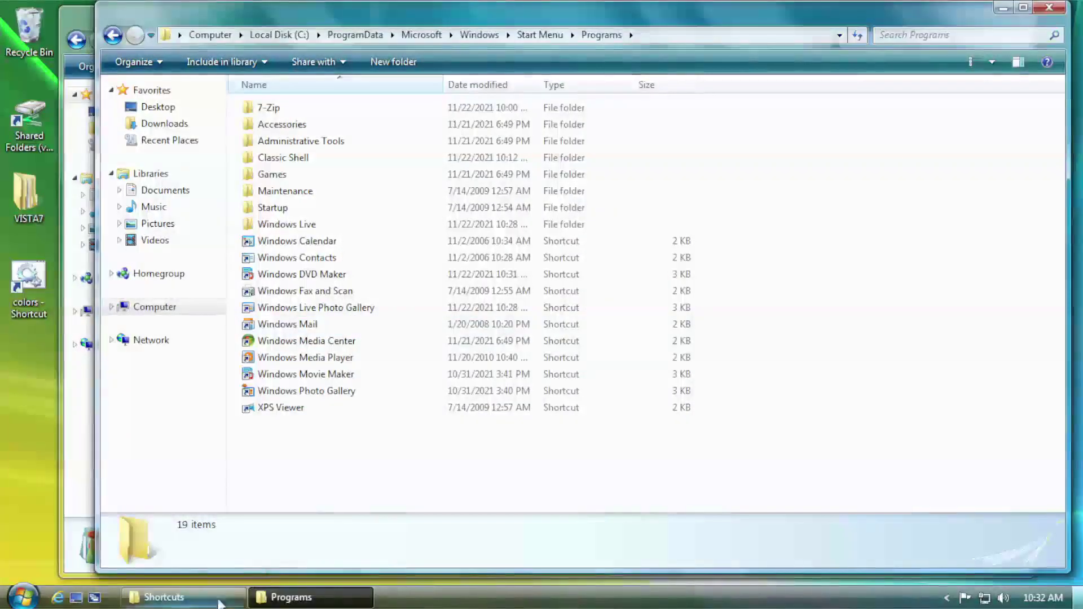
# - Copy the Windows Sidebar shortcut from the VISTA7 Shortcuts folder into the Start Menu's Accessories folder and close both folder windows
pyautogui.click(179, 594)
pyautogui.click(254, 212)
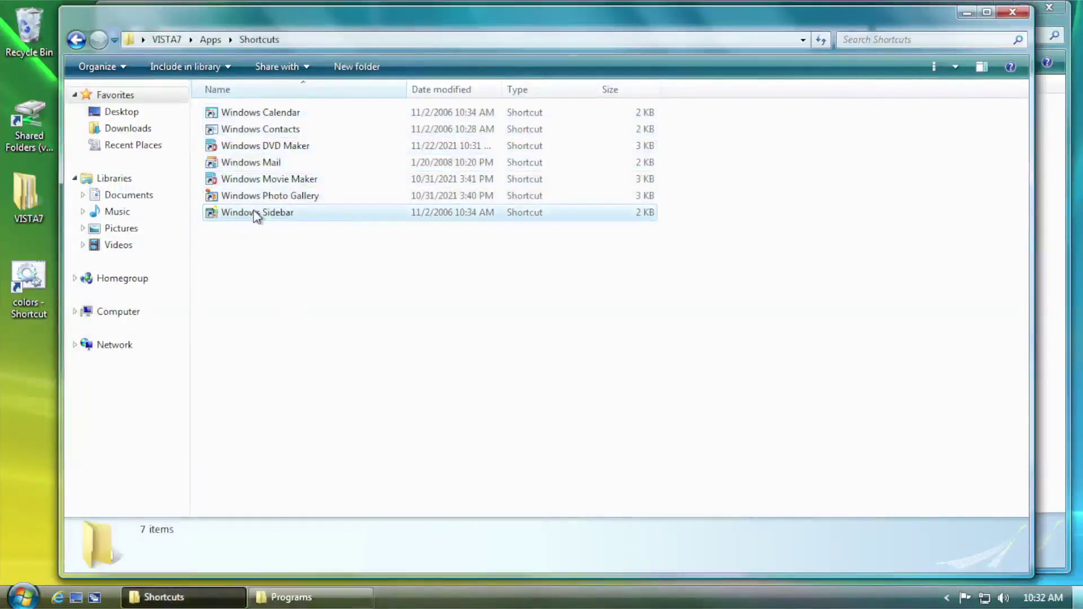
pyautogui.click(310, 597)
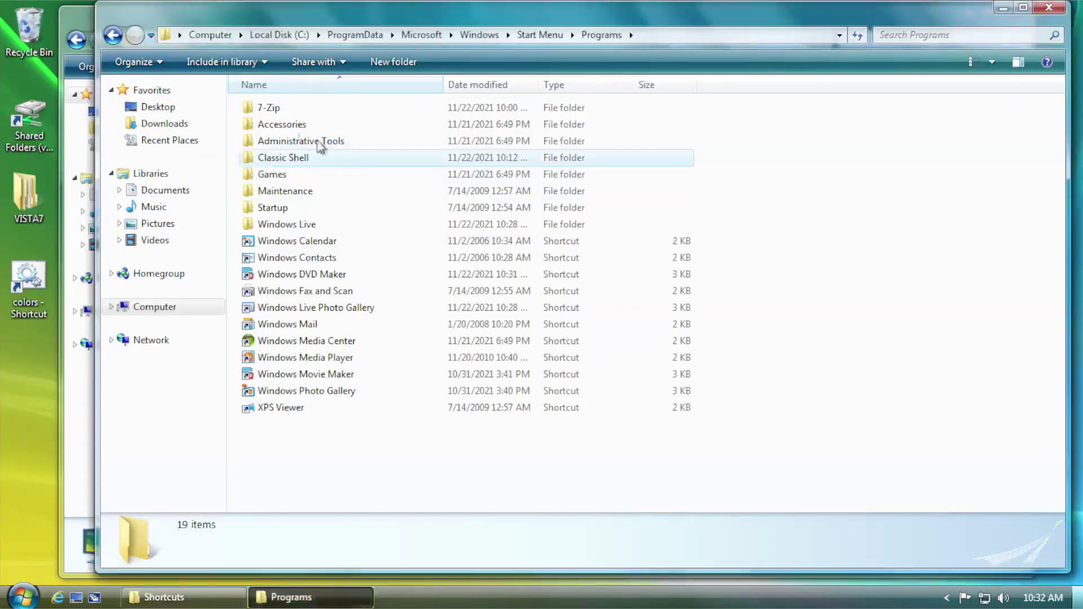
pyautogui.doubleClick(339, 126)
pyautogui.hotkey('ctrl', 'v')
pyautogui.click(368, 462)
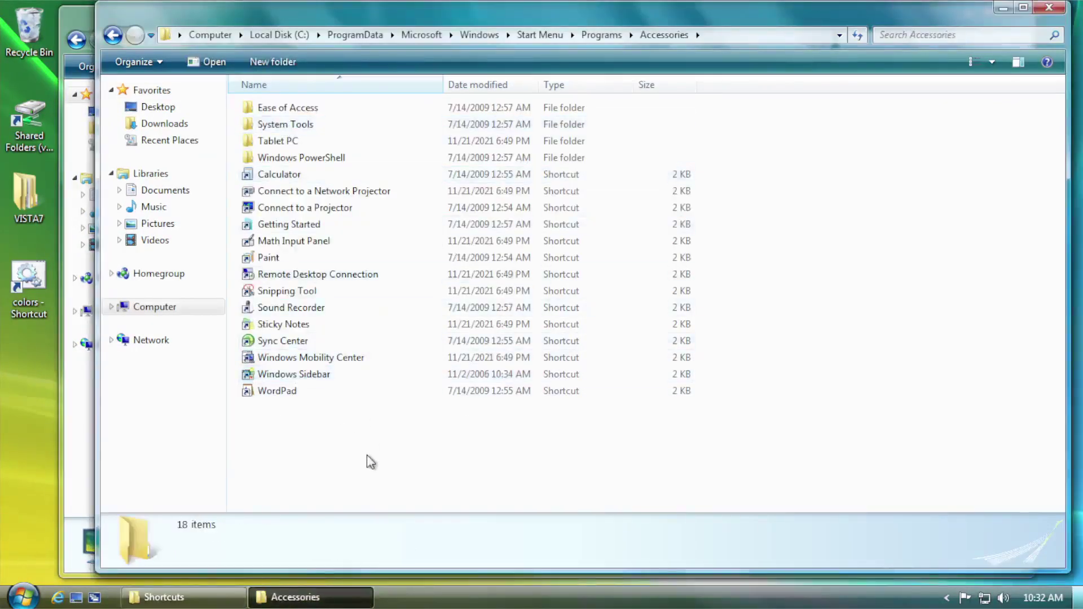
pyautogui.click(1049, 9)
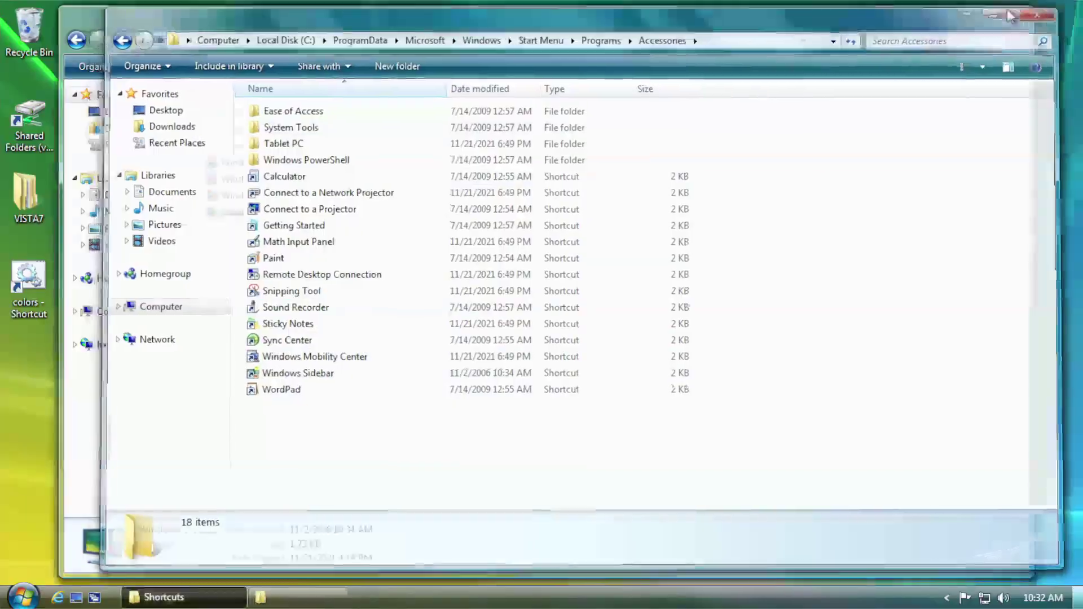
pyautogui.click(1049, 9)
# - Test the new Windows Calendar and Windows Contacts shortcuts by opening both from the Start Menu and closing them
pyautogui.press('super')
pyautogui.click(100, 550)
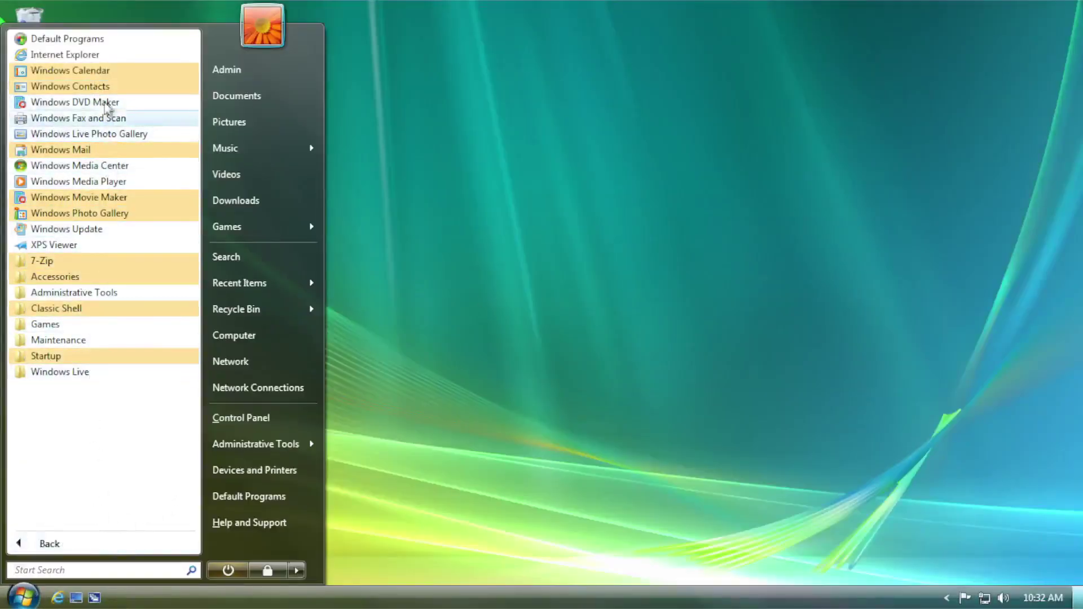
pyautogui.click(107, 71)
pyautogui.click(35, 587)
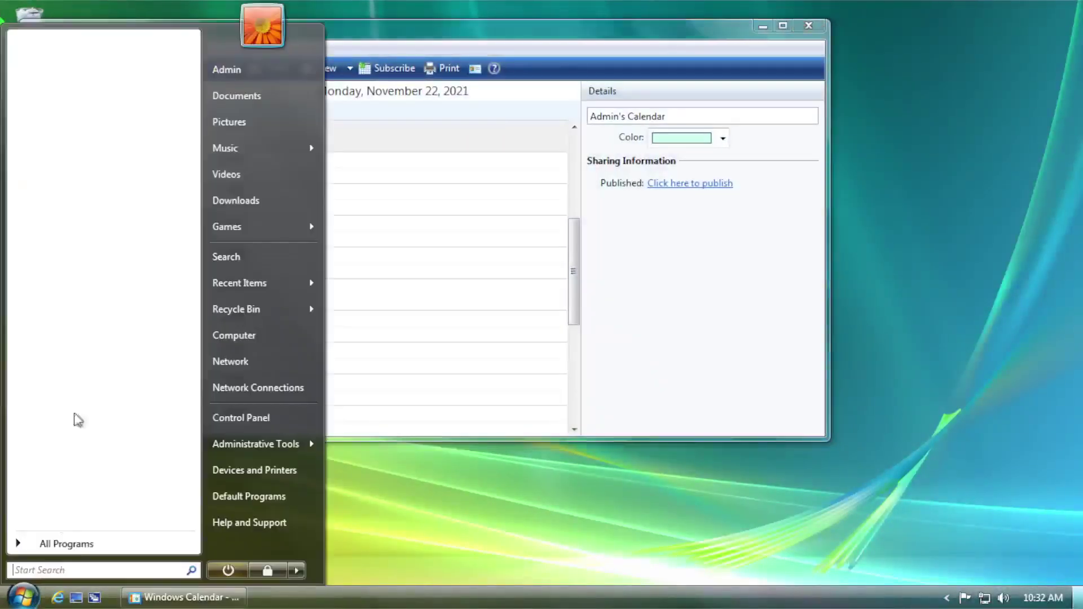
pyautogui.click(48, 544)
pyautogui.click(96, 86)
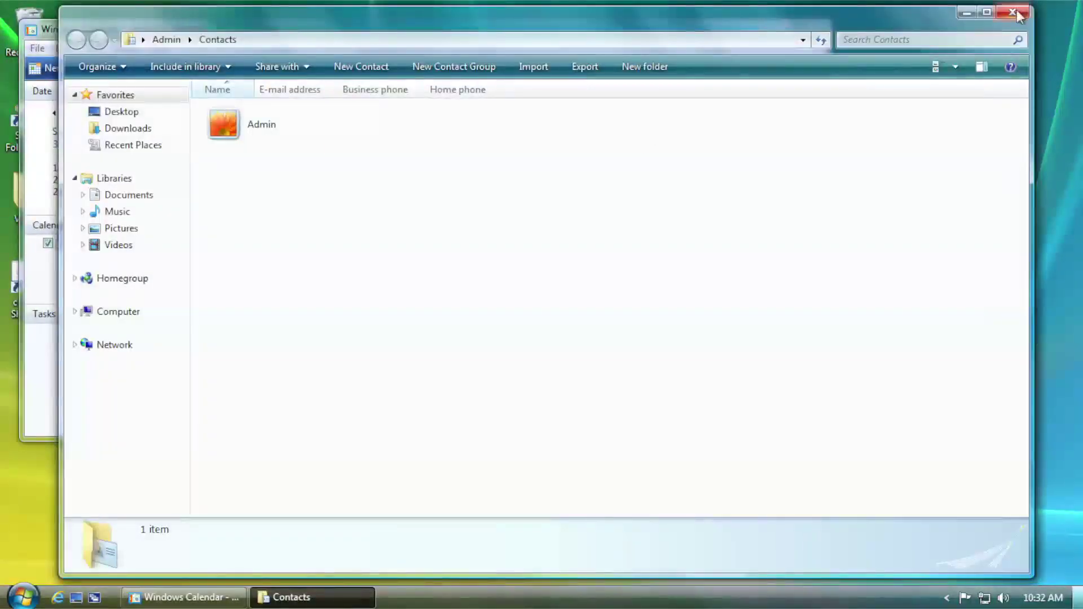
pyautogui.click(1014, 12)
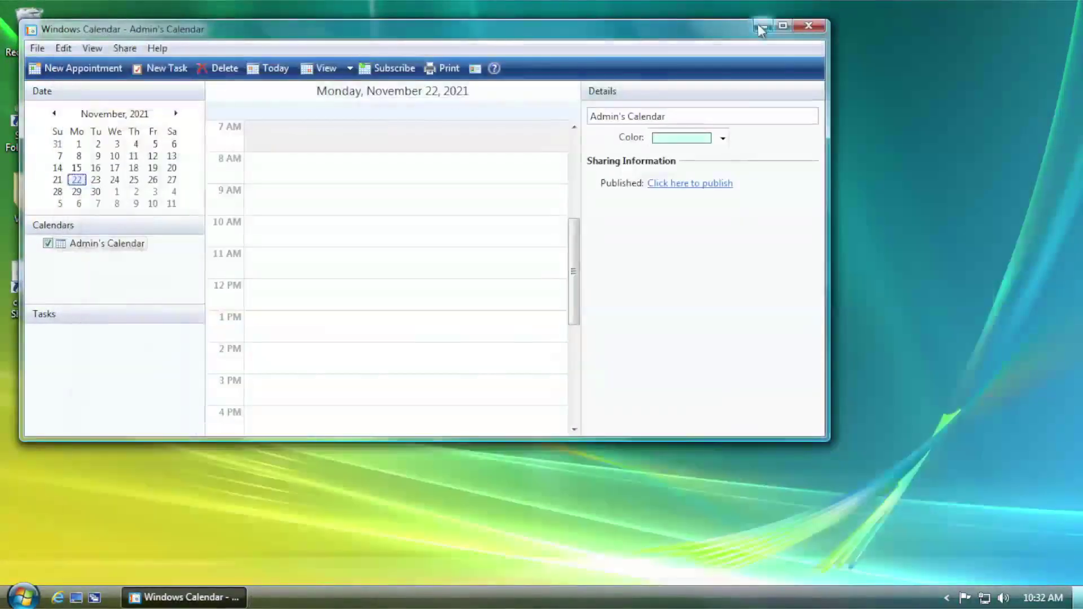
pyautogui.click(811, 18)
# - Launch Windows Mail from the Start Menu, make it the default e-mail program, and exit the account setup wizard
pyautogui.press('super')
pyautogui.click(63, 544)
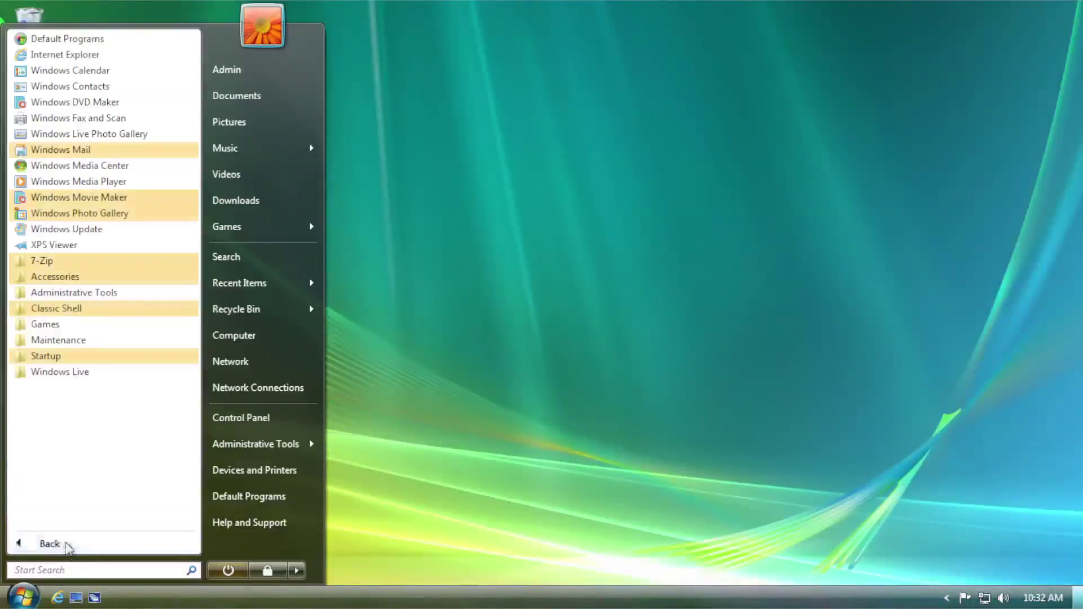
pyautogui.click(80, 148)
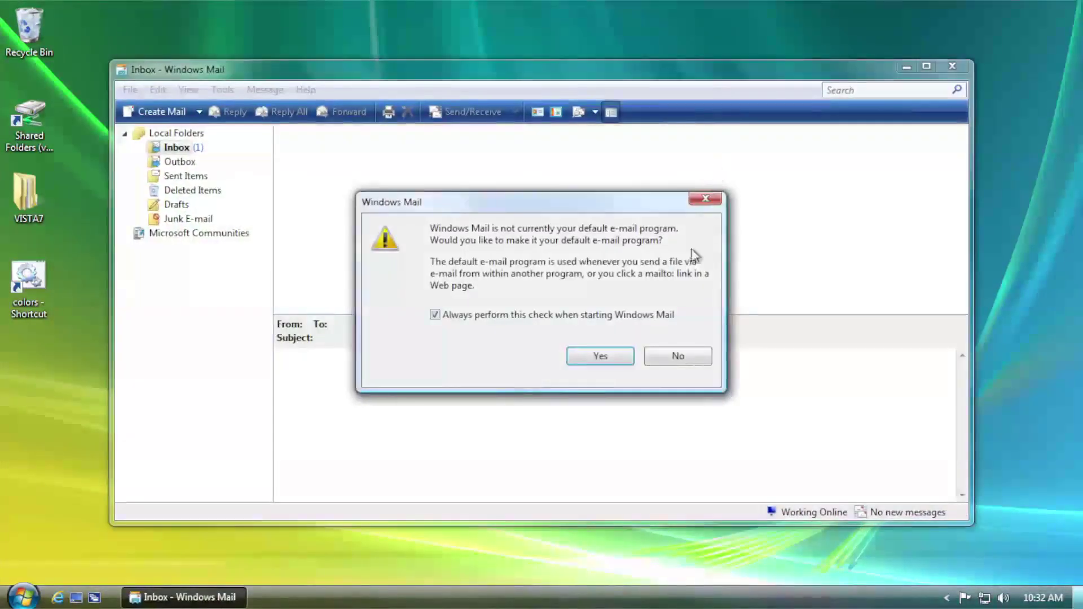
pyautogui.click(599, 357)
pyautogui.press('Escape')
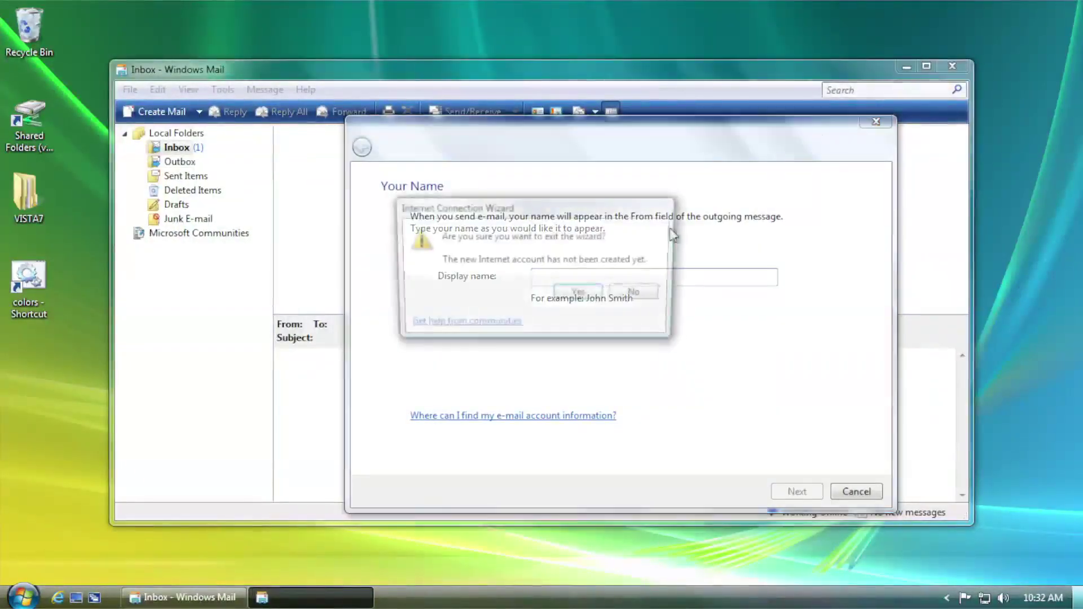
pyautogui.click(583, 293)
# - View the version information of Windows Mail, dismiss it, and close the program
pyautogui.click(309, 89)
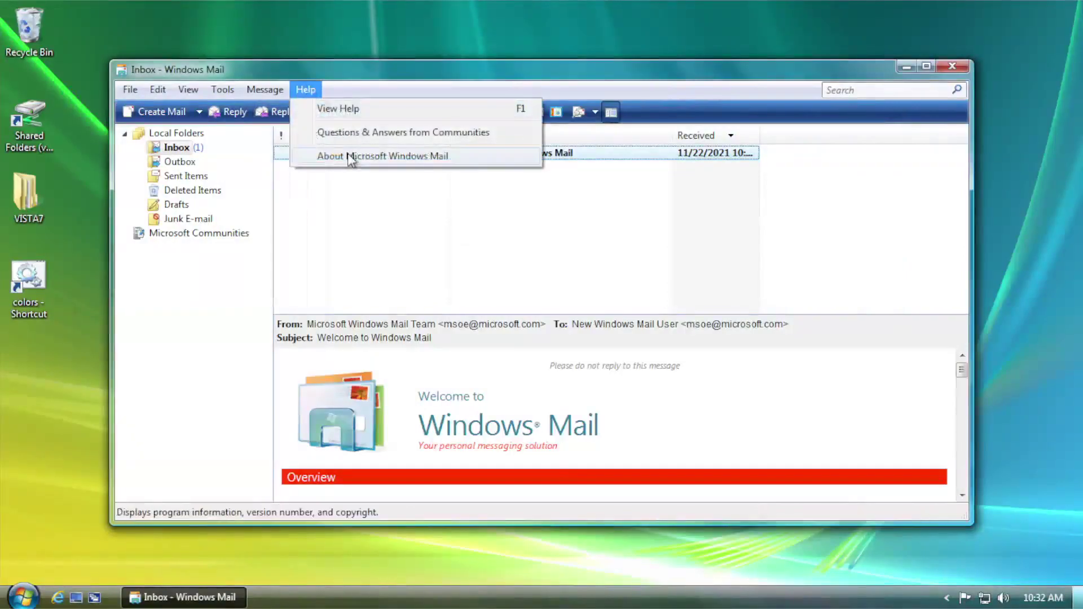
pyautogui.click(349, 153)
pyautogui.click(725, 138)
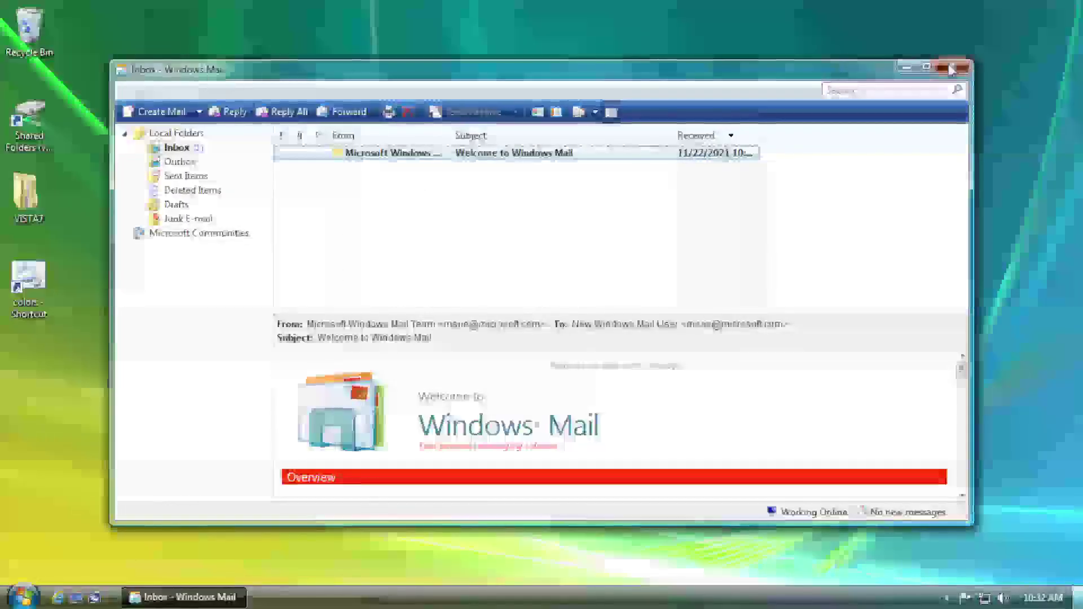
pyautogui.click(953, 67)
# - Open the VISTA7 desktop folder, and maximize and restore its window to check the taskbar's appearance
pyautogui.doubleClick(29, 189)
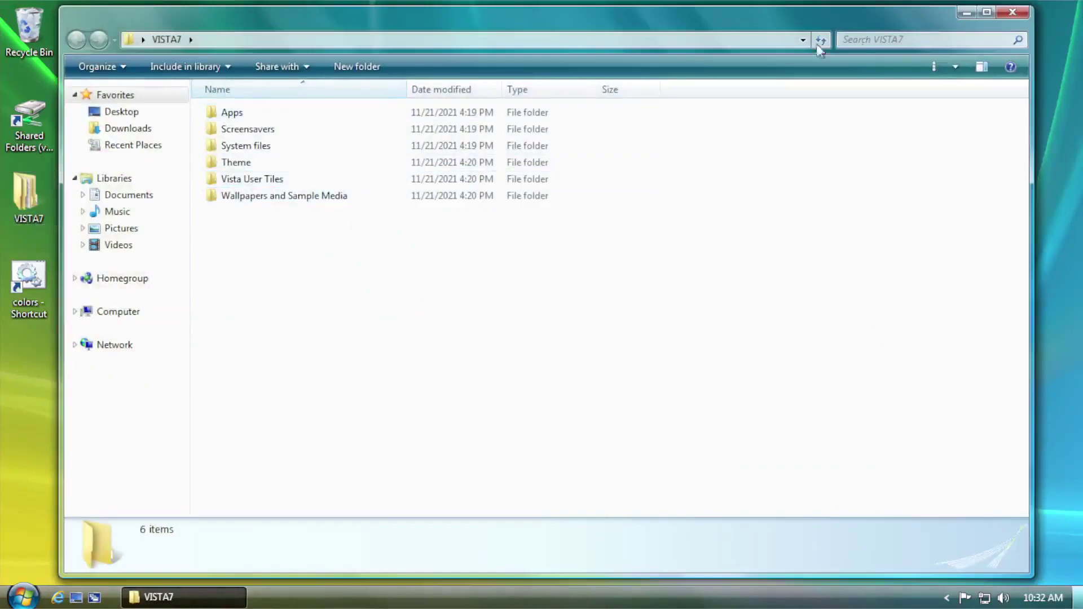
pyautogui.click(987, 11)
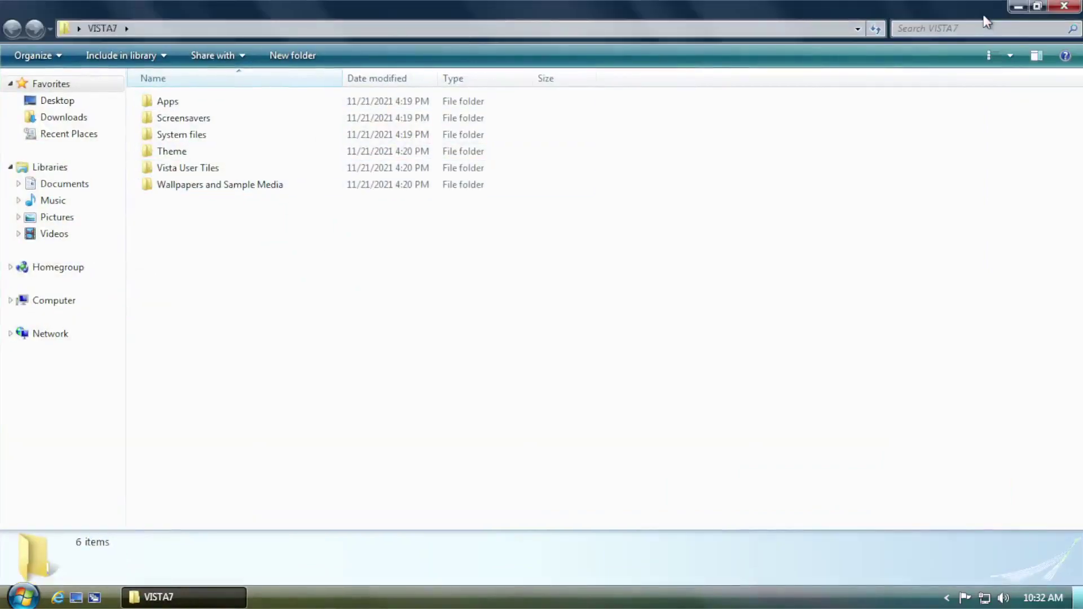
pyautogui.click(1038, 8)
pyautogui.click(992, 28)
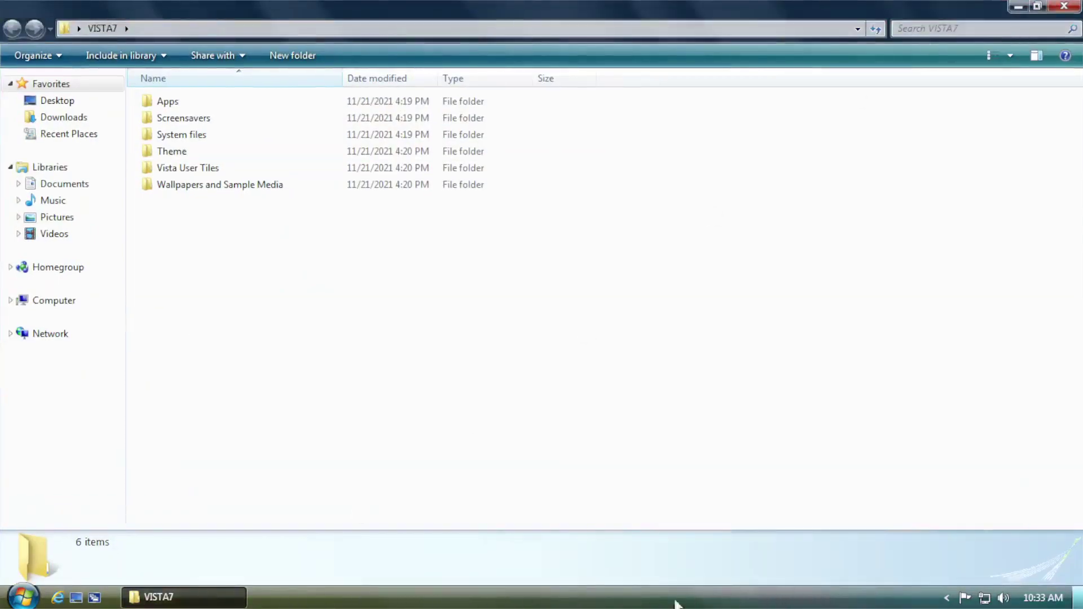
pyautogui.click(1041, 6)
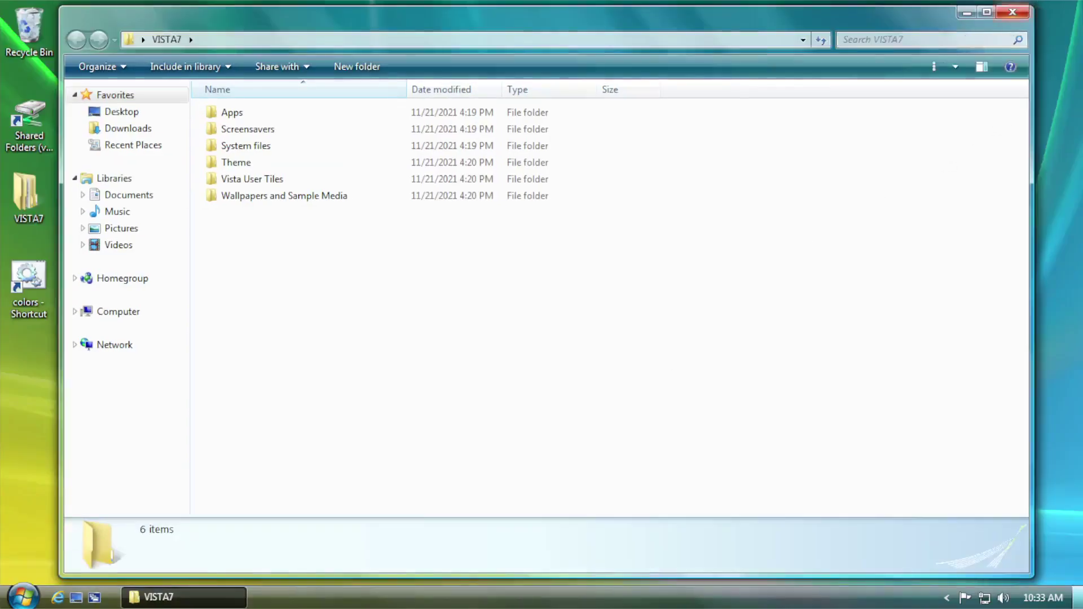
# - Copy the OldUnglassTaskbarOnly application from the explorer mods folder inside System files
pyautogui.click(238, 150)
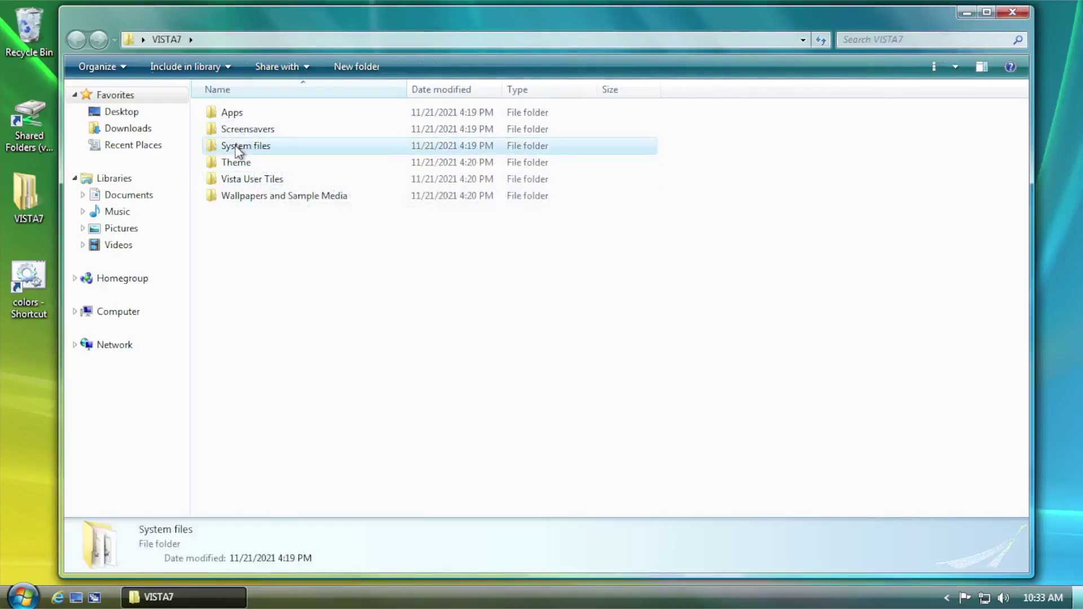
pyautogui.doubleClick(237, 148)
pyautogui.doubleClick(238, 147)
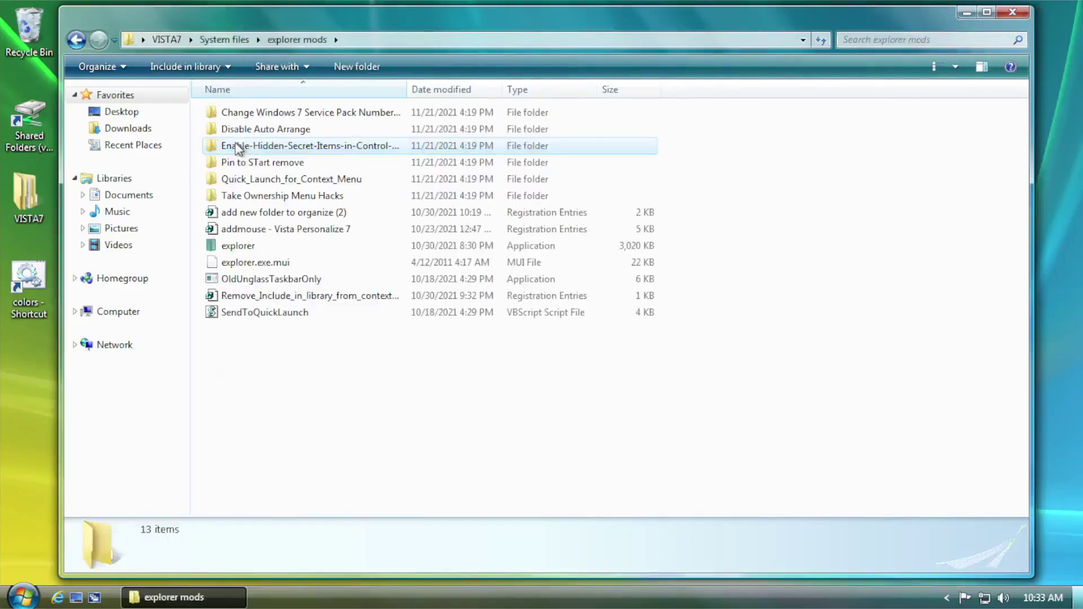
pyautogui.rightClick(252, 284)
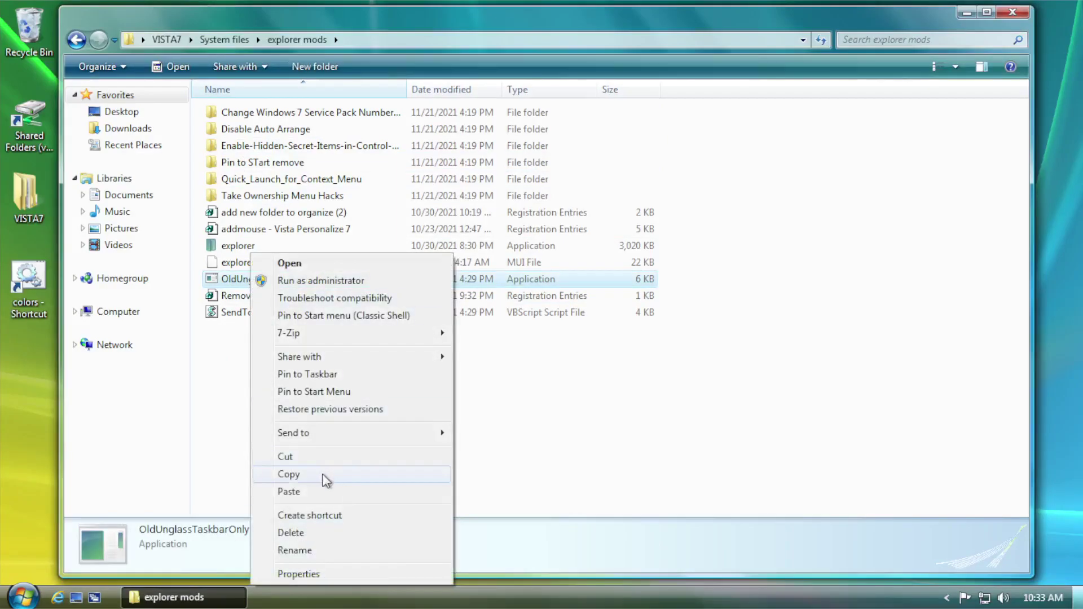
pyautogui.click(289, 474)
# - Paste OldUnglassTaskbarOnly into the current user's Startup folder in the Start Menu and close that folder window
pyautogui.click(23, 596)
pyautogui.click(56, 543)
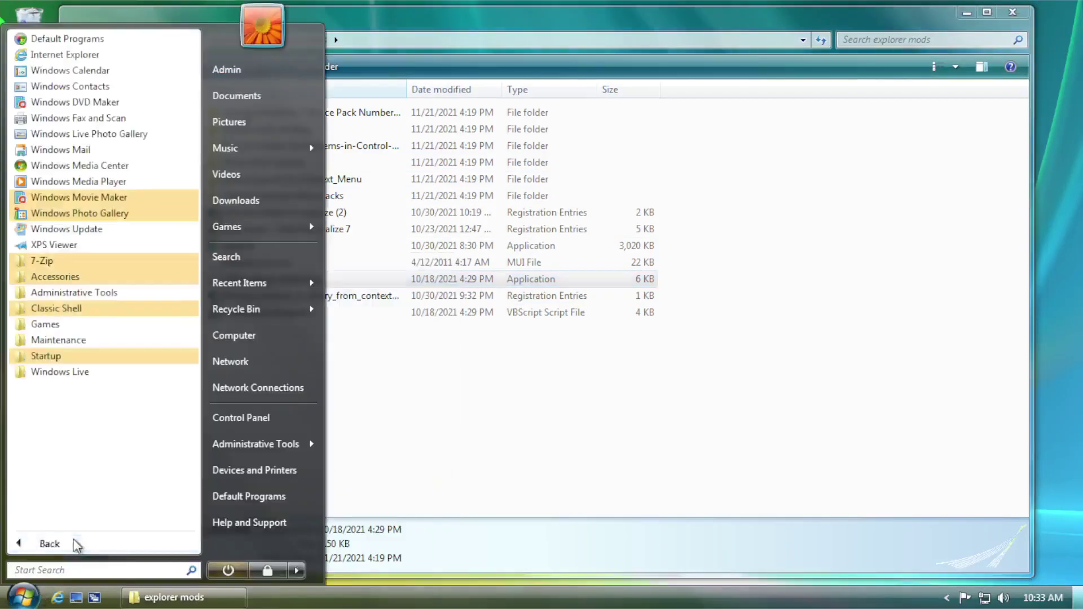
pyautogui.click(55, 359)
pyautogui.rightClick(55, 362)
pyautogui.click(93, 393)
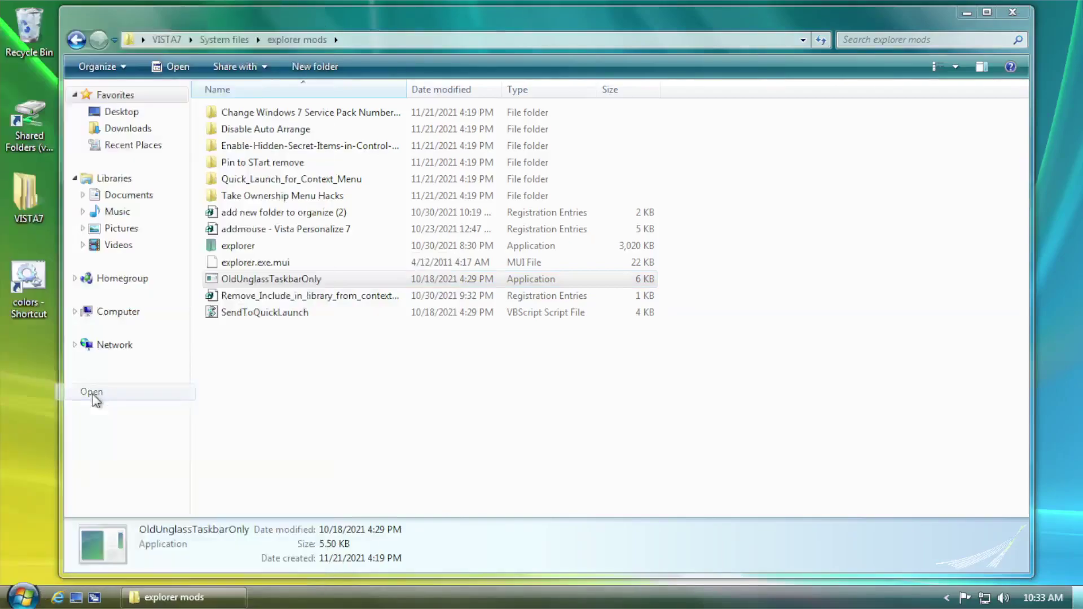
pyautogui.rightClick(412, 311)
pyautogui.click(444, 418)
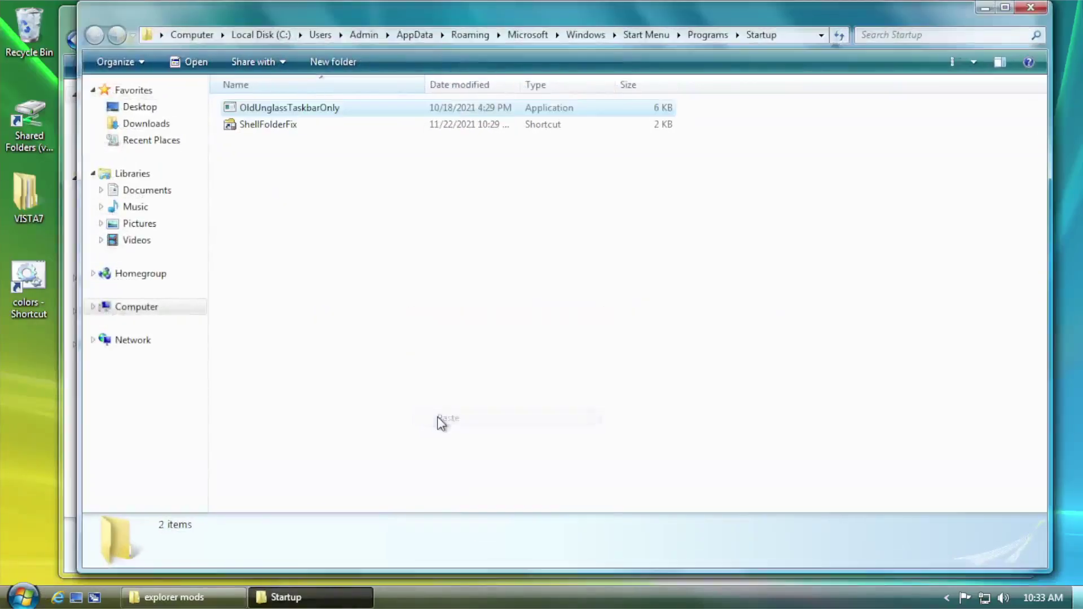
pyautogui.click(1022, 9)
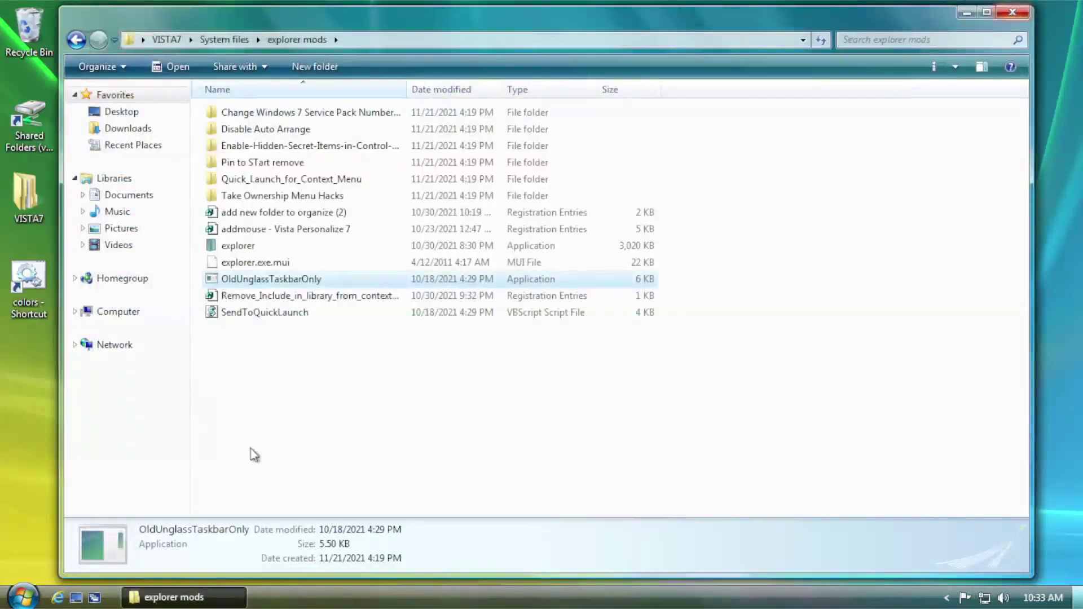
# - Run OldUnglassTaskbarOnly from the Startup folder of the Start Menu and return to the explorer mods window
pyautogui.click(24, 597)
pyautogui.click(60, 552)
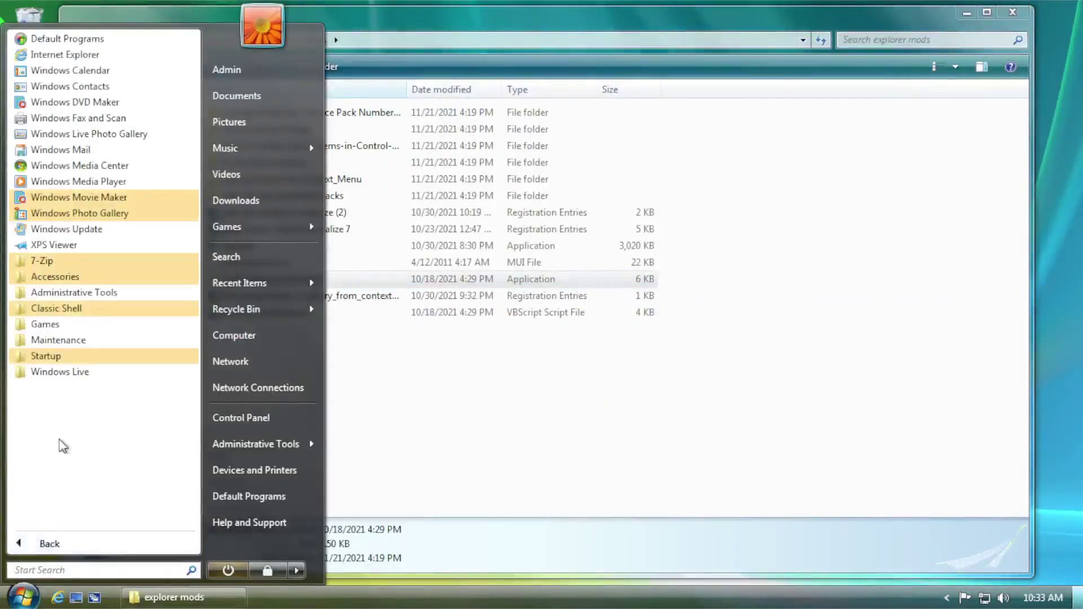
pyautogui.click(58, 357)
pyautogui.click(60, 370)
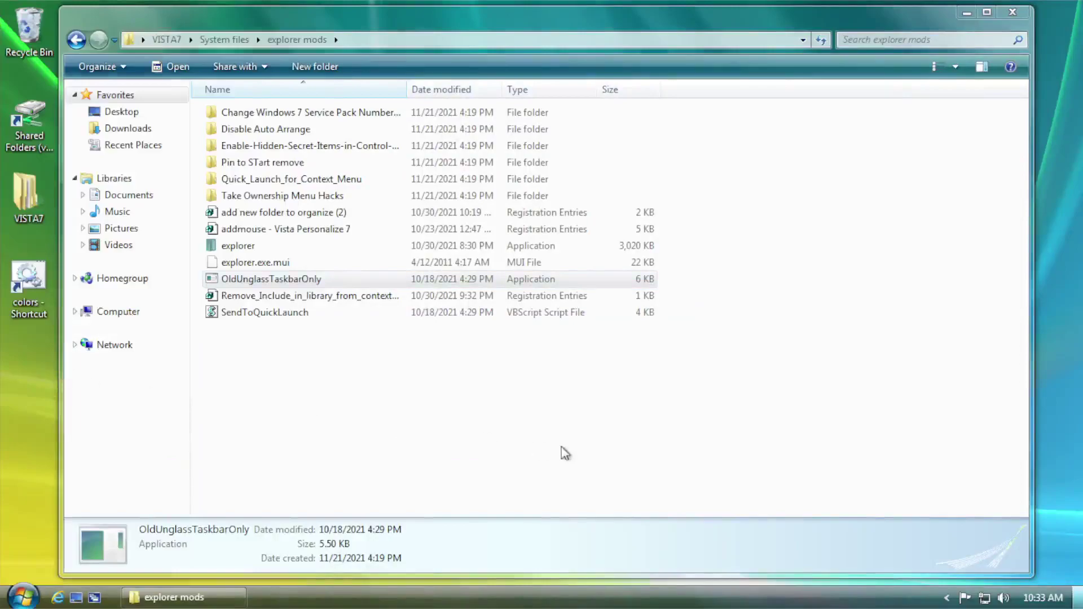
pyautogui.click(534, 443)
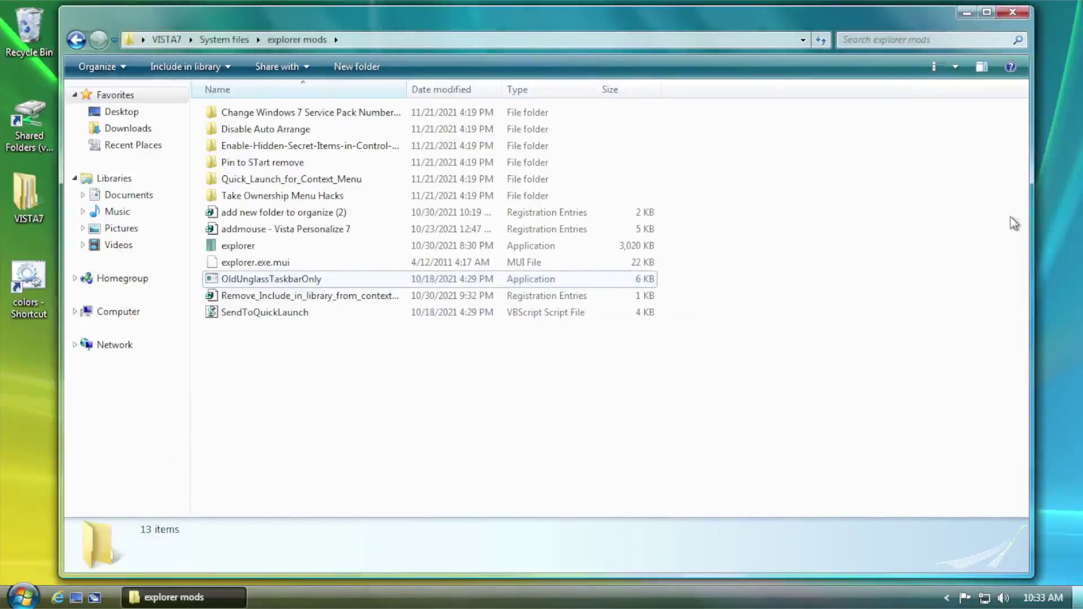
# - Maximize and restore the explorer mods window twice to examine how the taskbar looks behind a maximized window
pyautogui.click(992, 13)
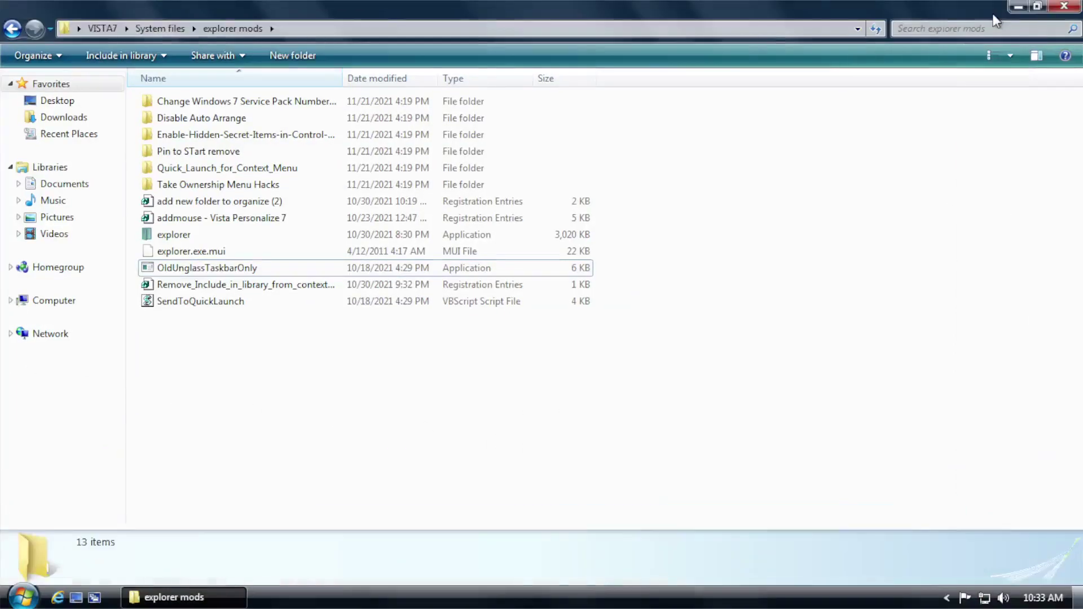
pyautogui.click(1041, 7)
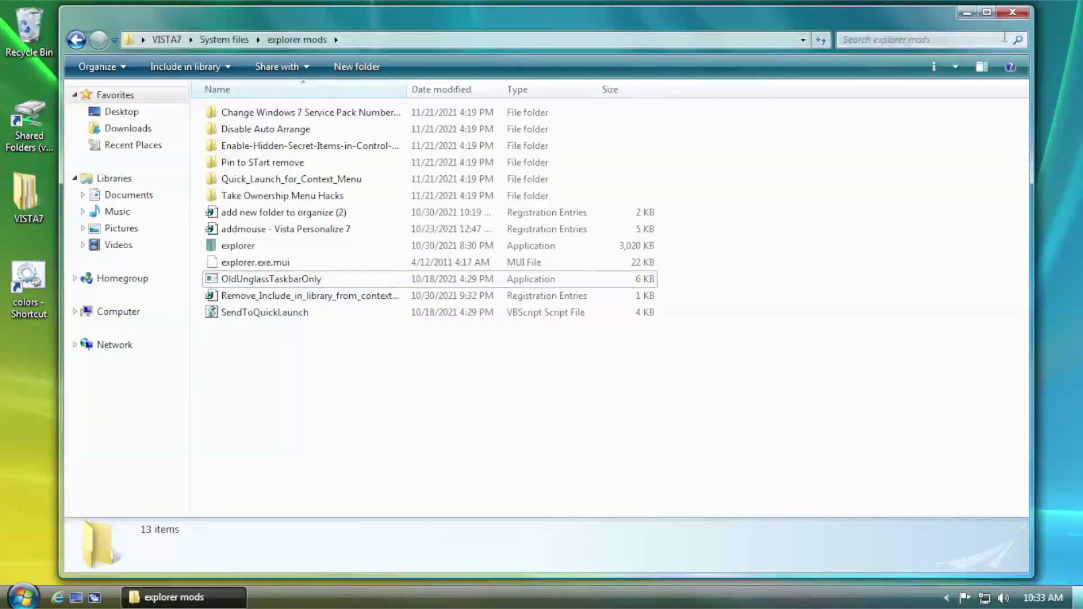
pyautogui.click(986, 16)
pyautogui.click(1035, 7)
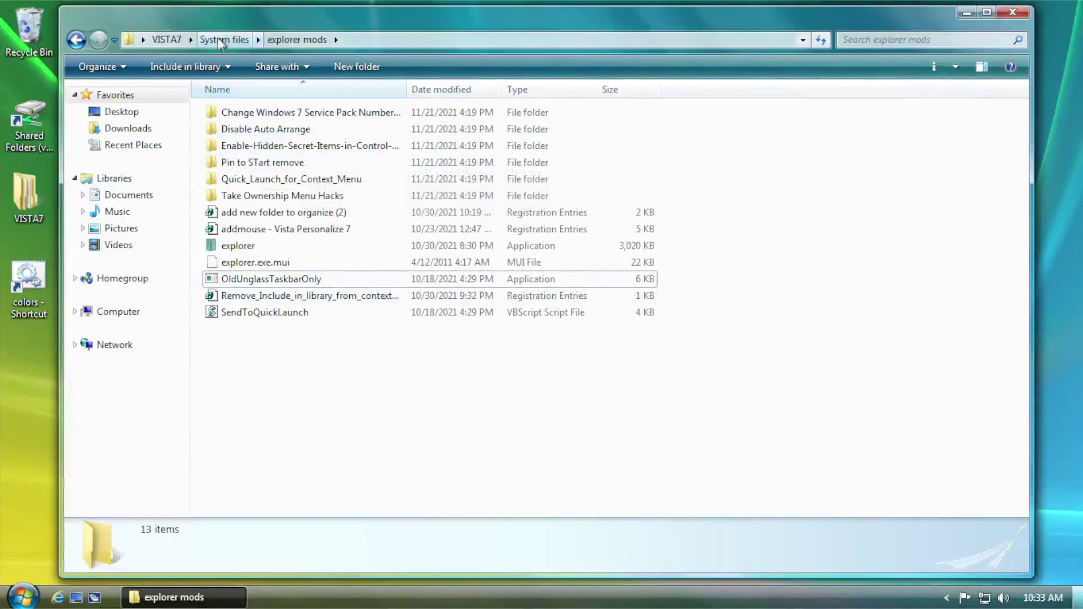
# - Open the Gadget folder inside the VISTA7 pack's Apps folder
pyautogui.click(170, 40)
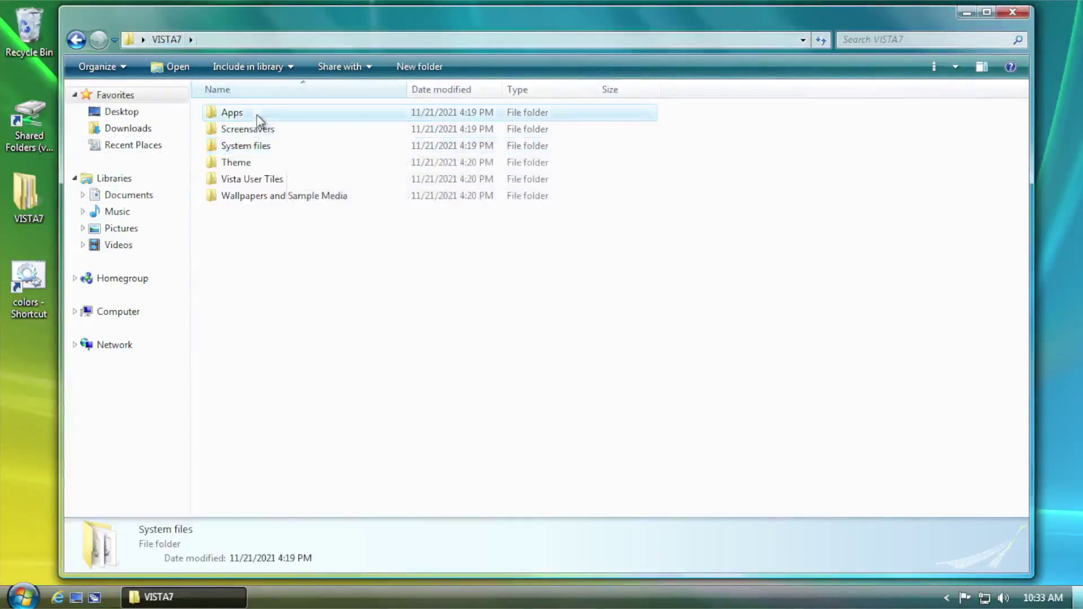
pyautogui.doubleClick(257, 115)
pyautogui.click(261, 147)
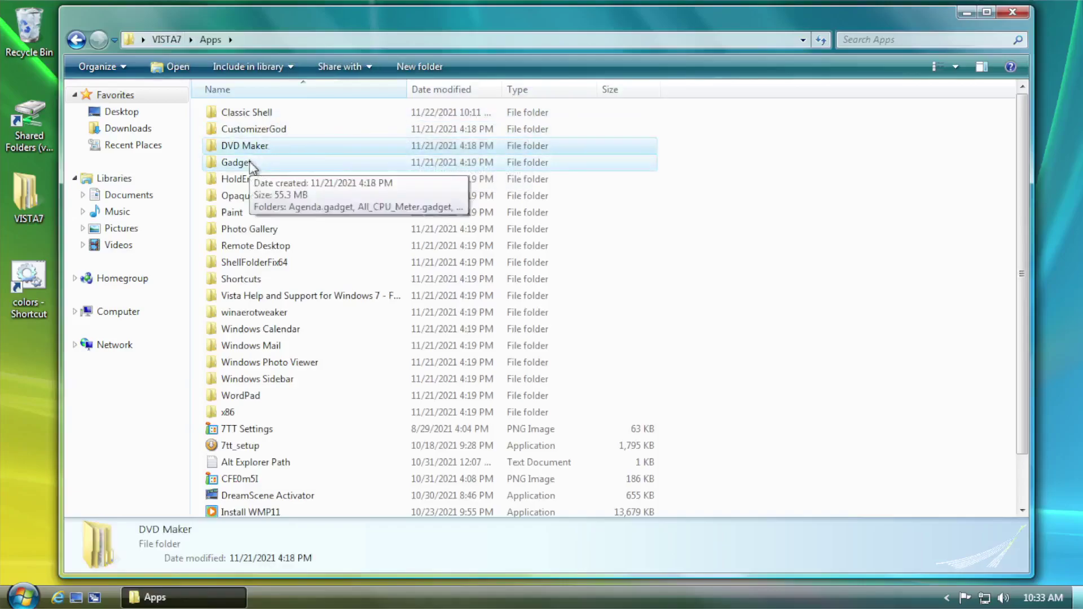
pyautogui.click(249, 163)
pyautogui.doubleClick(238, 166)
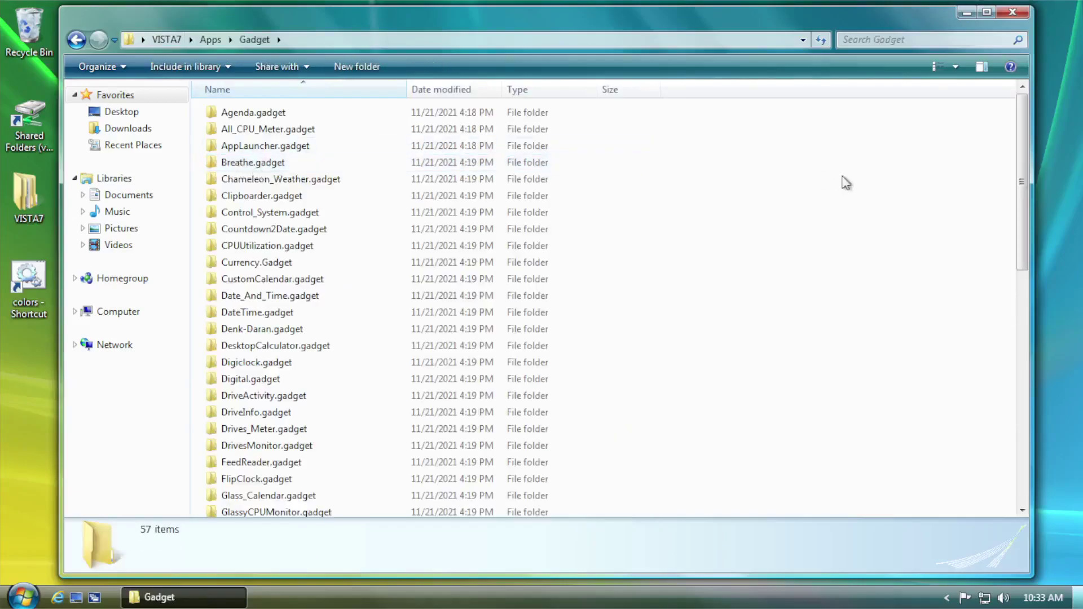
# - Copy all the gadget folders from the pack's Gadget folder and open C:\Program Files\Windows Sidebar\Gadgets
pyautogui.hotkey('ctrl', 'a')
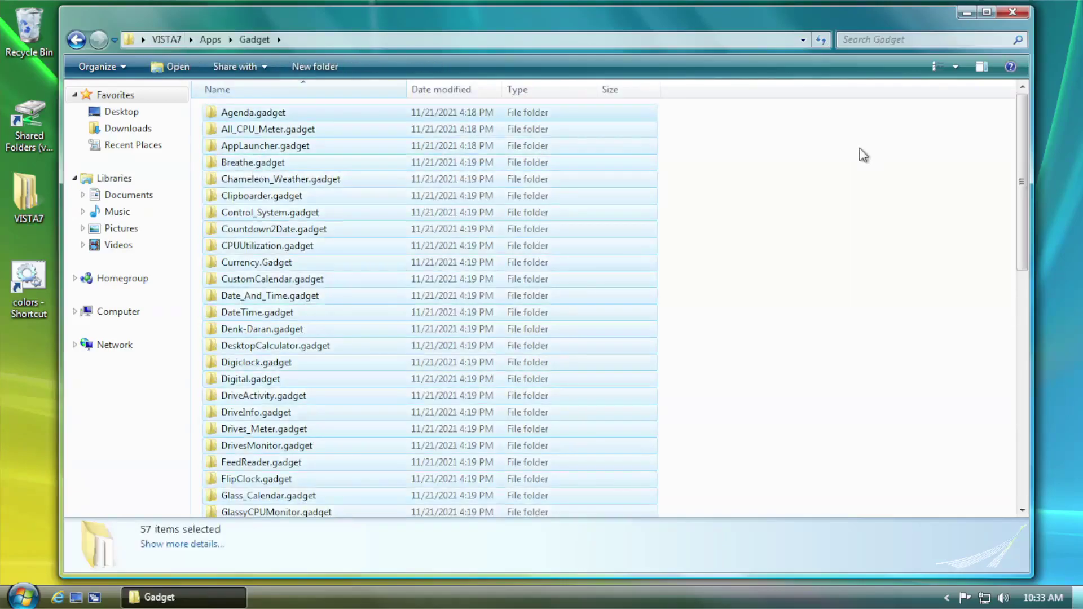
pyautogui.press('super')
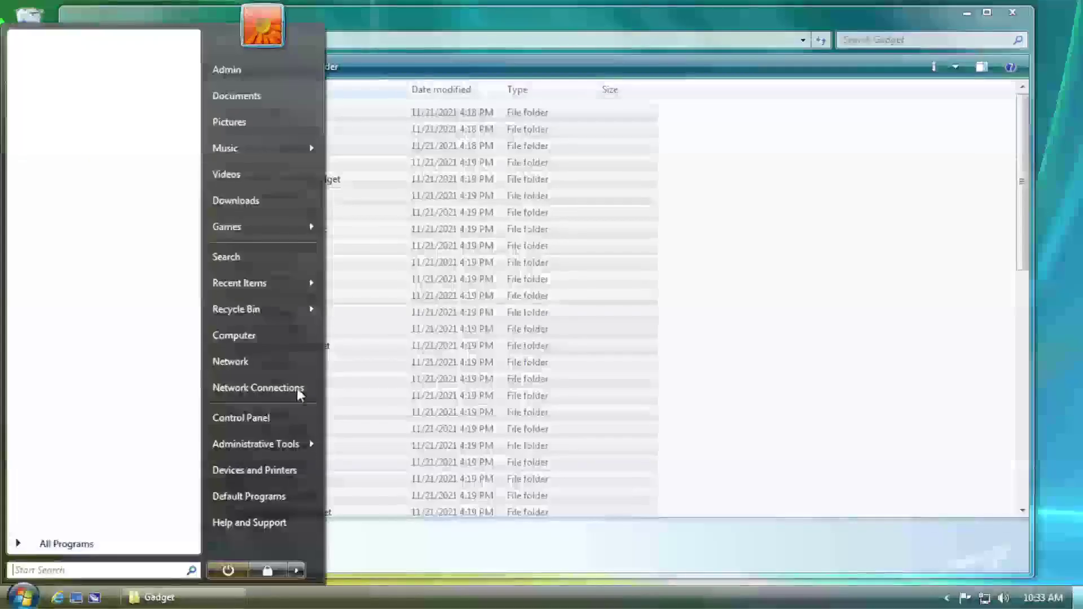
pyautogui.click(300, 337)
pyautogui.doubleClick(287, 153)
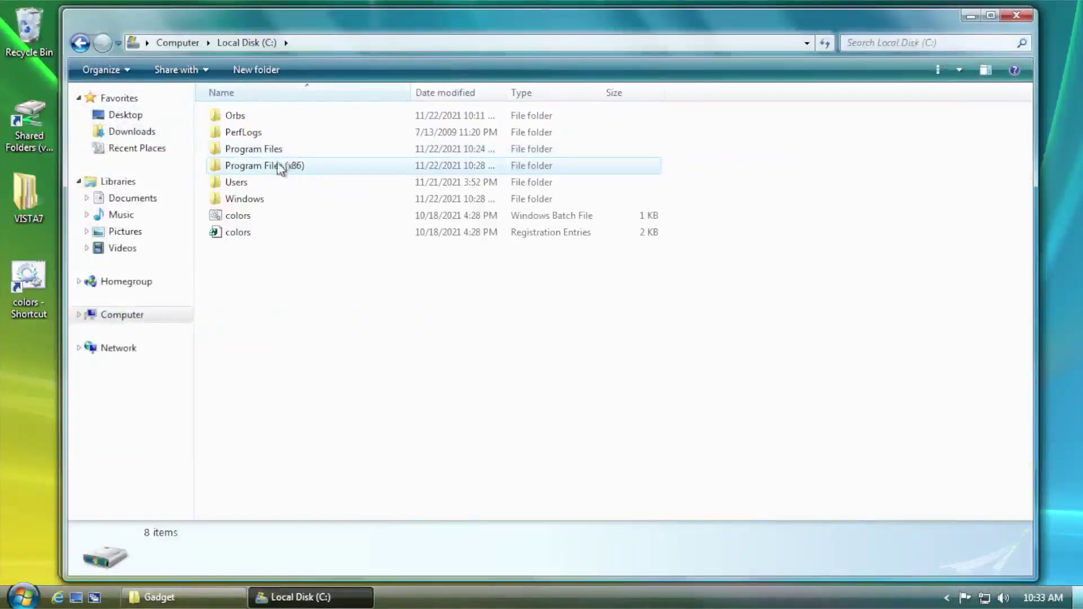
pyautogui.doubleClick(283, 152)
pyautogui.doubleClick(283, 404)
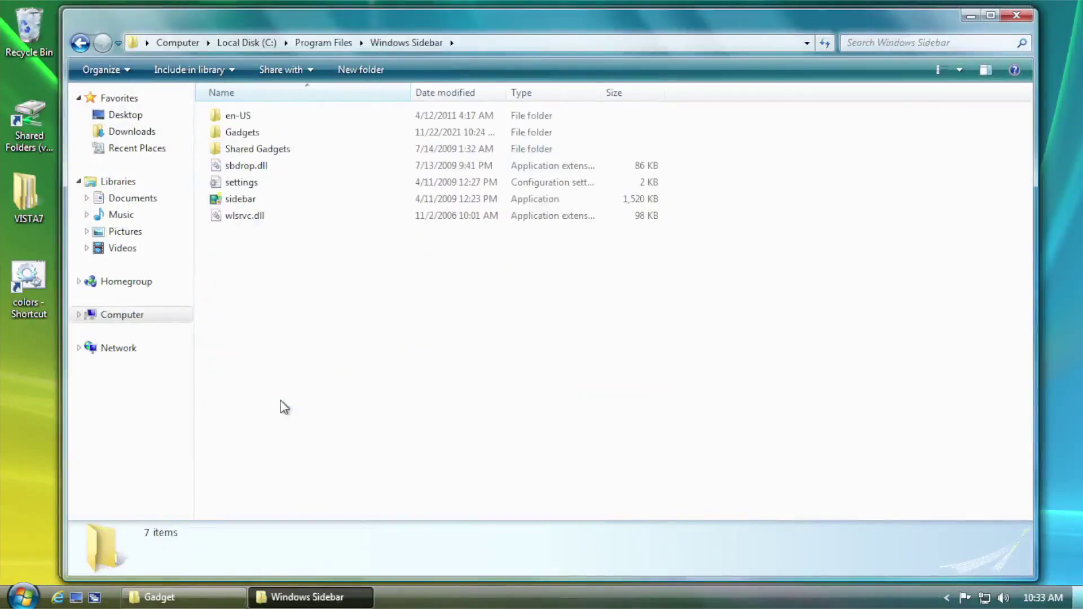
pyautogui.doubleClick(248, 133)
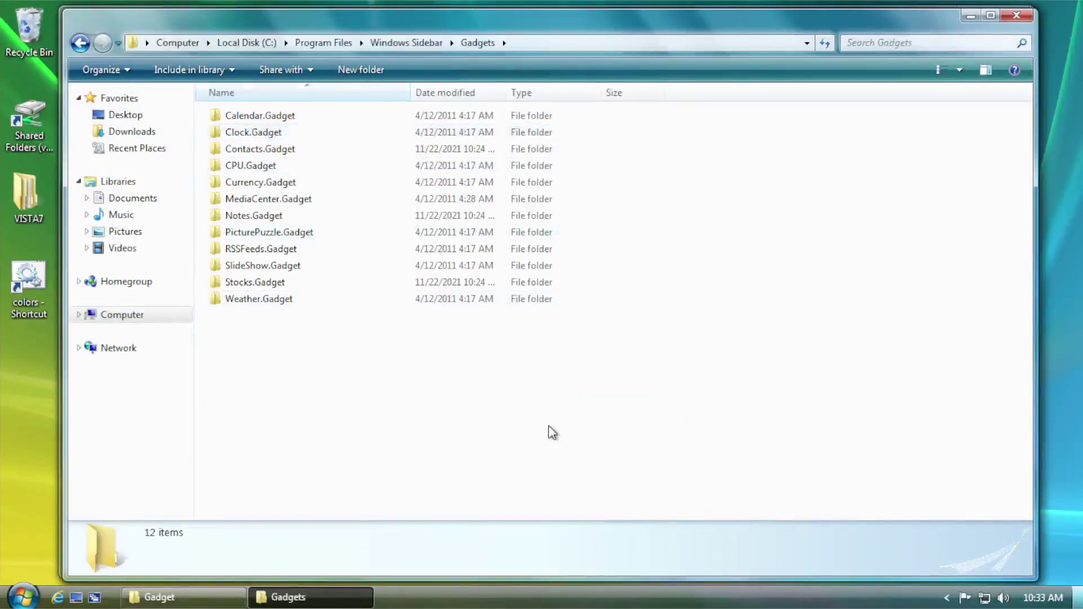
# - Paste the gadgets into Windows Sidebar's Gadgets folder, merging Currency.Gadget and replacing all conflicting files, and close that folder window
pyautogui.hotkey('ctrl', 'v')
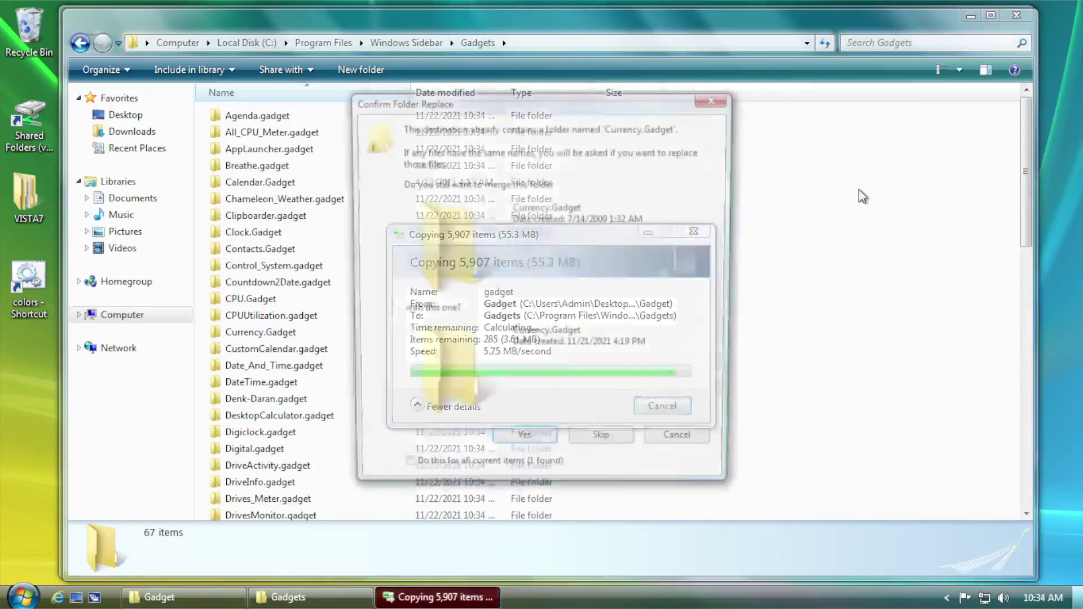
pyautogui.click(513, 476)
pyautogui.click(523, 446)
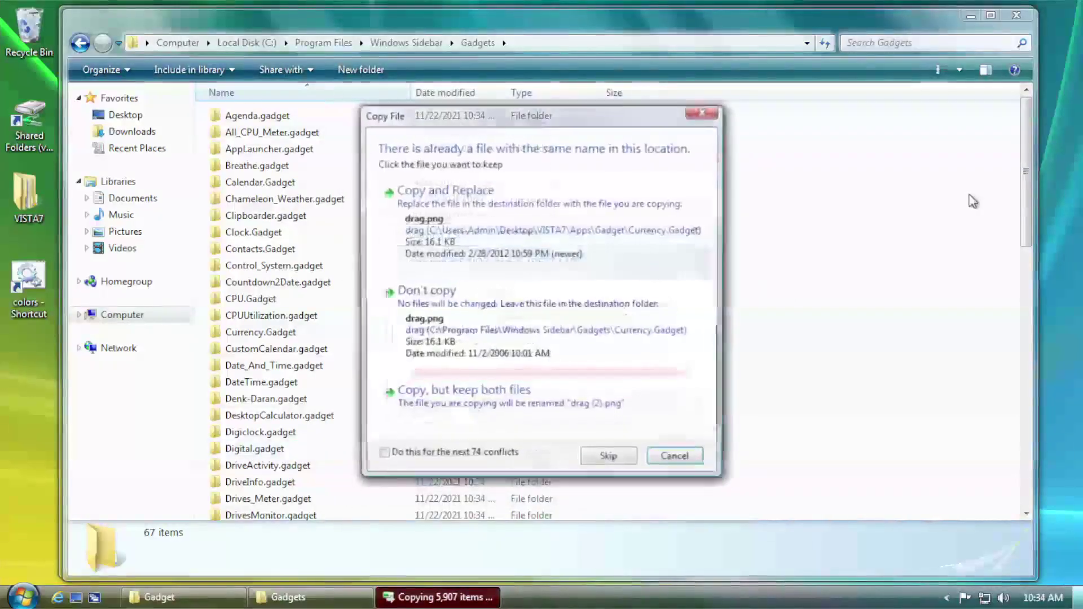
pyautogui.click(381, 456)
pyautogui.click(567, 249)
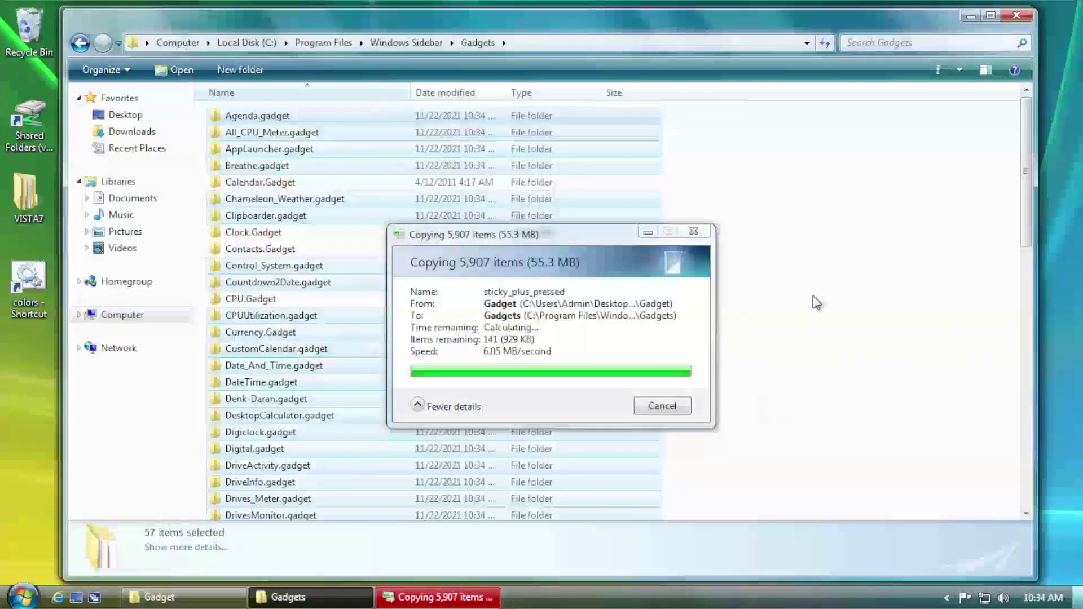
pyautogui.click(1016, 15)
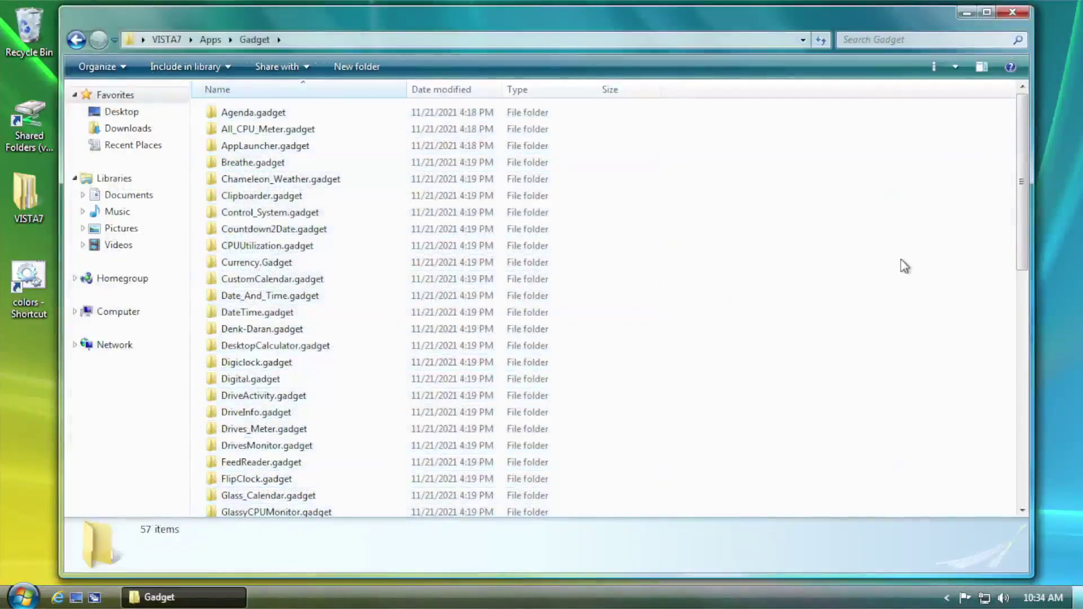
# - Return to the Apps folder of the VISTA7 pack and widen the Name column to fit the longer folder names
pyautogui.click(157, 38)
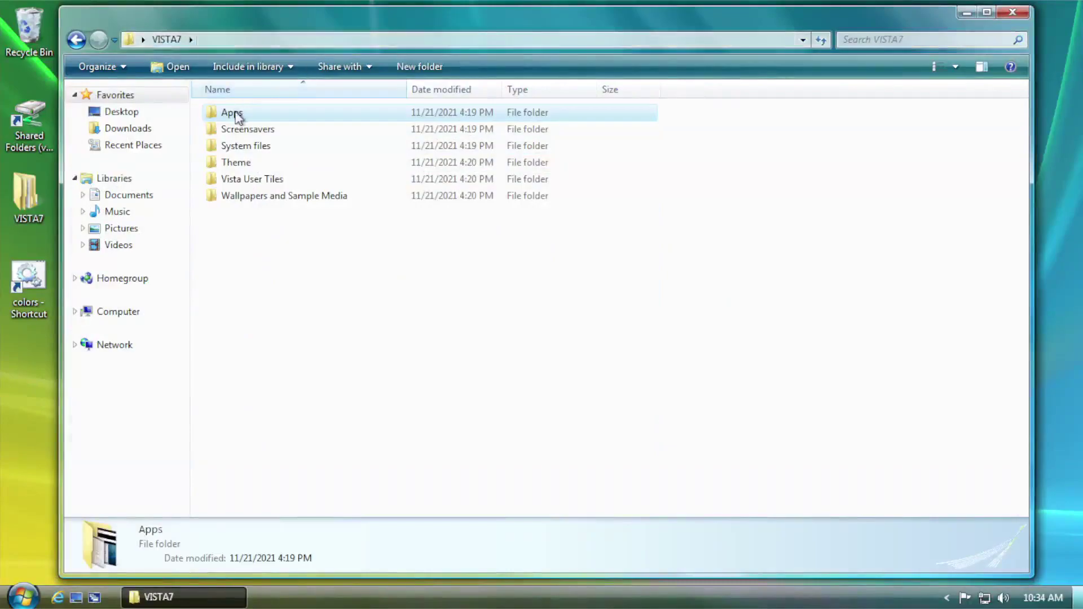
pyautogui.doubleClick(235, 113)
pyautogui.click(282, 296)
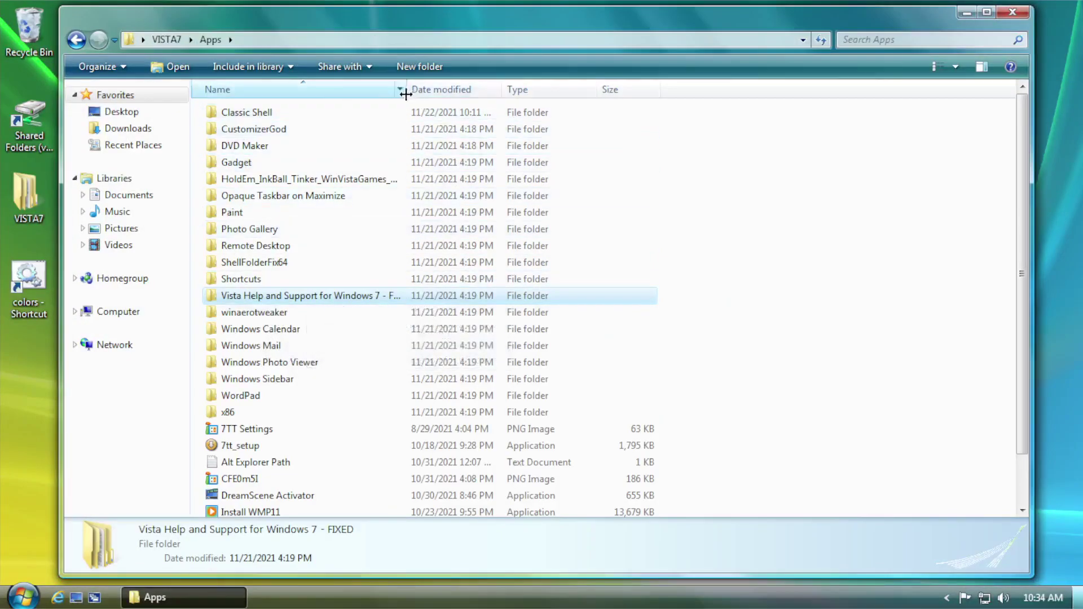
pyautogui.moveTo(432, 102); pyautogui.dragTo(285, 96)
pyautogui.moveTo(407, 89); pyautogui.dragTo(426, 89)
# - Open the HoldEm_InkBall_Tinker_WinVistaGames_For_Win7_8_8_1_32_and_64_bit folder
pyautogui.click(410, 180)
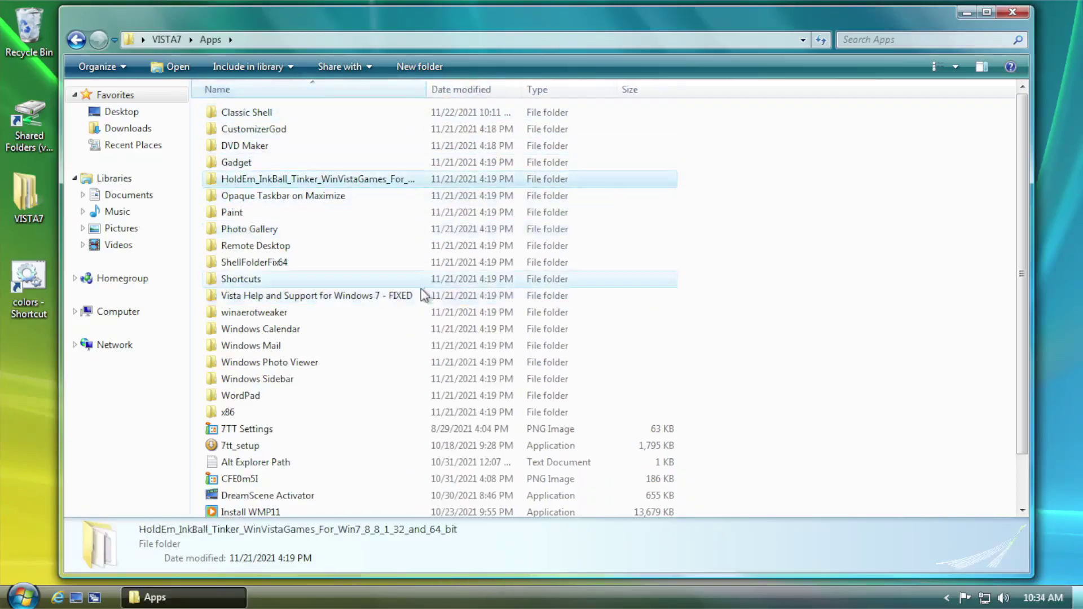
pyautogui.click(425, 294)
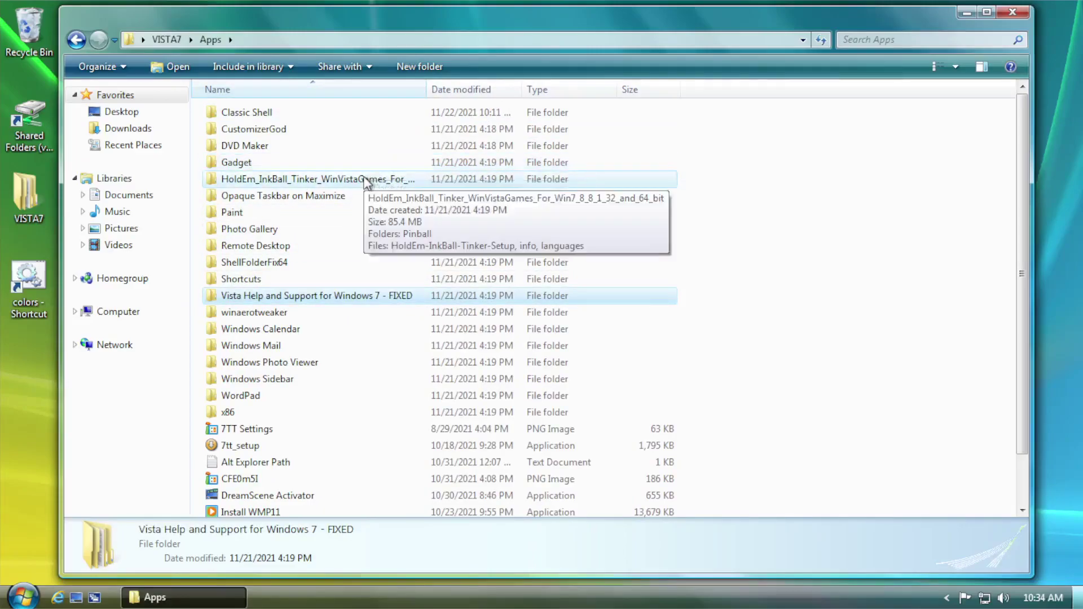
pyautogui.click(769, 179)
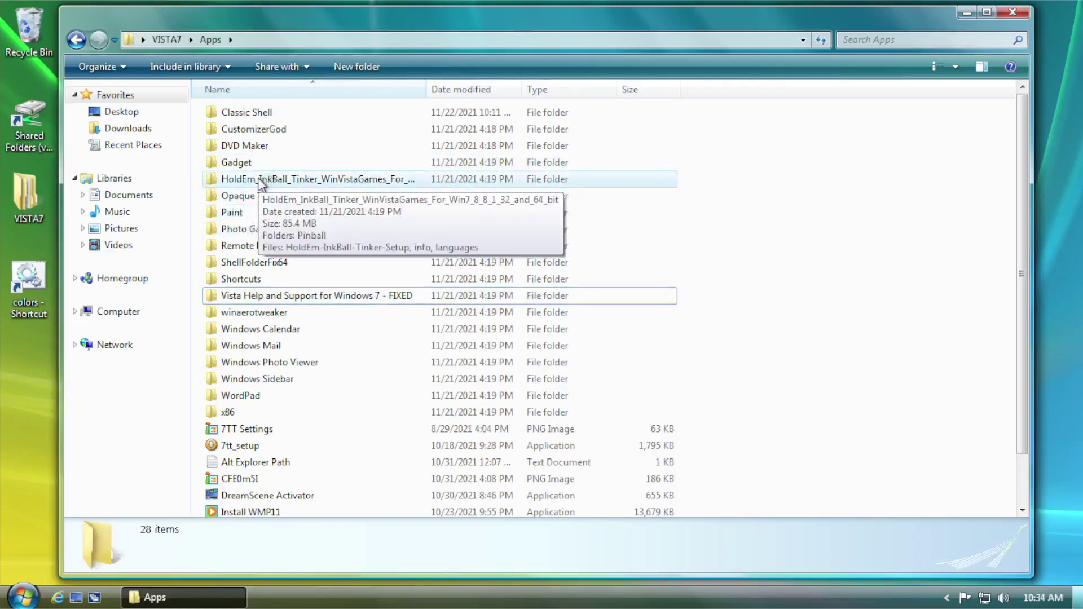
pyautogui.doubleClick(262, 183)
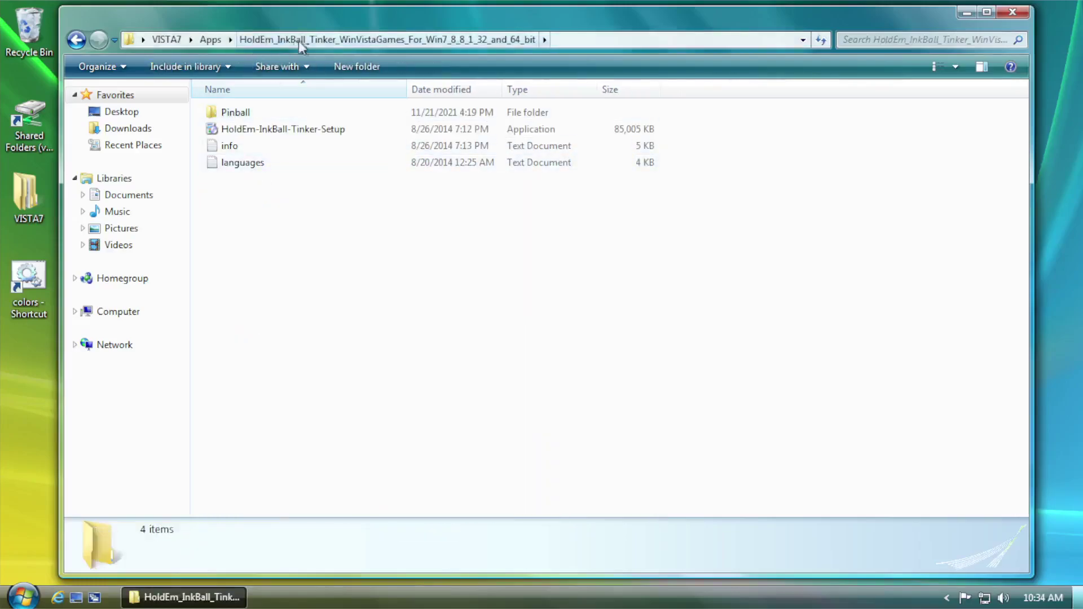
# - Run HoldEm-InkBall-Tinker-Setup and install Hold 'Em, InkBall and Tinker into C:\Program Files\Microsoft Games
pyautogui.doubleClick(294, 135)
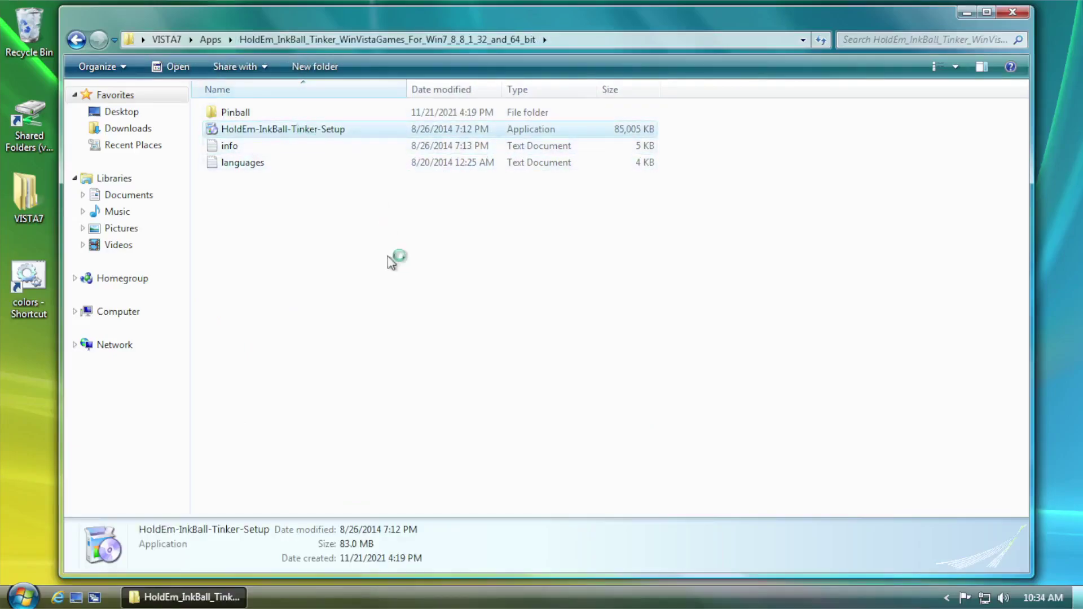
pyautogui.click(531, 337)
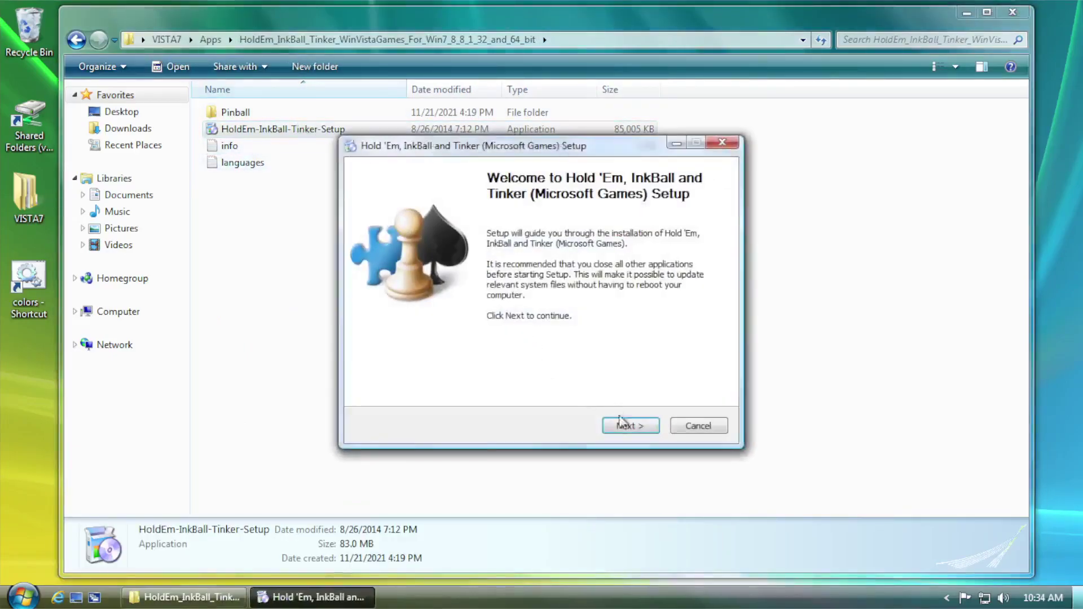
pyautogui.click(623, 425)
pyautogui.click(629, 427)
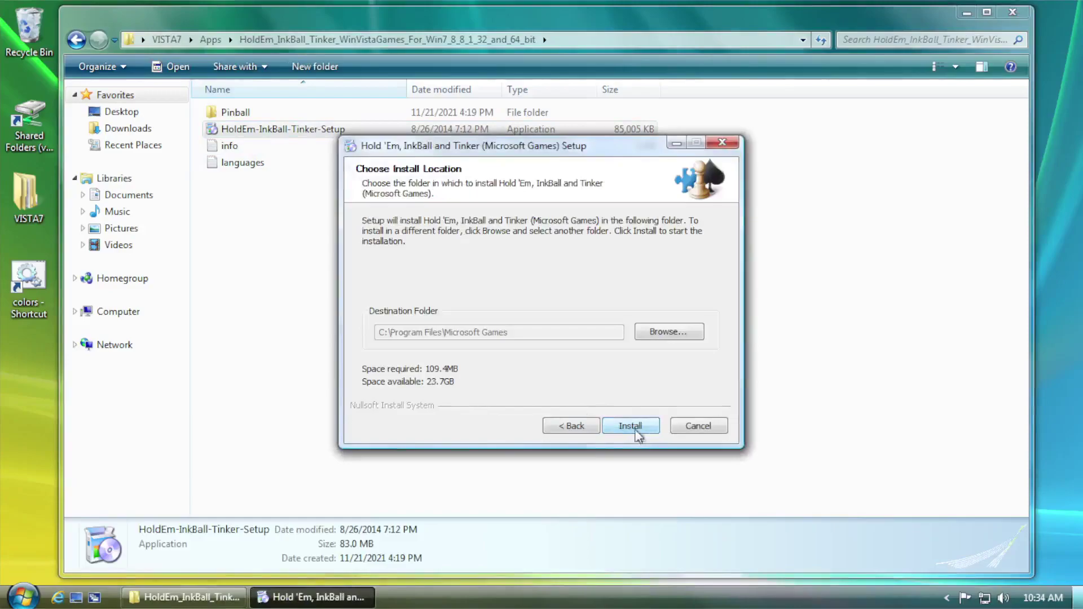
pyautogui.click(635, 429)
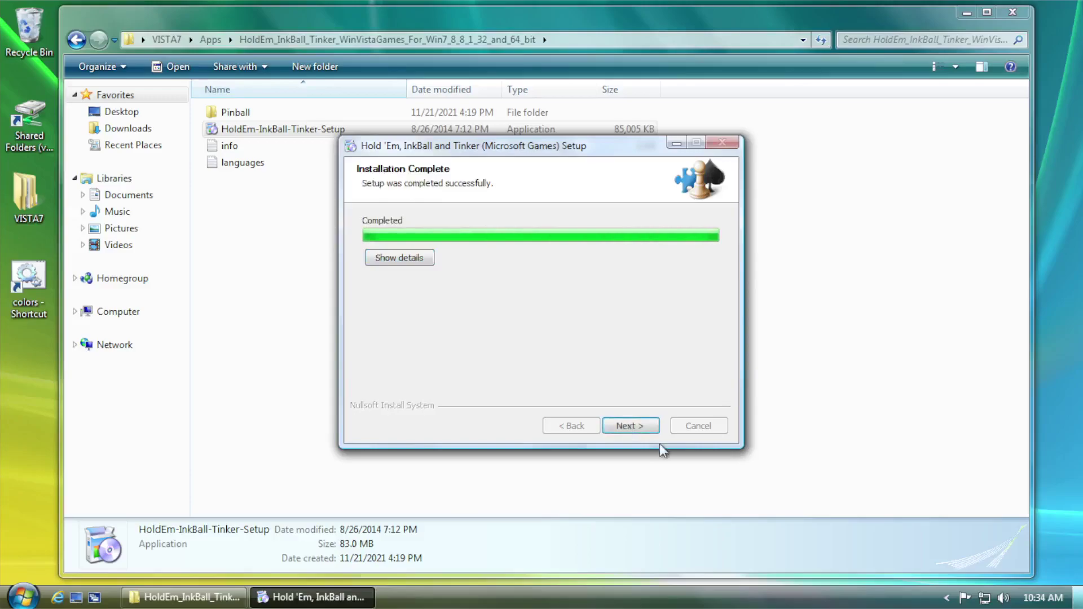
pyautogui.click(644, 433)
pyautogui.click(644, 434)
pyautogui.click(458, 408)
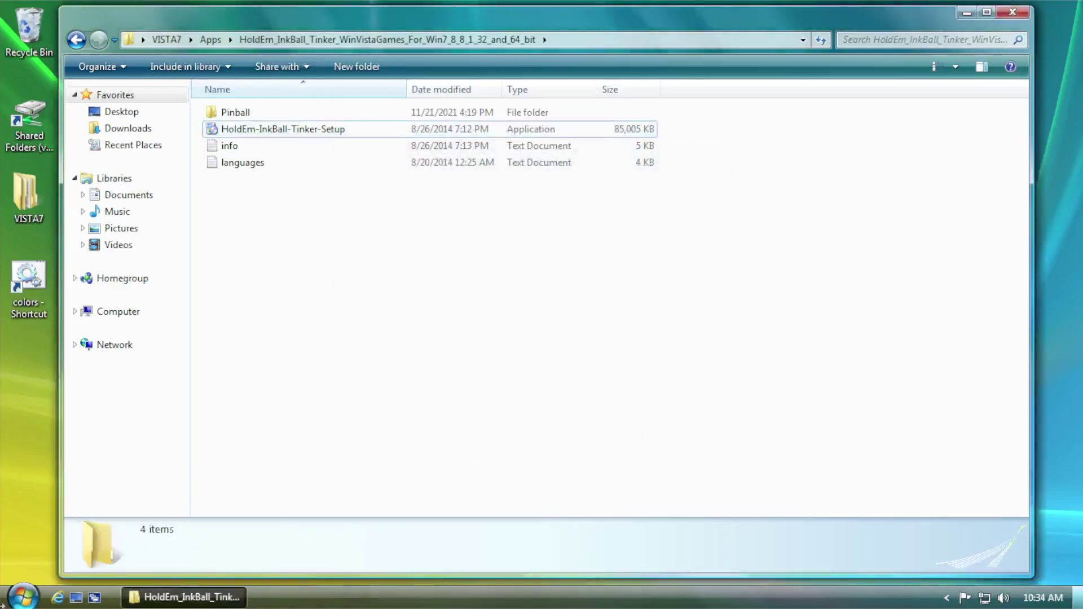
# - Open the Games folder from the Start Menu and examine the Hold 'Em and InkBall entries
pyautogui.click(22, 597)
pyautogui.click(284, 226)
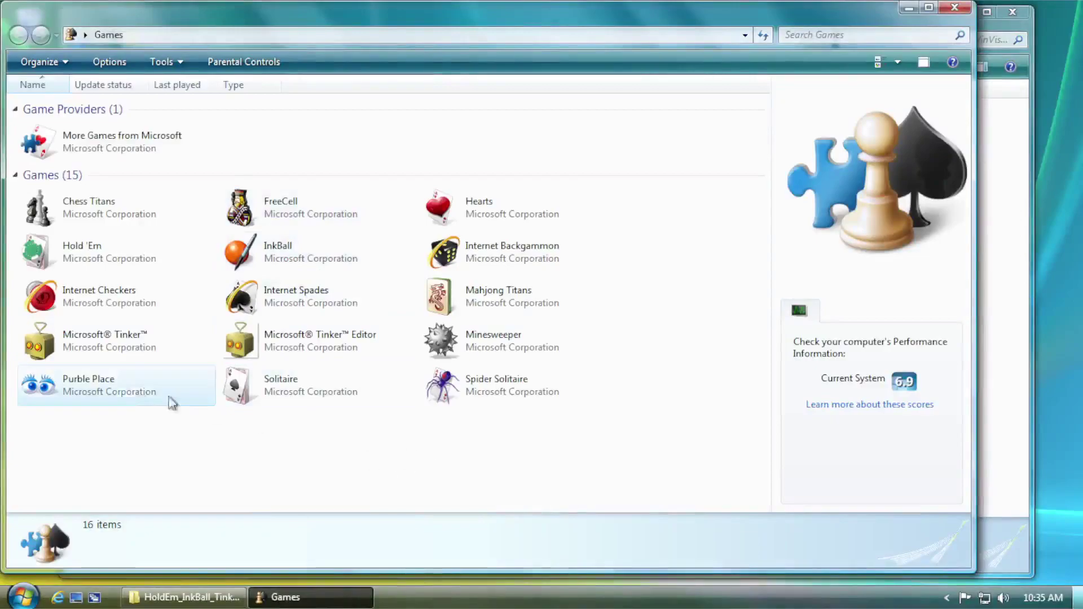
pyautogui.click(80, 254)
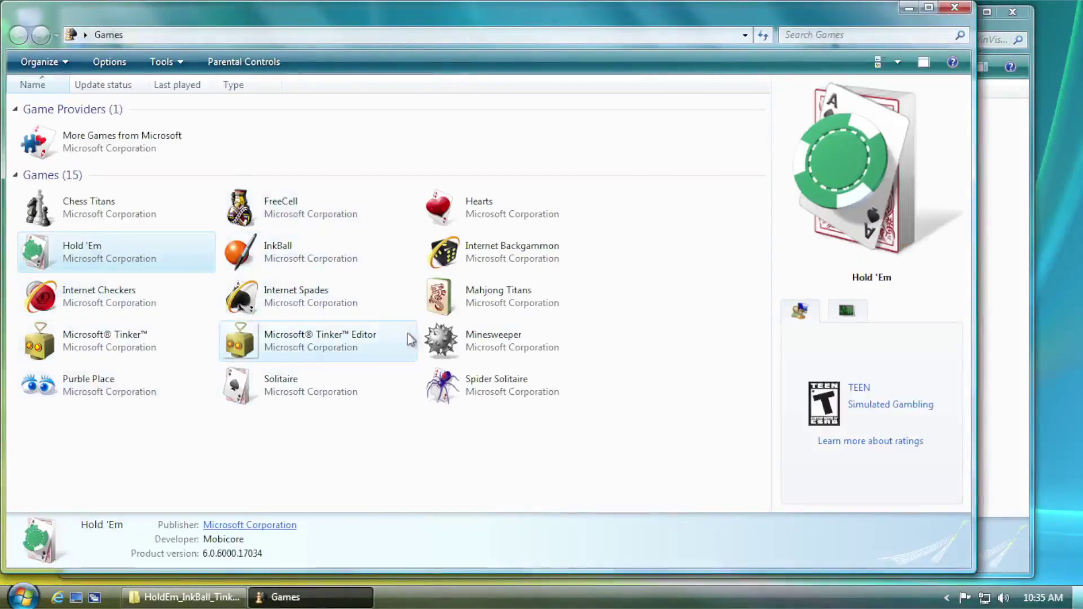
pyautogui.click(251, 271)
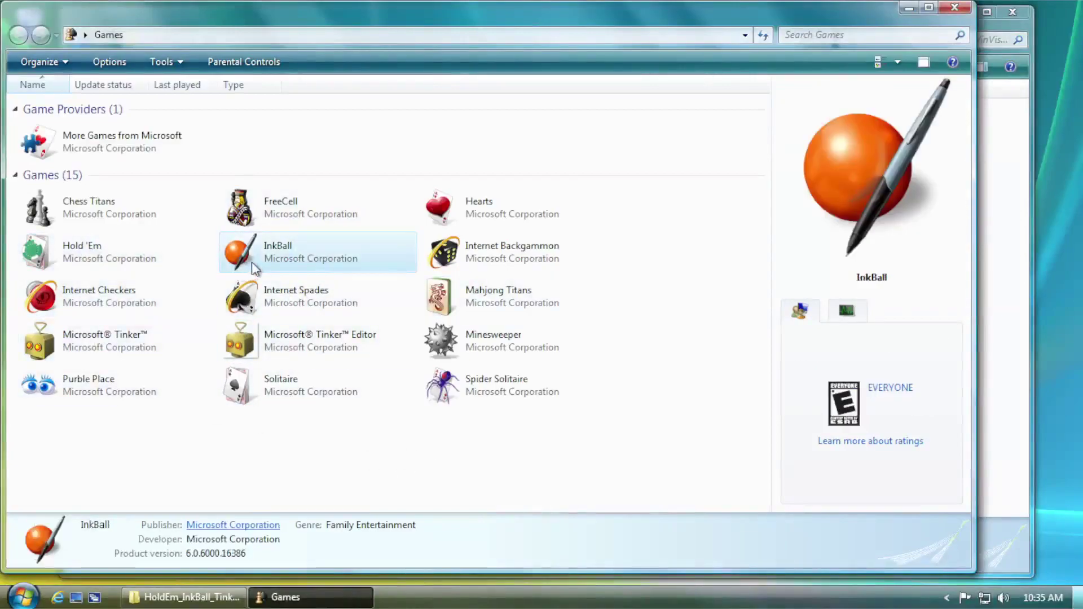
# - Launch Hold 'Em at Intermediate difficulty to test it and close it without saving the game
pyautogui.doubleClick(138, 239)
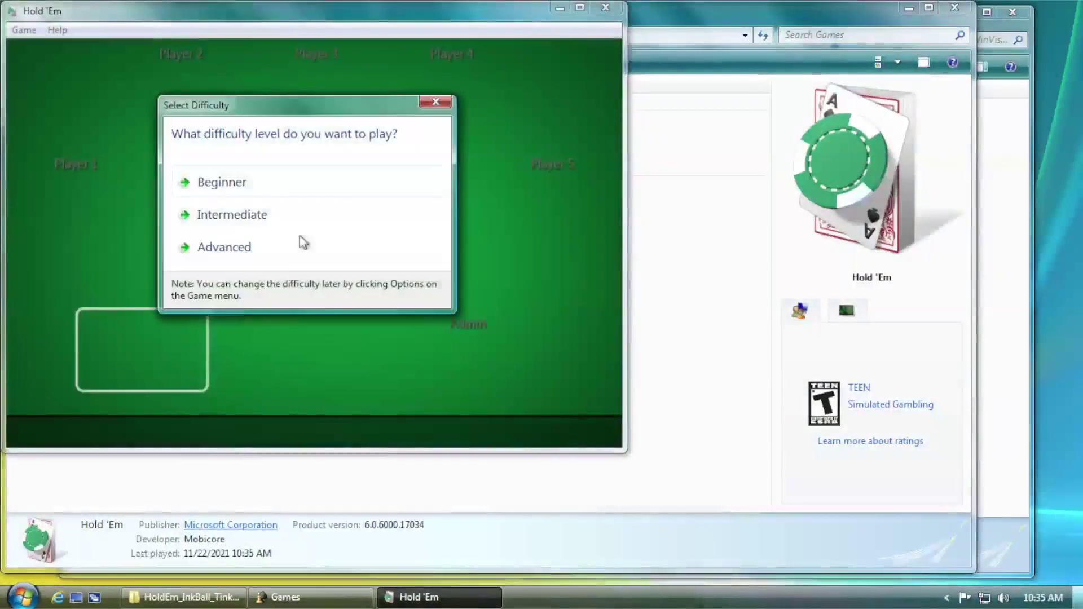
pyautogui.click(277, 212)
pyautogui.click(606, 7)
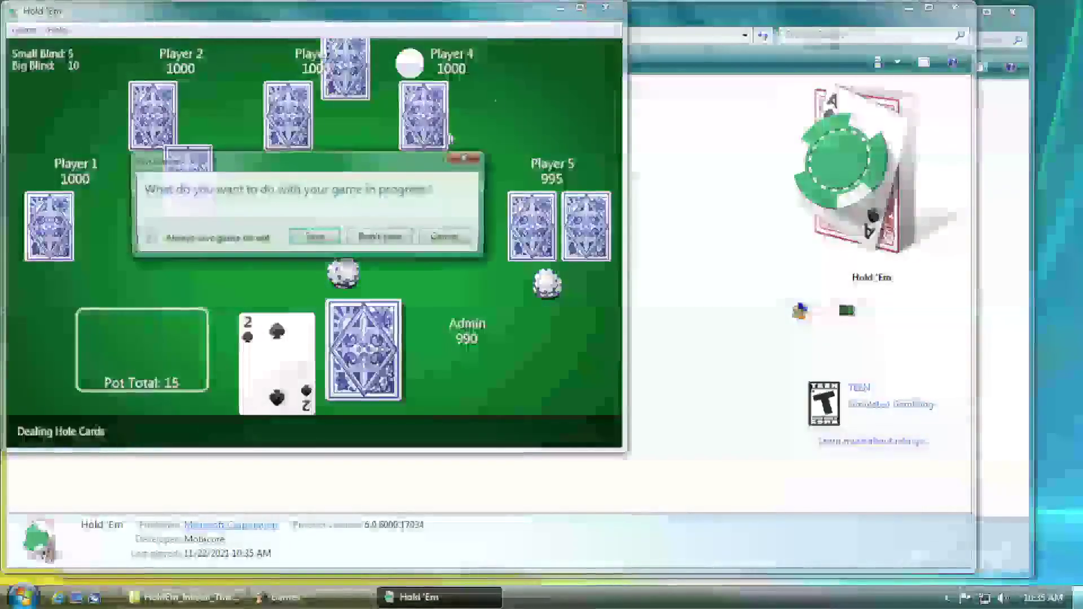
pyautogui.click(382, 240)
# - Launch InkBall to test it, then close the game and the Games window
pyautogui.click(342, 263)
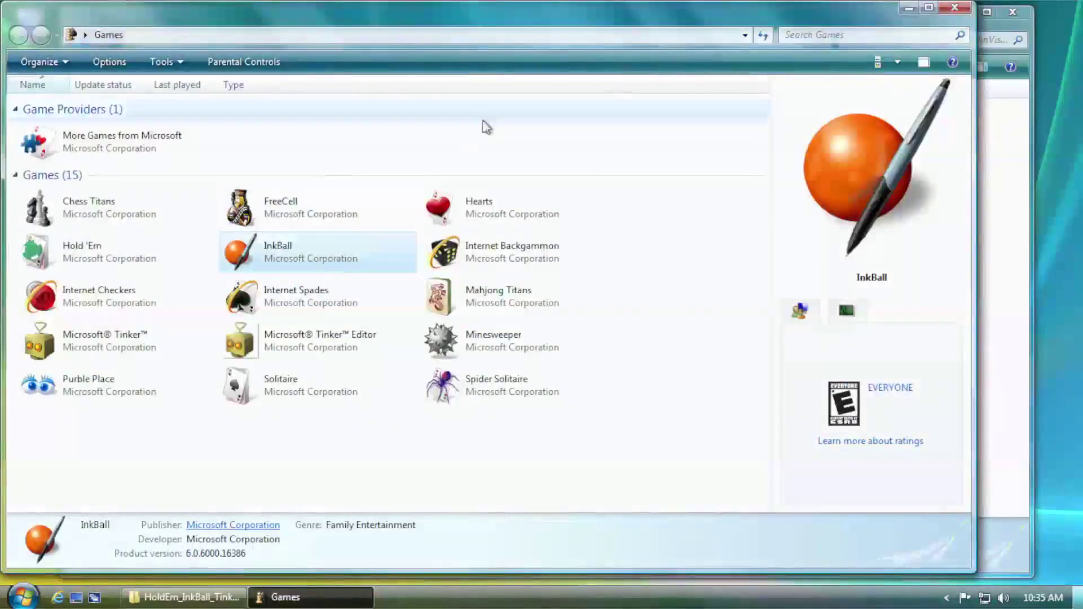
pyautogui.press('Return')
pyautogui.hotkey('alt', 'F4')
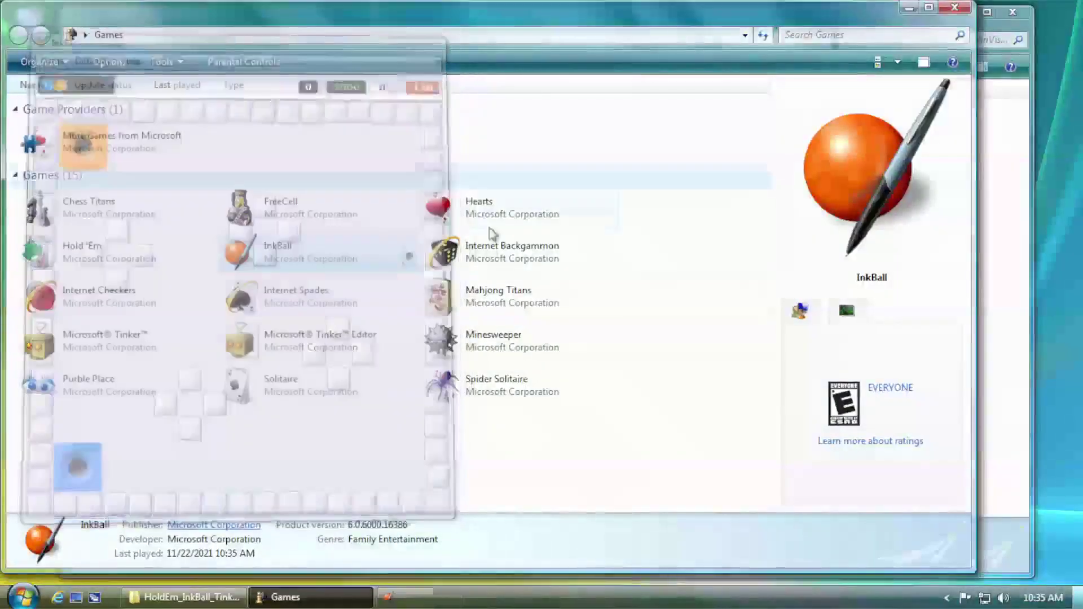
pyautogui.click(519, 262)
pyautogui.click(955, 7)
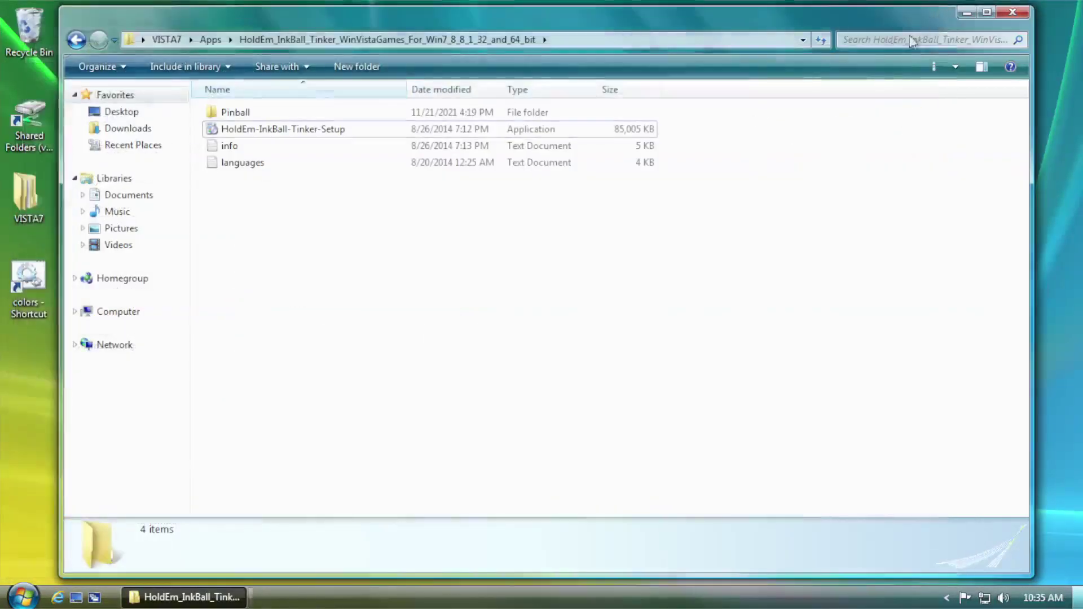
# - Copy the Pinball folder from the games pack into C:\Program Files\Microsoft Games
pyautogui.click(236, 115)
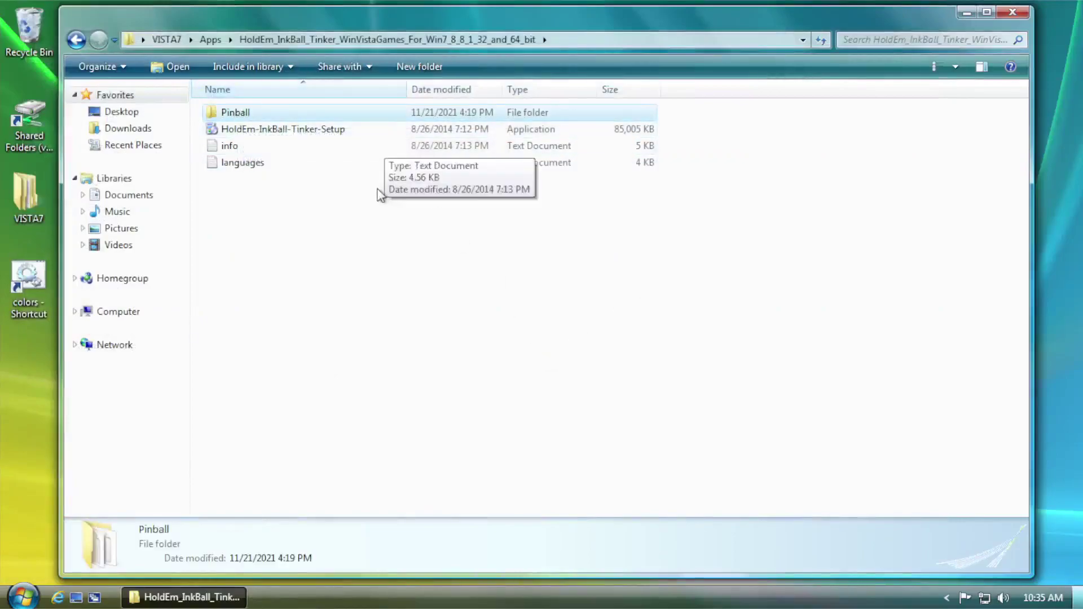
pyautogui.click(293, 328)
pyautogui.press('super')
pyautogui.click(278, 346)
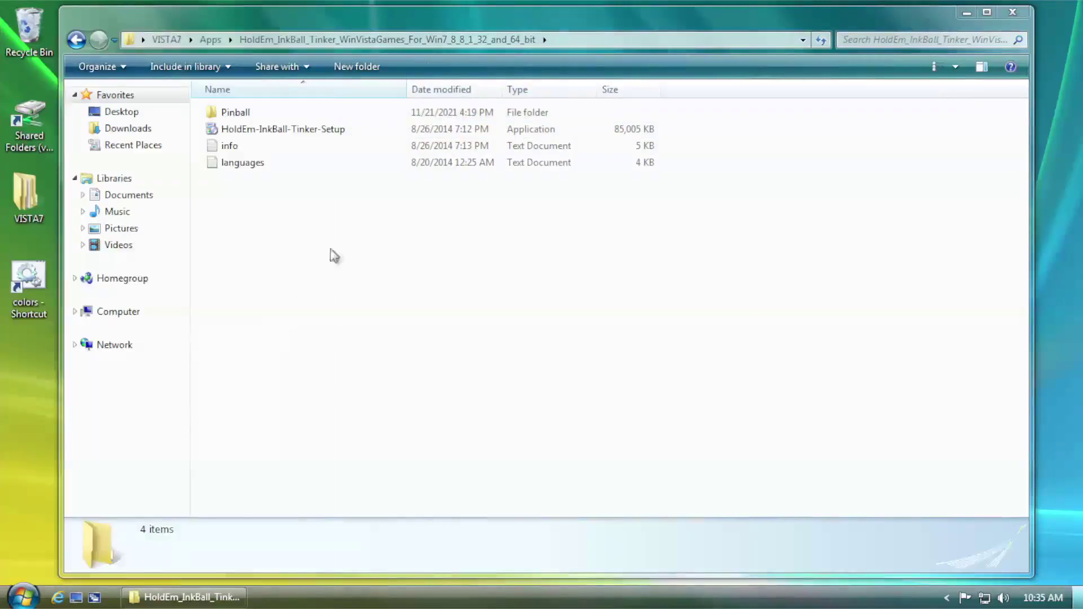
pyautogui.doubleClick(324, 158)
pyautogui.doubleClick(271, 148)
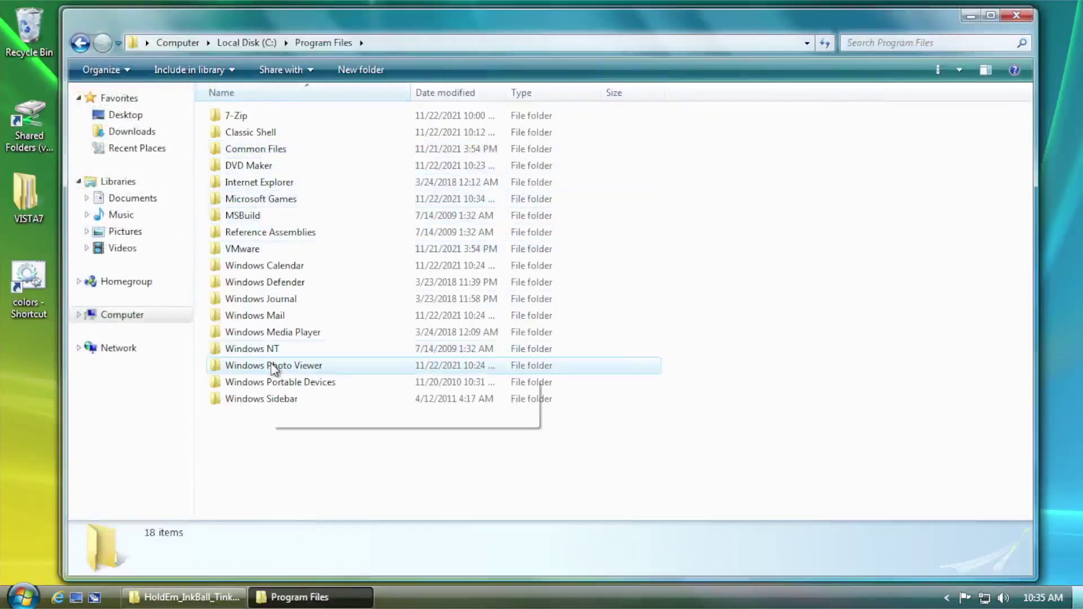
pyautogui.doubleClick(285, 200)
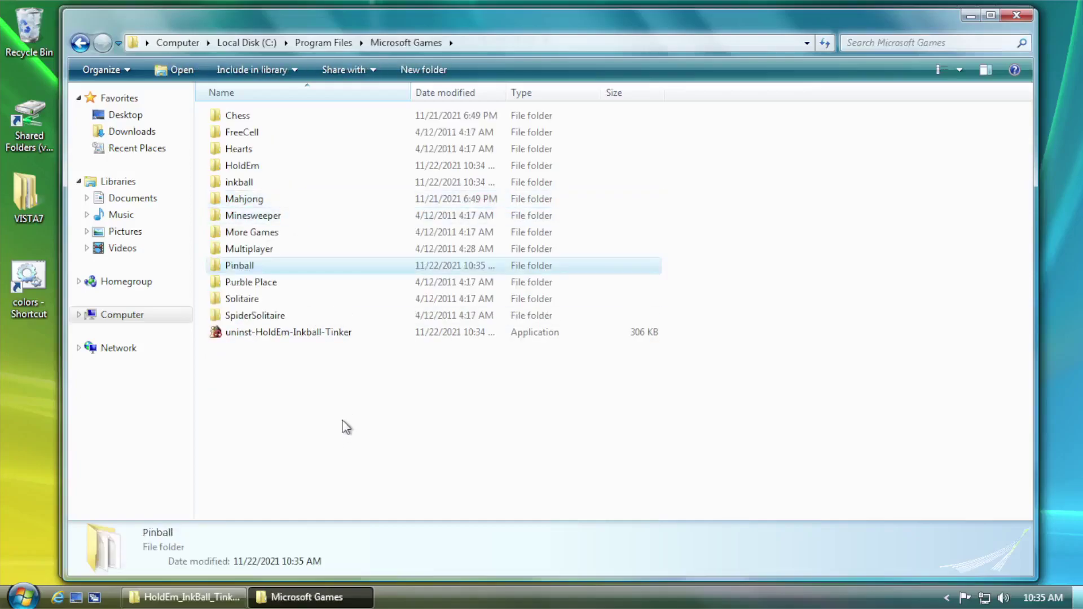
# - Create a desktop shortcut to the Pinball application in Microsoft Games' Pinball folder and close that folder window
pyautogui.doubleClick(252, 266)
pyautogui.rightClick(255, 149)
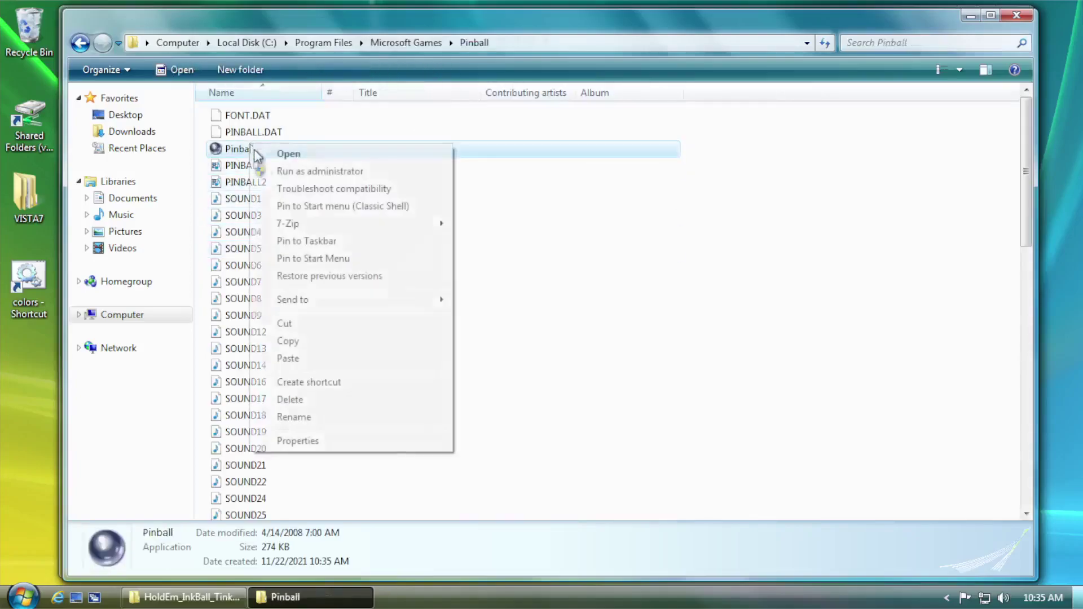
pyautogui.moveTo(323, 297)
pyautogui.click(497, 316)
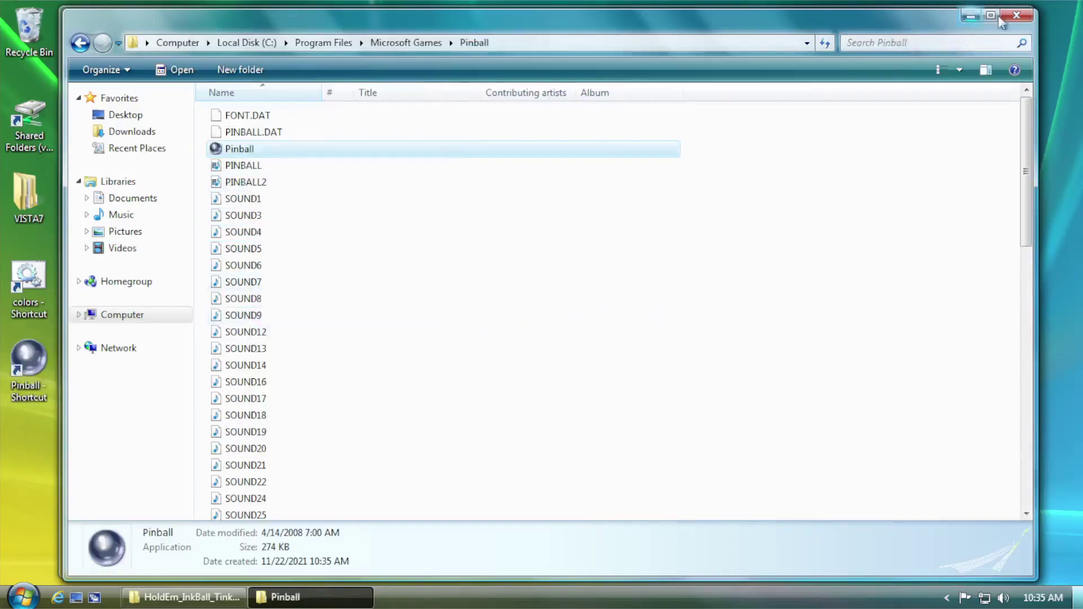
pyautogui.click(1017, 16)
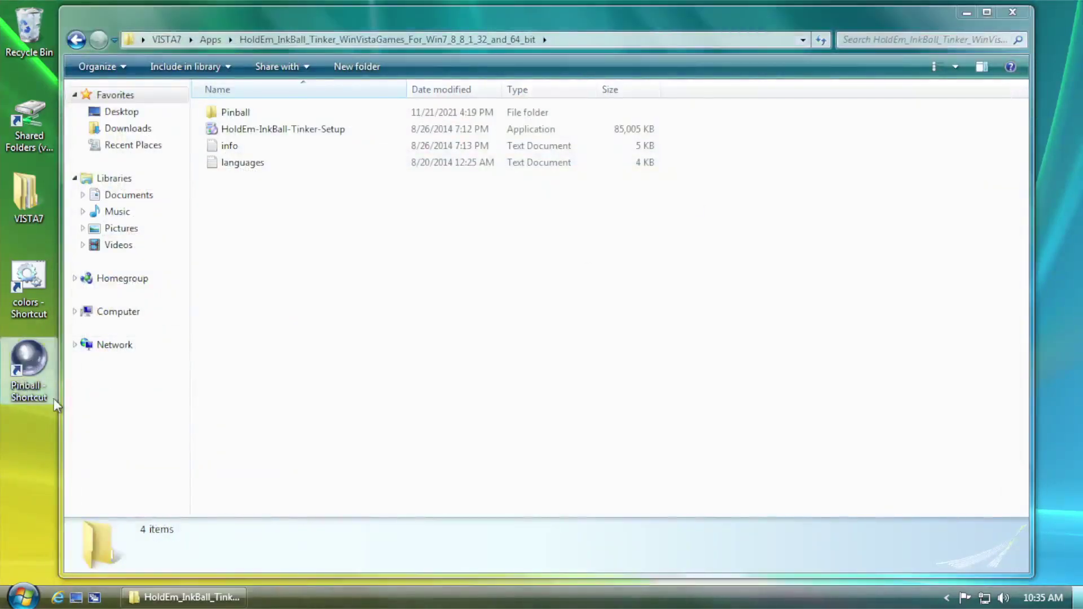
# - Rename the Pinball shortcut on the desktop to Pinball
pyautogui.press('F2')
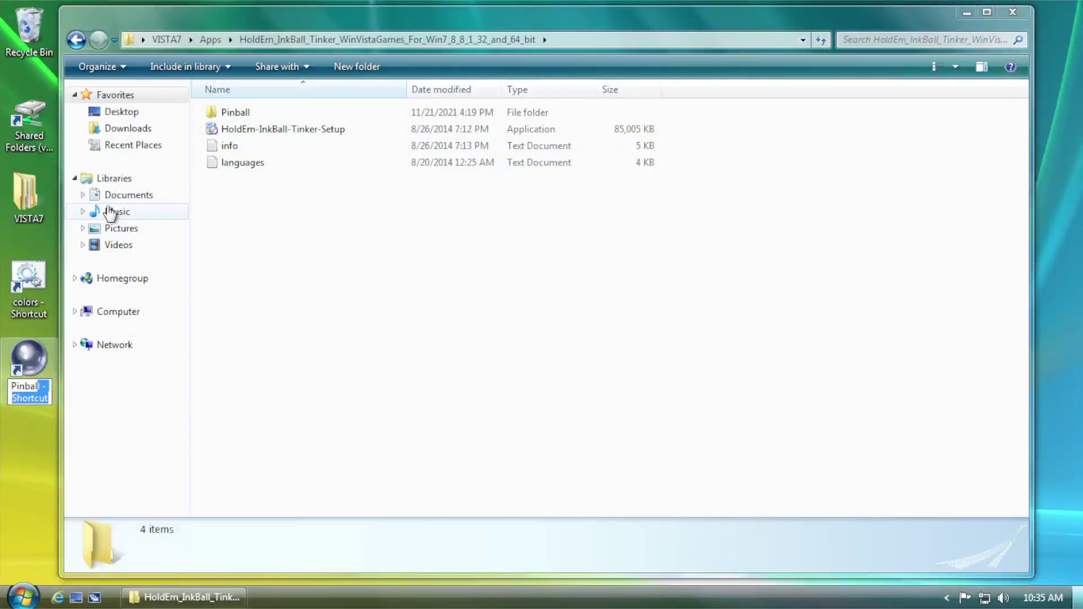
pyautogui.press('Delete')
pyautogui.press('Return')
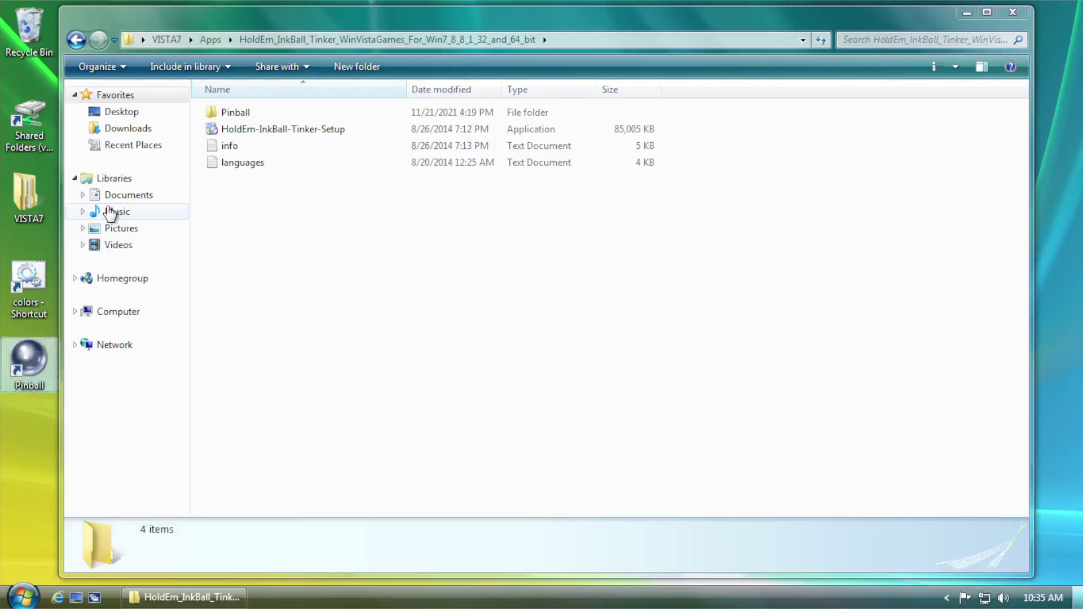
# - Open the Start menu's Games program folder and move the desktop Pinball shortcut into it
pyautogui.click(14, 594)
pyautogui.click(49, 543)
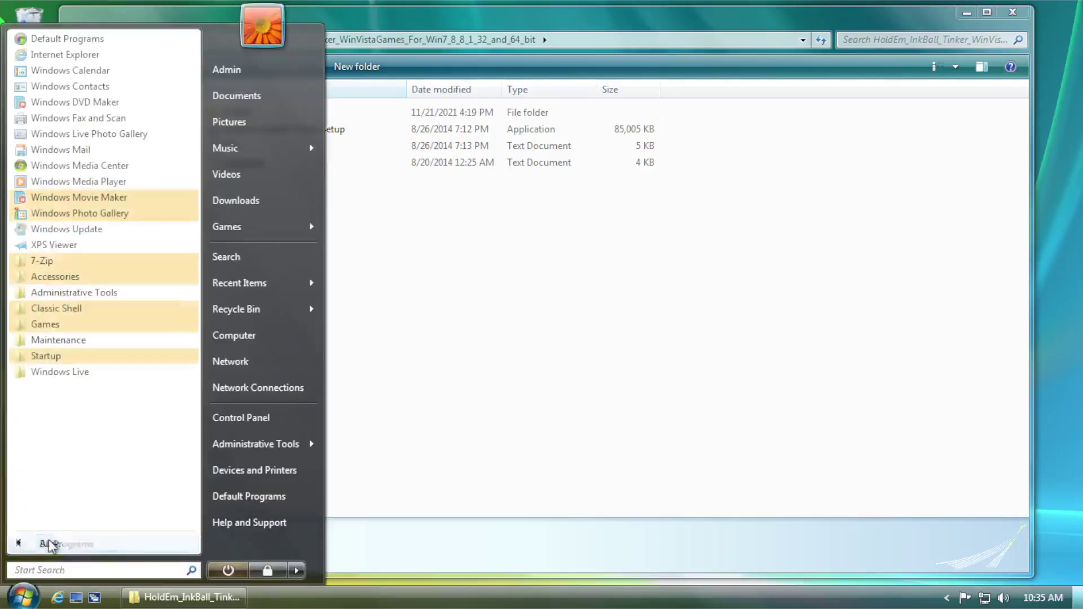
pyautogui.click(58, 308)
pyautogui.click(57, 308)
pyautogui.rightClick(52, 326)
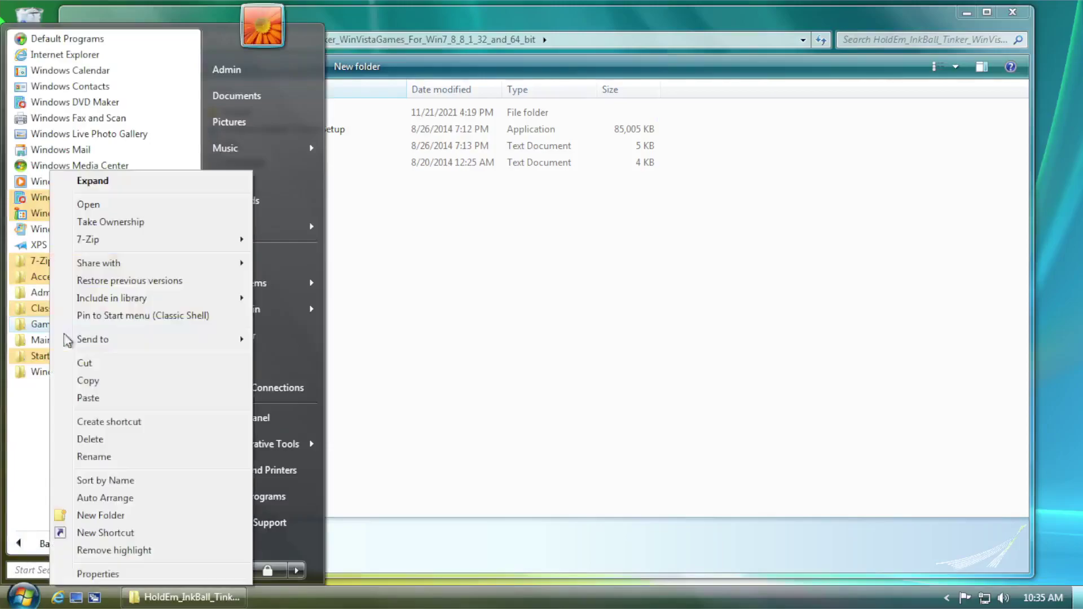
pyautogui.click(106, 208)
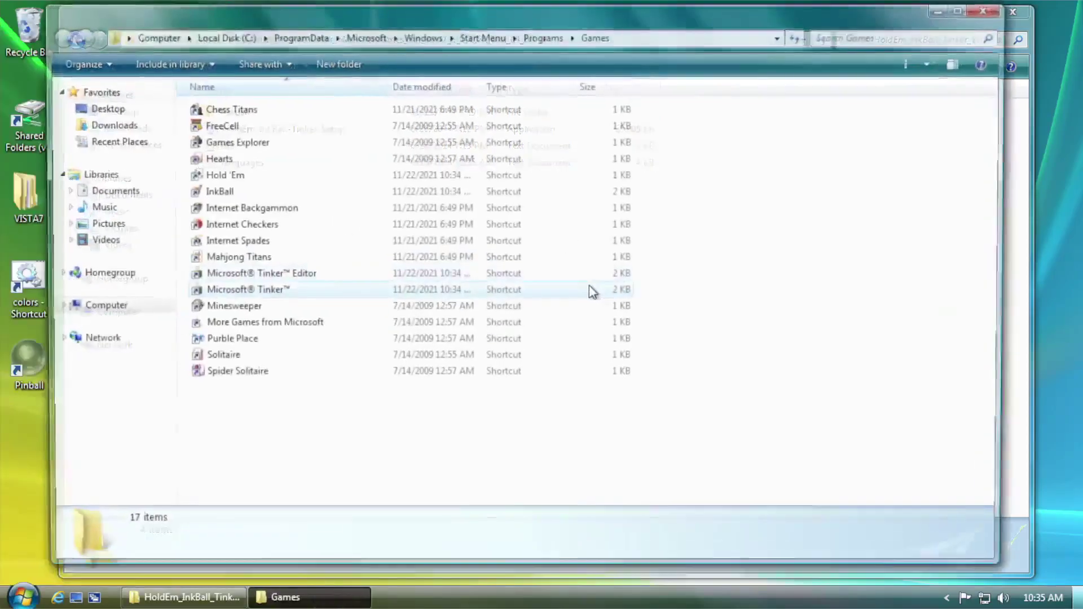
pyautogui.click(472, 454)
pyautogui.rightClick(214, 341)
pyautogui.click(233, 455)
# - Add the Pinball shortcut to the Games Explorer and close both Games windows
pyautogui.click(22, 597)
pyautogui.click(239, 225)
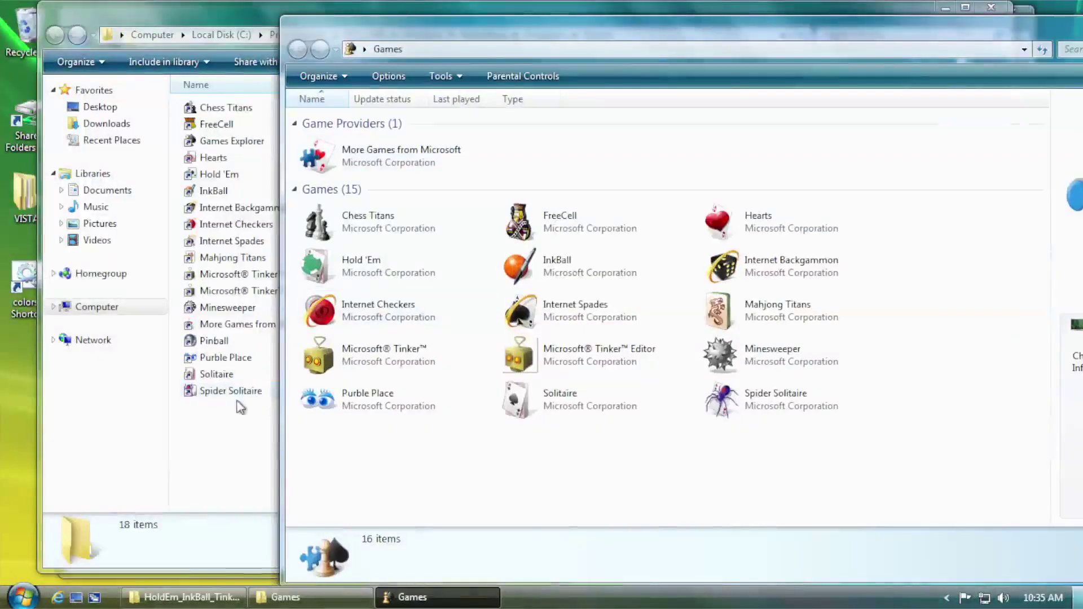
pyautogui.moveTo(214, 340); pyautogui.dragTo(486, 441)
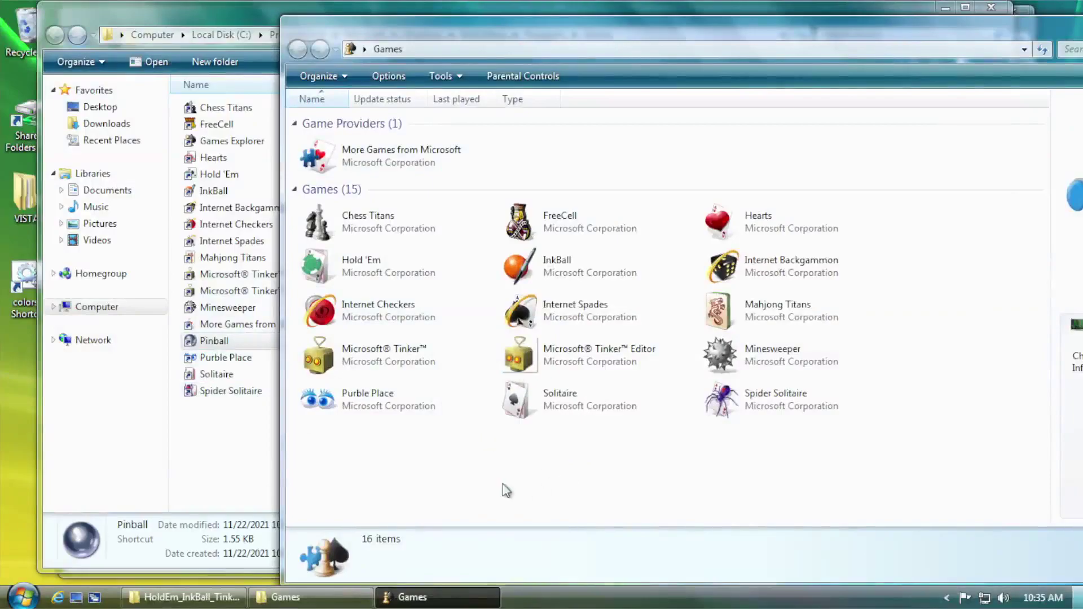
pyautogui.moveTo(856, 31); pyautogui.dragTo(505, 28)
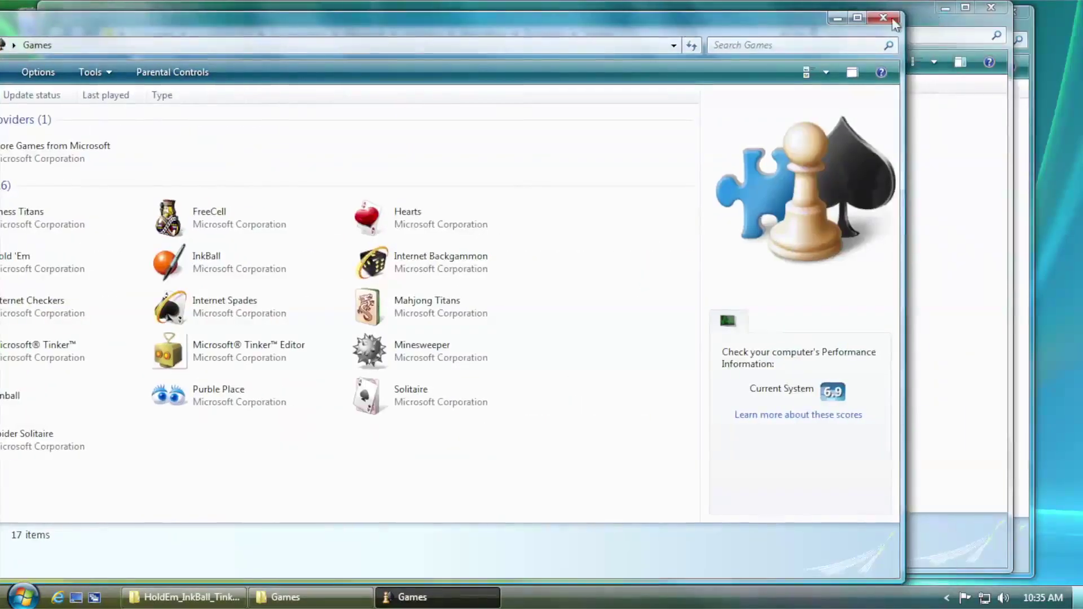
pyautogui.click(883, 18)
pyautogui.click(1011, 9)
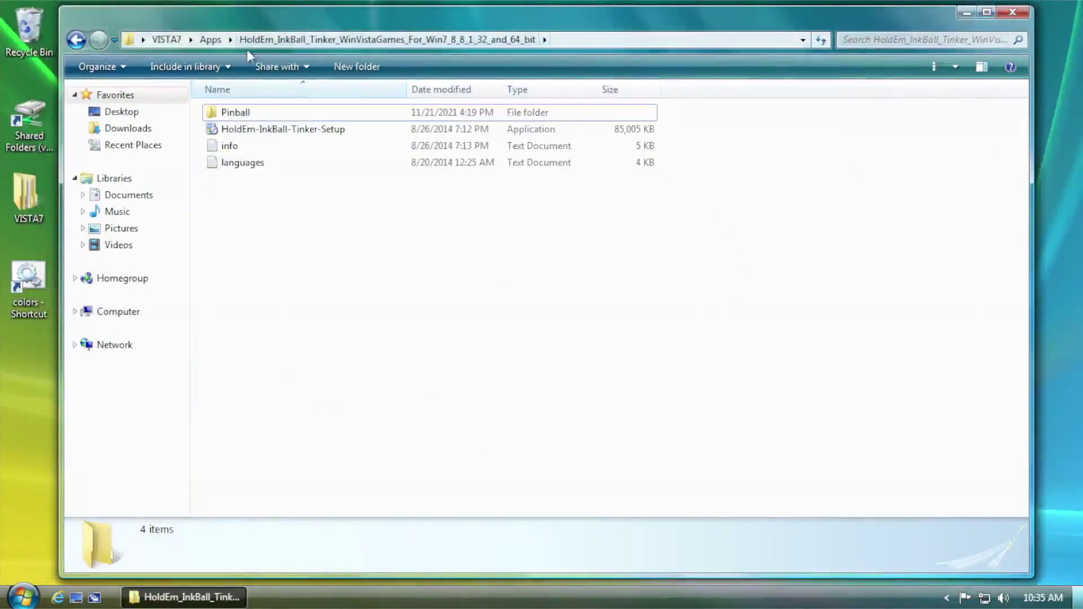
# - Launch mspaint from the VISTA7 Apps Paint folder to test it, and close Paint
pyautogui.click(217, 39)
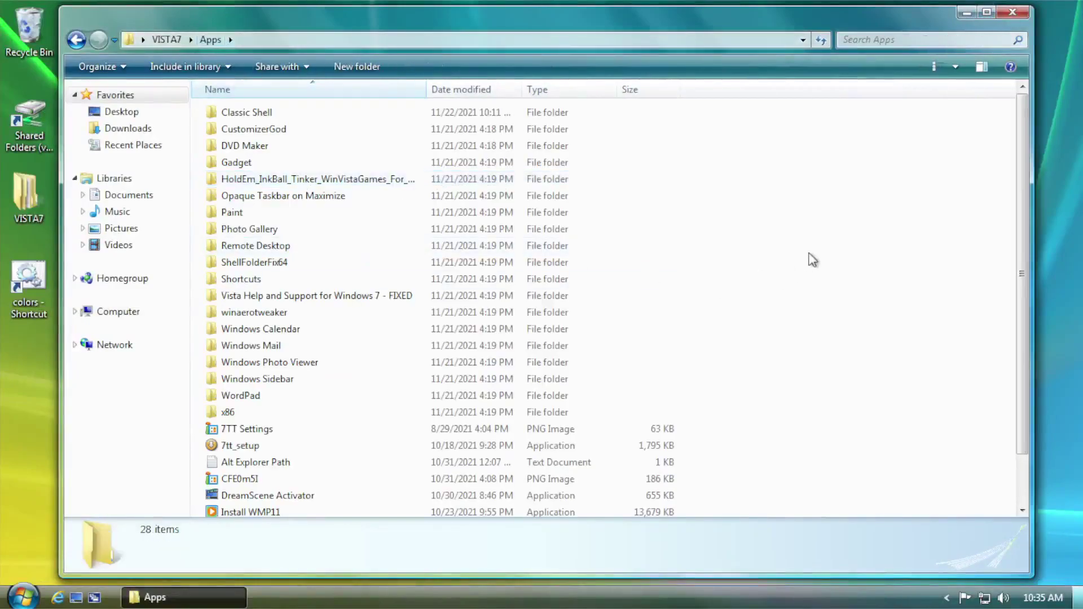
pyautogui.doubleClick(236, 213)
pyautogui.click(250, 132)
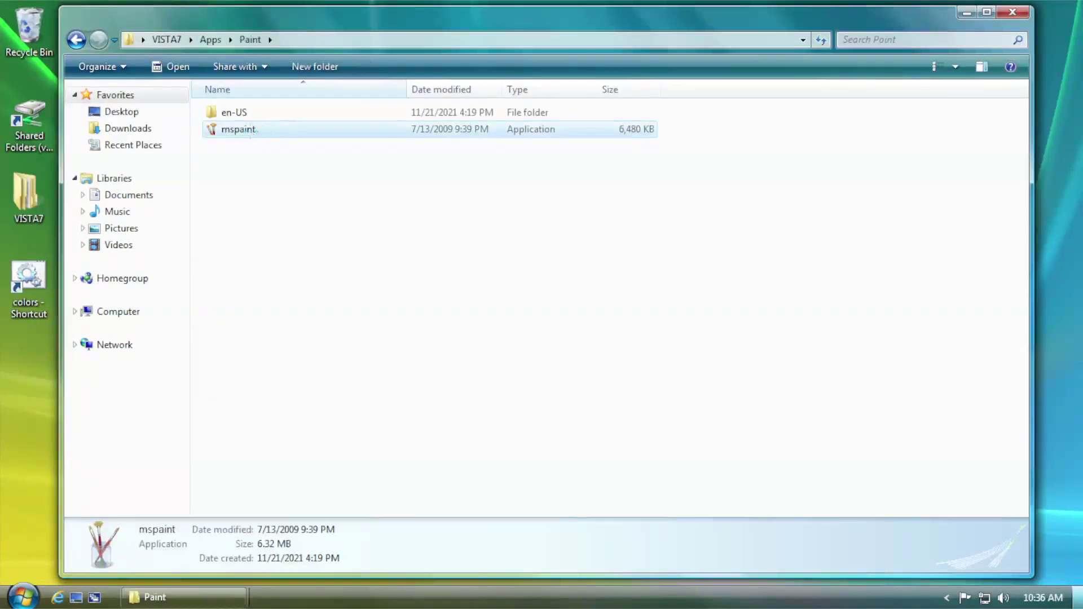
pyautogui.doubleClick(250, 132)
pyautogui.click(143, 93)
pyautogui.click(144, 93)
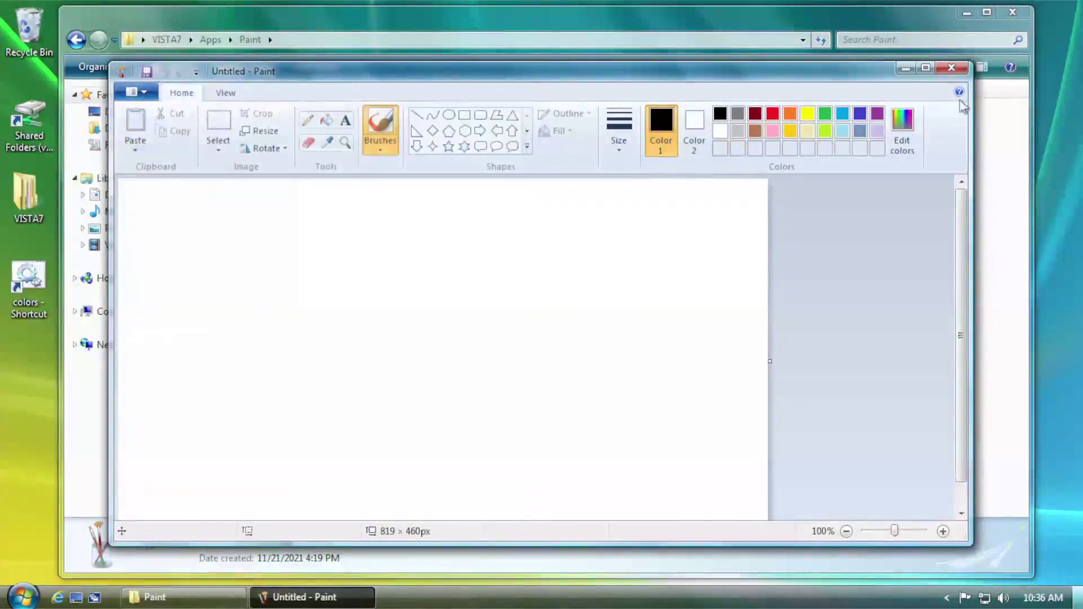
pyautogui.click(954, 70)
# - Copy the en-US folder and mspaint application from the Paint folder and open C:\Windows\System32
pyautogui.moveTo(423, 302); pyautogui.dragTo(192, 99)
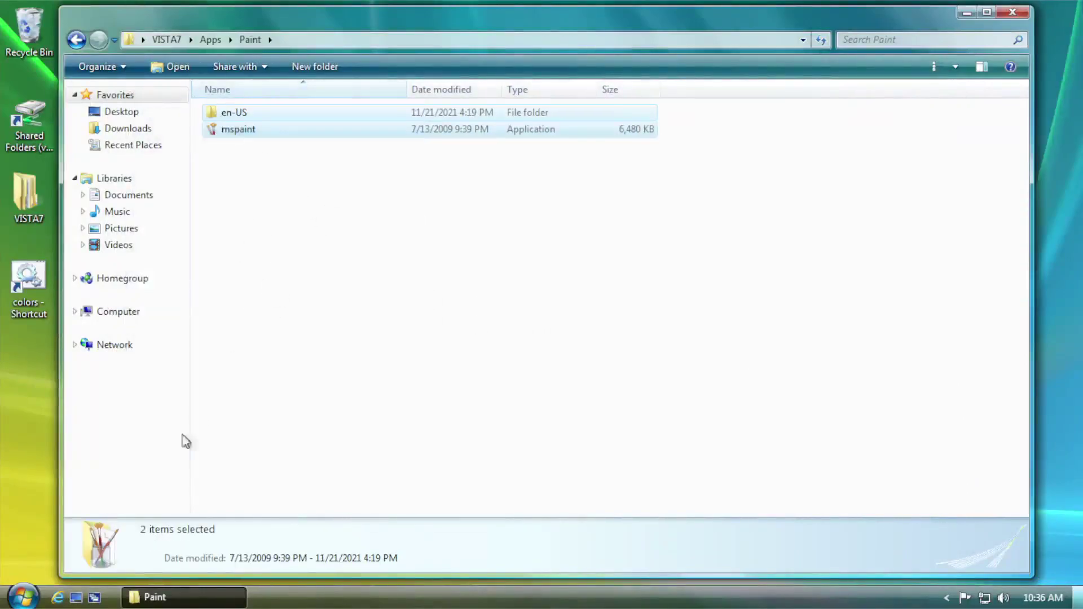
pyautogui.click(28, 582)
pyautogui.click(255, 340)
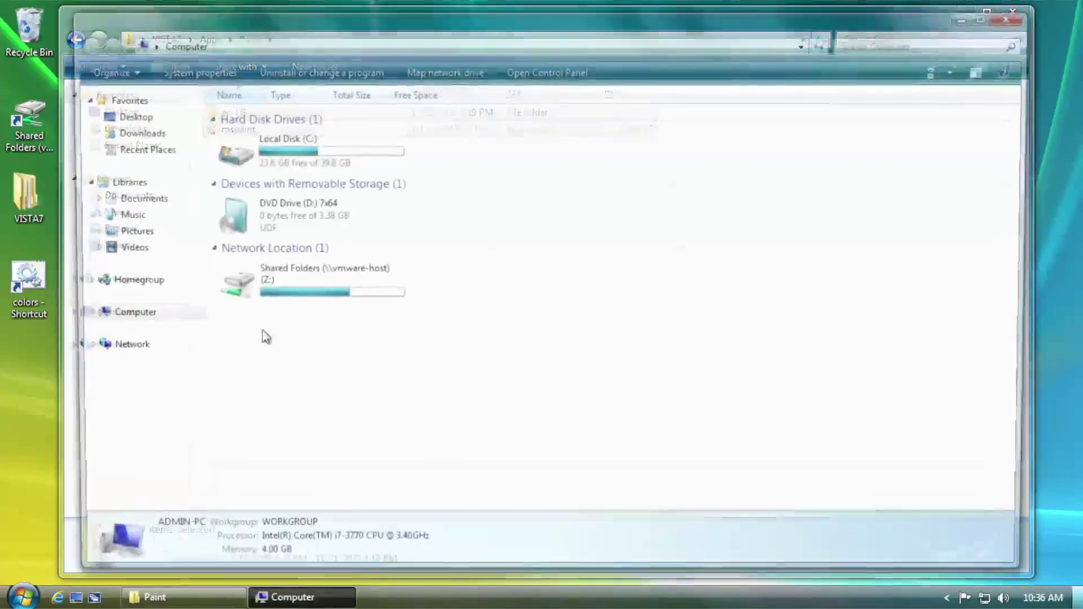
pyautogui.doubleClick(330, 148)
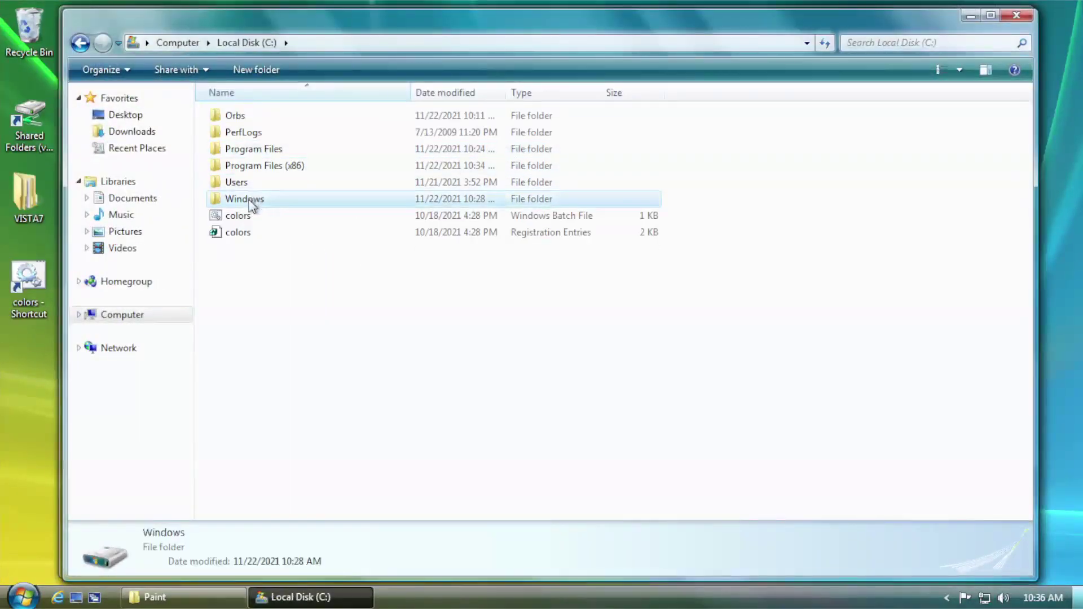
pyautogui.doubleClick(255, 201)
pyautogui.scroll(-8, 333, 341)
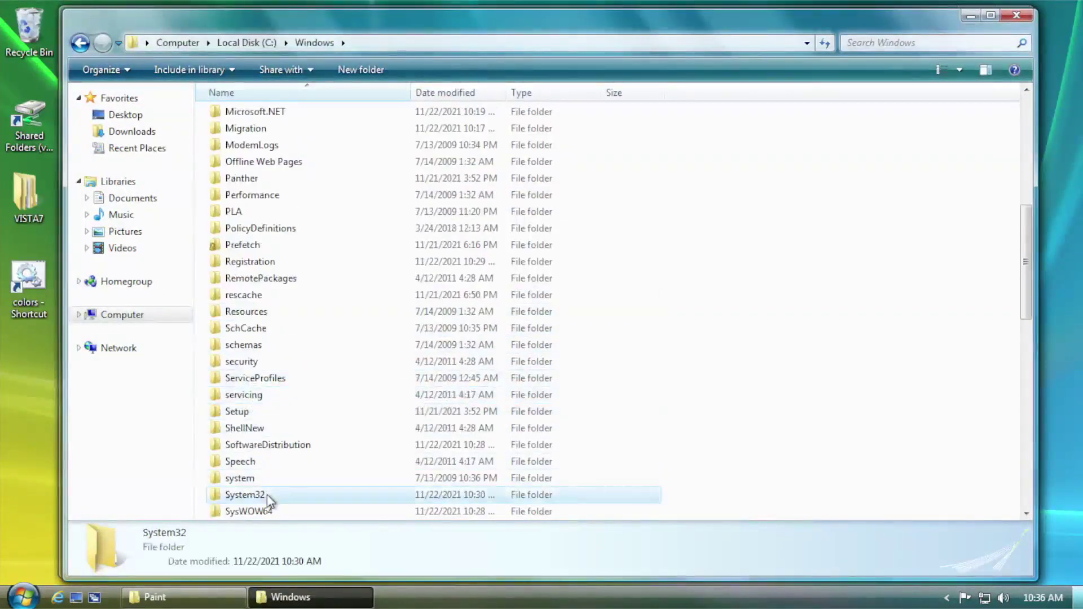
pyautogui.doubleClick(266, 500)
# - Search System32 for mspaint and take ownership of the mspaint.exe.mui file
pyautogui.click(892, 39)
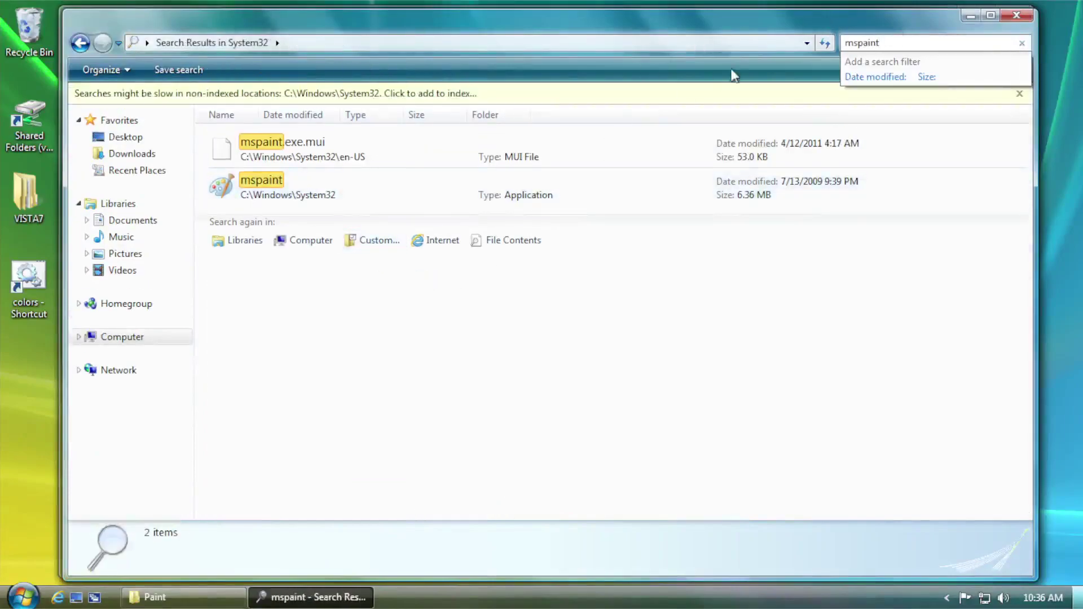
pyautogui.rightClick(279, 157)
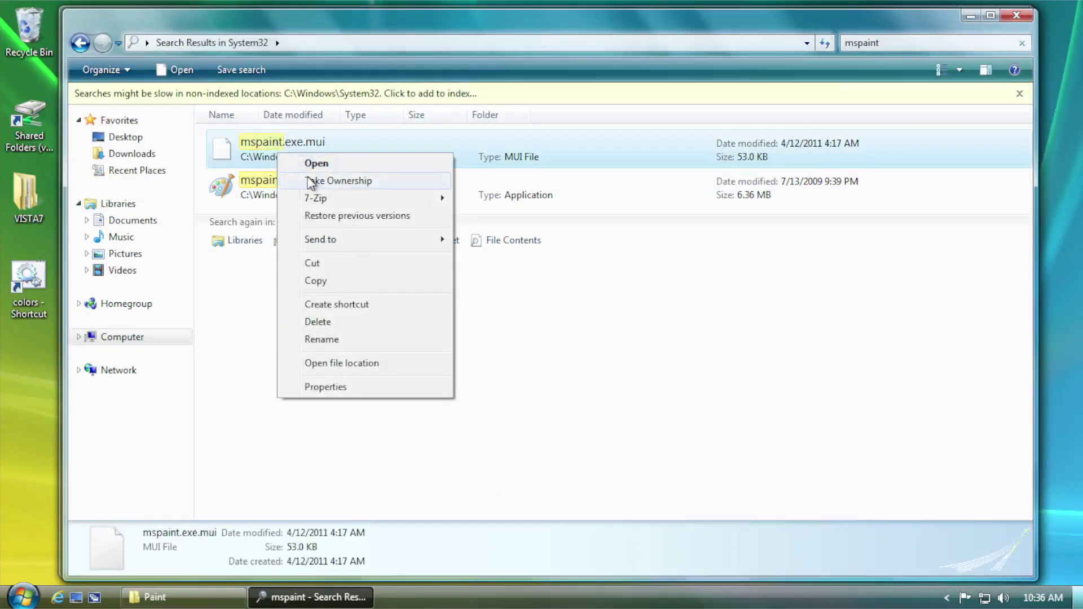
pyautogui.click(341, 181)
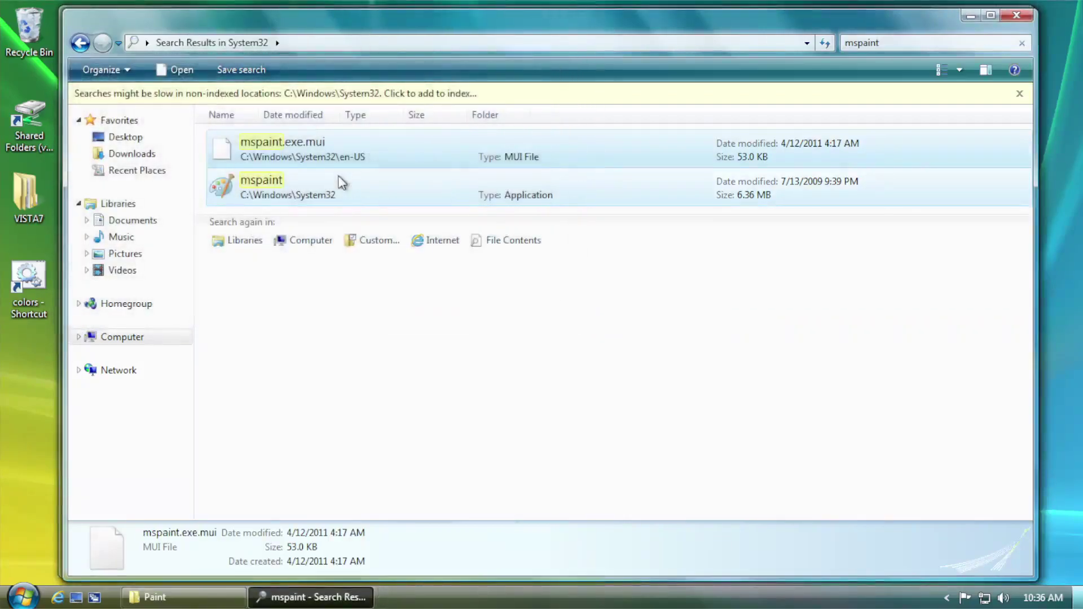
# - Change the owner of the System32 mspaint application to Admin in its advanced security settings
pyautogui.rightClick(277, 188)
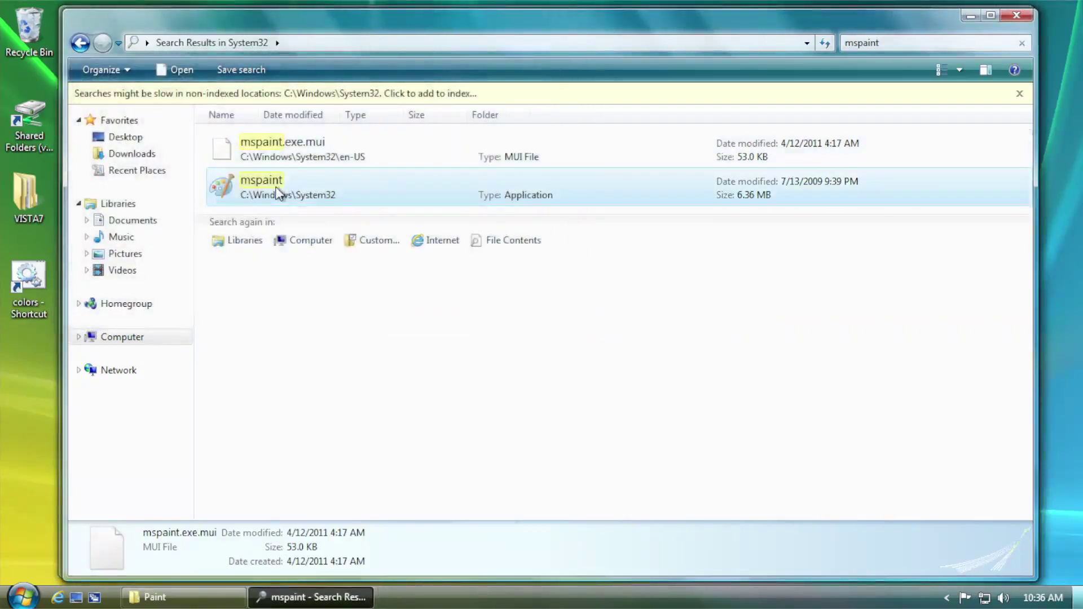
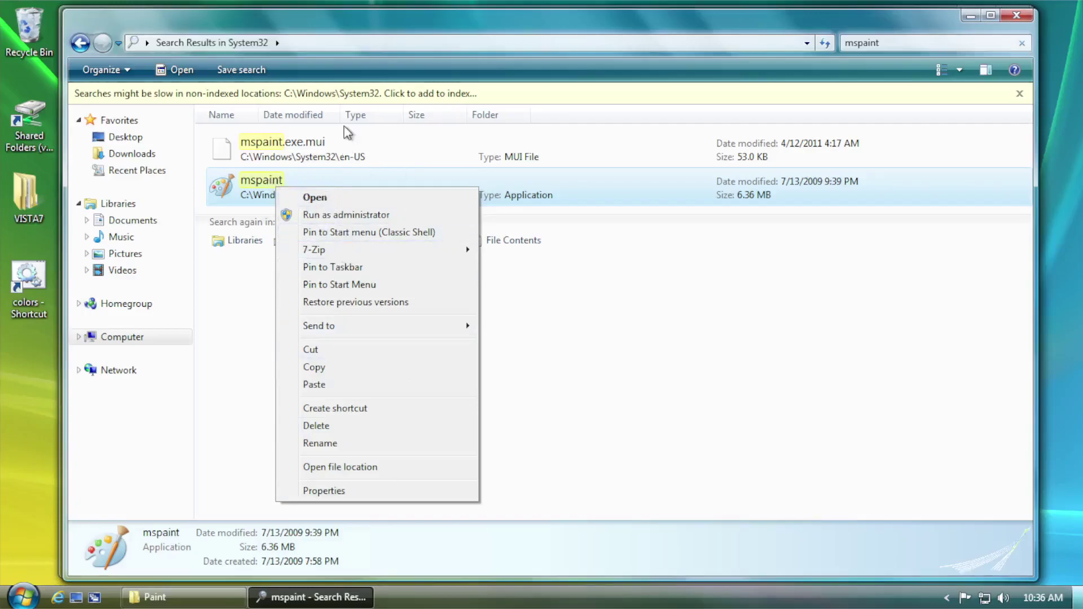
pyautogui.click(341, 495)
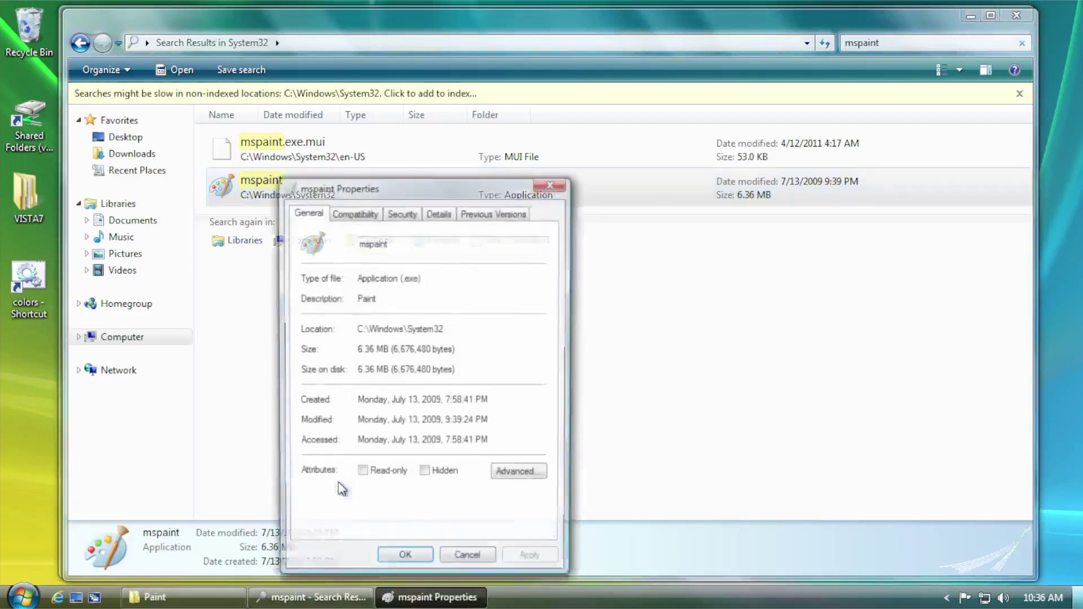
pyautogui.moveTo(350, 189); pyautogui.dragTo(327, 158)
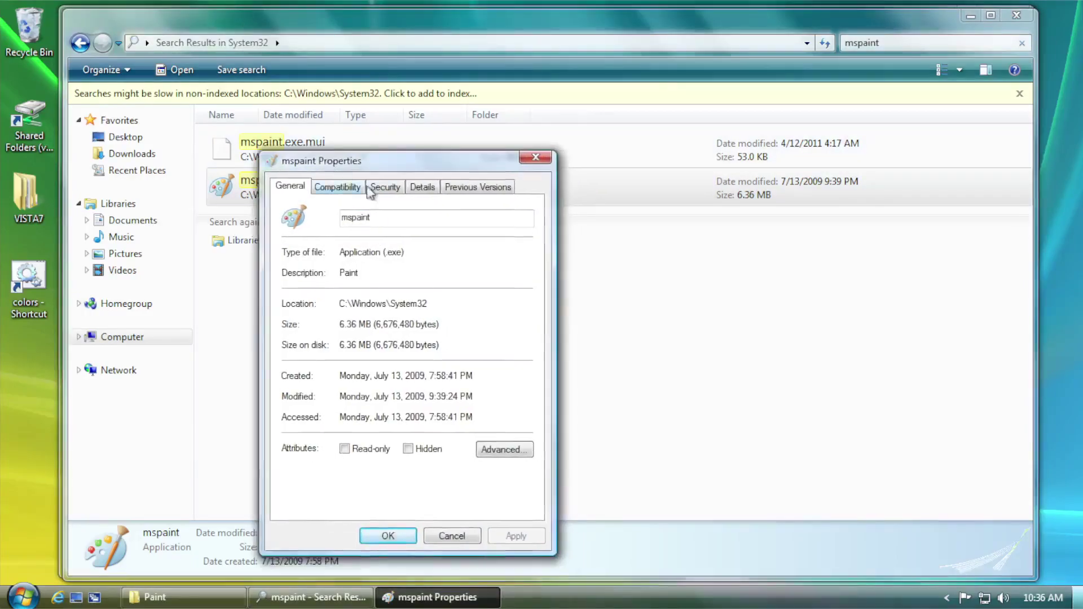
pyautogui.click(385, 187)
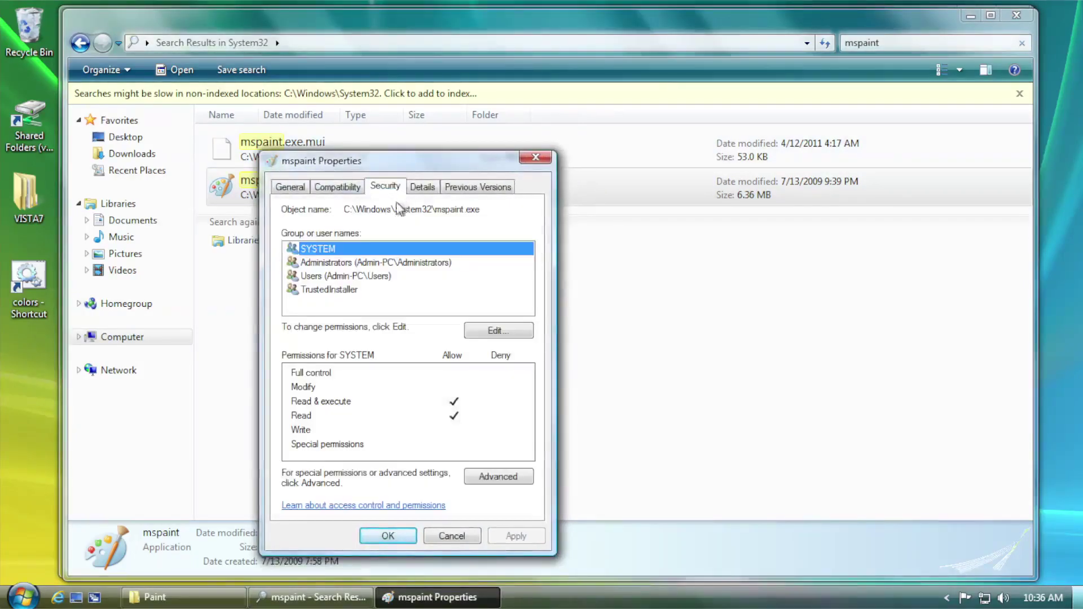
pyautogui.click(496, 477)
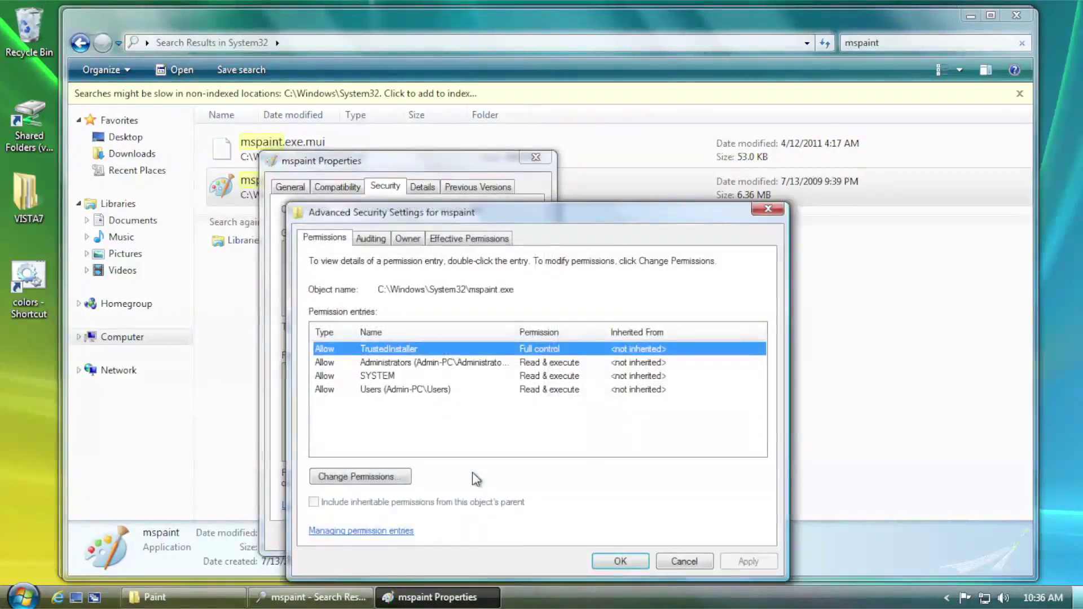
pyautogui.click(399, 238)
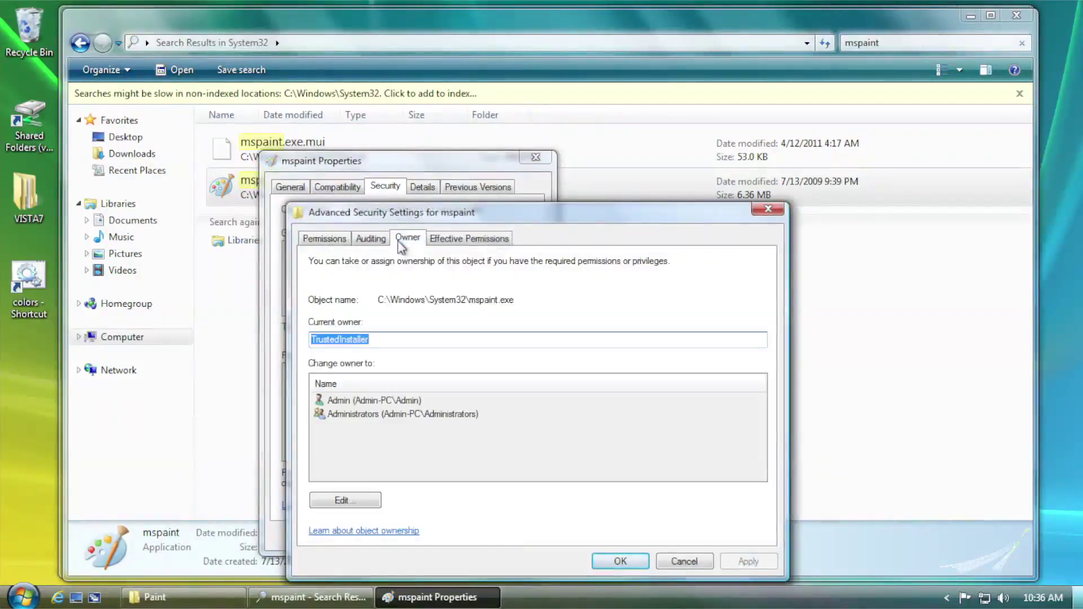
pyautogui.click(345, 500)
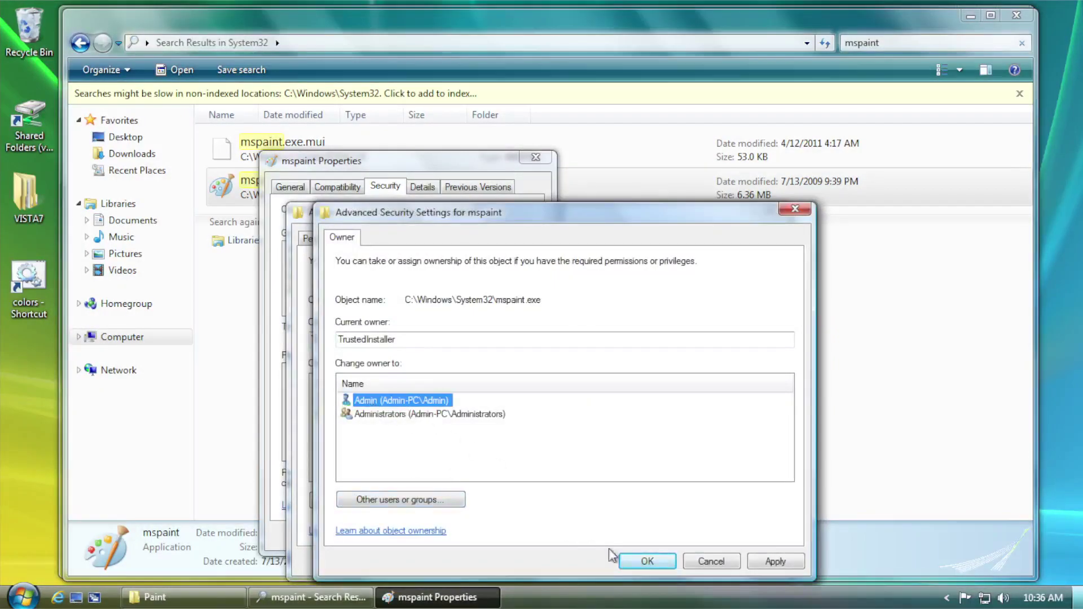
pyautogui.click(652, 563)
pyautogui.click(694, 361)
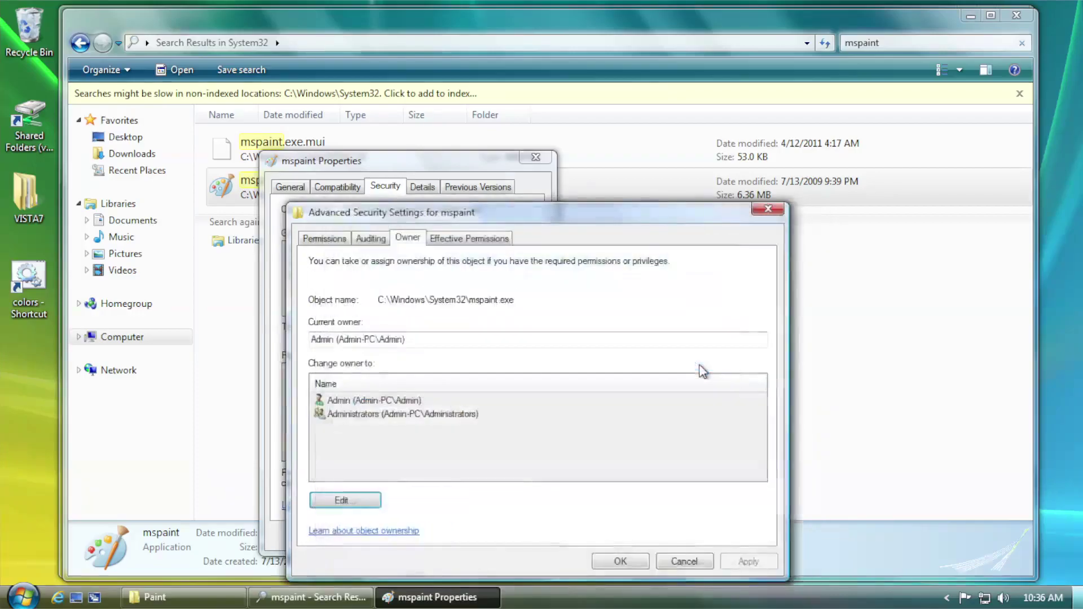
pyautogui.click(621, 562)
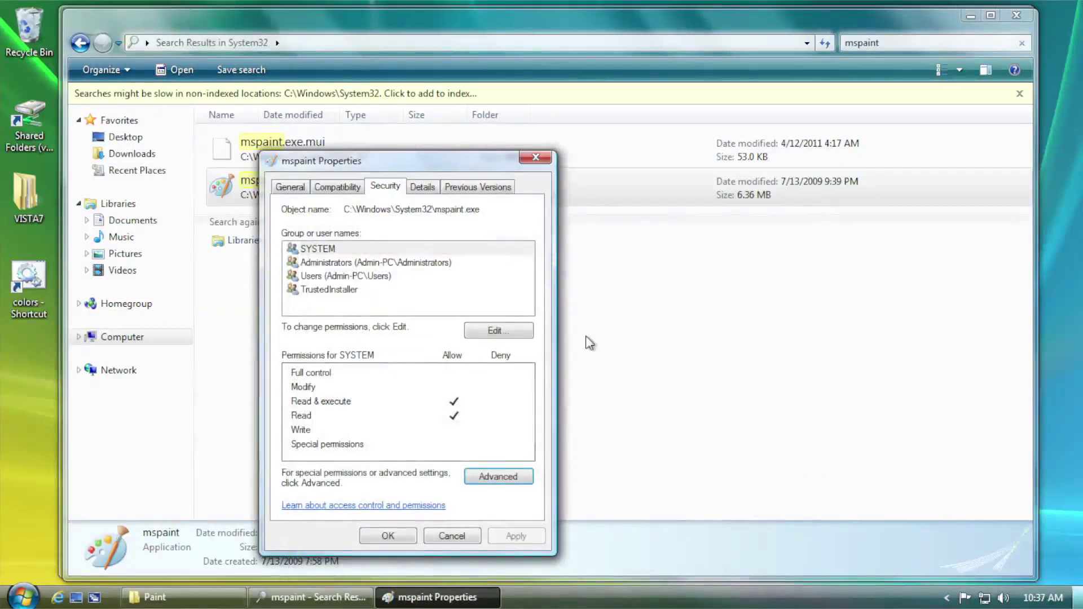
# - Grant the Administrators group full control of the mspaint application and return to the System32 folder
pyautogui.click(494, 331)
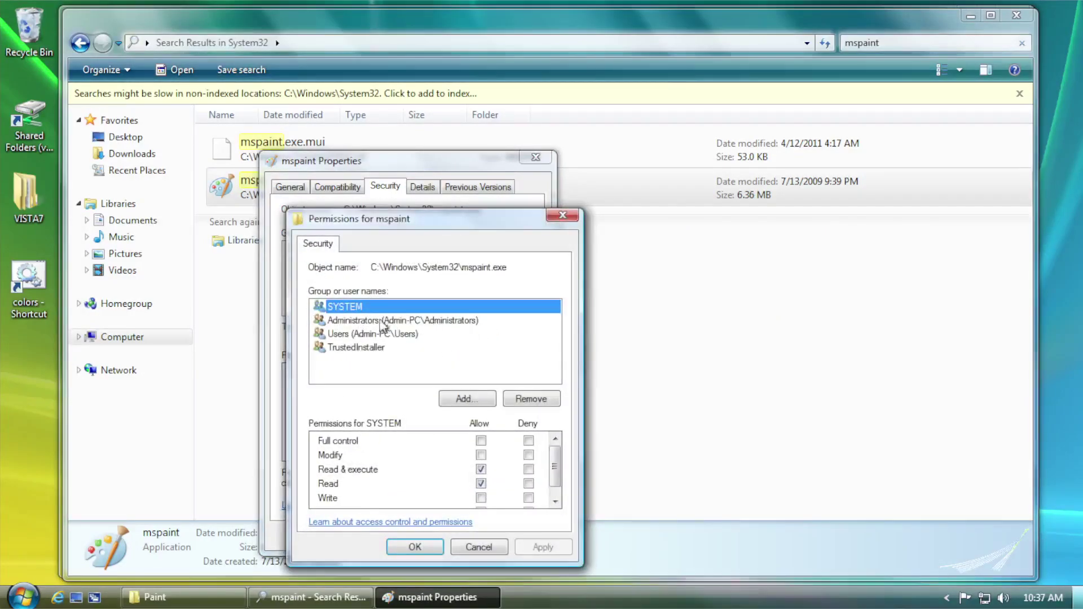
pyautogui.click(360, 321)
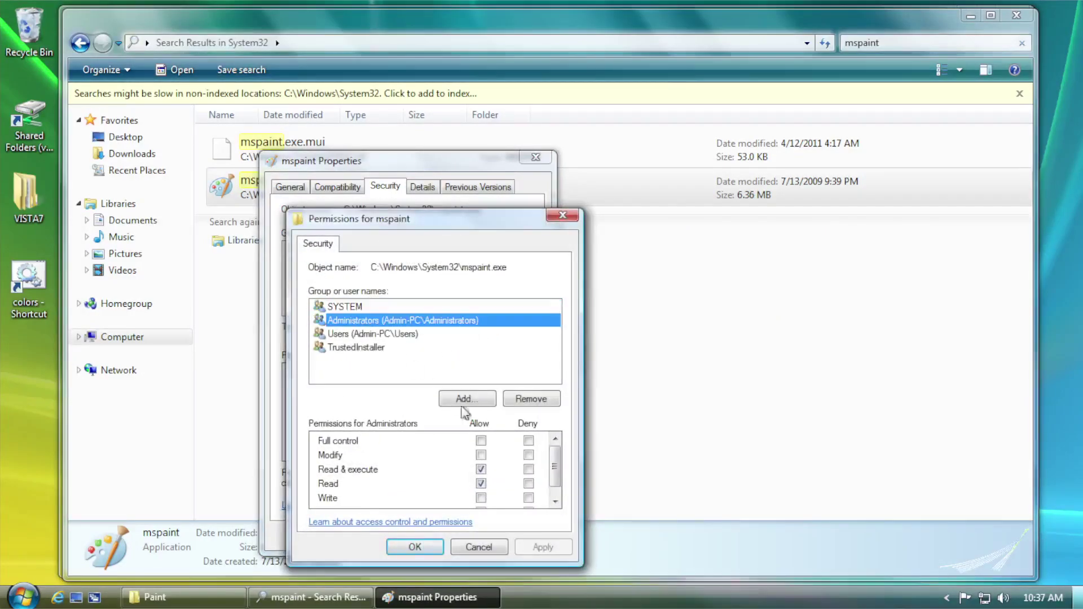
pyautogui.click(480, 442)
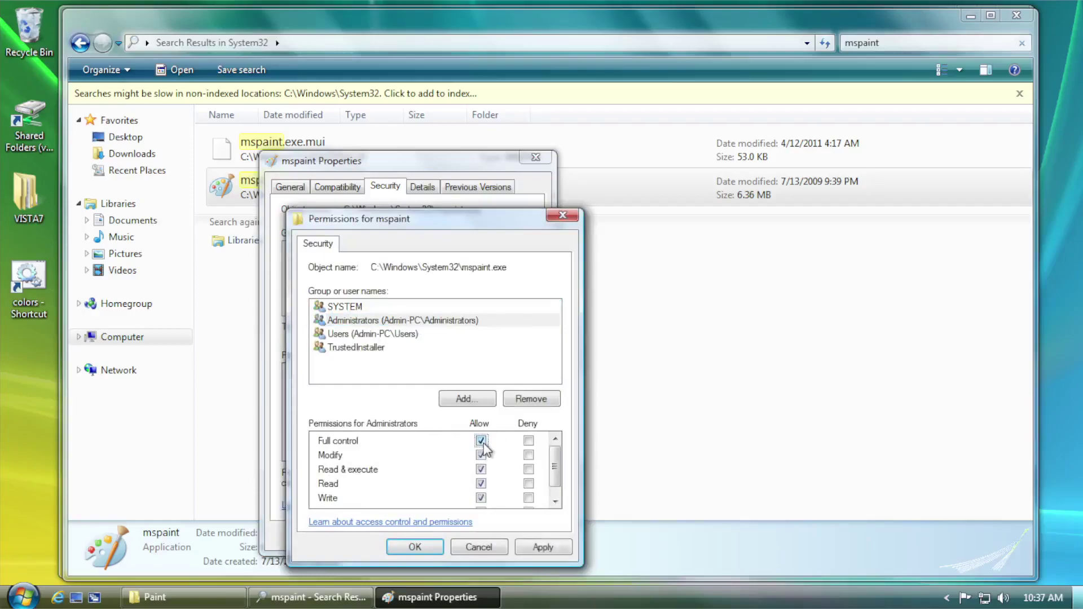
pyautogui.click(424, 552)
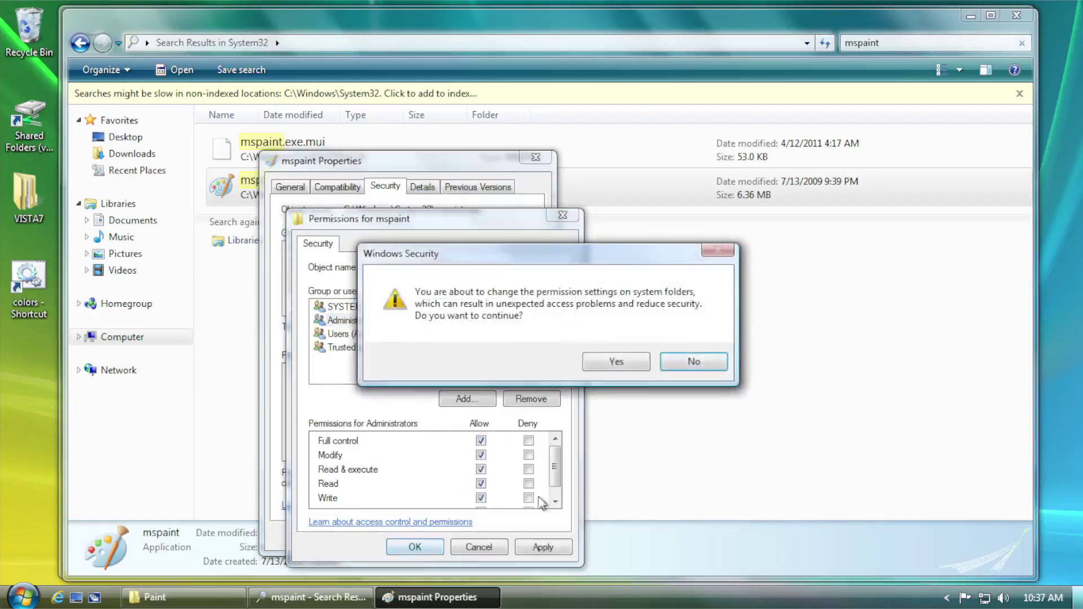
pyautogui.click(616, 361)
pyautogui.click(388, 536)
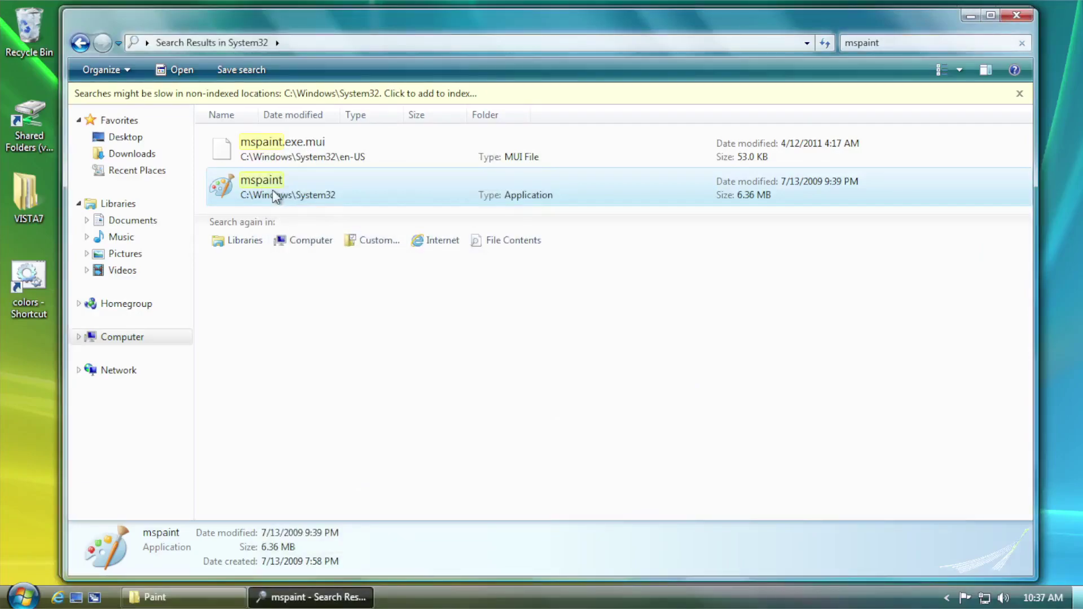
pyautogui.click(79, 43)
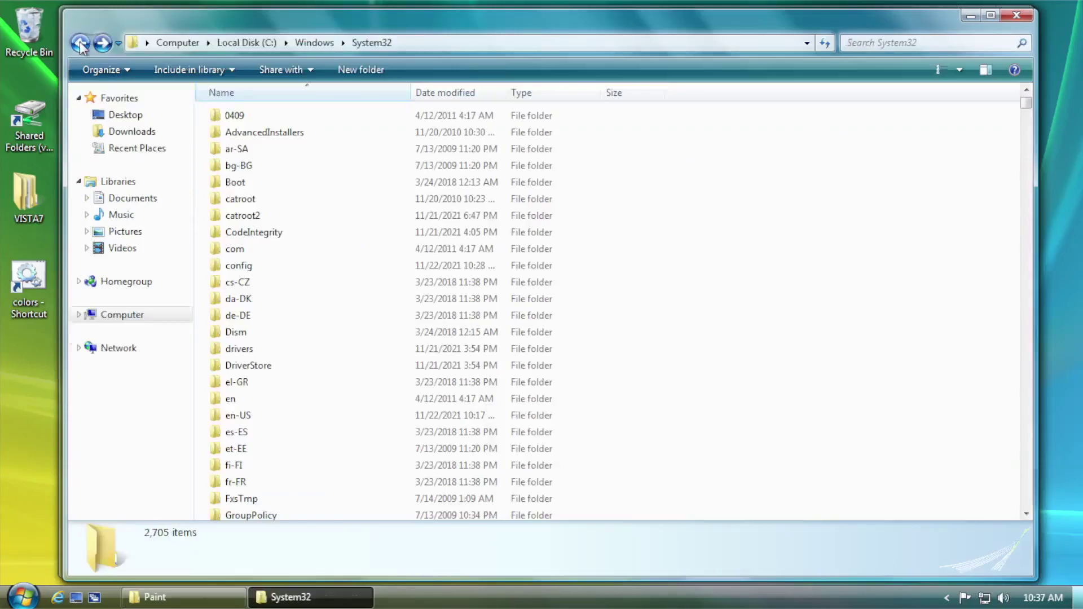
# - Paste the copied Paint files into System32, replacing mspaint.exe and merging the en-US folder, applying both choices to all conflicts
pyautogui.hotkey('ctrl', 'v')
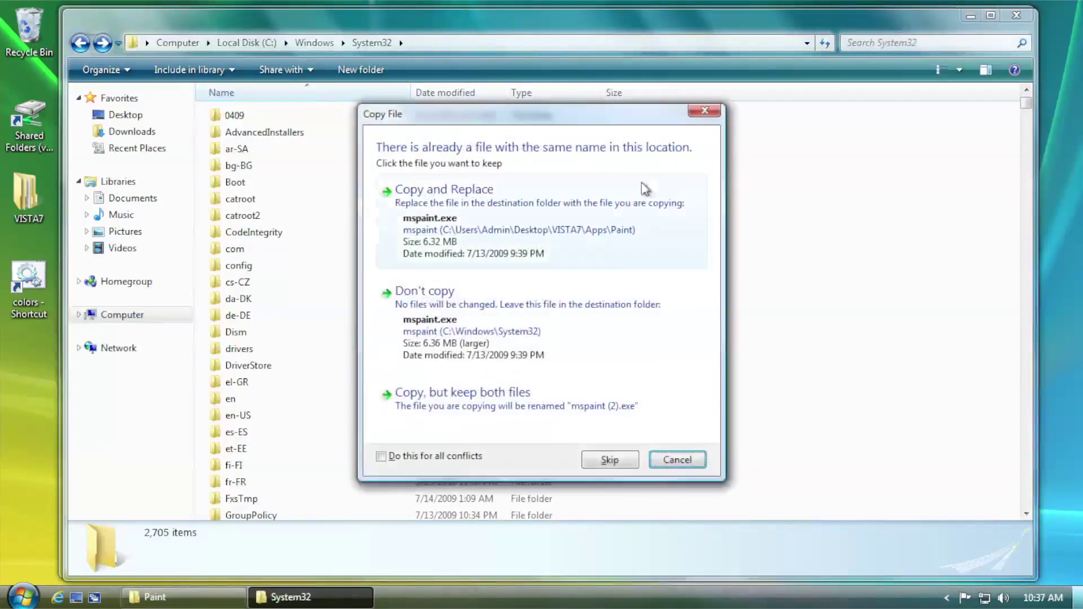
pyautogui.click(446, 454)
pyautogui.click(539, 221)
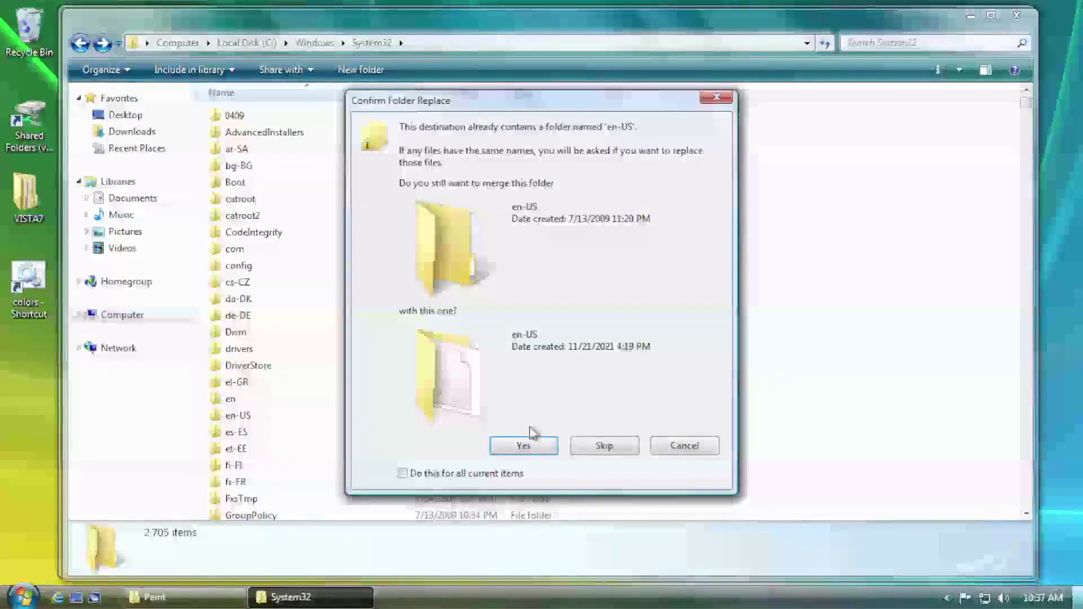
pyautogui.click(478, 474)
pyautogui.click(522, 446)
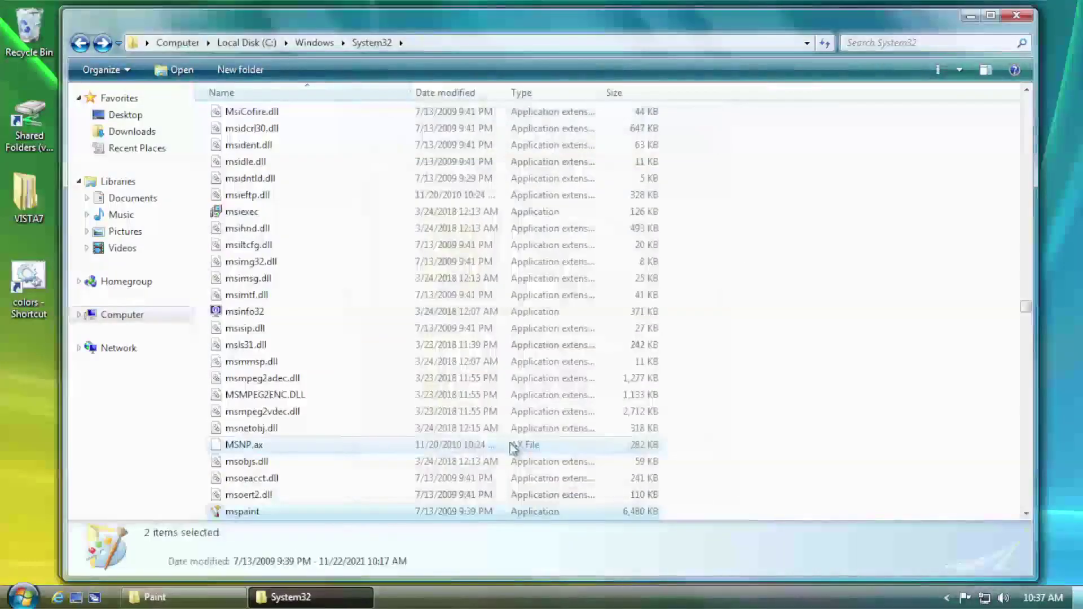
# - Launch the replaced mspaint, check its About Paint information, and close Paint and the System32 window
pyautogui.doubleClick(251, 511)
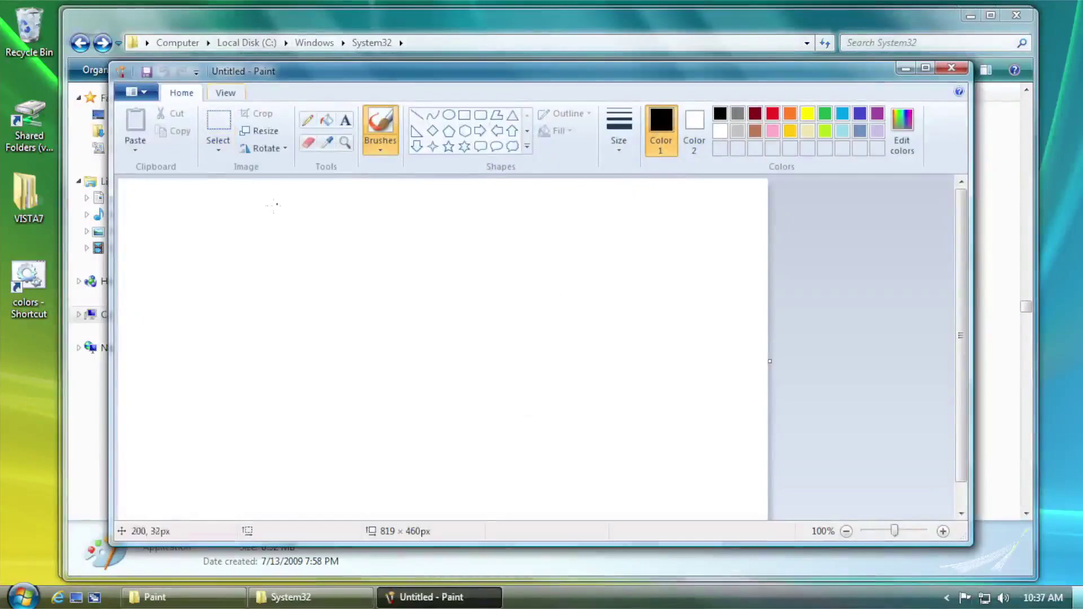
pyautogui.click(135, 92)
pyautogui.click(167, 440)
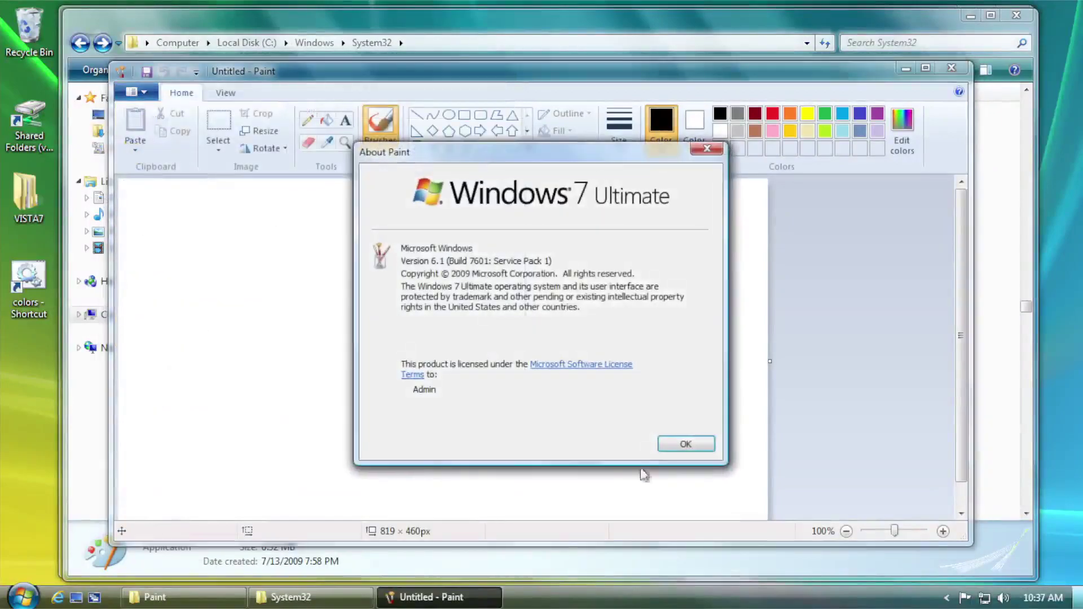
pyautogui.click(685, 444)
pyautogui.click(951, 68)
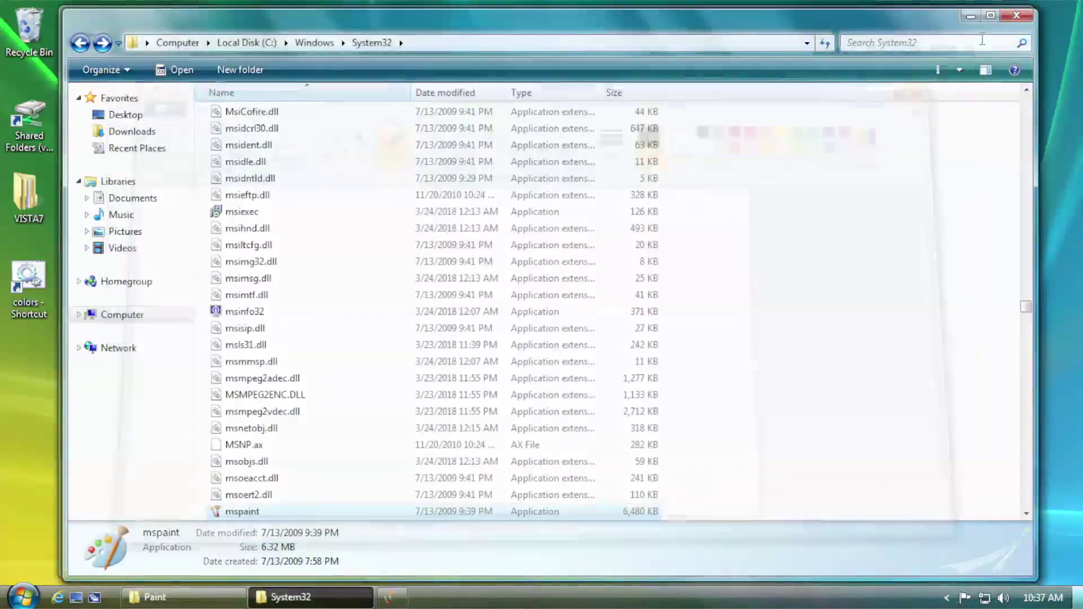
pyautogui.click(1014, 21)
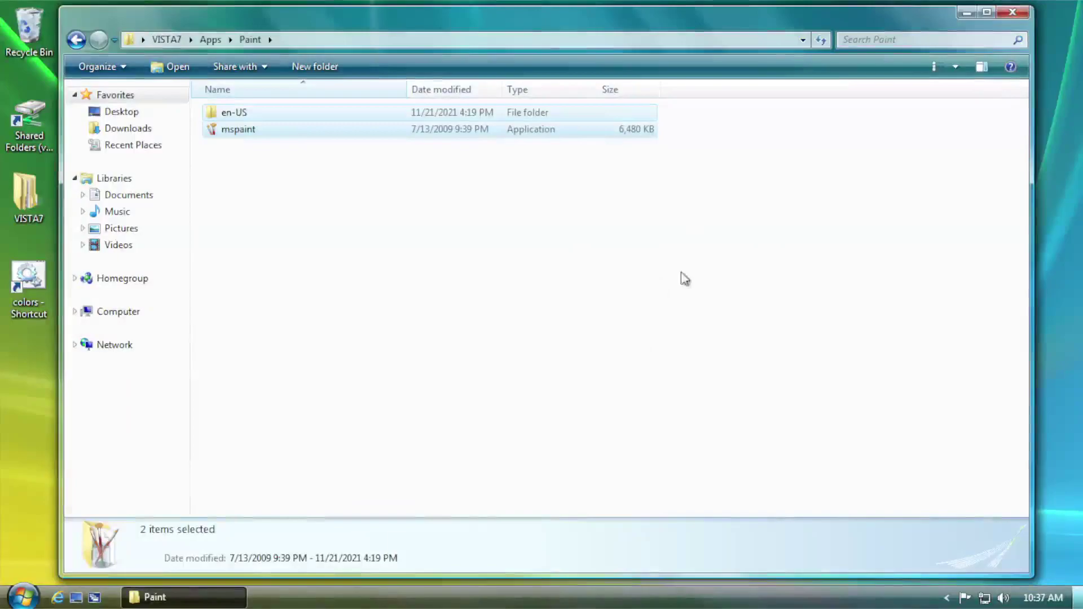
# - Install 7+ Taskbar Tweaker from 7tt_setup in the VISTA7 Apps folder, in English with the Standard components
pyautogui.click(211, 39)
pyautogui.scroll(-1, 242, 226)
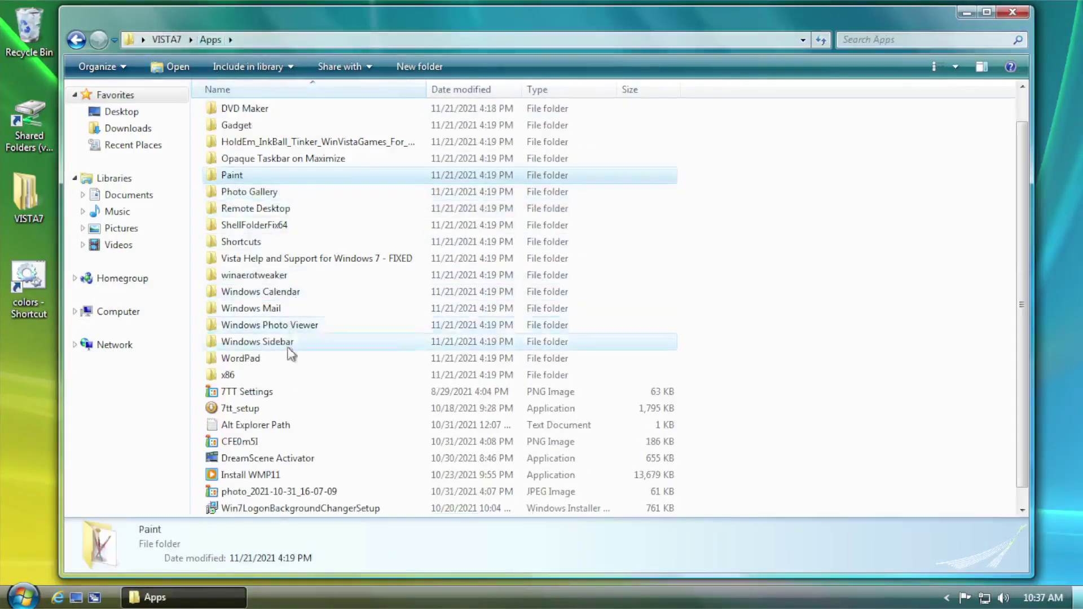
pyautogui.scroll(-1, 297, 402)
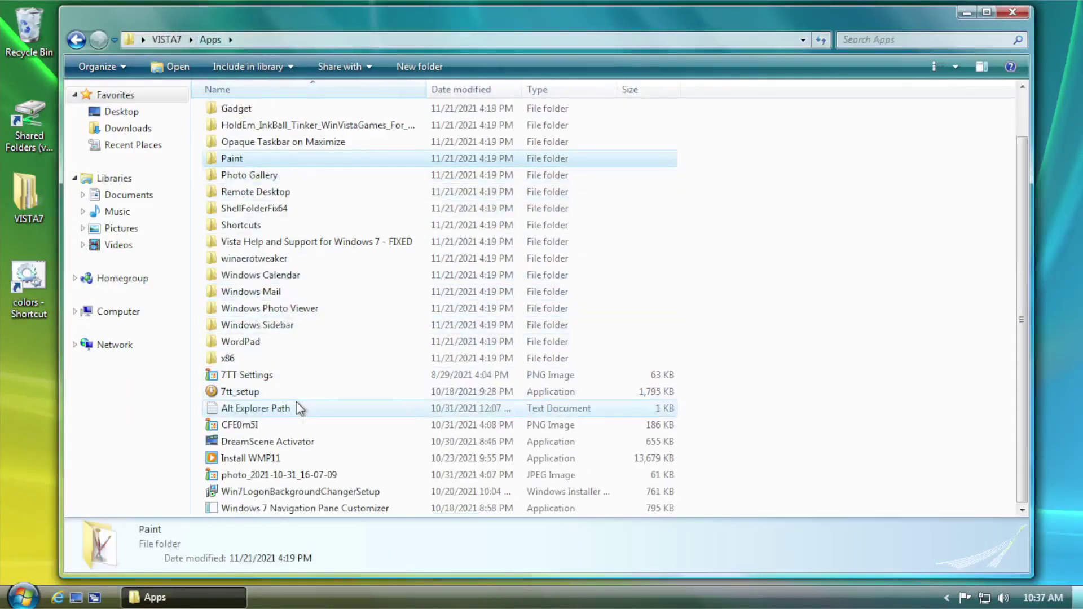
pyautogui.doubleClick(250, 393)
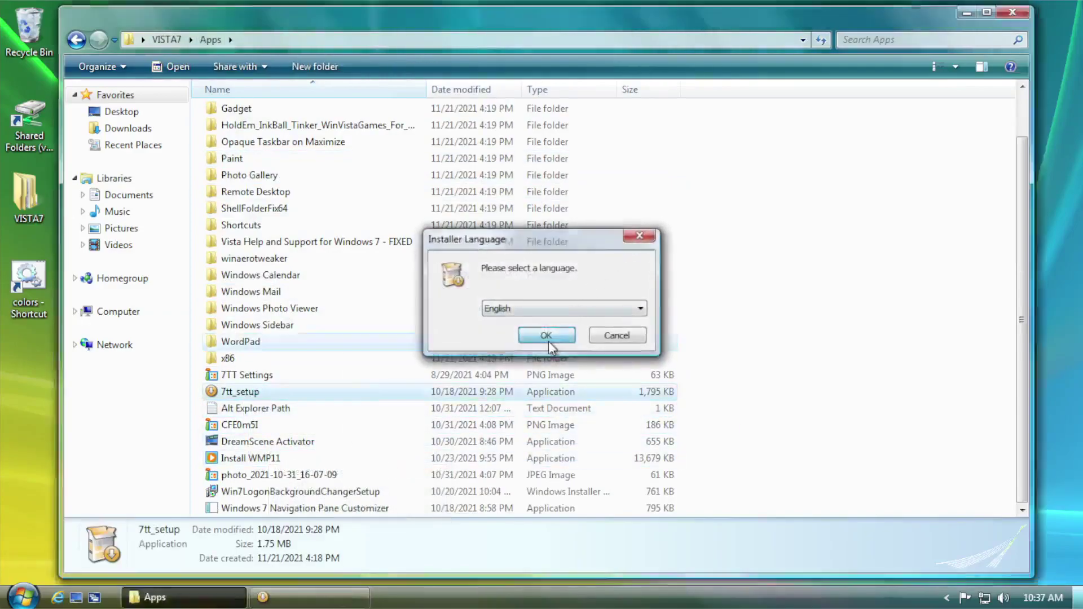
pyautogui.click(554, 338)
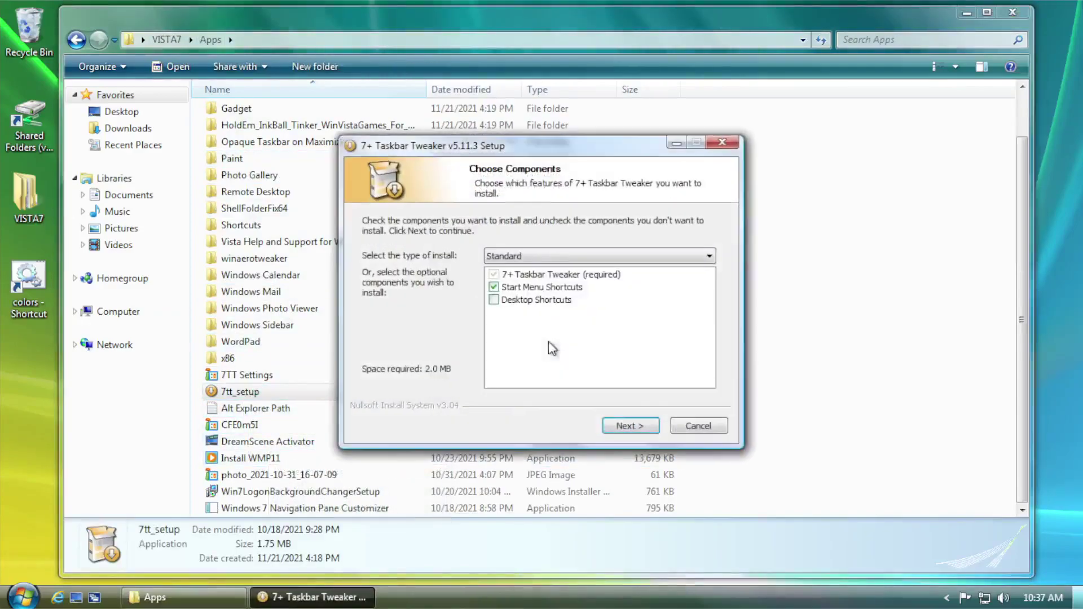
pyautogui.click(630, 426)
pyautogui.click(623, 426)
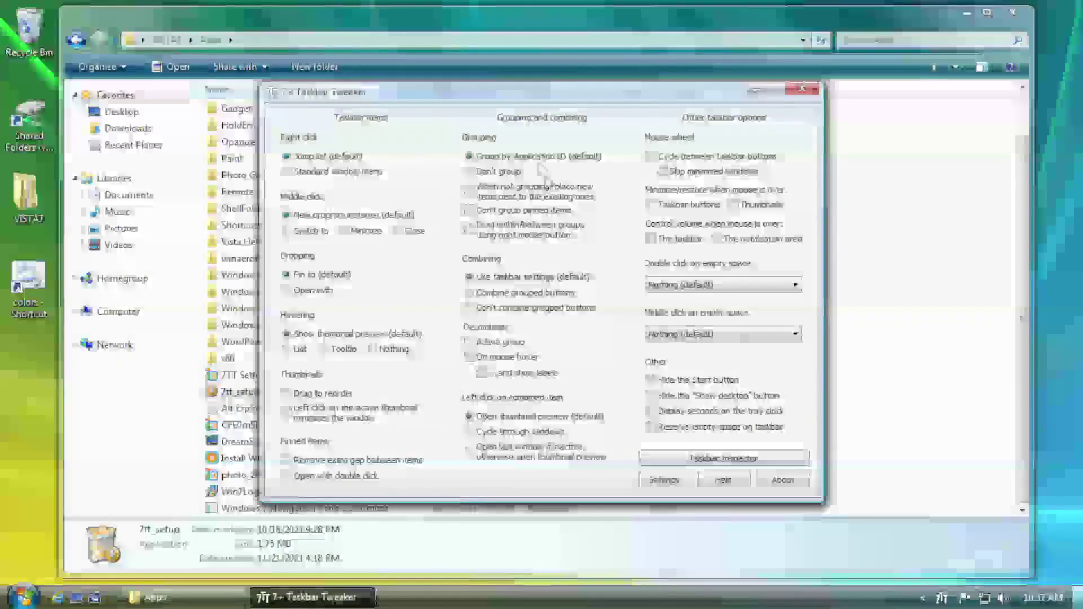
# - Open the reference image photo_2021-10-31_16-07-09 and arrange it beside the 7+ Taskbar Tweaker window, with the Apps window minimized
pyautogui.moveTo(411, 101); pyautogui.dragTo(565, 102)
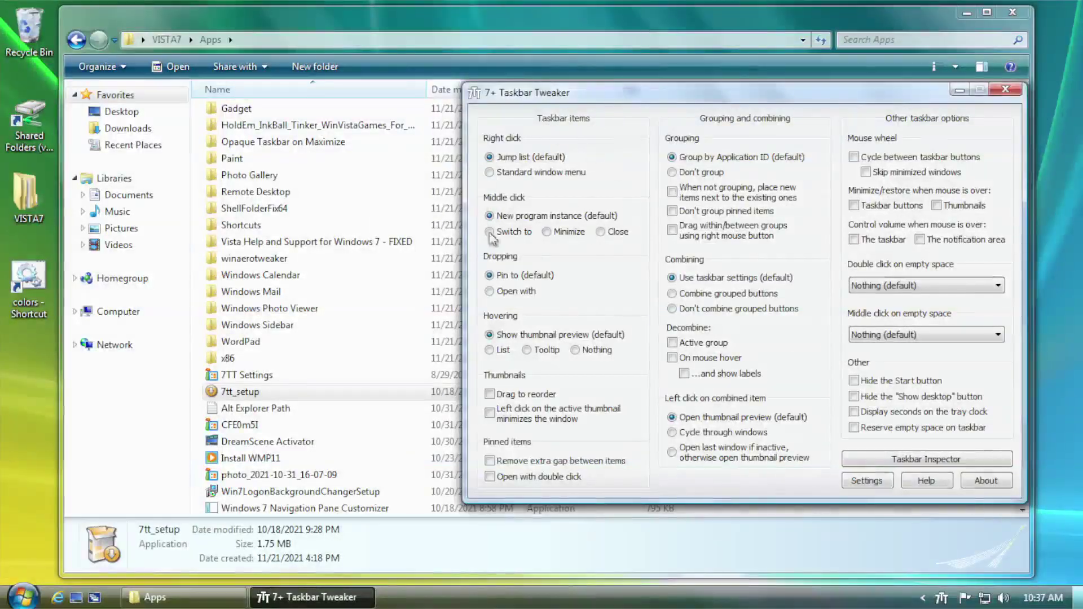
pyautogui.click(282, 478)
pyautogui.doubleClick(281, 477)
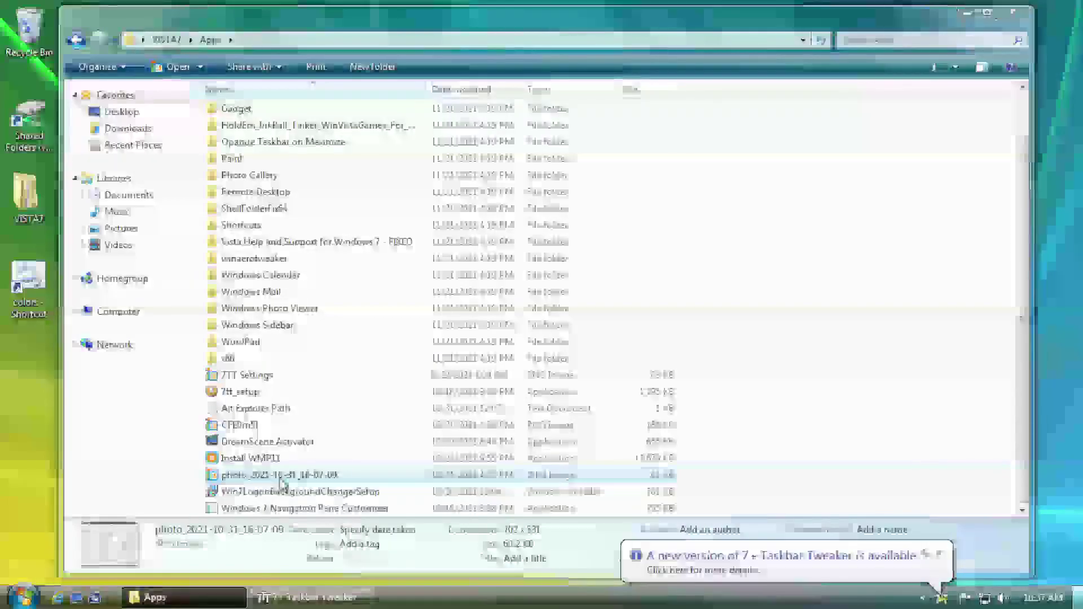
pyautogui.click(941, 555)
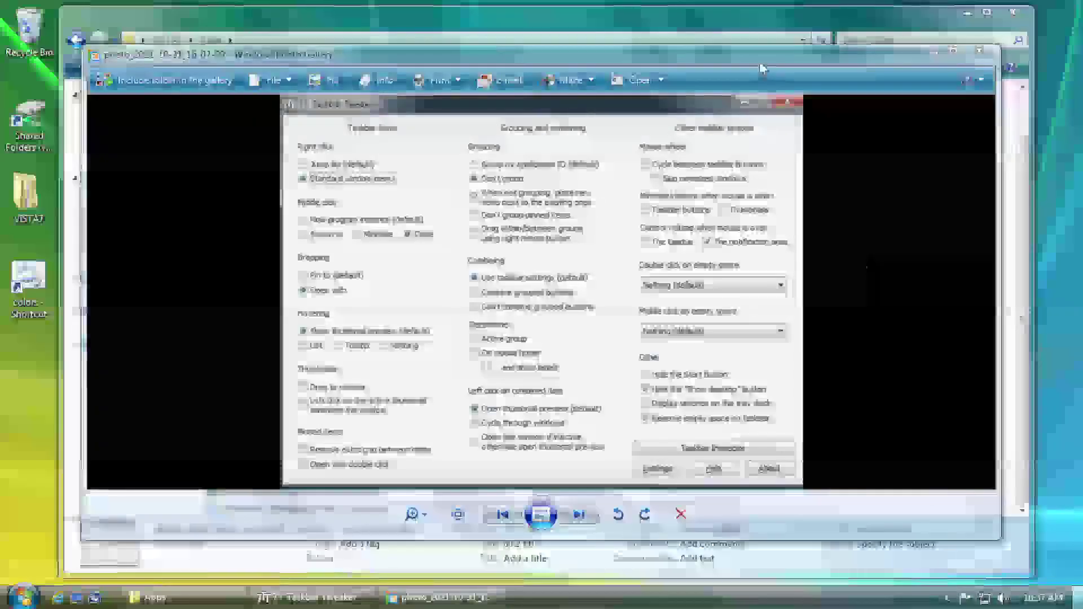
pyautogui.click(967, 14)
pyautogui.moveTo(721, 60); pyautogui.dragTo(442, 62)
# - Match the tweaker to the reference image, including Standard window menu, Close, Open with, Don't group, volume control over the notification area and hidden "Show desktop" button
pyautogui.moveTo(853, 100); pyautogui.dragTo(874, 97)
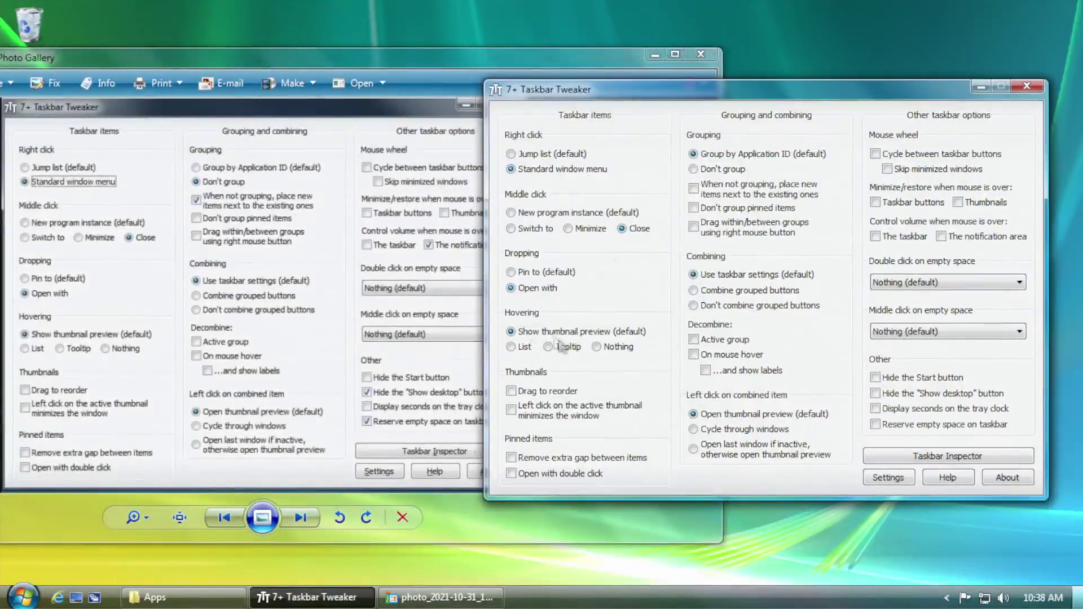
pyautogui.click(714, 169)
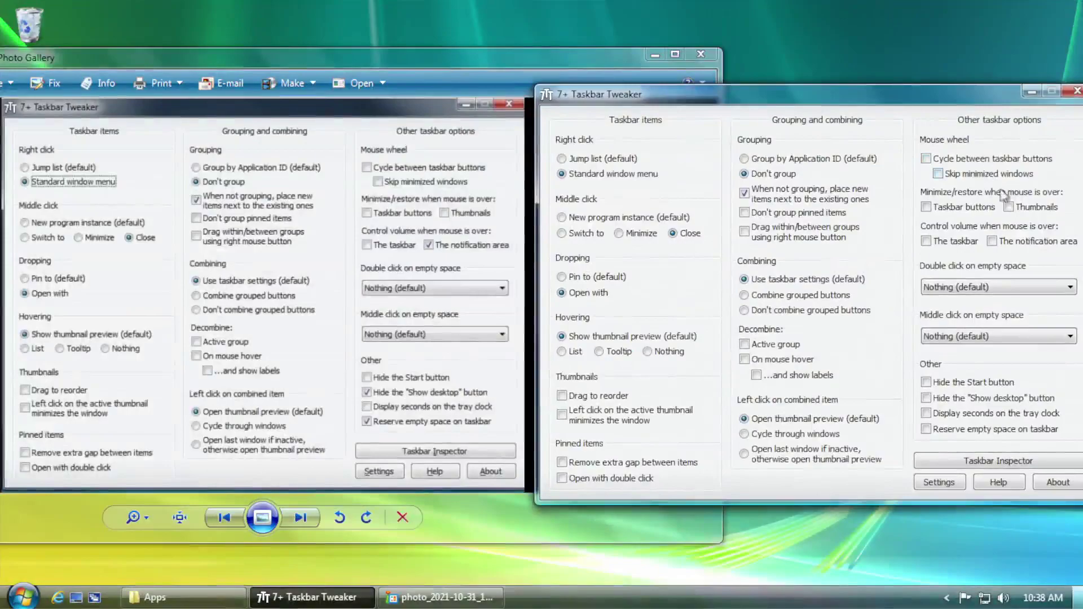
pyautogui.click(1018, 243)
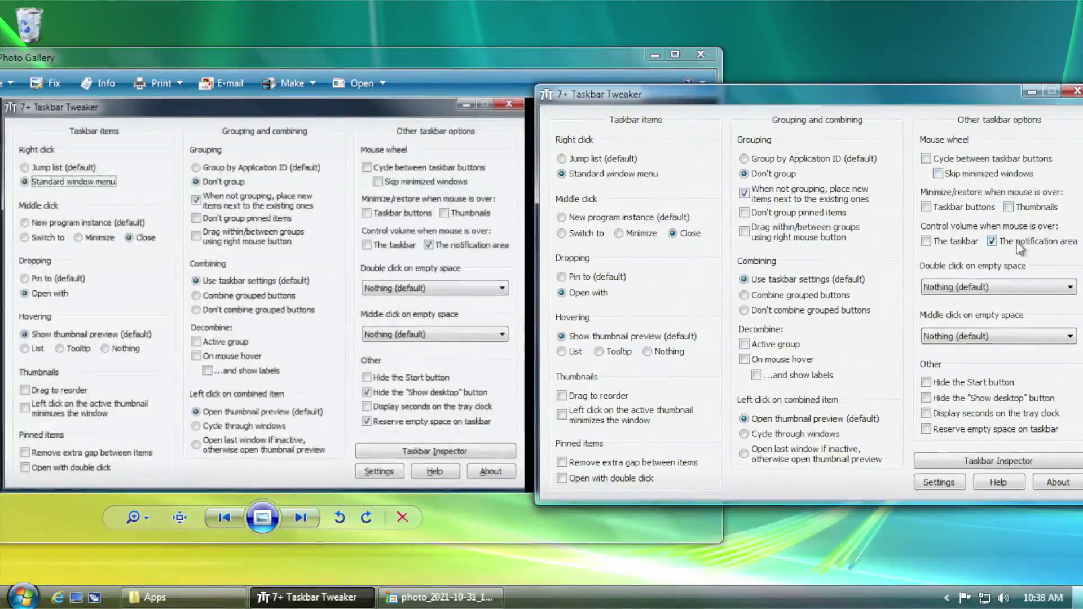
pyautogui.click(963, 399)
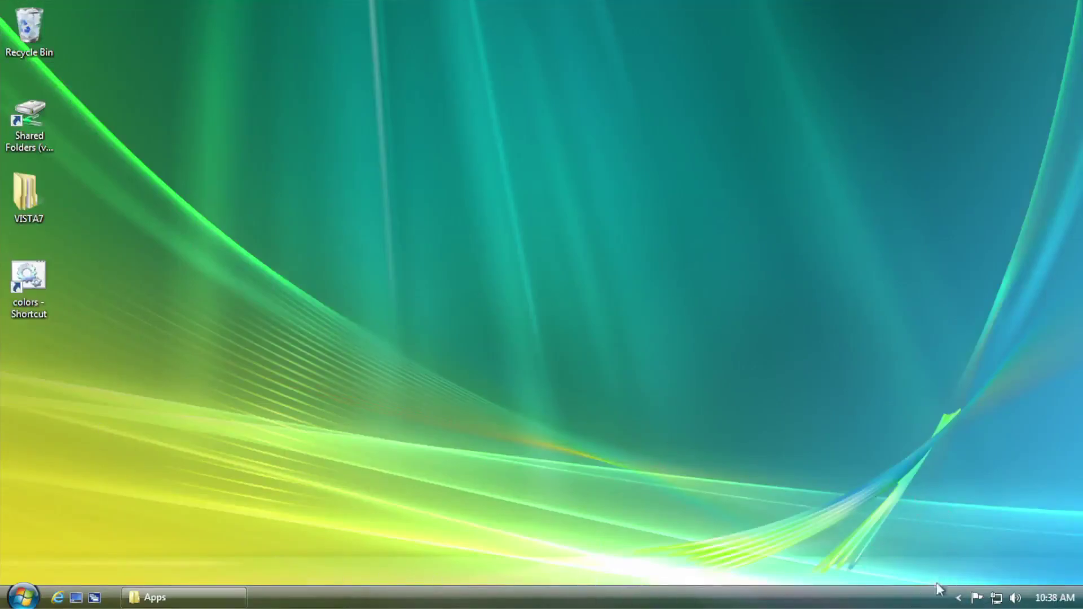
# - Turn off Check for updates in the 7+ Taskbar Tweaker settings
pyautogui.click(953, 597)
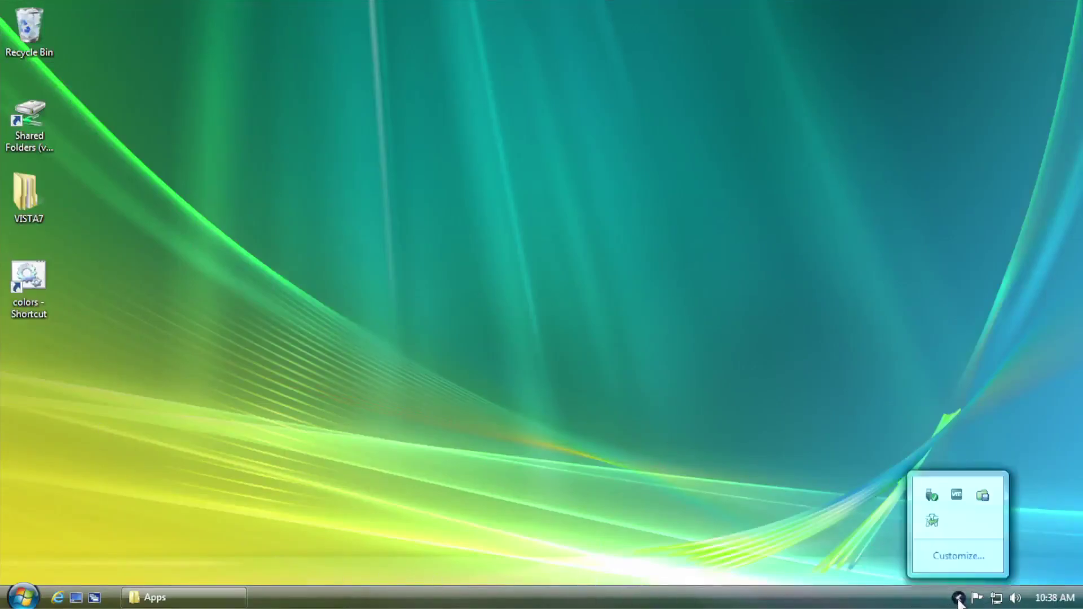
pyautogui.rightClick(932, 523)
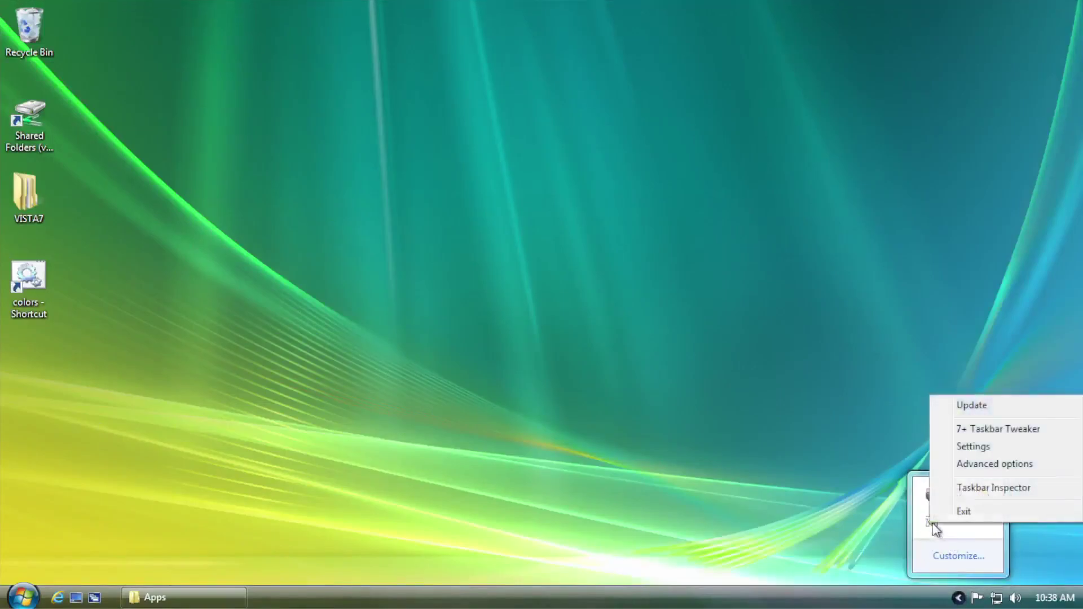
pyautogui.click(980, 447)
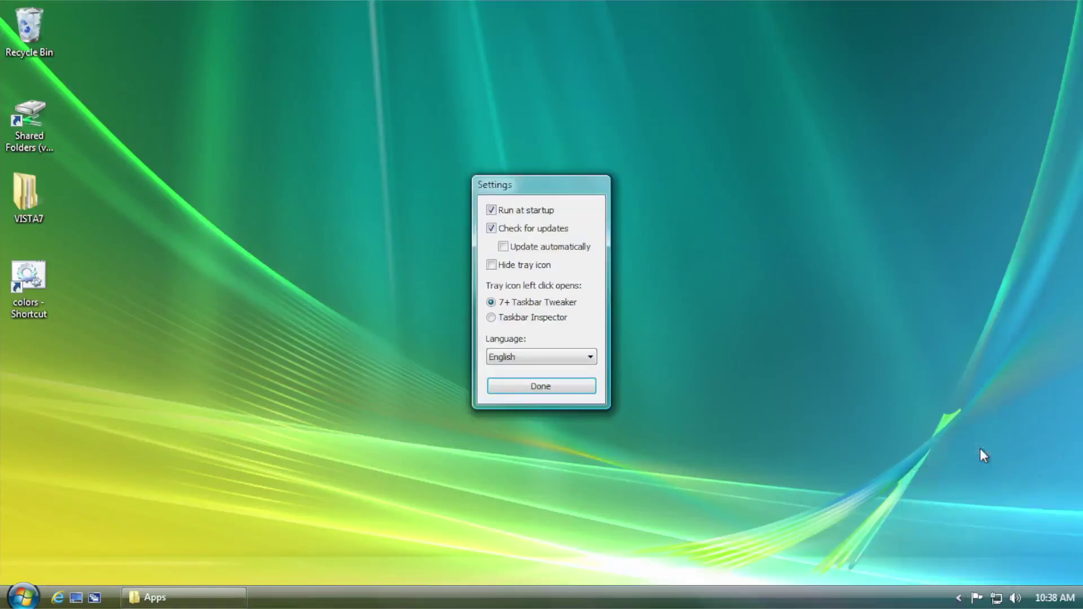
pyautogui.click(511, 231)
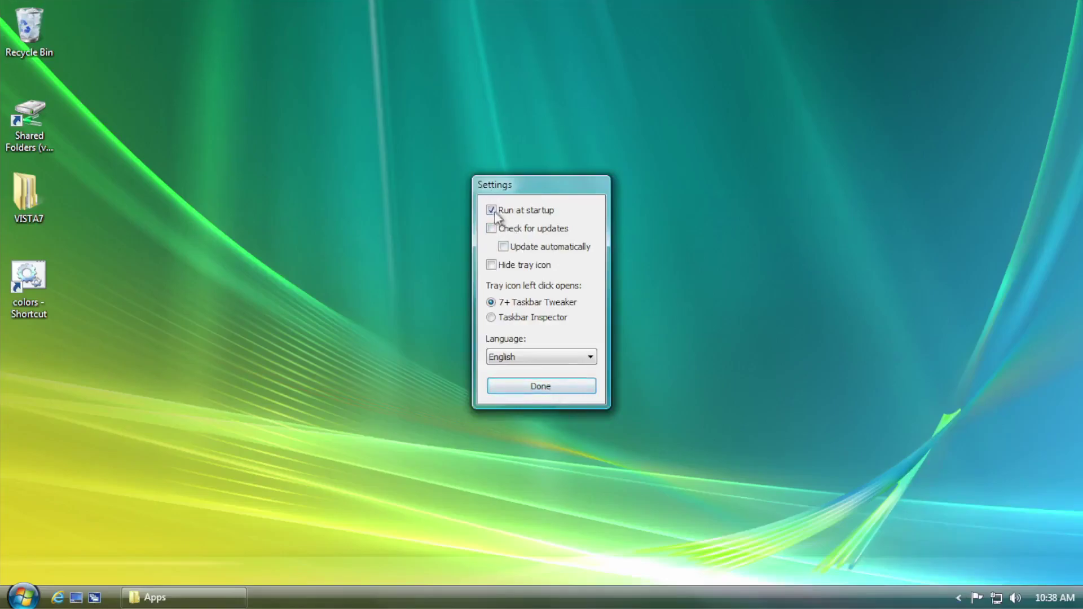
pyautogui.click(528, 387)
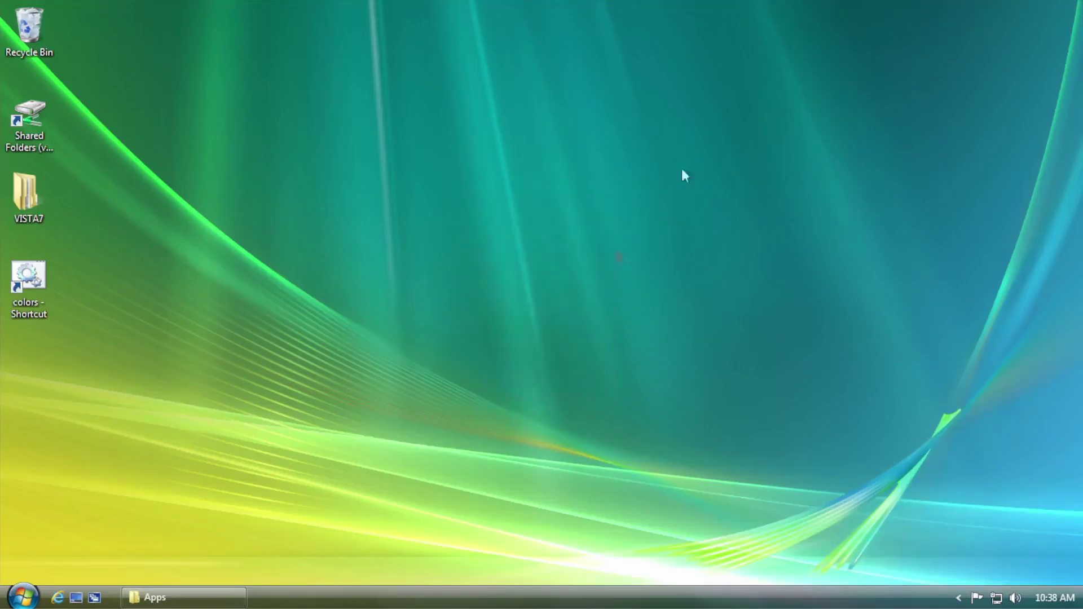
# - Open the advanced options of 7+ Taskbar Tweaker and move the dialog clear of the desktop's centre
pyautogui.click(958, 597)
pyautogui.rightClick(932, 516)
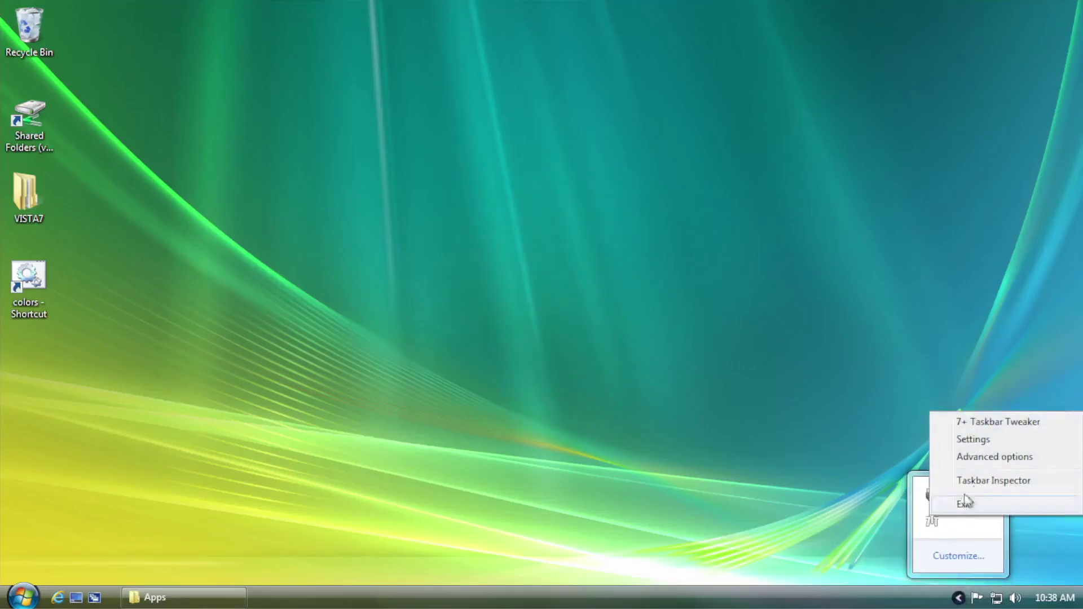
pyautogui.click(1001, 458)
pyautogui.moveTo(578, 185); pyautogui.dragTo(798, 191)
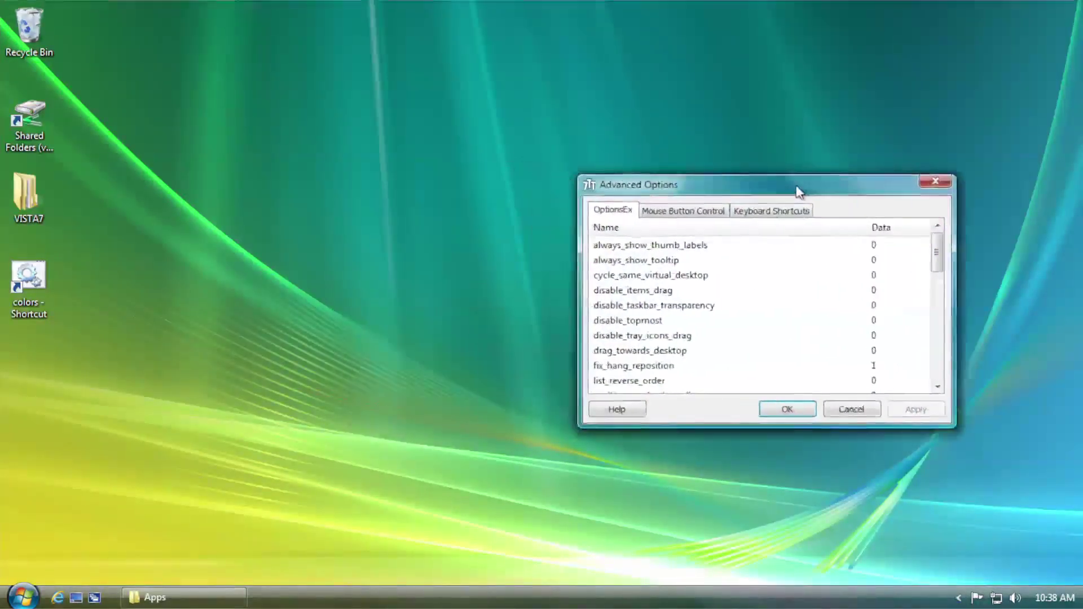
# - Open the CFE0m5I image from the Apps folder, advance to 7TT Settings, and place the Advanced Options dialog beside it
pyautogui.click(203, 595)
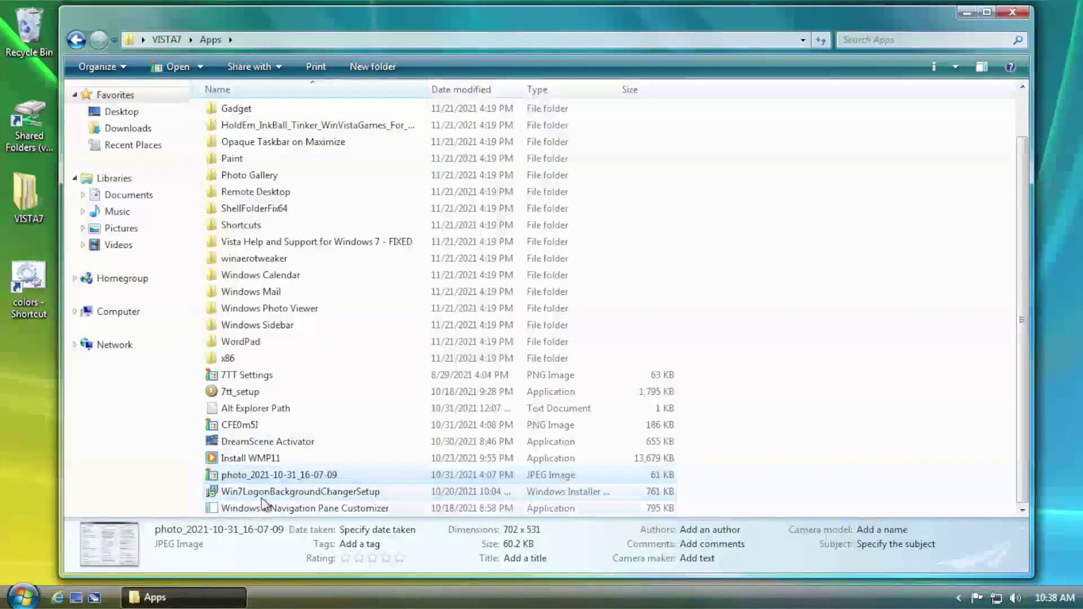
pyautogui.doubleClick(265, 427)
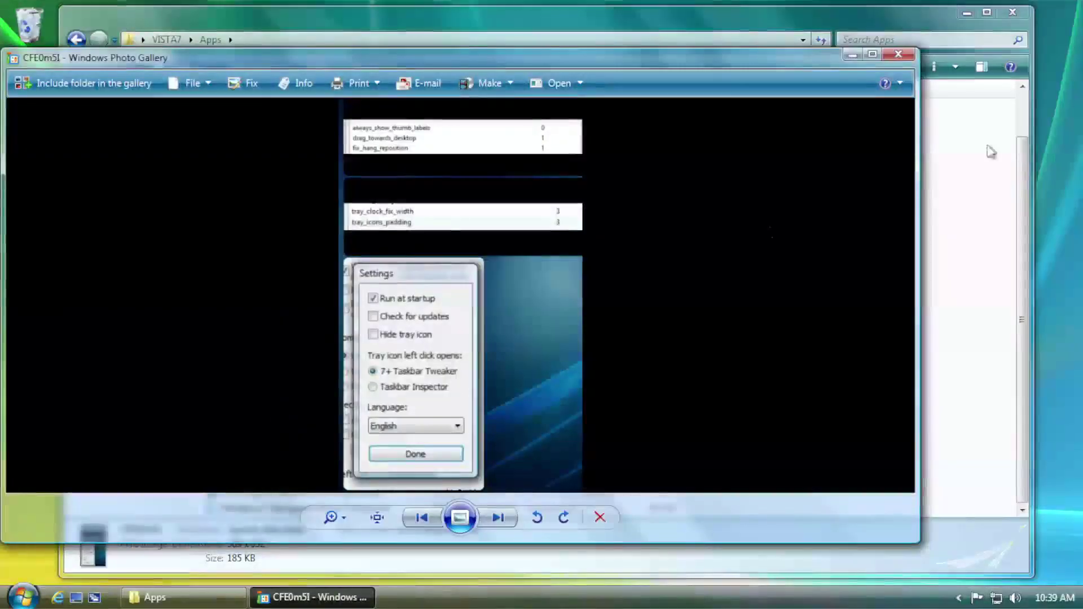
pyautogui.click(498, 517)
pyautogui.click(966, 14)
pyautogui.moveTo(928, 185); pyautogui.dragTo(976, 163)
# - Set tray_clock_fix_width to 1 and tray_icons_padding to 3 in the advanced options
pyautogui.moveTo(1000, 234); pyautogui.dragTo(999, 344)
pyautogui.click(936, 285)
pyautogui.write('3')
pyautogui.click(961, 298)
pyautogui.write('3')
pyautogui.click(966, 284)
pyautogui.write('1')
pyautogui.click(963, 300)
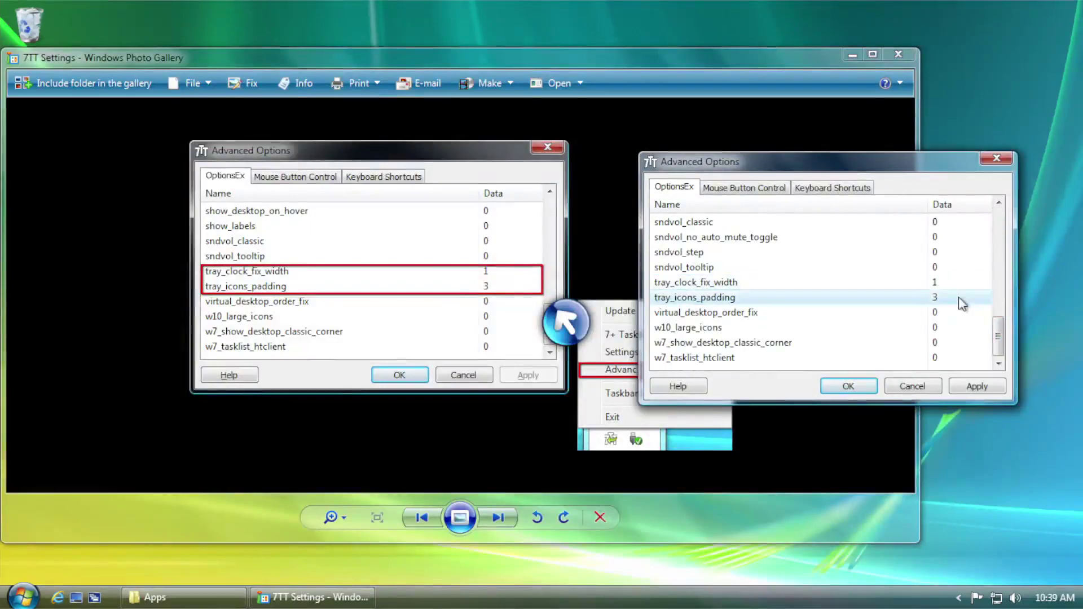
# - Switch to the CFE0m5I reference image and set drag_towards_desktop to 1 in the advanced options
pyautogui.click(500, 522)
pyautogui.hotkey('alt', 'Tab')
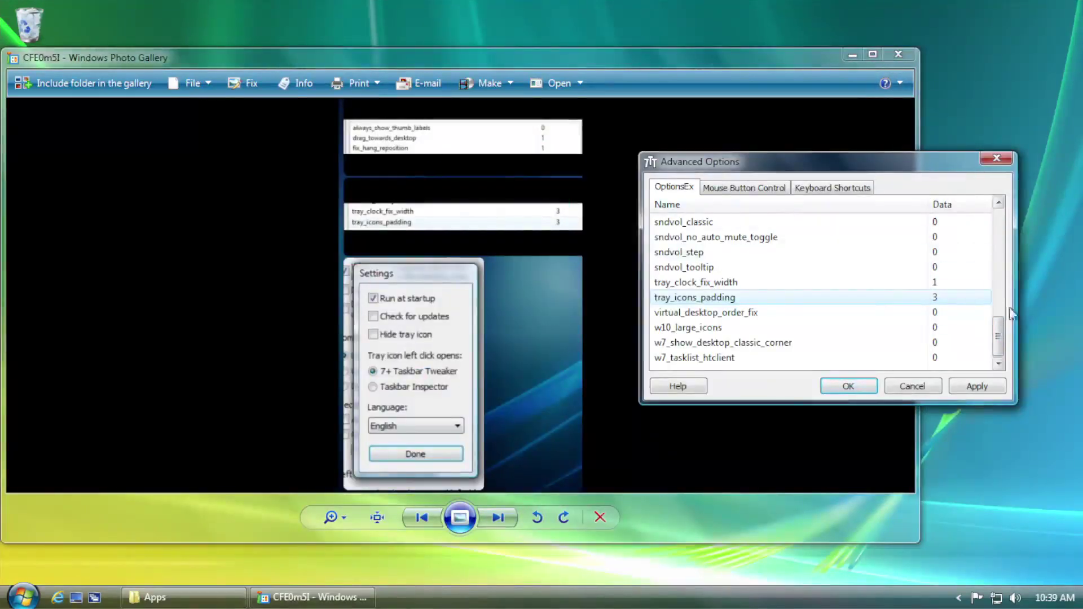
pyautogui.scroll(8, 1011, 314)
pyautogui.click(957, 326)
pyautogui.write('1')
# - Set tray_clock_fix_width to 3 and accept the advanced options
pyautogui.scroll(-2, 974, 316)
pyautogui.scroll(-10, 988, 316)
pyautogui.scroll(10, 989, 316)
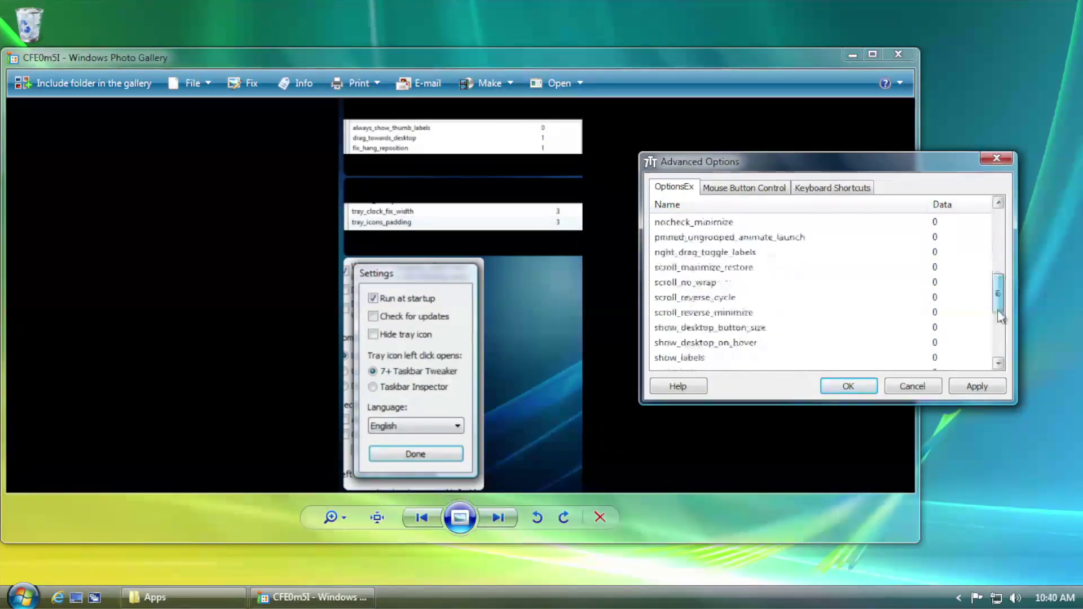
pyautogui.scroll(-6, 988, 329)
pyautogui.scroll(-3, 988, 329)
pyautogui.doubleClick(966, 327)
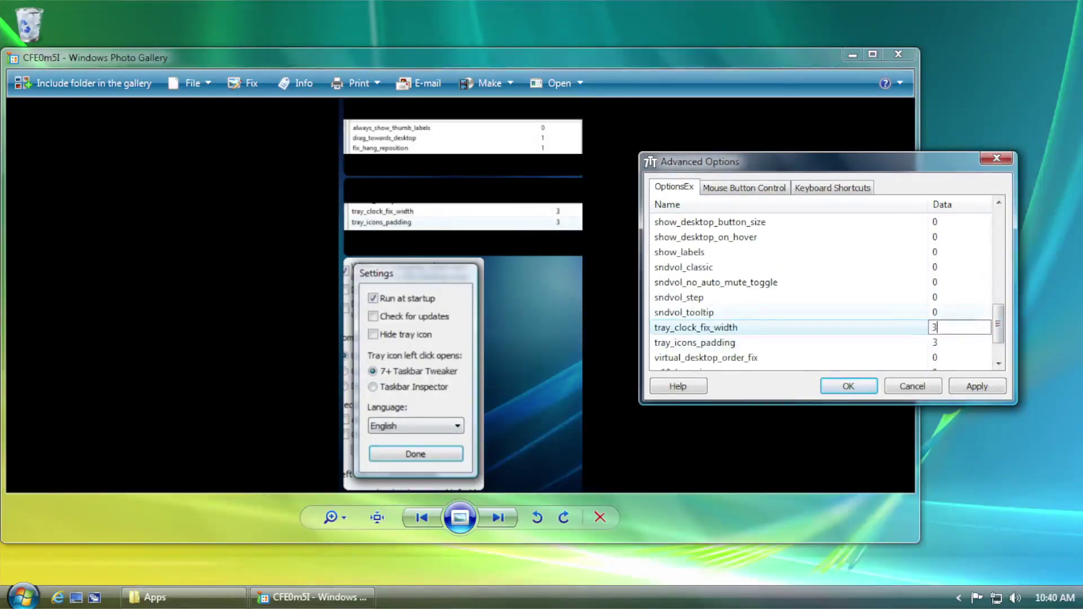
pyautogui.press('Return')
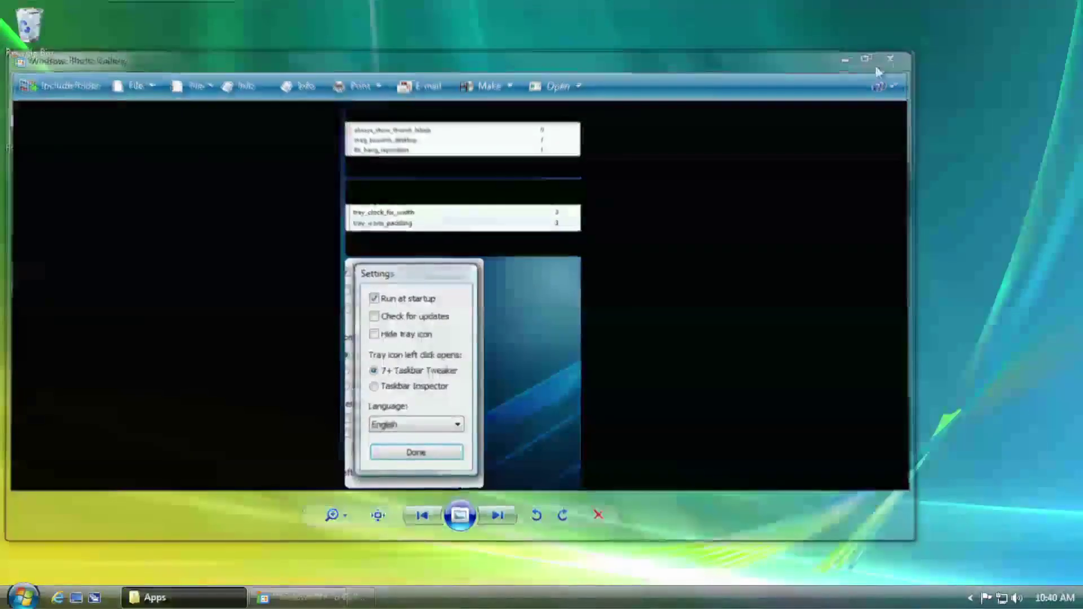
# - Close the reference image and the Apps folder window
pyautogui.click(894, 57)
pyautogui.rightClick(155, 597)
pyautogui.click(242, 590)
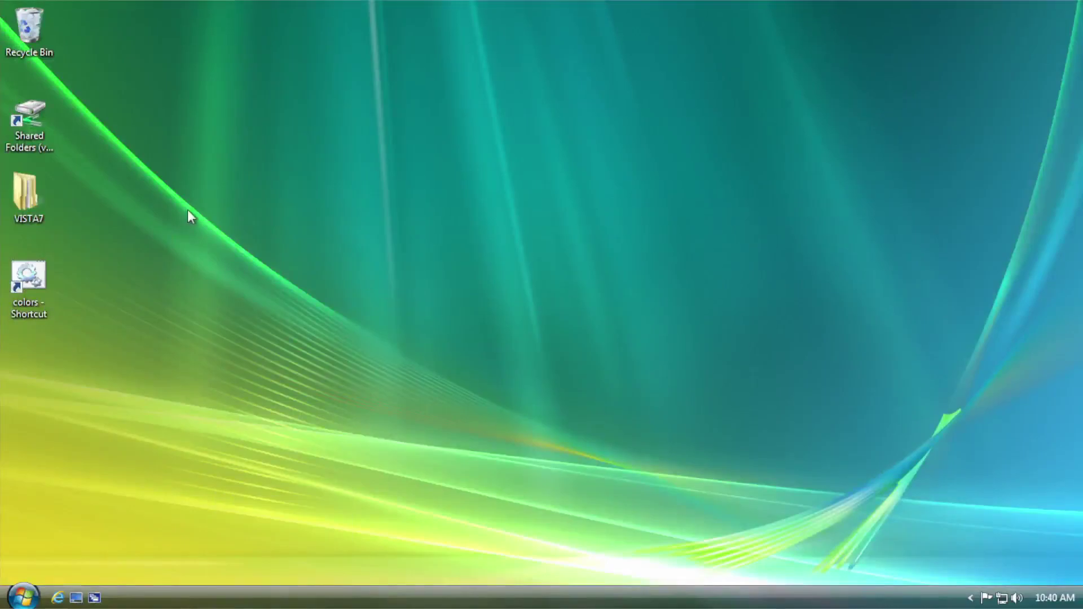
# - Try placing the colors shortcut on the taskbar, and pin the VISTA7 folder there
pyautogui.moveTo(39, 277); pyautogui.dragTo(210, 556)
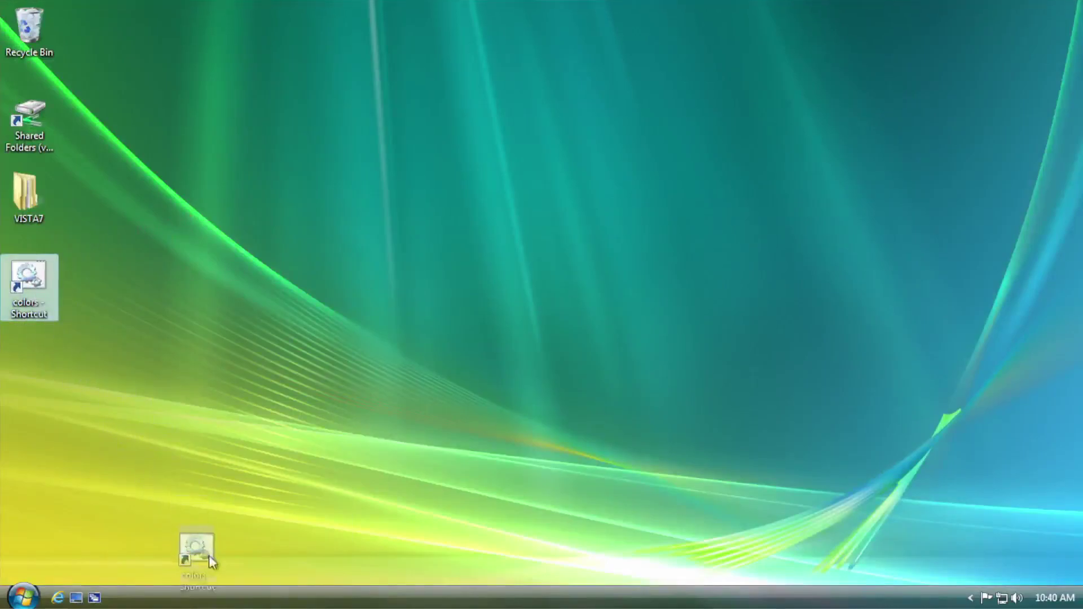
pyautogui.moveTo(211, 593); pyautogui.dragTo(211, 594)
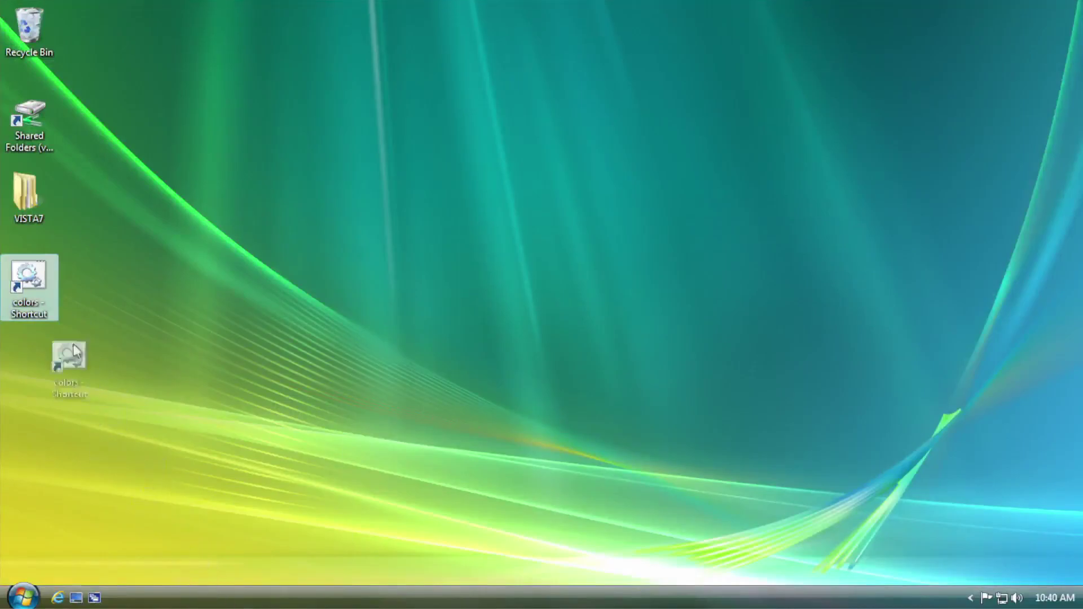
pyautogui.moveTo(25, 195); pyautogui.dragTo(222, 597)
pyautogui.click(476, 371)
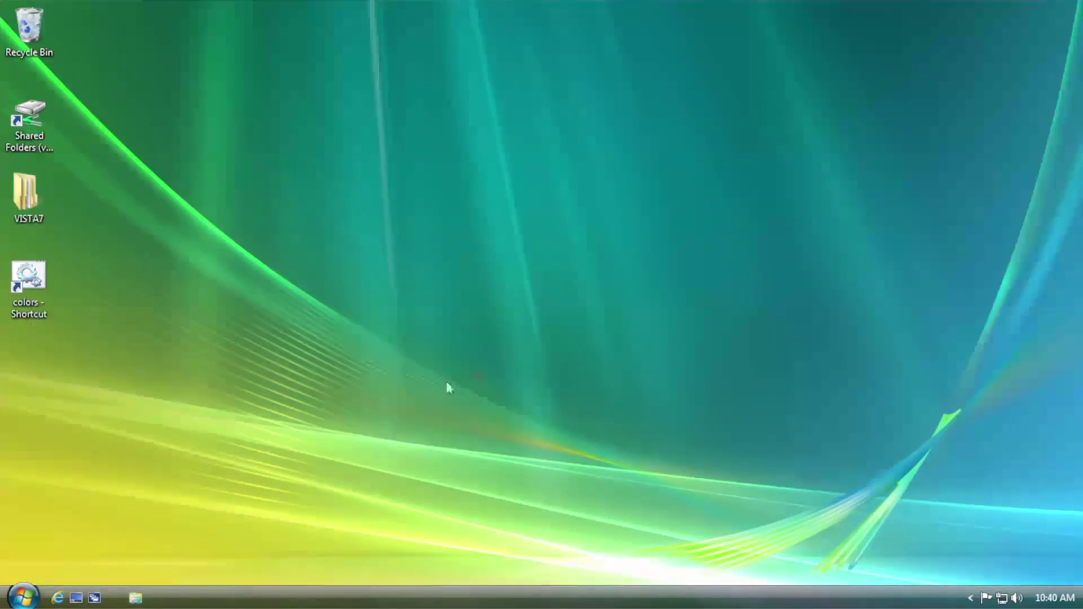
# - Open and close the pinned Windows Explorer's Libraries window, and unpin Windows Explorer from the taskbar
pyautogui.click(136, 600)
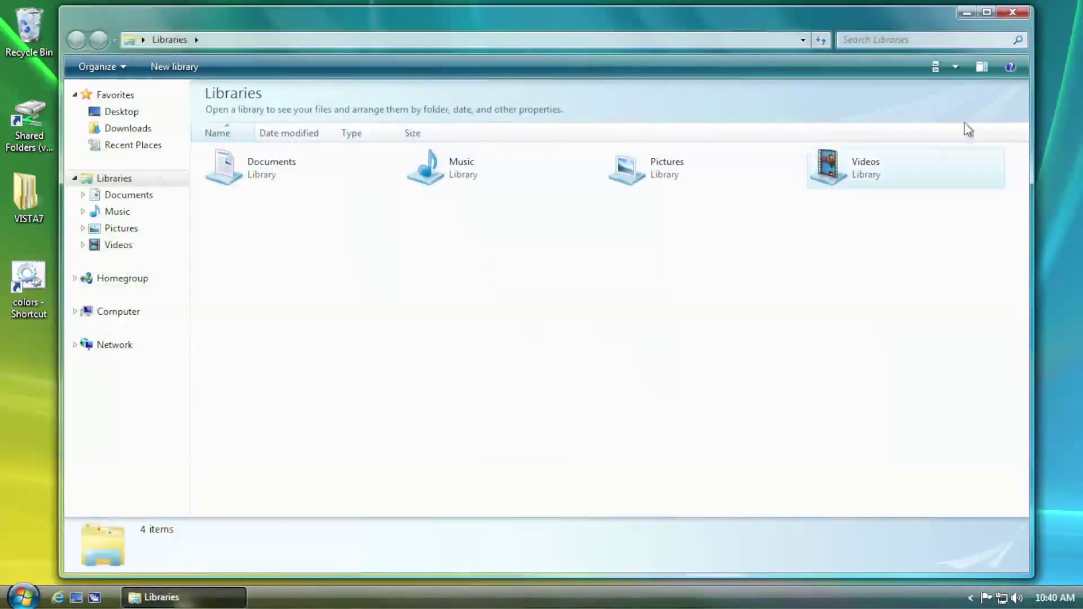
pyautogui.click(1019, 18)
pyautogui.rightClick(151, 599)
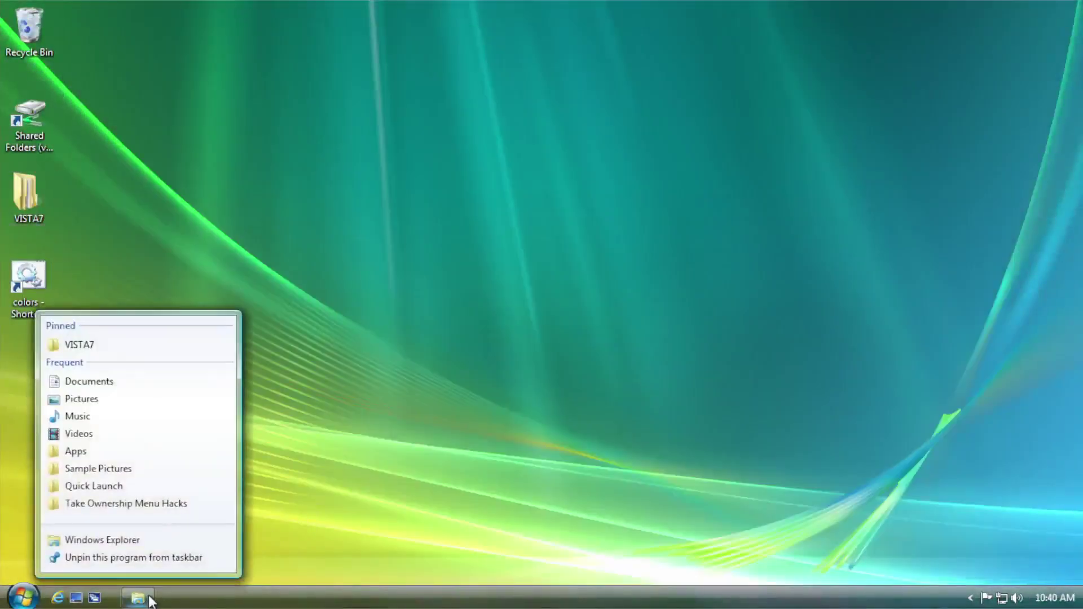
pyautogui.click(169, 562)
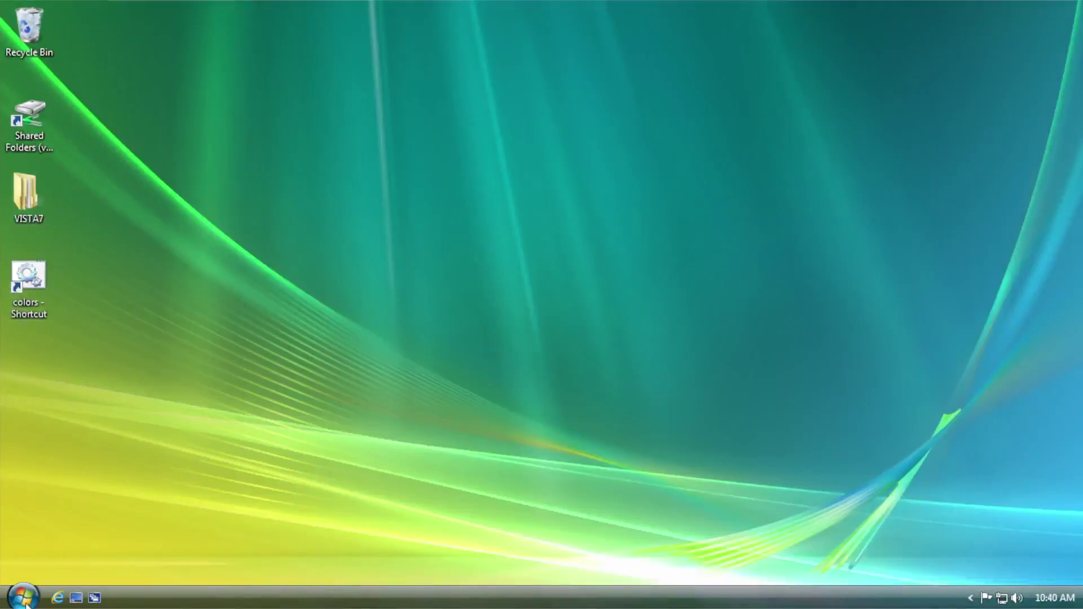
# - Run gpedit.msc in a maximized window and open the Start Menu and Taskbar policies under User Configuration's Administrative Templates
pyautogui.press('super')
pyautogui.click(544, 337)
pyautogui.press('super+r')
pyautogui.write('gpedit.msc')
pyautogui.press('Return')
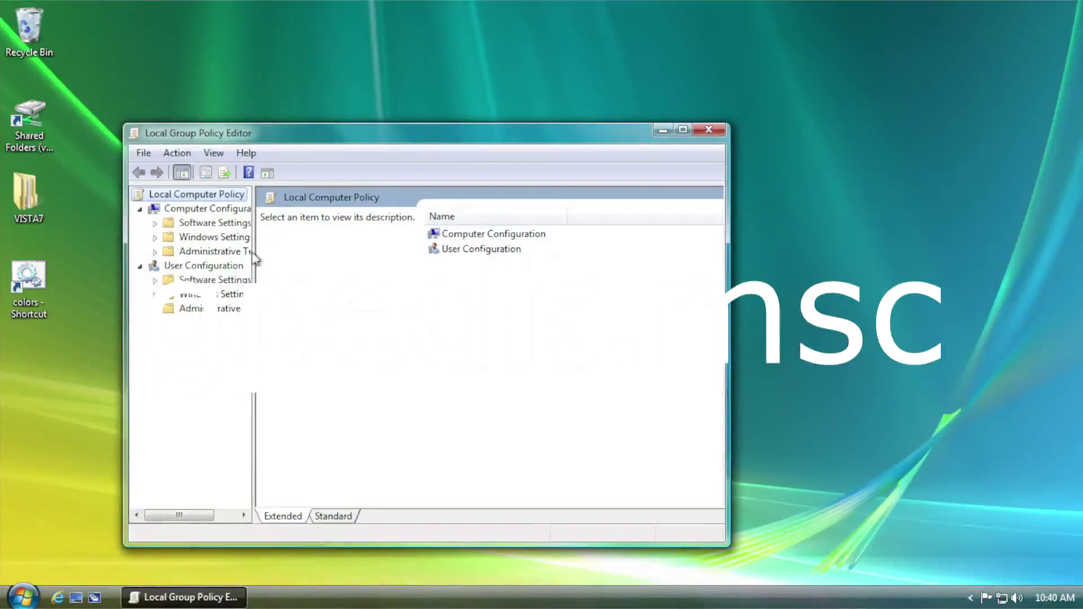
pyautogui.moveTo(254, 251); pyautogui.dragTo(270, 250)
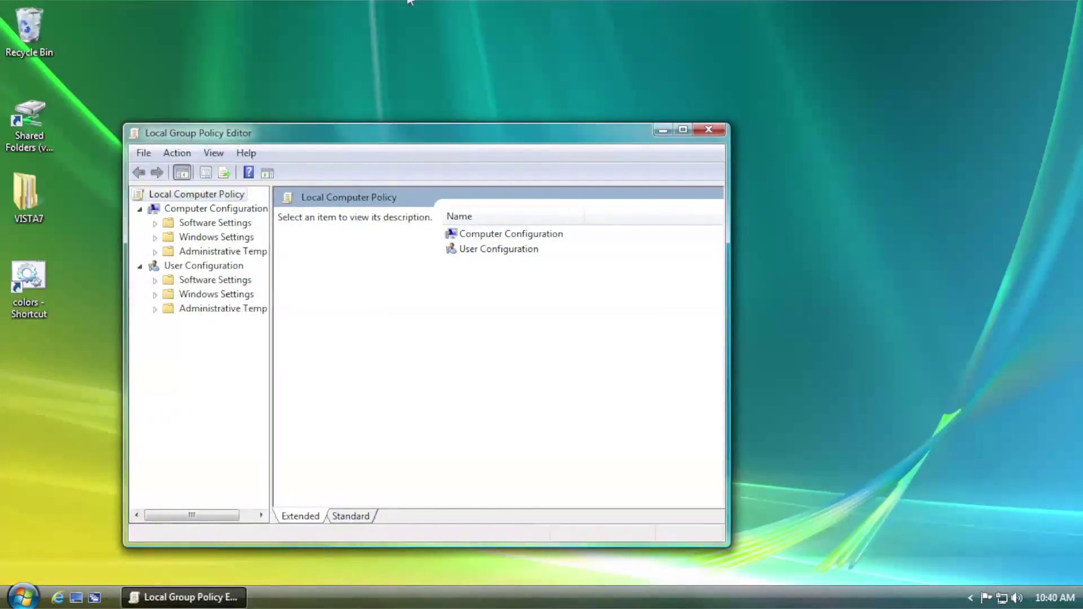
pyautogui.doubleClick(350, 133)
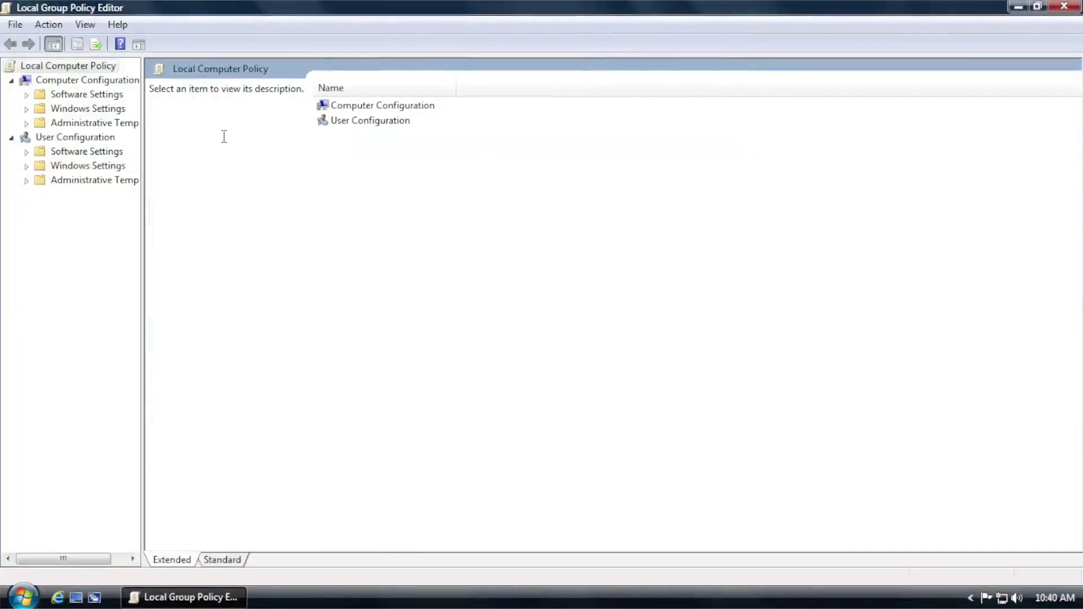
pyautogui.click(95, 181)
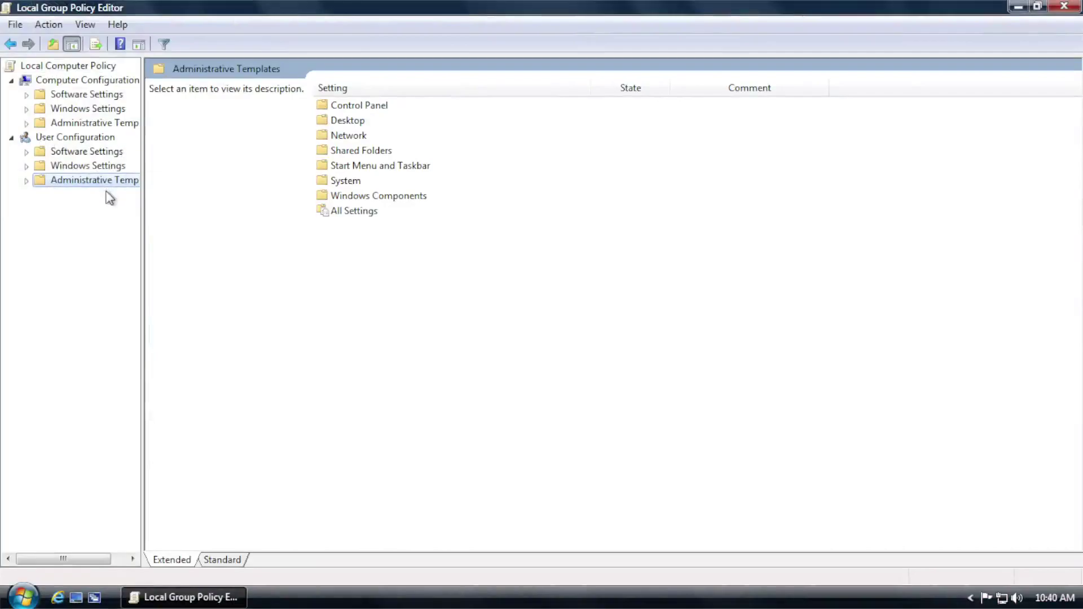
pyautogui.doubleClick(388, 166)
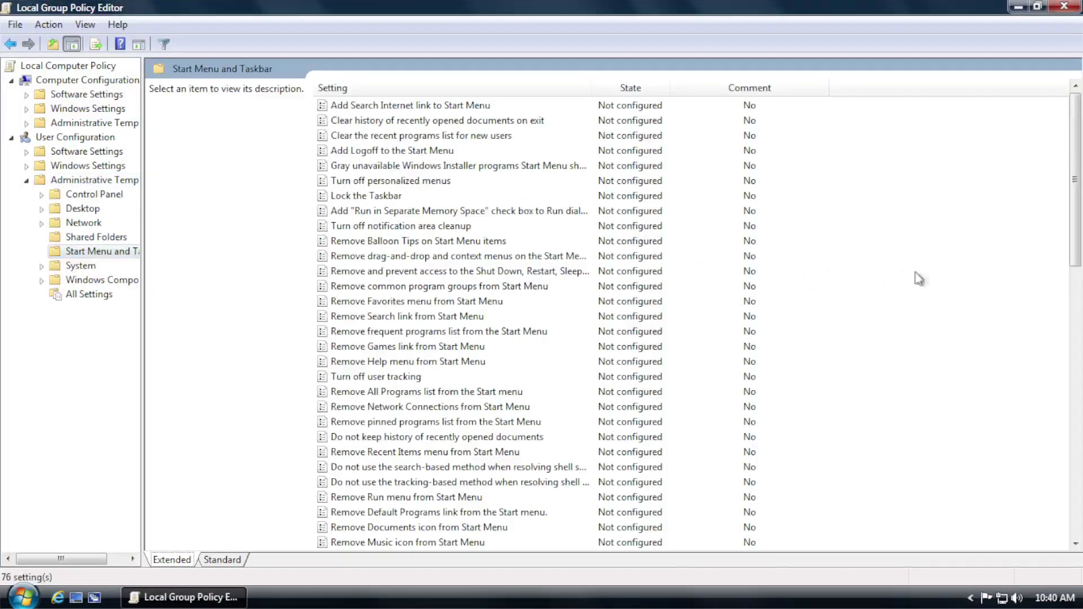
# - Set the "Do not allow pinning programs to the Taskbar" policy to Enabled and close the Local Group Policy Editor
pyautogui.moveTo(1074, 189); pyautogui.dragTo(1077, 309)
pyautogui.click(395, 105)
pyautogui.scroll(-7, 380, 442)
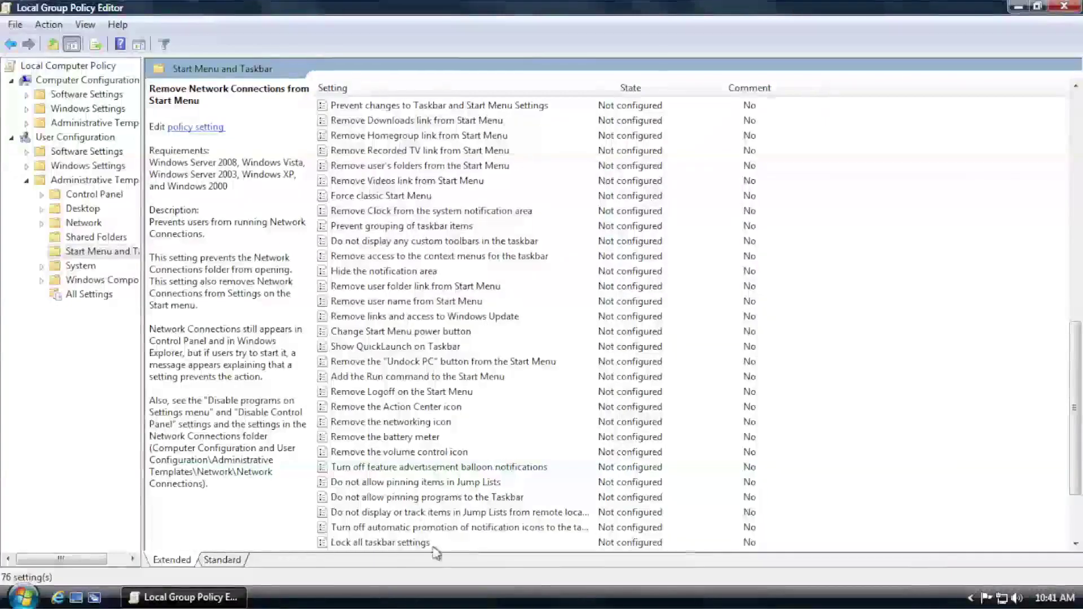
pyautogui.click(396, 497)
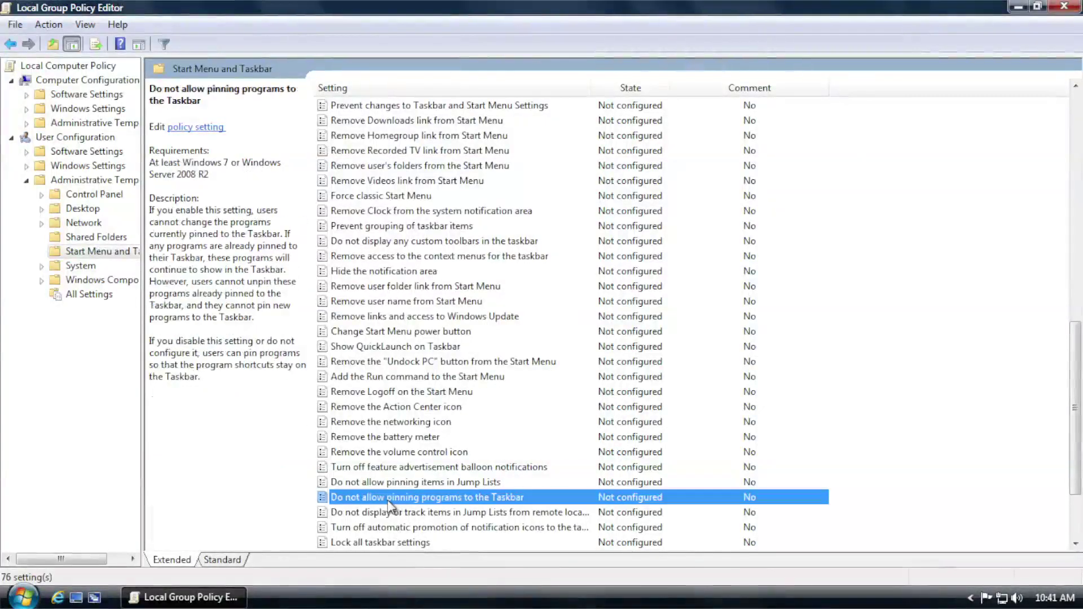
pyautogui.doubleClick(464, 497)
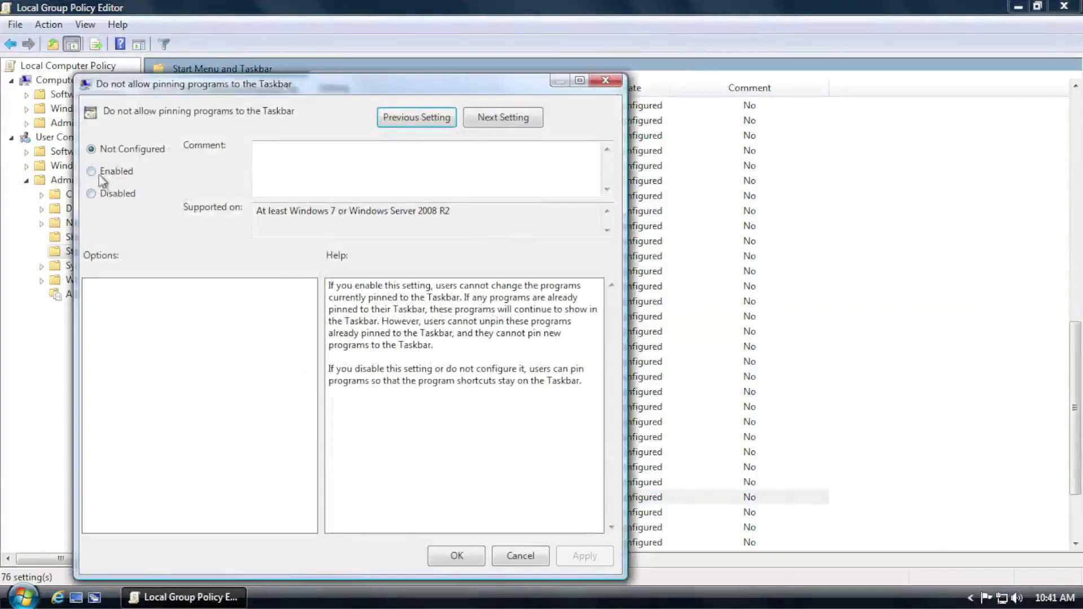
pyautogui.click(92, 172)
pyautogui.click(440, 555)
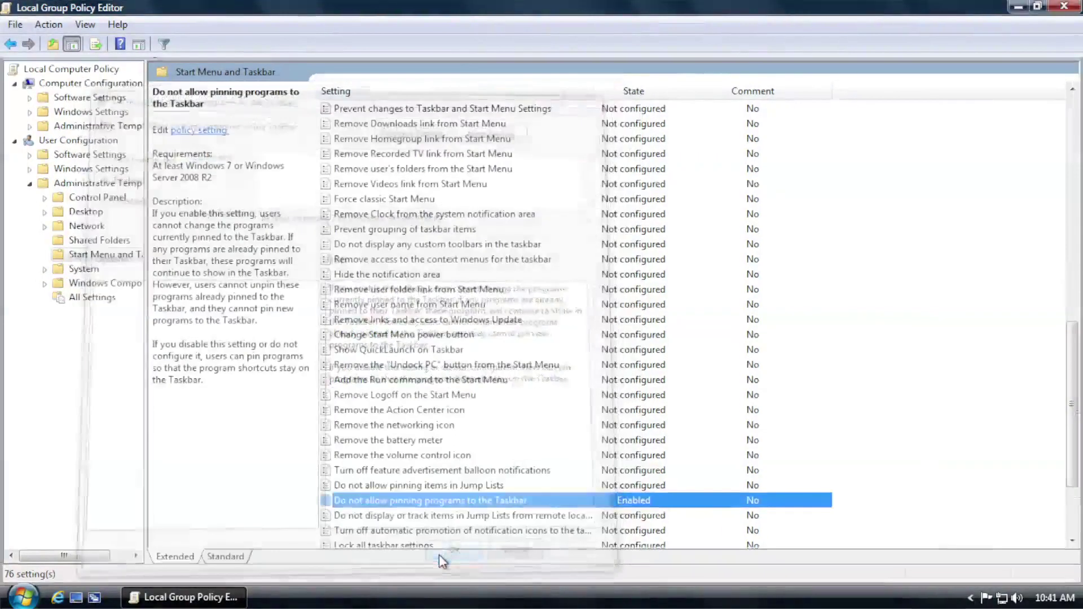
pyautogui.click(1037, 6)
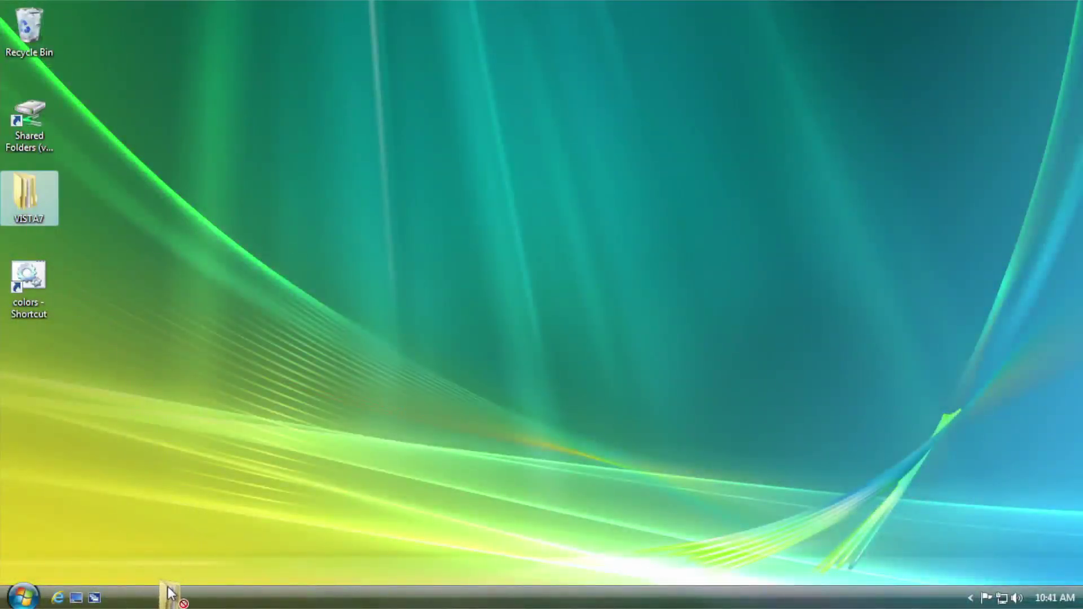
# - Test the pinning restriction by trying to pin the VISTA7 folder to the taskbar
pyautogui.moveTo(168, 586); pyautogui.dragTo(128, 354)
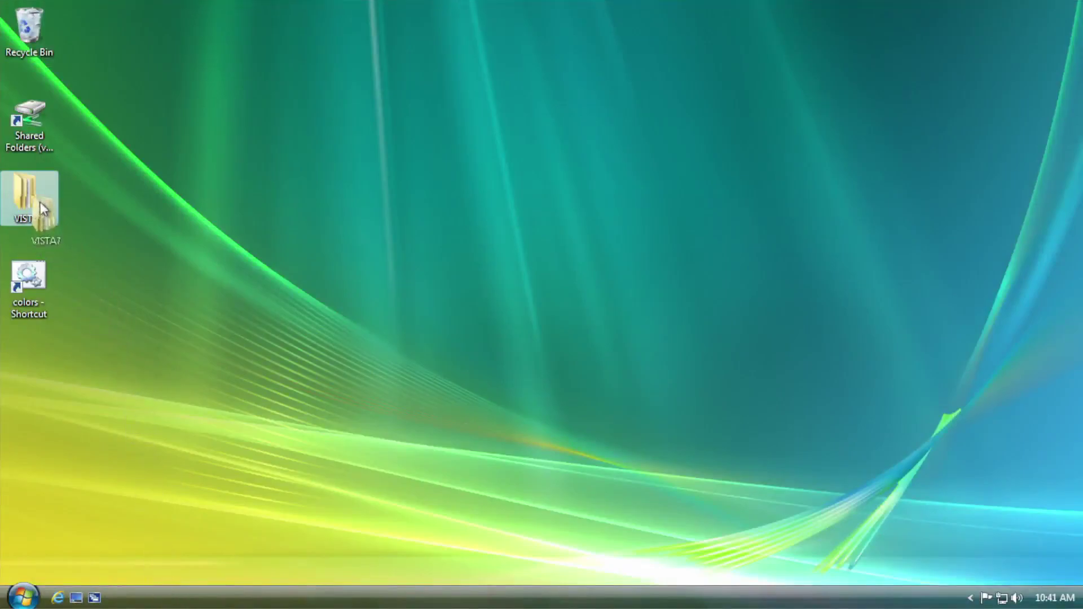
pyautogui.moveTo(43, 207); pyautogui.dragTo(43, 209)
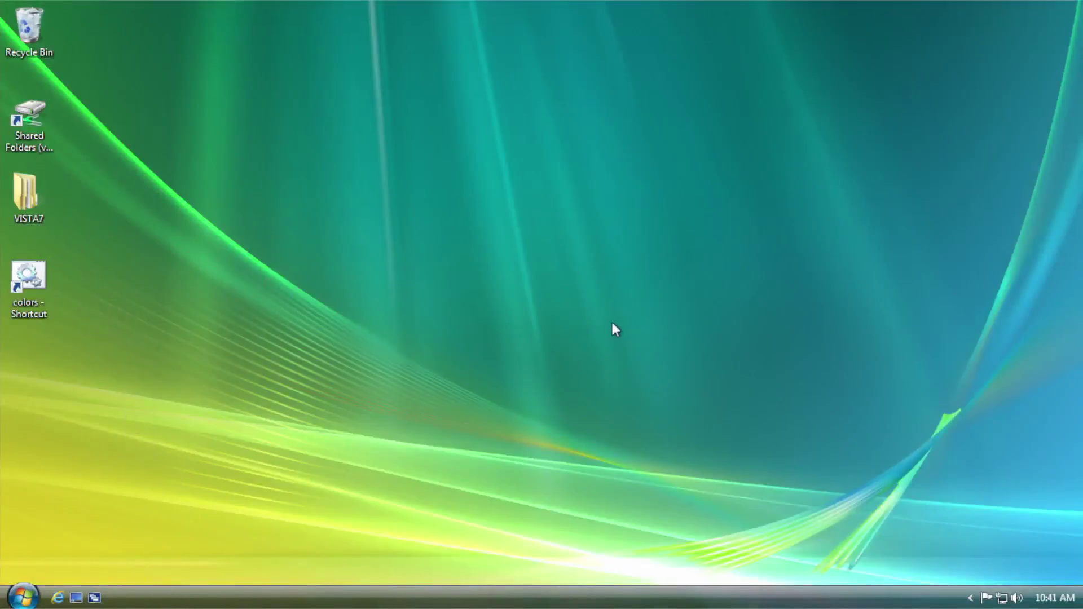
pyautogui.click(23, 597)
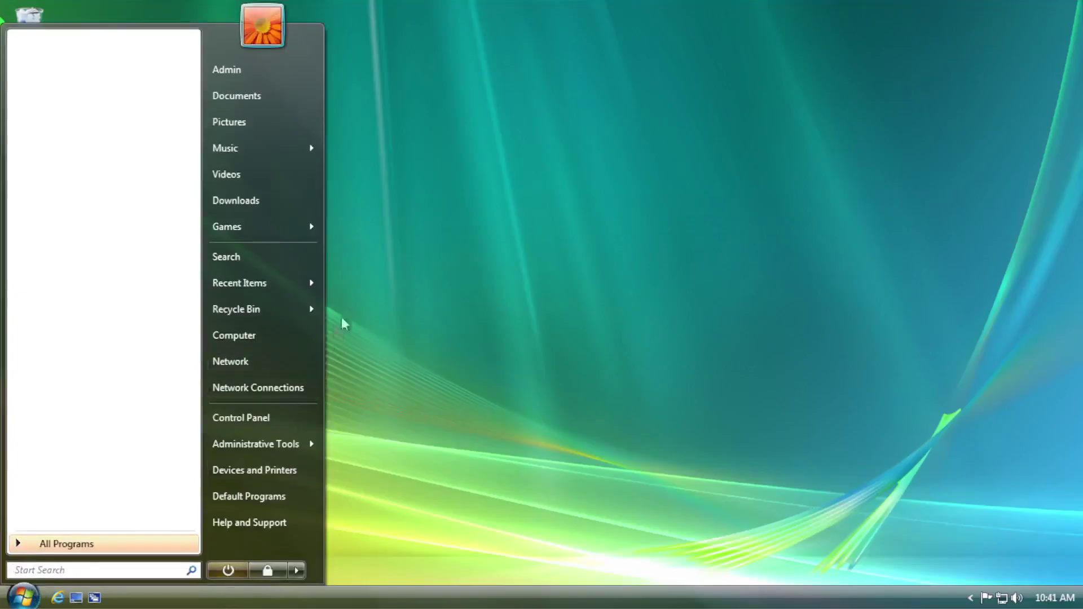
pyautogui.click(337, 332)
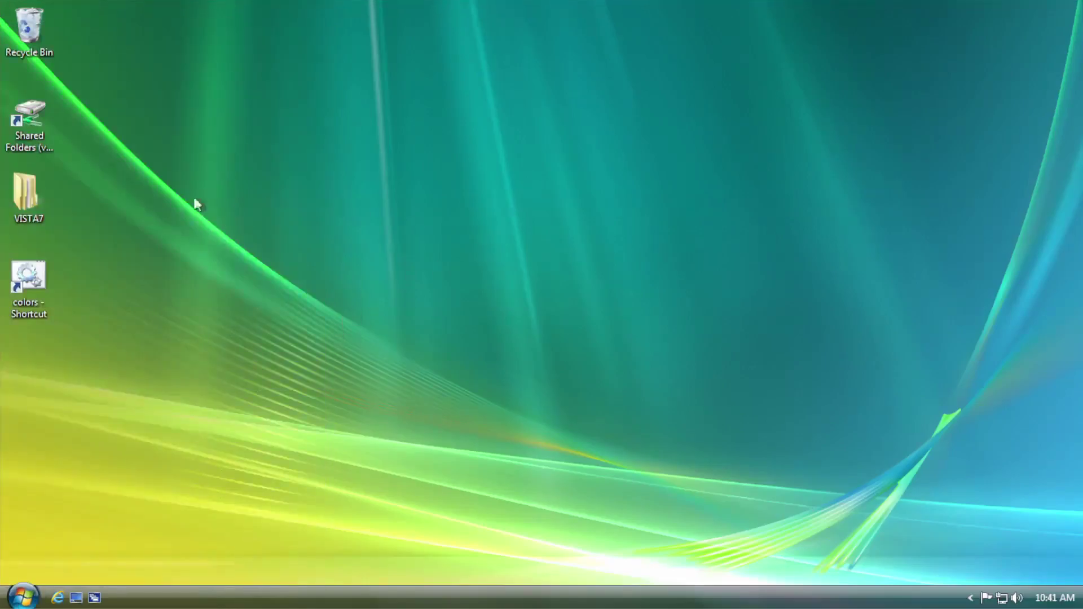
# - Open the winaerotweaker folder inside the Apps folder of VISTA7
pyautogui.doubleClick(53, 191)
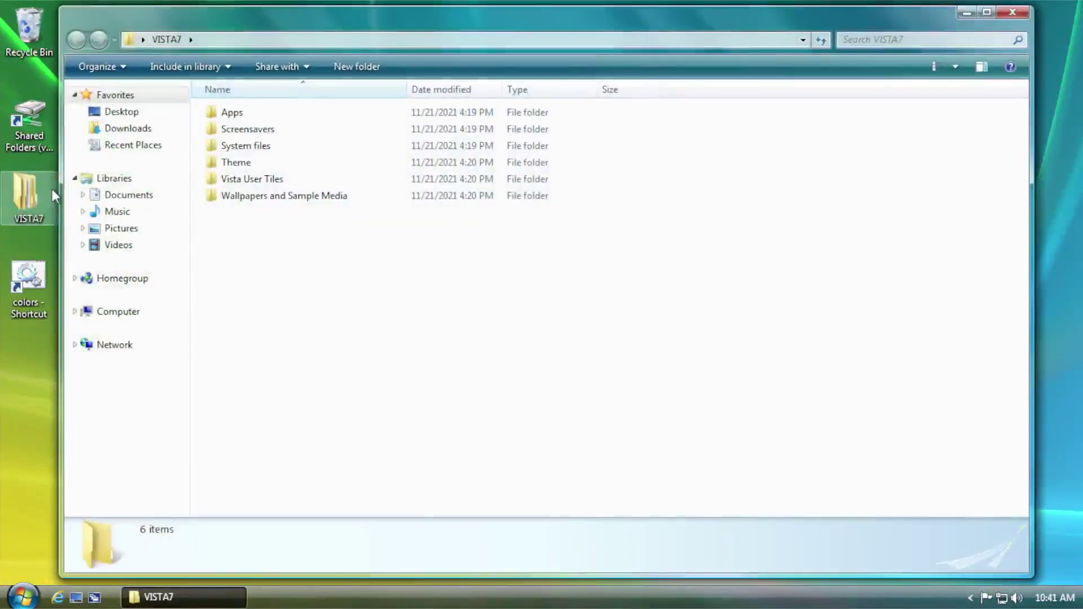
pyautogui.doubleClick(255, 114)
pyautogui.scroll(-1, 307, 306)
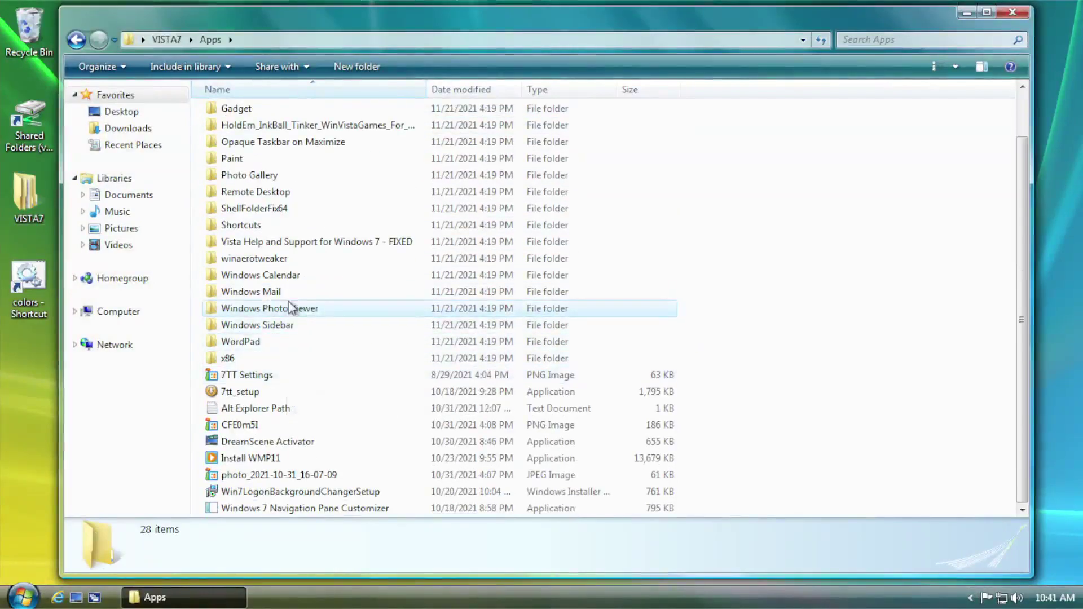
pyautogui.scroll(1, 290, 226)
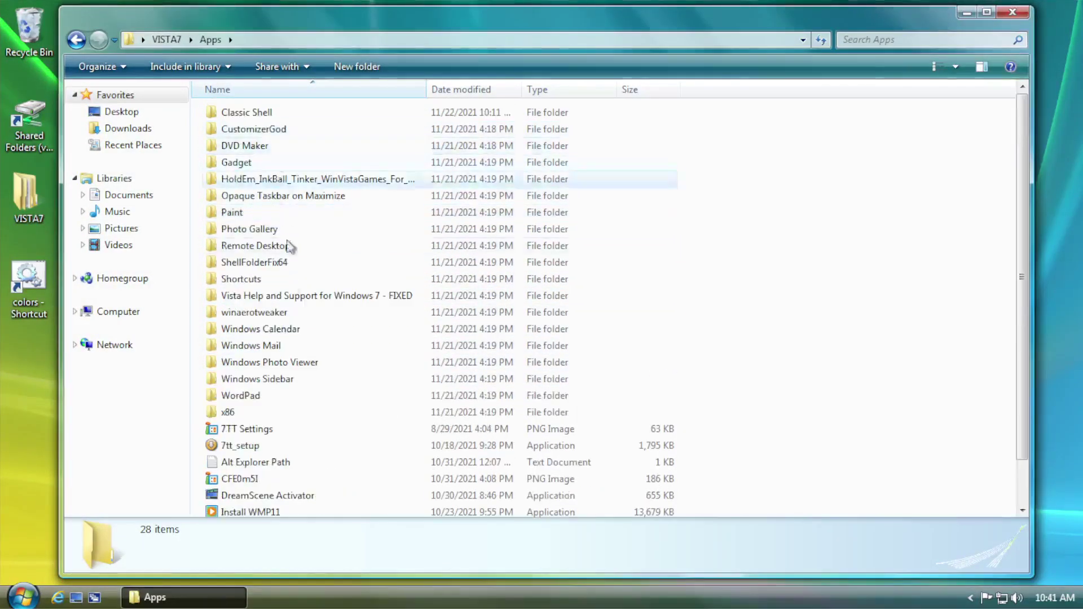
pyautogui.click(281, 316)
pyautogui.doubleClick(281, 316)
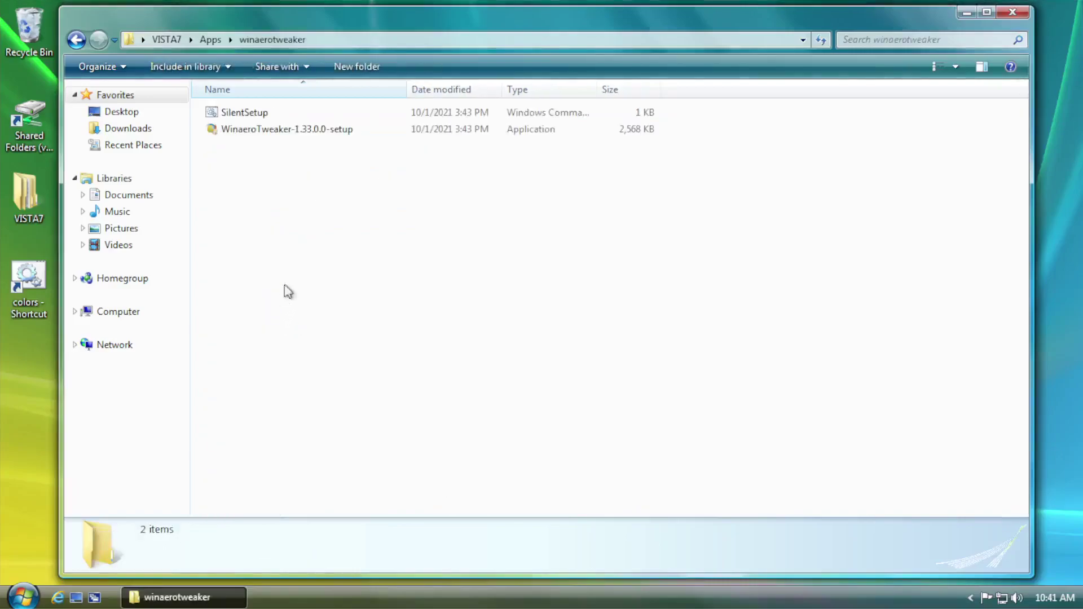
# - Install Winaero Tweaker with the SilentSetup script and close the winaerotweaker folder window
pyautogui.doubleClick(238, 115)
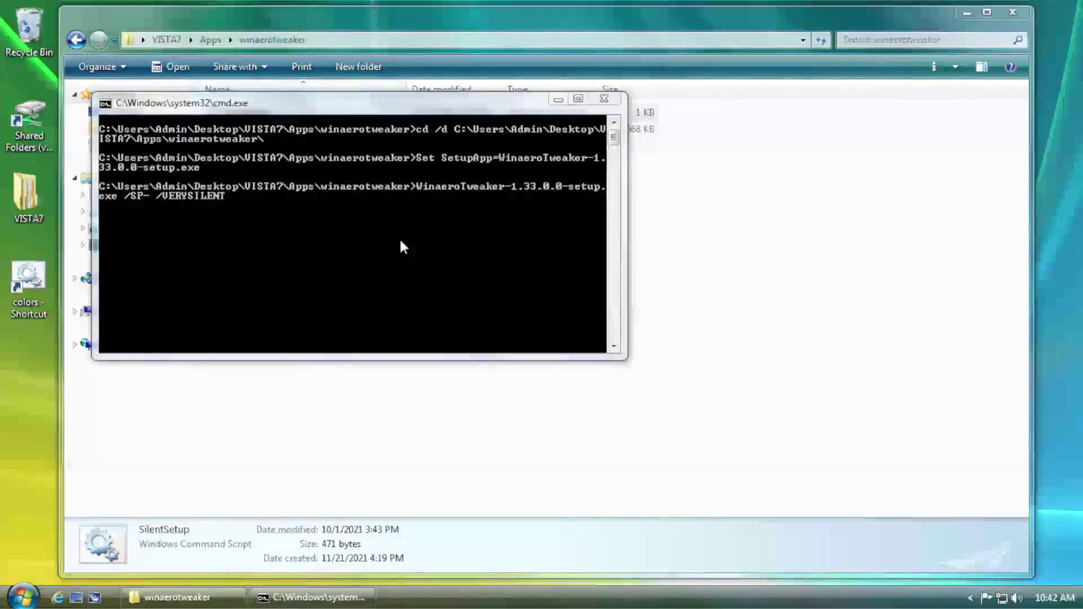
pyautogui.click(401, 241)
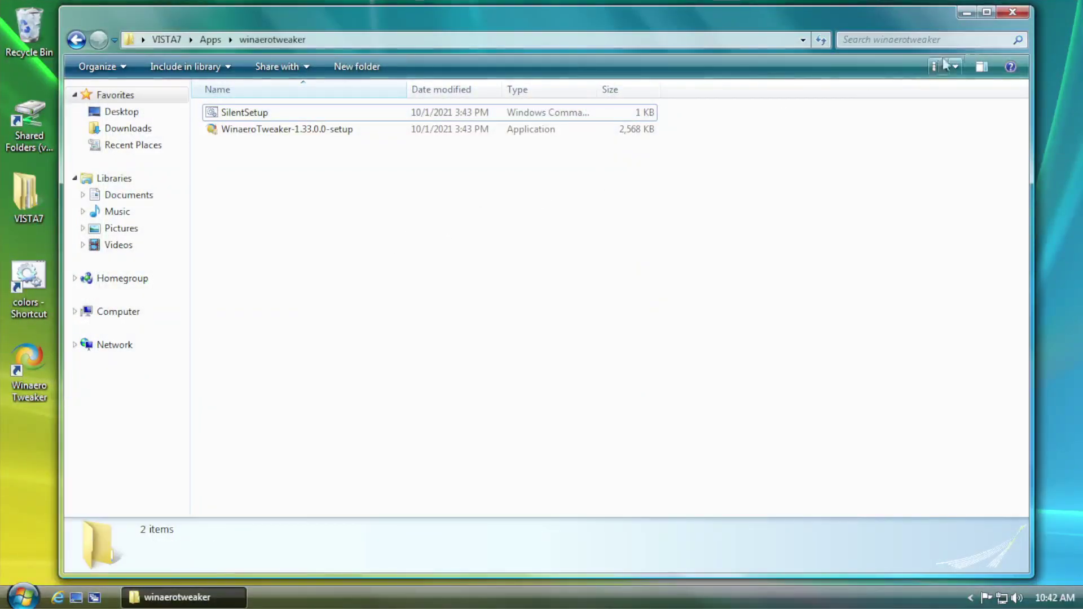
pyautogui.click(1008, 15)
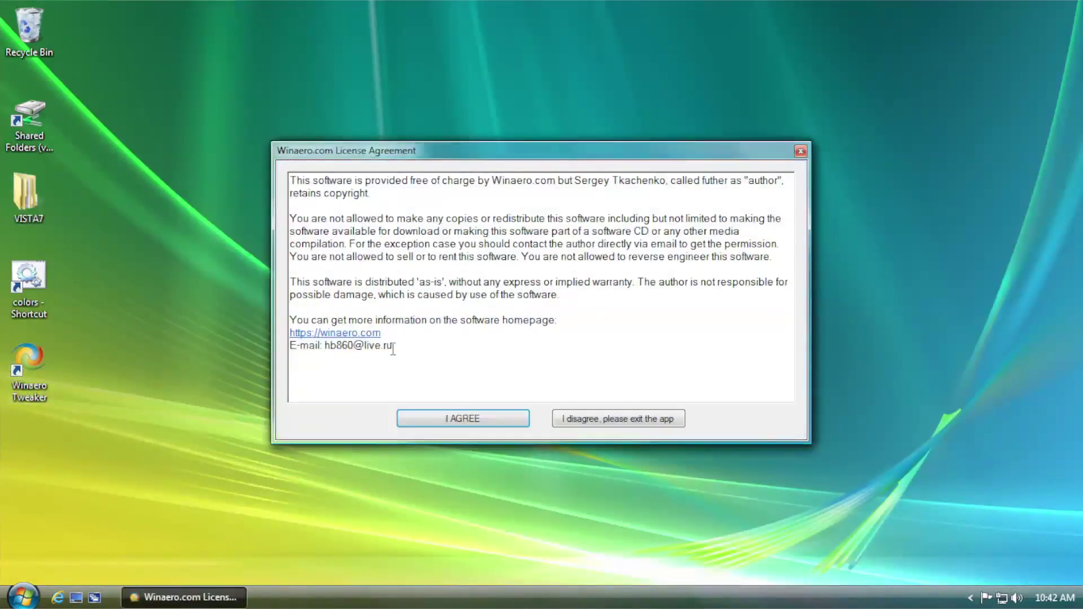
# - Accept the Winaero Tweaker license agreement and maximize the program's window
pyautogui.click(485, 426)
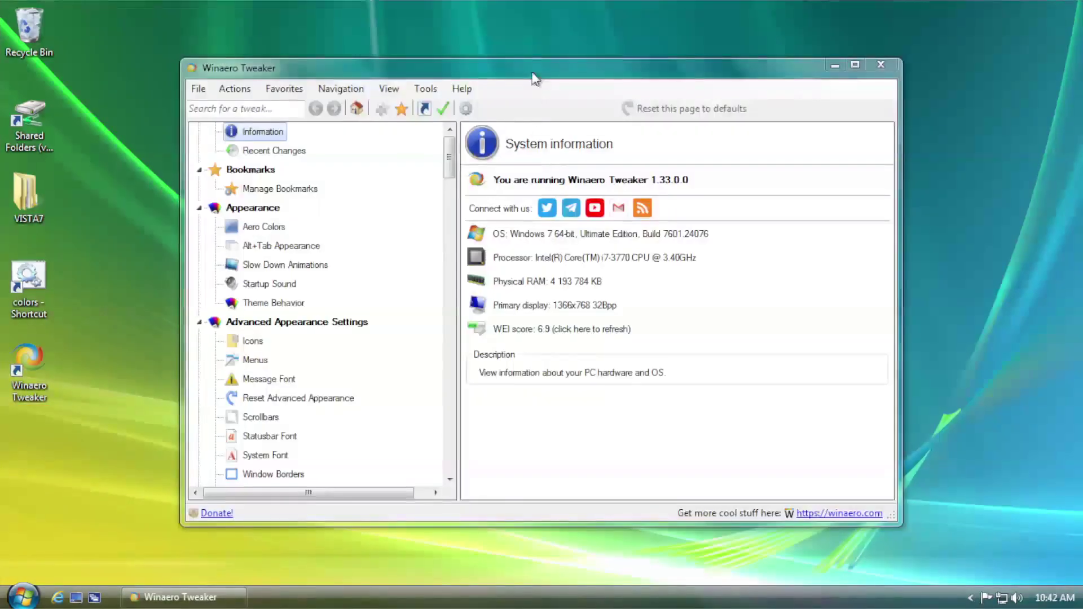
pyautogui.moveTo(535, 79); pyautogui.dragTo(534, 61)
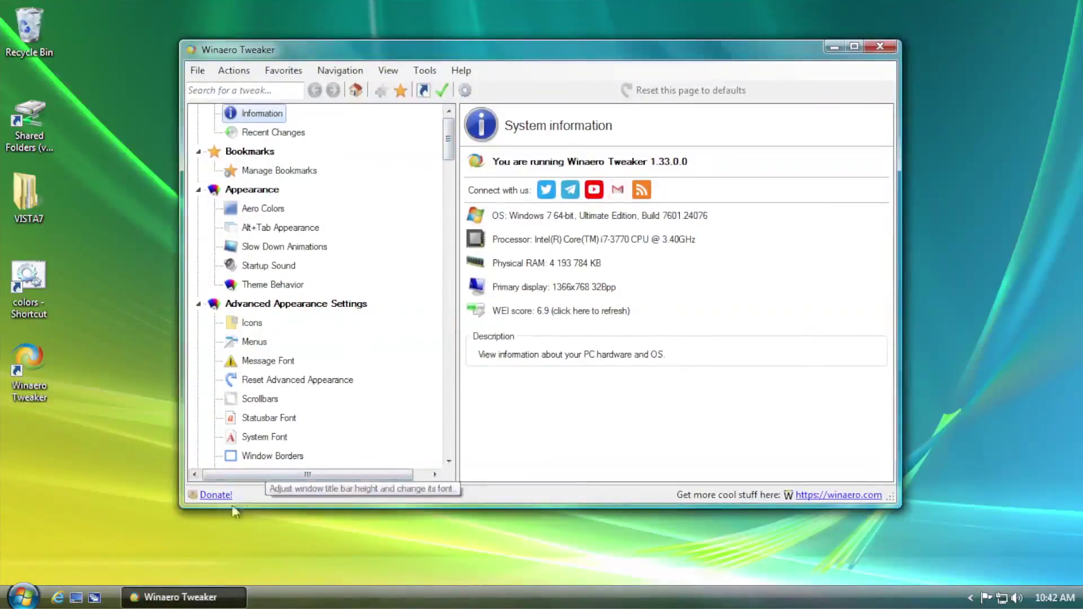
pyautogui.moveTo(178, 599)
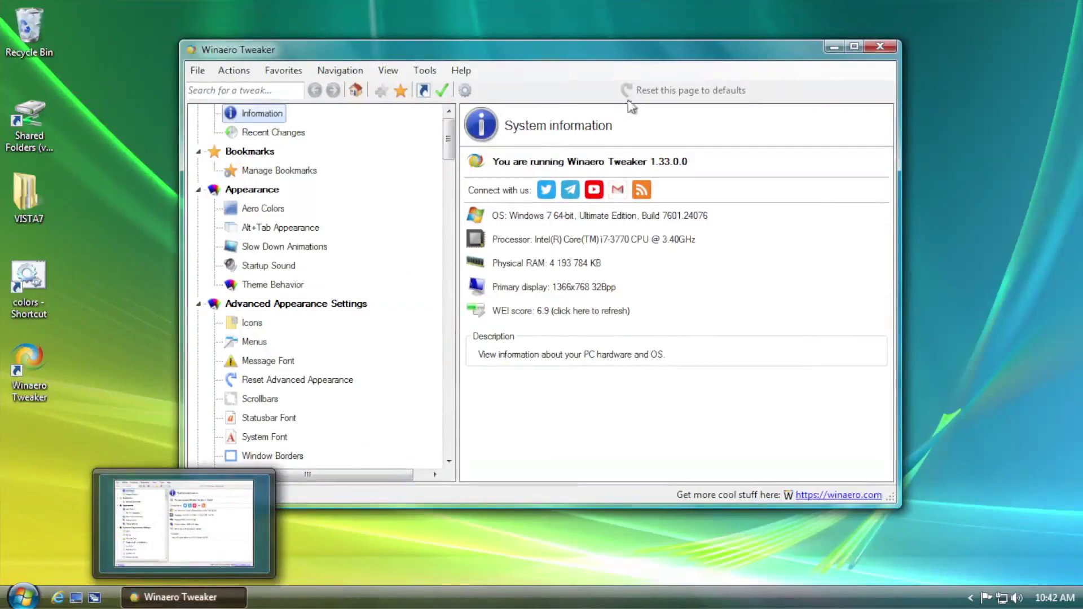
pyautogui.doubleClick(680, 45)
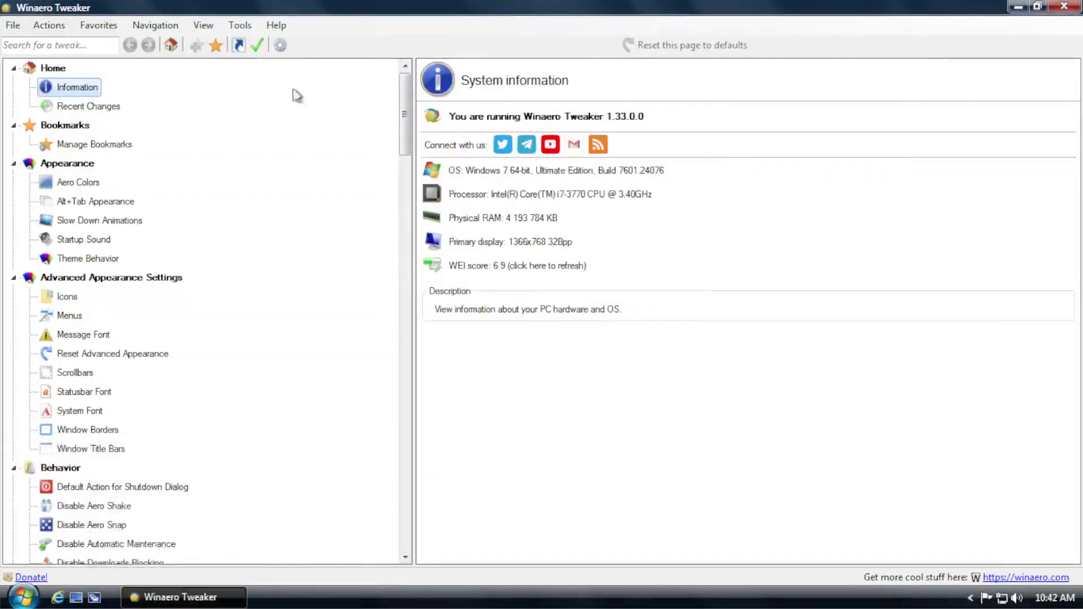
# - Search the tweaks for "thu" and open the Taskbar Thumbnails settings down to the margin options
pyautogui.click(81, 43)
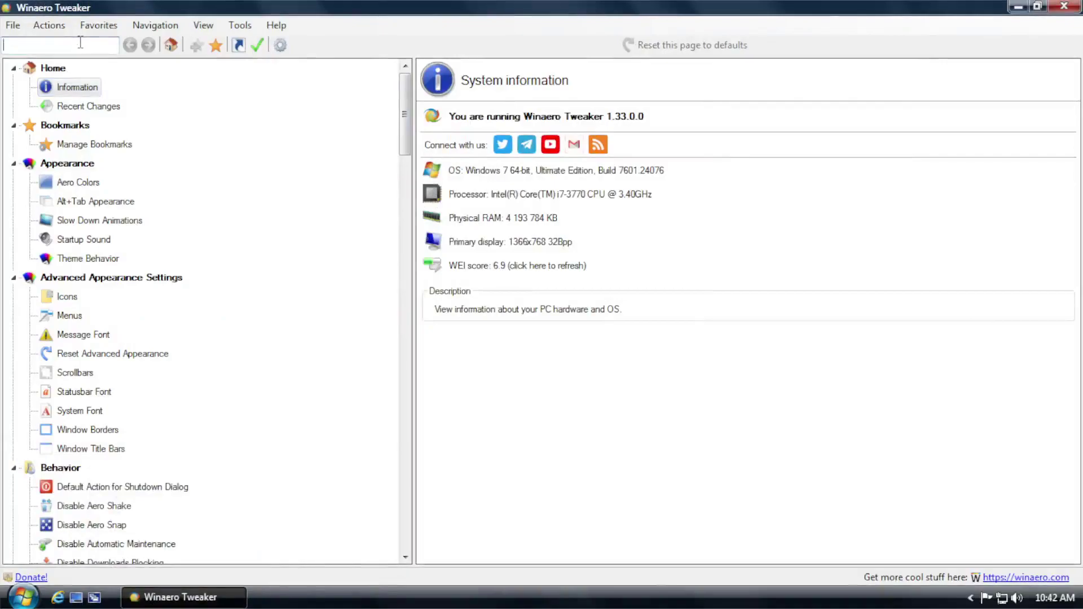
pyautogui.write('thu')
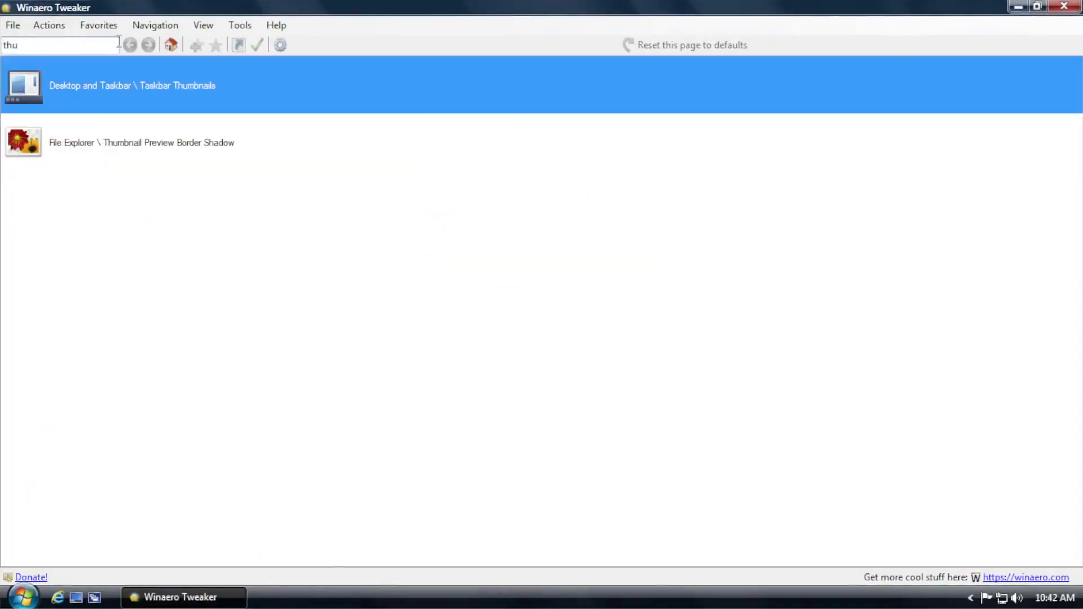
pyautogui.click(106, 80)
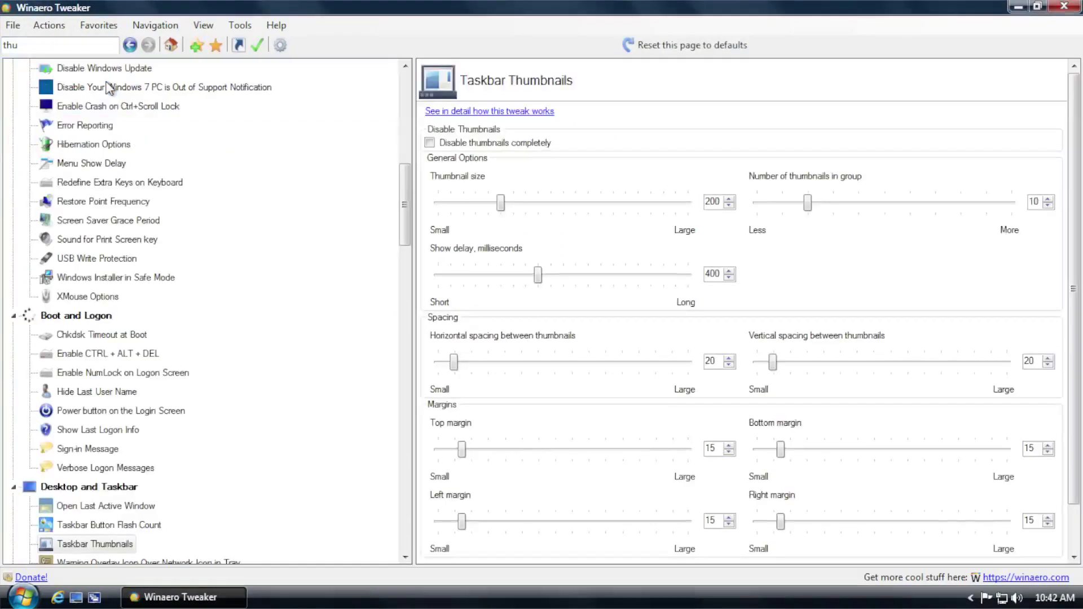
pyautogui.scroll(-3, 471, 326)
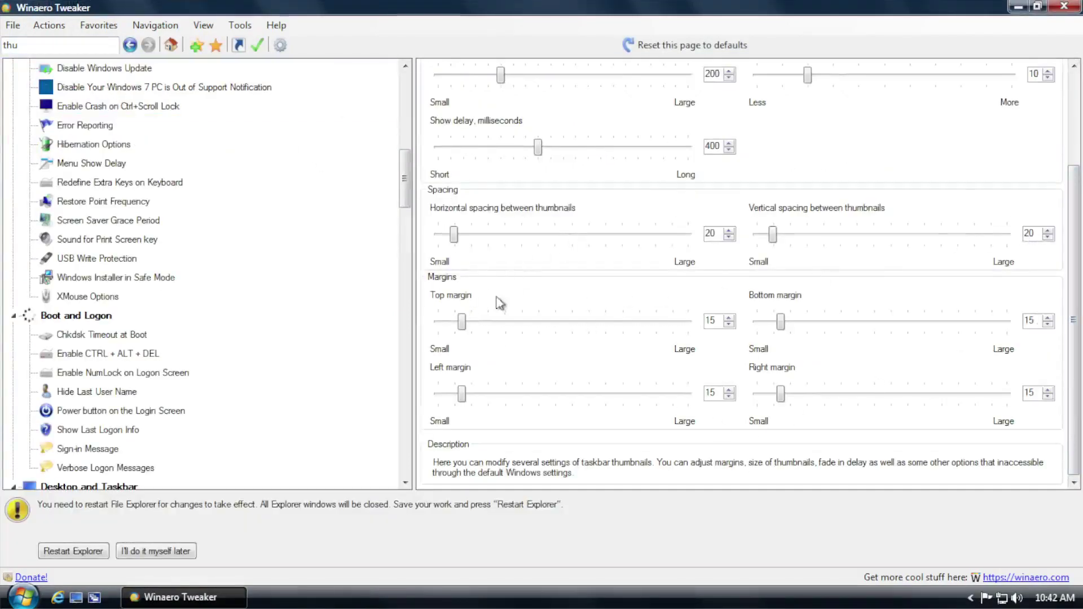
# - Set the top, left, right and bottom thumbnail margins to 1 and restart Explorer to apply them
pyautogui.moveTo(463, 331); pyautogui.dragTo(353, 341)
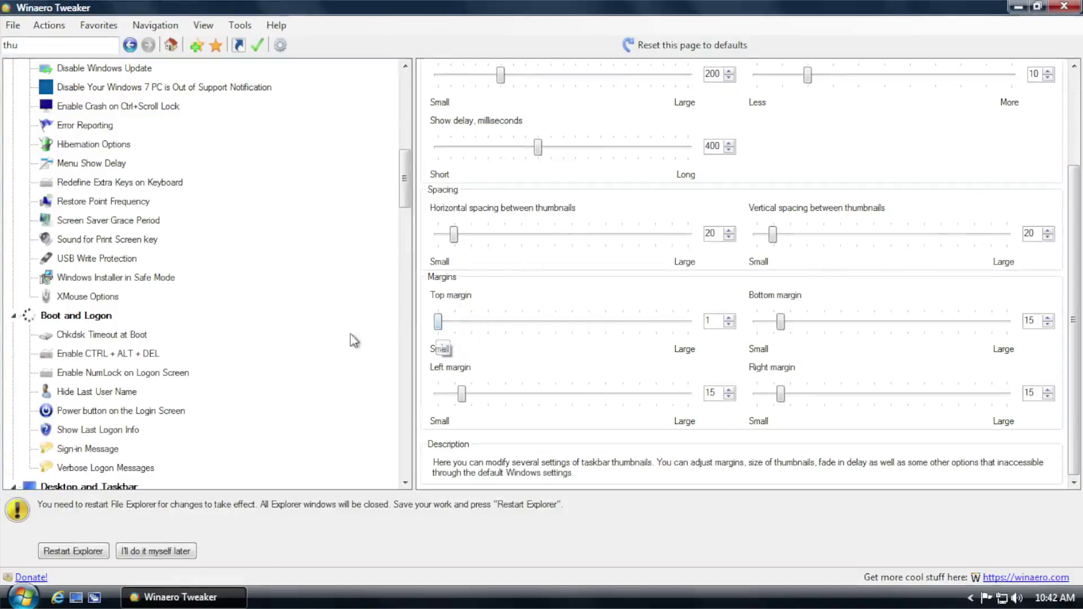
pyautogui.click(468, 396)
pyautogui.moveTo(473, 398); pyautogui.dragTo(435, 399)
pyautogui.moveTo(780, 397); pyautogui.dragTo(748, 405)
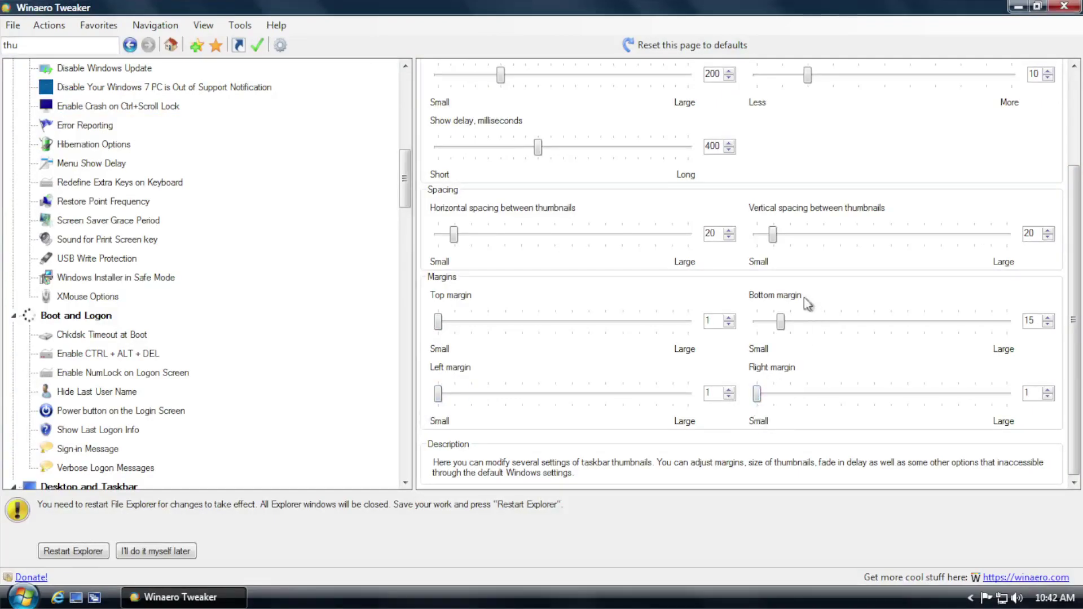
pyautogui.moveTo(782, 328); pyautogui.dragTo(699, 337)
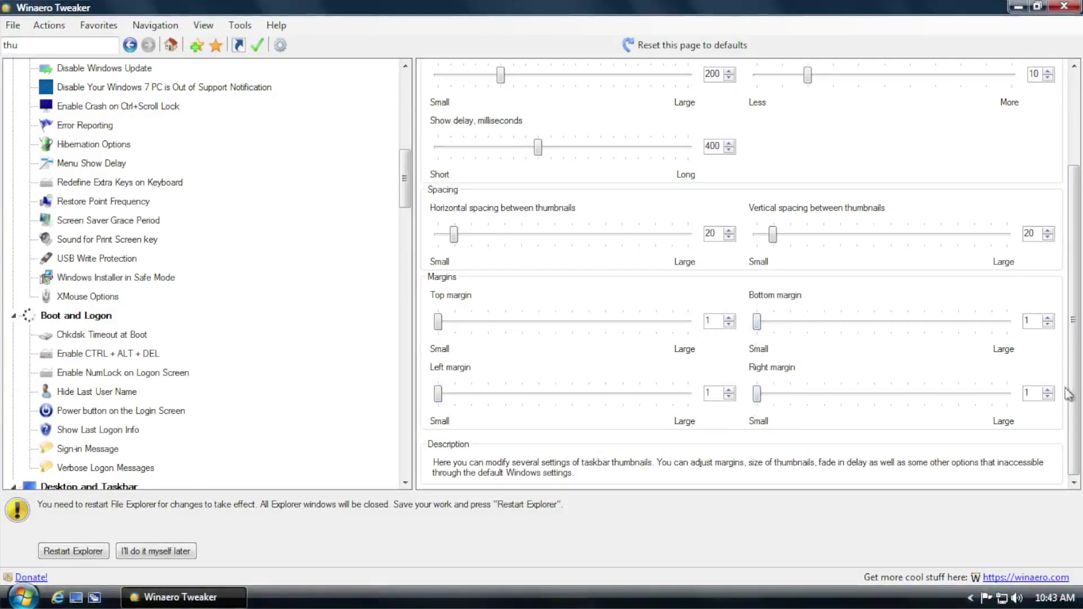
pyautogui.scroll(1, 1064, 404)
pyautogui.scroll(-1, 1062, 405)
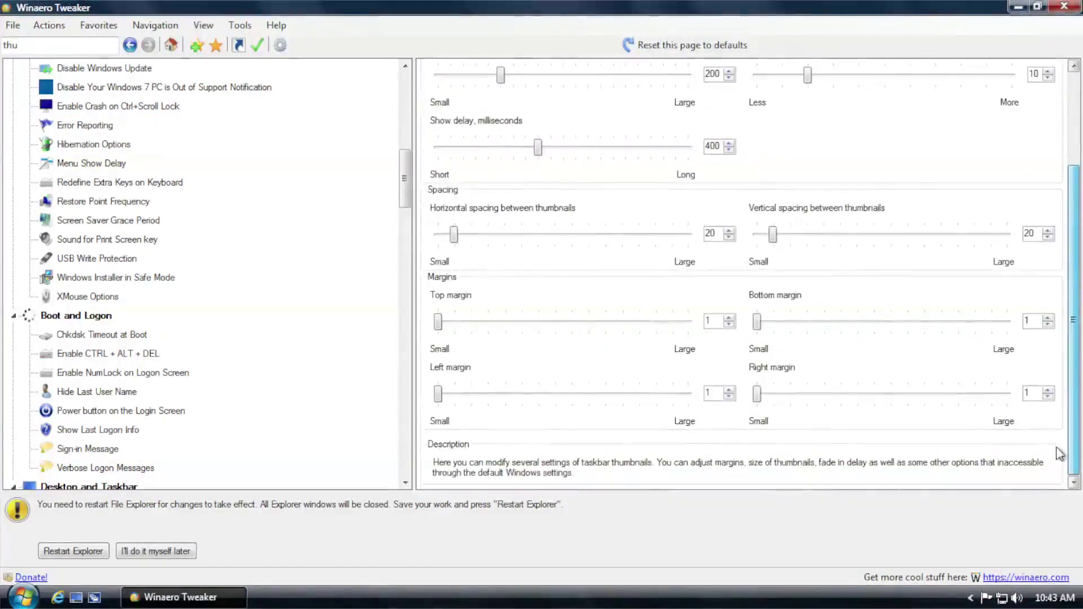
pyautogui.click(90, 552)
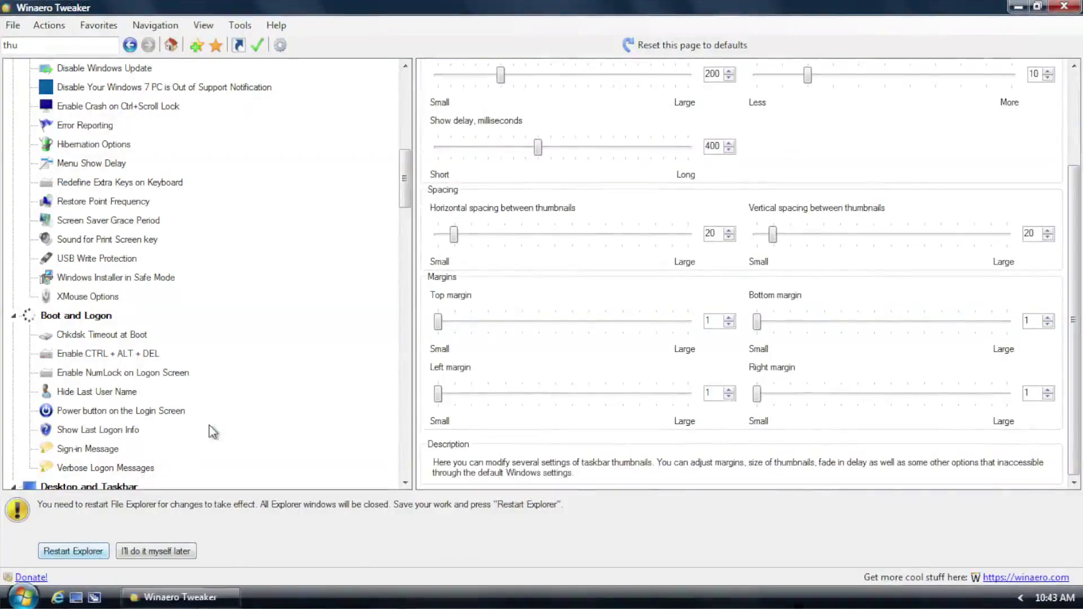
# - Close Winaero Tweaker and move its desktop shortcut directly below the colors shortcut
pyautogui.moveTo(196, 604)
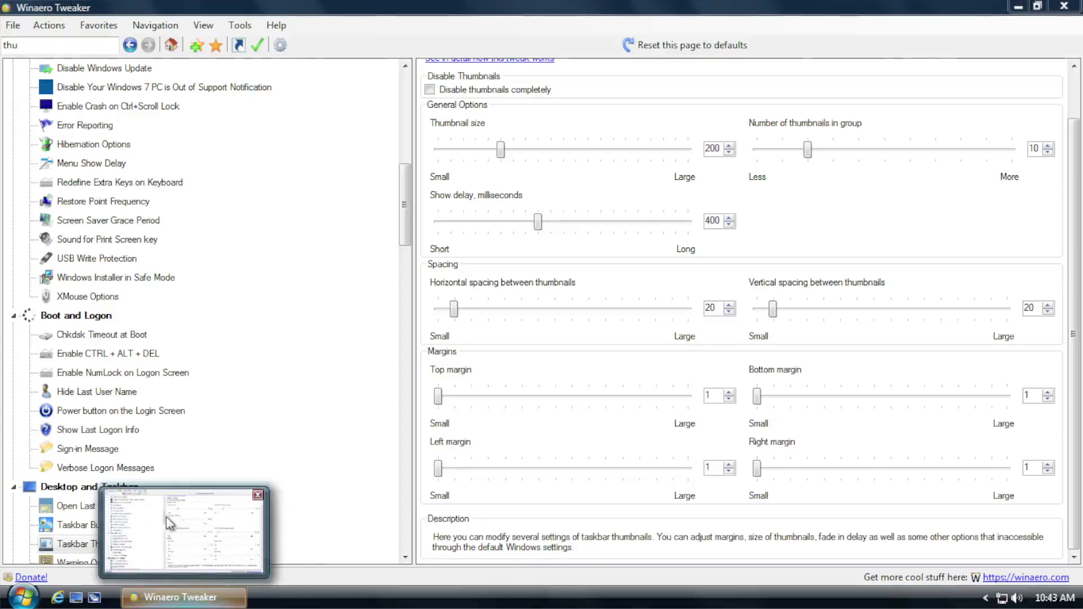
pyautogui.hotkey('alt', 'F4')
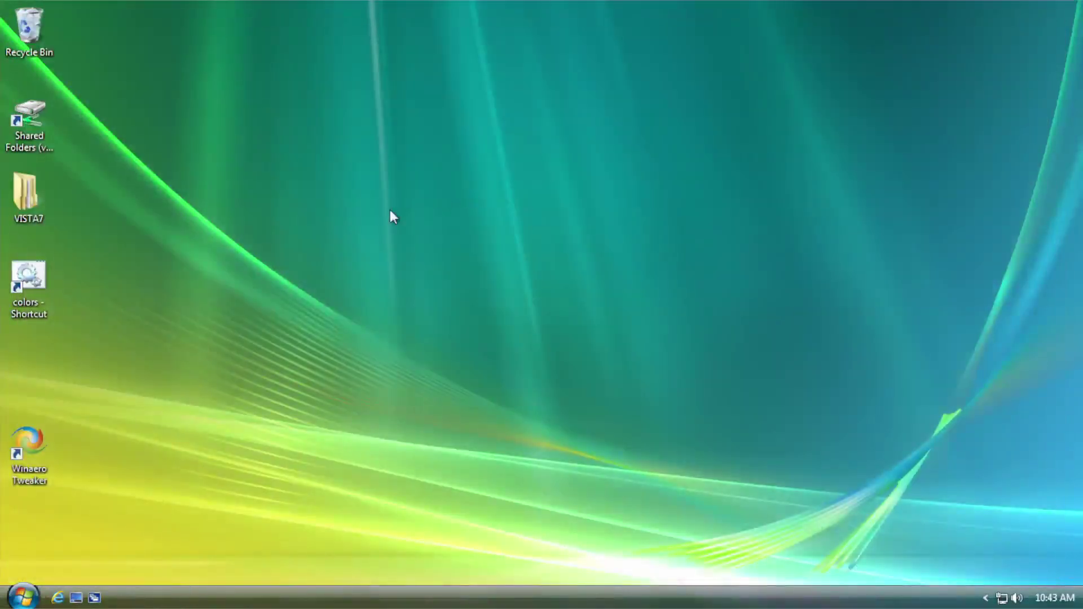
pyautogui.moveTo(28, 445); pyautogui.dragTo(47, 395)
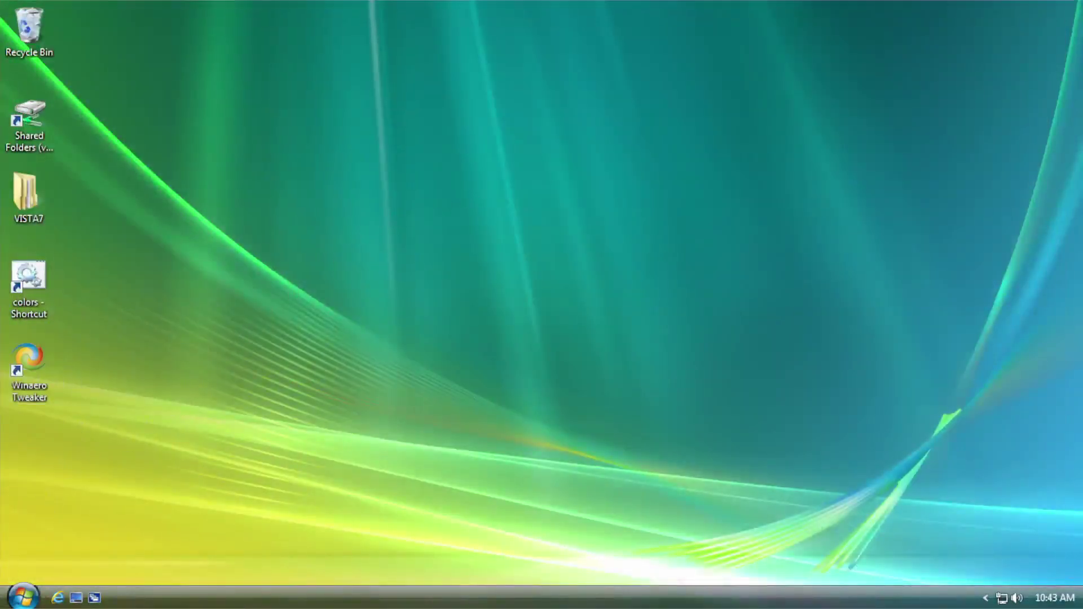
# - Open the computer's advanced system settings and bring up the Performance Options
pyautogui.click(23, 597)
pyautogui.rightClick(271, 336)
pyautogui.click(349, 450)
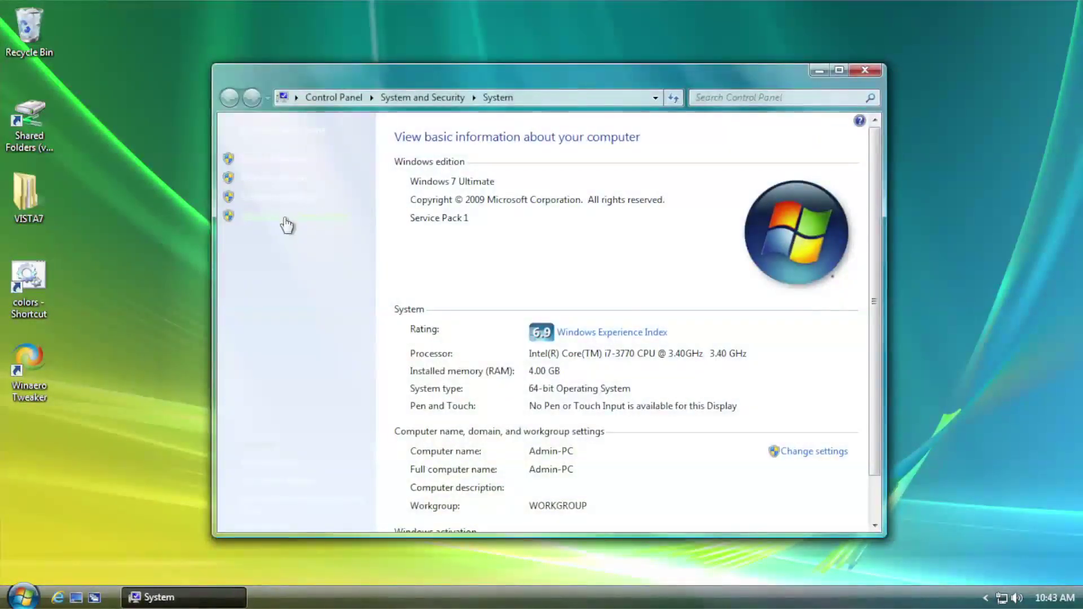
pyautogui.click(286, 221)
pyautogui.moveTo(374, 120)
pyautogui.mouseDown()
pyautogui.moveTo(366, 259)
pyautogui.moveTo(394, 116)
pyautogui.mouseUp()
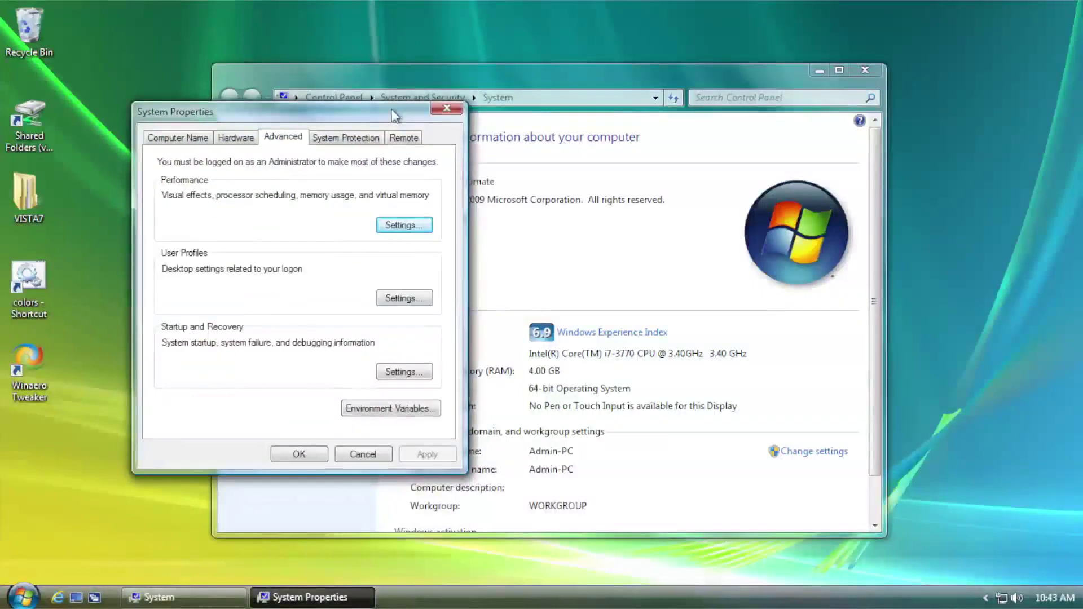
pyautogui.click(402, 226)
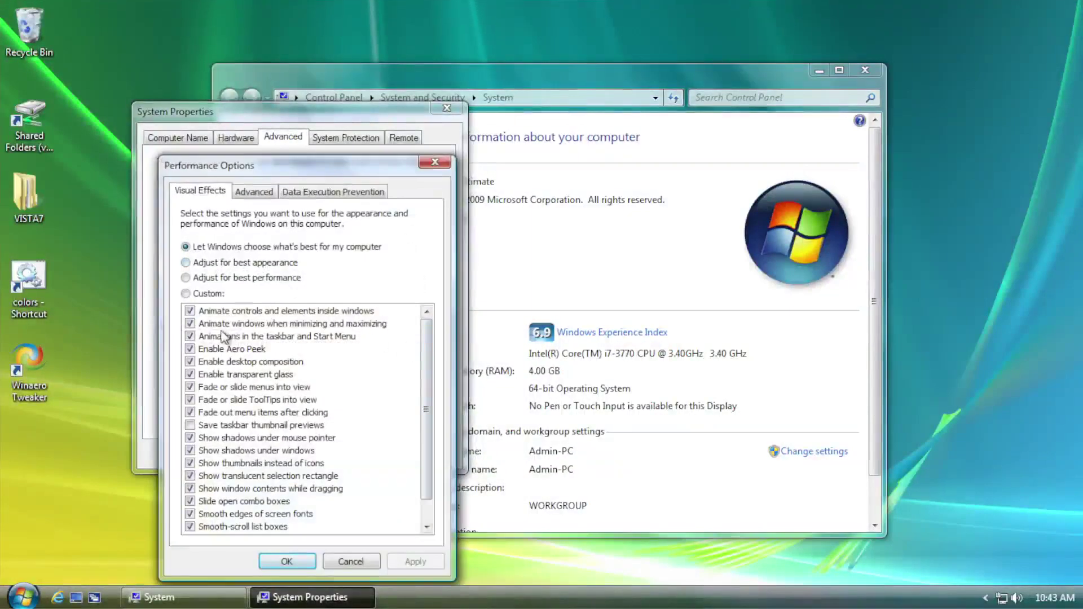
# - Disable Animations in the taskbar and Start Menu and Enable Aero Peek, apply the changes and close both system windows
pyautogui.click(191, 336)
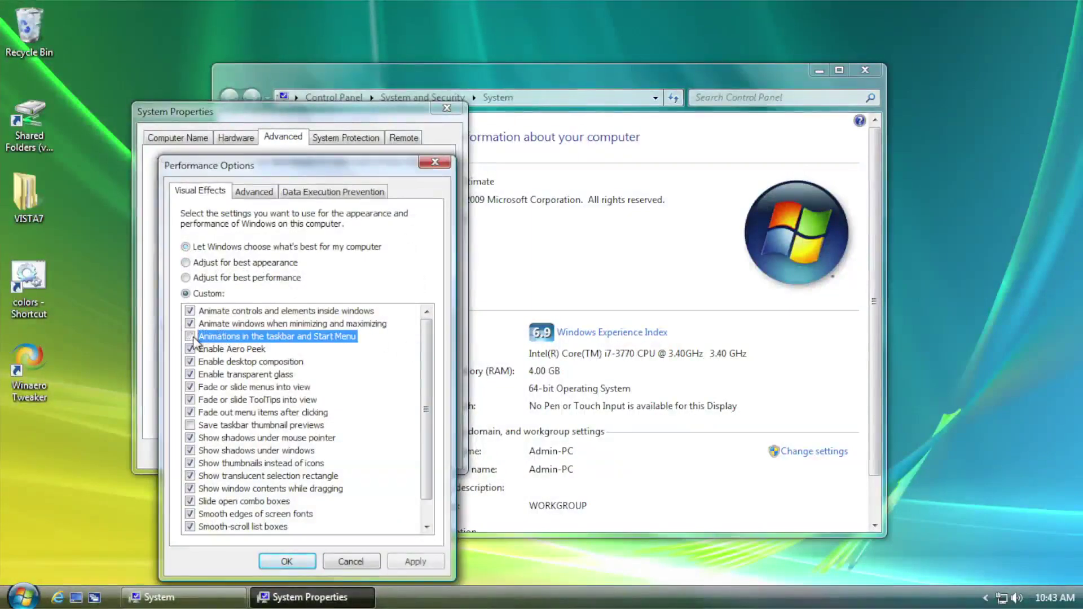
pyautogui.click(191, 350)
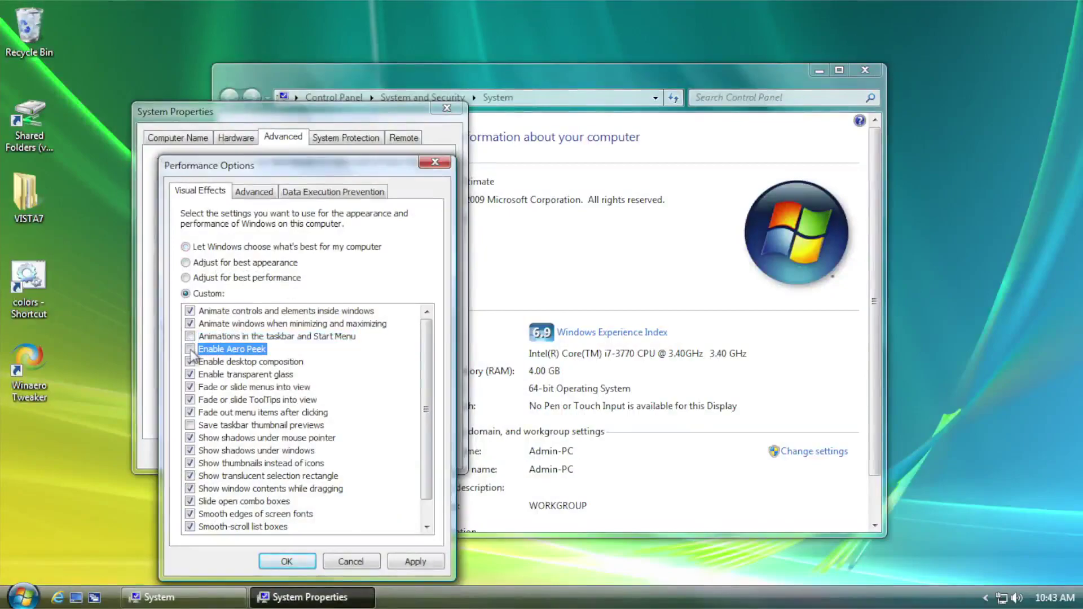
pyautogui.click(282, 561)
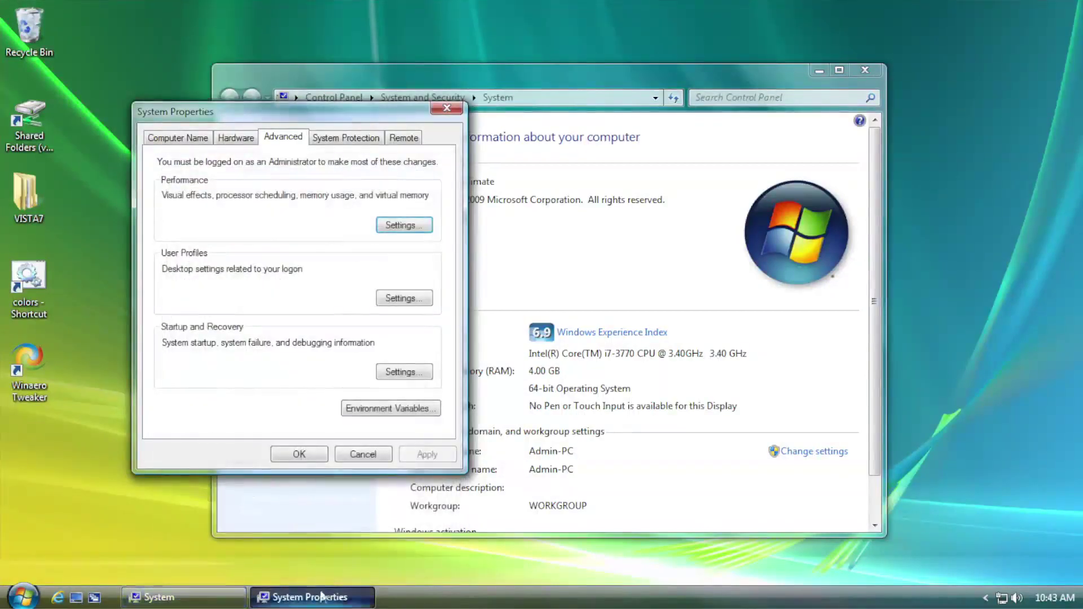
pyautogui.click(222, 597)
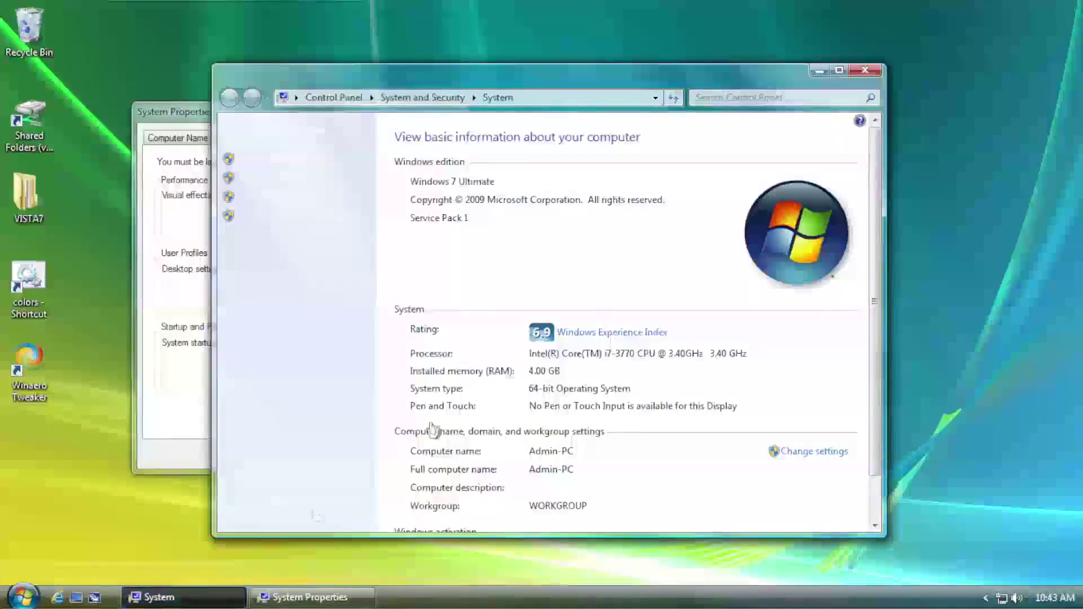
pyautogui.click(865, 70)
pyautogui.click(447, 109)
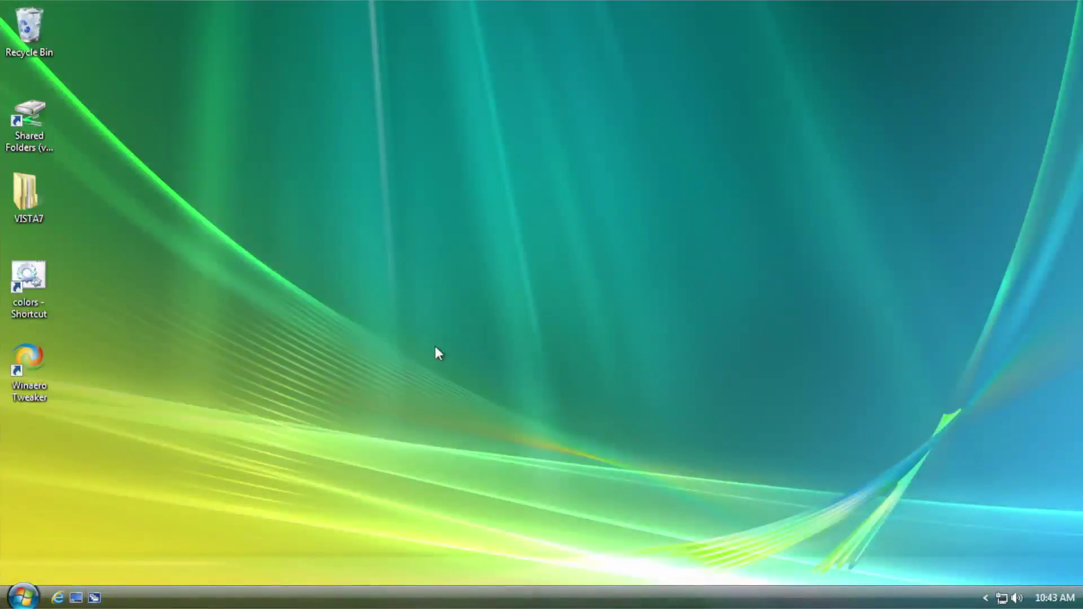
# - Open the Apps folder inside the VISTA7 desktop folder and find the Install WMP11 application
pyautogui.doubleClick(25, 195)
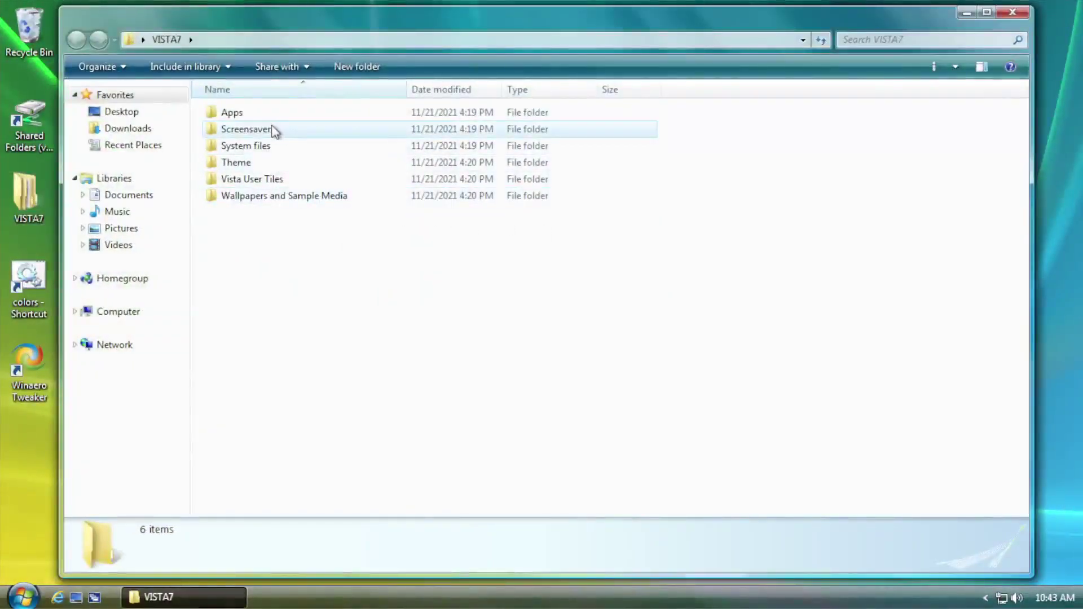
pyautogui.click(272, 129)
pyautogui.doubleClick(273, 113)
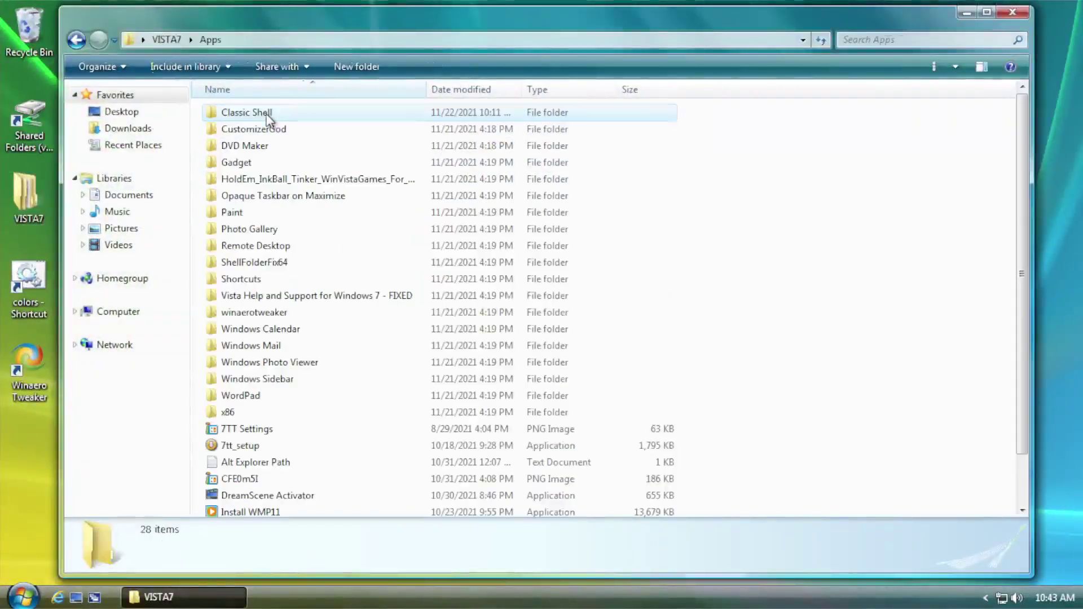
pyautogui.scroll(-1, 873, 269)
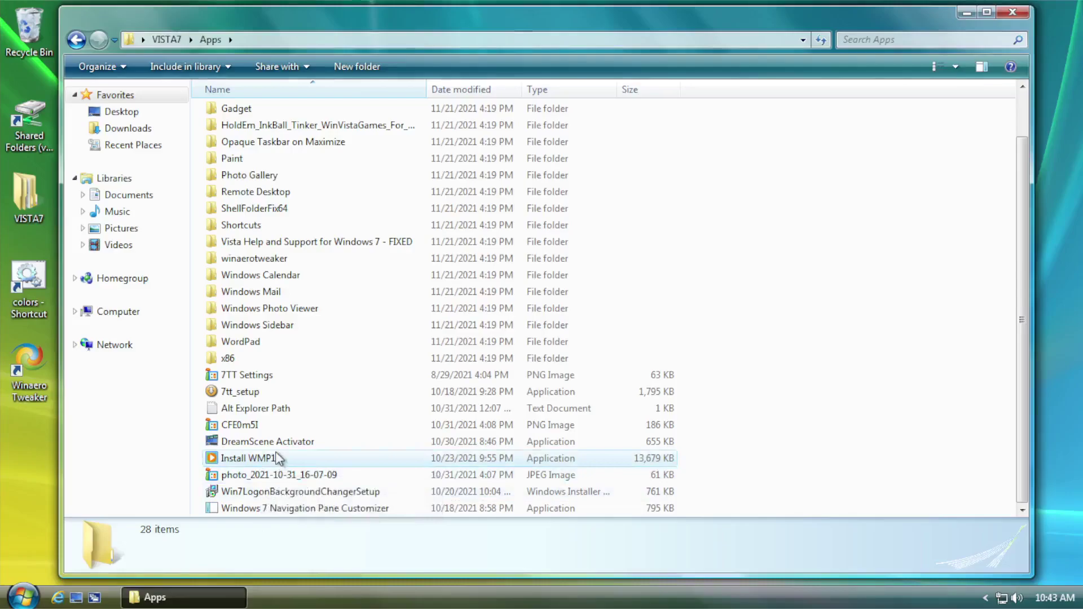
# - Run Install WMP11, dismiss the Program Compatibility Assistant and minimize the Apps folder window
pyautogui.moveTo(276, 459)
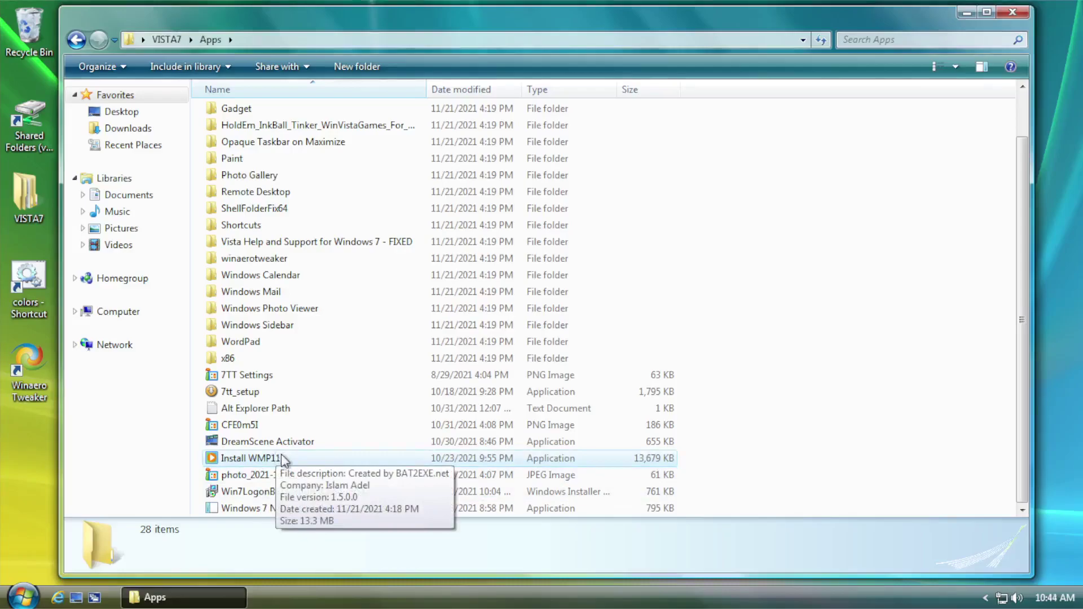
pyautogui.doubleClick(282, 459)
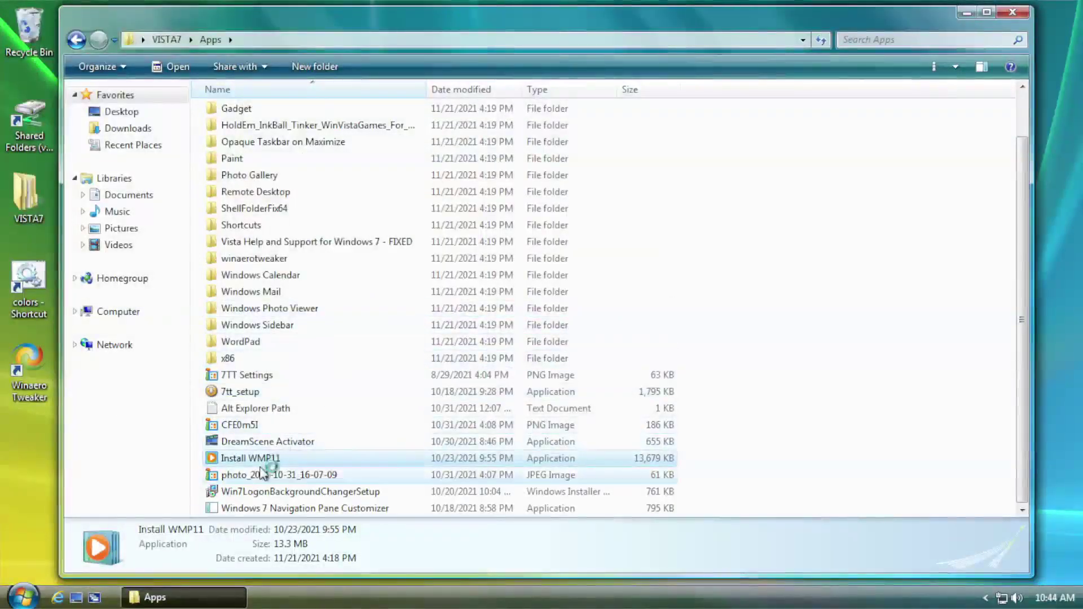
pyautogui.doubleClick(261, 457)
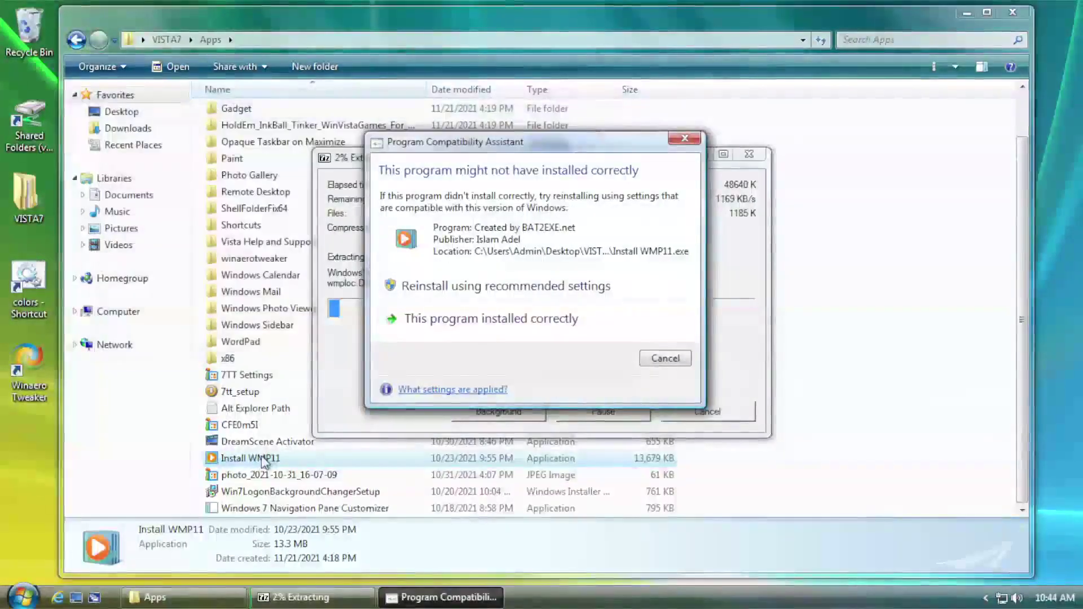
pyautogui.click(691, 140)
pyautogui.doubleClick(266, 459)
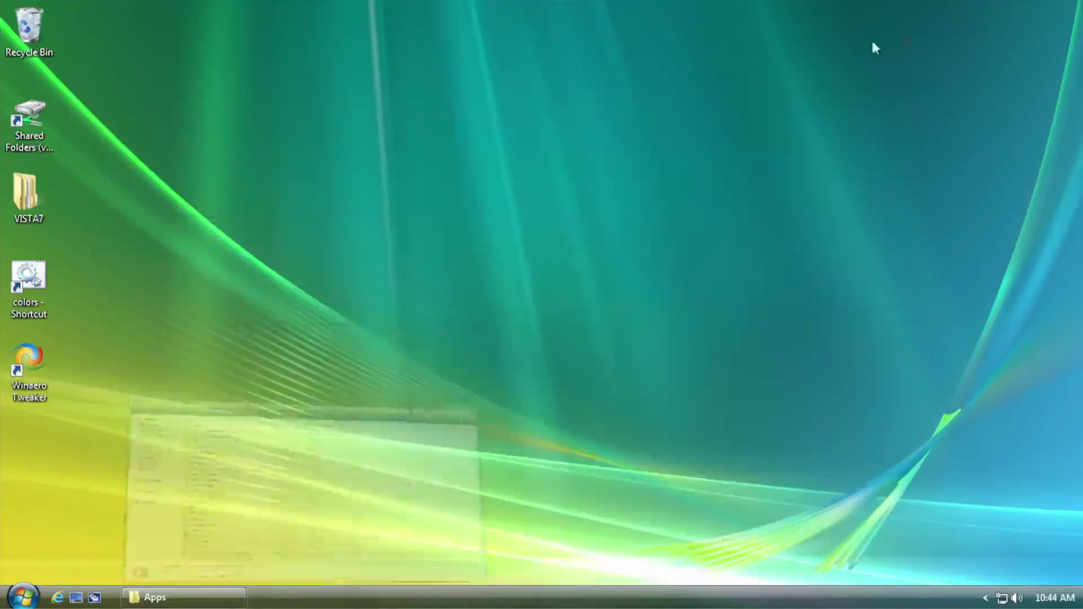
pyautogui.click(690, 139)
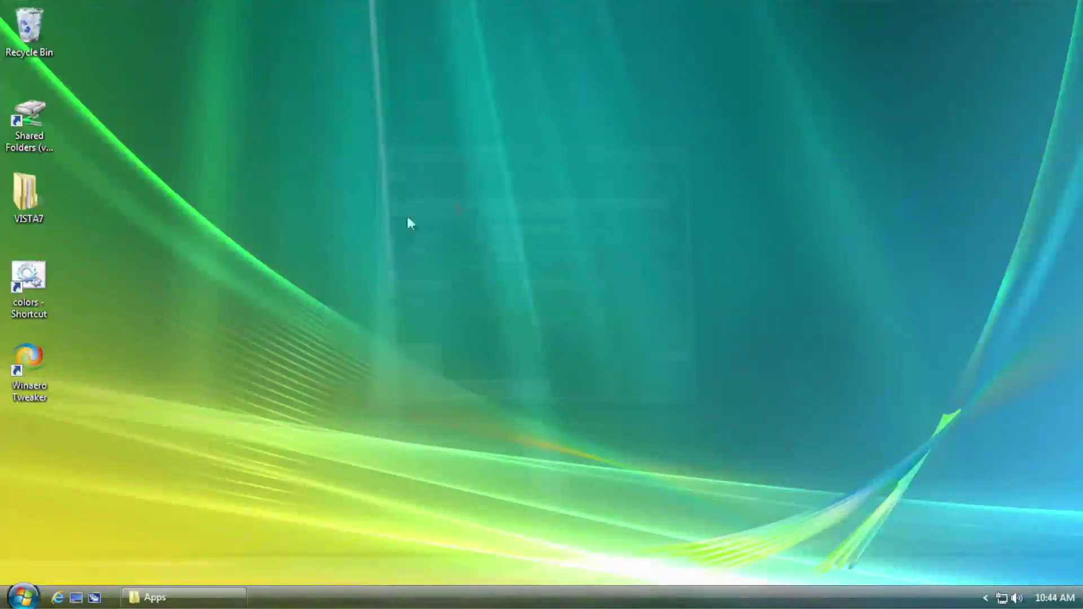
# - Start Windows Media Player from the list of all programs and finish its initial setup with Express Settings
pyautogui.click(27, 598)
pyautogui.click(86, 543)
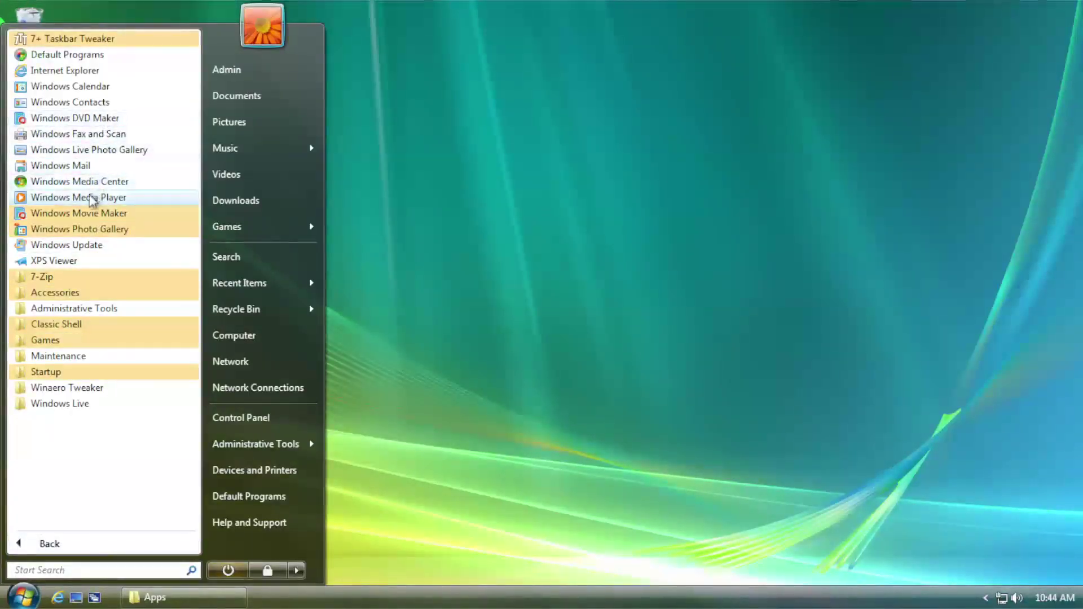
pyautogui.click(159, 198)
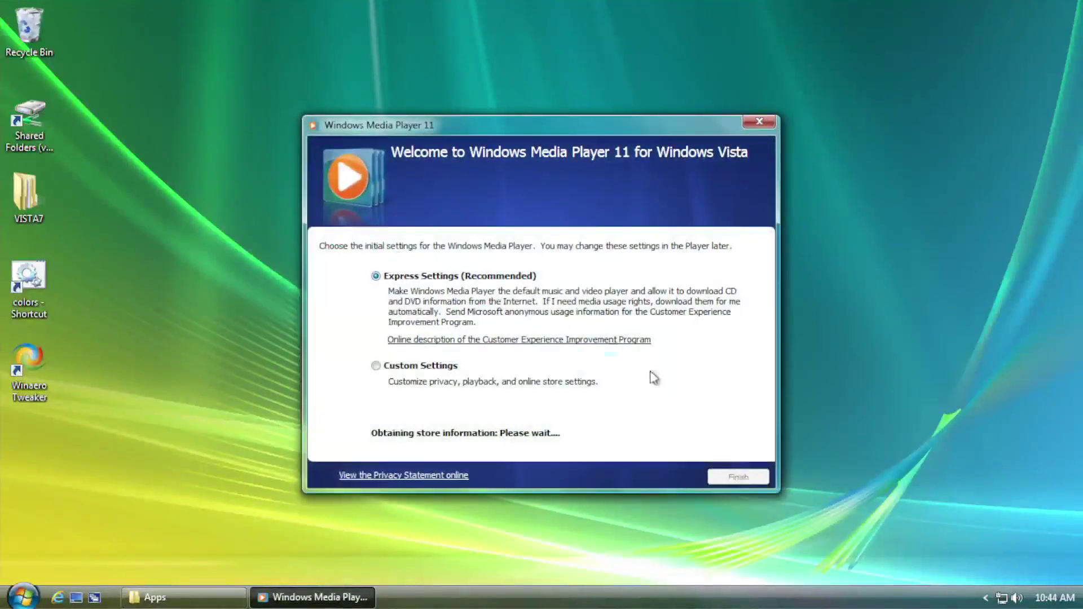
pyautogui.click(739, 477)
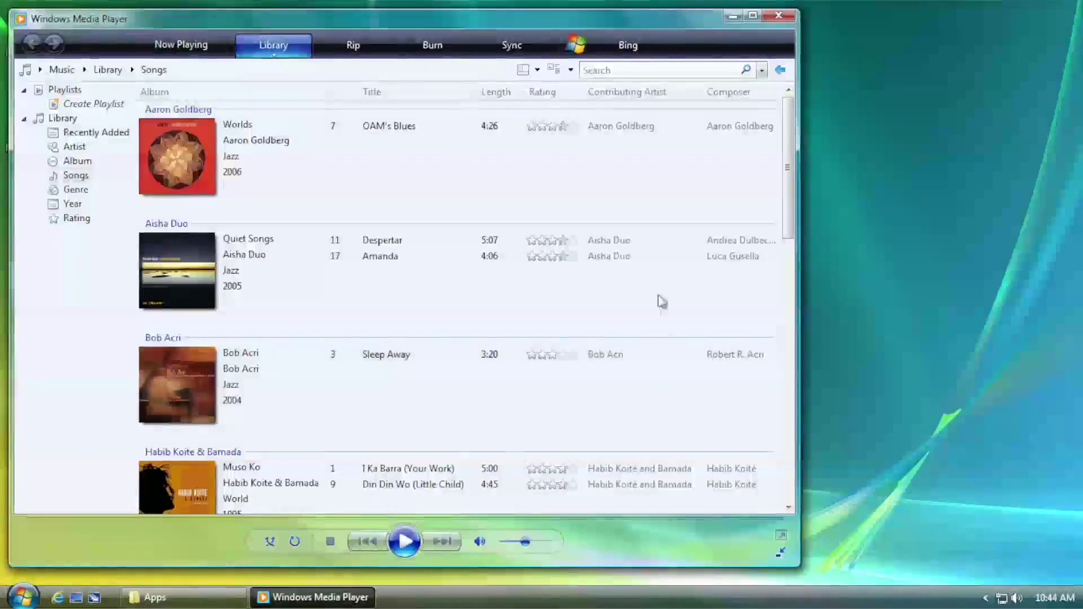
# - Lower the player volume, then play the song "OAM's Blues" from the Worlds album briefly and pause it
pyautogui.scroll(-5, 787, 172)
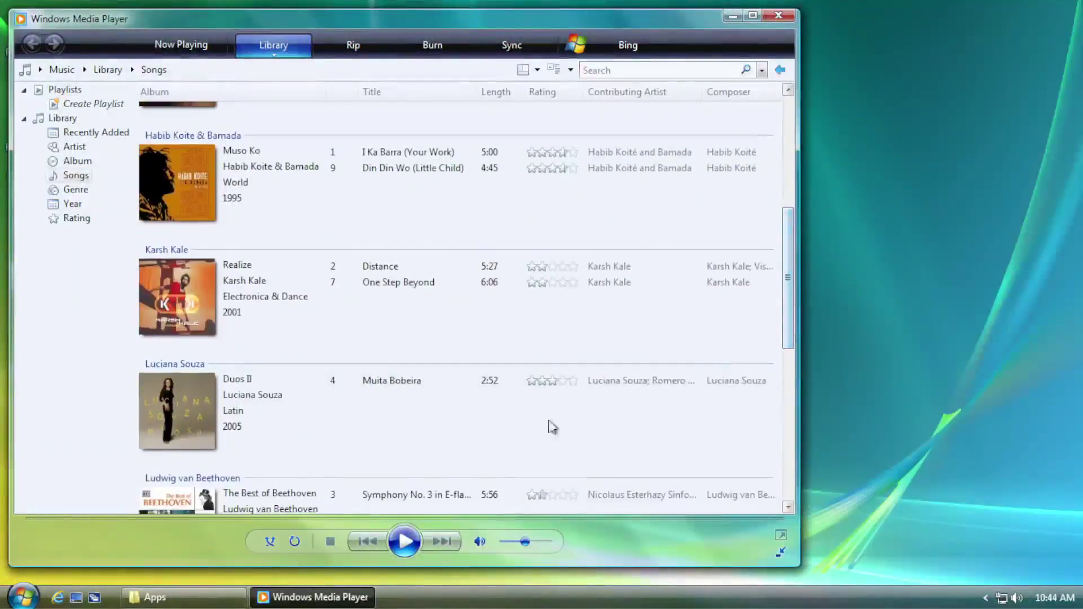
pyautogui.moveTo(525, 541); pyautogui.dragTo(512, 542)
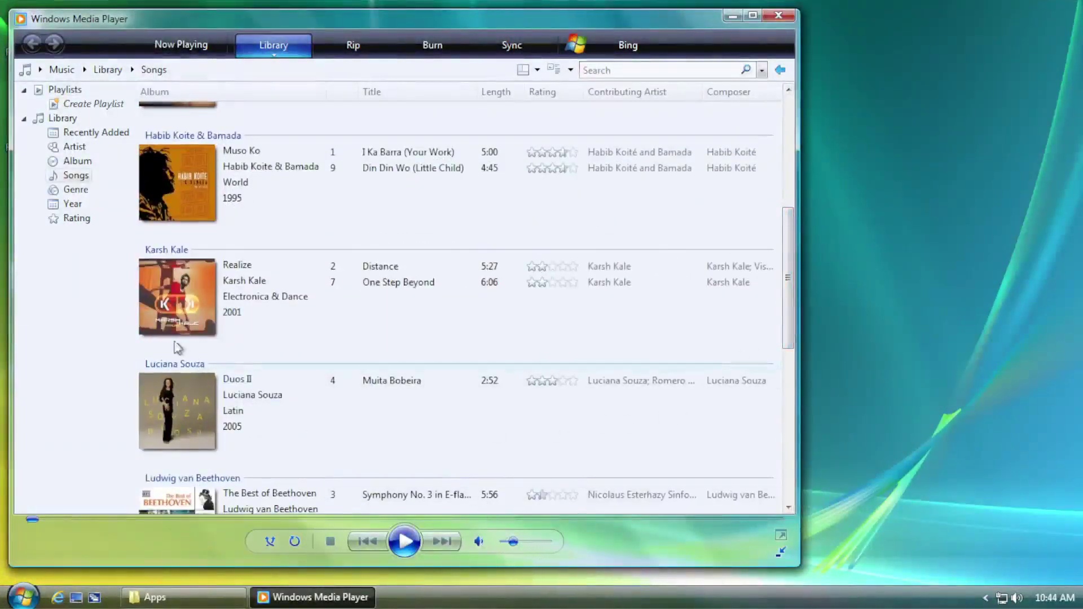
pyautogui.scroll(5, 160, 165)
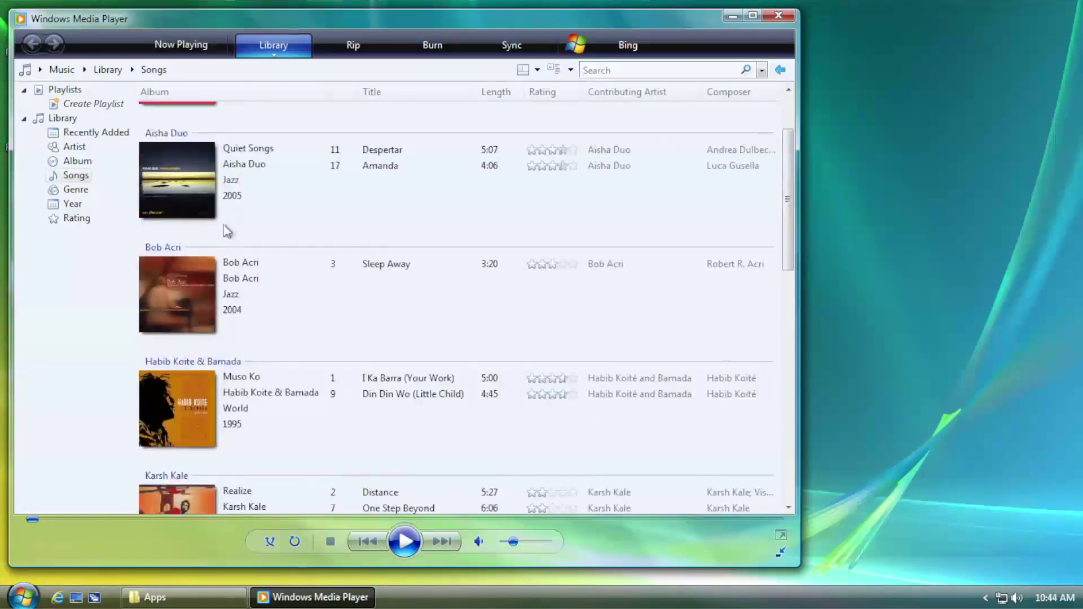
pyautogui.click(182, 180)
pyautogui.doubleClick(184, 150)
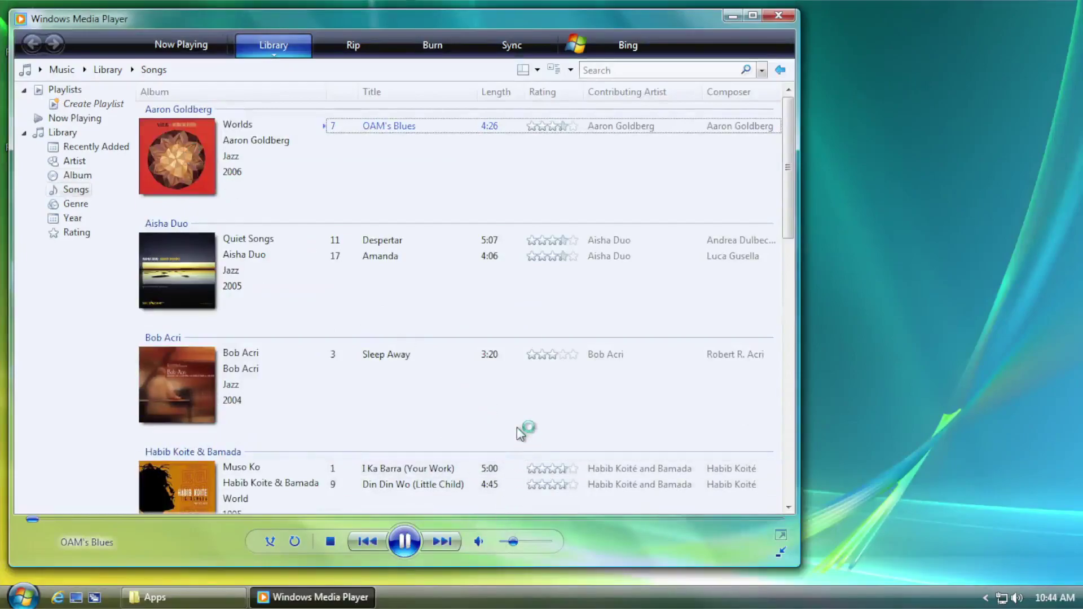
pyautogui.click(404, 541)
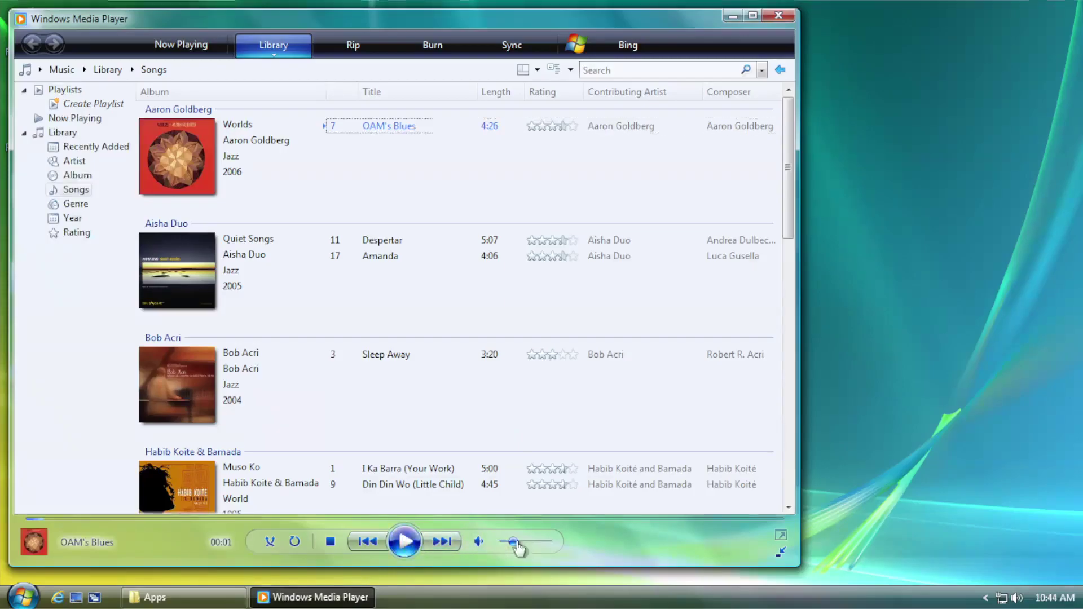
pyautogui.click(729, 17)
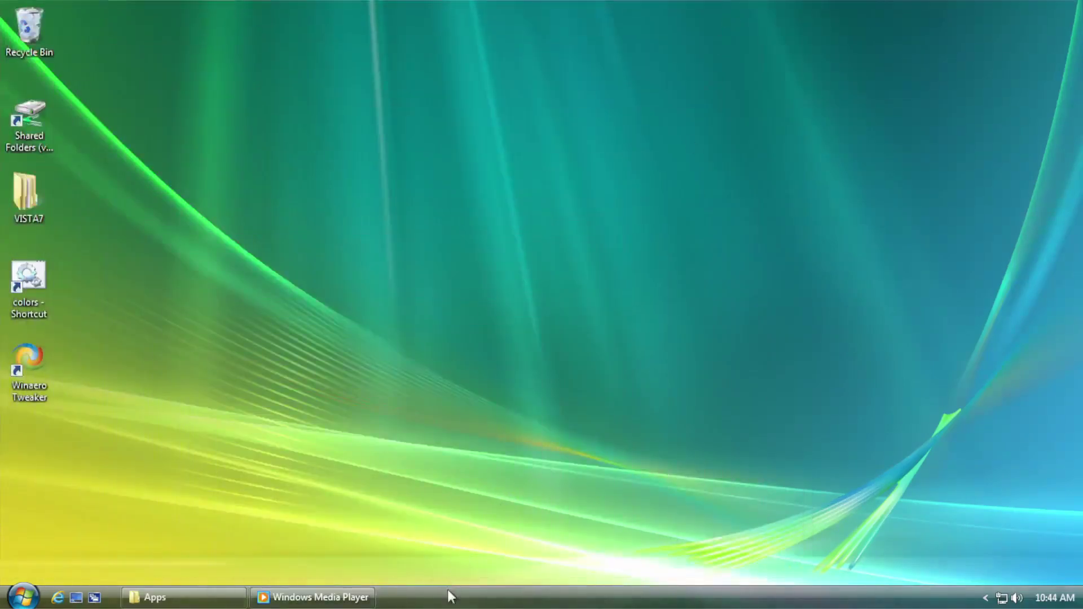
pyautogui.rightClick(450, 597)
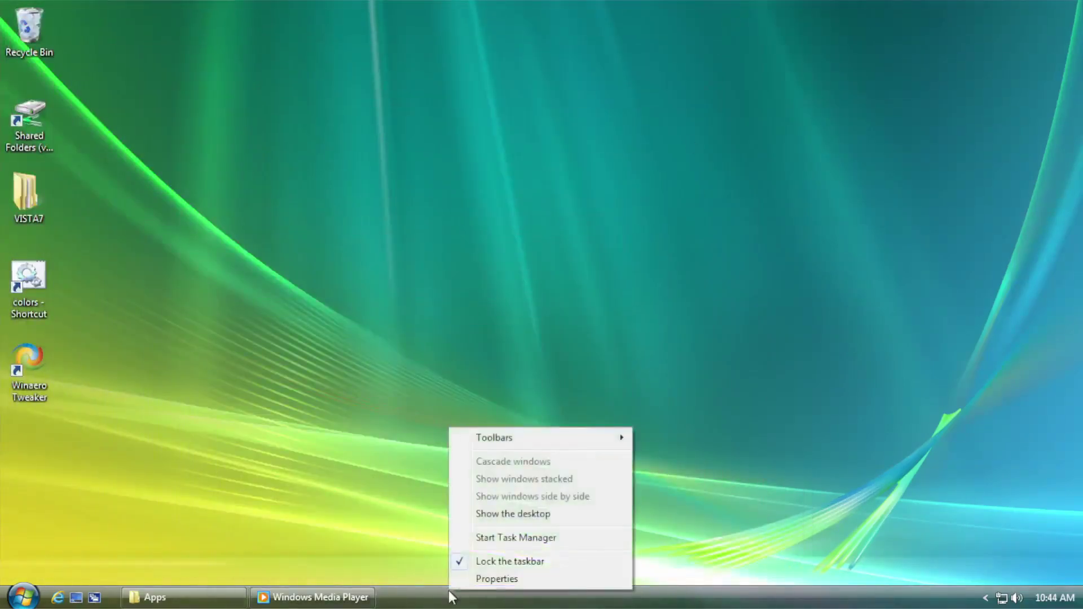
pyautogui.click(438, 326)
pyautogui.click(347, 591)
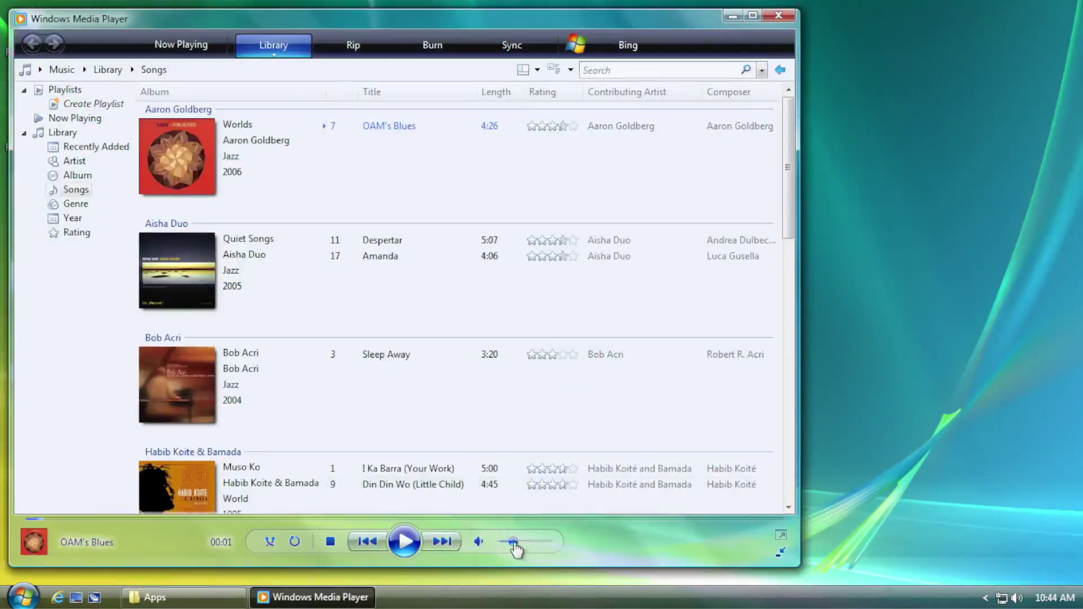
# - Resume the song, minimize Windows Media Player and enable the Windows Media Player toolbar on the taskbar
pyautogui.click(404, 541)
pyautogui.click(733, 15)
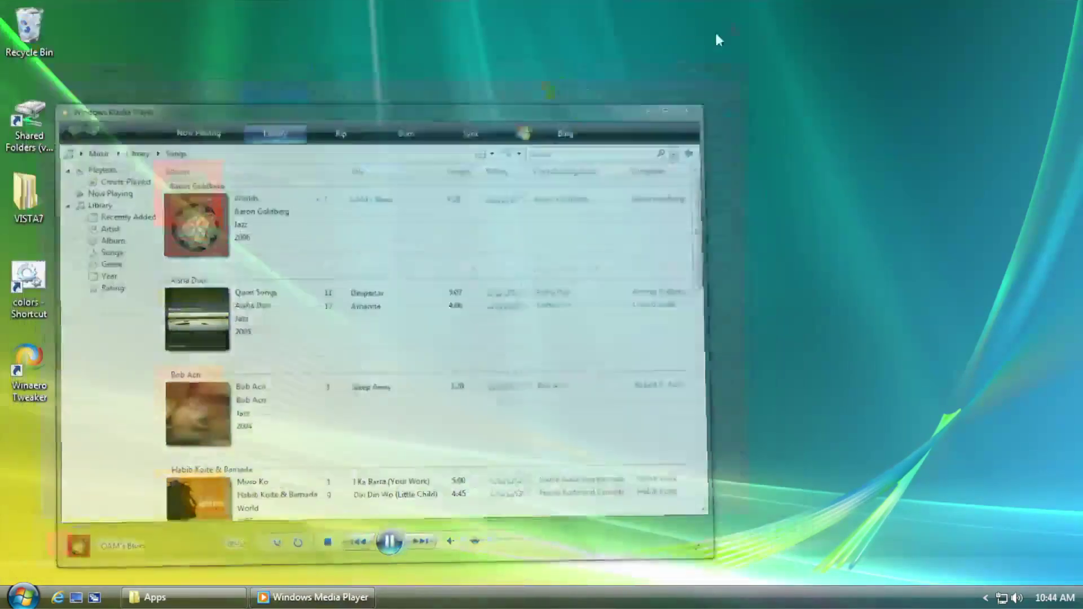
pyautogui.rightClick(417, 580)
pyautogui.rightClick(410, 605)
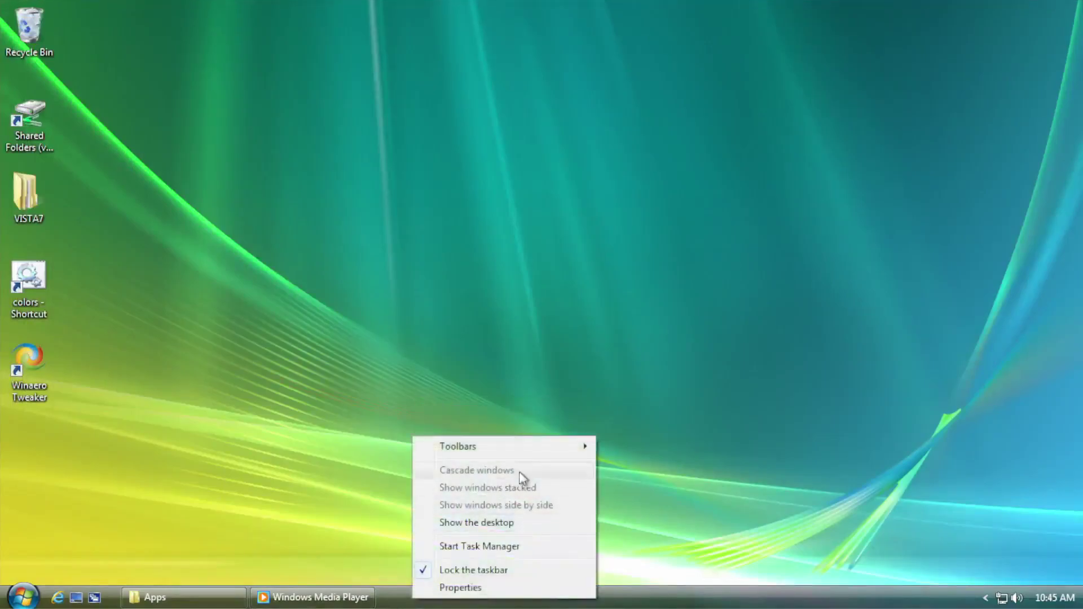
pyautogui.moveTo(533, 449)
pyautogui.click(674, 469)
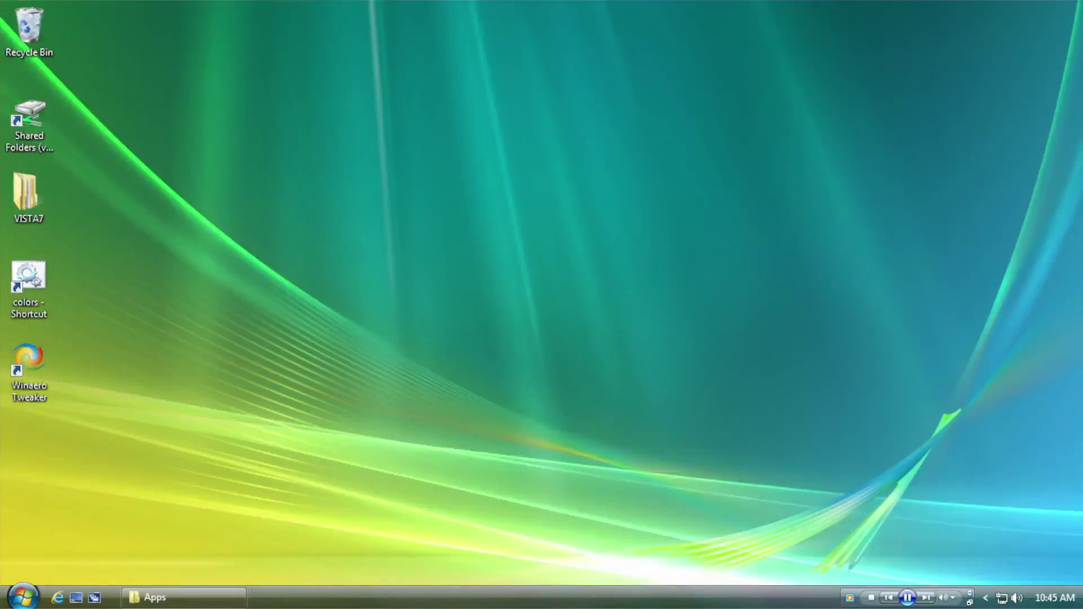
# - Restore the full player from its mini player on the taskbar and close it
pyautogui.moveTo(899, 598)
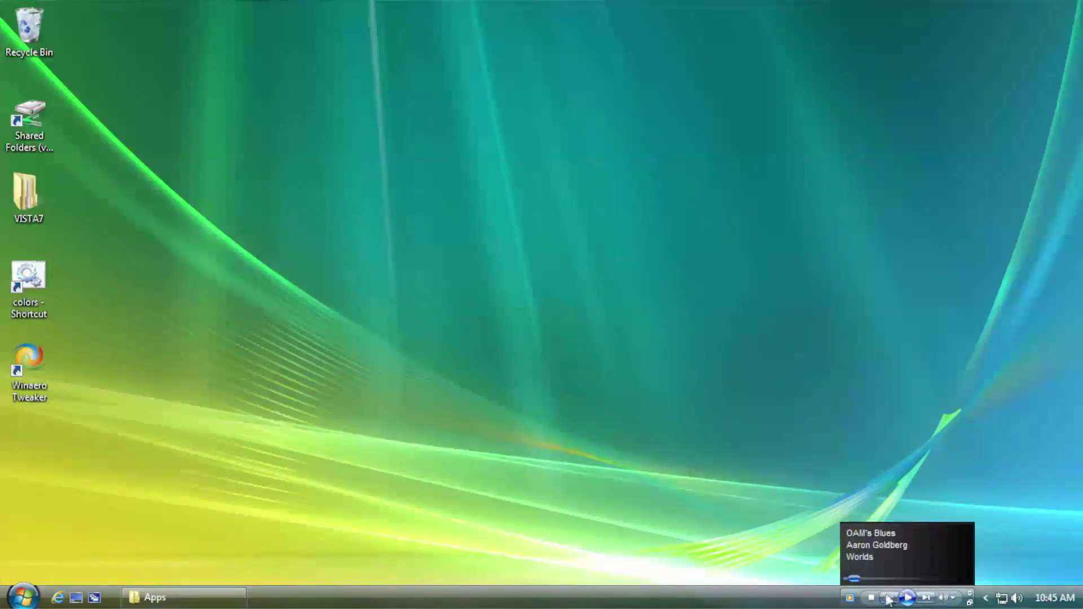
pyautogui.click(850, 598)
pyautogui.click(778, 16)
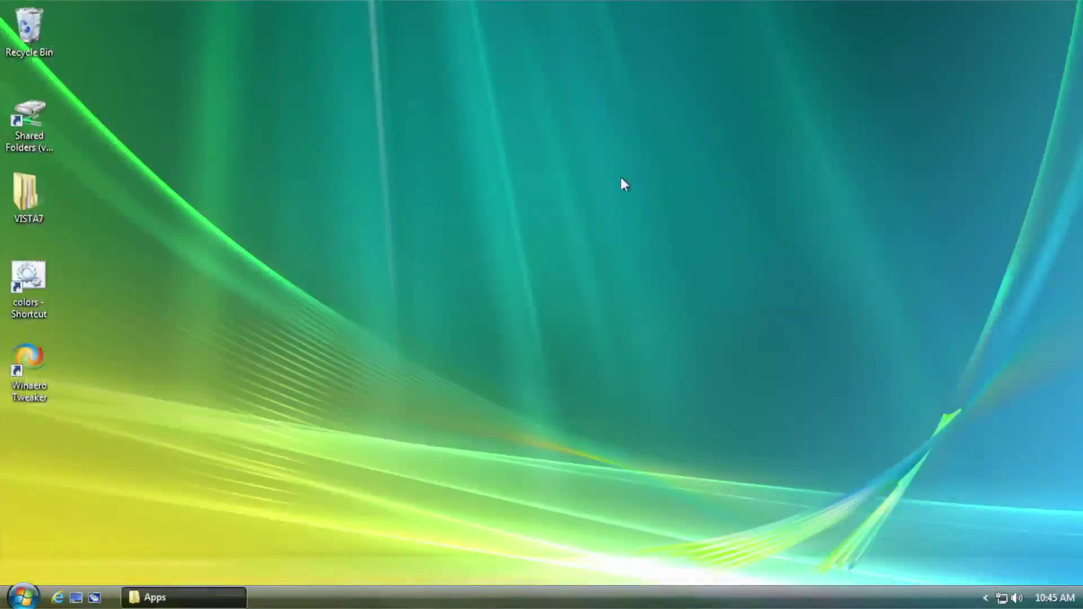
# - Run DreamScene Activator from the Apps folder, switch DreamScene on and check the desktop's context menu
pyautogui.click(198, 594)
pyautogui.click(920, 177)
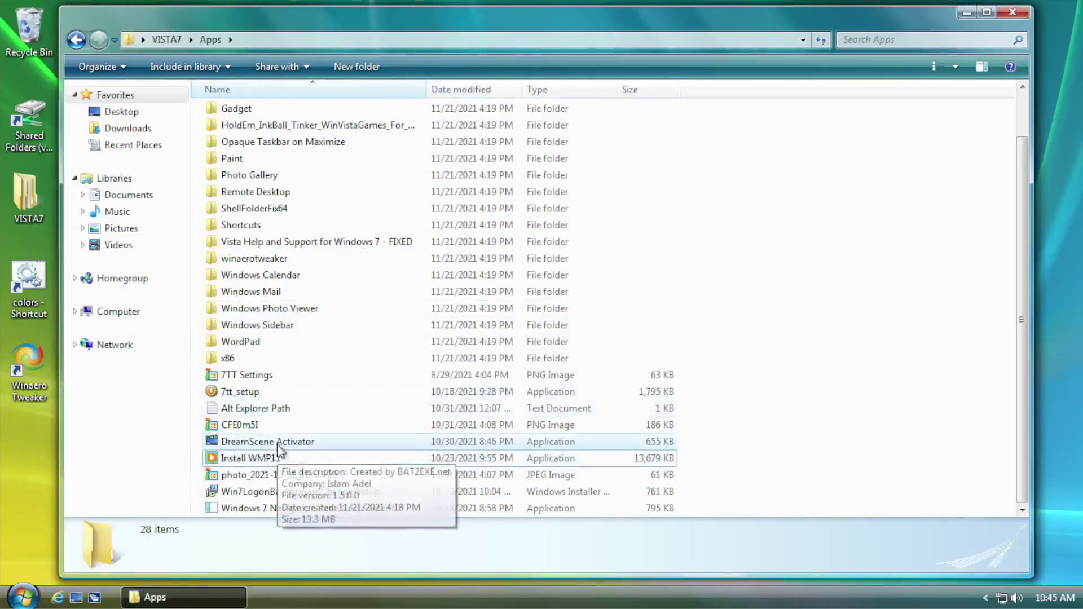
pyautogui.doubleClick(266, 445)
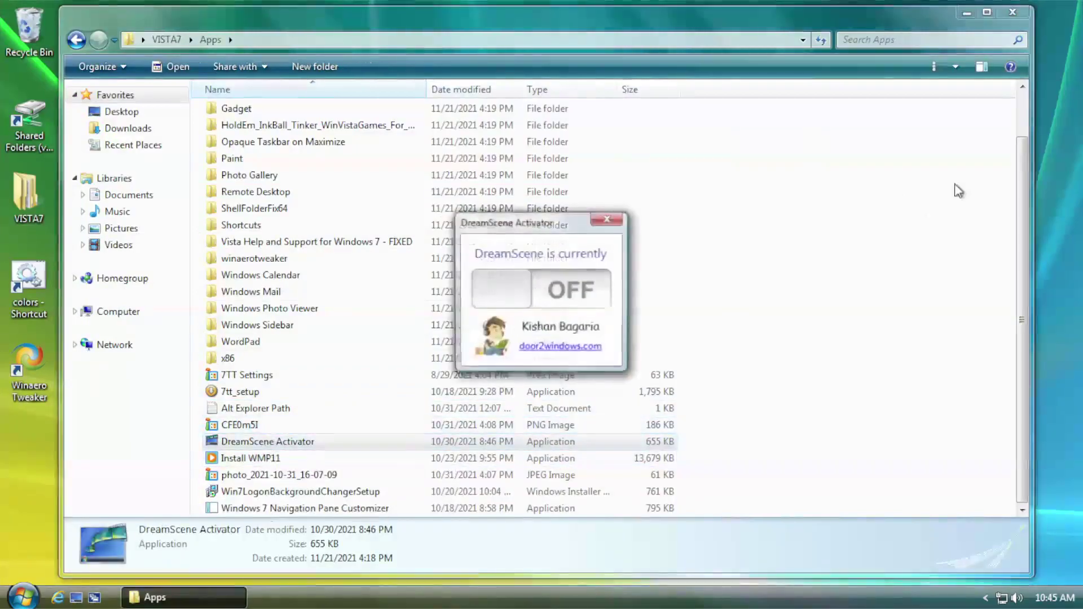
pyautogui.click(550, 298)
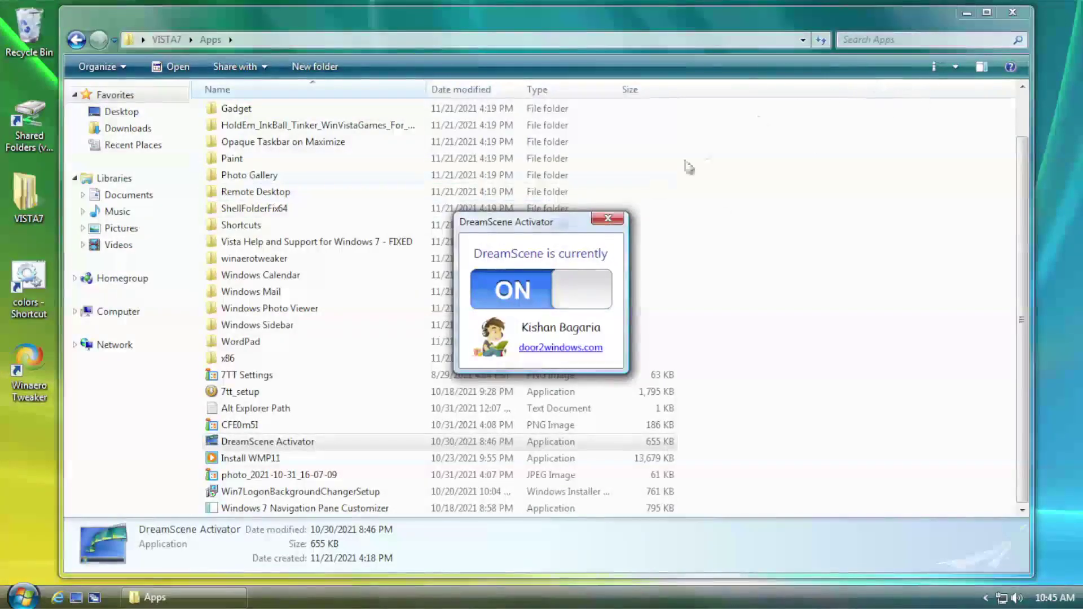
pyautogui.rightClick(550, 186)
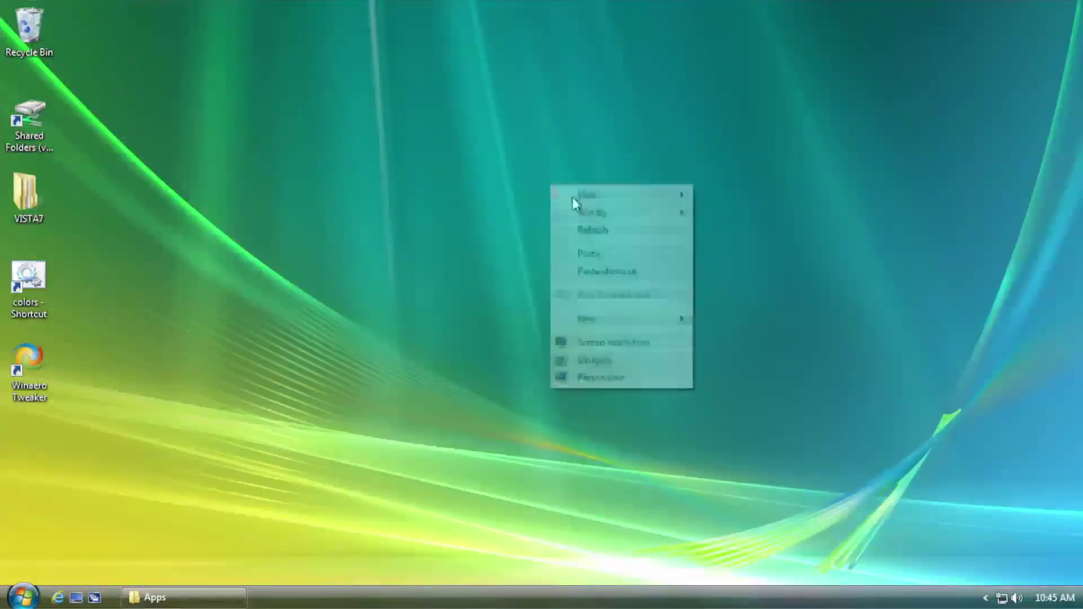
pyautogui.click(398, 205)
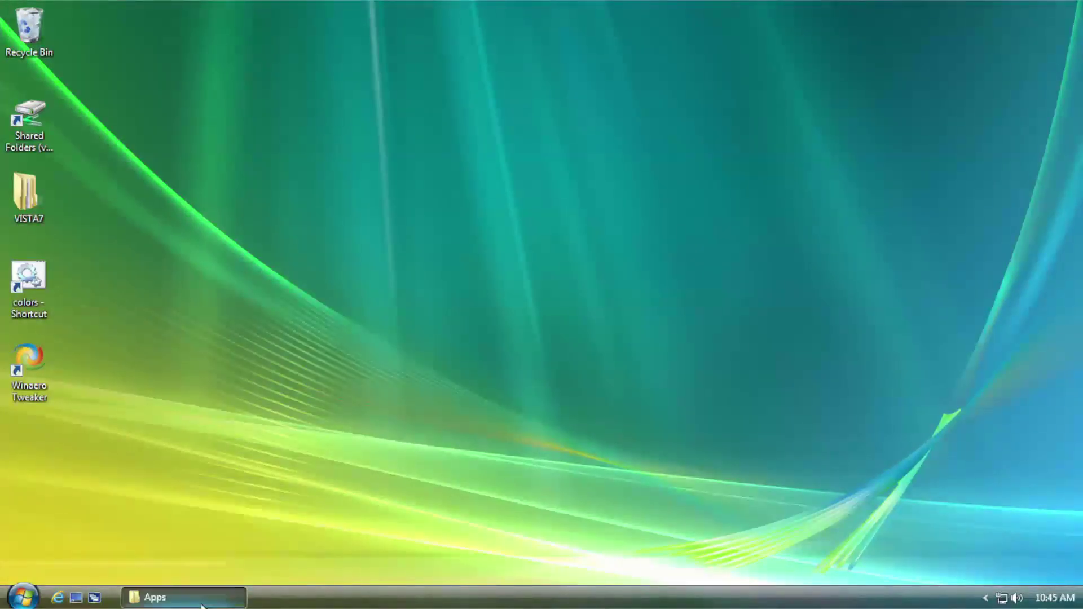
# - Install Win7LogonBackgroundChangerSetup from the Apps folder, agreeing to the license and keeping the default folder and the Just me option
pyautogui.click(183, 598)
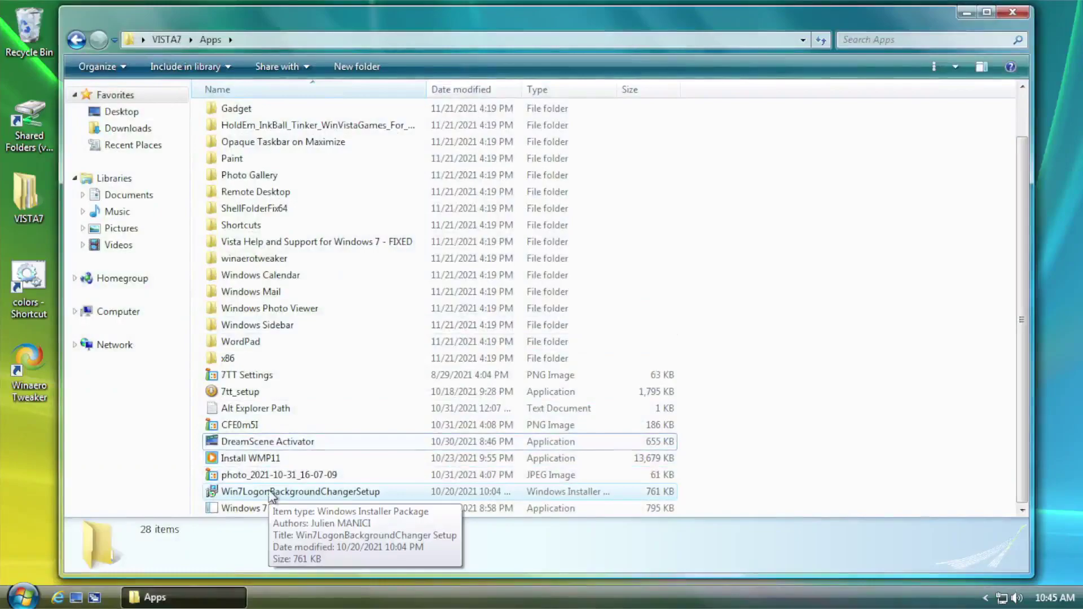
pyautogui.doubleClick(248, 494)
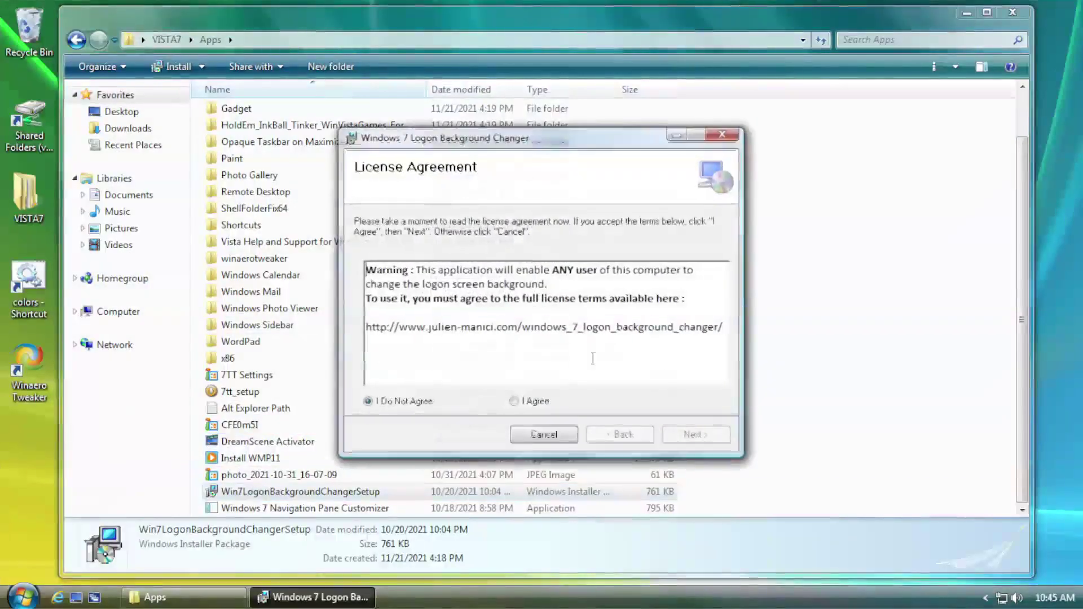
pyautogui.click(716, 438)
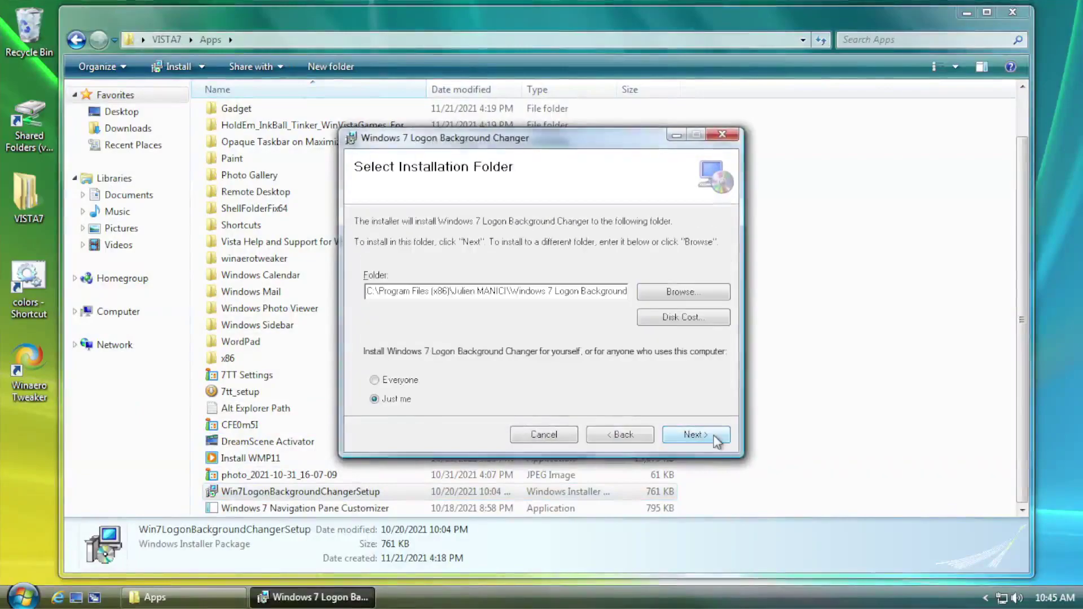
pyautogui.click(717, 438)
pyautogui.click(718, 438)
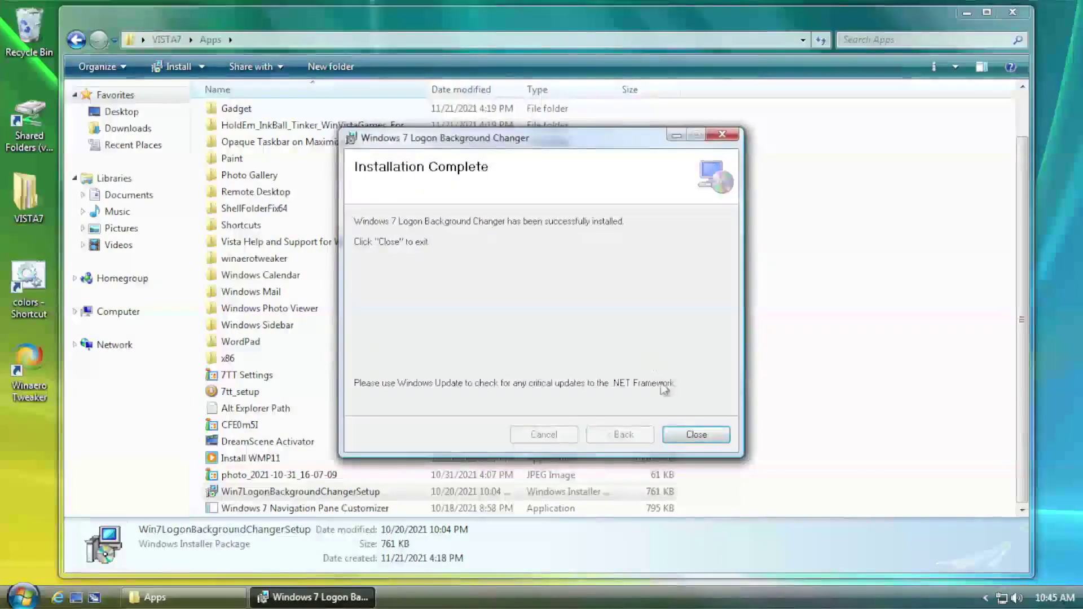
pyautogui.click(686, 443)
# - Start Windows 7 Logon Background Changer from the list of all programs, set the logon text to No shadow and close the program
pyautogui.click(23, 597)
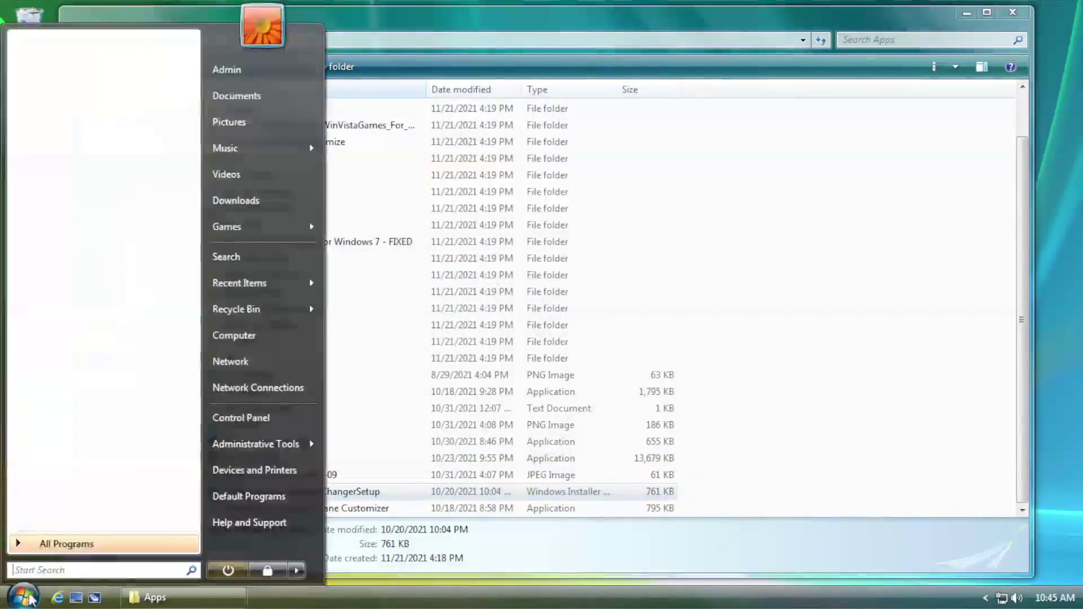
pyautogui.click(62, 545)
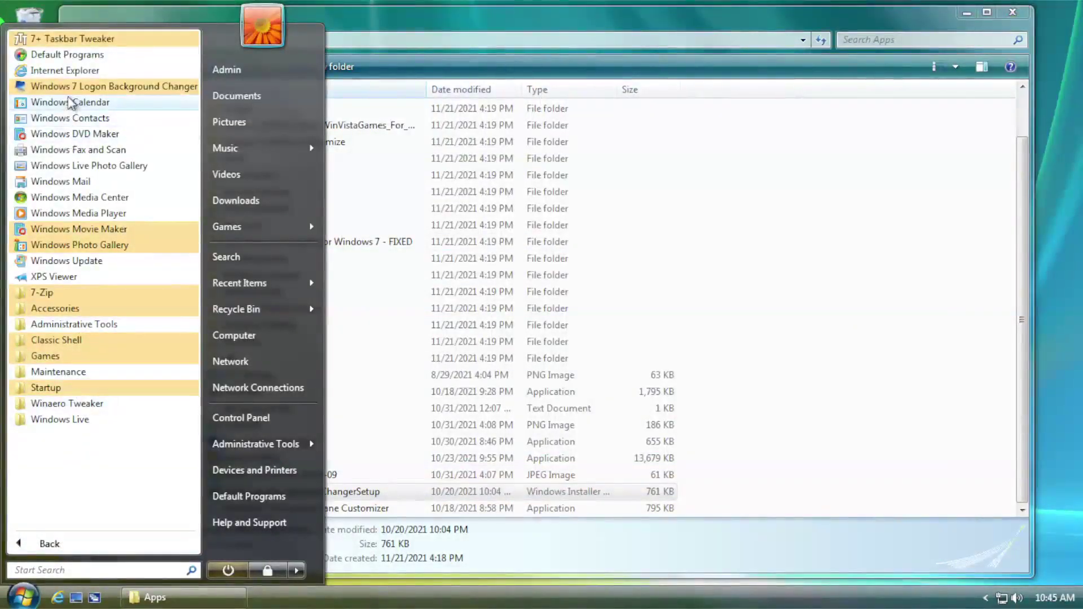
pyautogui.click(72, 90)
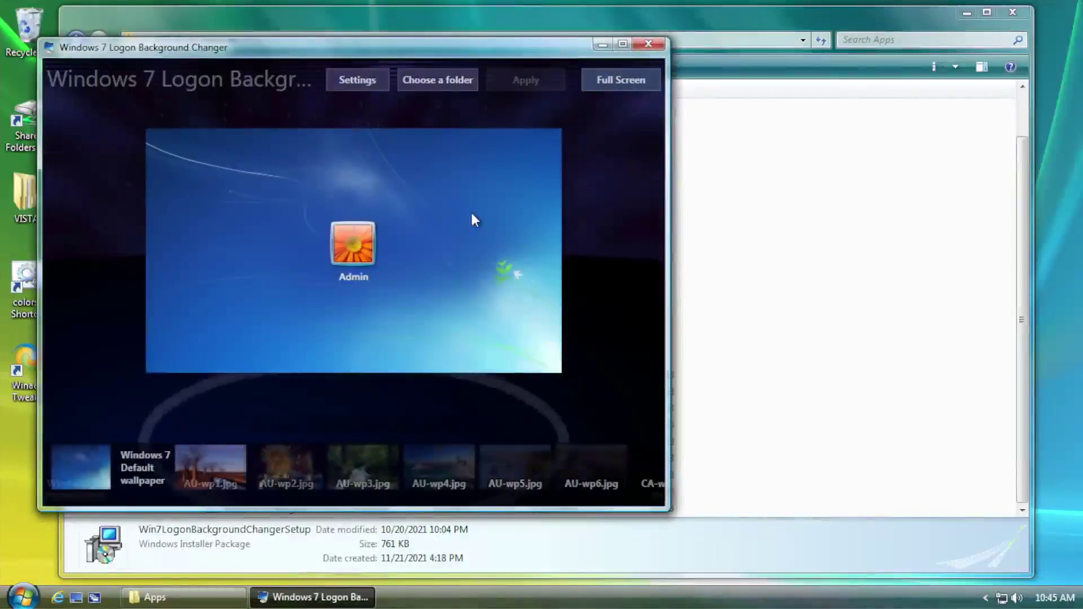
pyautogui.click(353, 83)
pyautogui.click(351, 82)
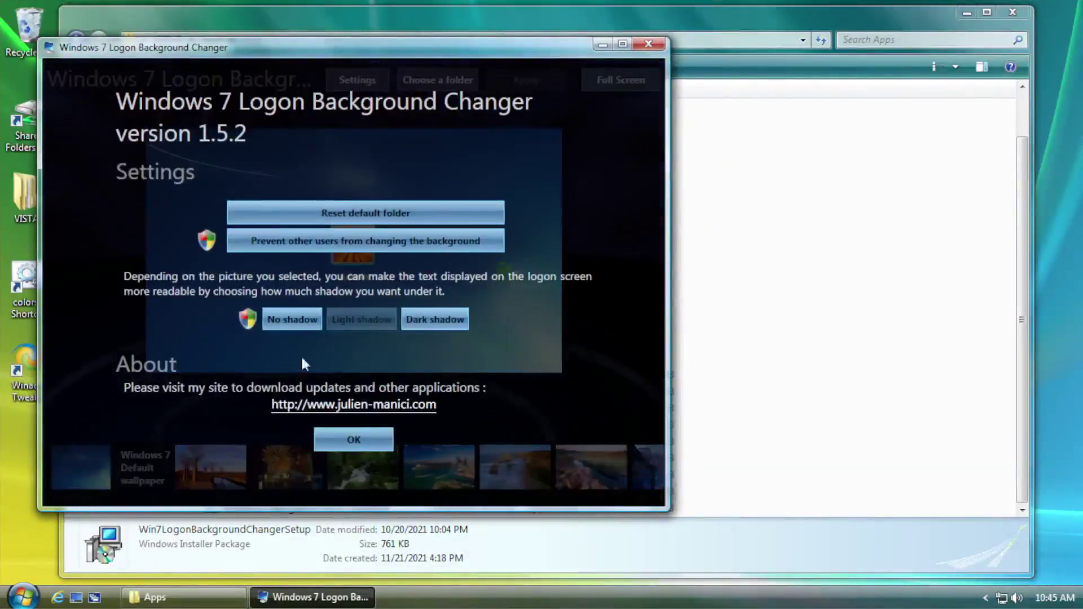
pyautogui.click(291, 323)
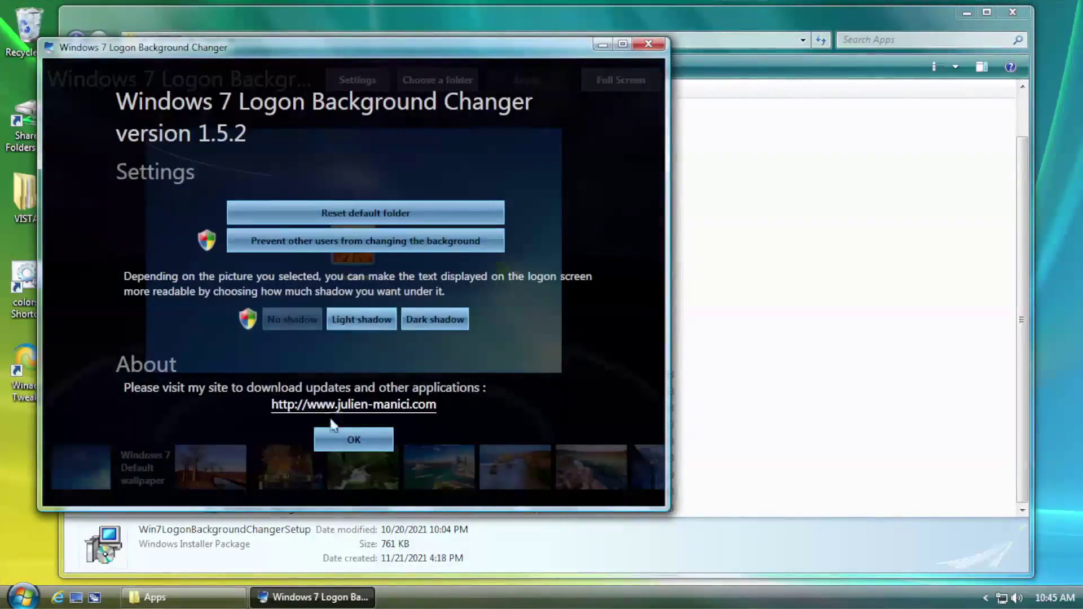
pyautogui.click(329, 443)
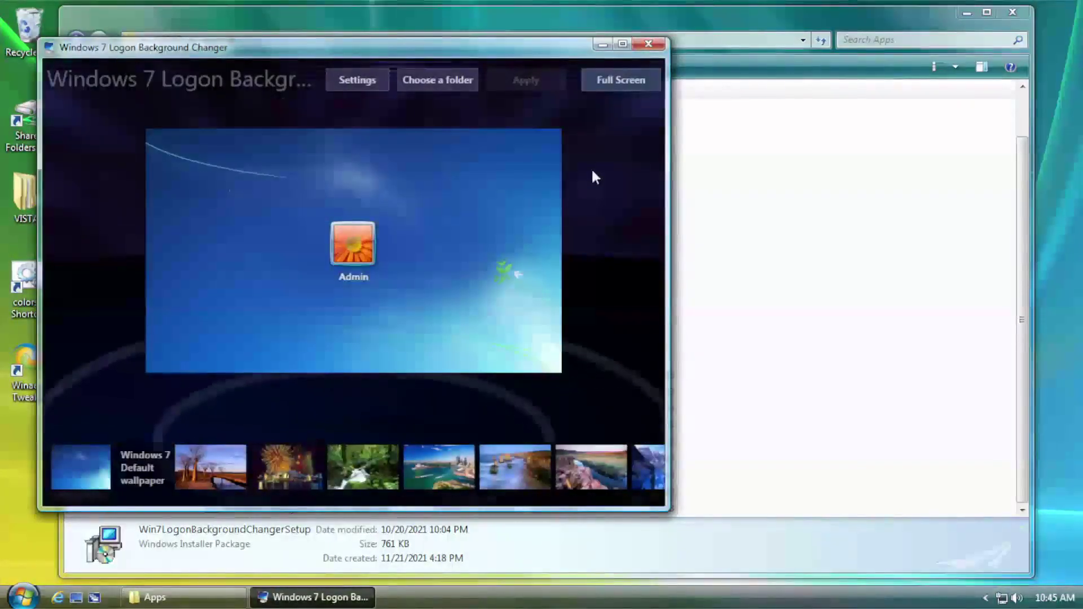
pyautogui.click(649, 43)
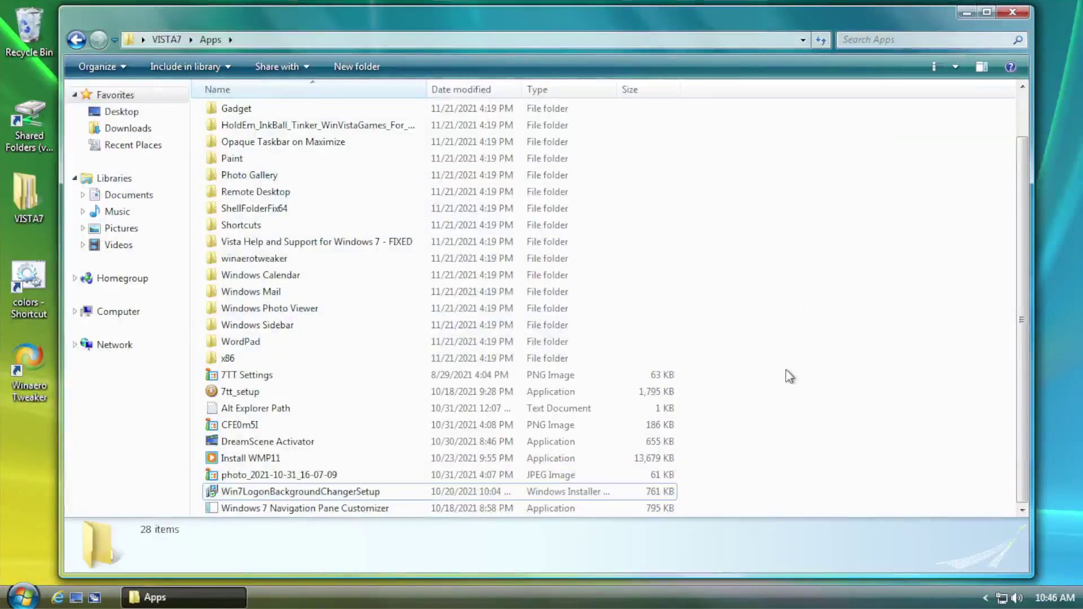
# - Use Windows 7 Navigation Pane Customizer to keep only Favorites in the navigation pane, apply the settings and close the open windows
pyautogui.doubleClick(254, 511)
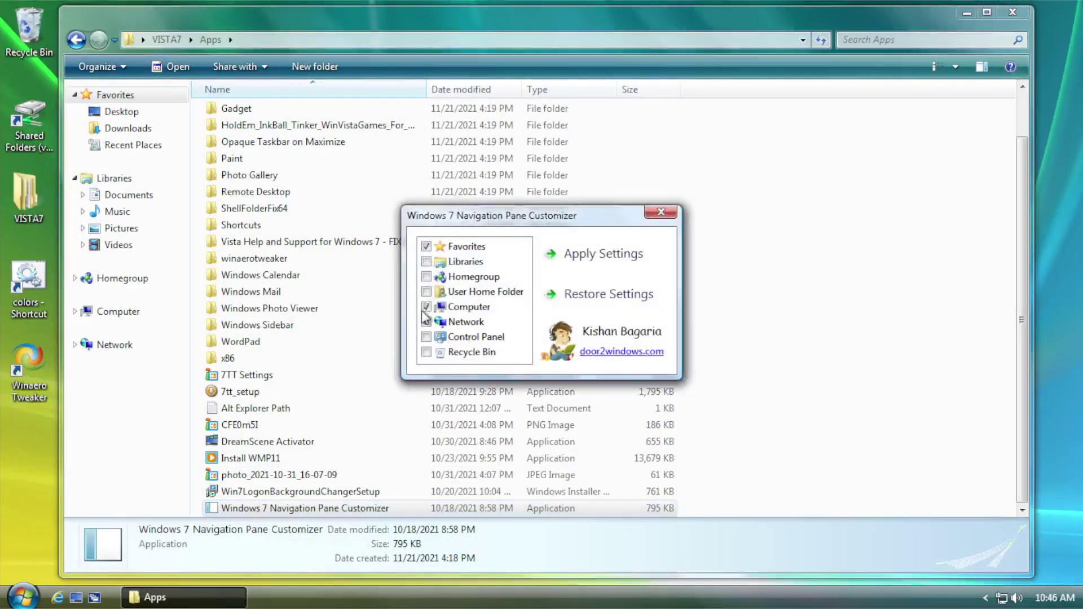
pyautogui.click(581, 254)
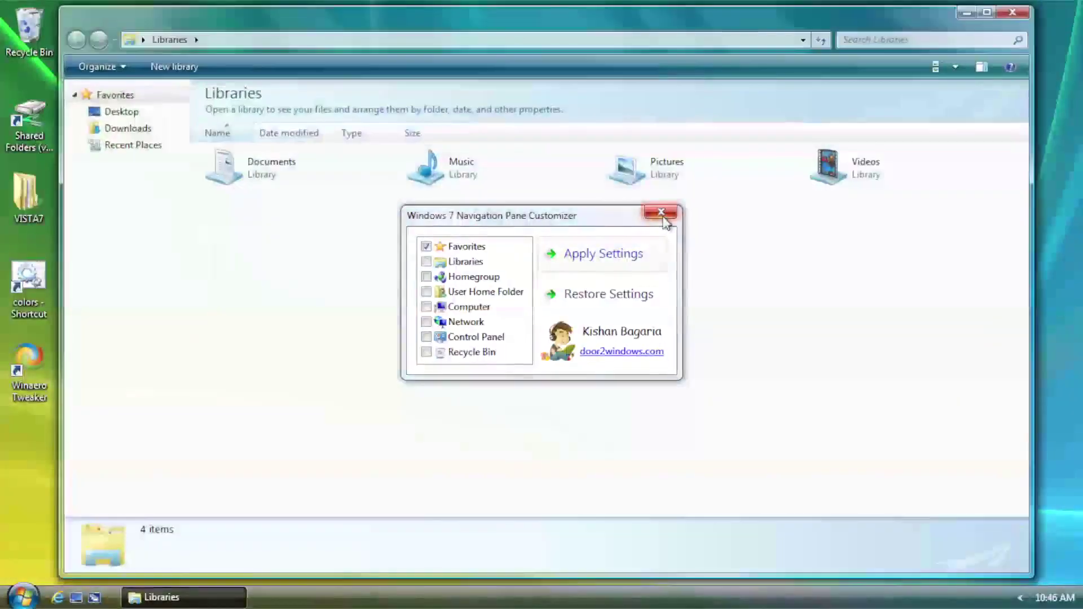
pyautogui.click(661, 212)
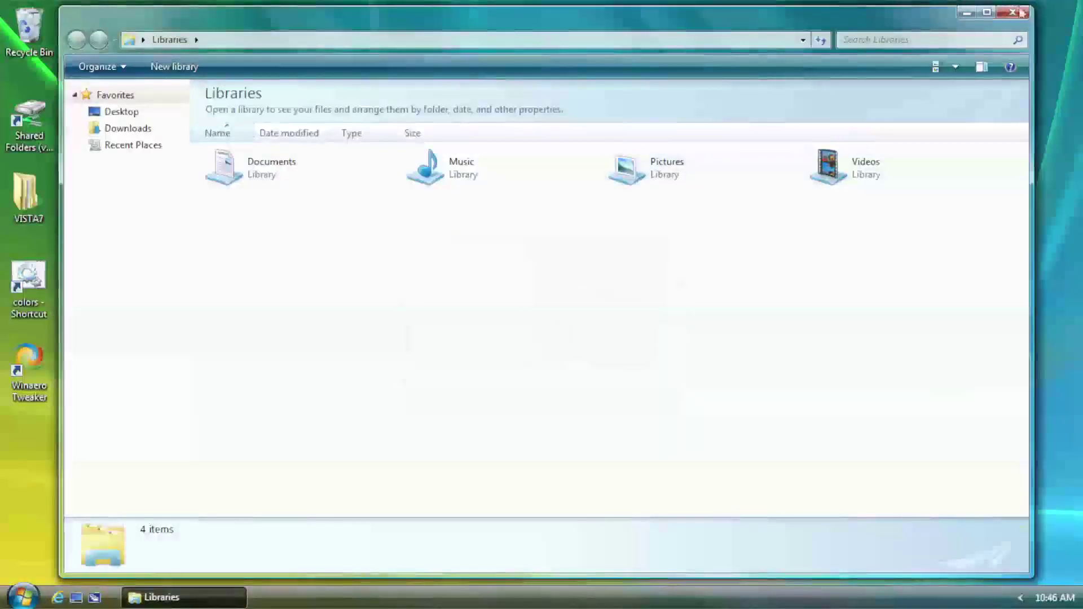
pyautogui.click(1013, 11)
# - Open the VISTA7 folder from the desktop
pyautogui.click(17, 597)
pyautogui.click(17, 597)
pyautogui.doubleClick(28, 192)
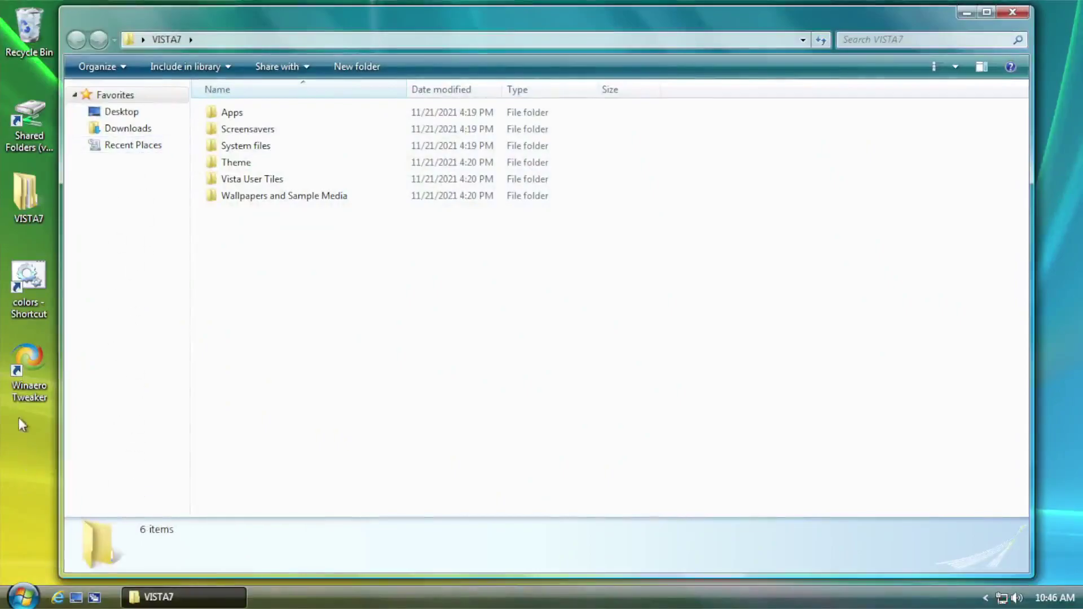
pyautogui.click(17, 597)
pyautogui.click(418, 206)
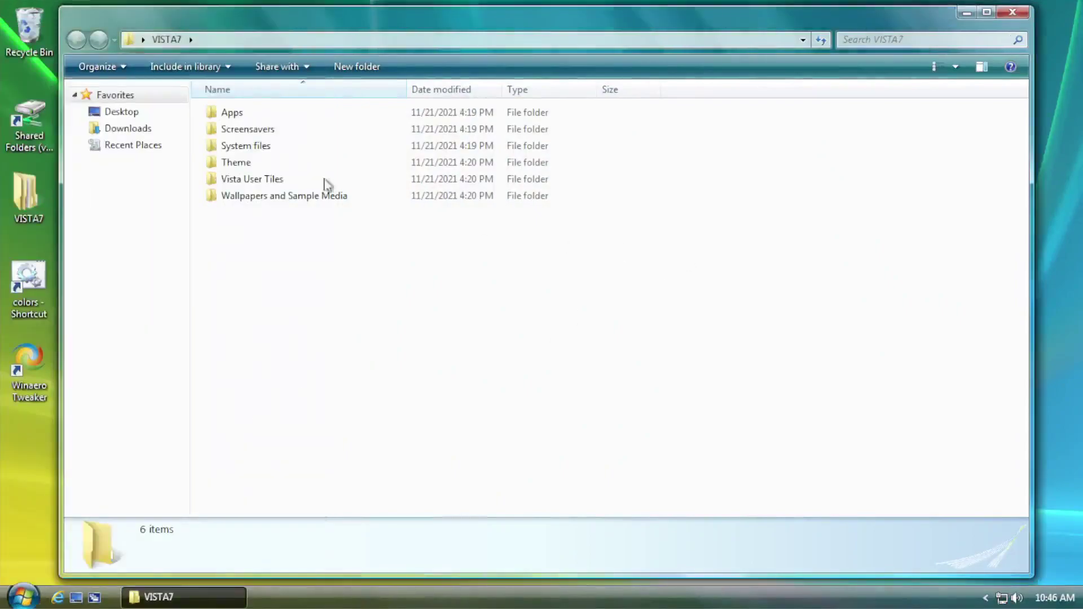
# - Open Computer, turn on Show all folders for the navigation pane and close the window
pyautogui.click(22, 596)
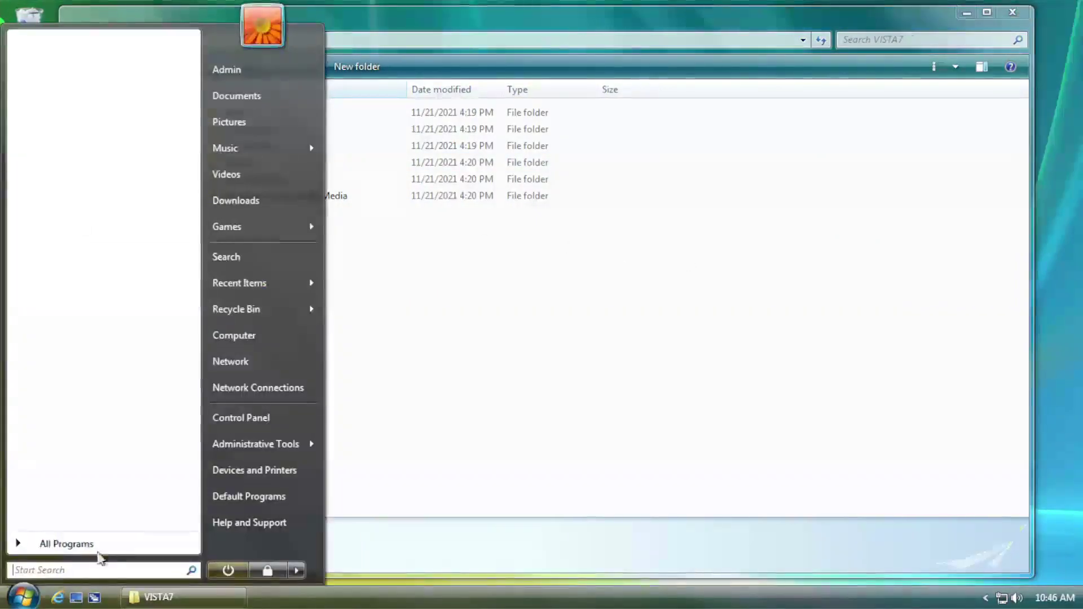
pyautogui.click(273, 335)
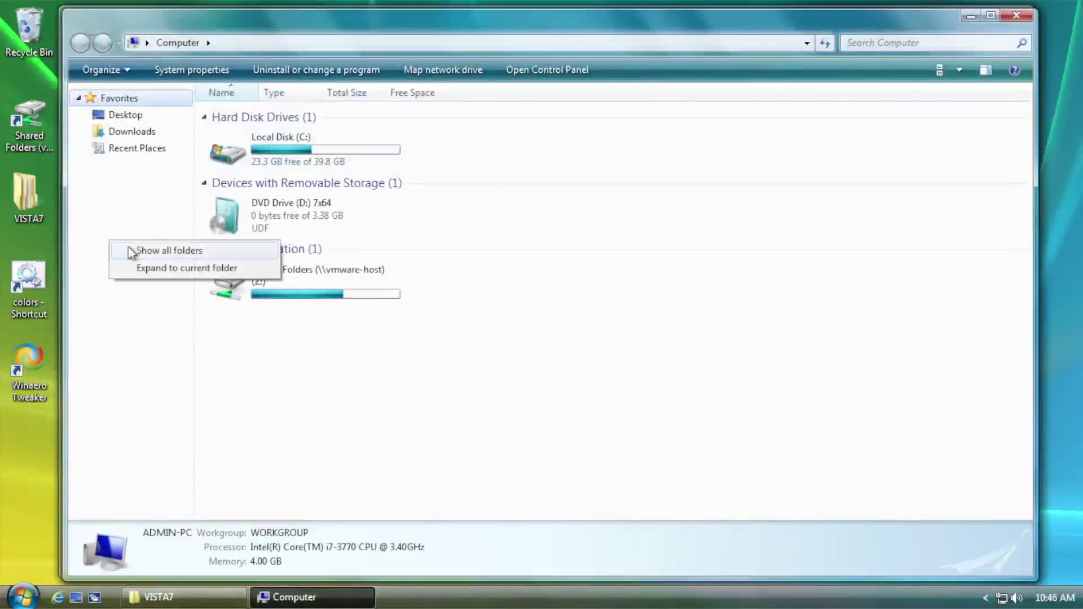
pyautogui.click(131, 250)
pyautogui.rightClick(131, 364)
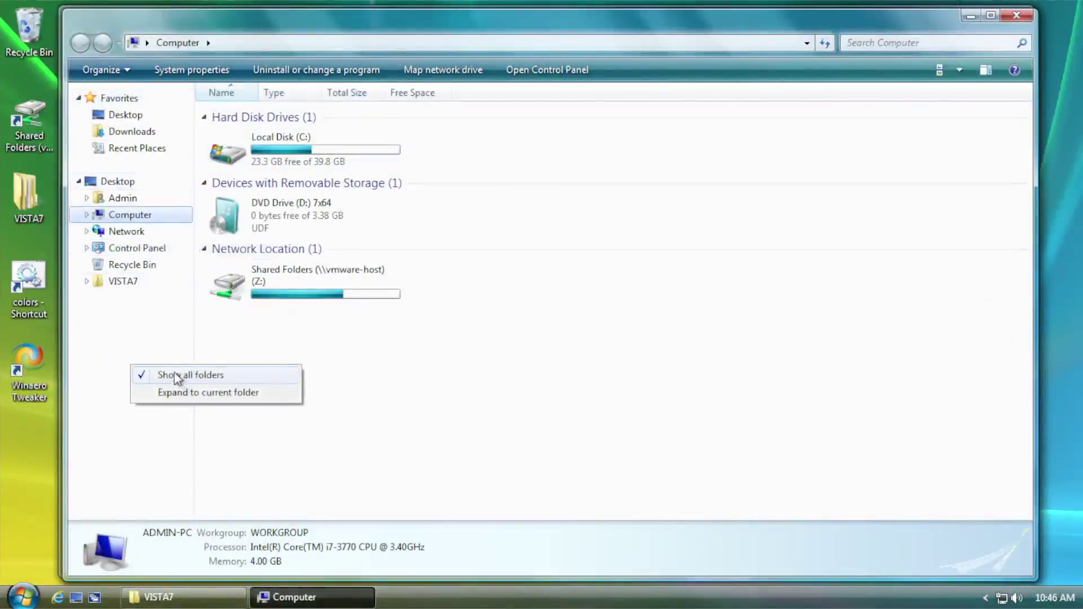
pyautogui.click(158, 326)
pyautogui.rightClick(154, 352)
pyautogui.click(119, 351)
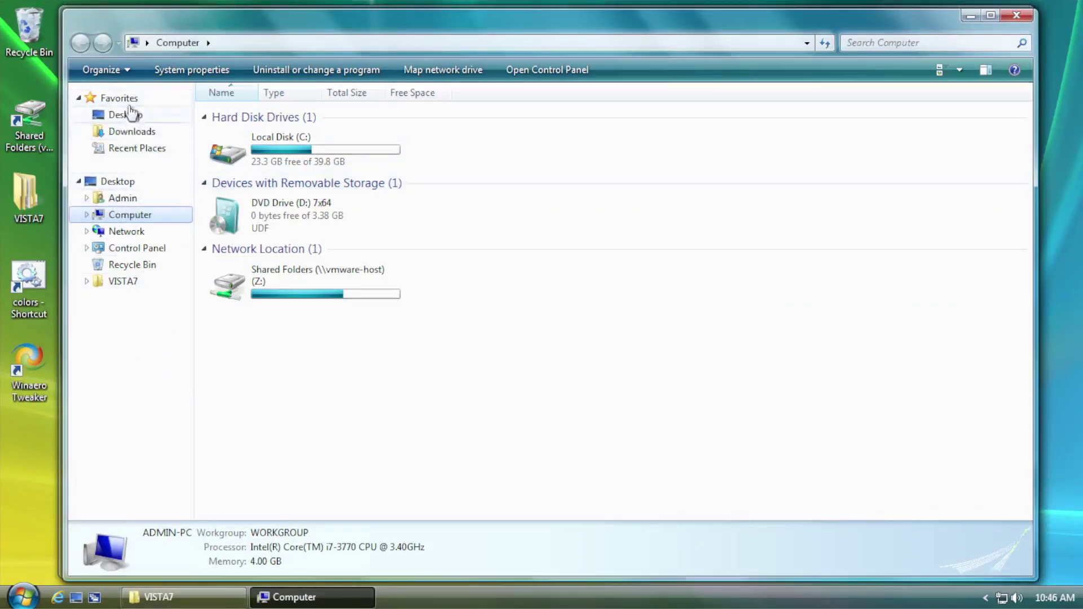
pyautogui.click(1016, 18)
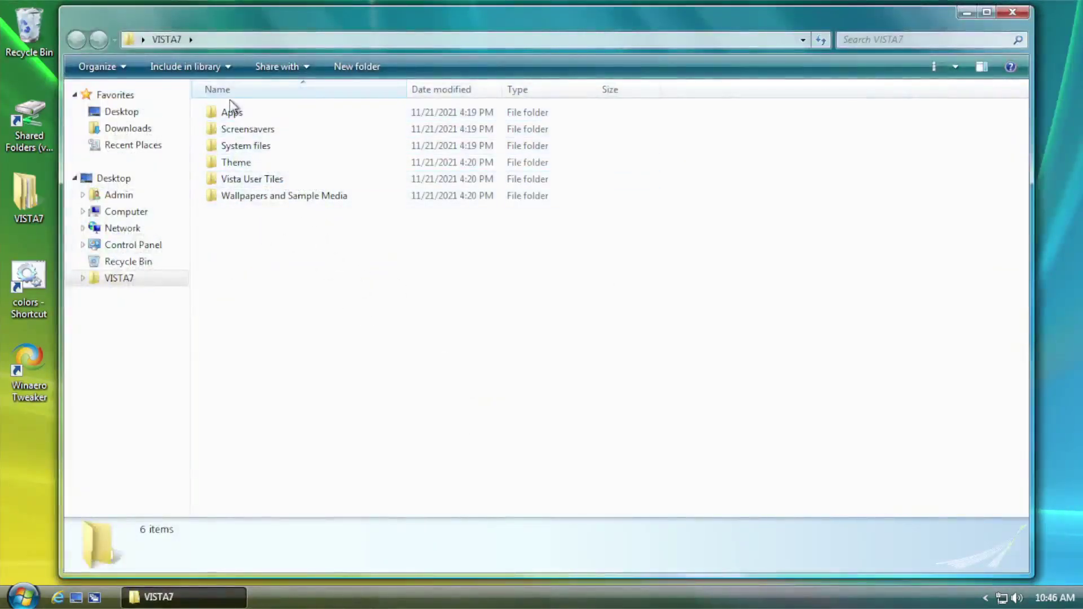
# - Open the Alt Explorer Path text document from the Apps folder and reposition its Notepad window
pyautogui.click(234, 114)
pyautogui.doubleClick(236, 116)
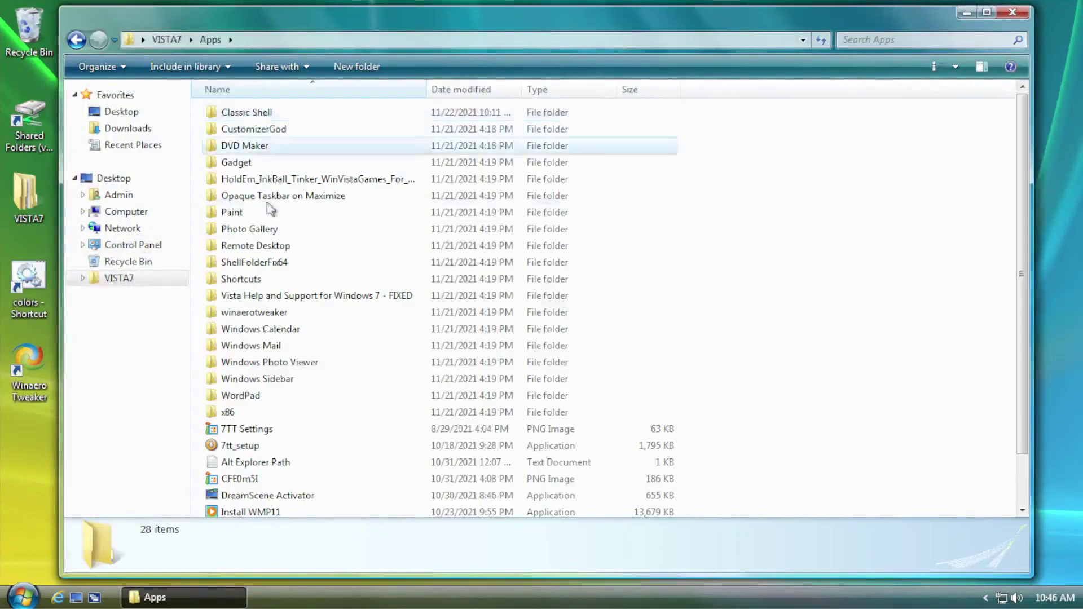
pyautogui.scroll(-1, 249, 164)
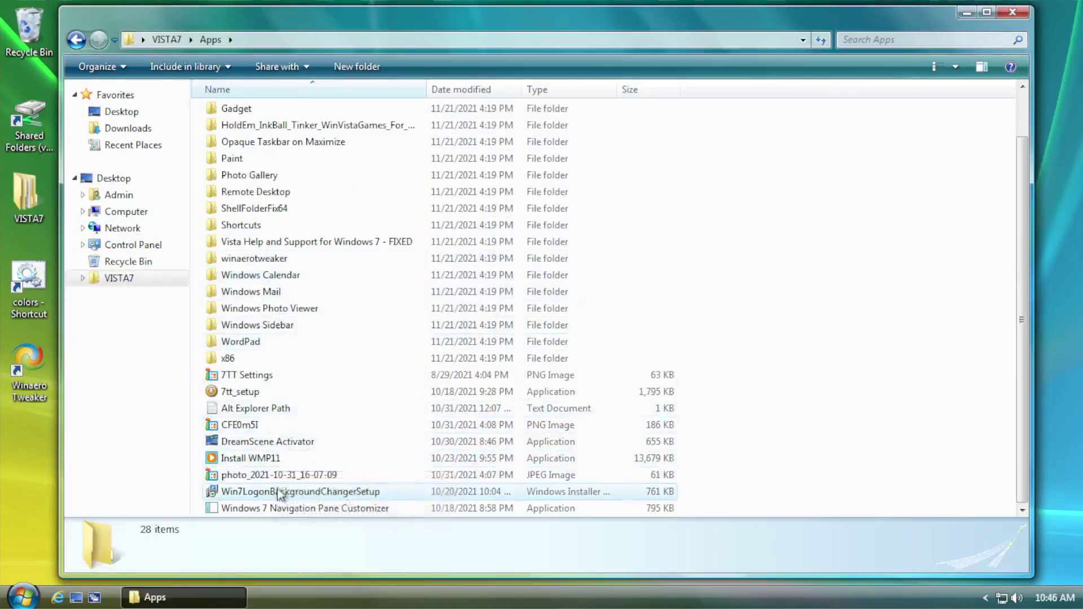
pyautogui.doubleClick(267, 414)
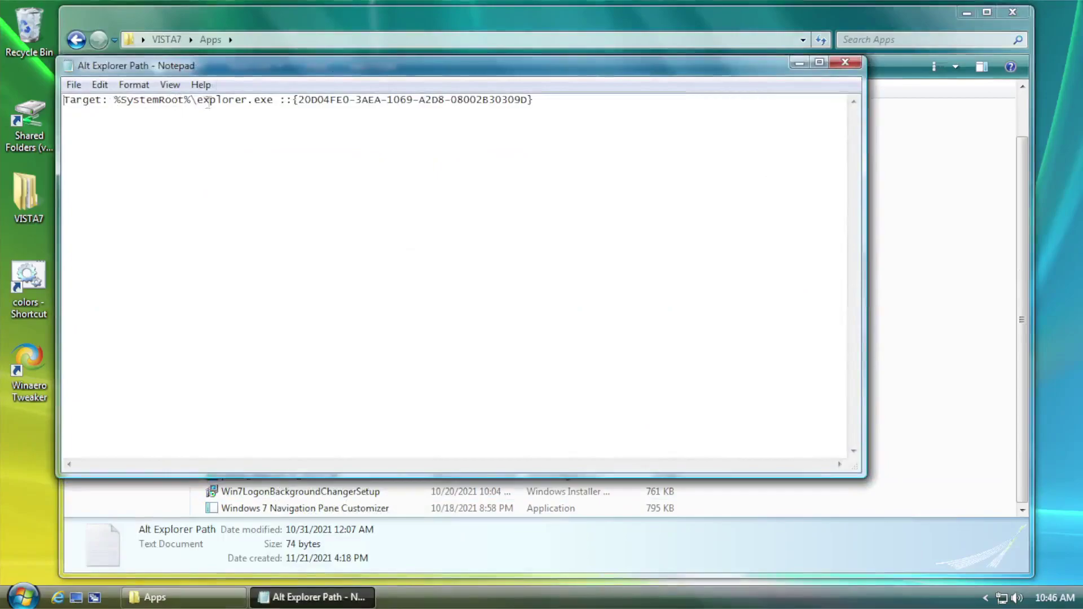
pyautogui.moveTo(168, 73); pyautogui.dragTo(194, 130)
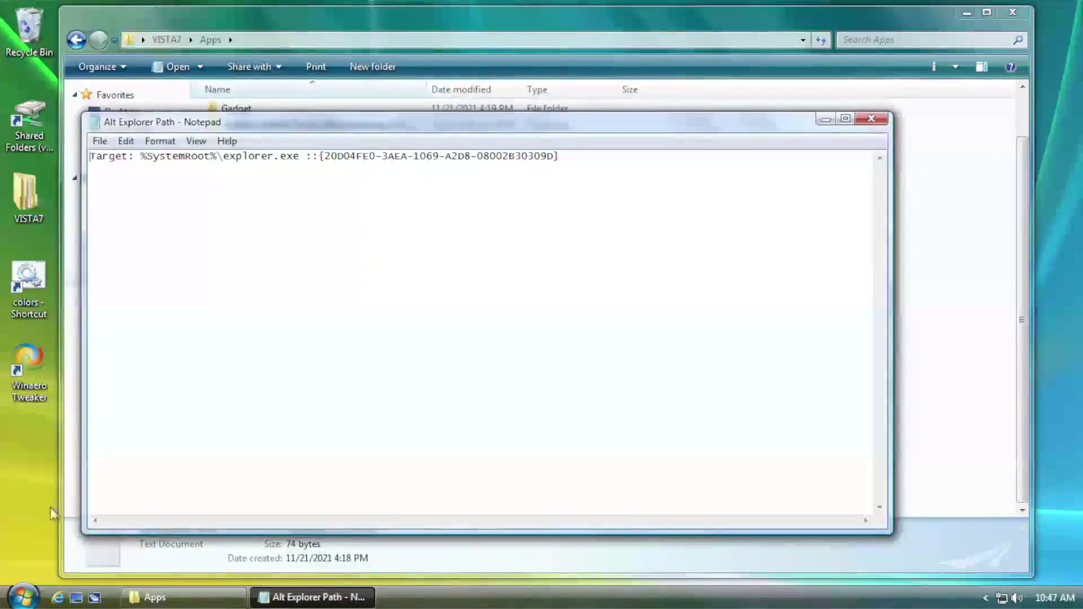
# - Launch Windows Explorer from Accessories to check which location it opens, and close its window
pyautogui.click(22, 597)
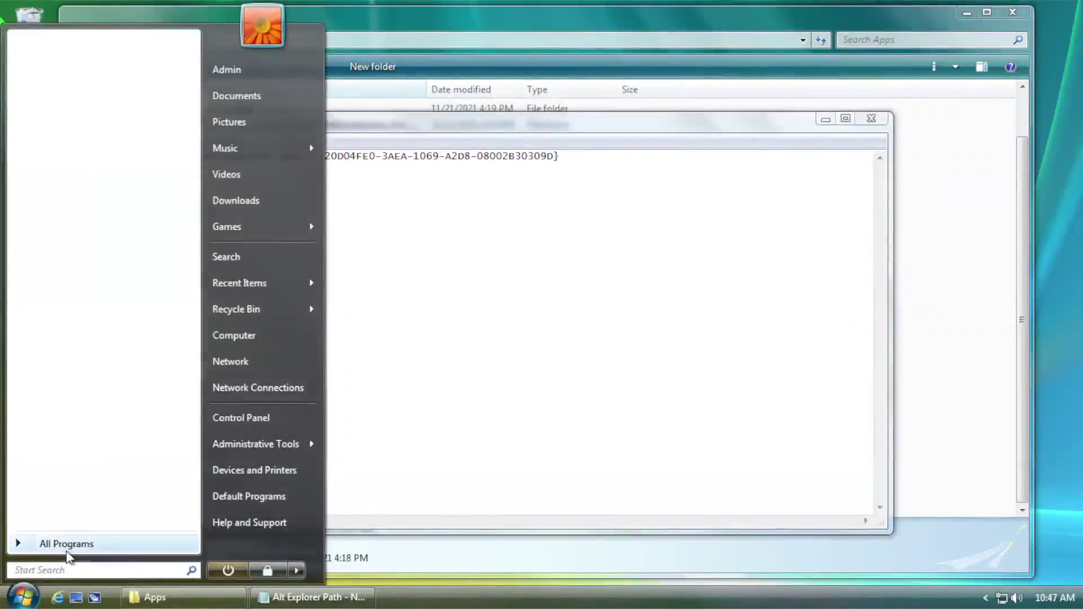
pyautogui.click(68, 550)
pyautogui.click(68, 307)
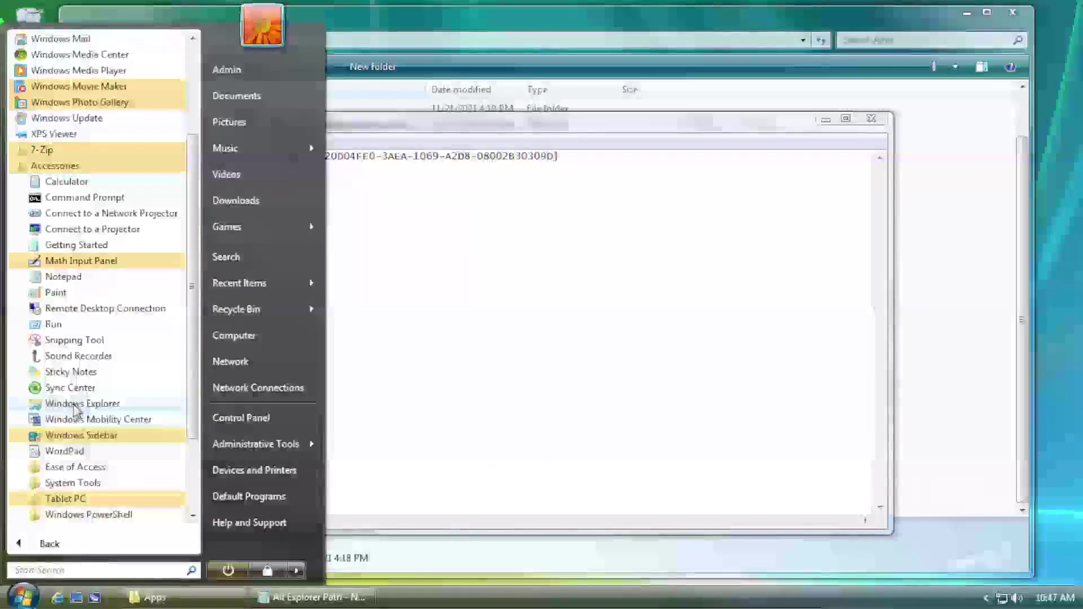
pyautogui.click(75, 405)
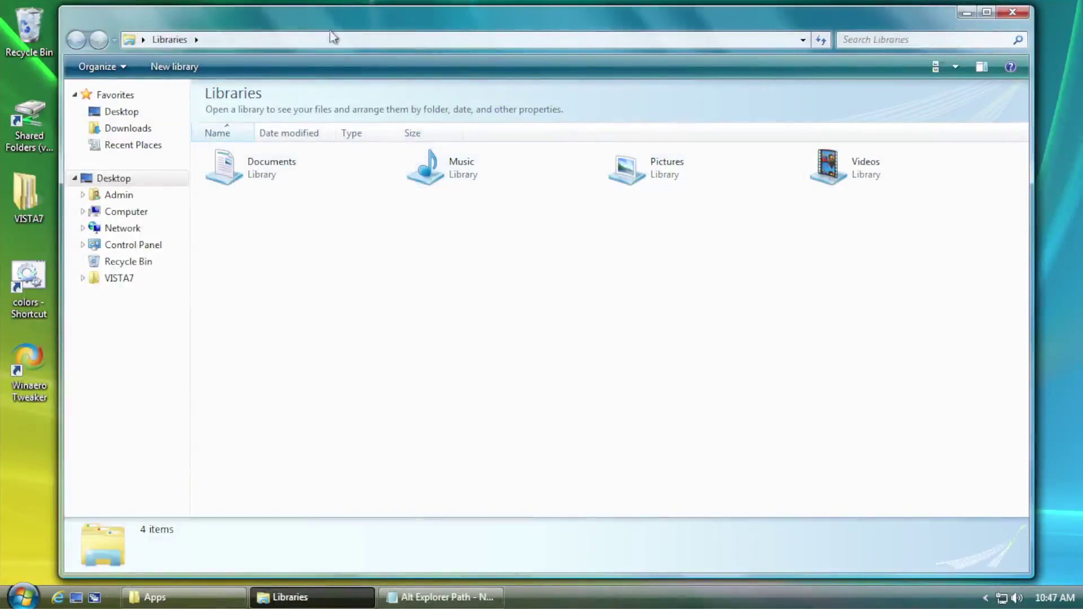
pyautogui.click(986, 7)
pyautogui.click(1071, 6)
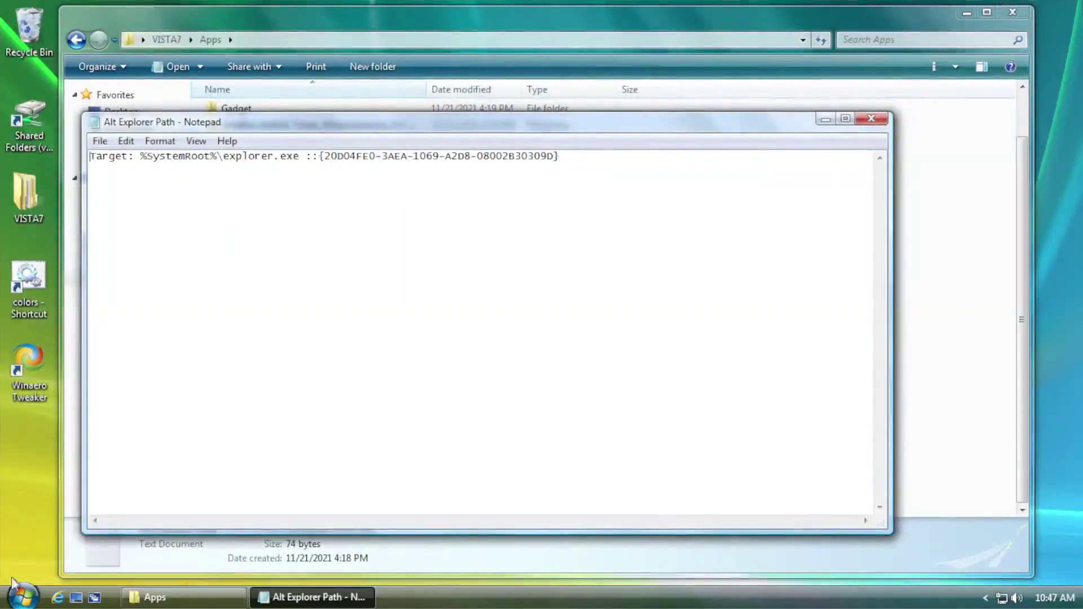
# - Open the properties of the Windows Explorer shortcut in the Accessories folder
pyautogui.click(22, 596)
pyautogui.click(39, 547)
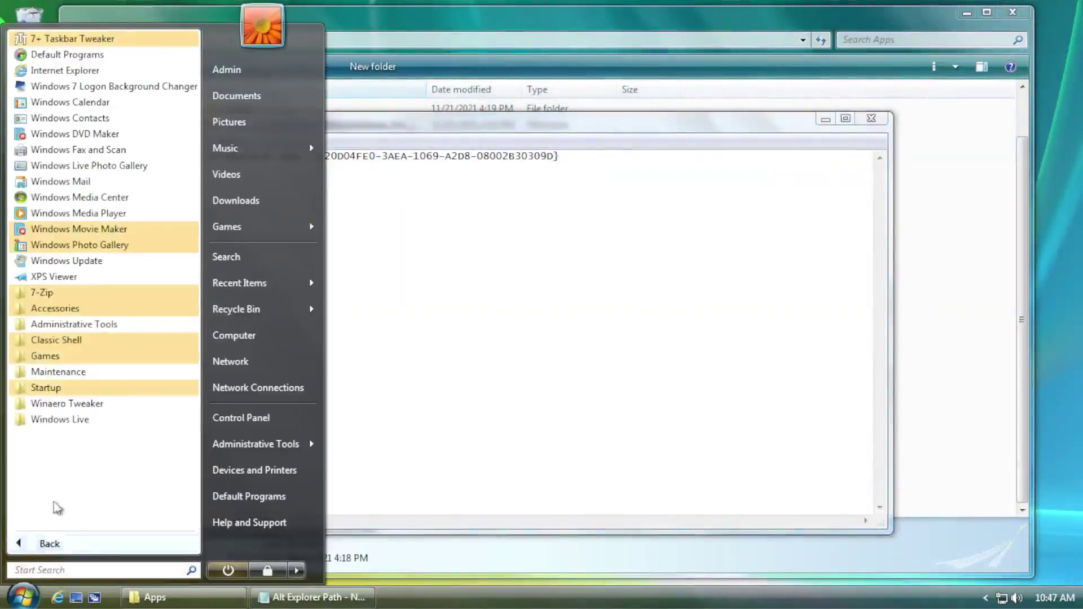
pyautogui.click(55, 308)
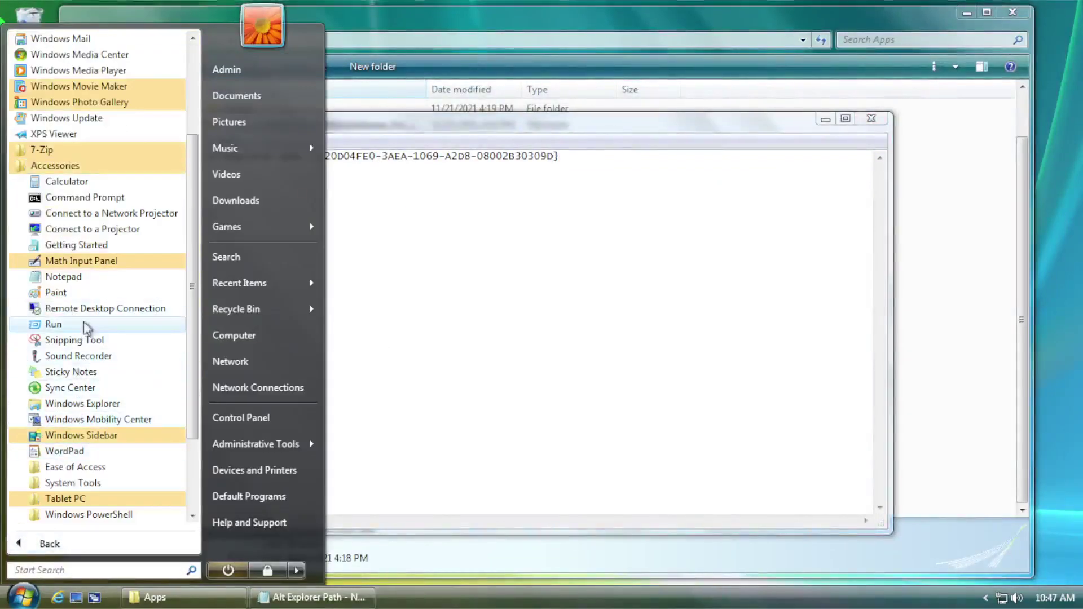
pyautogui.click(68, 166)
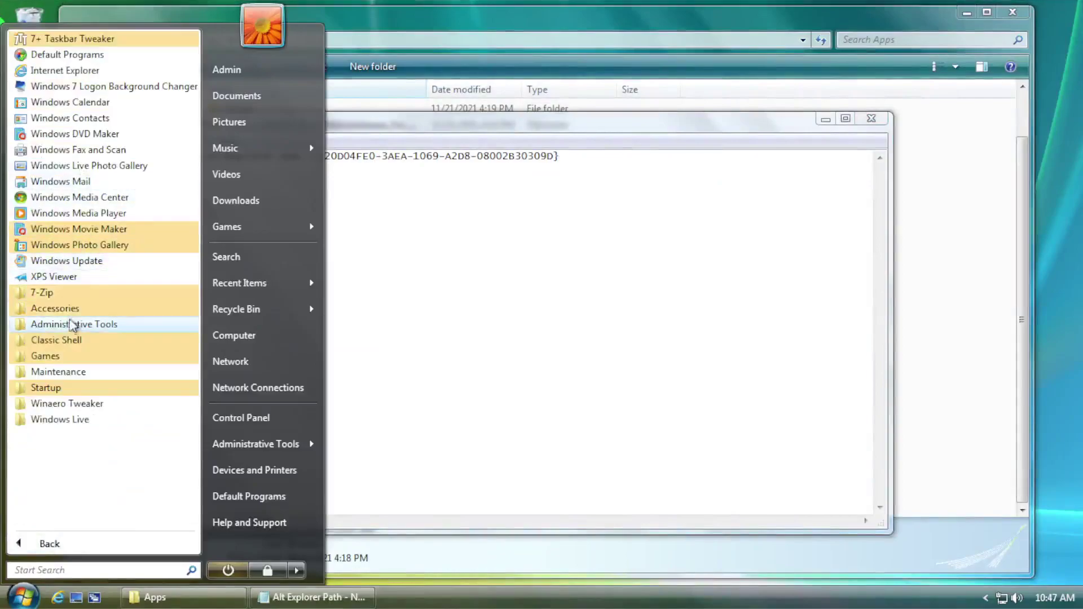
pyautogui.click(72, 309)
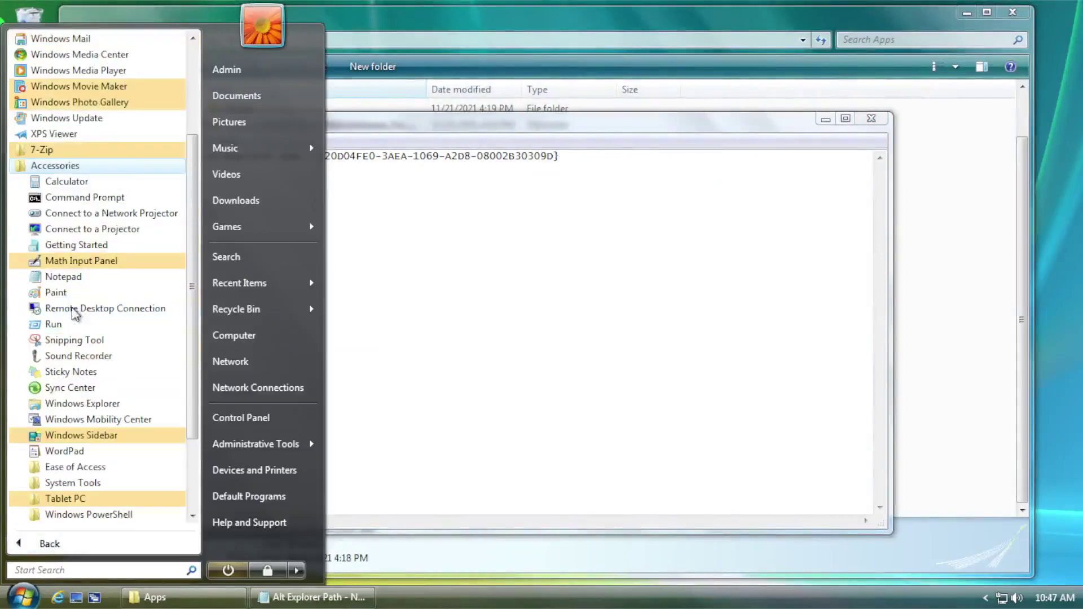
pyautogui.rightClick(82, 403)
pyautogui.click(125, 391)
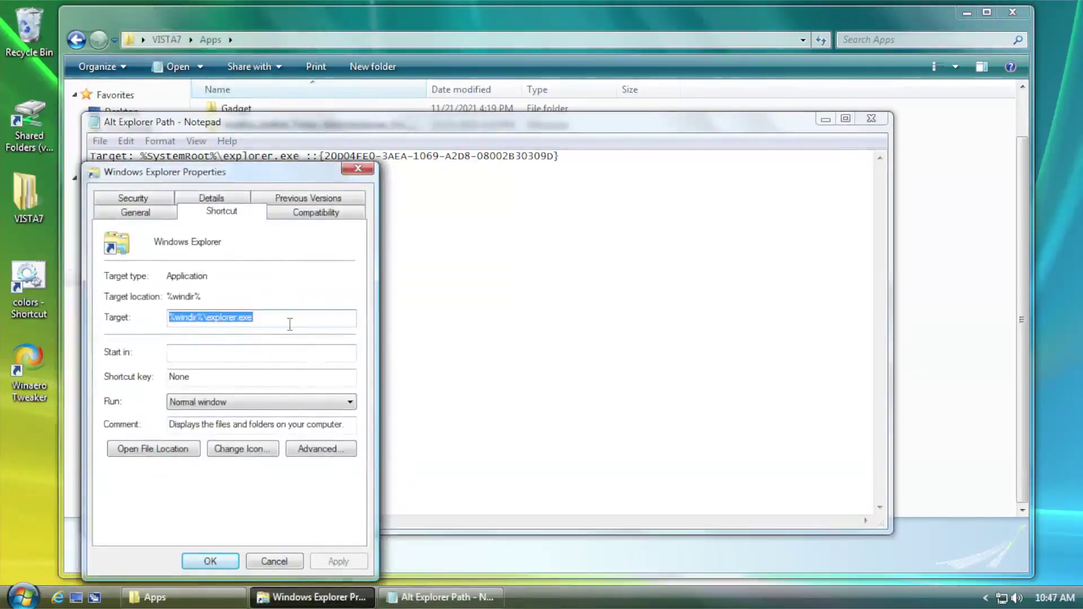
# - Copy the path after "Target:" from the Alt Explorer Path document and close Notepad
pyautogui.click(553, 241)
pyautogui.moveTo(550, 158); pyautogui.dragTo(231, 157)
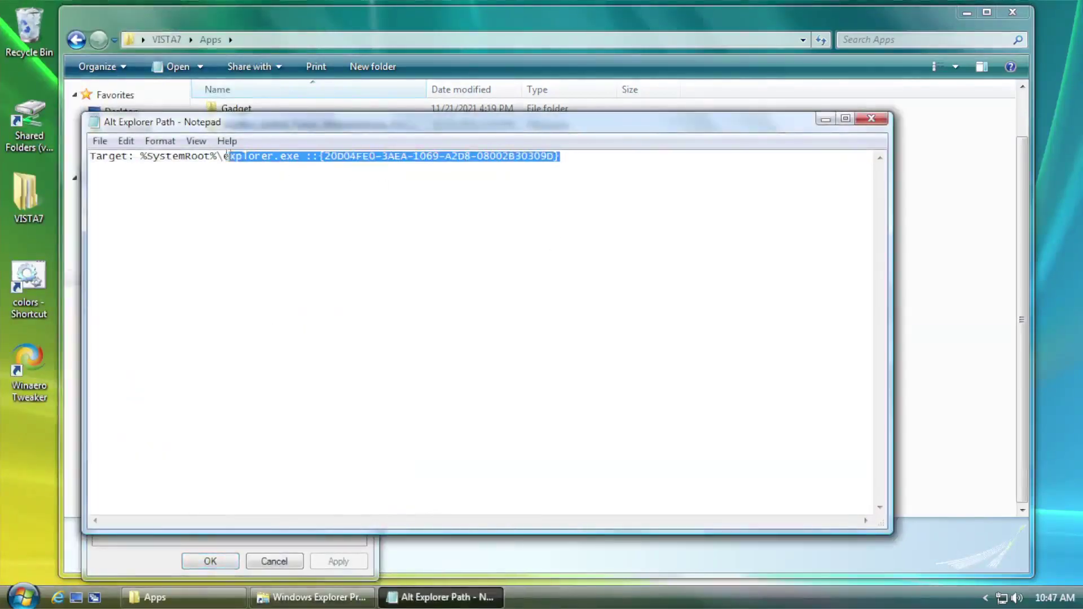
pyautogui.rightClick(156, 160)
pyautogui.click(206, 211)
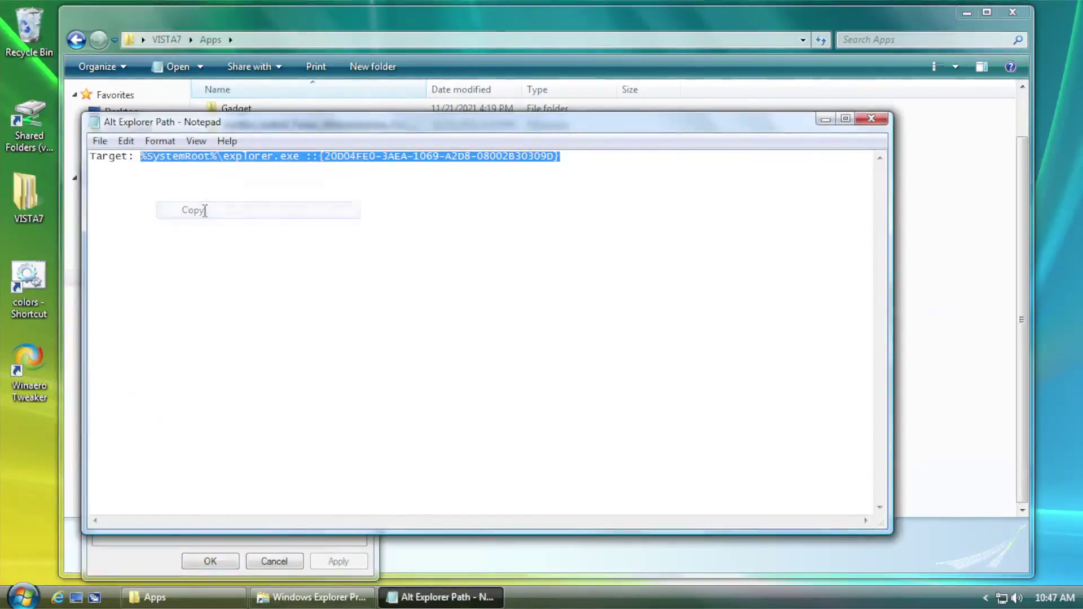
pyautogui.click(871, 118)
# - Set the Windows Explorer shortcut's target to %SystemRoot%\explorer.exe ::{20D04FE0-3AEA-1069-A2D8-08002B30309D} and save the properties
pyautogui.rightClick(271, 318)
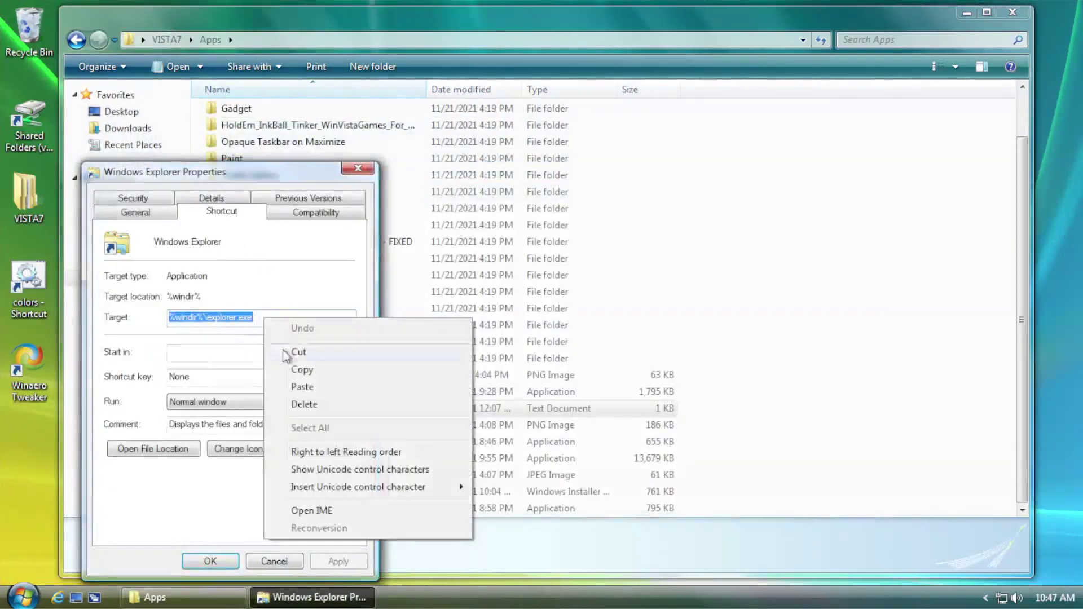
pyautogui.click(291, 389)
pyautogui.click(208, 561)
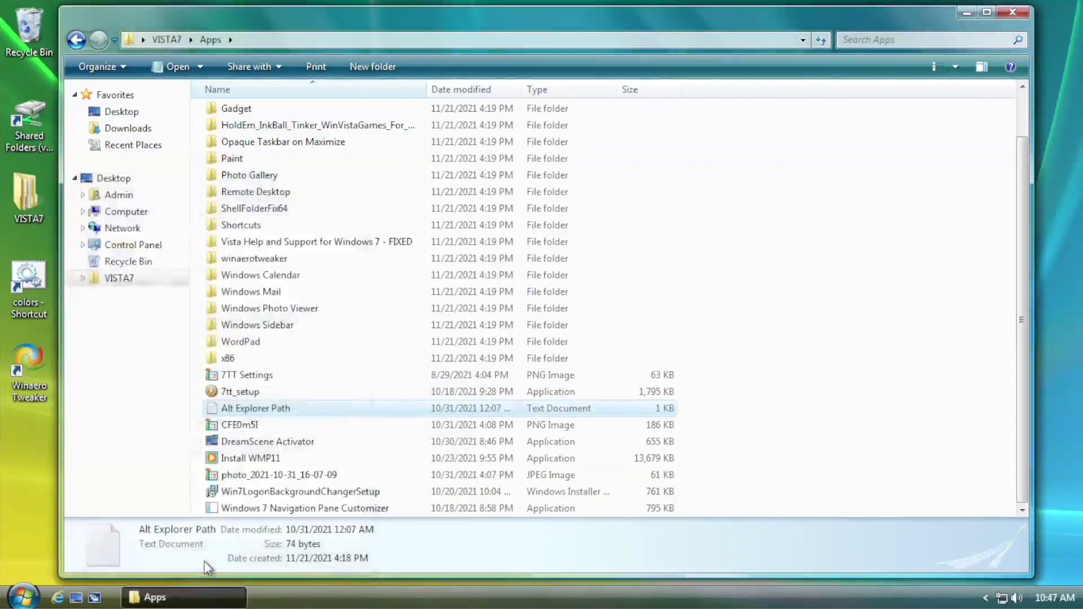
# - Launch Windows Explorer from Accessories to test the new target, reposition its window and close it
pyautogui.click(22, 599)
pyautogui.click(45, 544)
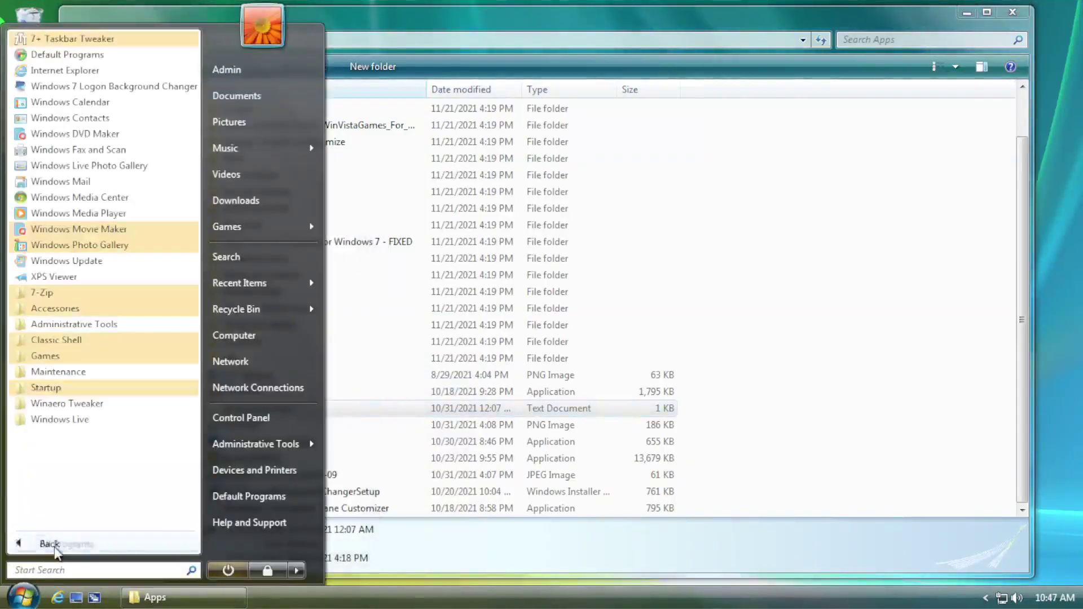
pyautogui.click(75, 312)
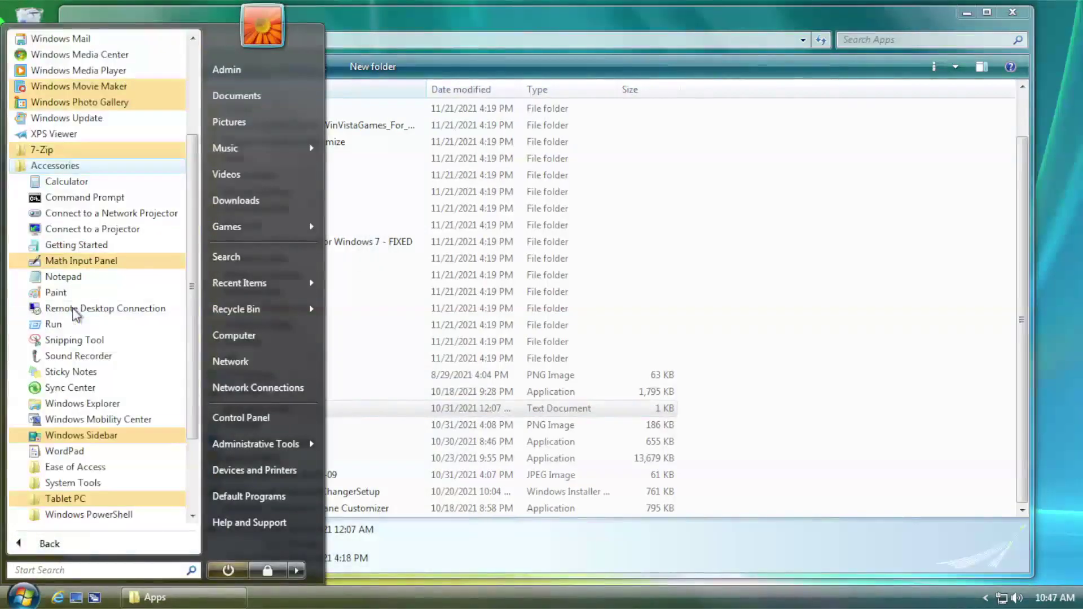
pyautogui.click(83, 403)
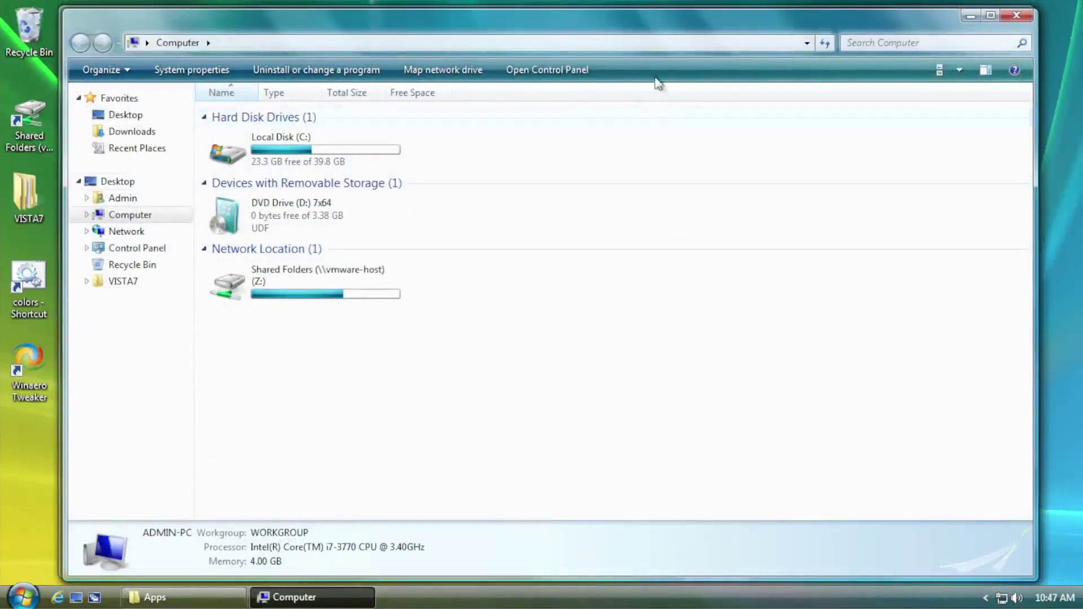
pyautogui.moveTo(67, 9); pyautogui.dragTo(227, 54)
pyautogui.moveTo(439, 63); pyautogui.dragTo(346, 37)
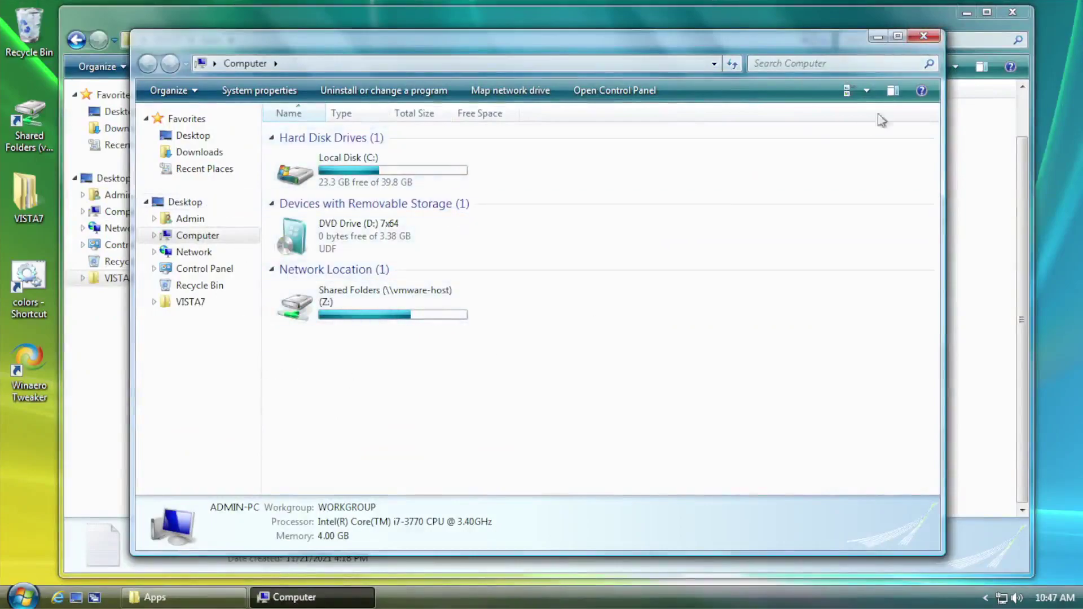
pyautogui.click(923, 37)
# - Maximize the Apps window, go back to the VISTA7 folder and minimize the window
pyautogui.click(987, 12)
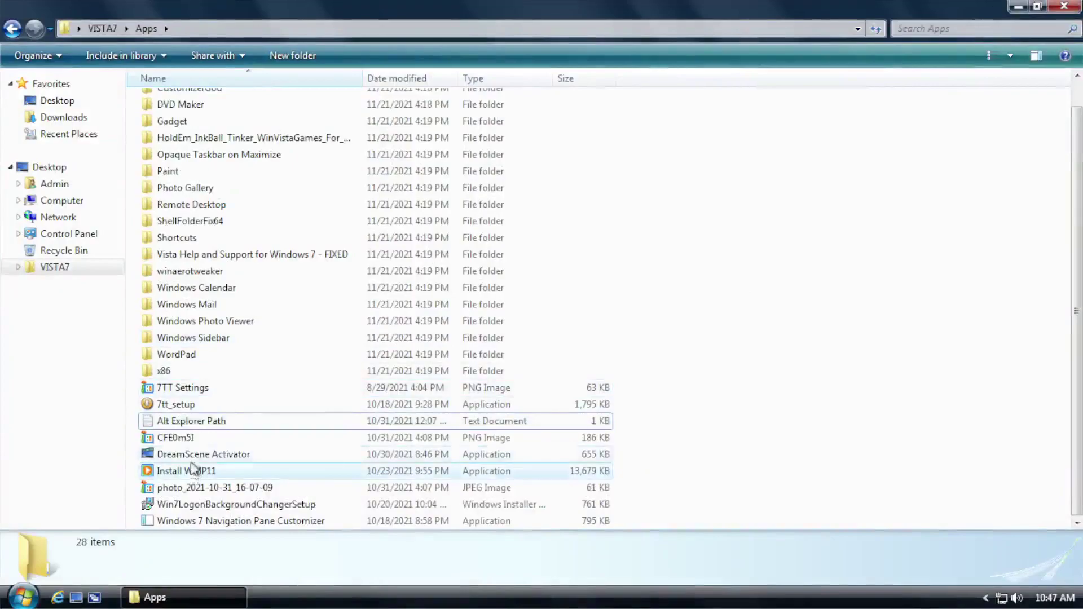
pyautogui.scroll(1, 192, 452)
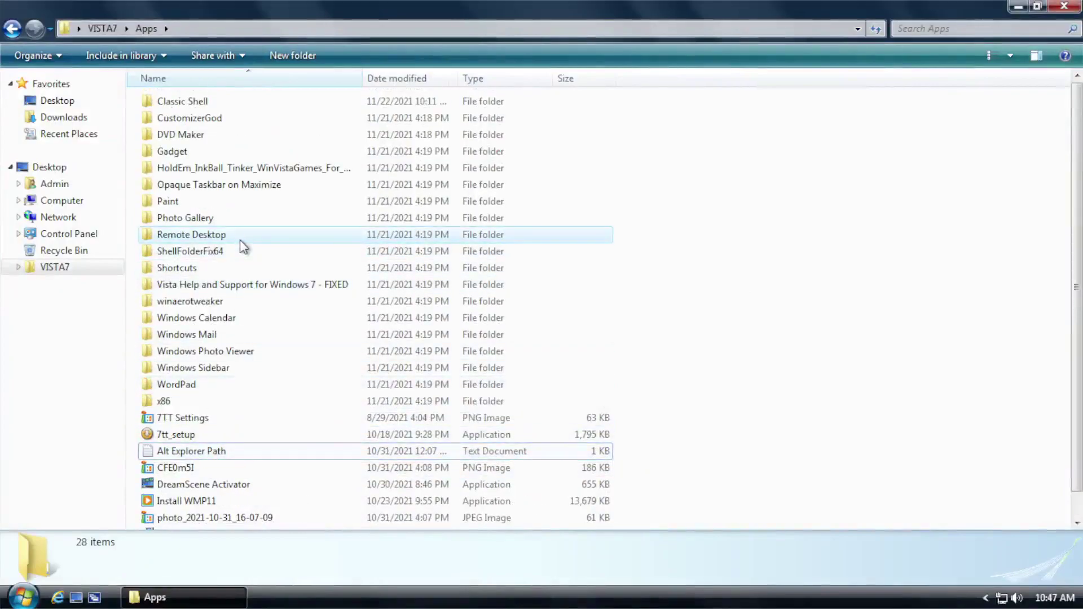
pyautogui.click(12, 28)
pyautogui.click(203, 135)
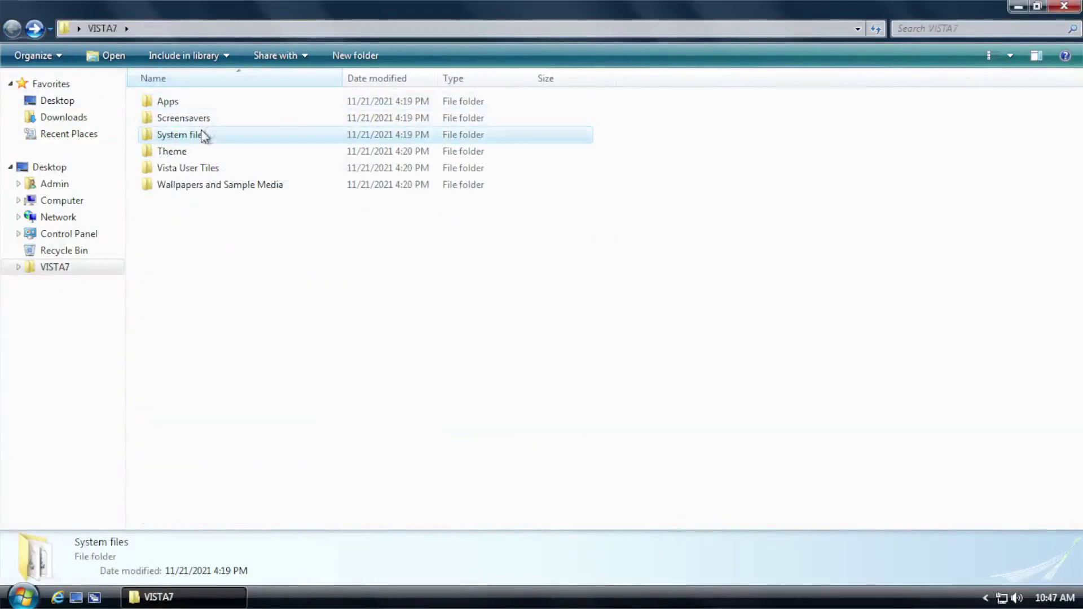
pyautogui.click(194, 181)
pyautogui.click(217, 168)
pyautogui.click(314, 256)
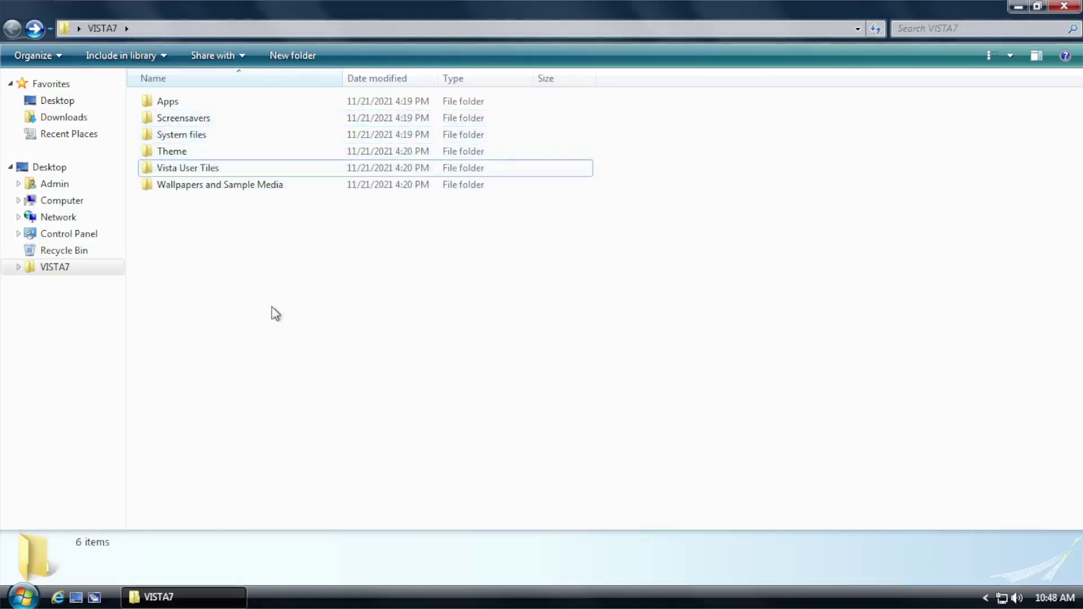
pyautogui.moveTo(433, 280); pyautogui.dragTo(559, 380)
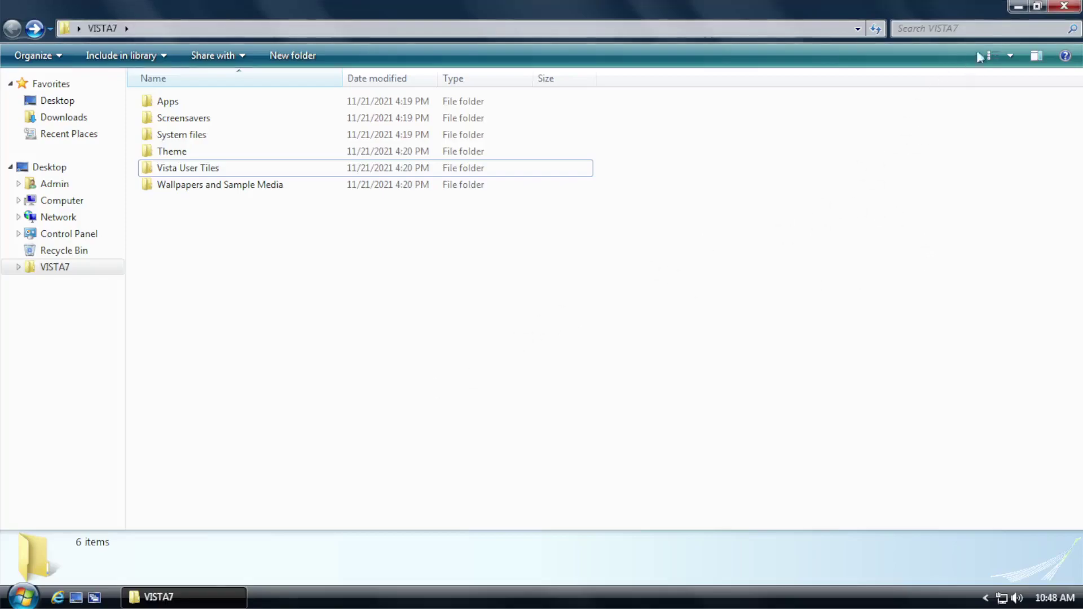
pyautogui.click(1019, 10)
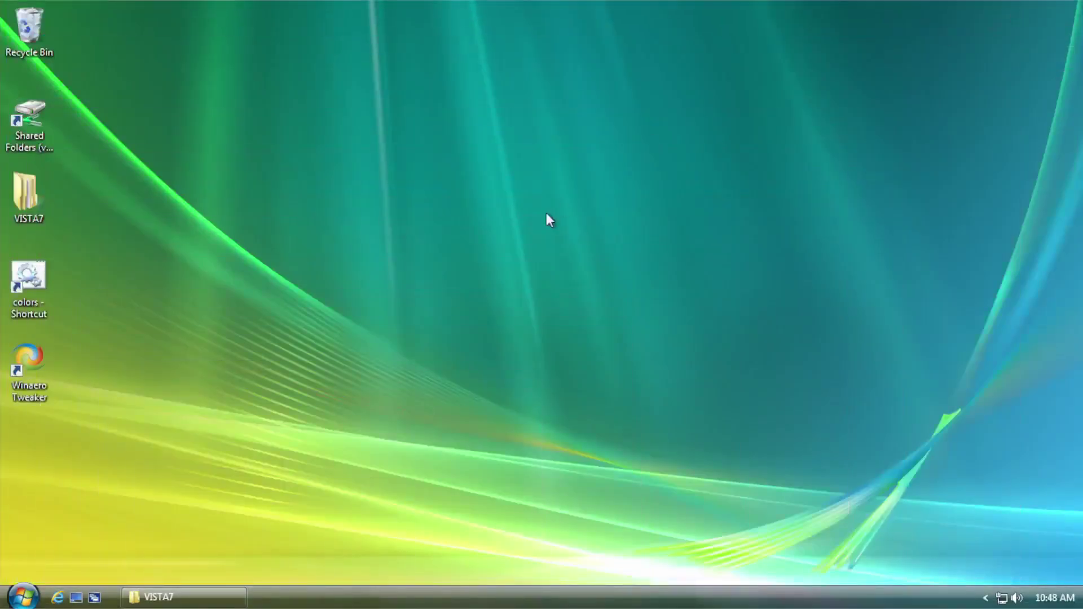
pyautogui.click(24, 599)
pyautogui.click(67, 544)
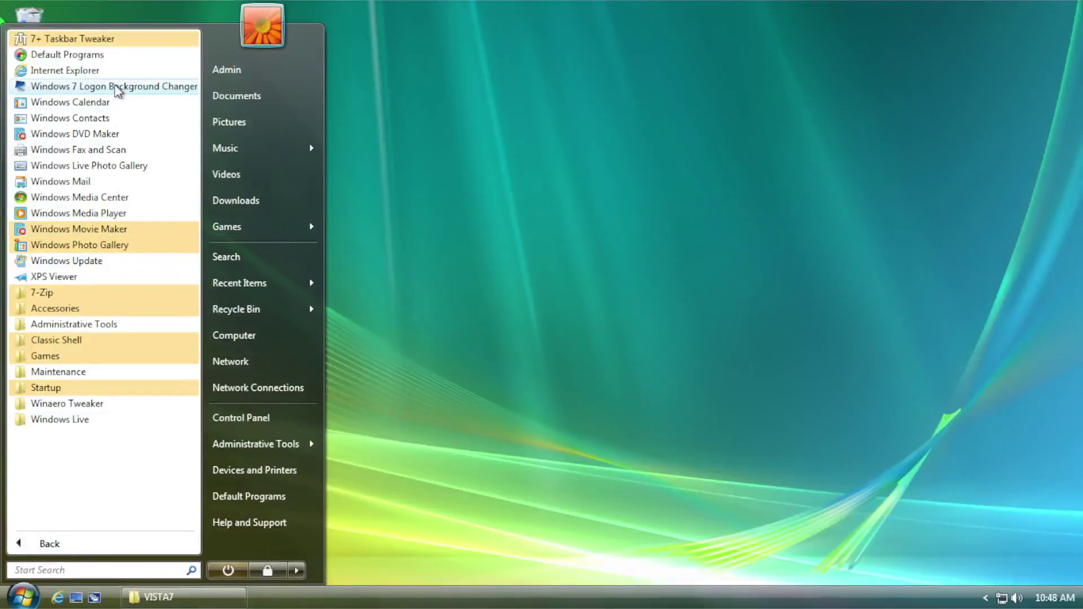
pyautogui.click(752, 179)
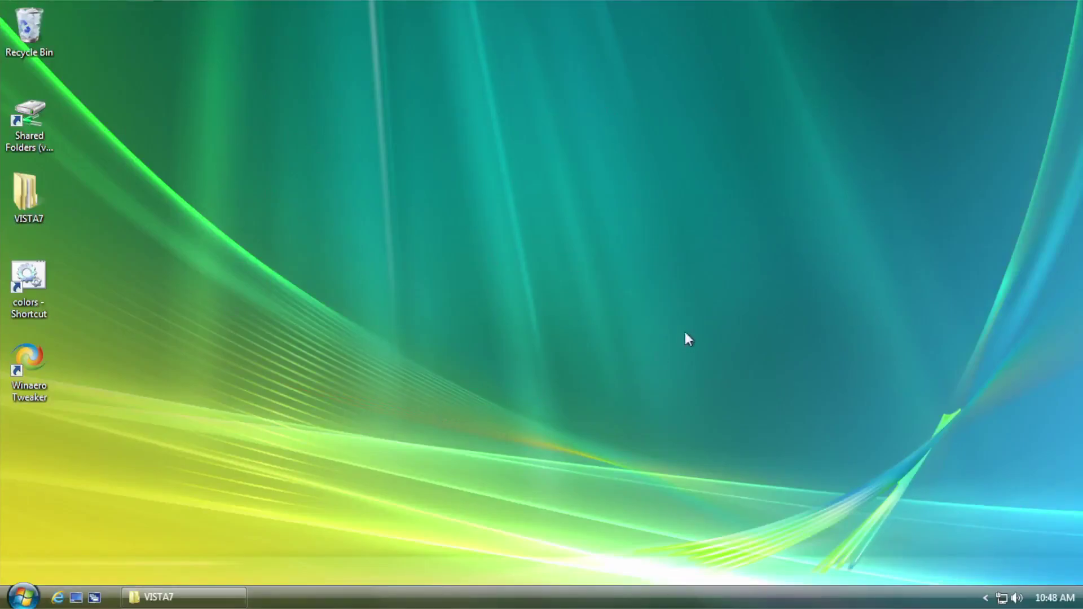
# - Lock the computer to check the logon screen background and return to the desktop
pyautogui.click(25, 598)
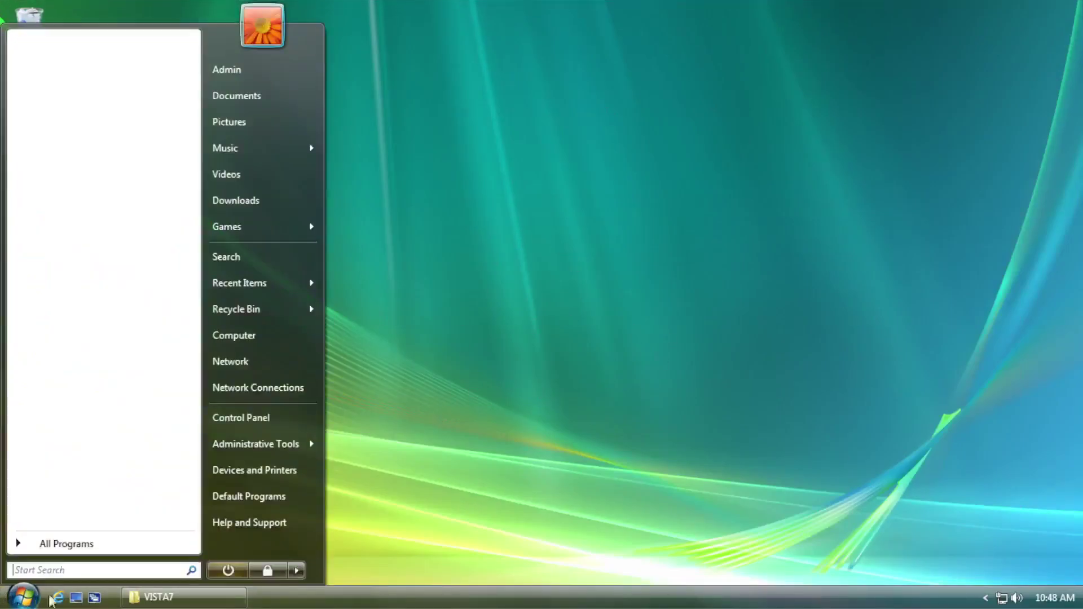
pyautogui.click(277, 571)
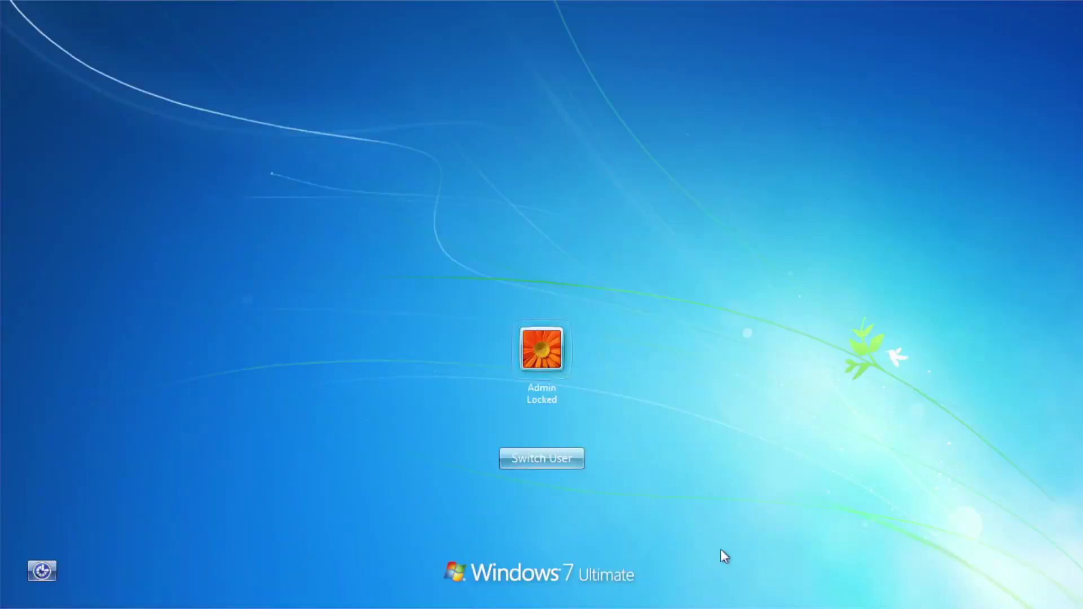
pyautogui.click(559, 358)
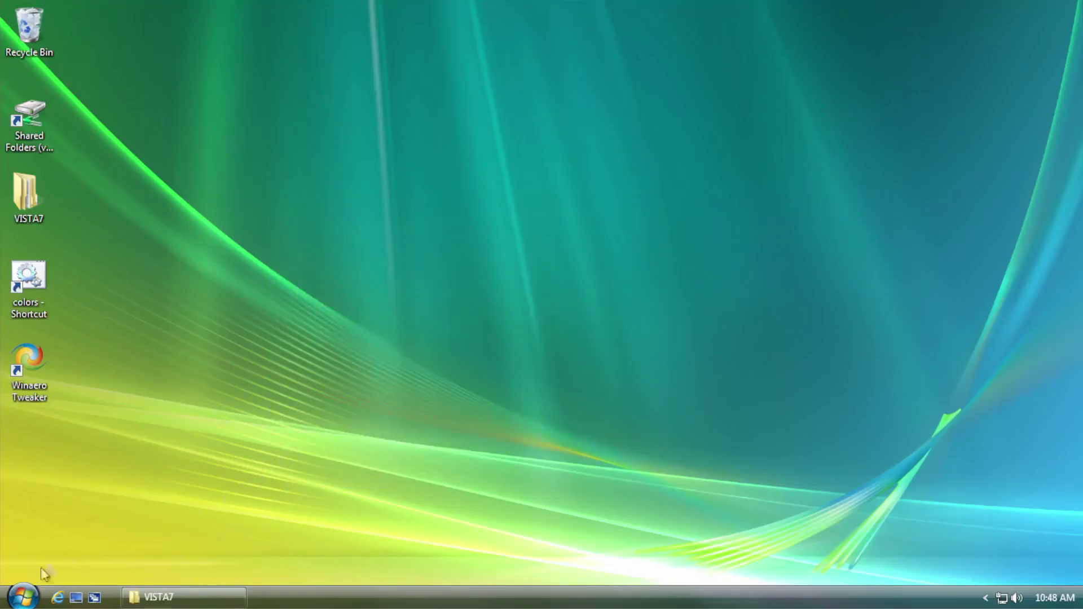
# - Open Windows 7 Logon Background Changer and maximize its window to view the available backgrounds
pyautogui.click(24, 596)
pyautogui.click(56, 543)
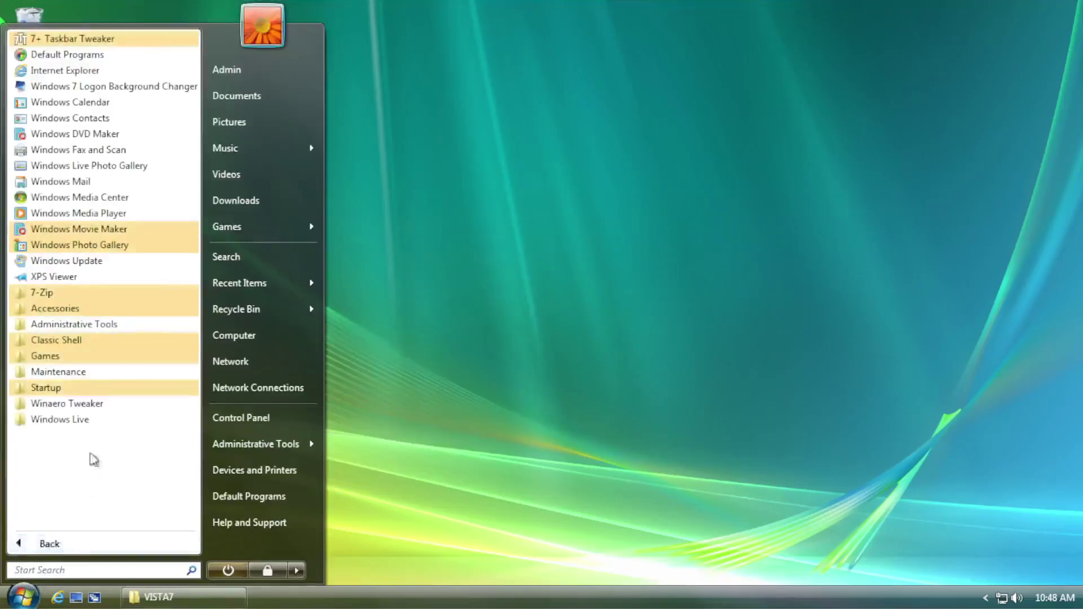
pyautogui.click(113, 88)
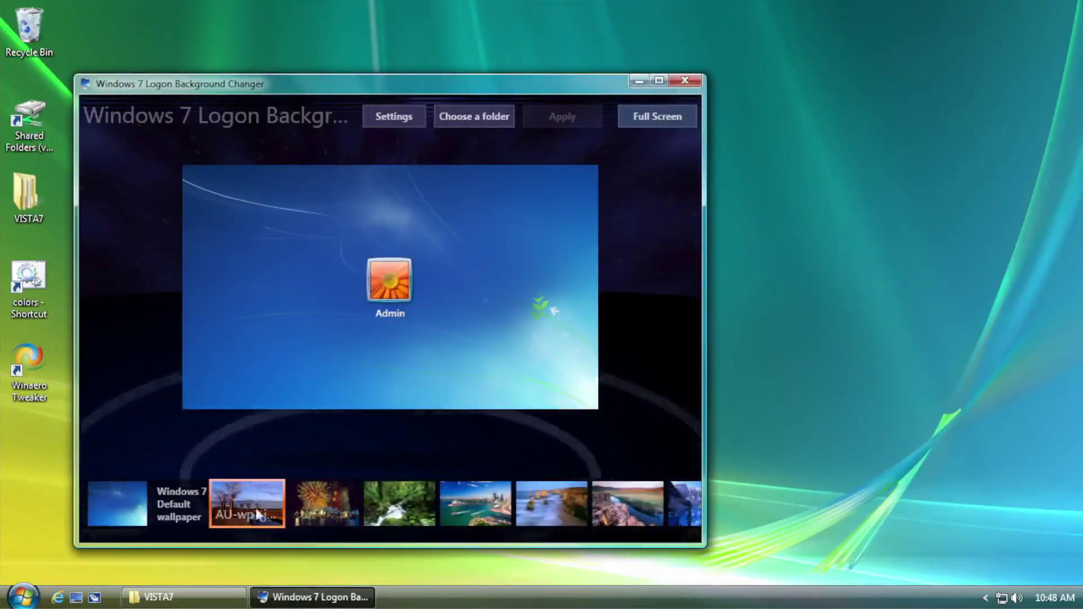
pyautogui.click(659, 81)
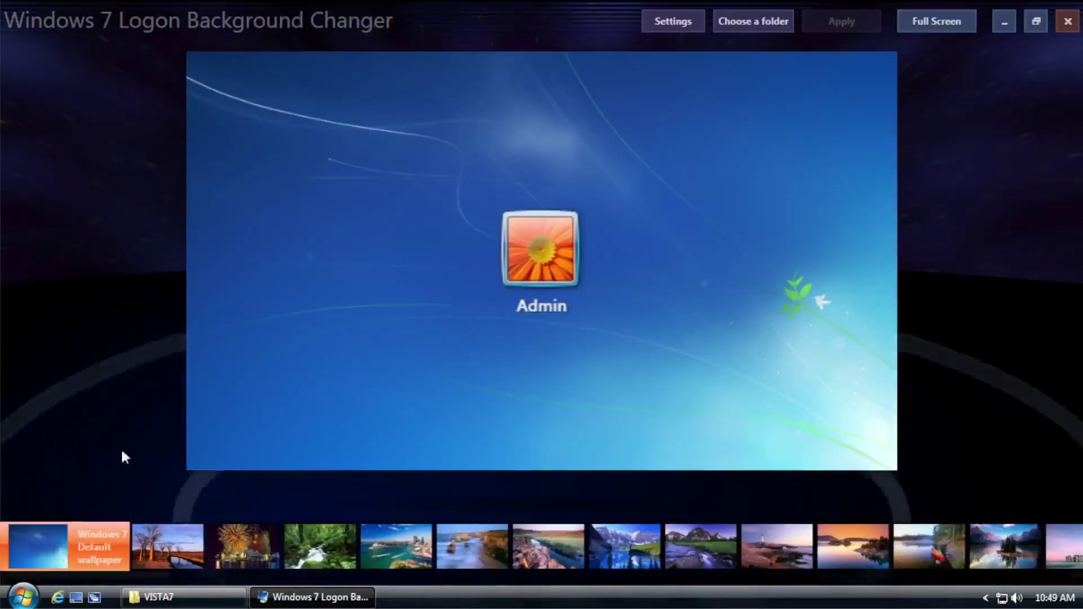
# - Open the folder chooser for logon backgrounds, dismiss it and close Windows 7 Logon Background Changer
pyautogui.click(774, 22)
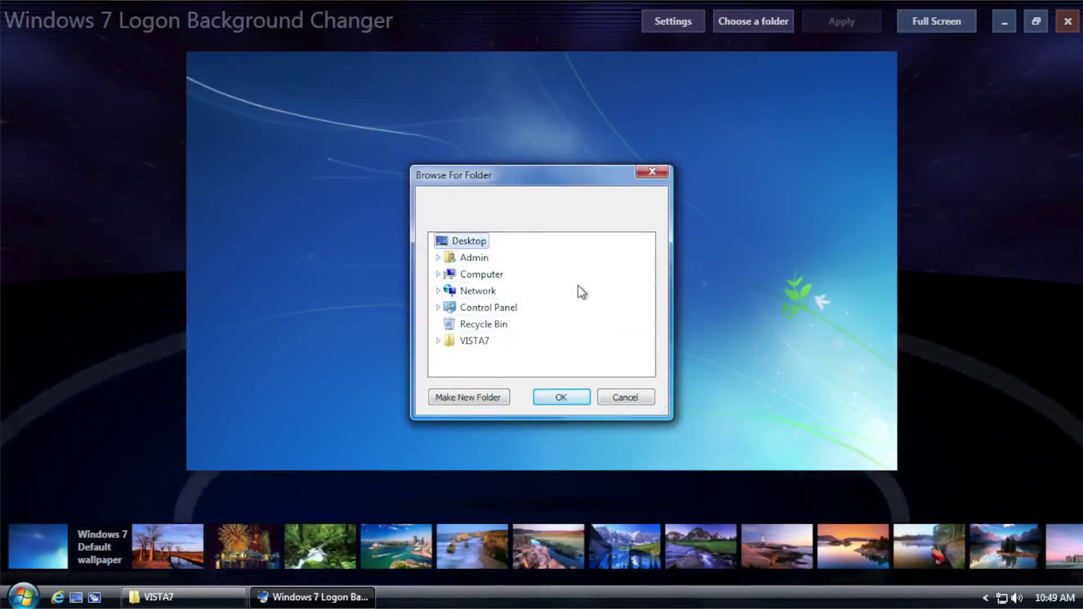
pyautogui.click(652, 171)
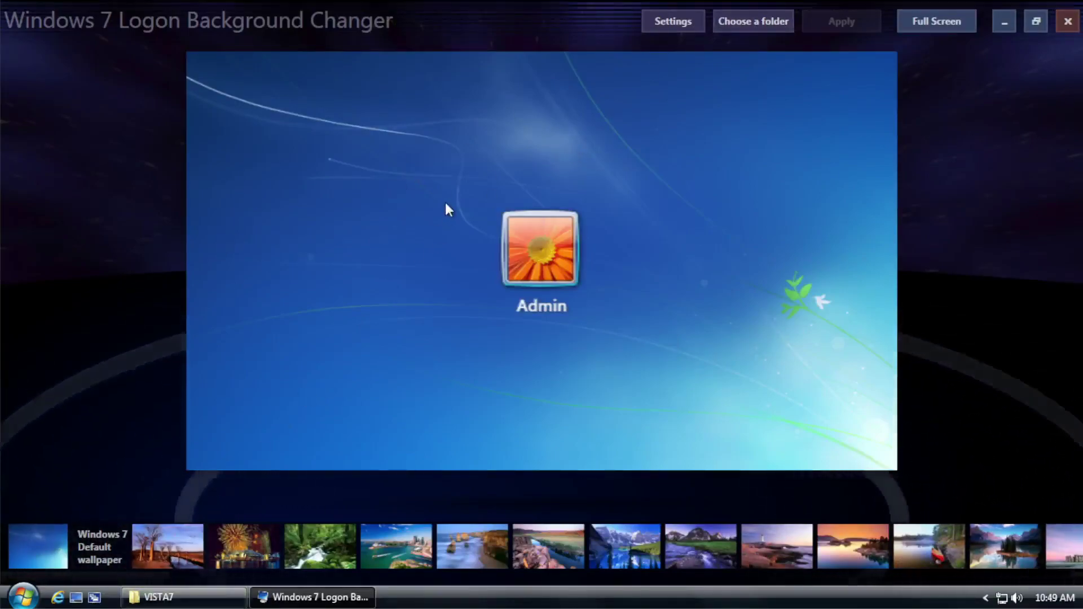
pyautogui.moveTo(177, 591)
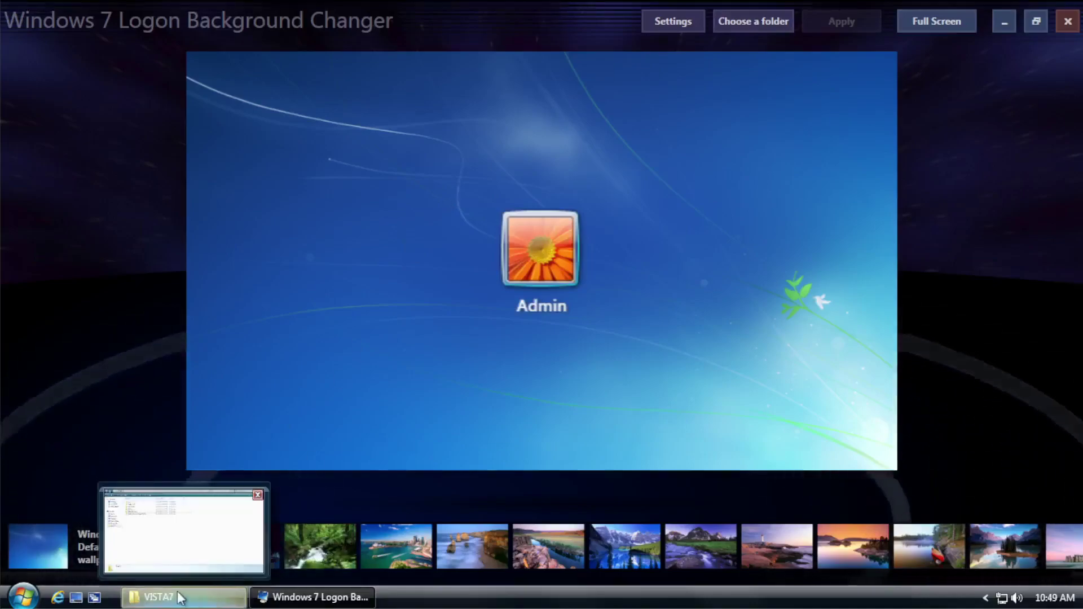
pyautogui.click(1066, 21)
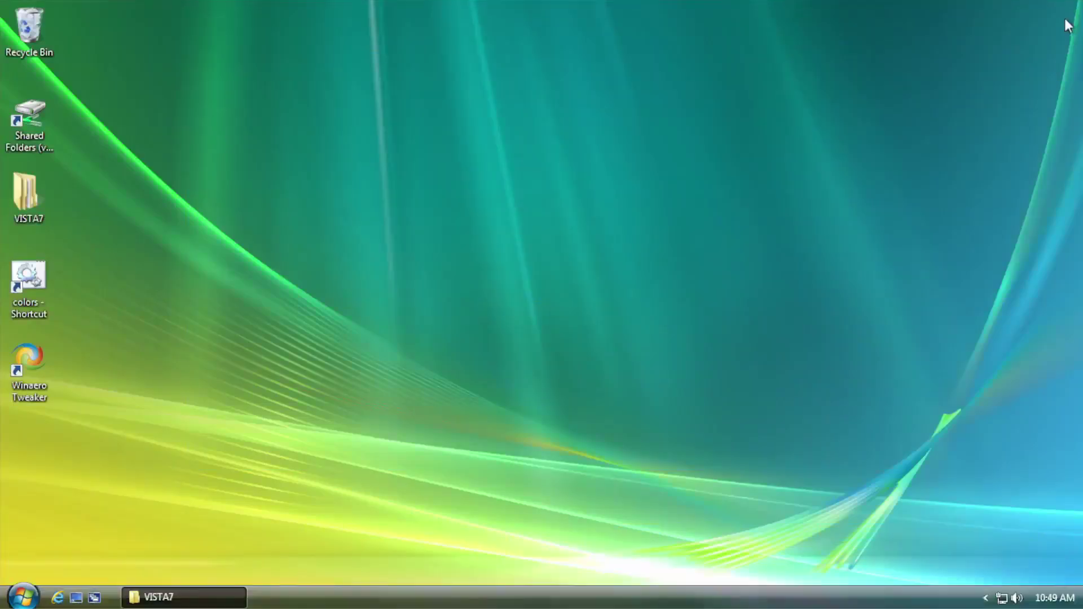
# - Restore the VISTA7 window, go to System files > Branding7 and copy the Branding folder
pyautogui.click(193, 599)
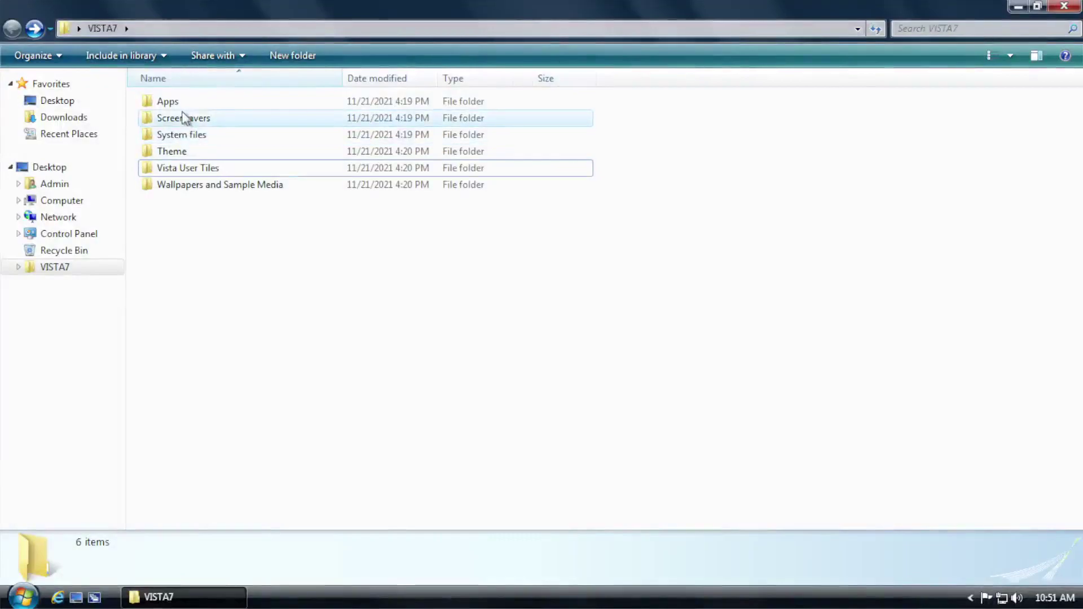
pyautogui.doubleClick(177, 136)
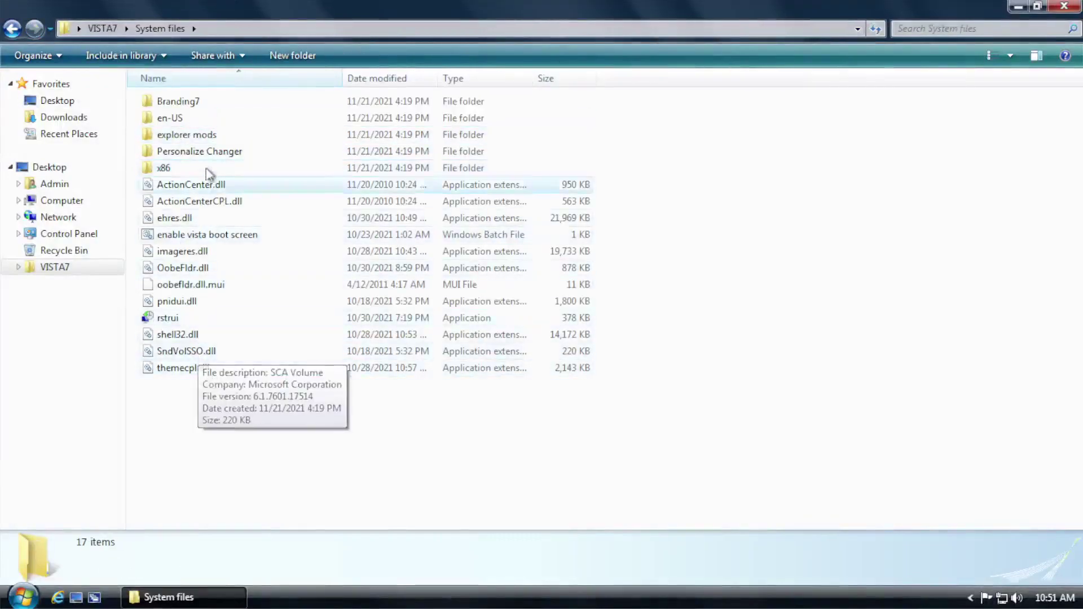
pyautogui.doubleClick(178, 104)
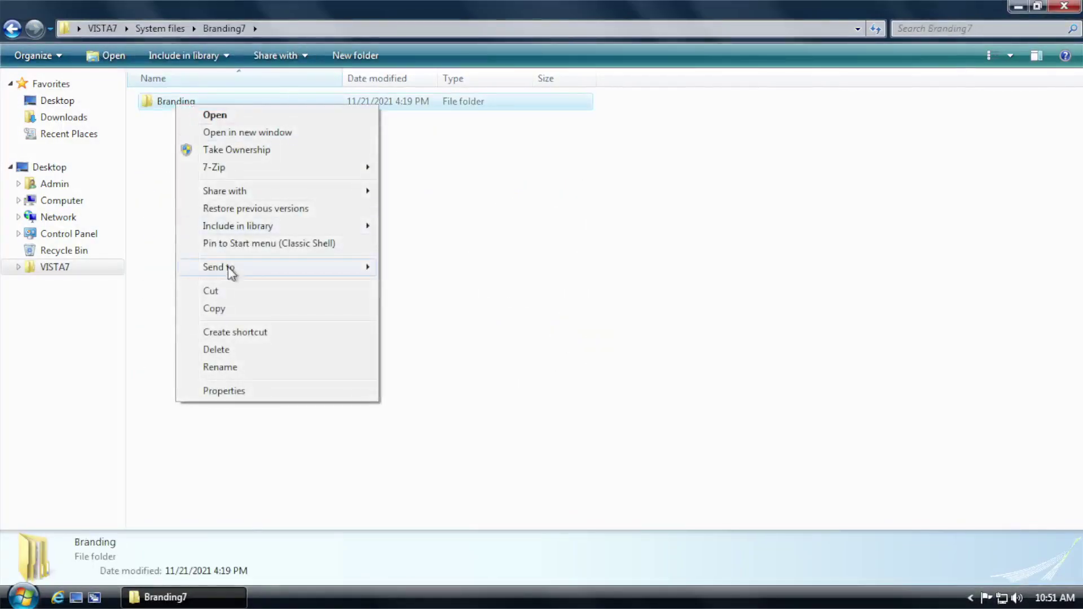
pyautogui.click(214, 309)
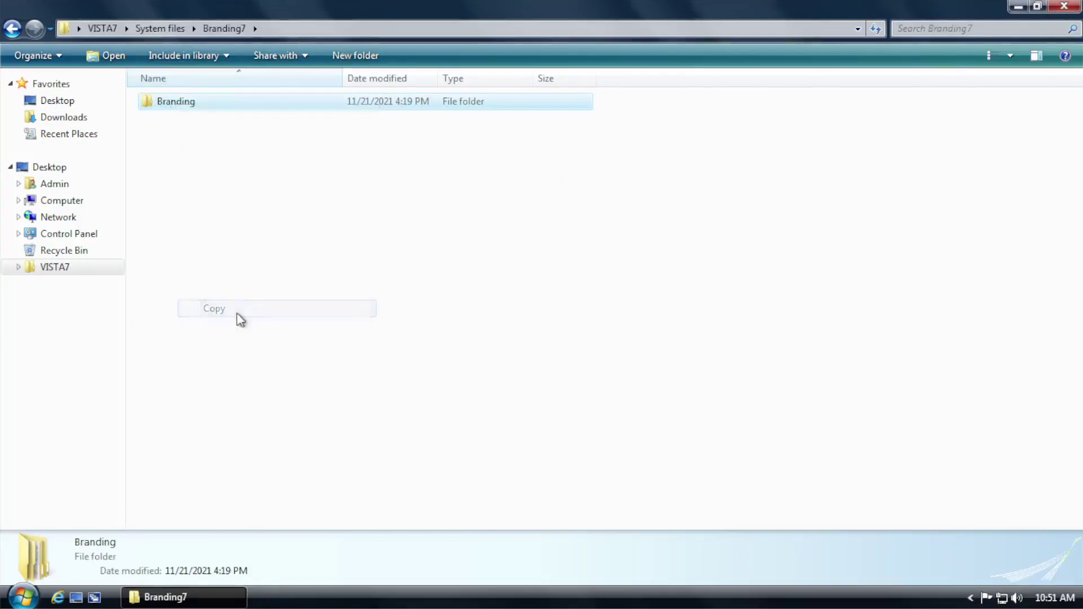
# - Open C:\Windows in a new Explorer window and take ownership of its Branding folder
pyautogui.click(23, 597)
pyautogui.click(254, 336)
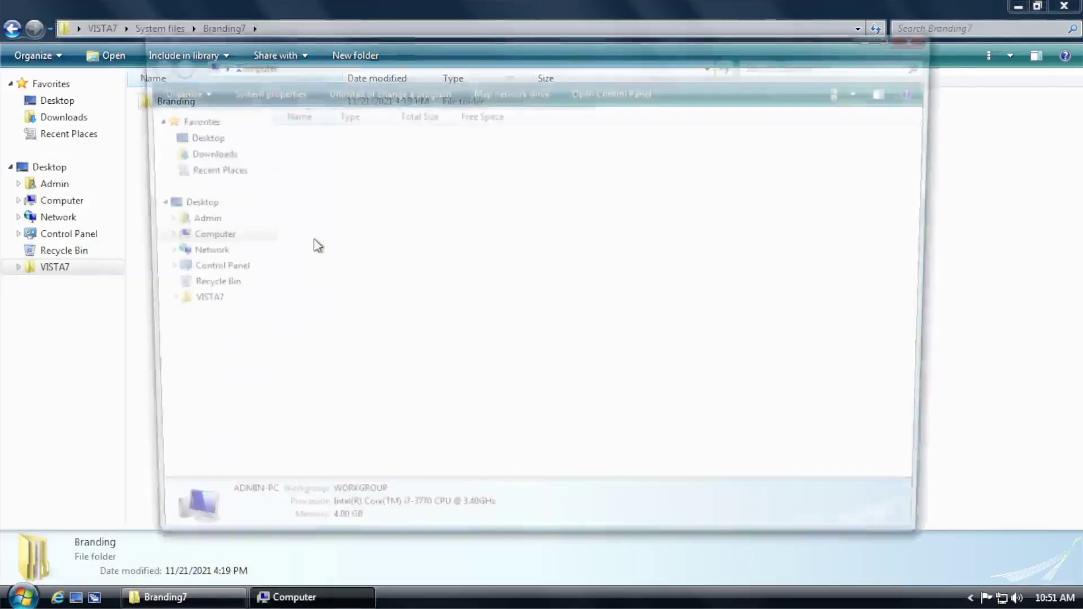
pyautogui.doubleClick(350, 184)
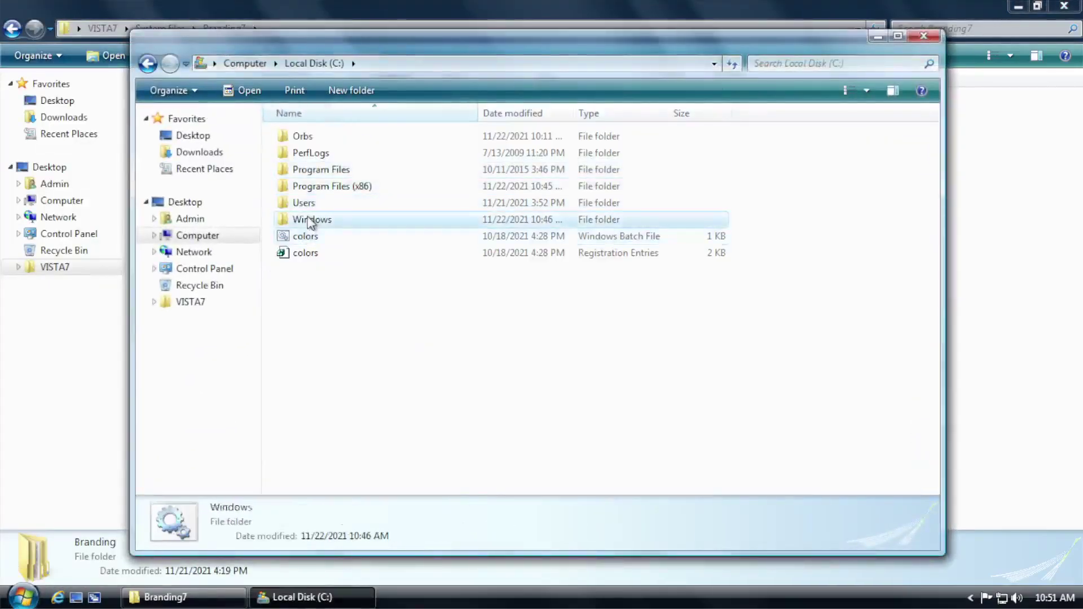
pyautogui.doubleClick(310, 218)
pyautogui.rightClick(307, 220)
pyautogui.click(350, 261)
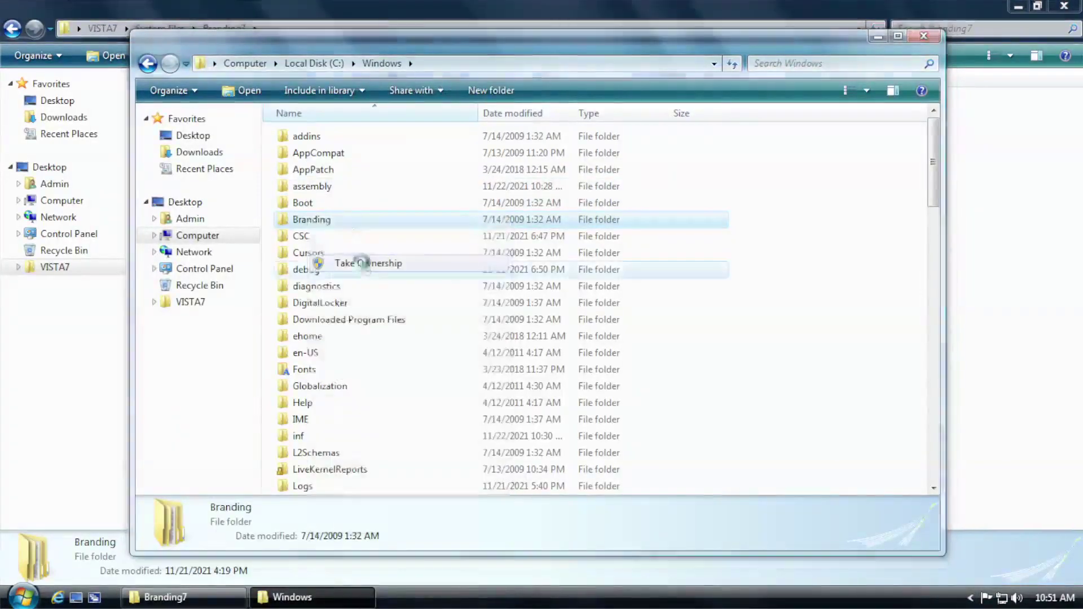
# - Paste the copied Branding folder into C:\Windows, merging the folders and replacing all conflicting files
pyautogui.rightClick(902, 180)
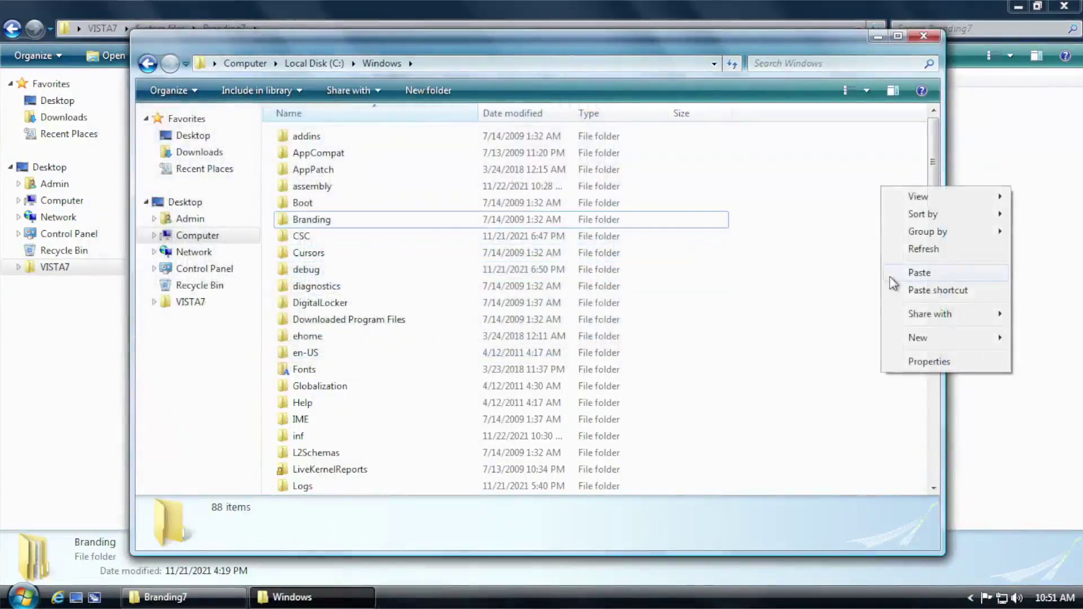
pyautogui.click(890, 275)
pyautogui.click(613, 454)
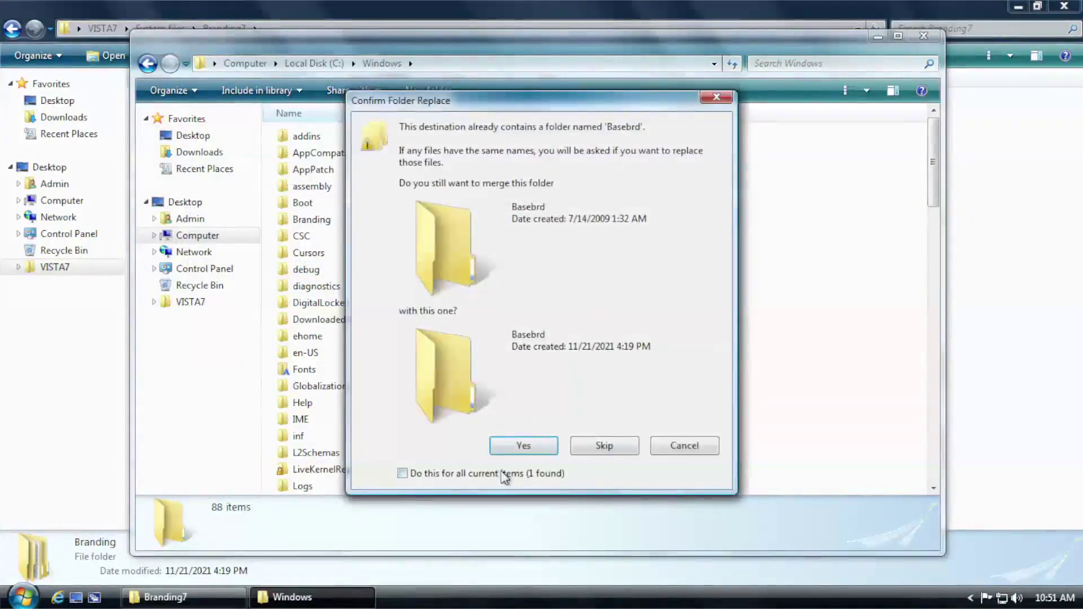
pyautogui.click(523, 446)
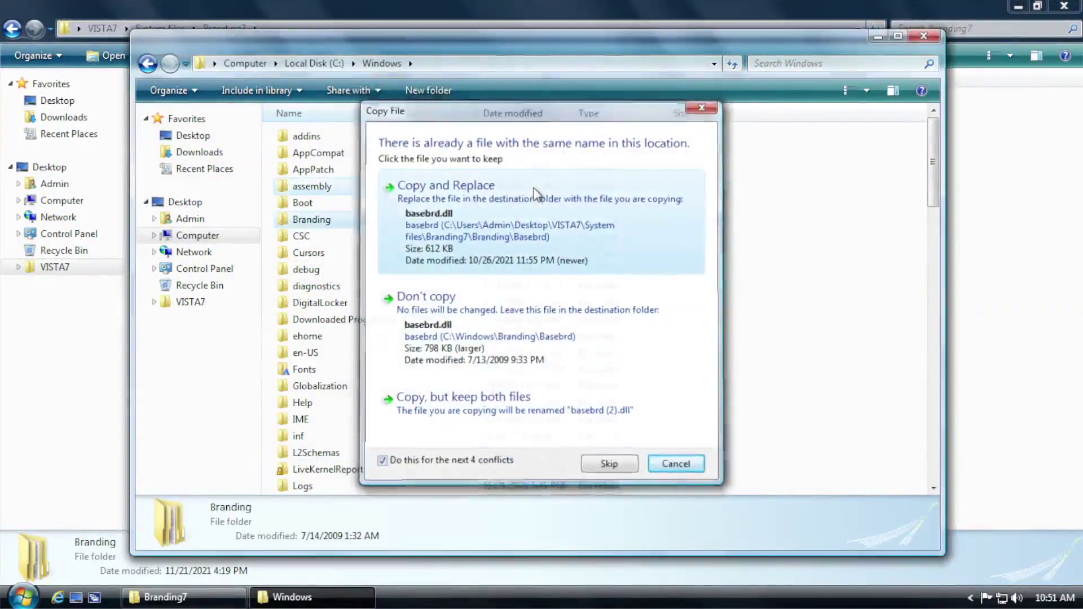
pyautogui.click(486, 248)
# - Open the About Windows dialog to check the branding banner, close it and reposition the Windows folder window
pyautogui.press('alt')
pyautogui.click(276, 86)
pyautogui.click(316, 147)
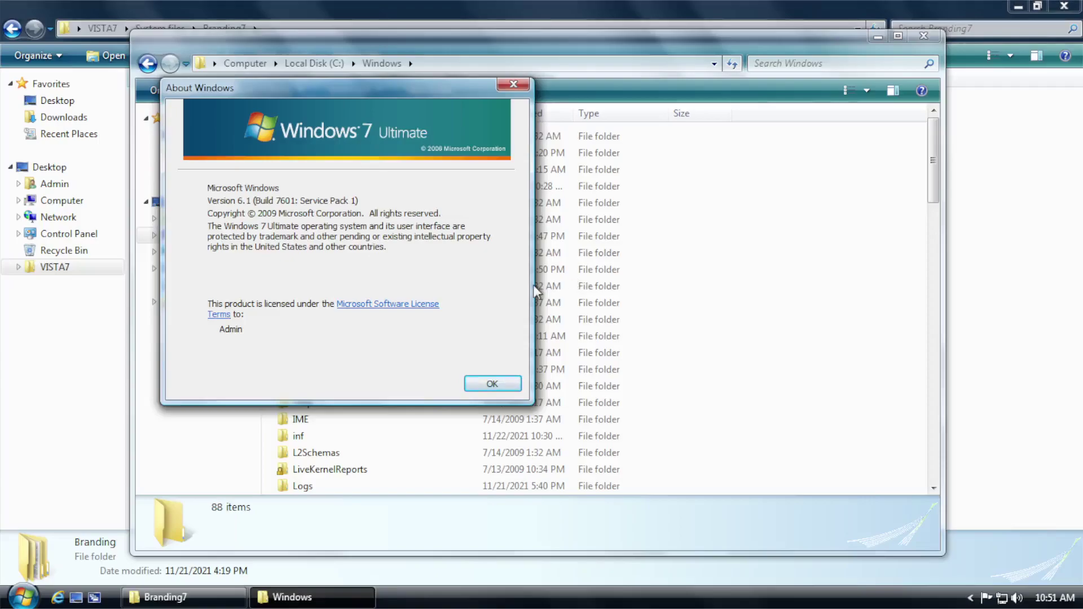
pyautogui.moveTo(408, 83); pyautogui.dragTo(398, 88)
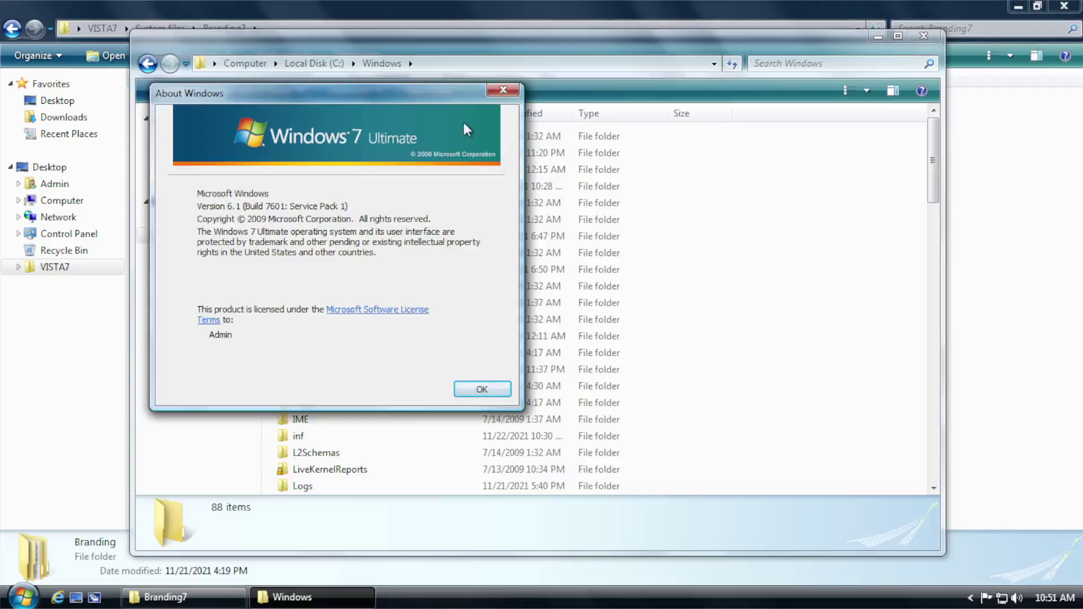
pyautogui.click(503, 92)
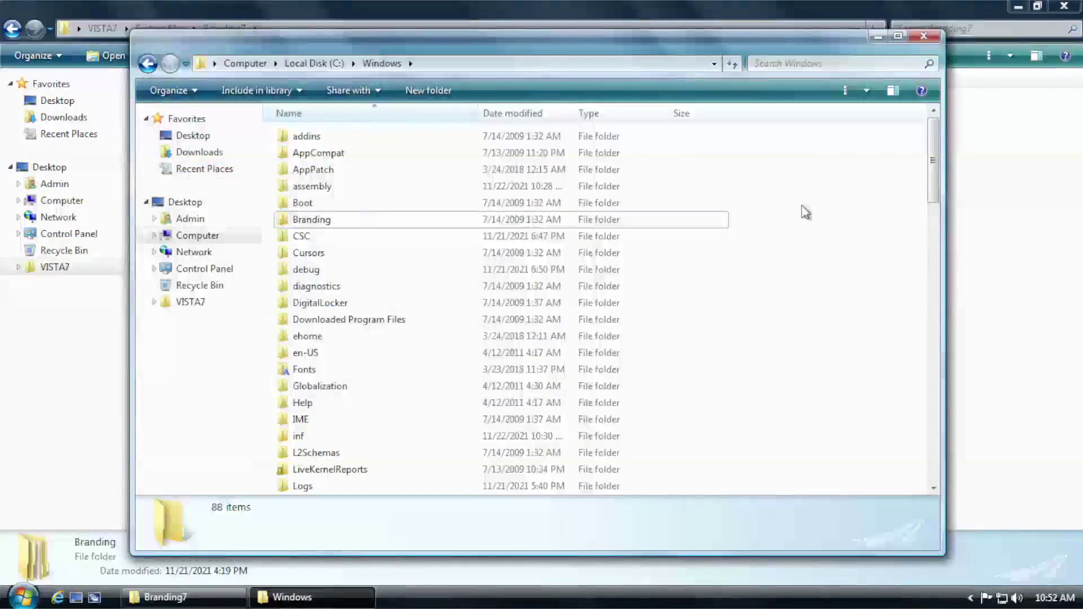
pyautogui.moveTo(471, 54); pyautogui.dragTo(493, 42)
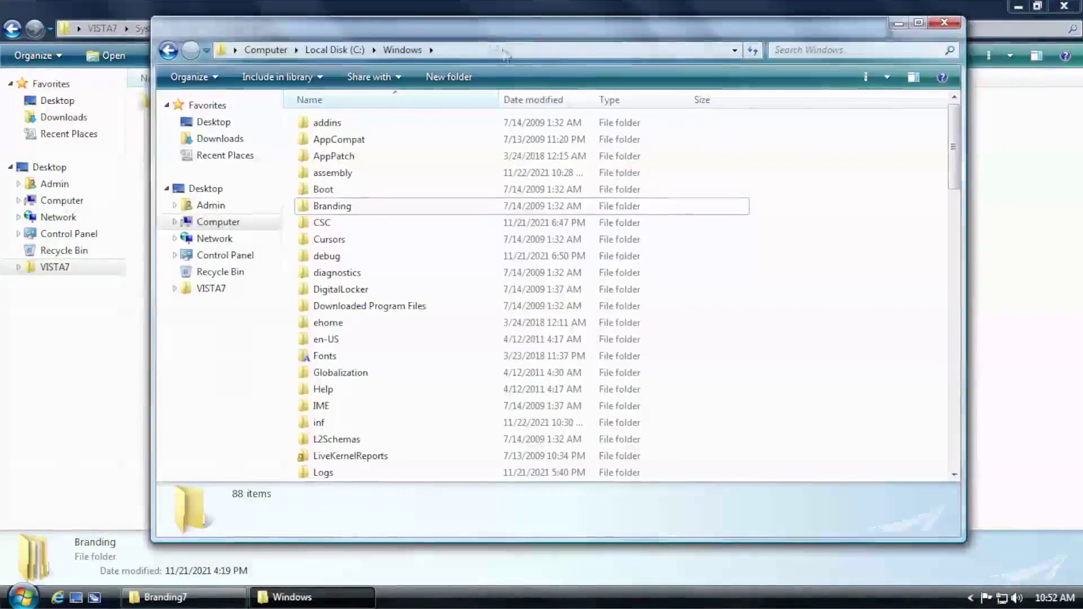
# - Minimize the Windows folder window and go up from Branding7 to the VISTA7 System files folder
pyautogui.click(899, 22)
pyautogui.click(576, 148)
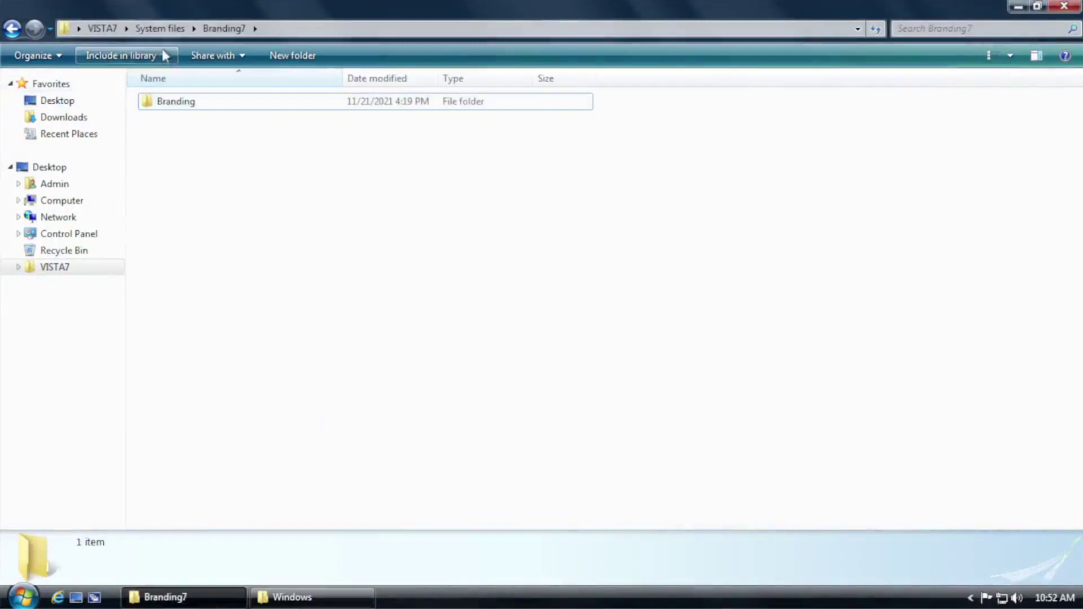
pyautogui.click(159, 28)
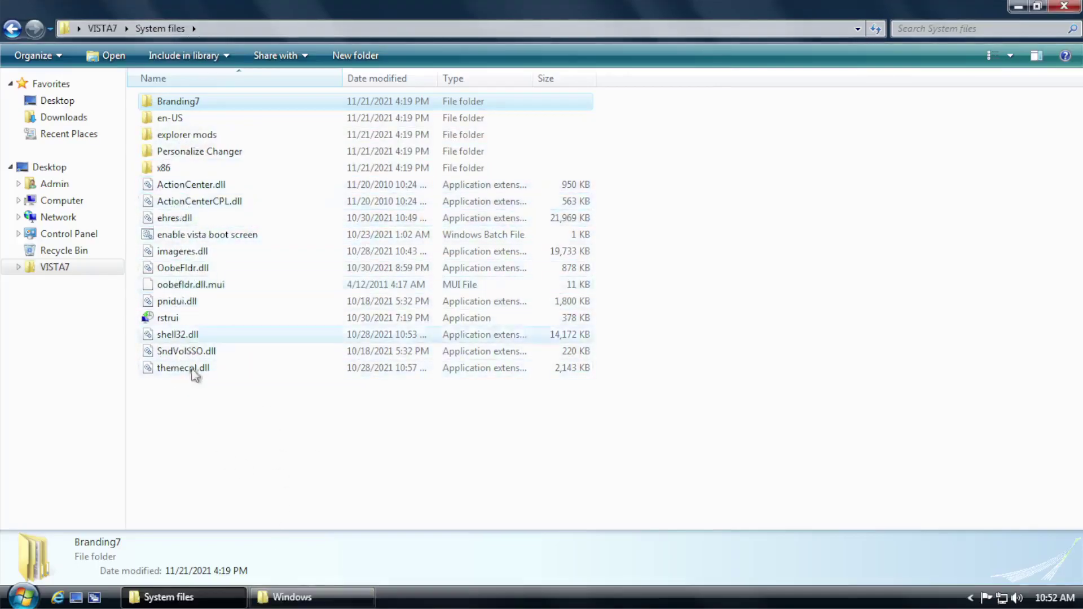
# - Bring back the Windows folder window and open its System32 subfolder
pyautogui.click(327, 600)
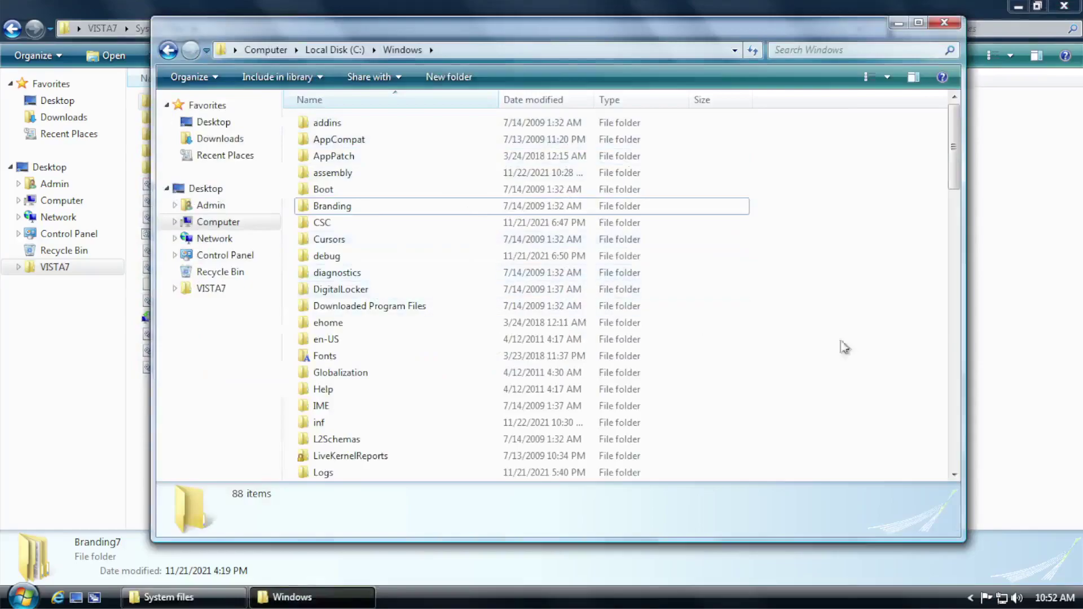
pyautogui.scroll(-8, 818, 344)
pyautogui.scroll(-3, 374, 364)
pyautogui.doubleClick(356, 358)
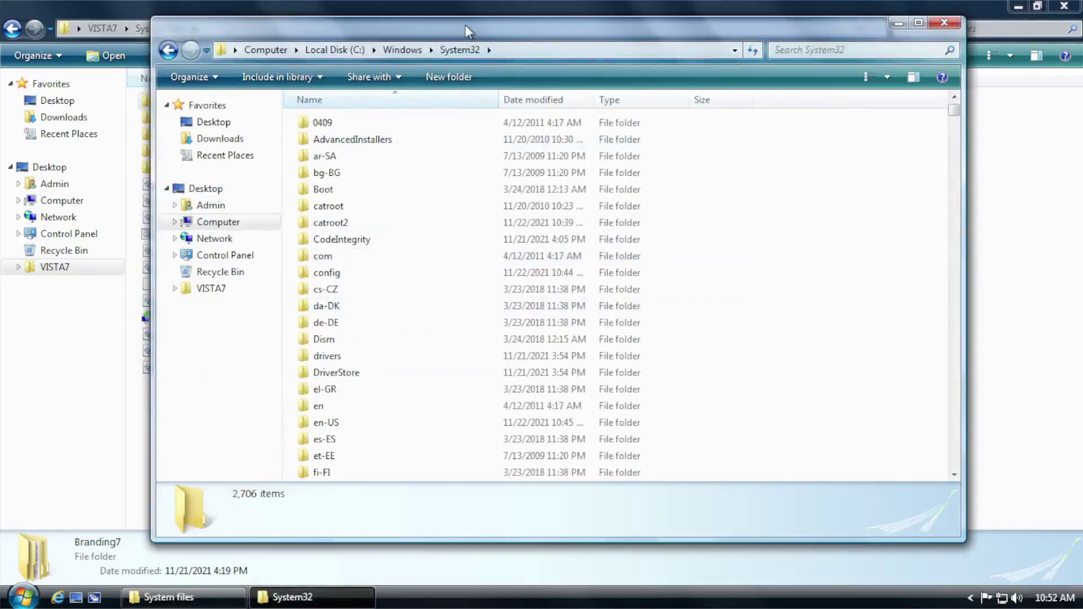
# - Tile the System files and System32 windows side by side, each filling half the screen
pyautogui.press('super+Right')
pyautogui.click(408, 14)
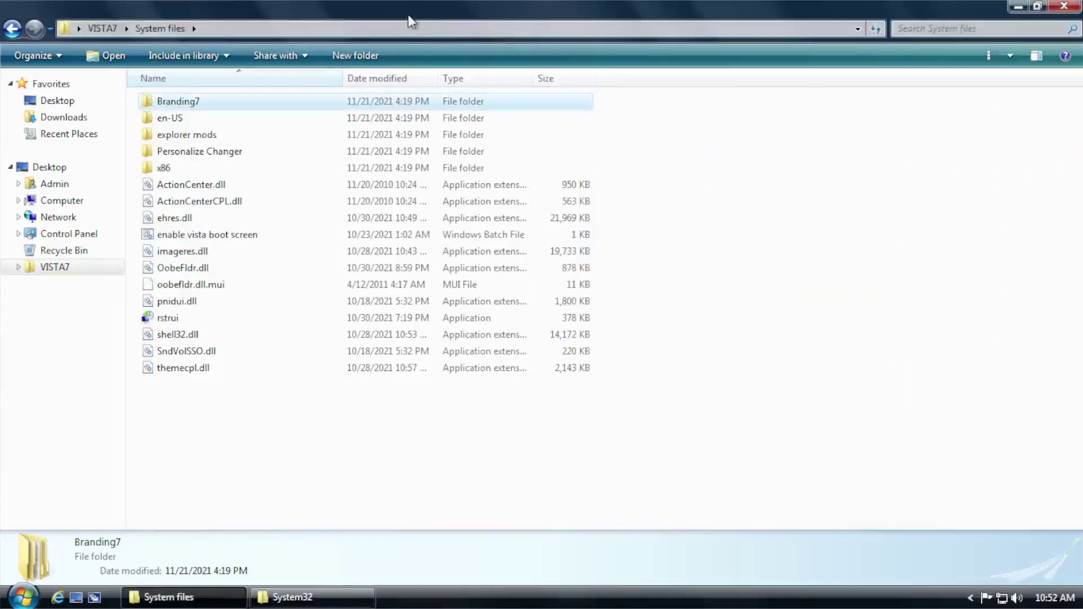
pyautogui.press('super+Left')
pyautogui.click(967, 36)
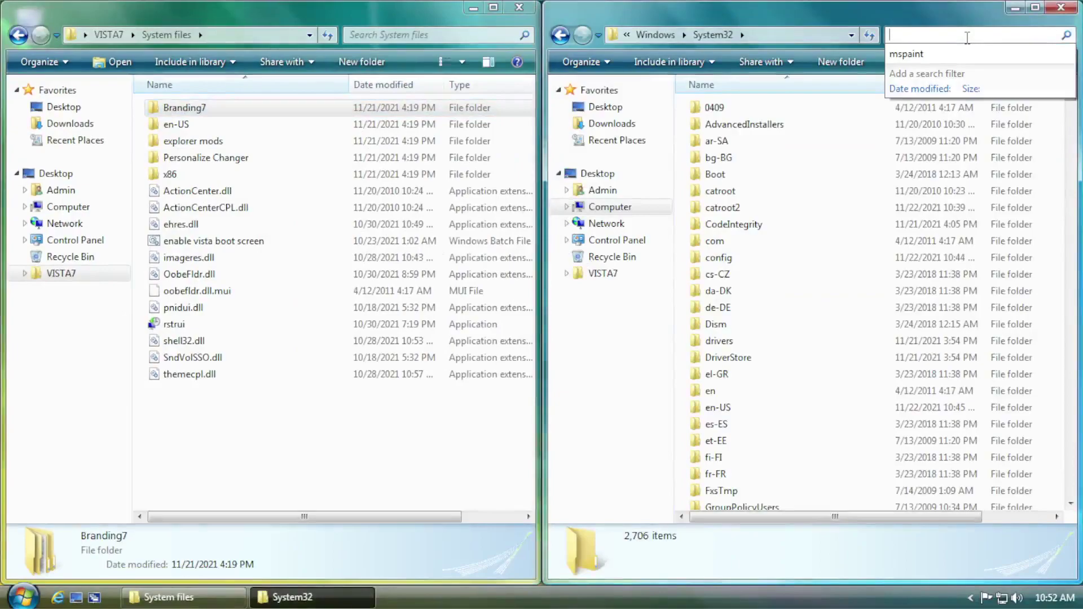
pyautogui.click(237, 194)
pyautogui.click(237, 209)
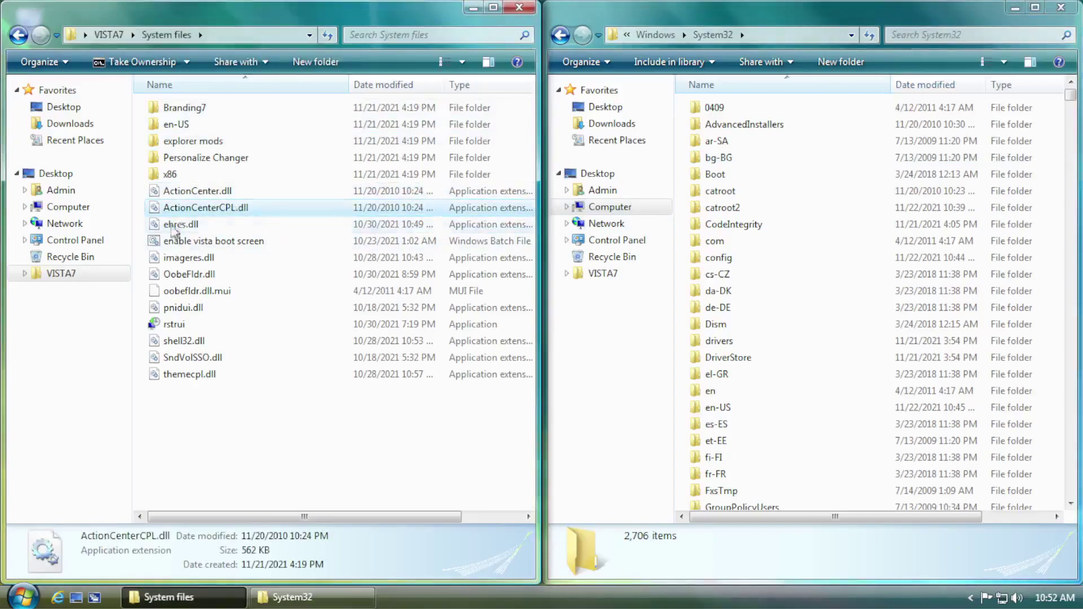
pyautogui.click(930, 35)
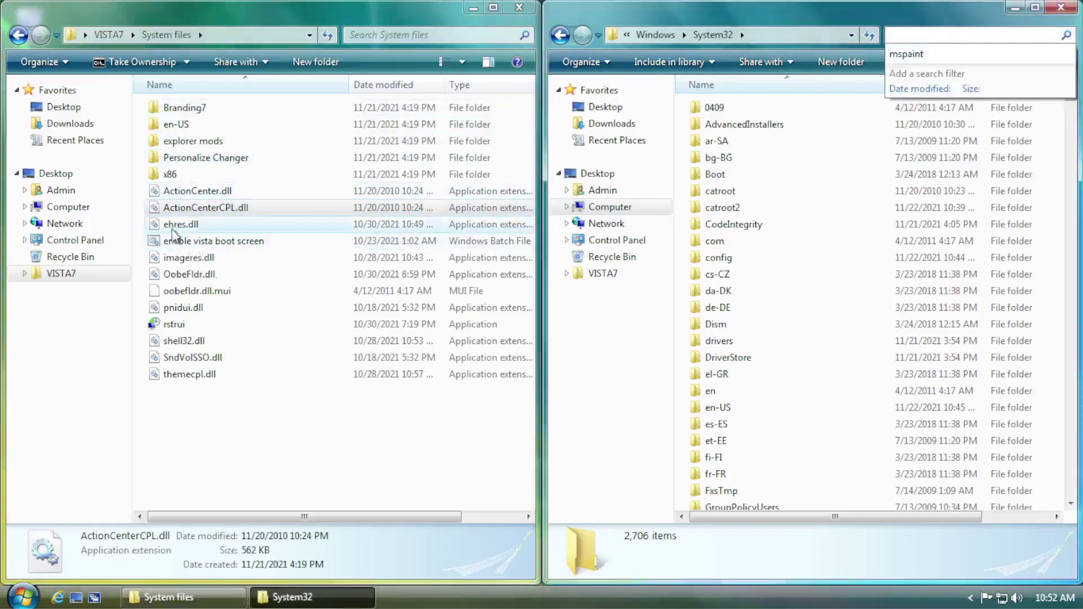
pyautogui.click(179, 225)
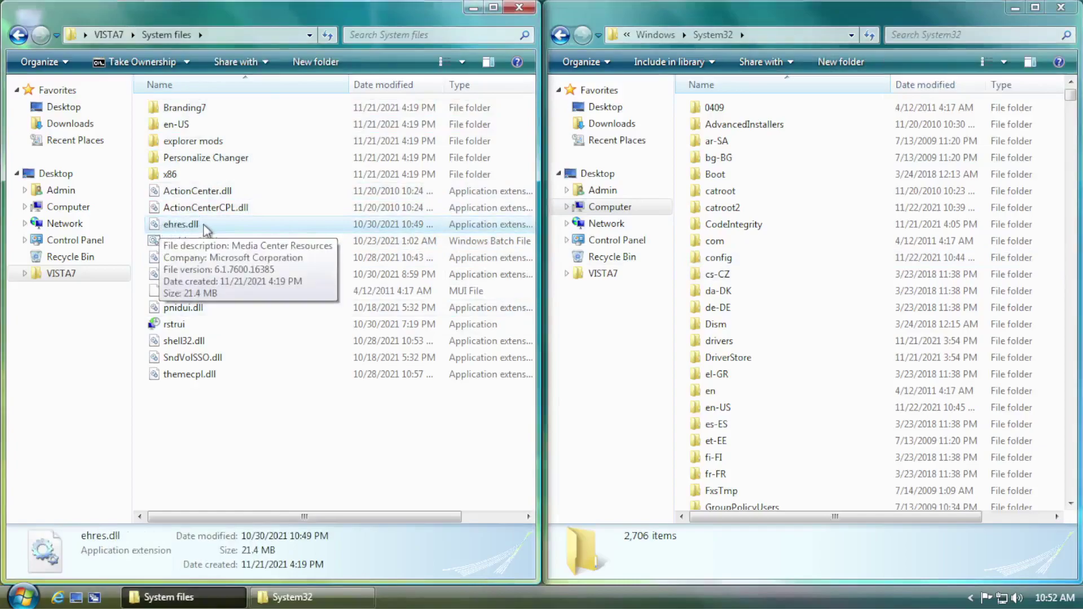
pyautogui.click(198, 308)
# - Move oobefldr.dll.mui from the System files folder into its en-US subfolder
pyautogui.click(191, 292)
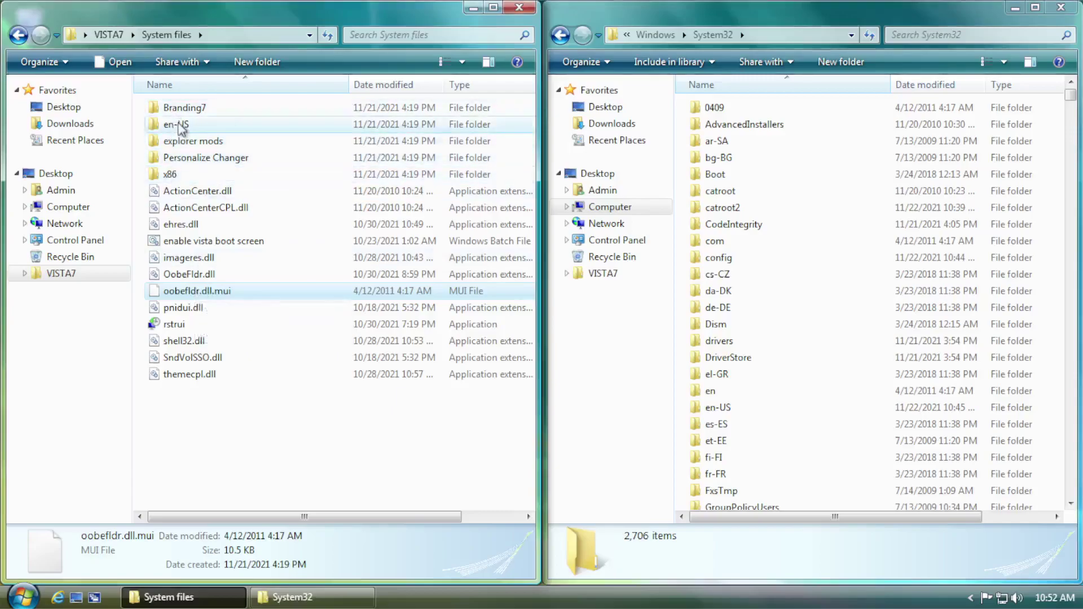
pyautogui.moveTo(196, 285); pyautogui.dragTo(182, 126)
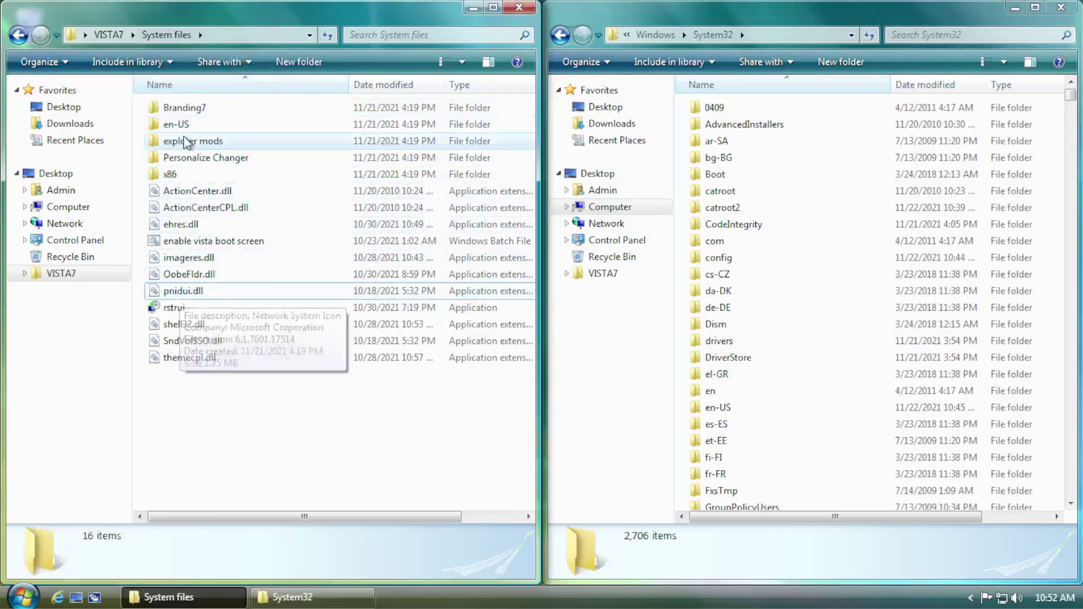
pyautogui.click(184, 126)
pyautogui.click(252, 444)
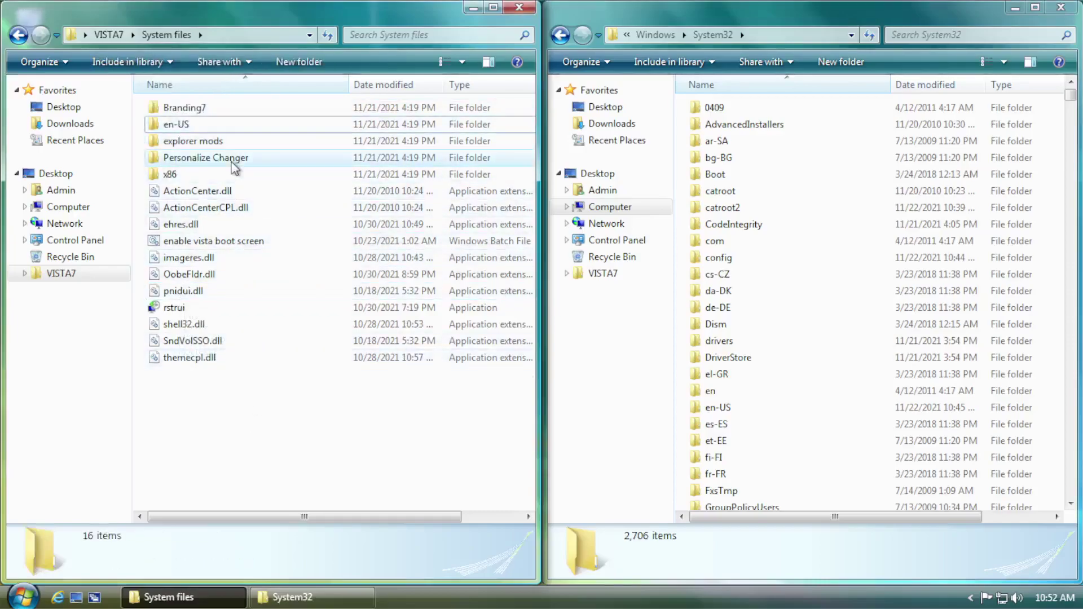
# - Search System32 for actioncenter and take ownership of the matching DLL and MUI files, leaving out ActionCenter.dll.backup
pyautogui.click(980, 32)
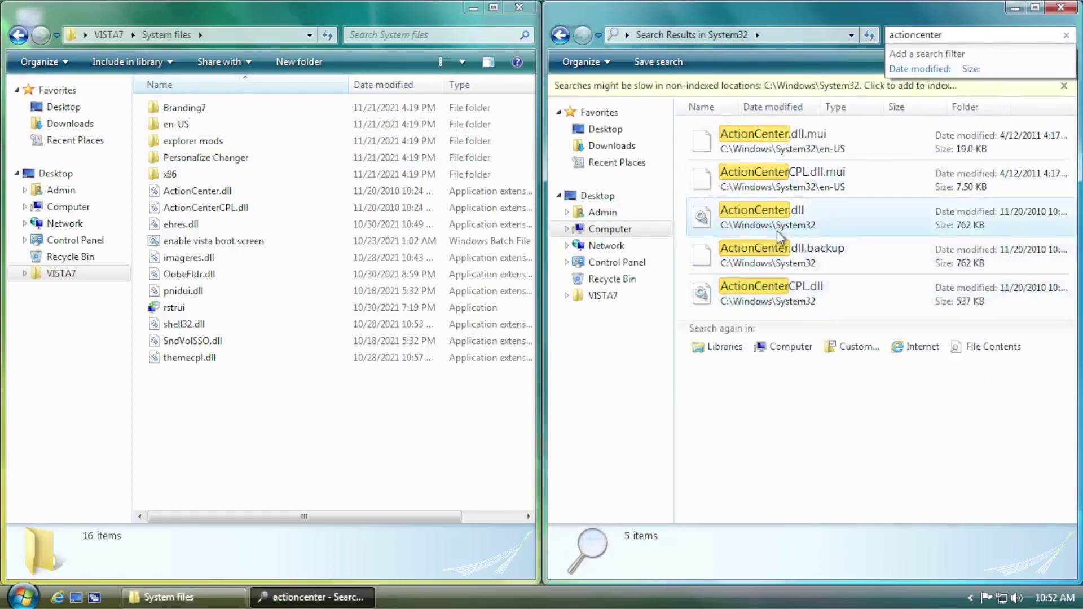
pyautogui.click(780, 239)
pyautogui.click(764, 257)
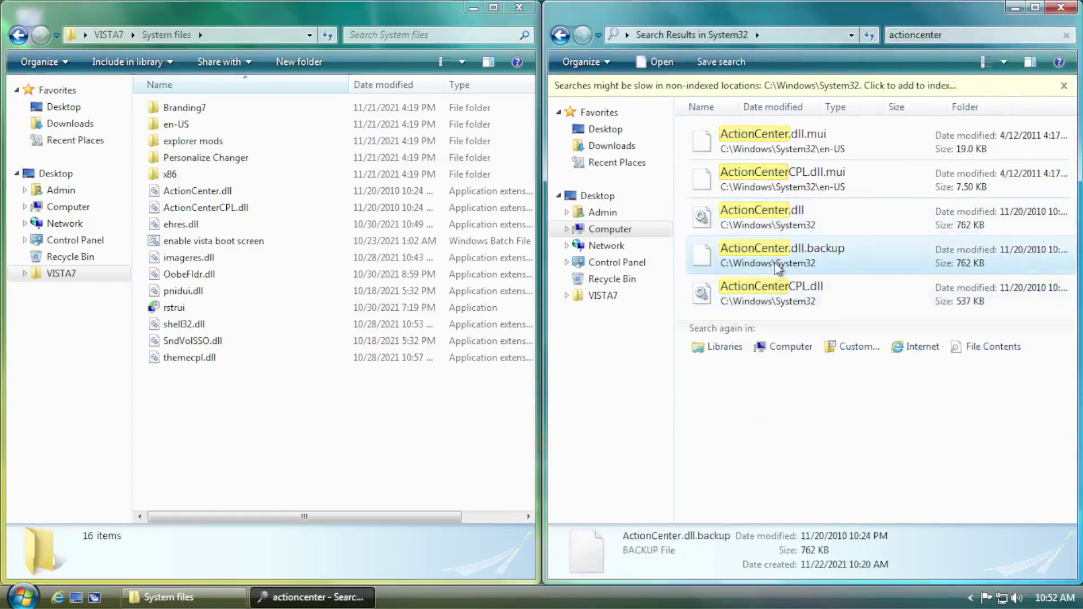
pyautogui.moveTo(759, 325); pyautogui.dragTo(792, 200)
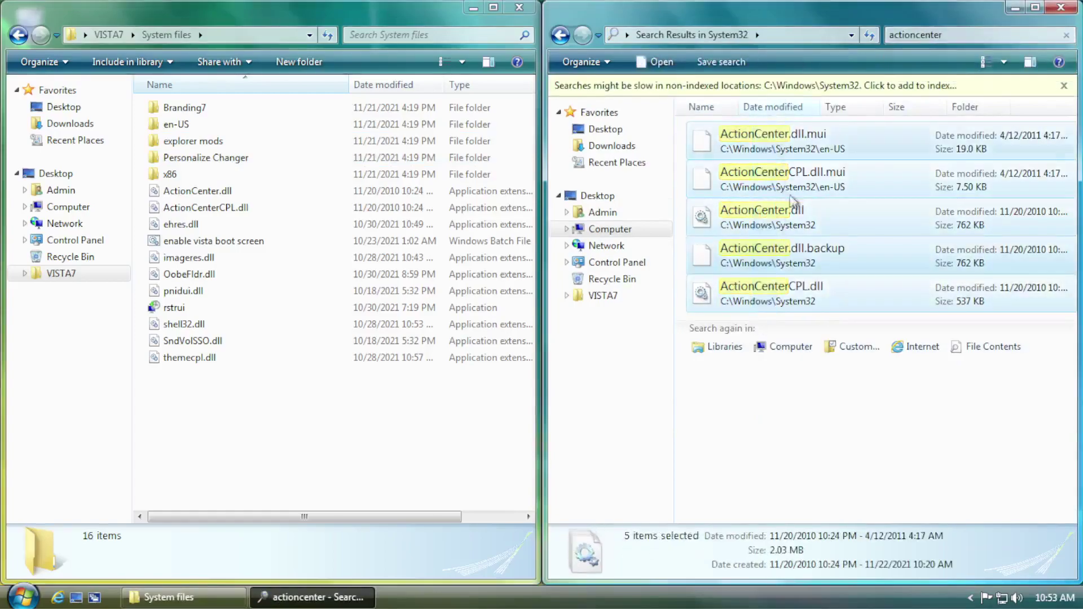
pyautogui.rightClick(788, 225)
pyautogui.click(826, 236)
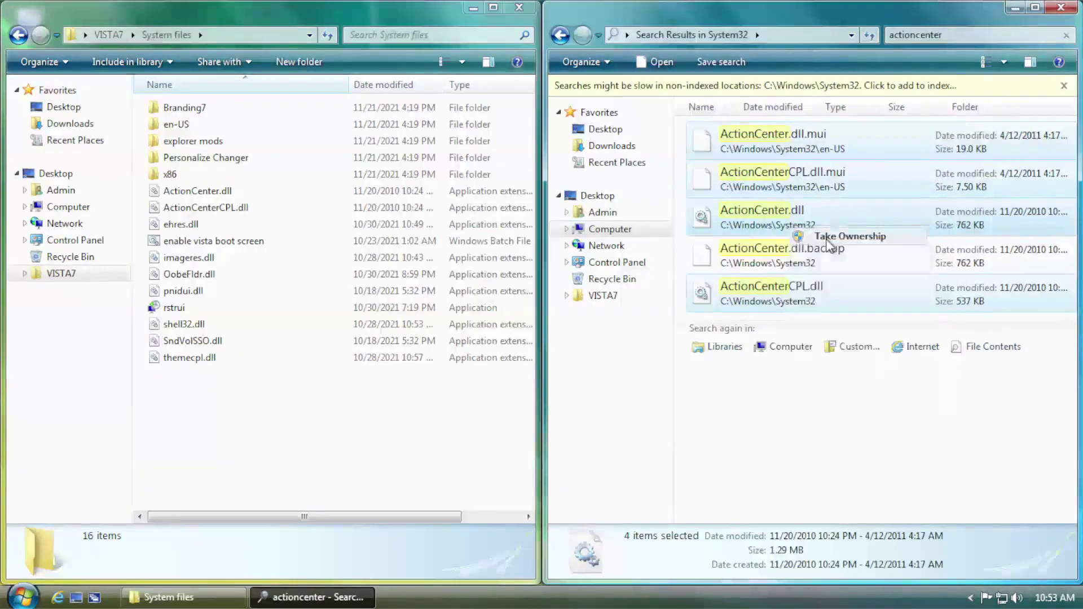
pyautogui.click(786, 397)
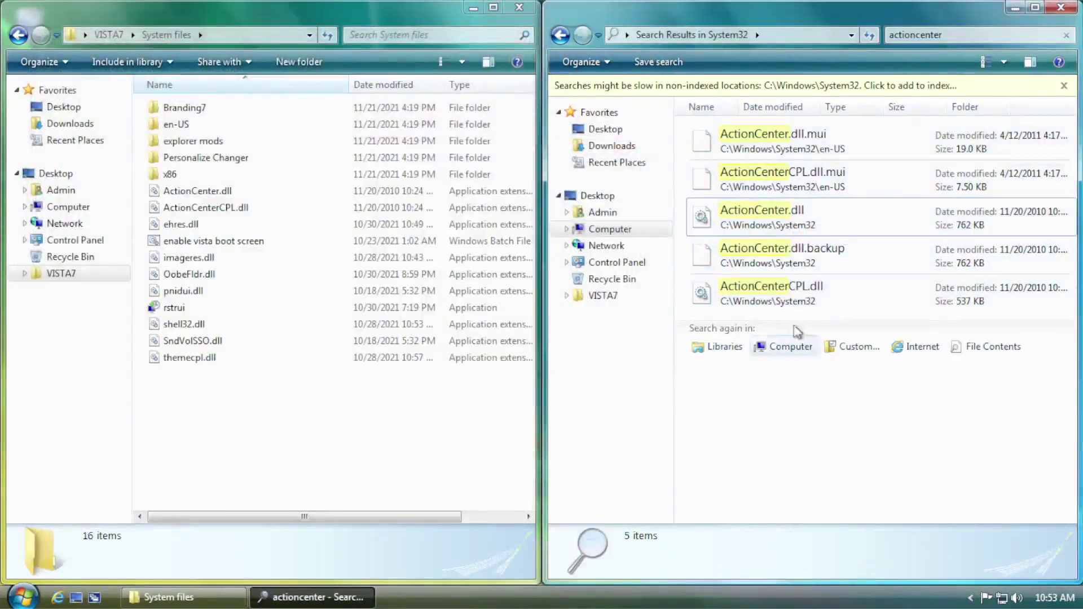
pyautogui.click(807, 145)
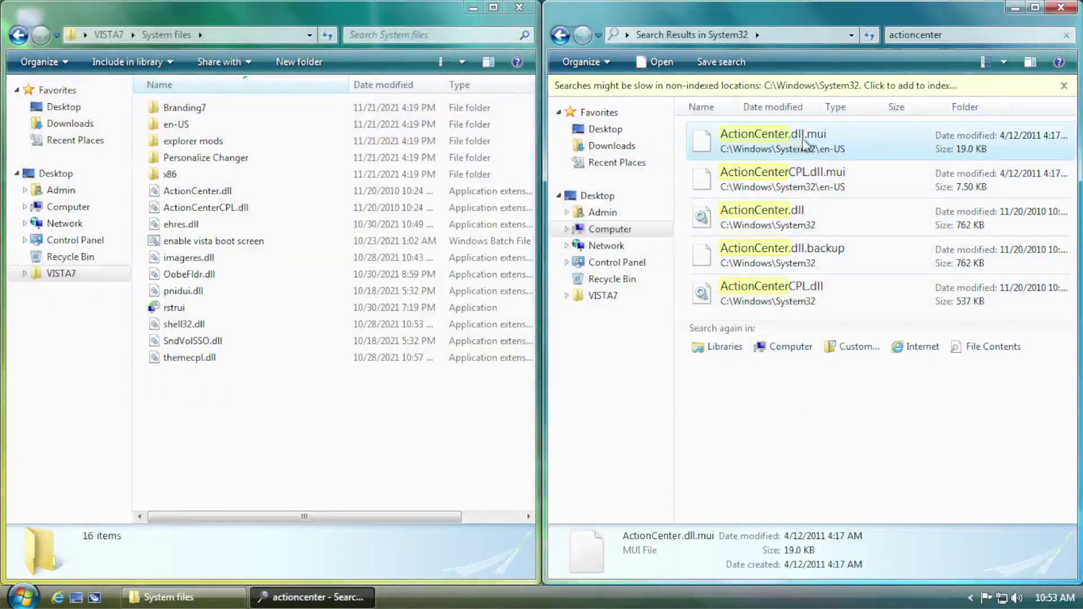
pyautogui.click(811, 183)
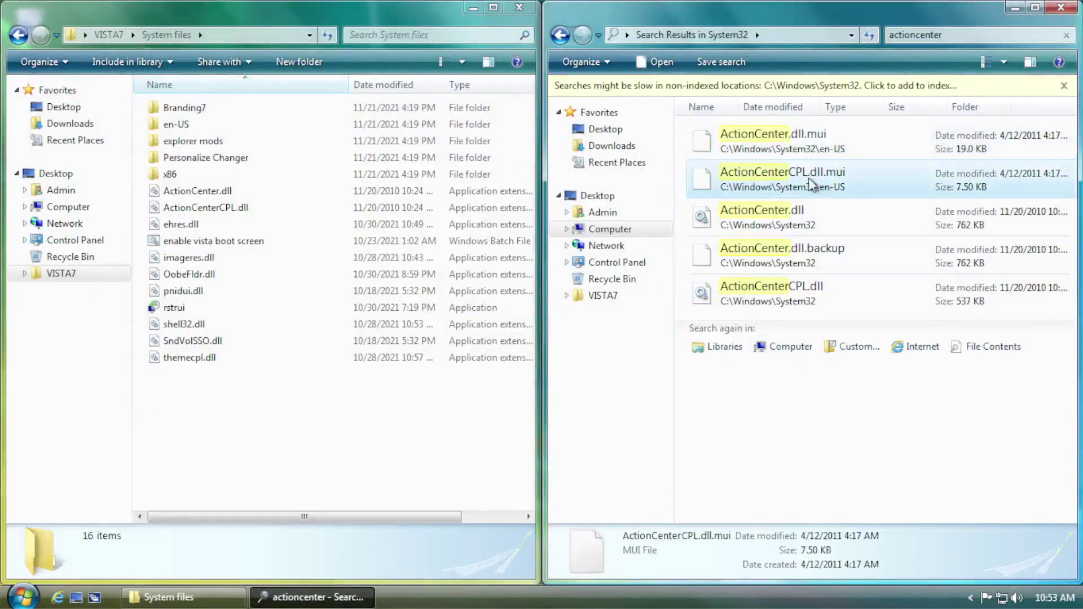
pyautogui.rightClick(788, 175)
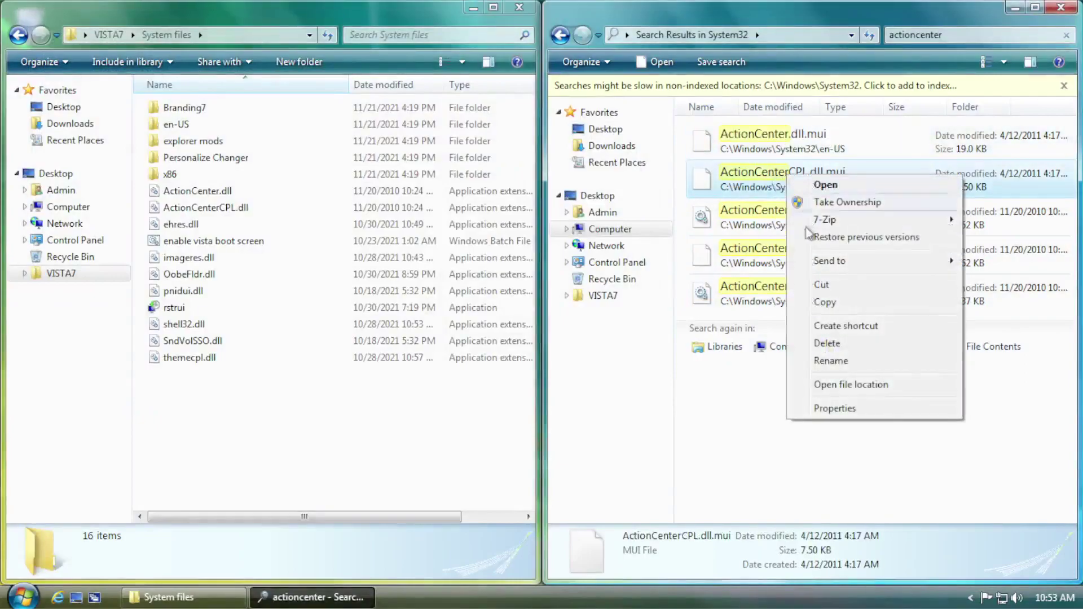
pyautogui.click(831, 360)
pyautogui.click(762, 244)
# - Rename ActionCenter.dll in System32 to ActionCenter.dll.old and accept the extension change
pyautogui.click(781, 225)
pyautogui.rightClick(780, 224)
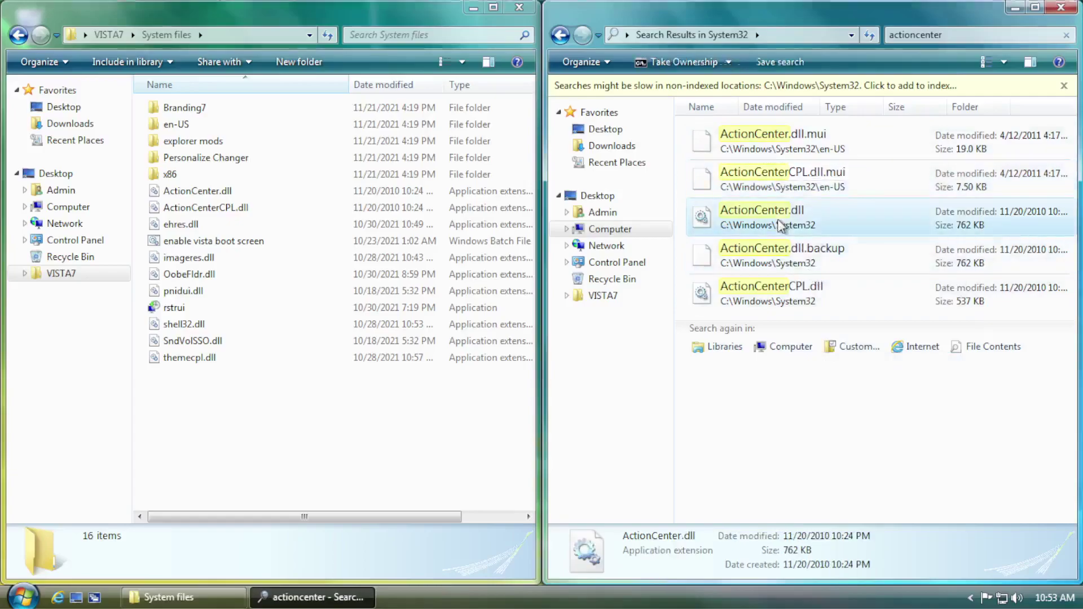
pyautogui.click(823, 406)
pyautogui.click(817, 212)
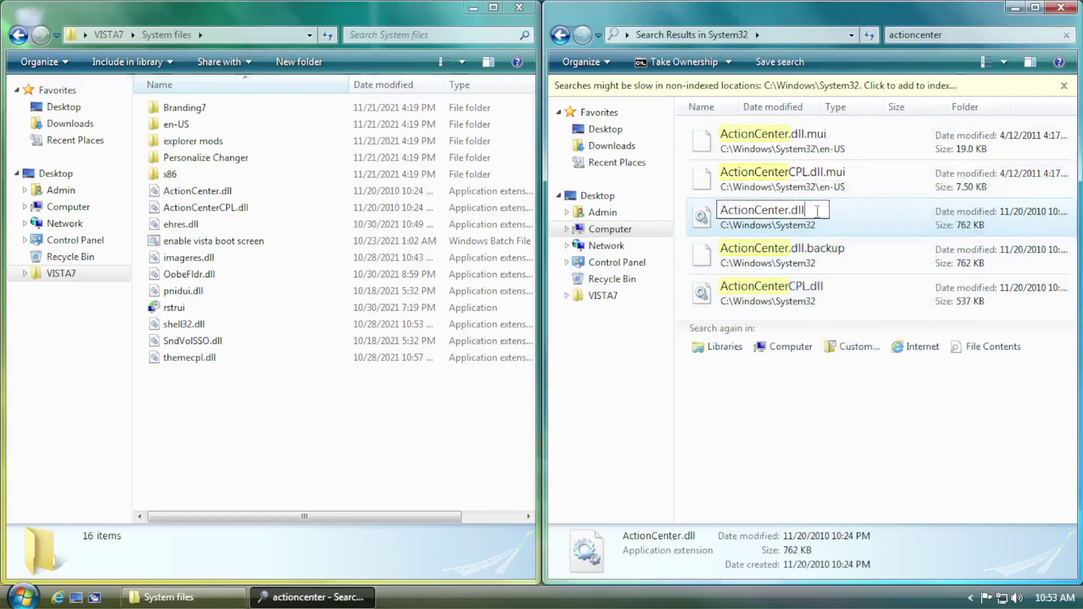
pyautogui.write('.old')
pyautogui.press('Return')
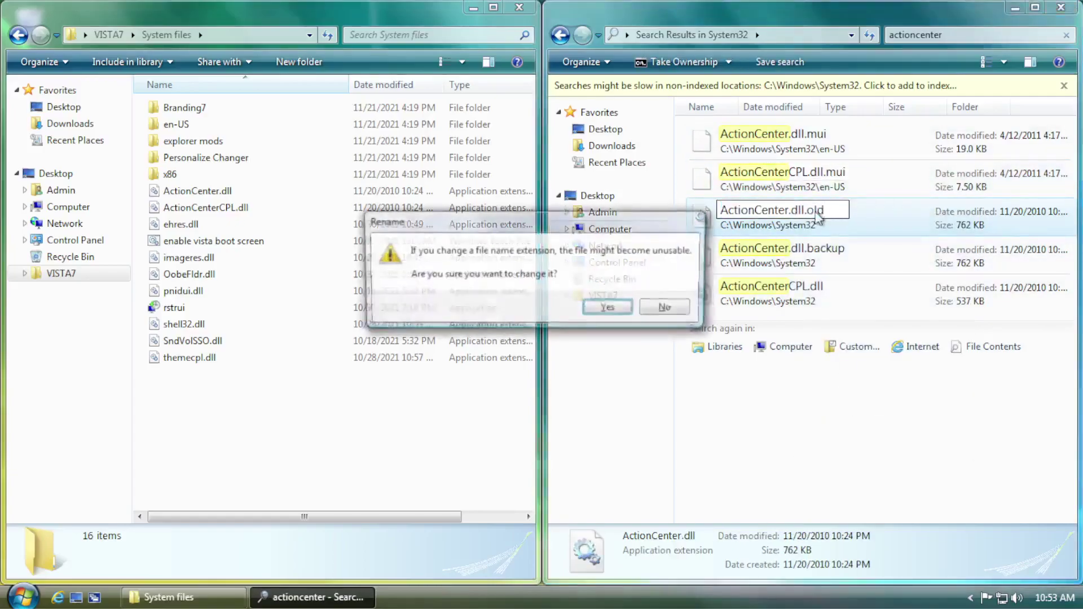
pyautogui.click(634, 308)
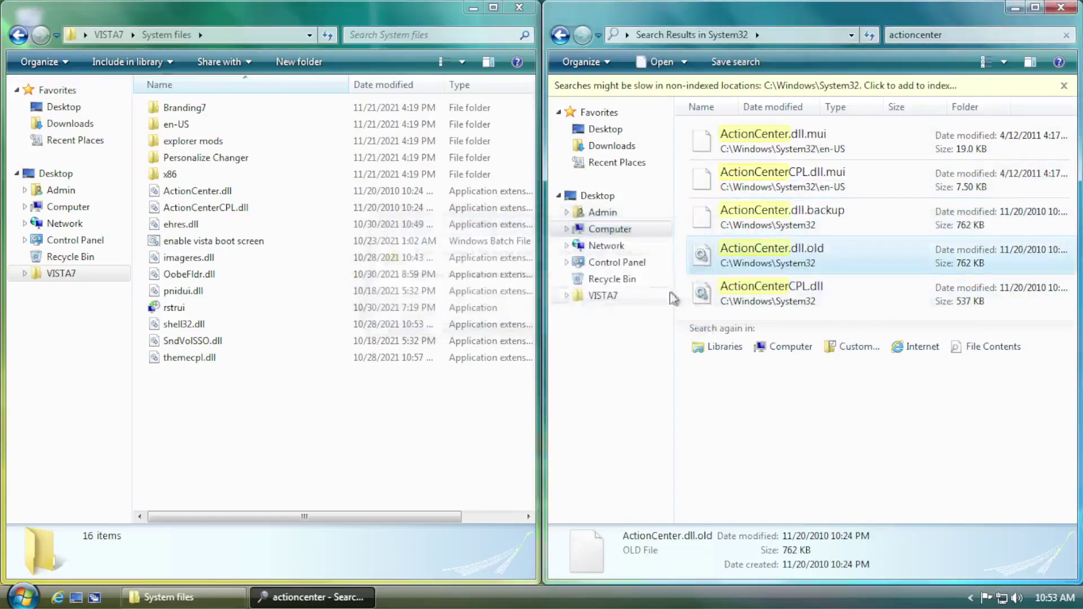
# - Rename ActionCenterCPL.dll in System32 to ActionCenterCPL.dll.old and accept the extension change
pyautogui.rightClick(793, 297)
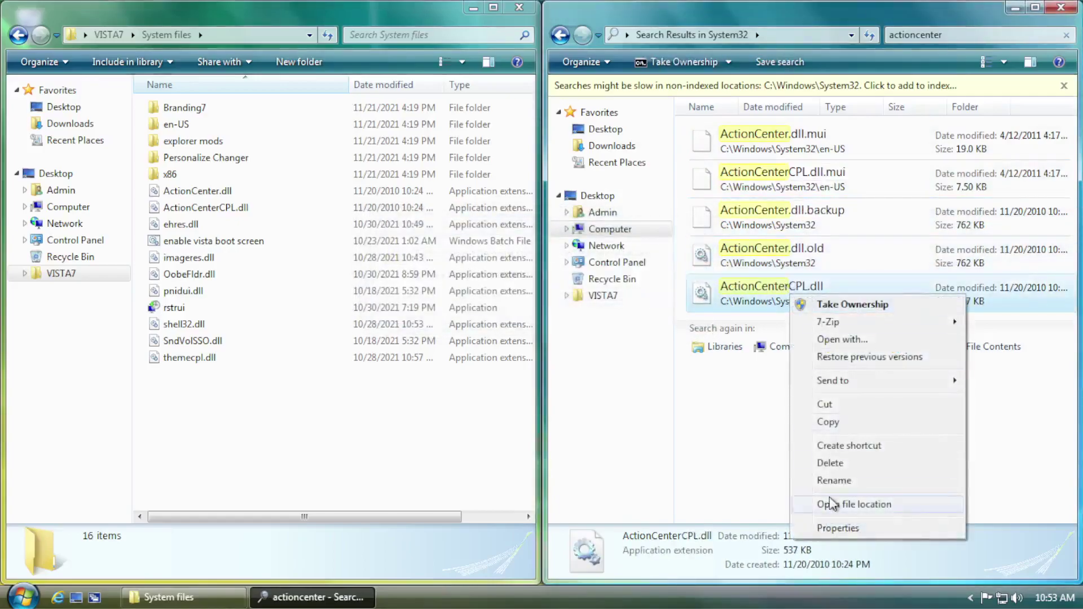
pyautogui.click(834, 480)
pyautogui.click(839, 303)
pyautogui.rightClick(823, 301)
pyautogui.click(846, 480)
pyautogui.write('.old')
pyautogui.press('Return')
pyautogui.press('Return')
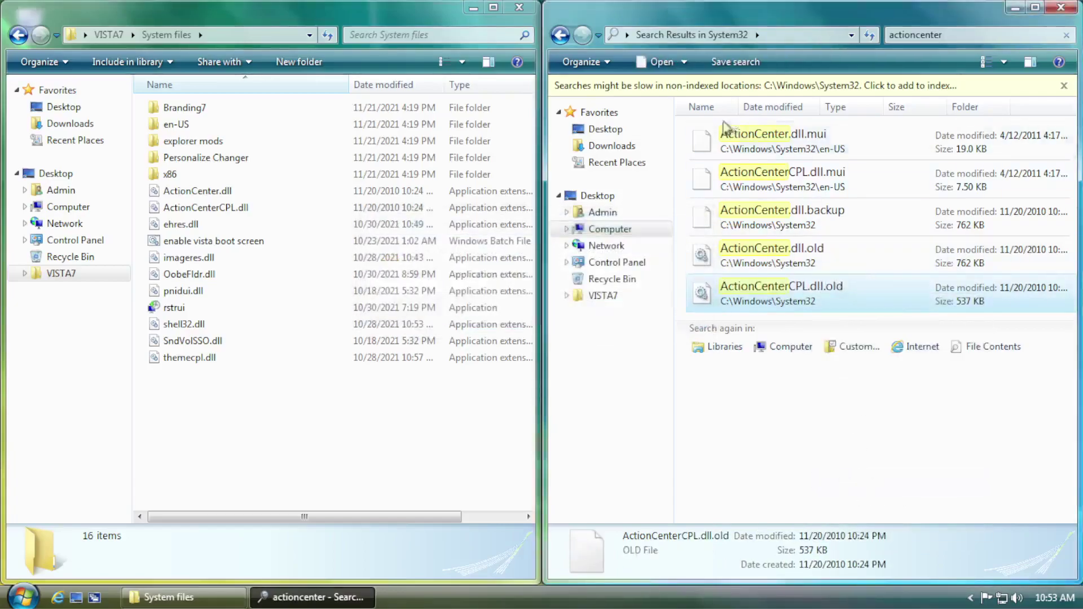
# - Return to the System32 folder and copy ActionCenter.dll and ActionCenterCPL.dll into it from System files
pyautogui.click(560, 35)
pyautogui.click(243, 208)
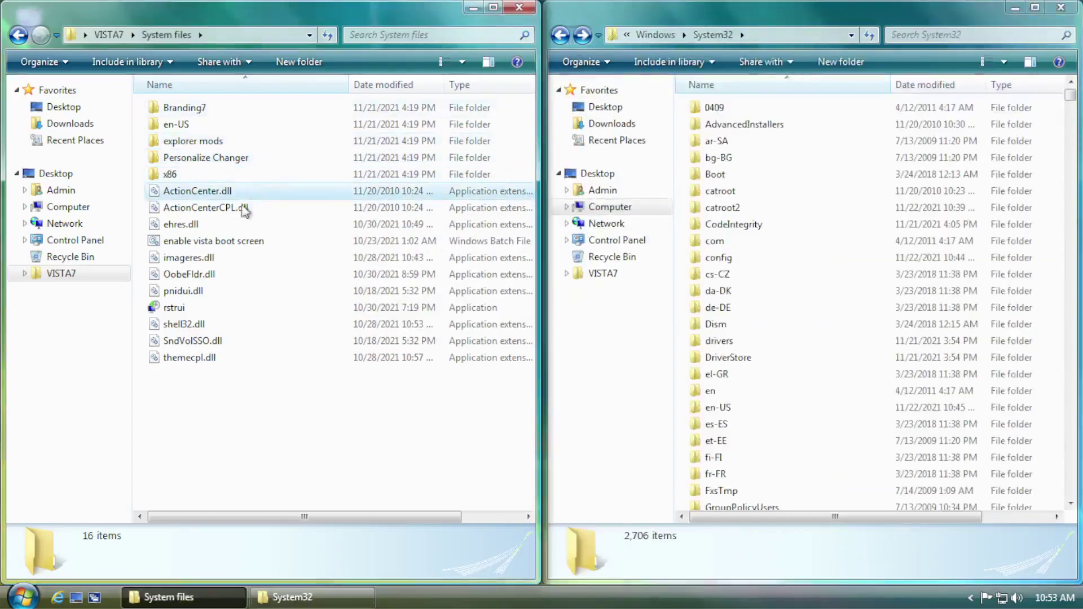
pyautogui.keyDown('ctrl'); pyautogui.click(242, 191); pyautogui.keyUp('ctrl')
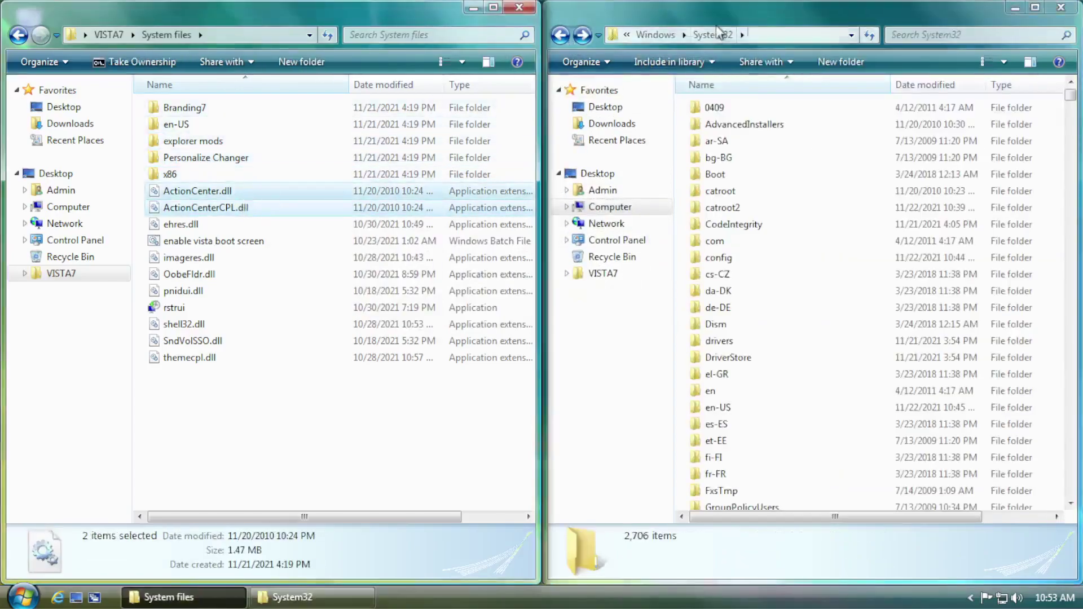
pyautogui.click(808, 80)
pyautogui.hotkey('ctrl', 'v')
pyautogui.scroll(15, 964, 249)
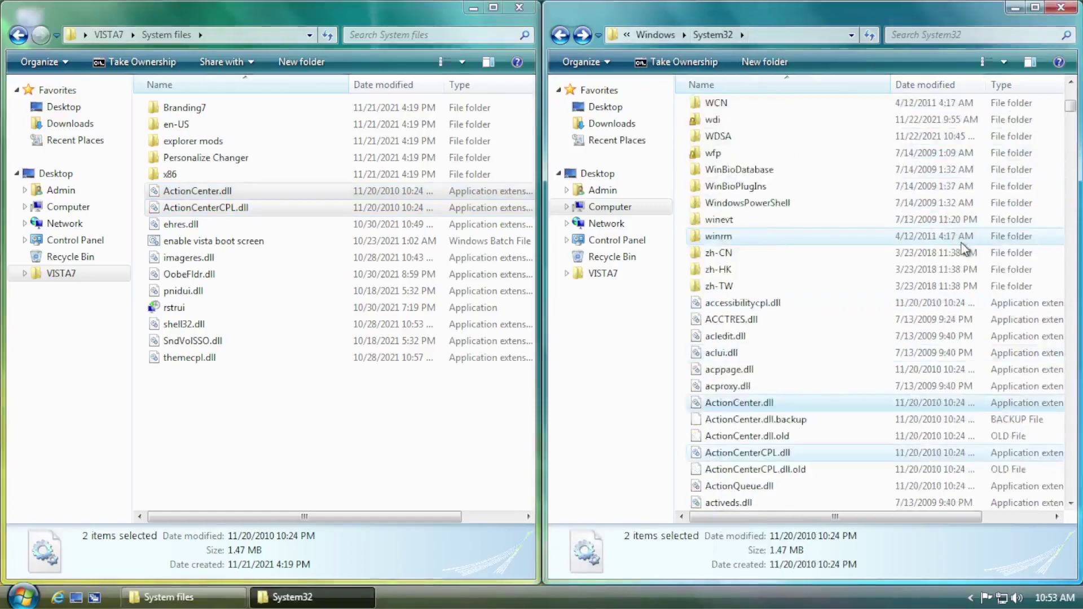
# - Open the en-US subfolder in both the System32 window and the System files window
pyautogui.scroll(12, 959, 237)
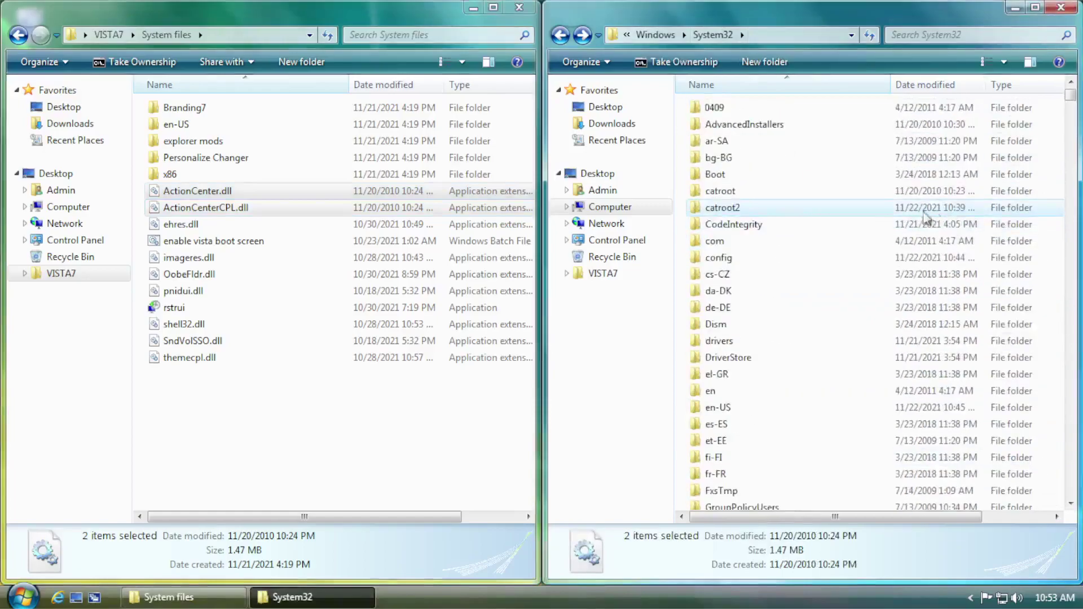
pyautogui.doubleClick(718, 408)
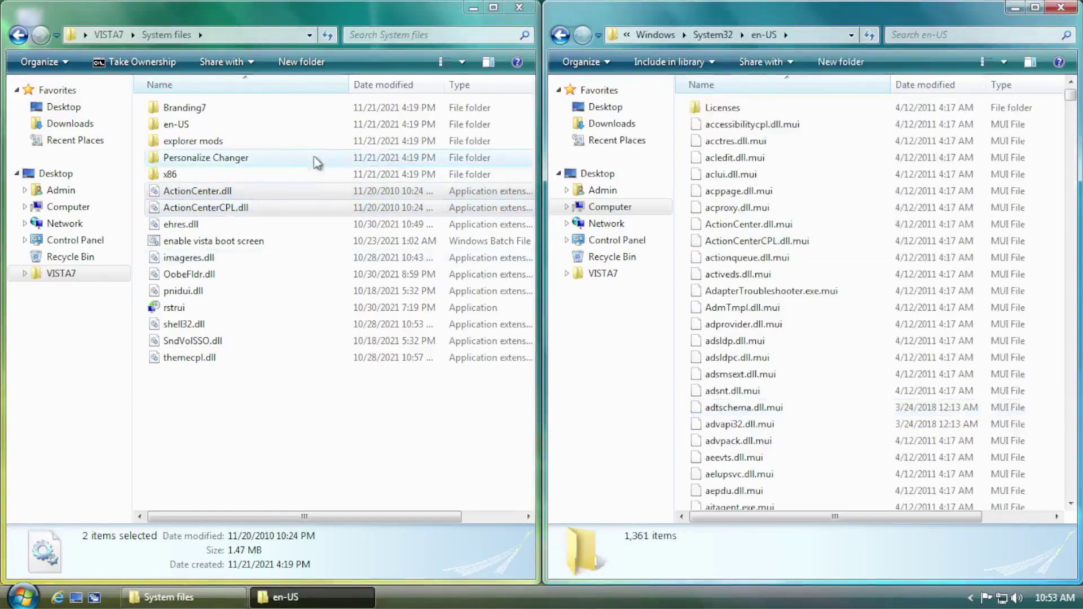
pyautogui.doubleClick(213, 140)
pyautogui.press('BackSpace')
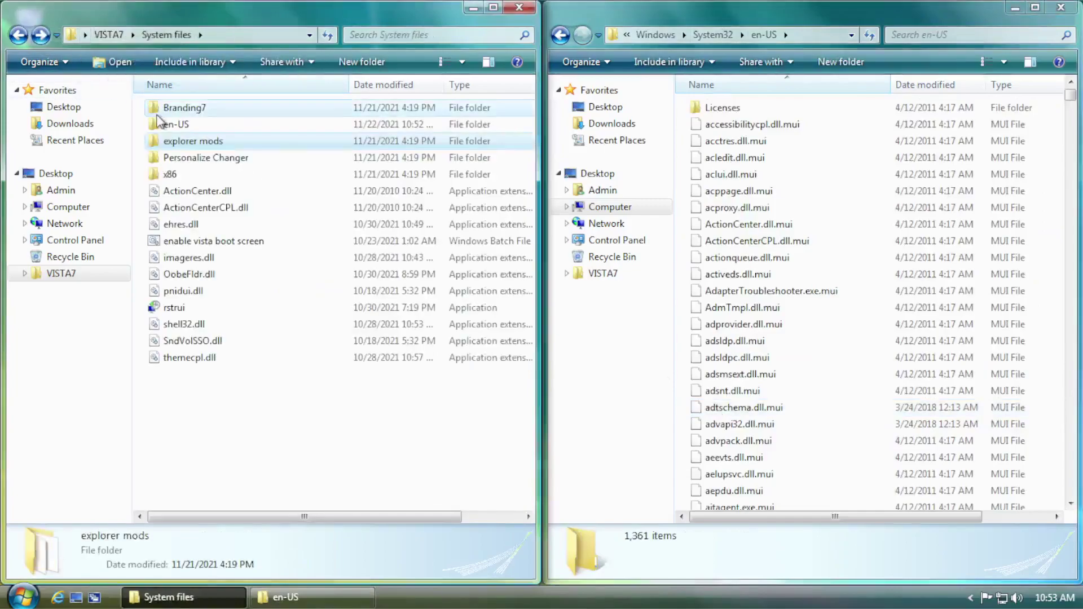
pyautogui.click(172, 126)
pyautogui.doubleClick(172, 126)
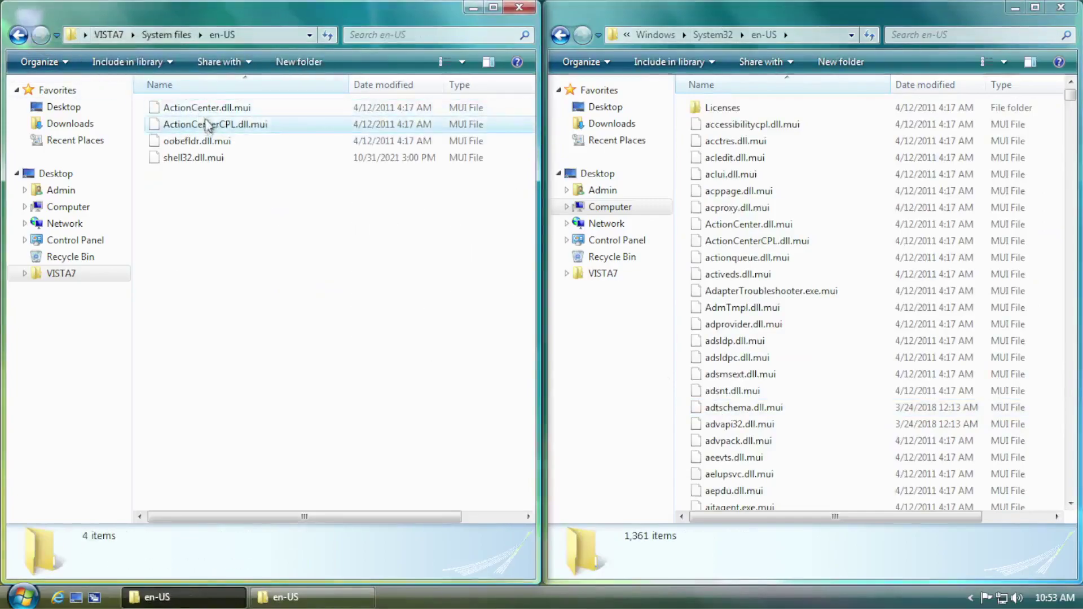
# - Copy ActionCenter.dll.mui and ActionCenterCPL.dll.mui from the System files en-US folder to the clipboard
pyautogui.click(205, 122)
pyautogui.keyDown('ctrl'); pyautogui.click(217, 111); pyautogui.keyUp('ctrl')
pyautogui.hotkey('ctrl', 'c')
# - Try to paste the two MUI files into System32's en-US folder, choosing Copy and Replace for all conflicts
pyautogui.click(695, 47)
pyautogui.hotkey('ctrl', 'v')
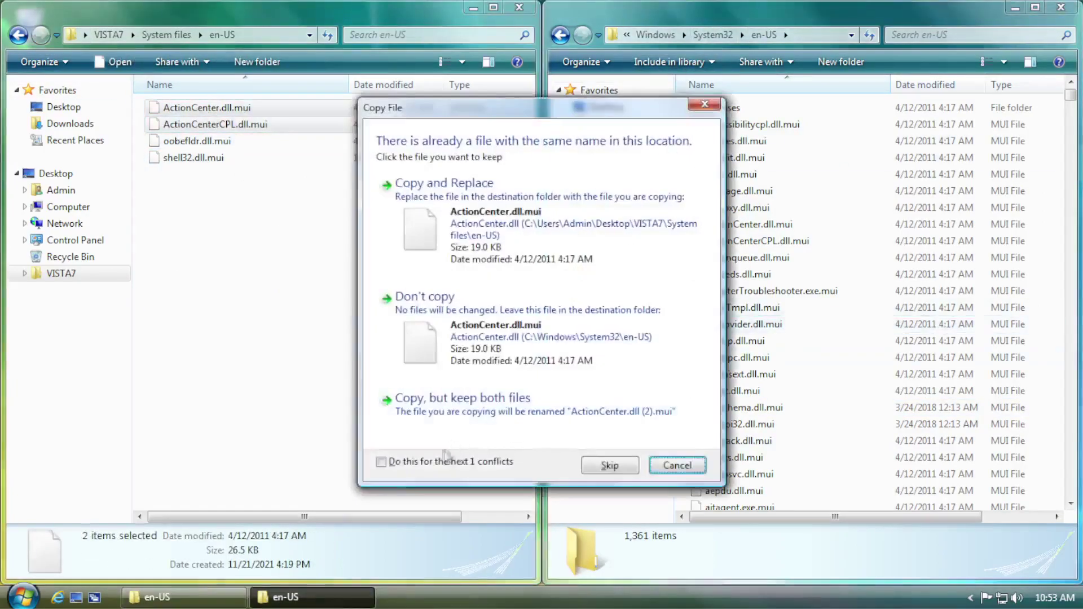
pyautogui.click(451, 462)
pyautogui.click(445, 184)
pyautogui.click(585, 398)
# - Rename ActionCenter.dll.mui in System32's en-US folder to ActionCenter.dll.mui.old and accept the extension change
pyautogui.rightClick(747, 225)
pyautogui.click(790, 411)
pyautogui.click(802, 224)
pyautogui.write('.old')
pyautogui.press('Return')
pyautogui.press('Return')
# - Rename ActionCenterCPL.dll.mui in System32's en-US folder to ActionCenterCPL.dll.mui.old and accept the extension change
pyautogui.rightClick(793, 241)
pyautogui.click(861, 423)
pyautogui.press('End')
pyautogui.write('.old')
pyautogui.press('Return')
pyautogui.press('Return')
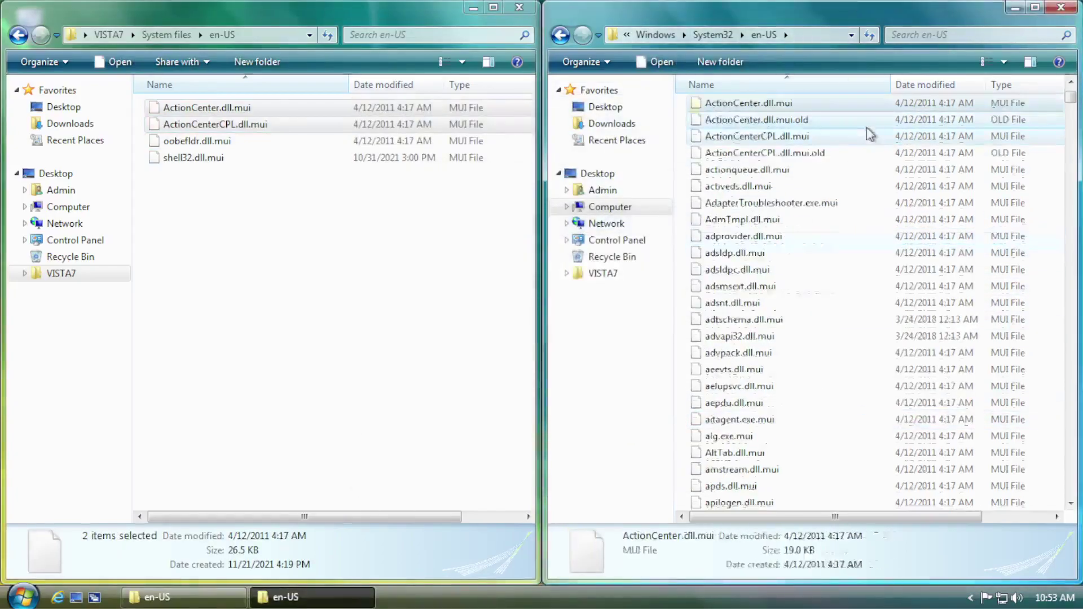
# - Go up to System32 and System files in the two windows and search System32 for imageres.dll
pyautogui.press('BackSpace')
pyautogui.click(241, 164)
pyautogui.press('BackSpace')
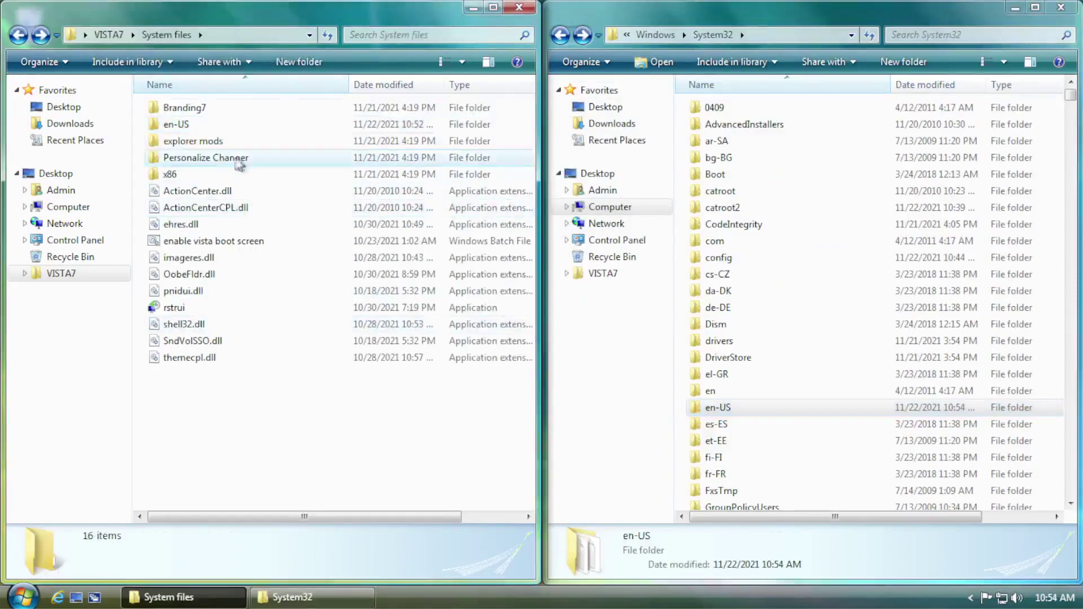
pyautogui.click(967, 34)
pyautogui.write('imageres.dll')
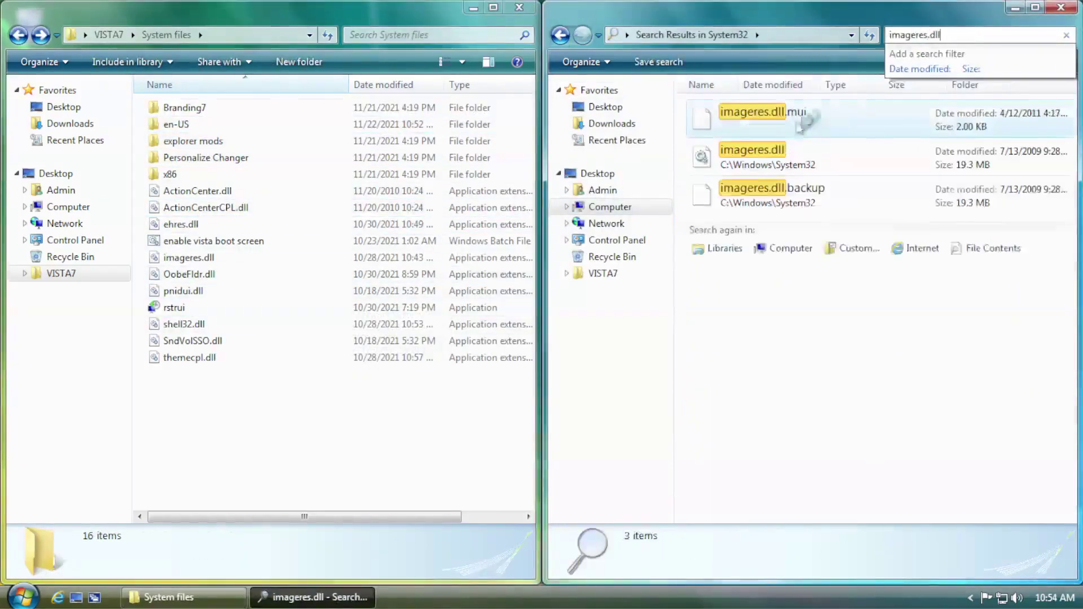
# - Try to rename imageres.dll and imageres.dll.mui together from the search results
pyautogui.click(752, 171)
pyautogui.keyDown('ctrl'); pyautogui.click(762, 133); pyautogui.keyUp('ctrl')
pyautogui.rightClick(811, 134)
pyautogui.press('m')
pyautogui.press('Return')
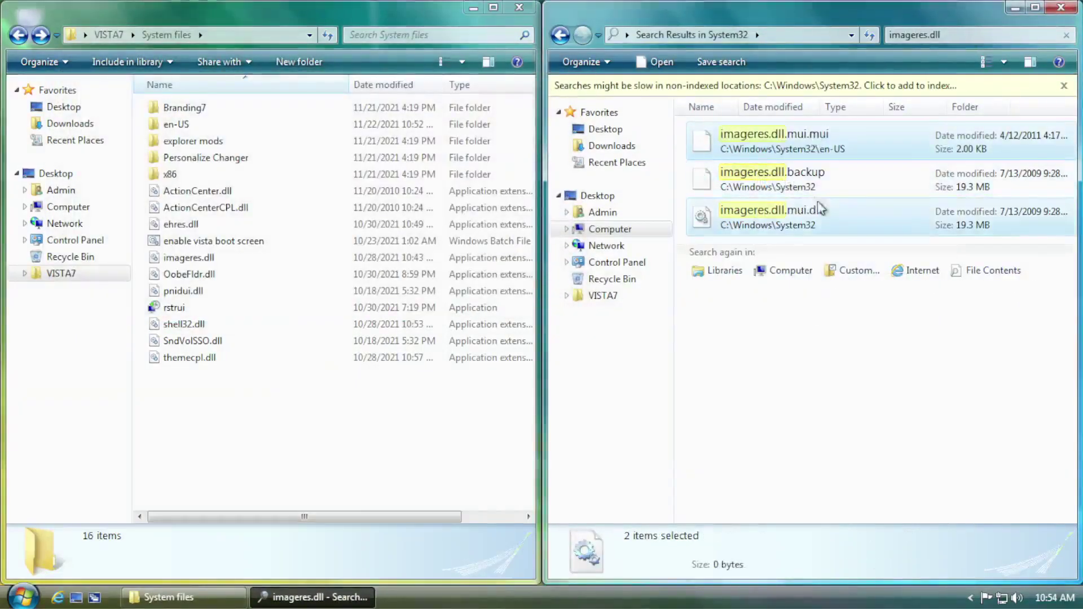
pyautogui.rightClick(814, 213)
pyautogui.press('m')
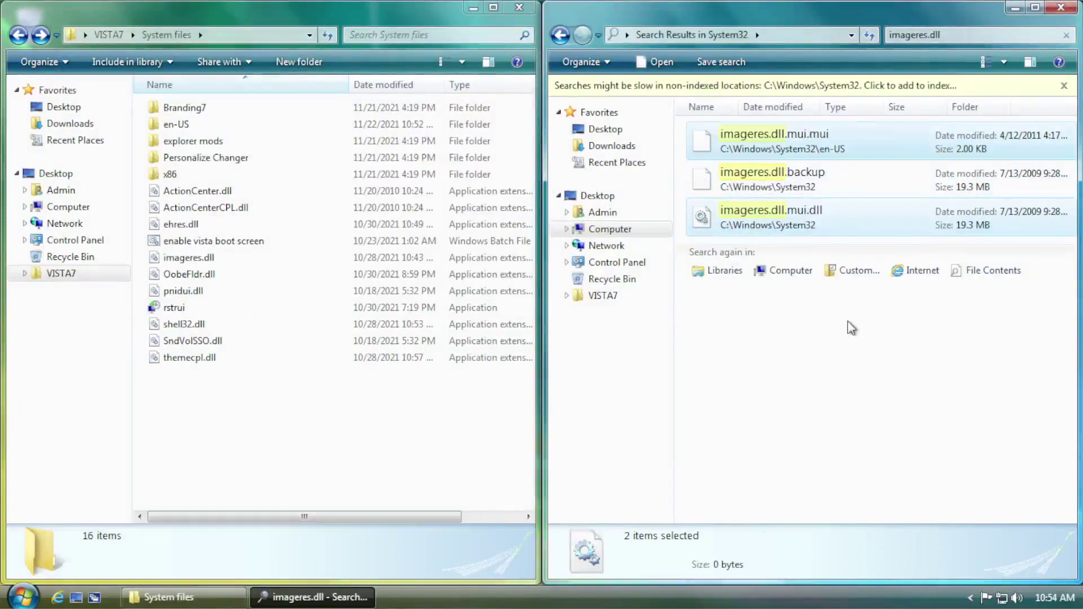
# - Rename the mistakenly named imageres.dll.mui.dll in System32 as image.old
pyautogui.rightClick(795, 212)
pyautogui.press('m')
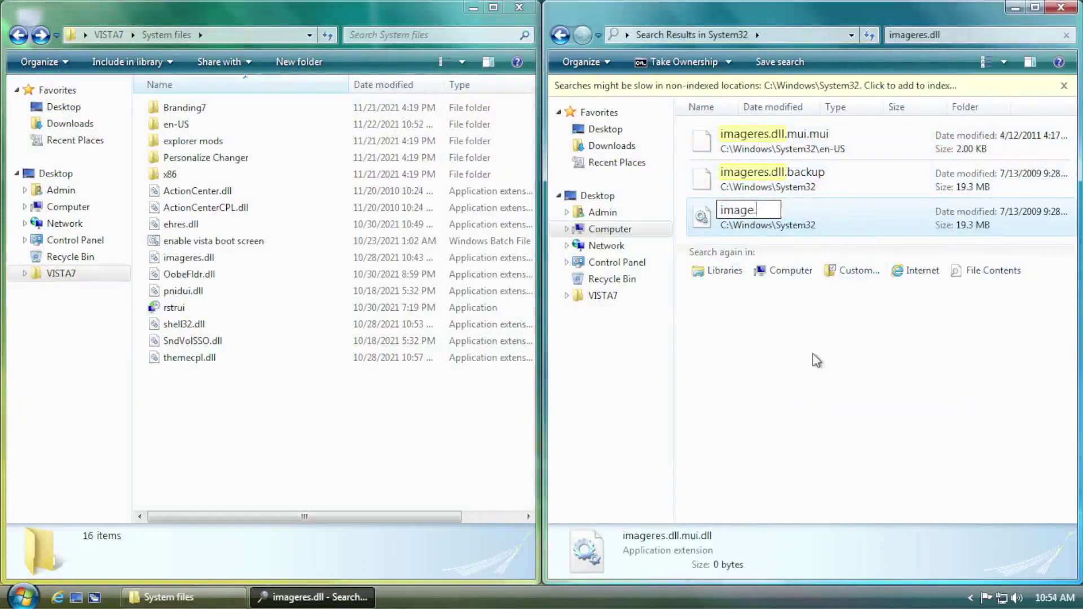
pyautogui.write('old')
pyautogui.press('Return')
# - Restore the name imageres.dll.mui on the imageres.dll.mui.mui file in System32's en-US folder
pyautogui.rightClick(817, 150)
pyautogui.press('m')
pyautogui.press('Right')
pyautogui.hotkey('shift', 'End')
pyautogui.press('BackSpace')
pyautogui.press('Return')
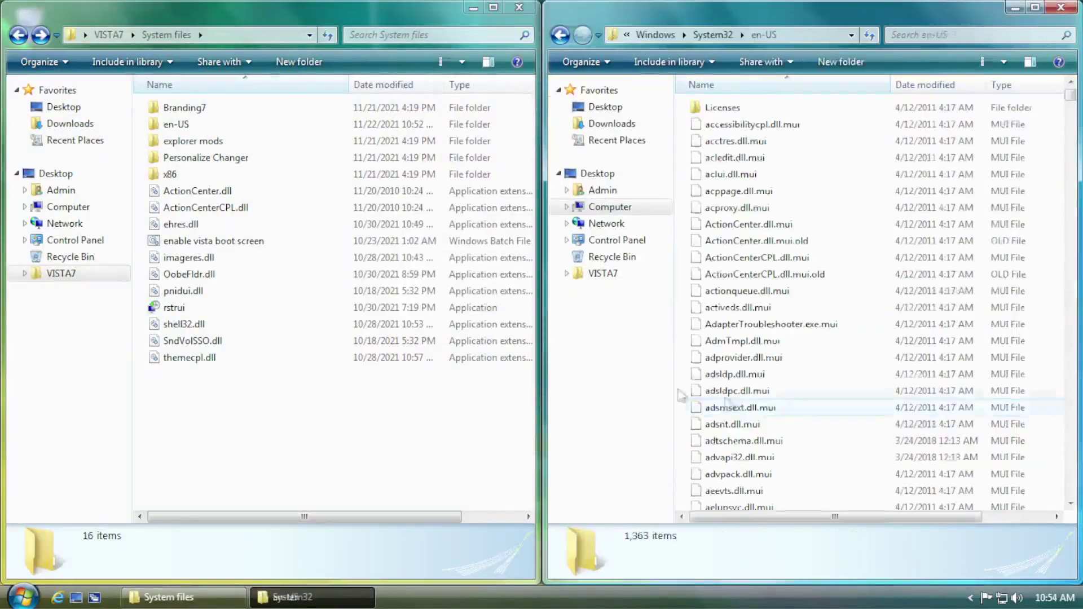
pyautogui.click(767, 296)
pyautogui.write('imag')
pyautogui.press('F2')
pyautogui.press('Right')
pyautogui.hotkey('shift', 'End')
pyautogui.press('BackSpace')
pyautogui.press('Return')
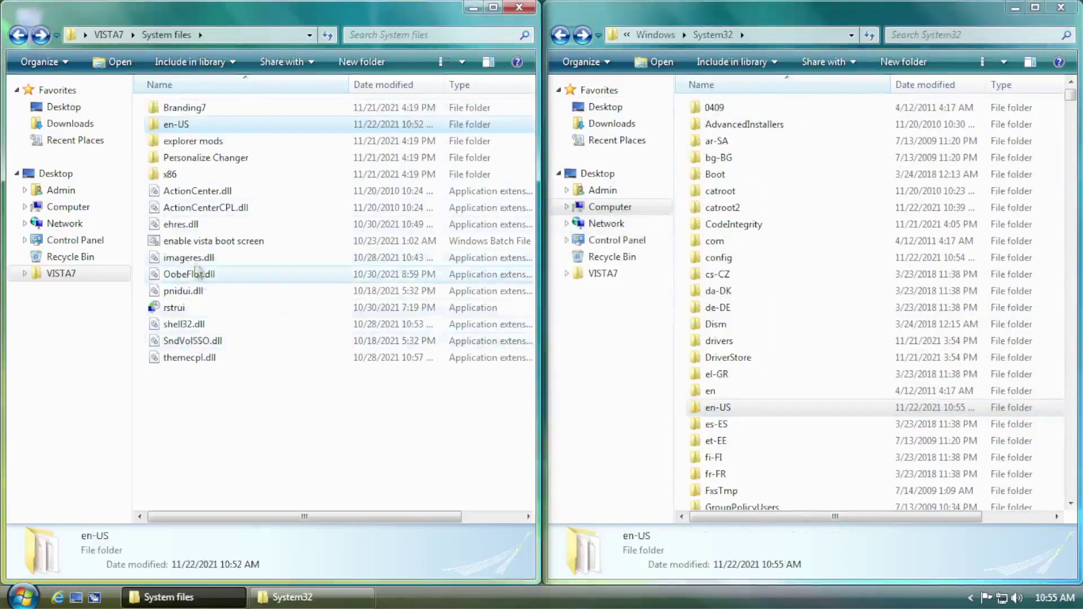
# - Search System32 for oobefldr.dll and rename the MUI file to oobefldr.dll.mui.old
pyautogui.click(937, 37)
pyautogui.write('oobefldr.dll')
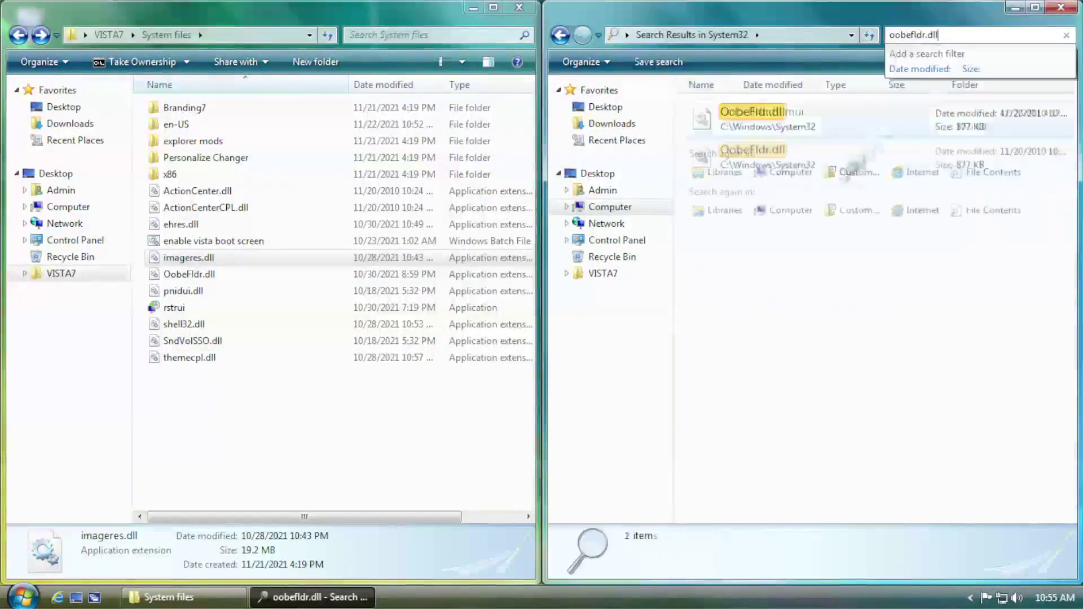
pyautogui.rightClick(756, 172)
pyautogui.doubleClick(197, 125)
pyautogui.click(198, 140)
pyautogui.rightClick(740, 139)
pyautogui.click(753, 323)
pyautogui.press('End')
pyautogui.write('.old')
# - Rename OobeFldr.dll in System32 to OobeFldr.dll.old
pyautogui.click(795, 195)
pyautogui.press('F2')
pyautogui.press('End')
pyautogui.write('.old')
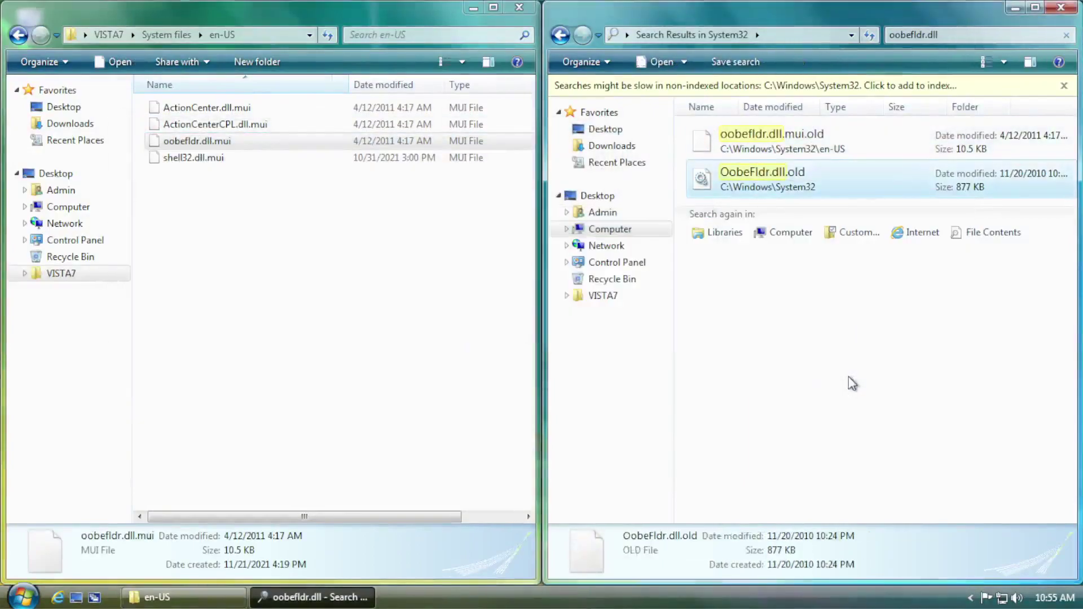
pyautogui.press('Return')
# - Select oobefldr.dll.mui in the System files en-US folder and bring the other window back to System32
pyautogui.click(561, 35)
pyautogui.click(18, 34)
pyautogui.doubleClick(176, 124)
pyautogui.click(198, 141)
pyautogui.click(582, 35)
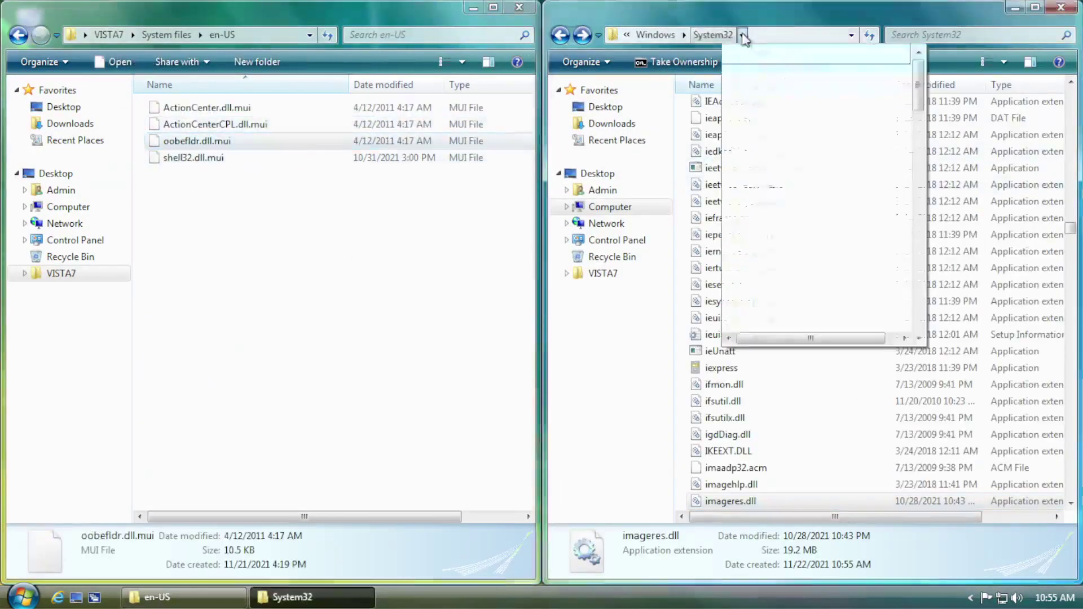
# - In System32's en-US folder, rename shell32.dll.mui to shell32.dll.mui.old and add the VISTA7 shell32.dll.mui
pyautogui.scroll(-20, 762, 330)
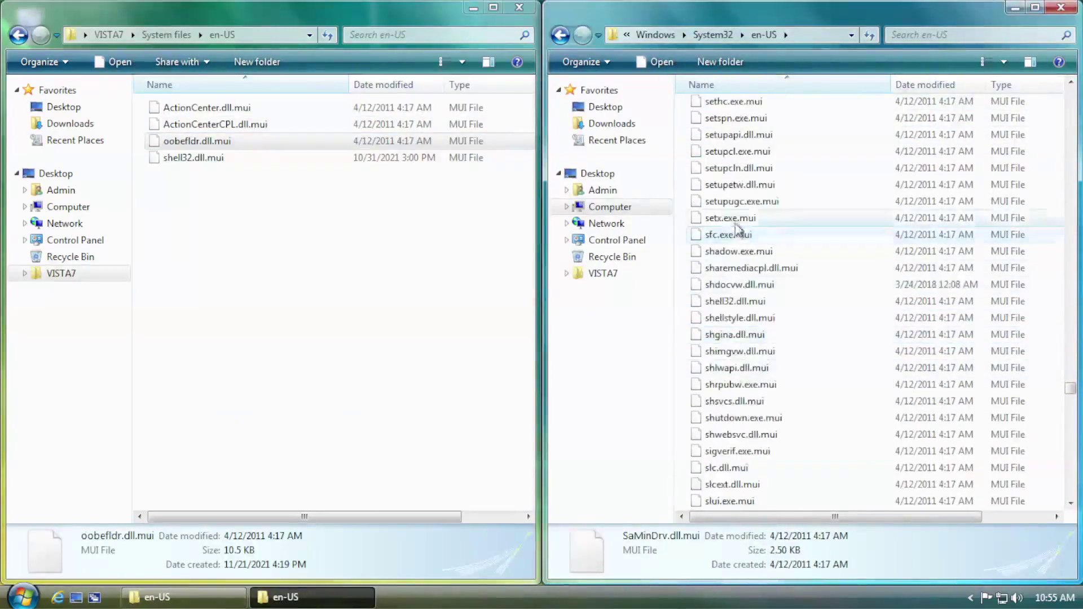
pyautogui.rightClick(736, 153)
pyautogui.click(779, 184)
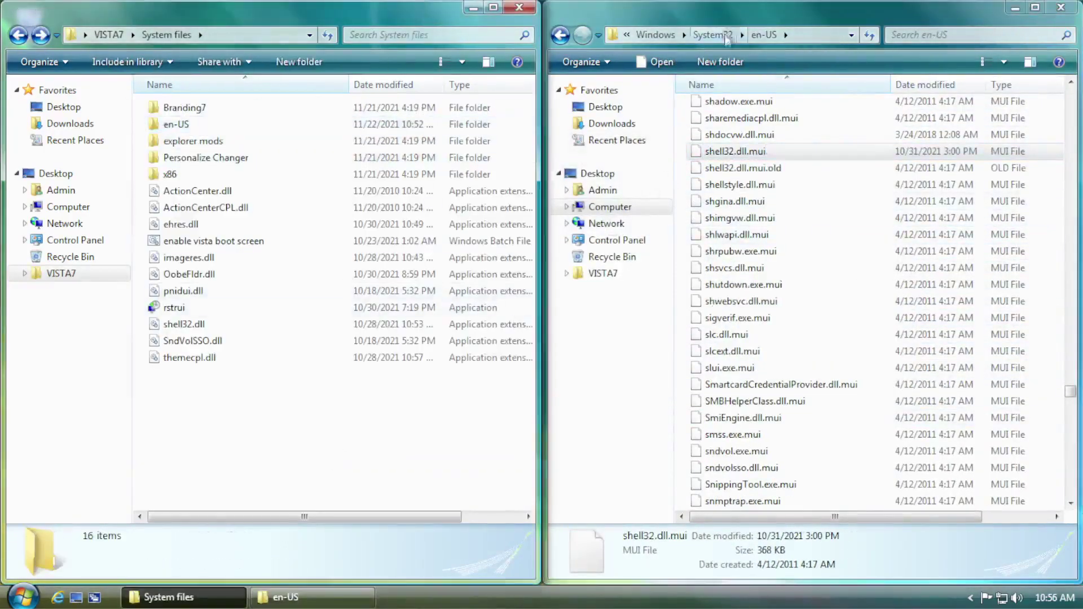
# - Copy OobeFldr.dll from the System files folder into System32
pyautogui.click(727, 37)
pyautogui.click(937, 37)
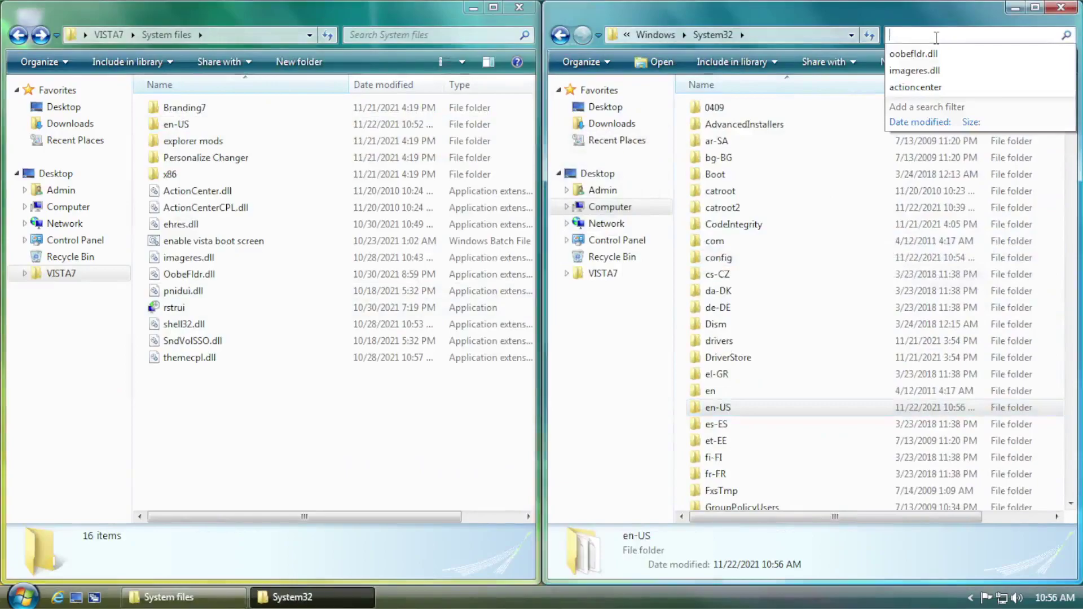
pyautogui.write('oobefldr')
pyautogui.click(560, 35)
pyautogui.click(189, 274)
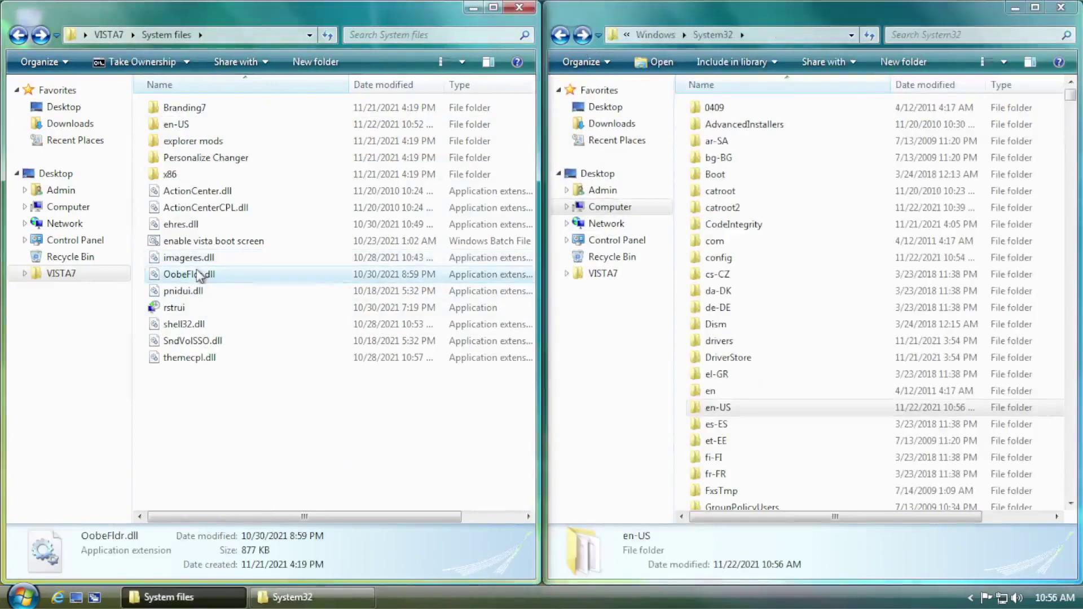
pyautogui.hotkey('alt', 'Left')
pyautogui.hotkey('alt', 'Right')
pyautogui.scroll(-20, 812, 229)
pyautogui.hotkey('ctrl', 'v')
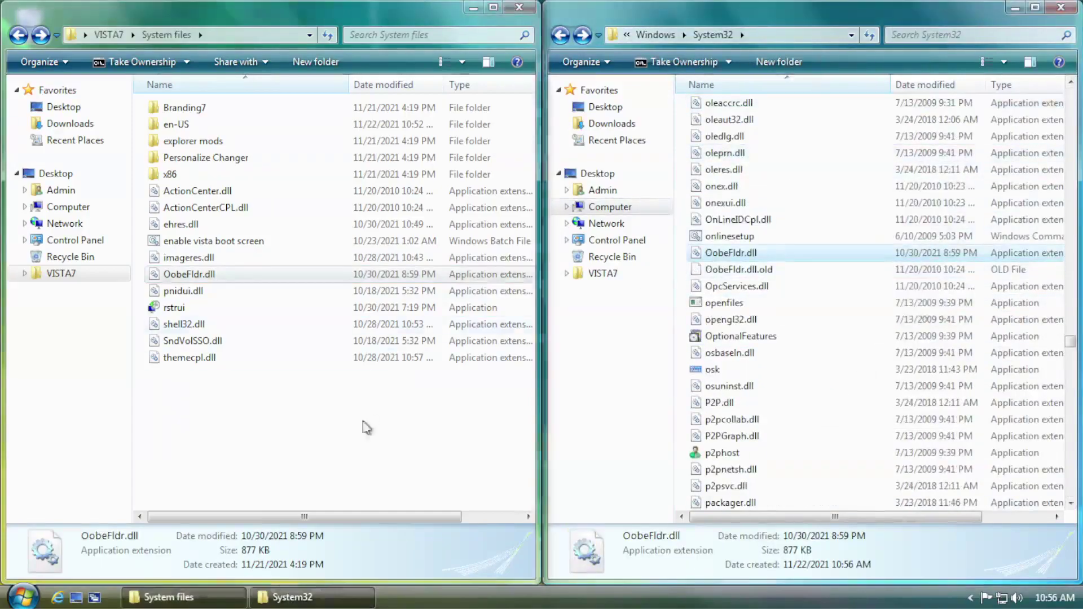
# - Rename pnidui.dll in System32 to pnidui.dll.old and paste the VISTA7 pnidui.dll into the folder
pyautogui.click(198, 290)
pyautogui.click(968, 36)
pyautogui.write('pni')
pyautogui.rightClick(770, 176)
pyautogui.click(823, 358)
pyautogui.press('End')
pyautogui.write('.old')
pyautogui.press('Return')
pyautogui.hotkey('alt', 'Left')
pyautogui.hotkey('ctrl', 'v')
# - Rename shell32.dll in System32 to shell32.dll.old and put the VISTA7 shell32.dll in its place
pyautogui.click(184, 324)
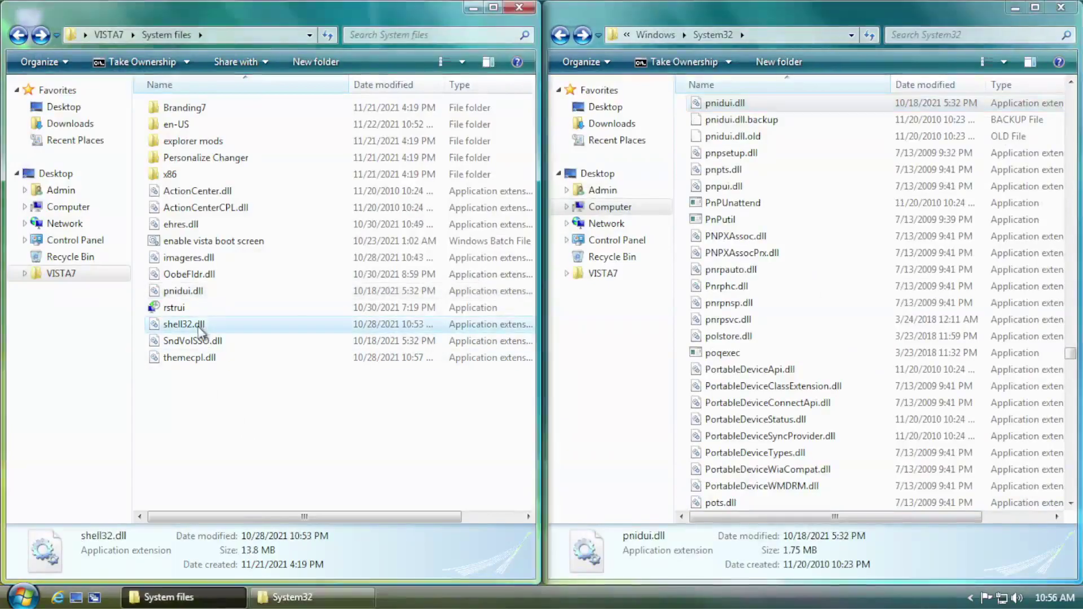
pyautogui.click(960, 35)
pyautogui.write('shell32')
pyautogui.rightClick(733, 173)
pyautogui.click(784, 361)
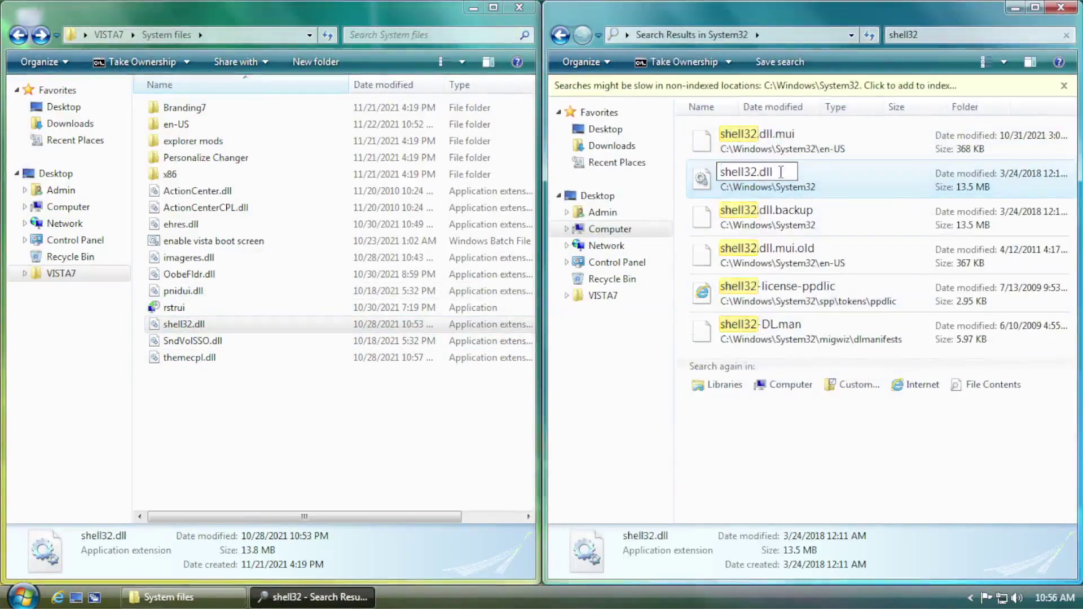
pyautogui.press('End')
pyautogui.write('.old')
pyautogui.press('Return')
pyautogui.click(712, 376)
pyautogui.rightClick(759, 172)
pyautogui.click(810, 355)
pyautogui.click(560, 35)
# - Search System32 for sndvolsso, rename SndVolSSO.dll to SndVolSSO.dll.old and return to the System32 folder
pyautogui.click(192, 340)
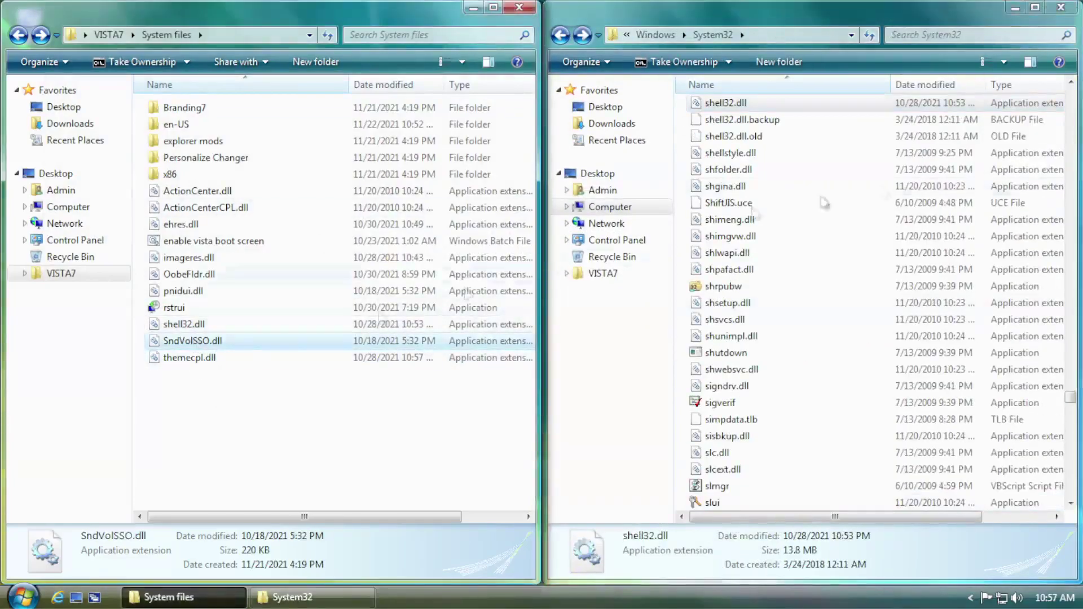
pyautogui.click(976, 34)
pyautogui.write('sndvolsso')
pyautogui.rightClick(755, 155)
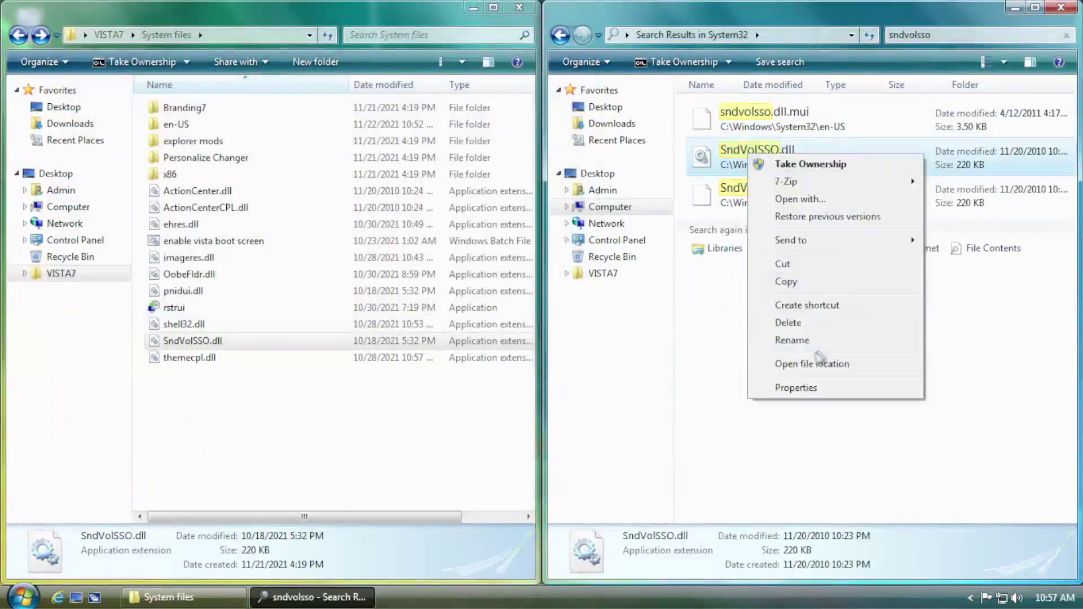
pyautogui.click(798, 340)
pyautogui.press('End')
pyautogui.write('.old')
pyautogui.press('Return')
pyautogui.press('BackSpace')
# - Rename themecpl.dll in System32 to themecpl.dll.old and paste the VISTA7 themecpl.dll into the folder
pyautogui.click(190, 357)
pyautogui.click(963, 34)
pyautogui.write('themecpl')
pyautogui.rightClick(733, 175)
pyautogui.click(795, 329)
pyautogui.press('End')
pyautogui.write('.old')
pyautogui.press('Return')
pyautogui.press('BackSpace')
pyautogui.hotkey('ctrl', 'v')
# - Search System32 for rstrui and change the owner of rstrui.exe in its advanced security settings
pyautogui.click(963, 34)
pyautogui.write('rstrui')
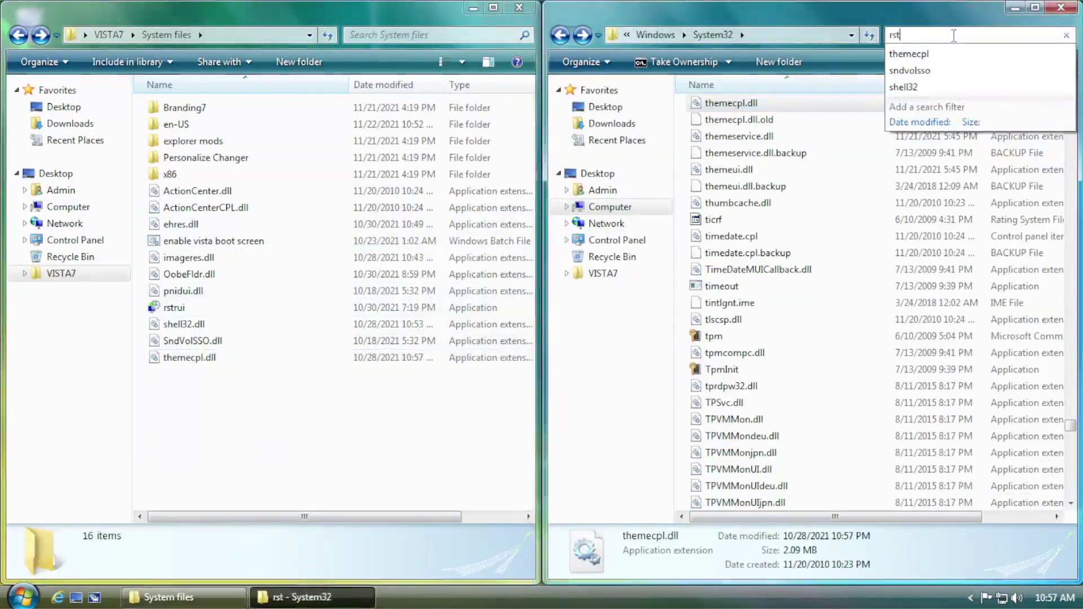
pyautogui.rightClick(733, 135)
pyautogui.click(787, 431)
pyautogui.click(978, 470)
pyautogui.click(701, 239)
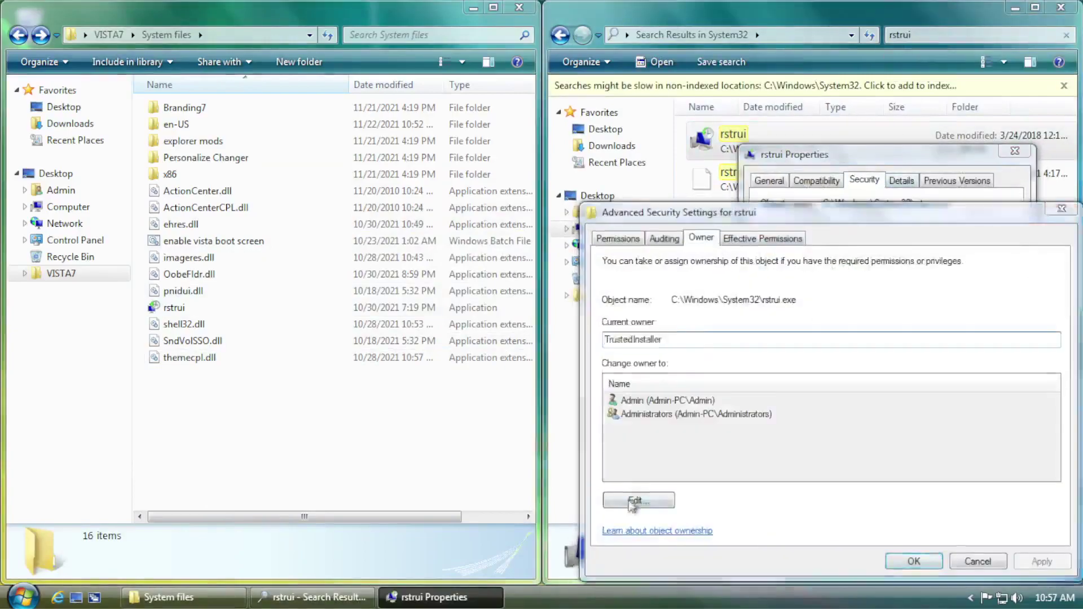
pyautogui.click(634, 504)
pyautogui.click(914, 561)
pyautogui.click(694, 361)
# - Edit the security permissions of rstrui.exe so the file can be replaced, and apply them
pyautogui.click(978, 325)
pyautogui.click(882, 314)
pyautogui.click(961, 434)
pyautogui.click(895, 540)
pyautogui.click(903, 541)
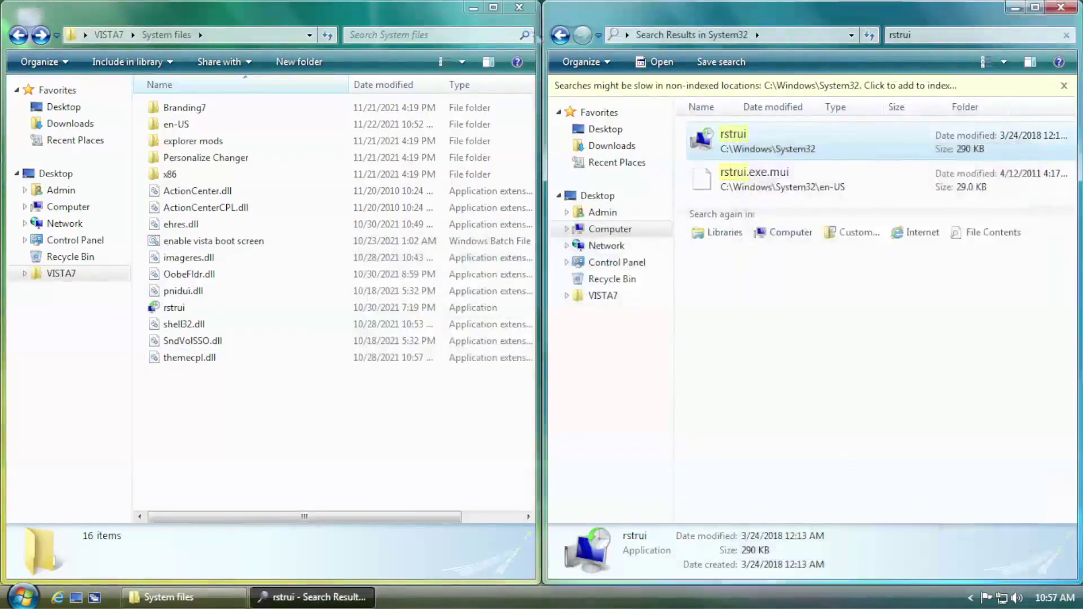
# - Copy rstrui from the System files folder and paste it into System32
pyautogui.click(563, 39)
pyautogui.click(180, 308)
pyautogui.hotkey('ctrl', 'c')
pyautogui.click(970, 20)
pyautogui.hotkey('ctrl', 'v')
pyautogui.click(480, 244)
# - Open the Remote Desktop folder inside VISTA7's Apps folder
pyautogui.click(282, 480)
pyautogui.click(176, 178)
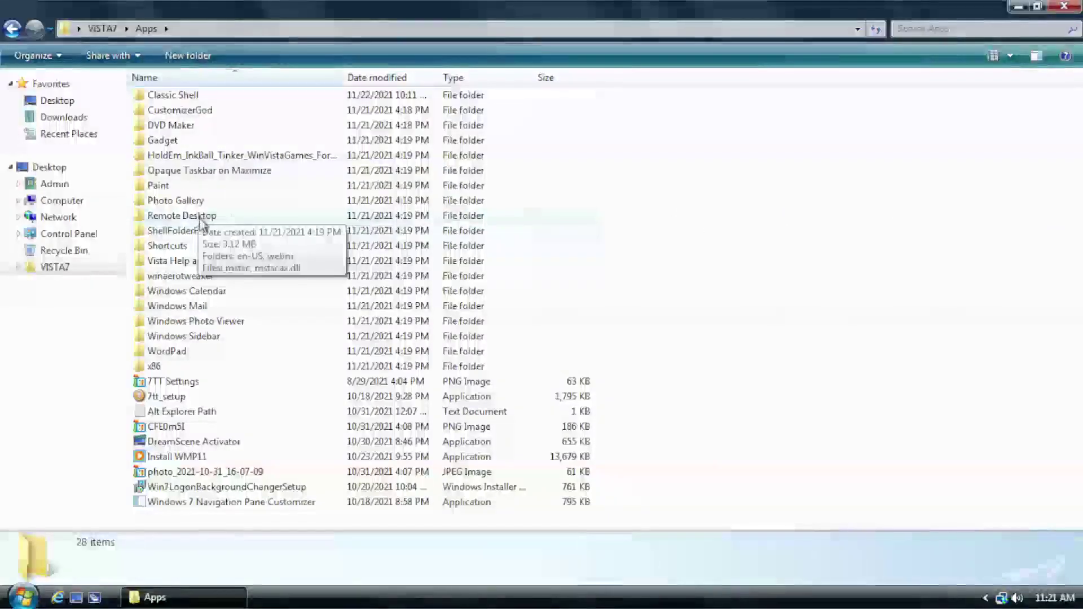
pyautogui.doubleClick(186, 215)
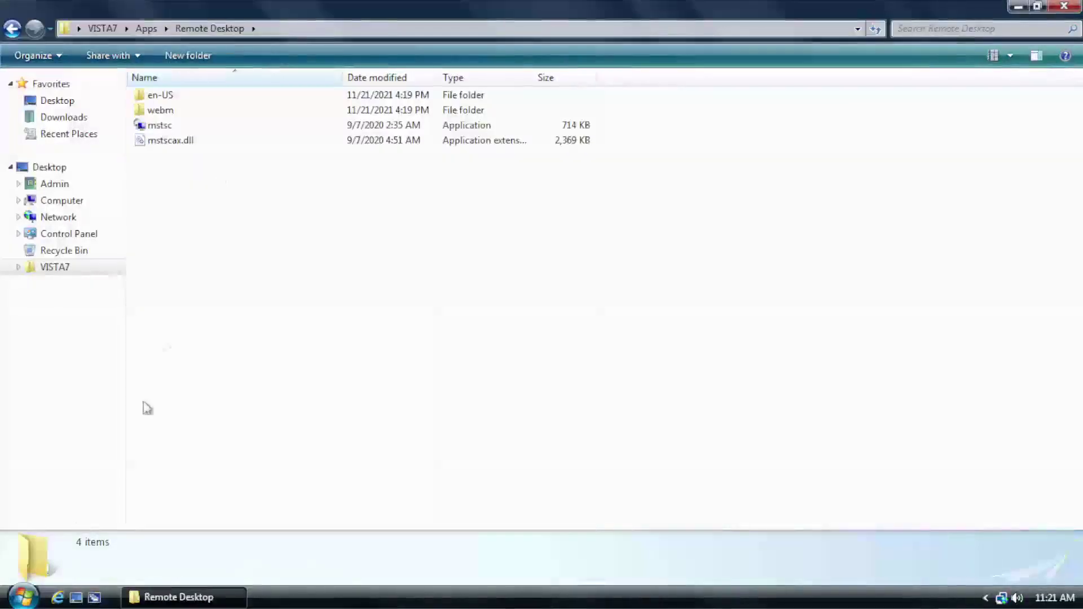
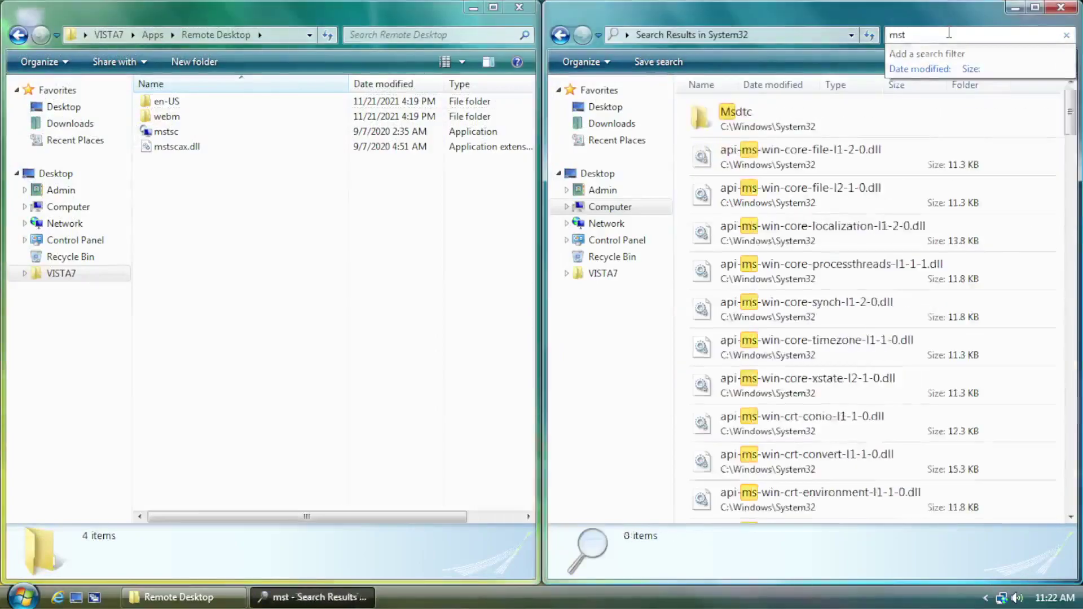
# - Search System32 for mstsc and open the properties of the mstsc application
pyautogui.press('BackSpace')
pyautogui.write('sc')
pyautogui.rightClick(791, 188)
pyautogui.click(829, 477)
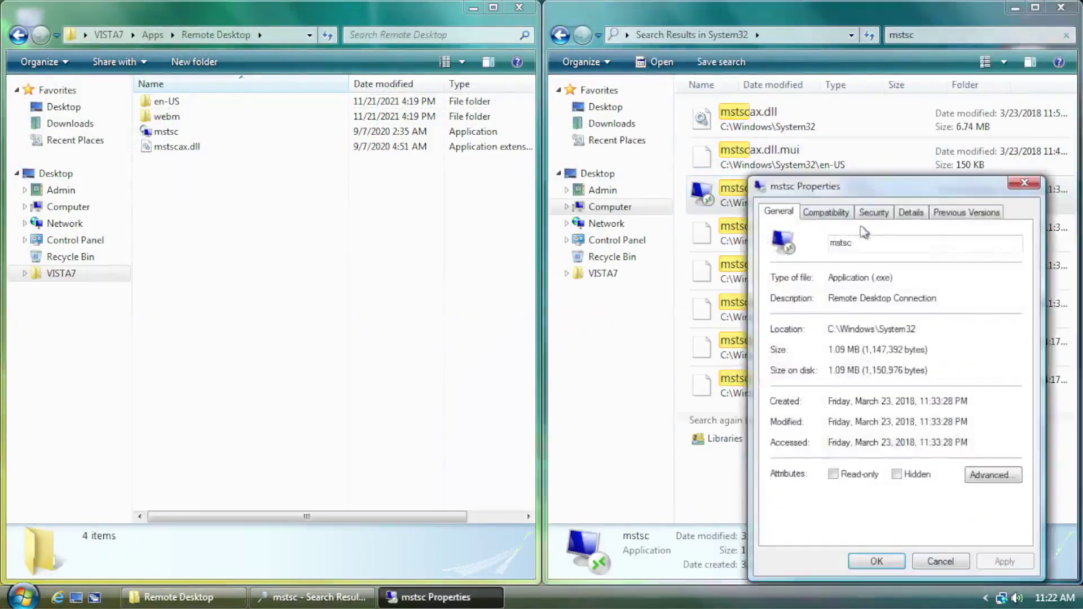
# - Change the owner of mstsc.exe to the Administrators group in its advanced security settings
pyautogui.click(873, 211)
pyautogui.click(996, 503)
pyautogui.click(703, 239)
pyautogui.click(660, 500)
pyautogui.click(695, 414)
pyautogui.click(914, 561)
pyautogui.click(685, 361)
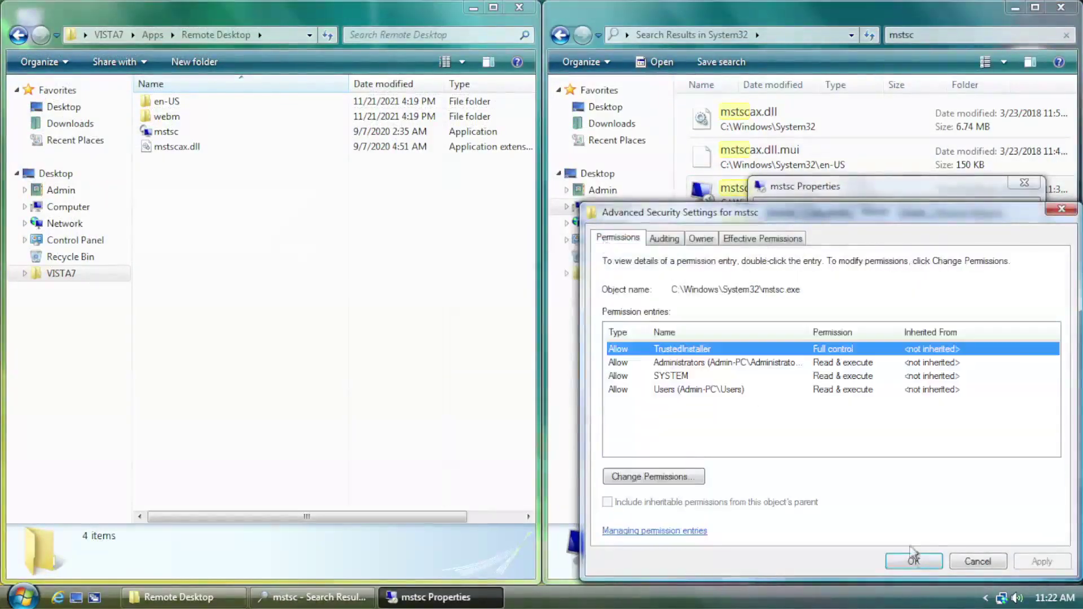
pyautogui.click(914, 562)
# - Edit the security permissions of mstsc.exe so the file can be replaced, and apply them
pyautogui.click(1011, 358)
pyautogui.click(892, 335)
pyautogui.click(970, 455)
pyautogui.click(904, 561)
pyautogui.click(621, 374)
pyautogui.click(878, 561)
# - Take ownership of mstscax.dll and mstscax.dll.mui from the mstsc search results
pyautogui.click(754, 261)
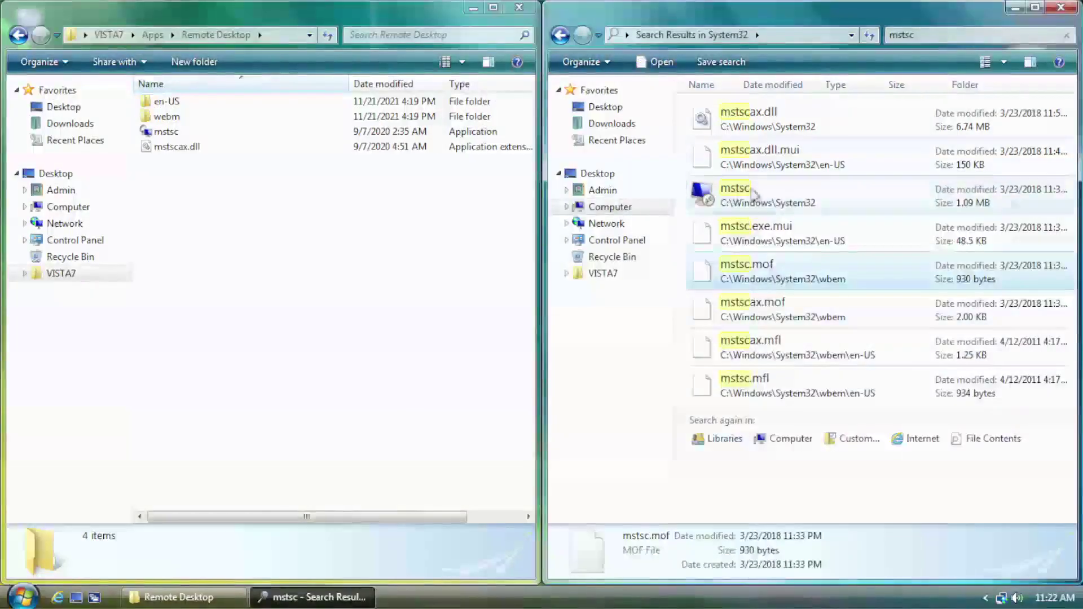
pyautogui.rightClick(740, 120)
pyautogui.click(595, 153)
pyautogui.rightClick(778, 169)
pyautogui.click(829, 197)
# - Check the webm folder in Remote Desktop and take ownership of mstsc.mof and mstscax.mof in System32's wbem folder
pyautogui.doubleClick(167, 118)
pyautogui.rightClick(766, 264)
pyautogui.click(818, 291)
pyautogui.rightClick(765, 316)
pyautogui.click(812, 343)
# - Copy all files and folders from Remote Desktop into System32, replacing the existing mstsc files, and open the source en-US folder
pyautogui.click(560, 35)
pyautogui.click(19, 35)
pyautogui.hotkey('ctrl', 'a')
pyautogui.hotkey('ctrl', 'c')
pyautogui.click(824, 16)
pyautogui.hotkey('ctrl', 'v')
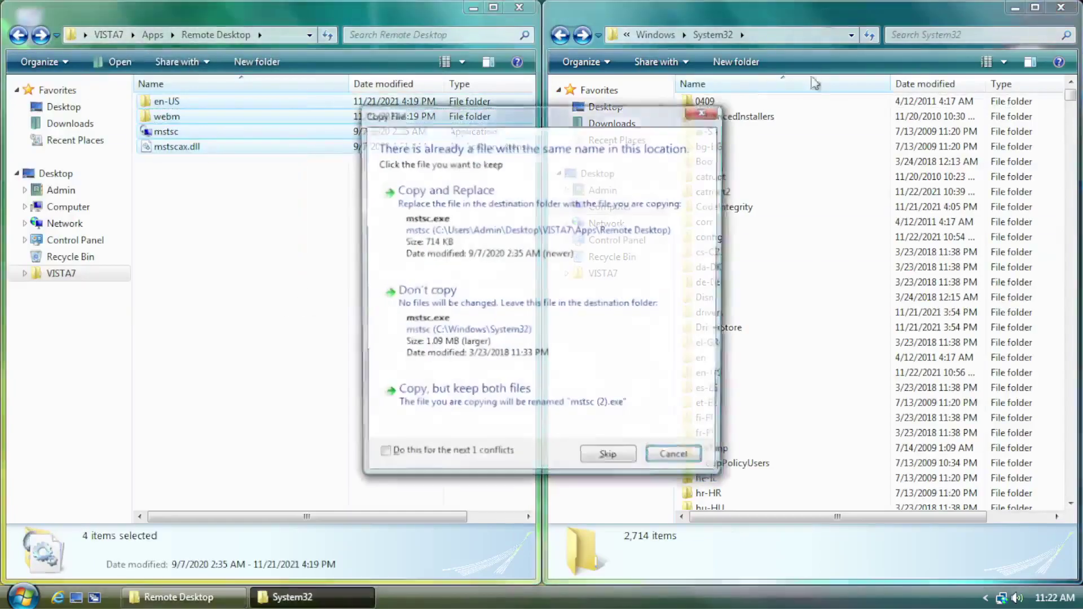
pyautogui.click(448, 190)
pyautogui.click(522, 446)
pyautogui.click(500, 382)
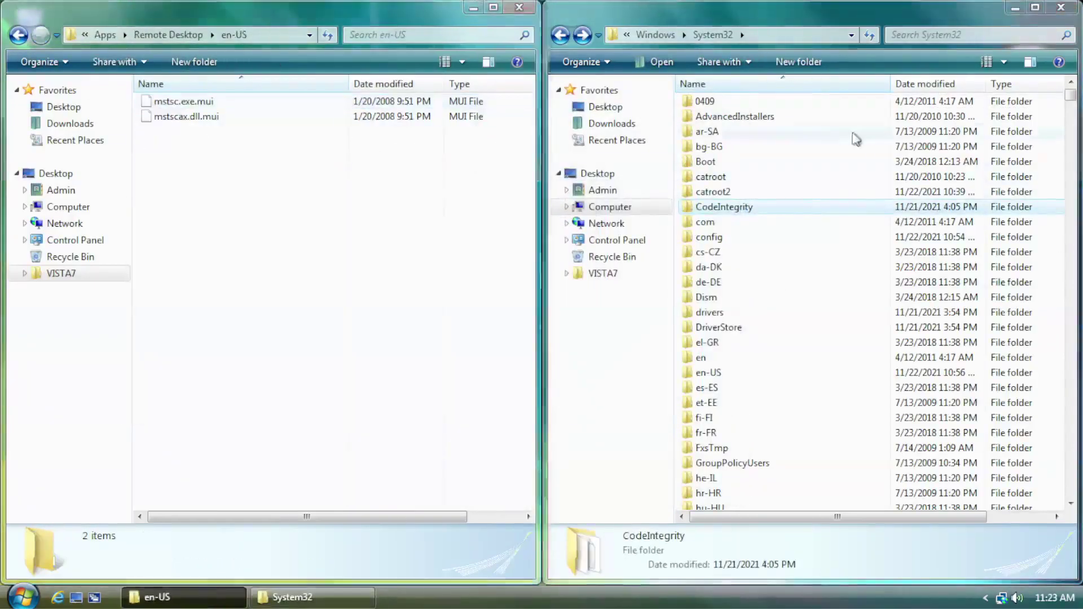
# - Search System32 for mstsc and retry the denied action on the Remote Desktop .mui files in en-US
pyautogui.click(979, 34)
pyautogui.write('mstsc')
pyautogui.rightClick(717, 201)
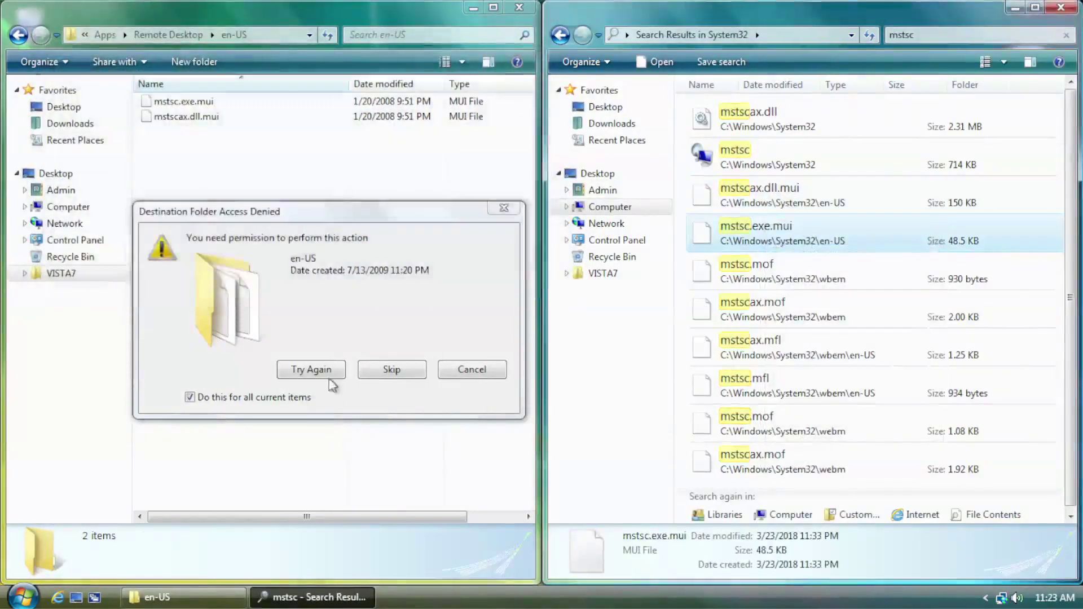
pyautogui.click(311, 370)
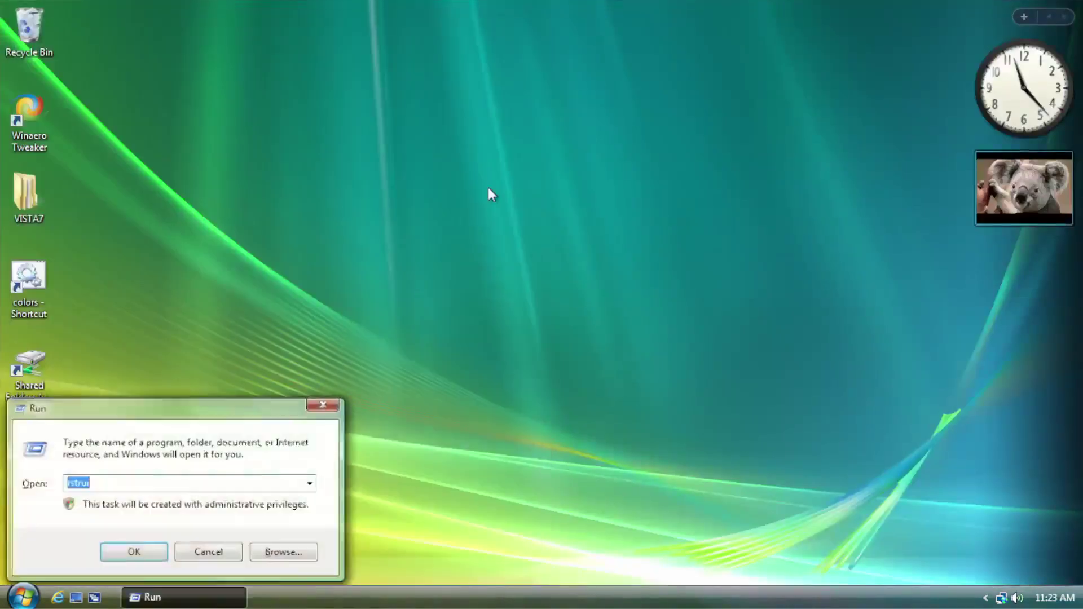
# - Run the rstrui command
pyautogui.press('Return')
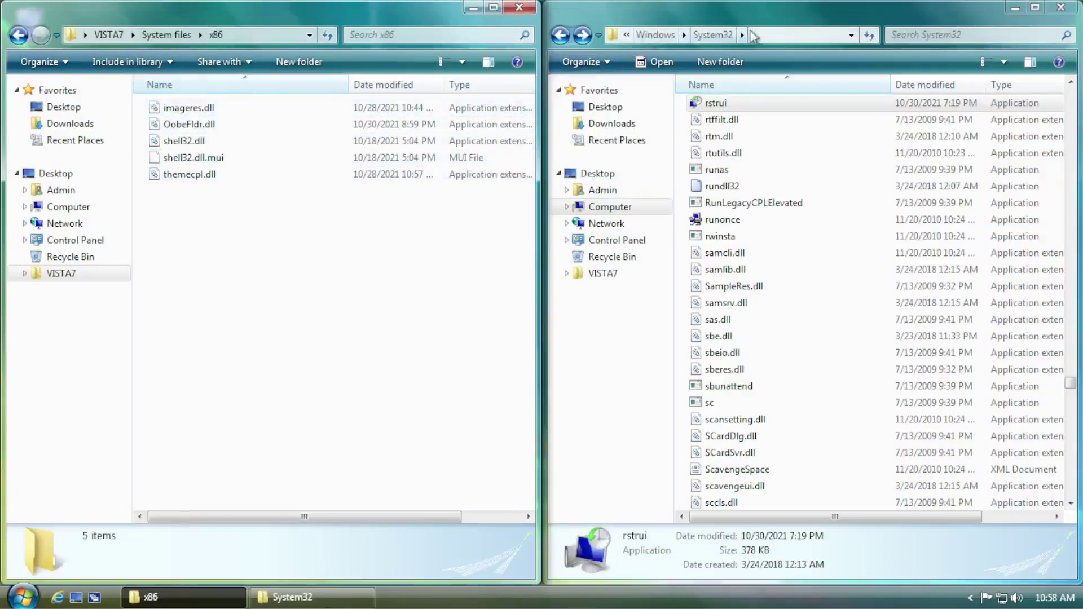
# - Open the SysWOW64 folder inside Windows and search it for imageres.dll
pyautogui.click(684, 35)
pyautogui.scroll(-7, 727, 316)
pyautogui.scroll(-3, 727, 326)
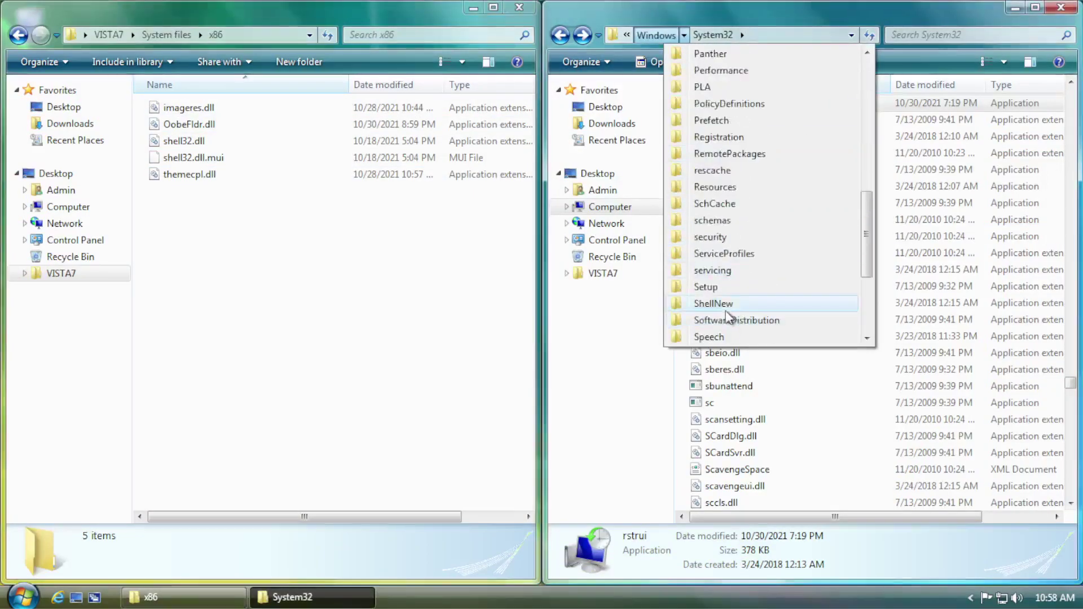
pyautogui.click(722, 327)
pyautogui.click(938, 35)
pyautogui.write('imageres.dll')
pyautogui.press('BackSpace')
pyautogui.press('BackSpace')
pyautogui.press('BackSpace')
pyautogui.press('BackSpace')
pyautogui.press('BackSpace')
pyautogui.press('BackSpace')
pyautogui.press('BackSpace')
pyautogui.write('eres.dll')
# - Rename imageres.dll in SysWOW64 to imageres.dll.old
pyautogui.rightClick(761, 169)
pyautogui.click(803, 353)
pyautogui.press('End')
pyautogui.write('.old')
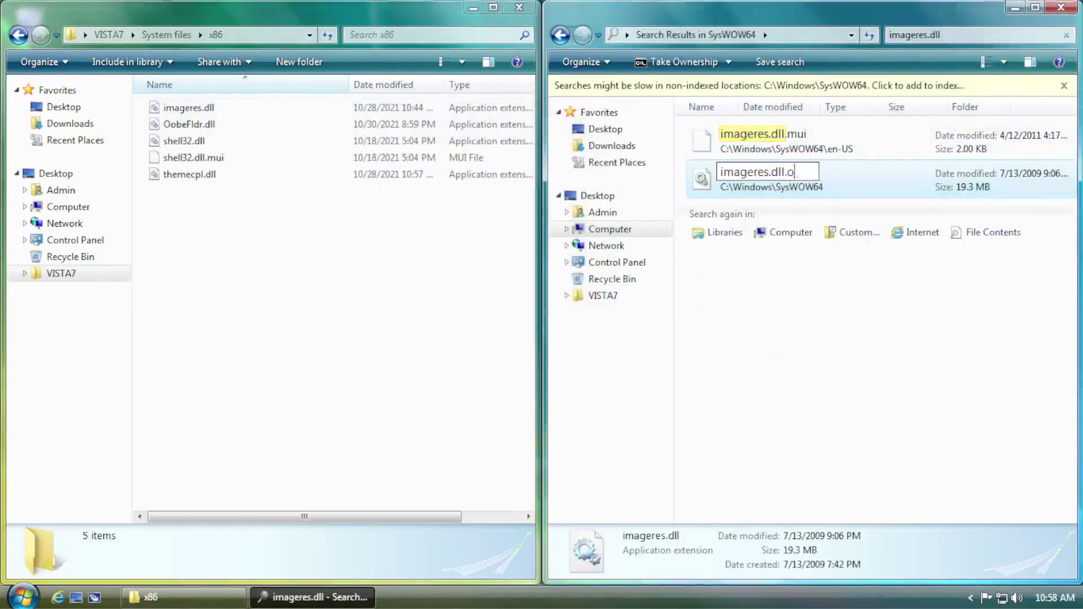
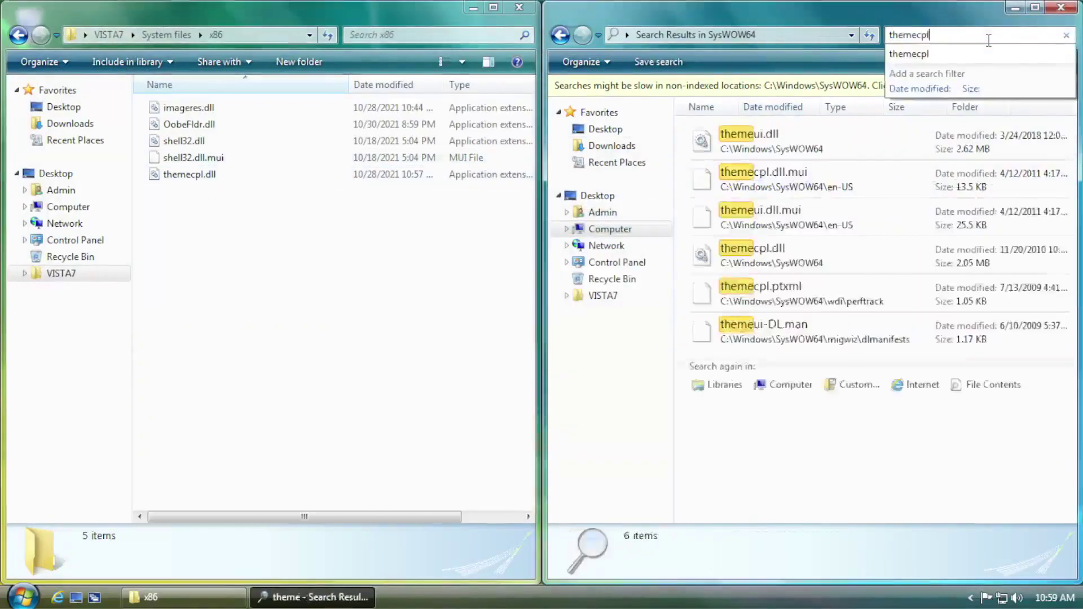
# - Rename themecpl.dll in SysWOW64 to themecpl.dll.old
pyautogui.rightClick(756, 172)
pyautogui.click(790, 353)
pyautogui.press('End')
pyautogui.write('.old')
pyautogui.press('Return')
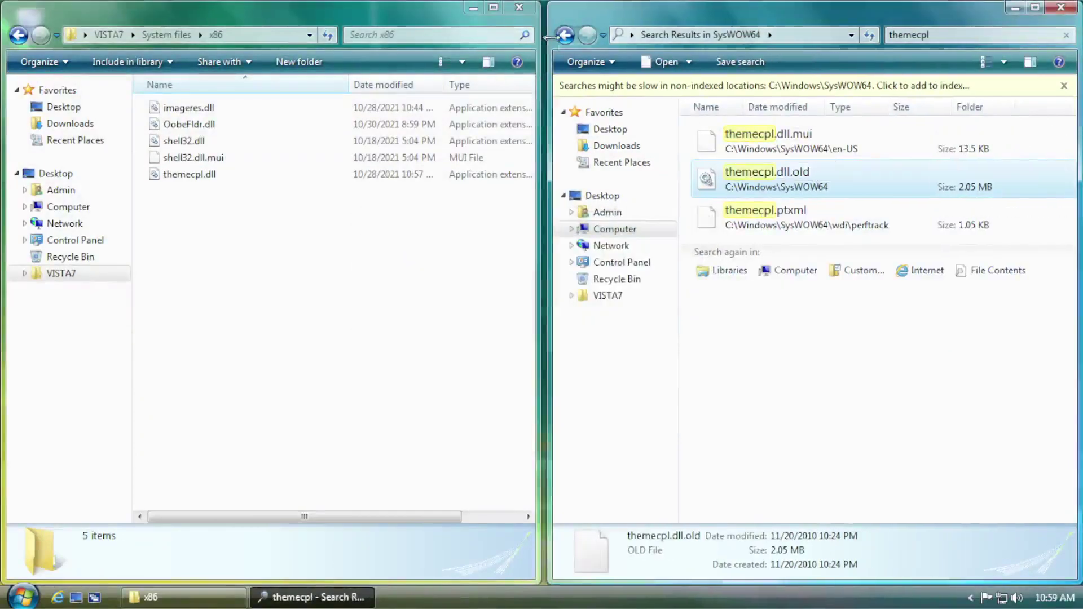
# - Copy every file from the x86 folder except shell32.dll.mui into SysWOW64
pyautogui.click(564, 35)
pyautogui.hotkey('ctrl', 'a')
pyautogui.keyDown('ctrl'); pyautogui.click(205, 158); pyautogui.keyUp('ctrl')
pyautogui.hotkey('ctrl', 'c')
pyautogui.click(659, 8)
pyautogui.hotkey('ctrl', 'v')
# - Copy shell32.dll.mui from x86 into SysWOW64's en-US folder, and open the en-US folder within System files
pyautogui.click(754, 35)
pyautogui.click(777, 320)
pyautogui.click(194, 158)
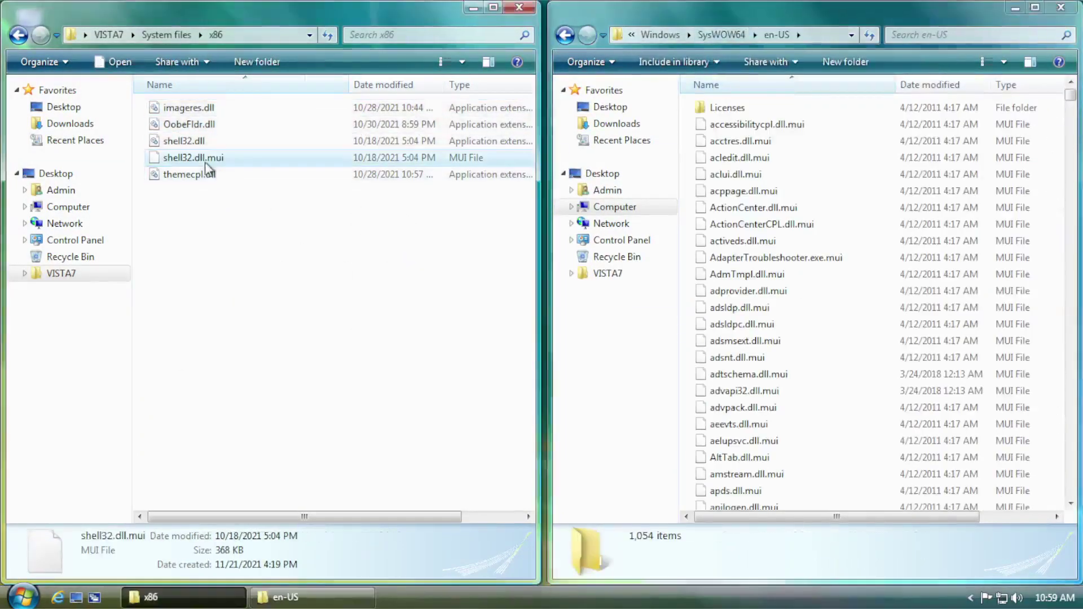
pyautogui.moveTo(193, 157); pyautogui.dragTo(846, 282)
pyautogui.press('BackSpace')
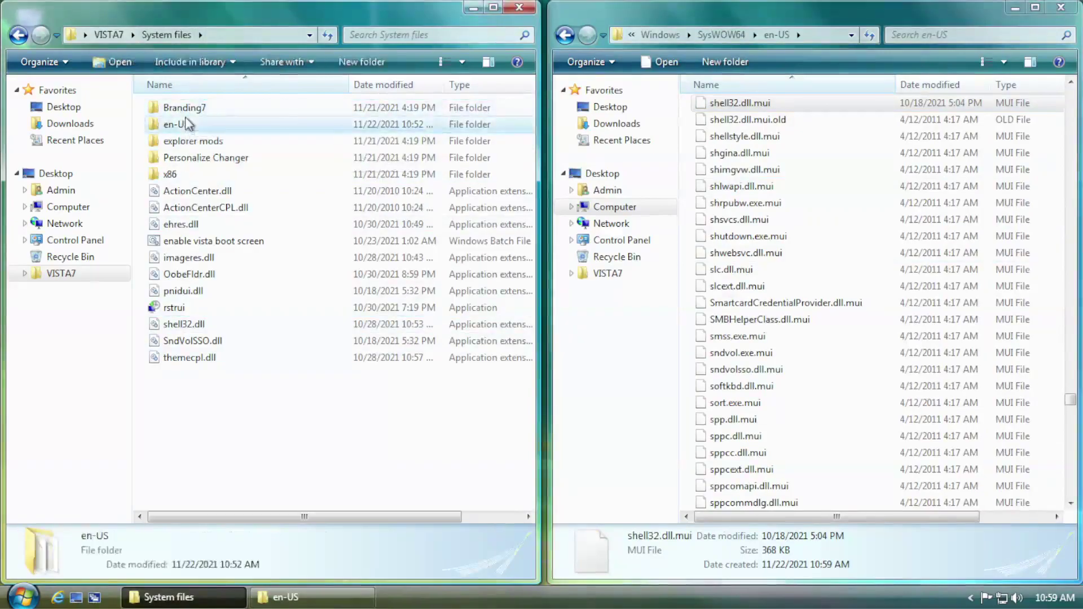
pyautogui.doubleClick(176, 124)
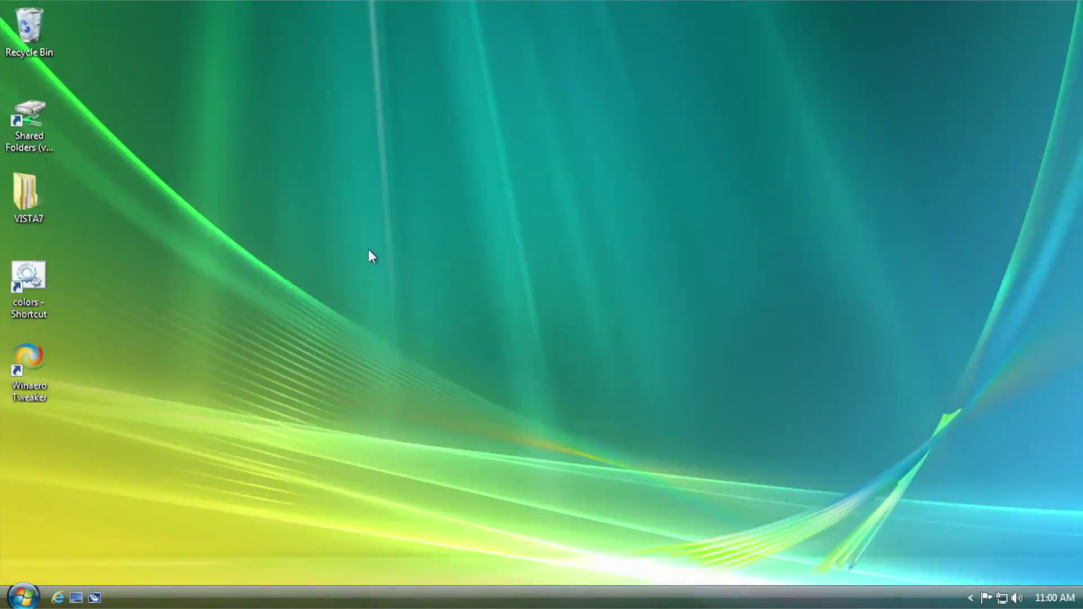
# - Restart the computer
pyautogui.click(23, 597)
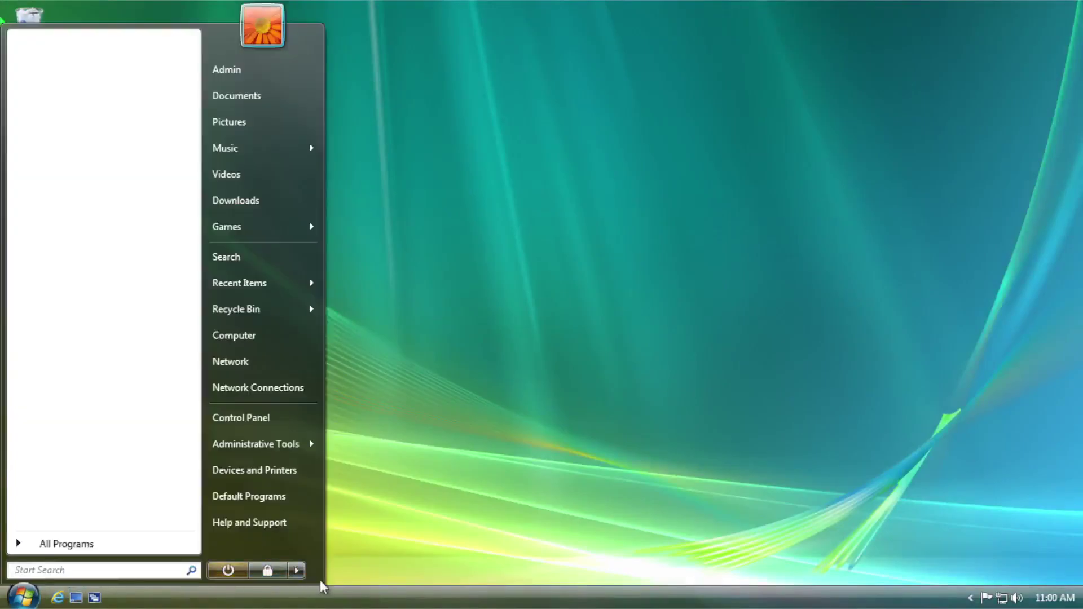
pyautogui.click(299, 571)
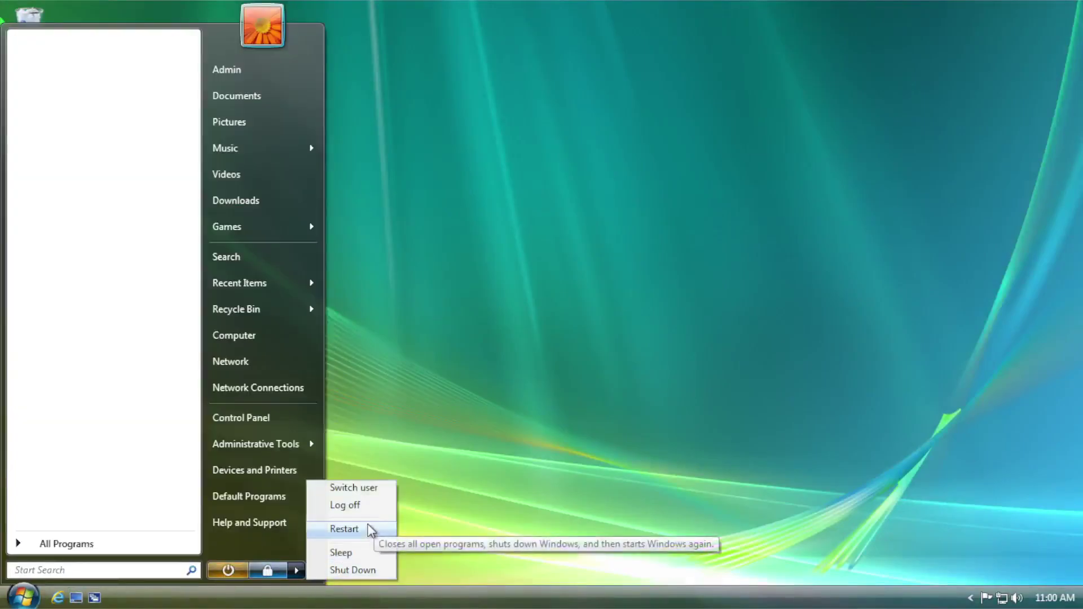
pyautogui.click(369, 529)
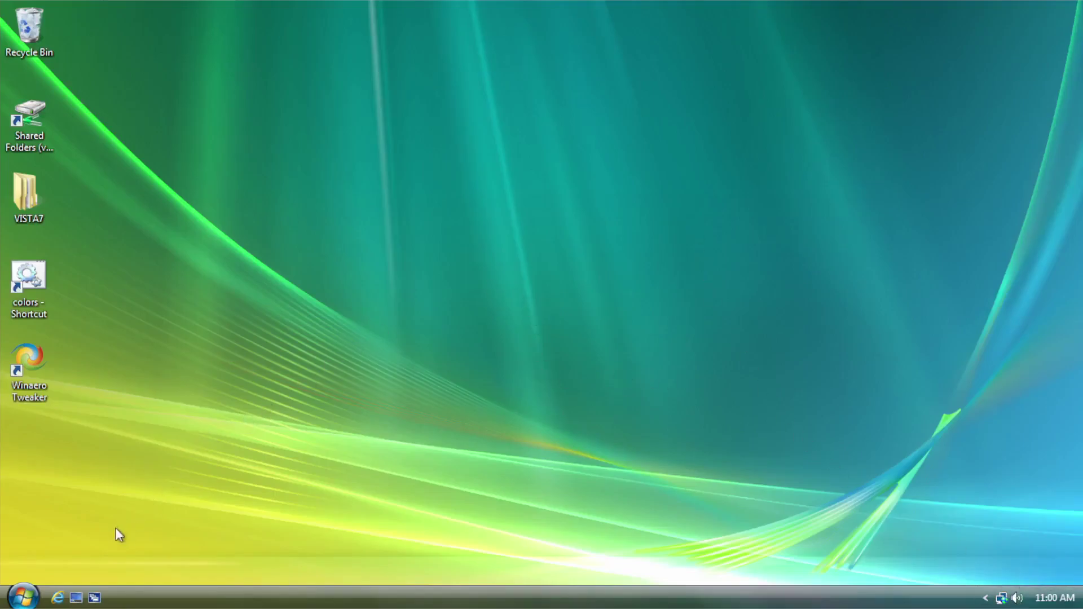
# - Open the system properties from the Computer window, view them maximized, and close the window
pyautogui.click(37, 597)
pyautogui.click(272, 333)
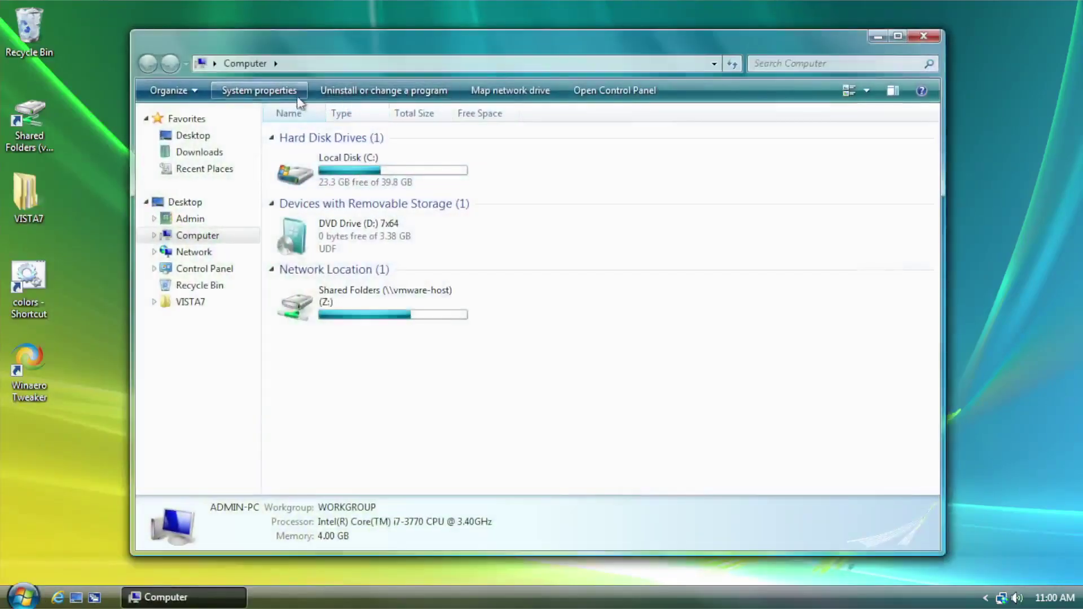
pyautogui.click(293, 93)
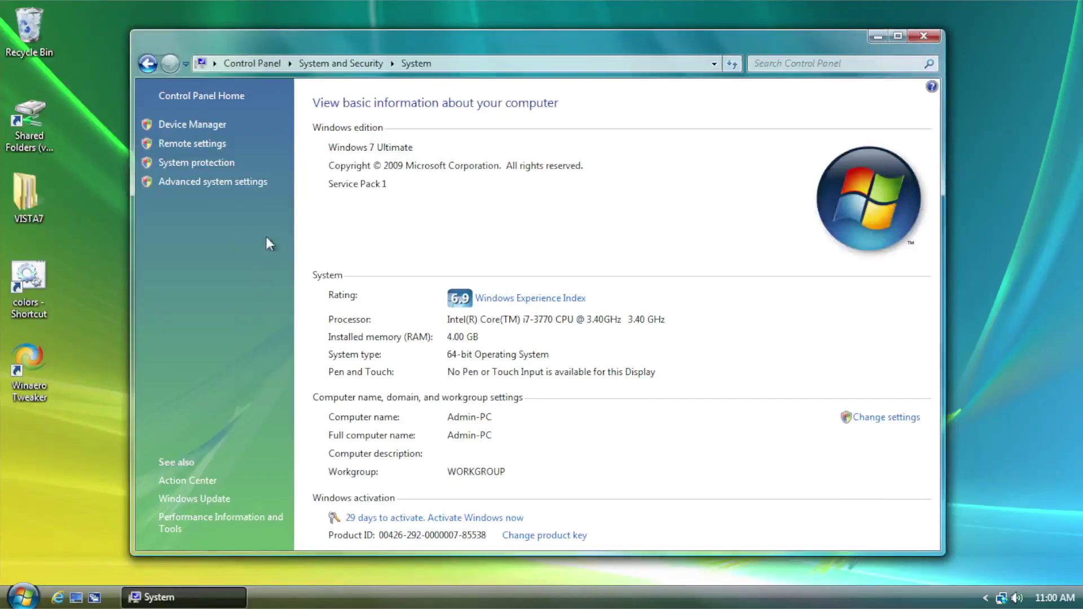
pyautogui.click(896, 36)
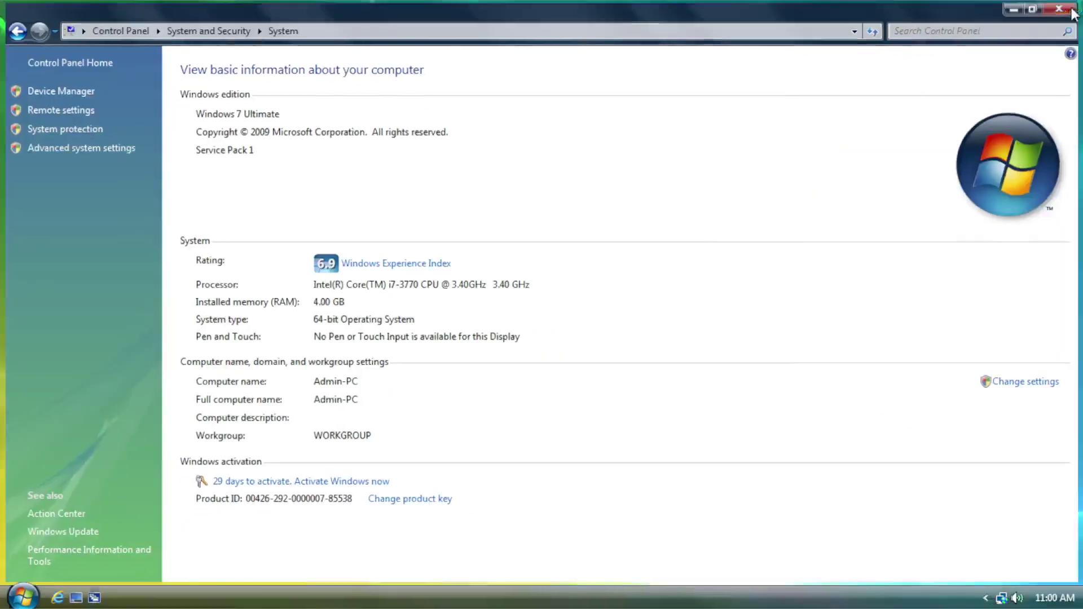
pyautogui.click(1071, 8)
# - Start the desktop sidebar from the Accessories program group
pyautogui.click(24, 602)
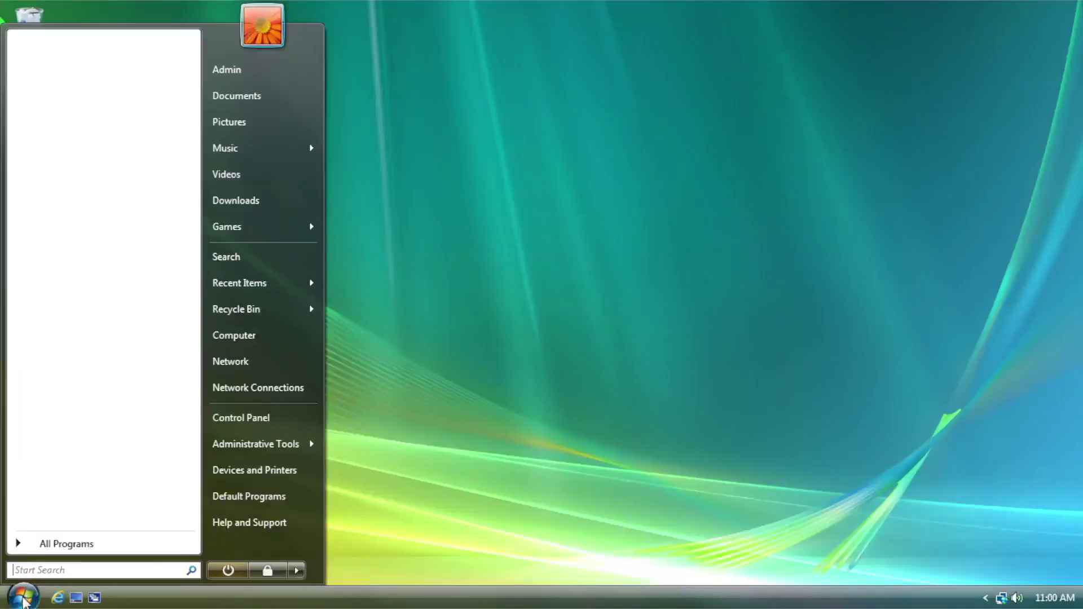
pyautogui.click(113, 555)
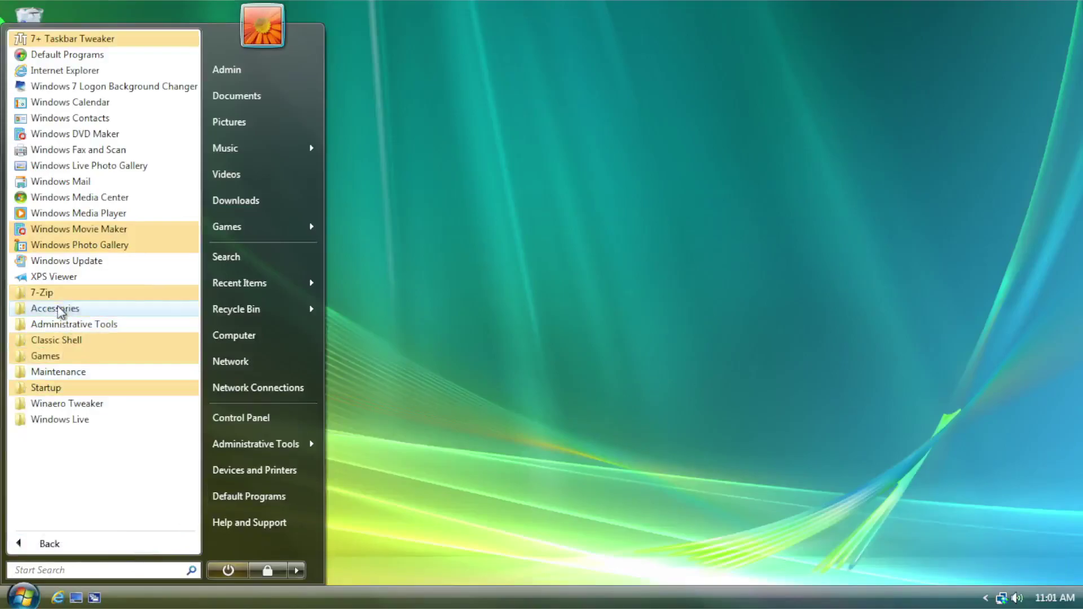
pyautogui.click(62, 308)
pyautogui.click(68, 434)
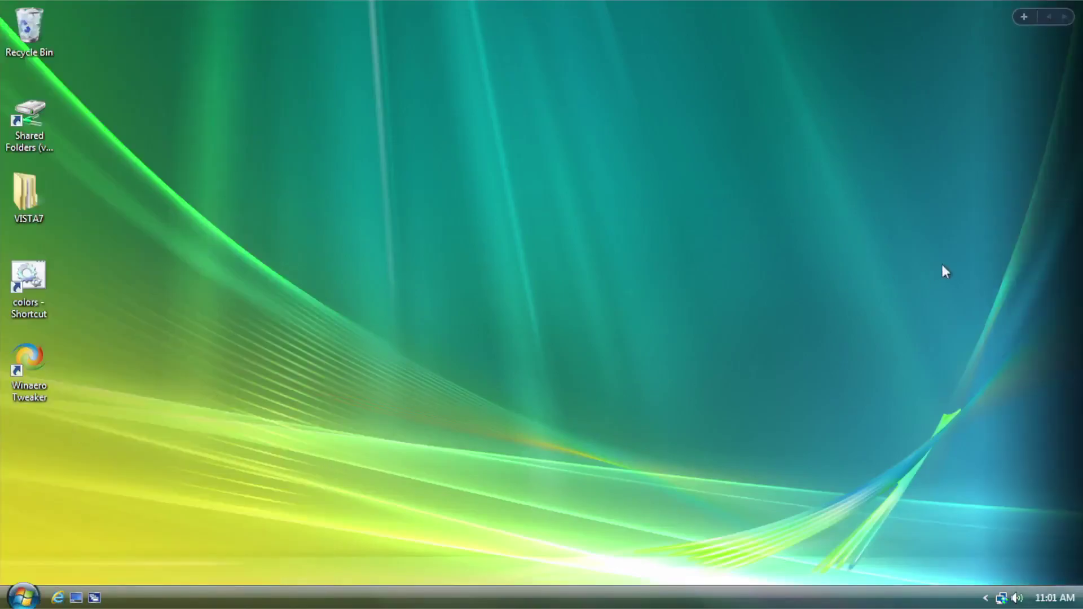
# - Open the Gadget Gallery from the sidebar, browse all its pages, and close it
pyautogui.moveTo(1071, 238)
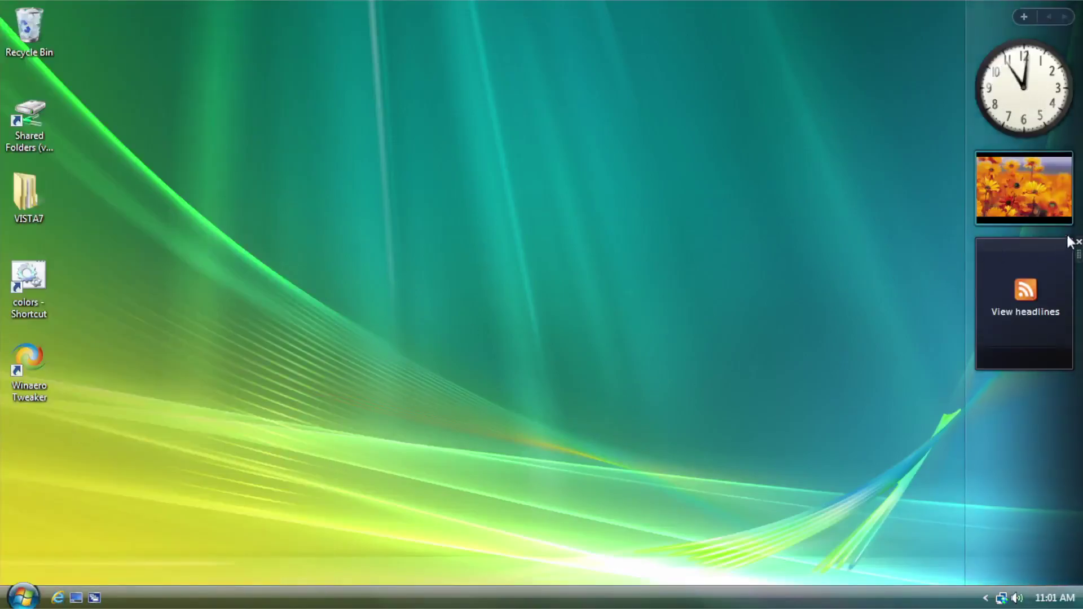
pyautogui.rightClick(1016, 445)
pyautogui.click(982, 474)
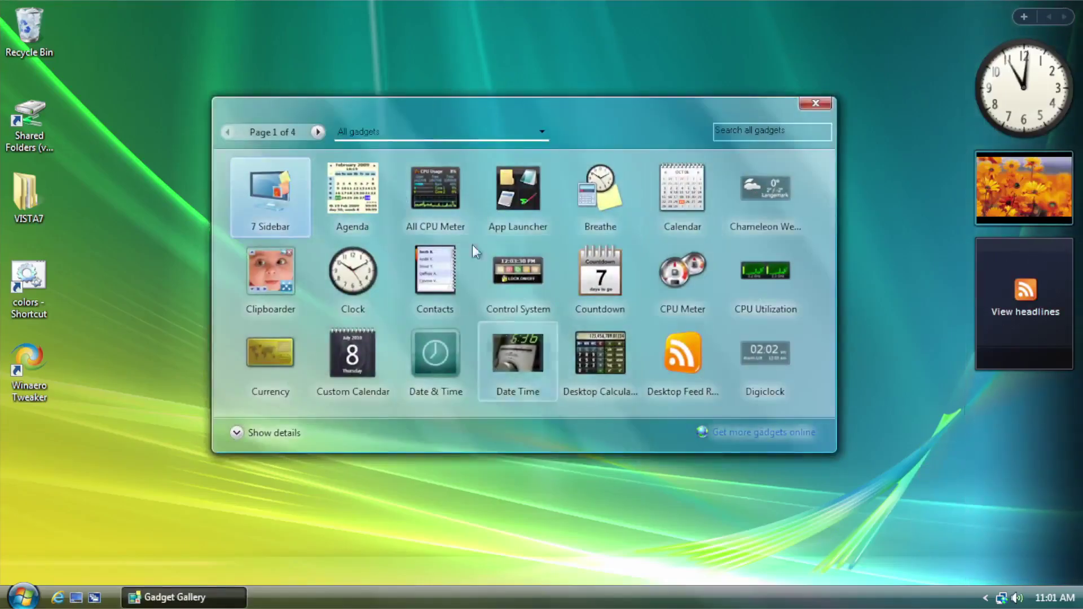
pyautogui.click(318, 132)
pyautogui.click(318, 132)
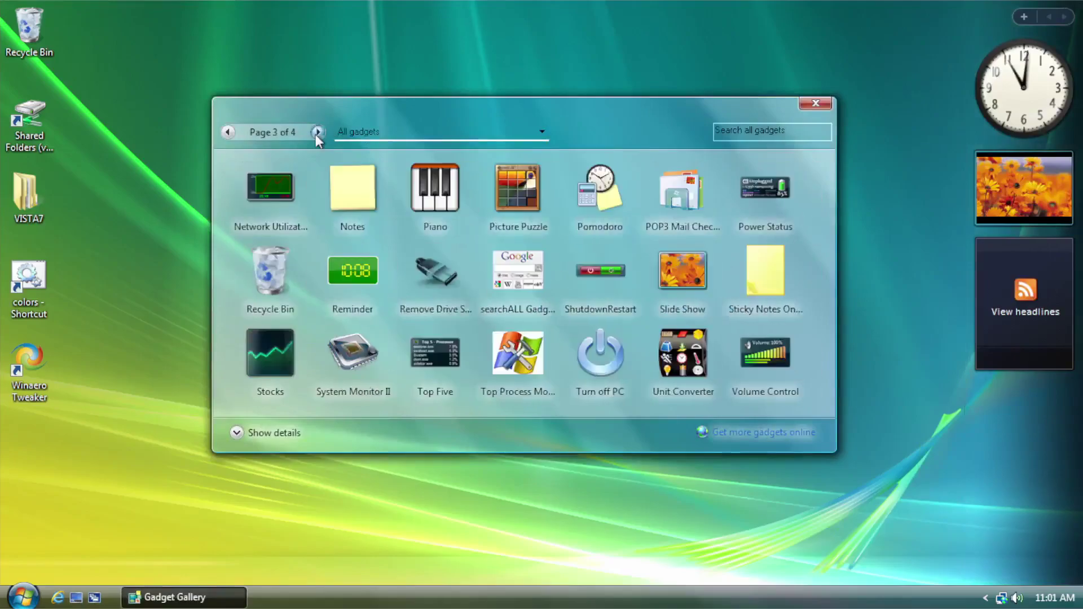
pyautogui.click(317, 132)
pyautogui.click(816, 104)
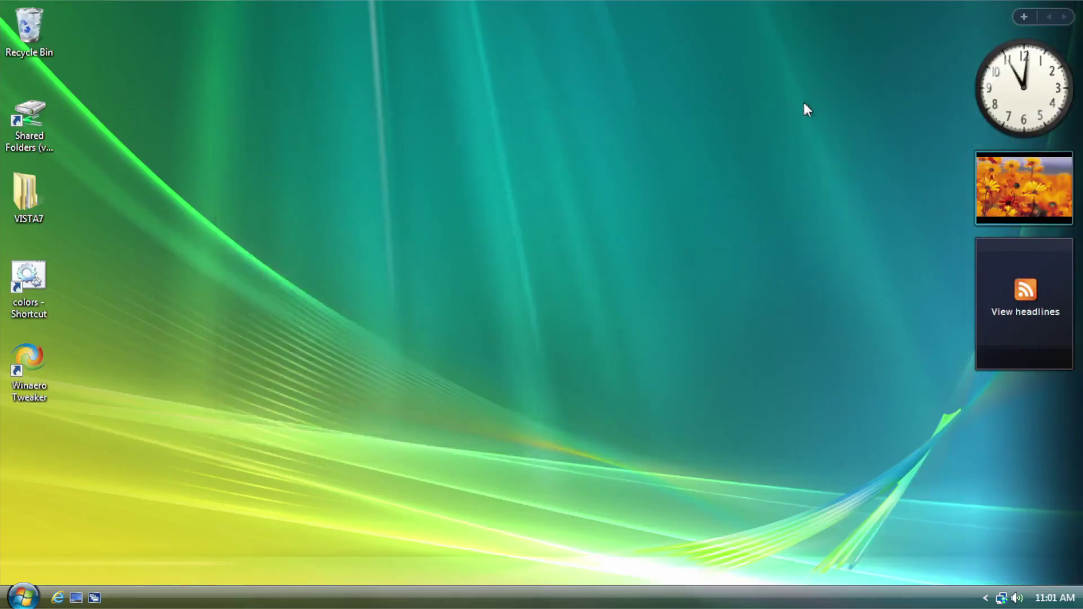
# - Remove the feed headlines gadget from the sidebar
pyautogui.click(1078, 242)
pyautogui.click(553, 315)
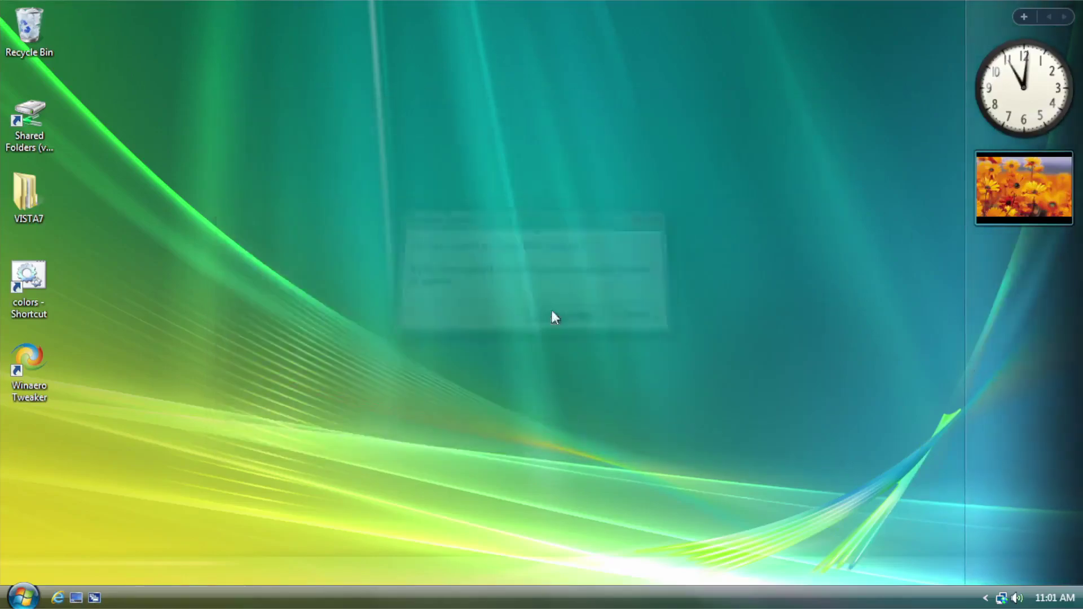
# - View the Computer item's properties and close the System window
pyautogui.click(22, 598)
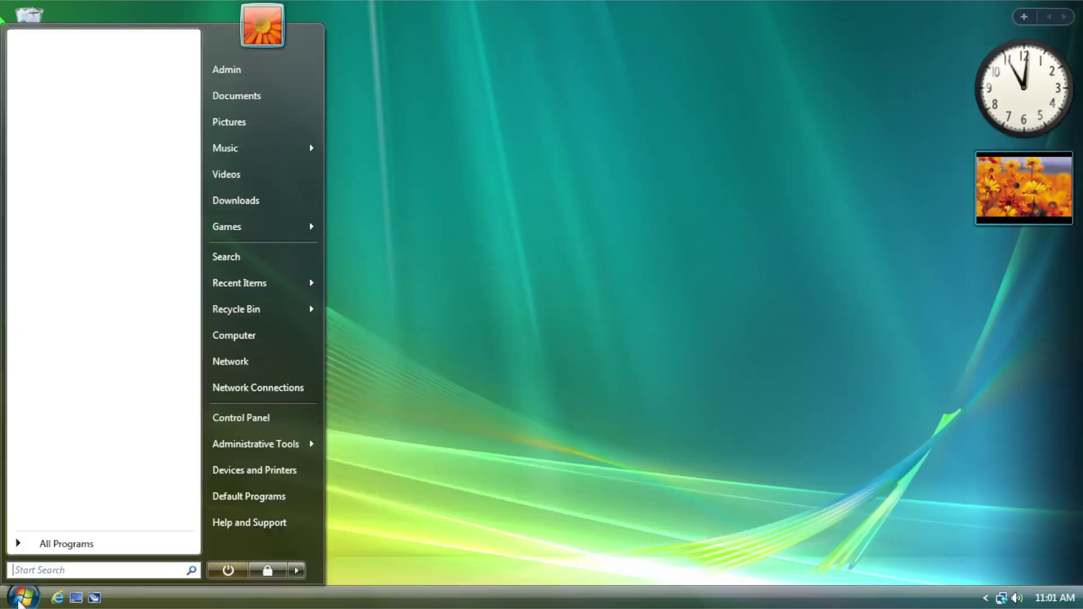
pyautogui.rightClick(266, 335)
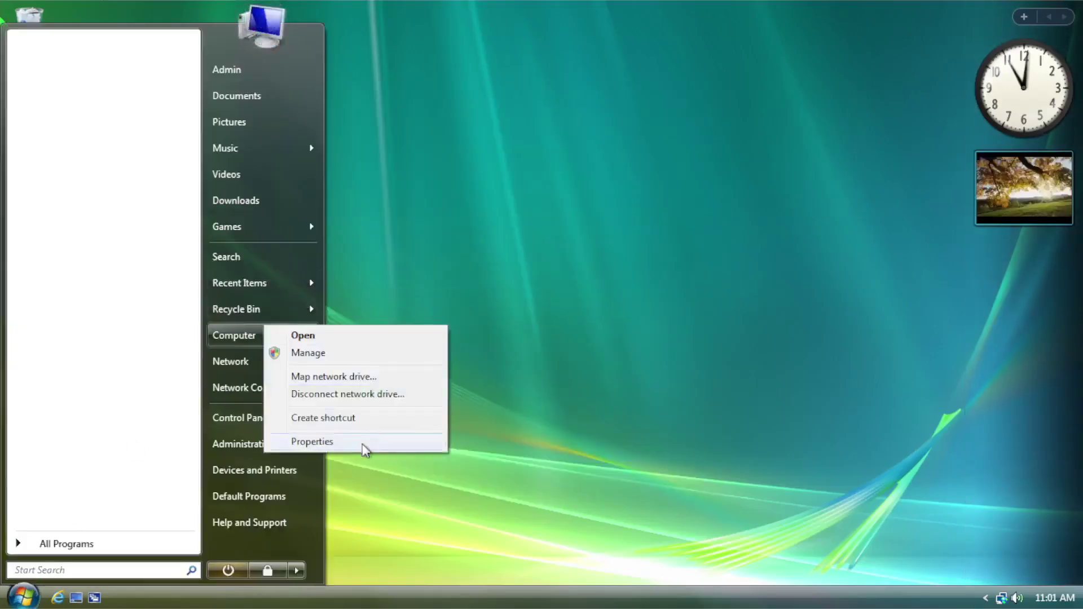
pyautogui.click(364, 445)
pyautogui.click(865, 69)
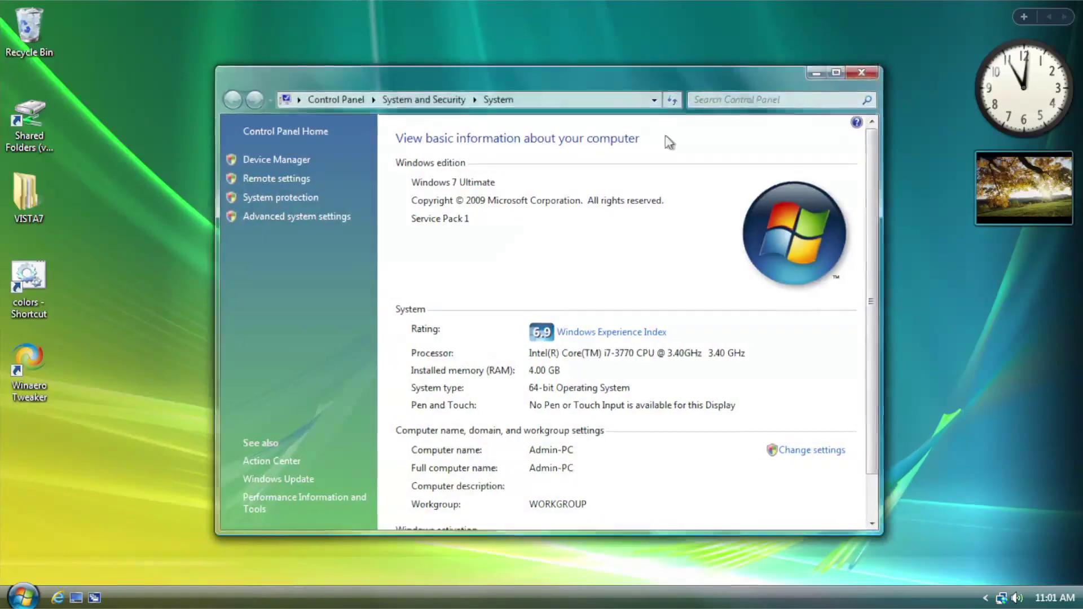
# - Open the account's personal folder to check its icons, and close it
pyautogui.click(21, 598)
pyautogui.click(292, 78)
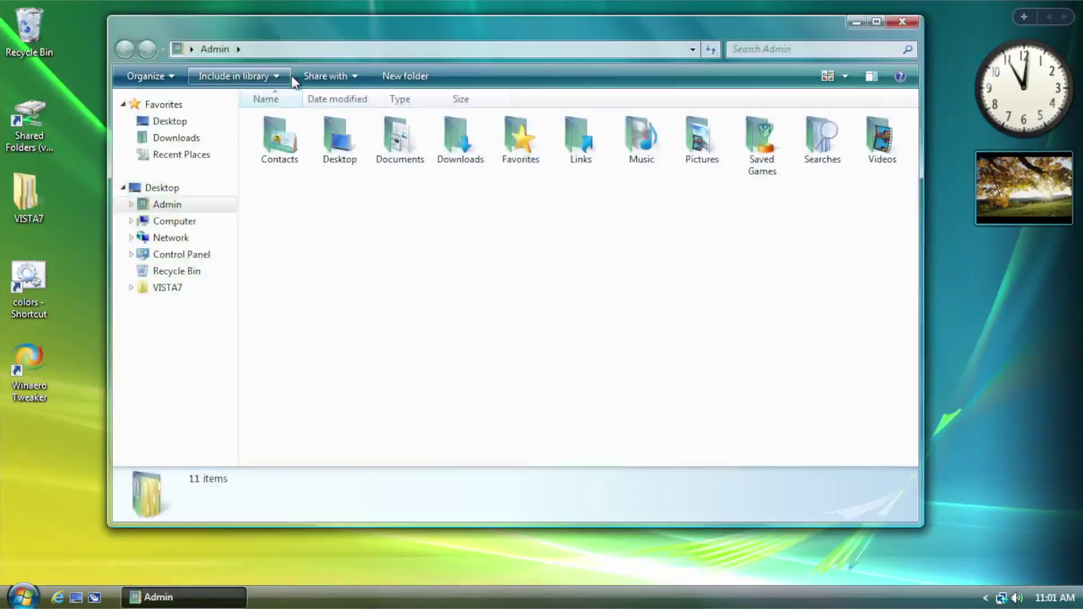
pyautogui.click(904, 22)
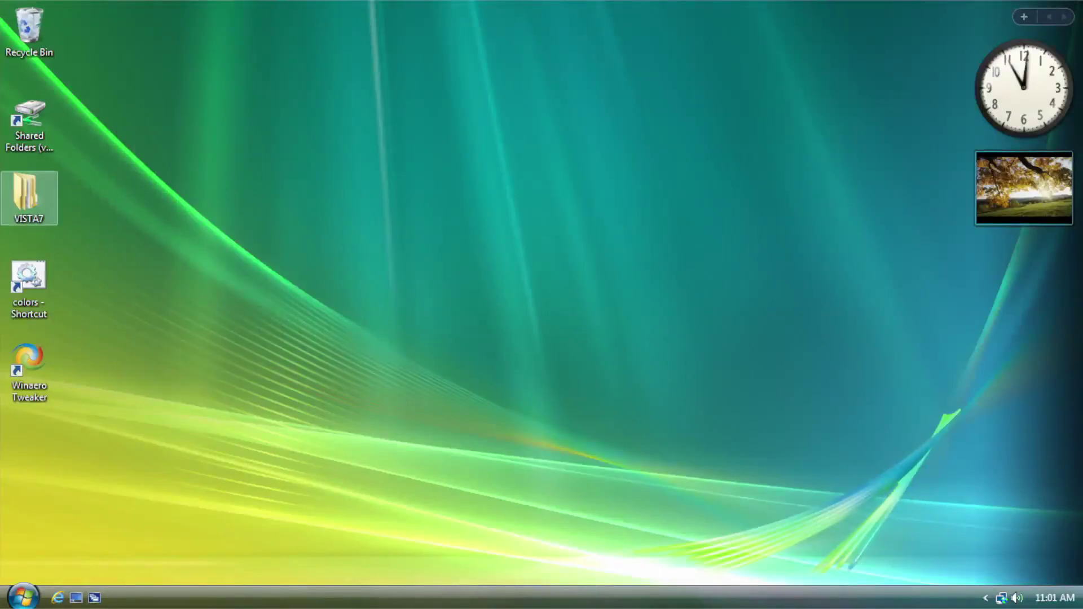
# - Open the Reset Icon Cache tool in Winaero Tweaker by searching for cache, and close the program
pyautogui.doubleClick(45, 351)
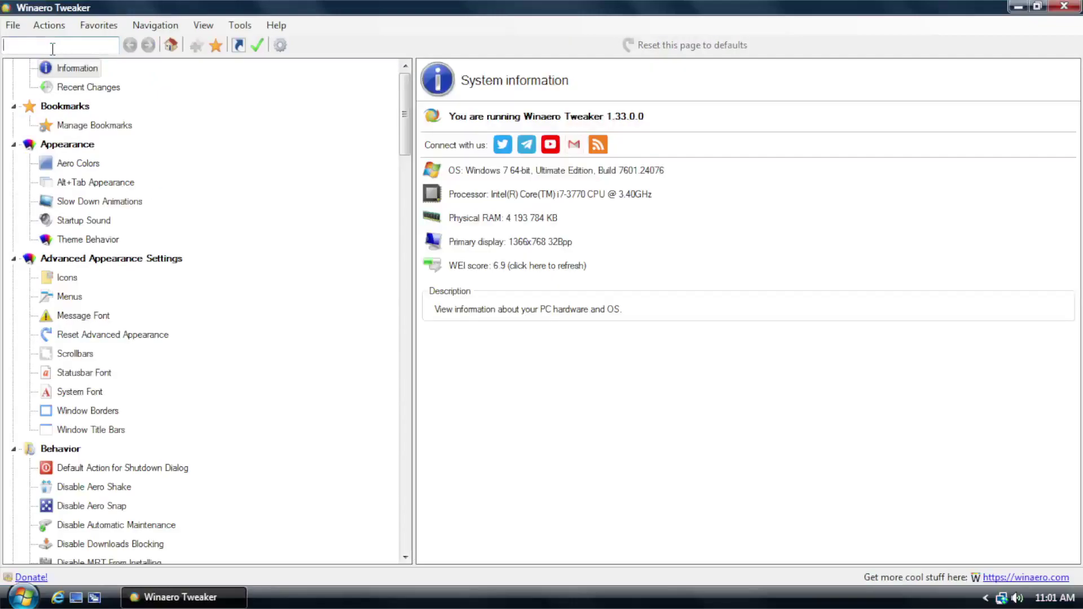
pyautogui.write('cache')
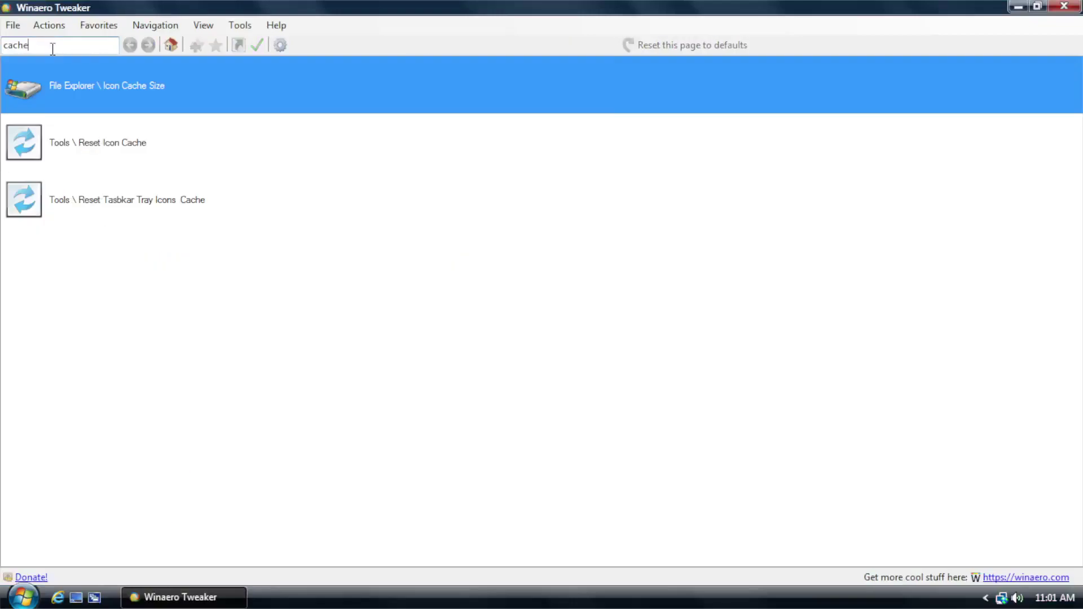
pyautogui.doubleClick(134, 151)
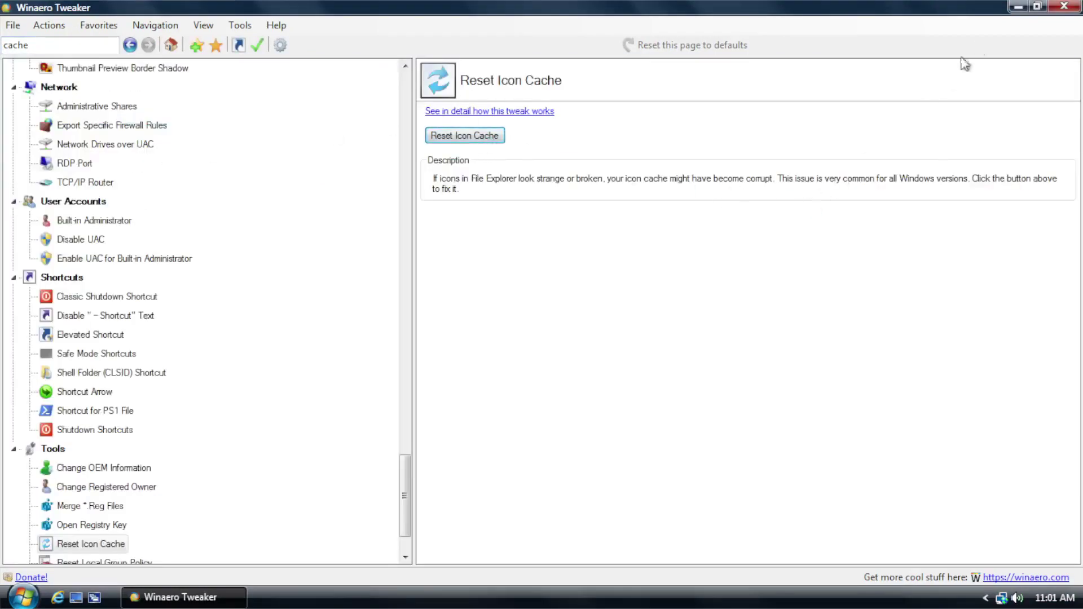
pyautogui.click(1064, 8)
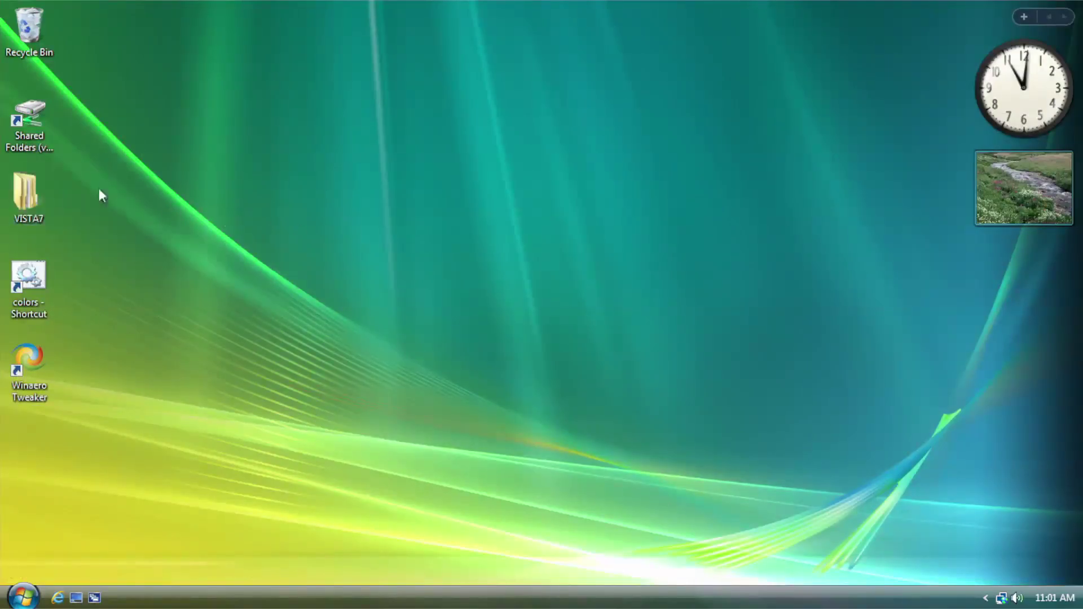
# - Open the explorer mods folder inside VISTA7's System files and select the explorer application
pyautogui.doubleClick(26, 194)
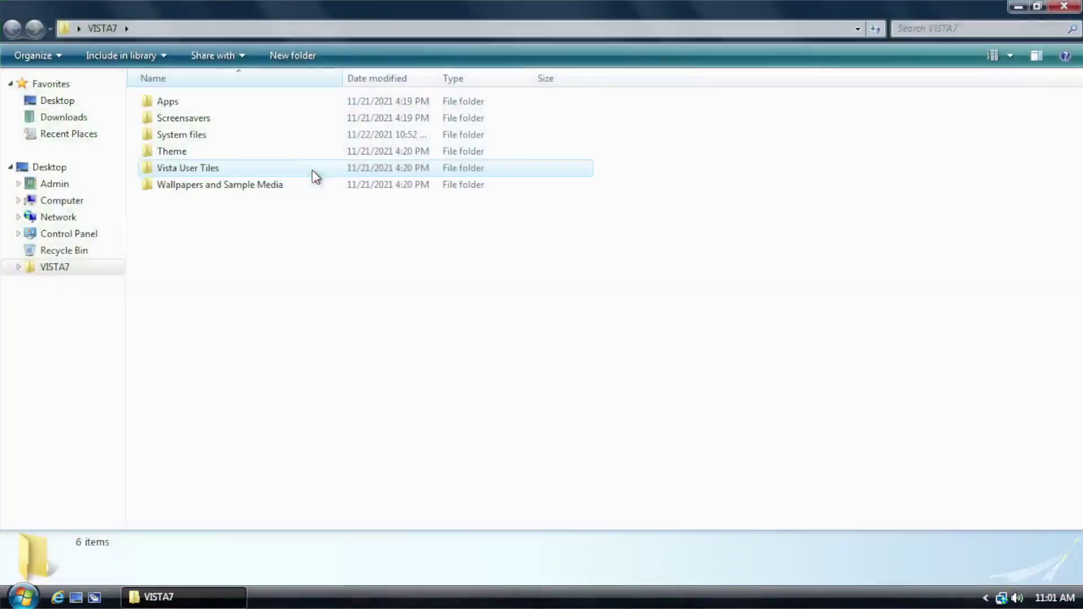
pyautogui.doubleClick(200, 134)
pyautogui.click(193, 138)
pyautogui.doubleClick(193, 140)
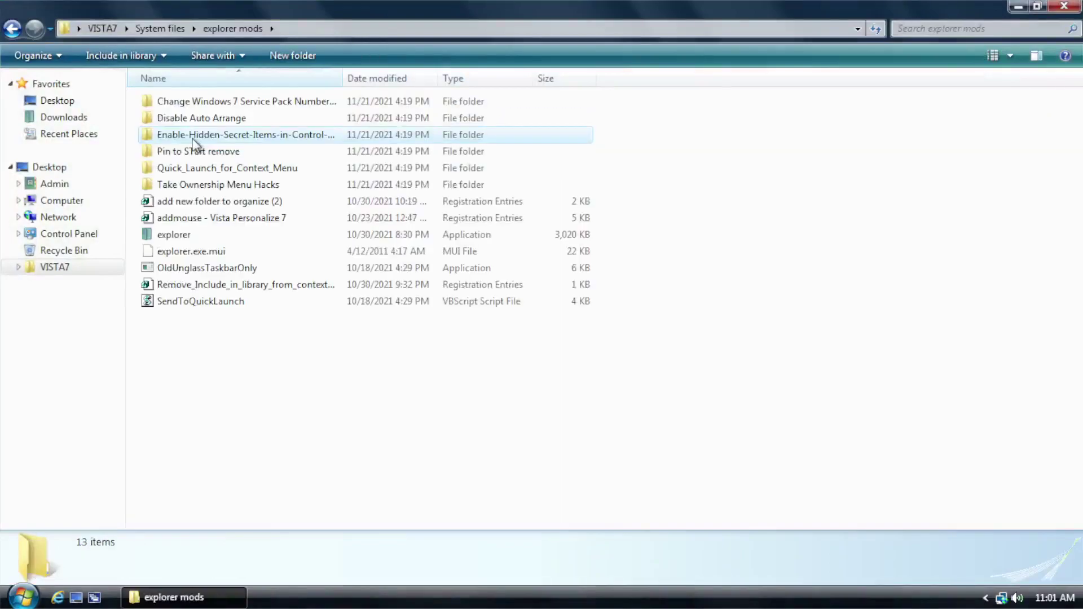
pyautogui.click(176, 239)
pyautogui.click(175, 251)
pyautogui.click(177, 237)
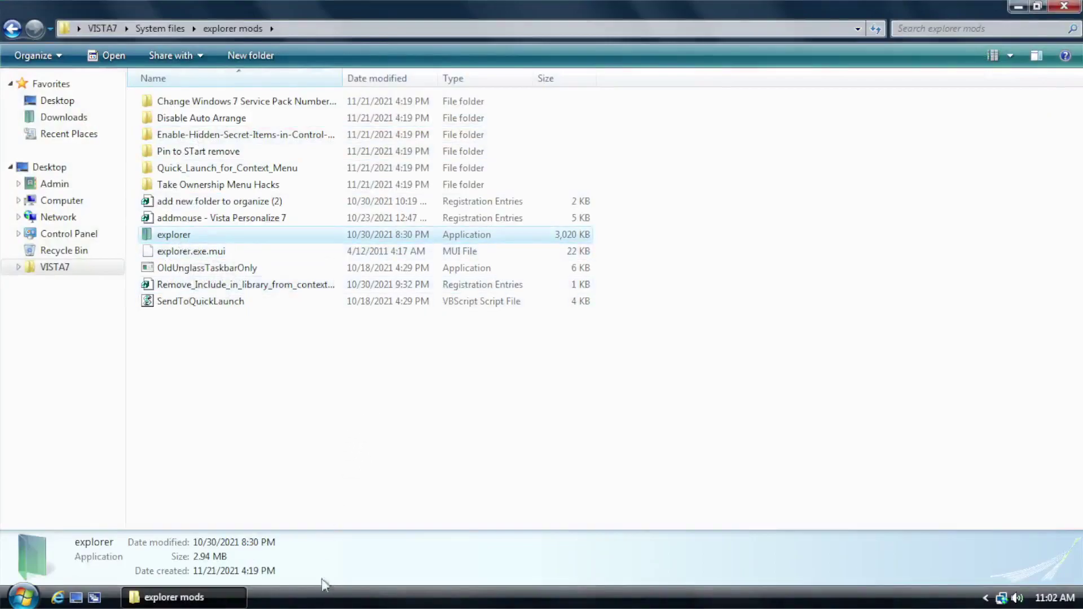
# - Restore the explorer mods window to a smaller size, and briefly open the Recycle Bin to view its contents
pyautogui.moveTo(283, 12); pyautogui.dragTo(374, 26)
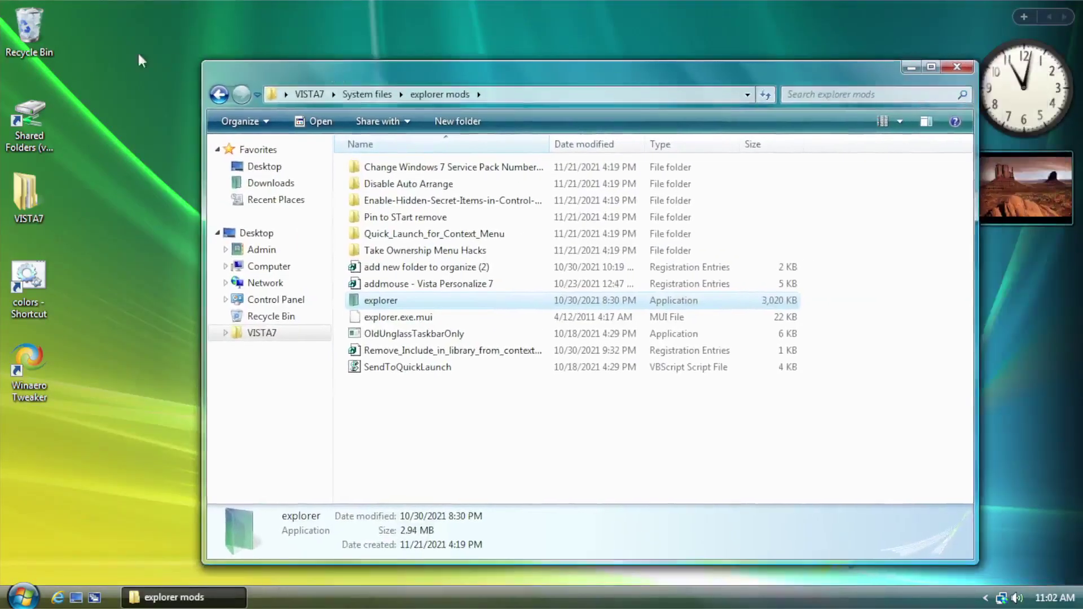
pyautogui.doubleClick(28, 28)
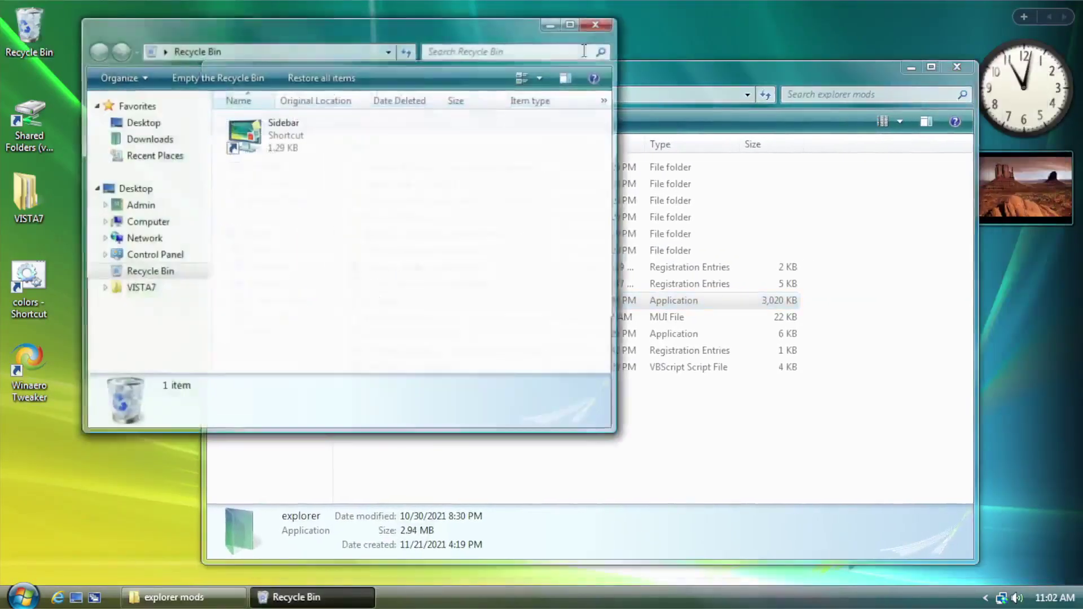
pyautogui.click(600, 22)
pyautogui.moveTo(580, 58); pyautogui.dragTo(405, 34)
# - Start Task Manager and end the explorer.exe process
pyautogui.rightClick(330, 602)
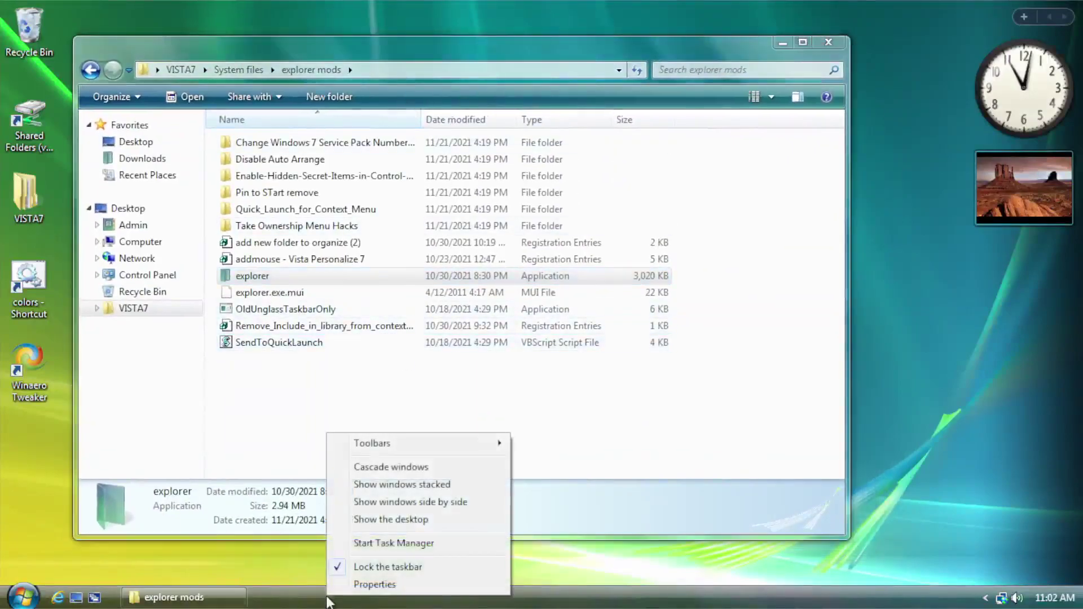
pyautogui.click(403, 544)
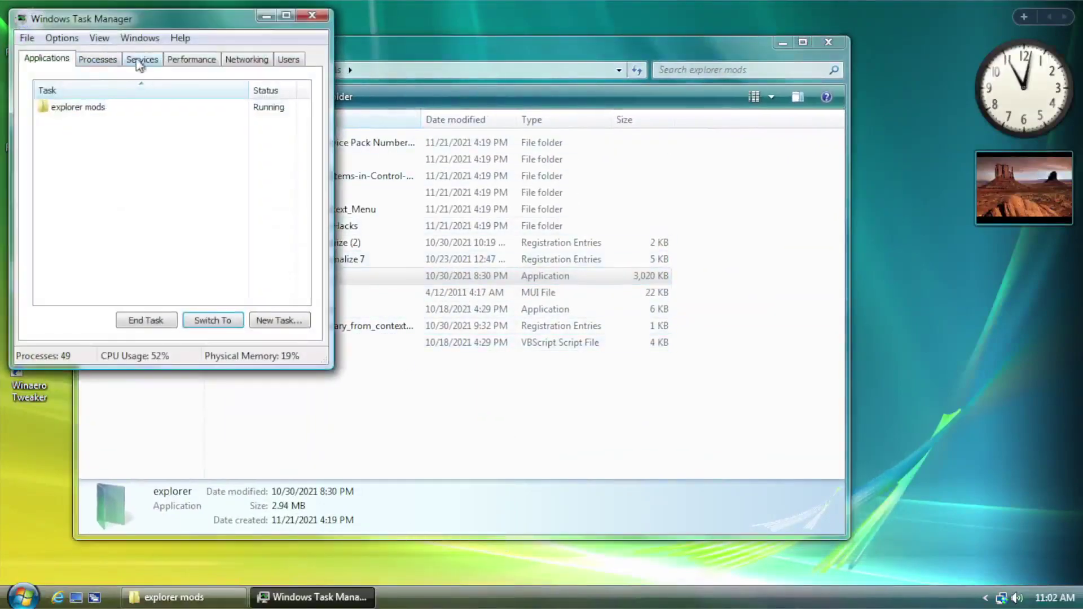
pyautogui.click(99, 59)
pyautogui.click(66, 216)
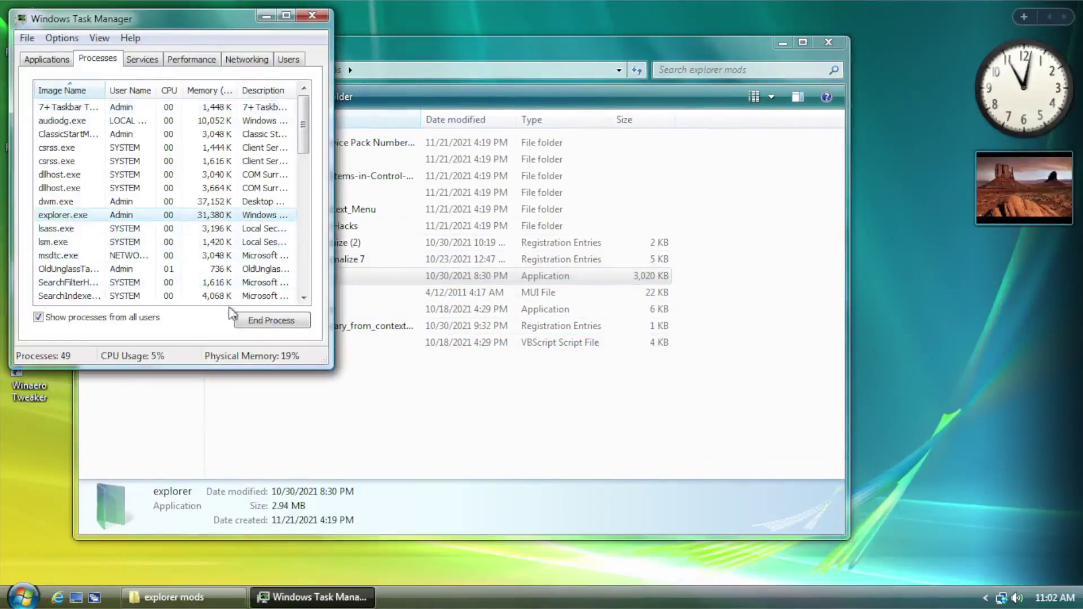
pyautogui.click(250, 323)
pyautogui.click(550, 312)
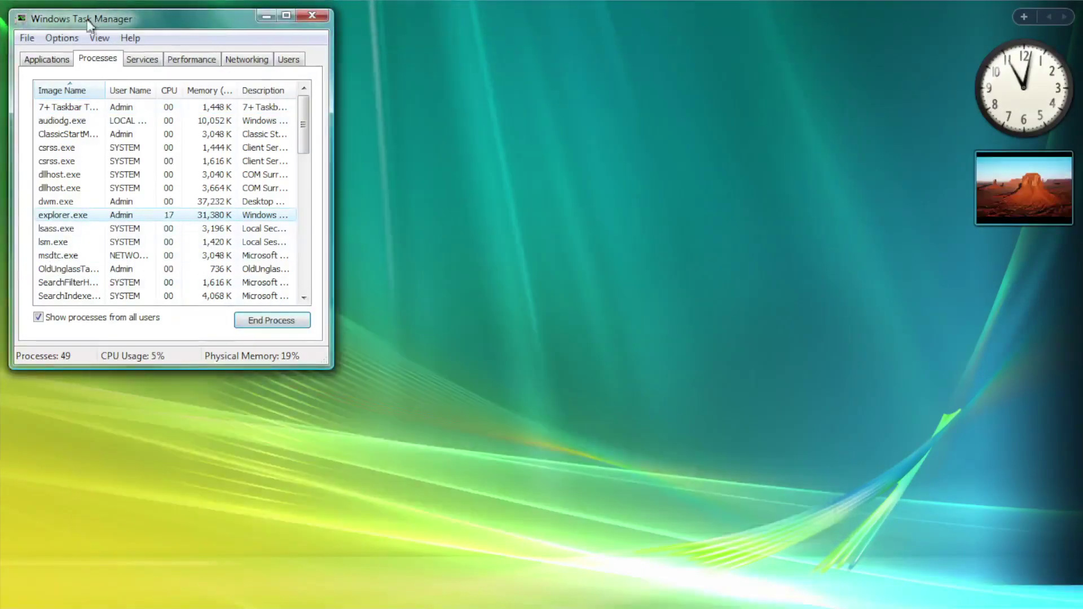
# - Open the browse dialog for a new task in Task Manager, show All files, and enlarge the dialog
pyautogui.click(25, 39)
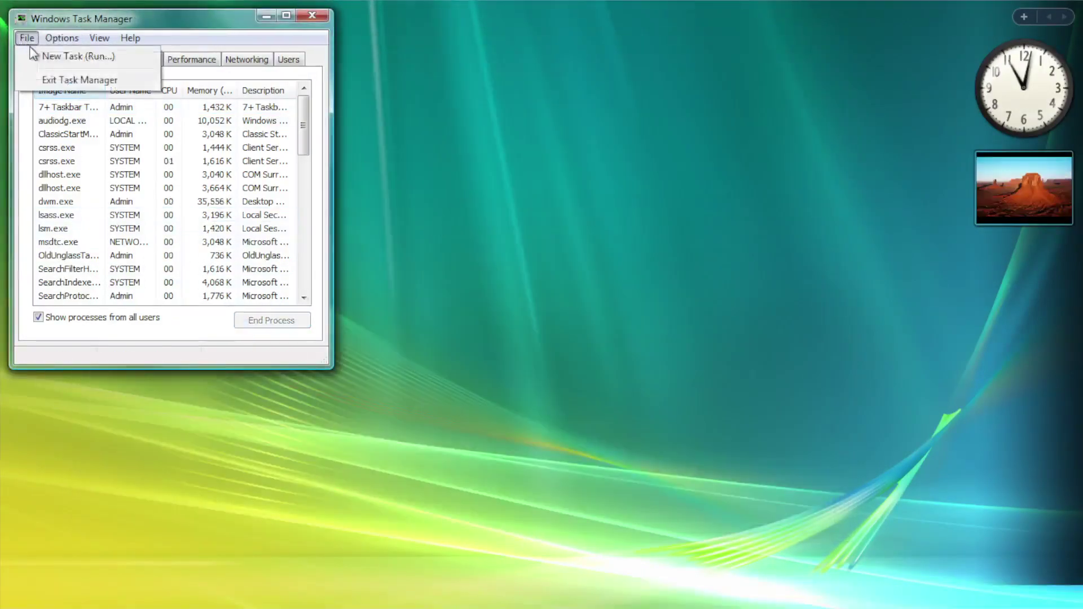
pyautogui.click(78, 57)
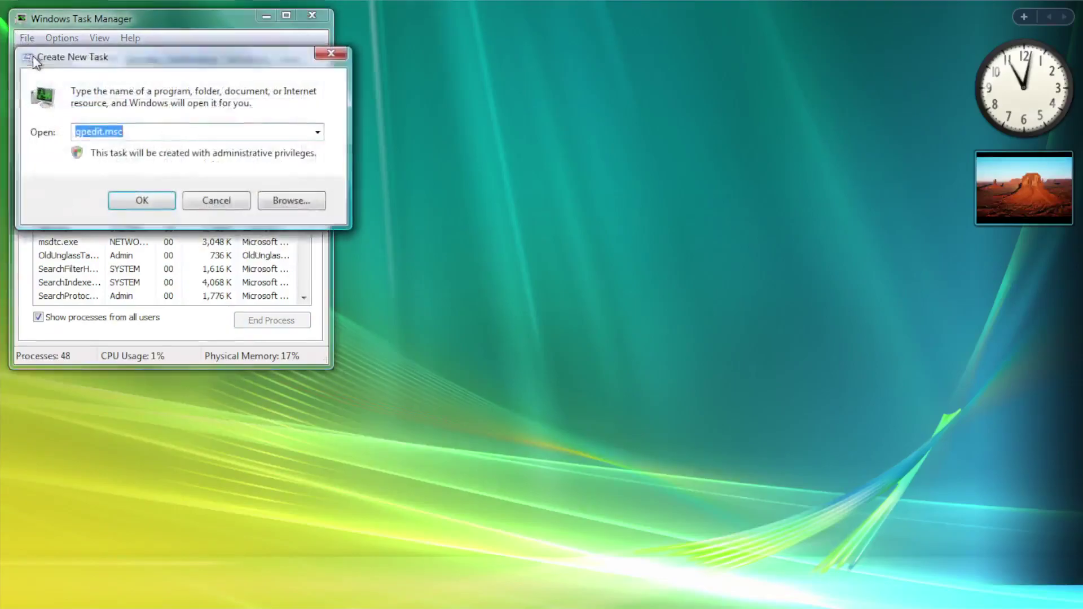
pyautogui.click(290, 201)
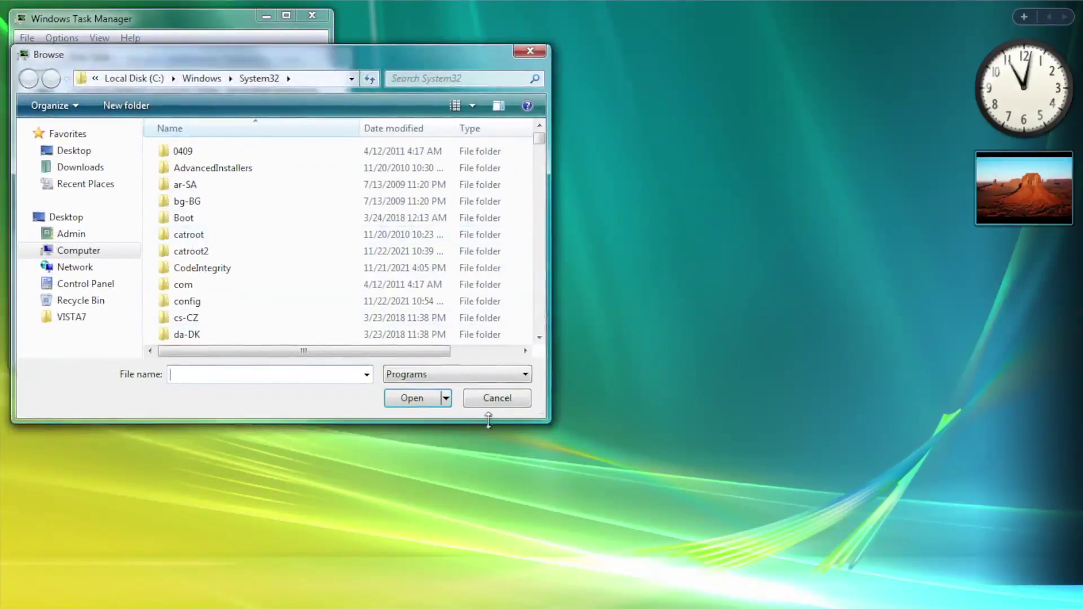
pyautogui.click(446, 377)
pyautogui.click(426, 404)
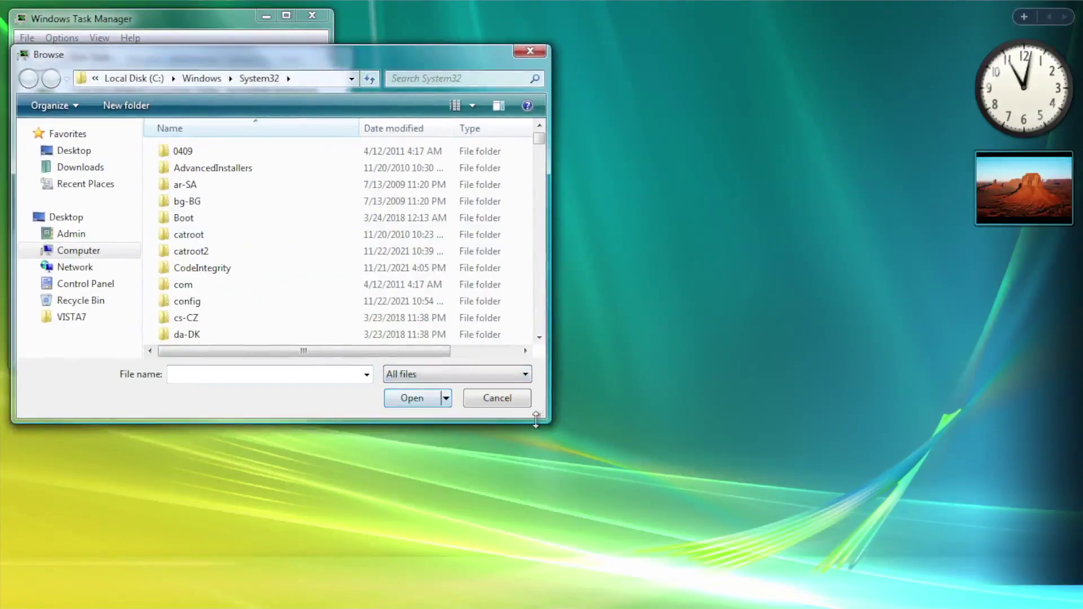
pyautogui.moveTo(548, 419); pyautogui.dragTo(849, 533)
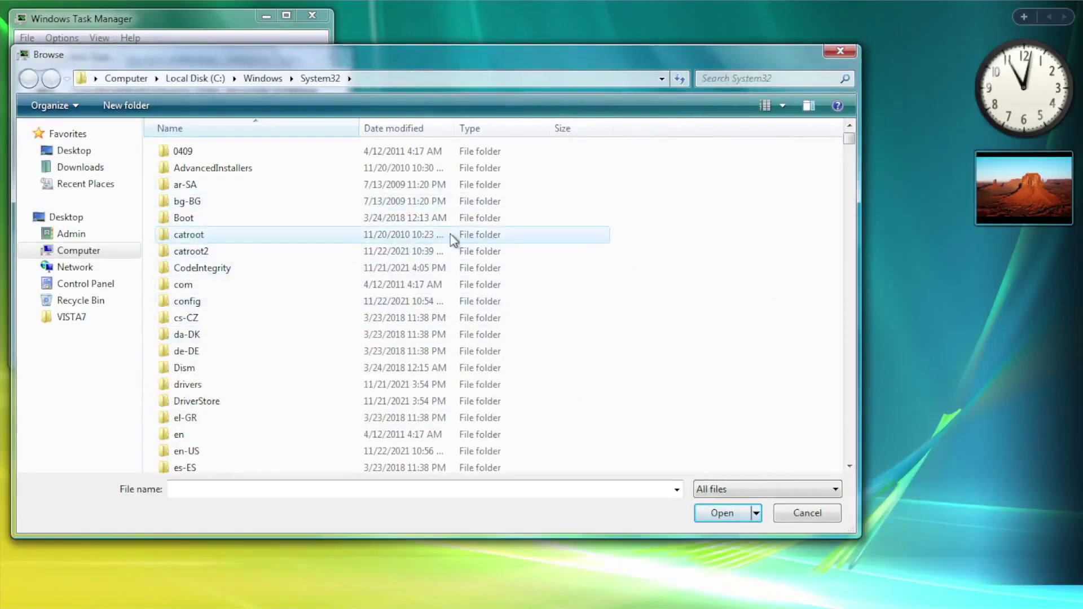
pyautogui.moveTo(565, 46); pyautogui.dragTo(595, 53)
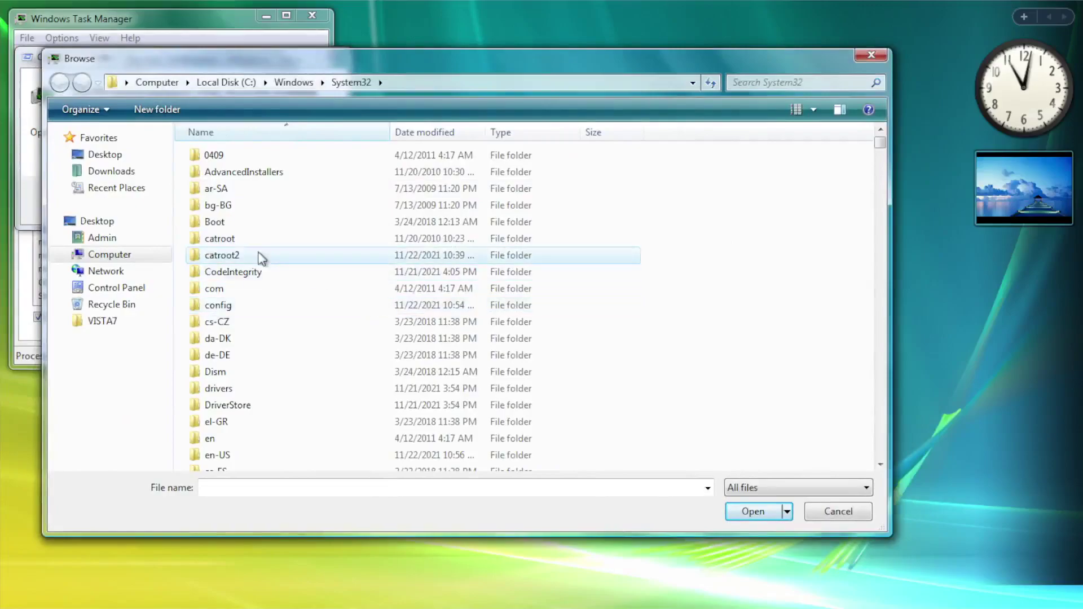
pyautogui.click(623, 268)
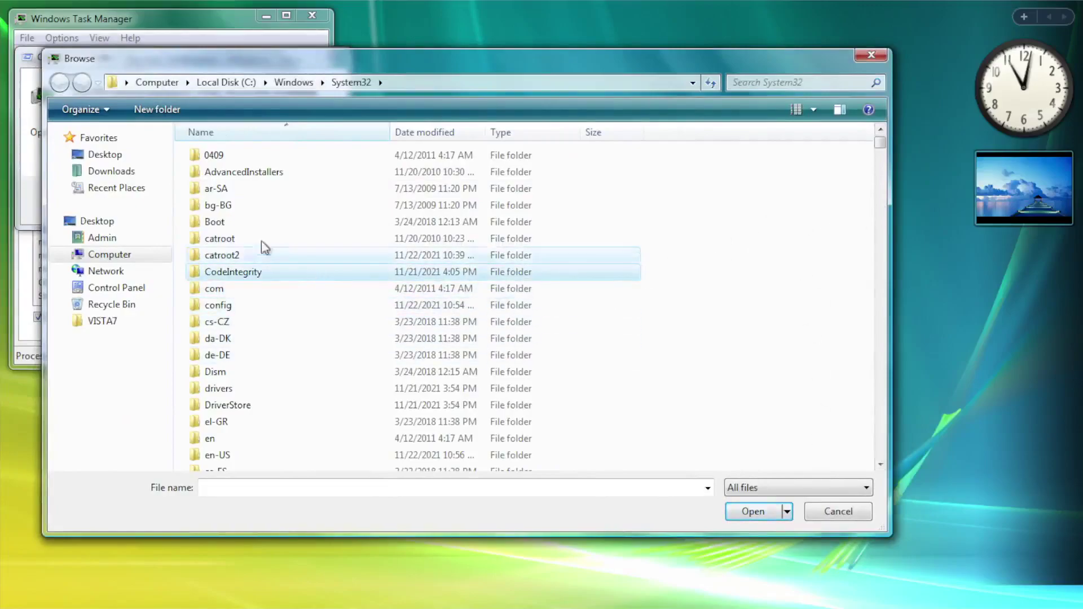
# - Browse from the Desktop to the explorer mods folder inside VISTA7's System files
pyautogui.click(131, 156)
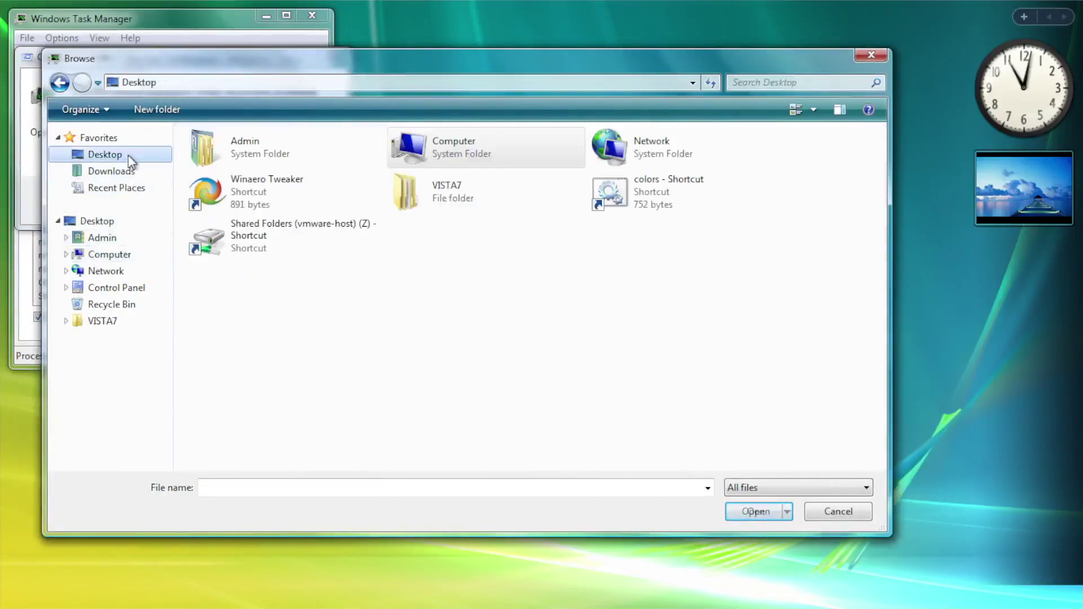
pyautogui.click(468, 204)
pyautogui.doubleClick(432, 192)
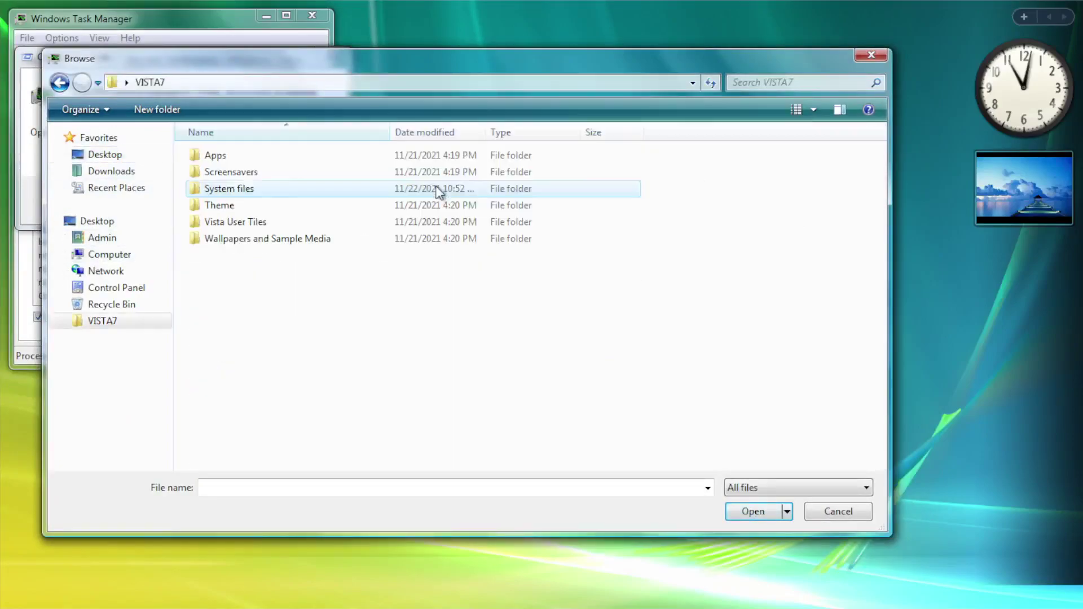
pyautogui.doubleClick(237, 188)
pyautogui.doubleClick(230, 191)
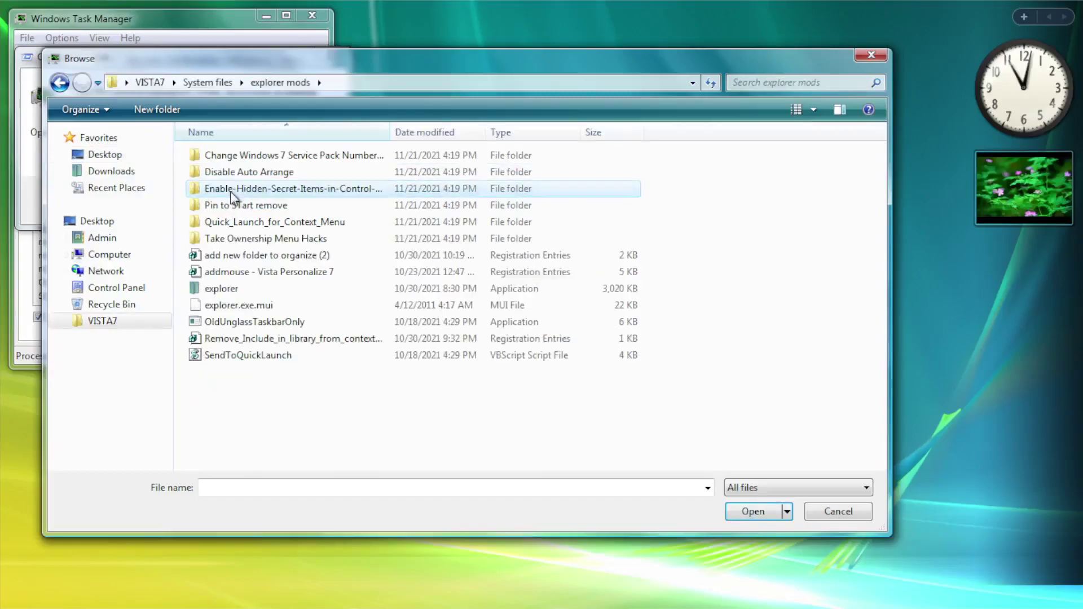
# - Compare the folder's contents under the Programs and All files filters, ending on All files
pyautogui.click(786, 490)
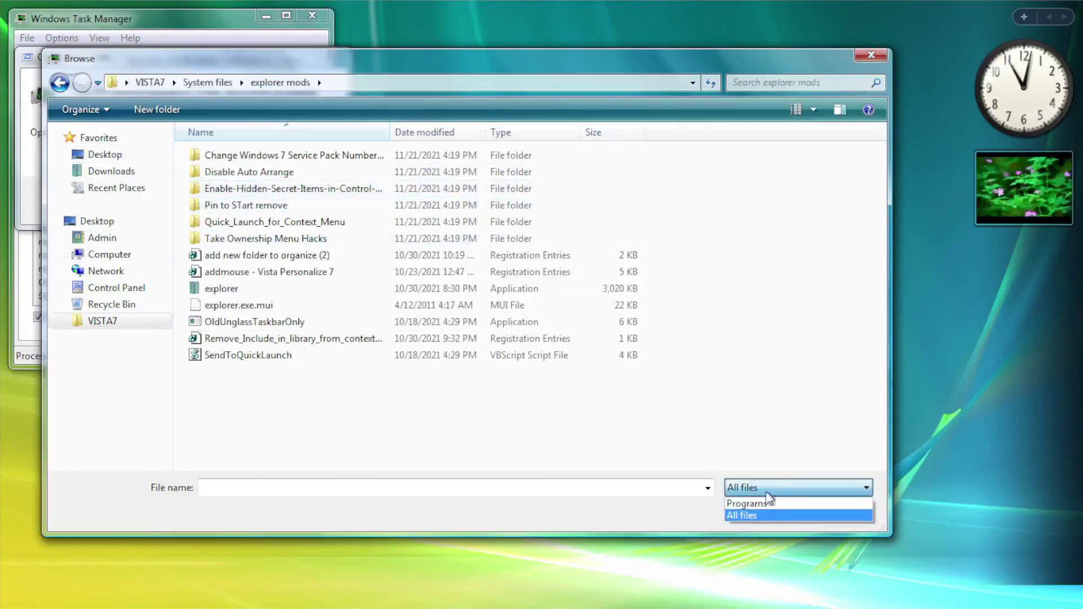
pyautogui.click(750, 515)
pyautogui.click(766, 491)
pyautogui.click(768, 503)
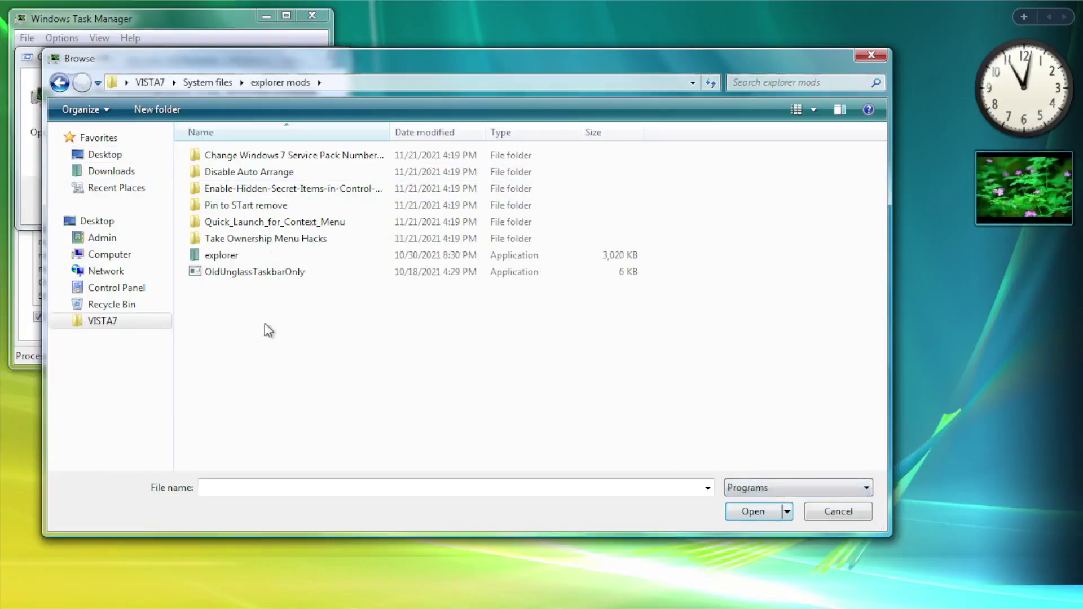
pyautogui.click(834, 488)
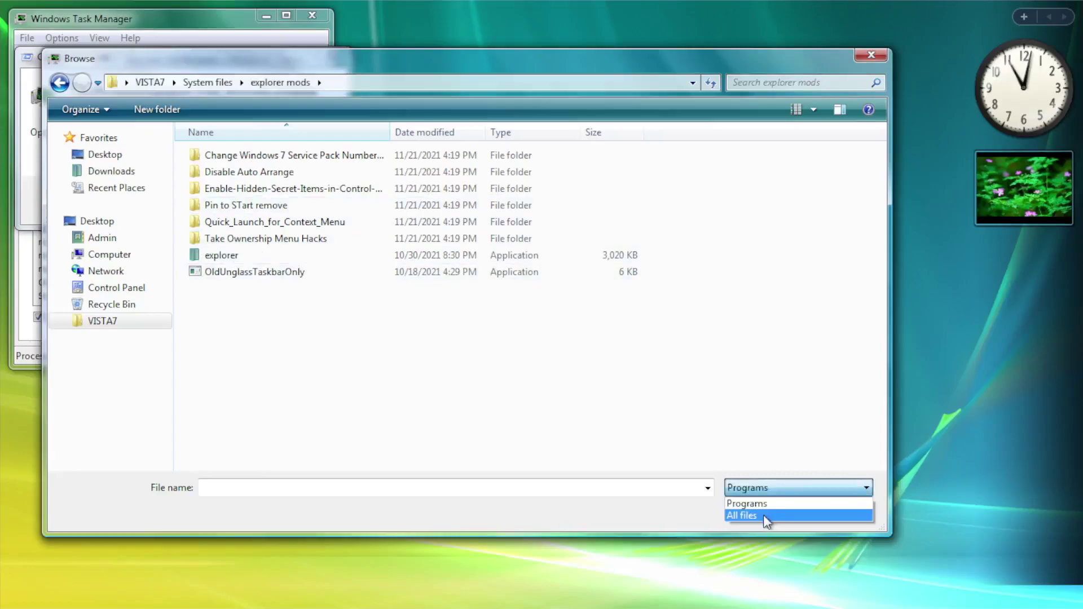
pyautogui.click(764, 513)
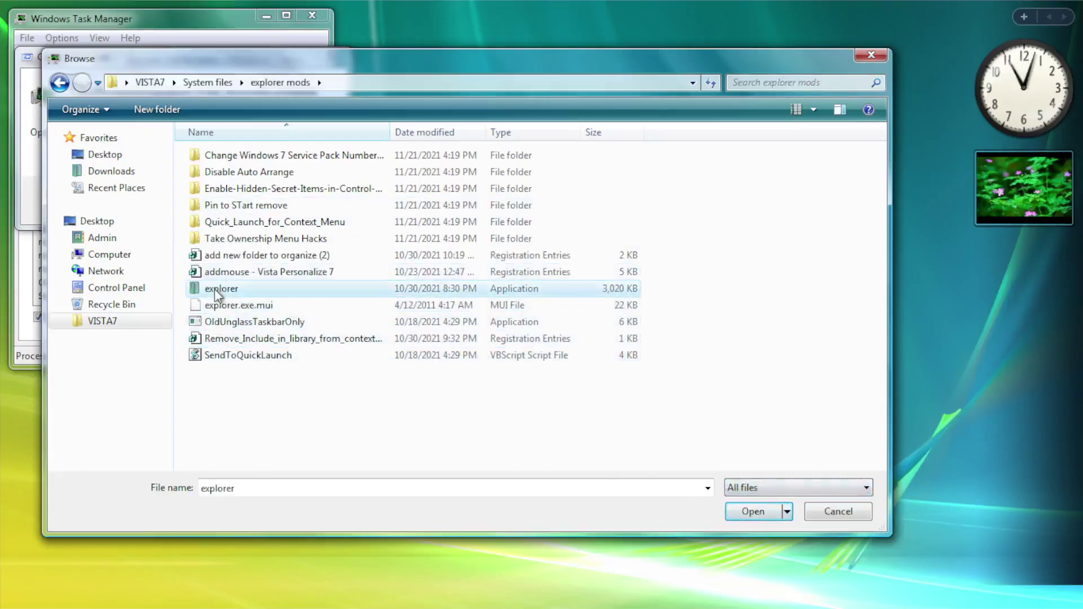
# - Copy the explorer application from explorer mods and browse to the Windows folder on Local Disk (C:)
pyautogui.rightClick(215, 289)
pyautogui.click(270, 494)
pyautogui.click(109, 254)
pyautogui.doubleClick(311, 143)
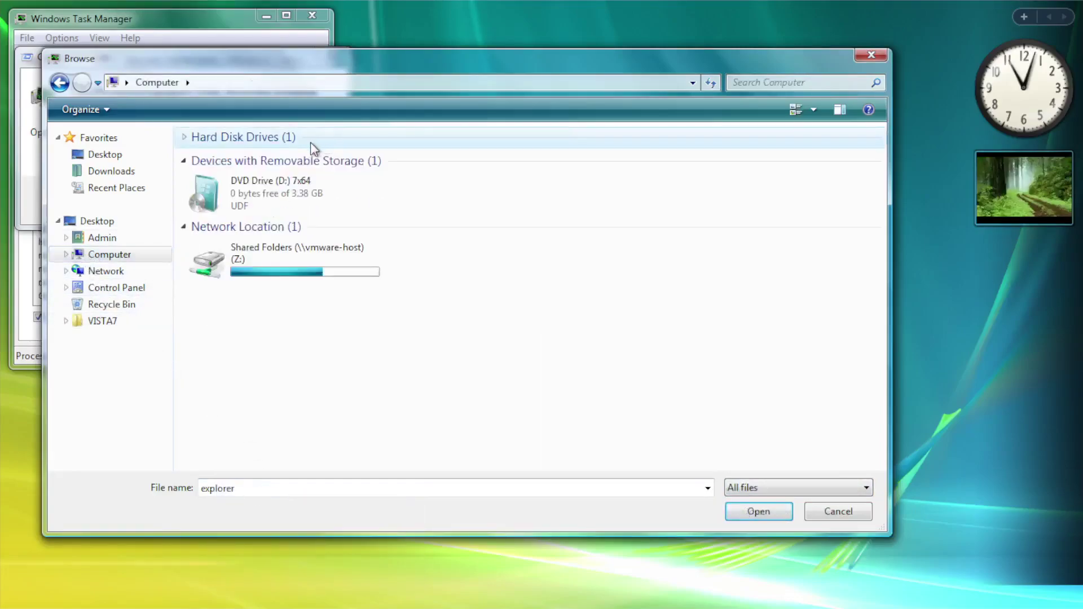
pyautogui.click(293, 138)
pyautogui.doubleClick(265, 164)
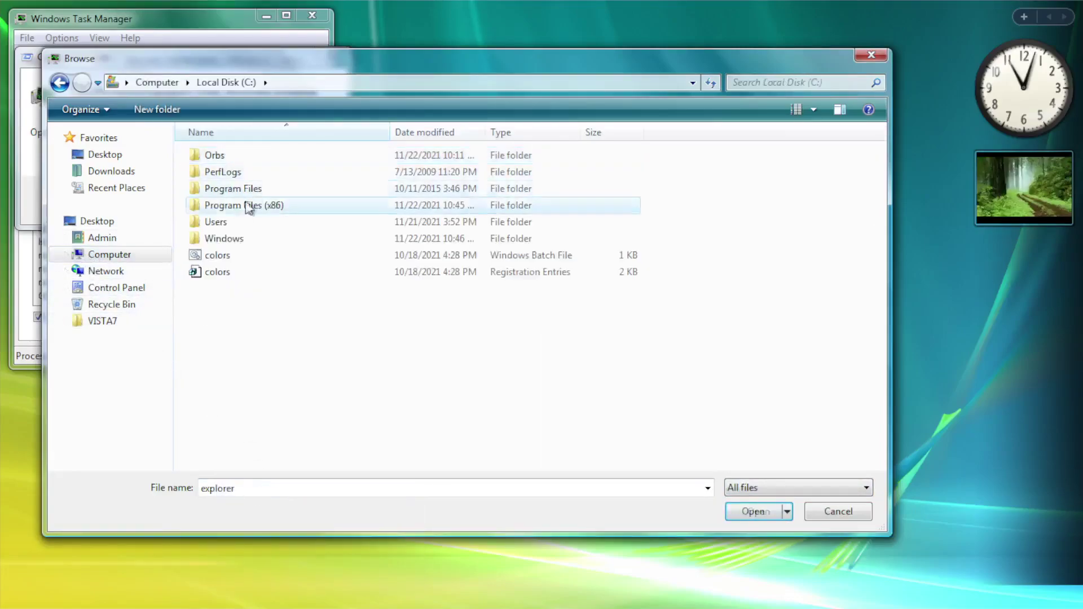
pyautogui.doubleClick(232, 237)
pyautogui.scroll(-15, 254, 384)
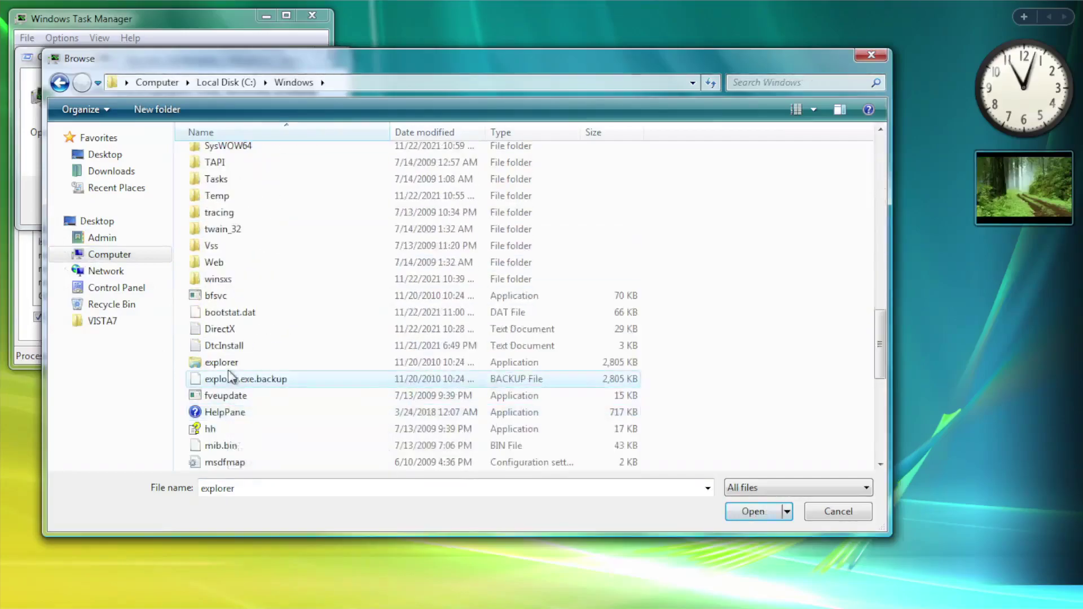
# - Change the owner of C:\Windows\explorer.exe to the Admin account in its advanced security settings
pyautogui.rightClick(228, 367)
pyautogui.click(275, 354)
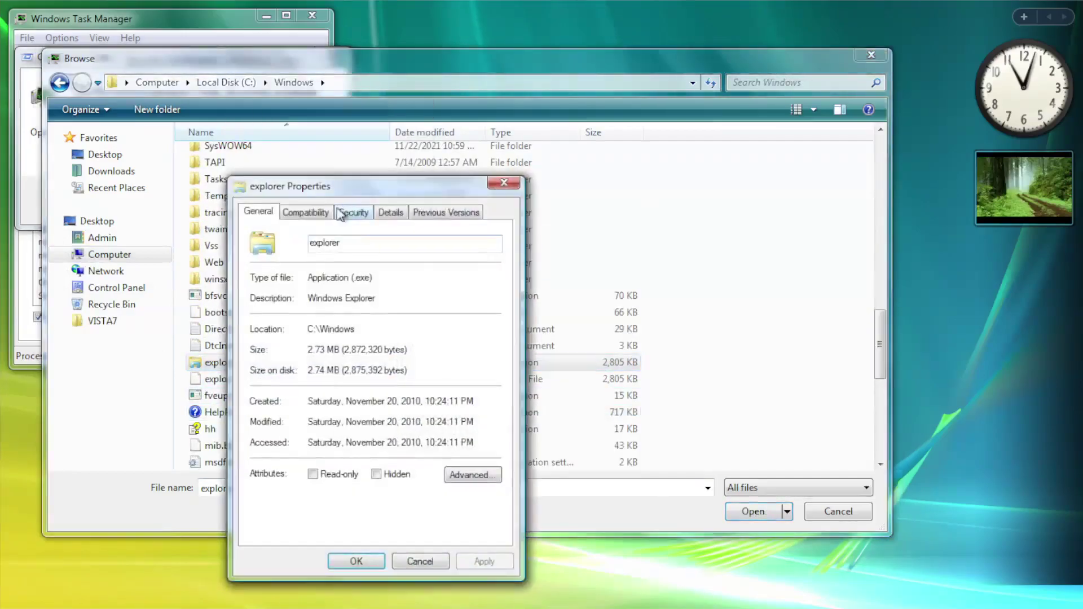
pyautogui.click(353, 213)
pyautogui.click(469, 500)
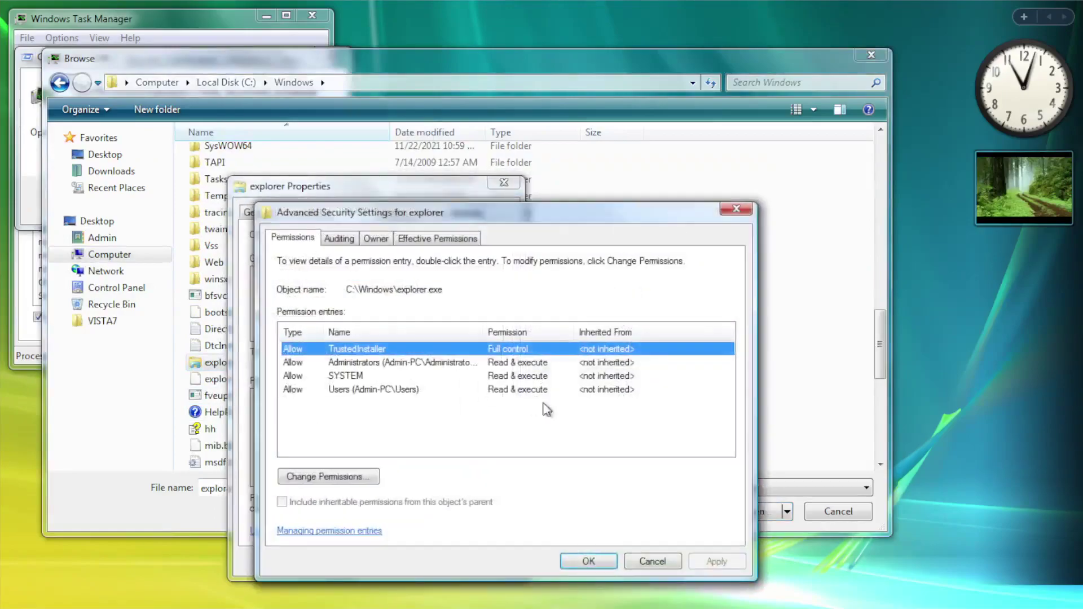
pyautogui.click(376, 239)
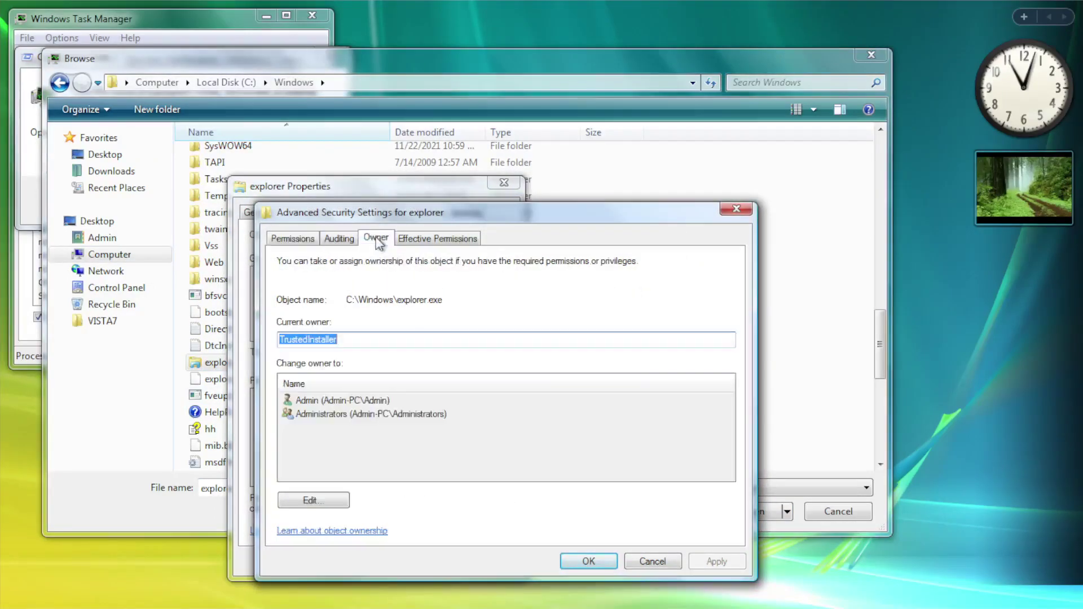
pyautogui.click(314, 500)
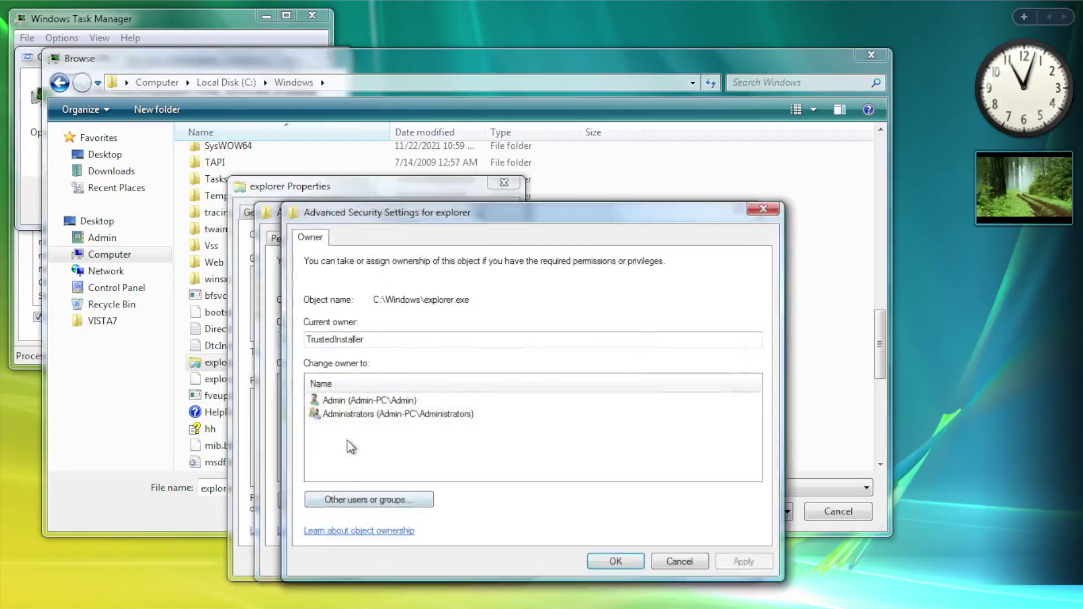
pyautogui.click(616, 562)
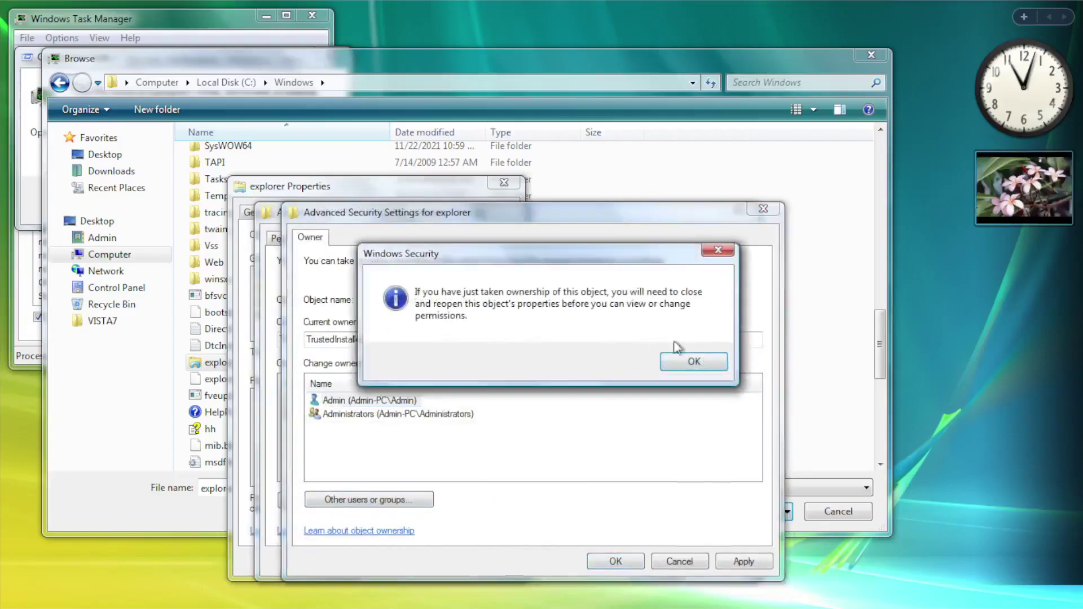
pyautogui.click(694, 361)
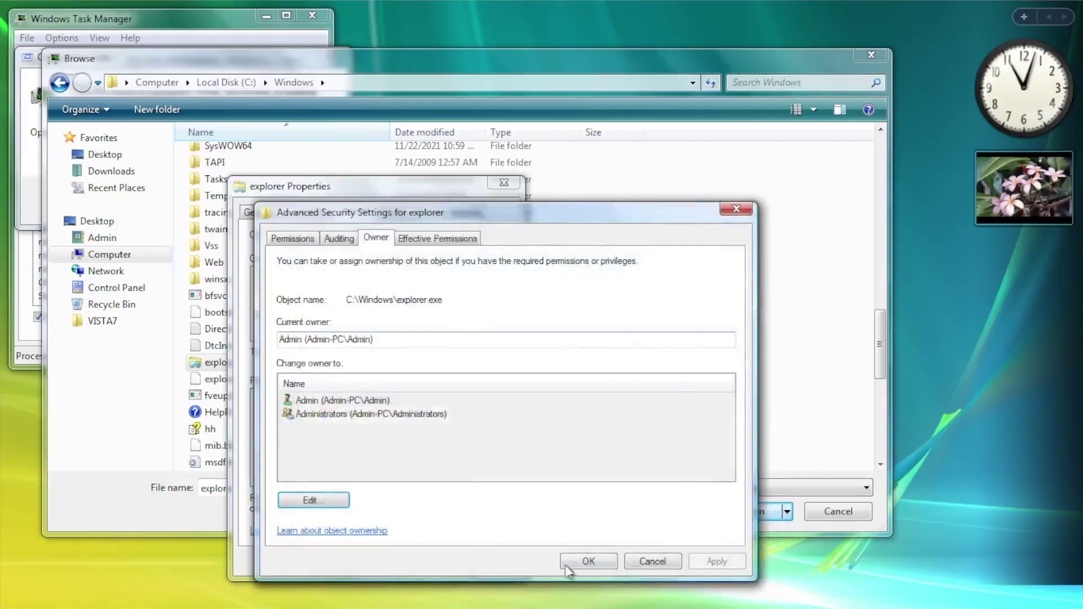
pyautogui.click(586, 561)
# - Allow the Administrators group Full control of C:\Windows\explorer.exe and close its properties
pyautogui.click(467, 360)
pyautogui.click(389, 337)
pyautogui.click(449, 455)
pyautogui.click(383, 561)
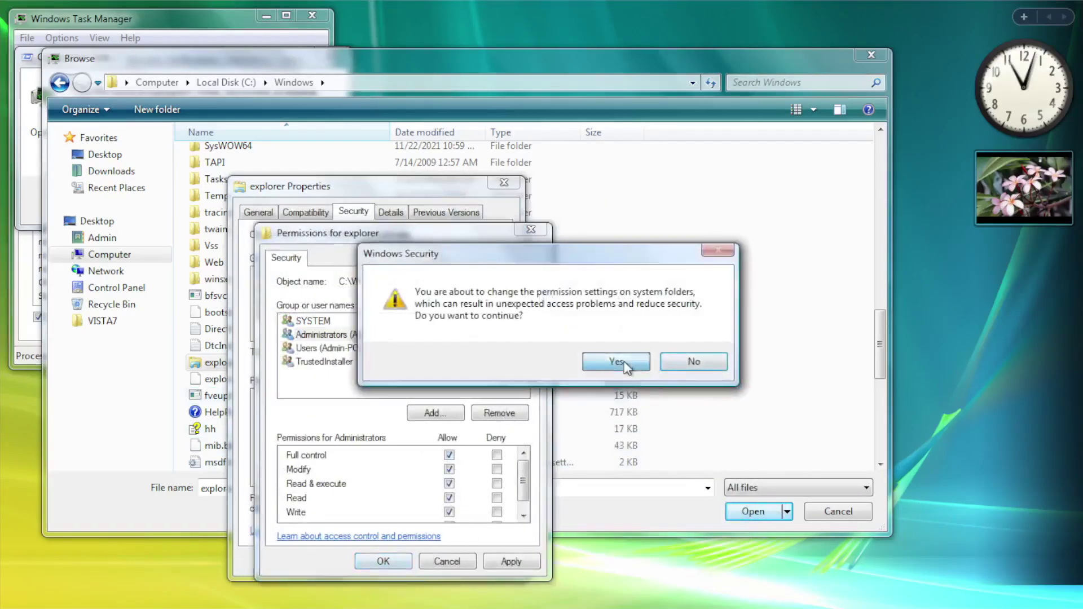
pyautogui.click(617, 362)
pyautogui.click(356, 561)
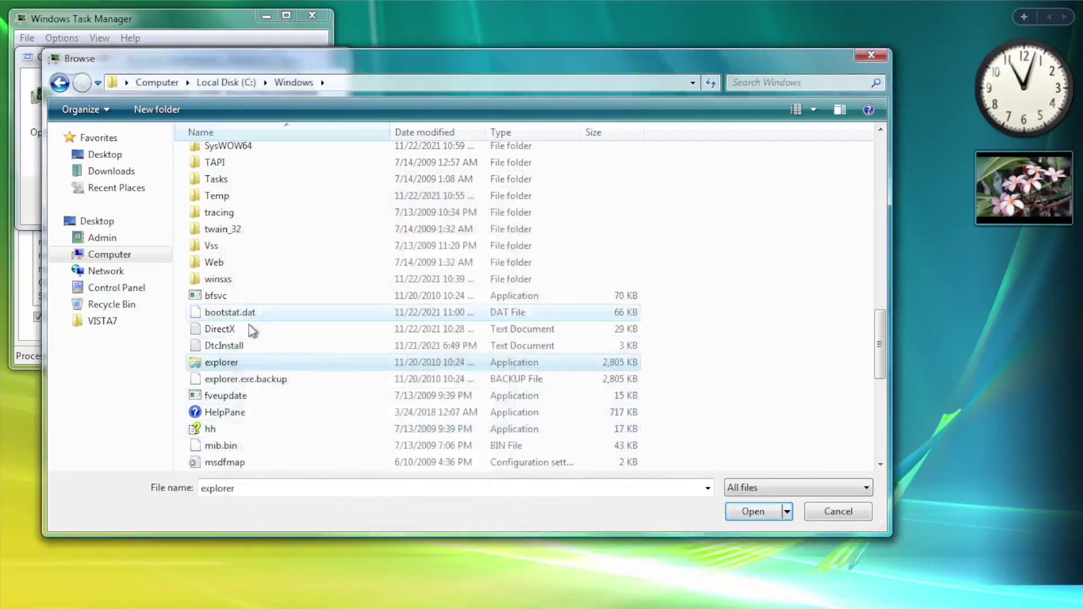
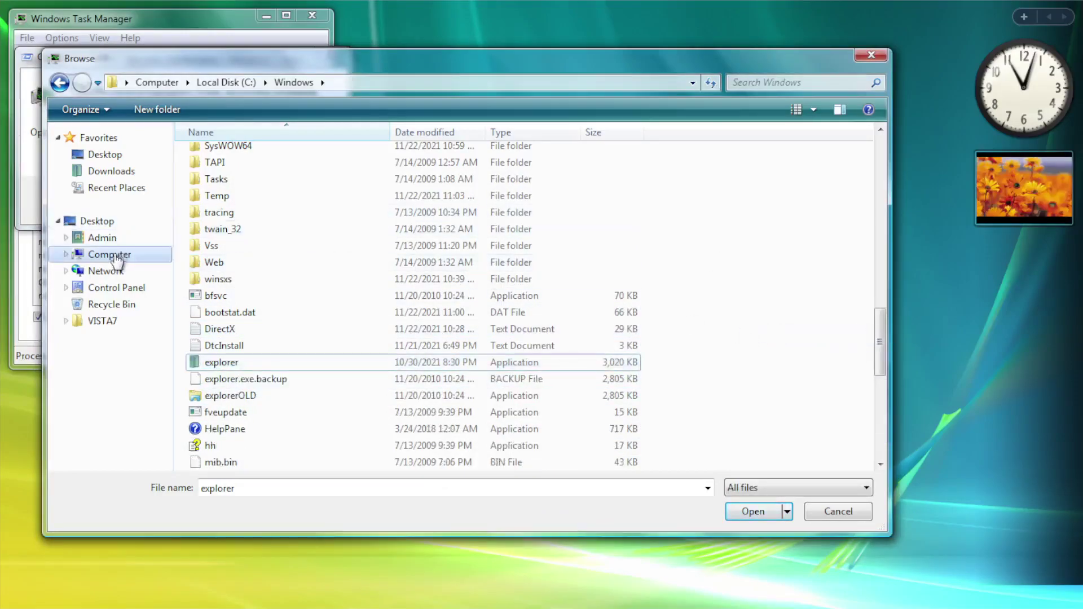
# - Copy explorer.exe.mui from the explorer mods folder in VISTA7's System files
pyautogui.scroll(9, 293, 194)
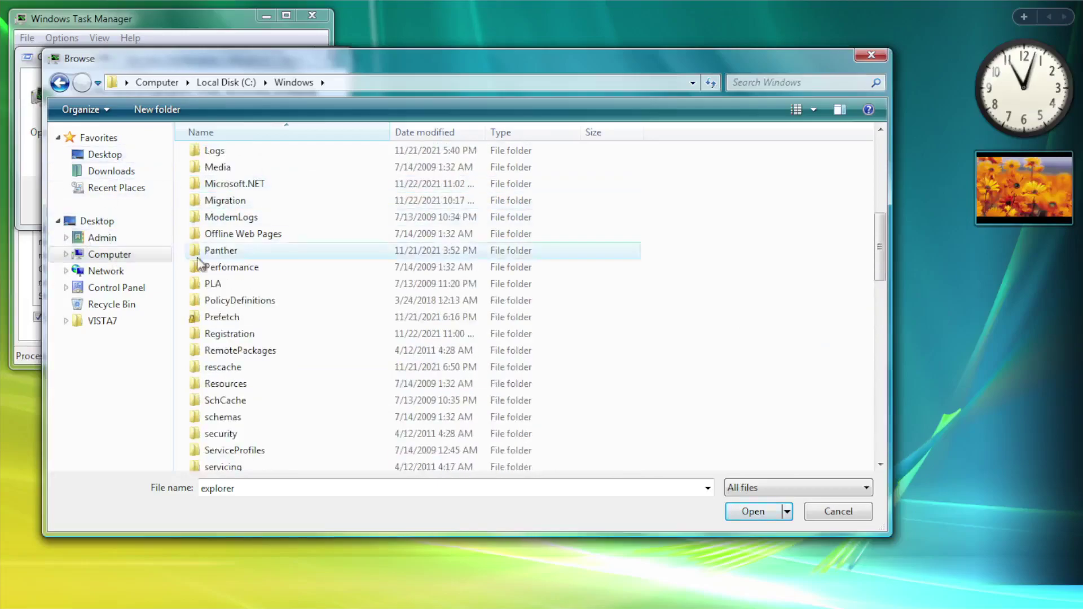
pyautogui.scroll(2, 110, 236)
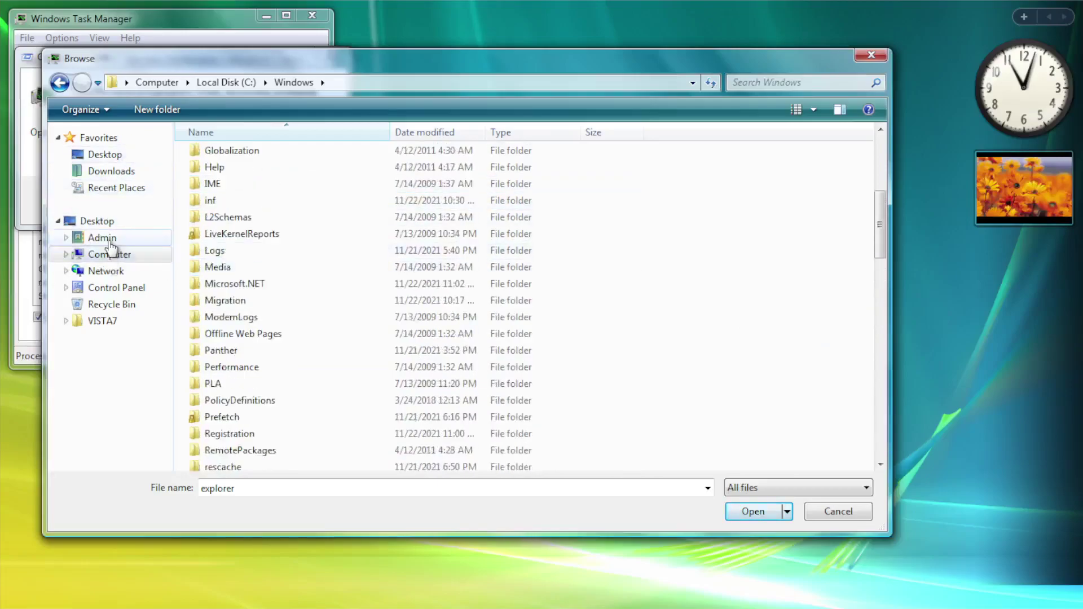
pyautogui.click(110, 157)
pyautogui.doubleClick(395, 191)
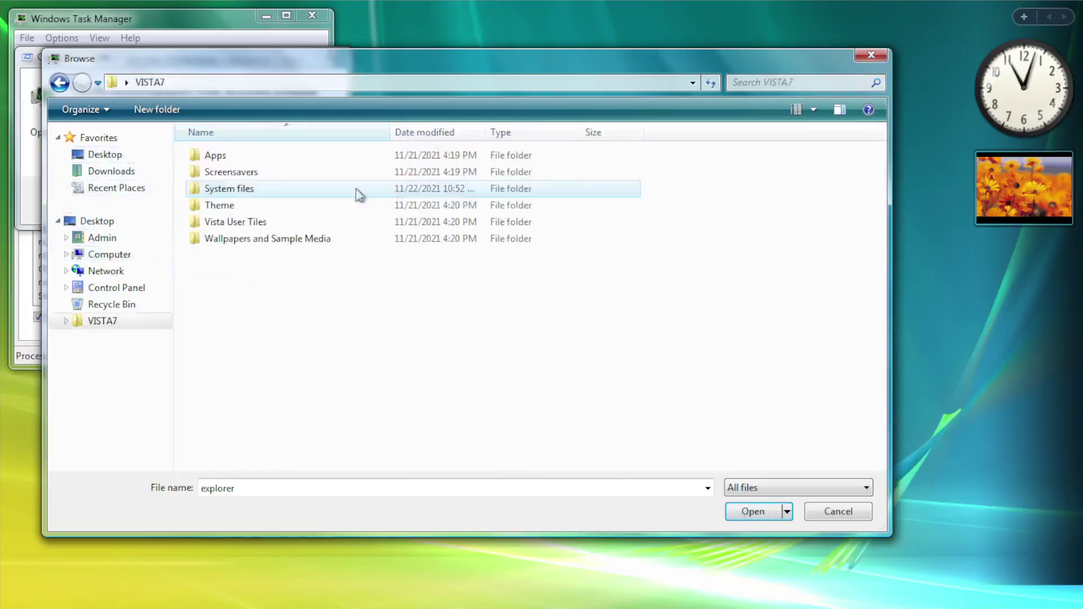
pyautogui.doubleClick(224, 188)
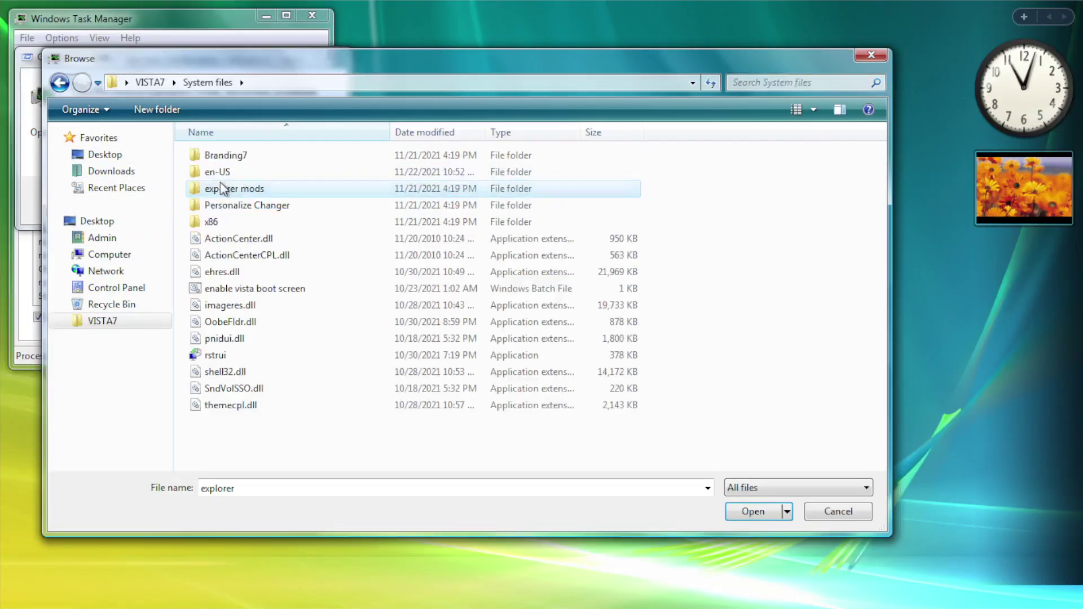
pyautogui.doubleClick(220, 183)
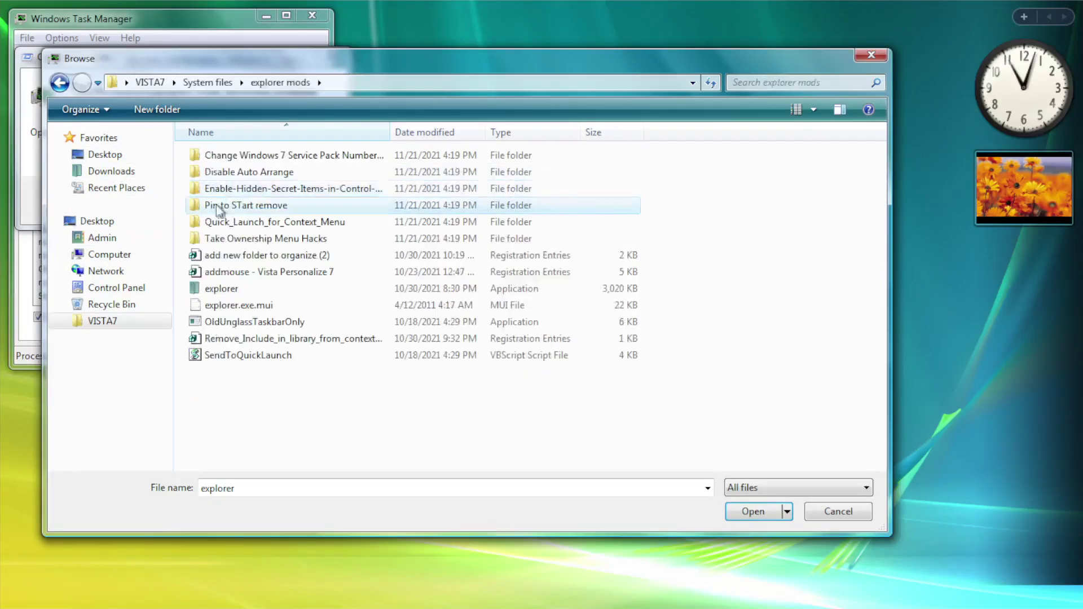
pyautogui.rightClick(215, 305)
pyautogui.click(273, 495)
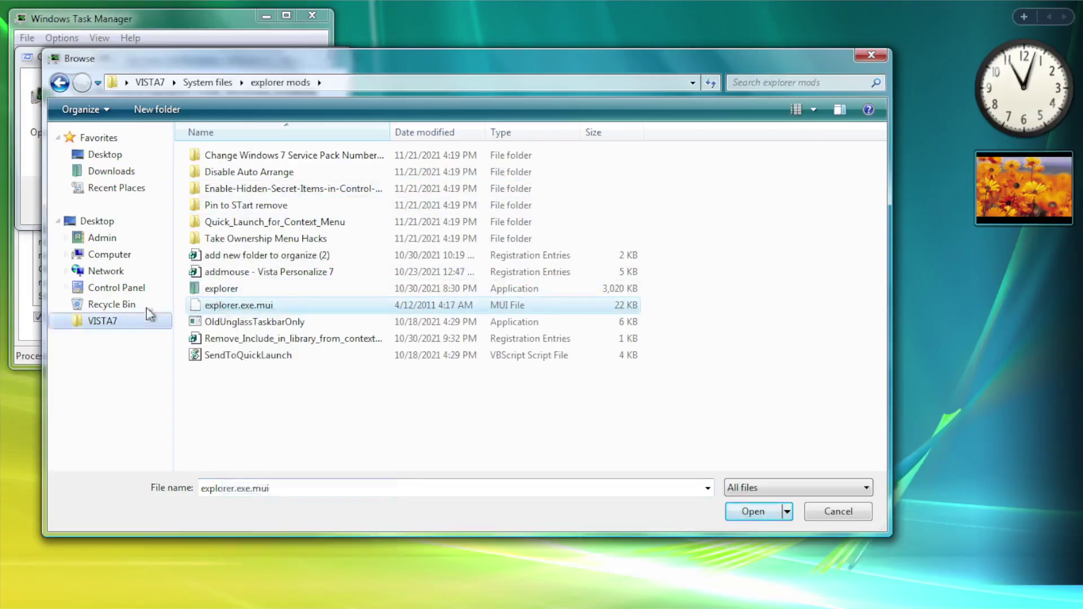
# - Browse to C:\Windows\en-US and take ownership of its explorer.exe.mui file
pyautogui.click(109, 255)
pyautogui.doubleClick(249, 175)
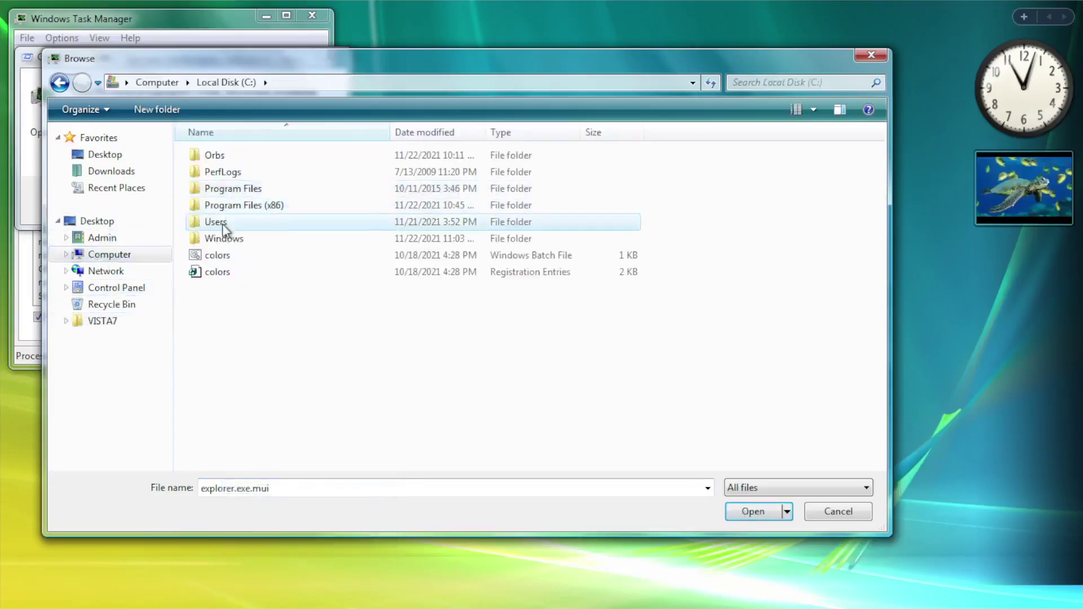
pyautogui.doubleClick(217, 238)
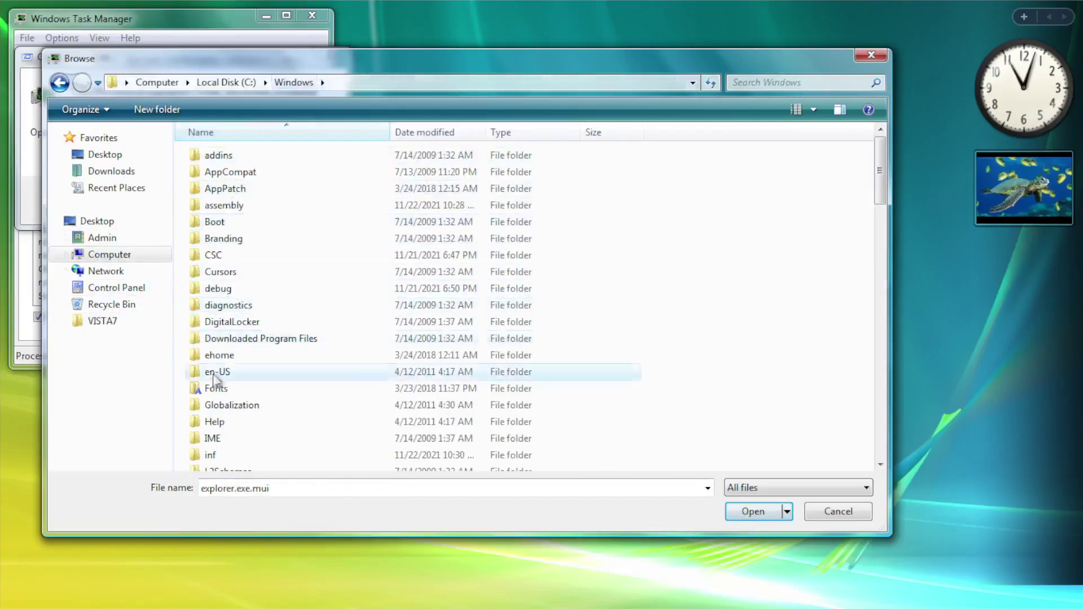
pyautogui.scroll(-1, 250, 237)
pyautogui.doubleClick(226, 338)
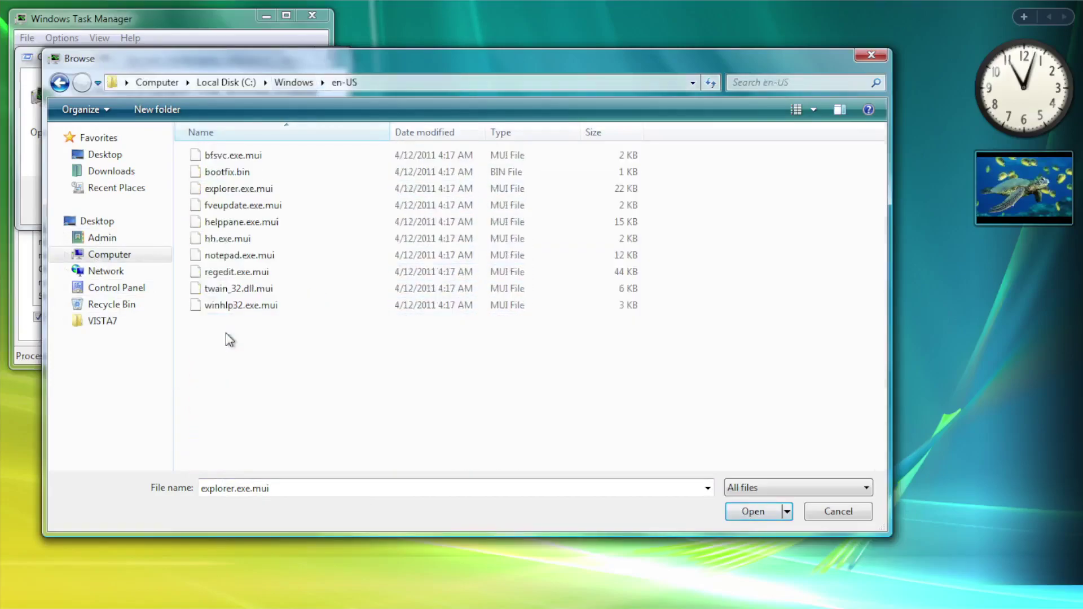
pyautogui.rightClick(237, 177)
pyautogui.rightClick(226, 189)
pyautogui.click(268, 232)
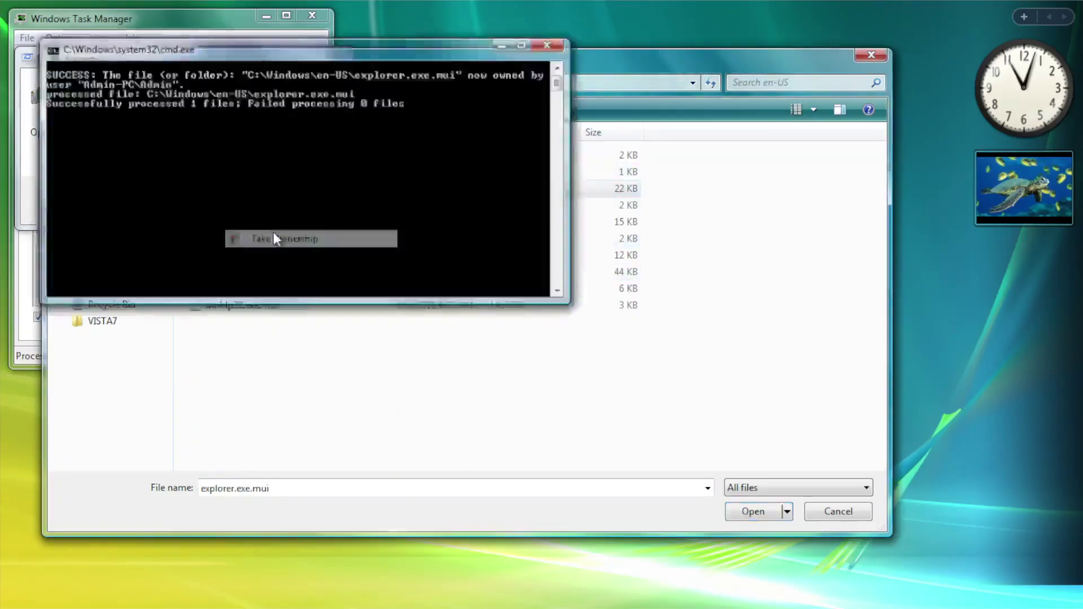
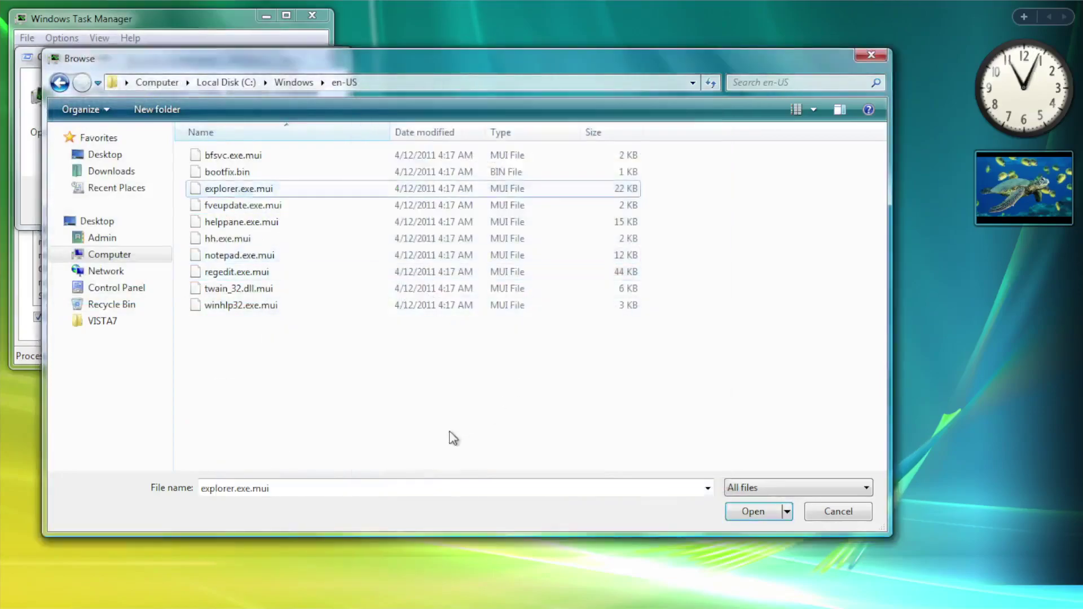
# - Leave the file browser, launch explorer as a new task to restore the desktop shell, and close Task Manager
pyautogui.click(61, 83)
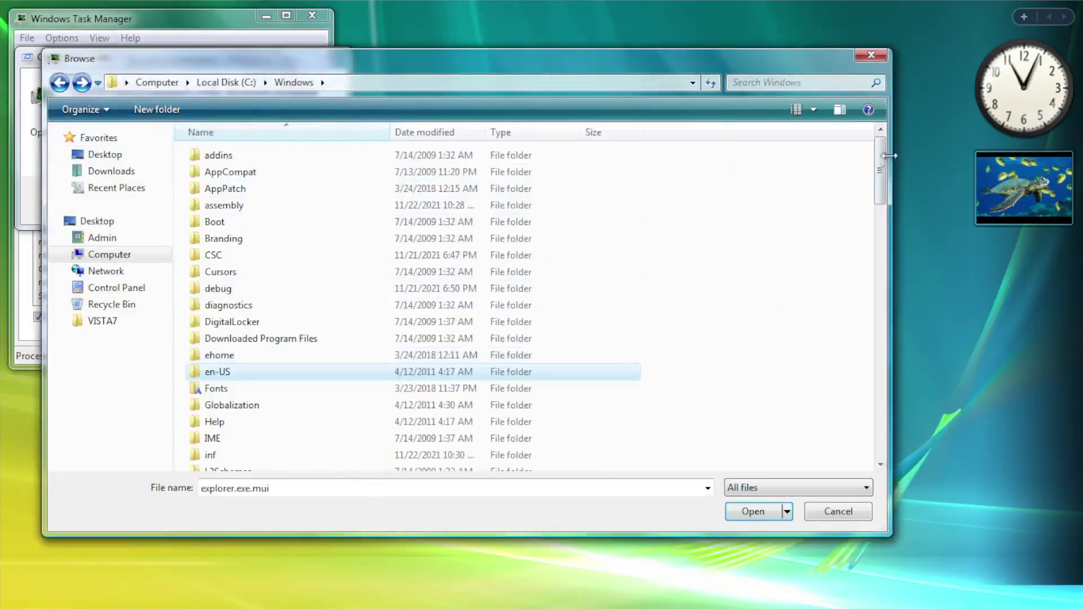
pyautogui.click(872, 57)
pyautogui.press('Tab')
pyautogui.write('ex')
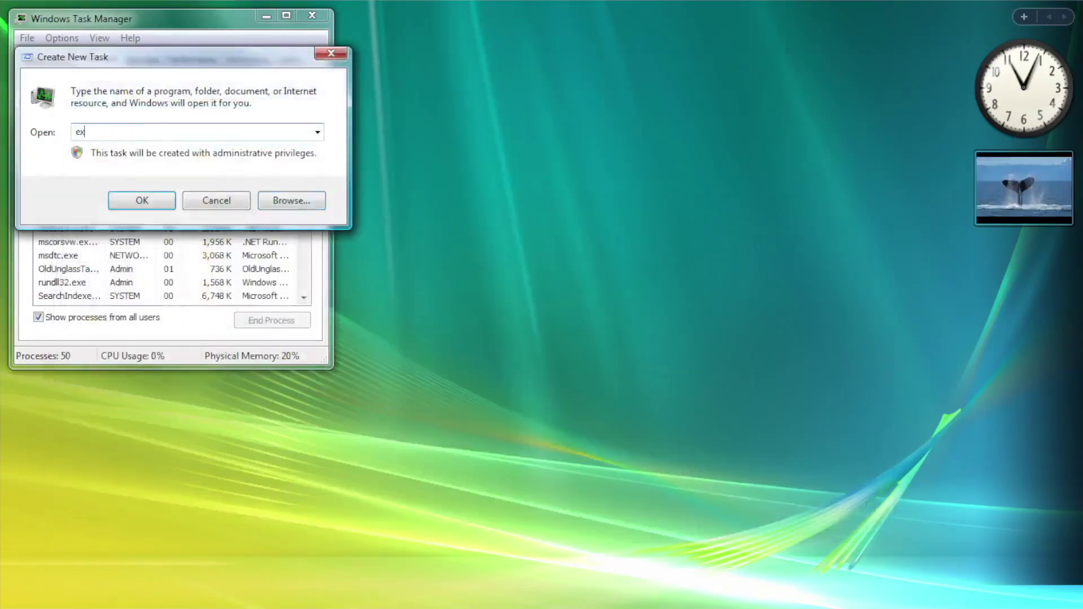
pyautogui.press('Return')
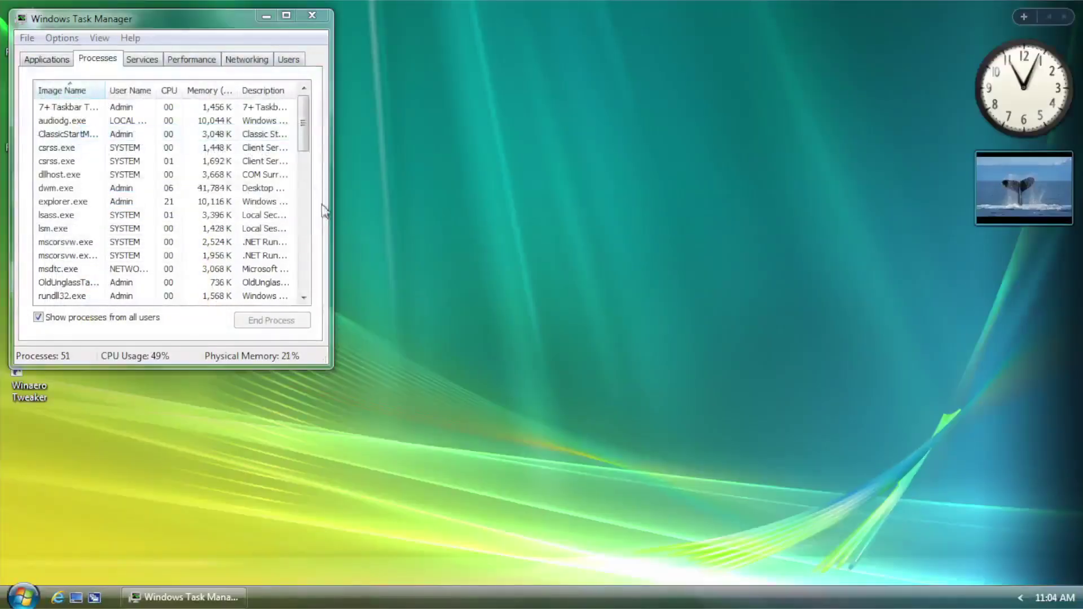
pyautogui.rightClick(343, 596)
pyautogui.click(329, 552)
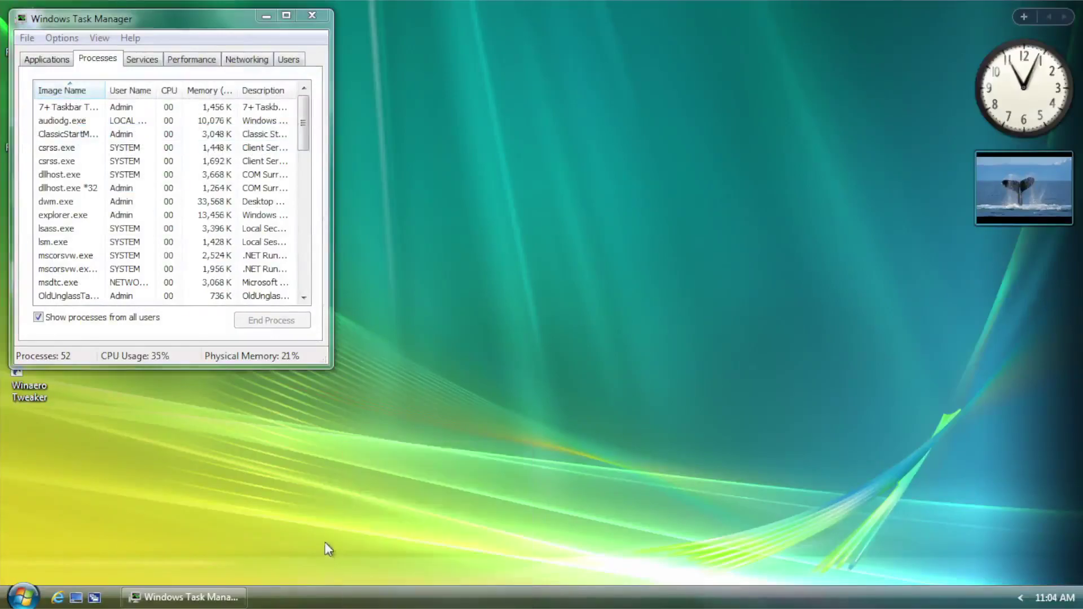
pyautogui.click(312, 15)
# - Clear the cached information in the Classic Start Menu settings and accept the settings
pyautogui.rightClick(304, 602)
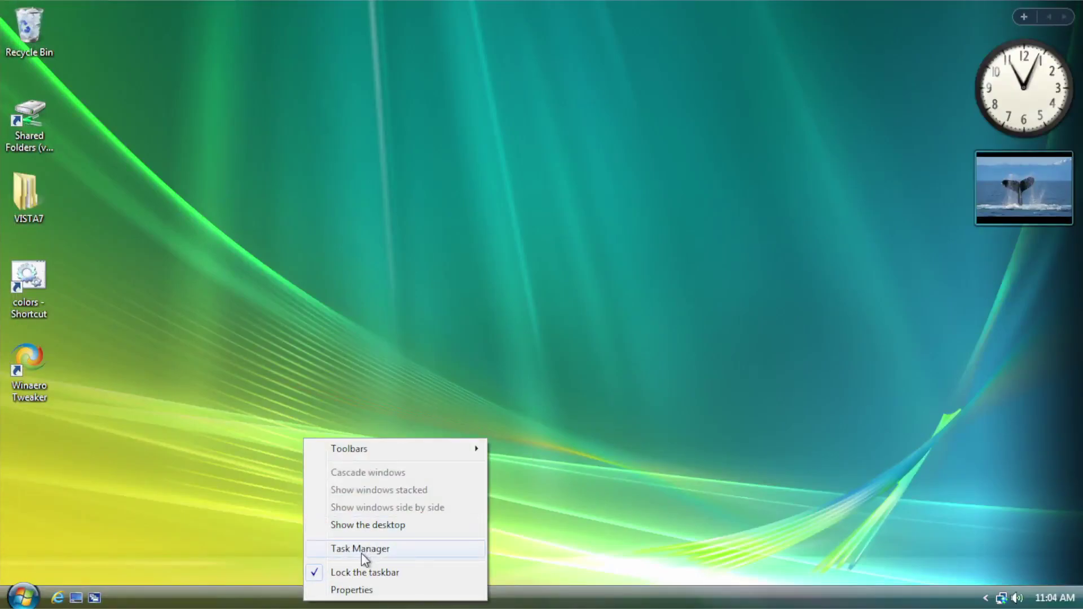
pyautogui.click(60, 569)
pyautogui.click(37, 596)
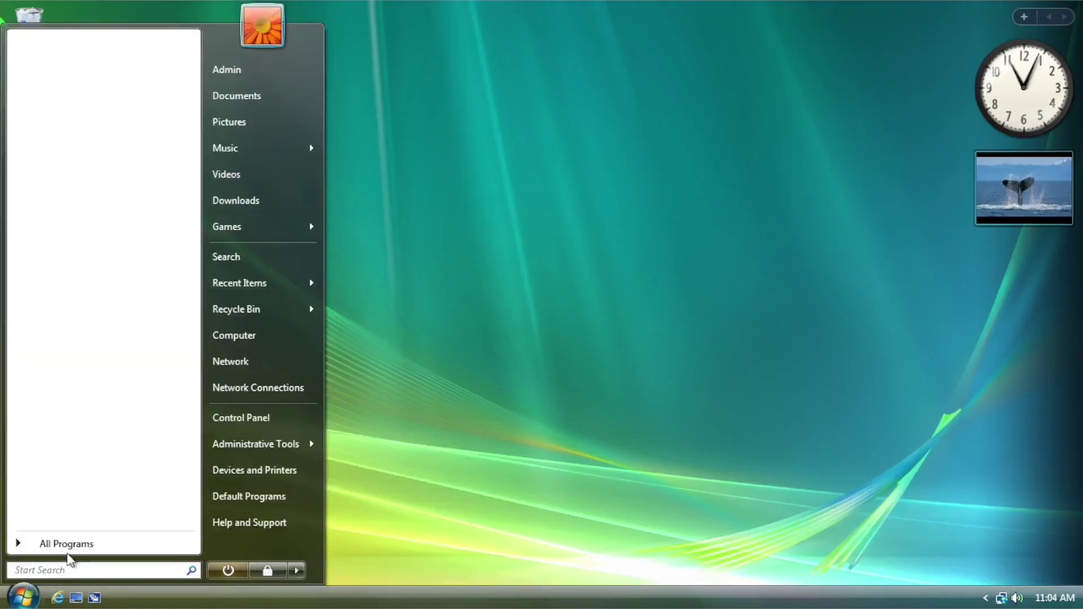
pyautogui.rightClick(21, 600)
pyautogui.click(45, 575)
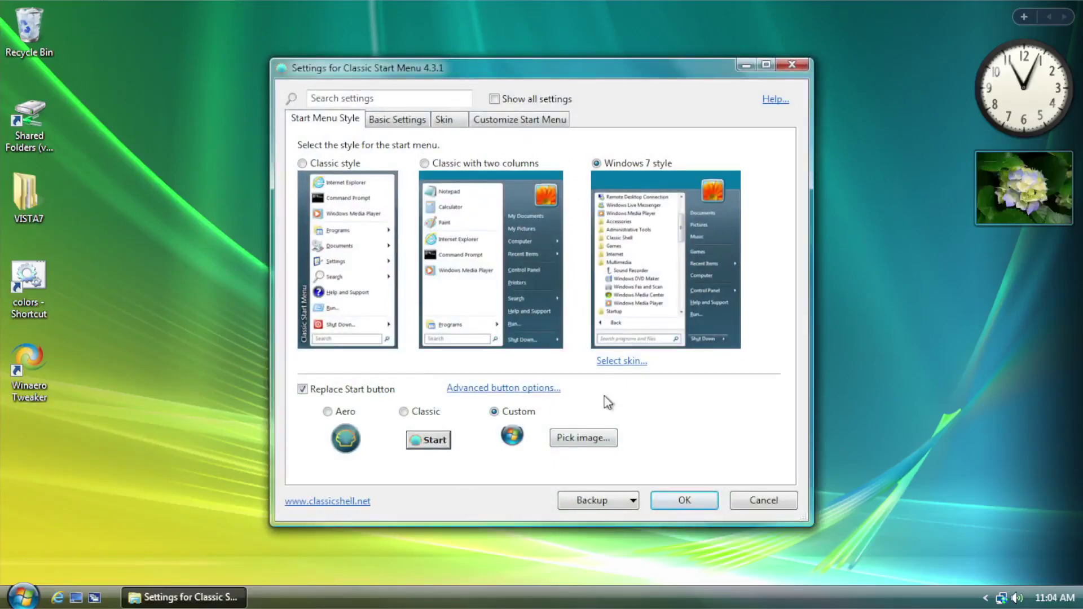
pyautogui.moveTo(337, 70); pyautogui.dragTo(330, 58)
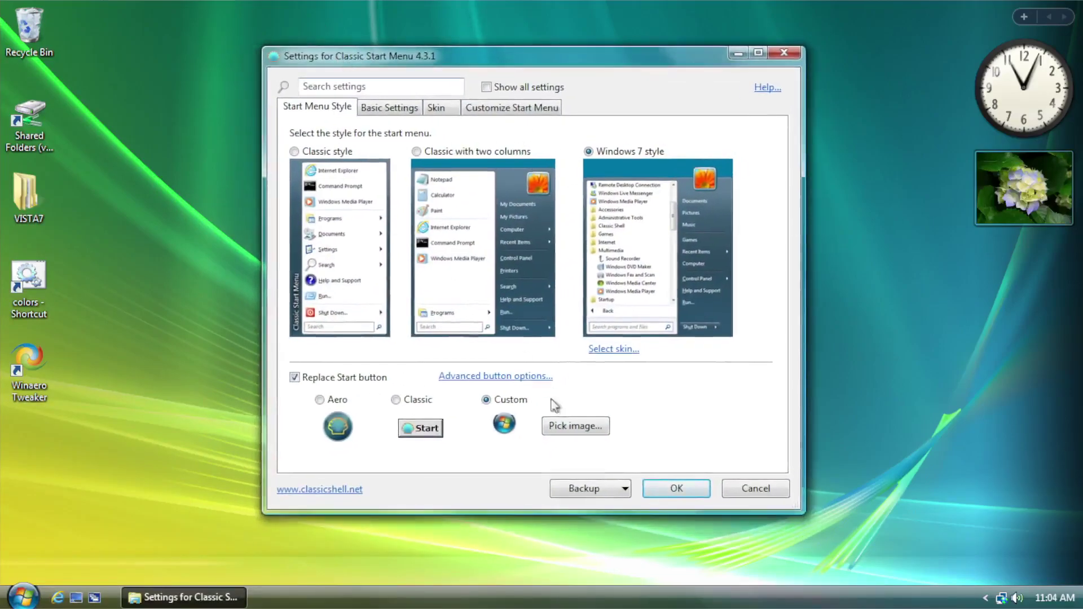
pyautogui.click(575, 492)
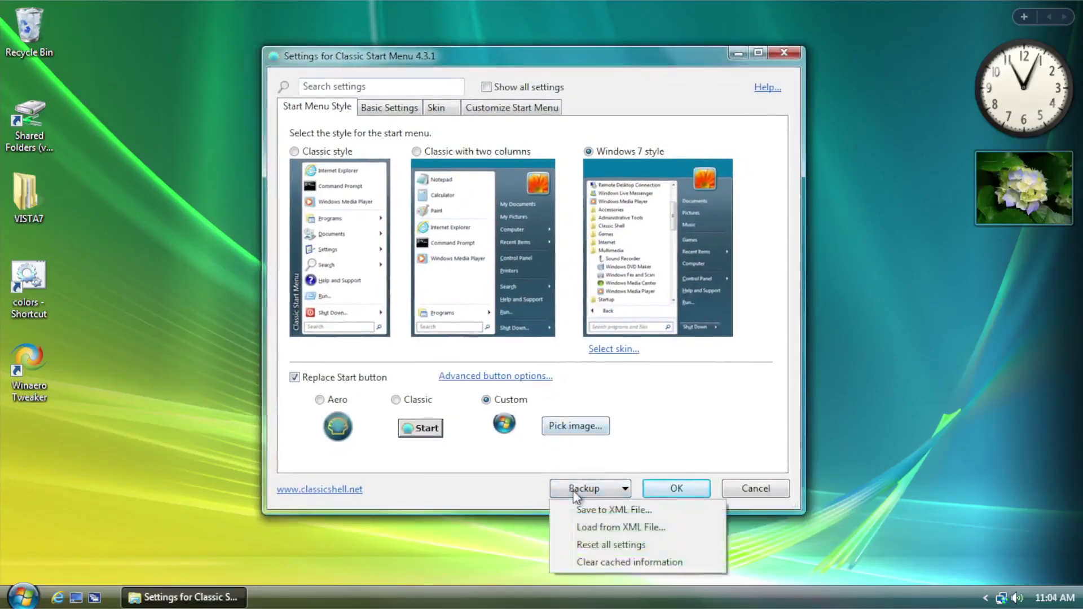
pyautogui.click(594, 567)
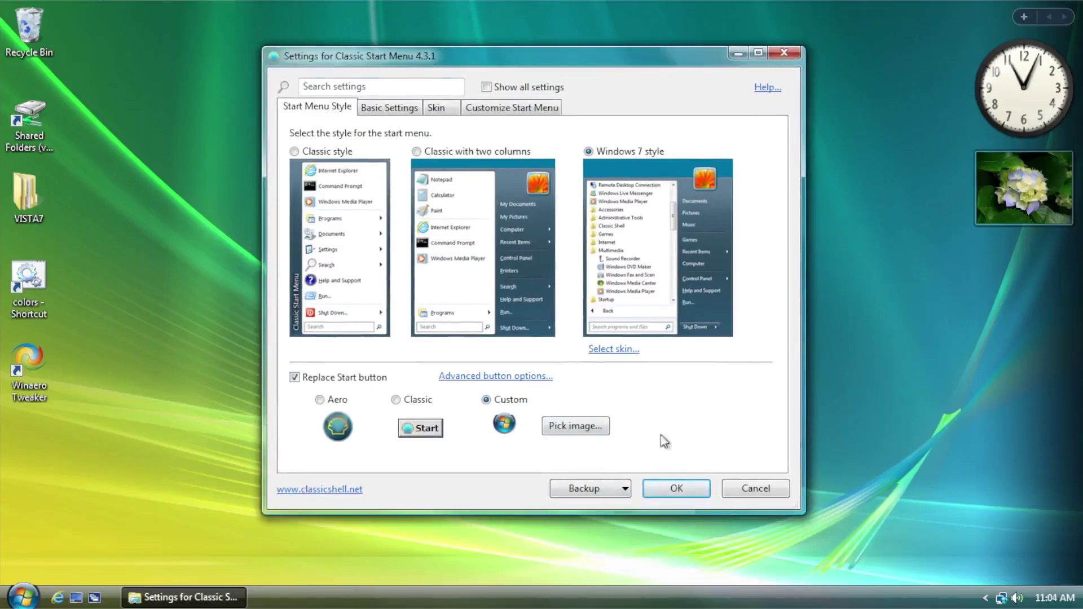
pyautogui.click(676, 489)
# - Open Windows Explorer from the Accessories programs, look at the contents of Local Disk (C:), and close the window
pyautogui.click(28, 593)
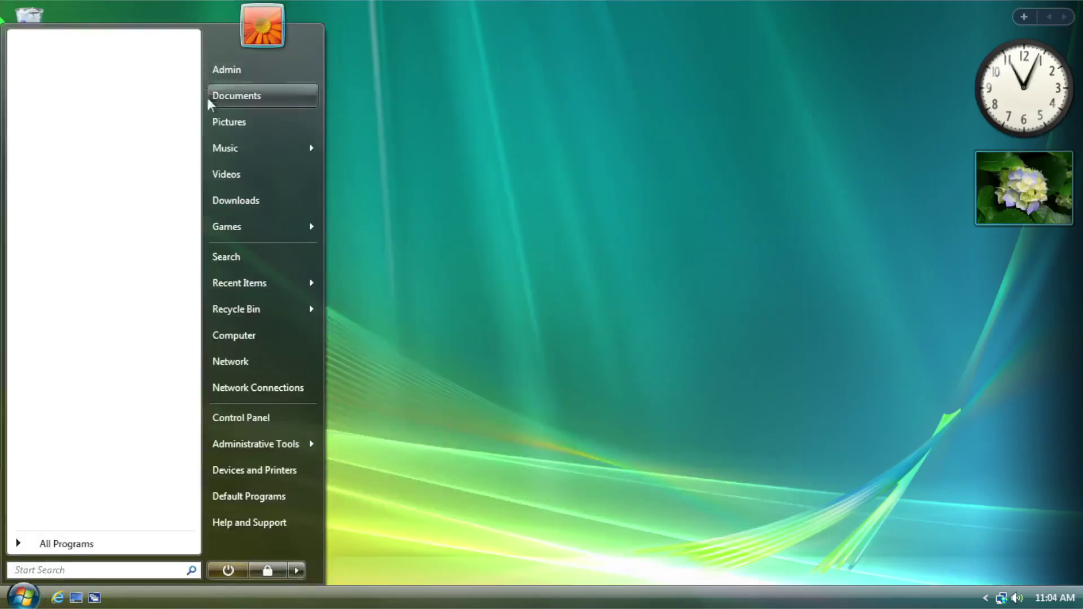
pyautogui.click(81, 544)
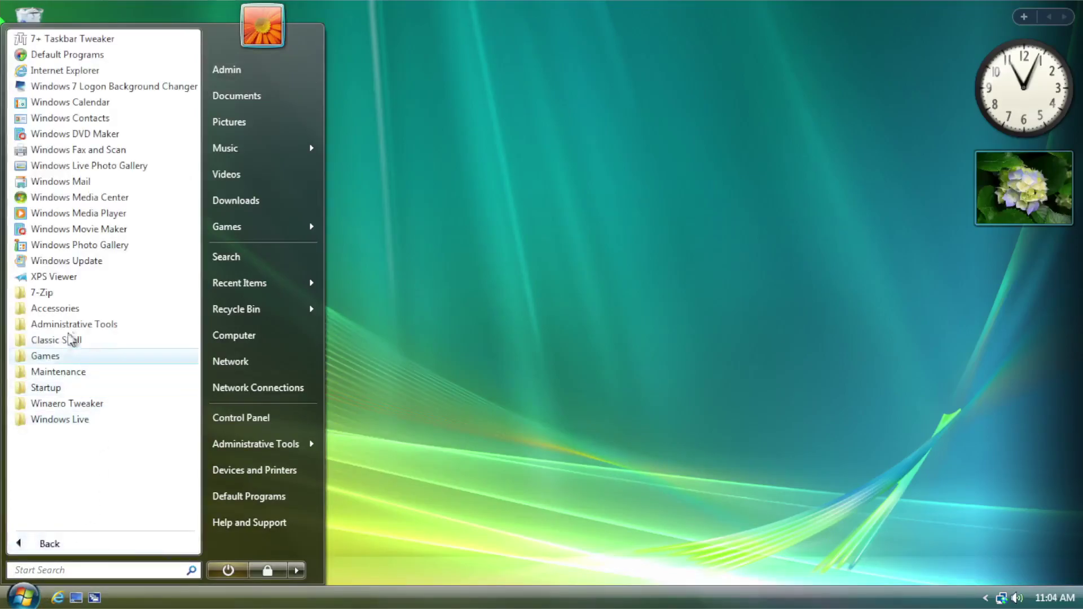
pyautogui.click(60, 309)
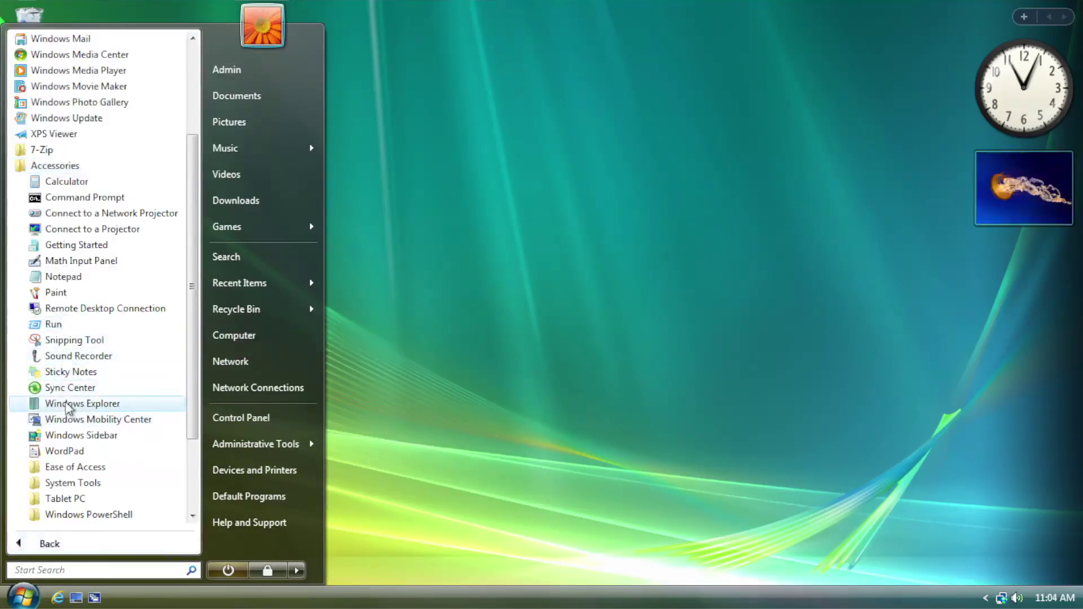
pyautogui.click(57, 404)
pyautogui.click(345, 167)
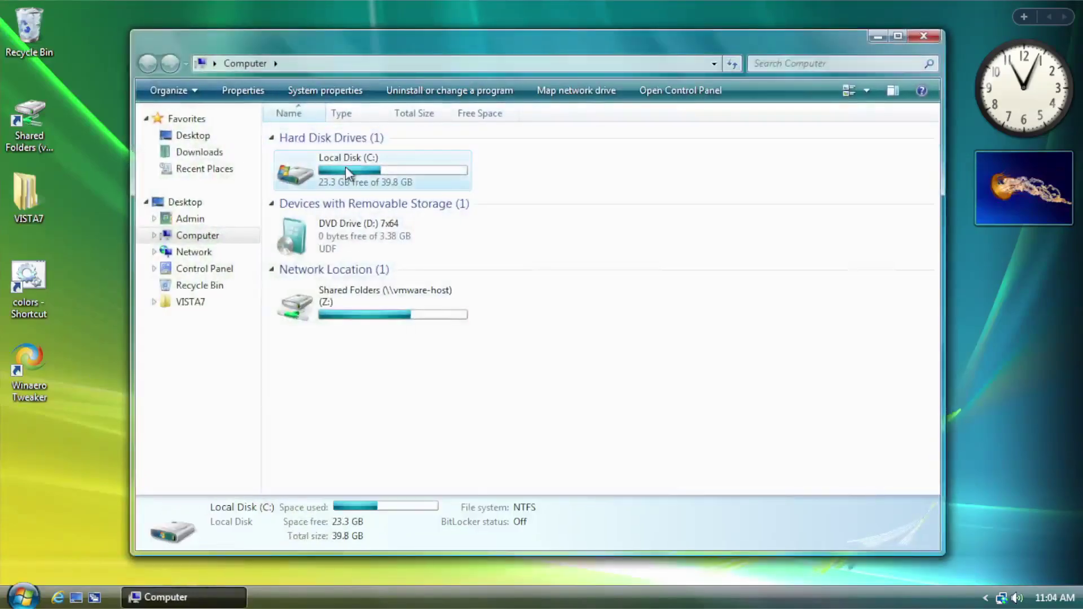
pyautogui.doubleClick(347, 161)
pyautogui.click(325, 221)
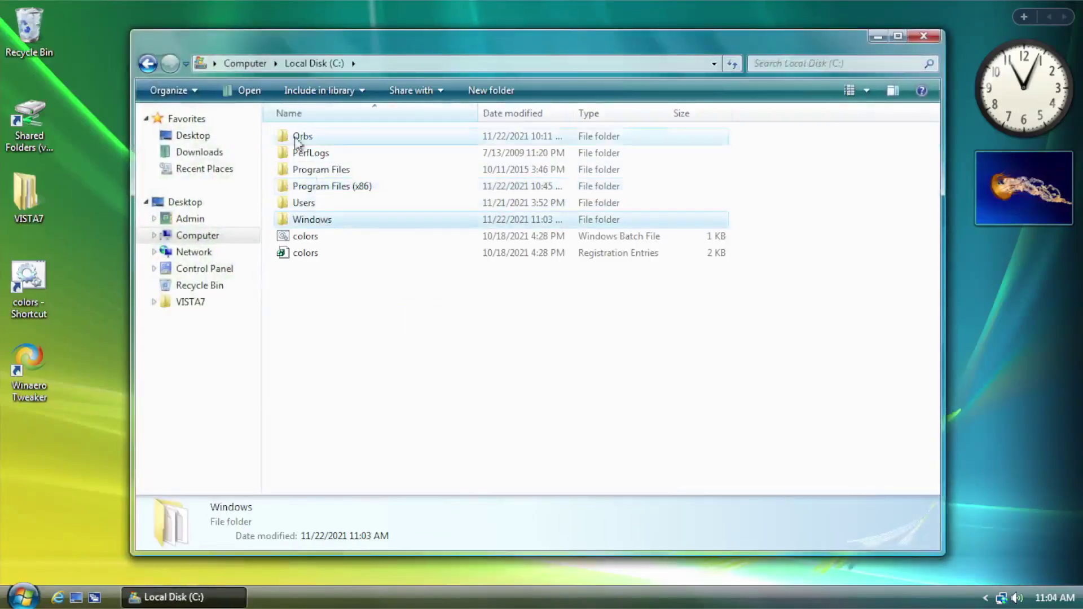
pyautogui.click(569, 380)
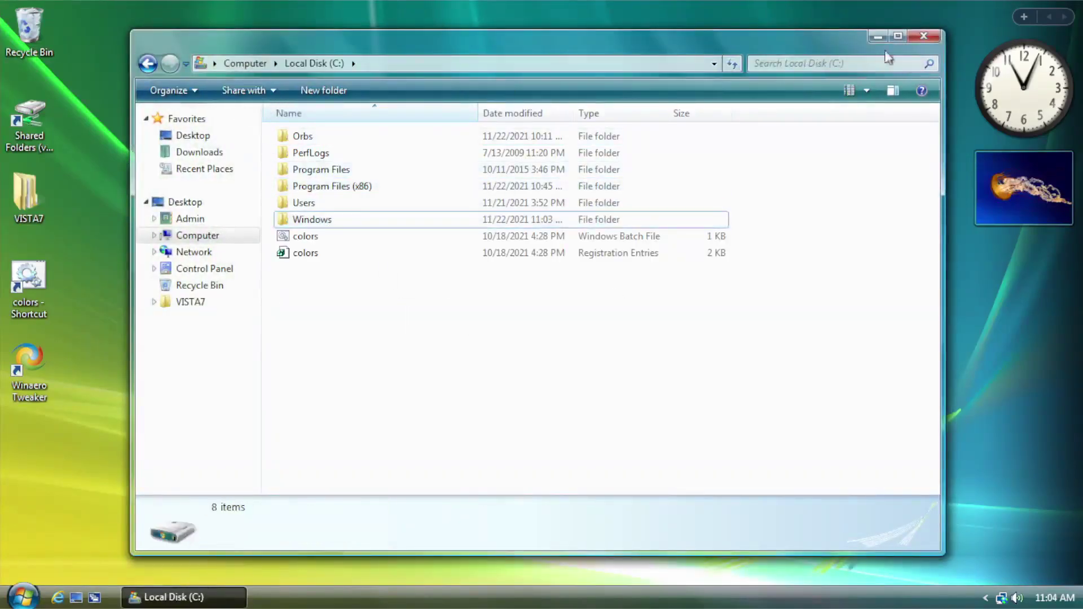
pyautogui.click(924, 35)
# - Open the Change Windows 7 Service Pack Number - Vista SP3 folder within VISTA7\System files\explorer mods
pyautogui.doubleClick(41, 211)
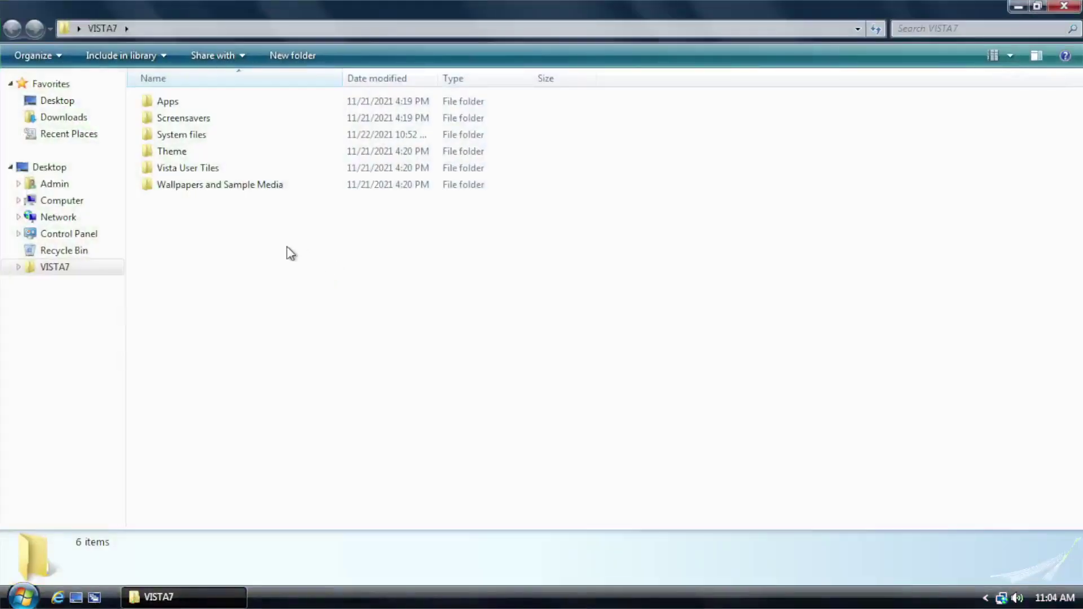
pyautogui.doubleClick(195, 136)
pyautogui.click(189, 137)
pyautogui.doubleClick(189, 137)
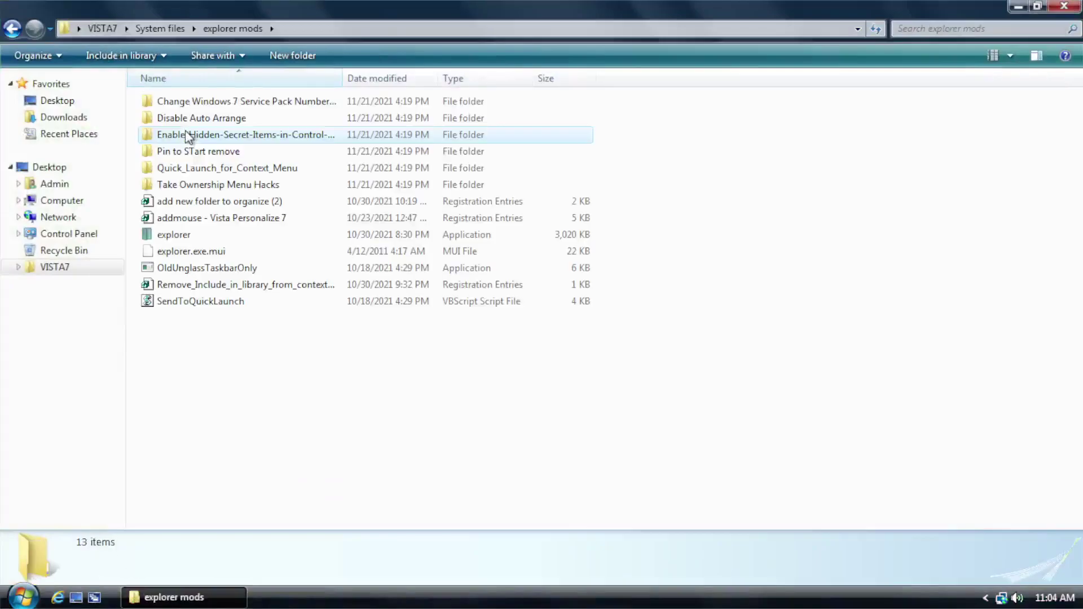
pyautogui.doubleClick(197, 104)
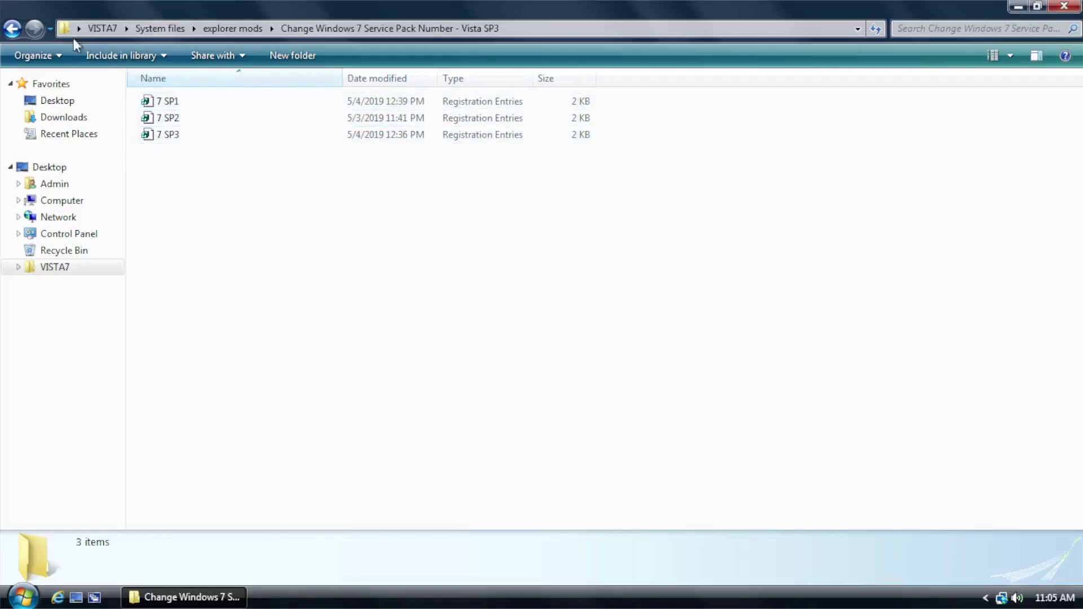
# - View the Windows version and service pack information in About Windows, then close the dialog
pyautogui.press('alt')
pyautogui.click(142, 52)
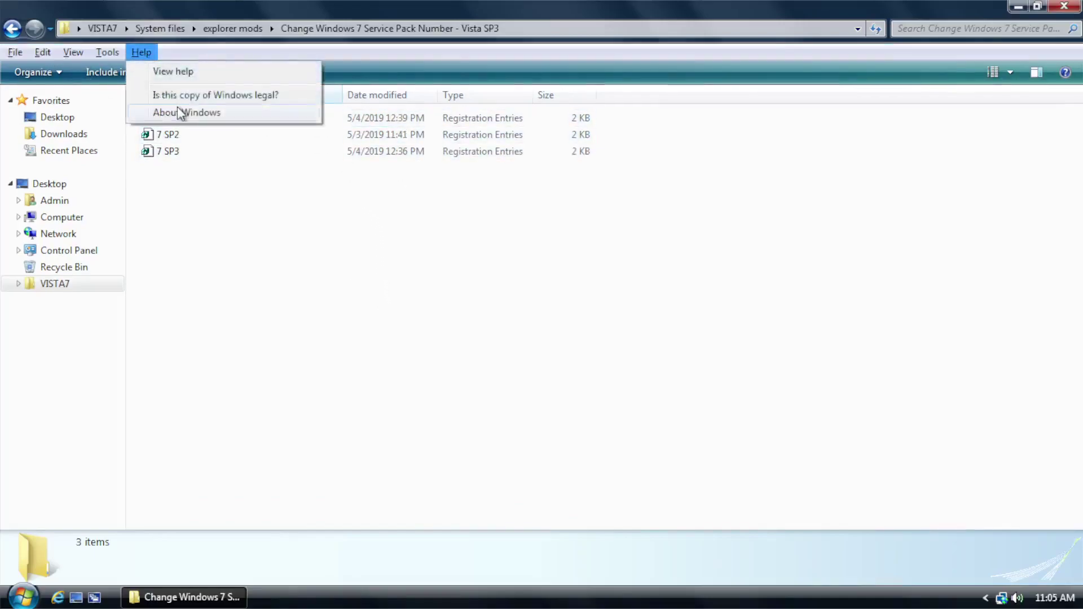
pyautogui.click(181, 111)
pyautogui.moveTo(164, 52); pyautogui.dragTo(376, 167)
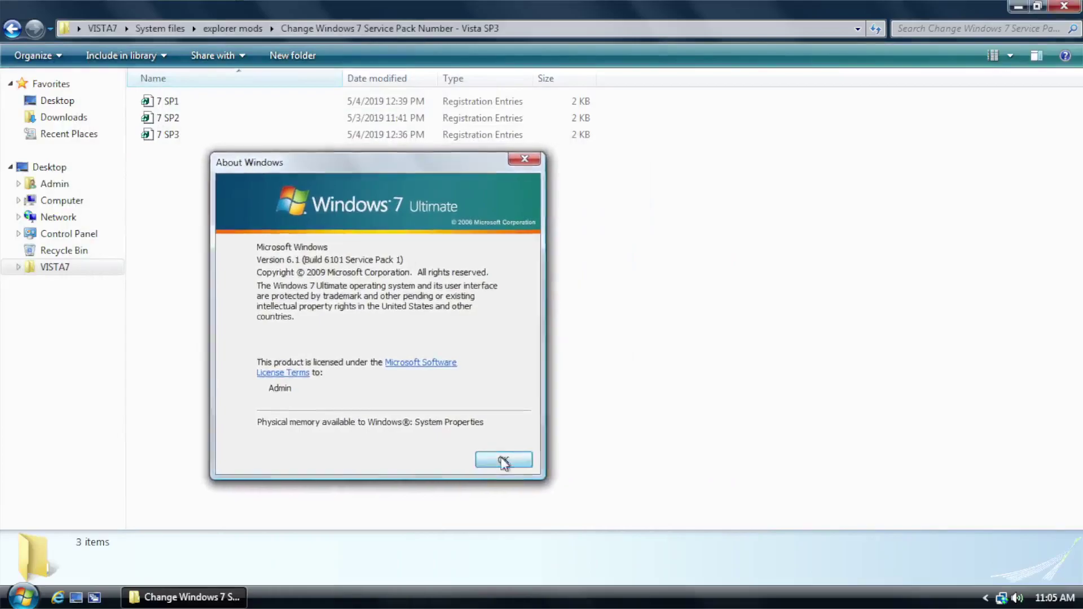
pyautogui.click(498, 465)
# - Run the Disable Windows 7 Explorer auto arrange batch file from the Disable Auto Arrange folder in explorer mods
pyautogui.press('BackSpace')
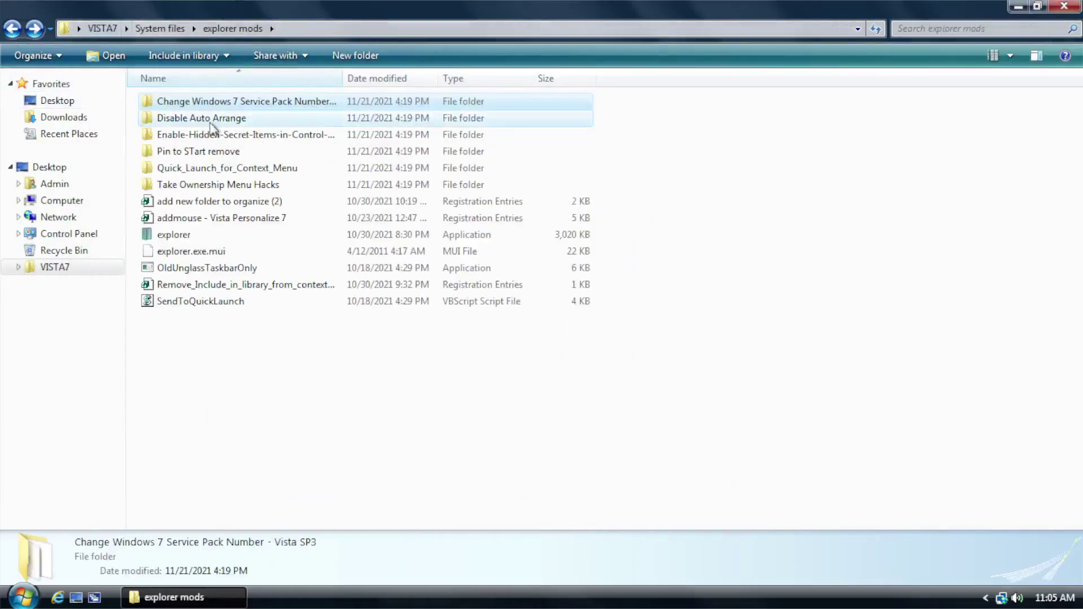
pyautogui.doubleClick(211, 122)
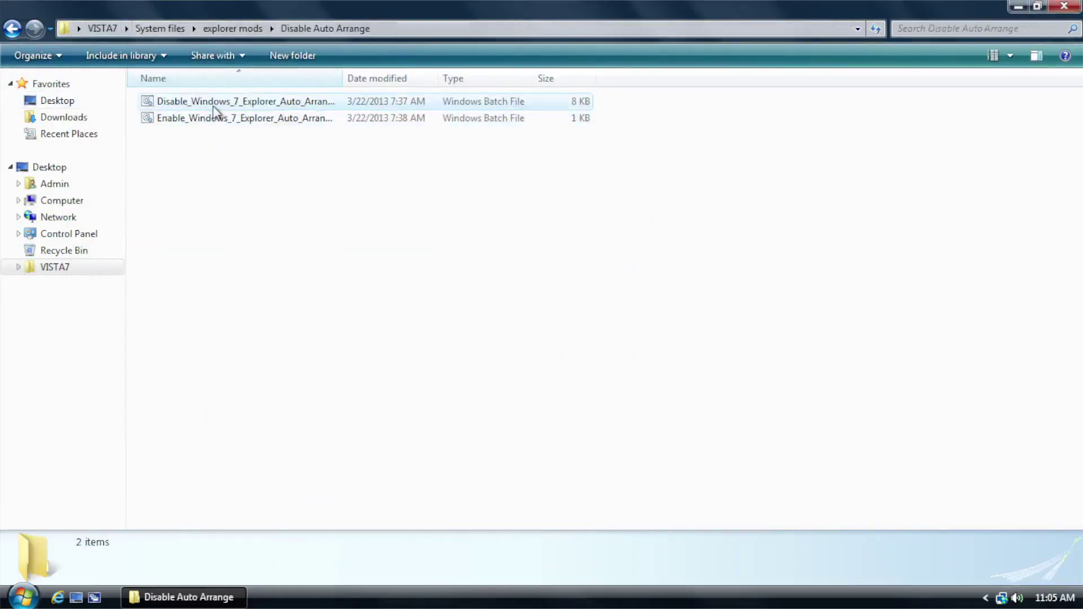
pyautogui.doubleClick(219, 104)
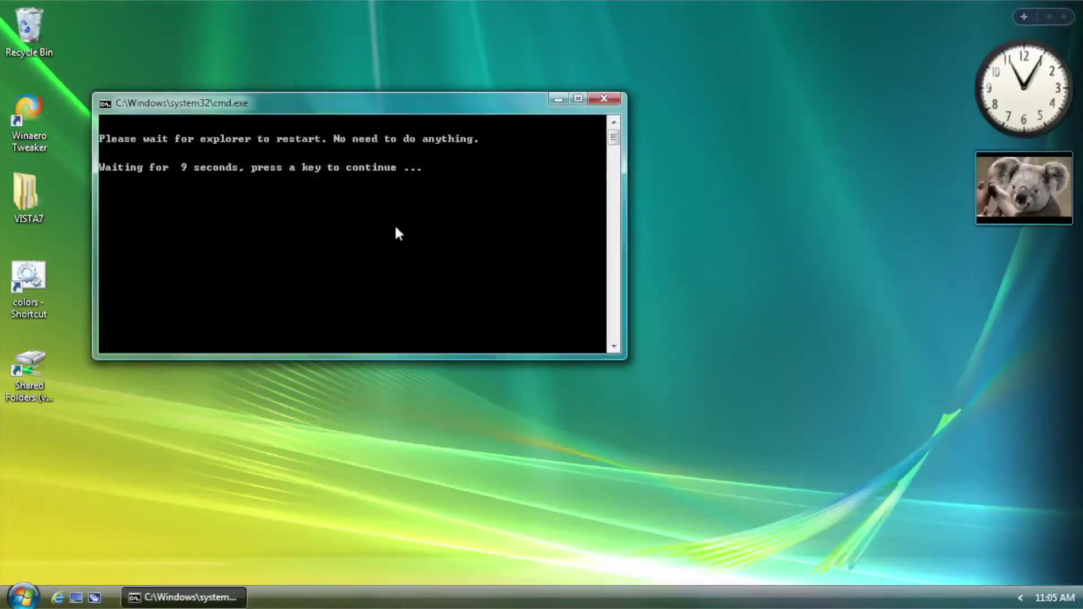
# - Skip the explorer restart wait, try rearranging the folders in Local Disk (C:), and close the window
pyautogui.press('space')
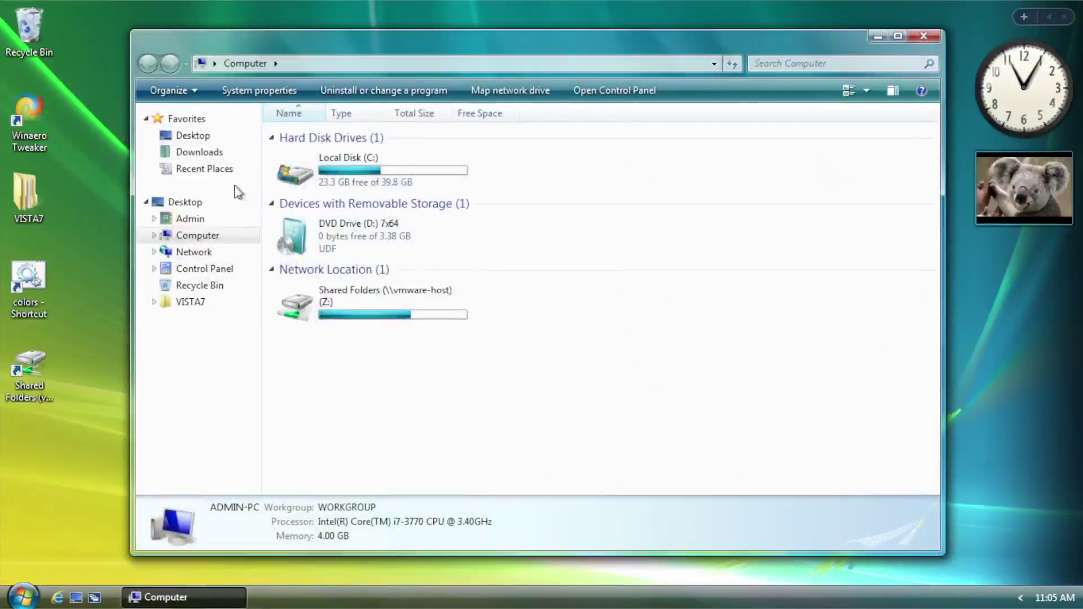
pyautogui.doubleClick(423, 174)
pyautogui.moveTo(307, 208); pyautogui.dragTo(311, 277)
pyautogui.moveTo(315, 240); pyautogui.dragTo(308, 204)
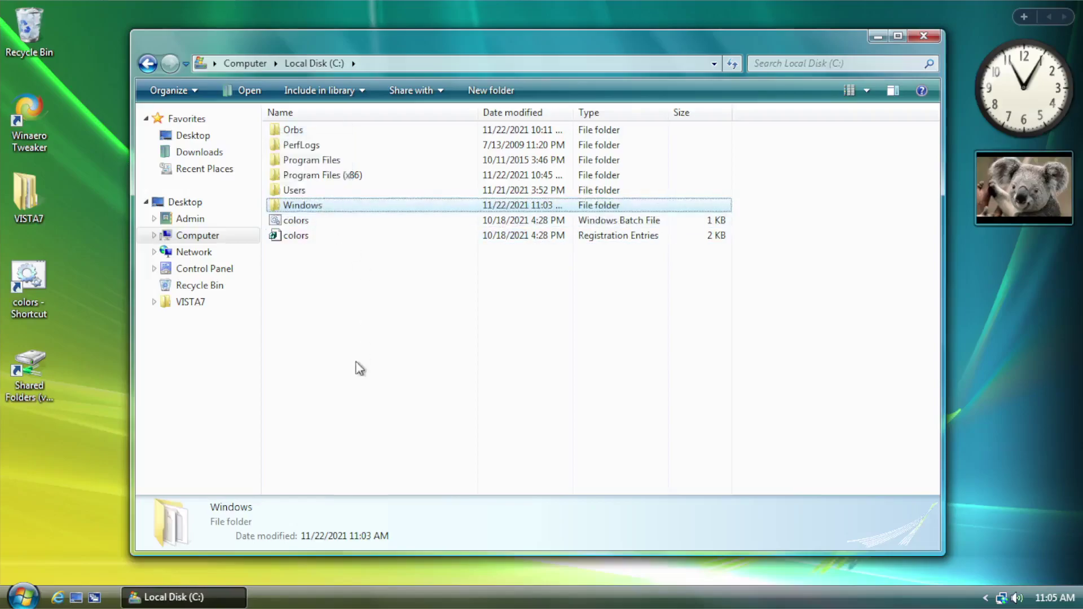
pyautogui.click(360, 369)
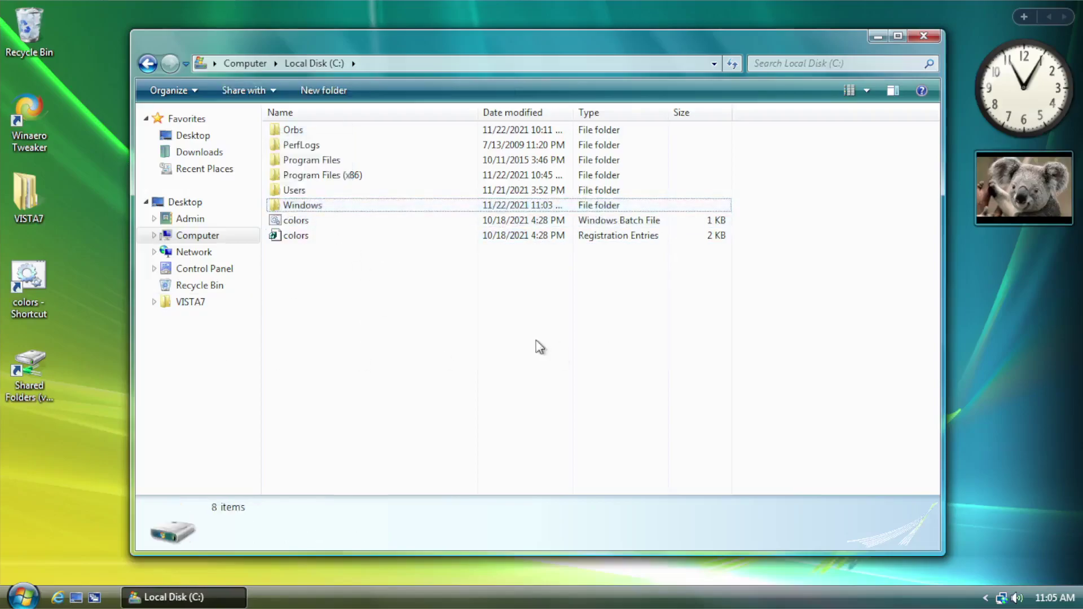
pyautogui.click(928, 38)
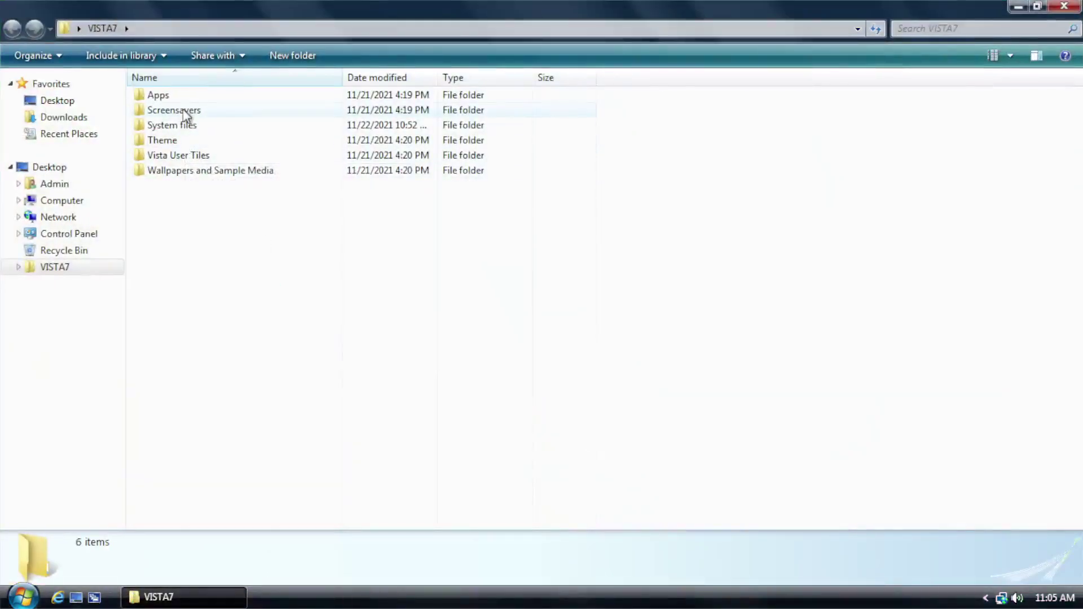
# - Merge the Apply registry file from the Quick_Launch_for_Context_Menu folder in VISTA7\System files\explorer mods
pyautogui.doubleClick(179, 127)
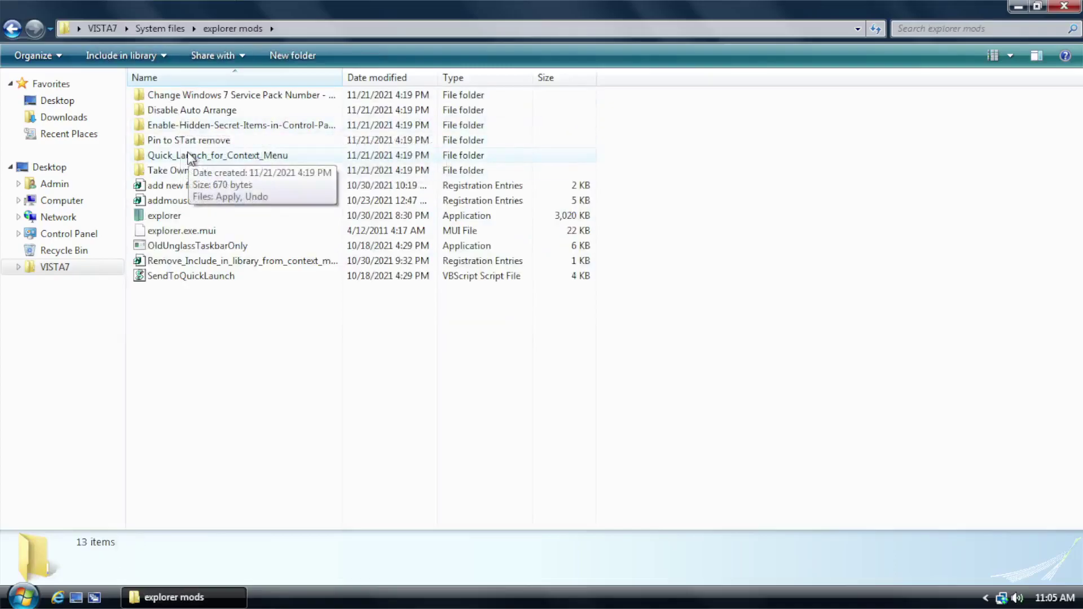
pyautogui.doubleClick(189, 154)
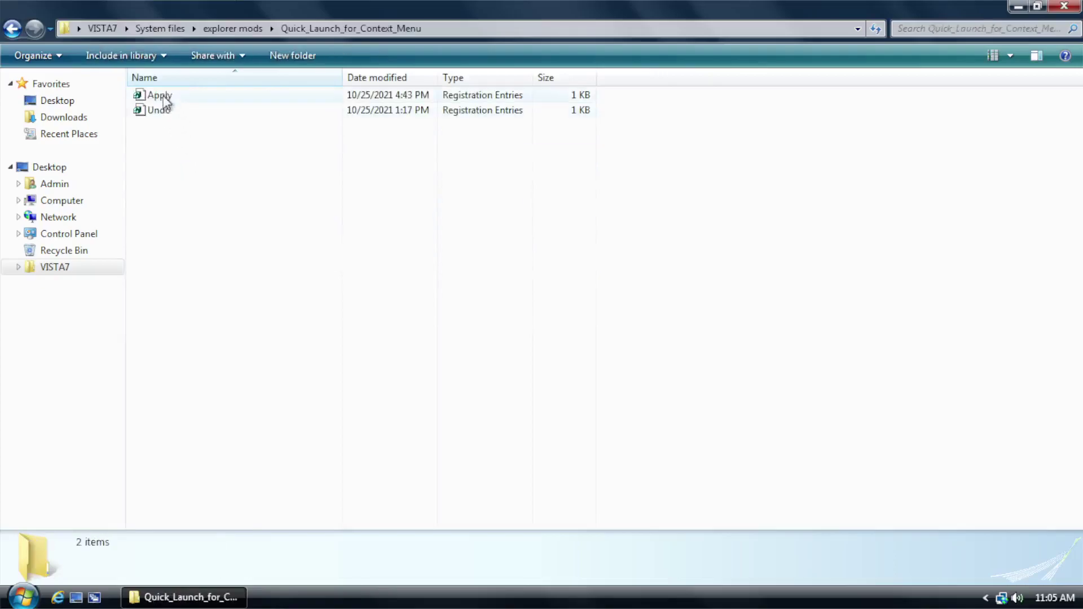
pyautogui.doubleClick(165, 101)
pyautogui.click(649, 320)
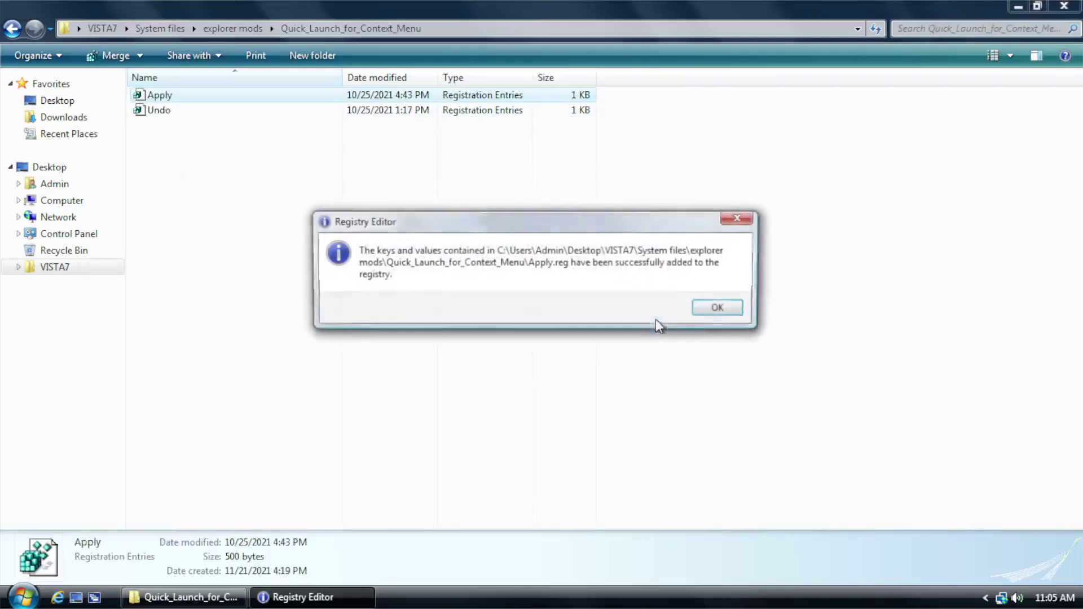
pyautogui.click(712, 312)
# - Add the Winaero Tweaker desktop shortcut to Quick Launch
pyautogui.click(167, 596)
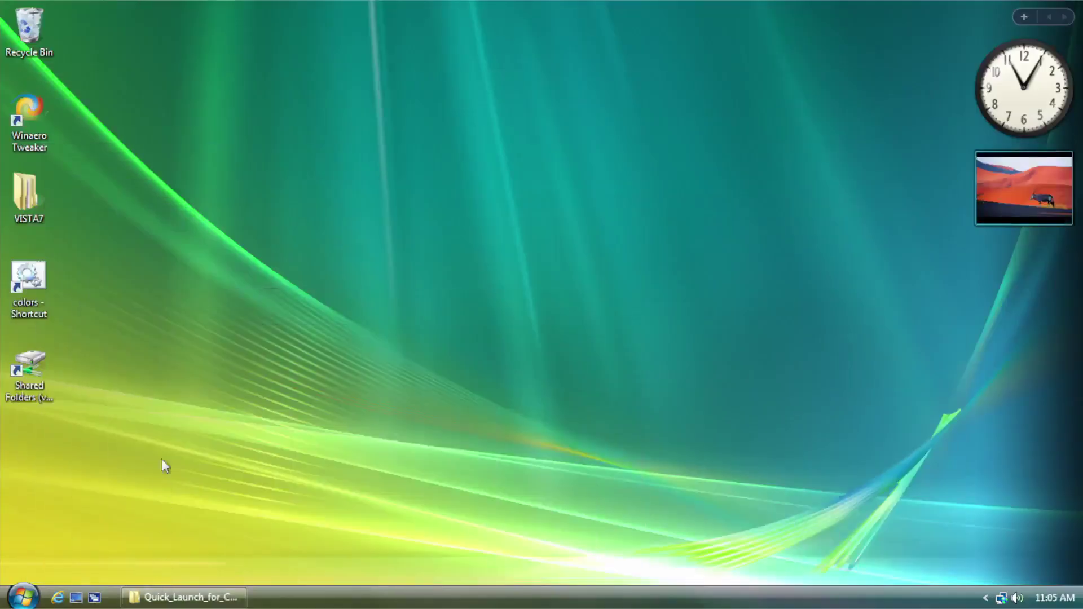
pyautogui.rightClick(37, 135)
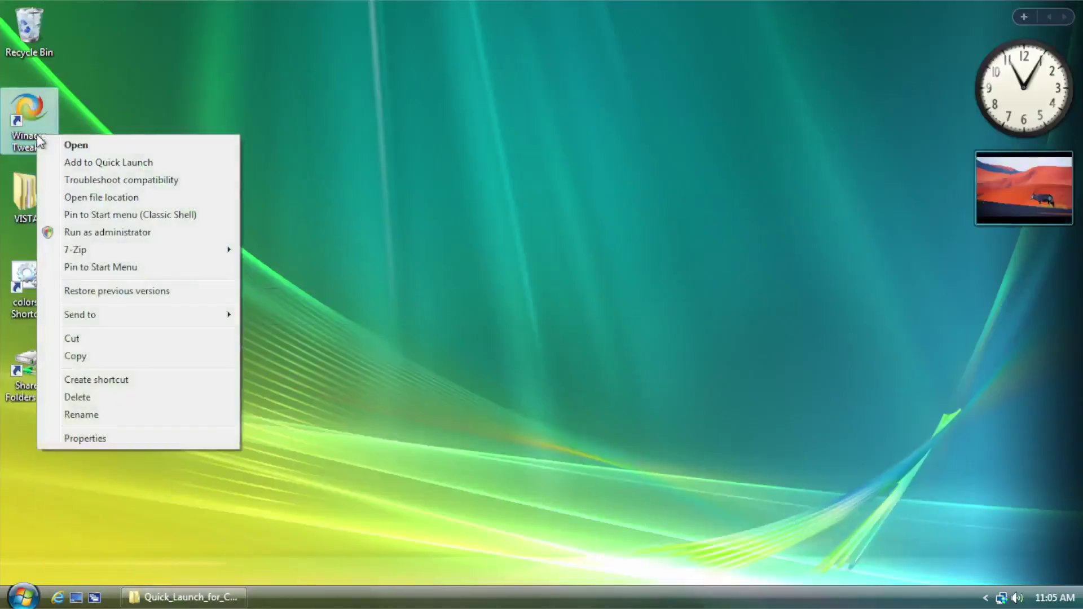
pyautogui.click(124, 164)
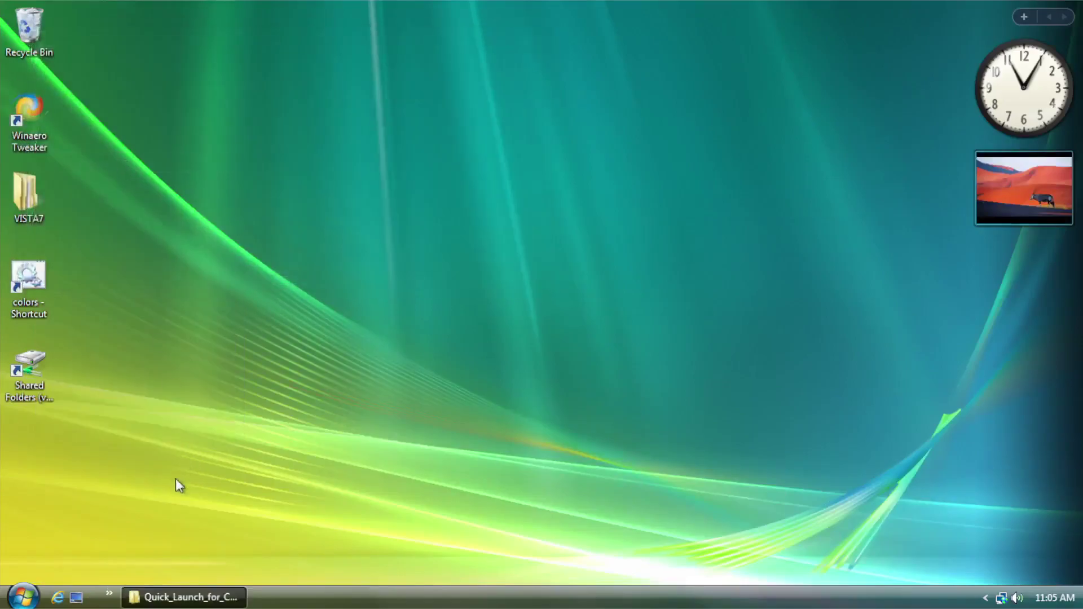
# - Delete the Winaero Tweaker shortcut from Quick Launch, moving it to the Recycle Bin
pyautogui.click(110, 594)
pyautogui.rightClick(137, 576)
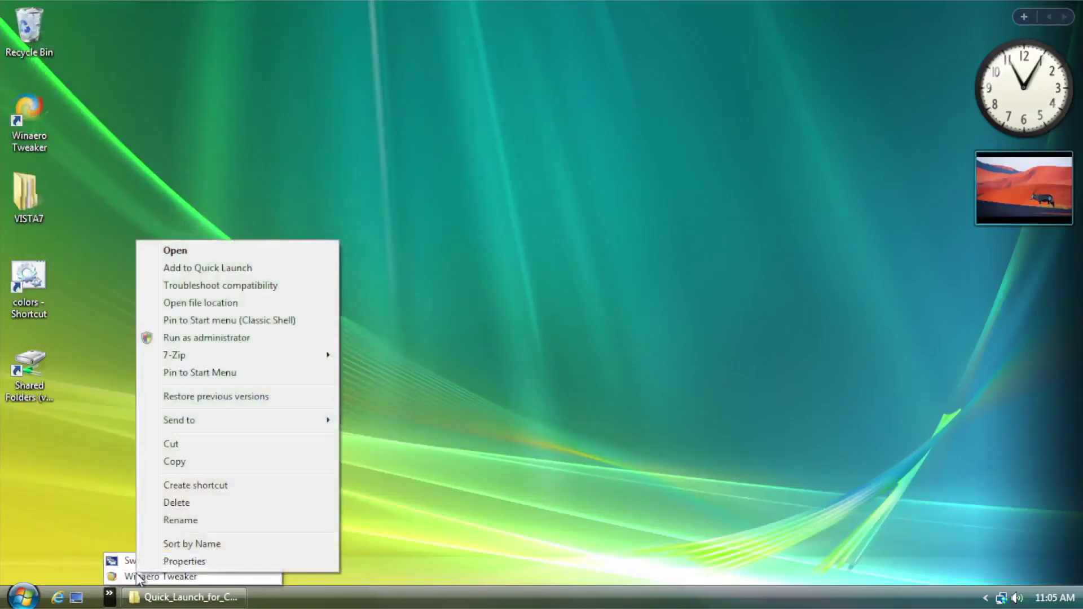
pyautogui.click(207, 501)
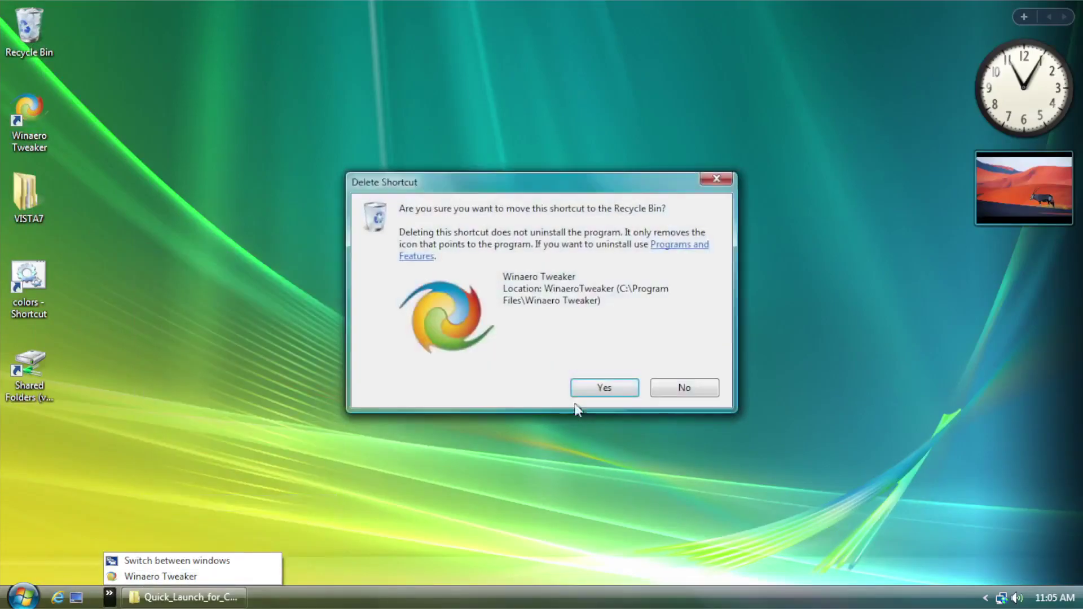
pyautogui.press('Return')
# - Run the SendToQuickLaunch script from the explorer mods folder with the INSTALL option
pyautogui.click(208, 598)
pyautogui.click(207, 598)
pyautogui.click(172, 169)
pyautogui.press('BackSpace')
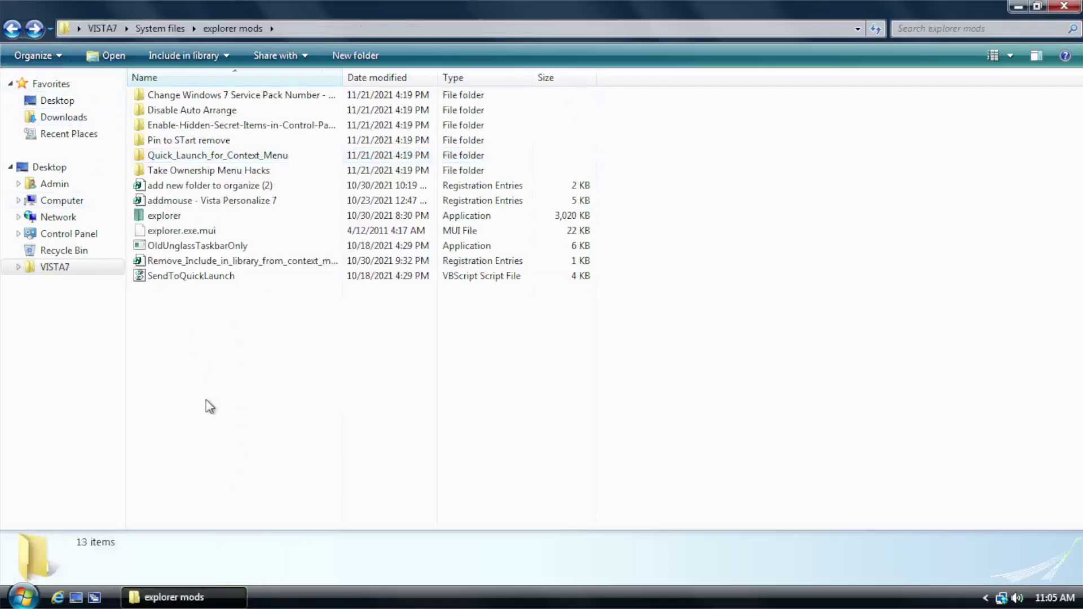
pyautogui.doubleClick(178, 276)
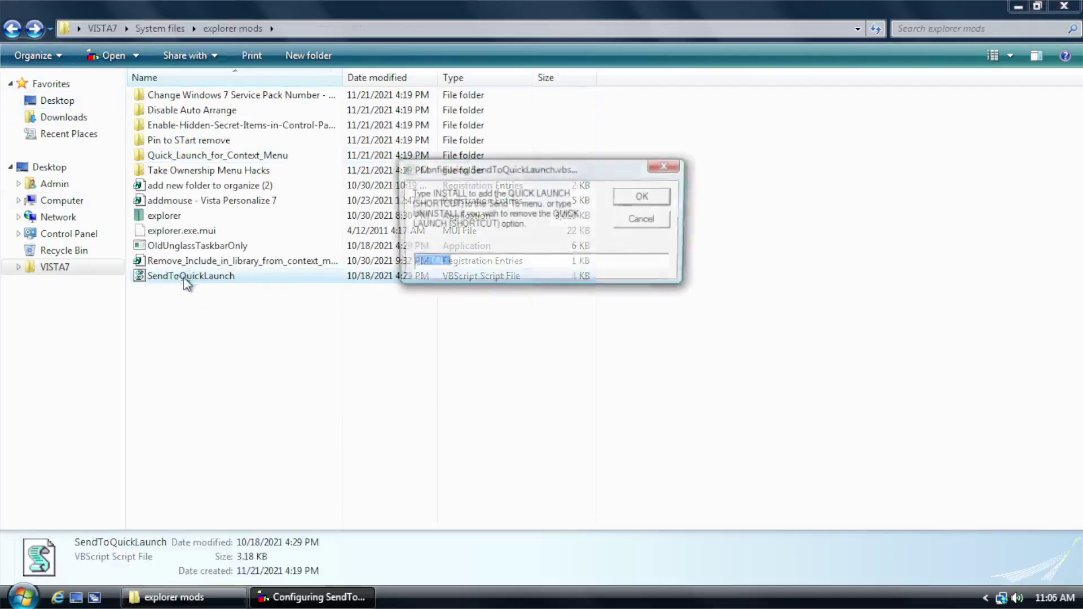
pyautogui.click(642, 200)
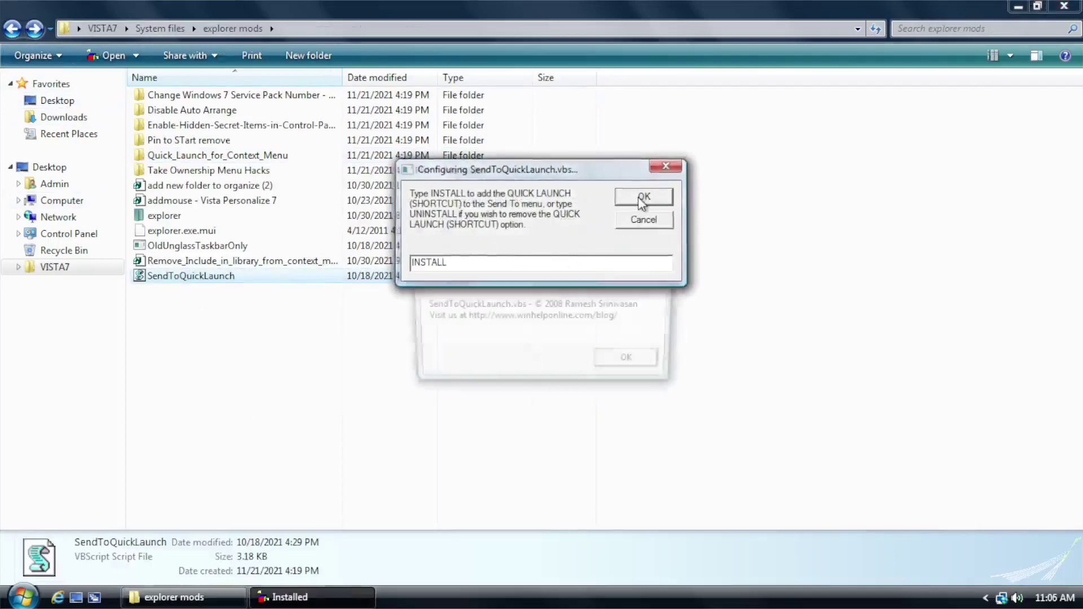
pyautogui.click(633, 364)
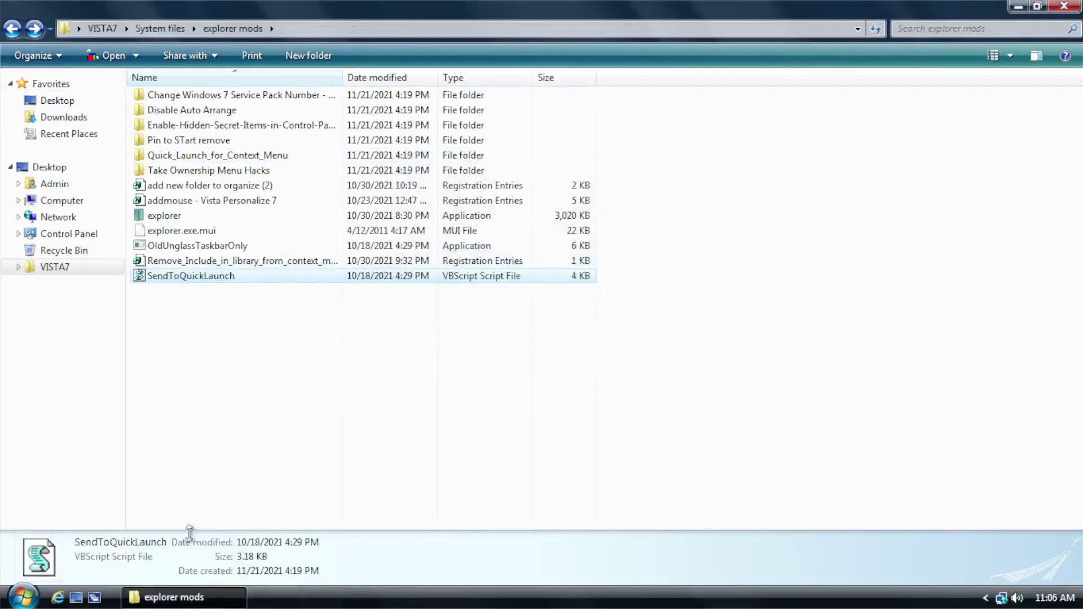
# - Examine the Send to destinations and other context options of the Winaero Tweaker desktop shortcut
pyautogui.click(183, 596)
pyautogui.rightClick(45, 133)
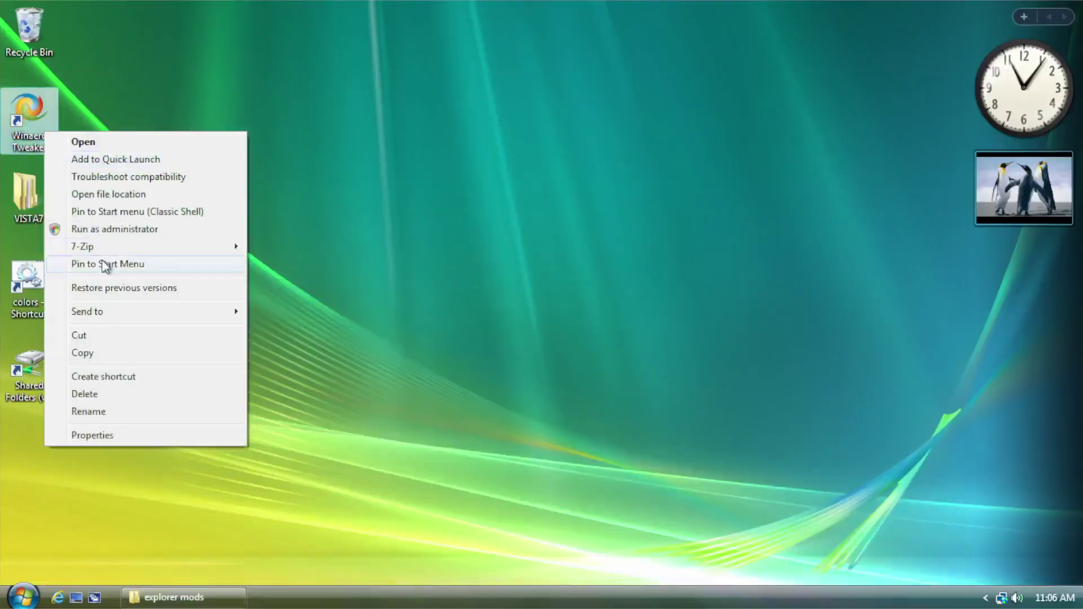
pyautogui.moveTo(113, 312)
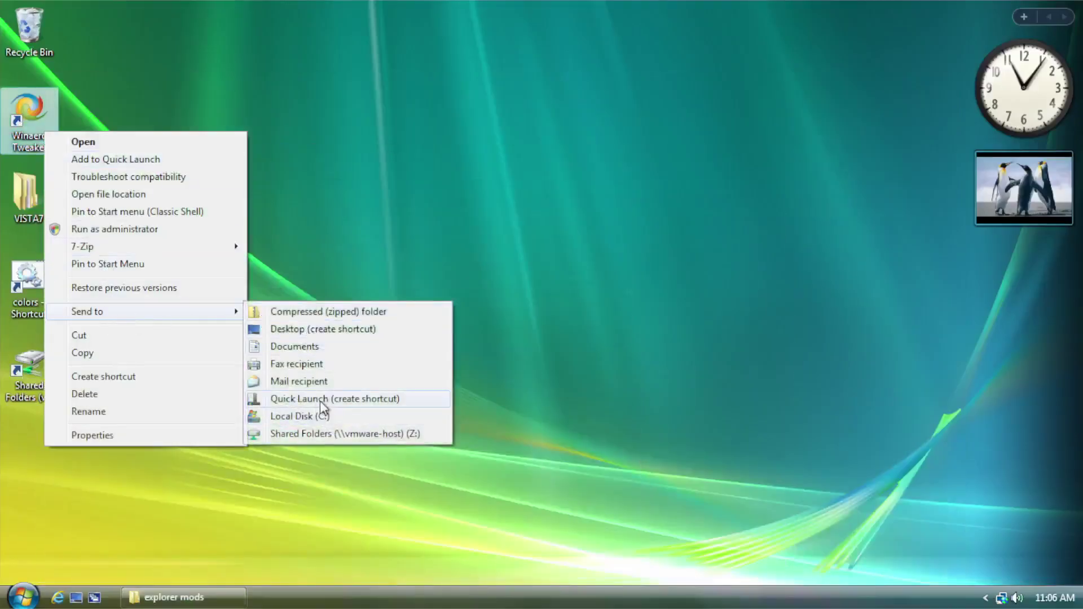
pyautogui.click(417, 243)
pyautogui.rightClick(51, 112)
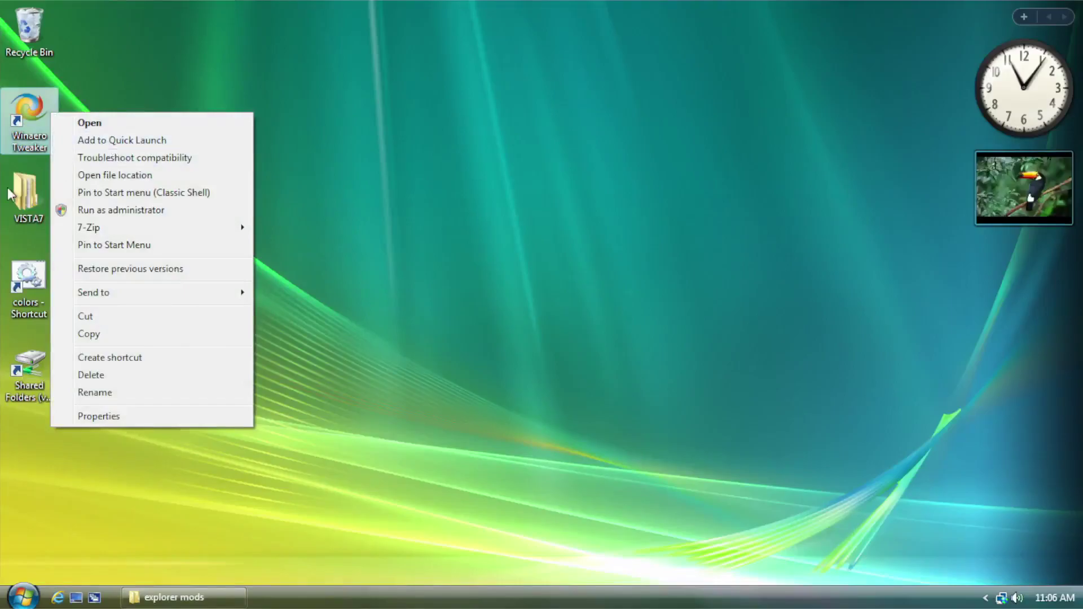
# - Send a shortcut of the VISTA7 desktop folder to Quick Launch, open the folder from there, and close its window
pyautogui.rightClick(36, 202)
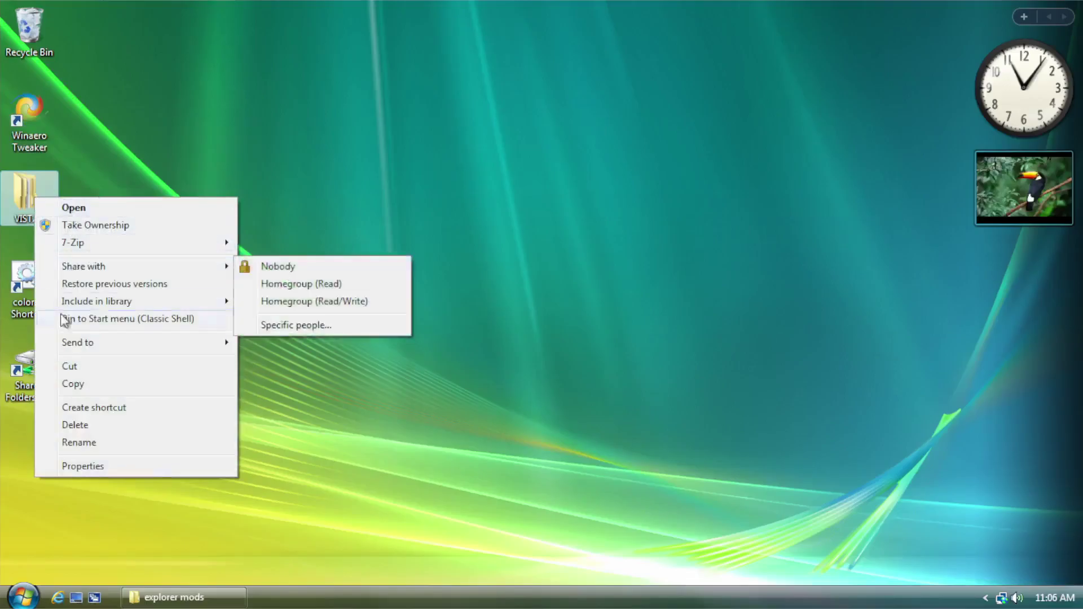
pyautogui.moveTo(79, 348)
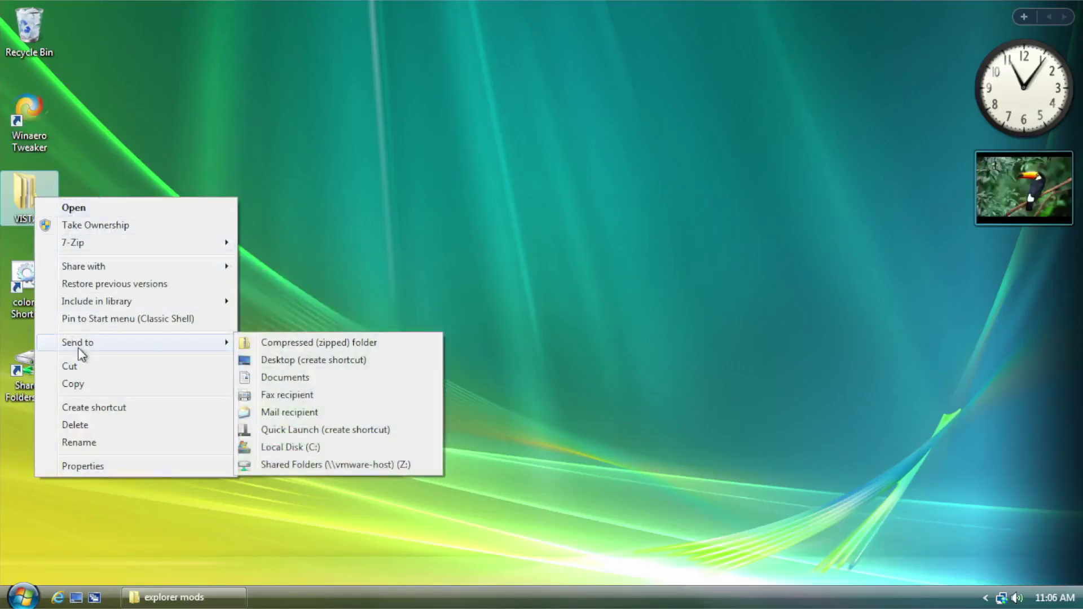
pyautogui.click(282, 430)
pyautogui.click(108, 593)
pyautogui.click(164, 576)
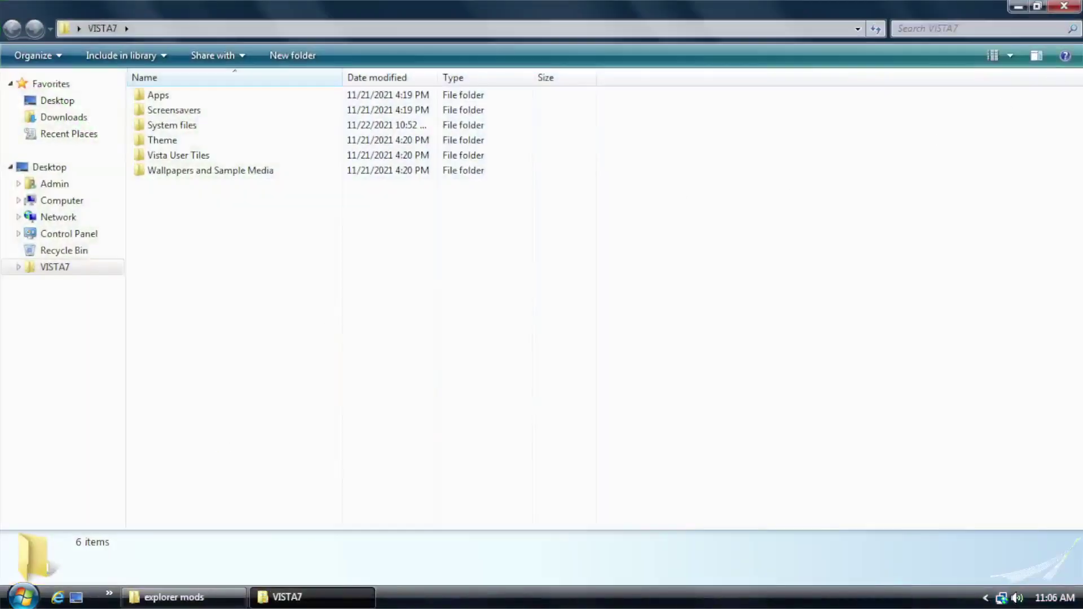
pyautogui.click(1065, 5)
# - Delete the VISTA7 shortcut from Quick Launch, moving it to the Recycle Bin
pyautogui.click(131, 597)
pyautogui.click(110, 595)
pyautogui.rightClick(169, 576)
pyautogui.click(265, 511)
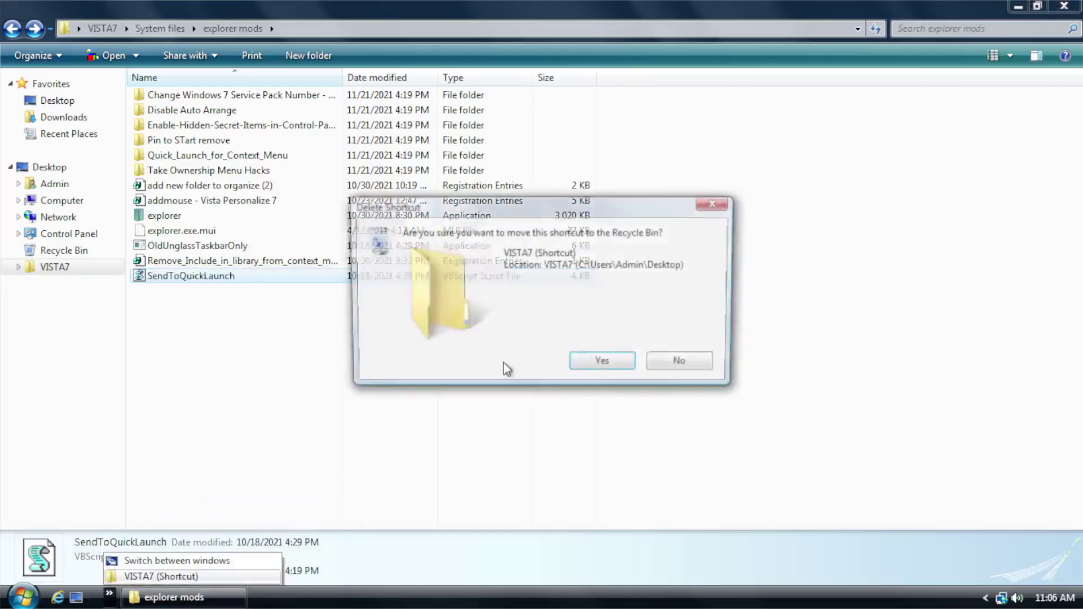
pyautogui.click(586, 363)
pyautogui.click(481, 431)
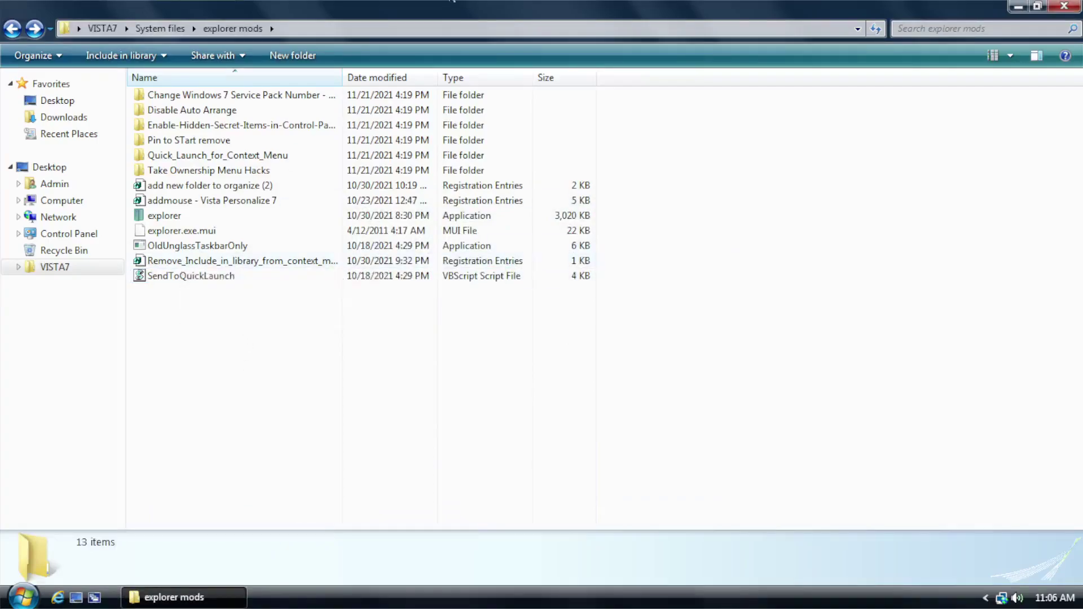
# - Restore the explorer mods window to a smaller size and examine the context options of Winaero Tweaker and the VISTA7 folder
pyautogui.doubleClick(435, 14)
pyautogui.rightClick(17, 131)
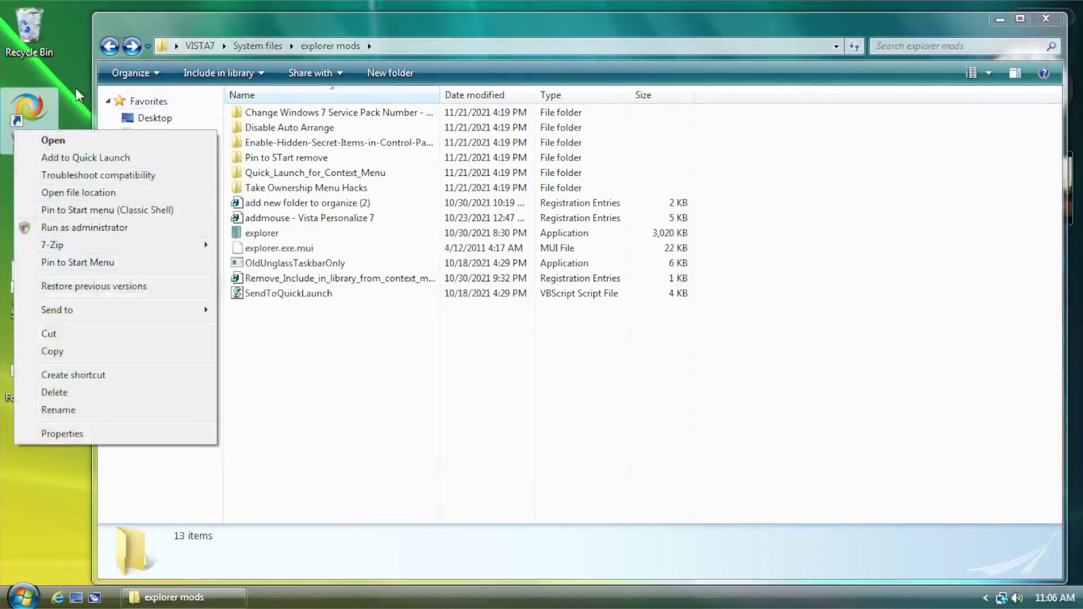
pyautogui.press('Escape')
pyautogui.rightClick(32, 202)
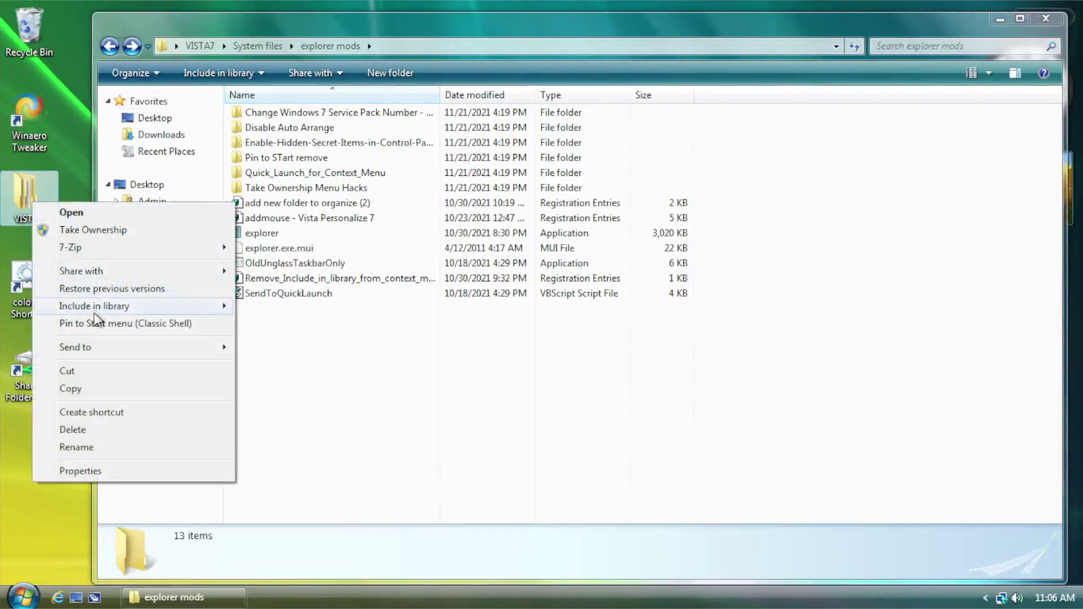
pyautogui.click(366, 312)
# - Merge the Remove_Include_in_library_from_context_menu registry file and check the VISTA7 folder's context options
pyautogui.doubleClick(308, 279)
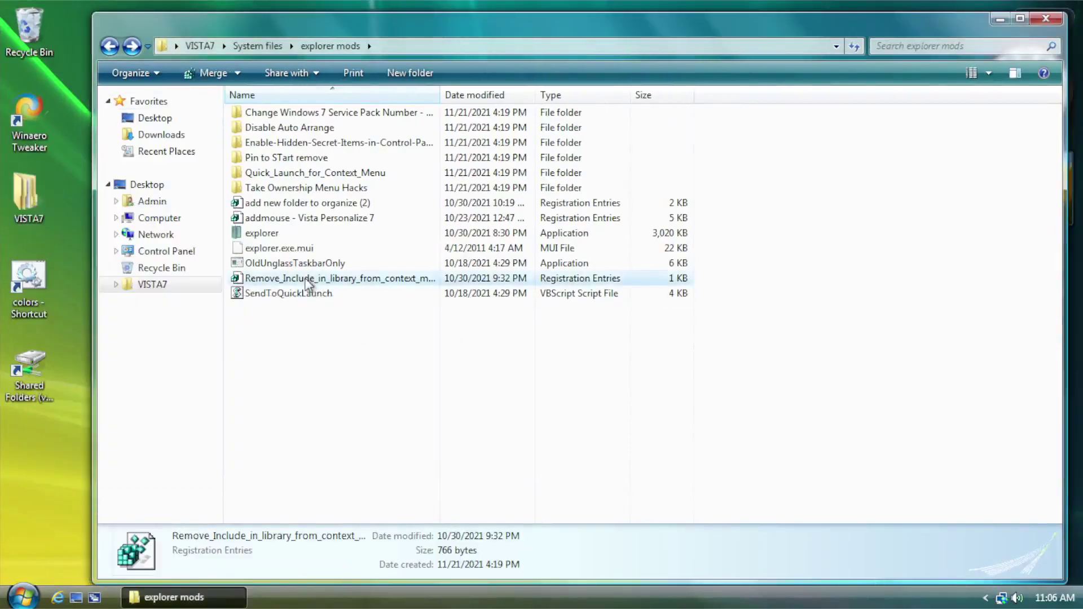
pyautogui.click(656, 325)
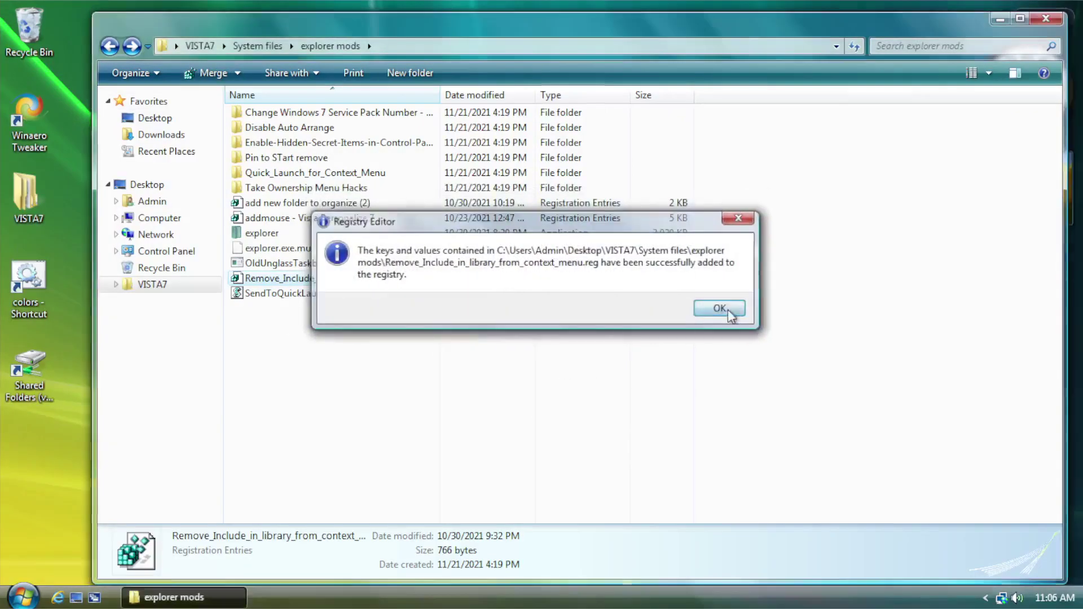
pyautogui.click(721, 309)
pyautogui.rightClick(32, 216)
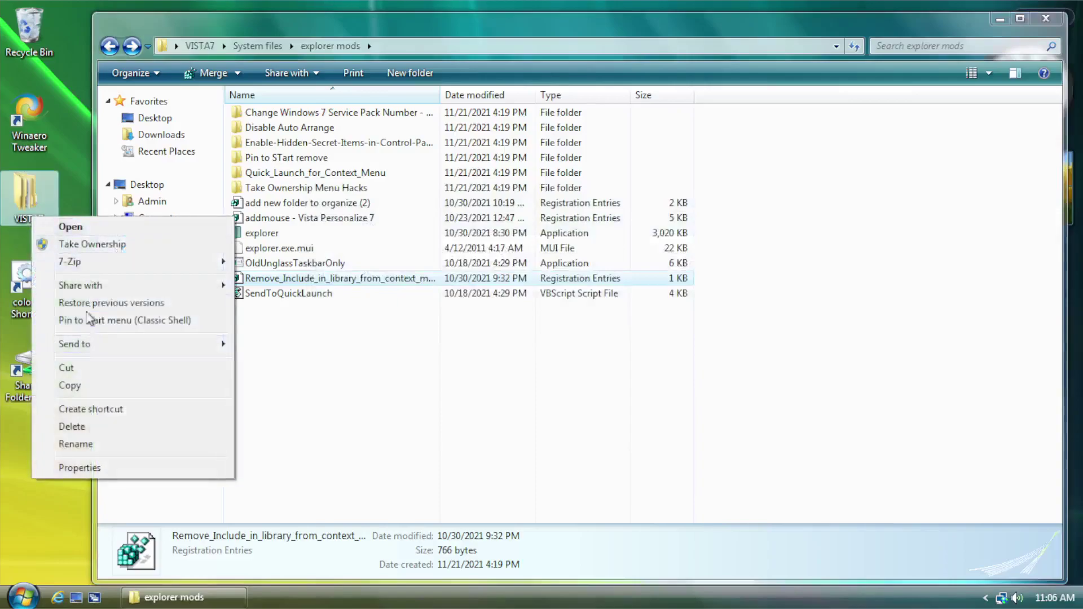
pyautogui.click(469, 329)
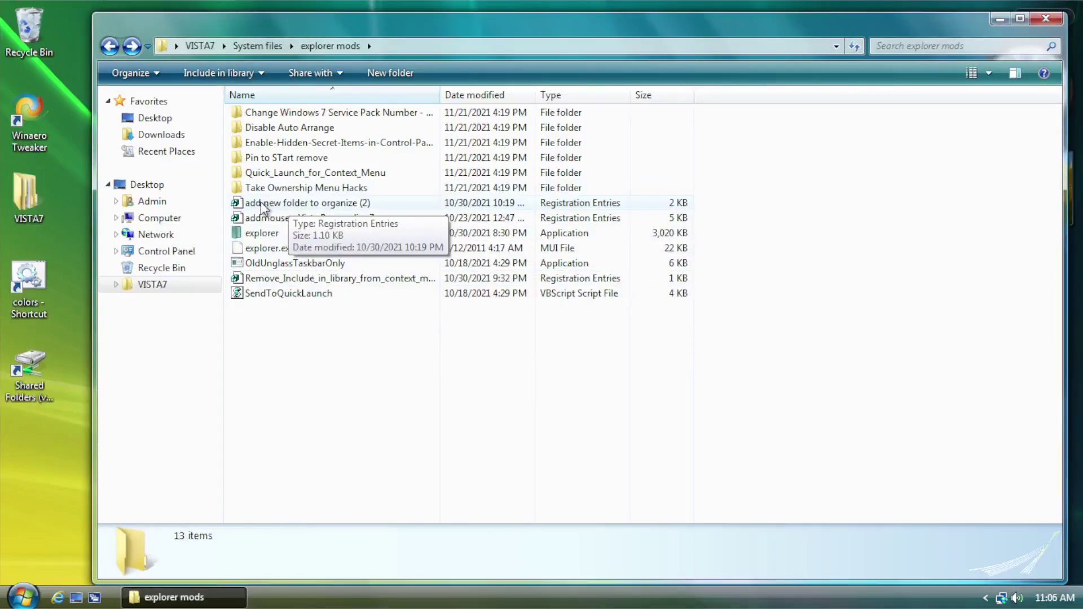
# - Try to merge the add new folder to organize (2) registry file from the explorer mods folder
pyautogui.doubleClick(308, 205)
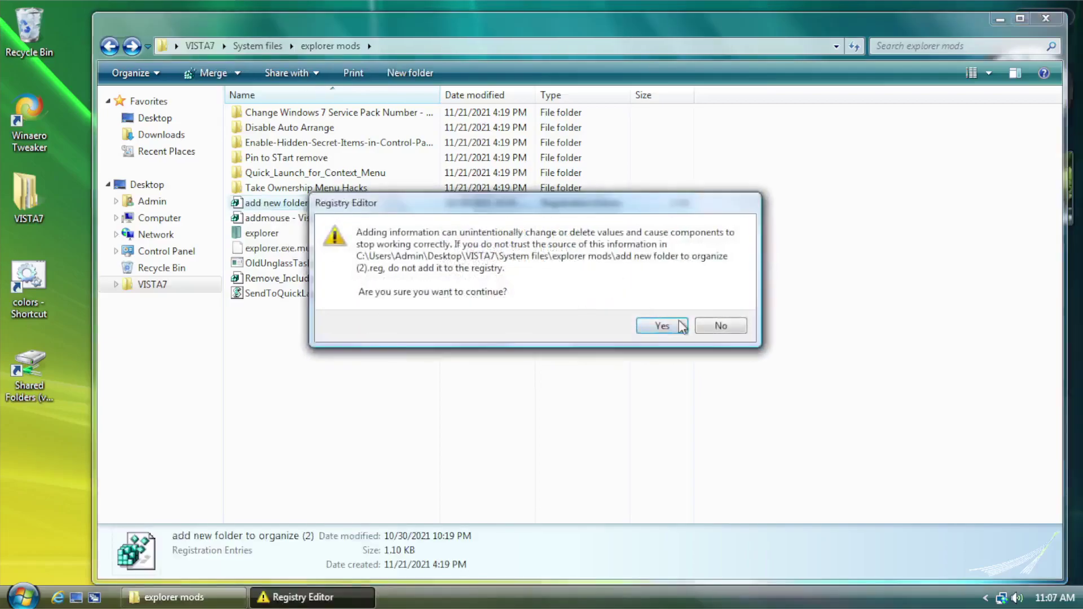
pyautogui.click(663, 330)
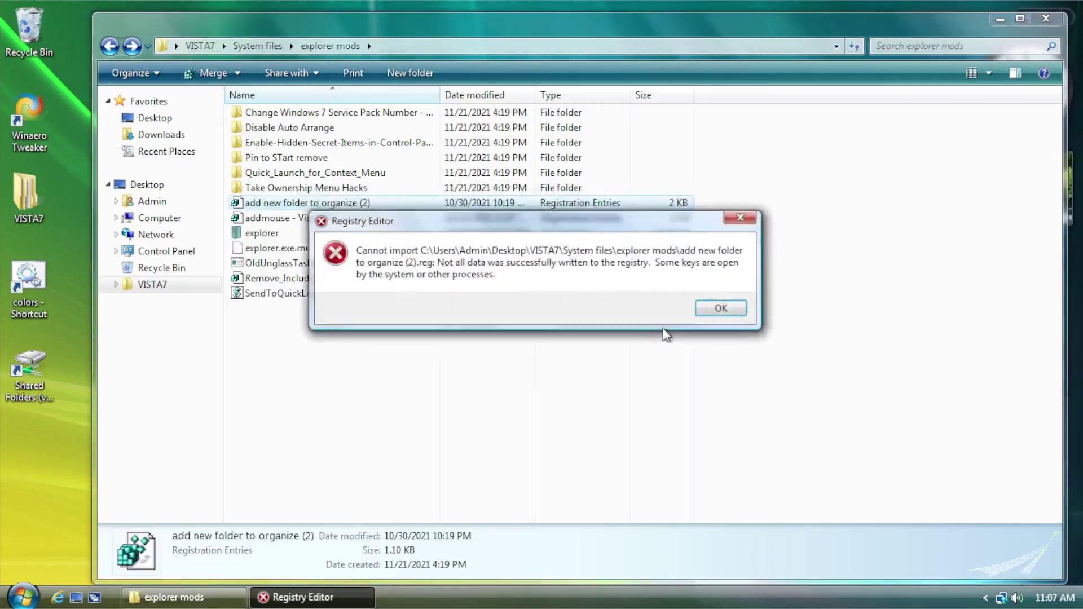
pyautogui.click(733, 313)
# - Examine the registry key and values in the add new folder to organize (2) file in Notepad, then close it
pyautogui.rightClick(263, 208)
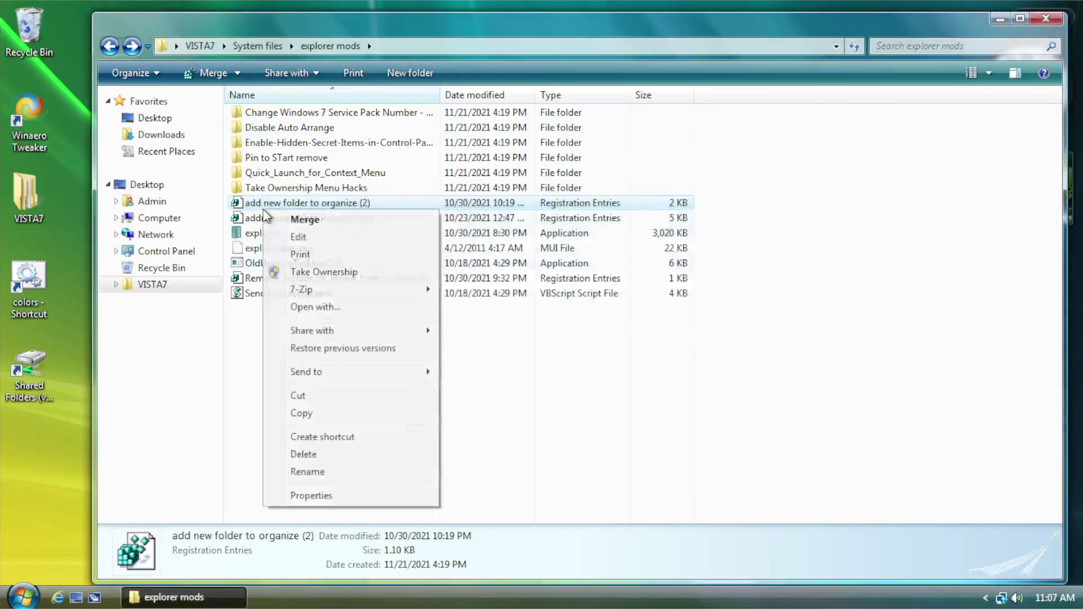
pyautogui.click(296, 239)
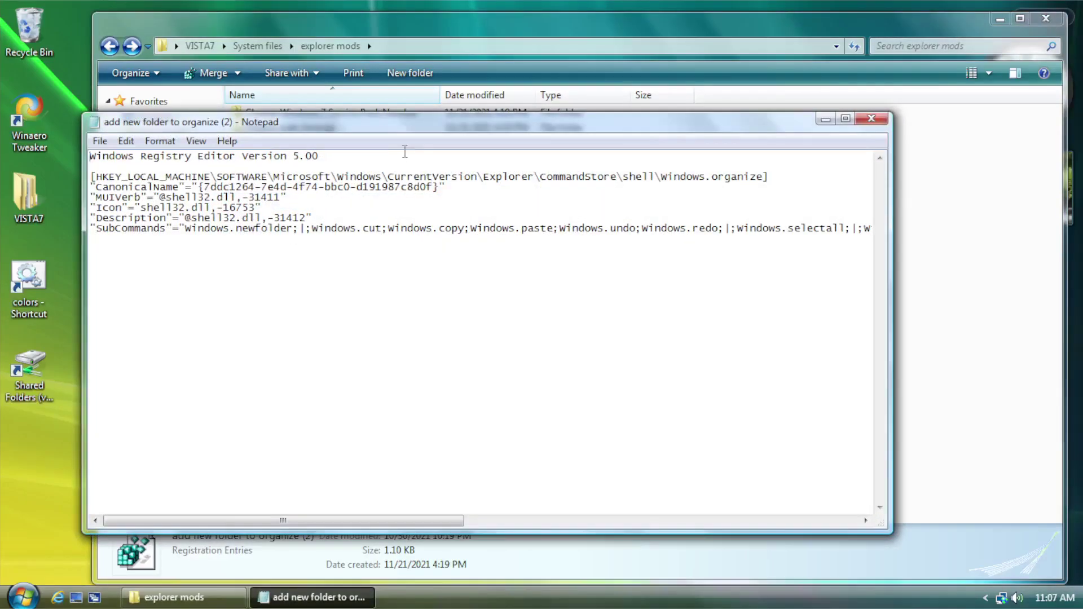
pyautogui.click(872, 118)
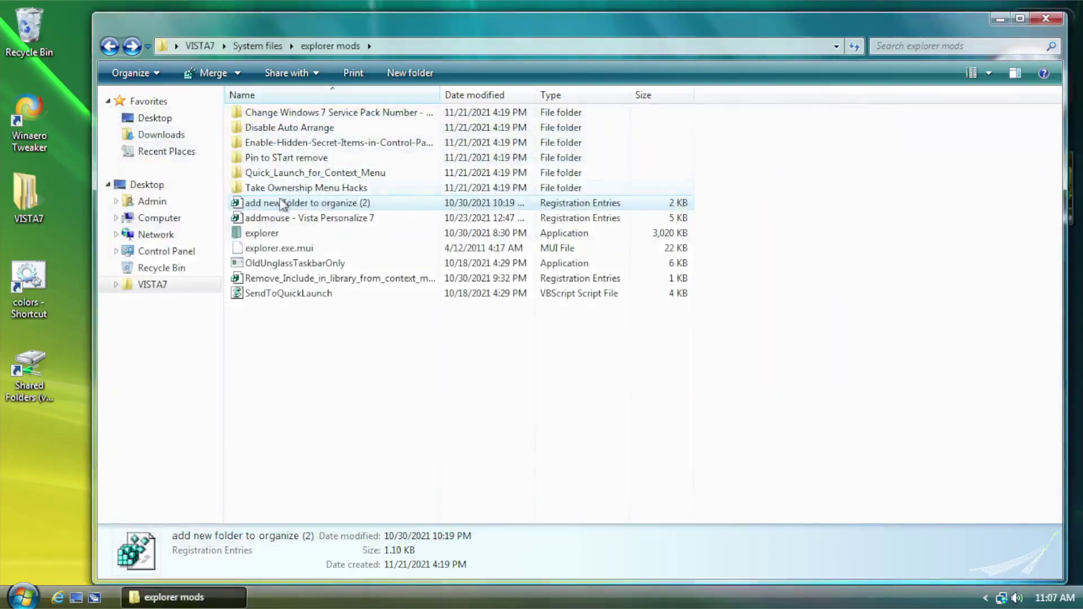
# - Open the add new folder to organize (2) registry file for editing, minimize the explorer mods window, and snap Notepad to the right half of the screen
pyautogui.rightClick(278, 208)
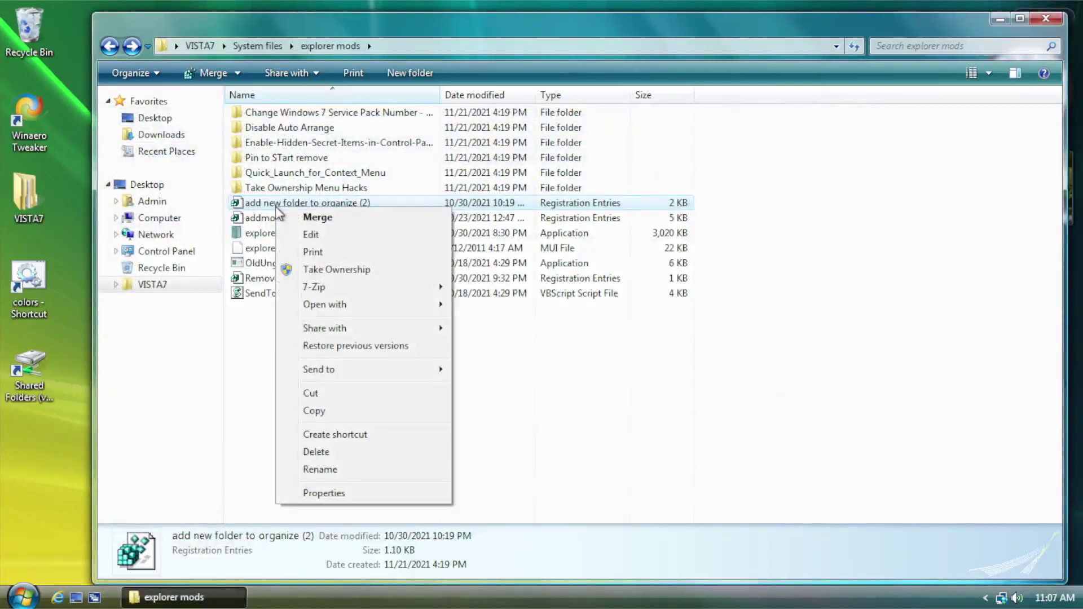
pyautogui.click(302, 235)
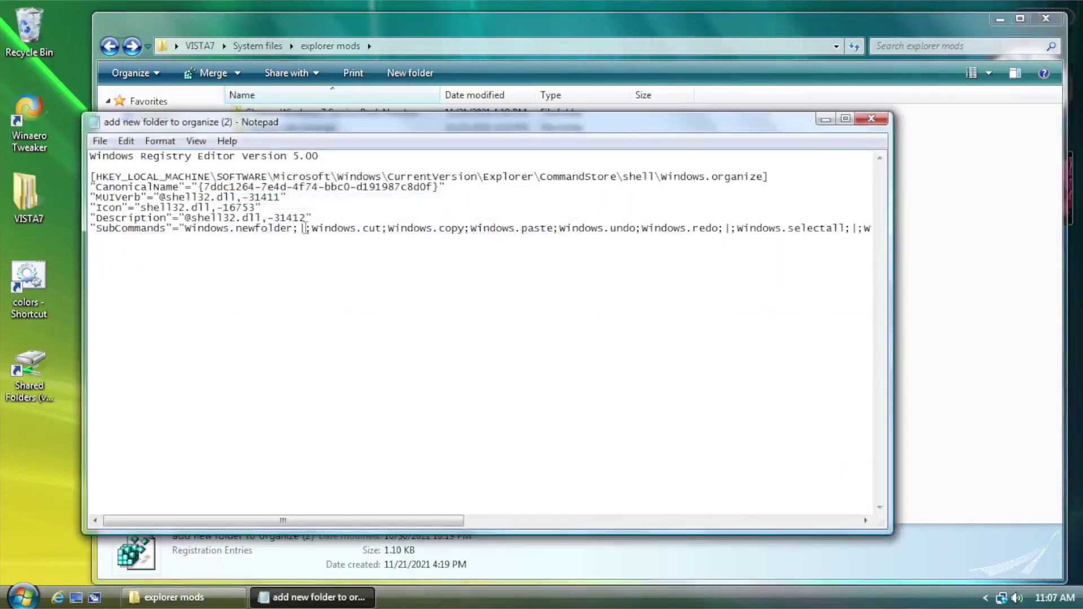
pyautogui.moveTo(346, 130); pyautogui.dragTo(540, 104)
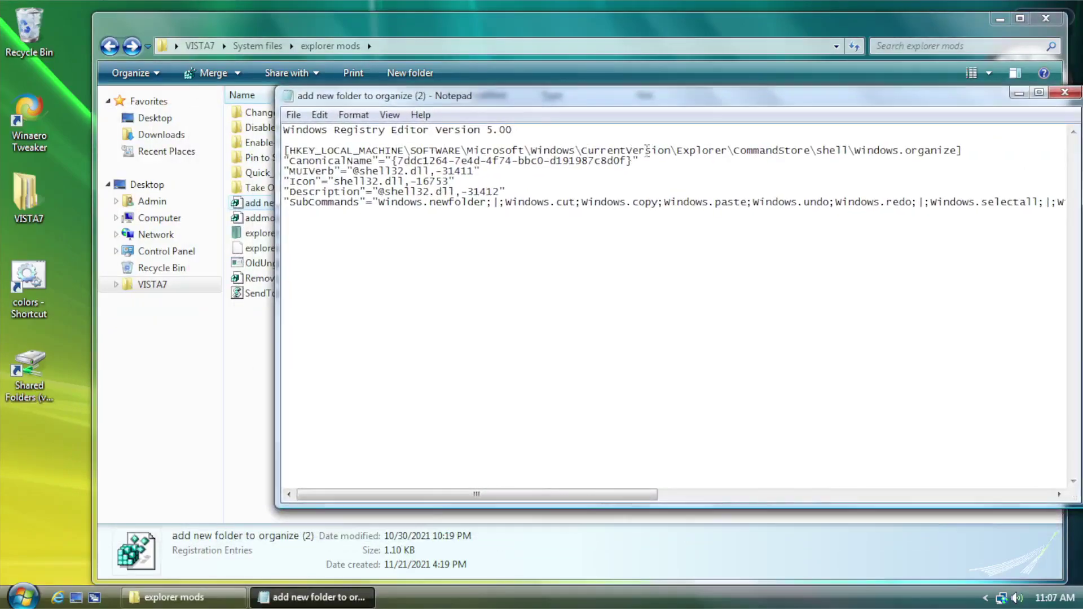
pyautogui.click(1000, 20)
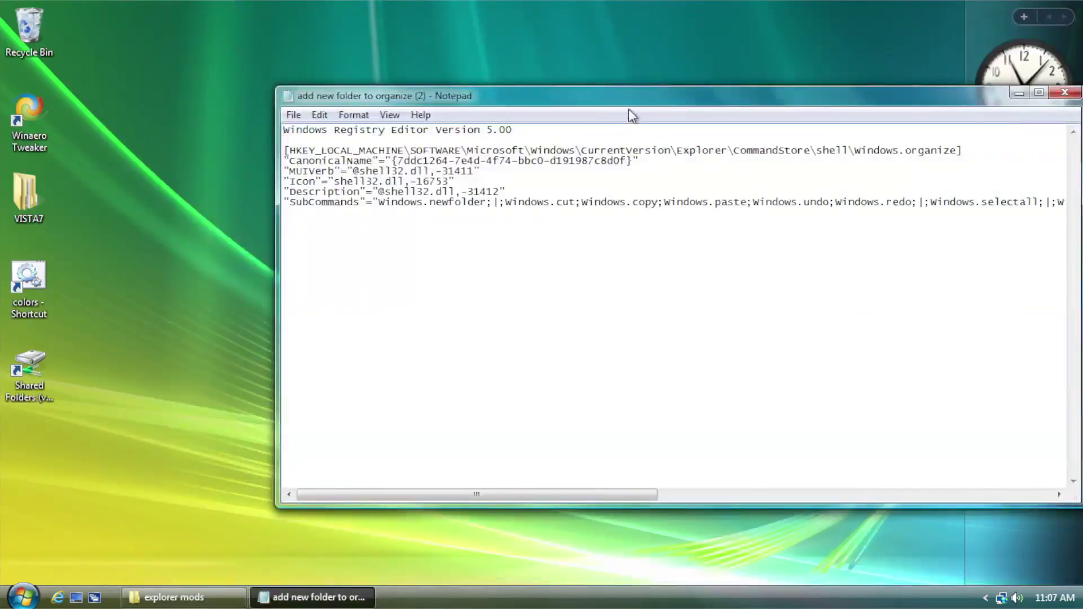
pyautogui.press('super+Right')
pyautogui.click(620, 30)
pyautogui.click(644, 45)
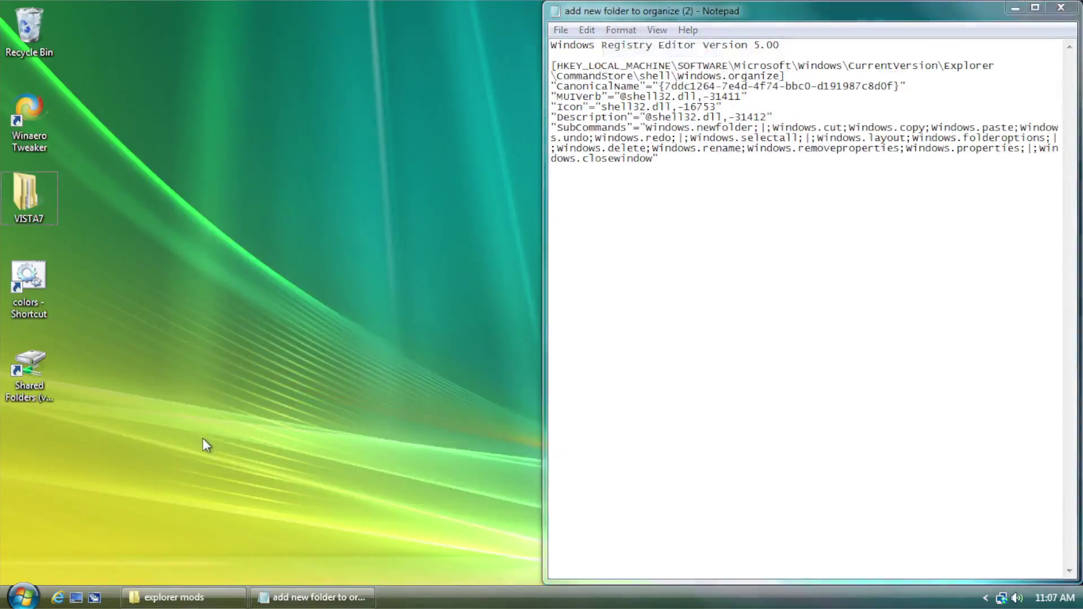
# - Launch Registry Editor with regedit and snap its window to the left half of the screen beside Notepad
pyautogui.press('super+r')
pyautogui.write('regedit')
pyautogui.press('Return')
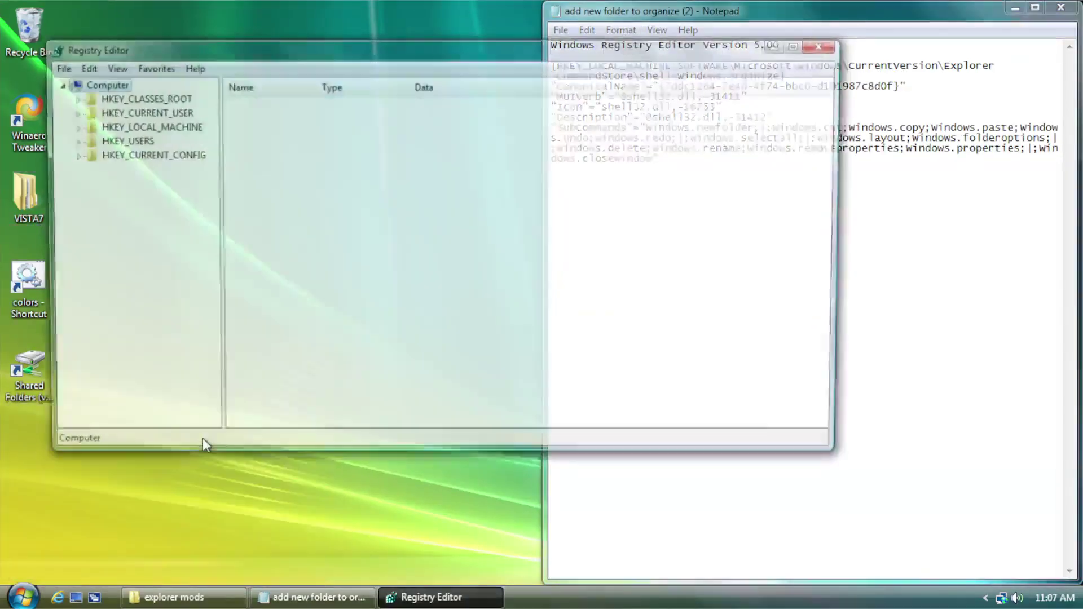
pyautogui.press('super+Left')
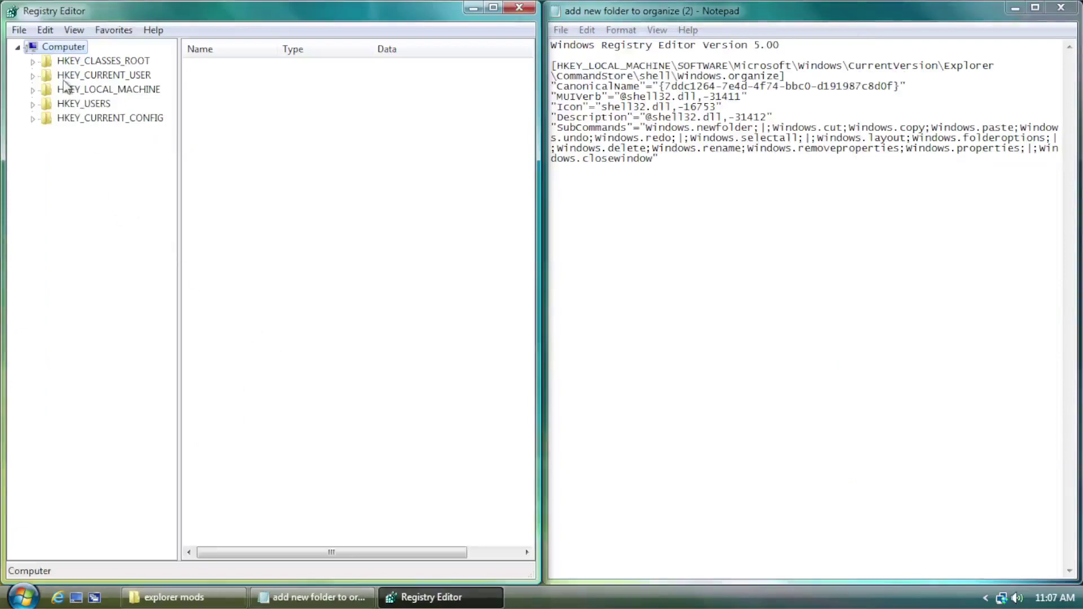
# - Expand the registry tree through HKEY_LOCAL_MACHINE\SOFTWARE\Microsoft\Windows\CurrentVersion and widen the key tree area
pyautogui.click(32, 90)
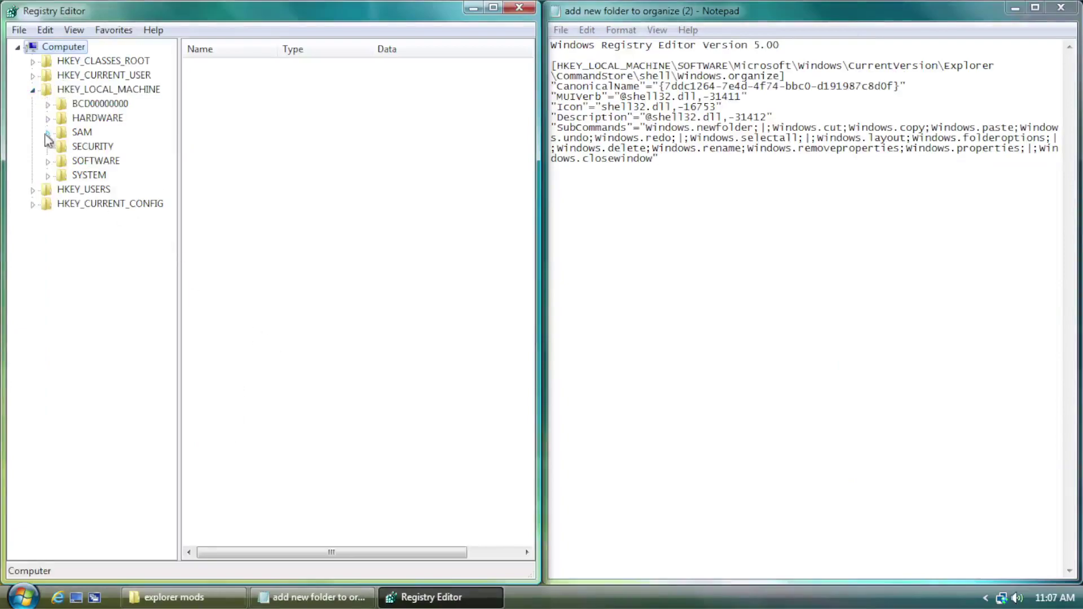
pyautogui.click(48, 162)
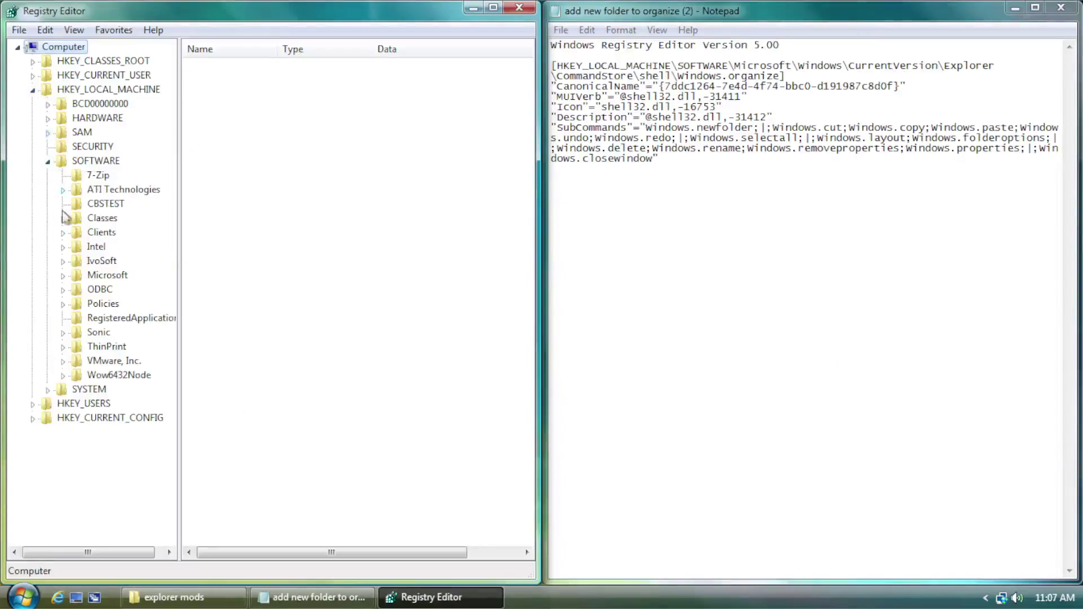
pyautogui.click(64, 277)
pyautogui.scroll(-20, 64, 280)
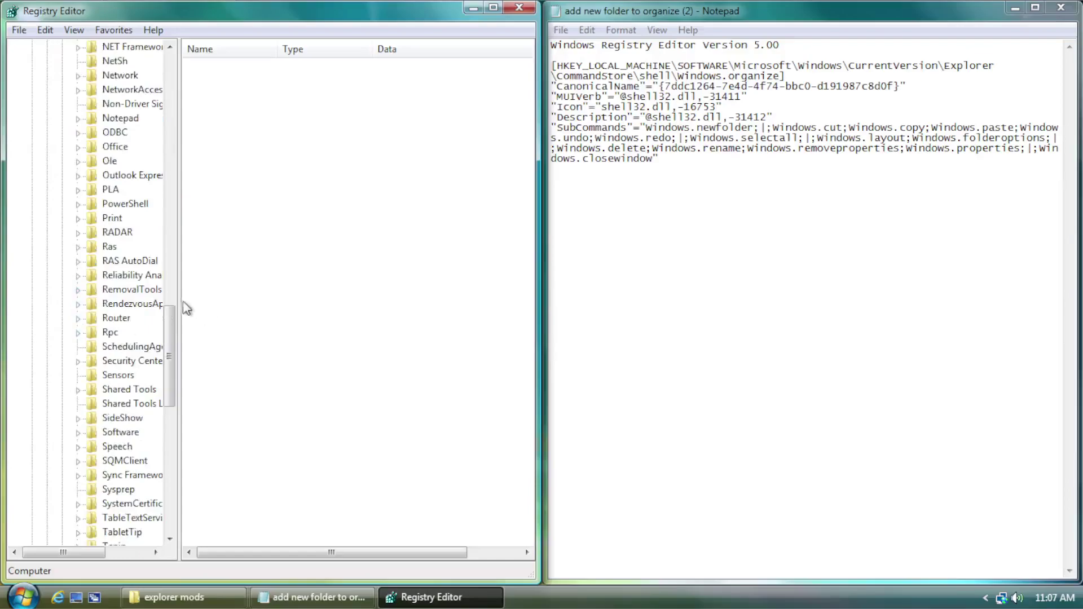
pyautogui.moveTo(180, 311); pyautogui.dragTo(297, 295)
pyautogui.scroll(-12, 141, 395)
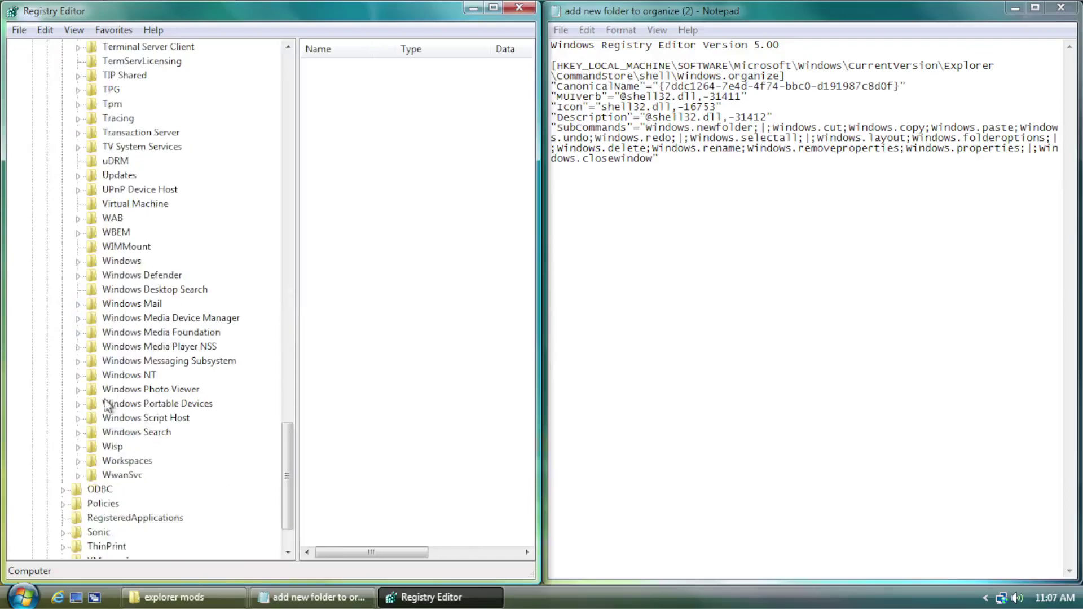
pyautogui.click(78, 262)
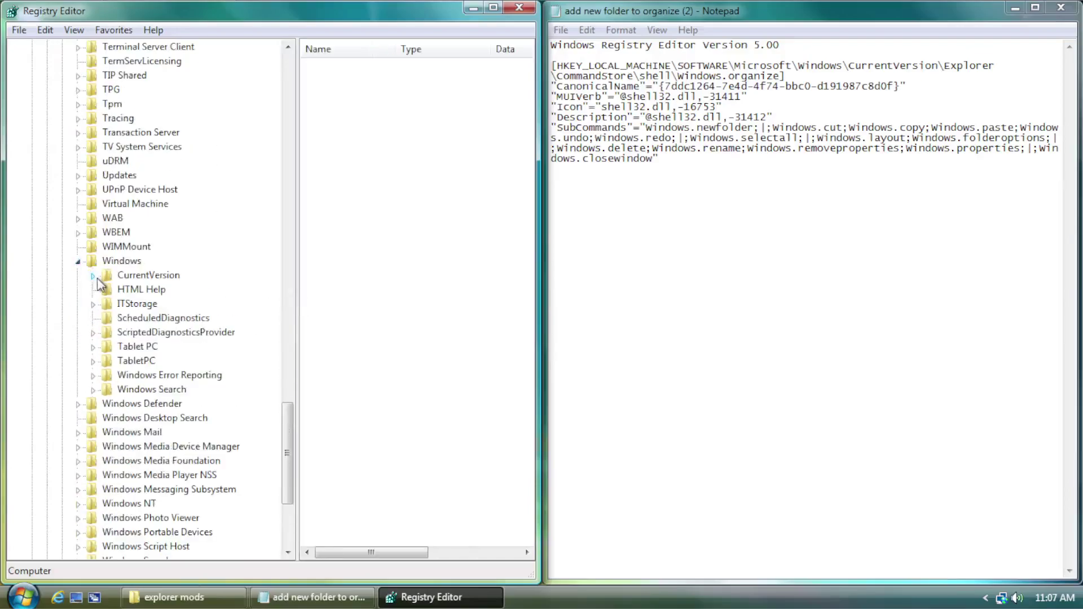
pyautogui.click(95, 276)
# - Expand the Explorer key under CurrentVersion, followed by its CommandStore and shell subkeys
pyautogui.scroll(-5, 100, 283)
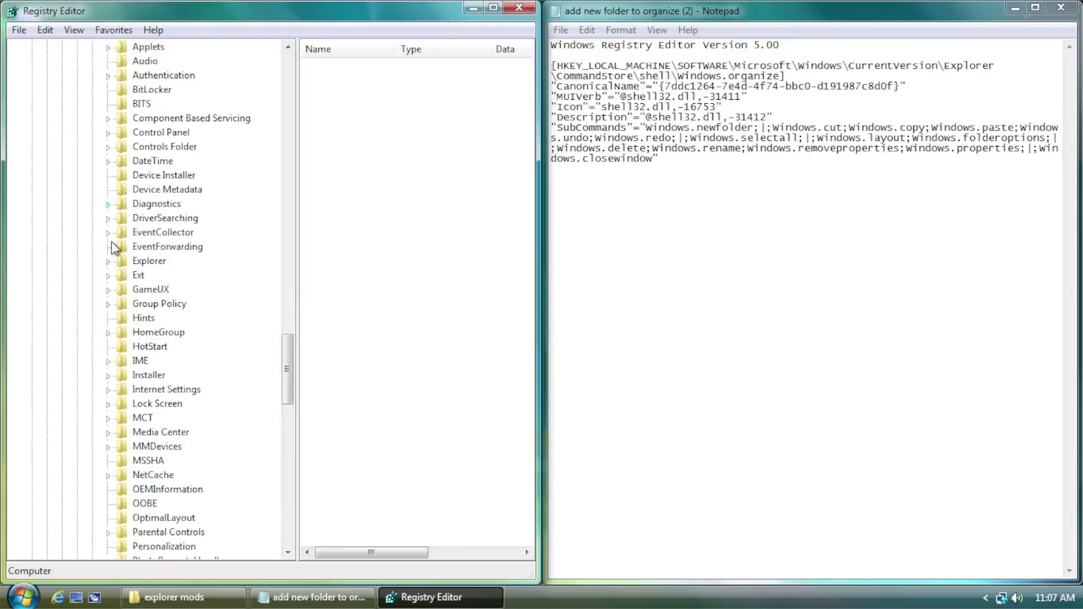
pyautogui.scroll(1, 130, 150)
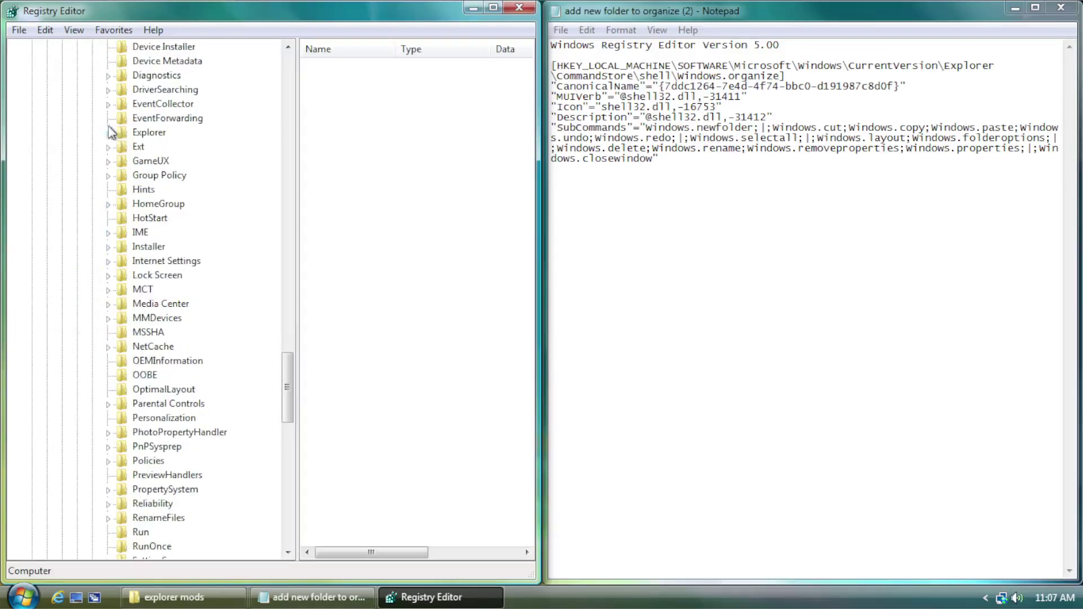
pyautogui.click(108, 133)
pyautogui.click(152, 30)
pyautogui.click(152, 30)
pyautogui.click(146, 47)
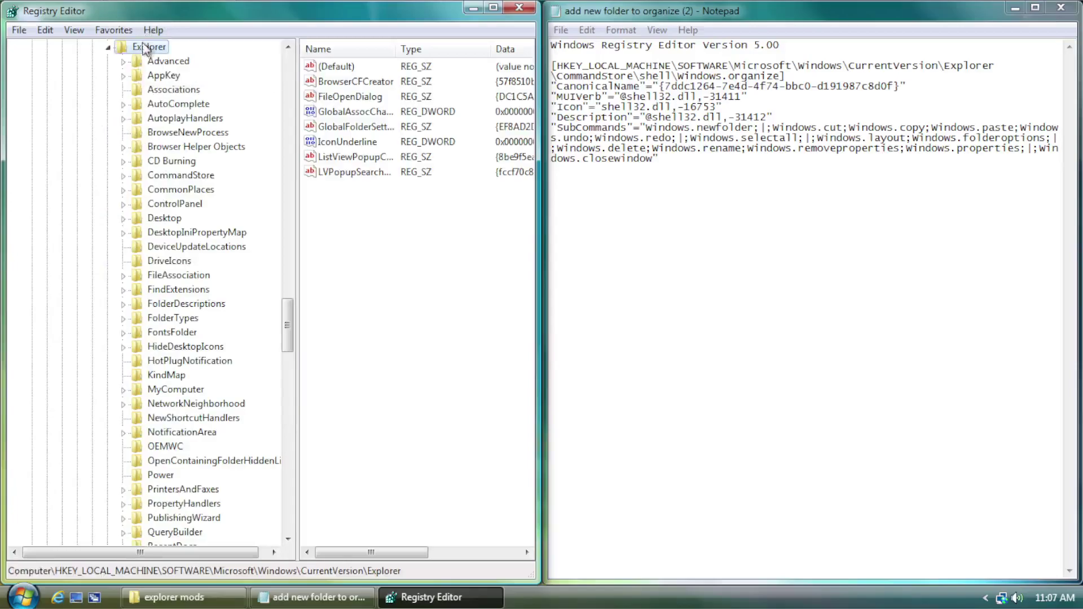
pyautogui.scroll(-1, 123, 161)
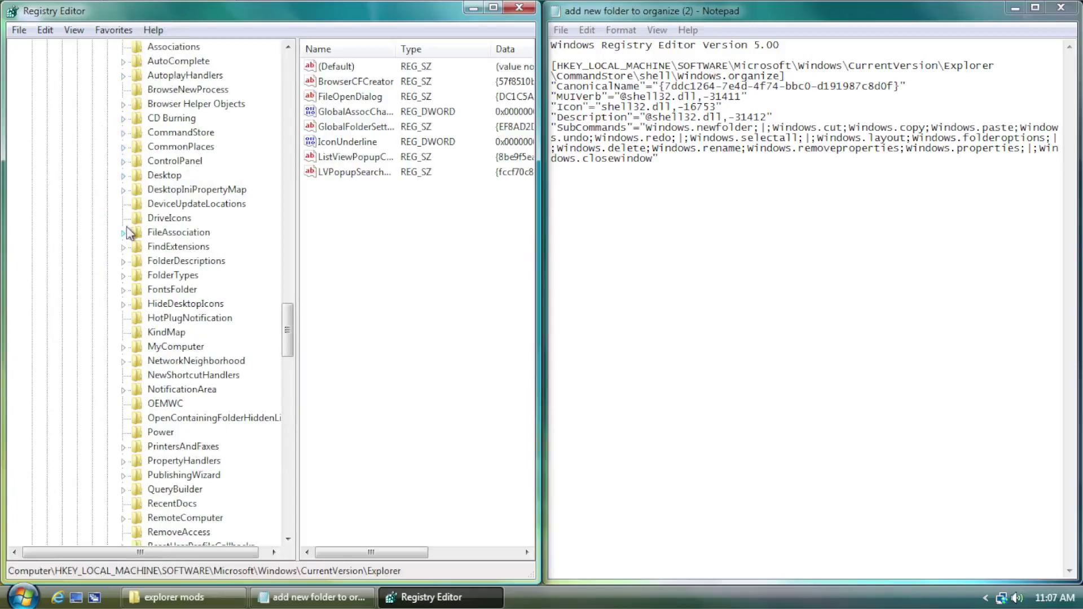
pyautogui.scroll(-1, 127, 227)
pyautogui.click(122, 91)
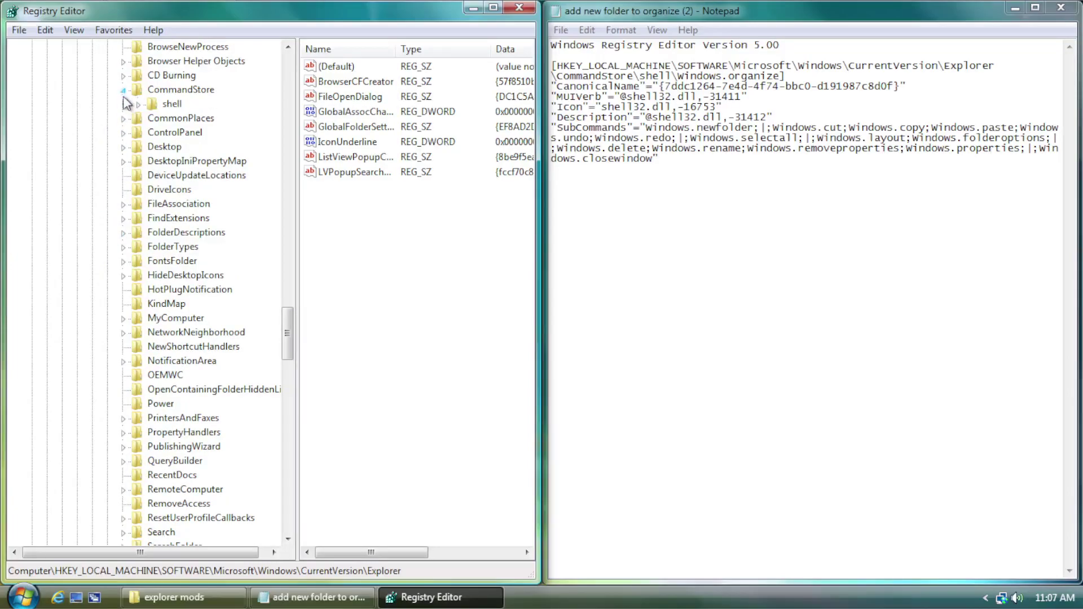
pyautogui.click(135, 106)
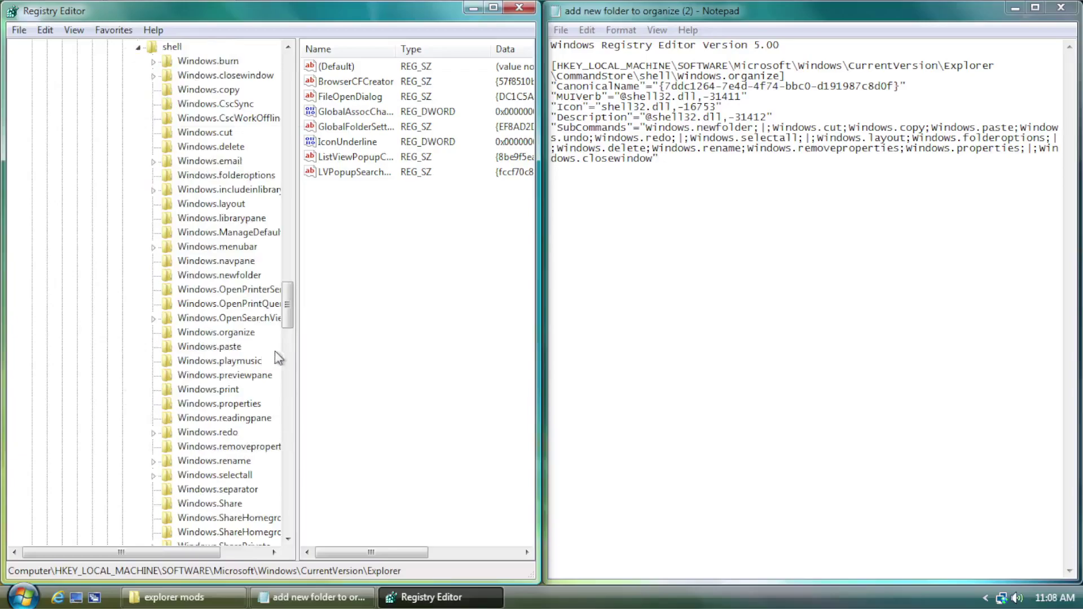
# - Select the Windows.organize key under CommandStore\shell and widen the key tree slightly
pyautogui.scroll(-2, 265, 382)
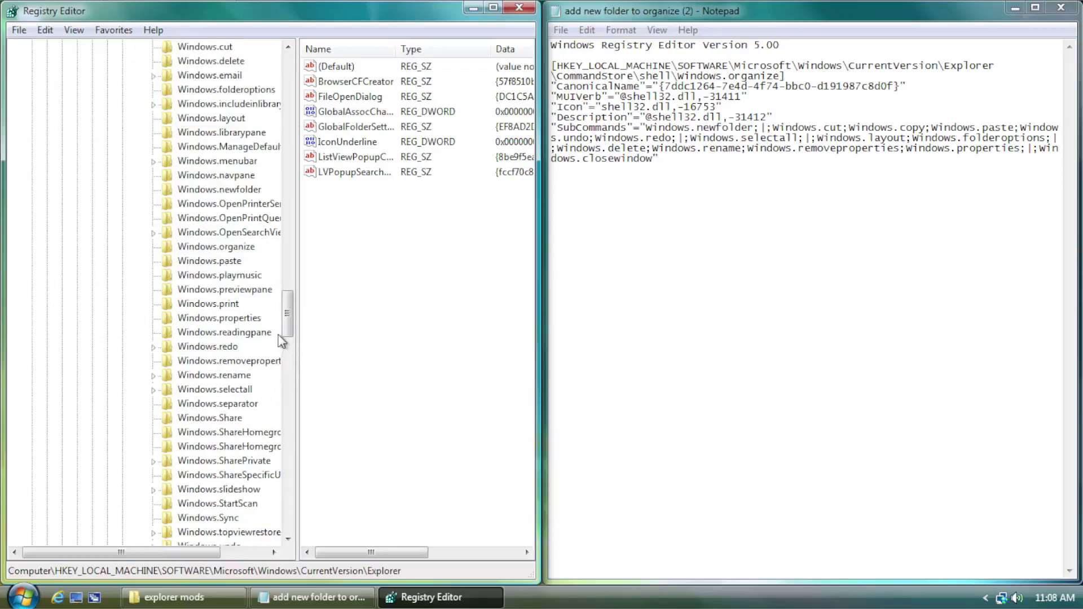
pyautogui.scroll(-1, 215, 402)
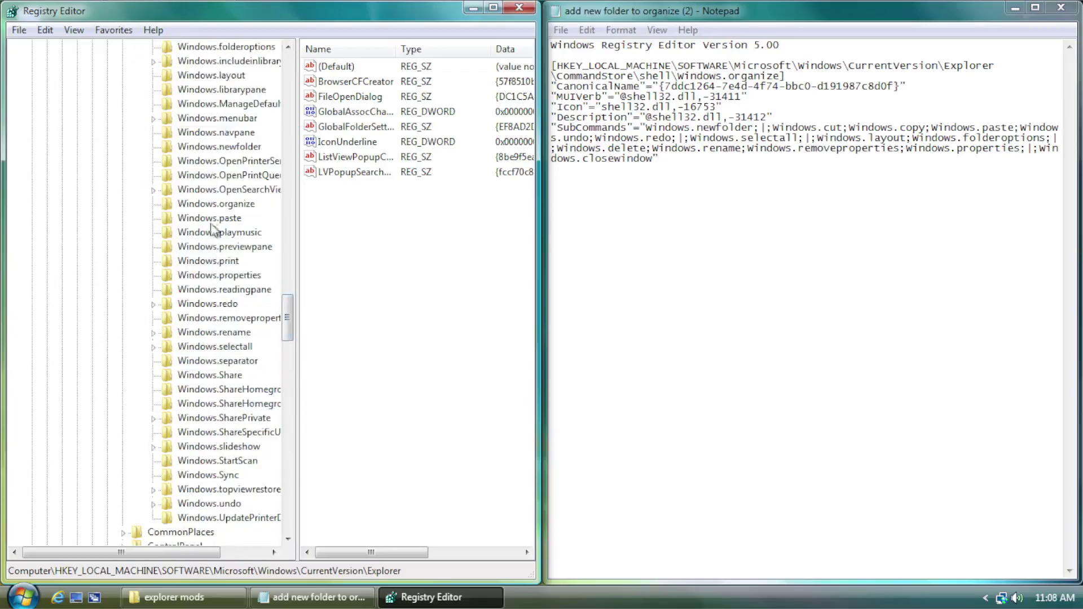
pyautogui.click(206, 204)
pyautogui.moveTo(297, 233); pyautogui.dragTo(309, 227)
pyautogui.scroll(1, 275, 289)
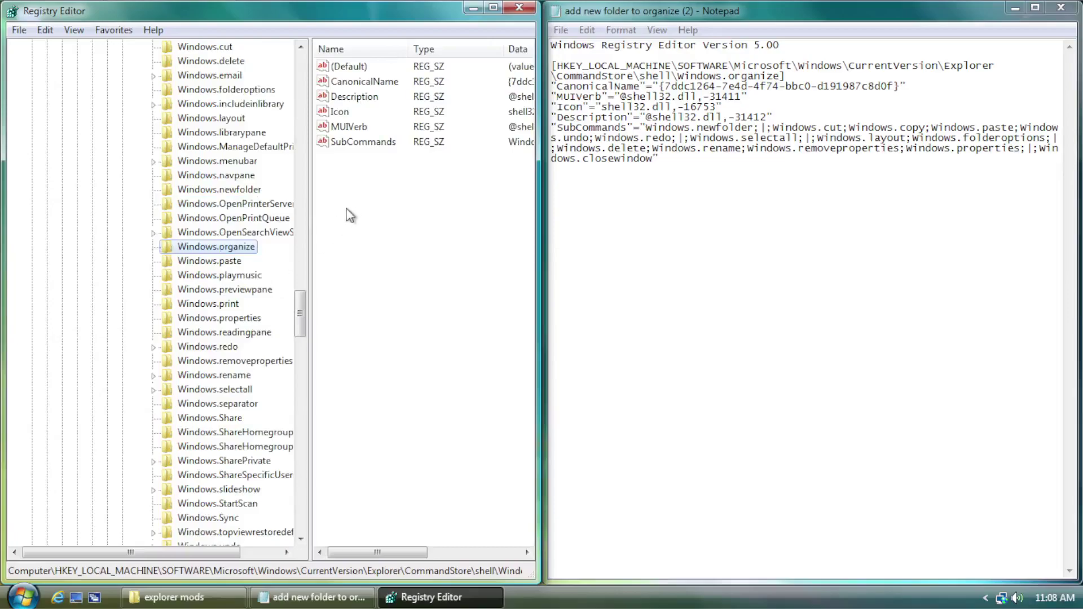
# - Examine the current owner of the Windows.organize key in its advanced permissions, and close the dialogs without changes
pyautogui.rightClick(193, 249)
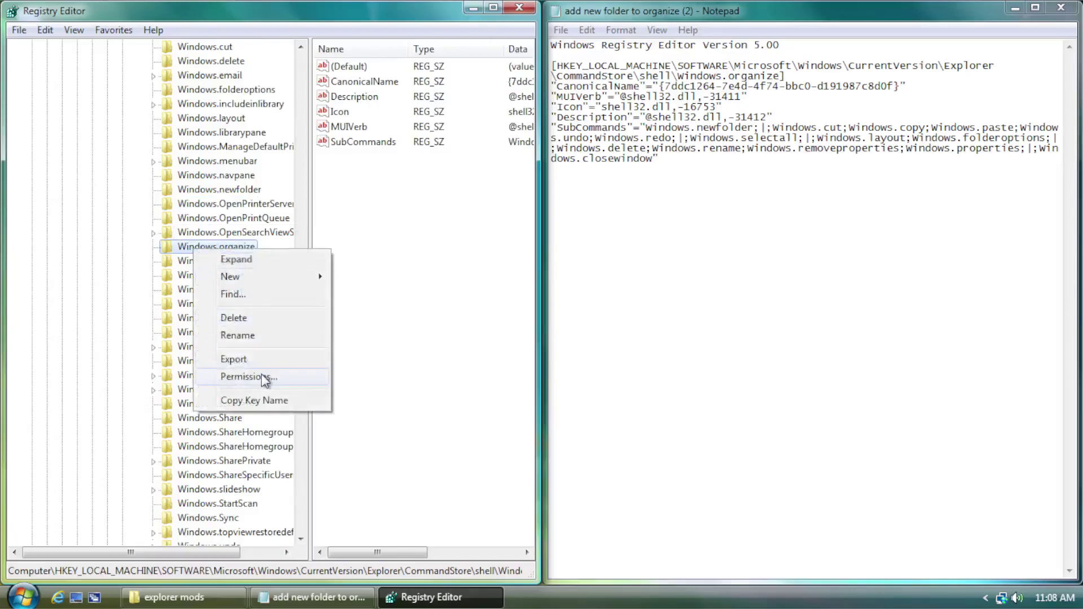
pyautogui.click(261, 373)
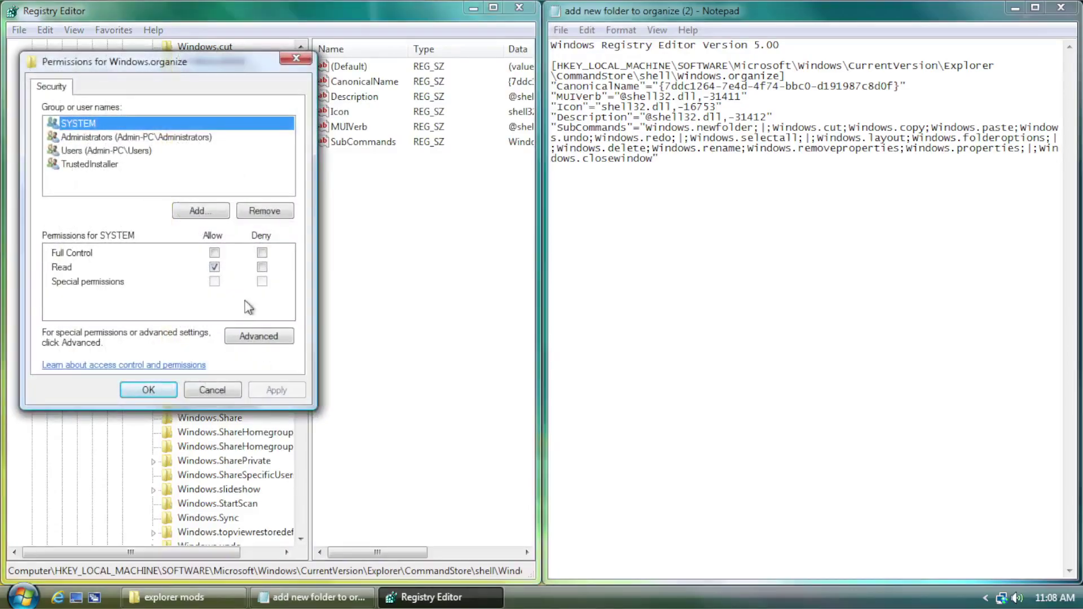
pyautogui.click(255, 337)
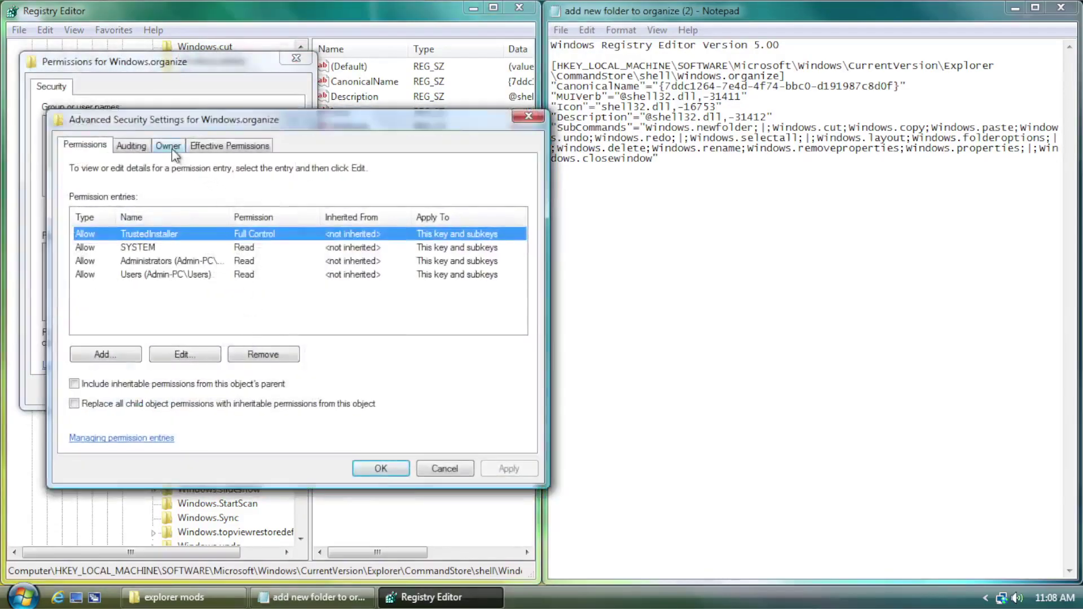
pyautogui.click(168, 147)
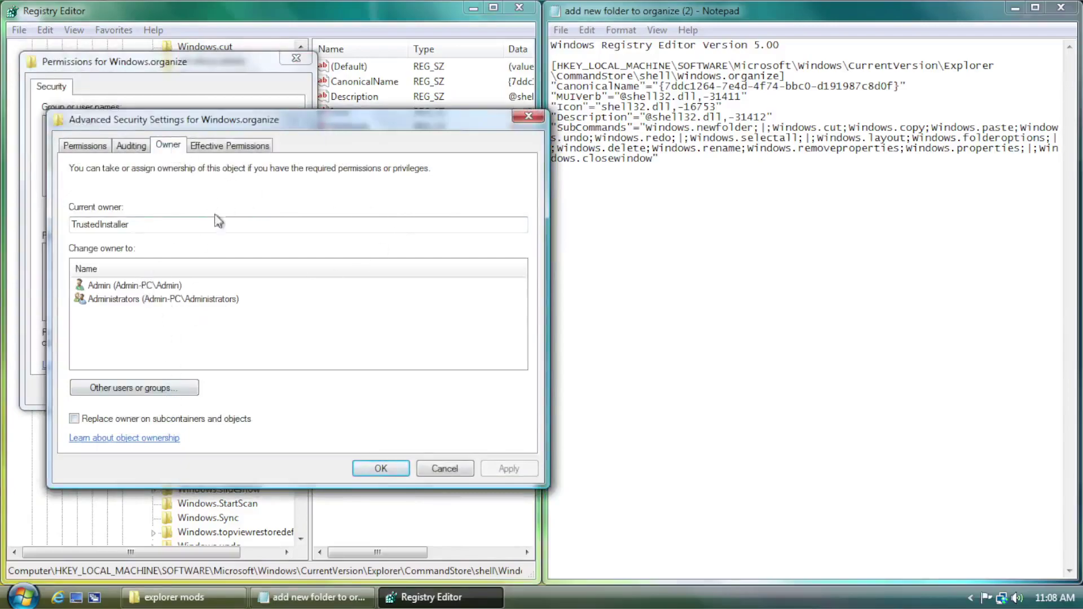
pyautogui.click(532, 118)
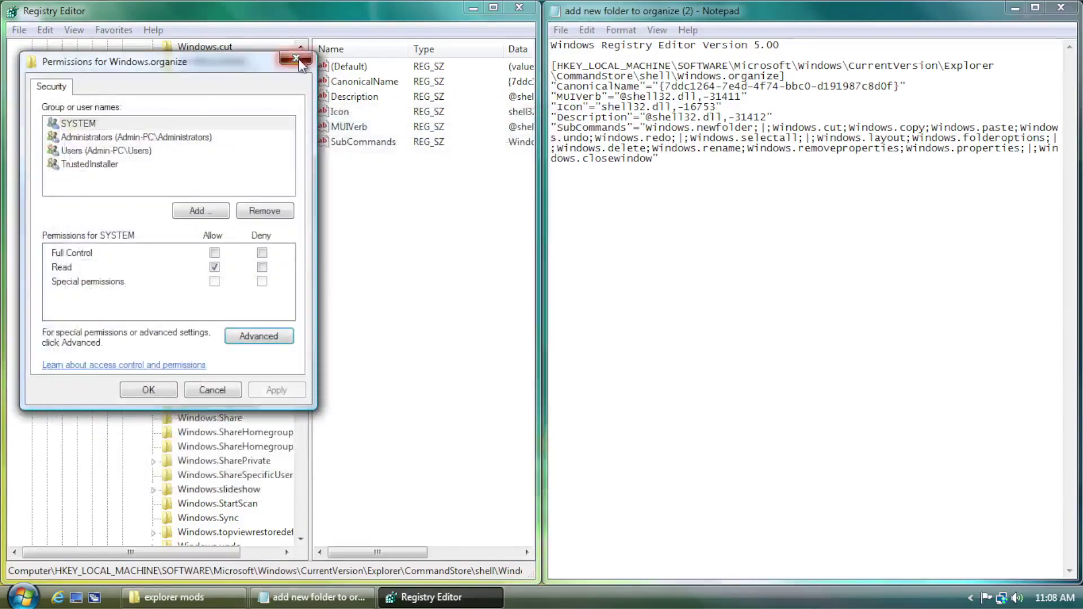
pyautogui.click(296, 58)
# - Change the owner of the Windows.organize key to the Admin account, replacing the owner on subcontainers and objects too
pyautogui.rightClick(223, 246)
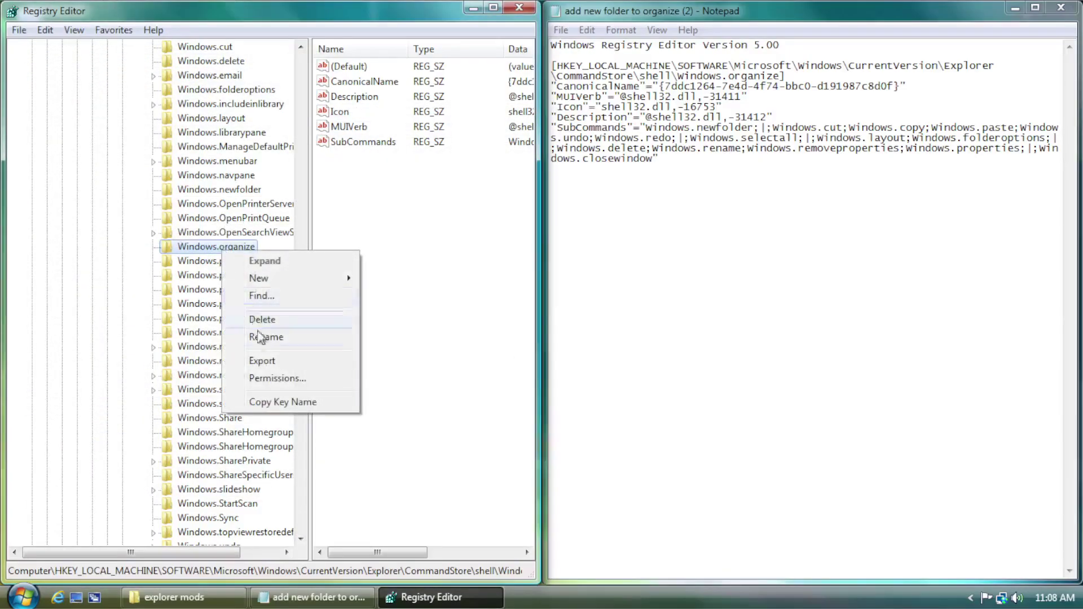
pyautogui.click(264, 378)
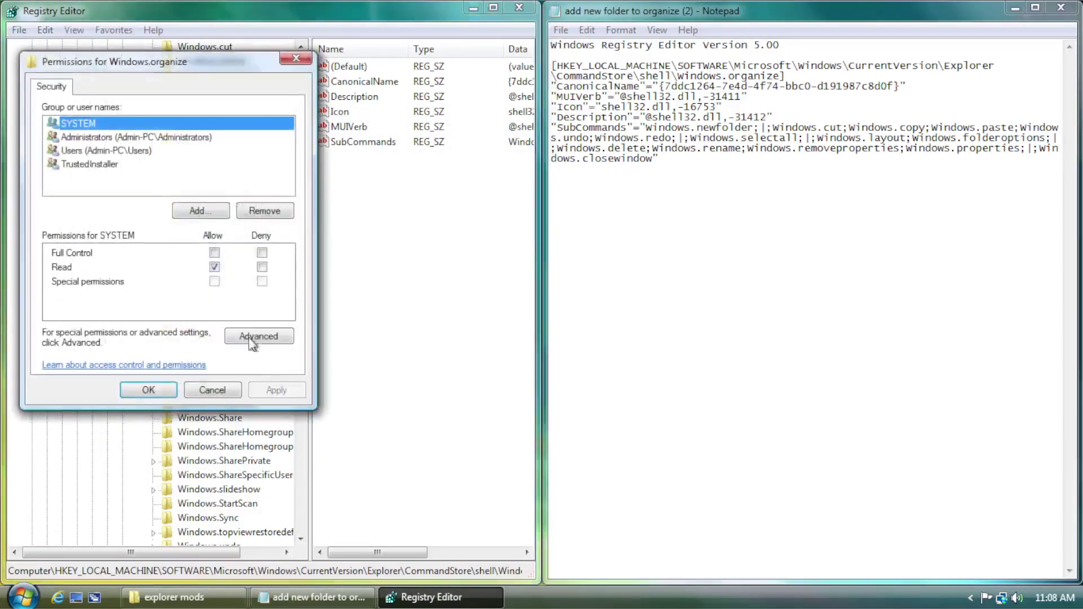
pyautogui.click(260, 337)
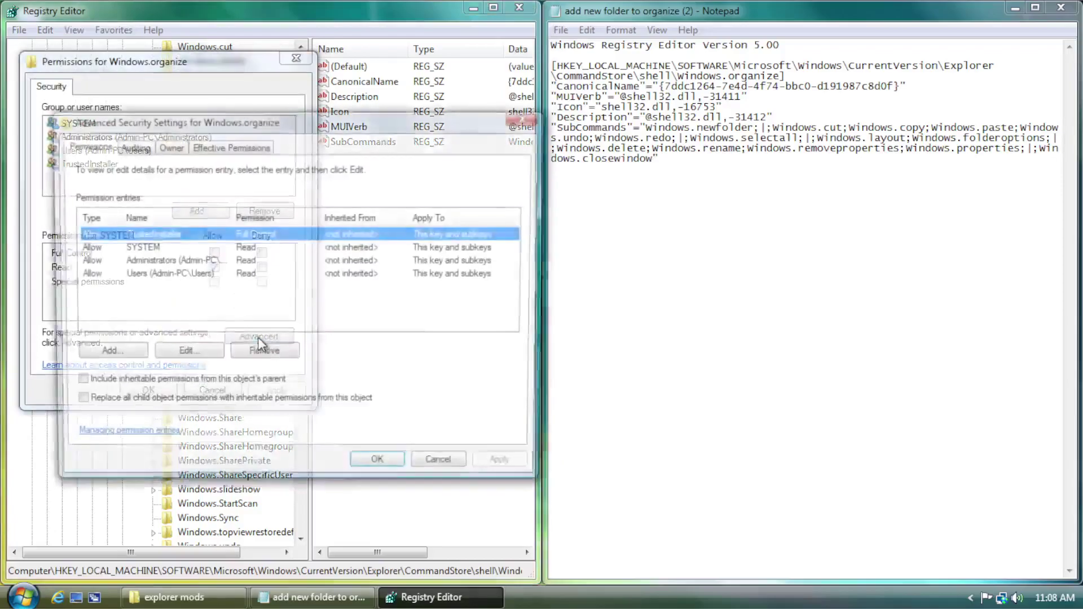
pyautogui.click(168, 146)
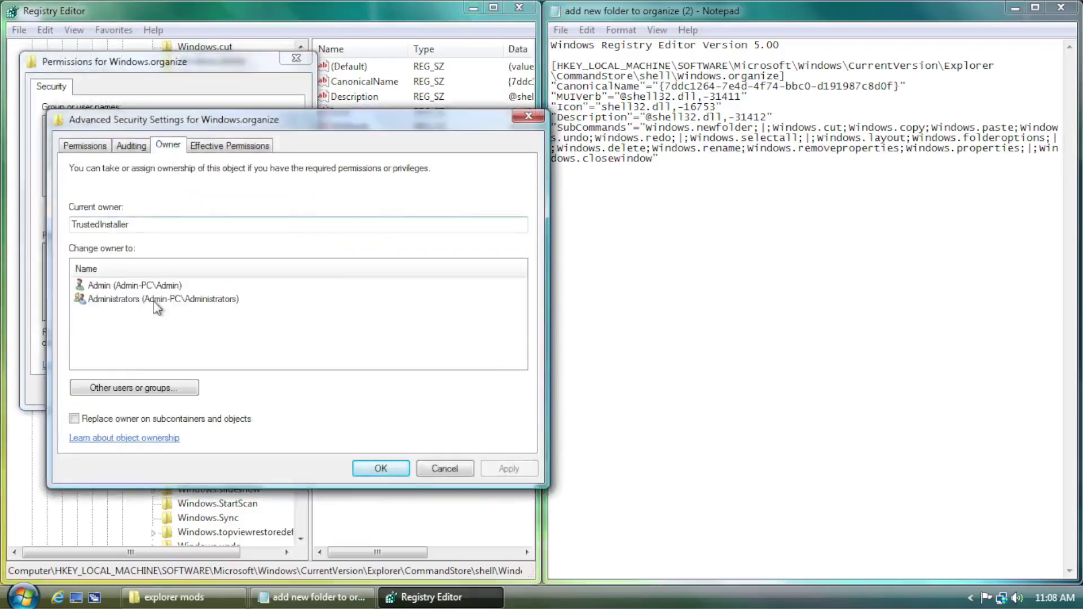
pyautogui.click(143, 286)
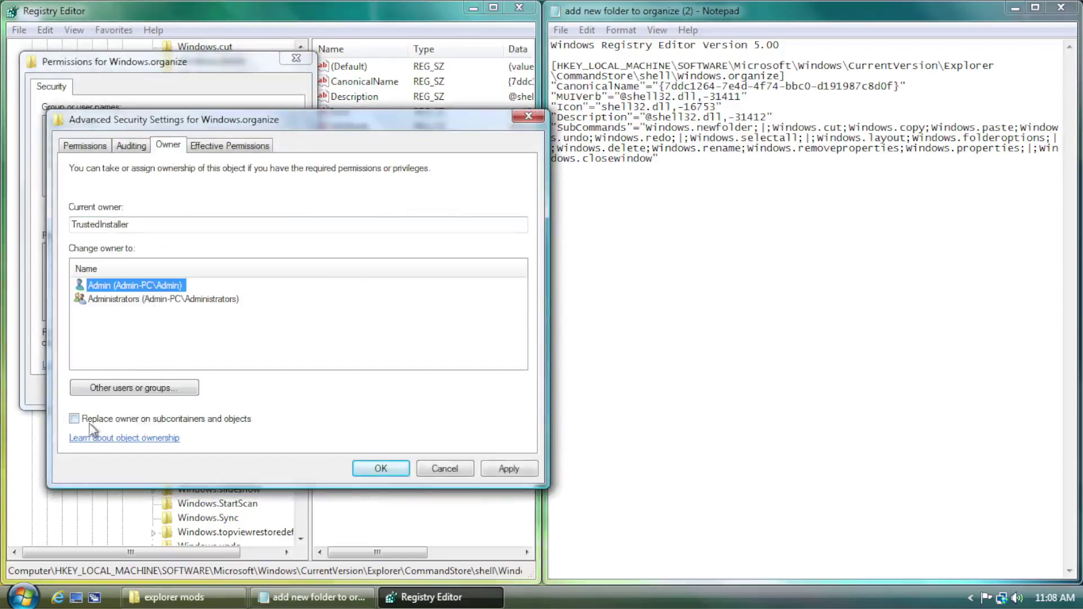
pyautogui.click(75, 420)
pyautogui.click(375, 468)
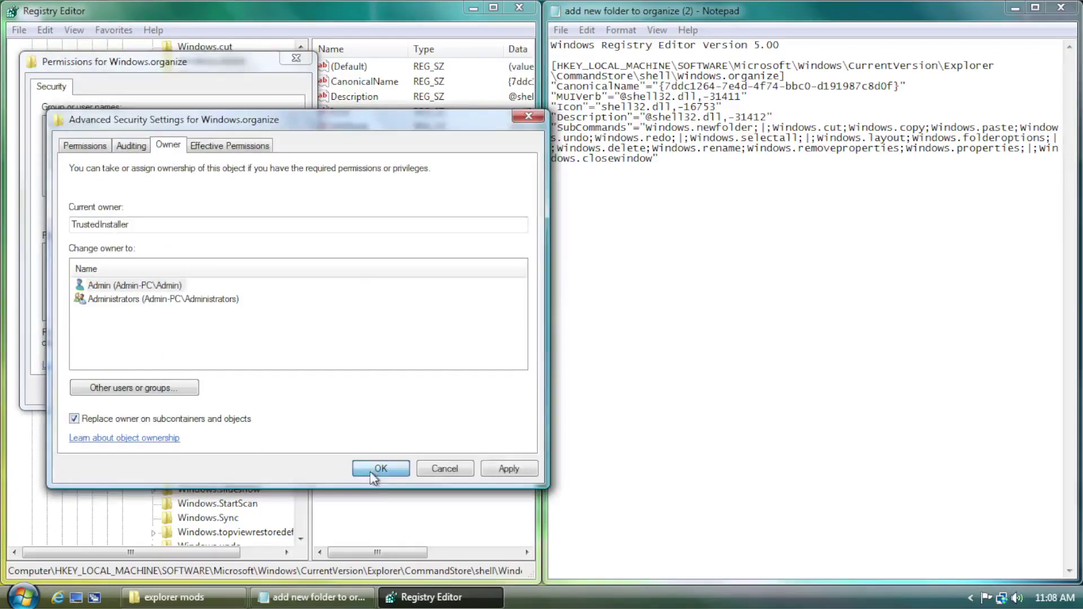
# - Allow the Administrators group Full Control of the Windows.organize key and apply the permissions
pyautogui.click(154, 152)
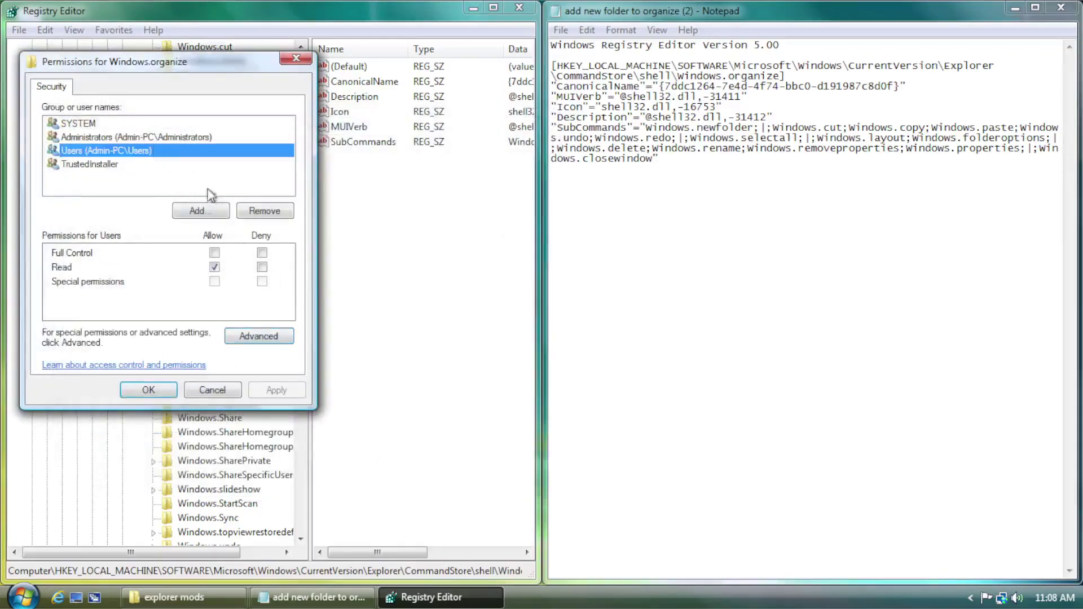
pyautogui.click(151, 141)
pyautogui.click(215, 253)
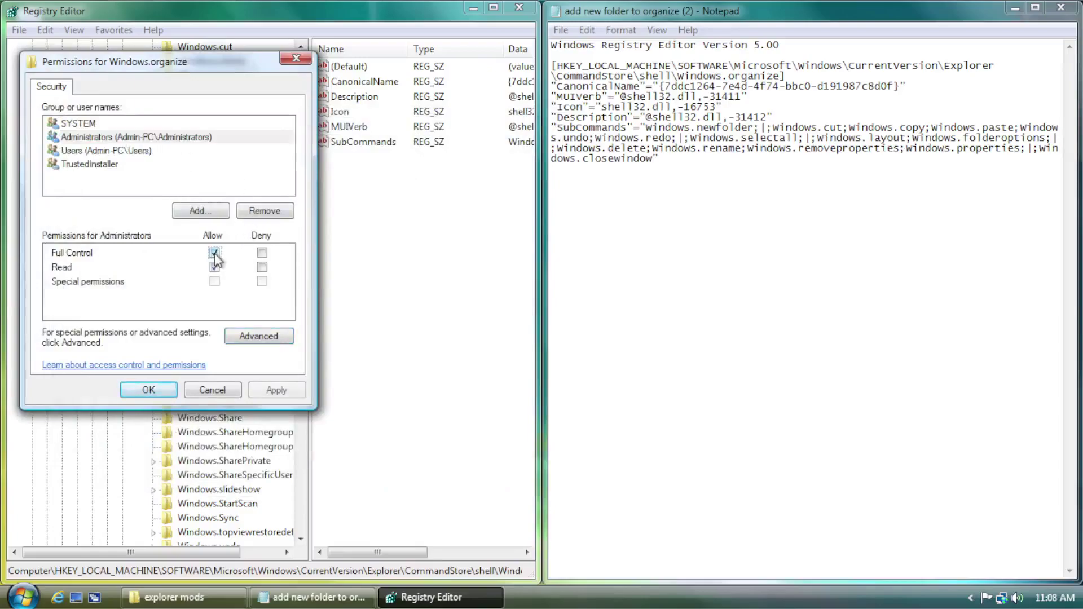
pyautogui.click(149, 391)
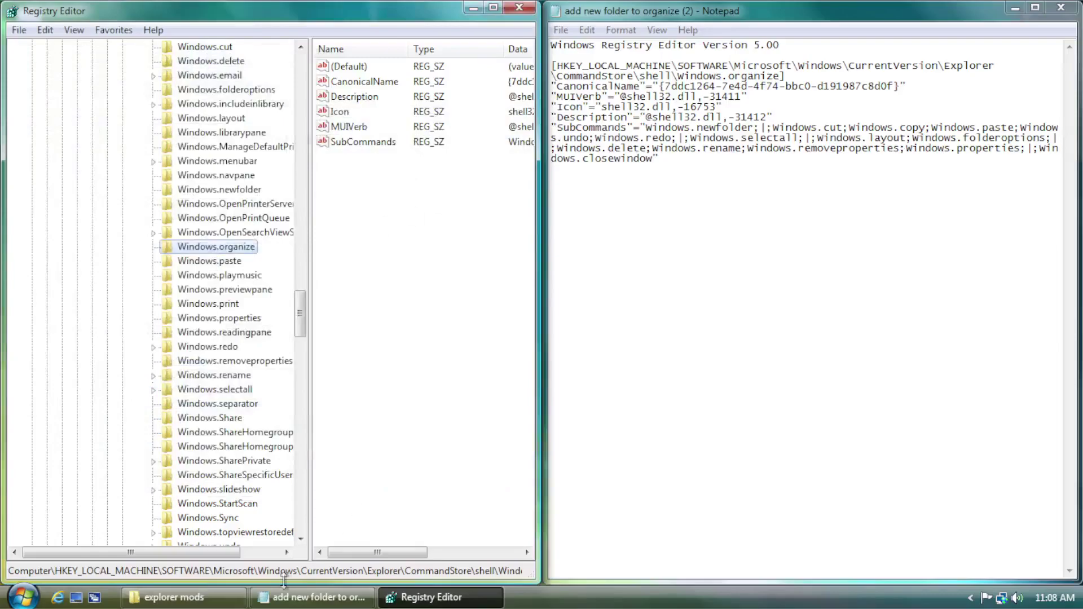
# - Merge the "add new folder to organize (2)" registration file from the explorer mods folder into the registry
pyautogui.click(220, 597)
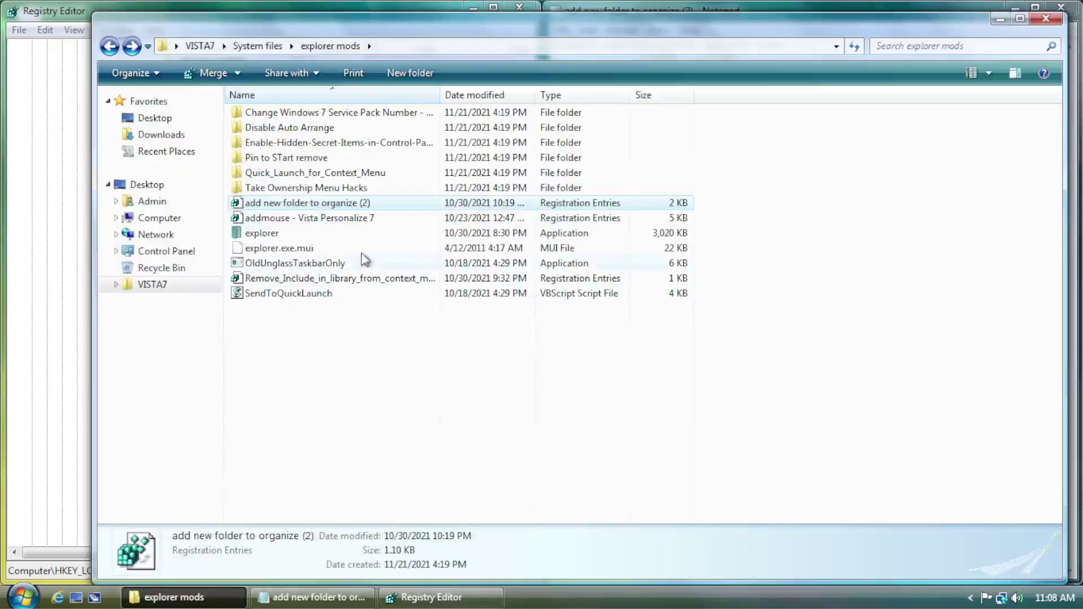
pyautogui.doubleClick(336, 203)
pyautogui.click(655, 326)
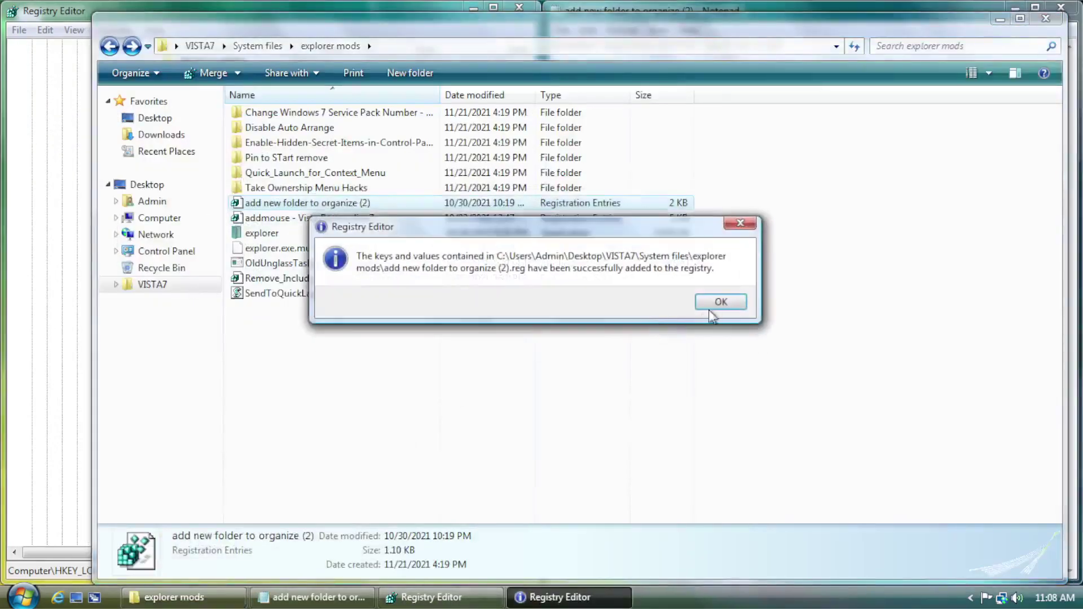
pyautogui.click(714, 300)
pyautogui.click(740, 447)
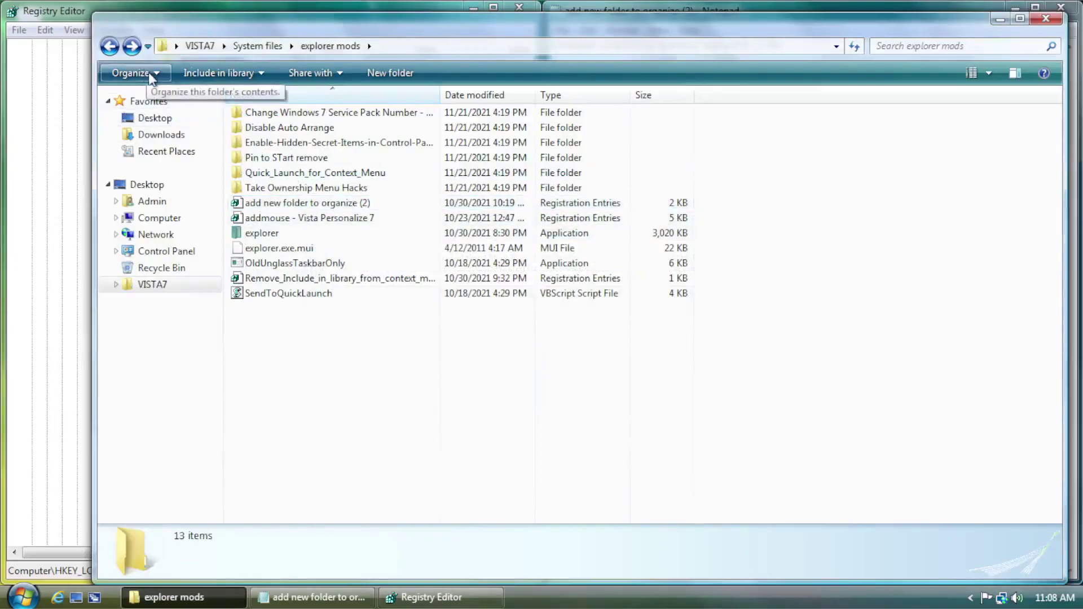
# - Check the Organize menu of the explorer mods folder for the New folder command, and close the folder window
pyautogui.click(131, 73)
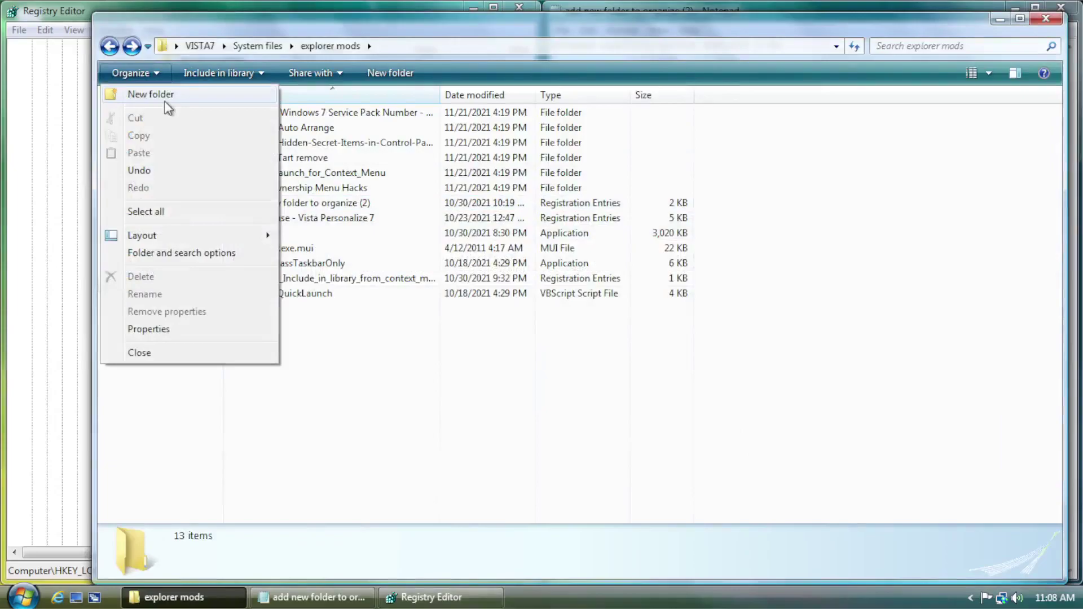
pyautogui.click(534, 422)
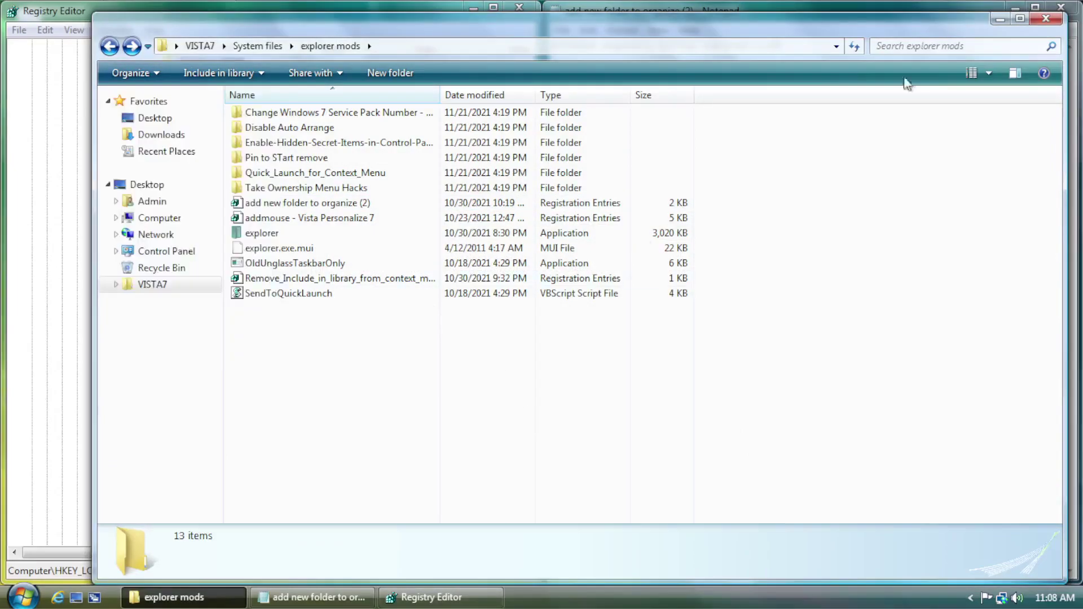
pyautogui.click(1033, 20)
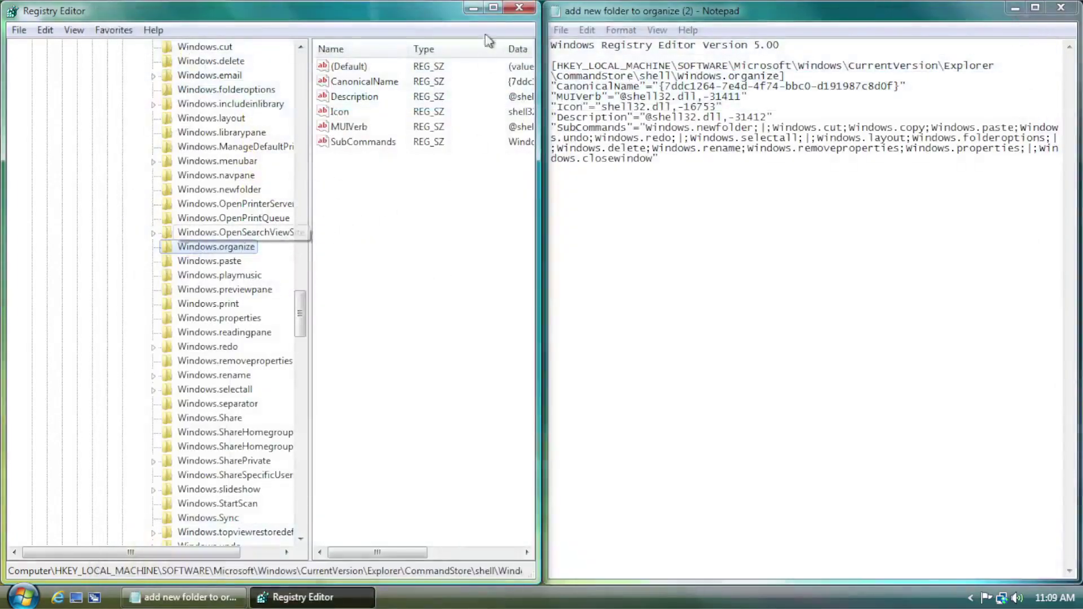
# - Maximize the Registry Editor, widen the key tree, and select the Windows.includeinlibrary key under CommandStore\shell
pyautogui.doubleClick(462, 7)
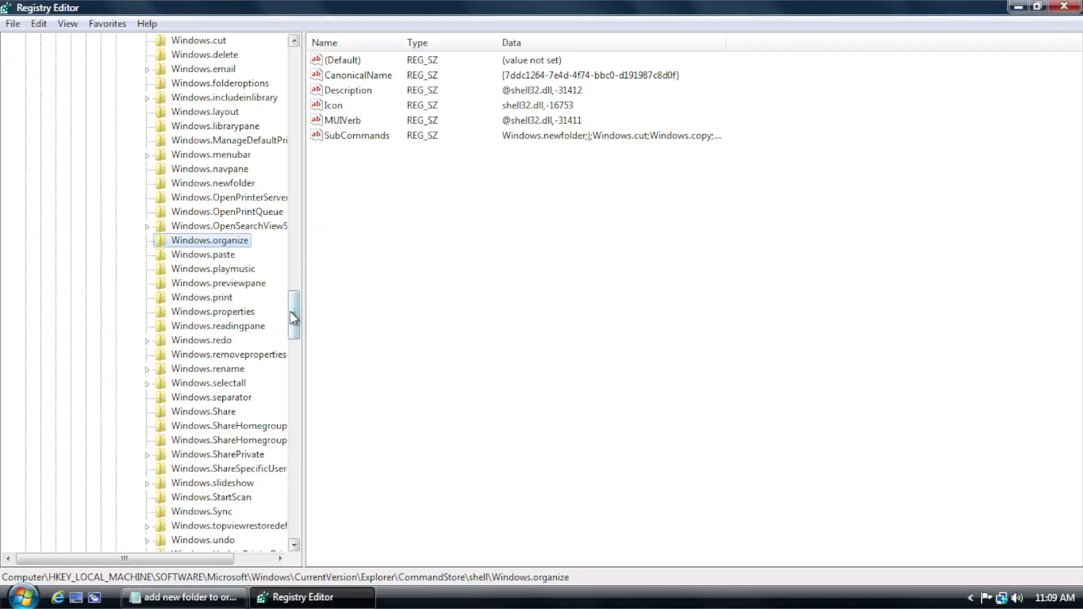
pyautogui.moveTo(294, 316); pyautogui.dragTo(293, 309)
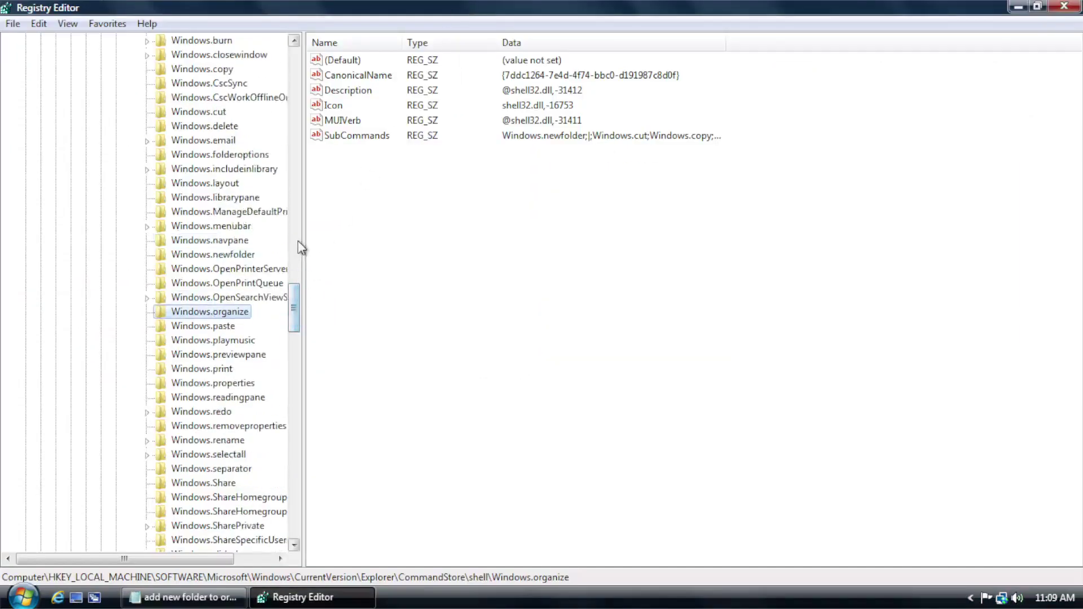
pyautogui.moveTo(302, 242); pyautogui.dragTo(377, 241)
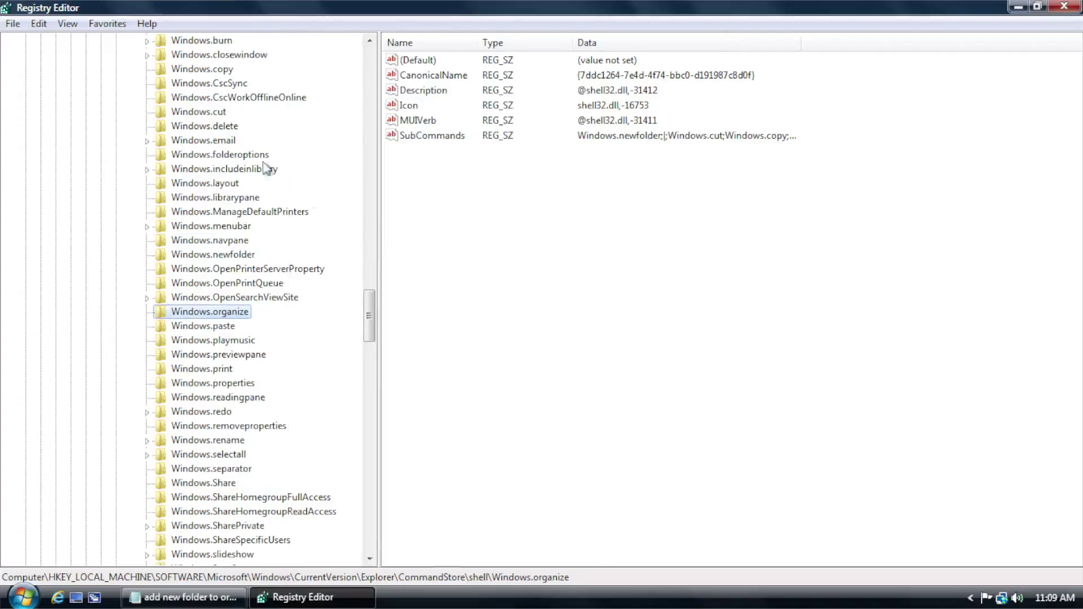
pyautogui.click(228, 171)
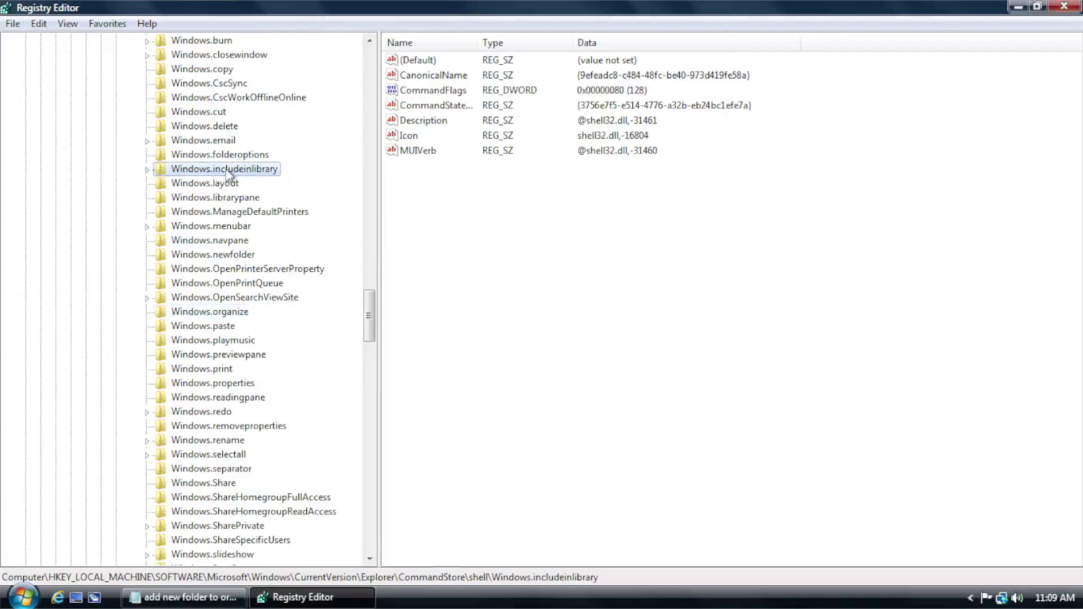
# - Examine the Include in library menu in the Admin user folder, and close the folder window
pyautogui.click(30, 597)
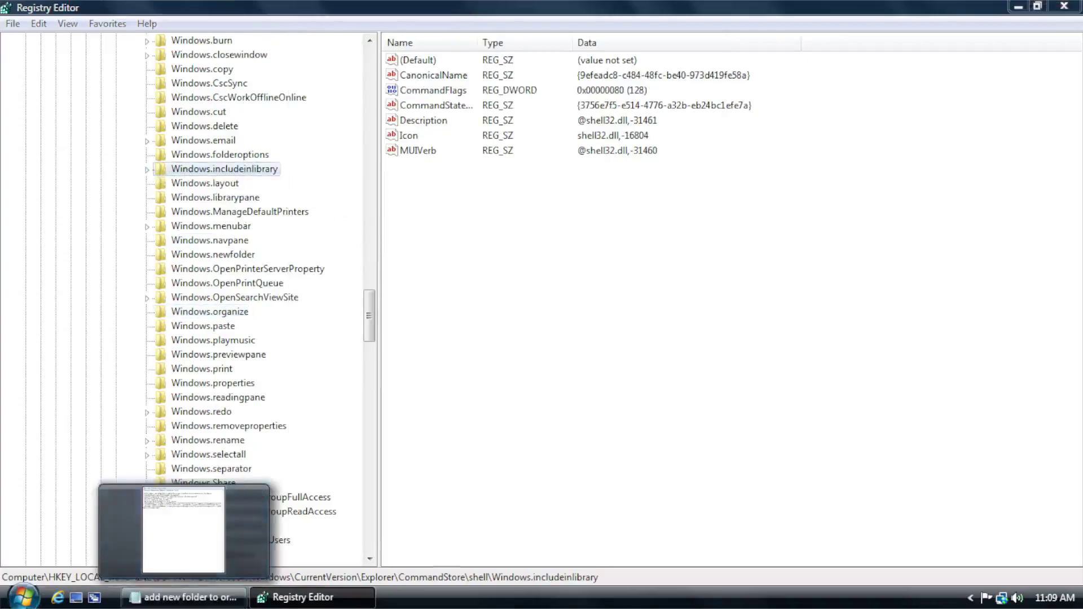
pyautogui.click(235, 341)
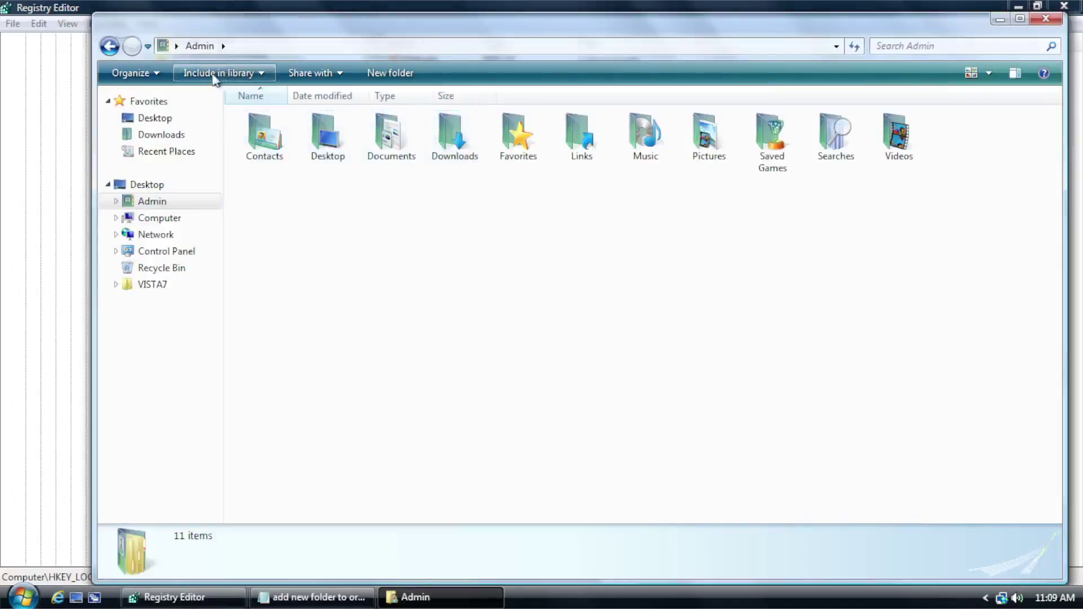
pyautogui.click(238, 77)
pyautogui.click(238, 78)
pyautogui.click(237, 76)
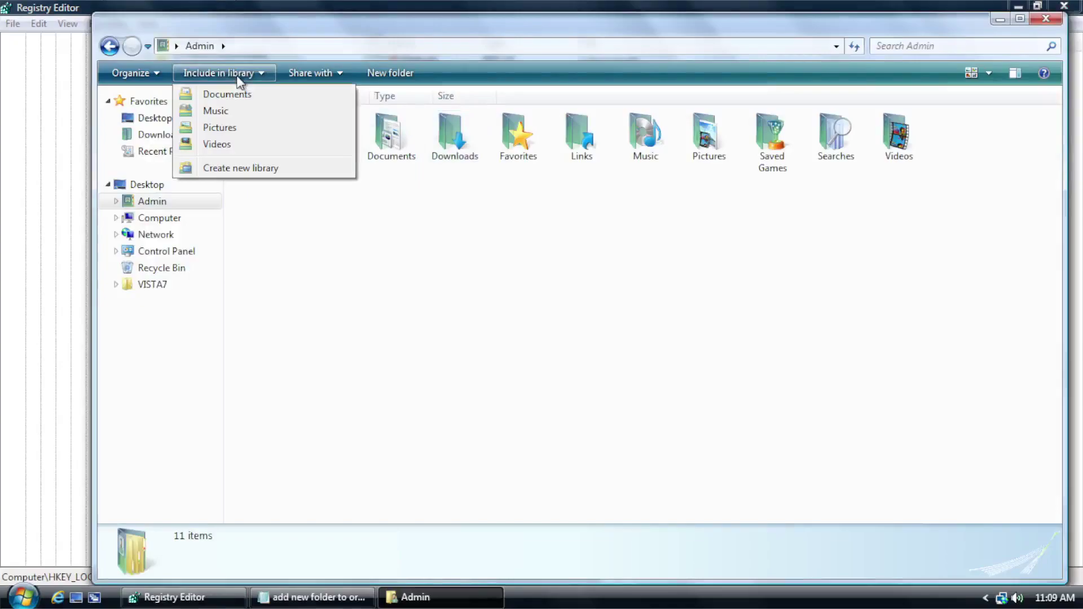
pyautogui.click(760, 307)
pyautogui.click(1045, 19)
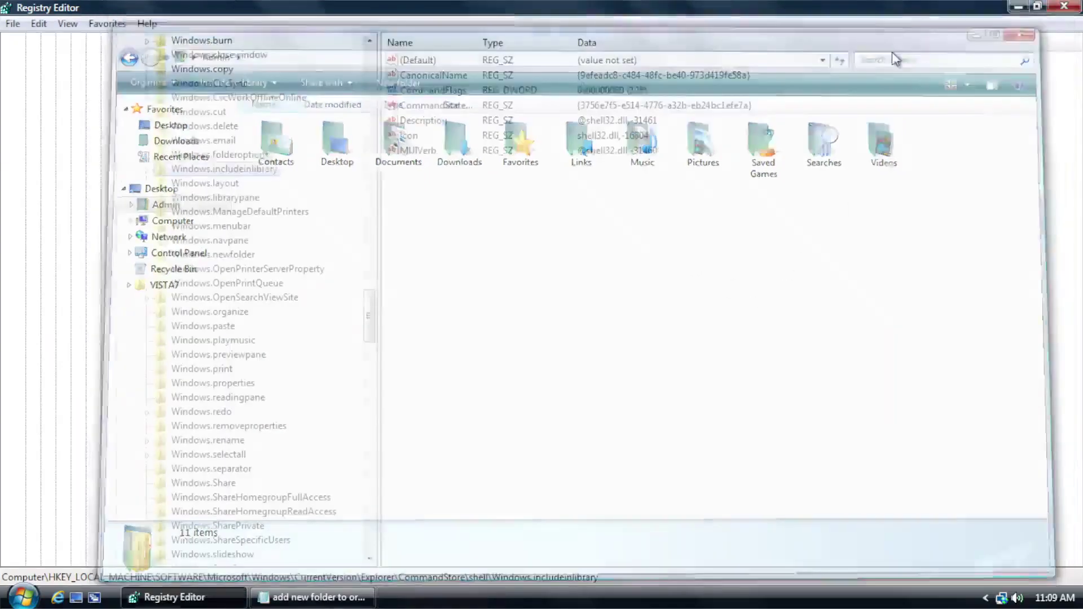
# - Open the permissions of the Windows.includeinlibrary key
pyautogui.rightClick(193, 171)
pyautogui.click(527, 181)
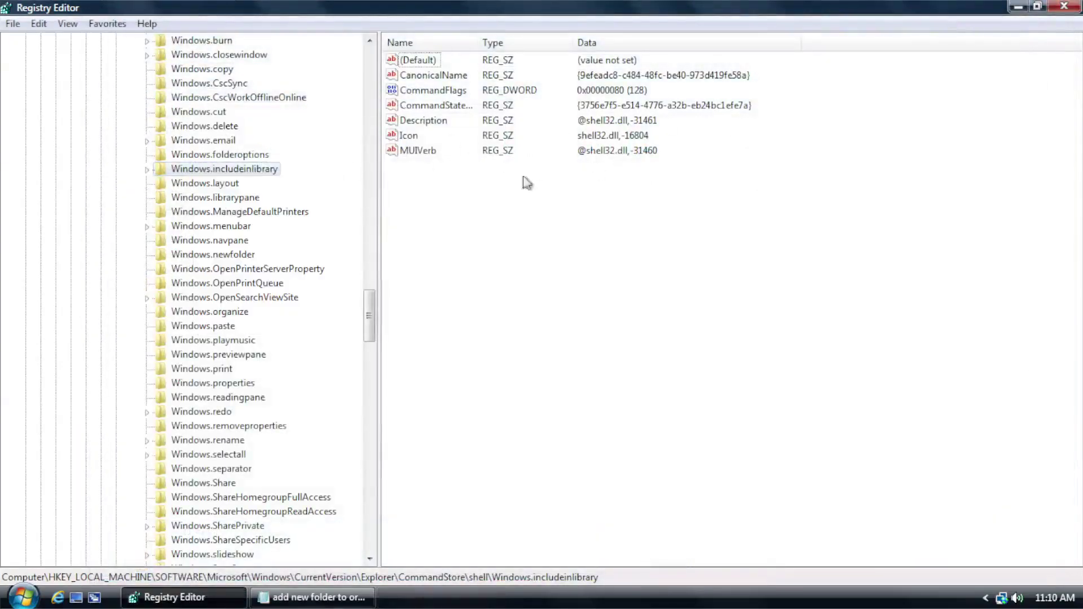
pyautogui.rightClick(227, 171)
pyautogui.click(307, 294)
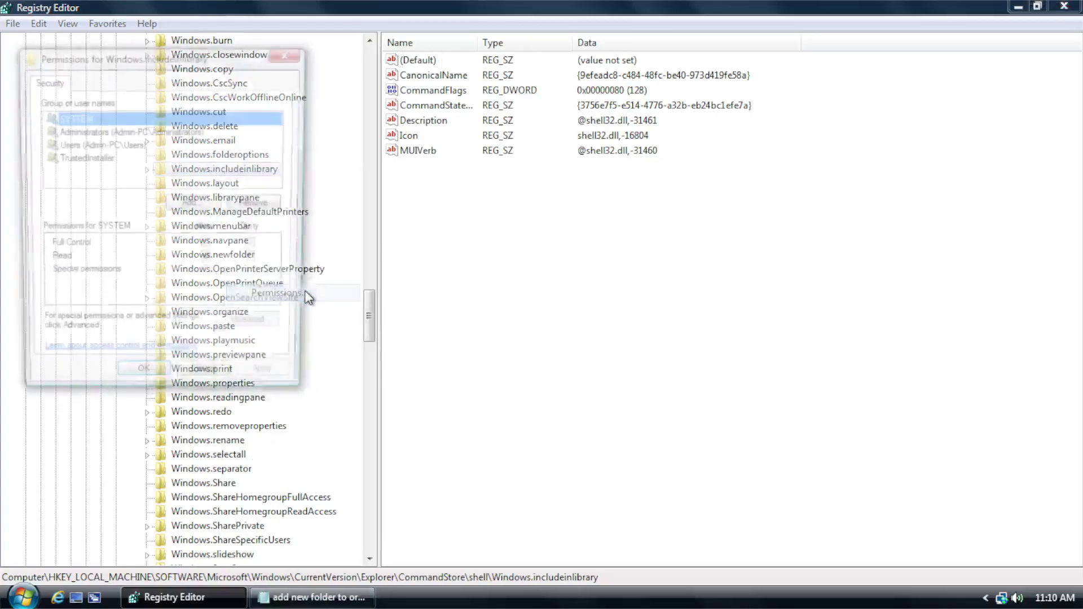
pyautogui.click(243, 331)
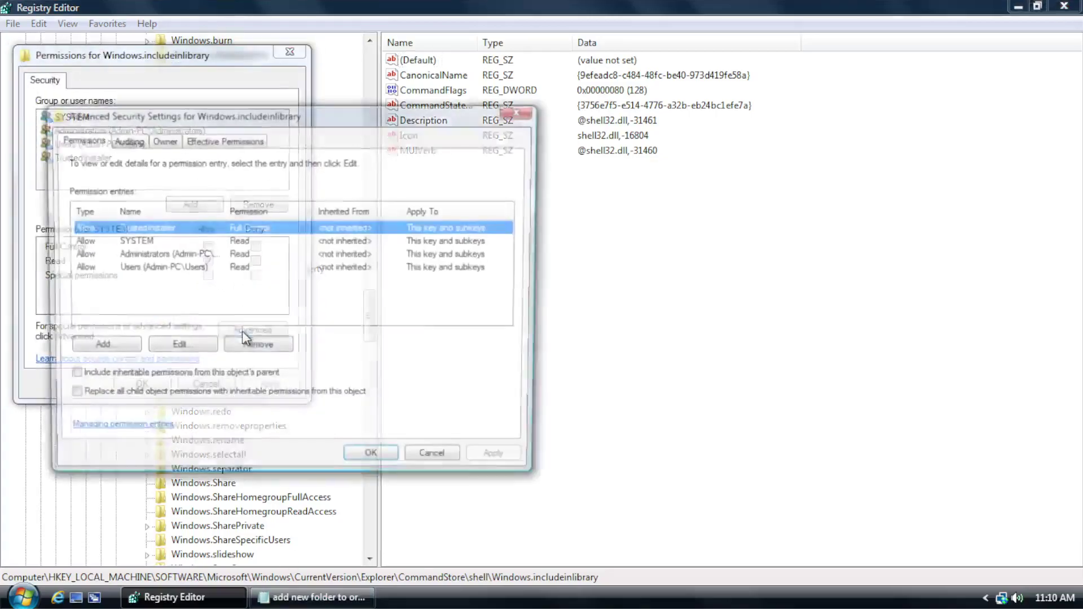
pyautogui.click(159, 140)
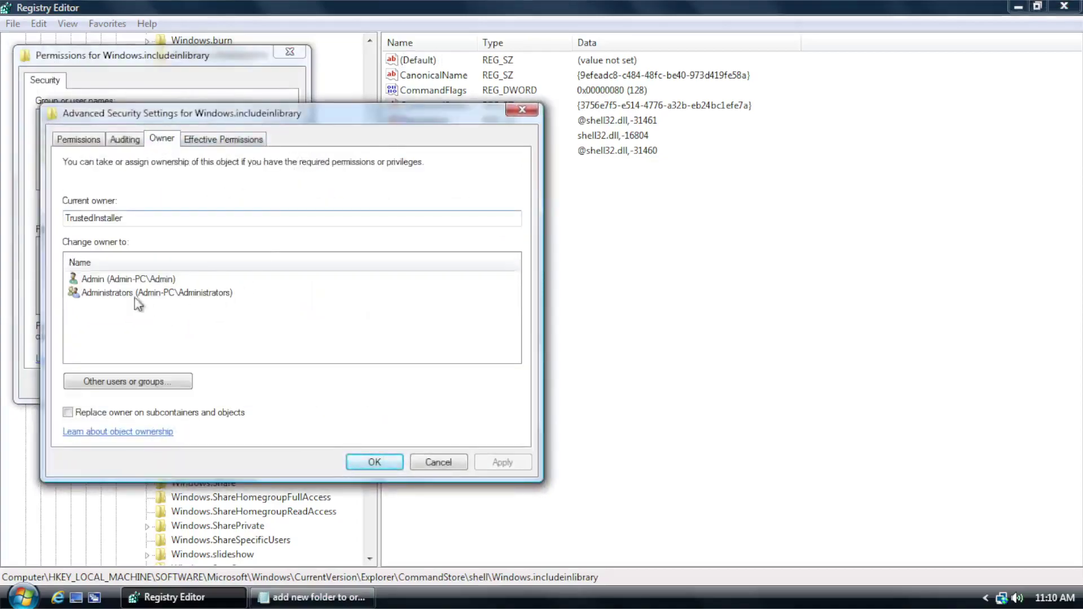
pyautogui.click(125, 280)
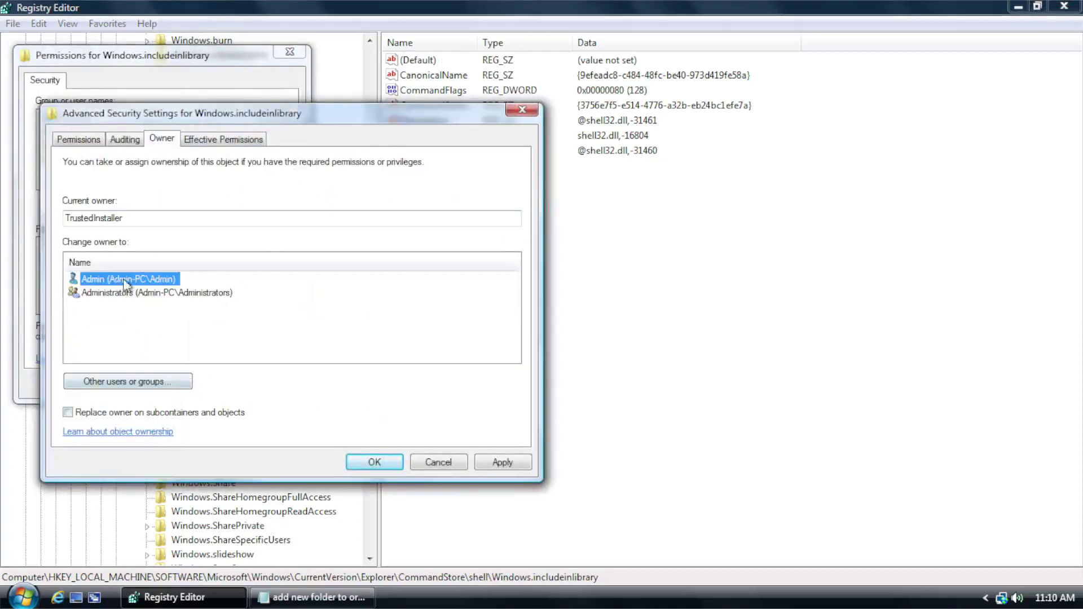
pyautogui.click(175, 414)
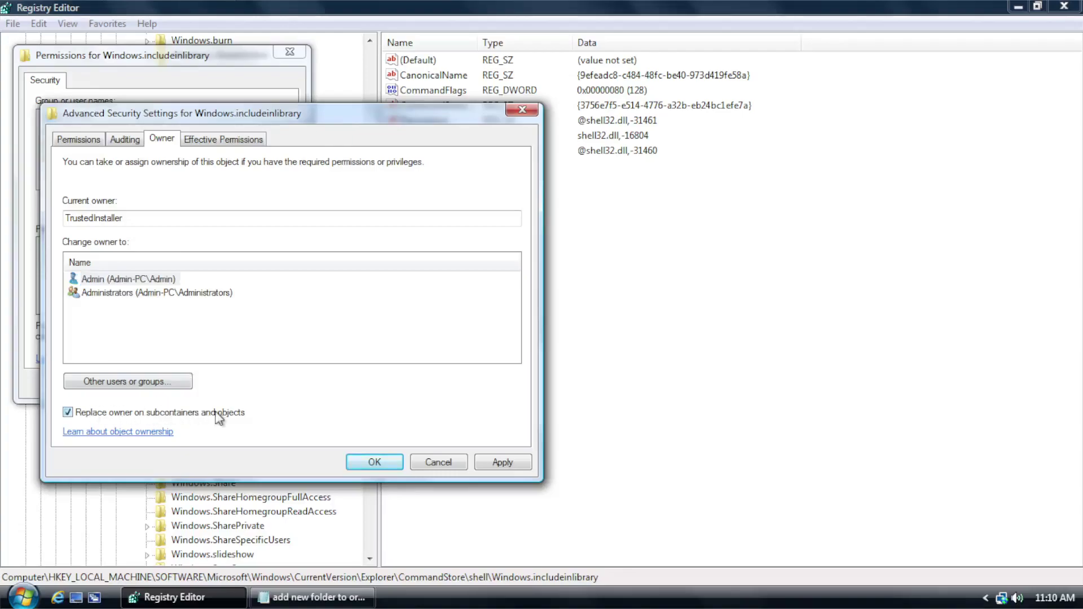
pyautogui.click(461, 458)
# - Change the owner of the Windows.includeinlibrary key to the Admin account, replacing the owner on subcontainers and objects too
pyautogui.click(250, 332)
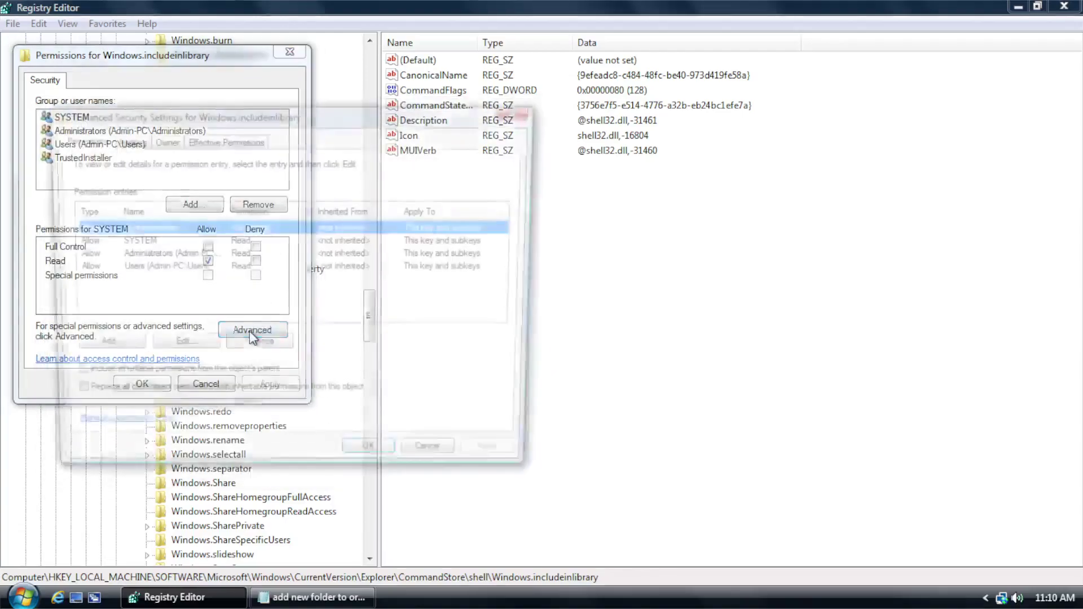
pyautogui.click(162, 140)
pyautogui.click(124, 279)
pyautogui.click(186, 413)
pyautogui.click(511, 468)
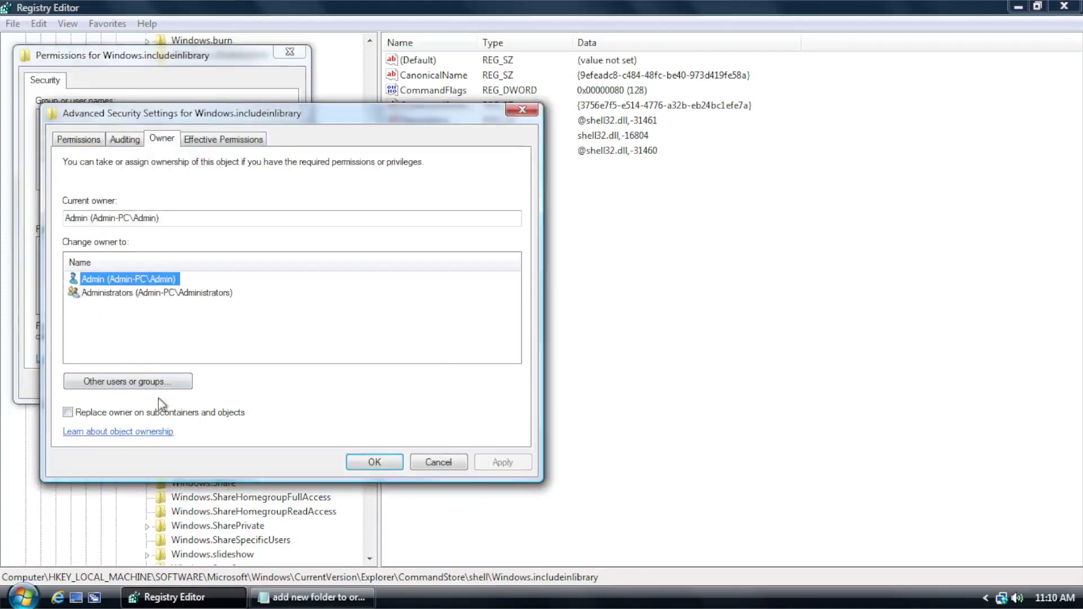
# - Include inheritable permissions from the parent of Windows.includeinlibrary and replace all child object permissions with inheritable ones
pyautogui.click(77, 140)
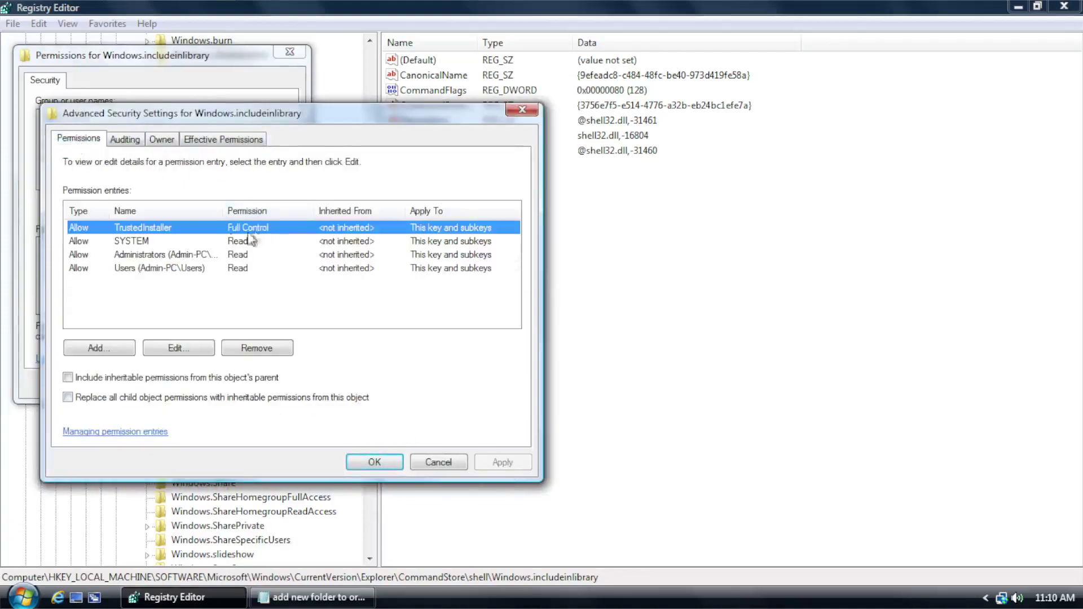
pyautogui.click(163, 256)
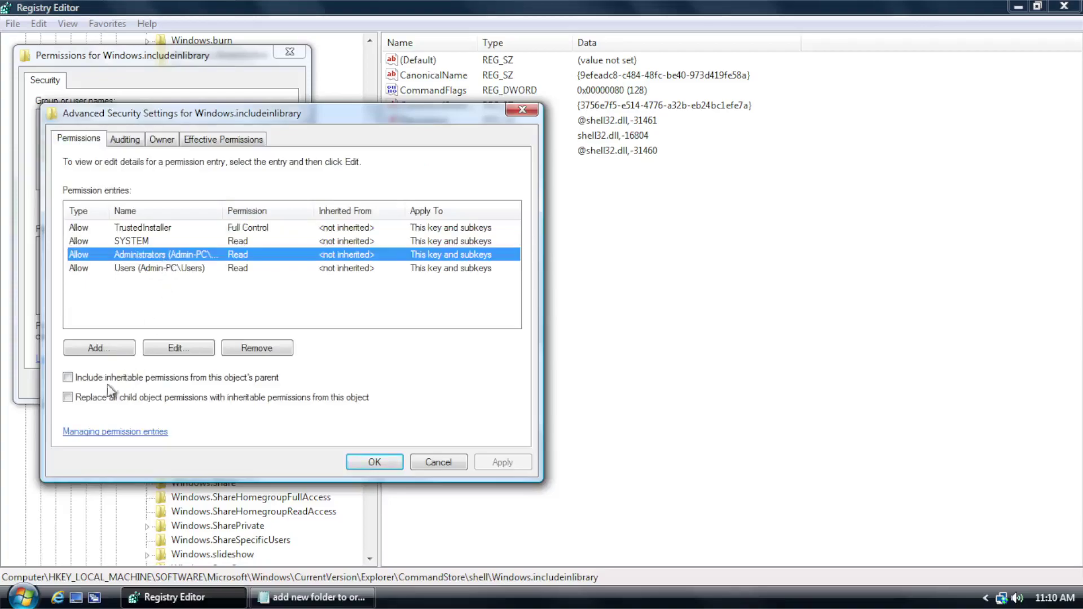
pyautogui.click(85, 377)
pyautogui.click(95, 398)
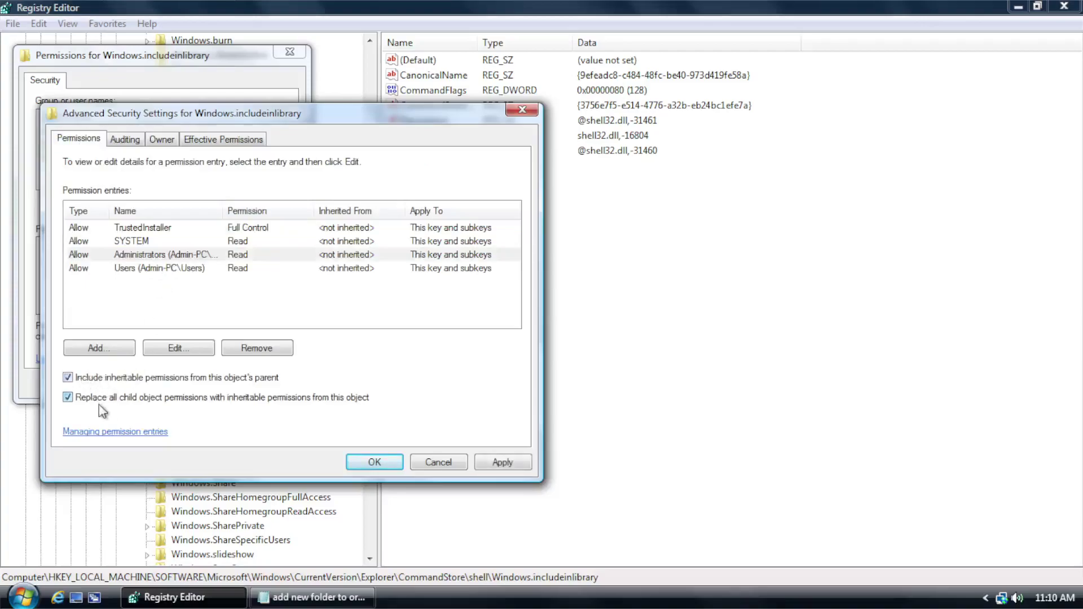
pyautogui.click(356, 462)
pyautogui.click(623, 370)
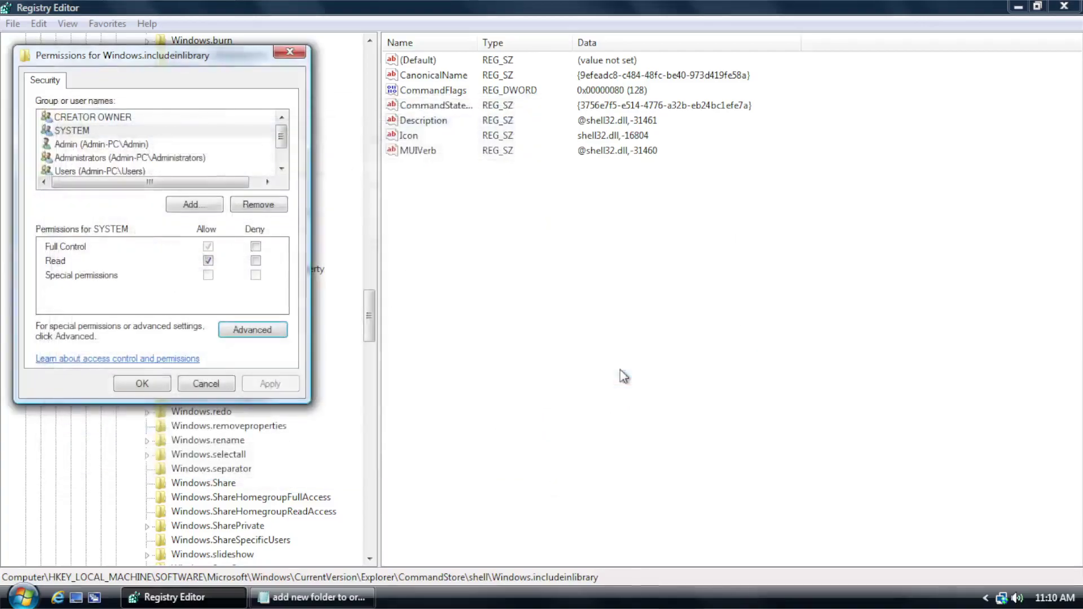
# - Allow the Admin account Full Control of the Windows.includeinlibrary key and accept the permissions
pyautogui.click(122, 145)
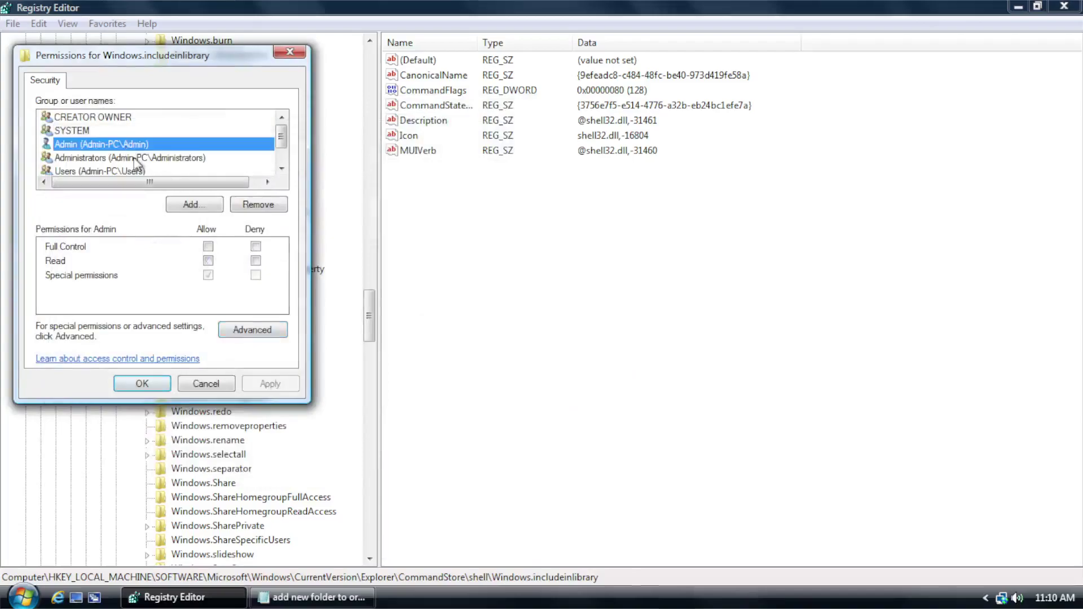
pyautogui.click(209, 246)
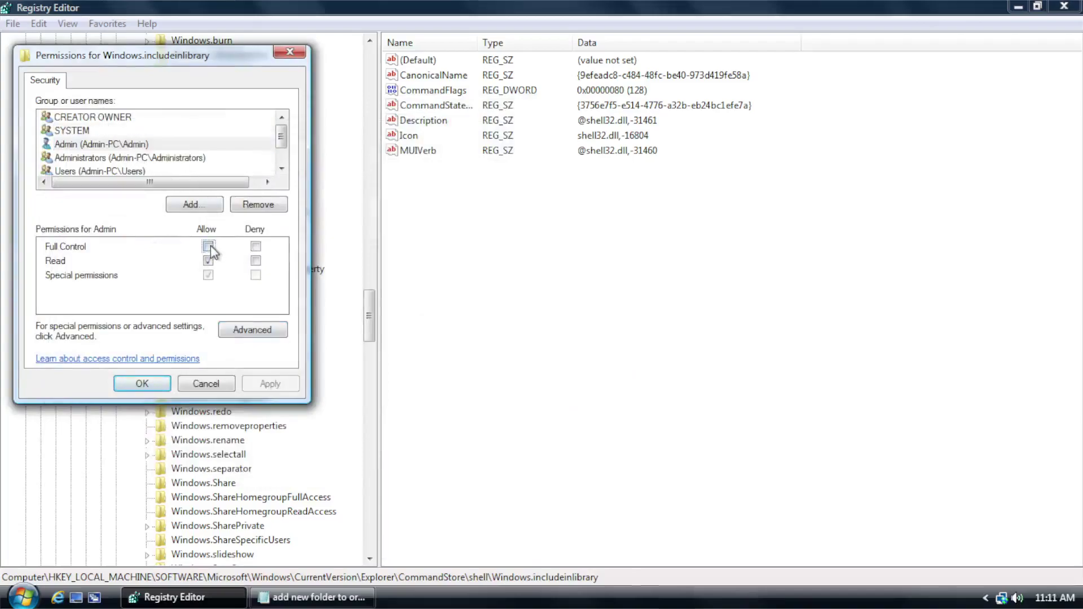
pyautogui.click(142, 383)
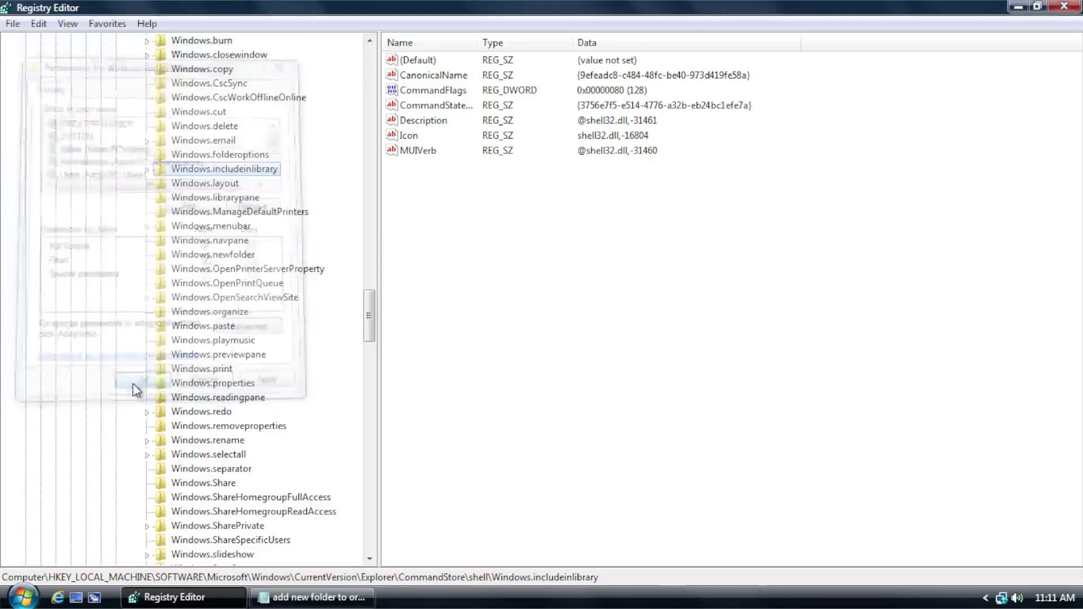
# - Delete the Windows.includeinlibrary key together with all of its subkeys
pyautogui.rightClick(222, 172)
pyautogui.rightClick(207, 169)
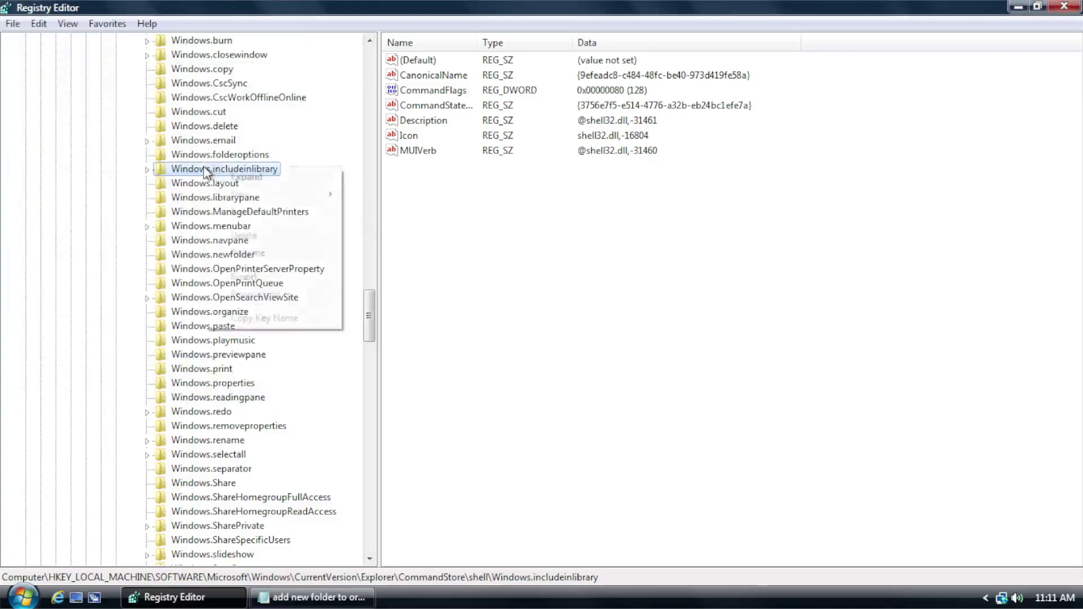
pyautogui.rightClick(205, 168)
pyautogui.click(375, 191)
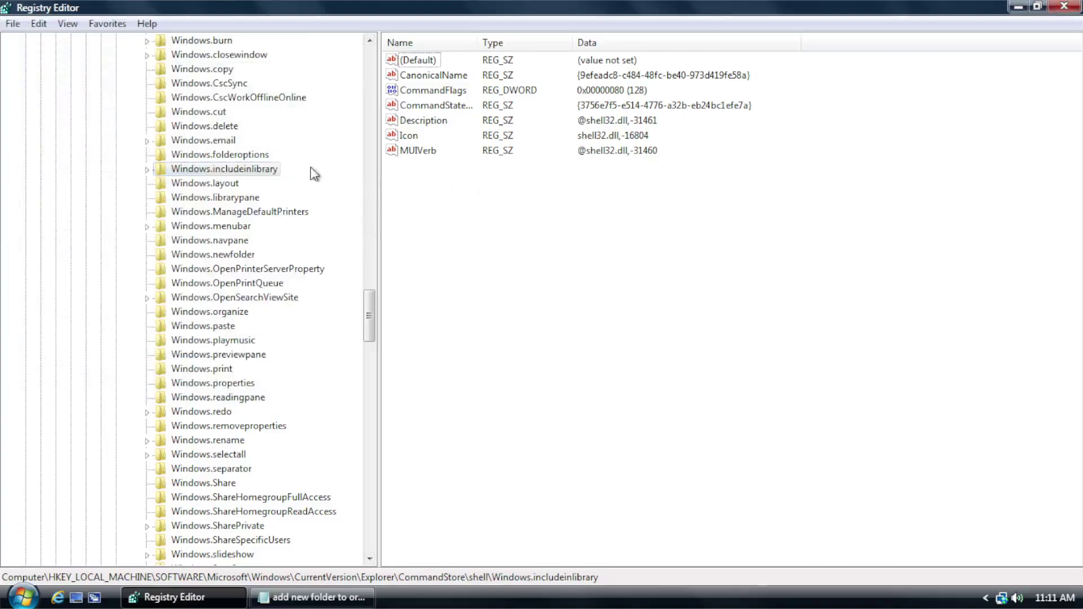
pyautogui.rightClick(248, 175)
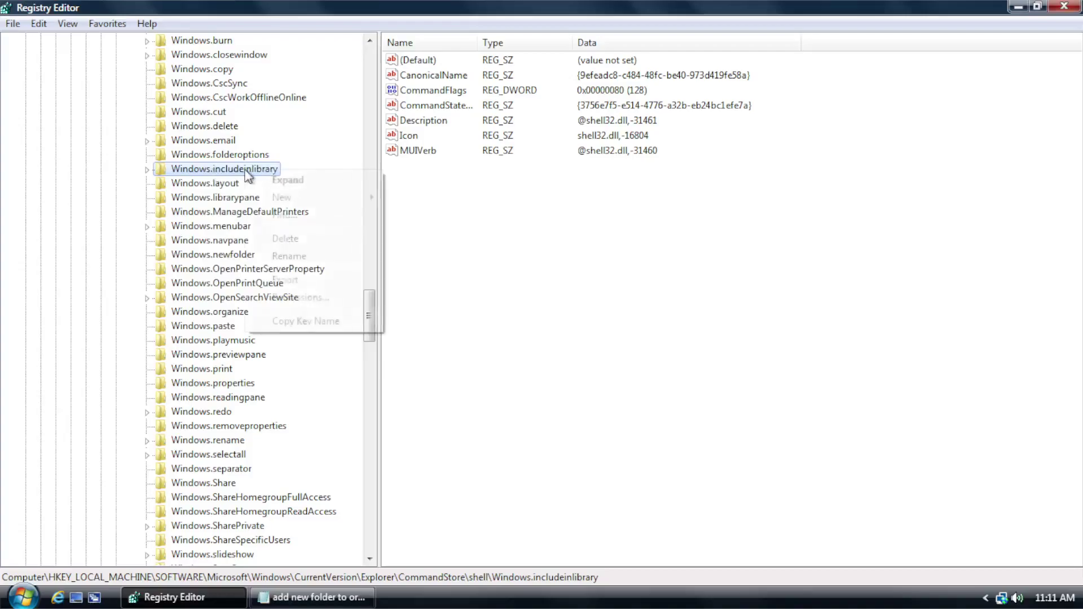
pyautogui.click(306, 243)
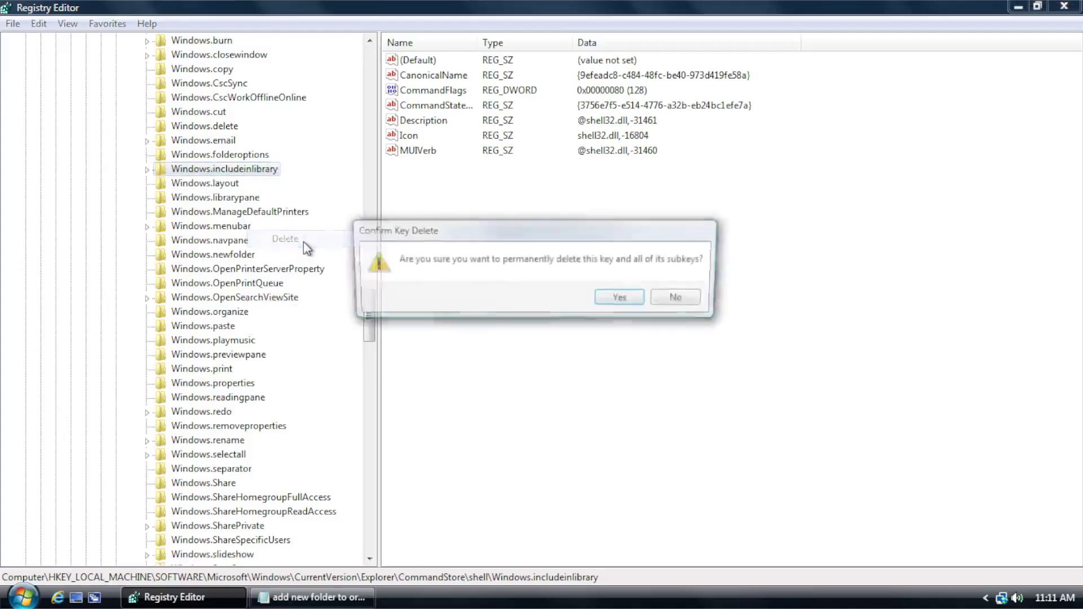
pyautogui.click(621, 297)
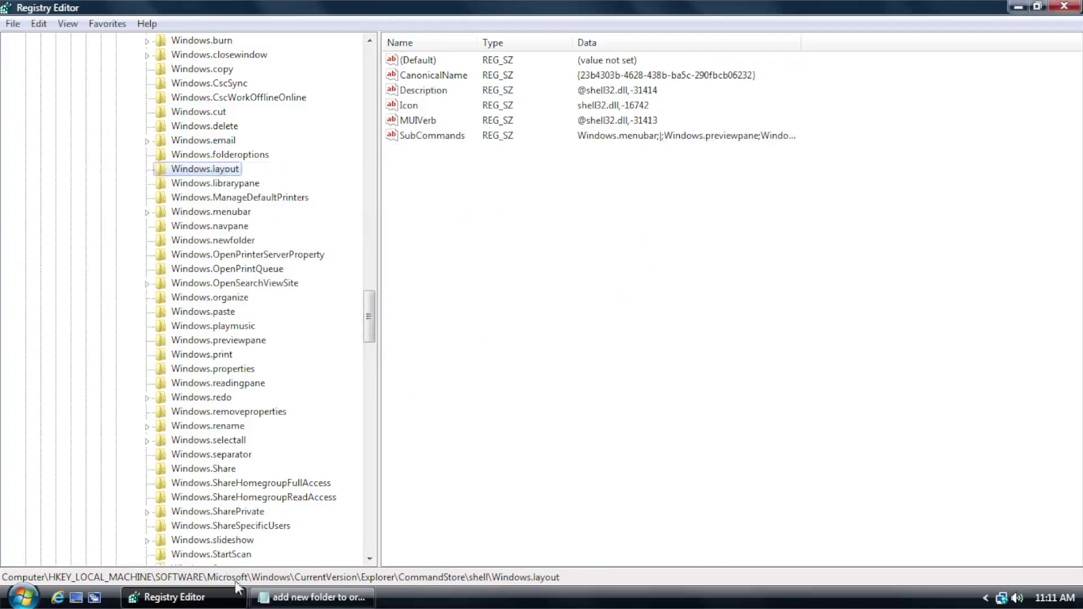
# - Open the Admin user folder in a maximized Explorer window to check its command bar for the Include in library command
pyautogui.click(22, 597)
pyautogui.click(253, 348)
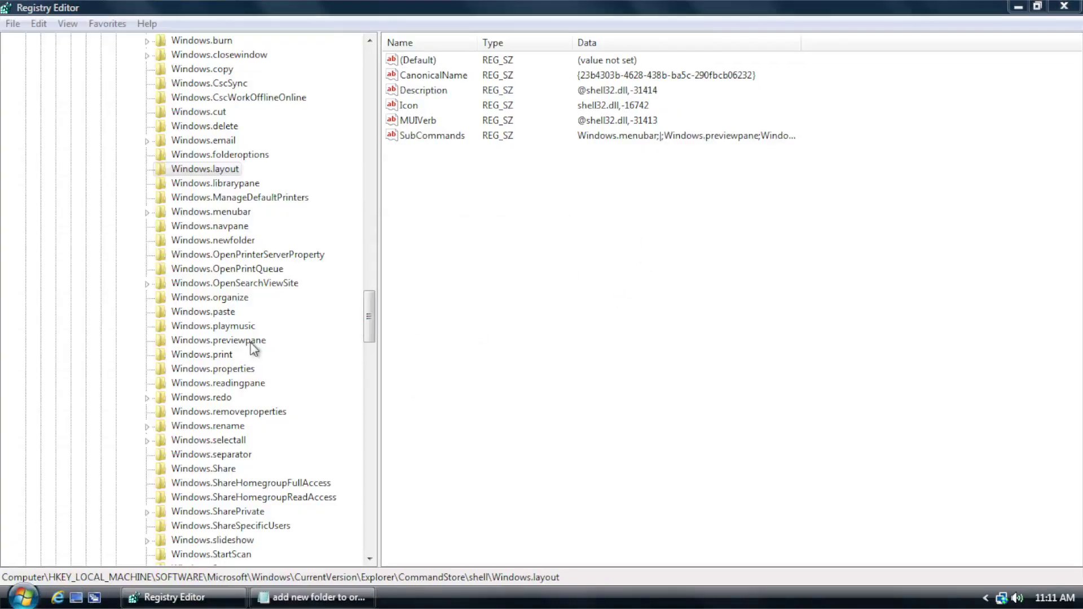
pyautogui.click(148, 202)
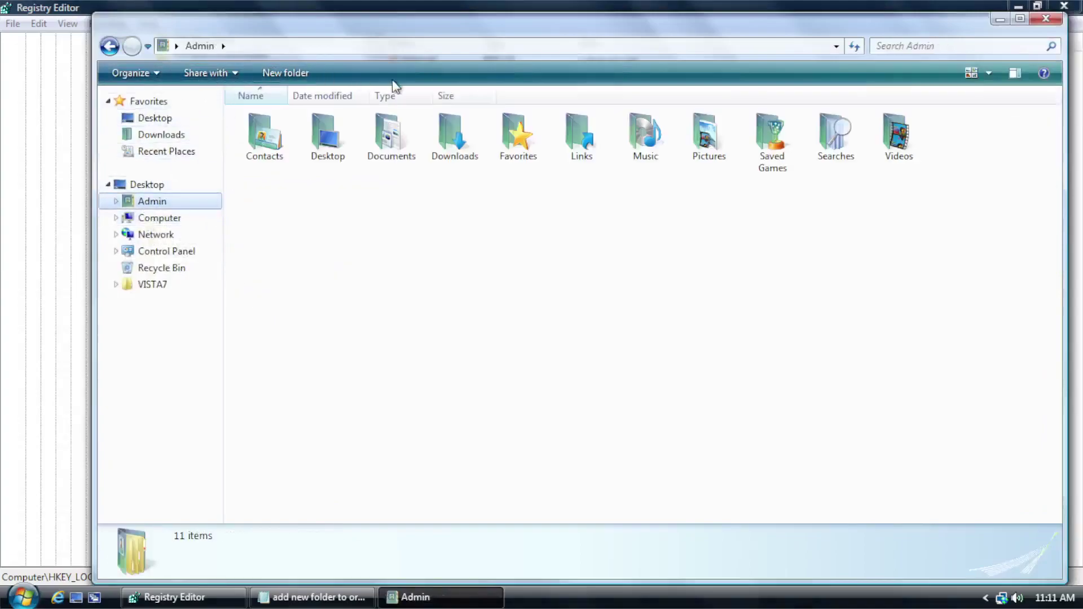
pyautogui.click(1020, 18)
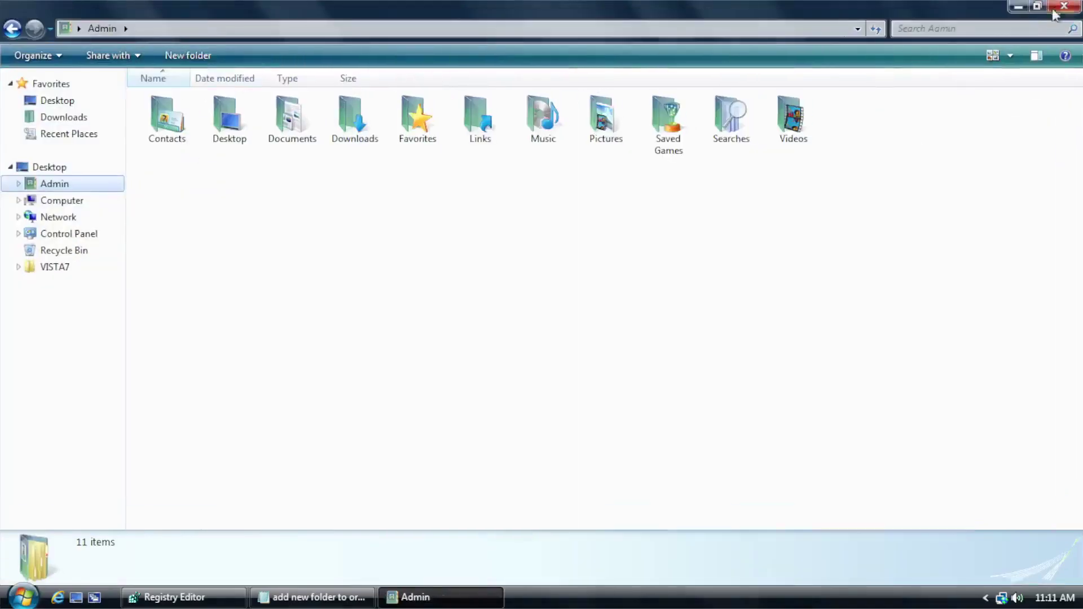
# - Close the Admin folder, Registry Editor and the "add new folder to organize (2)" text file
pyautogui.click(1058, 8)
pyautogui.click(1058, 10)
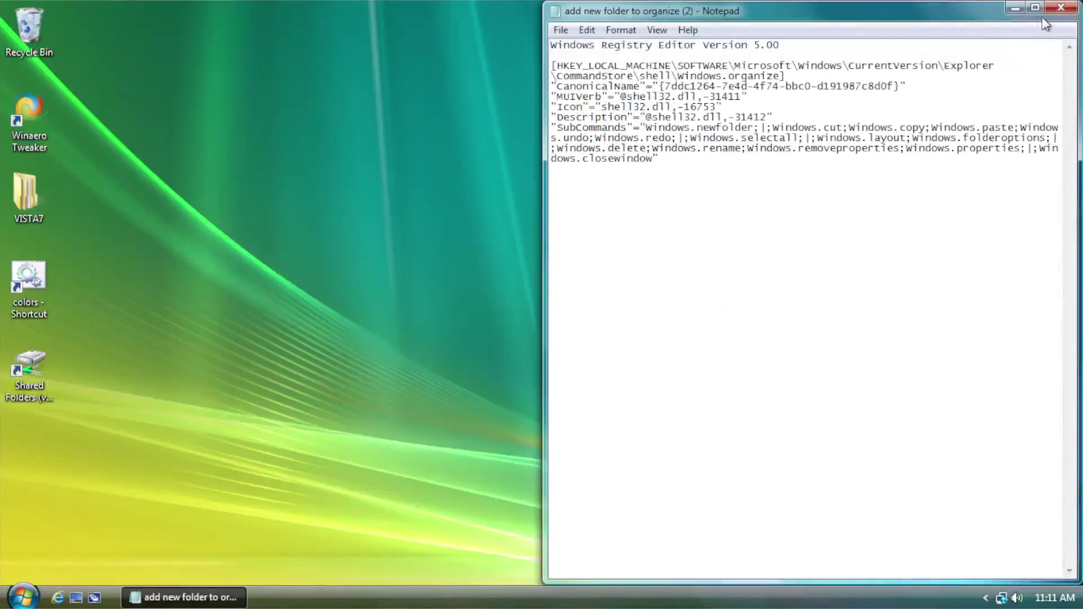
pyautogui.click(1060, 8)
# - Browse the VISTA7 folder to System files\Personalize Changer and select the Vista Personalize registry file
pyautogui.doubleClick(40, 197)
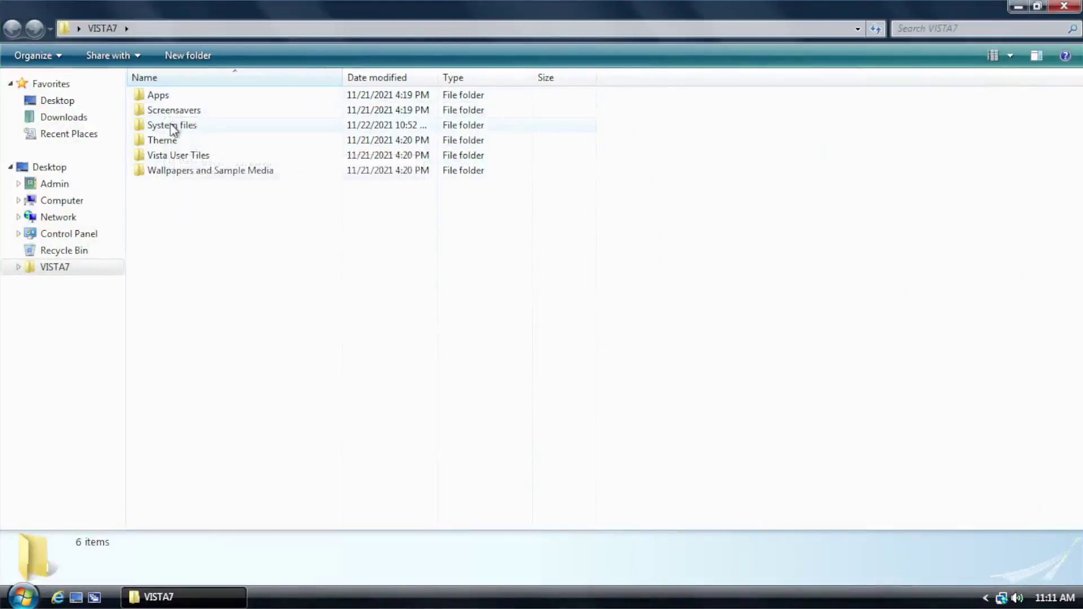
pyautogui.doubleClick(175, 126)
pyautogui.doubleClick(175, 126)
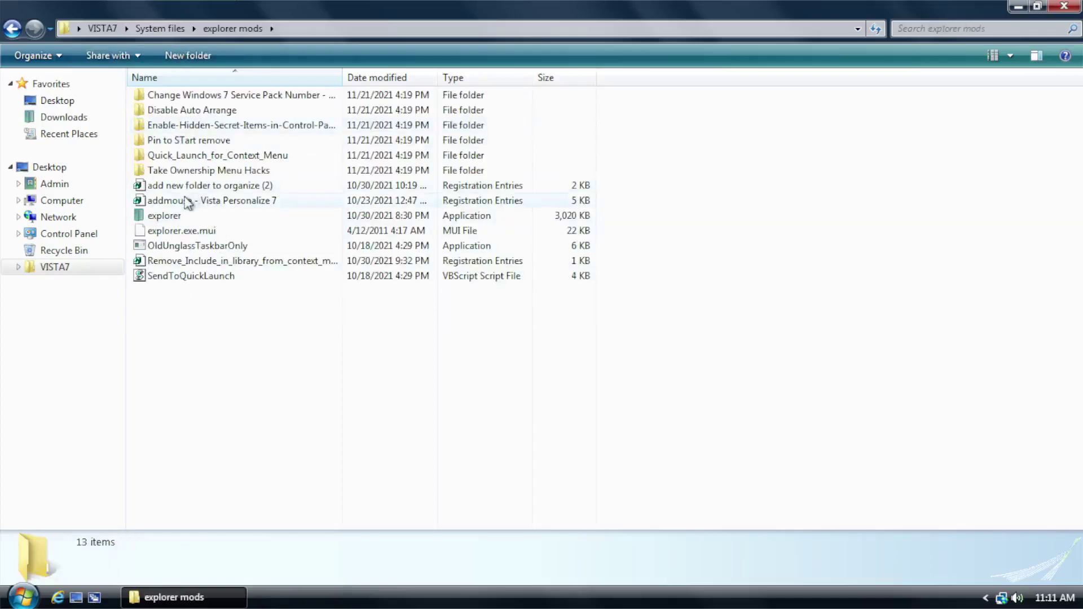
pyautogui.click(15, 31)
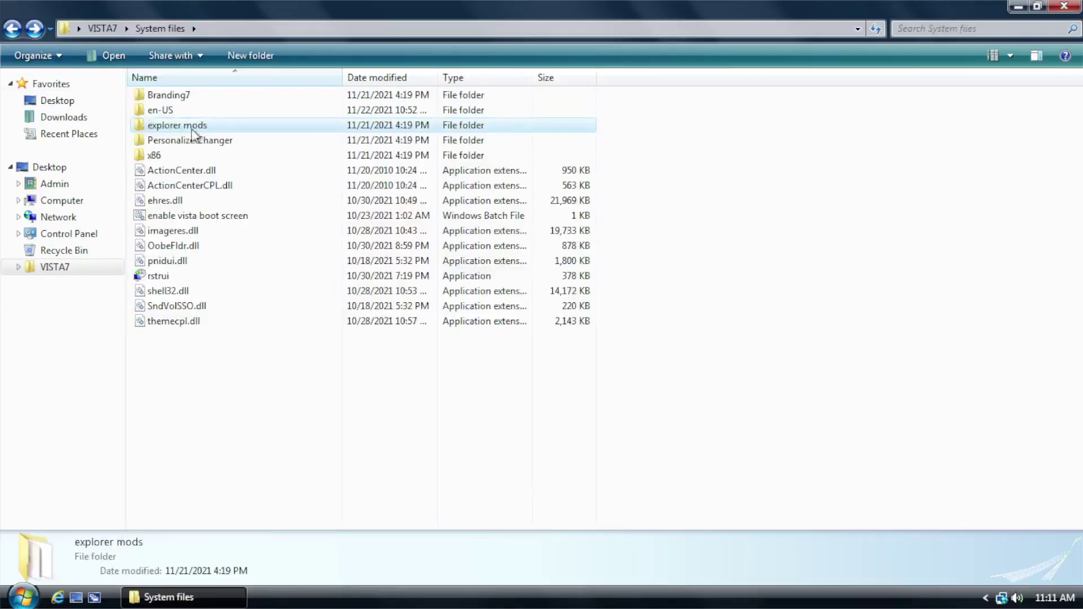
pyautogui.click(241, 224)
pyautogui.click(174, 142)
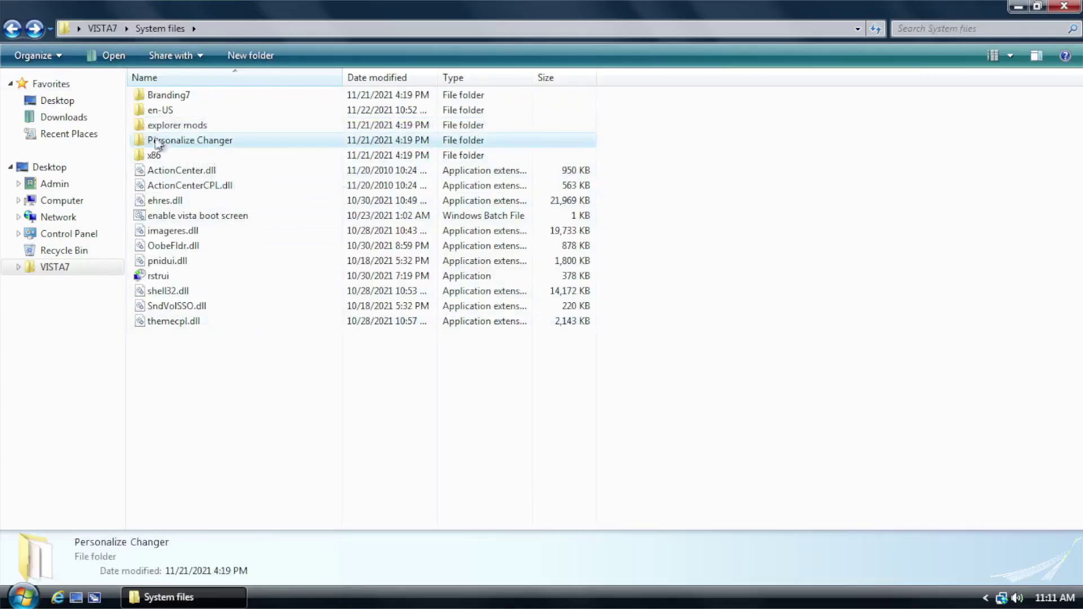
pyautogui.doubleClick(190, 143)
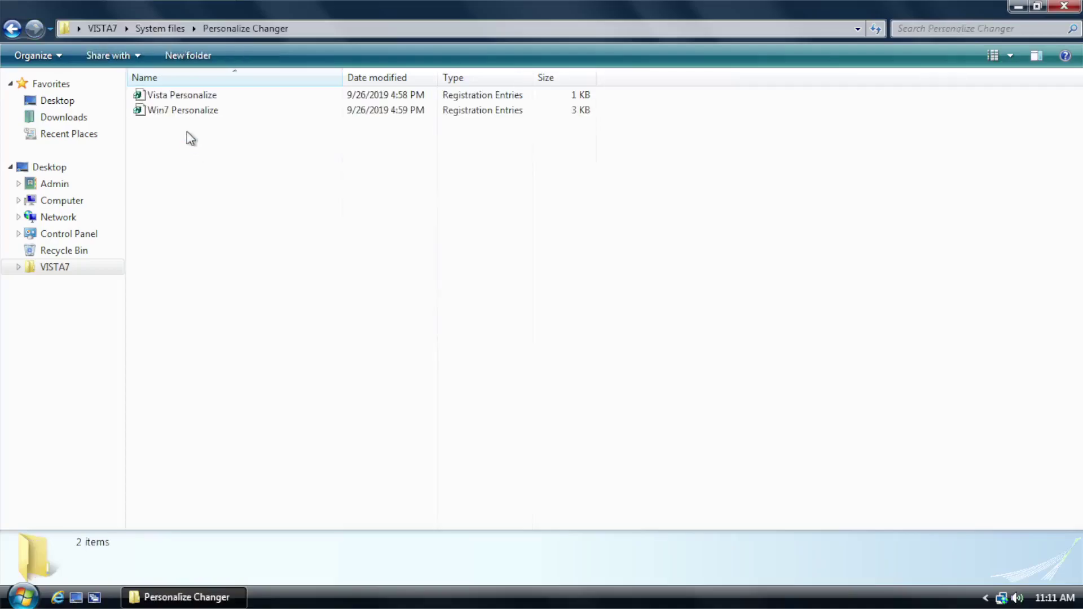
pyautogui.click(174, 96)
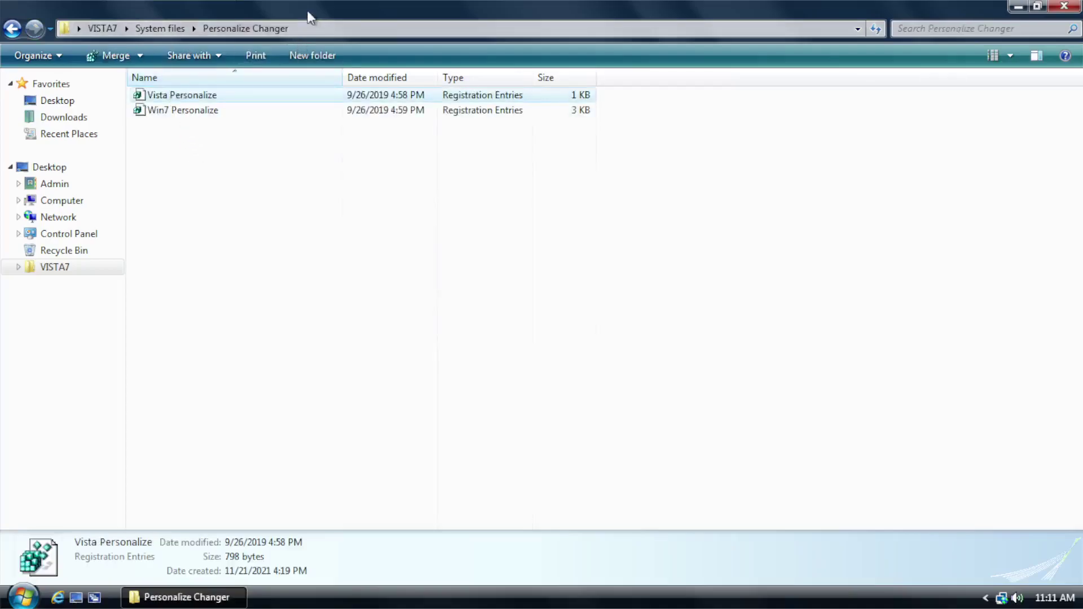
# - Minimize the Personalize Changer folder, open the desktop's Personalization page, look through its theme list and close it
pyautogui.doubleClick(309, 17)
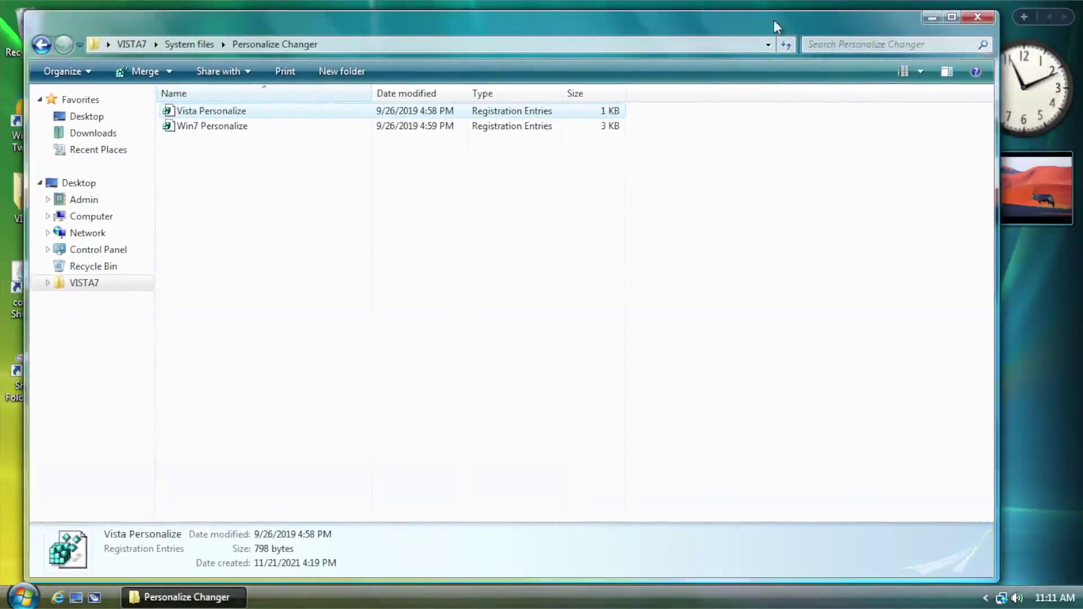
pyautogui.click(932, 16)
pyautogui.rightClick(455, 96)
pyautogui.click(510, 310)
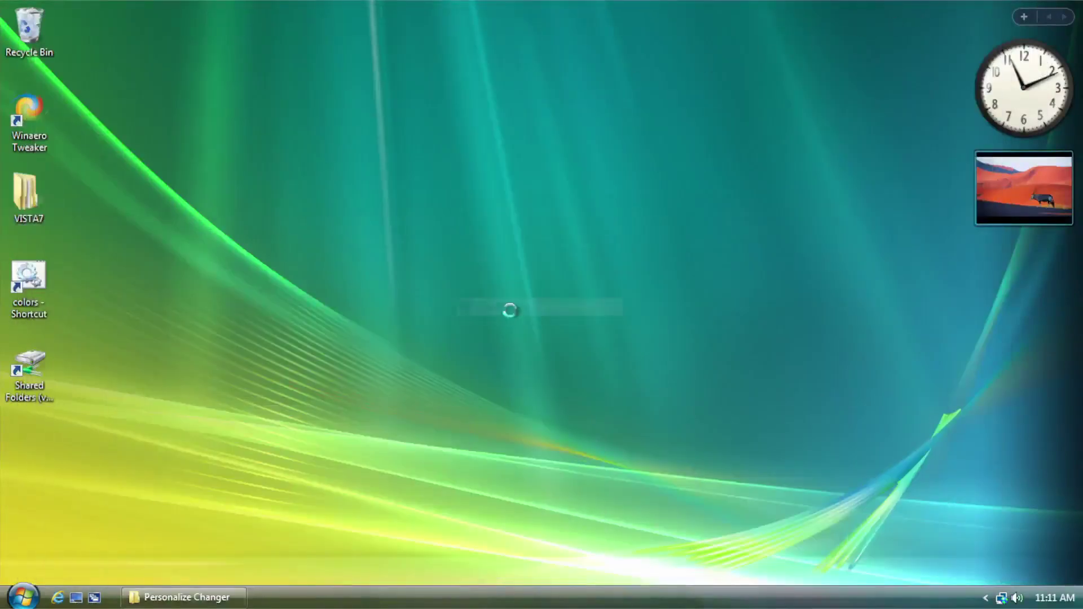
pyautogui.scroll(-5, 719, 367)
pyautogui.scroll(6, 716, 368)
pyautogui.scroll(-3, 524, 368)
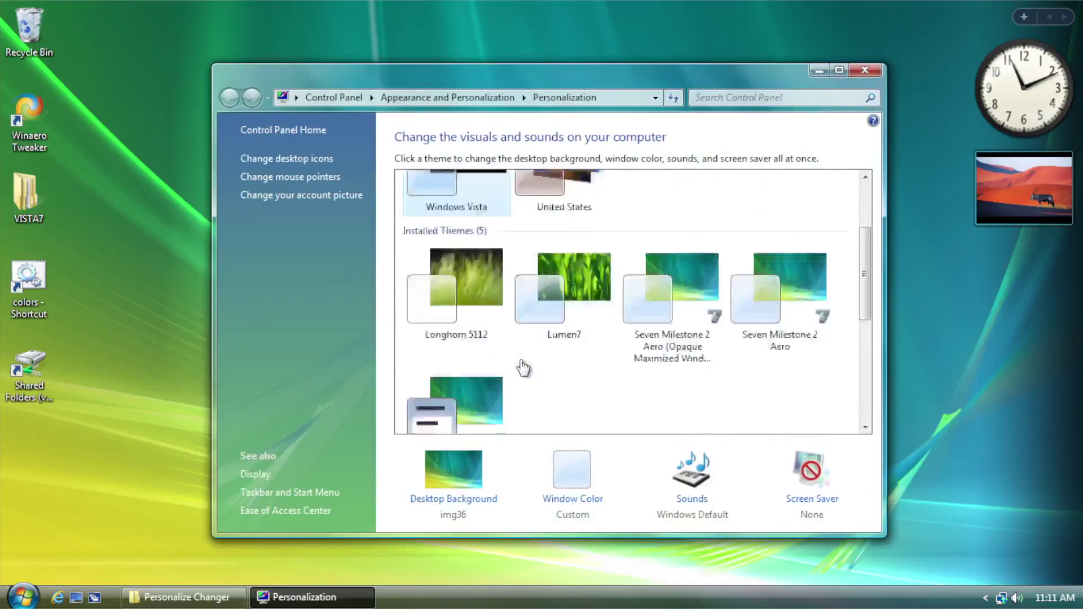
pyautogui.scroll(-3, 523, 368)
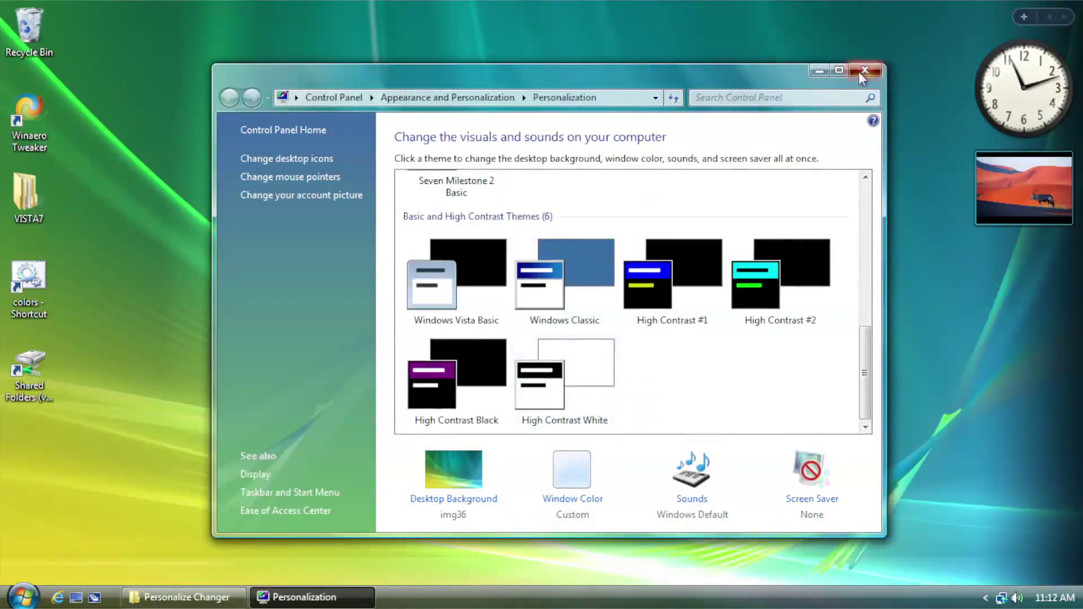
pyautogui.click(862, 71)
# - Reopen Personalization from the desktop, go up to the Appearance and Personalization category and move its window aside
pyautogui.rightClick(314, 162)
pyautogui.click(364, 371)
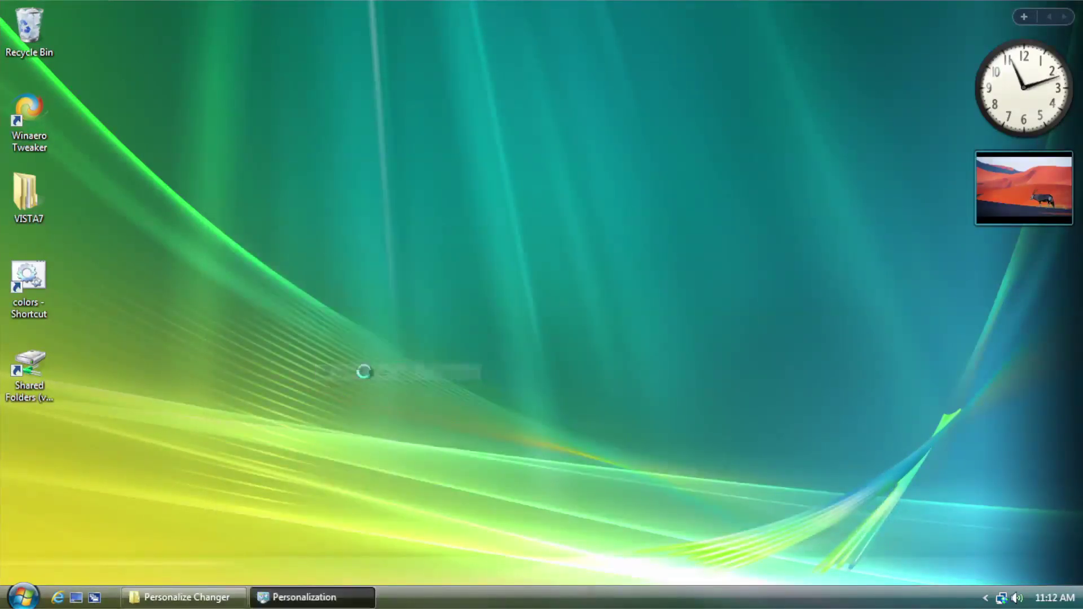
pyautogui.click(506, 99)
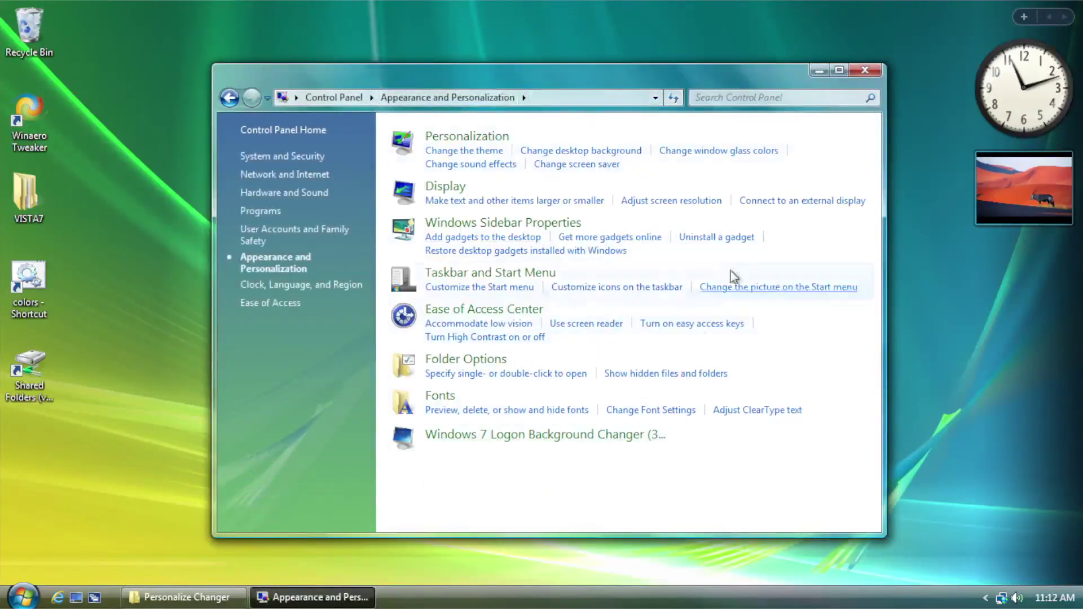
pyautogui.moveTo(701, 72); pyautogui.dragTo(556, 24)
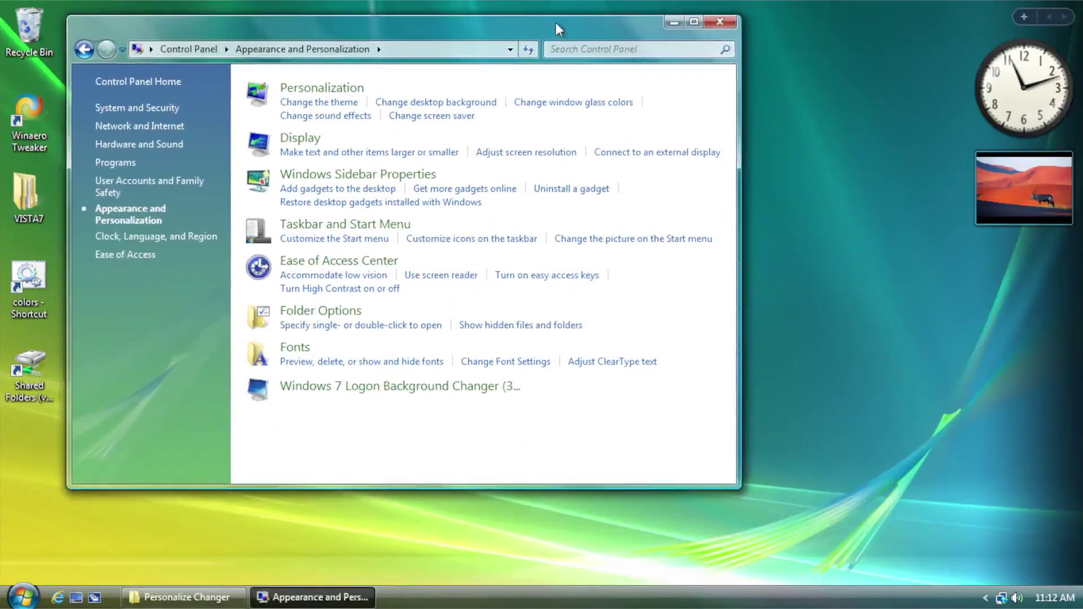
# - Open the desktop's Personalization page beside the category window to compare them, and close both windows
pyautogui.rightClick(785, 134)
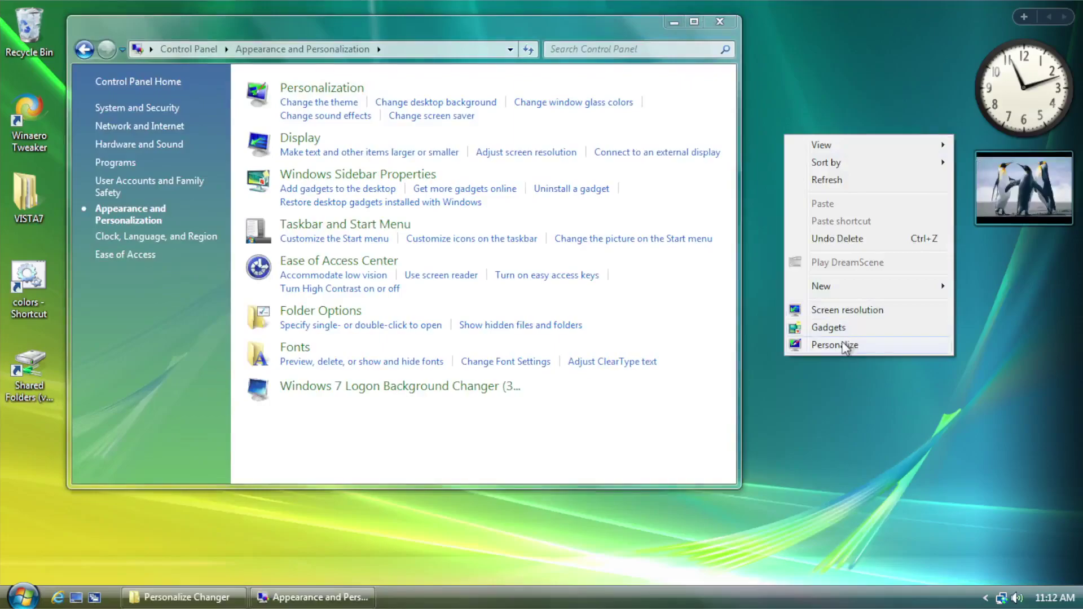
pyautogui.click(835, 345)
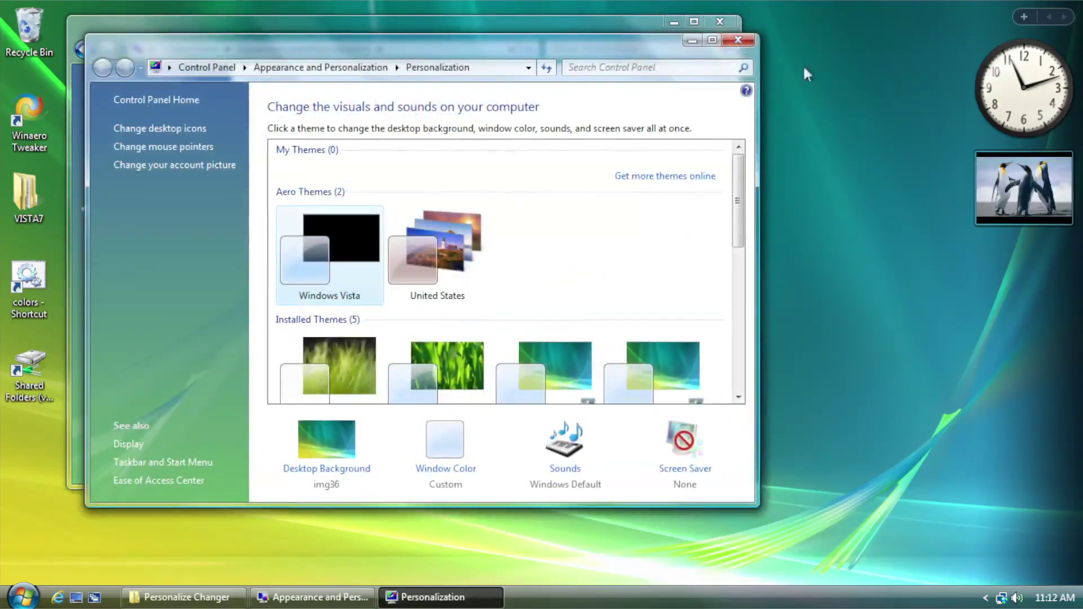
pyautogui.click(738, 40)
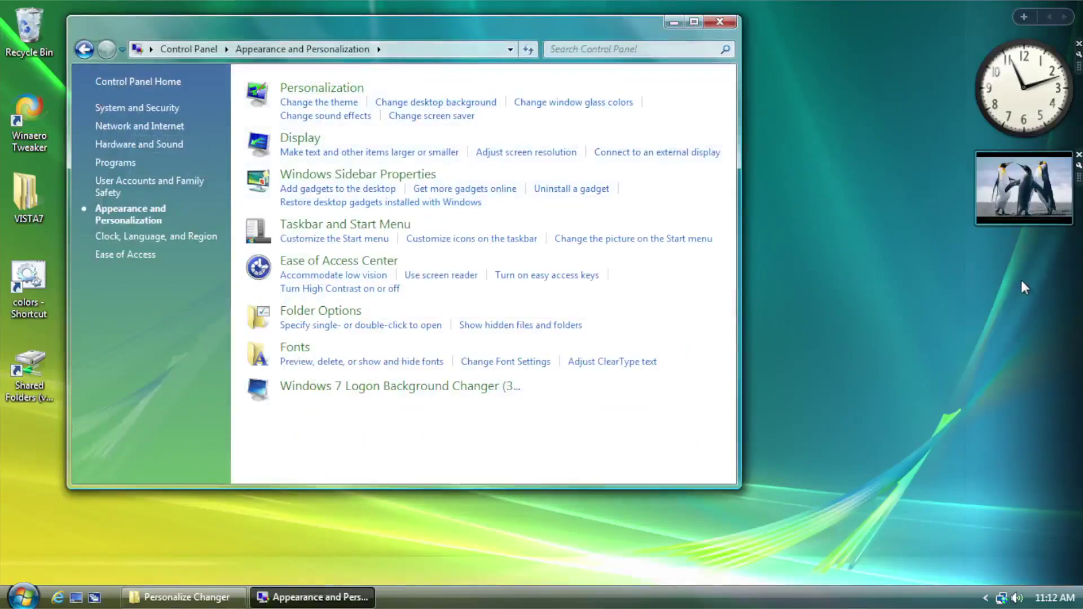
pyautogui.click(308, 91)
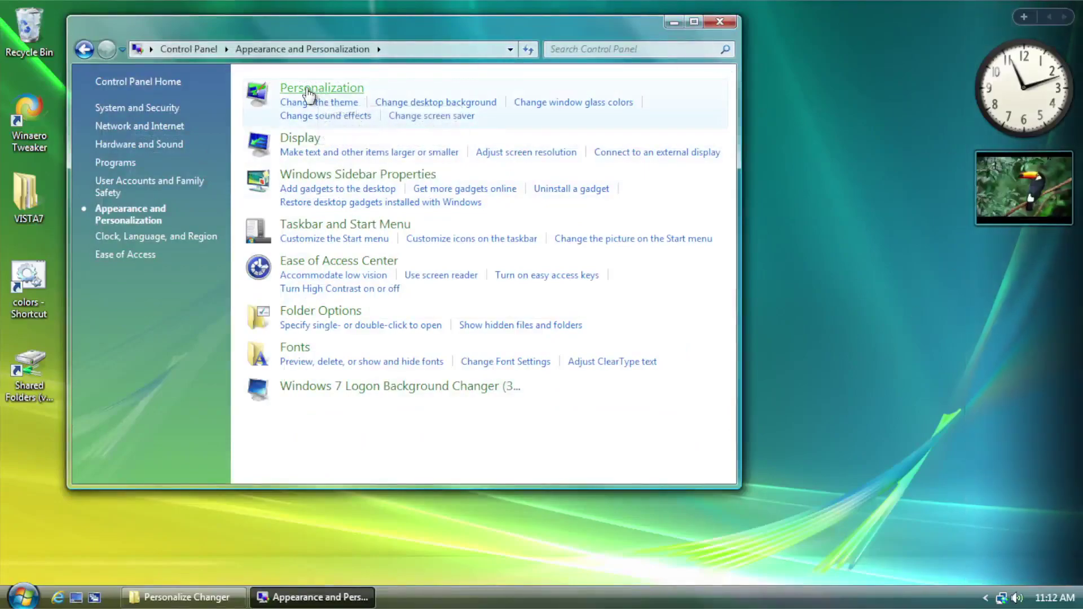
pyautogui.click(720, 21)
# - Show once more how desktop Personalization differs from its parent Appearance and Personalization category, and close the window
pyautogui.rightClick(491, 117)
pyautogui.click(577, 327)
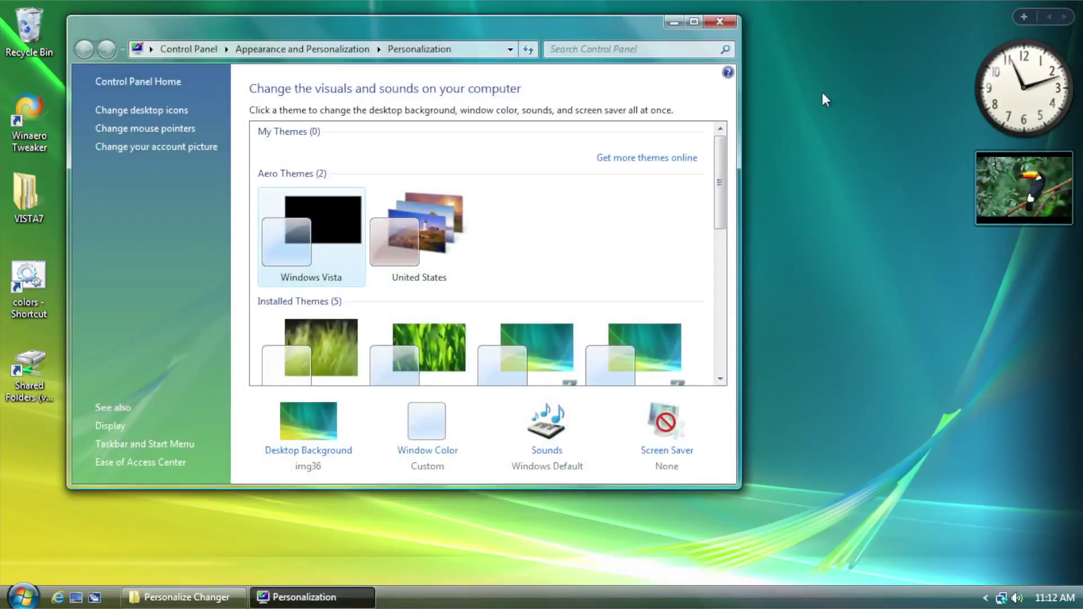
pyautogui.rightClick(823, 92)
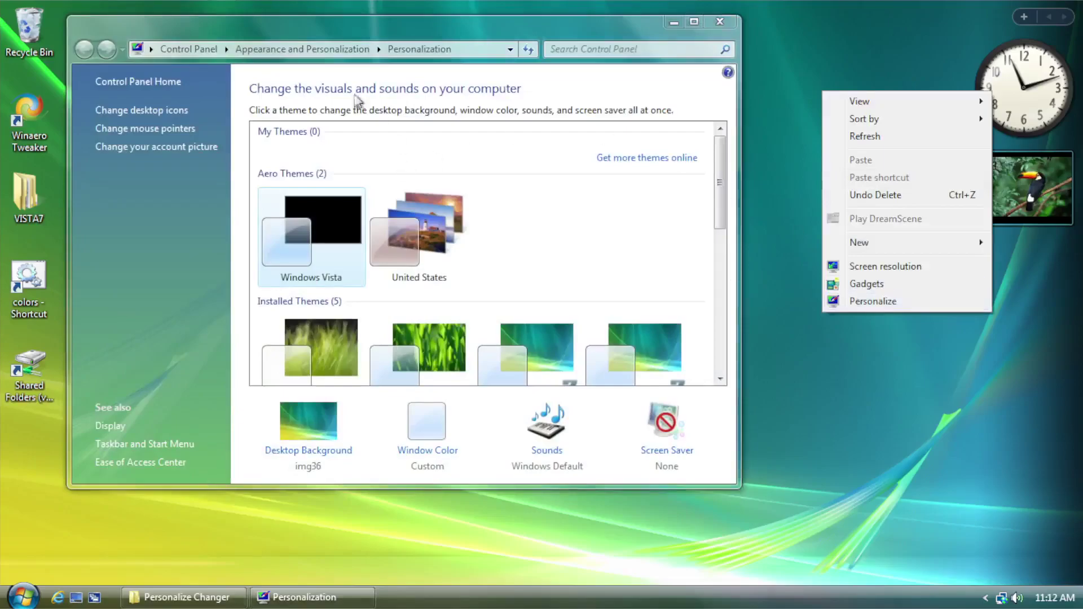
pyautogui.click(302, 49)
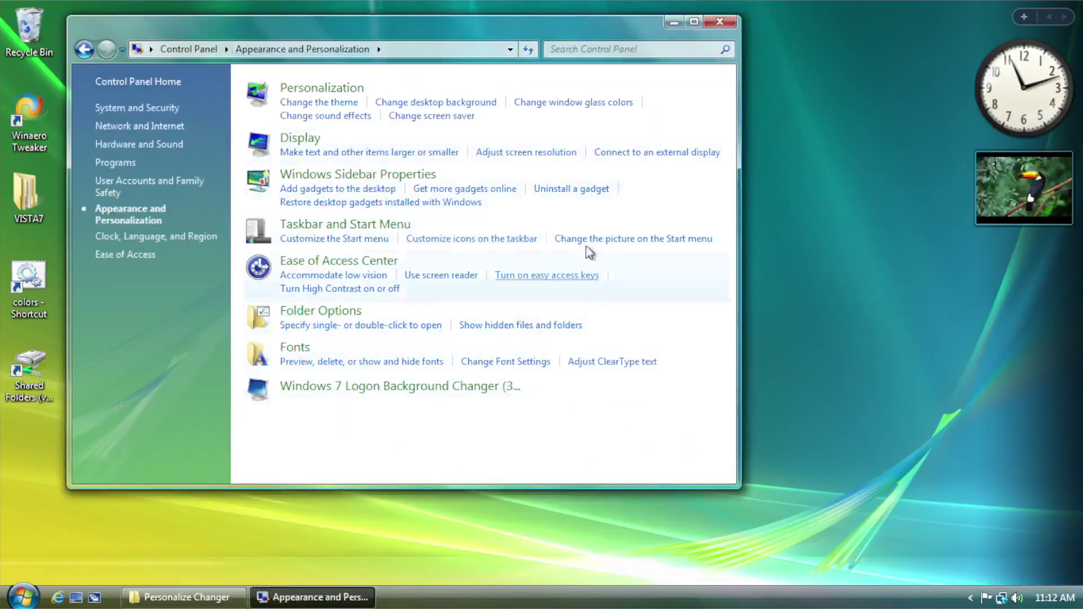
pyautogui.click(722, 25)
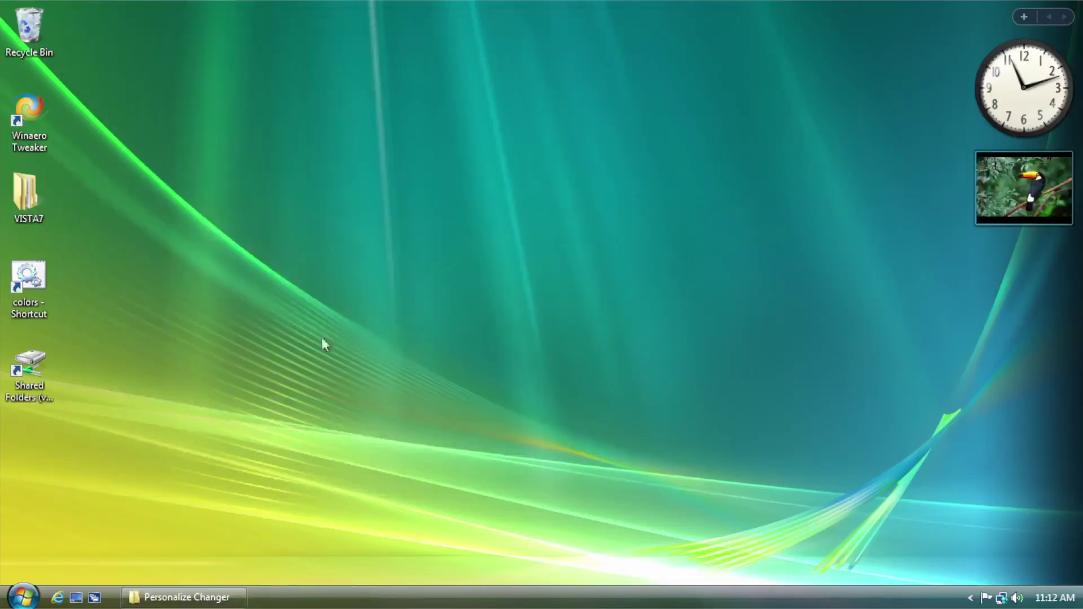
# - Restore the Personalize Changer folder and open the Vista Personalize registry file for editing in Notepad
pyautogui.click(186, 597)
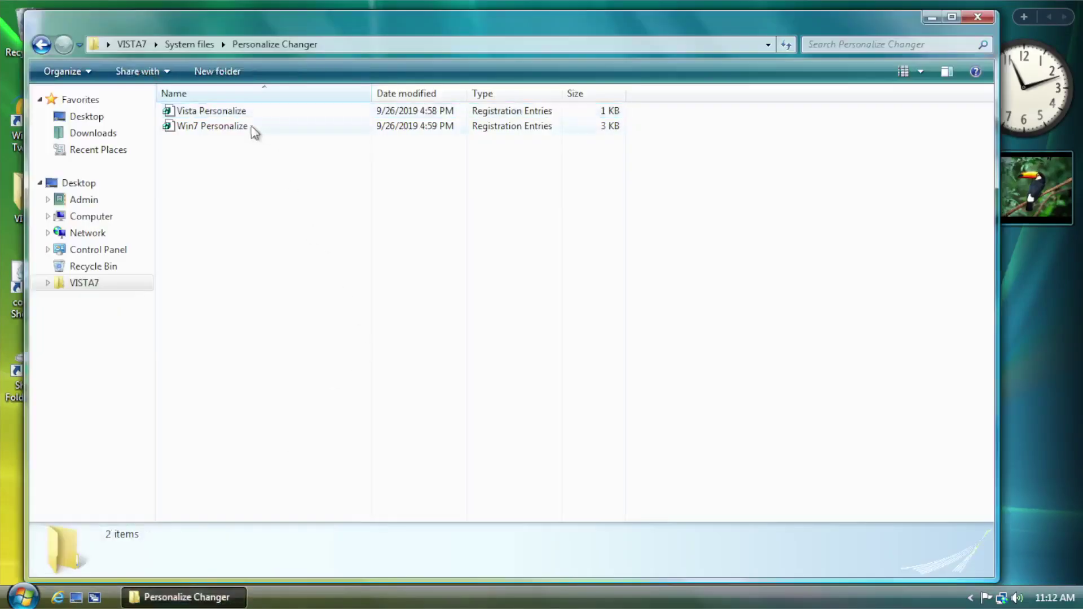
pyautogui.rightClick(189, 112)
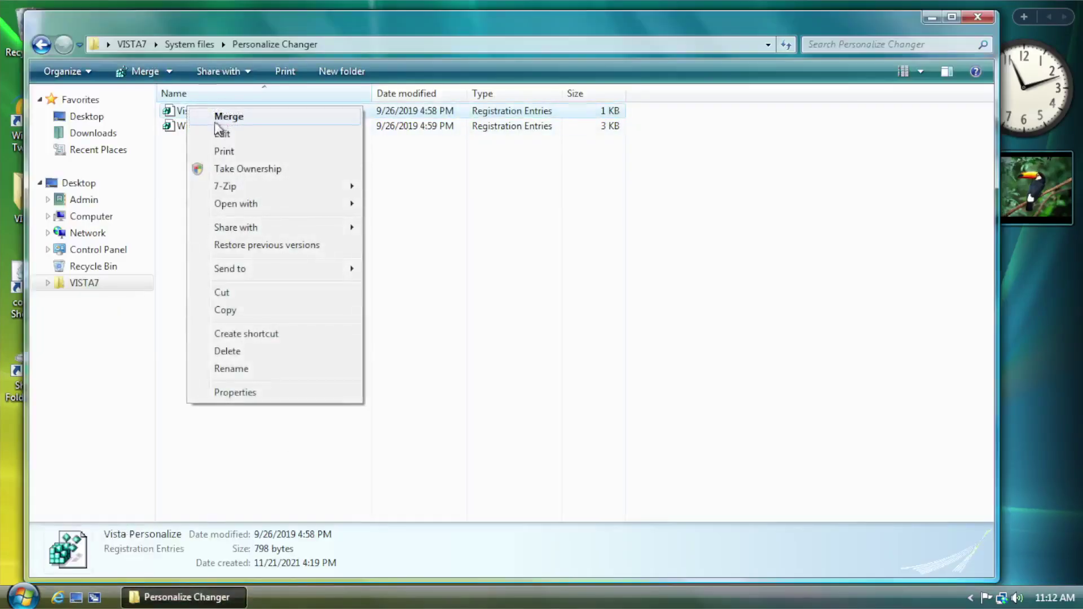
pyautogui.click(225, 135)
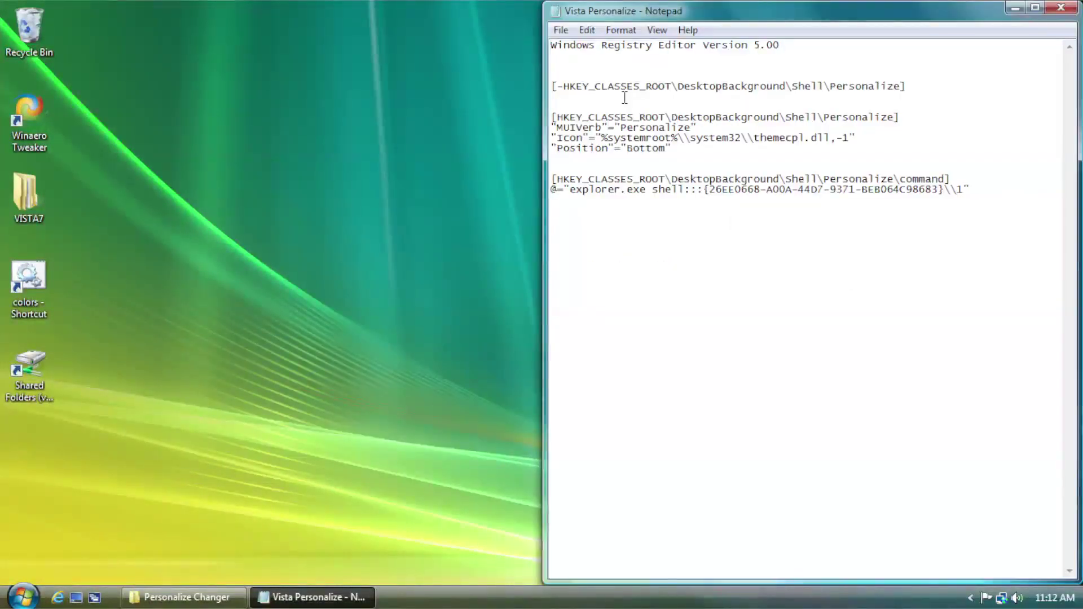
# - Open Registry Editor and select the key HKEY_CLASSES_ROOT\DesktopBackground\Shell\Personalize
pyautogui.press('super+r')
pyautogui.press('Return')
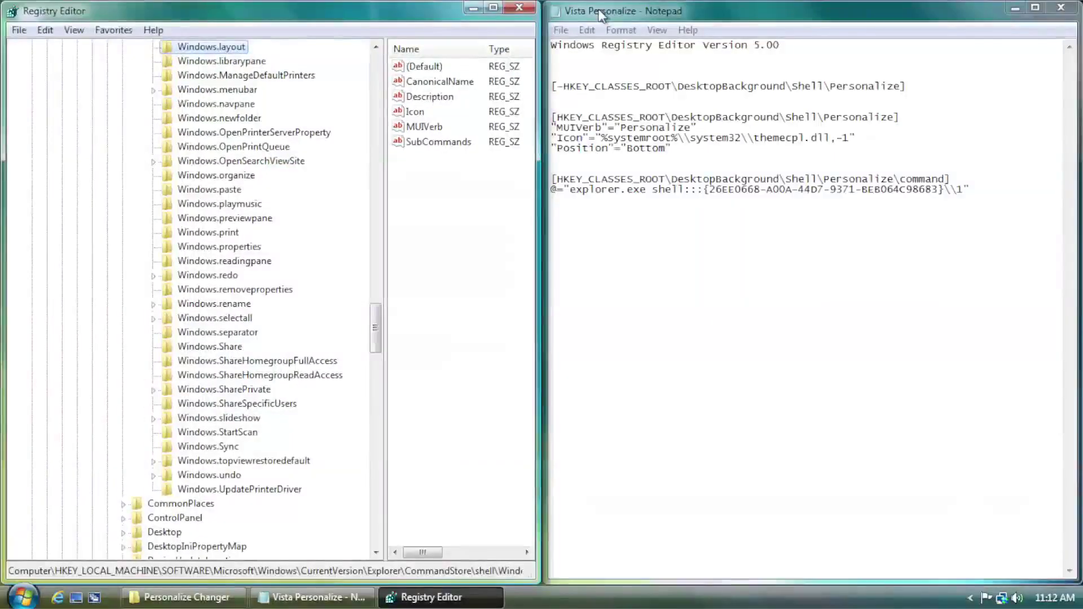
pyautogui.moveTo(375, 308); pyautogui.dragTo(377, 54)
pyautogui.click(33, 90)
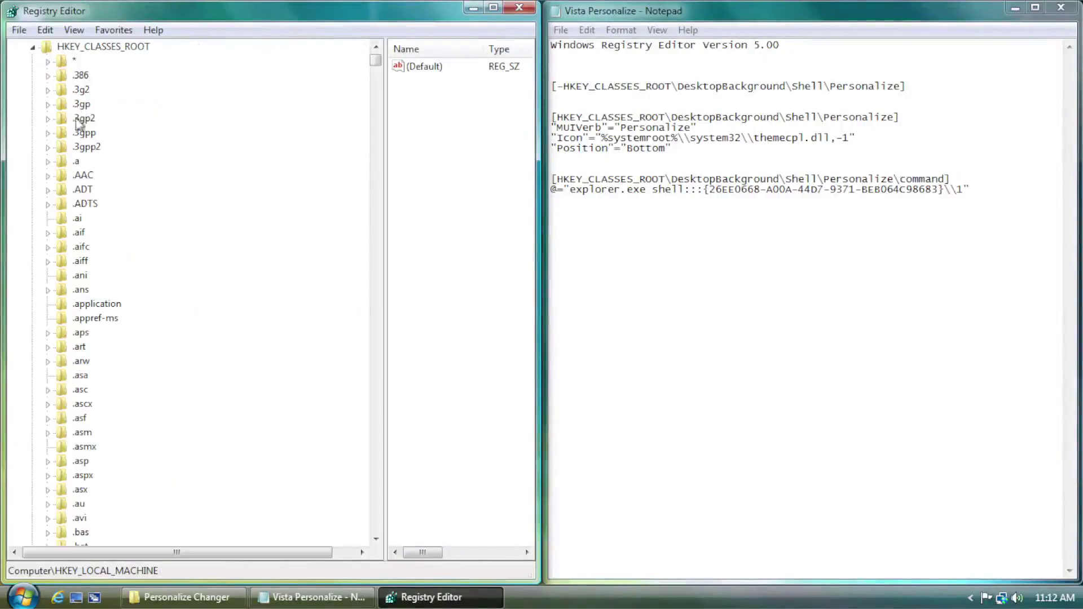
pyautogui.scroll(-20, 118, 362)
pyautogui.moveTo(376, 68); pyautogui.dragTo(370, 182)
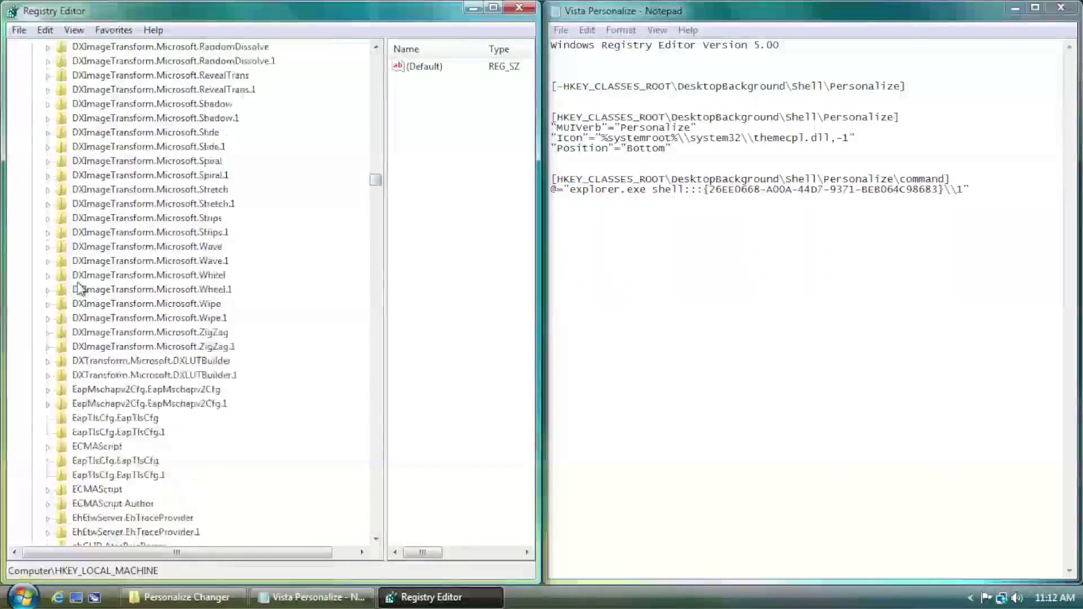
pyautogui.scroll(20, 79, 289)
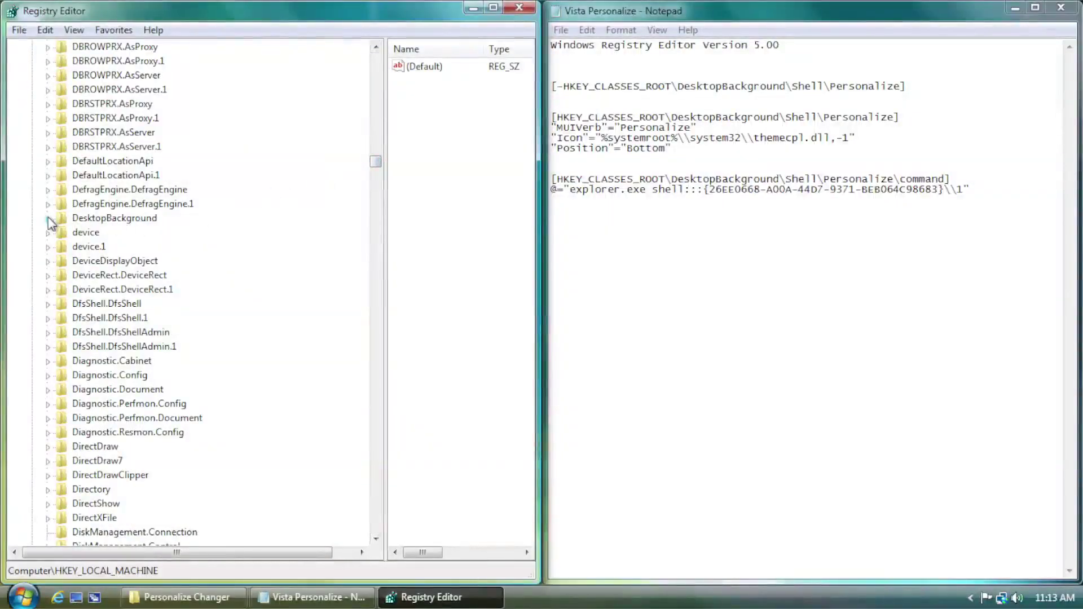
pyautogui.click(48, 219)
pyautogui.click(63, 233)
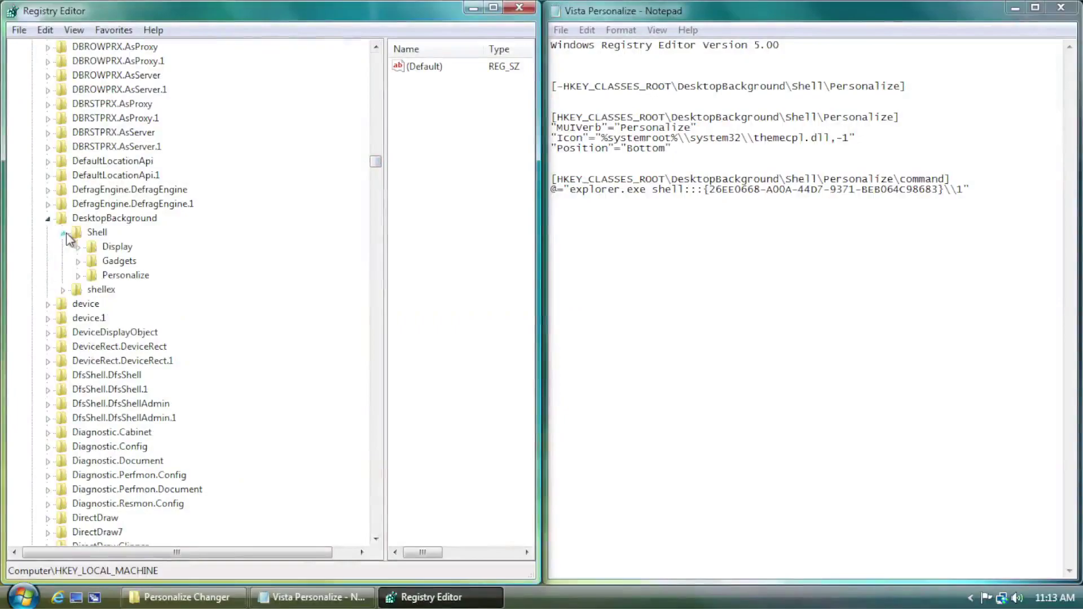
pyautogui.click(137, 278)
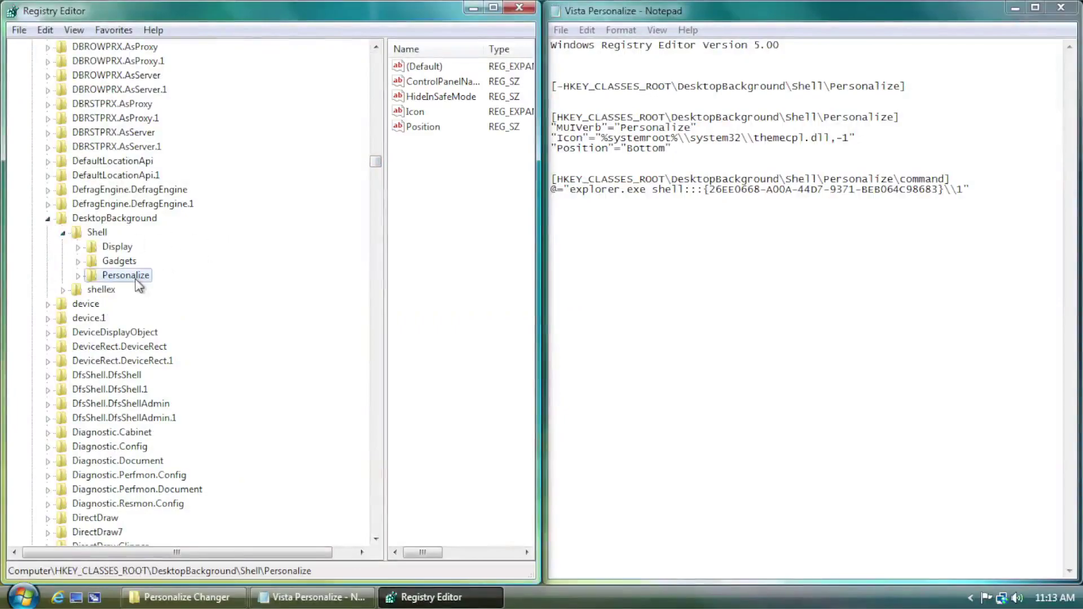
# - Make the Admin account owner of the Personalize key, replacing the owner on its subcontainers and objects as well
pyautogui.rightClick(107, 274)
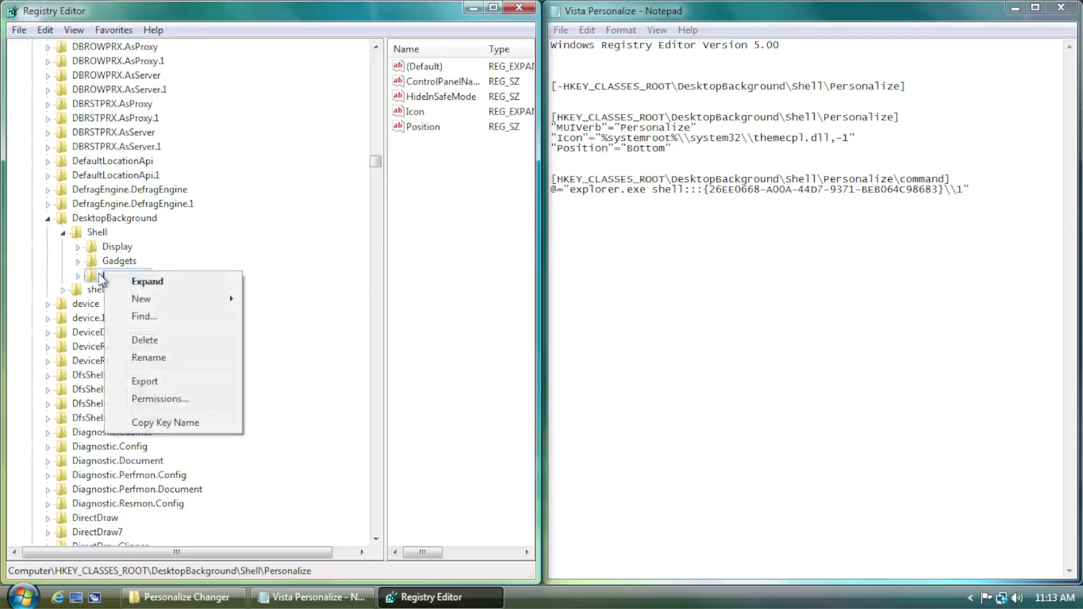
pyautogui.click(161, 399)
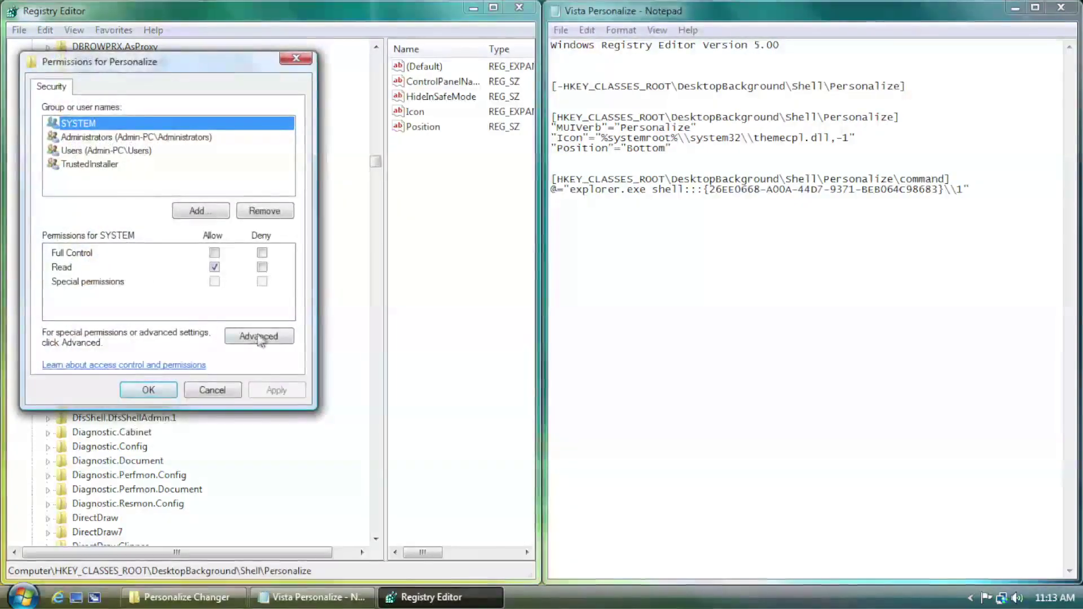
pyautogui.click(259, 337)
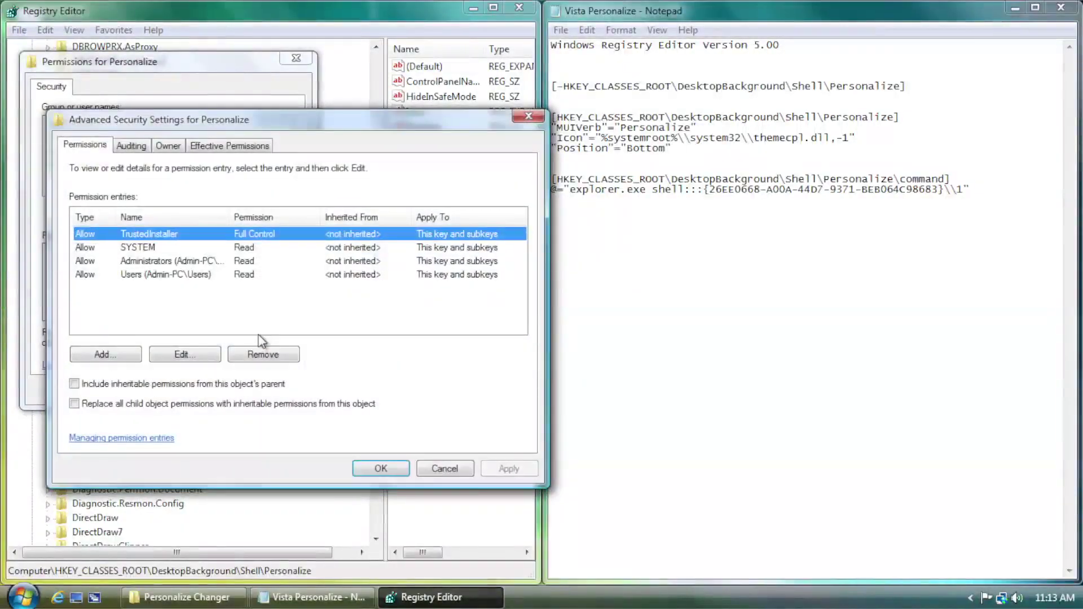
pyautogui.click(168, 145)
pyautogui.click(142, 285)
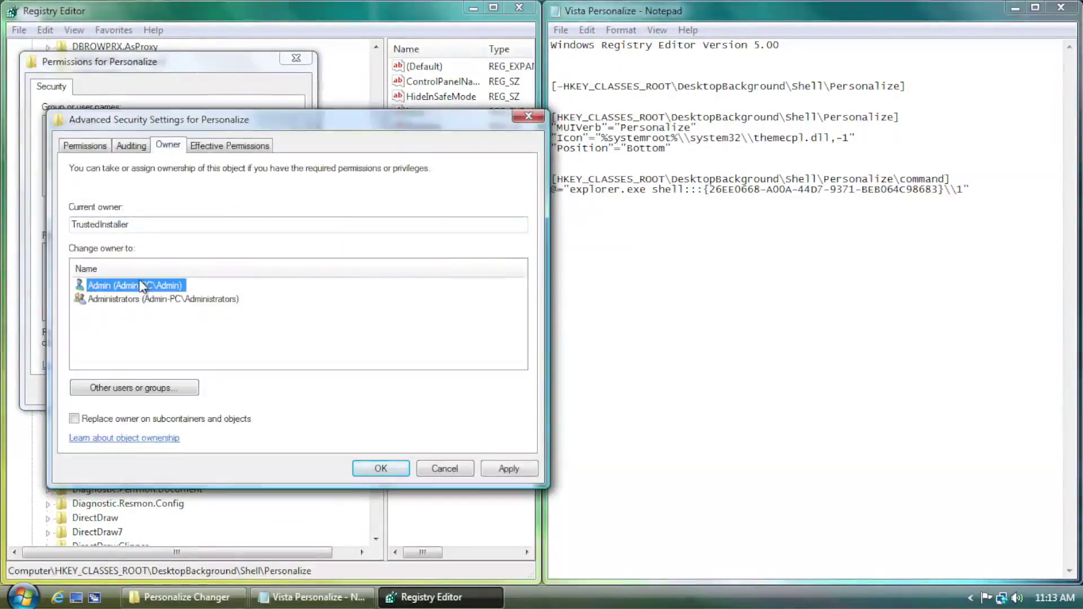
pyautogui.click(526, 470)
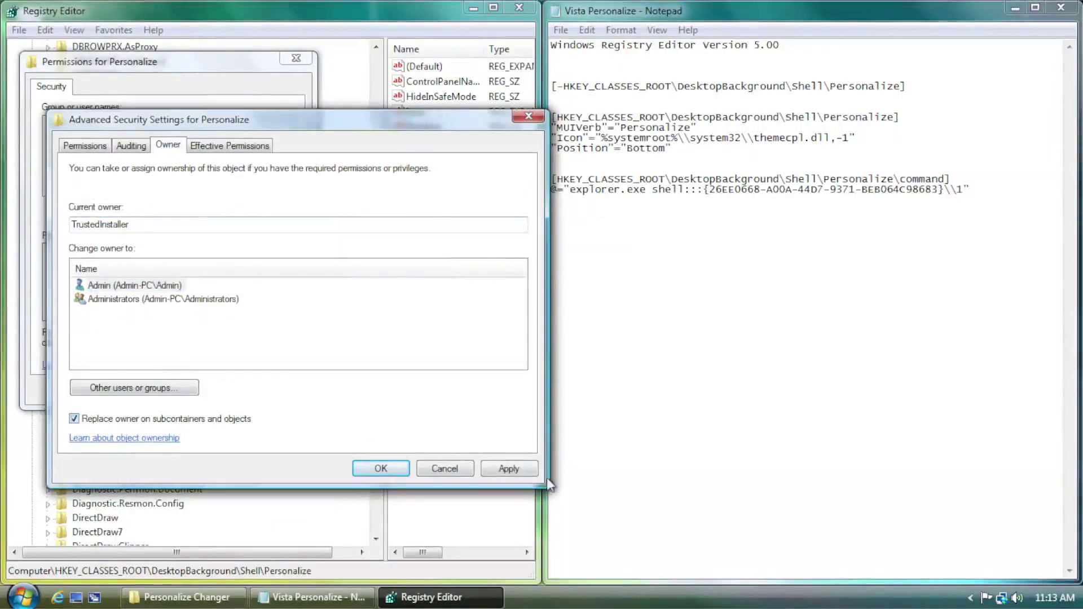
pyautogui.click(378, 470)
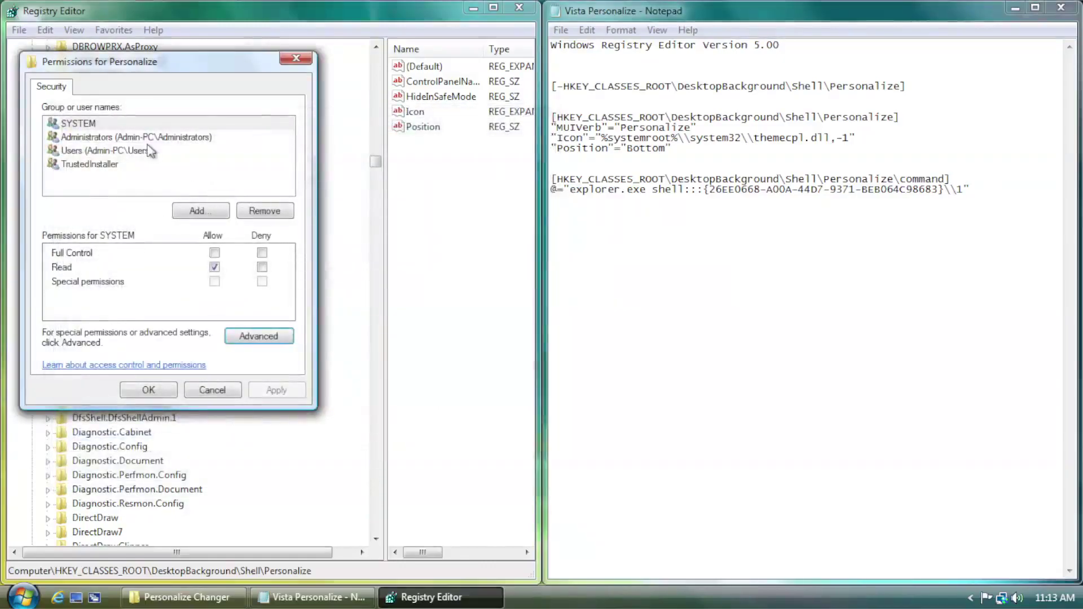
# - Include the parent's inheritable permissions on the Personalize key and replace all child object permissions with them
pyautogui.click(263, 336)
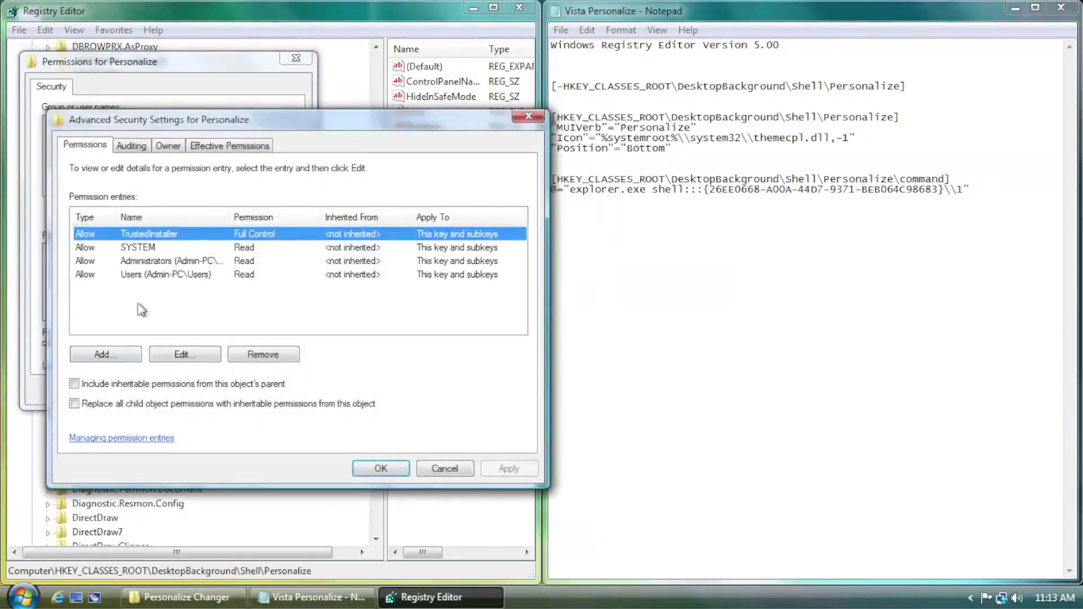
pyautogui.click(150, 263)
pyautogui.click(123, 385)
pyautogui.click(96, 406)
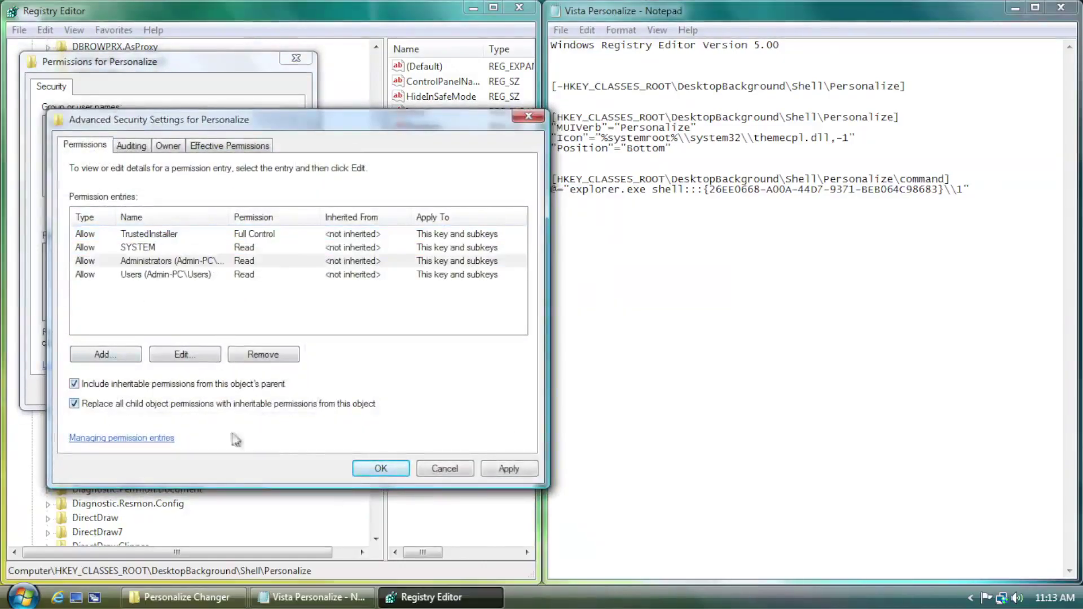
pyautogui.click(381, 469)
pyautogui.click(621, 367)
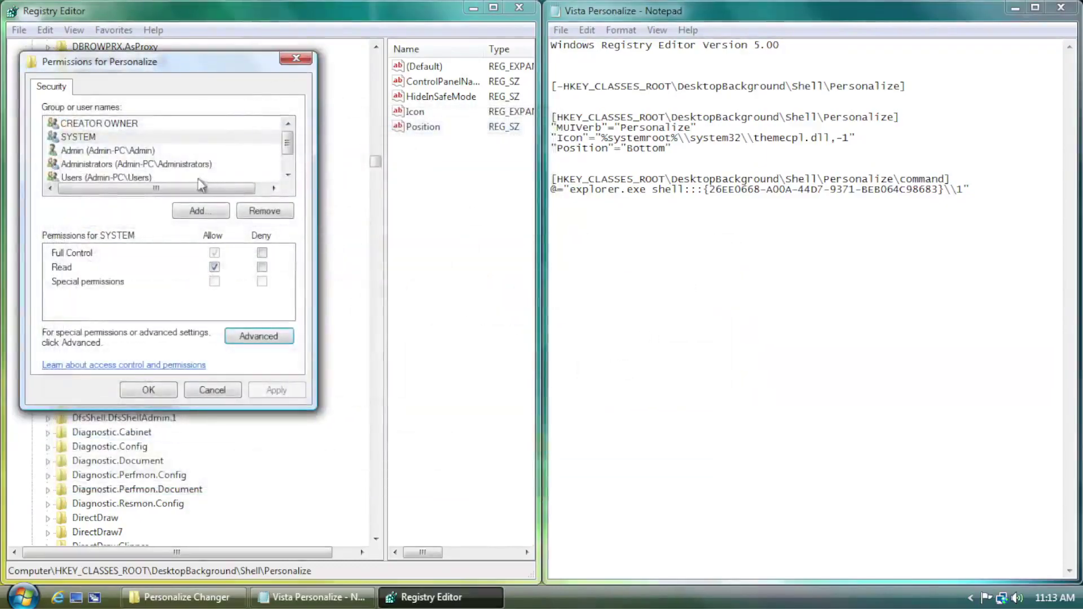
# - Grant the Admin account Full Control of the Personalize key
pyautogui.click(120, 150)
pyautogui.click(215, 253)
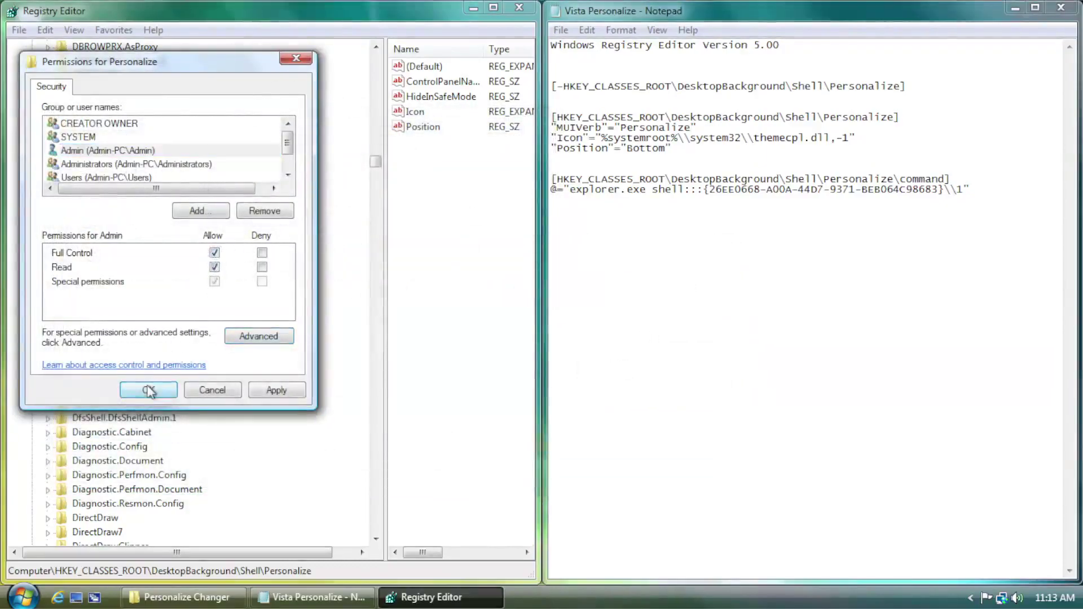
pyautogui.click(148, 389)
# - Check the Admin account's permissions on the command subkey of Personalize and close its permissions without changes
pyautogui.click(80, 276)
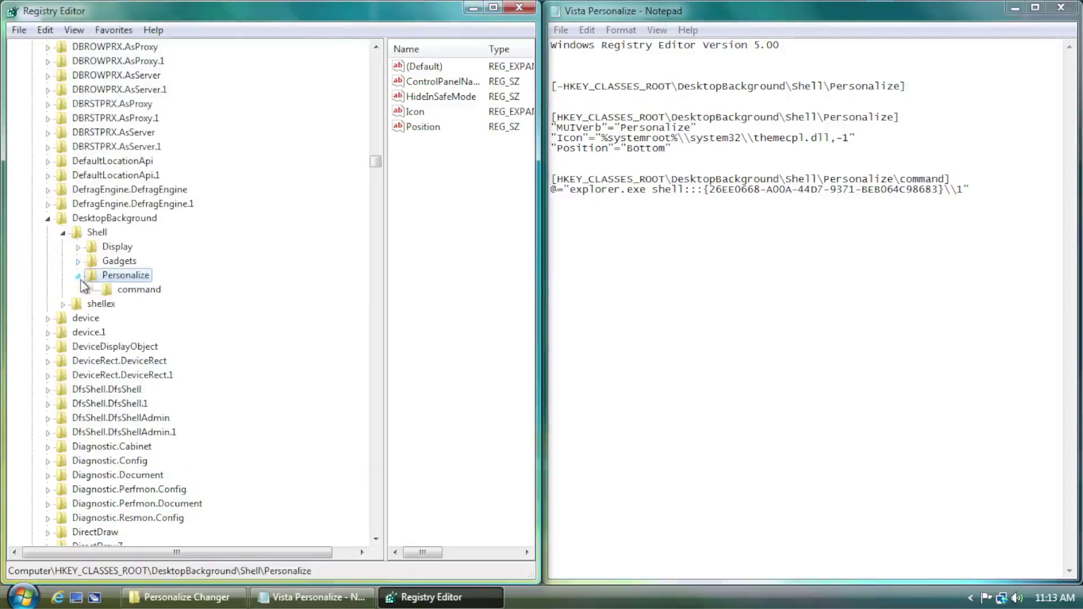
pyautogui.click(135, 289)
pyautogui.rightClick(122, 294)
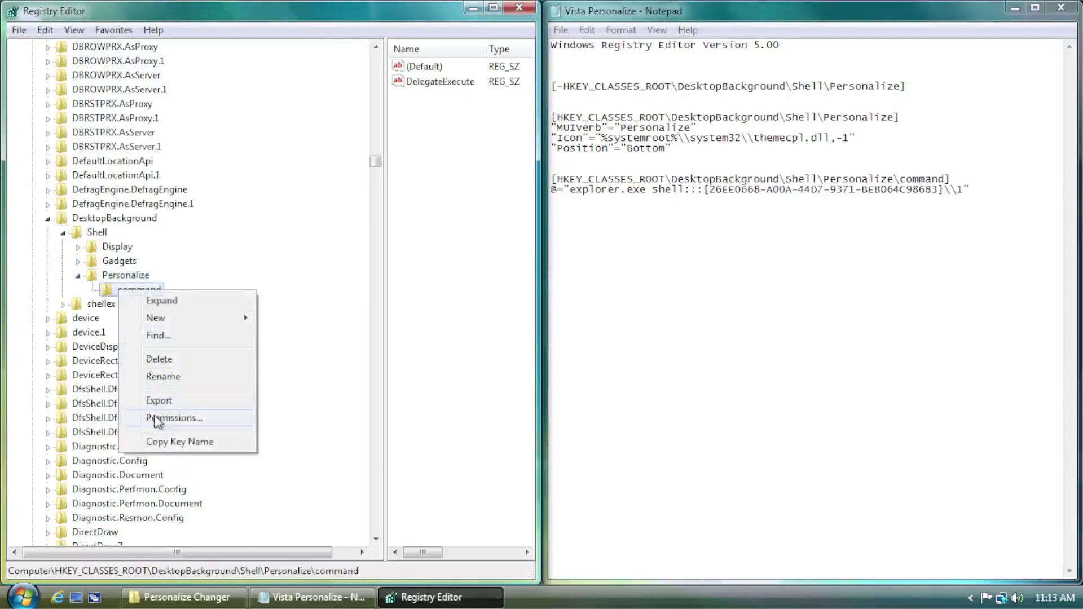
pyautogui.click(169, 418)
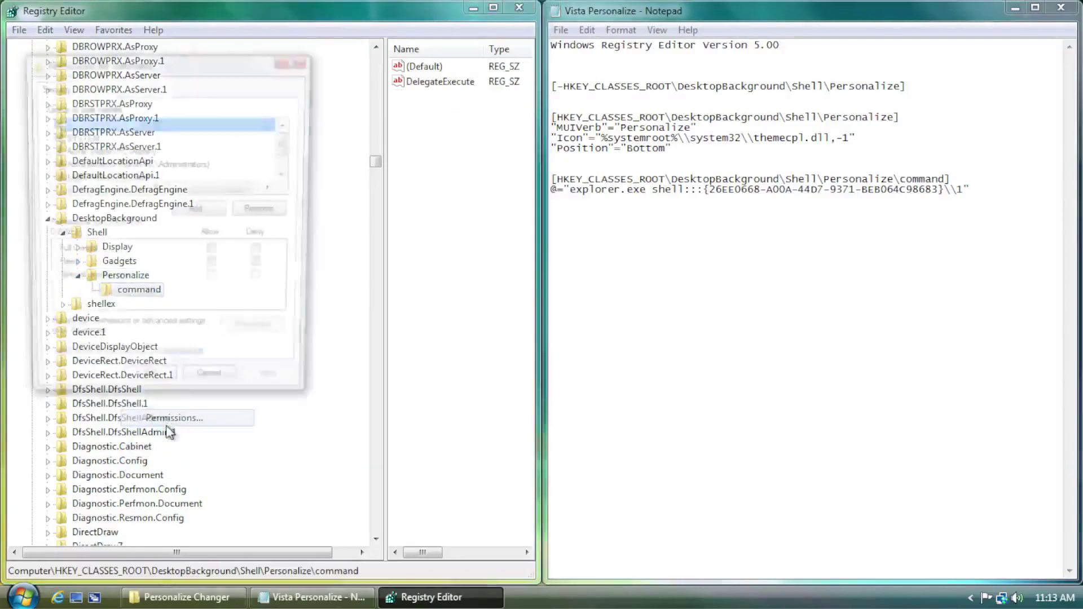
pyautogui.click(139, 151)
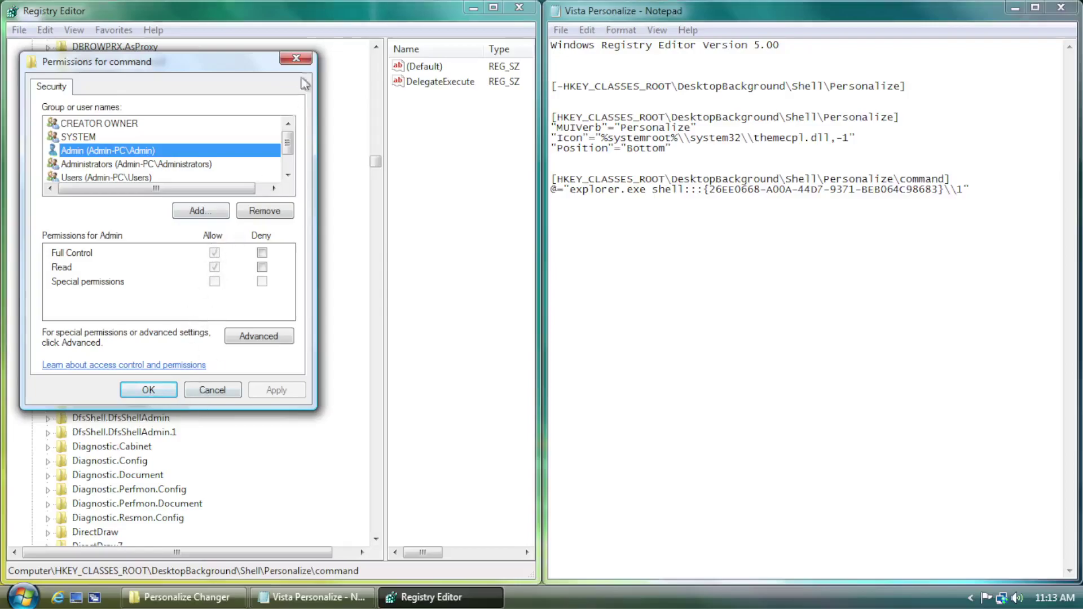
pyautogui.click(295, 58)
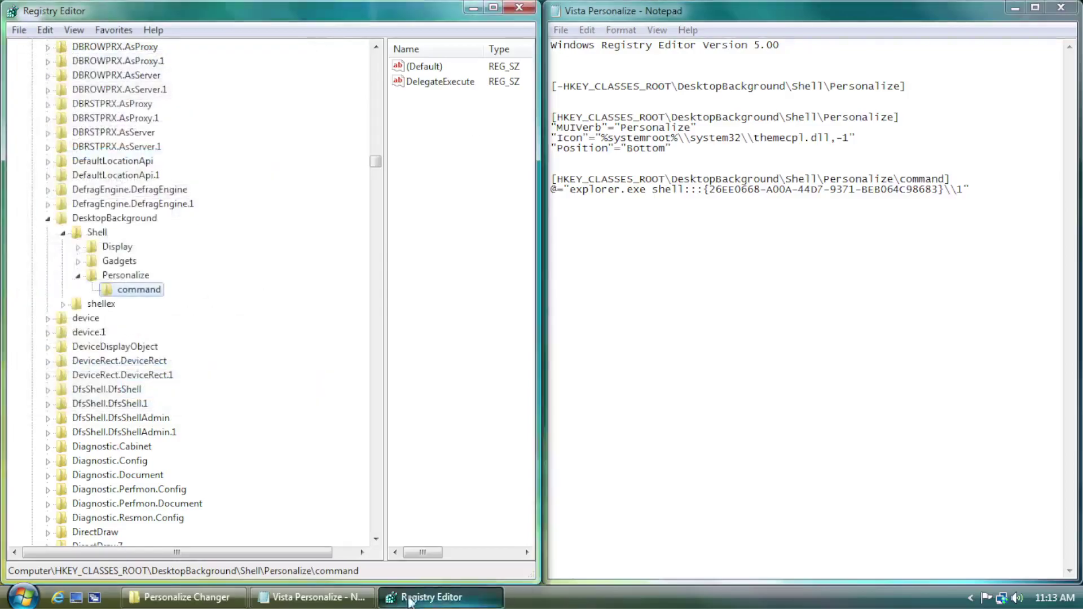
# - Merge the Vista Personalize file from the Personalize Changer folder into the registry and minimize the folder
pyautogui.click(184, 597)
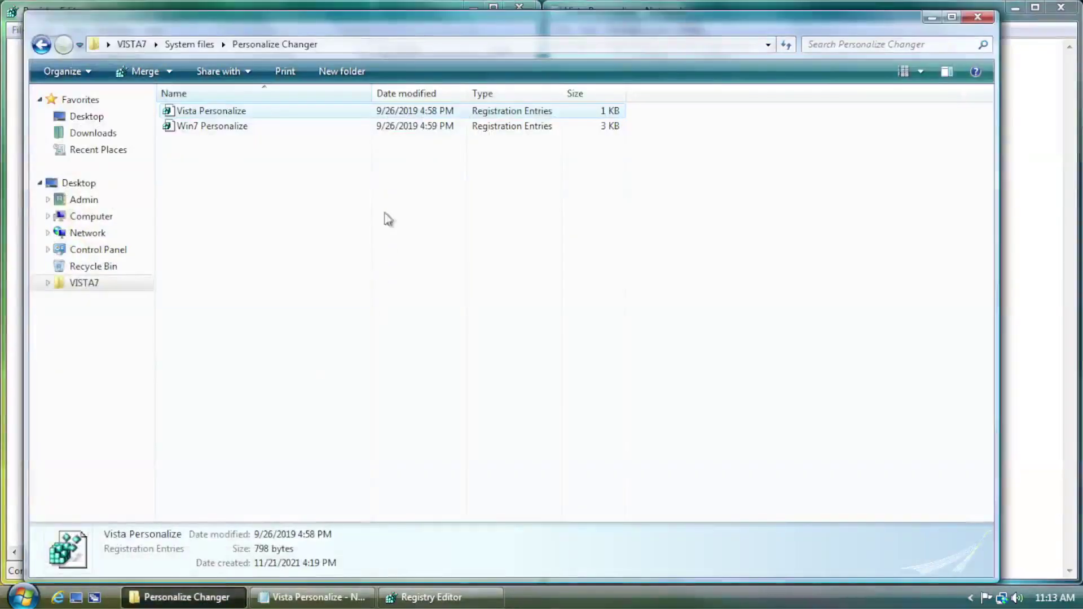
pyautogui.doubleClick(212, 111)
pyautogui.click(661, 324)
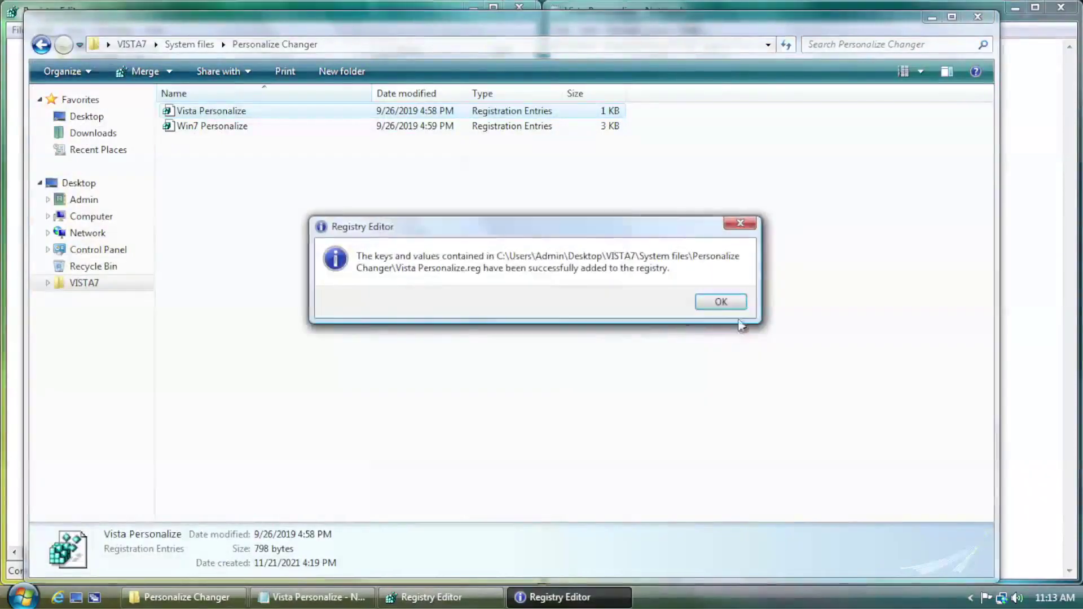
pyautogui.click(721, 302)
pyautogui.click(932, 17)
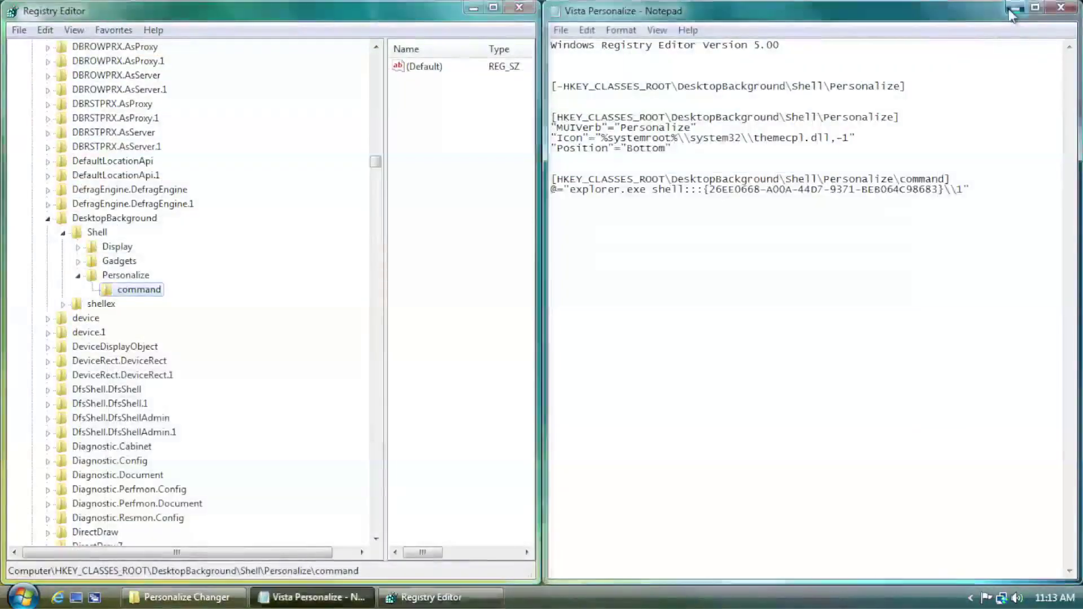
# - Minimize the Notepad file, test the desktop's Personalize entry, and close the Control Panel window it opens
pyautogui.click(1013, 12)
pyautogui.rightClick(733, 97)
pyautogui.click(796, 295)
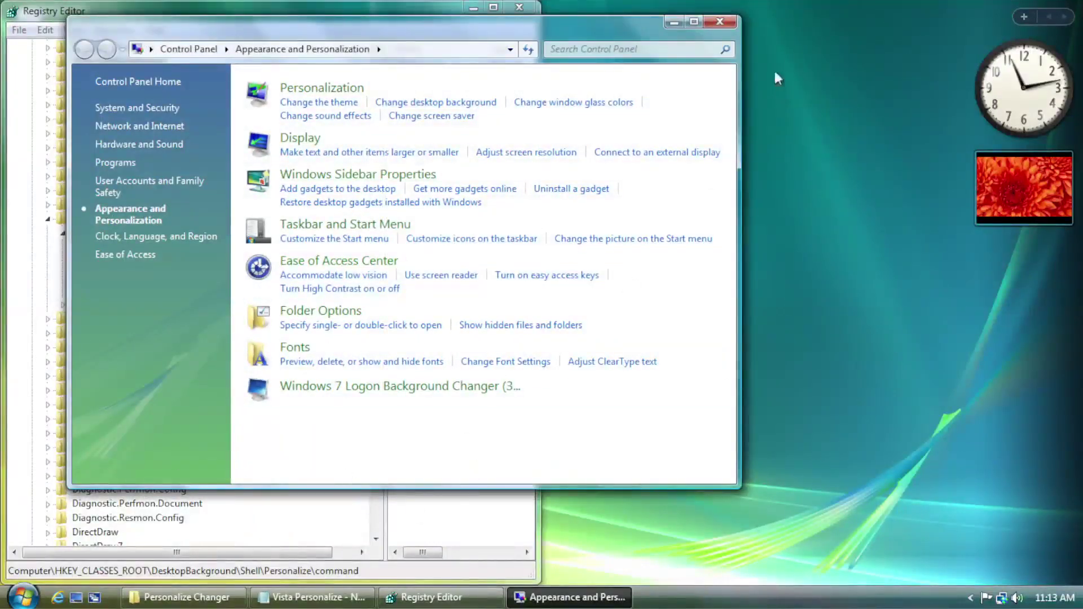
pyautogui.click(727, 21)
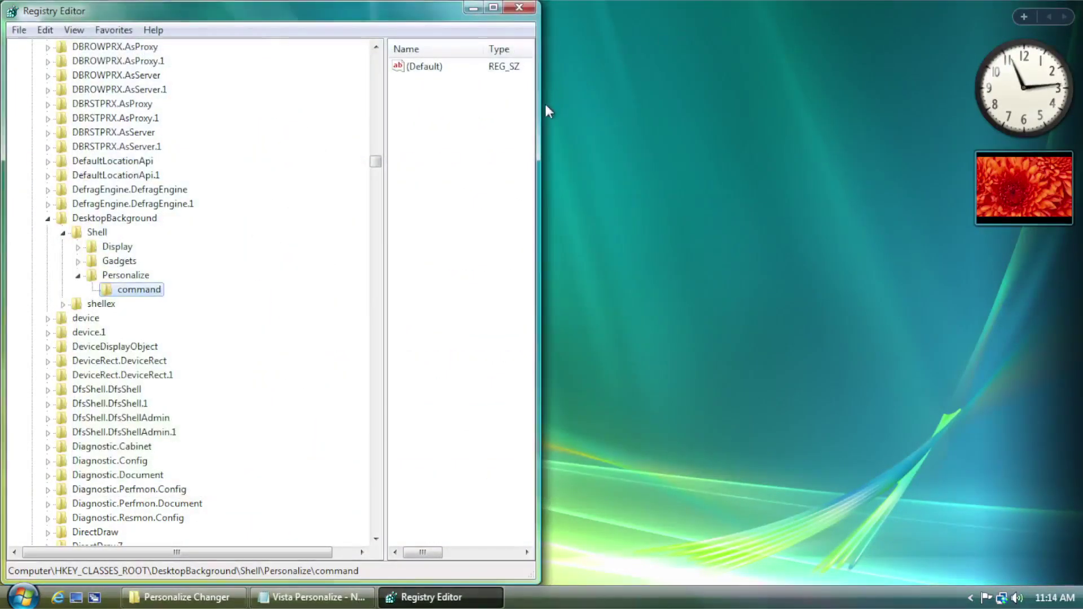
# - Inspect the Display and Gadgets keys under Shell and compare them with the entries in the desktop context menu
pyautogui.click(119, 248)
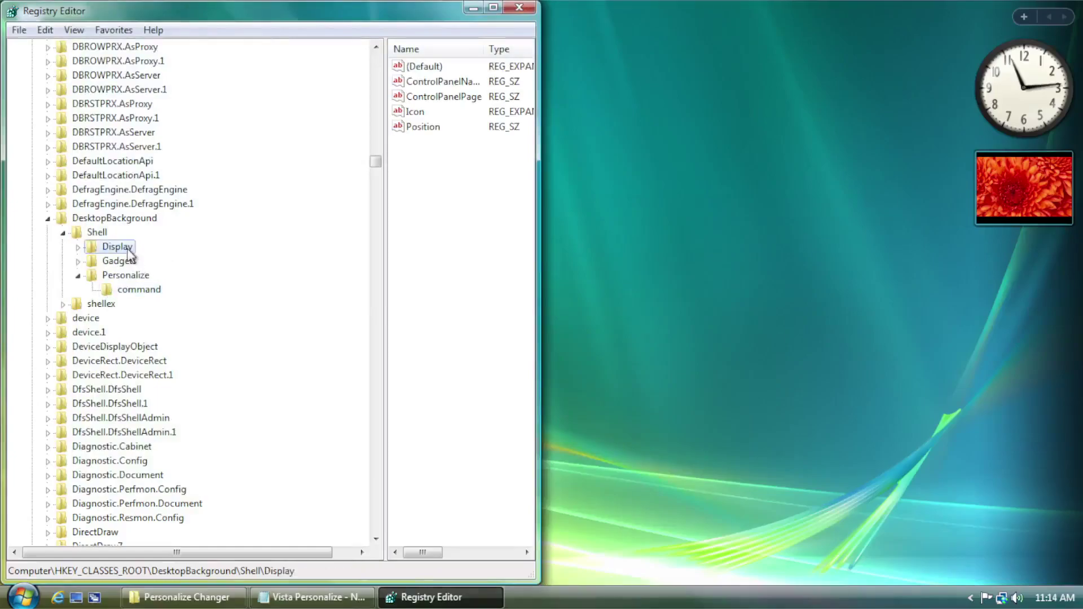
pyautogui.click(136, 262)
pyautogui.click(122, 248)
pyautogui.click(125, 262)
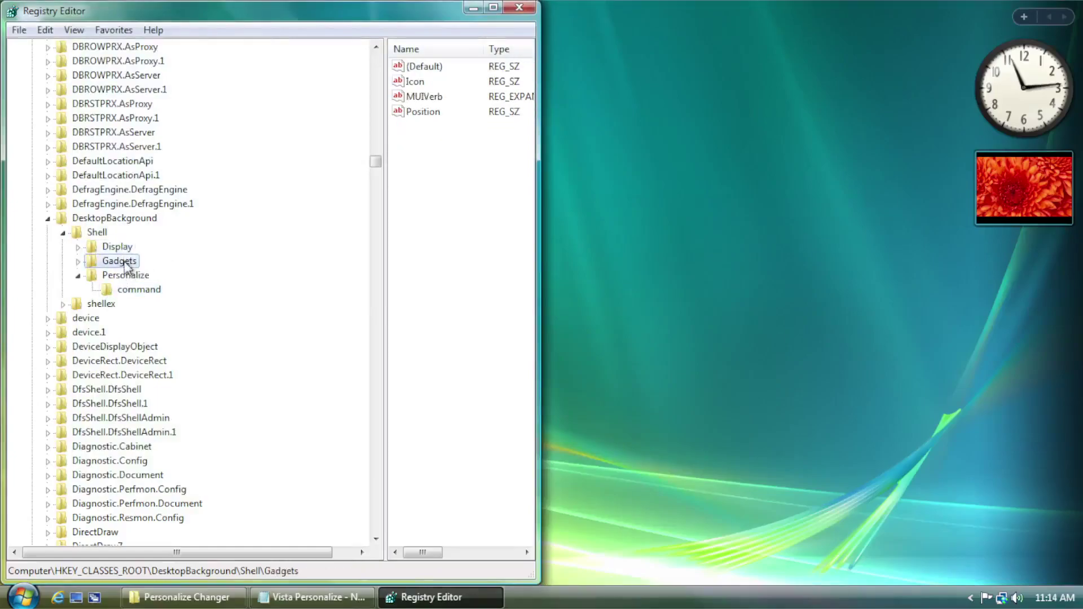
pyautogui.rightClick(658, 92)
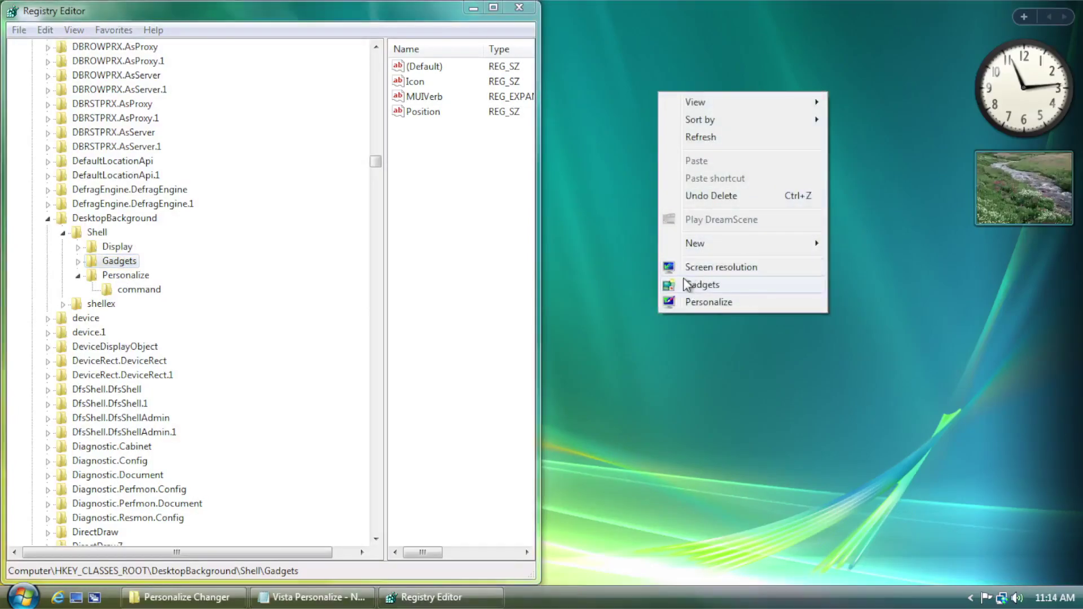
pyautogui.click(625, 266)
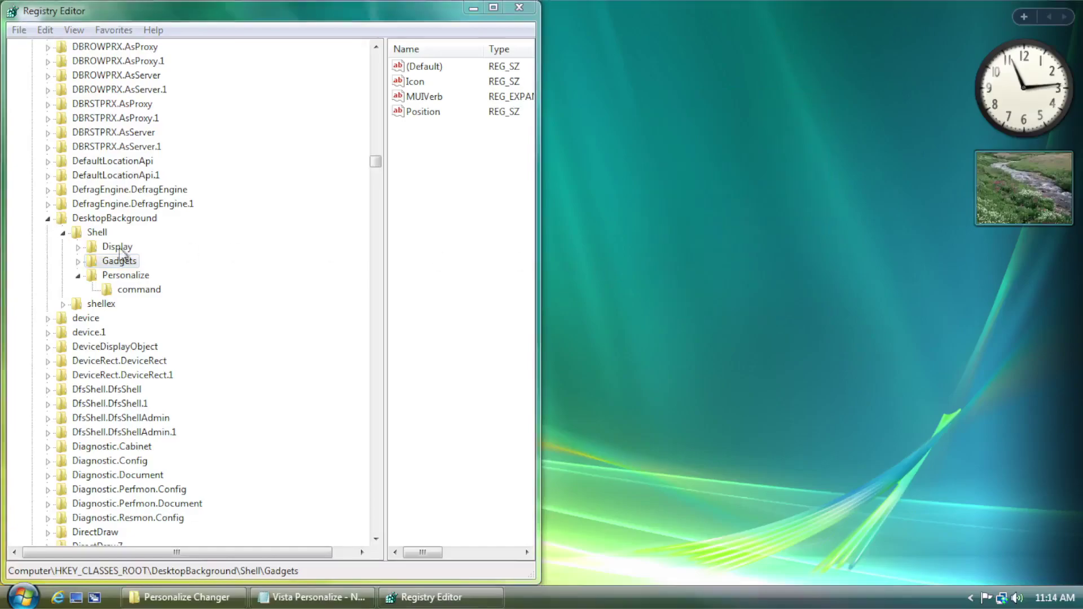
# - Expand the Display key under DesktopBackground\Shell and make the Admin account its owner
pyautogui.click(78, 247)
pyautogui.rightClick(127, 248)
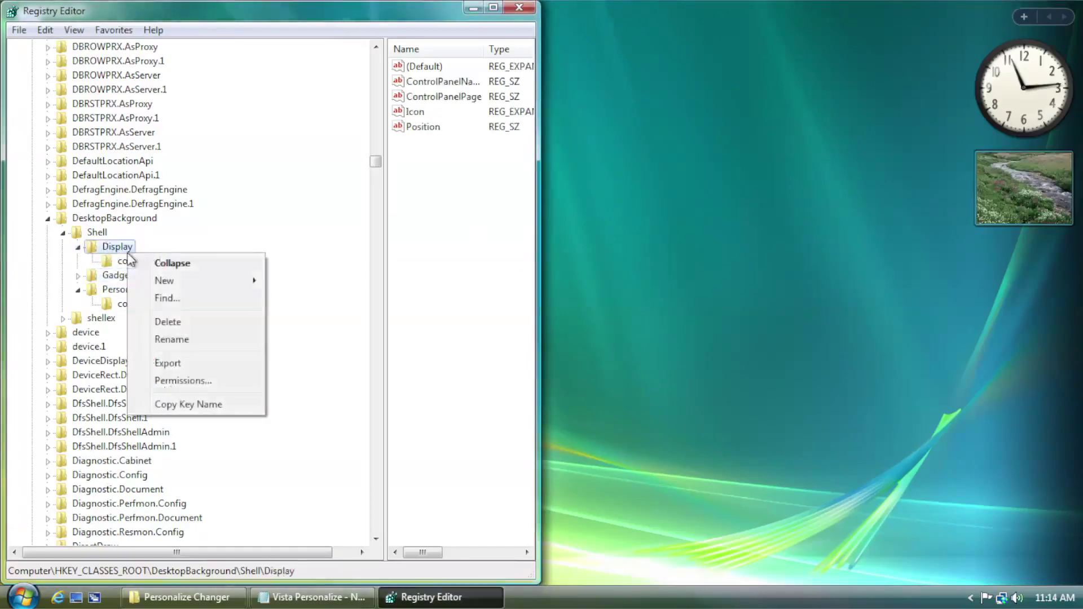
pyautogui.click(181, 380)
pyautogui.click(259, 336)
pyautogui.click(168, 145)
pyautogui.click(146, 283)
pyautogui.click(508, 468)
# - Let the Display key inherit its parent's permissions and replace all child object permissions with inheritable ones
pyautogui.click(85, 144)
pyautogui.click(74, 404)
pyautogui.click(381, 468)
pyautogui.click(627, 334)
# - Grant the Admin account Full Control of the Display key and delete that key
pyautogui.click(164, 151)
pyautogui.click(215, 252)
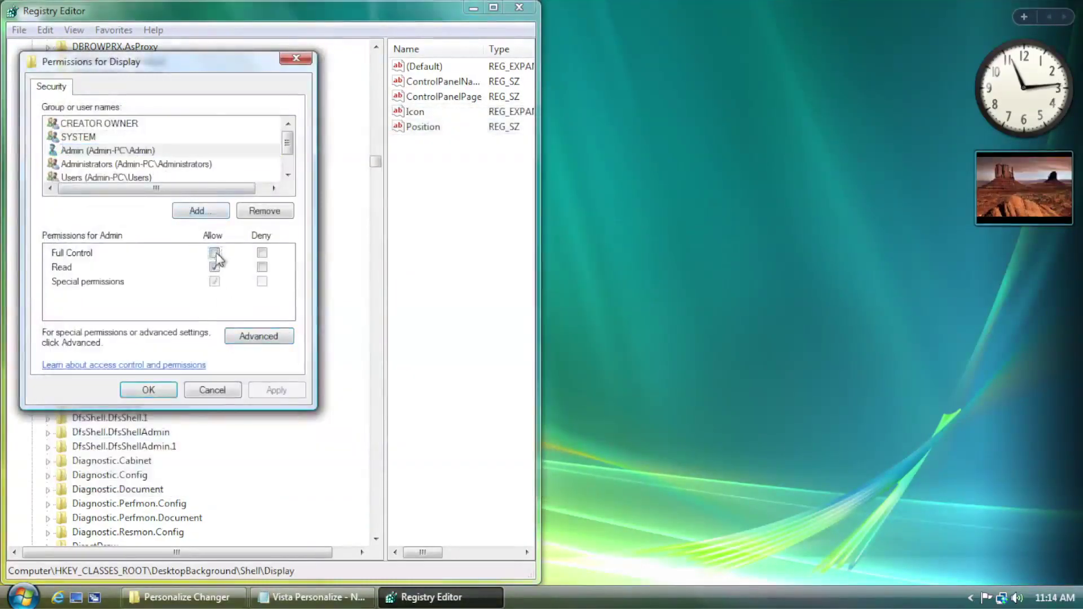
pyautogui.click(148, 389)
pyautogui.rightClick(118, 248)
pyautogui.click(164, 317)
# - Make the Administrators group owner of the Gadgets key, including its subcontainers and objects
pyautogui.rightClick(119, 246)
pyautogui.click(172, 379)
pyautogui.click(259, 336)
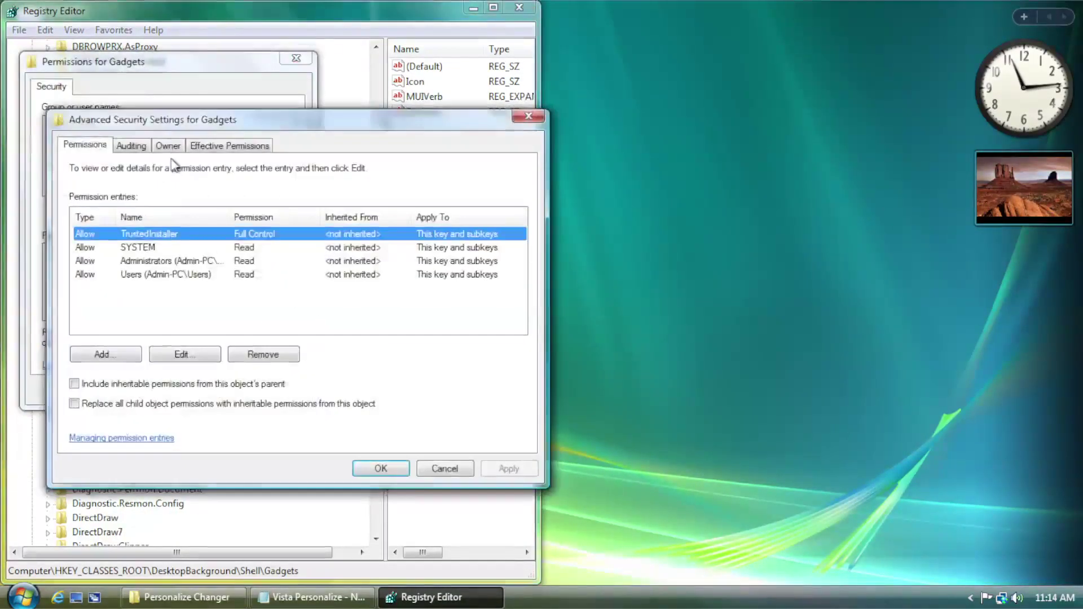
pyautogui.click(168, 146)
pyautogui.click(163, 299)
pyautogui.click(76, 418)
pyautogui.click(380, 468)
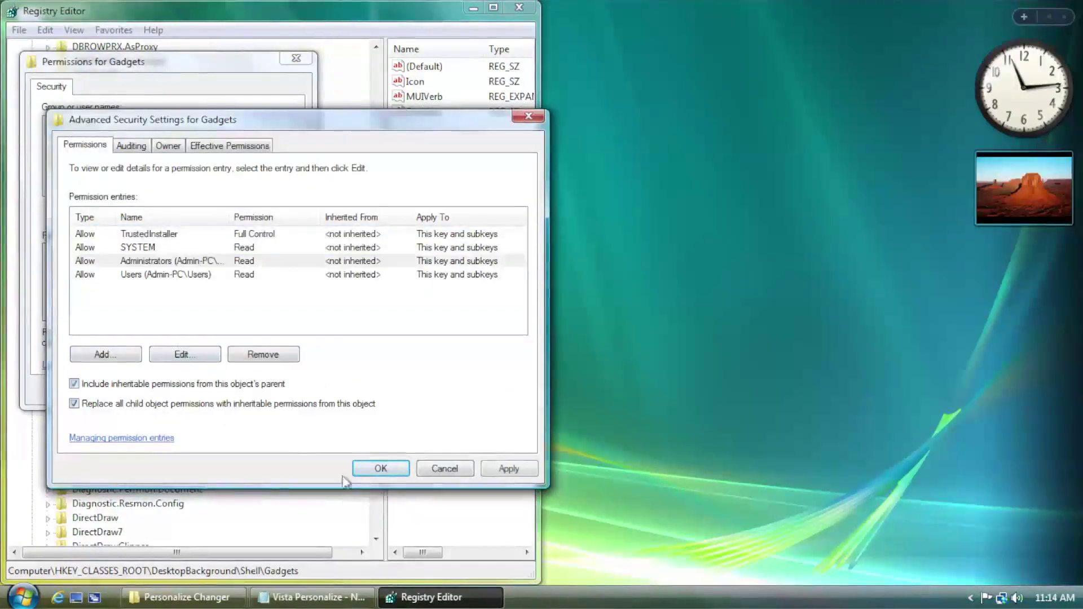
# - Let the Gadgets key inherit its parent's permissions, replace all child object permissions with inheritable ones, and delete the key
pyautogui.click(380, 468)
pyautogui.click(147, 388)
pyautogui.rightClick(124, 249)
pyautogui.click(172, 375)
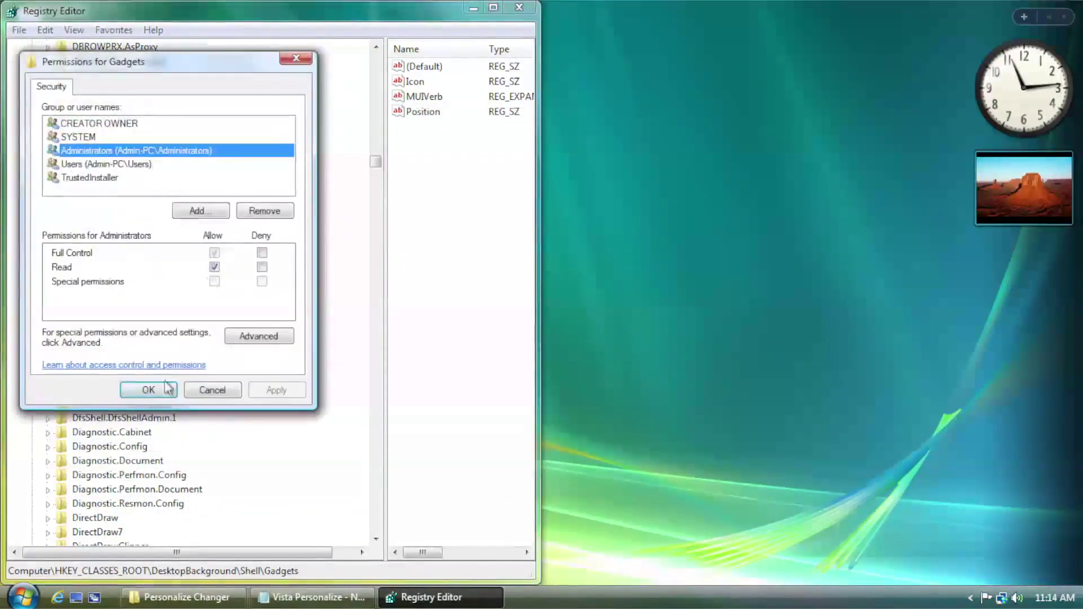
pyautogui.click(147, 388)
pyautogui.rightClick(119, 246)
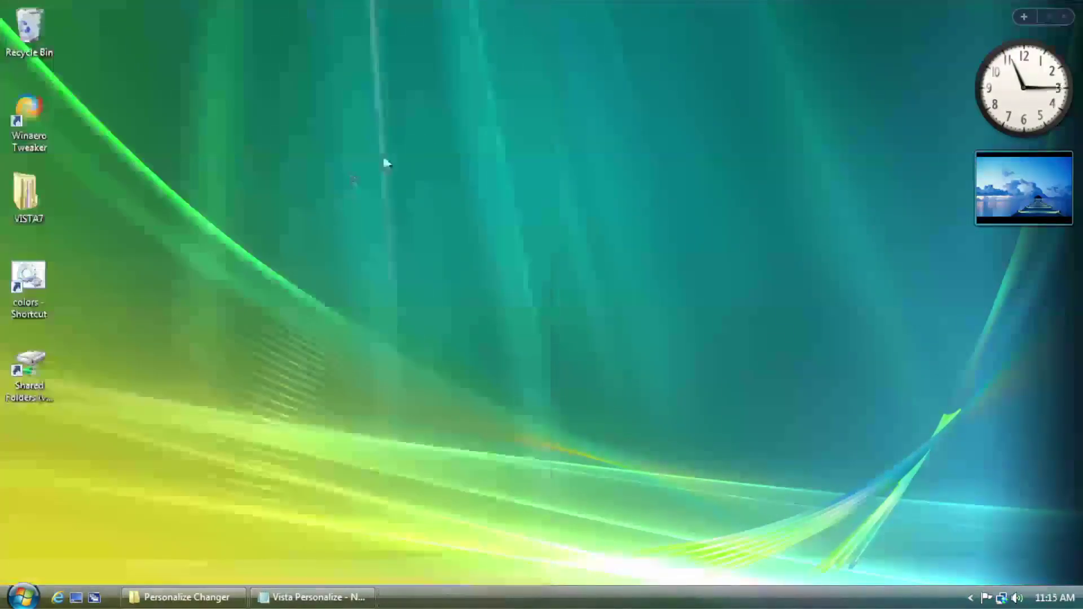
# - Check the desktop context menu, open its Personalize entry, and reposition and enlarge the resulting Appearance and Personalization window
pyautogui.rightClick(450, 84)
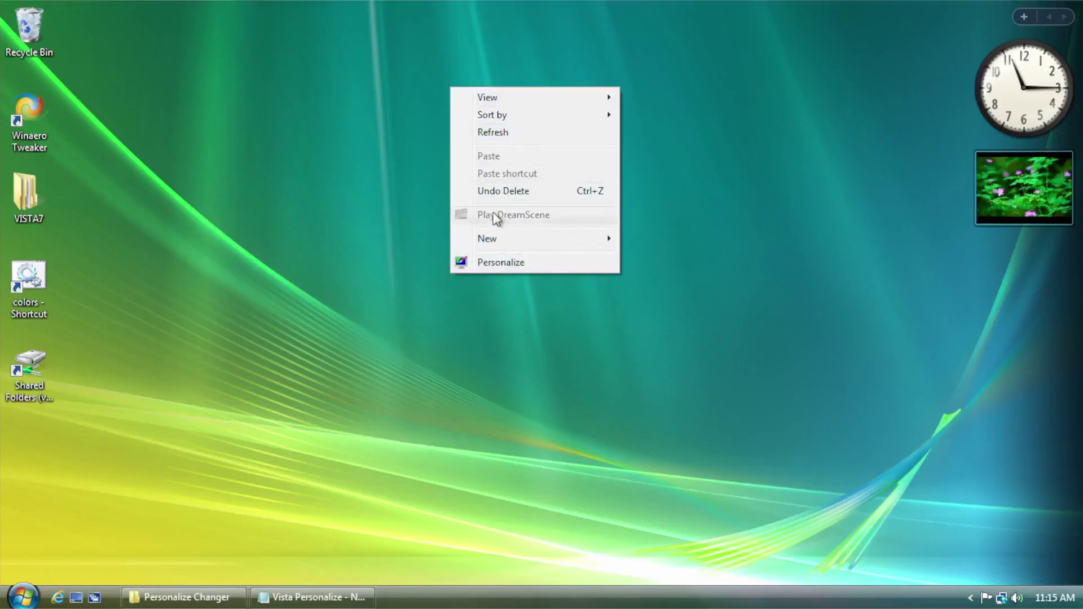
pyautogui.click(511, 263)
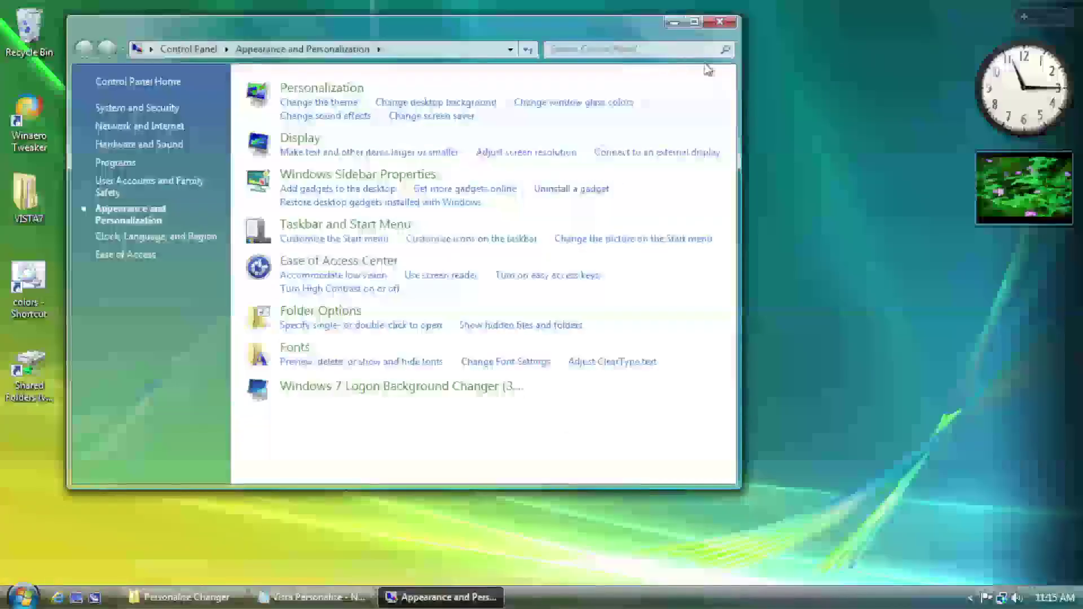
pyautogui.moveTo(473, 34); pyautogui.dragTo(646, 45)
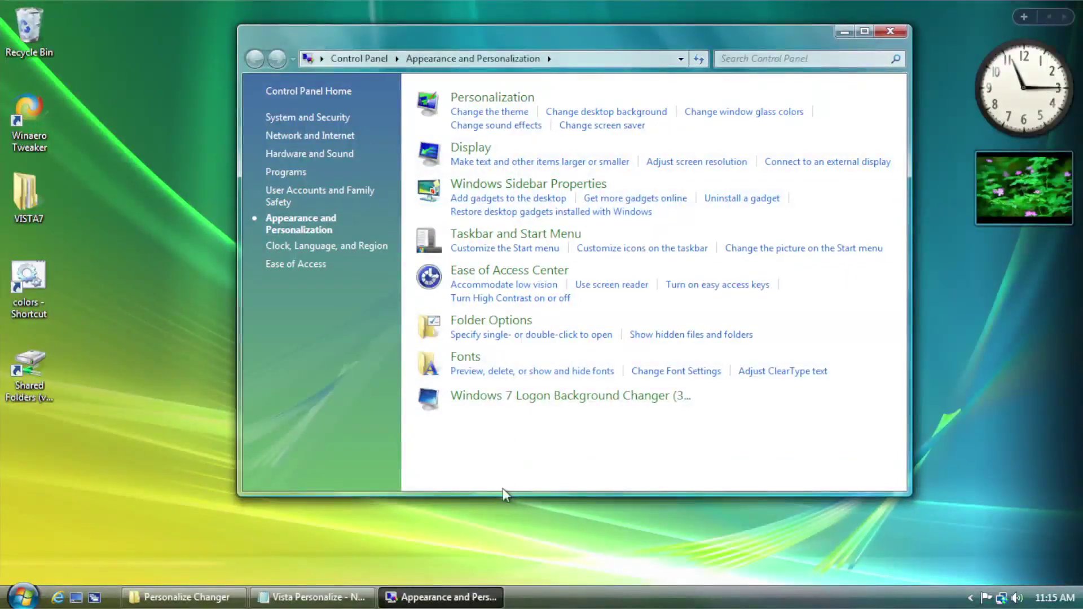
pyautogui.moveTo(503, 492); pyautogui.dragTo(516, 547)
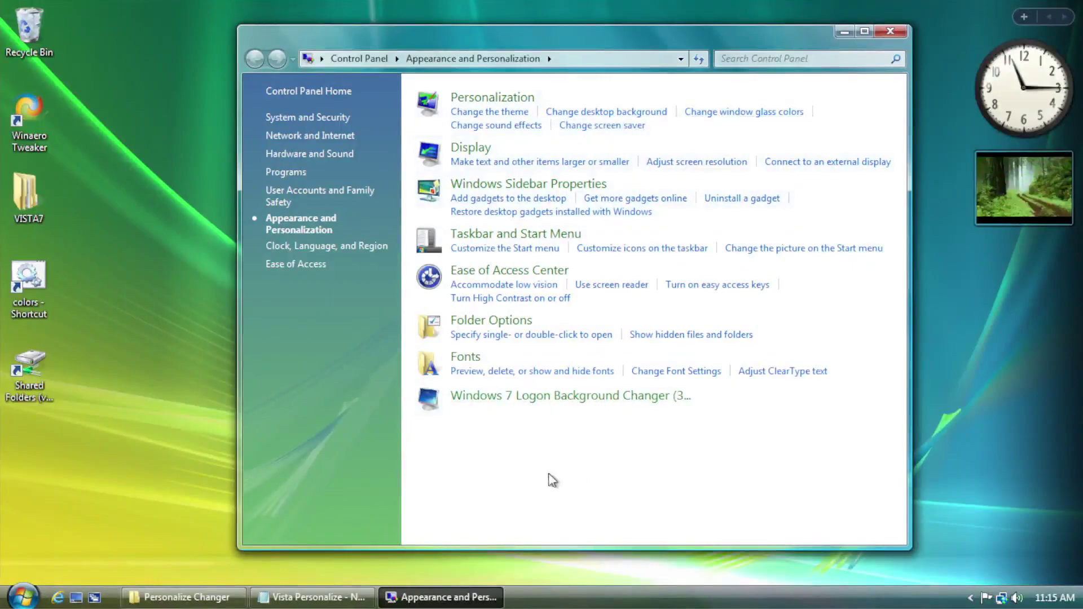
# - Switch to the VISTA7 folder window, maximize it and open the explorer mods folder inside System files
pyautogui.click(215, 597)
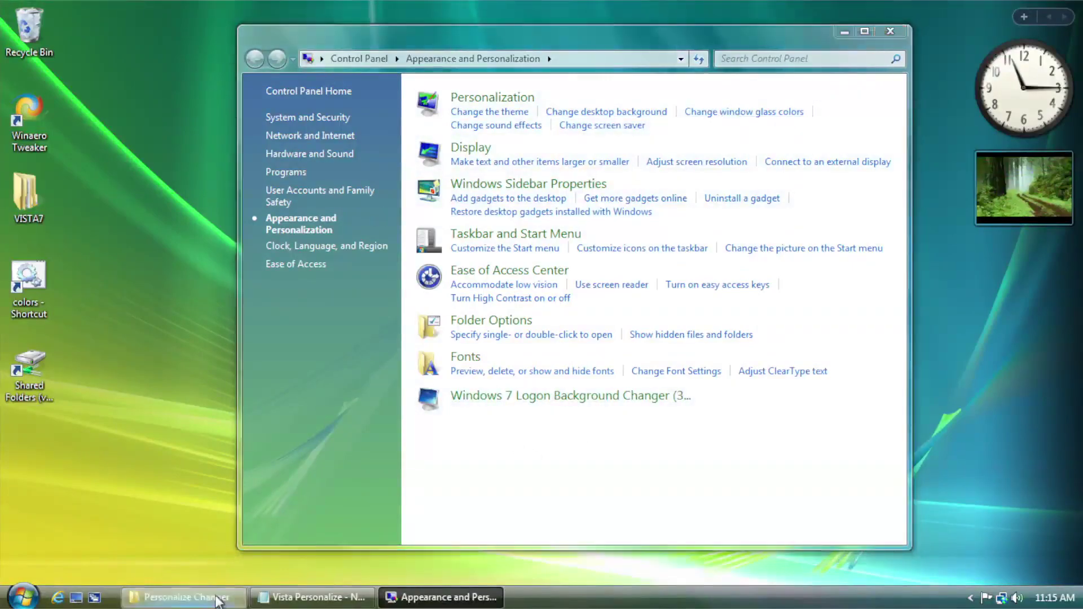
pyautogui.click(190, 46)
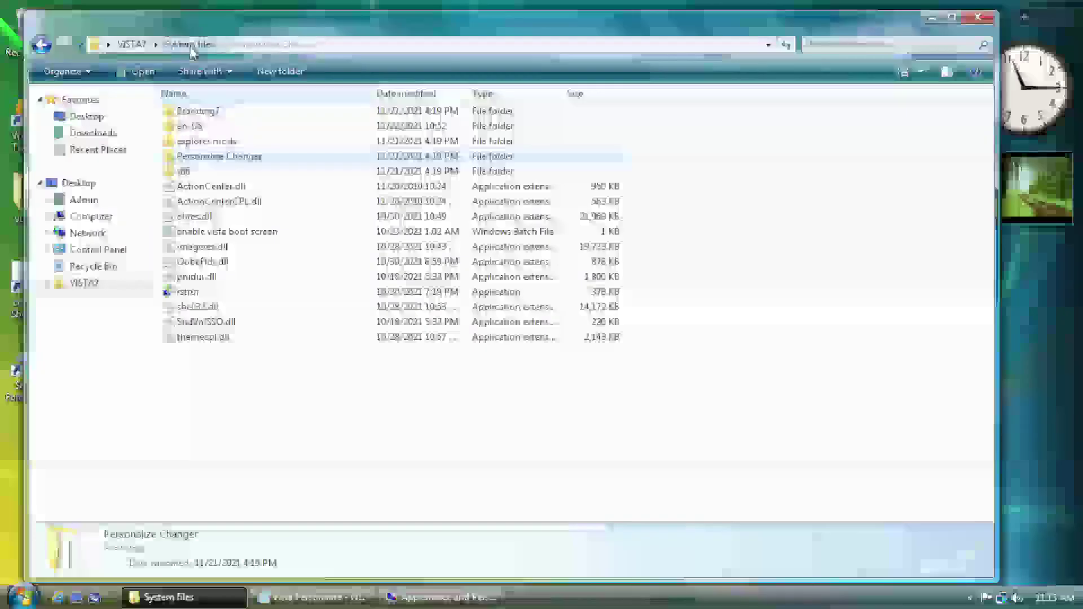
pyautogui.doubleClick(289, 22)
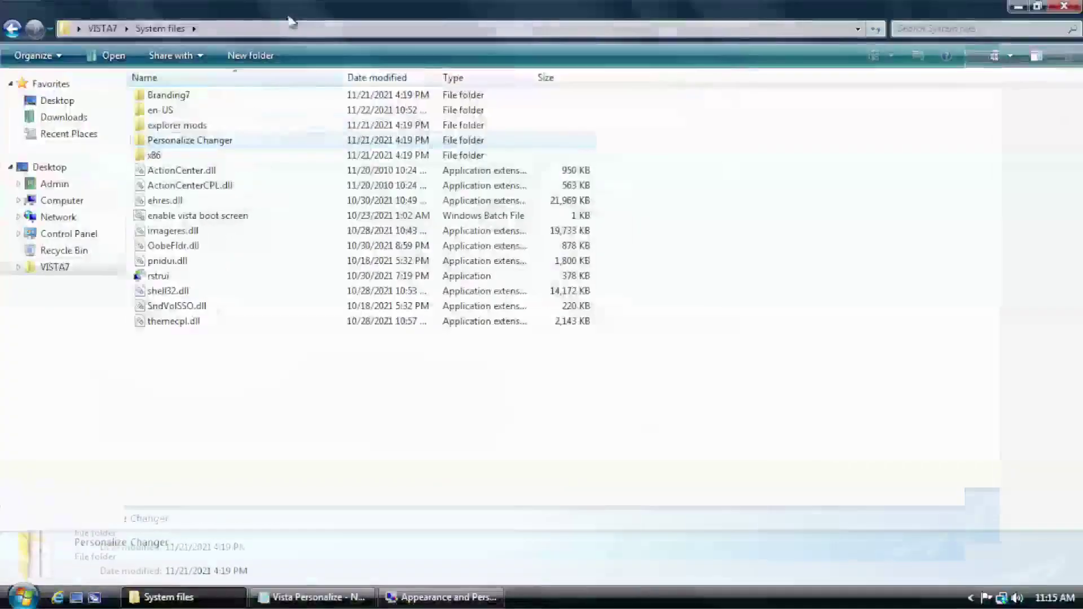
pyautogui.doubleClick(178, 126)
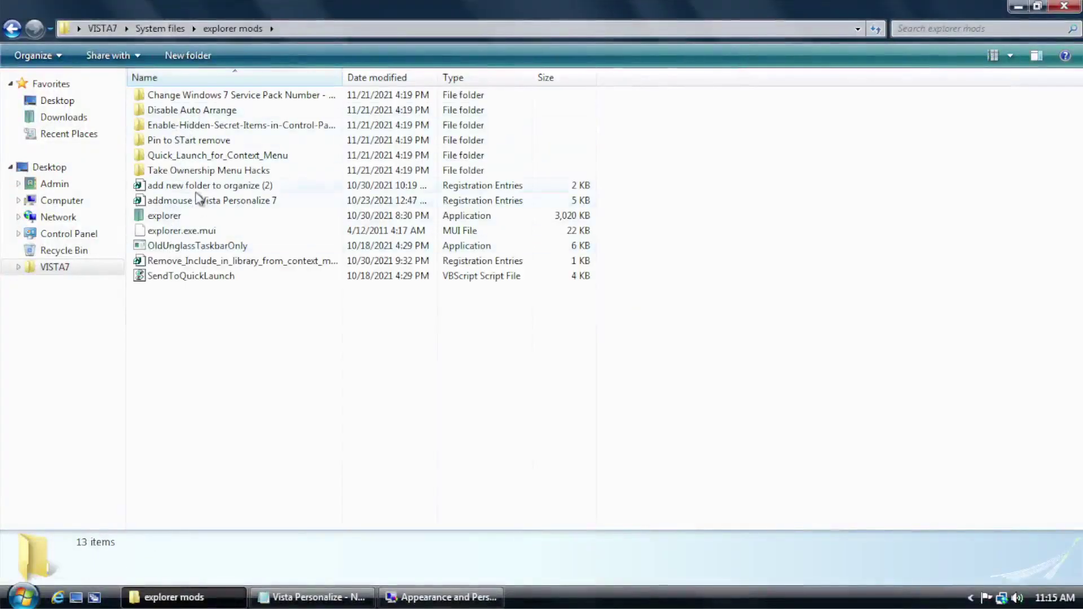
# - Open the addmouse - Vista Personalize 7 registration file for editing in Notepad, dock it to half the screen and minimize the folder window
pyautogui.click(215, 202)
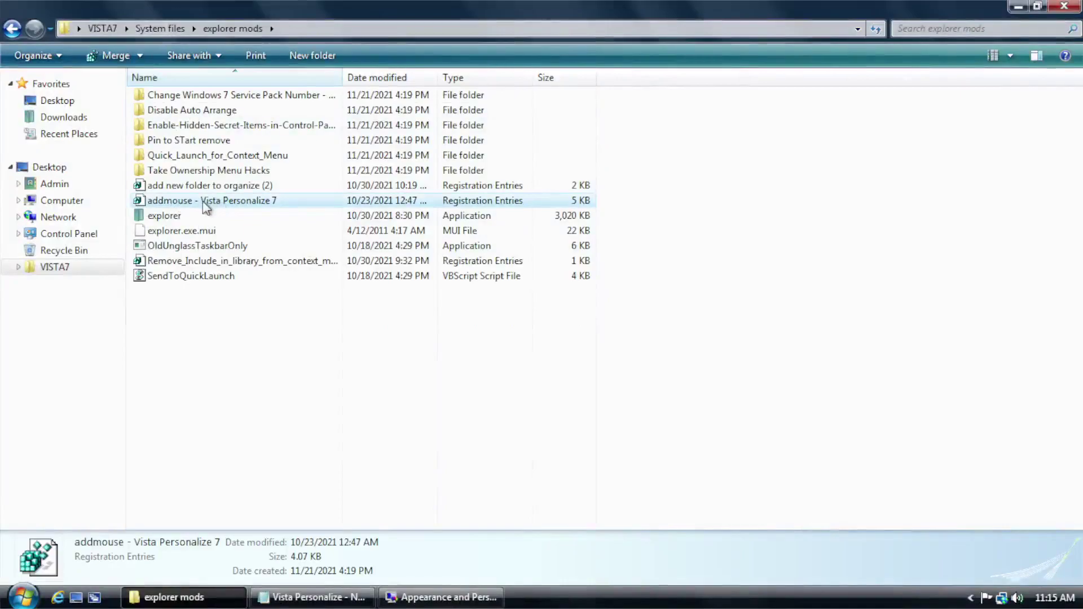
pyautogui.rightClick(208, 206)
pyautogui.click(261, 226)
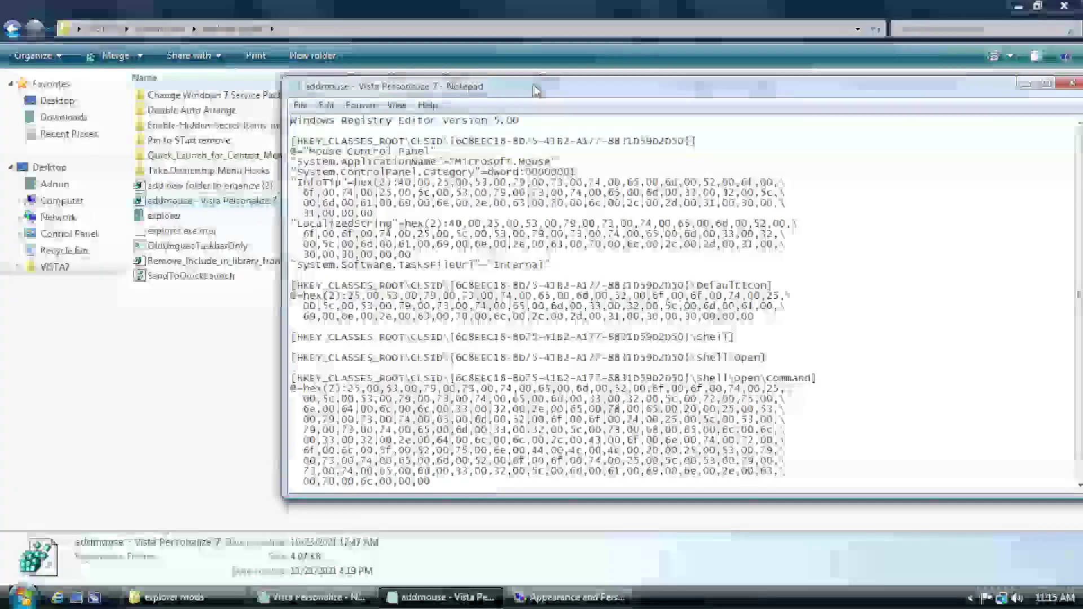
pyautogui.moveTo(532, 81); pyautogui.dragTo(1082, 67)
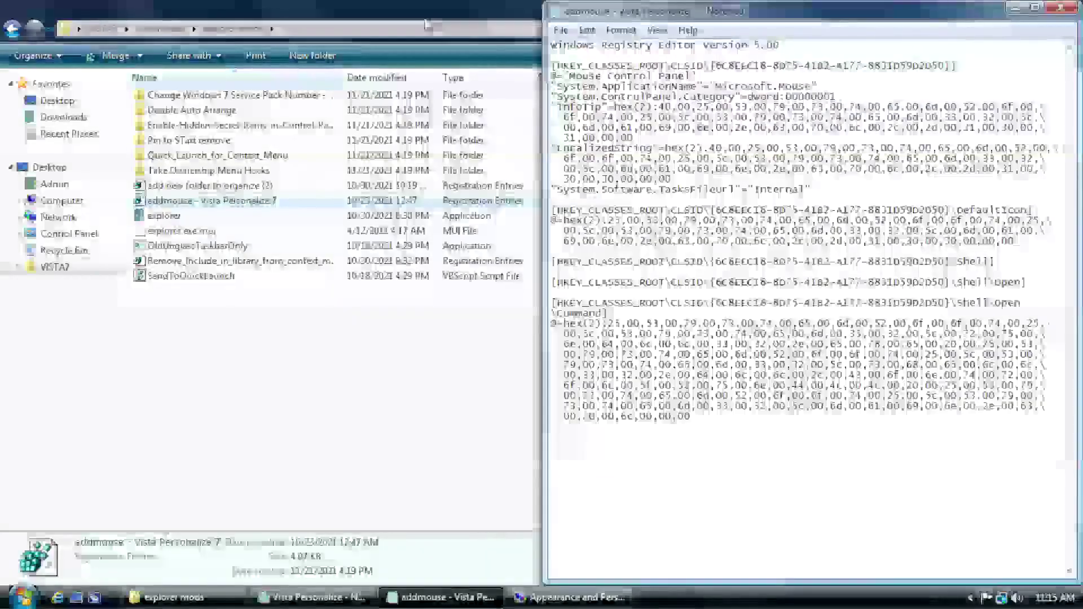
pyautogui.click(1018, 6)
pyautogui.click(1017, 5)
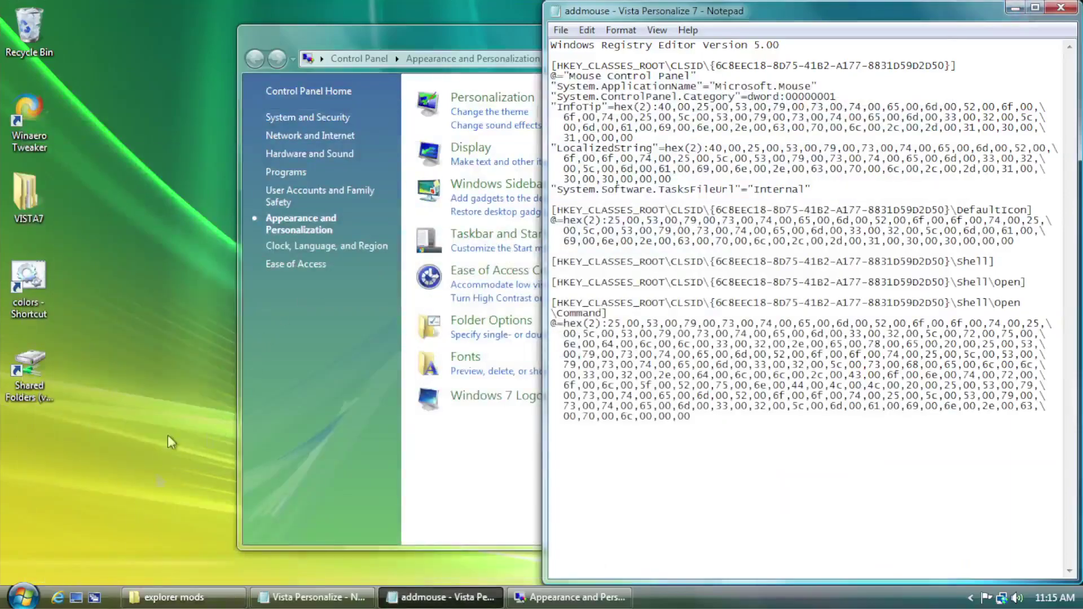
pyautogui.press('super+e')
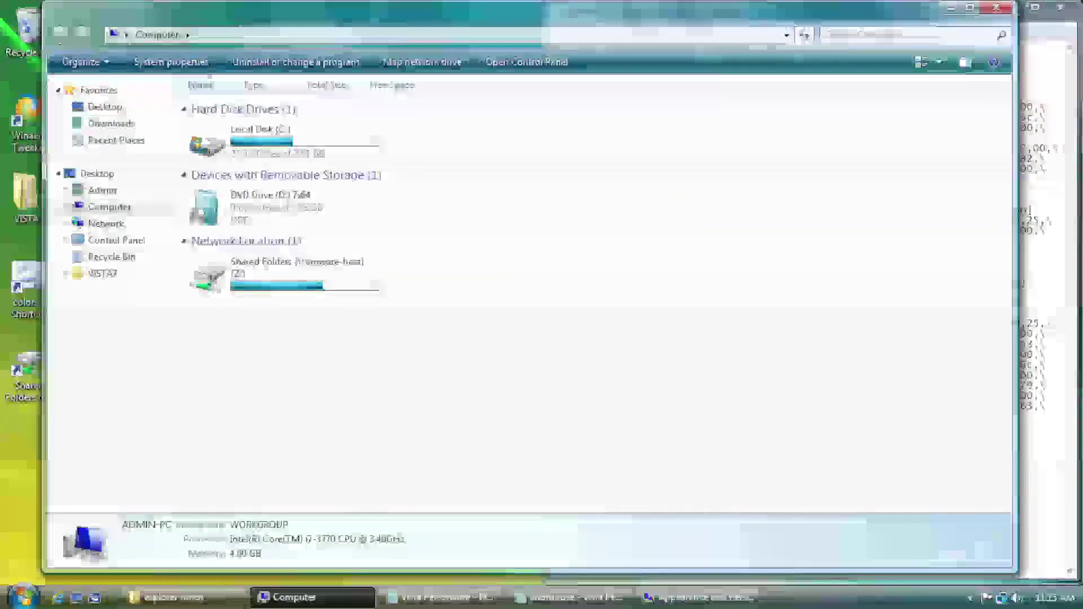
pyautogui.click(996, 7)
pyautogui.press('super+e')
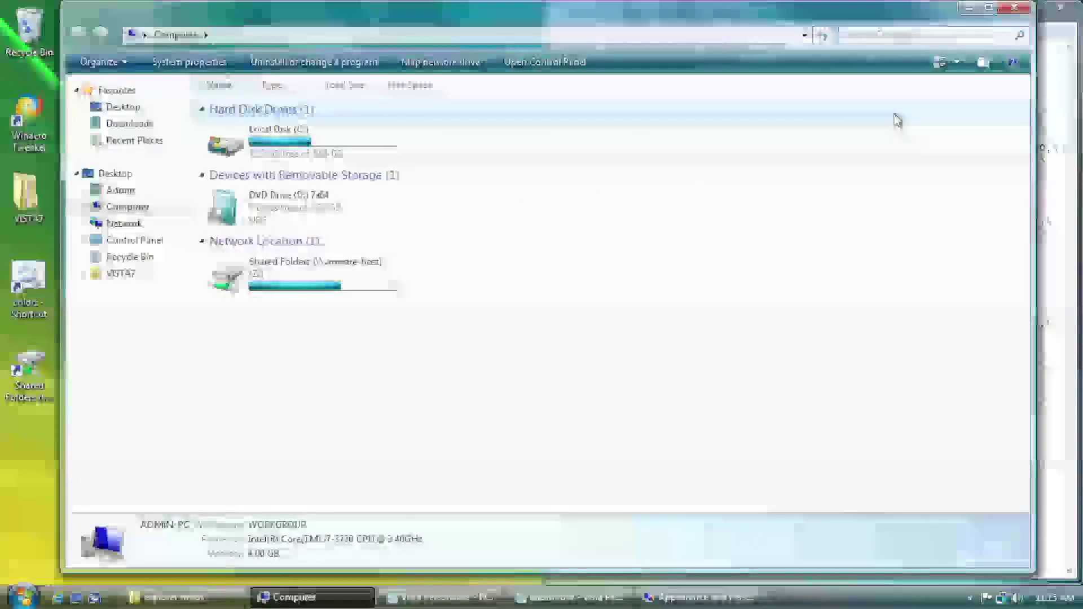
pyautogui.click(1016, 7)
# - Launch Registry Editor and expand the CLSID key under HKEY_CLASSES_ROOT
pyautogui.press('super+r')
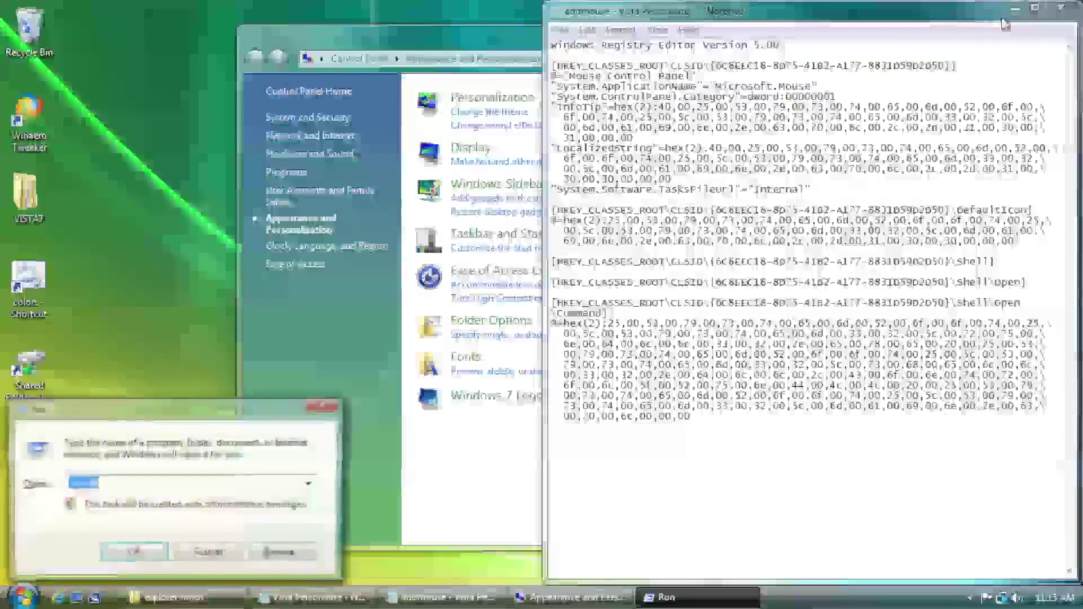
pyautogui.press('Return')
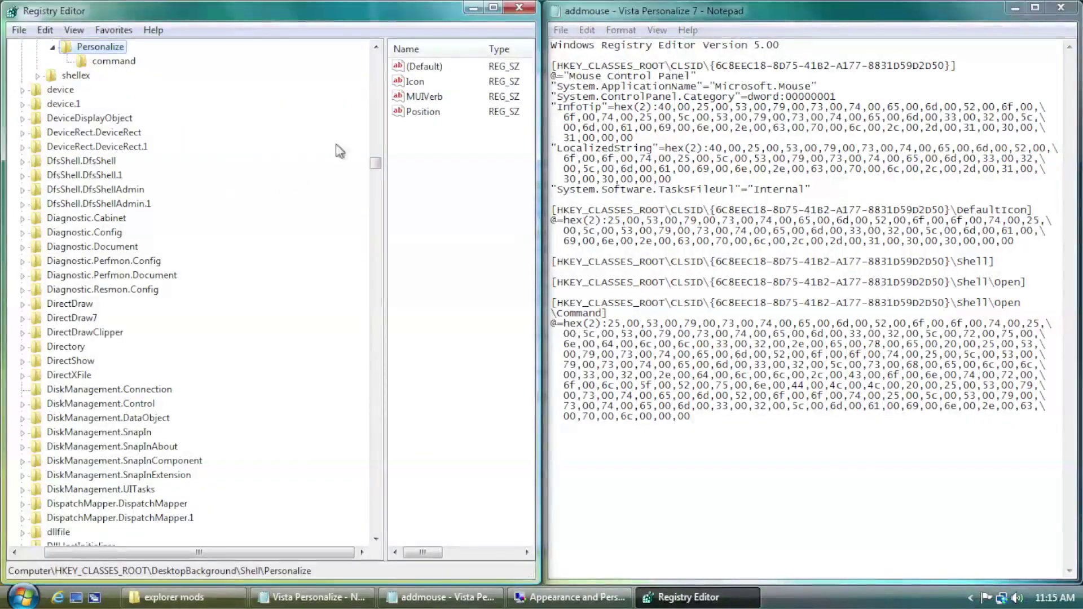
pyautogui.moveTo(378, 168); pyautogui.dragTo(393, 201)
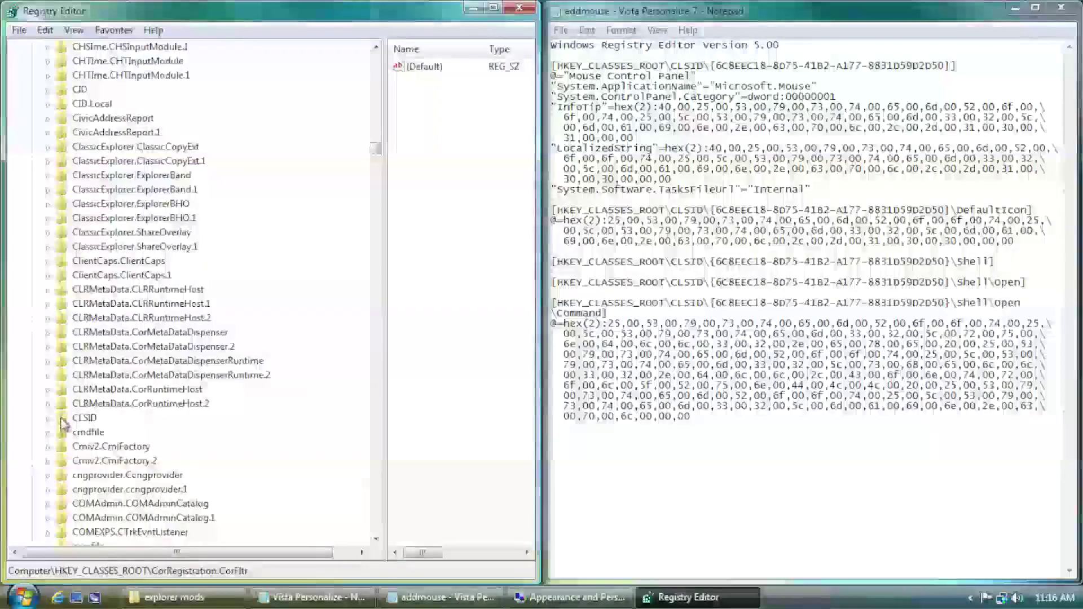
pyautogui.click(64, 419)
pyautogui.scroll(-4, 83, 339)
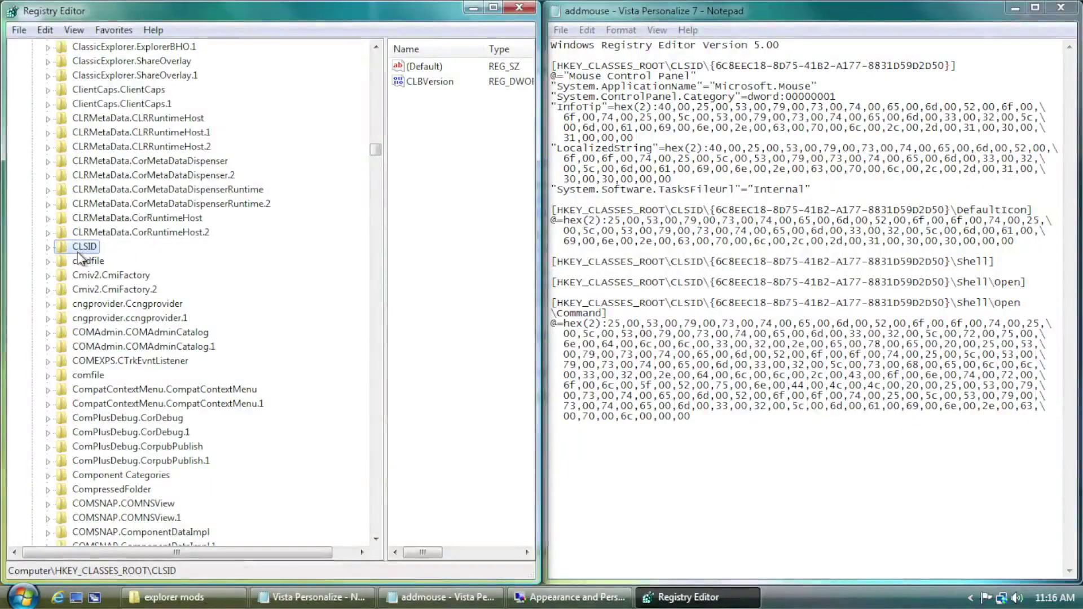
pyautogui.click(49, 250)
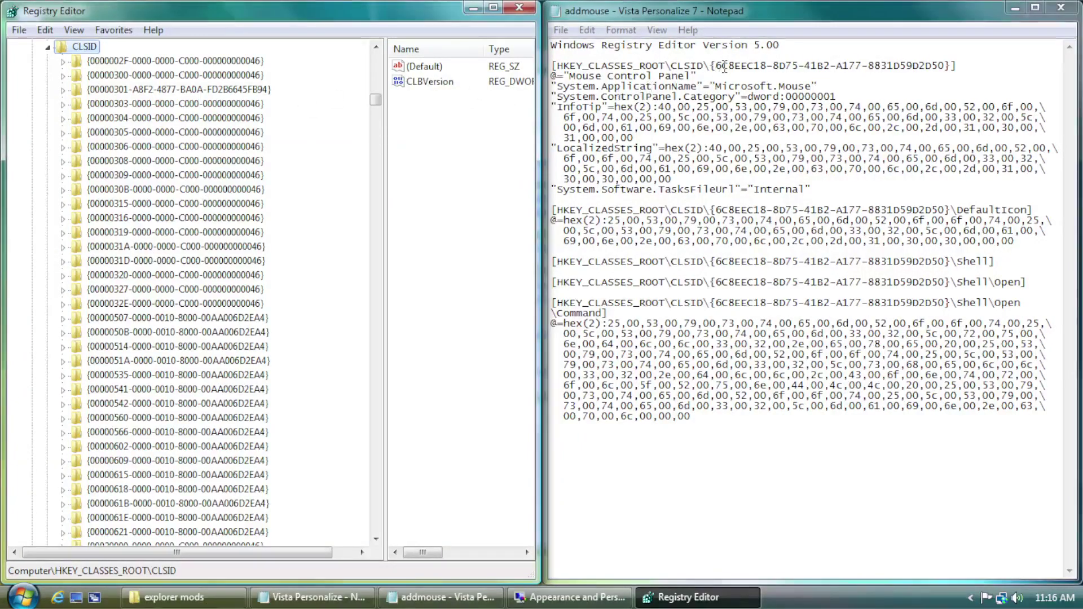
# - Find the {6C8EEC18-8D75-41B2-A177-8831D59D2D50} key under CLSID and take ownership of it
pyautogui.moveTo(377, 104); pyautogui.dragTo(377, 206)
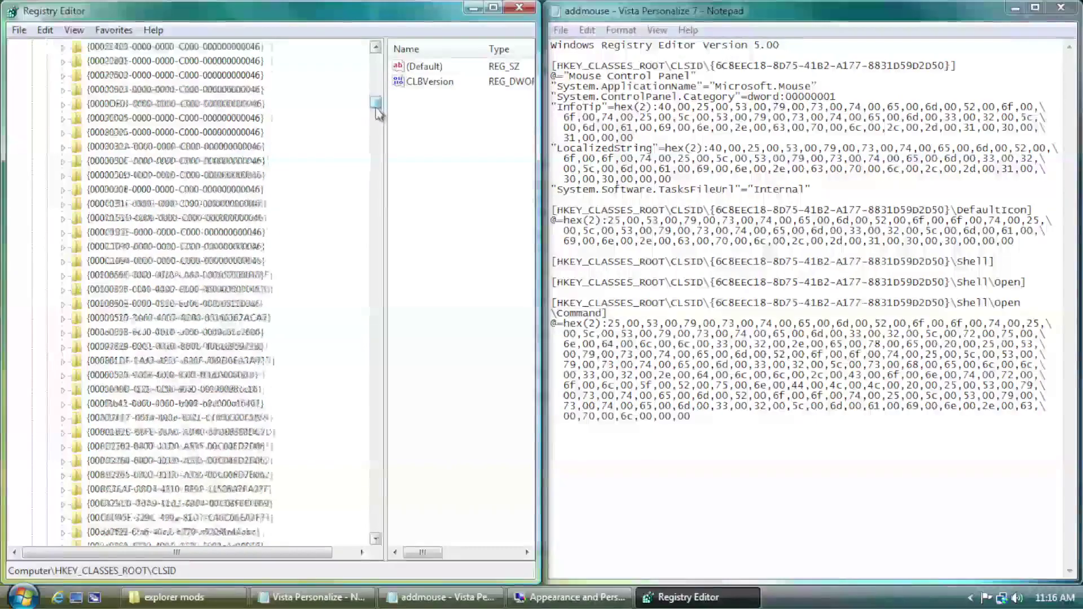
pyautogui.click(120, 275)
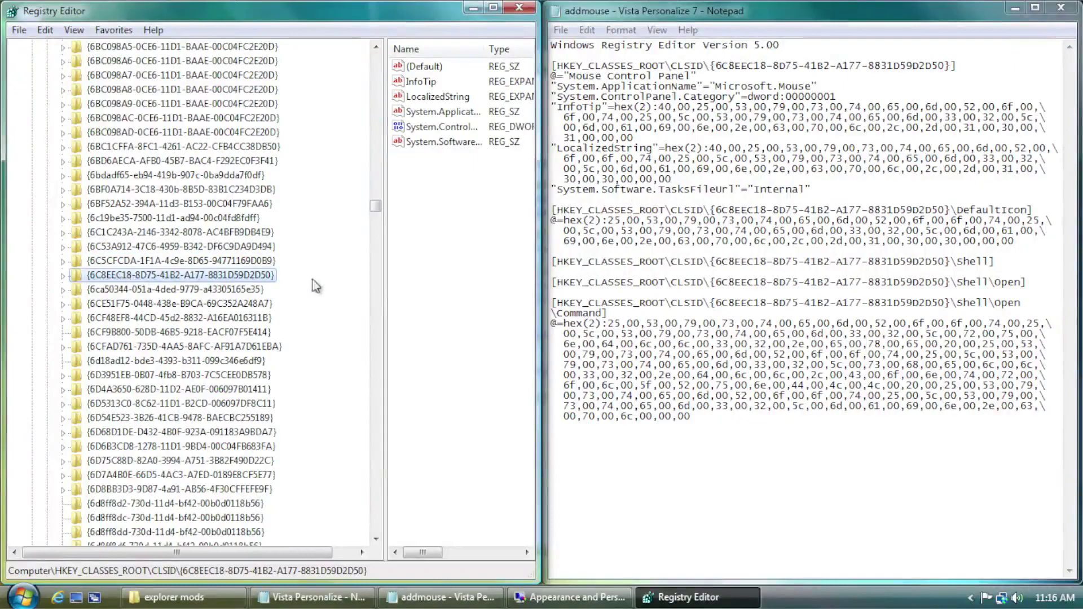
pyautogui.rightClick(178, 282)
pyautogui.click(203, 406)
pyautogui.click(277, 367)
pyautogui.click(168, 145)
pyautogui.click(134, 285)
pyautogui.click(509, 469)
# - Let the {6C8EEC18-8D75-41B2-A177-8831D59D2D50} key inherit its parent's permissions and replace all child object permissions with inheritable ones
pyautogui.click(85, 145)
pyautogui.click(75, 378)
pyautogui.click(75, 402)
pyautogui.click(381, 469)
pyautogui.click(614, 373)
# - Grant the Admin account Full Control of the {6C8EEC18-8D75-41B2-A177-8831D59D2D50} key
pyautogui.click(108, 151)
pyautogui.click(214, 253)
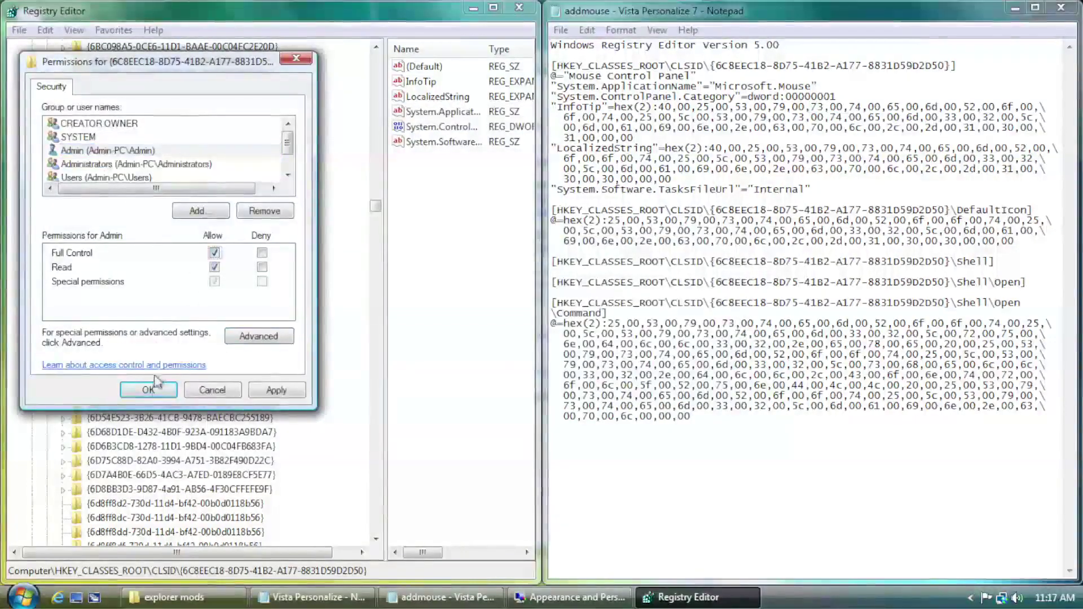
pyautogui.click(154, 390)
# - Expand the {6C8EEC18-8D75-41B2-A177-8831D59D2D50} key, check the Admin account's permissions on its DefaultIcon subkey, and close Registry Editor
pyautogui.doubleClick(217, 276)
pyautogui.click(122, 290)
pyautogui.rightClick(122, 290)
pyautogui.click(150, 415)
pyautogui.click(108, 151)
pyautogui.click(148, 389)
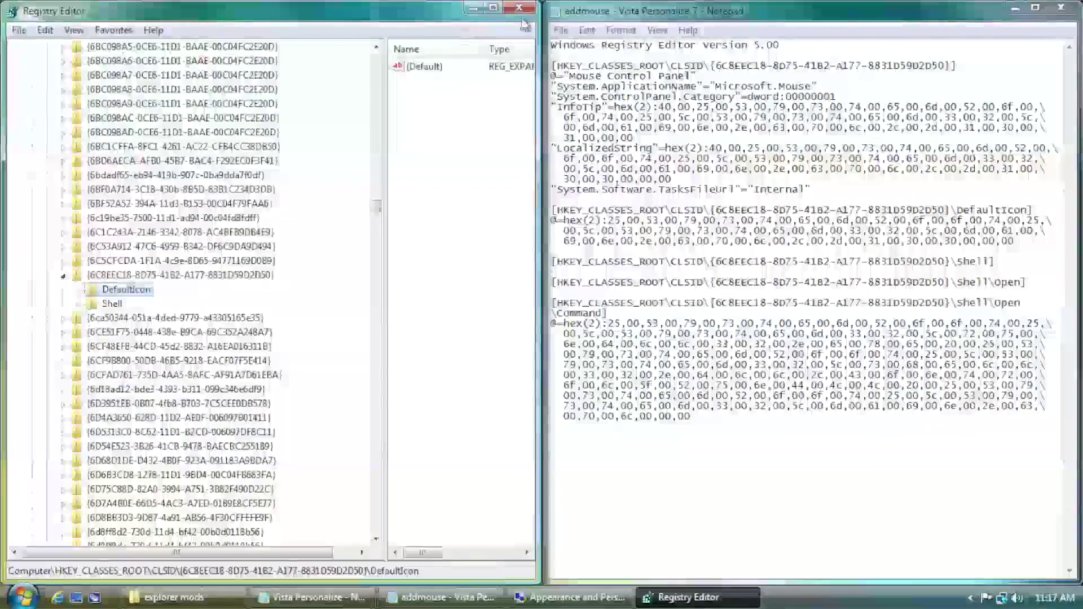
pyautogui.click(520, 8)
# - Merge the addmouse - Vista Personalize 7 registration file from the explorer mods folder into the registry
pyautogui.click(227, 599)
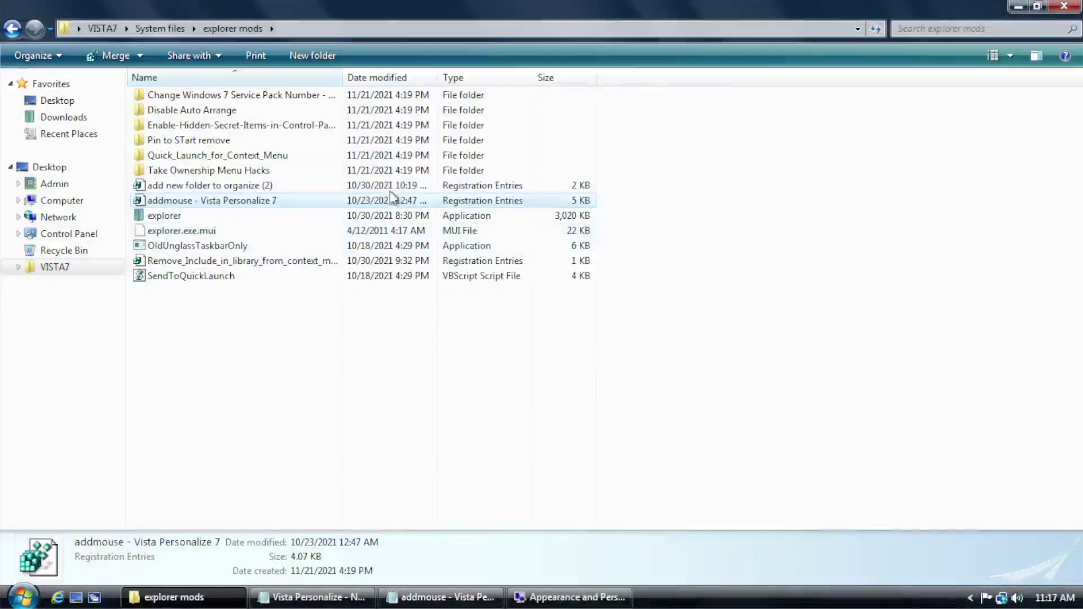
pyautogui.click(188, 219)
pyautogui.doubleClick(186, 201)
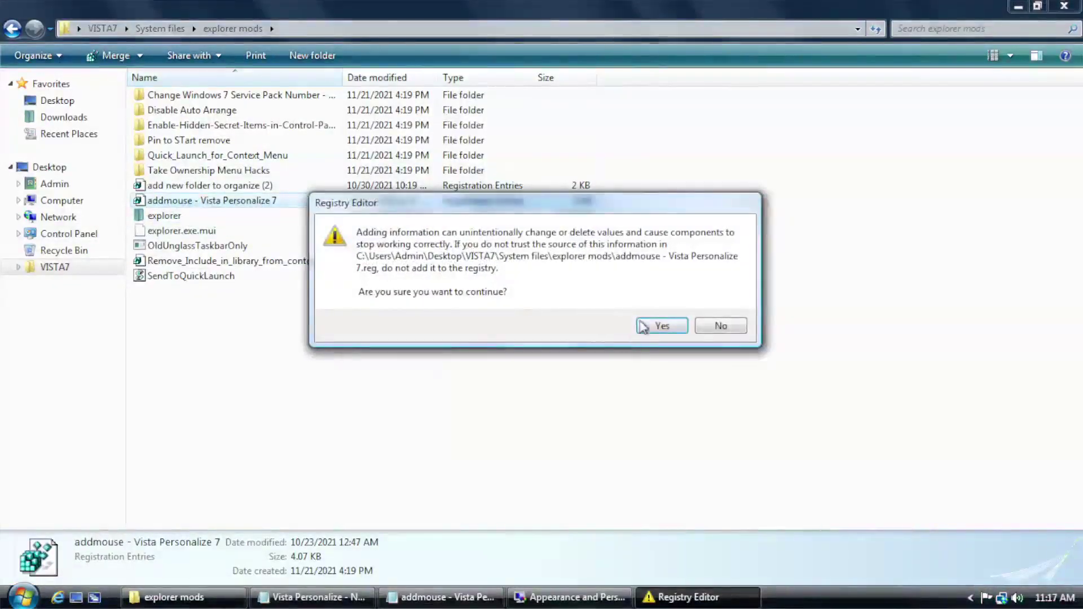
pyautogui.click(649, 323)
pyautogui.click(648, 328)
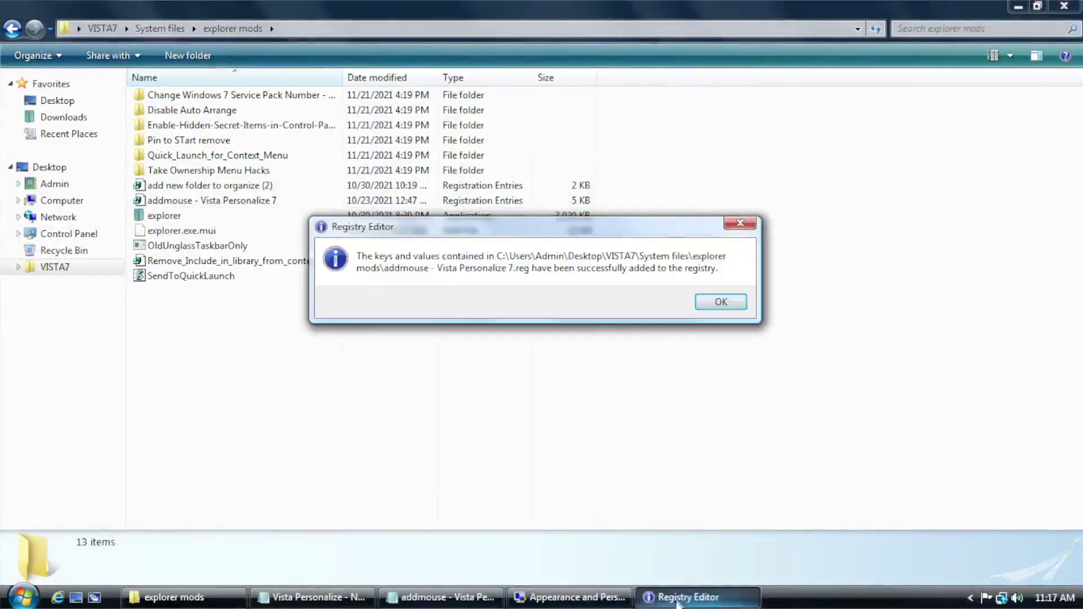
# - Dismiss the Registry Editor import message and close the explorer mods folder window
pyautogui.click(721, 301)
pyautogui.hotkey('alt', 'F4')
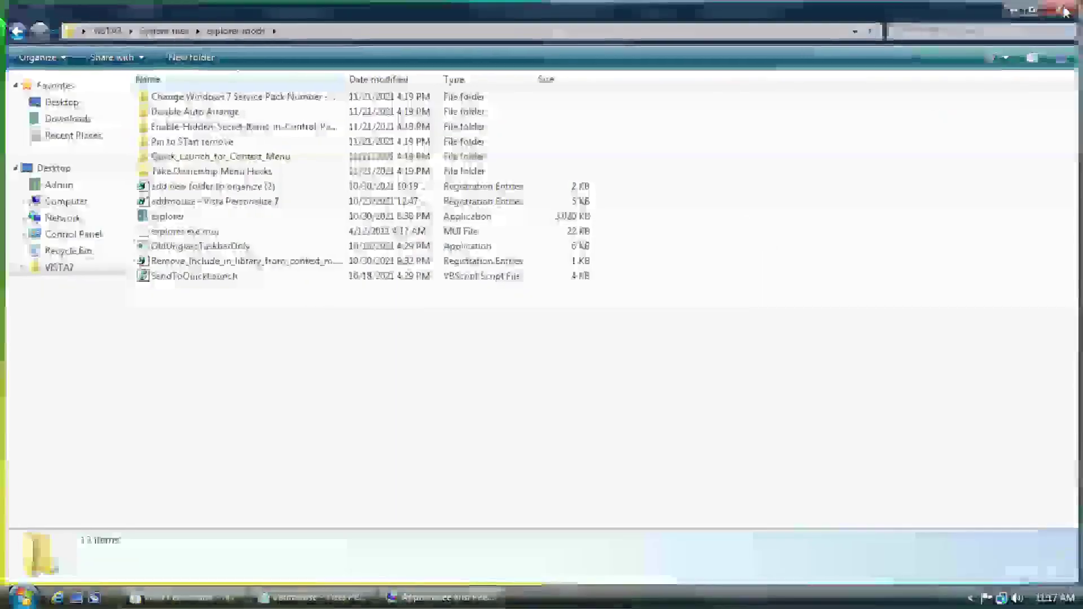
pyautogui.rightClick(184, 154)
pyautogui.click(368, 42)
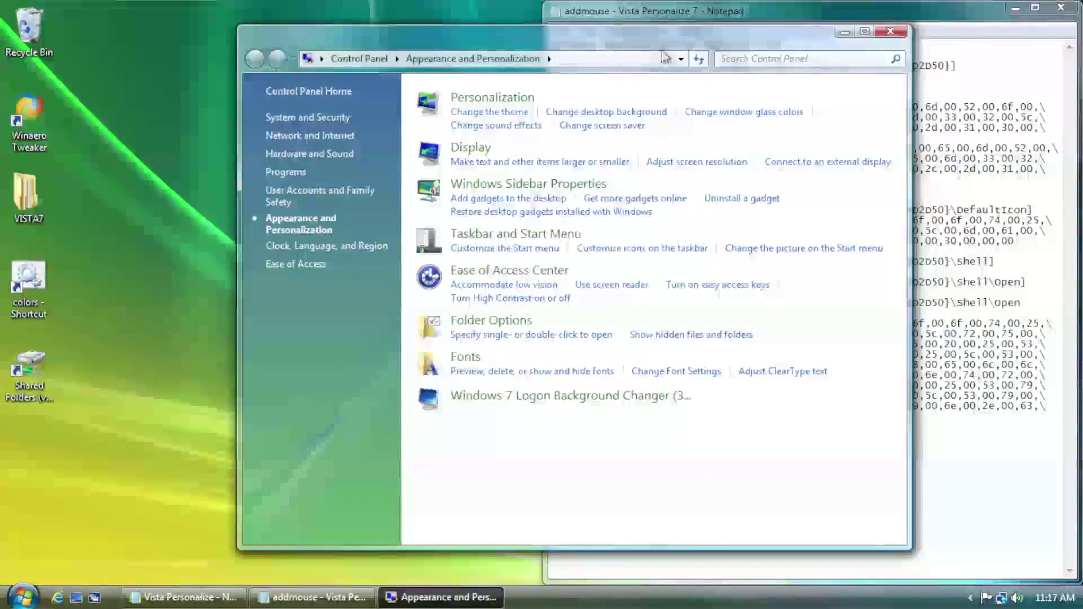
# - Refresh the Appearance and Personalization page in Control Panel and open its Mouse entry
pyautogui.hotkey('alt', 'F4')
pyautogui.rightClick(208, 76)
pyautogui.click(270, 253)
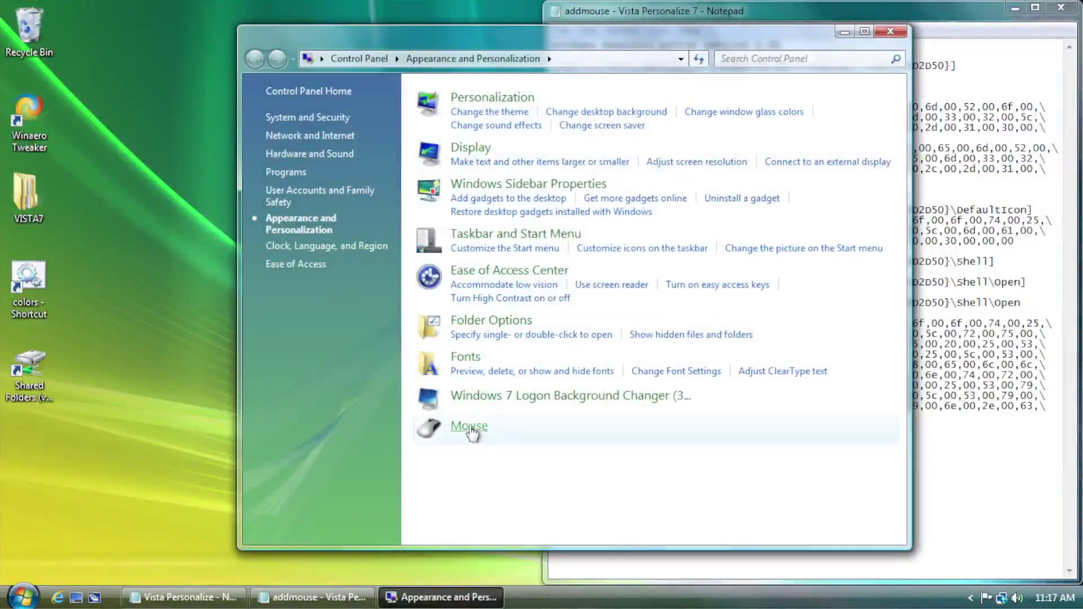
pyautogui.click(474, 430)
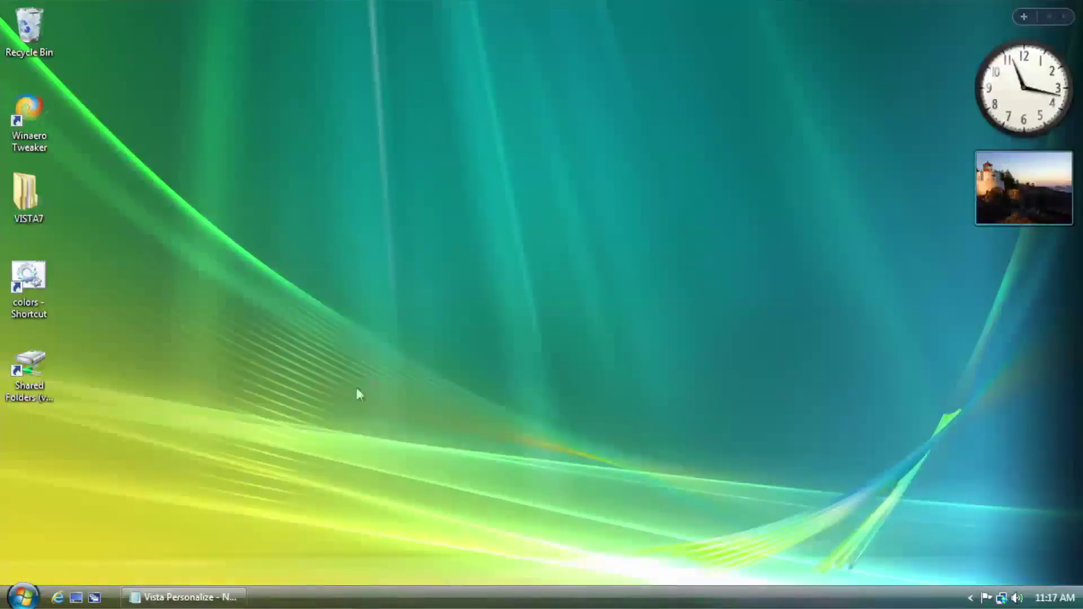
# - Close the Vista Personalize Notepad file and open the System files folder inside VISTA7 in a restored, non-maximized window
pyautogui.rightClick(195, 598)
pyautogui.click(231, 583)
pyautogui.doubleClick(56, 191)
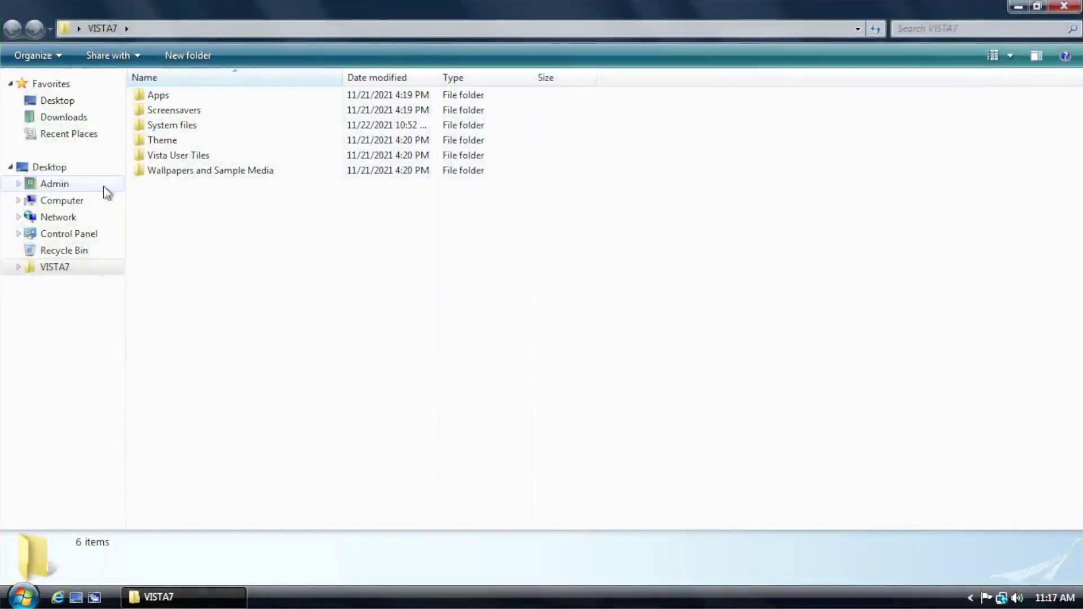
pyautogui.doubleClick(181, 125)
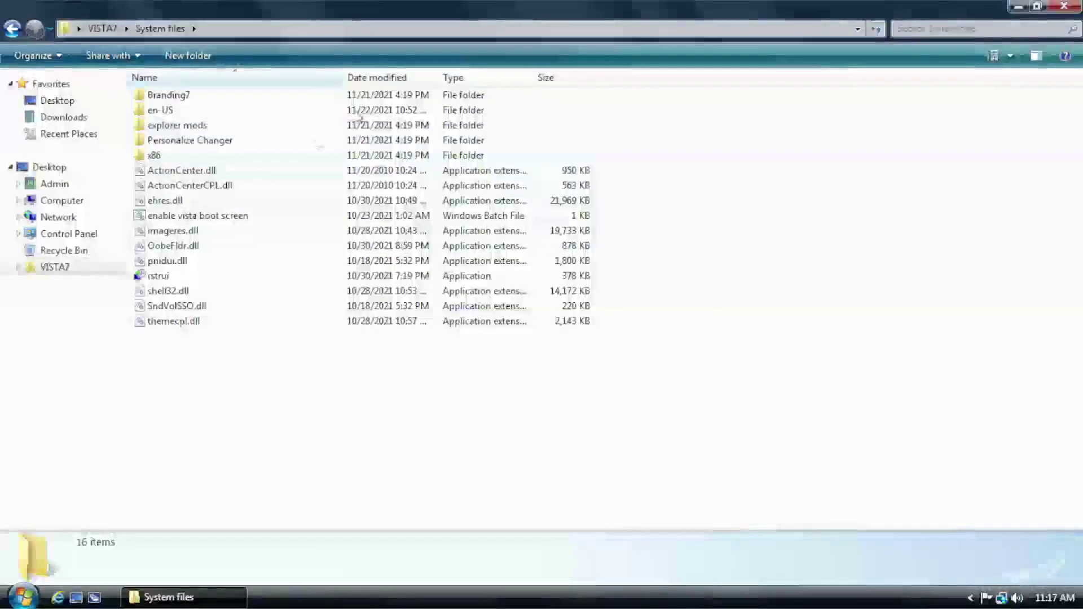
pyautogui.doubleClick(445, 17)
pyautogui.moveTo(476, 27); pyautogui.dragTo(500, 22)
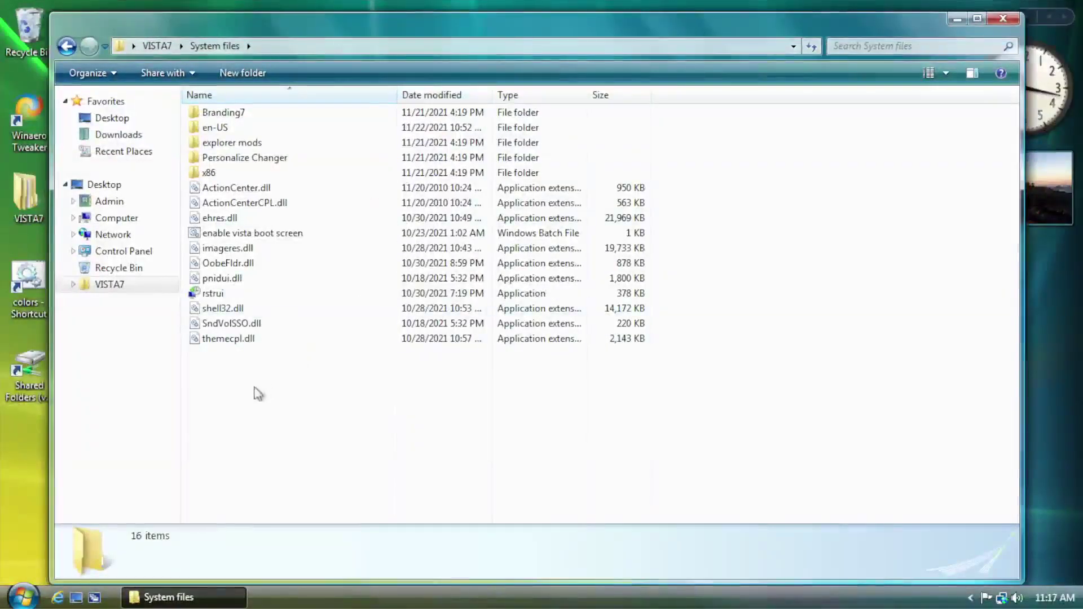
# - Copy ehres.dll from the VISTA7 System files folder
pyautogui.click(213, 220)
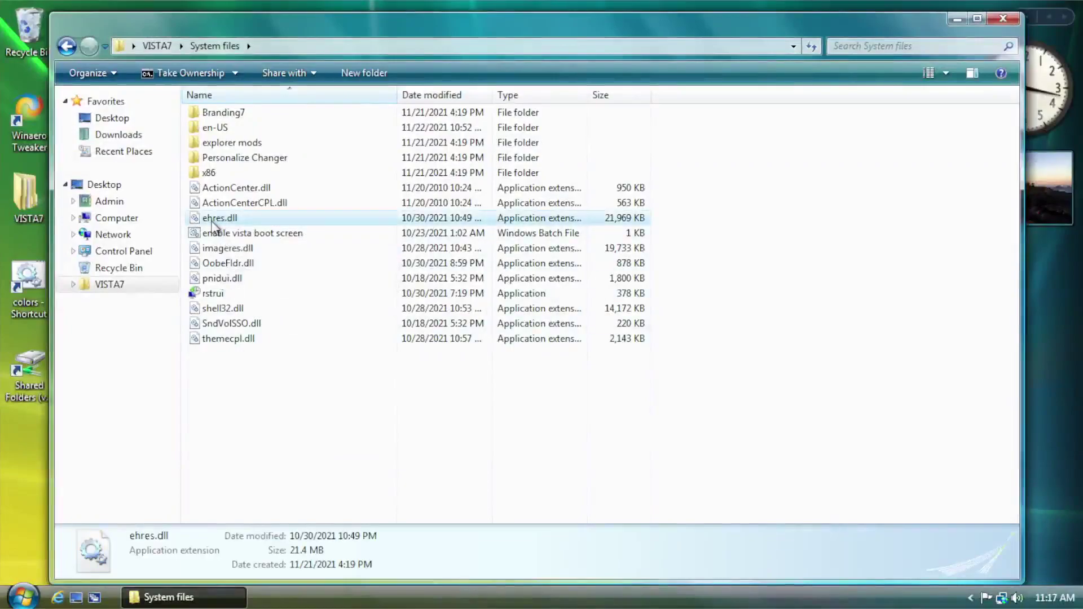
pyautogui.rightClick(214, 226)
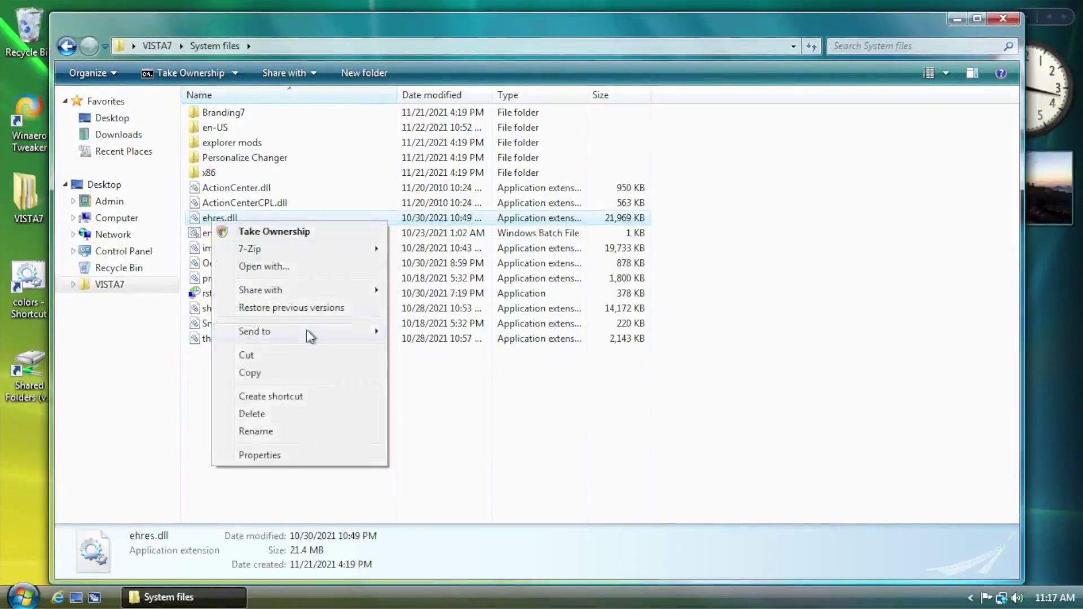
pyautogui.click(250, 373)
# - Open the ehome folder under C:\Windows in a separate window
pyautogui.click(31, 592)
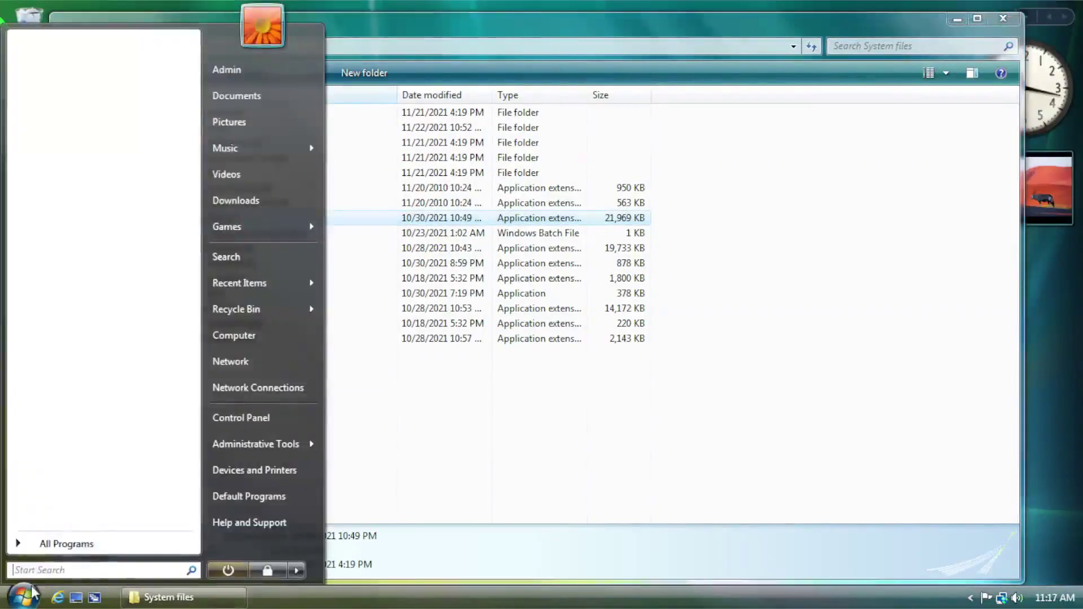
pyautogui.click(273, 339)
pyautogui.doubleClick(331, 145)
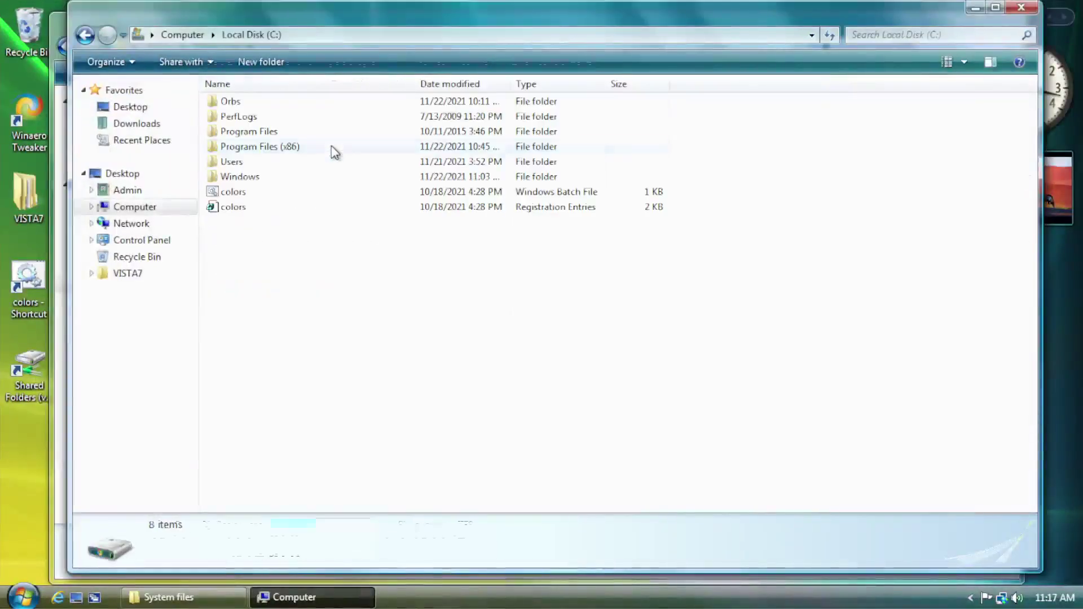
pyautogui.doubleClick(245, 180)
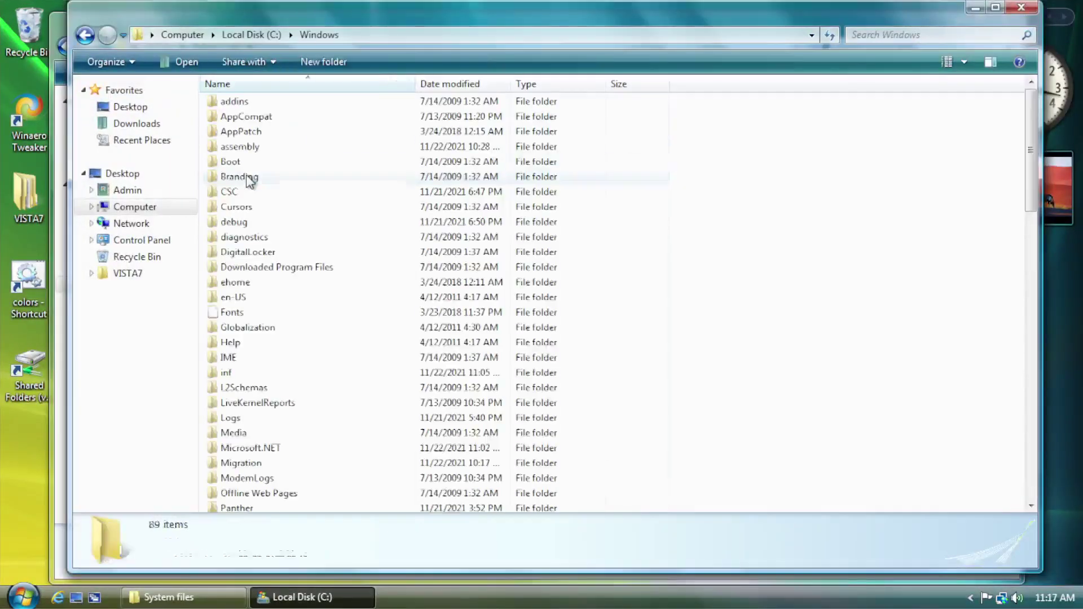
pyautogui.doubleClick(245, 284)
# - Take ownership of the original ehres.dll in the ehome folder
pyautogui.scroll(-2, 750, 254)
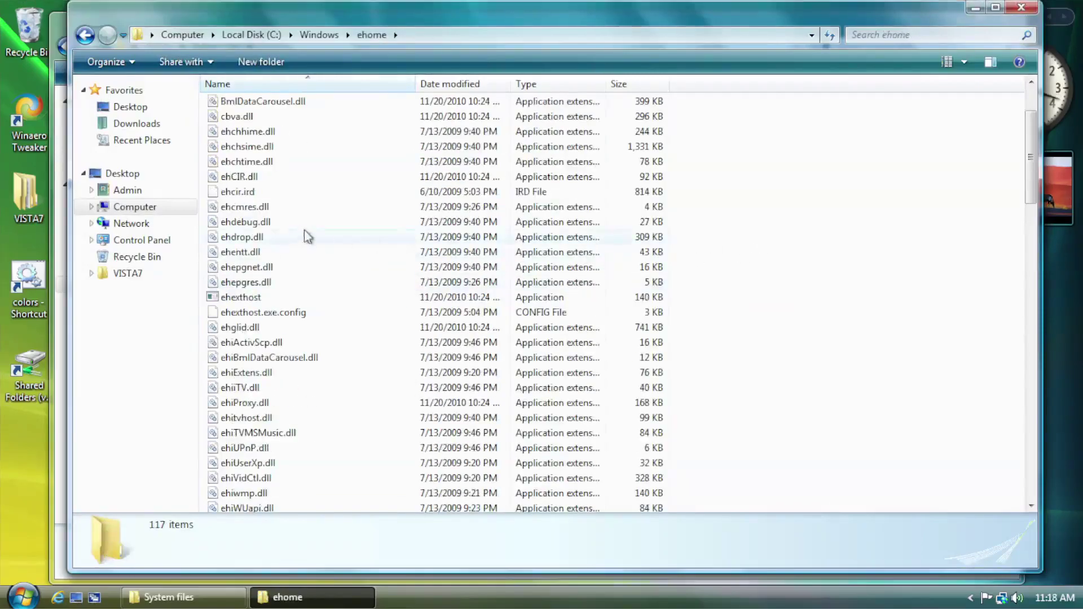
pyautogui.scroll(1, 242, 206)
pyautogui.scroll(-5, 266, 417)
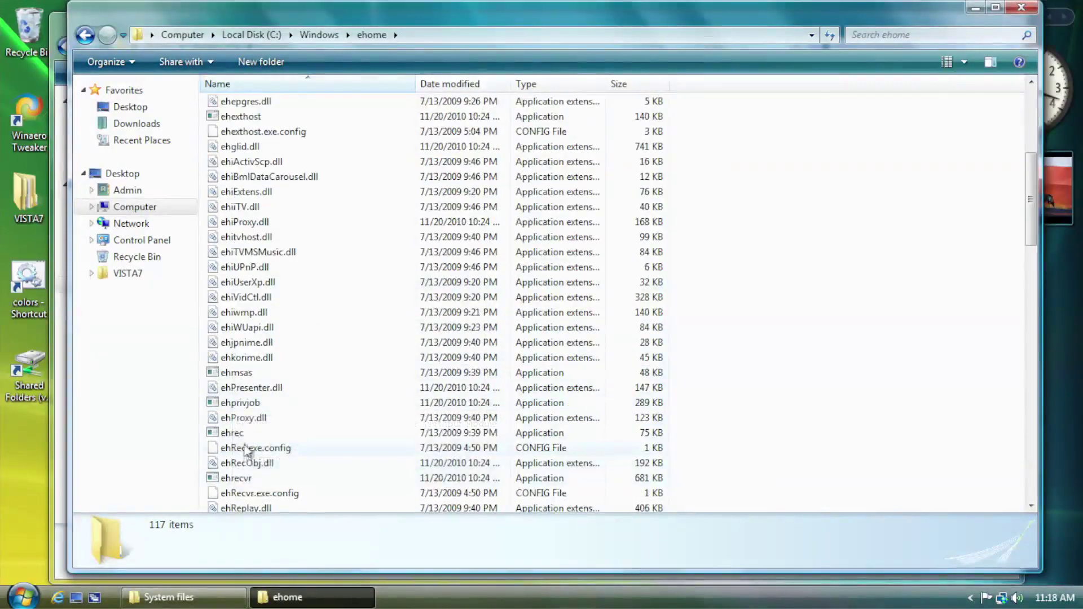
pyautogui.click(243, 388)
pyautogui.scroll(-3, 266, 448)
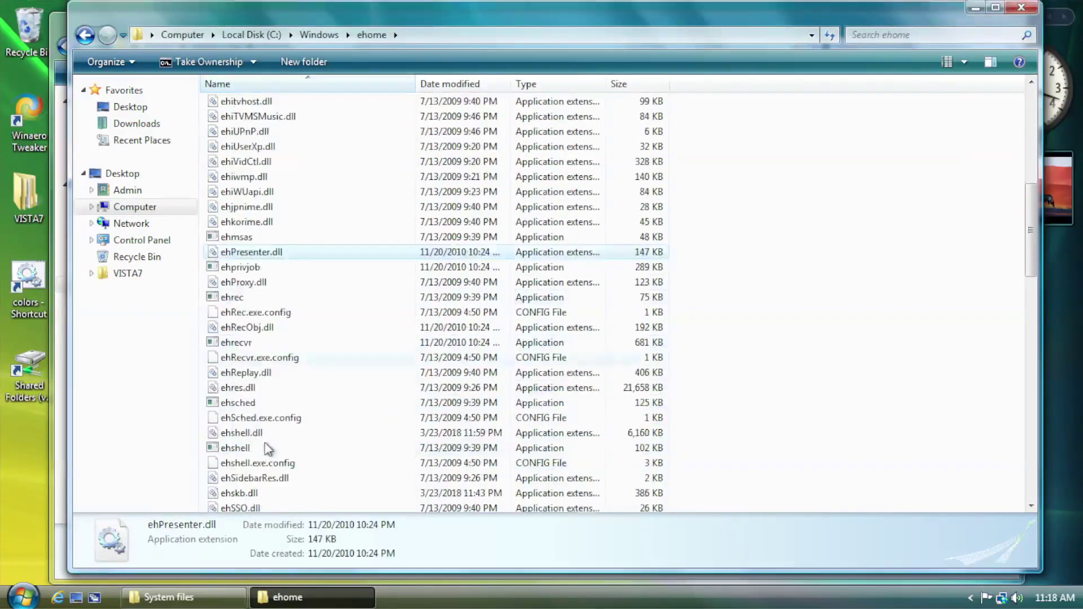
pyautogui.rightClick(234, 388)
pyautogui.click(337, 179)
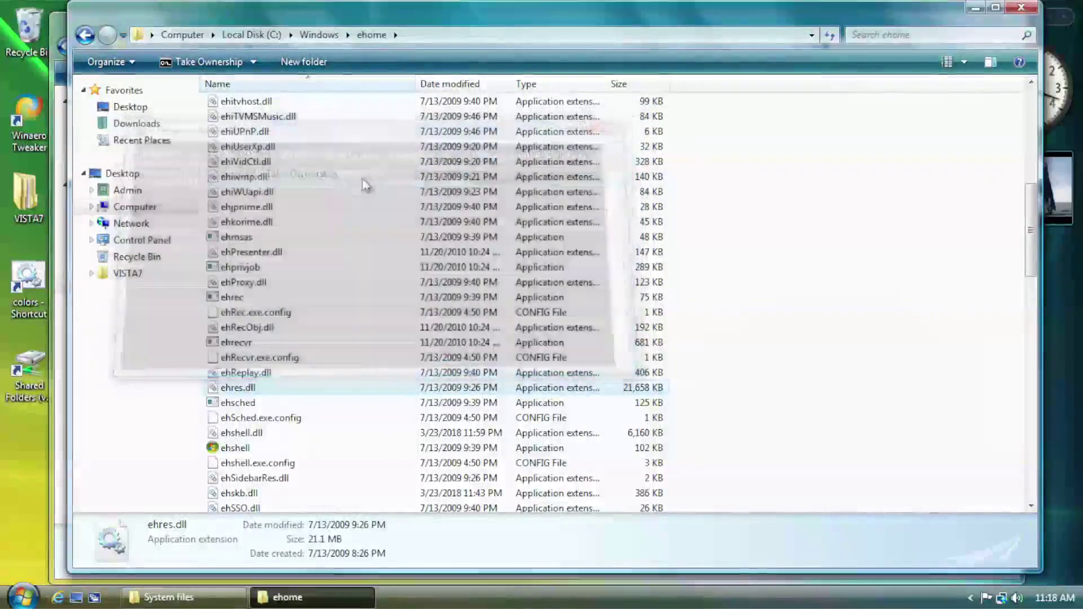
# - Paste the copied ehres.dll into ehome, replacing the existing file, and close the folder windows
pyautogui.rightClick(821, 176)
pyautogui.click(856, 285)
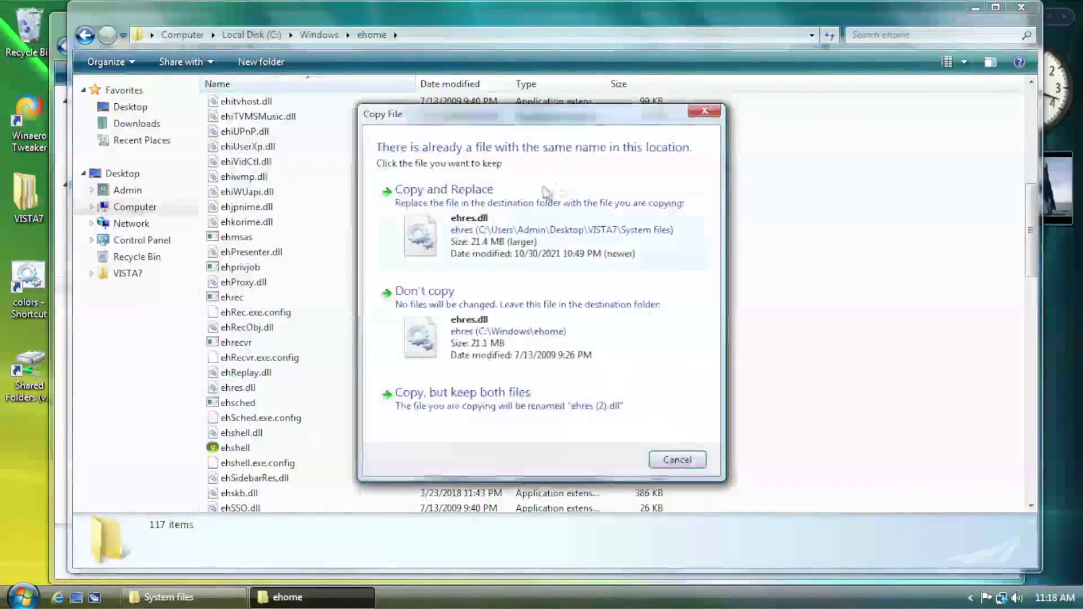
pyautogui.click(559, 189)
pyautogui.click(1021, 7)
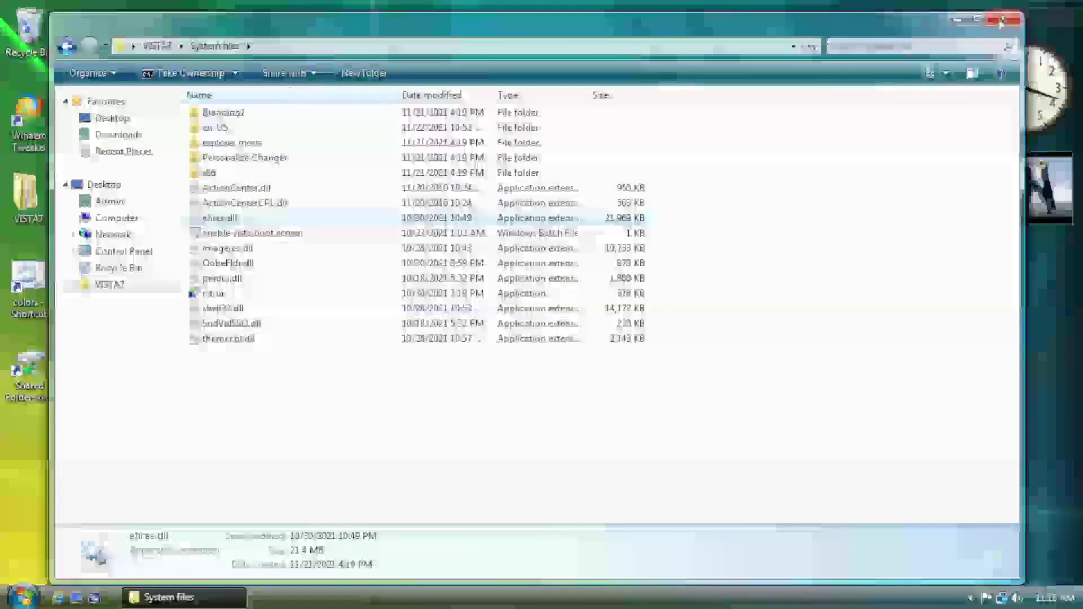
# - Launch Windows Media Center and set it up with the Express option
pyautogui.click(24, 597)
pyautogui.click(68, 543)
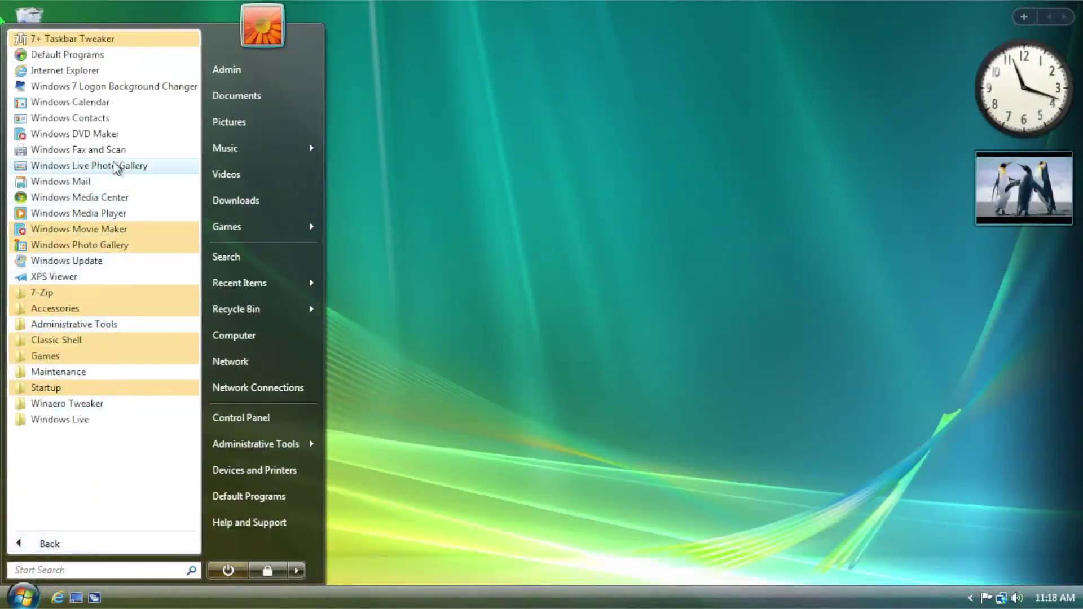
pyautogui.click(107, 196)
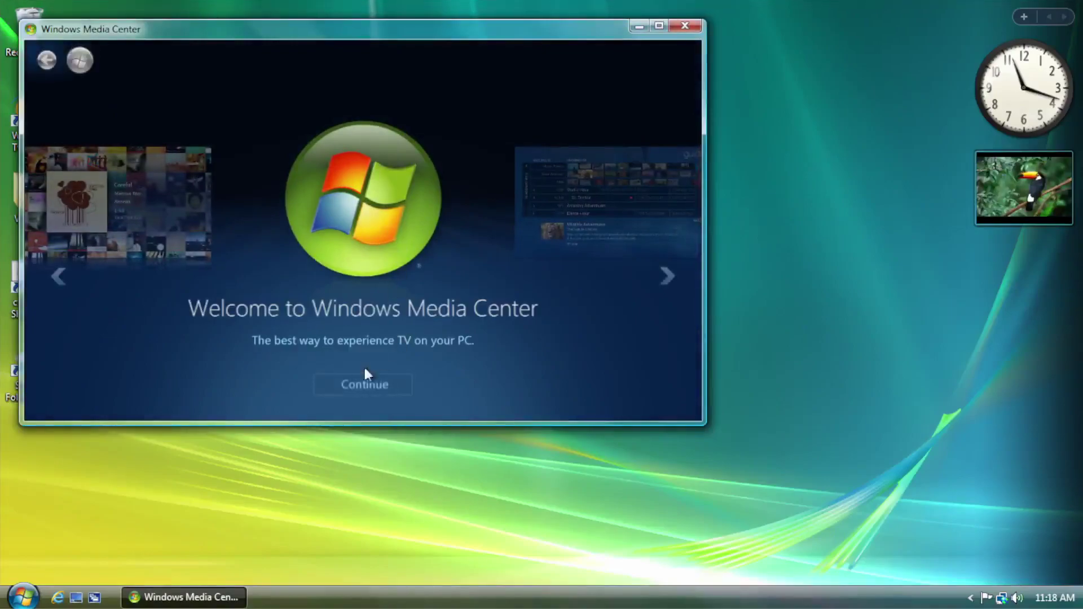
pyautogui.click(357, 386)
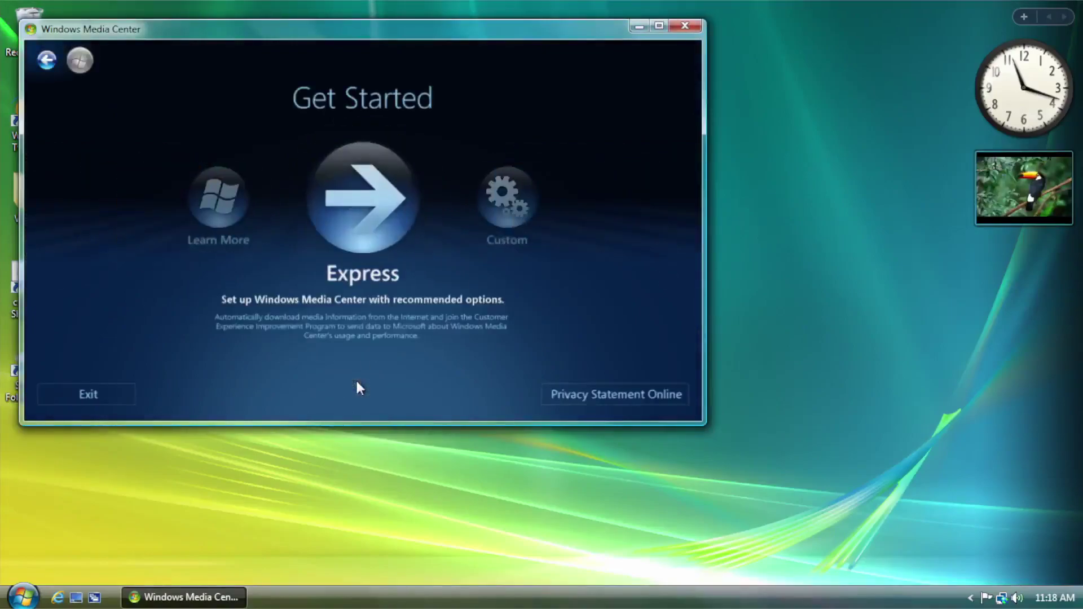
pyautogui.click(365, 207)
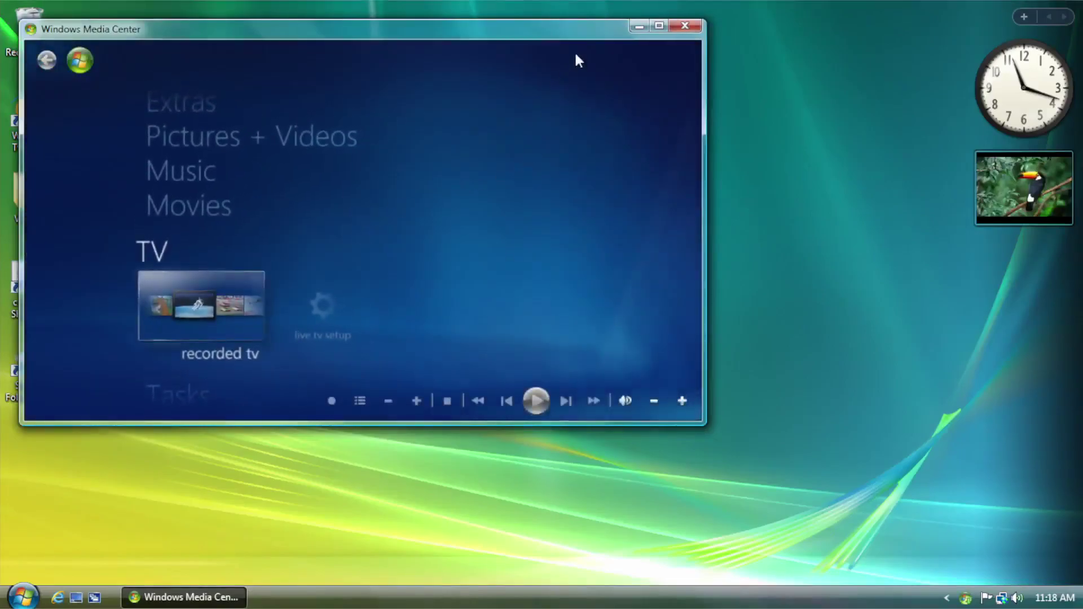
# - Open the picture library under Pictures + Videos in Media Center and close the program
pyautogui.moveTo(581, 34); pyautogui.dragTo(646, 27)
pyautogui.click(327, 136)
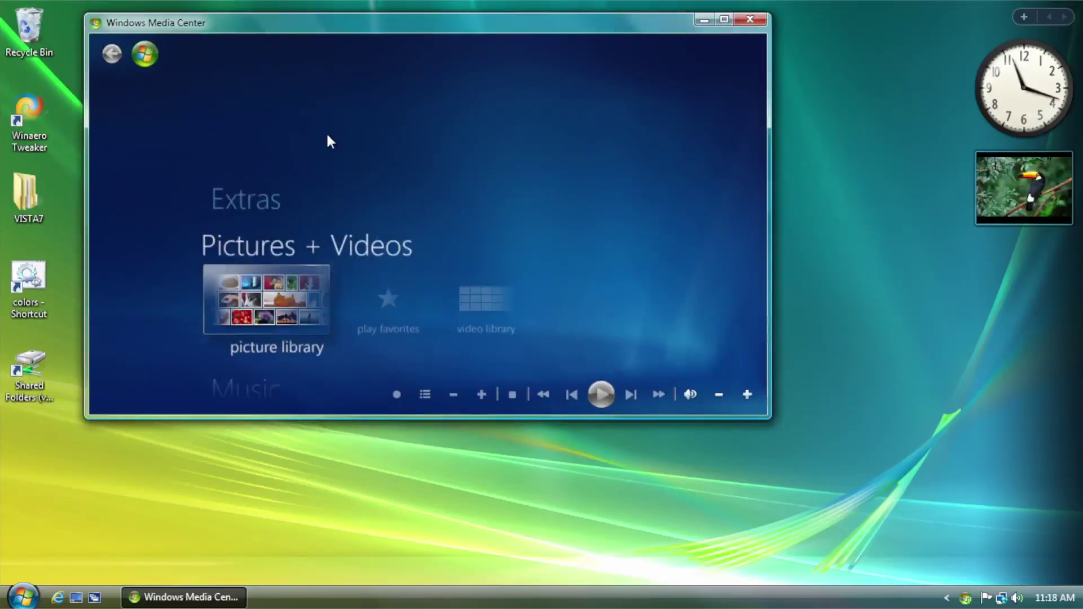
pyautogui.click(278, 301)
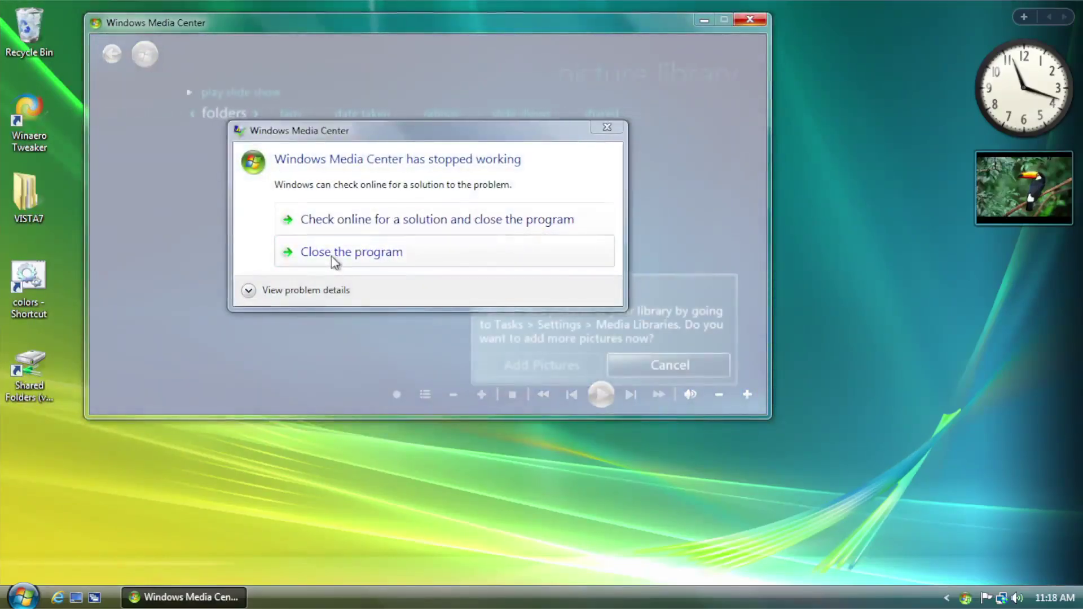
pyautogui.click(329, 262)
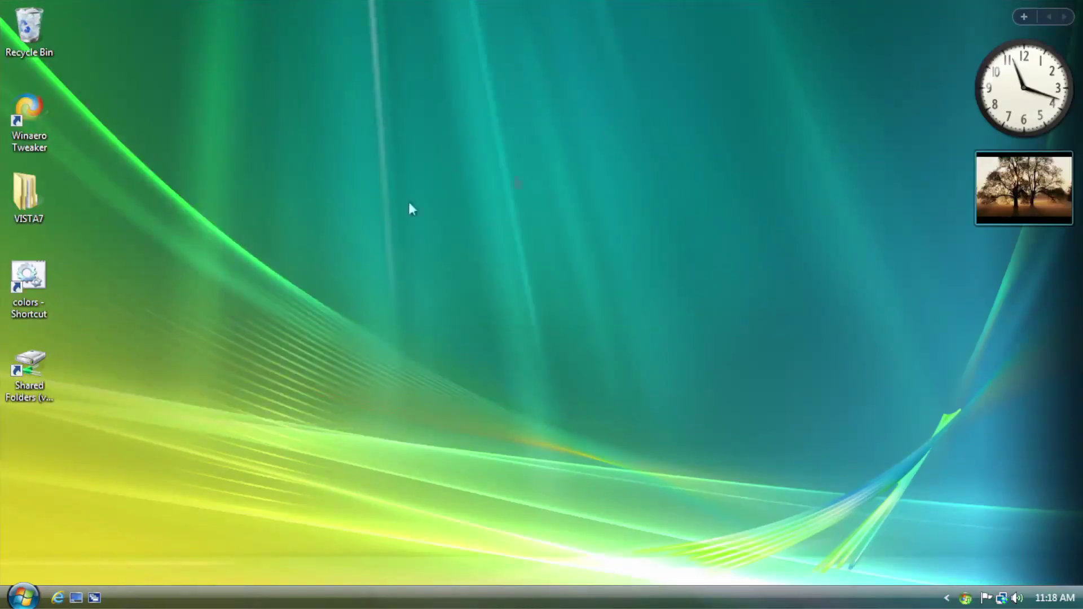
# - Move the Action Center flag icon into the hidden notification icons
pyautogui.moveTo(985, 597); pyautogui.dragTo(977, 542)
pyautogui.click(740, 478)
pyautogui.click(24, 600)
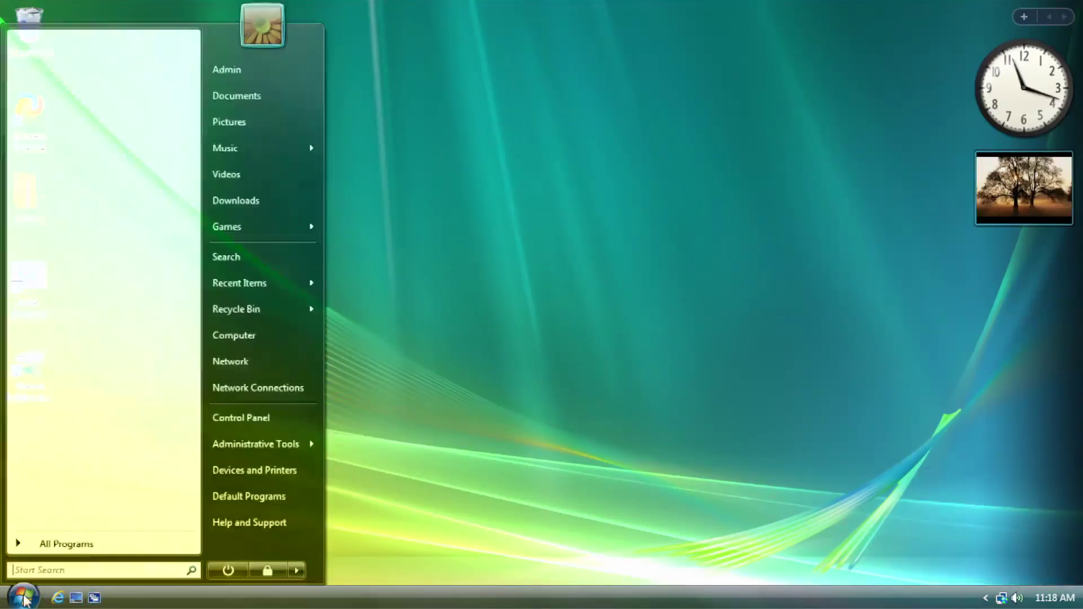
pyautogui.click(77, 542)
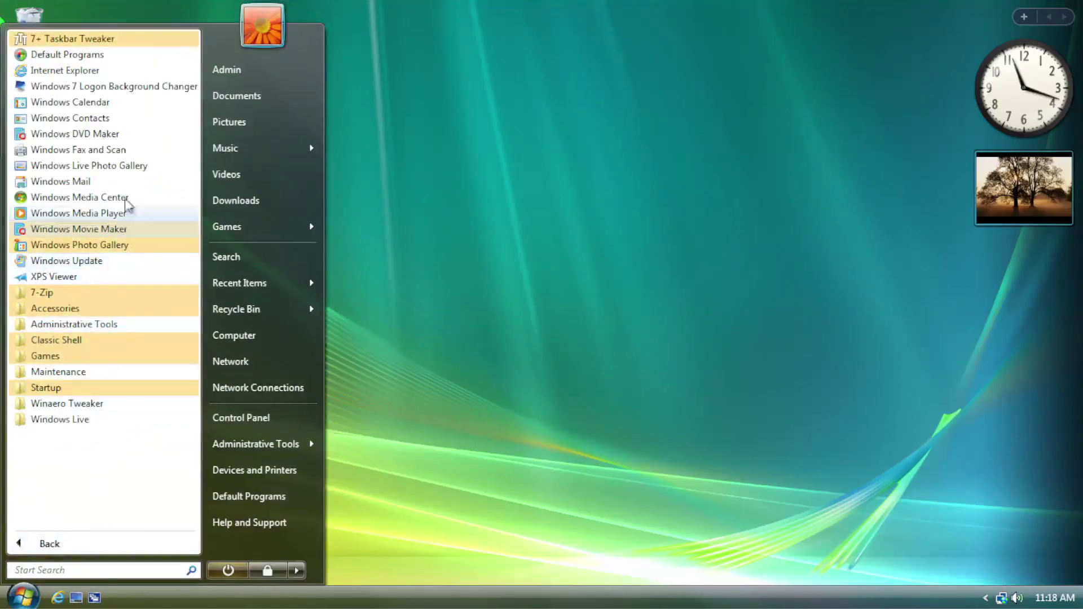
pyautogui.click(527, 183)
# - Open the explorer mods folder inside the System files folder of VISTA7
pyautogui.doubleClick(23, 194)
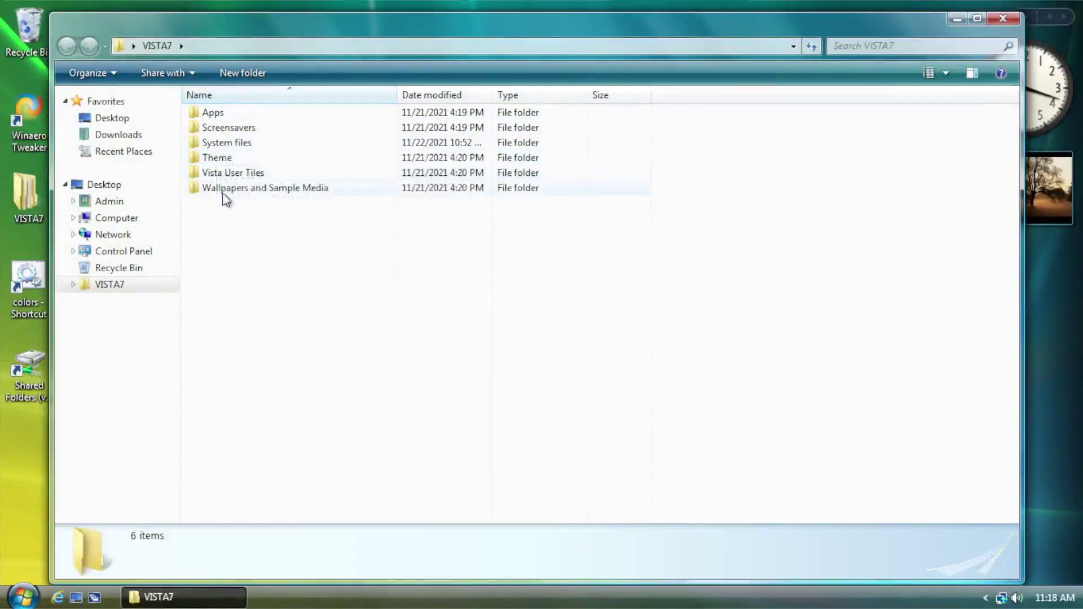
pyautogui.doubleClick(228, 142)
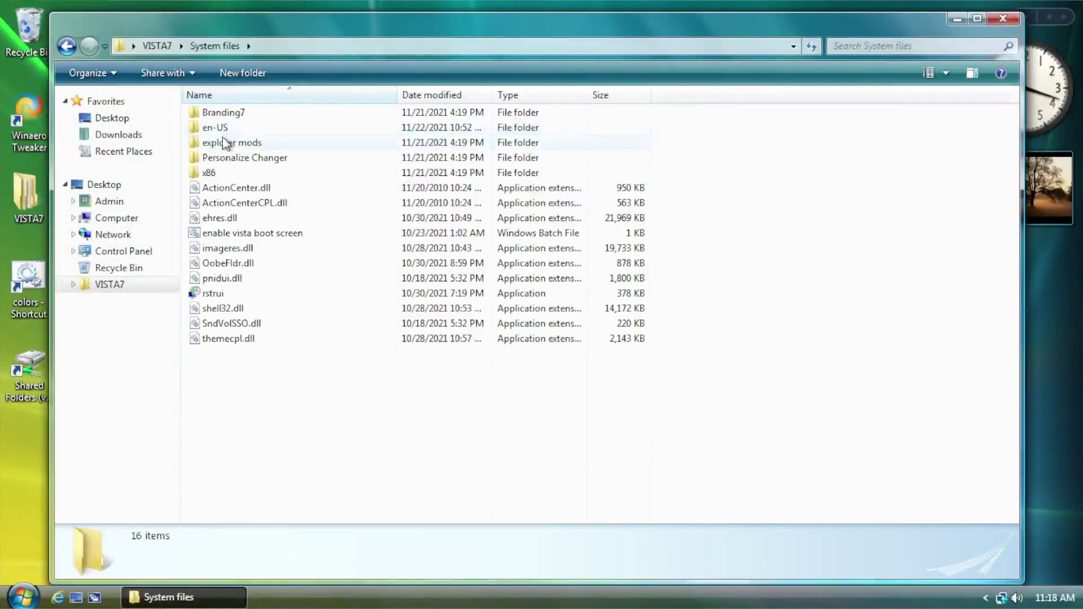
pyautogui.doubleClick(226, 143)
pyautogui.click(227, 145)
pyautogui.click(224, 159)
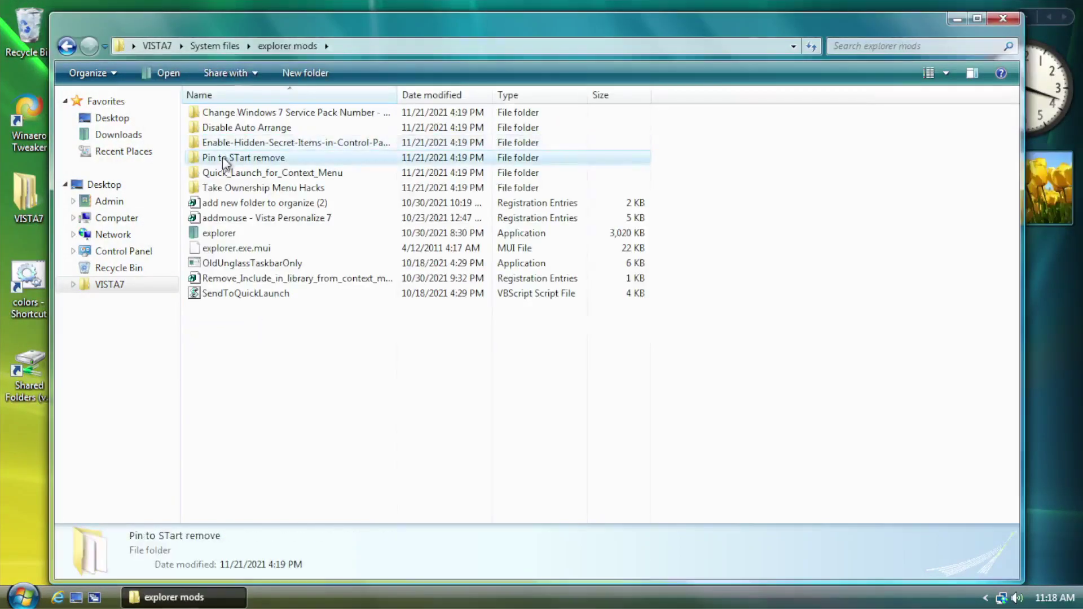
# - Open the Enable-Hidden-Secret-Items-in-Control-Panel-in-Windows-7 folder and the subfolder inside it
pyautogui.click(235, 145)
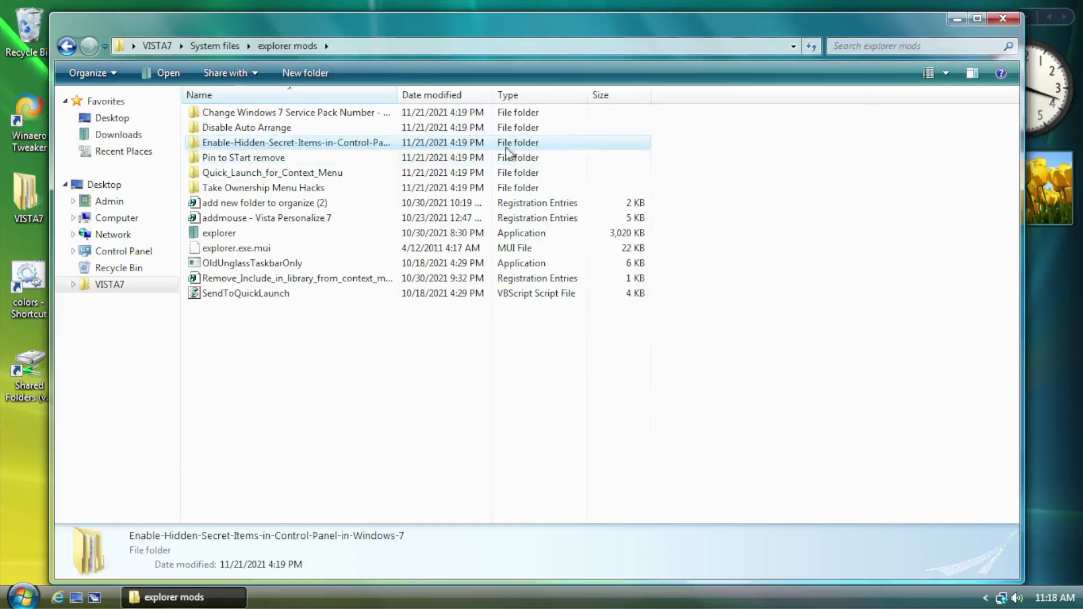
pyautogui.doubleClick(377, 144)
pyautogui.doubleClick(281, 121)
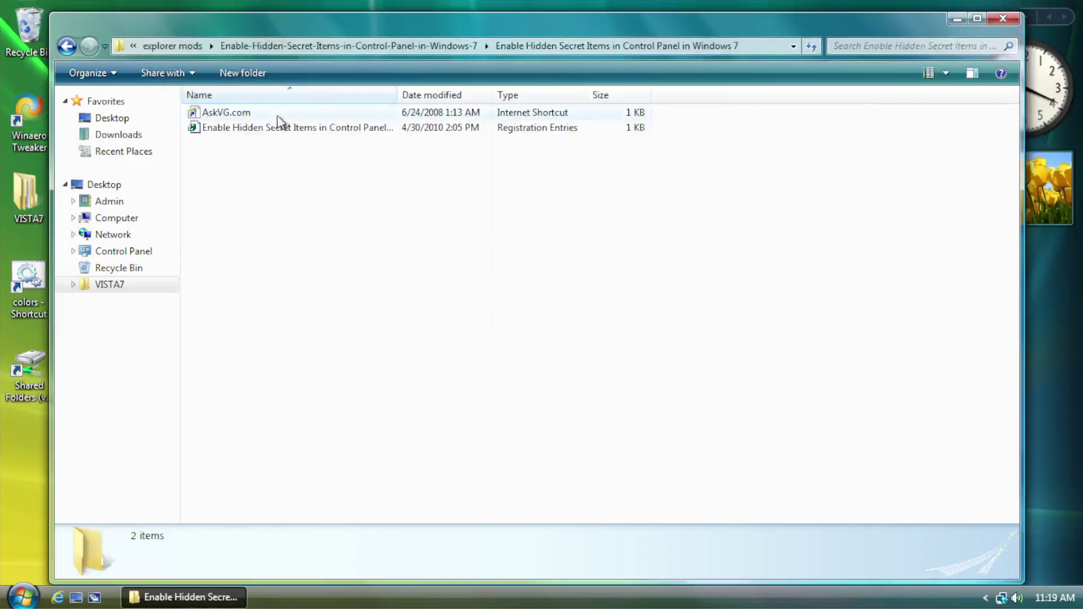
# - Open the Enable Hidden Secret Items registry file for editing in Notepad and snap its window to the right half of the desktop
pyautogui.click(232, 133)
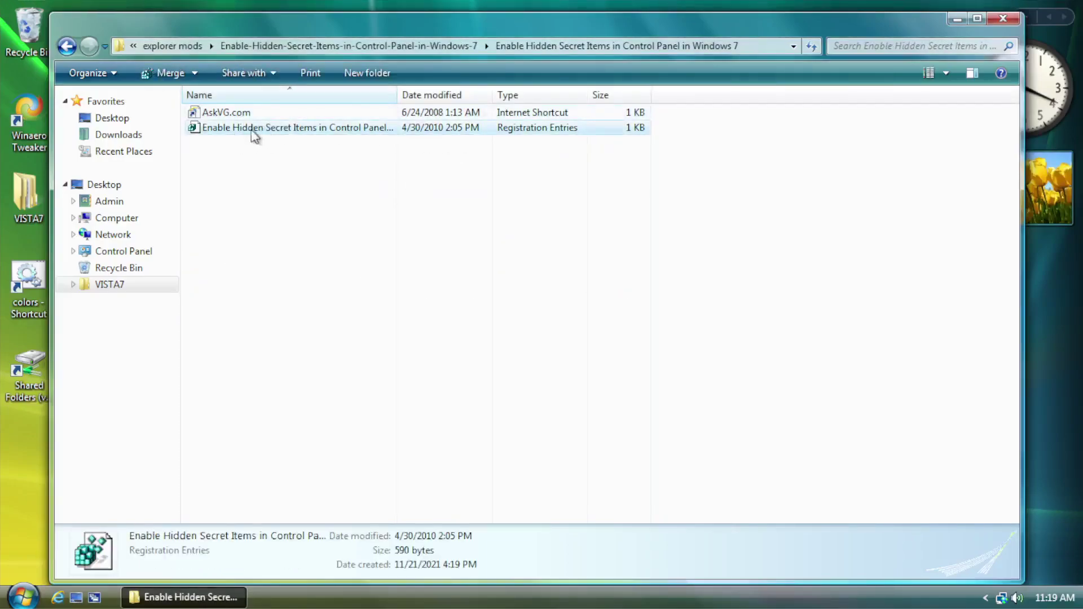
pyautogui.rightClick(255, 136)
pyautogui.click(289, 157)
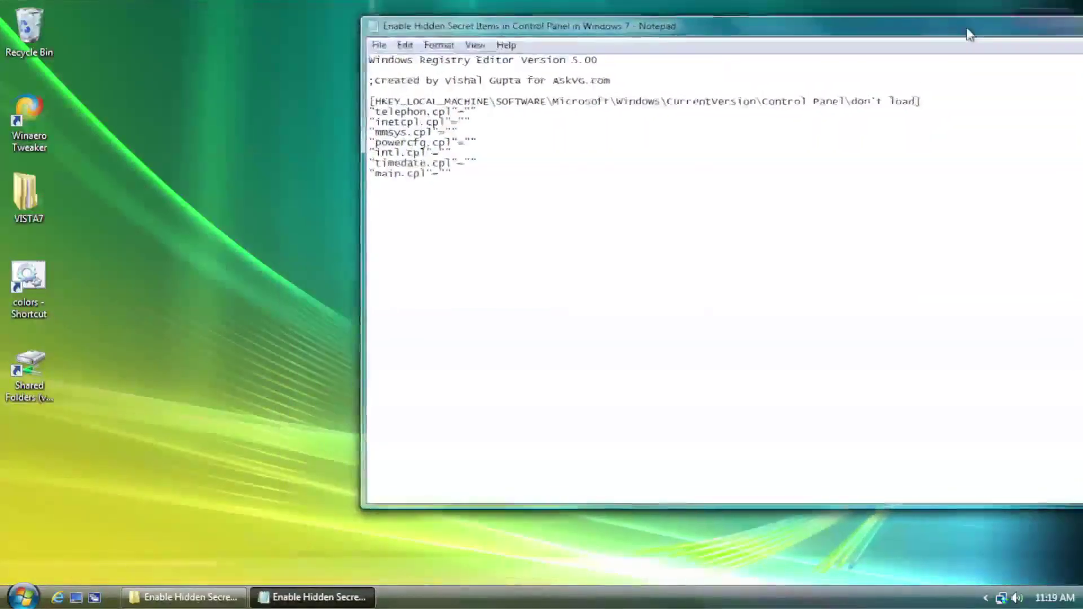
pyautogui.moveTo(964, 28); pyautogui.dragTo(1082, 34)
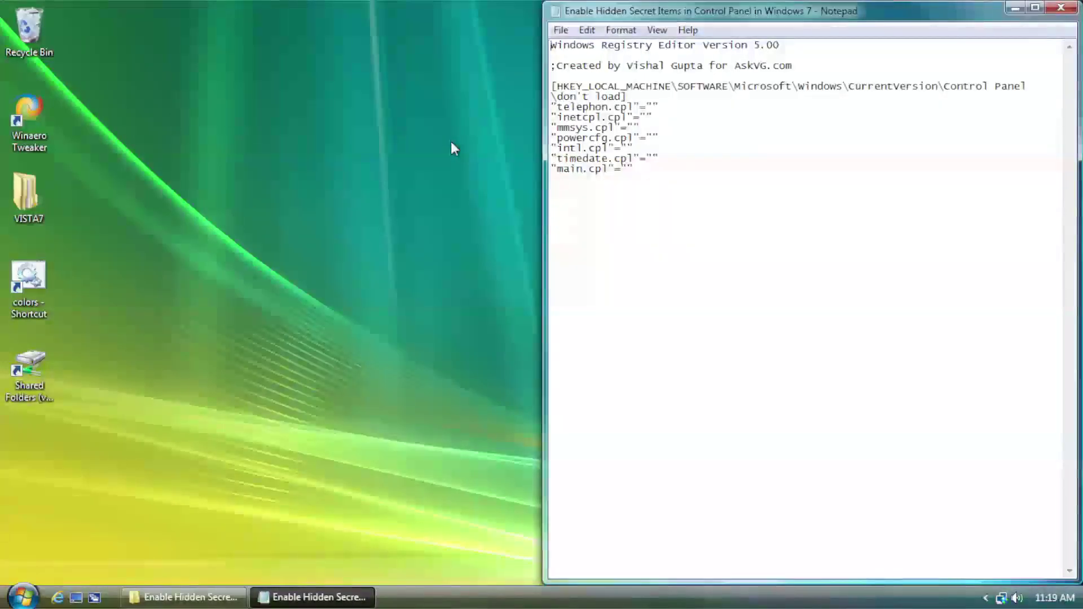
# - Open Registry Editor, snap its window to the left half of the desktop, and collapse the tree to the root keys
pyautogui.press('super+r')
pyautogui.press('Return')
pyautogui.press('super+Left')
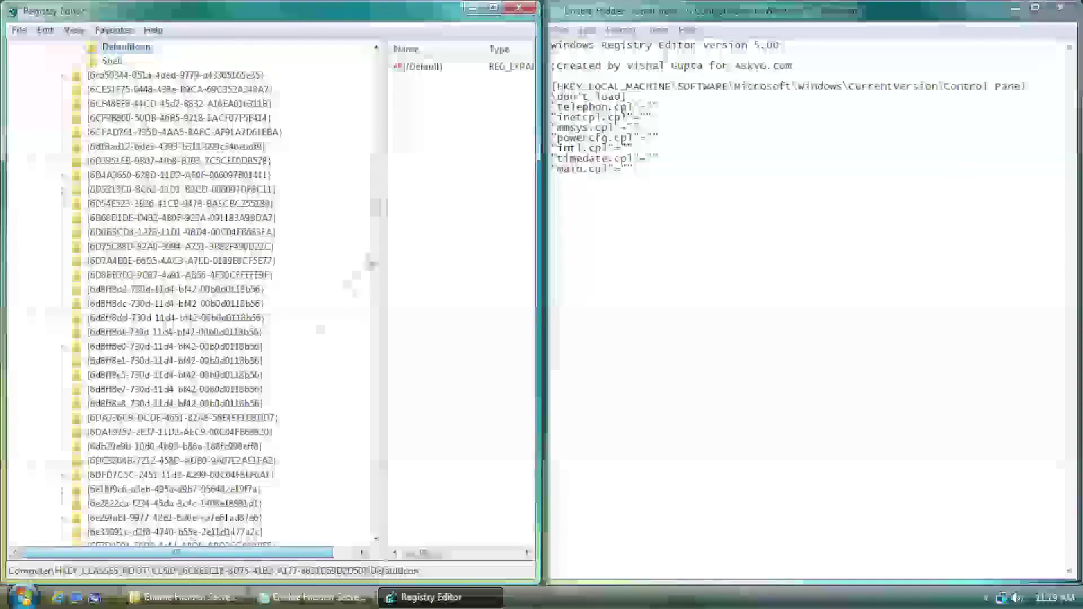
pyautogui.moveTo(375, 211); pyautogui.dragTo(379, 48)
pyautogui.click(32, 61)
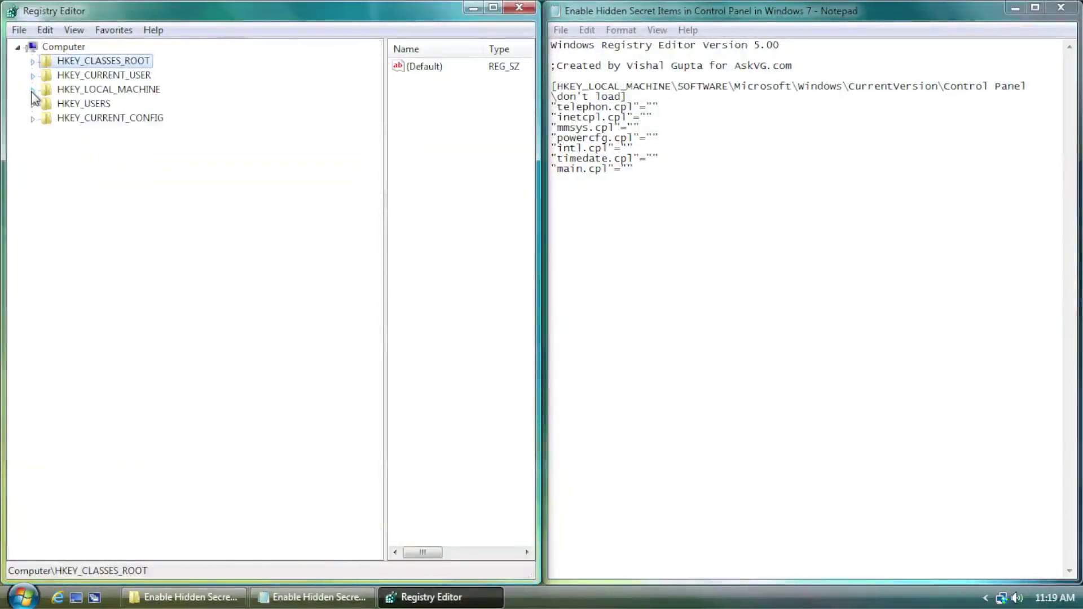
# - Expand the registry tree to HKEY_LOCAL_MACHINE\SOFTWARE\Microsoft\Windows\CurrentVersion
pyautogui.click(32, 90)
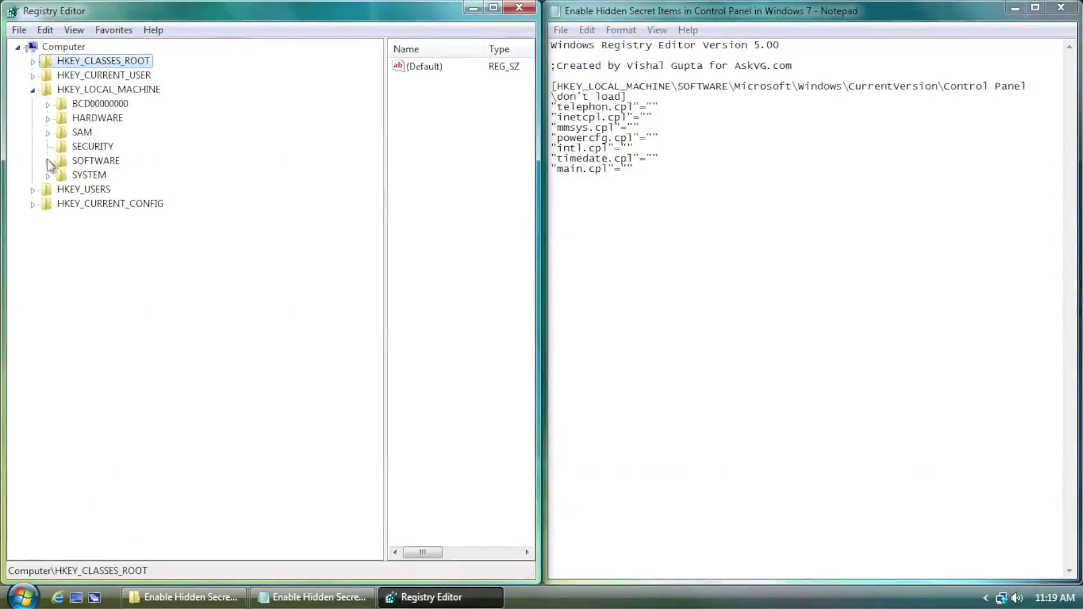
pyautogui.click(48, 161)
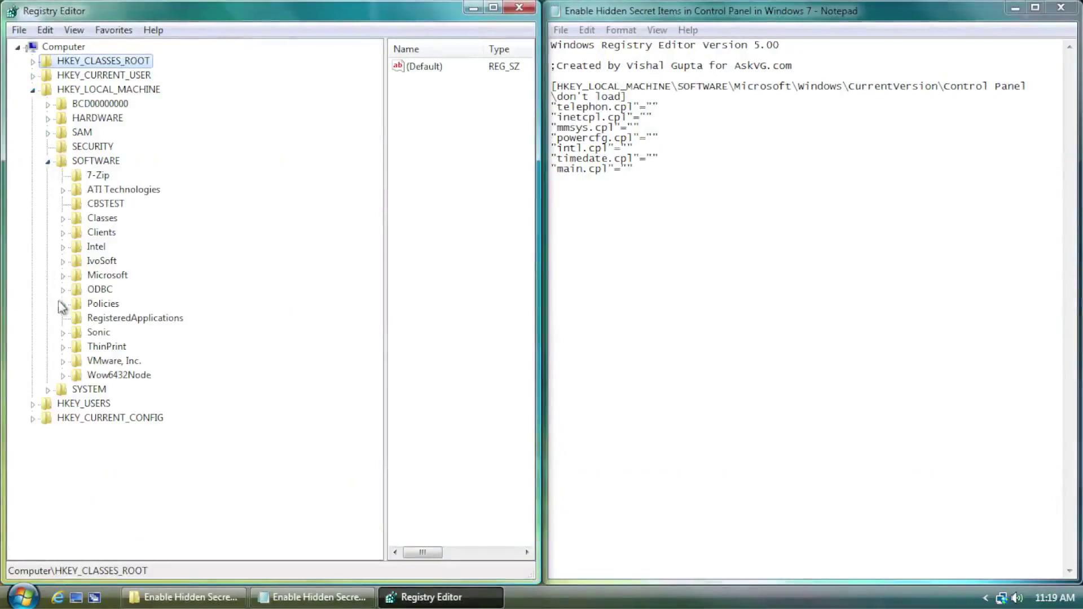
pyautogui.click(63, 276)
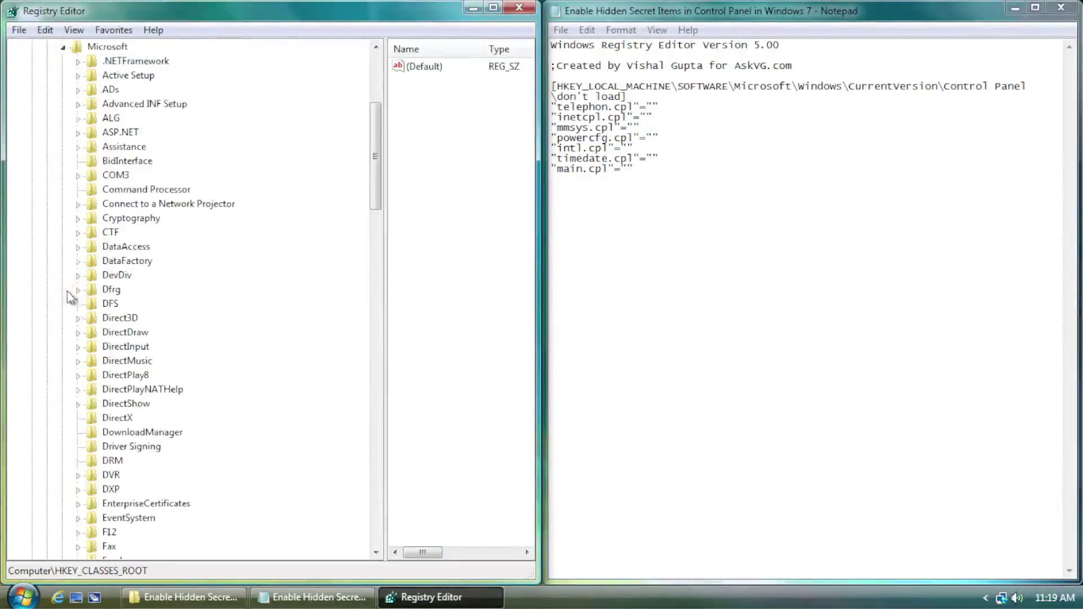
pyautogui.scroll(-20, 105, 403)
pyautogui.scroll(-12, 105, 403)
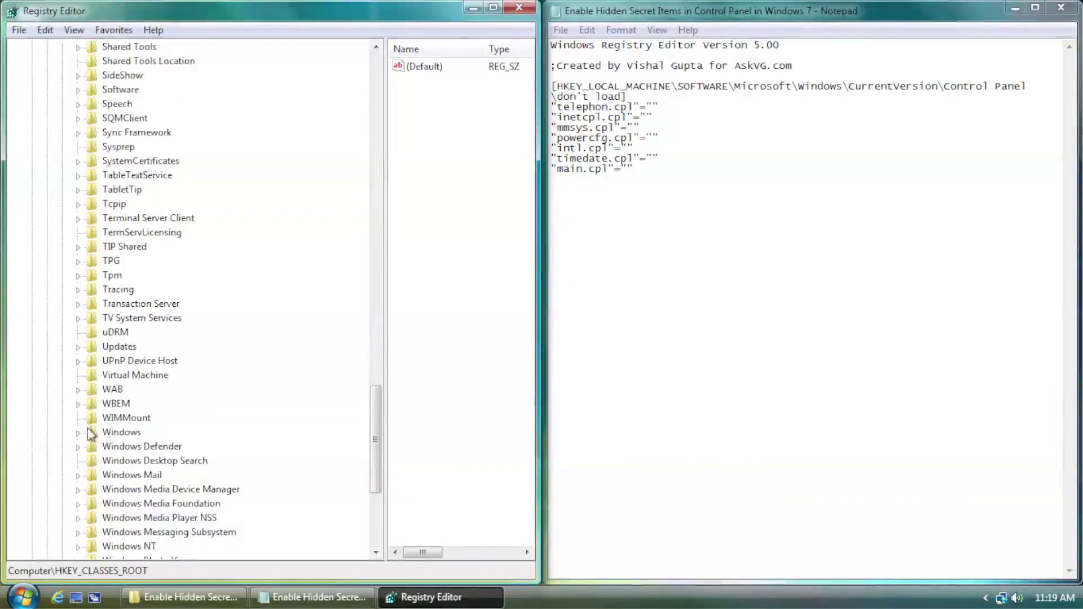
pyautogui.click(79, 347)
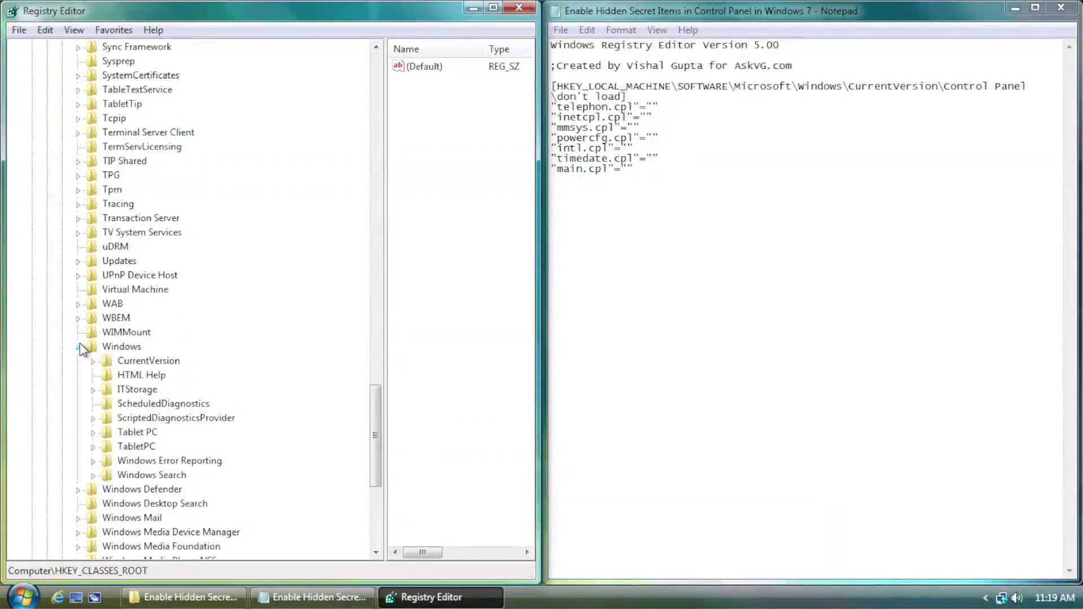
pyautogui.click(94, 361)
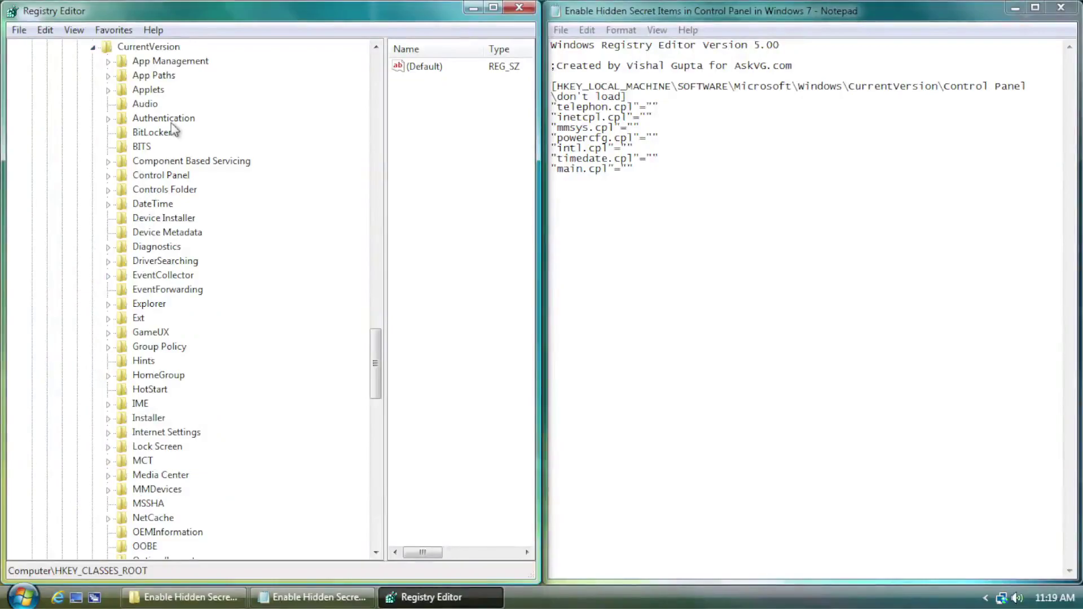
# - Expand the Control Panel key under CurrentVersion and select its don't load subkey
pyautogui.scroll(-4, 174, 131)
pyautogui.scroll(2, 174, 133)
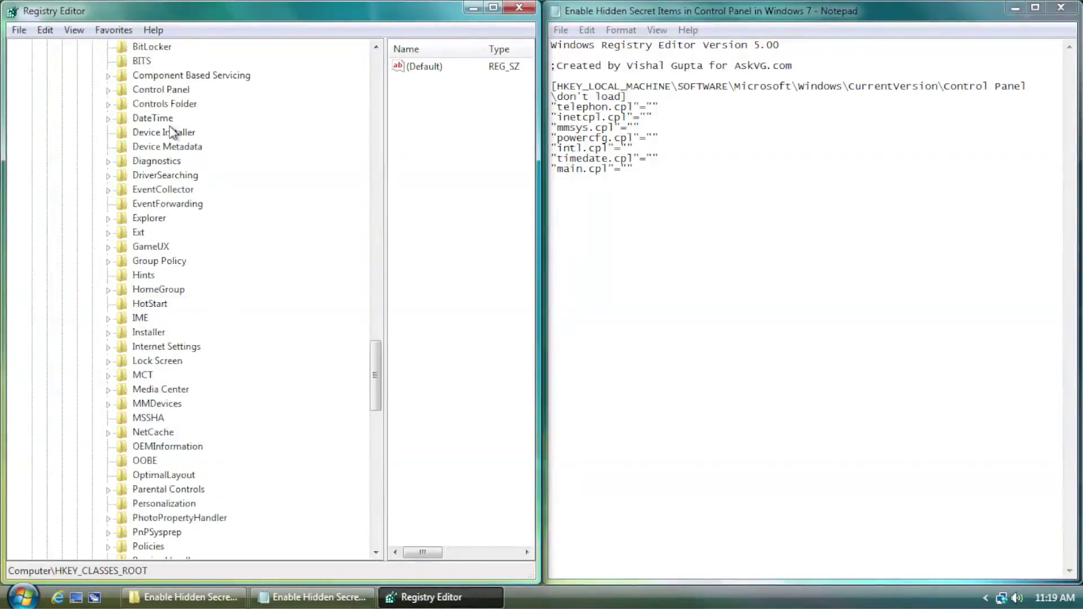
pyautogui.scroll(1, 169, 127)
pyautogui.click(166, 132)
pyautogui.click(109, 134)
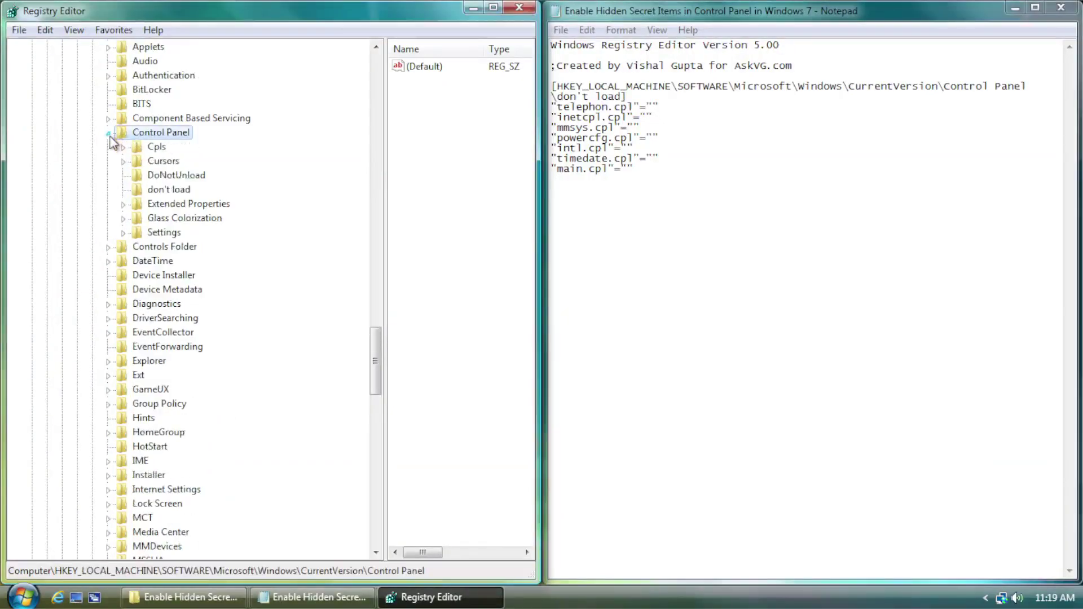
pyautogui.click(151, 192)
# - Open the advanced security settings of the don't load key and change its owner to the Administrators group
pyautogui.rightClick(178, 193)
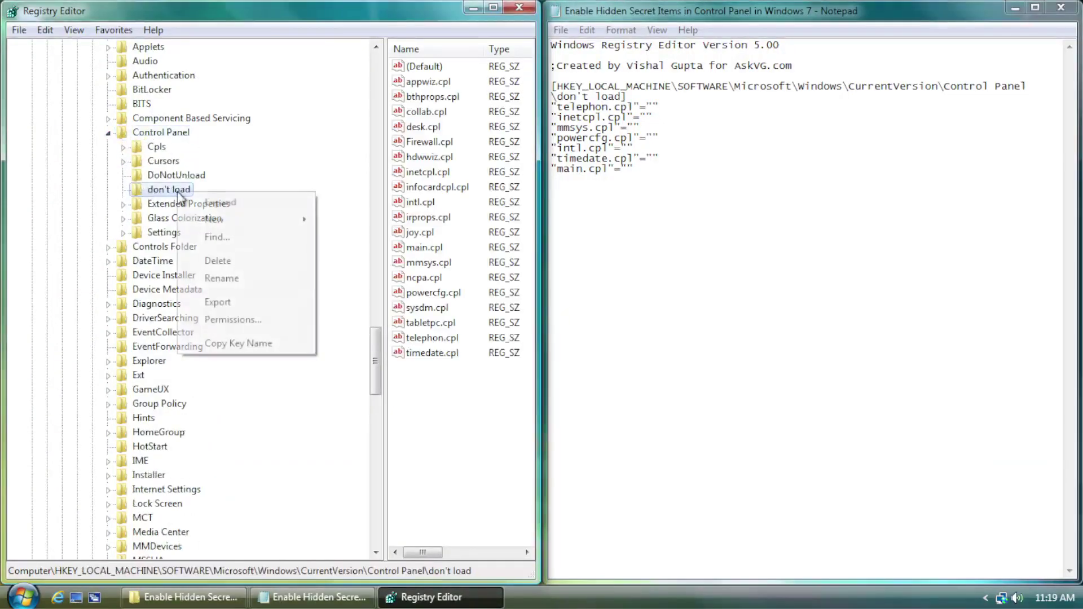
pyautogui.click(246, 320)
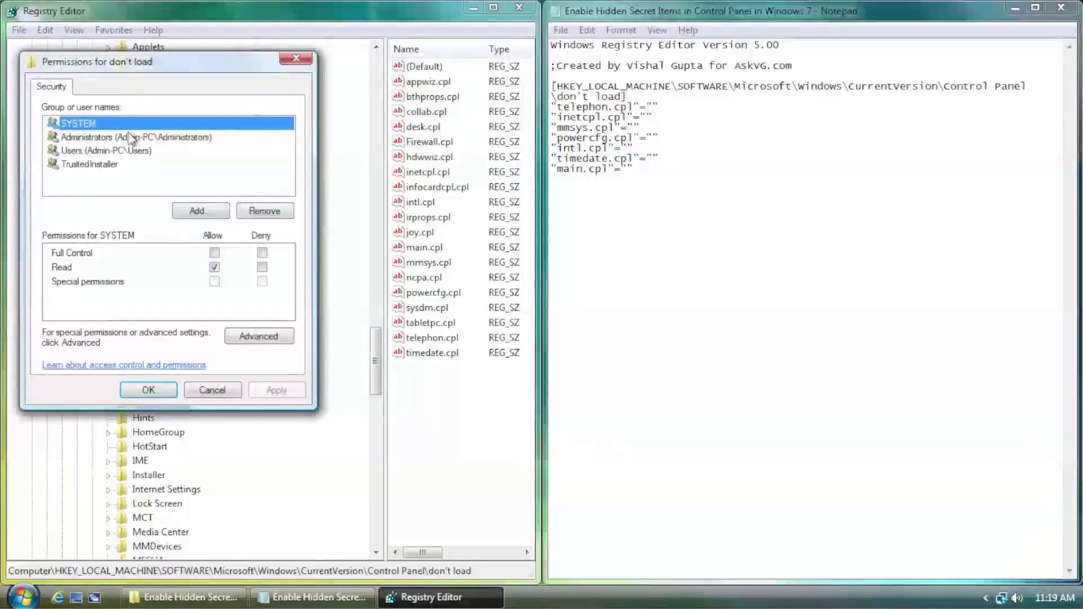
pyautogui.click(270, 337)
pyautogui.click(169, 146)
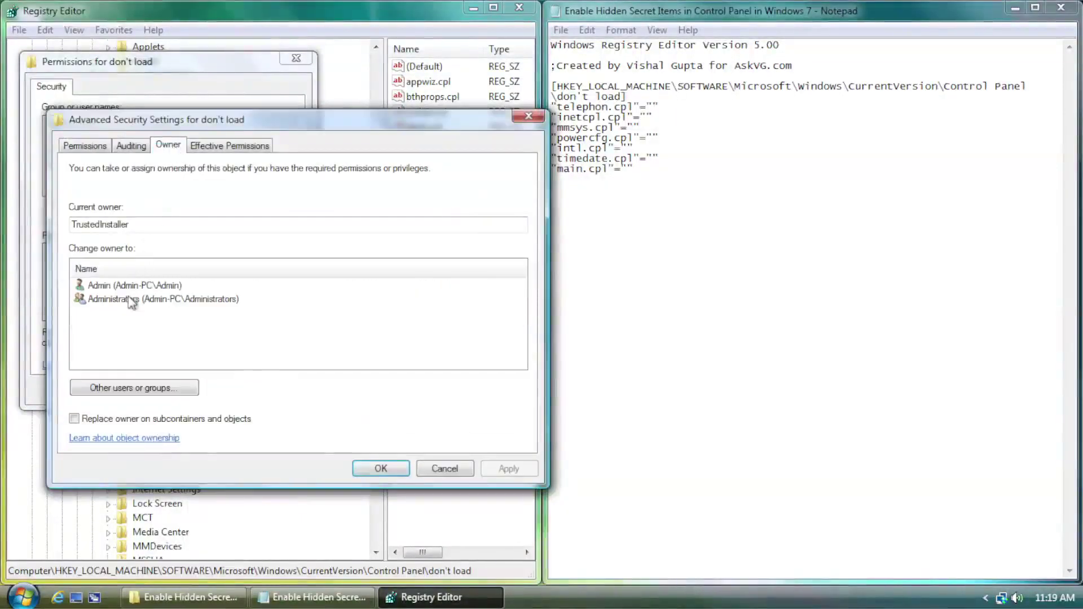
pyautogui.click(367, 467)
# - Allow the Administrators group Full Control over the don't load key
pyautogui.click(135, 137)
pyautogui.click(214, 253)
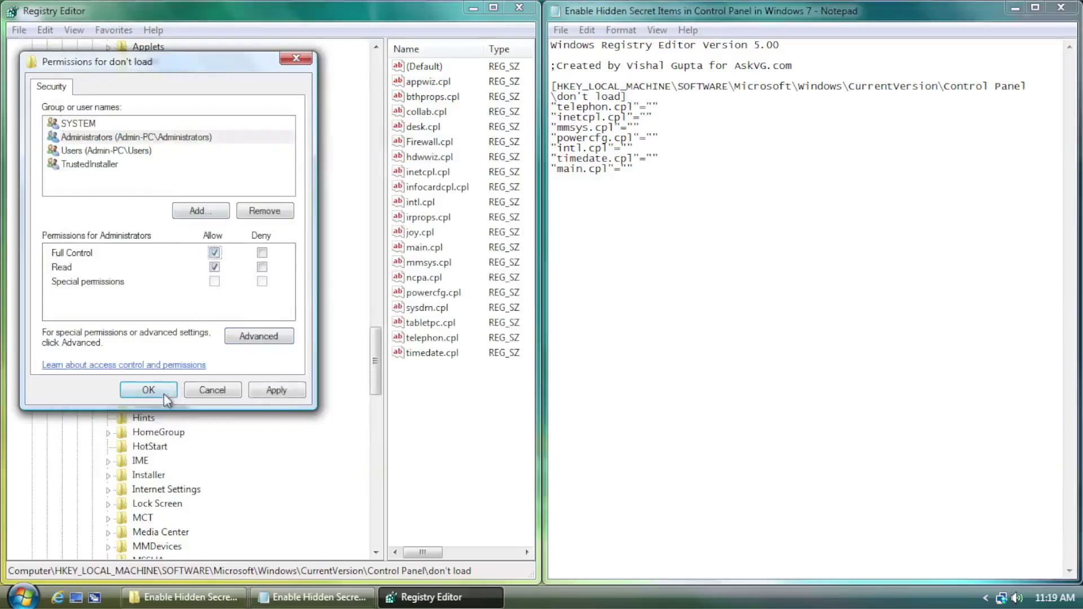
pyautogui.click(148, 391)
# - Delete the don't load registry key and close Registry Editor
pyautogui.rightClick(161, 192)
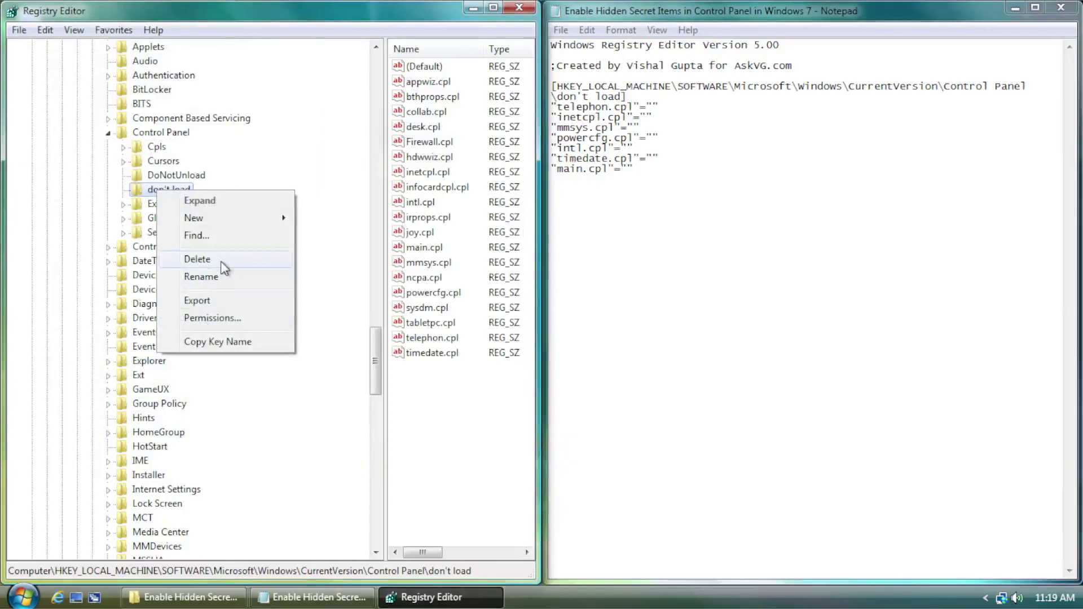
pyautogui.click(198, 260)
pyautogui.click(608, 300)
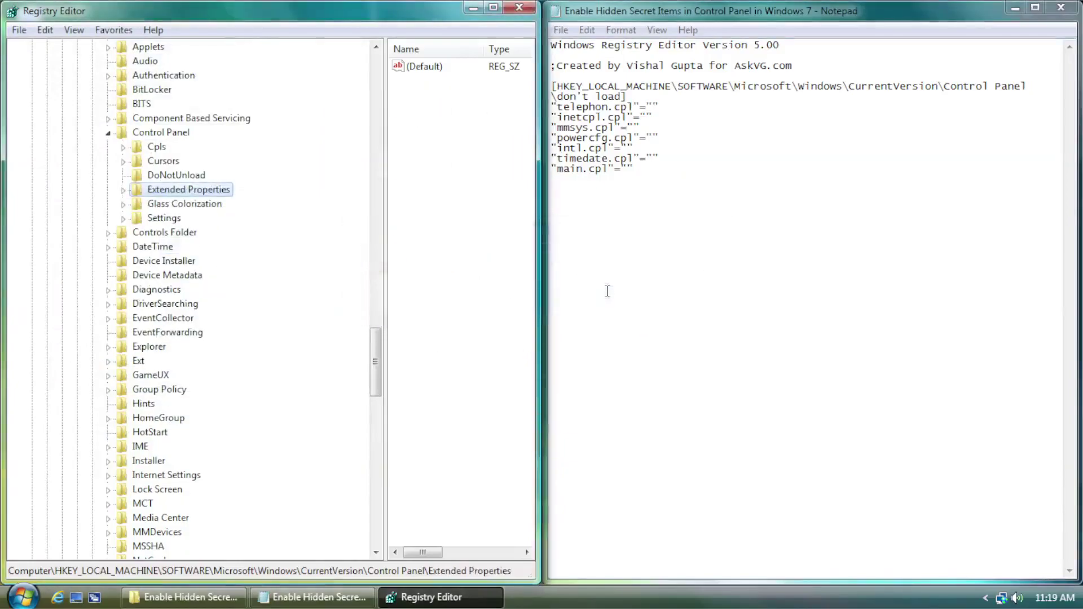
pyautogui.click(520, 7)
# - Merge the Enable Hidden Secret Items in Control Panel registry file into the registry
pyautogui.click(186, 597)
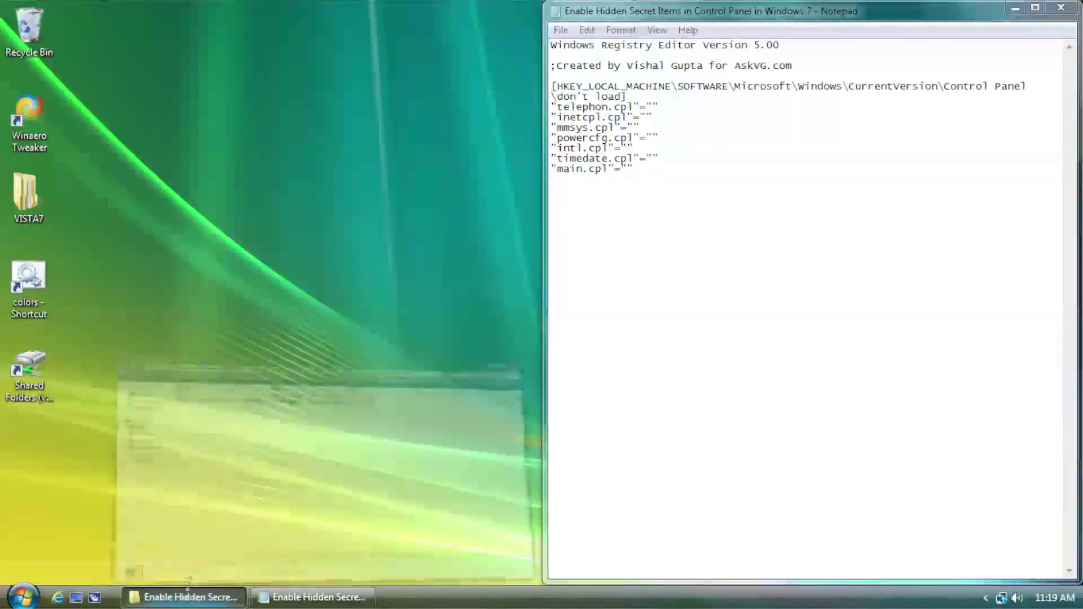
pyautogui.doubleClick(320, 128)
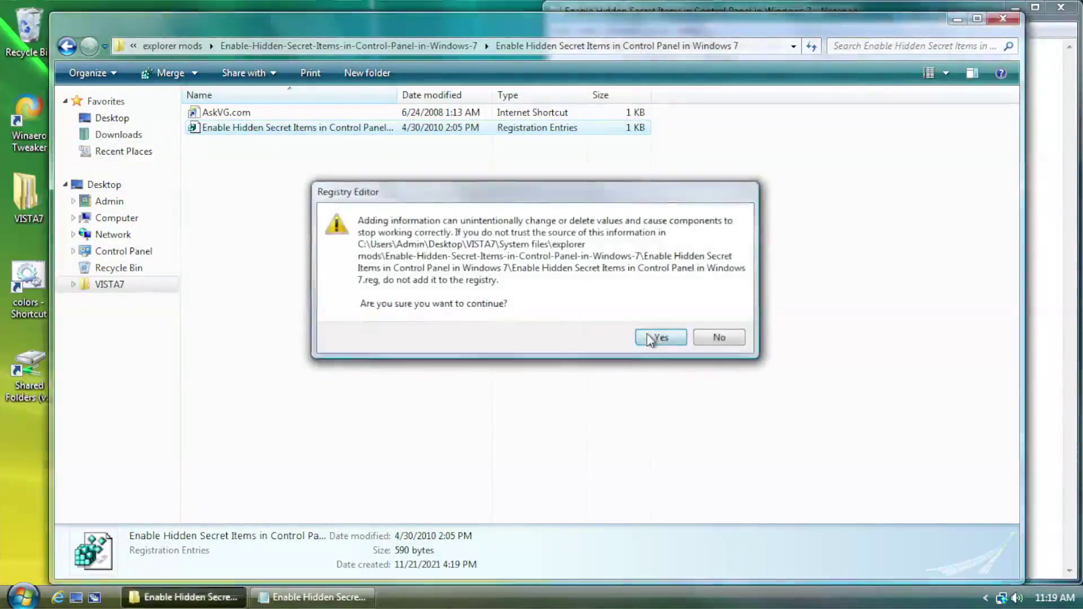
pyautogui.click(657, 337)
pyautogui.click(723, 316)
# - Open Control Panel and maximize its window
pyautogui.press('super')
pyautogui.click(295, 418)
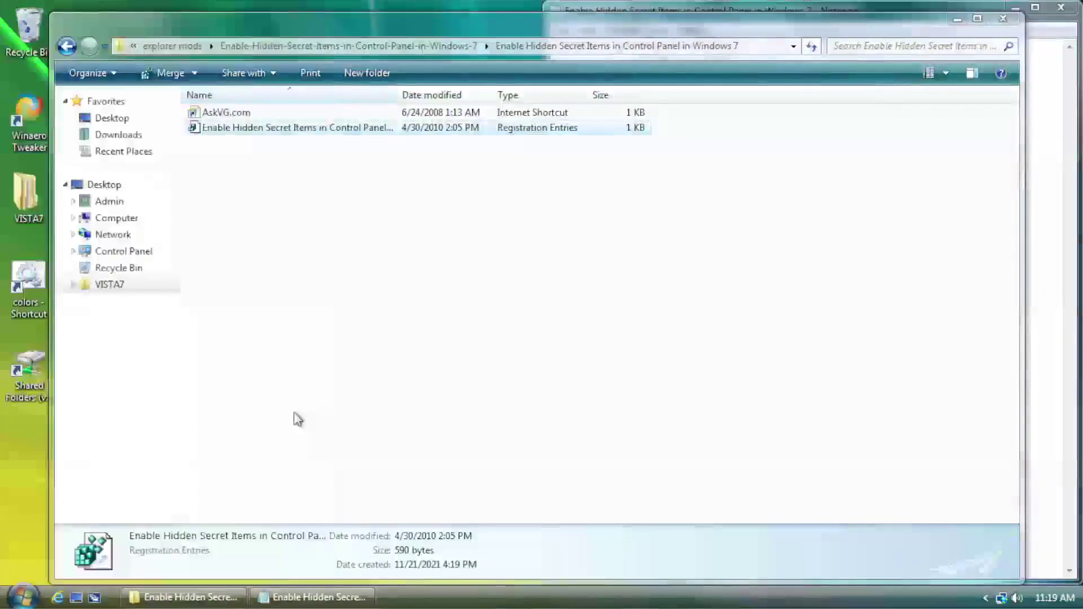
pyautogui.moveTo(762, 40); pyautogui.dragTo(760, 0)
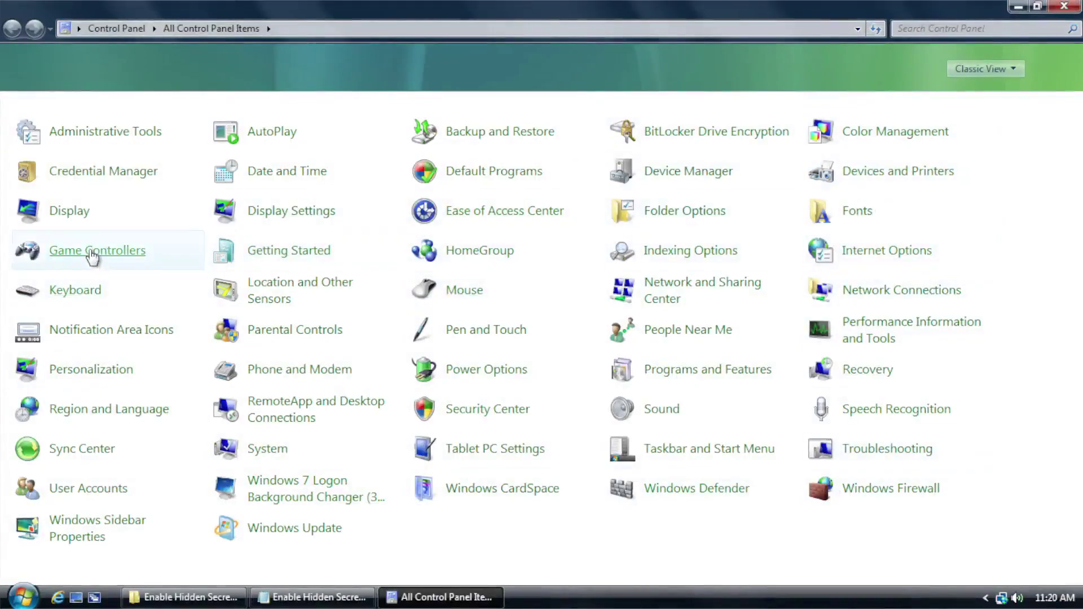
# - View the Game Controllers and Security Center items and return to the full Control Panel list
pyautogui.click(91, 255)
pyautogui.click(352, 84)
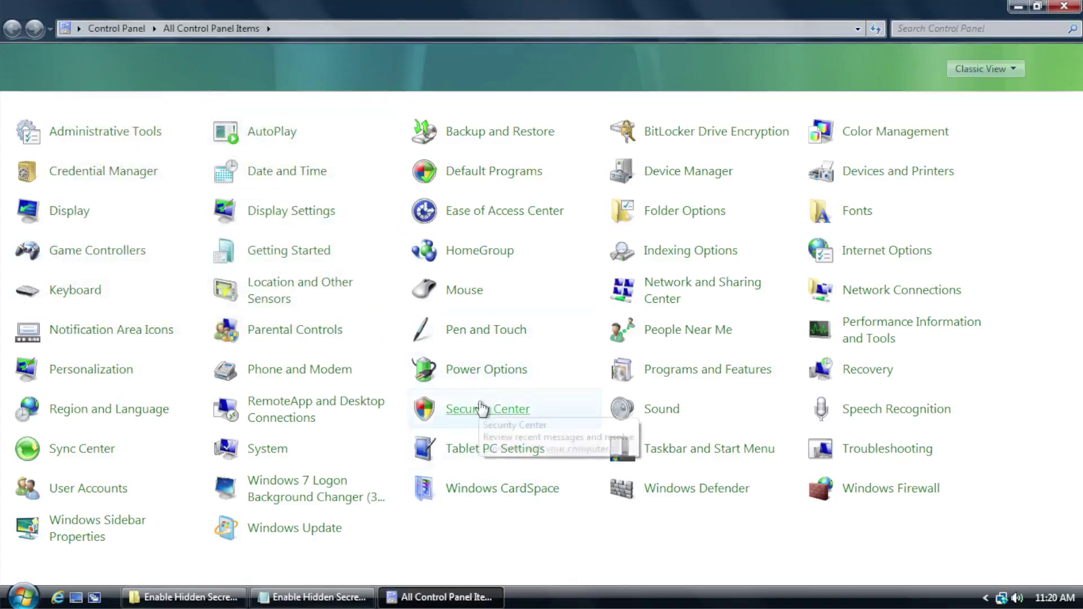
pyautogui.click(481, 409)
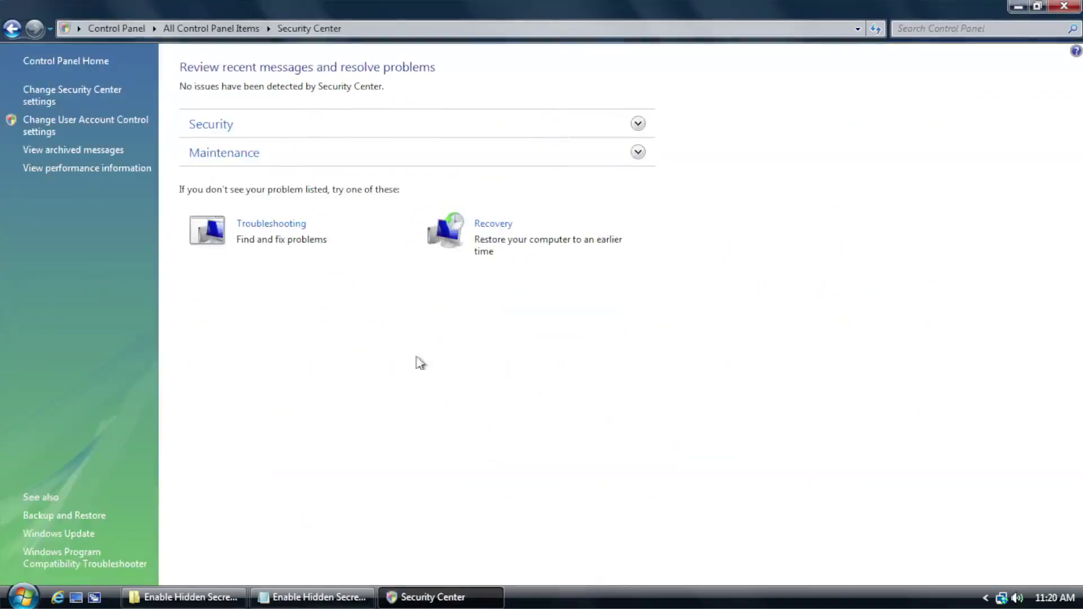
pyautogui.click(11, 29)
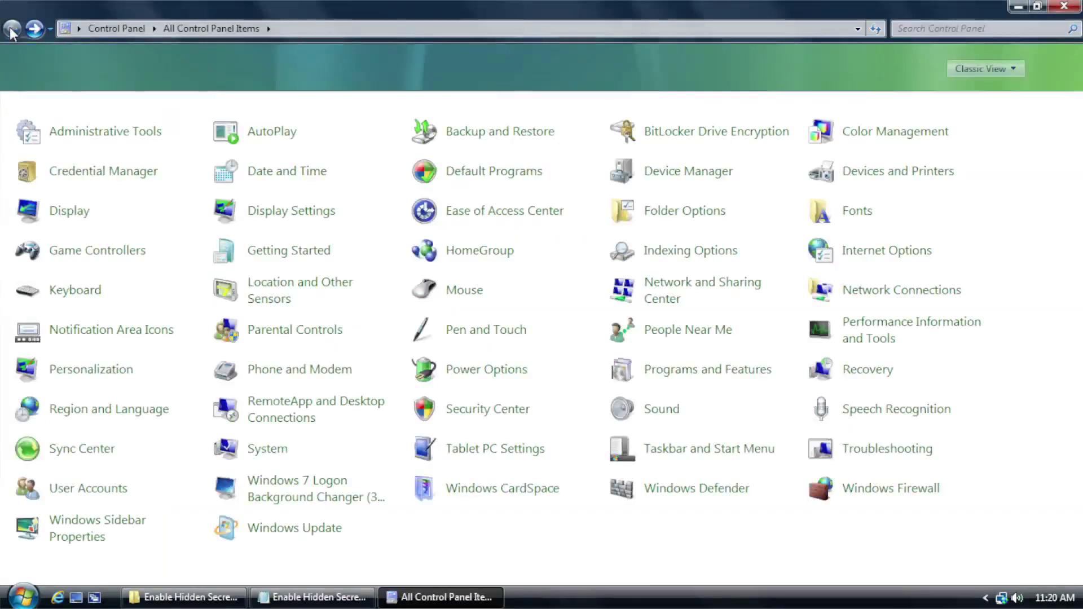
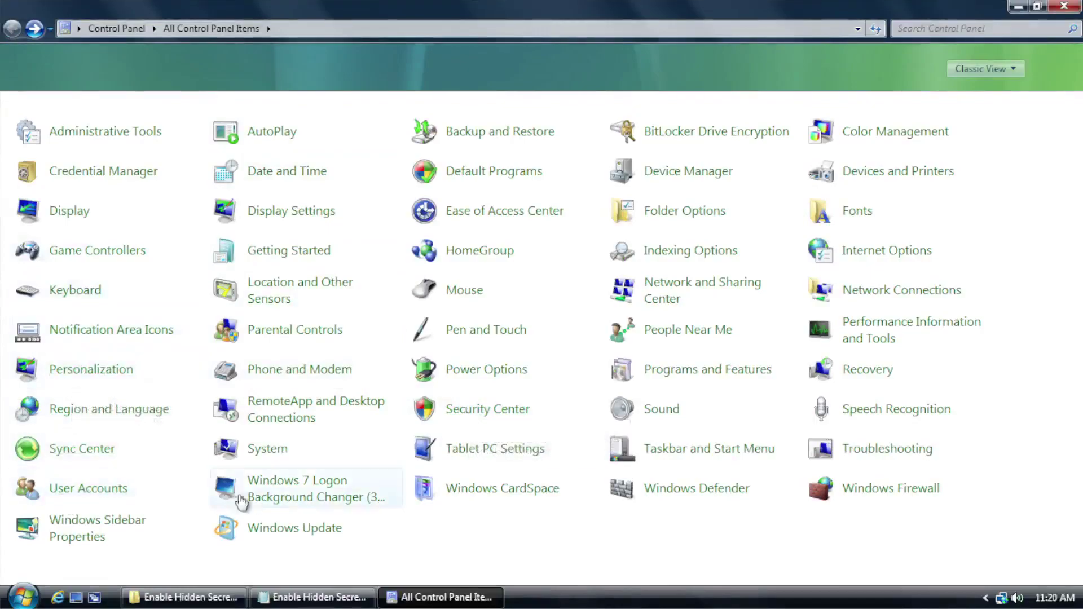
# - View the Getting Started page maximized, then close it together with Control Panel and the other open windows
pyautogui.click(274, 252)
pyautogui.doubleClick(662, 82)
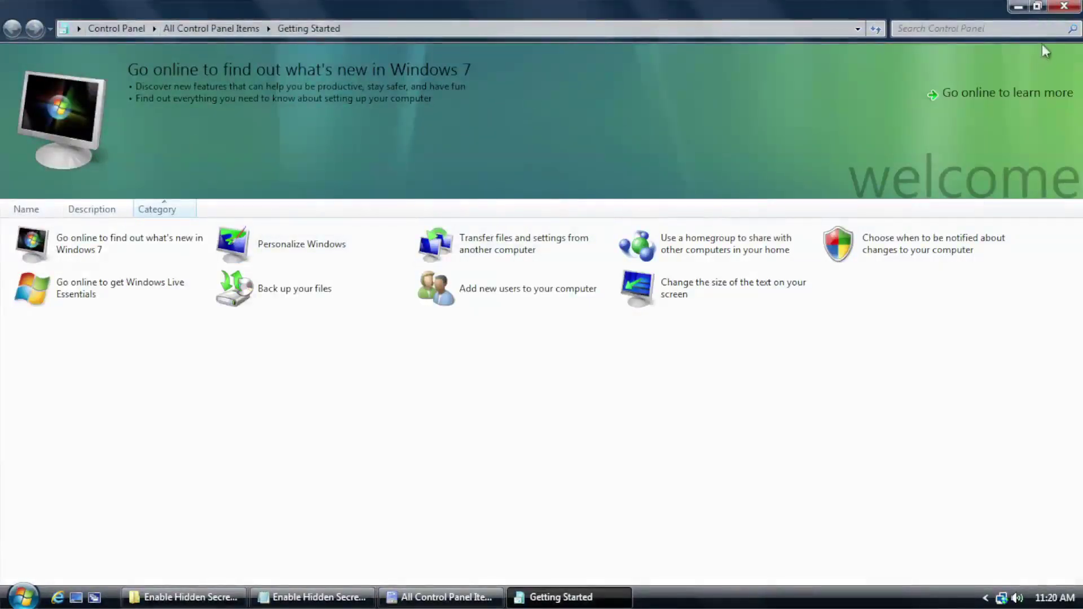
pyautogui.click(1076, 7)
pyautogui.click(1075, 7)
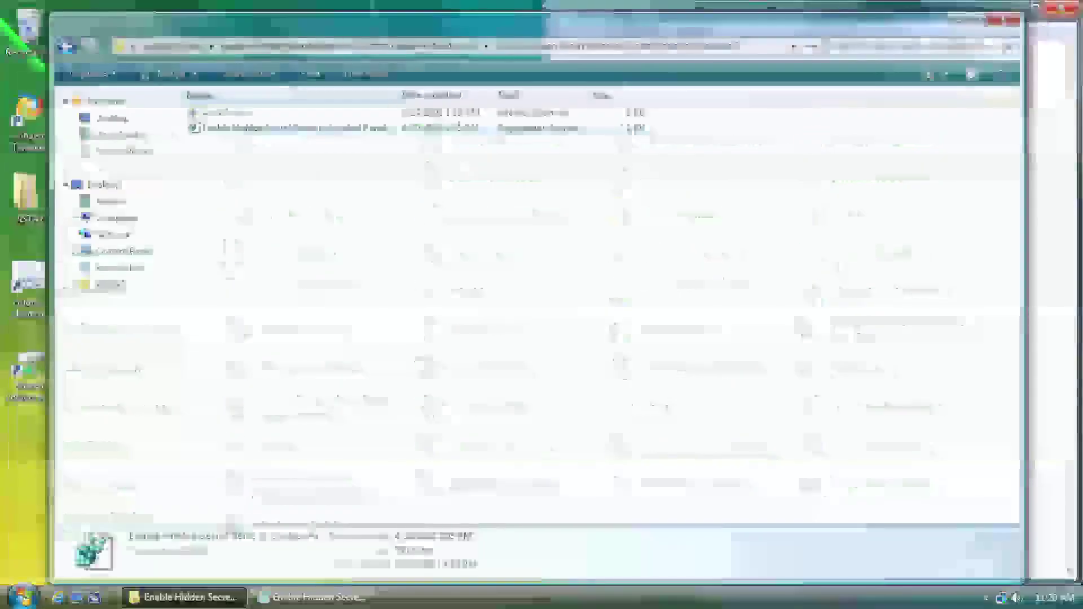
pyautogui.click(1066, 11)
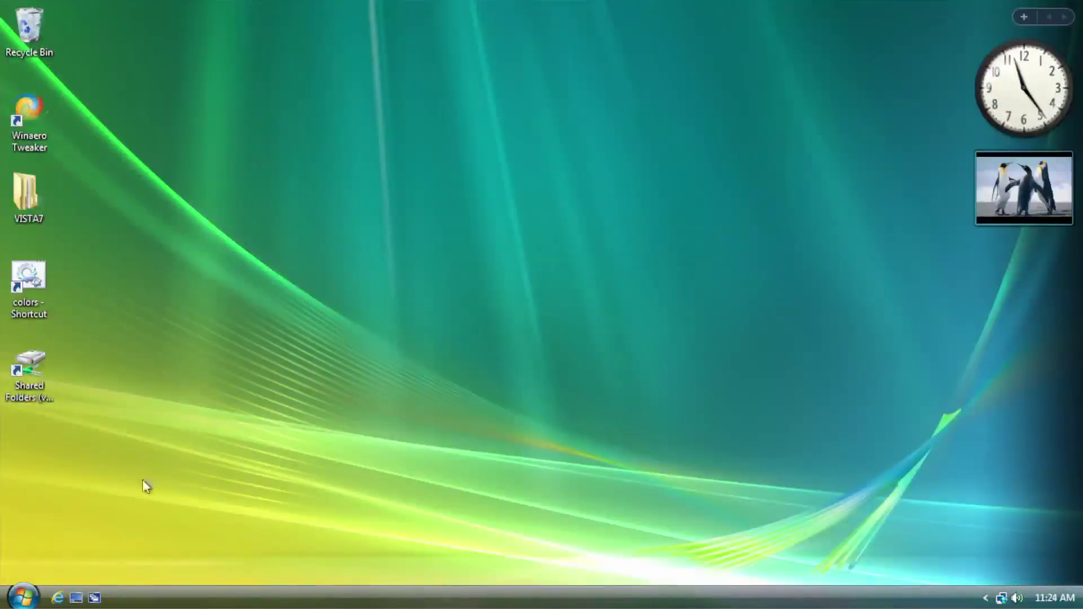
# - Open the Public folder inside Users on Local Disk (C:)
pyautogui.click(26, 596)
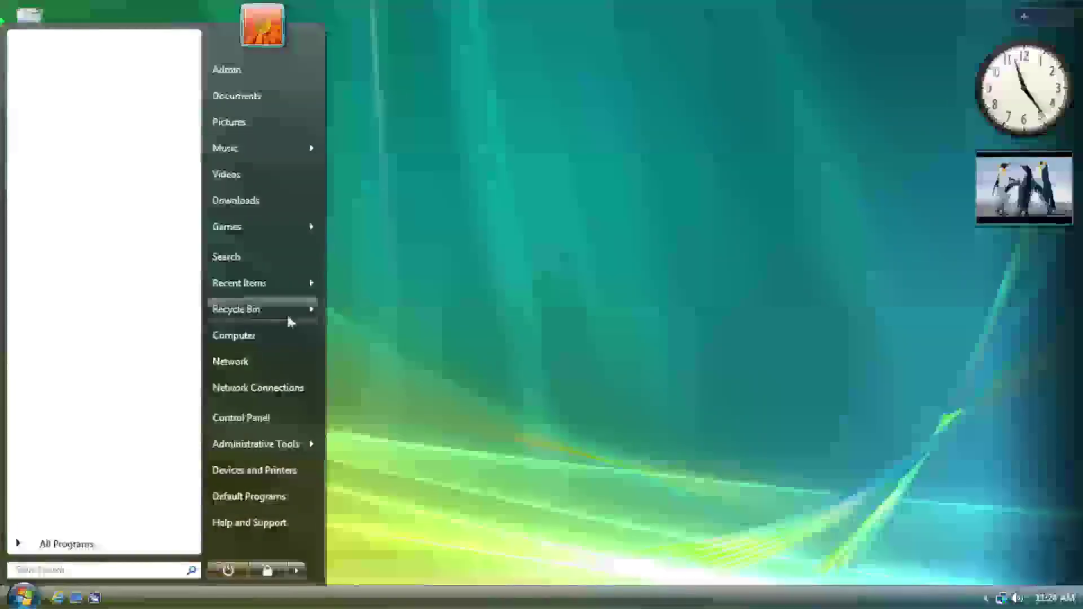
pyautogui.click(269, 327)
pyautogui.doubleClick(237, 144)
pyautogui.click(204, 170)
pyautogui.doubleClick(205, 170)
pyautogui.doubleClick(209, 122)
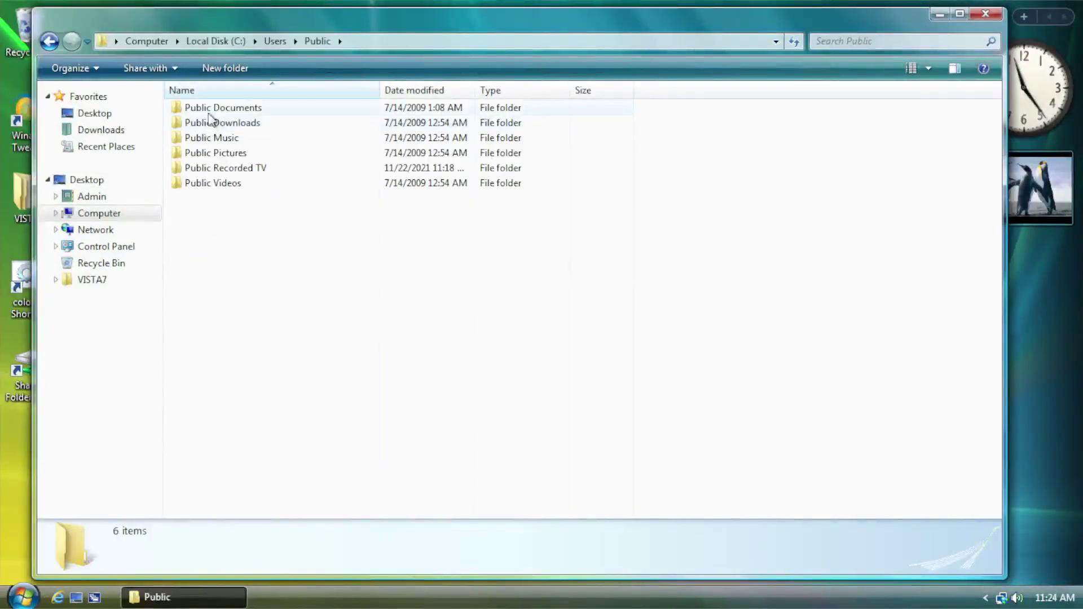
# - Send a shortcut of the Sample Pictures folder in Public Pictures to the desktop
pyautogui.doubleClick(223, 153)
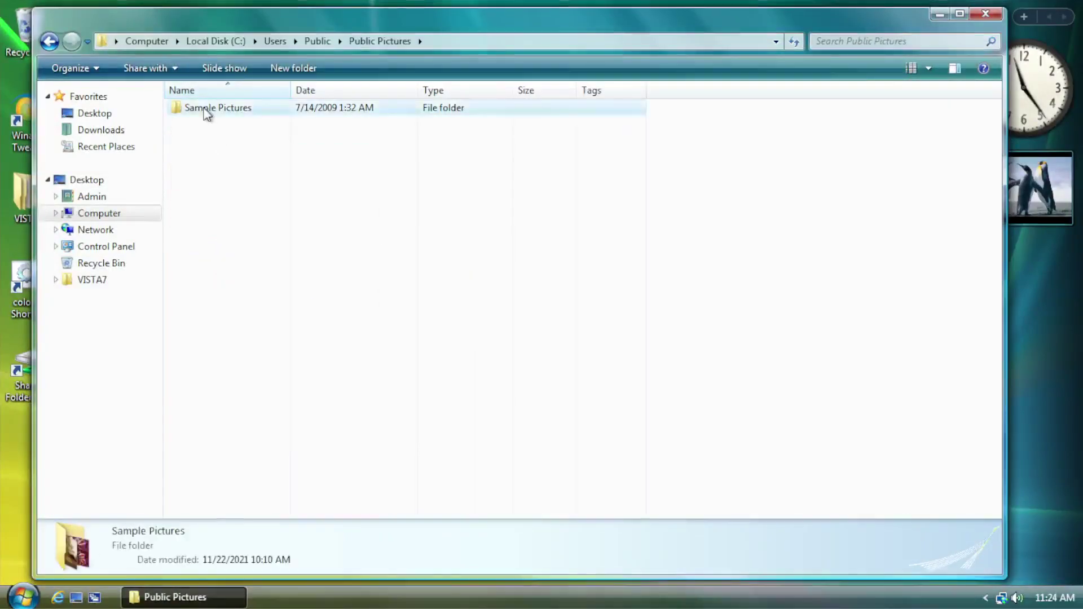
pyautogui.rightClick(208, 112)
pyautogui.moveTo(339, 288)
pyautogui.click(490, 309)
# - Send a shortcut of the Sample Music folder in Public Music to the desktop
pyautogui.click(49, 41)
pyautogui.doubleClick(223, 136)
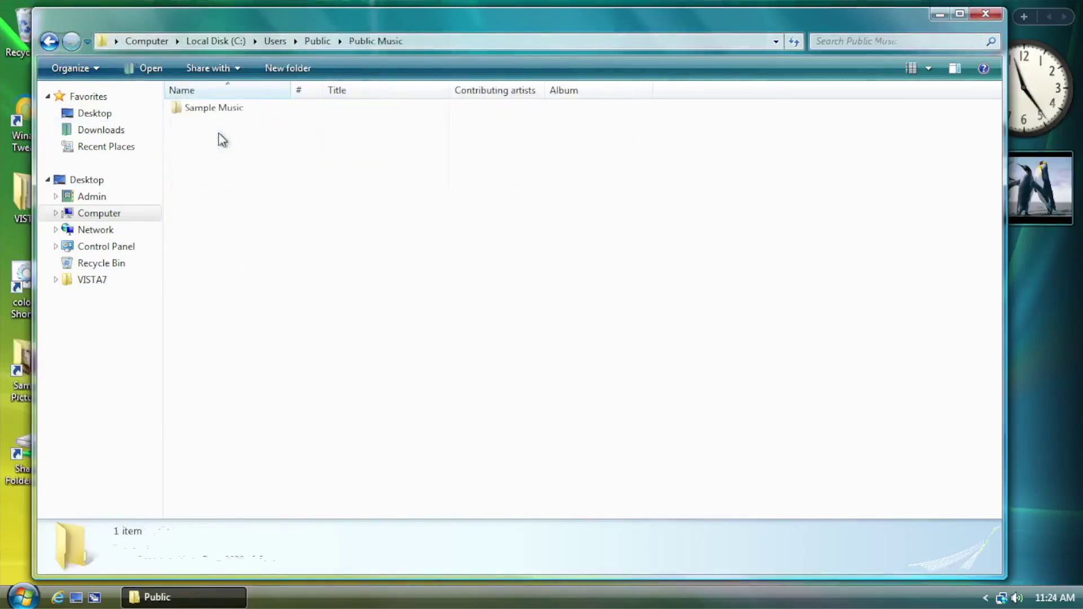
pyautogui.rightClick(215, 111)
pyautogui.moveTo(289, 307)
pyautogui.click(491, 326)
# - Send a second shortcut of the Sample Pictures folder to the desktop
pyautogui.click(50, 41)
pyautogui.doubleClick(241, 155)
pyautogui.rightClick(237, 107)
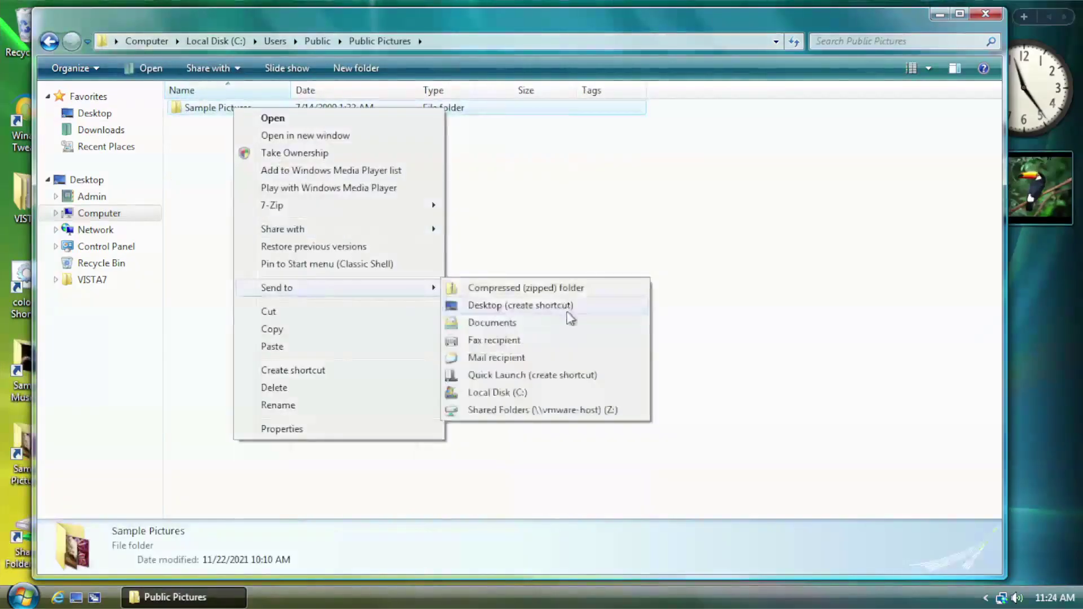
pyautogui.click(567, 308)
# - Send a shortcut of the Sample Videos folder in Public Videos to the desktop and close the Explorer window
pyautogui.doubleClick(219, 183)
pyautogui.rightClick(216, 110)
pyautogui.click(496, 308)
pyautogui.click(986, 14)
# - Arrange the Sample Videos, Sample Music and Sample Pictures shortcuts in one desktop column and move the duplicate Sample Pictures shortcut to the Recycle Bin
pyautogui.moveTo(111, 64); pyautogui.dragTo(230, 205)
pyautogui.moveTo(29, 361); pyautogui.dragTo(149, 282)
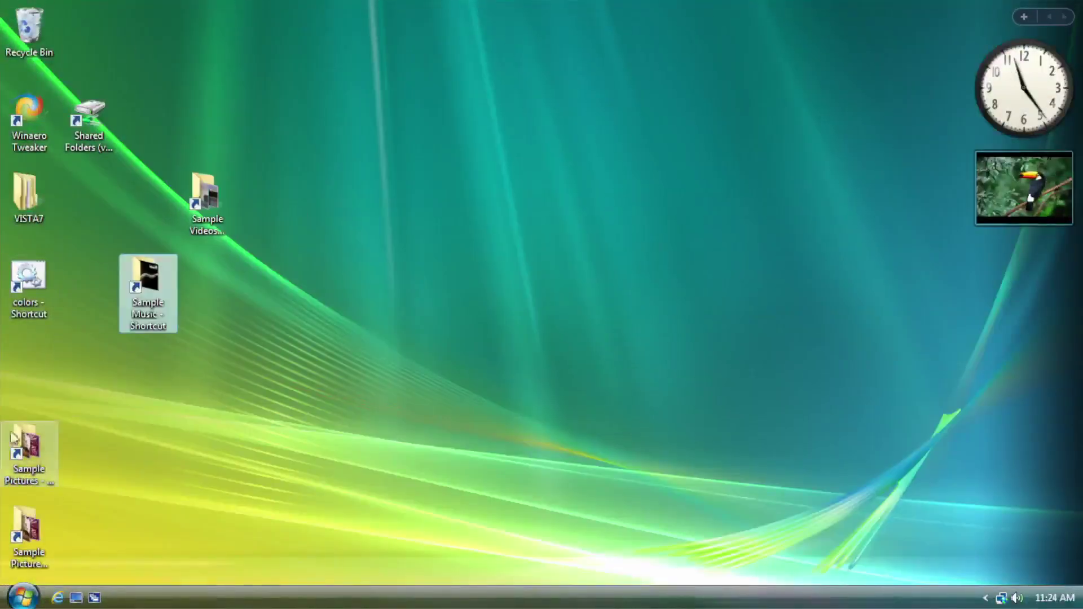
pyautogui.moveTo(30, 449); pyautogui.dragTo(149, 367)
pyautogui.moveTo(30, 531); pyautogui.dragTo(149, 449)
pyautogui.moveTo(149, 448); pyautogui.dragTo(31, 31)
pyautogui.moveTo(148, 277); pyautogui.dragTo(207, 276)
pyautogui.moveTo(146, 361); pyautogui.dragTo(205, 361)
# - Rename the Sample Pictures desktop shortcut to Sample Pictures, without the Shortcut suffix
pyautogui.click(201, 410)
pyautogui.press('BackSpace')
pyautogui.press('BackSpace')
pyautogui.press('BackSpace')
pyautogui.press('BackSpace')
pyautogui.press('BackSpace')
pyautogui.press('BackSpace')
pyautogui.press('BackSpace')
pyautogui.press('BackSpace')
pyautogui.press('BackSpace')
pyautogui.press('BackSpace')
pyautogui.press('BackSpace')
pyautogui.press('BackSpace')
pyautogui.press('BackSpace')
pyautogui.press('BackSpace')
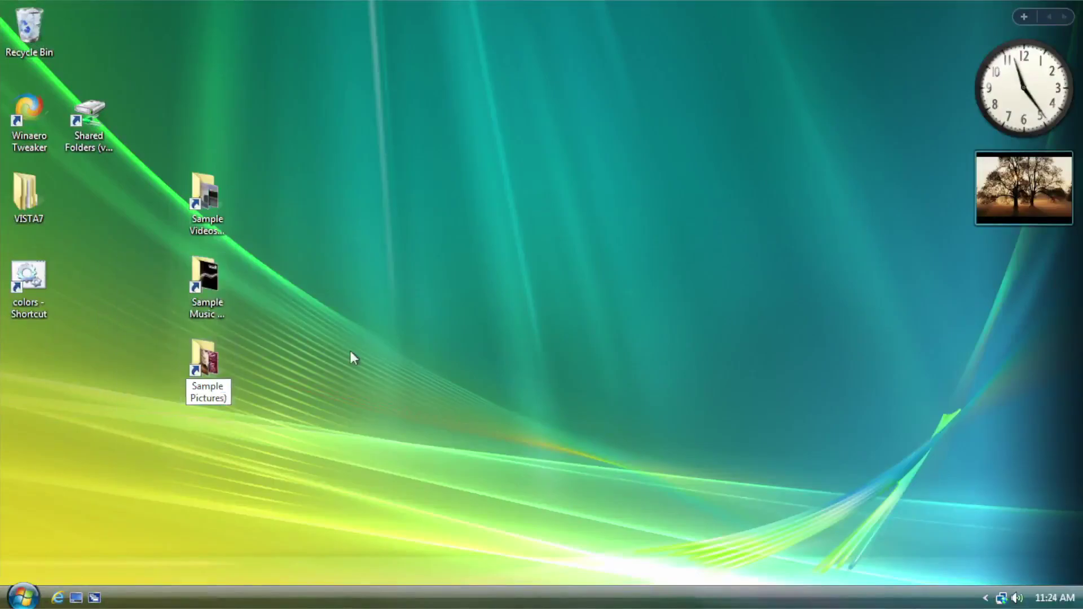
# - Rename the Sample Music desktop shortcut to Sample Music, without the Shortcut suffix
pyautogui.click(208, 308)
pyautogui.click(207, 308)
pyautogui.click(230, 327)
# - Rename the Sample Videos desktop shortcut to Sample Videos, without the Shortcut suffix
pyautogui.click(203, 230)
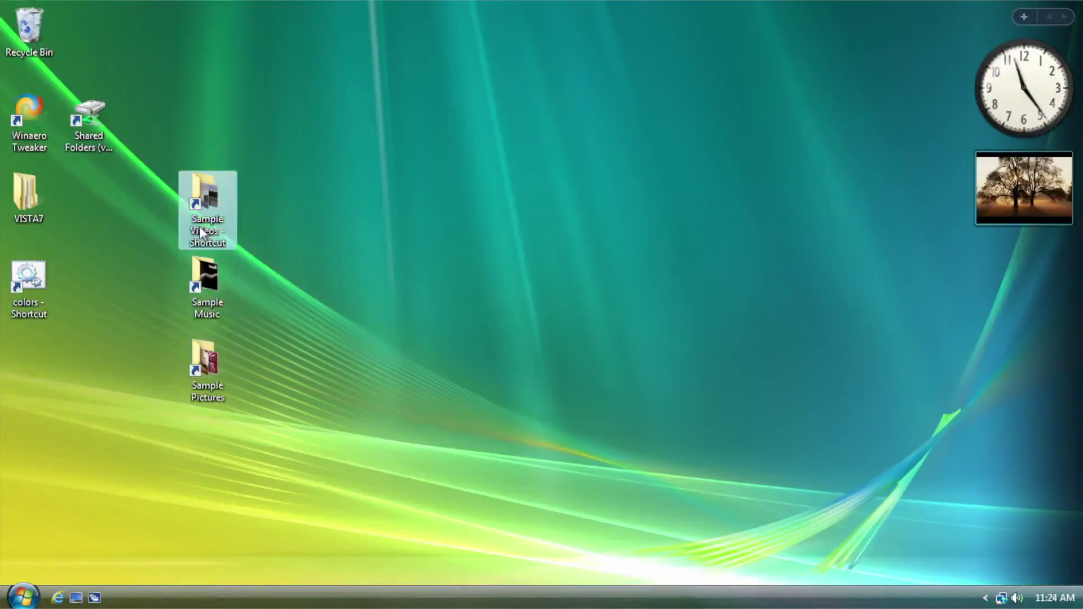
pyautogui.click(203, 229)
pyautogui.click(226, 241)
pyautogui.press('BackSpace')
pyautogui.press('BackSpace')
pyautogui.press('BackSpace')
pyautogui.press('BackSpace')
pyautogui.press('BackSpace')
pyautogui.press('BackSpace')
pyautogui.press('BackSpace')
pyautogui.press('BackSpace')
pyautogui.press('BackSpace')
pyautogui.press('BackSpace')
pyautogui.press('Return')
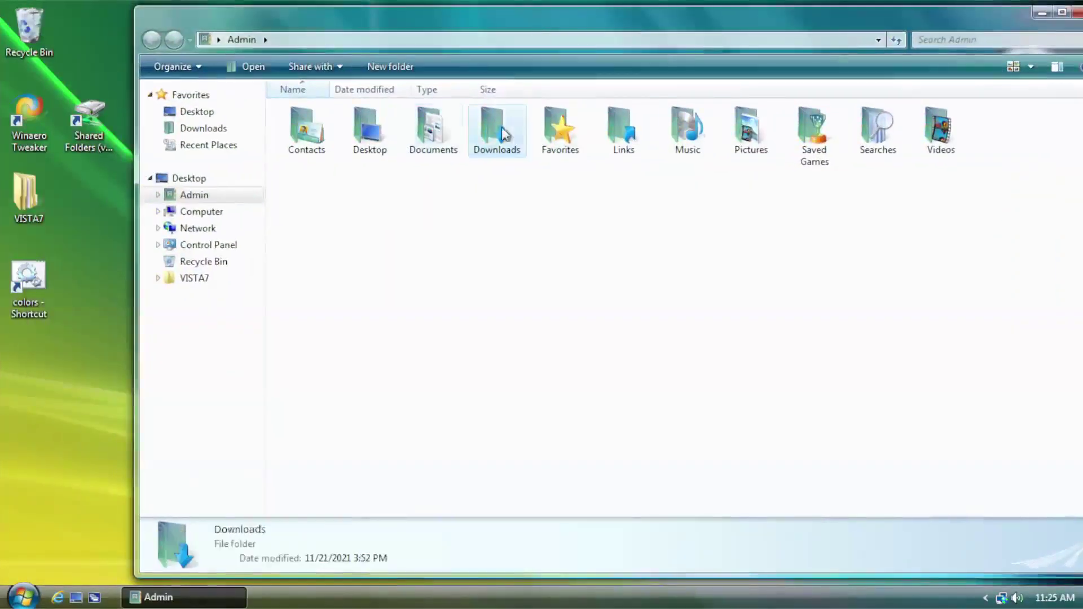
# - Move the Sample Music, Sample Videos and Sample Pictures desktop shortcuts into the user's matching Music, Videos and Pictures folders
pyautogui.doubleClick(687, 126)
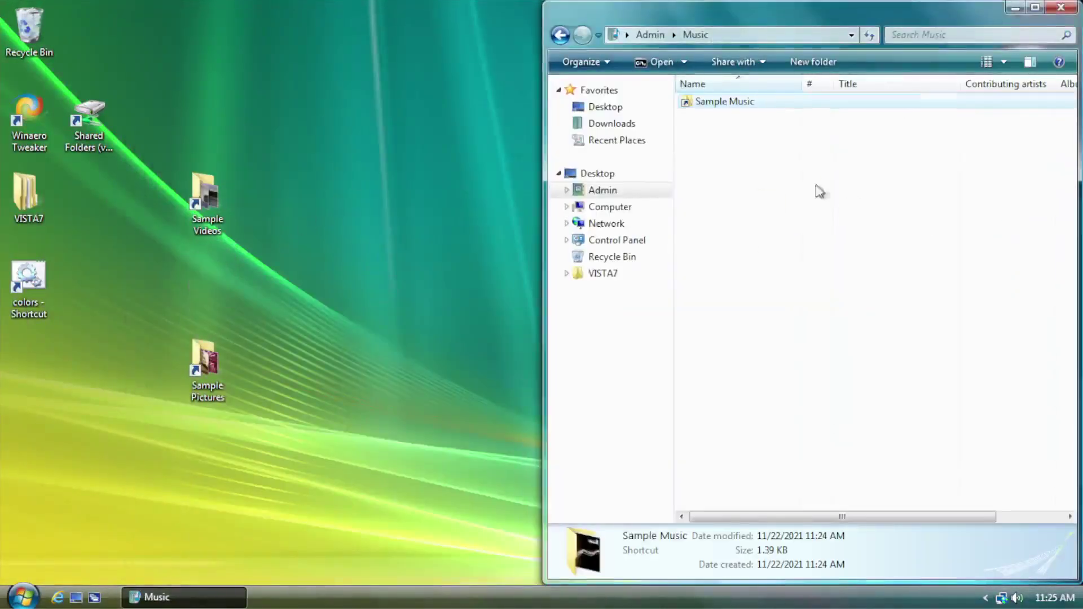
pyautogui.press('BackSpace')
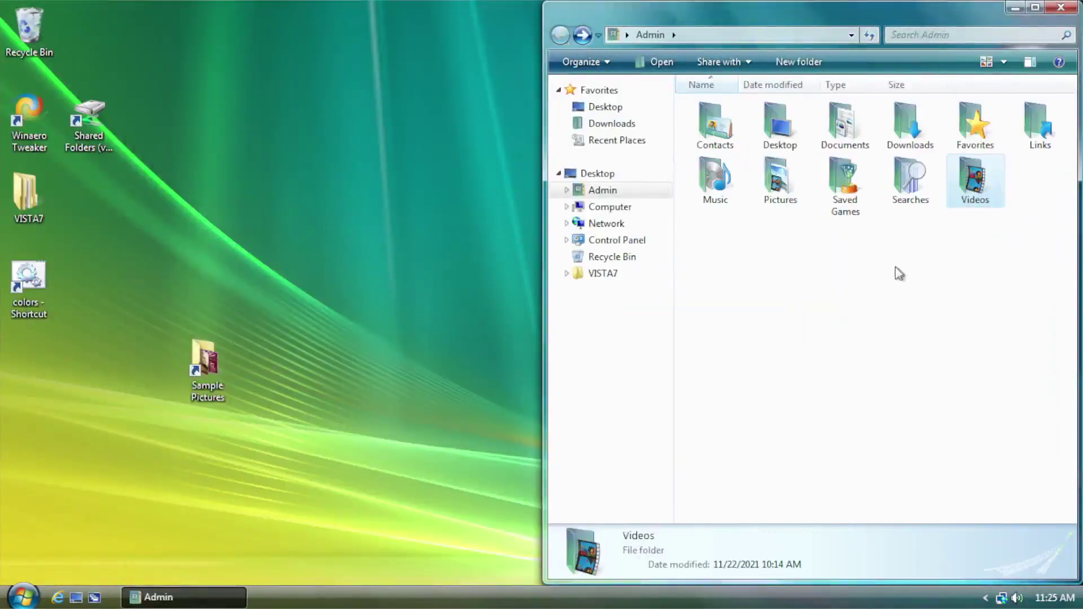
pyautogui.doubleClick(716, 181)
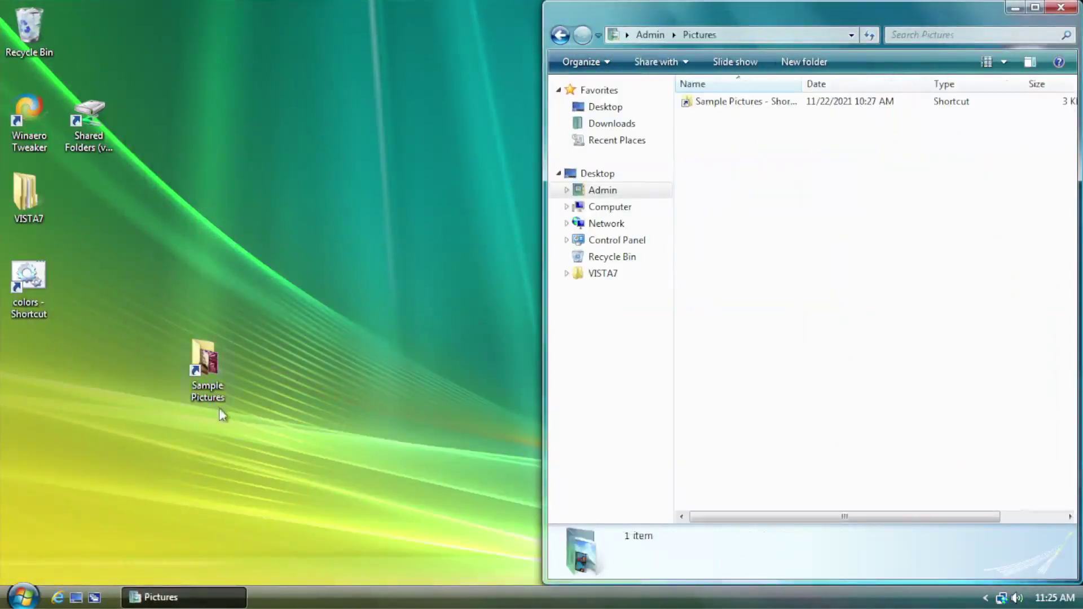
pyautogui.moveTo(208, 367); pyautogui.dragTo(745, 112)
pyautogui.doubleClick(745, 101)
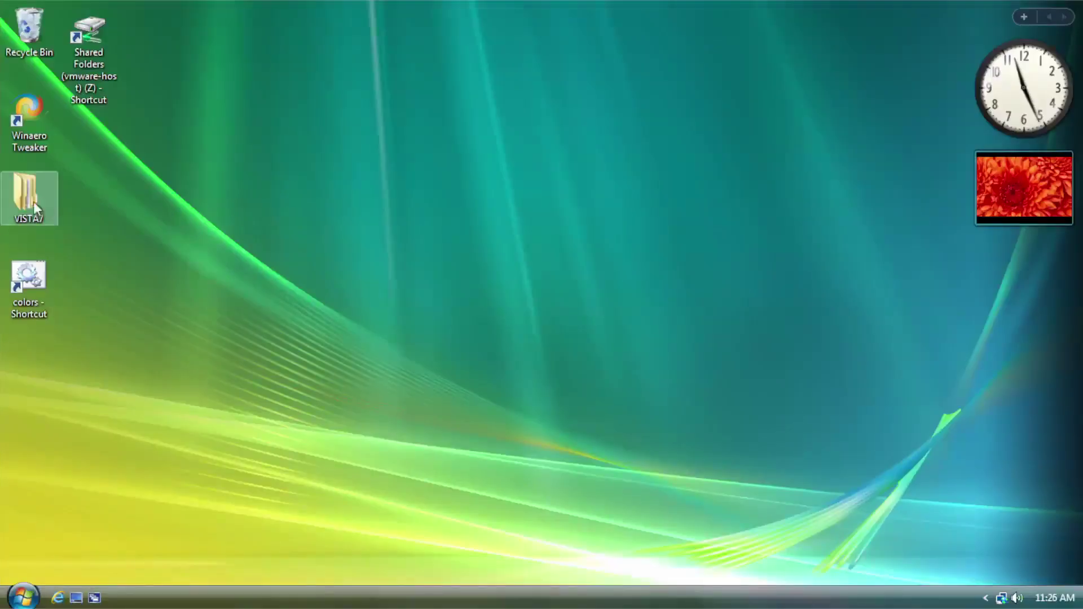
# - Open the Apps folder inside the VISTA7 desktop folder
pyautogui.doubleClick(33, 201)
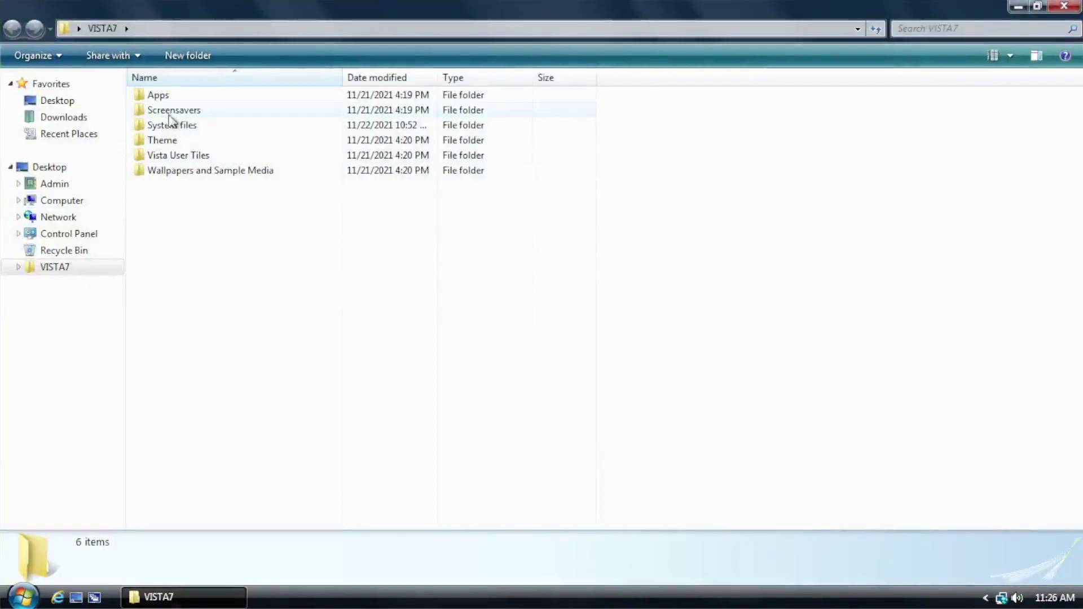
pyautogui.doubleClick(171, 123)
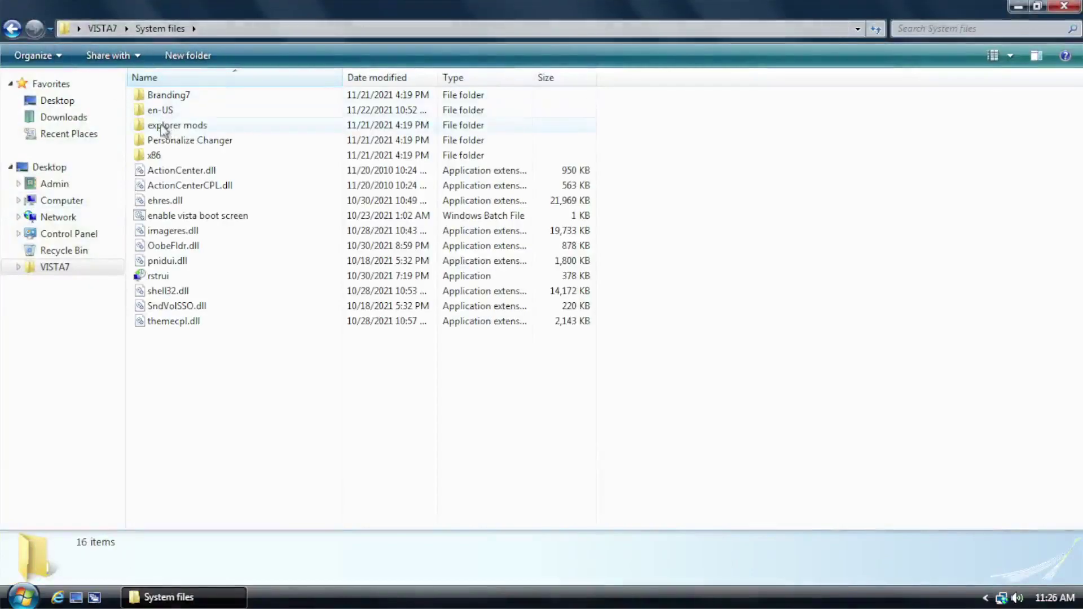
pyautogui.click(23, 31)
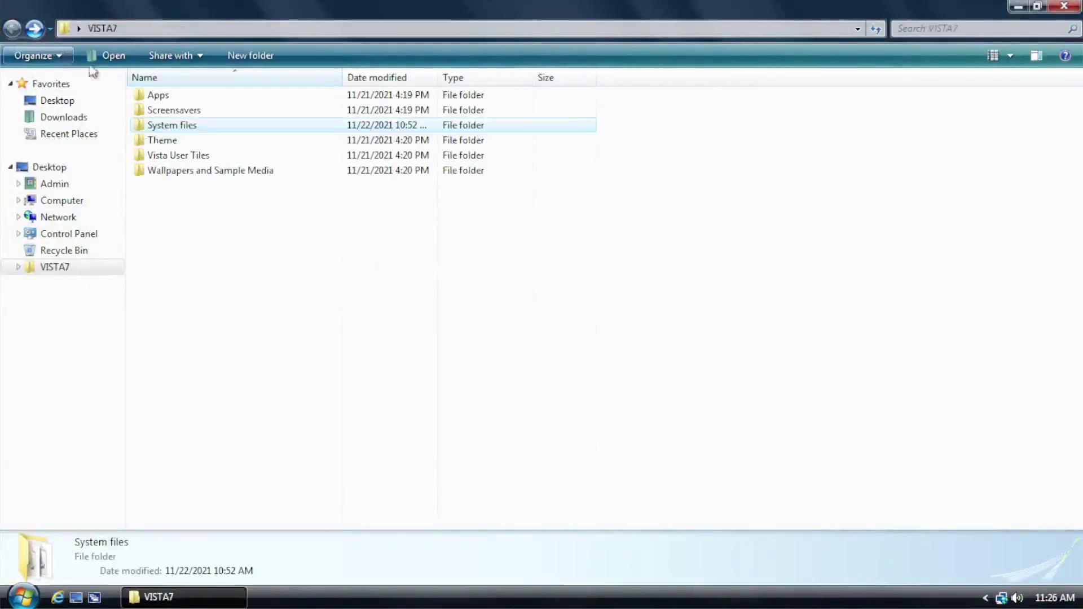
pyautogui.press('Home')
pyautogui.doubleClick(174, 94)
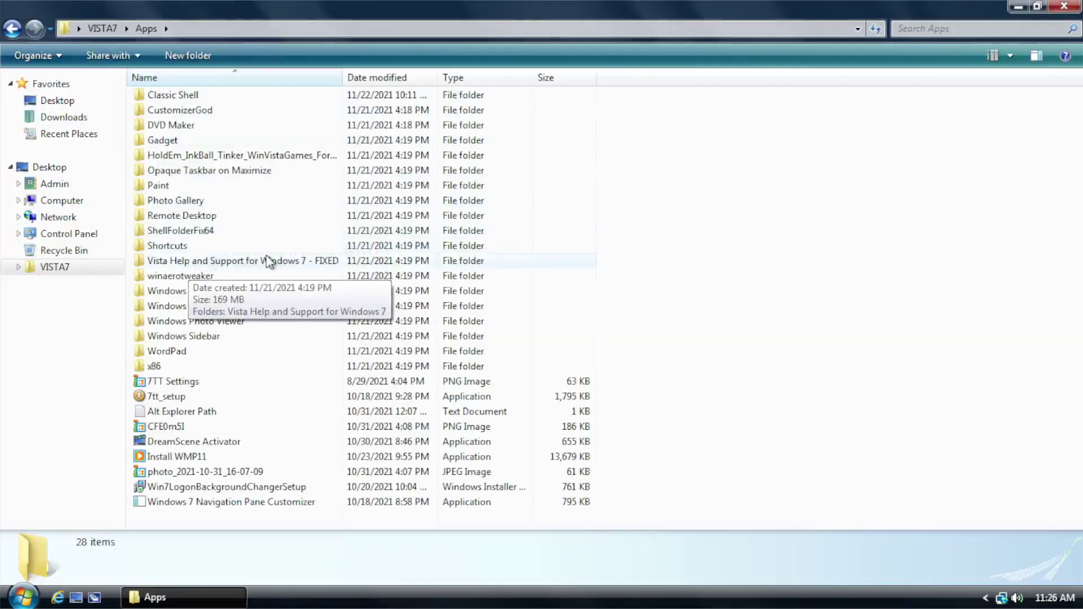
# - Open Windows Help and Support to view its current design and close it again
pyautogui.press('super')
pyautogui.click(223, 524)
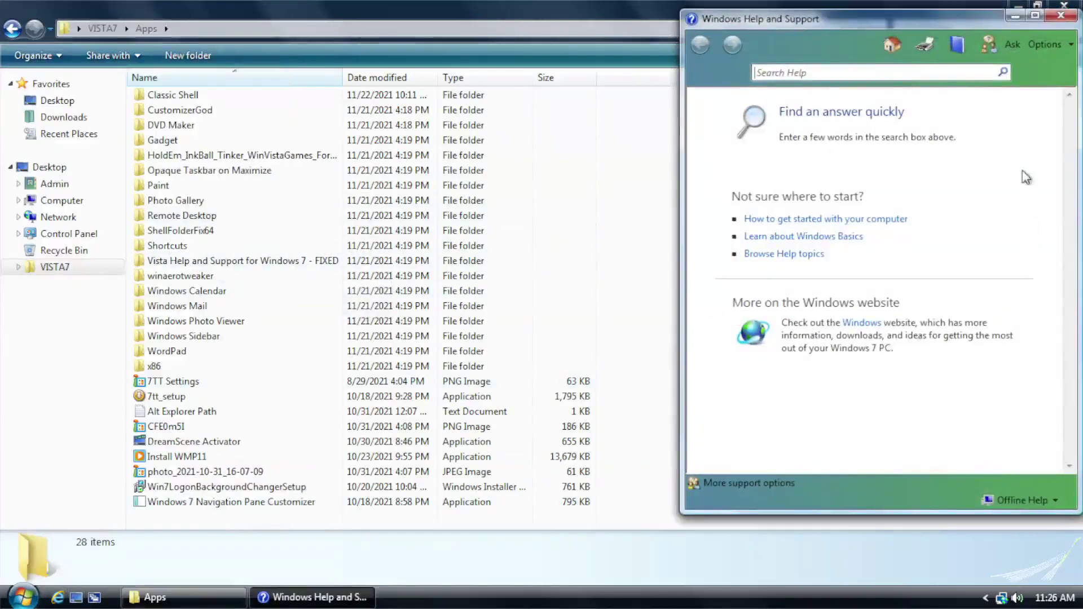
pyautogui.moveTo(824, 26); pyautogui.dragTo(546, 42)
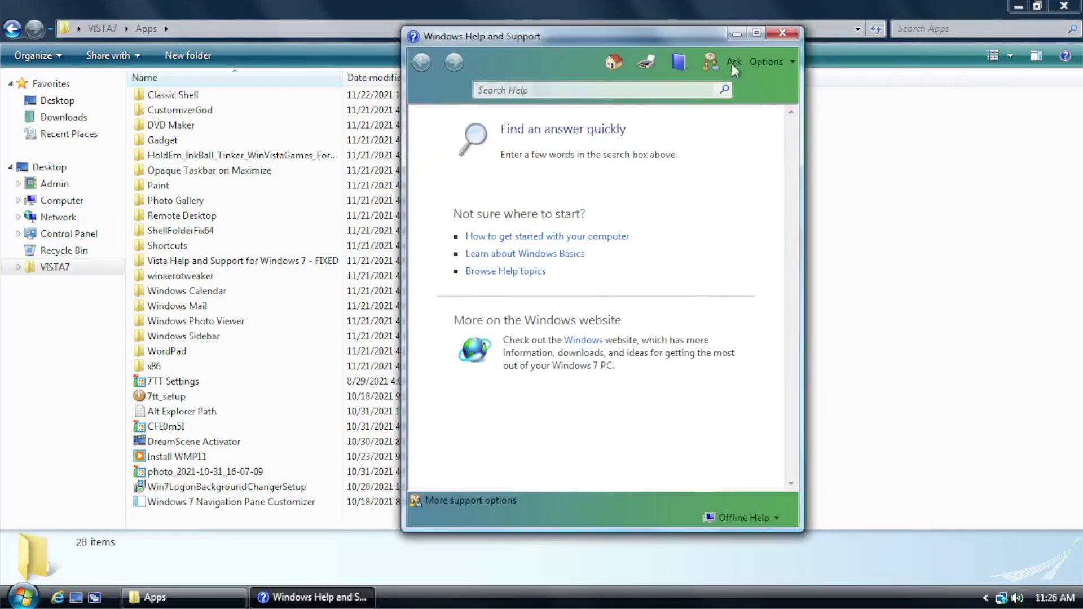
pyautogui.click(782, 34)
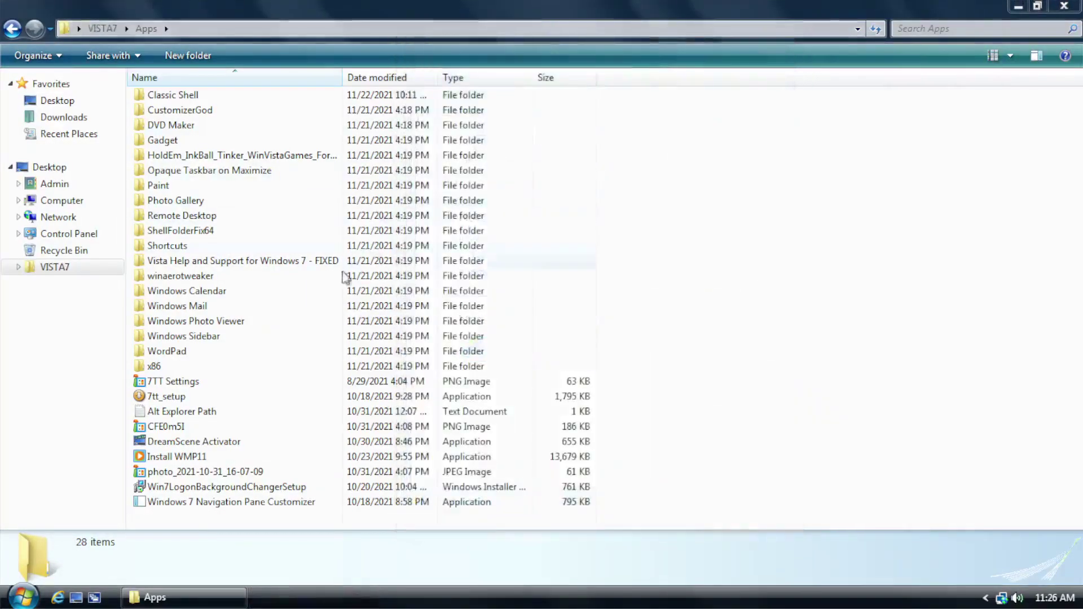
# - Open the Readme in the inner Vista Help and Support for Windows 7 folder and place it side by side with the folder window
pyautogui.doubleClick(233, 260)
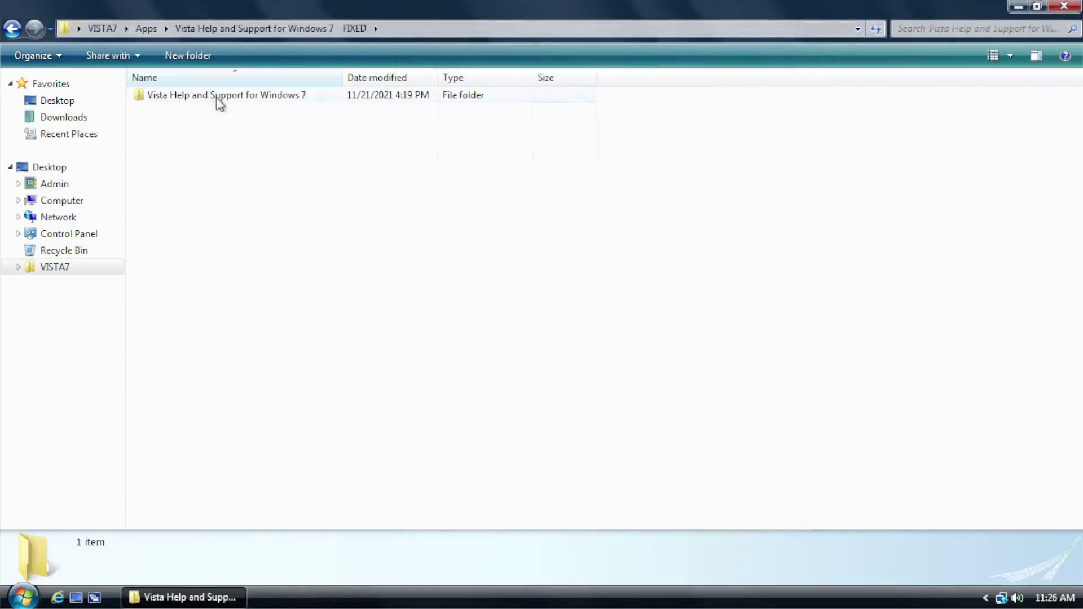
pyautogui.doubleClick(217, 96)
pyautogui.doubleClick(165, 125)
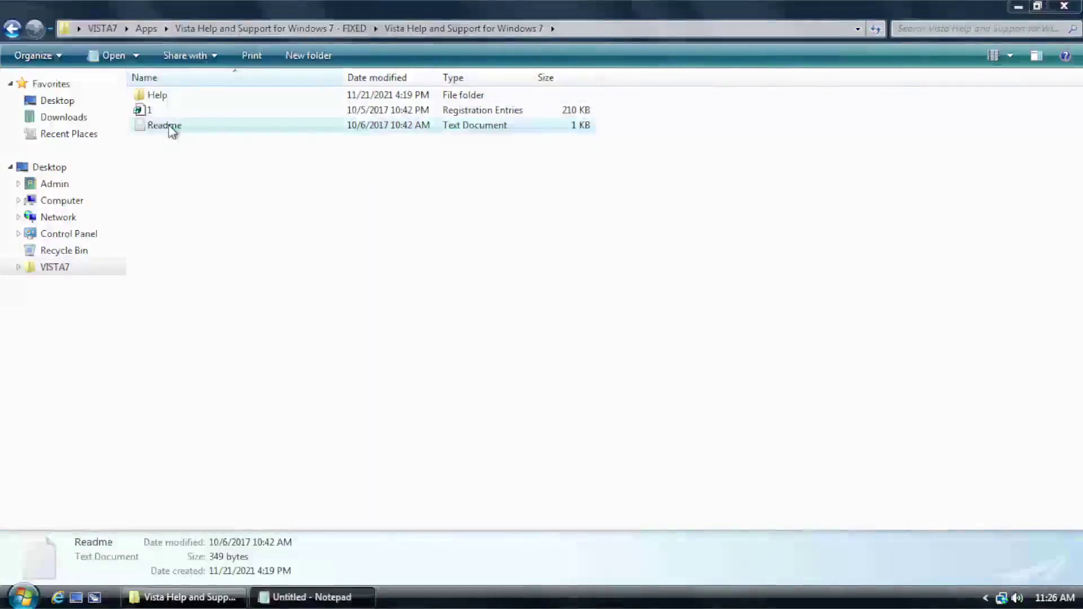
pyautogui.moveTo(760, 22); pyautogui.dragTo(3, 34)
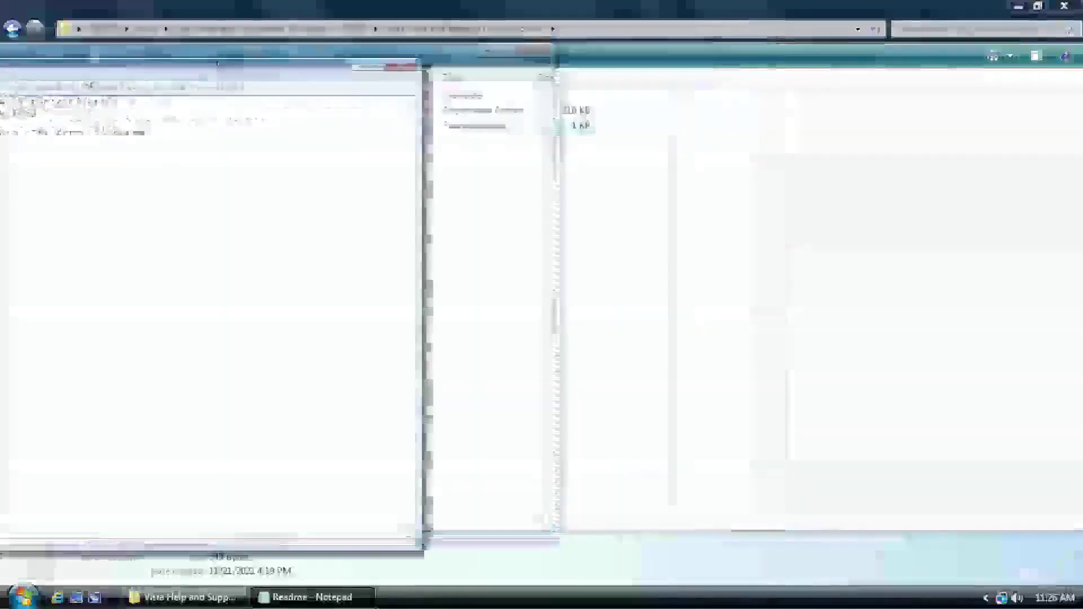
pyautogui.click(712, 17)
pyautogui.moveTo(712, 17); pyautogui.dragTo(1081, 169)
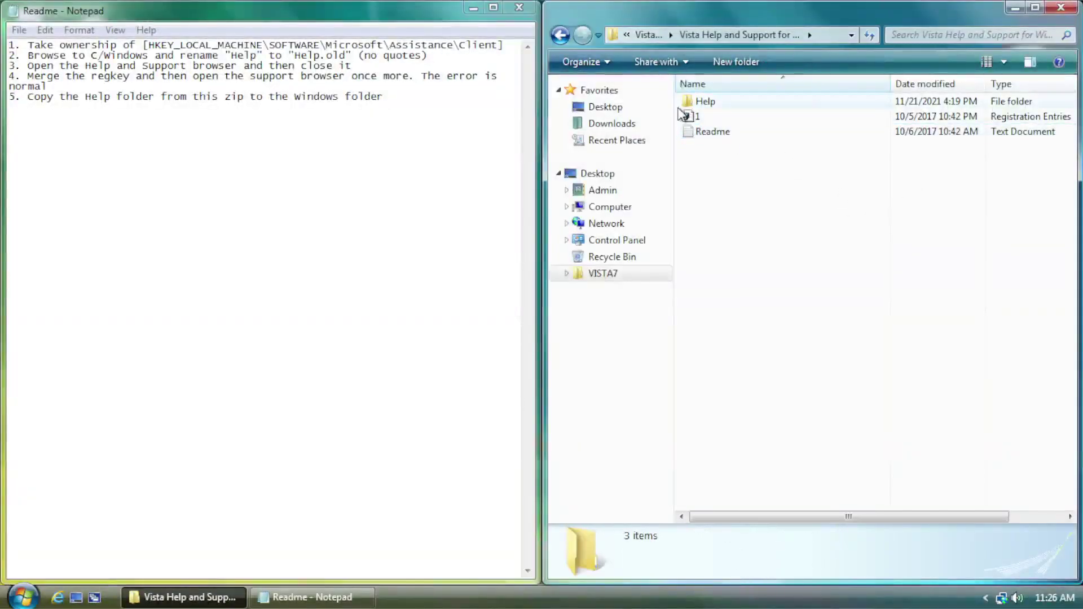
# - View the contents of the registry file 1 in Notepad, close it and return to the Readme
pyautogui.rightClick(696, 119)
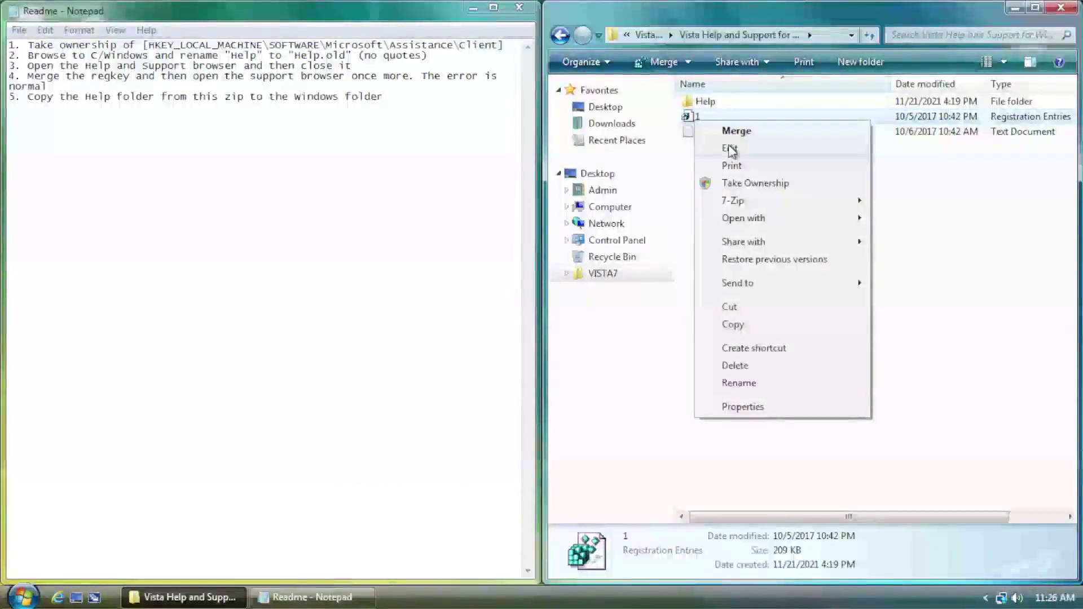
pyautogui.click(730, 149)
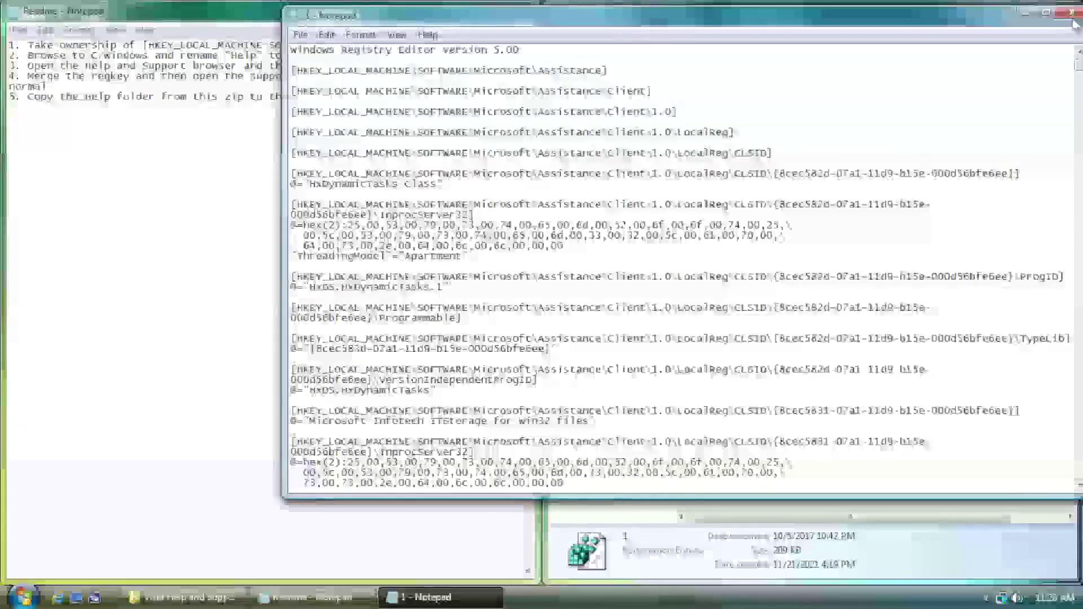
pyautogui.click(1071, 13)
pyautogui.click(214, 193)
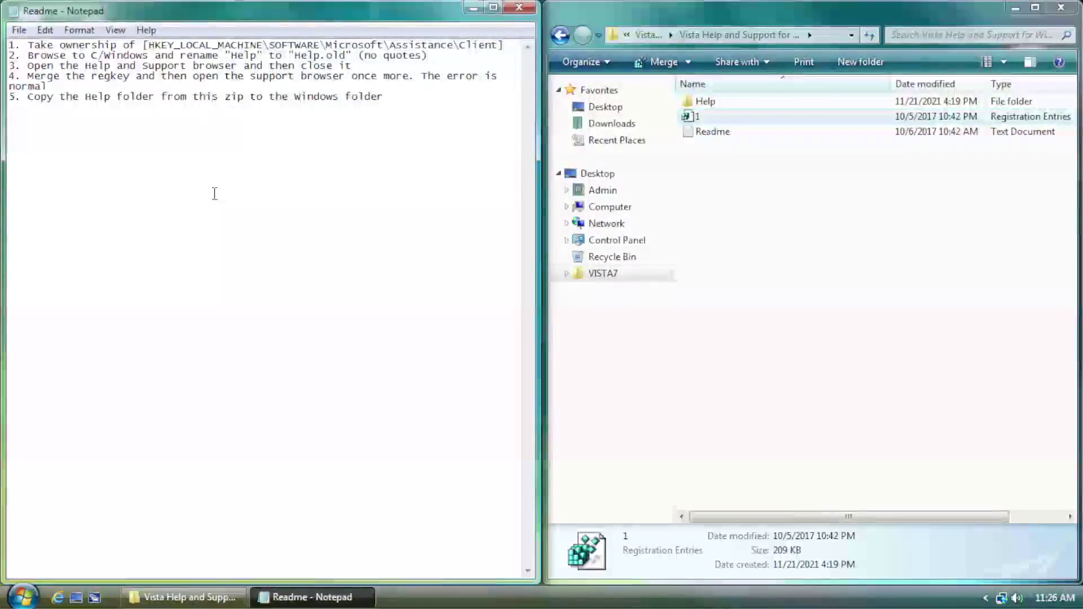
# - Launch the Registry Editor with regedit and dock its window beside the Readme
pyautogui.press('super+e')
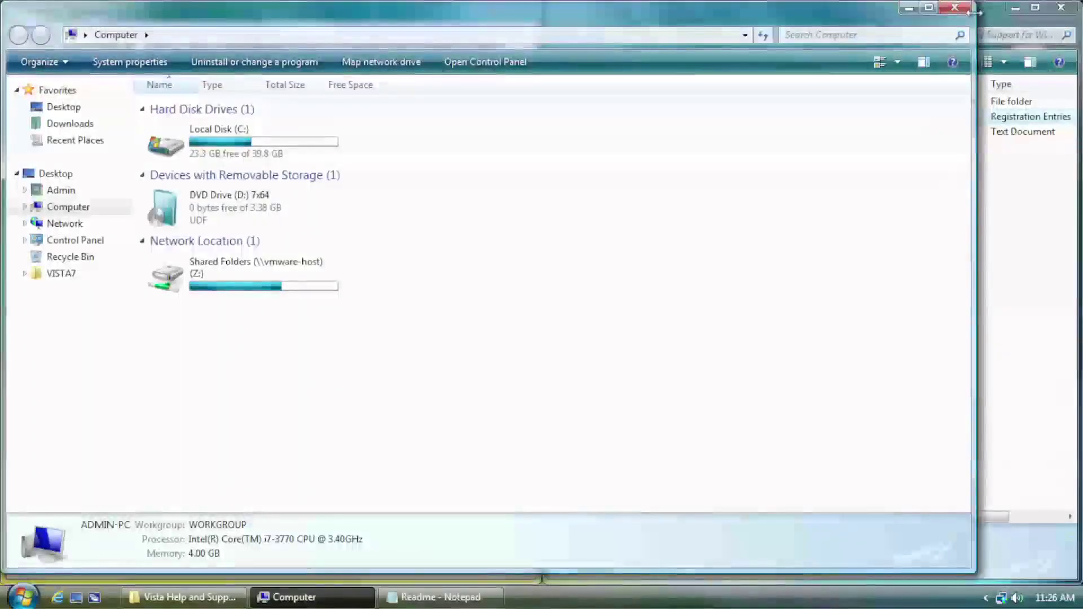
pyautogui.click(955, 8)
pyautogui.press('super+r')
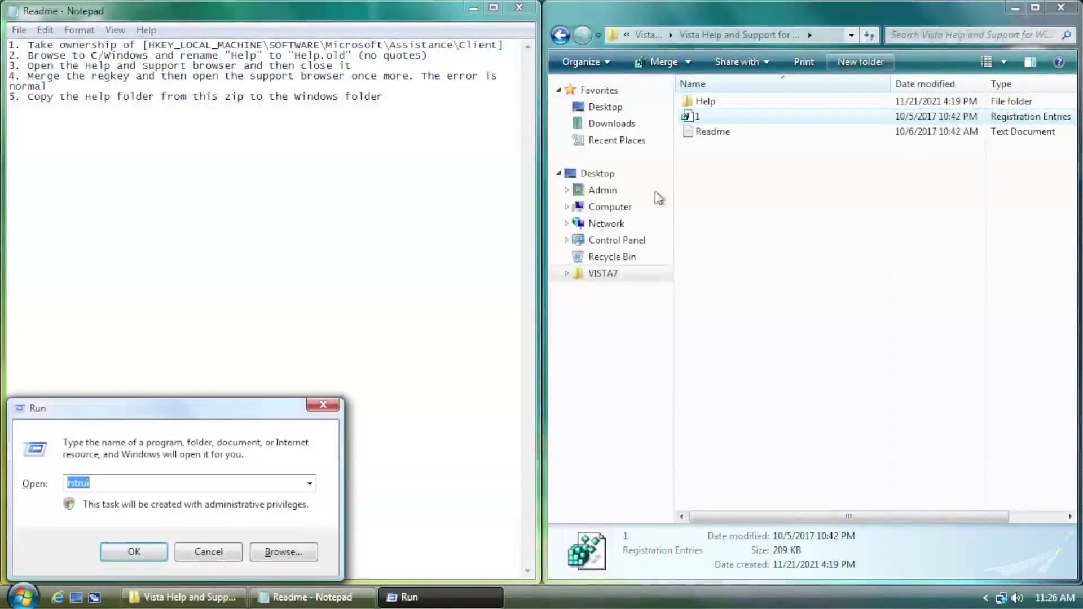
pyautogui.write('regedit')
pyautogui.press('Return')
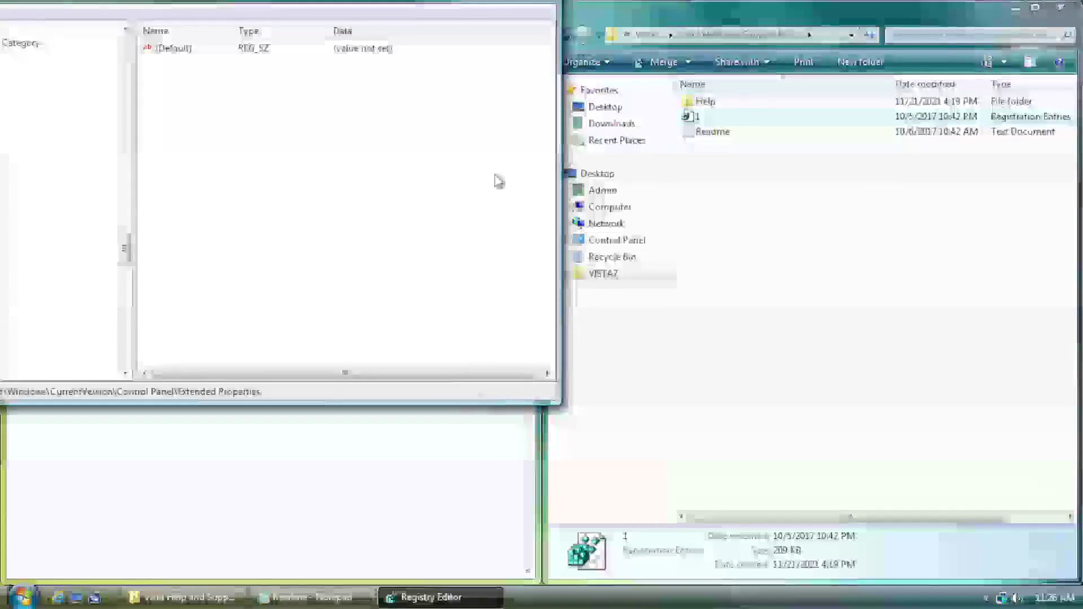
pyautogui.moveTo(513, 8); pyautogui.dragTo(892, 77)
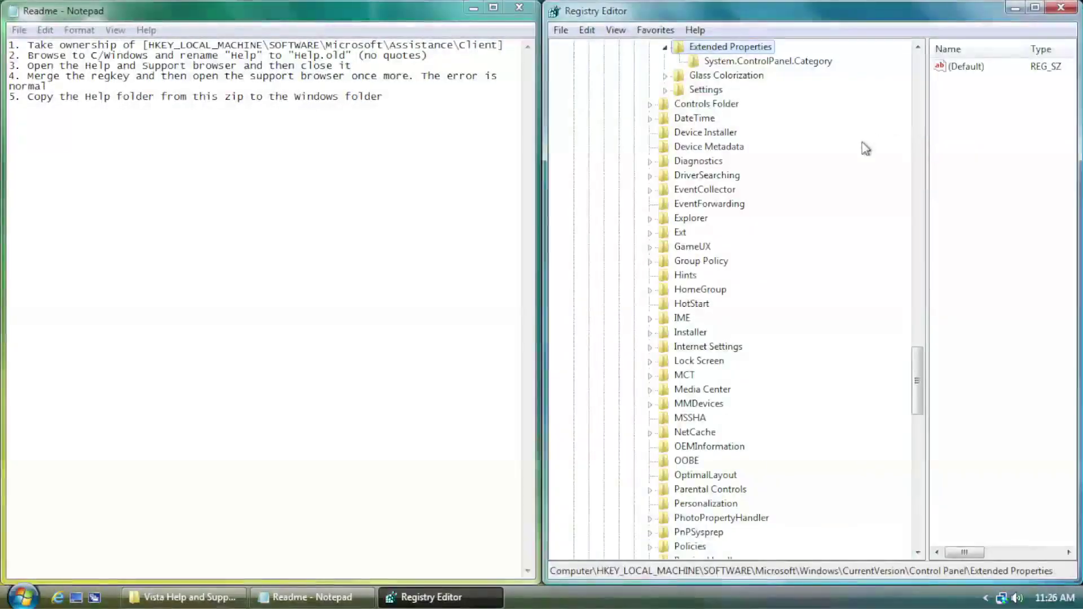
# - Expand the HKEY_LOCAL_MACHINE\SOFTWARE\Microsoft\Assistance key and maximize the Registry Editor
pyautogui.moveTo(918, 366); pyautogui.dragTo(917, 57)
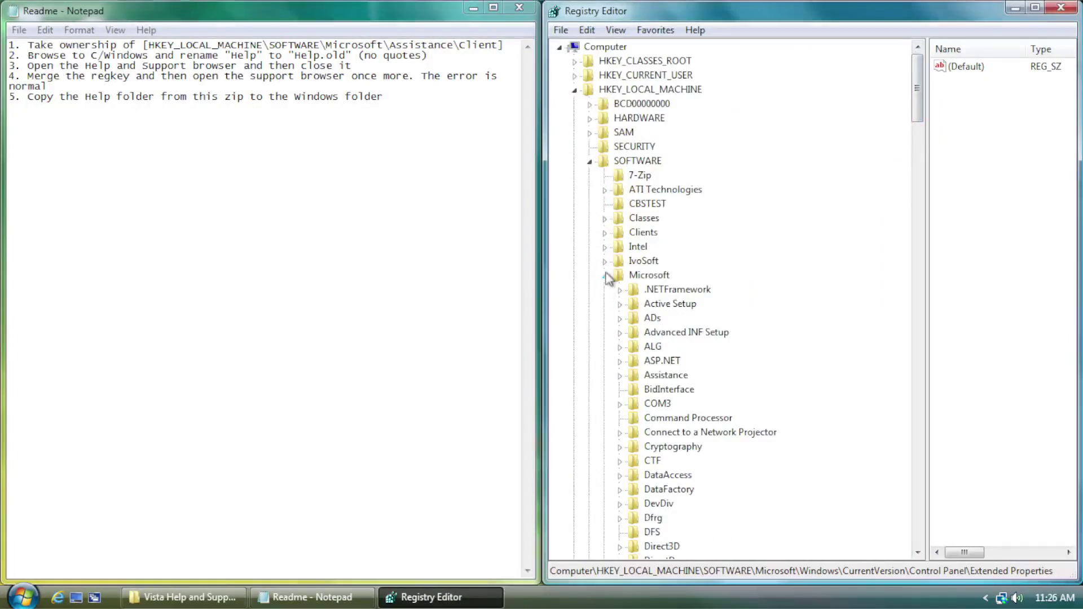
pyautogui.click(622, 376)
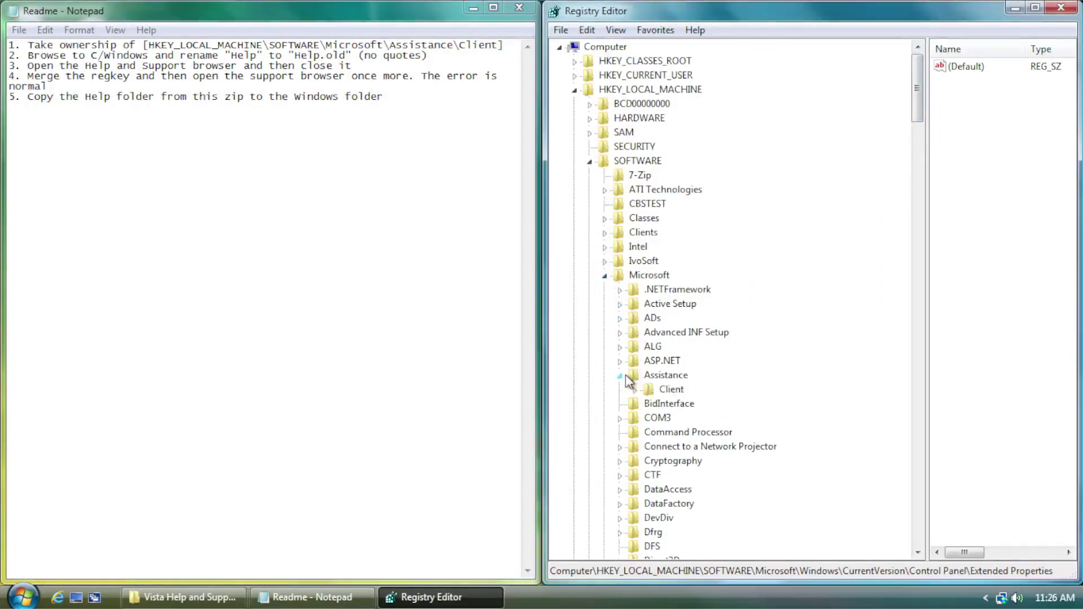
pyautogui.click(480, 14)
pyautogui.moveTo(733, 10); pyautogui.dragTo(584, 10)
pyautogui.doubleClick(584, 10)
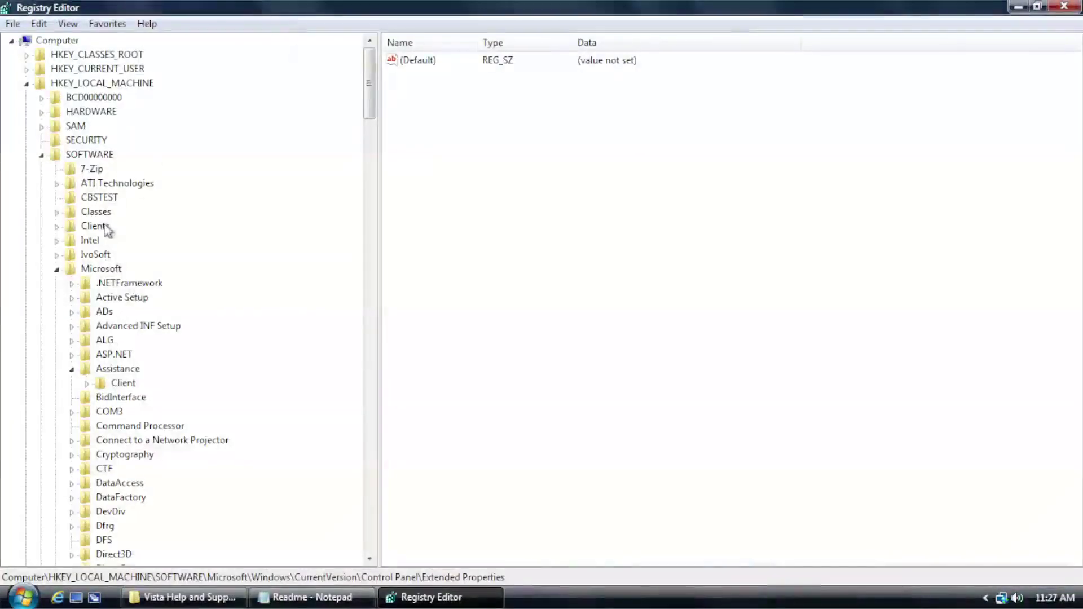
# - Change the owner of the Assistance key to the Admin account, replacing the owner on subcontainers and objects as well
pyautogui.rightClick(135, 371)
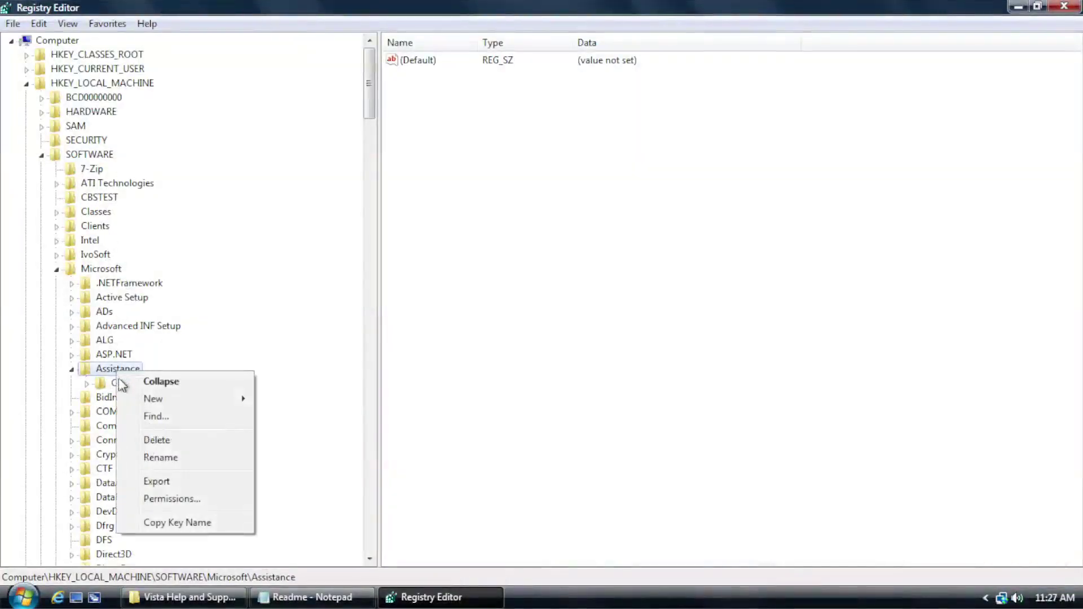
pyautogui.click(169, 498)
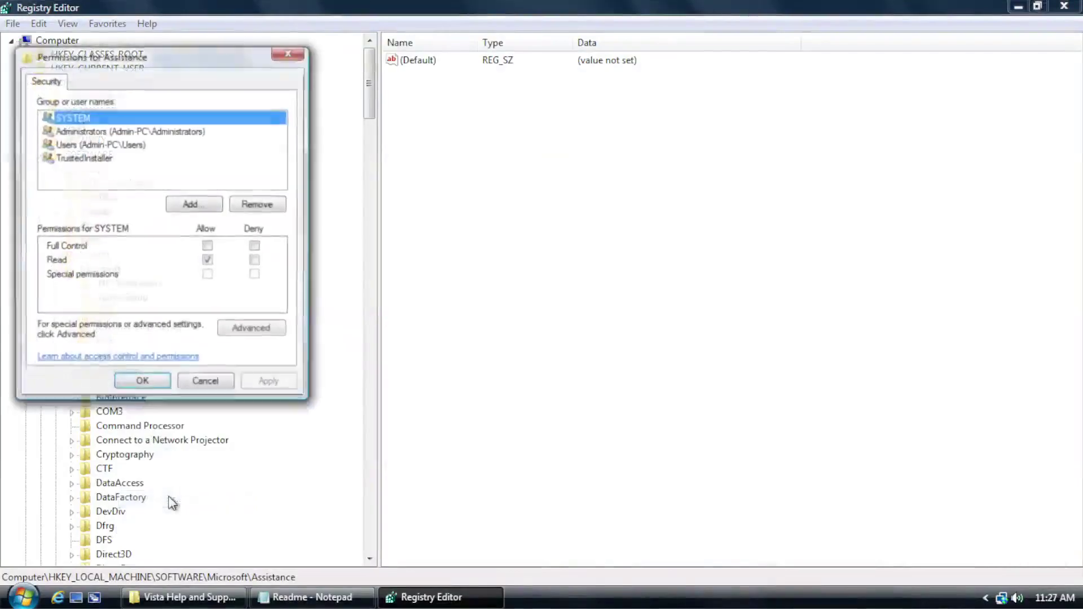
pyautogui.click(257, 329)
pyautogui.click(162, 139)
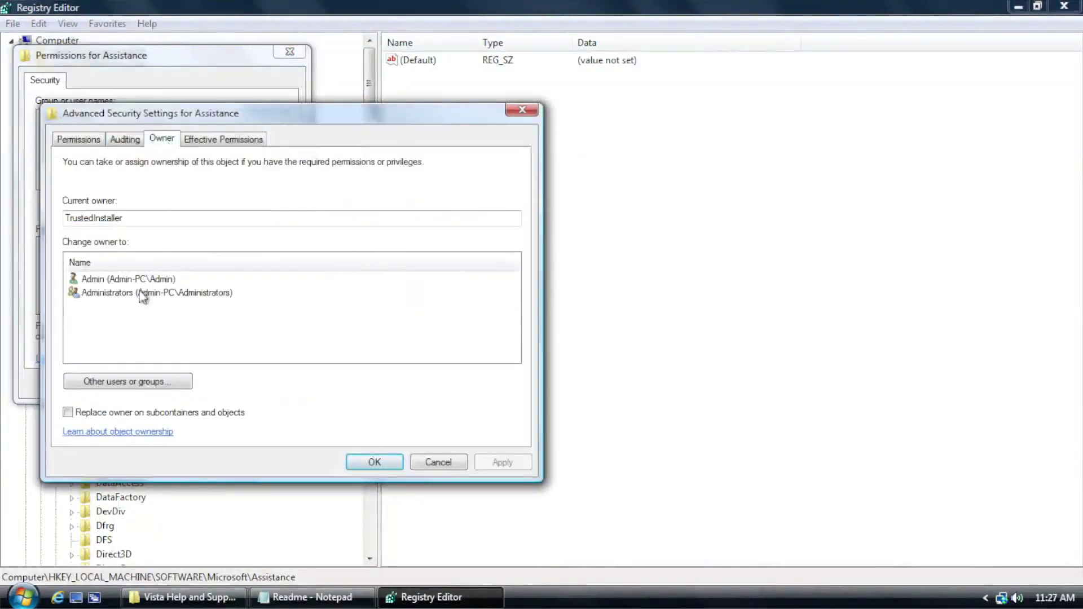
pyautogui.click(128, 279)
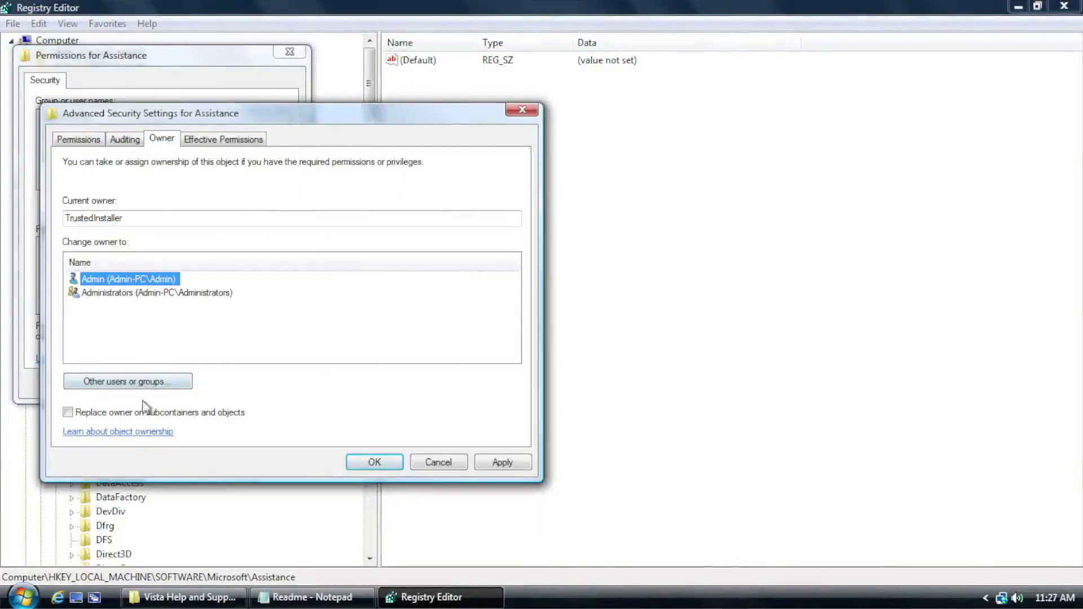
pyautogui.click(186, 413)
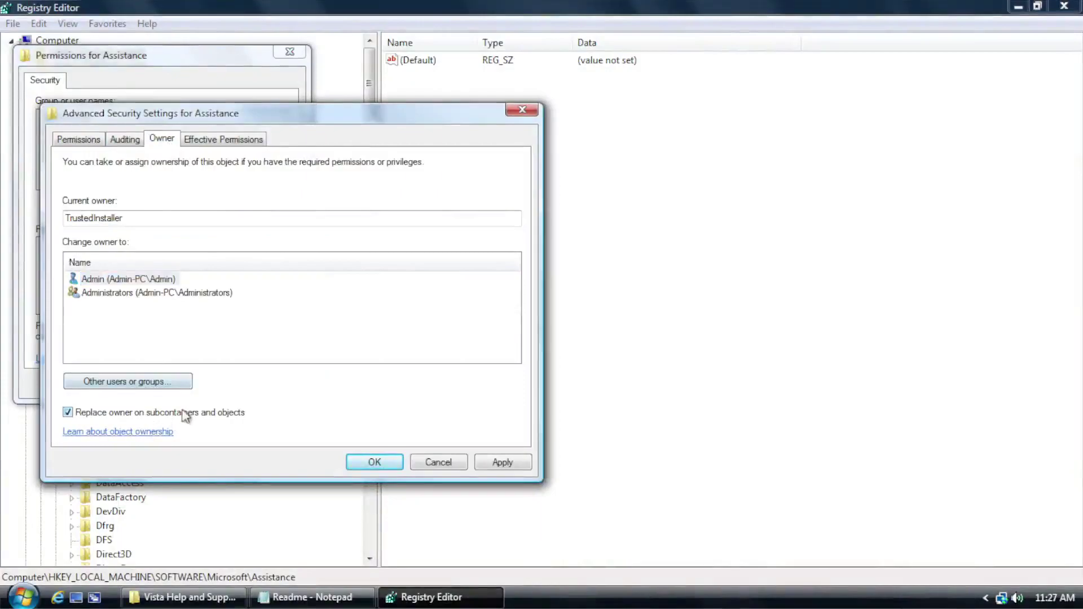
pyautogui.click(500, 465)
# - Include inheritable permissions from the Assistance key's parent, replace all child object permissions with inheritable ones, and apply the changes
pyautogui.click(76, 139)
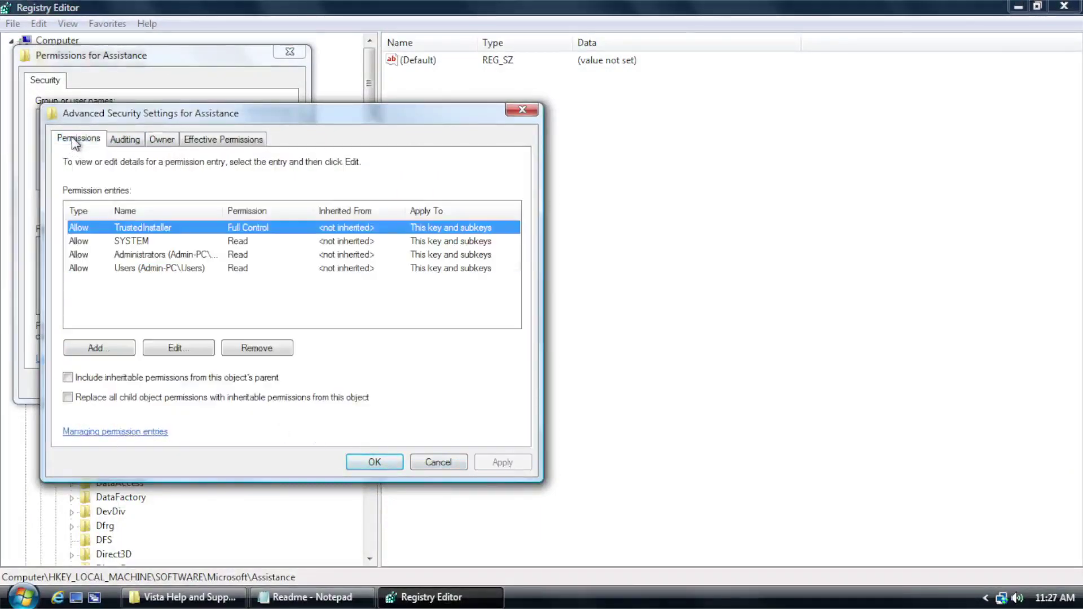
pyautogui.click(140, 253)
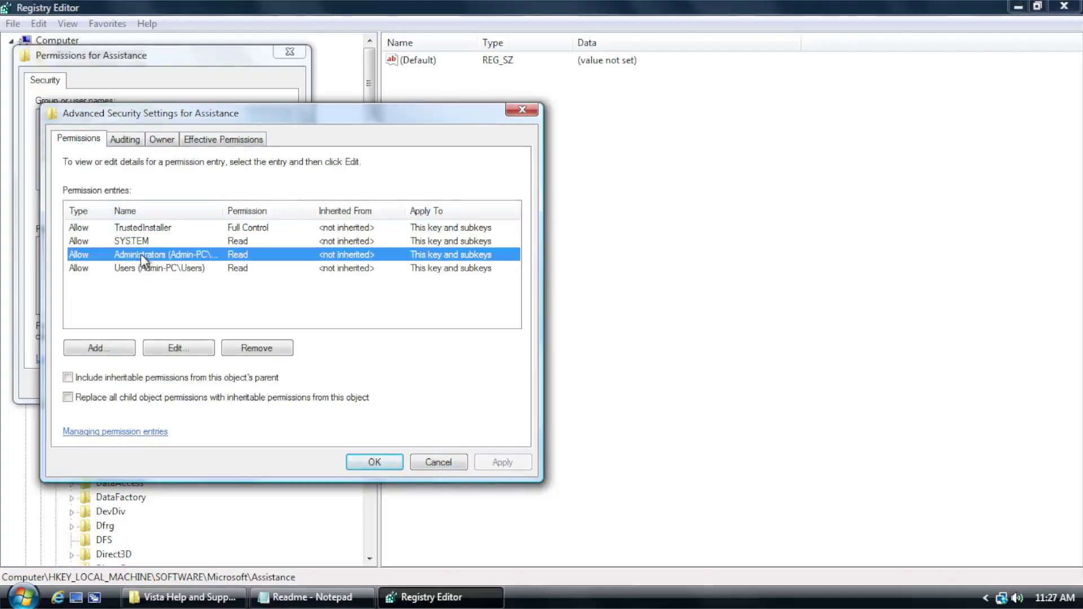
pyautogui.click(68, 378)
pyautogui.click(68, 398)
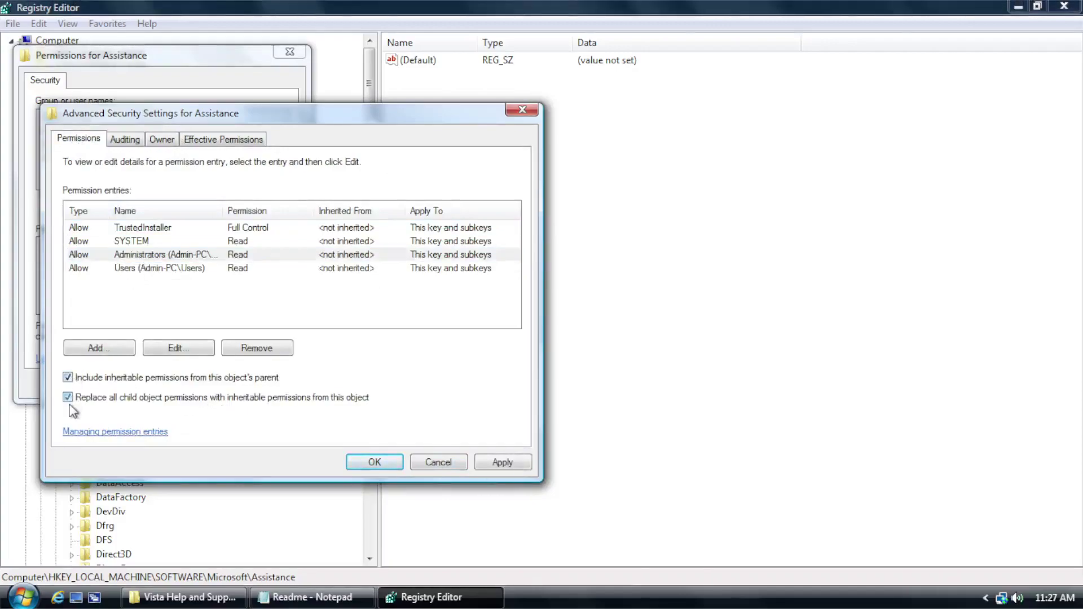
pyautogui.click(375, 462)
pyautogui.click(610, 364)
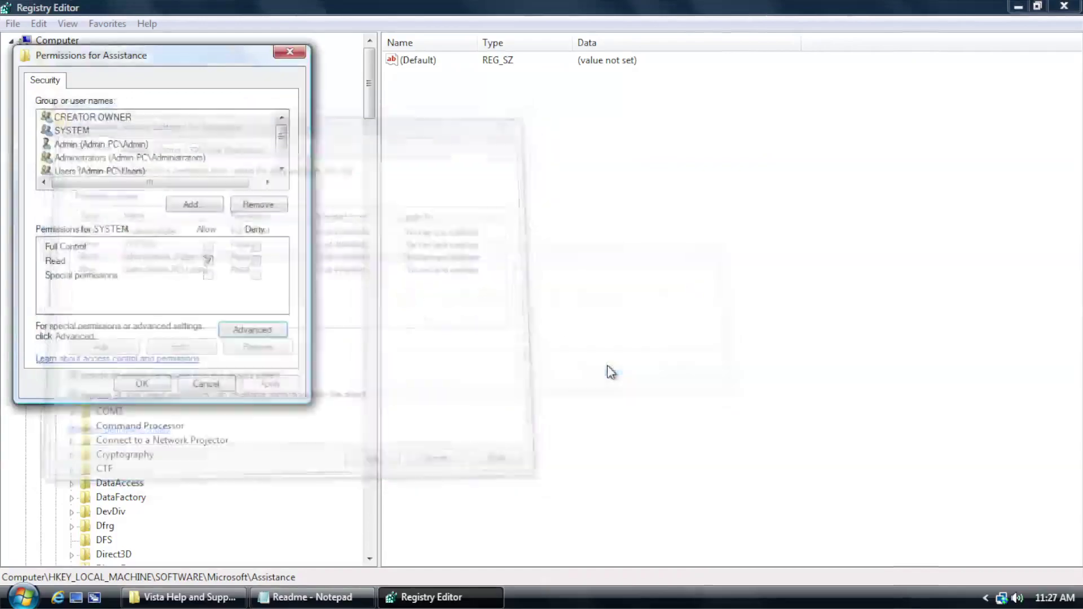
pyautogui.click(103, 159)
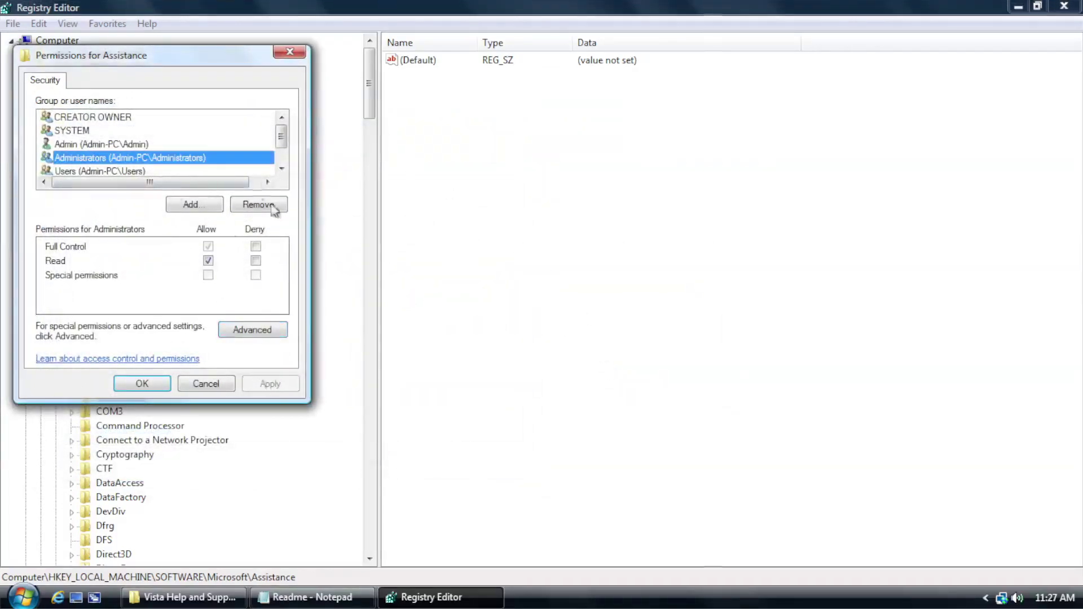
pyautogui.press('Return')
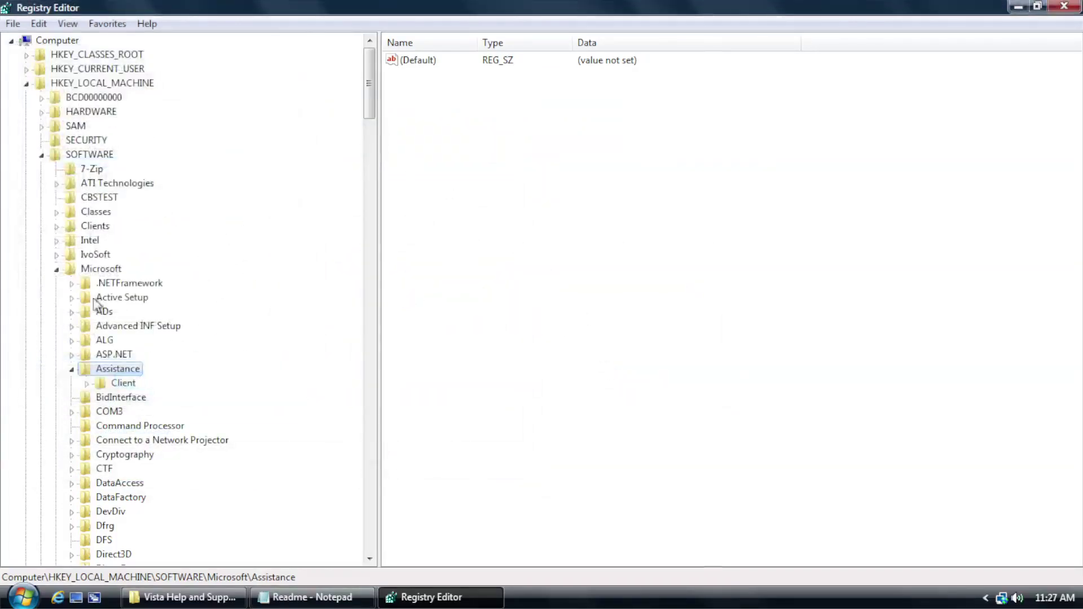
# - Check the Administrators group's permissions on the Client subkey of Assistance, leaving them as they are
pyautogui.scroll(-1, 90, 316)
pyautogui.rightClick(107, 341)
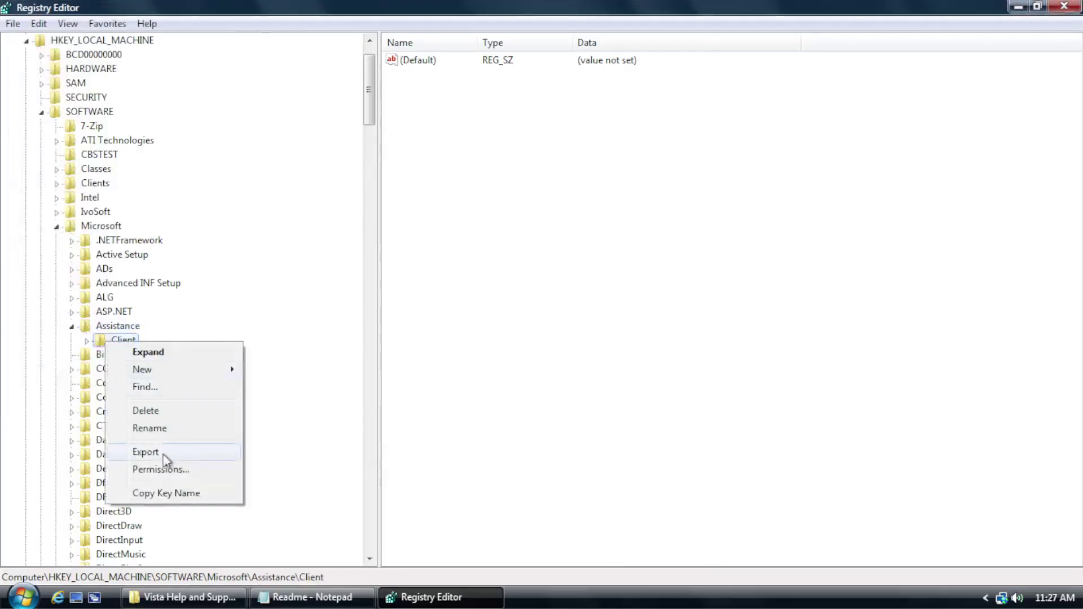
pyautogui.click(160, 471)
pyautogui.click(111, 159)
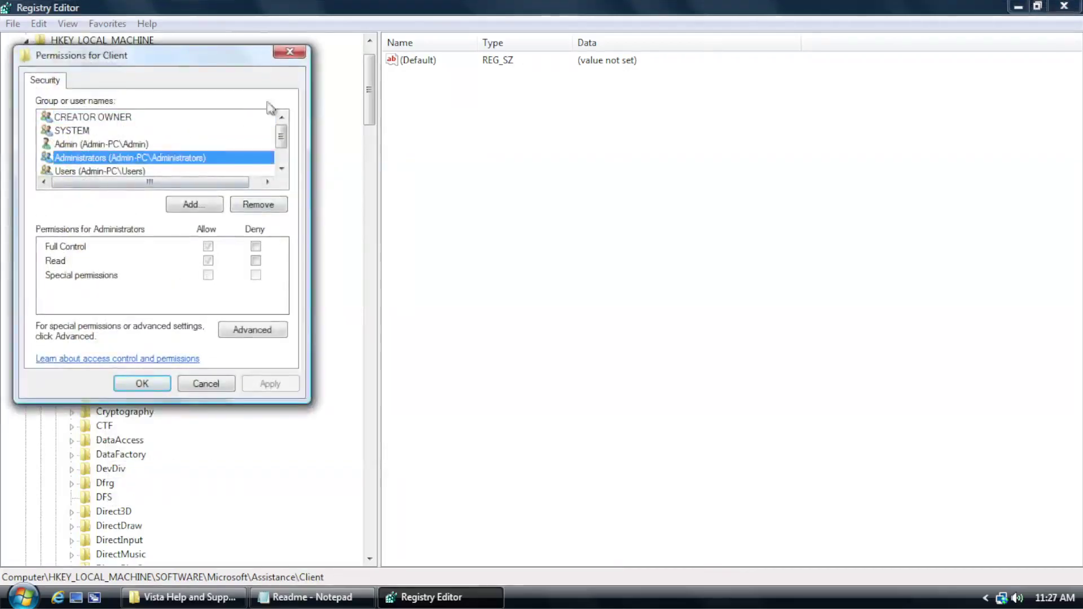
pyautogui.click(291, 52)
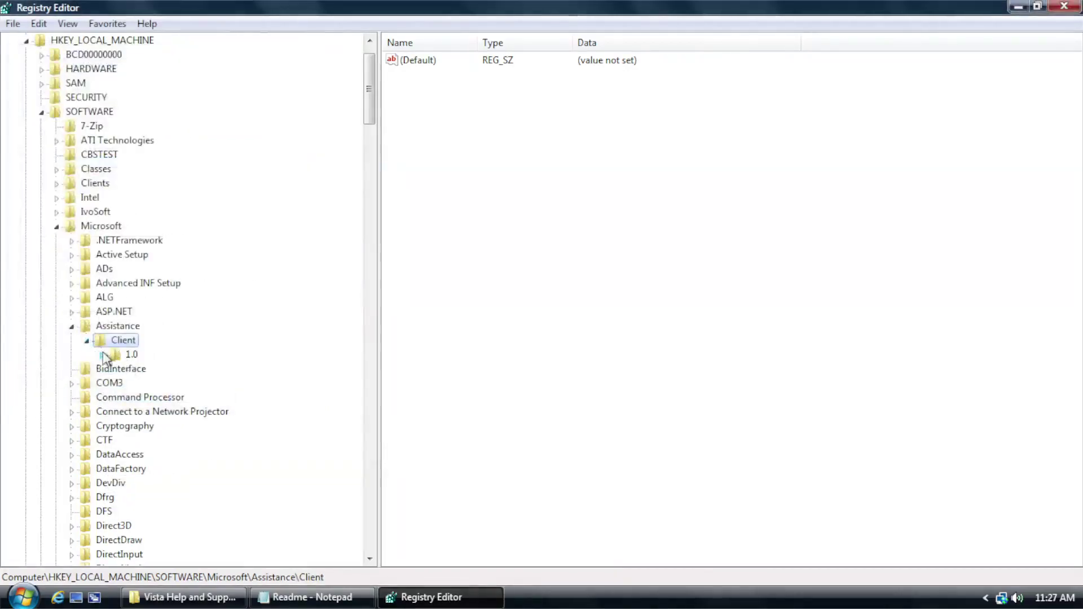
# - Expand Client\1.0\LocalReg and check the Administrators group's permissions on the HxDs.HxAttrName key
pyautogui.click(102, 355)
pyautogui.click(144, 369)
pyautogui.click(162, 384)
pyautogui.scroll(-2, 165, 383)
pyautogui.scroll(-1, 165, 382)
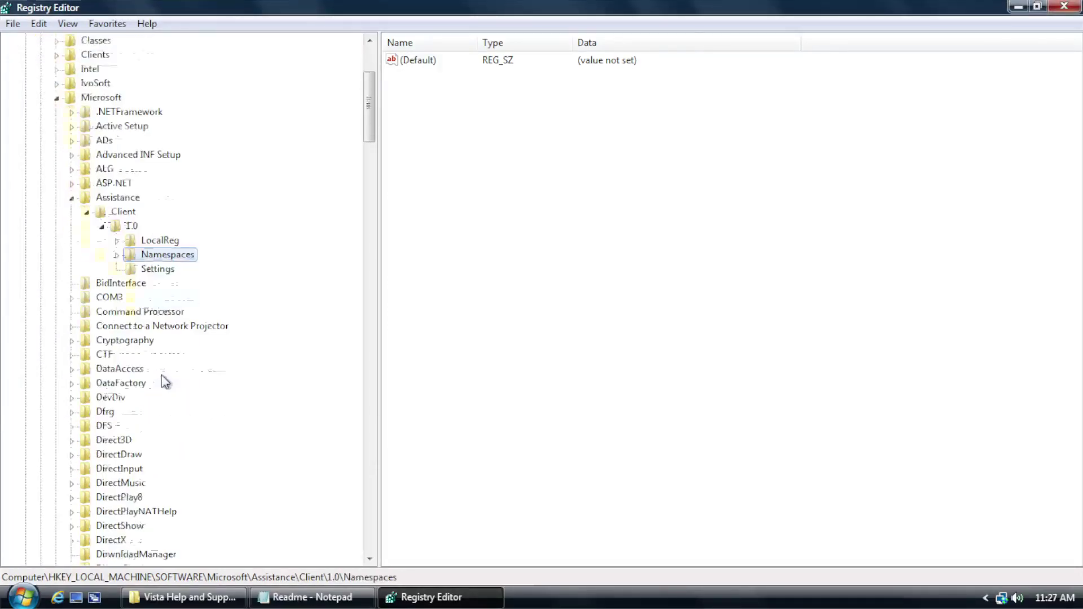
pyautogui.click(125, 241)
pyautogui.rightClick(209, 151)
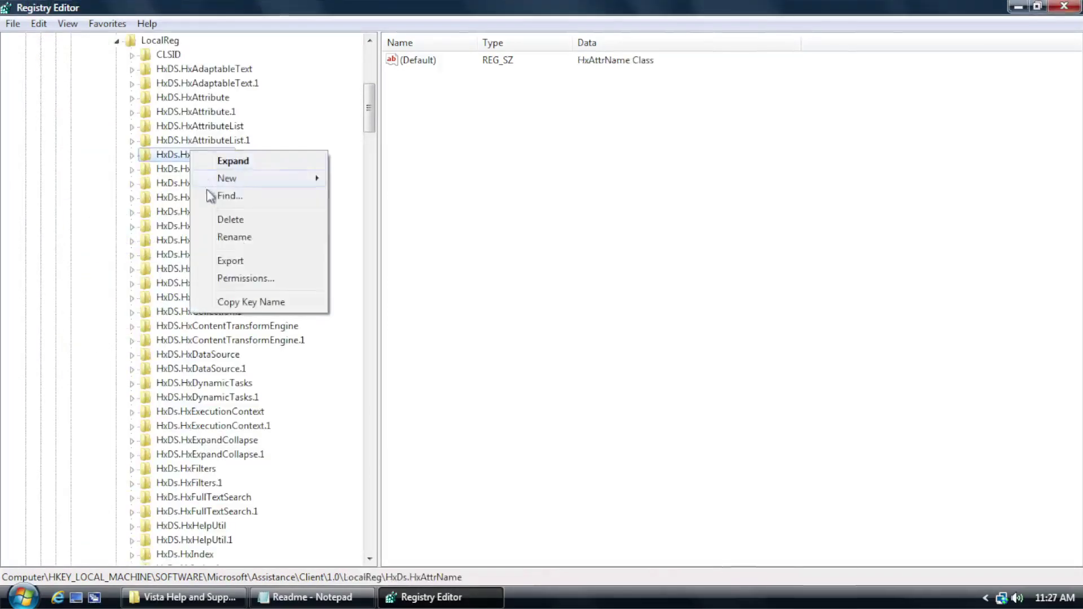
pyautogui.click(240, 279)
pyautogui.click(109, 157)
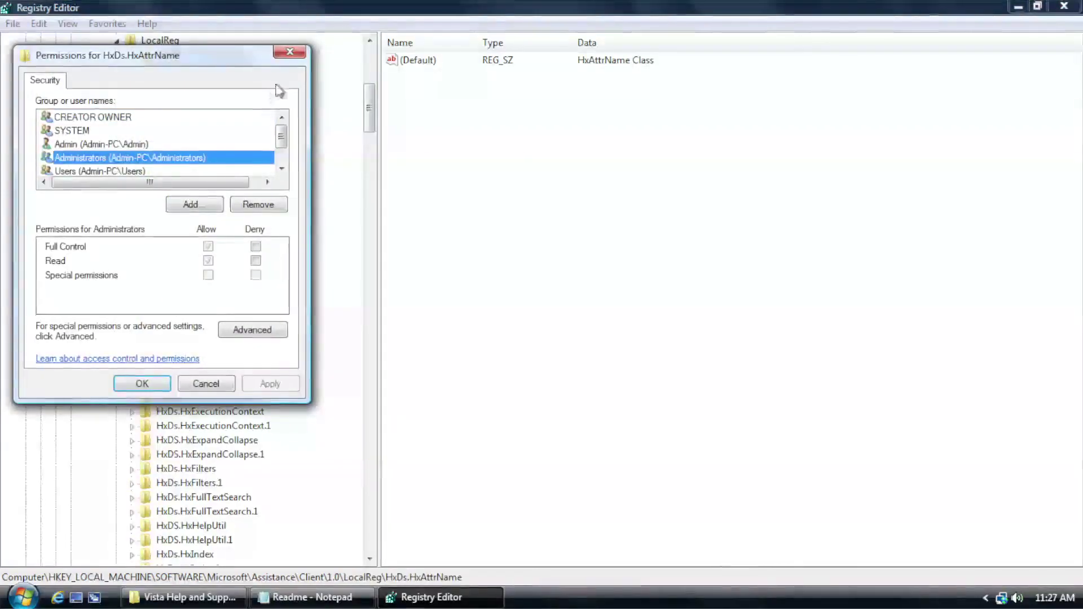
pyautogui.click(289, 52)
# - Close the Registry Editor, maximize the Vista Help and Support for Windows 7 folder and consult the Readme
pyautogui.click(1064, 6)
pyautogui.click(721, 253)
pyautogui.moveTo(697, 12); pyautogui.dragTo(309, 20)
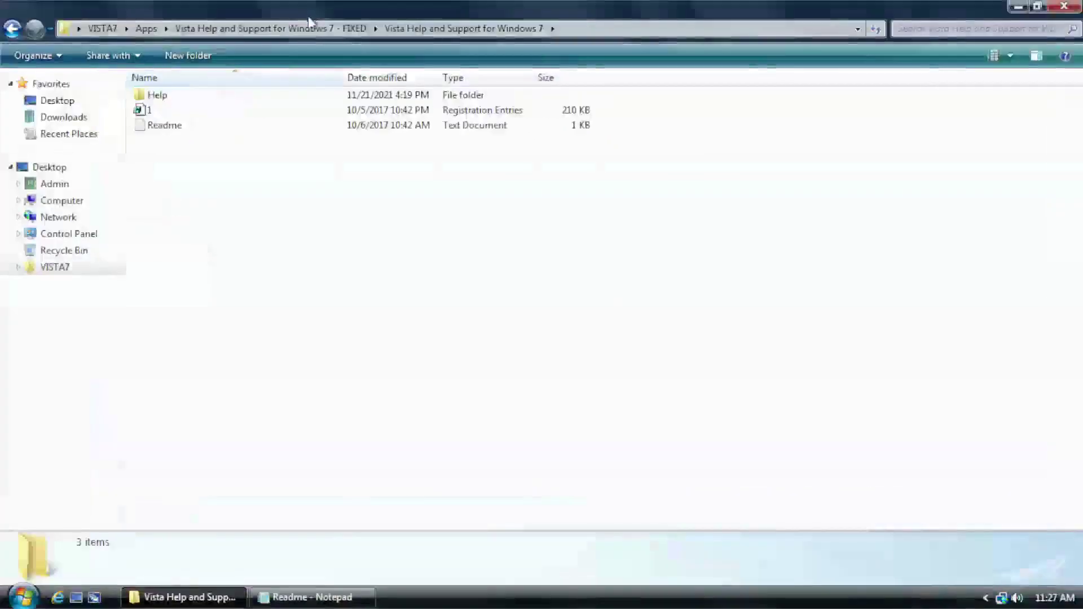
pyautogui.click(320, 596)
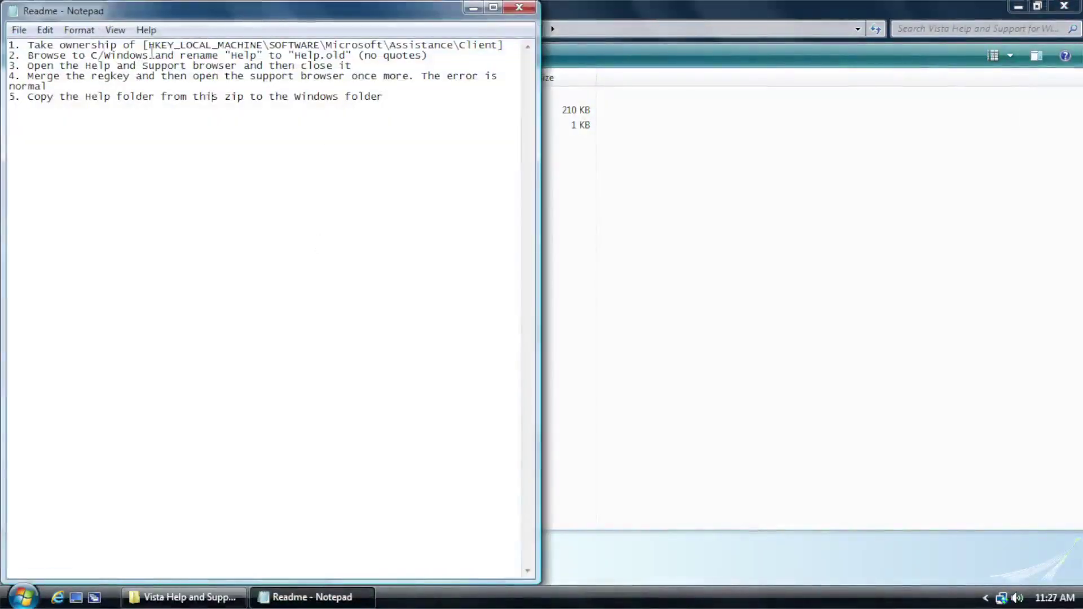
pyautogui.click(600, 237)
# - Open C:\Windows in a new Explorer window and rename the Help folder to Helpold
pyautogui.click(33, 598)
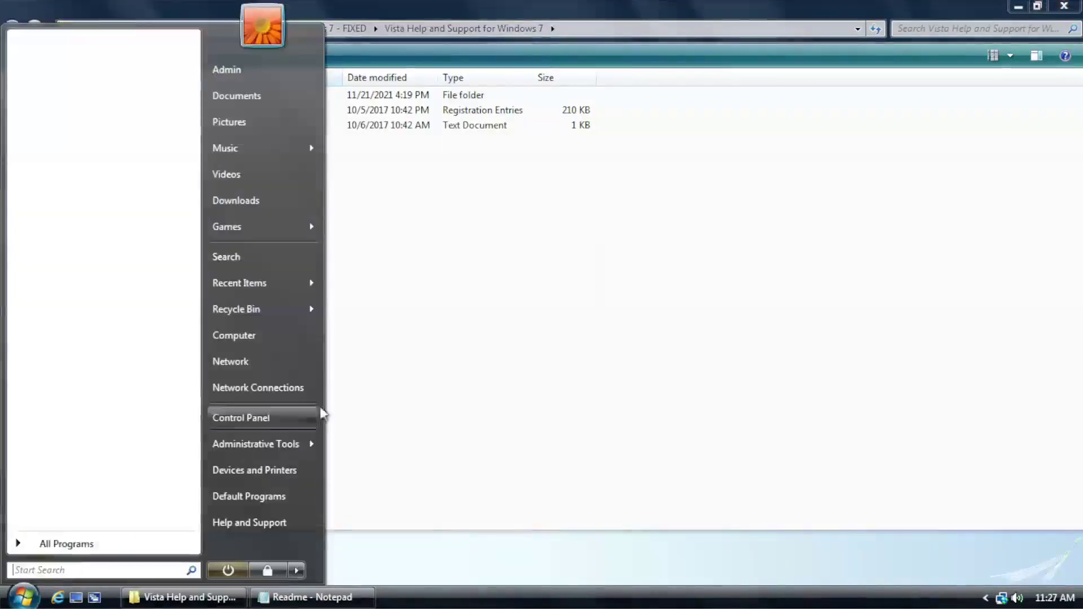
pyautogui.click(303, 339)
pyautogui.doubleClick(239, 139)
pyautogui.doubleClick(172, 174)
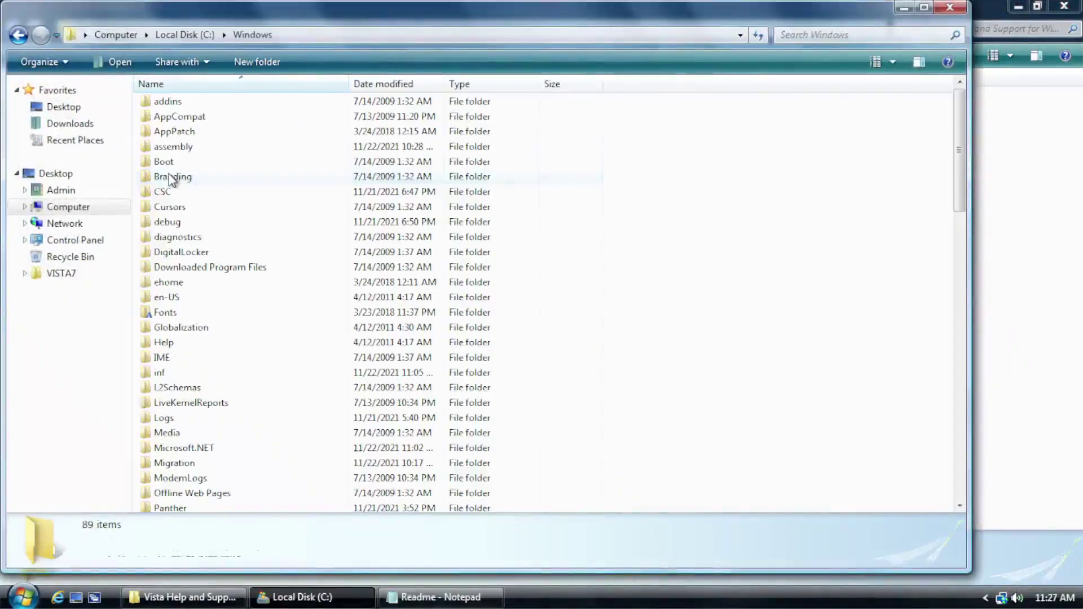
pyautogui.rightClick(168, 347)
pyautogui.click(229, 314)
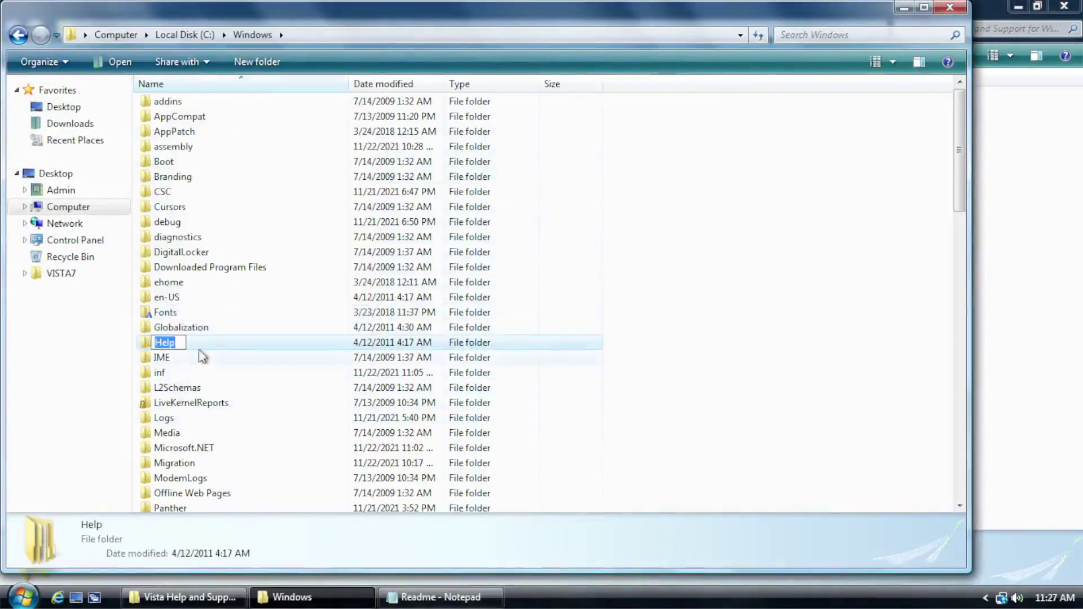
pyautogui.write('old')
pyautogui.press('Return')
pyautogui.click(653, 467)
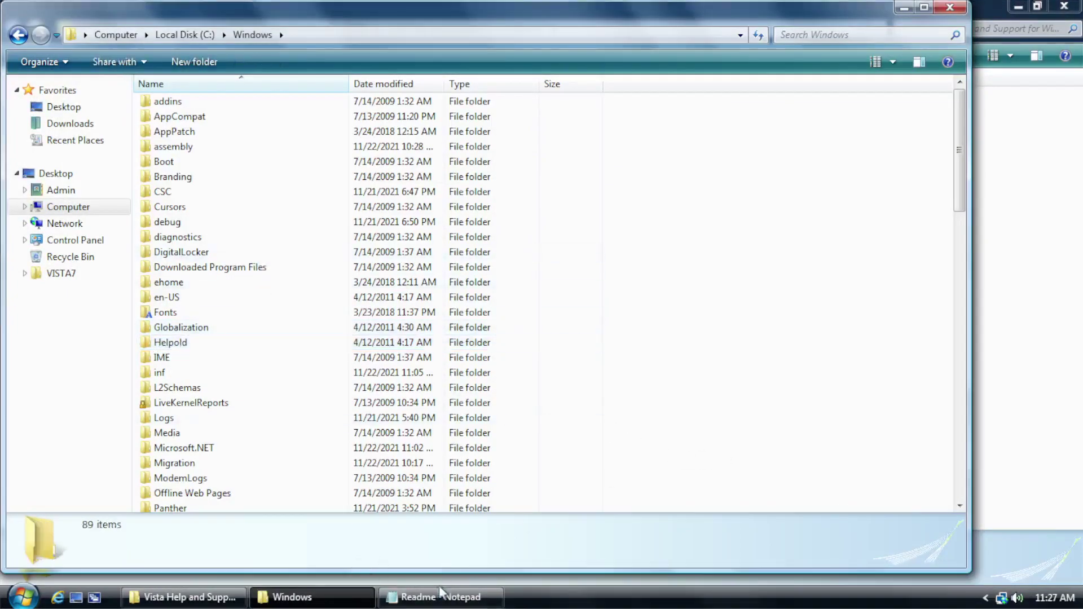
# - Following the Readme, open Windows Help and Support once and close it, returning to the instructions
pyautogui.click(443, 595)
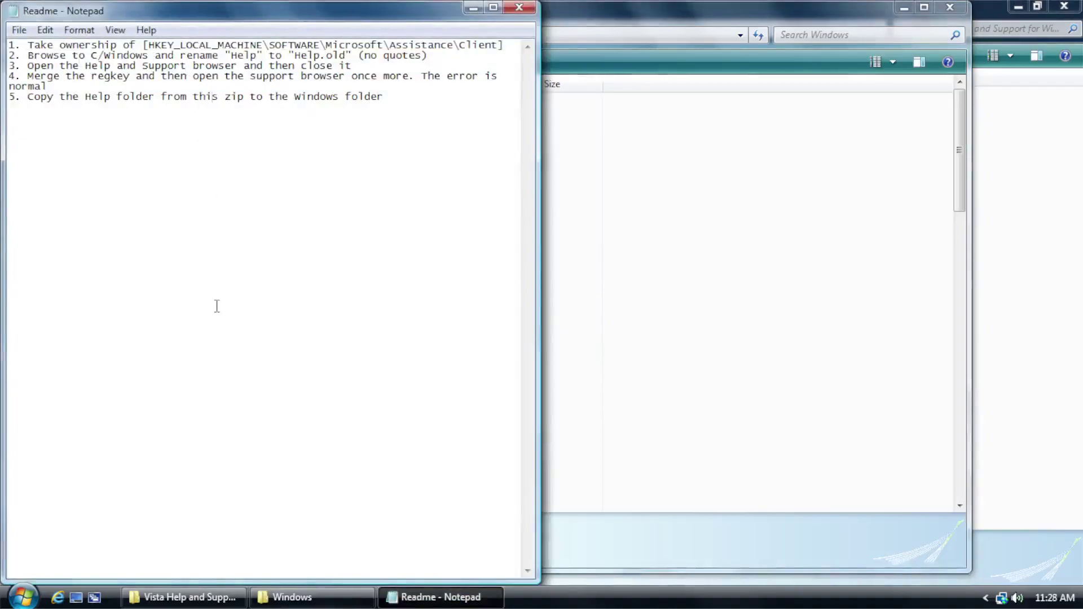
pyautogui.press('super')
pyautogui.click(276, 519)
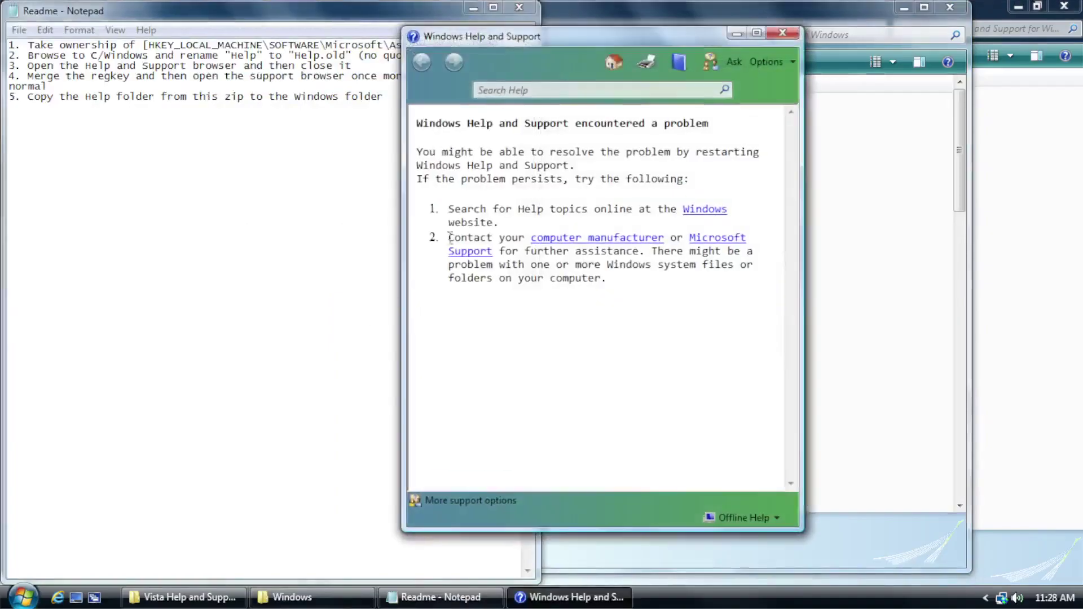
pyautogui.click(784, 34)
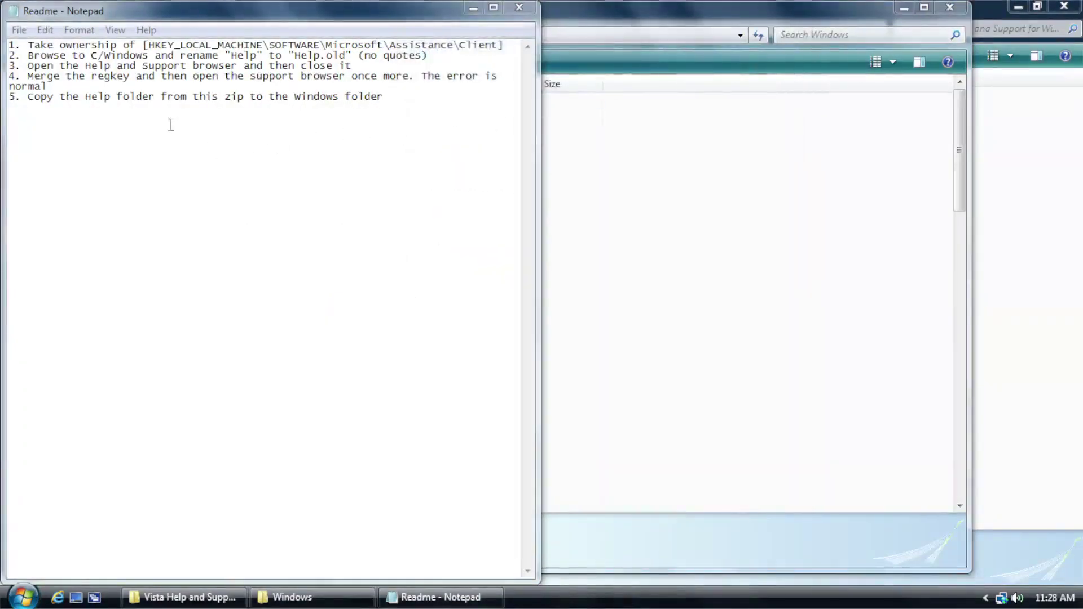
pyautogui.click(110, 77)
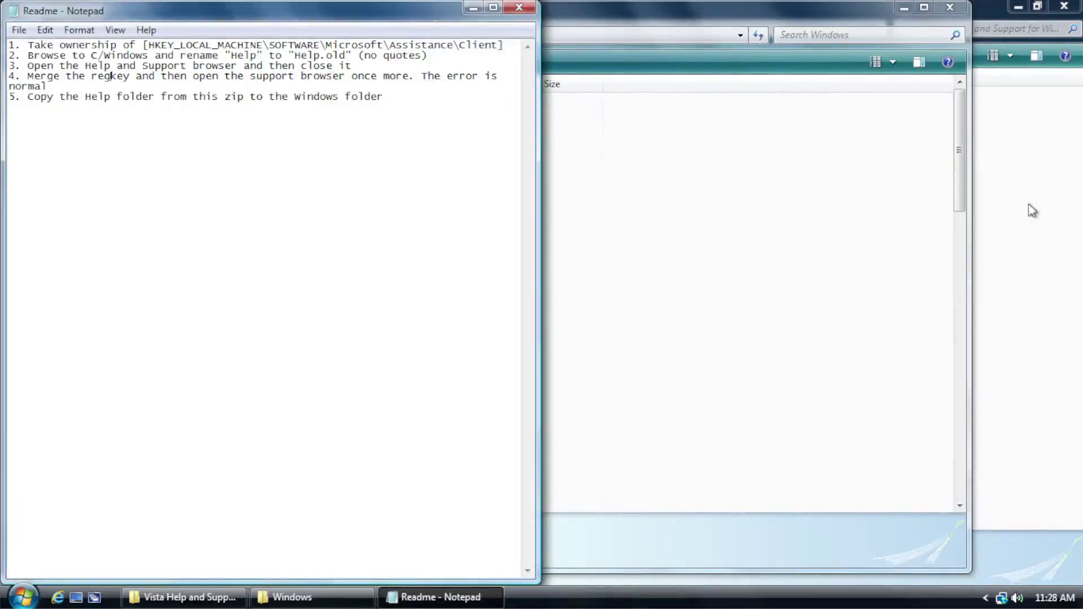
# - Merge the registry file 1 from the Vista Help and Support for Windows 7 folder into the registry
pyautogui.click(1052, 217)
pyautogui.doubleClick(151, 112)
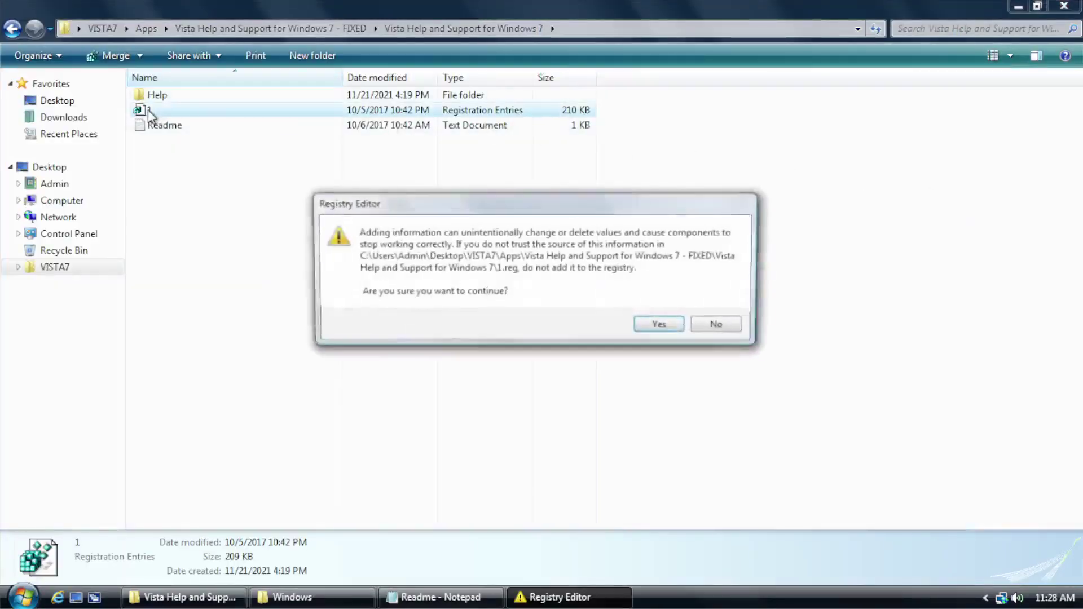
pyautogui.click(676, 326)
pyautogui.click(717, 308)
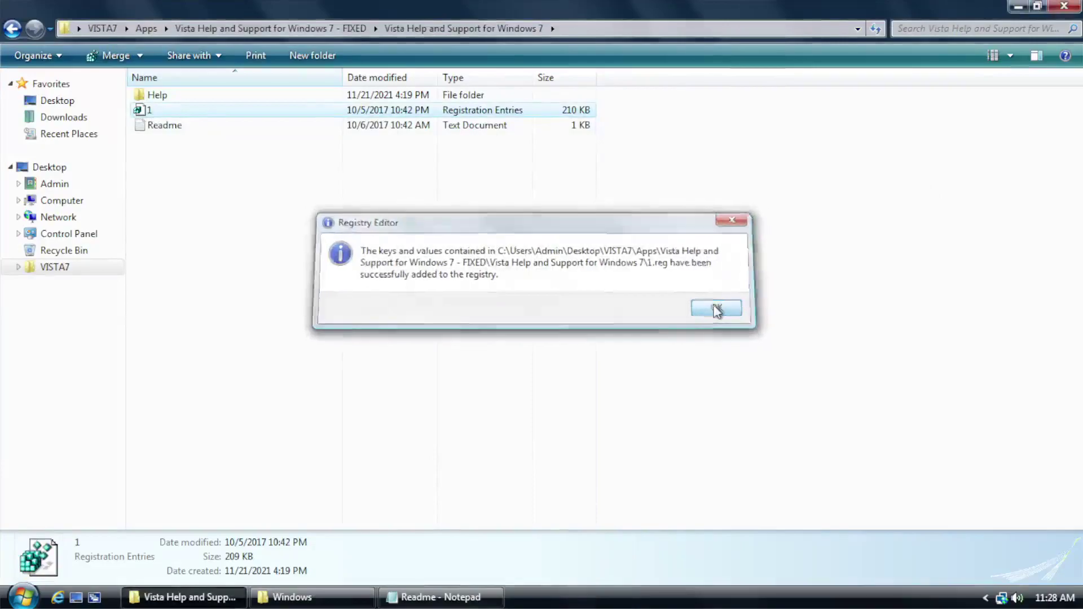
# - Launch Windows Help and Support once more and dismiss the error
pyautogui.press('super')
pyautogui.click(278, 520)
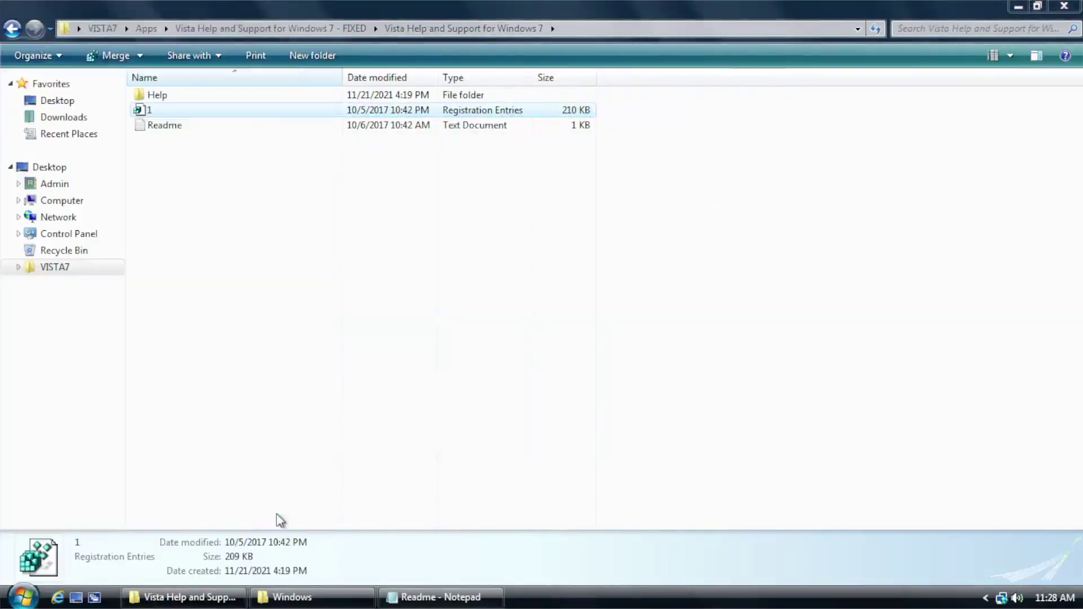
pyautogui.click(643, 320)
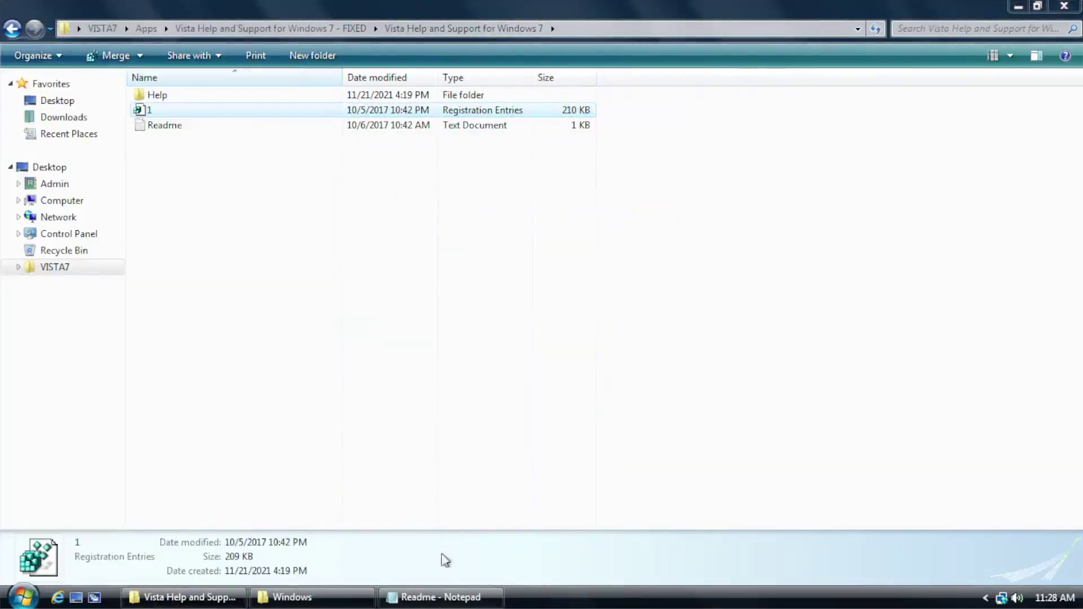
# - Check the Readme's last instruction and copy the supplied Help folder into C:\Windows
pyautogui.click(440, 597)
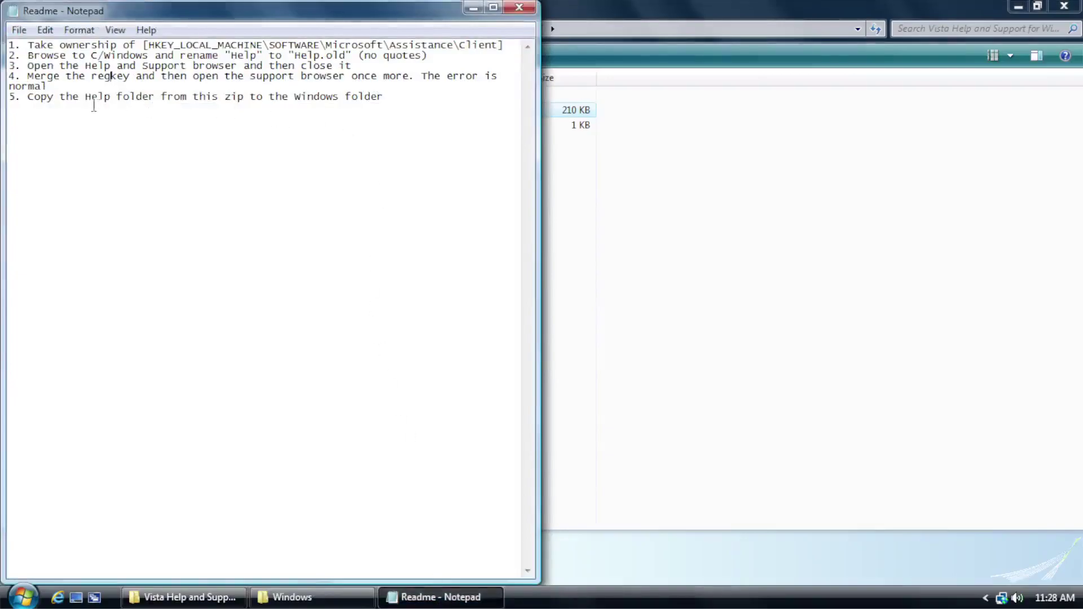
pyautogui.click(614, 200)
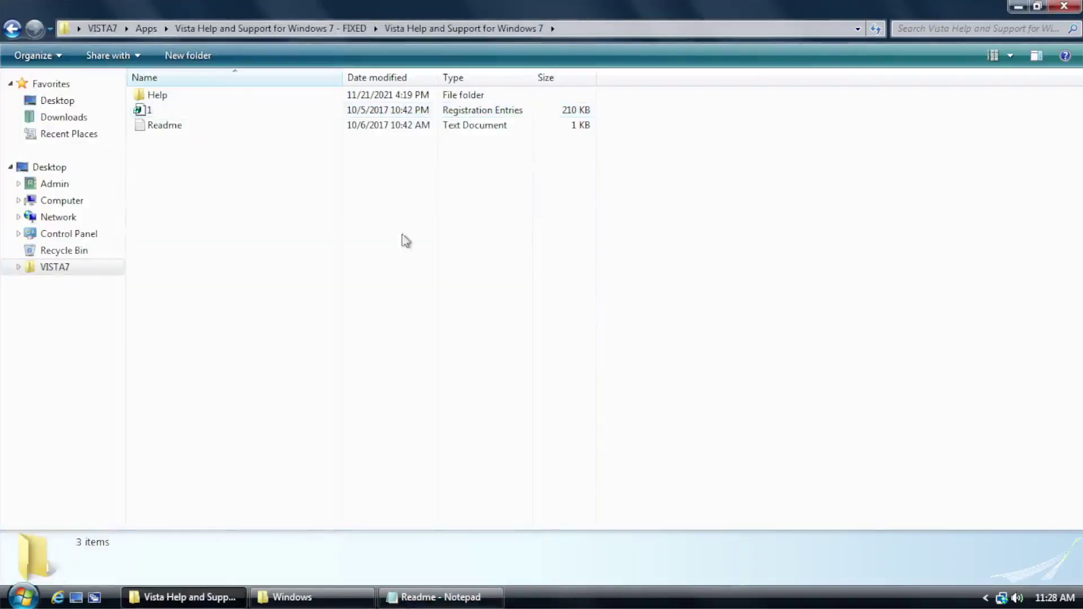
pyautogui.click(163, 102)
pyautogui.rightClick(164, 102)
pyautogui.click(172, 108)
pyautogui.click(31, 30)
pyautogui.click(292, 597)
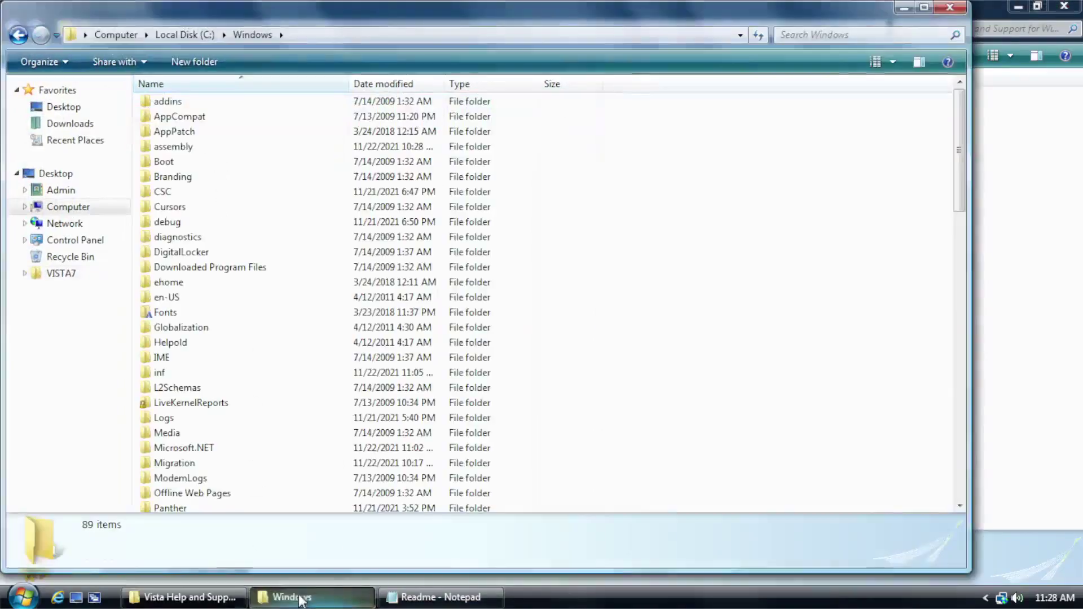
pyautogui.hotkey('ctrl', 'v')
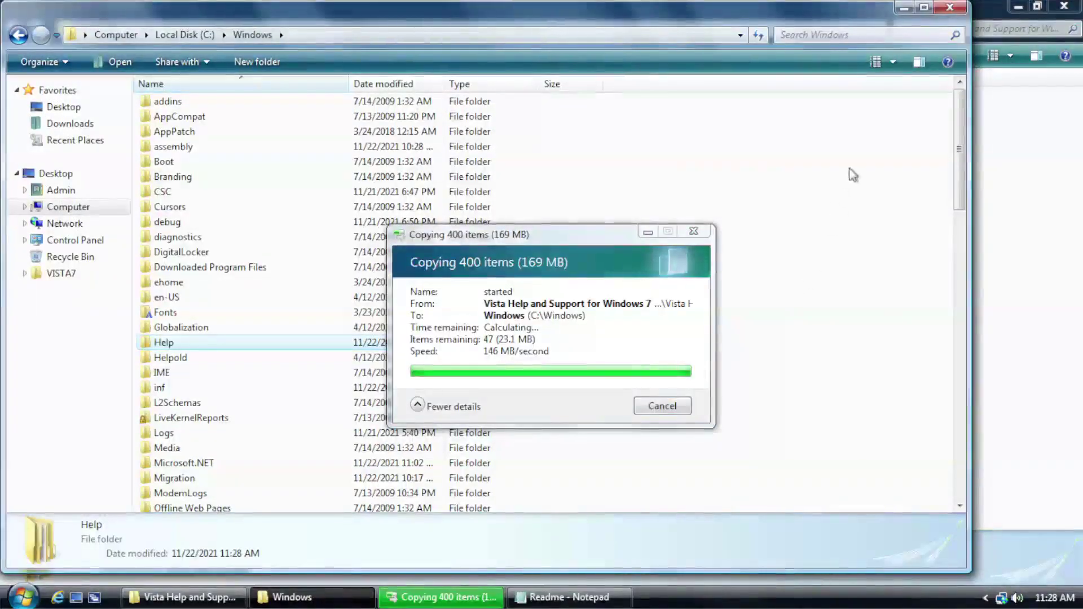
# - Close the Readme, the Windows folder and the Vista Help and Support for Windows 7 folder
pyautogui.click(440, 597)
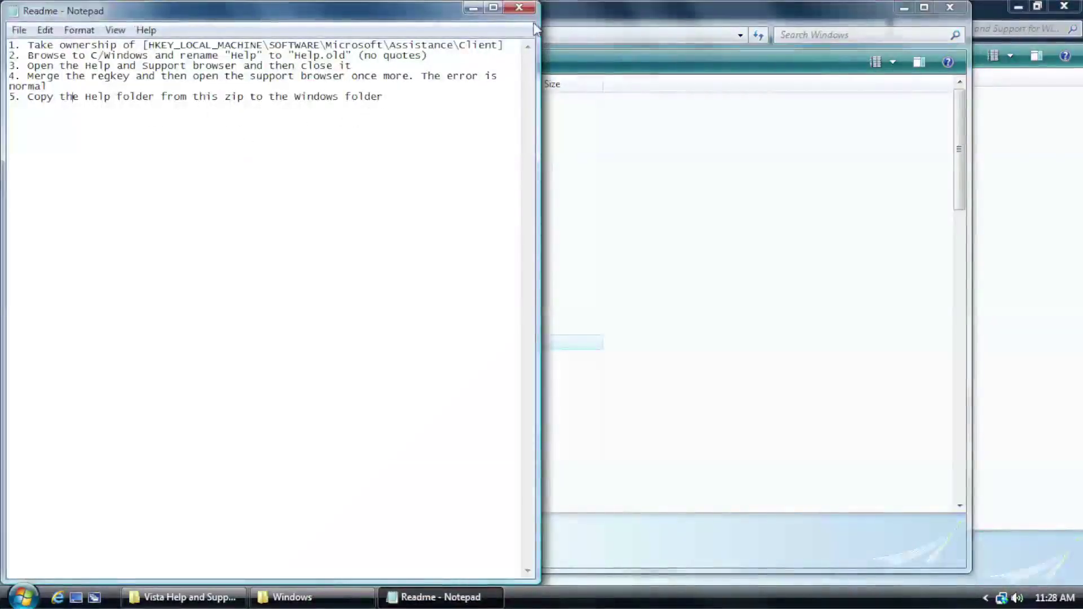
pyautogui.click(519, 7)
pyautogui.click(950, 7)
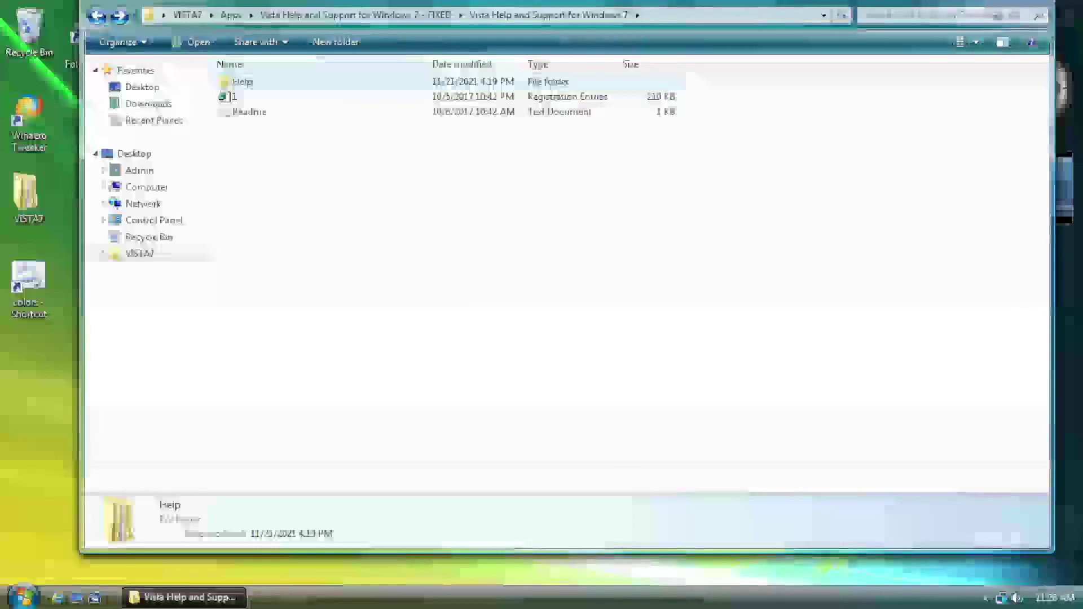
pyautogui.moveTo(915, 5); pyautogui.dragTo(843, 48)
pyautogui.click(953, 35)
# - Open Windows Help and Support from the desktop and maximize its window
pyautogui.press('super')
pyautogui.click(248, 495)
pyautogui.click(1063, 8)
pyautogui.press('super')
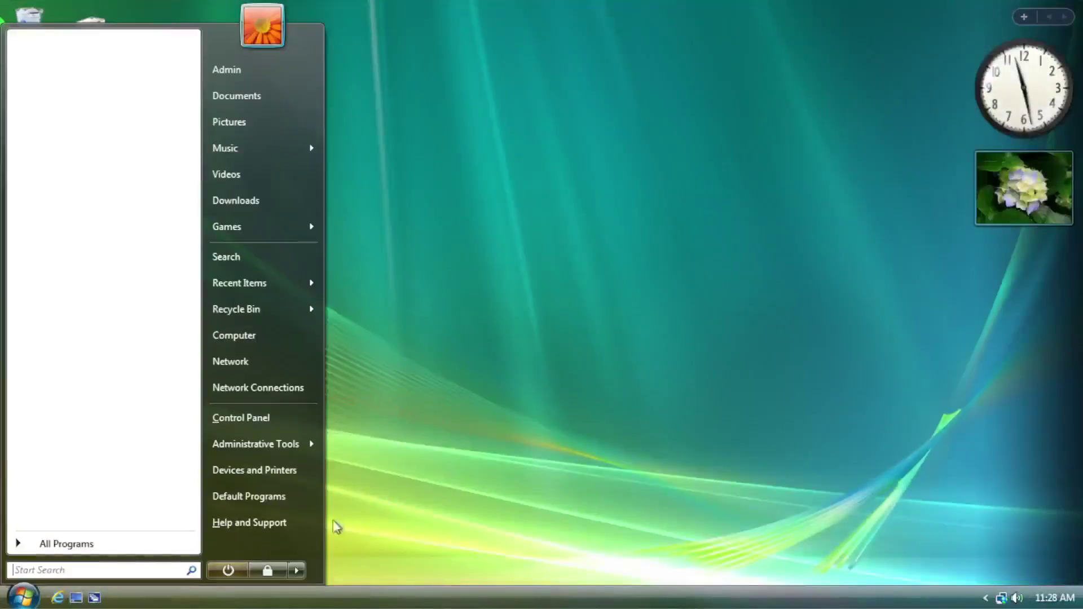
pyautogui.click(270, 524)
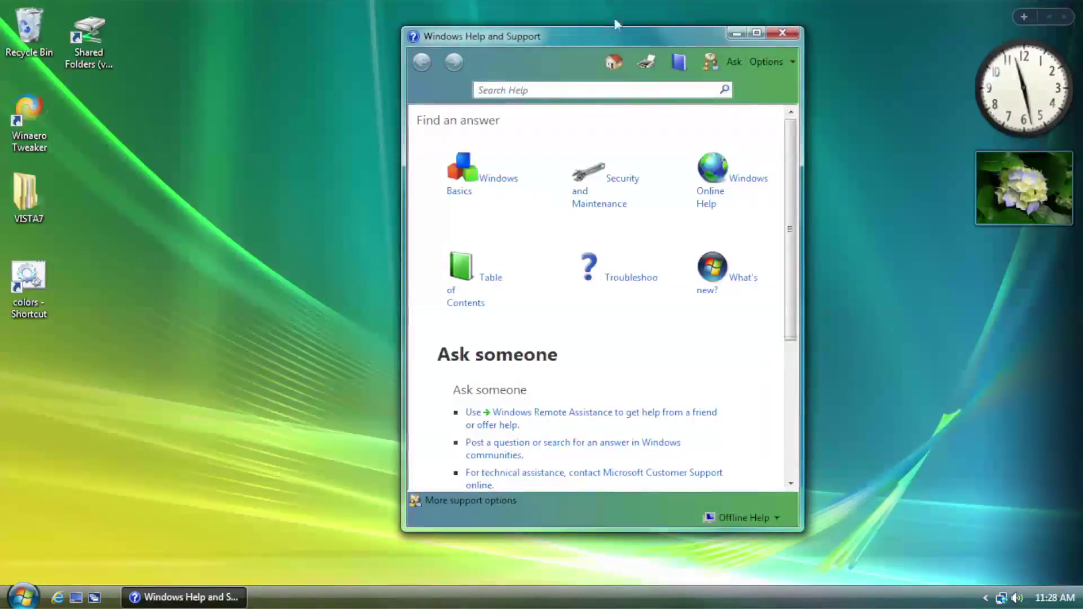
pyautogui.doubleClick(584, 36)
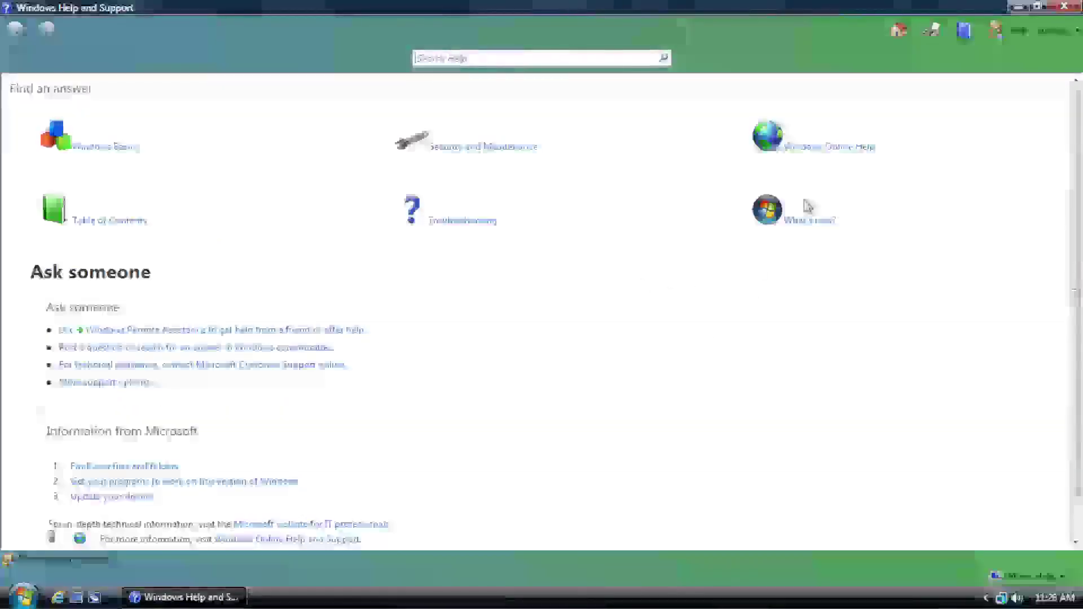
# - Open the What's new topic in Help, look through it to the end and return to the Help home page
pyautogui.click(808, 223)
pyautogui.scroll(-8, 225, 307)
pyautogui.scroll(8, 375, 422)
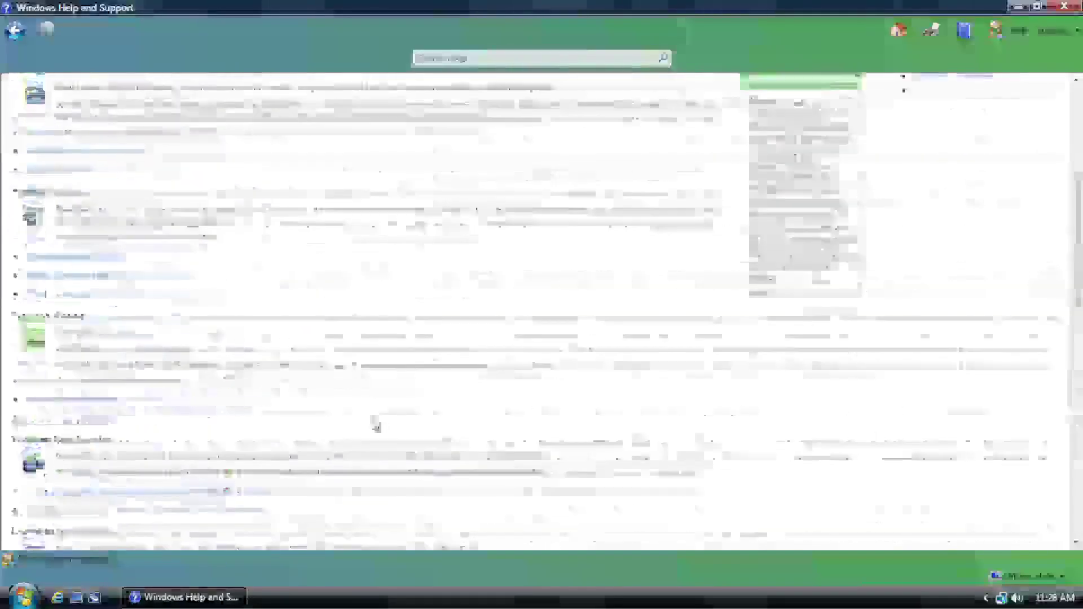
pyautogui.scroll(-10, 376, 420)
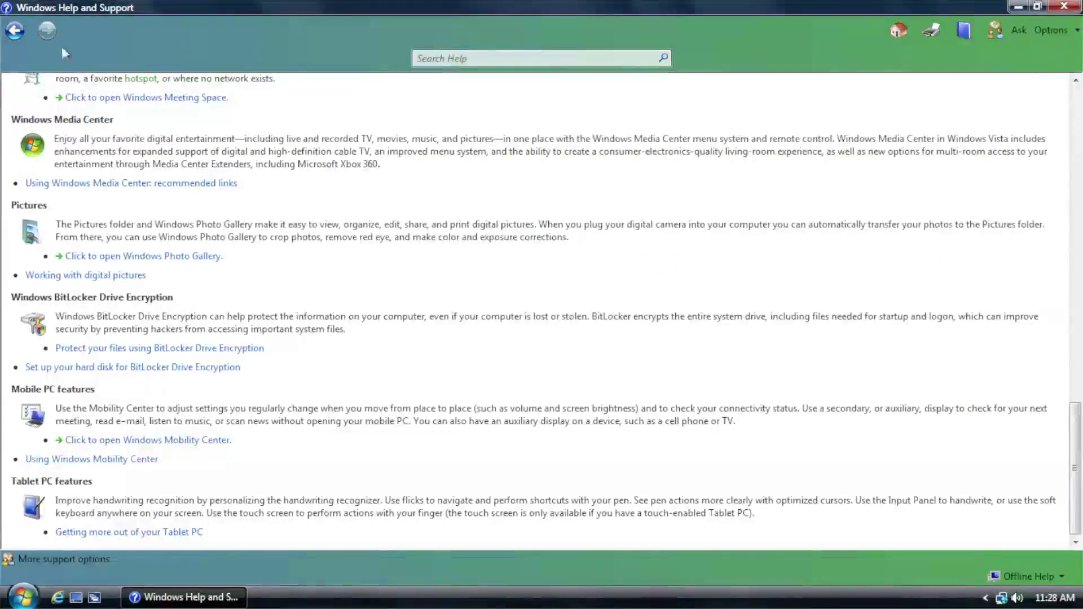
pyautogui.click(16, 31)
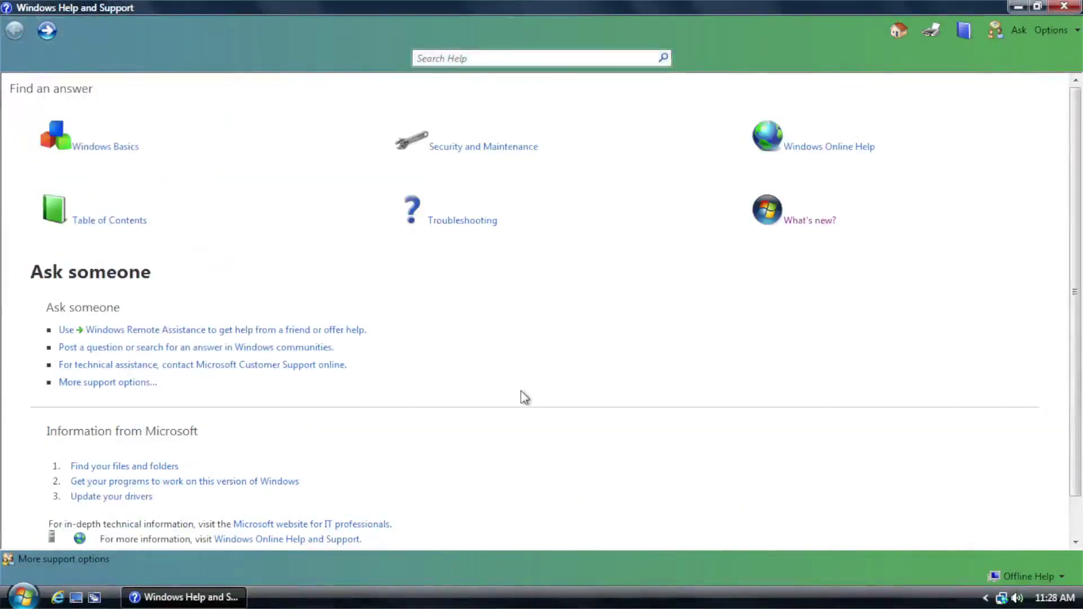
# - Search Help for "demos" and open the Windows Vista demos topic
pyautogui.write('demos')
pyautogui.press('Return')
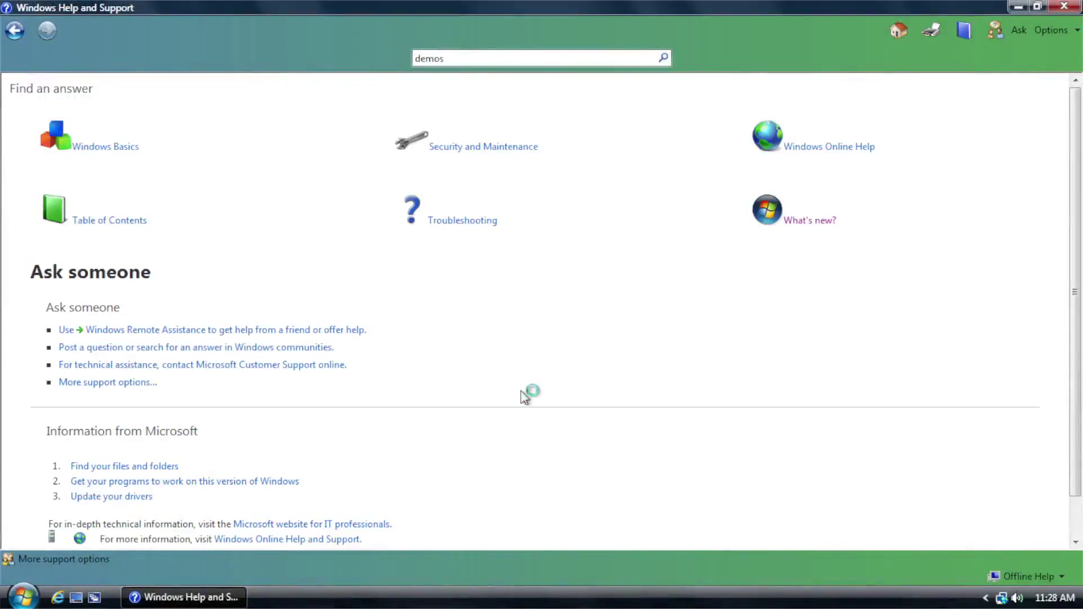
pyautogui.click(106, 161)
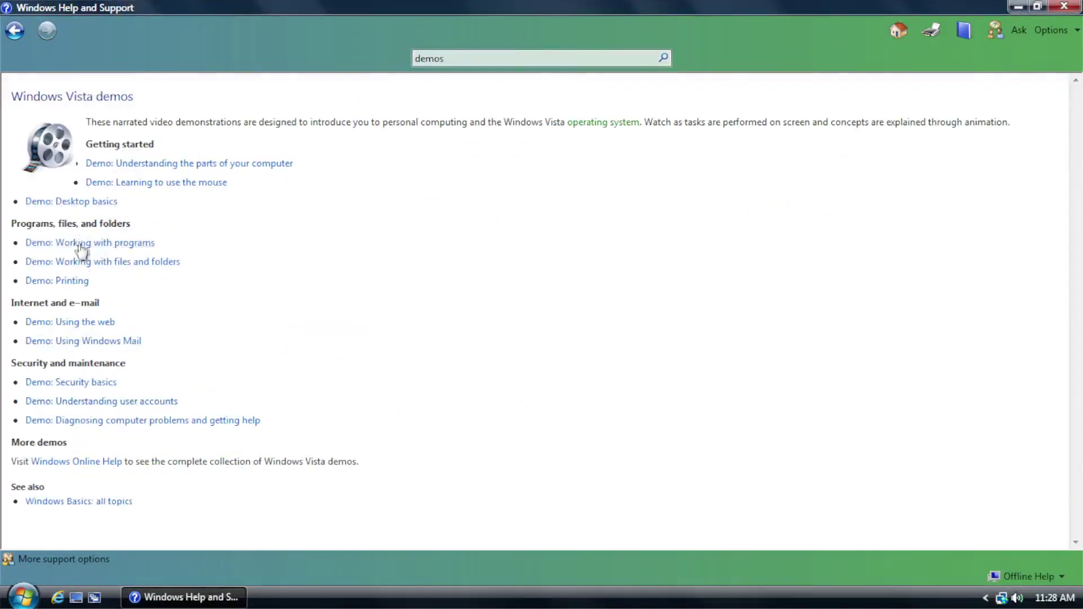
# - Play the Using Windows Mail demo in a maximized Windows Media Player, and close the player and Help
pyautogui.click(87, 342)
pyautogui.click(138, 172)
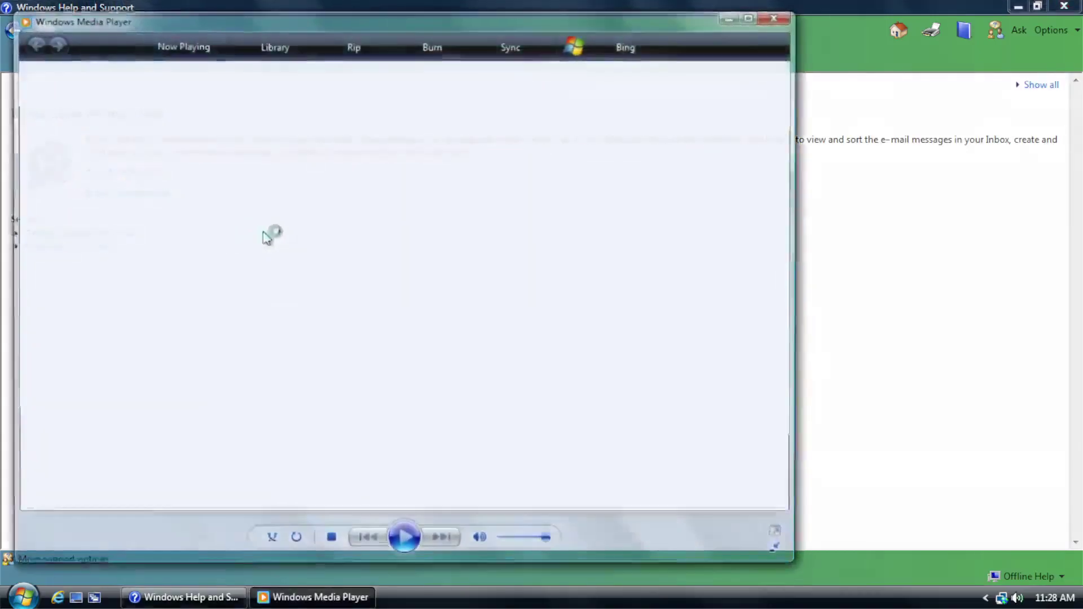
pyautogui.click(748, 19)
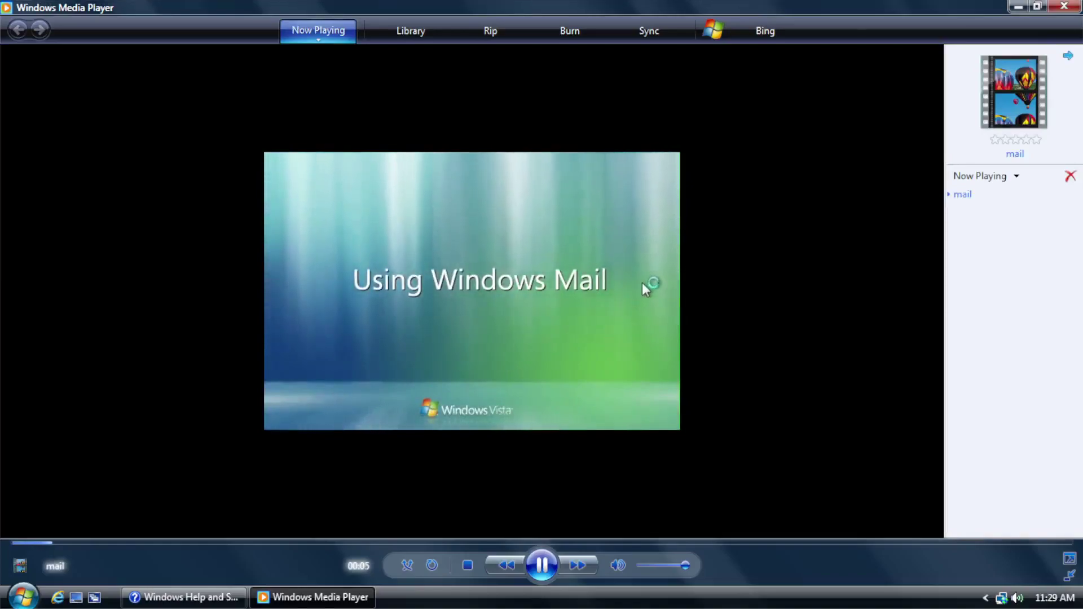
pyautogui.click(1063, 8)
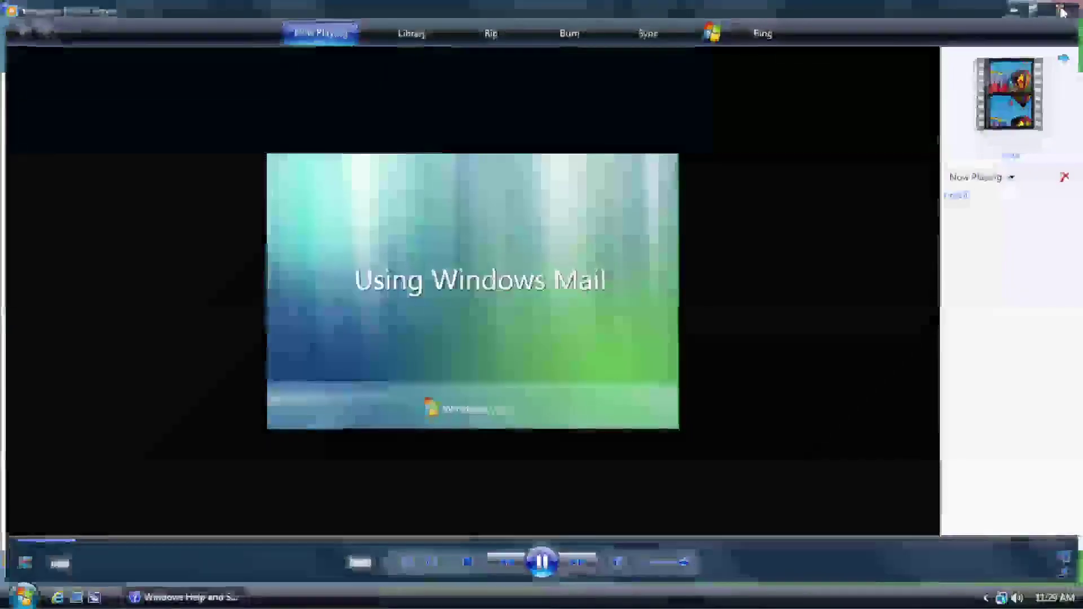
pyautogui.click(1074, 6)
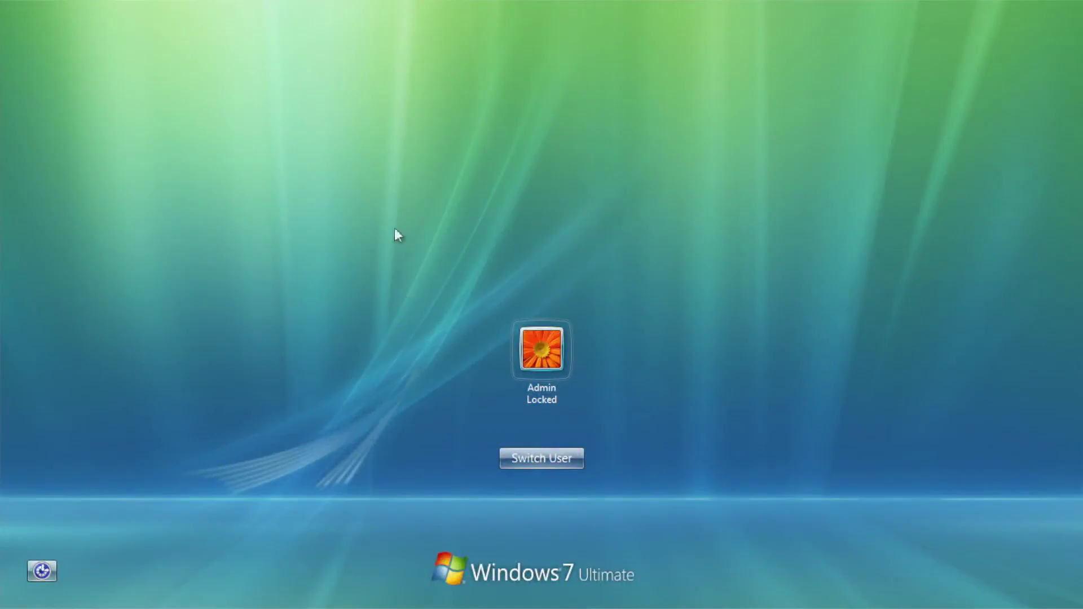
# - Unlock the user account and open the Computer window, moving it clear of the desktop icons
pyautogui.click(549, 361)
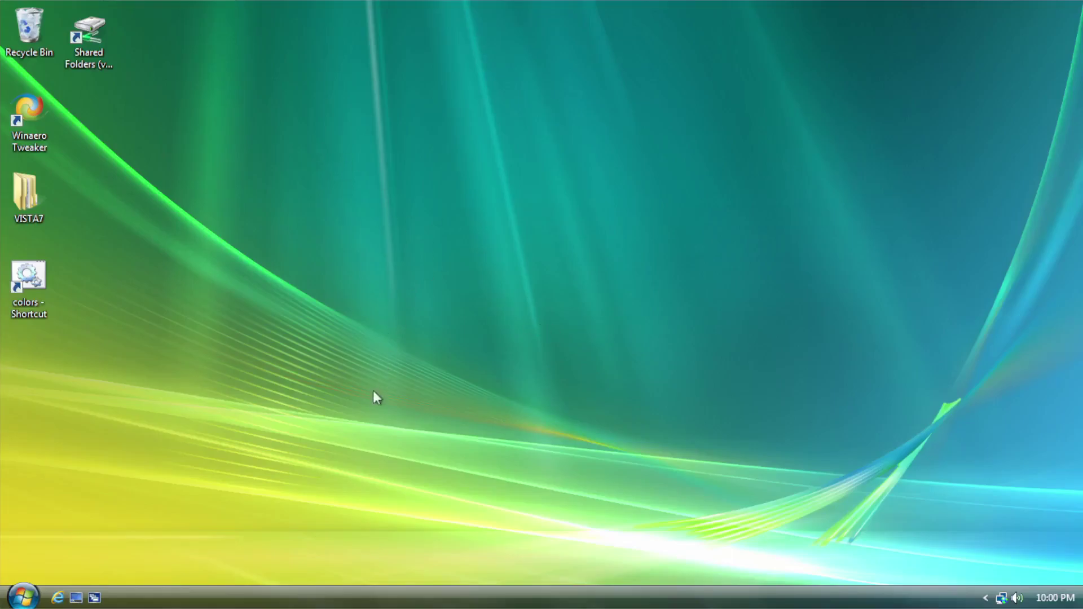
pyautogui.click(28, 598)
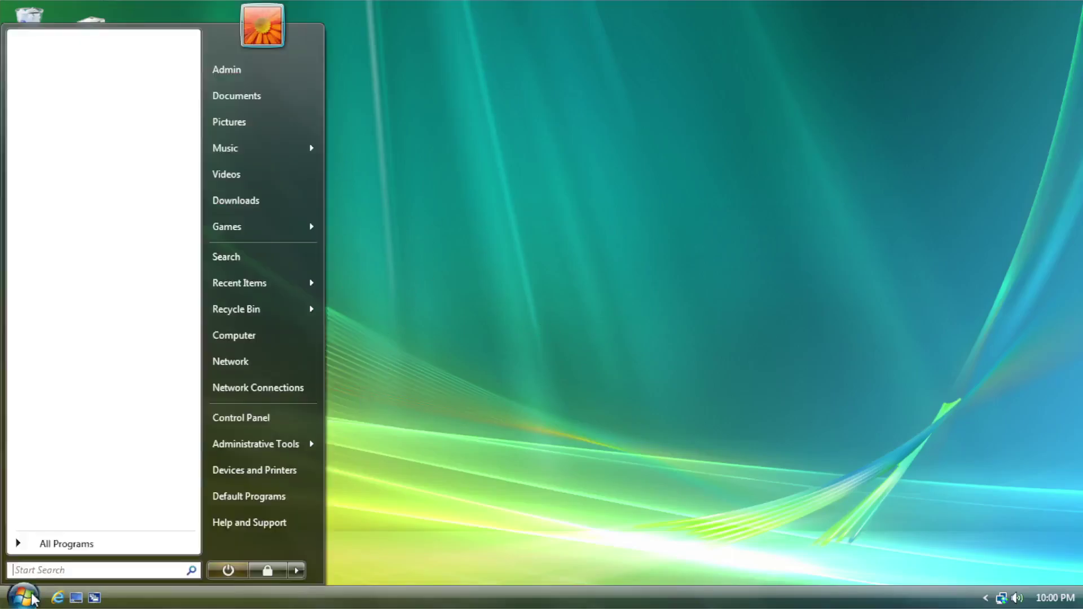
pyautogui.click(239, 339)
pyautogui.moveTo(492, 47); pyautogui.dragTo(585, 35)
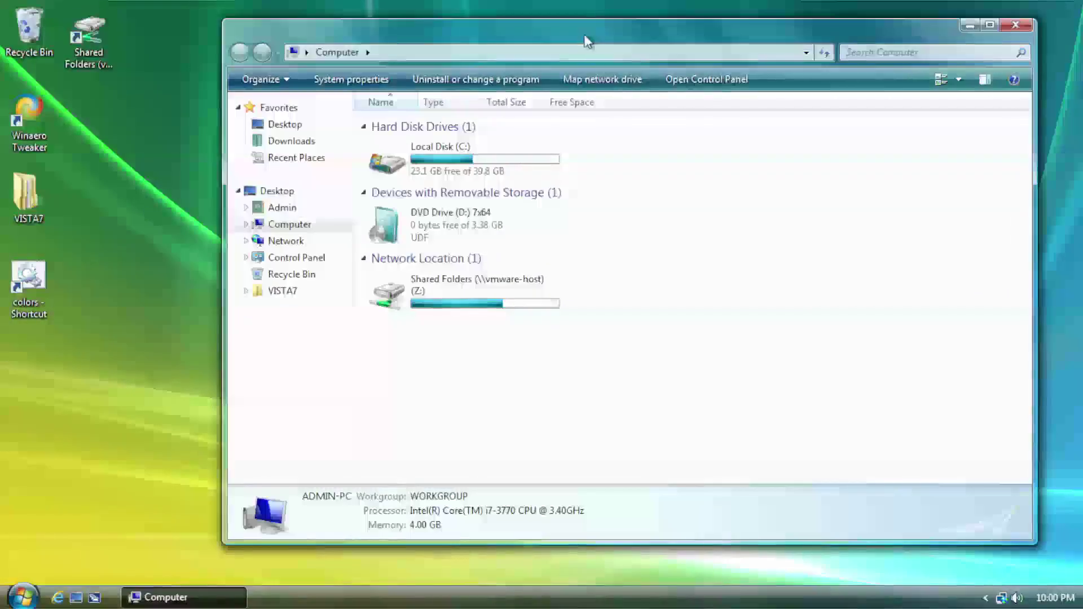
# - Open System properties from Computer, inspect the page in a maximized window and close it
pyautogui.click(344, 79)
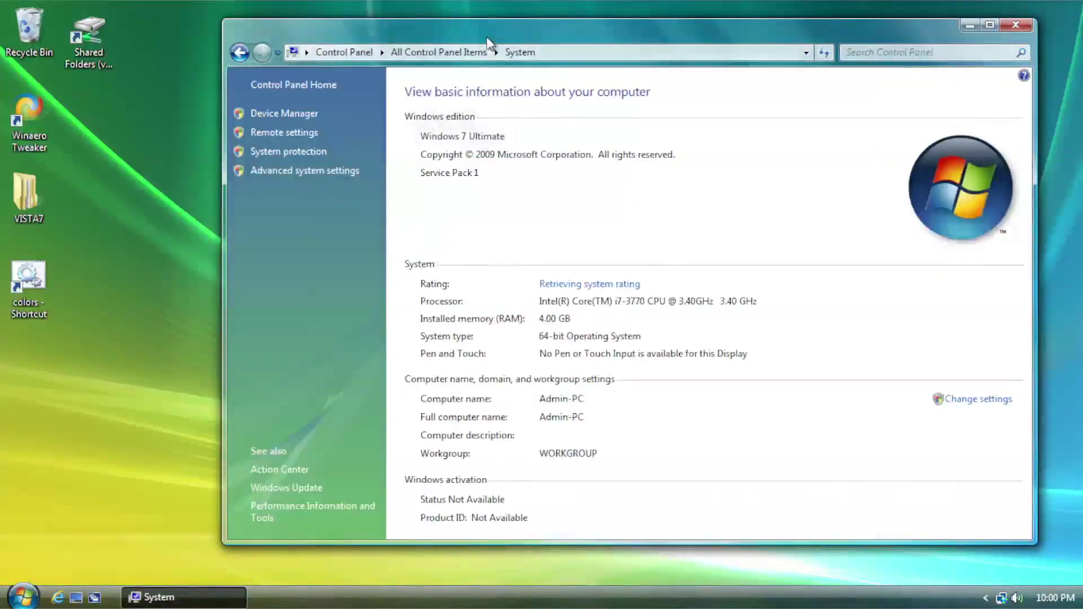
pyautogui.moveTo(488, 39); pyautogui.dragTo(410, 35)
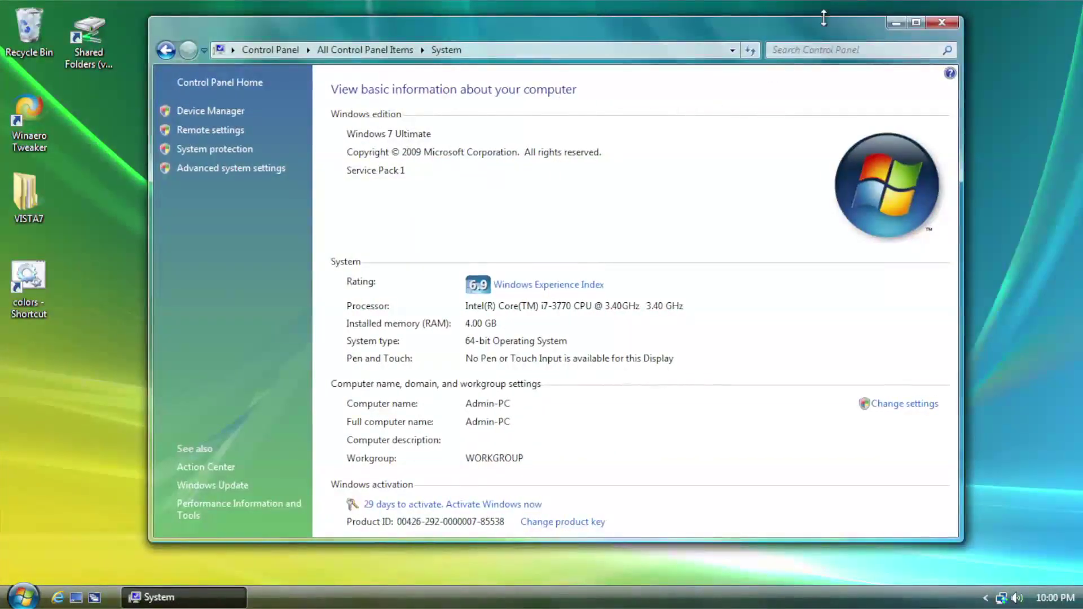
pyautogui.click(916, 23)
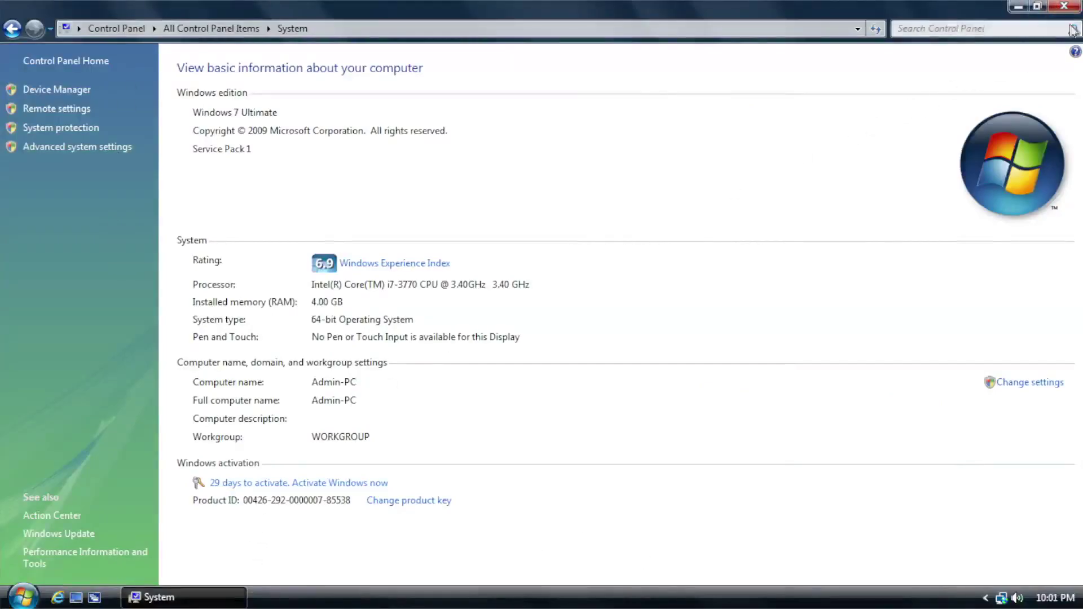
pyautogui.doubleClick(943, 12)
pyautogui.doubleClick(834, 9)
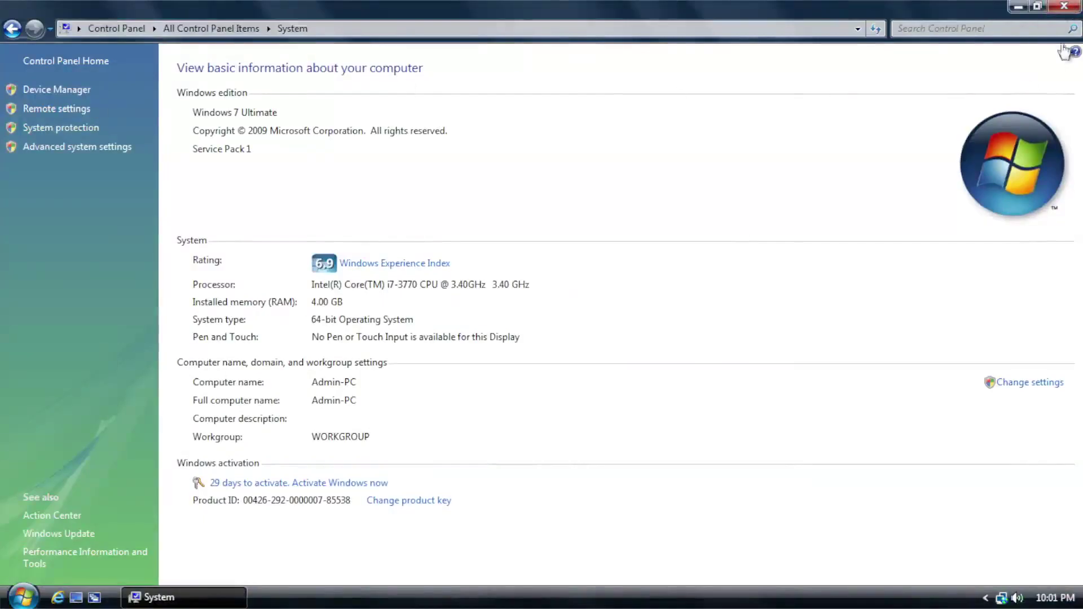
pyautogui.click(1053, 11)
# - Open Control Panel and inspect the choices offered for its Classic View selector
pyautogui.click(22, 596)
pyautogui.click(241, 415)
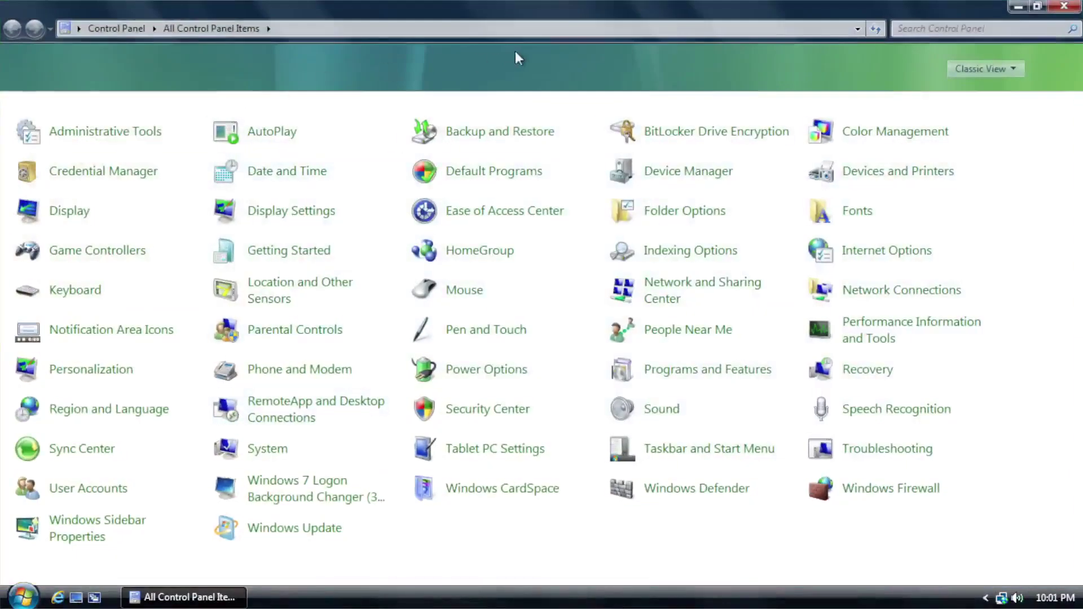
pyautogui.click(1006, 69)
pyautogui.click(1006, 69)
pyautogui.click(1014, 69)
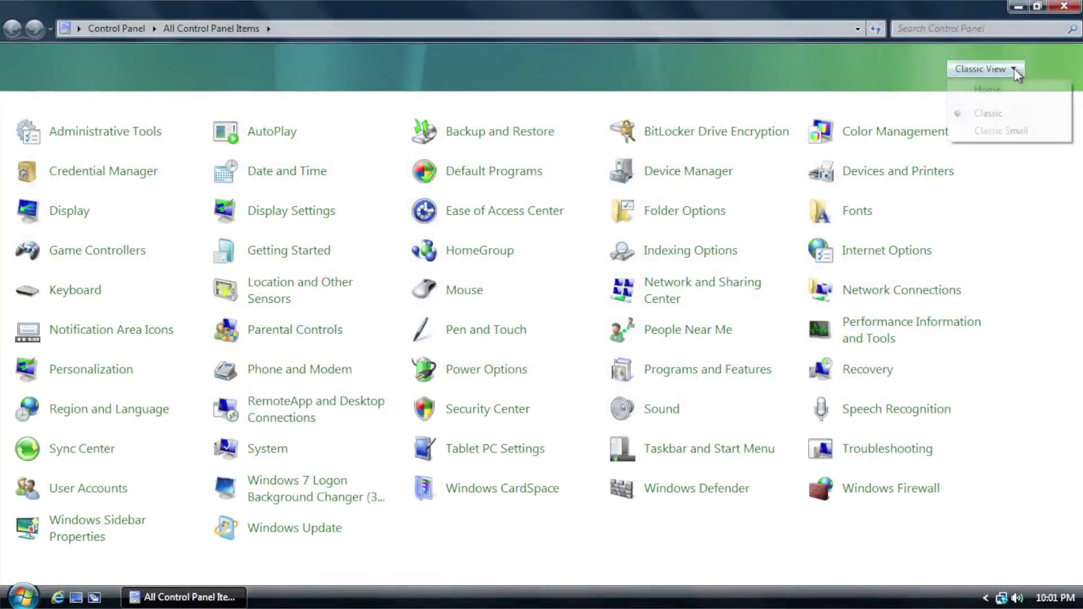
pyautogui.click(978, 69)
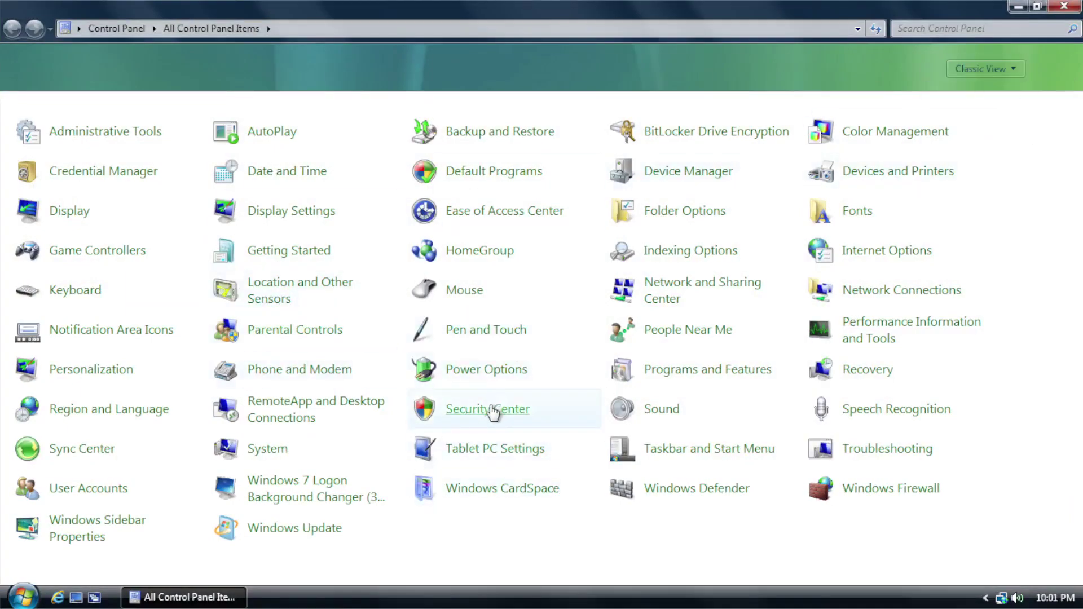
# - View Security Center, return to Control Panel, and open and close the Game Controllers dialog
pyautogui.click(492, 412)
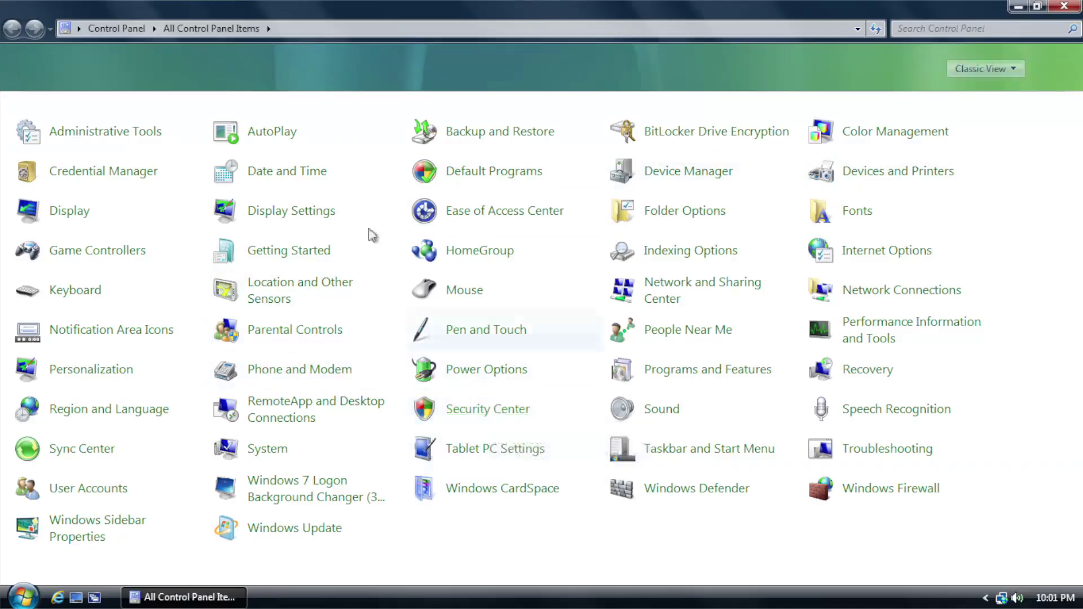
pyautogui.click(8, 30)
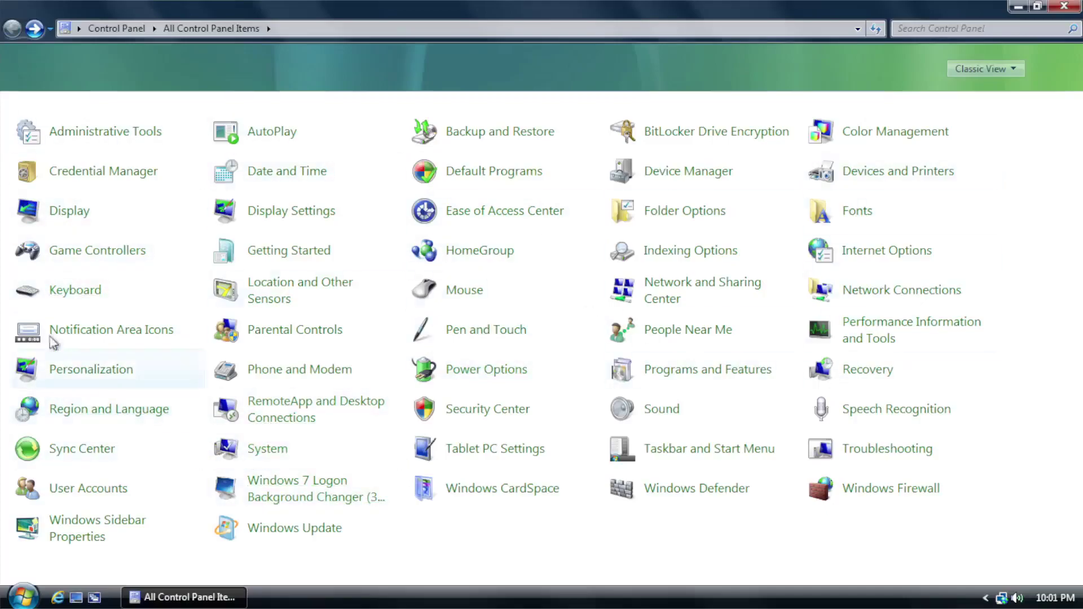
pyautogui.click(83, 252)
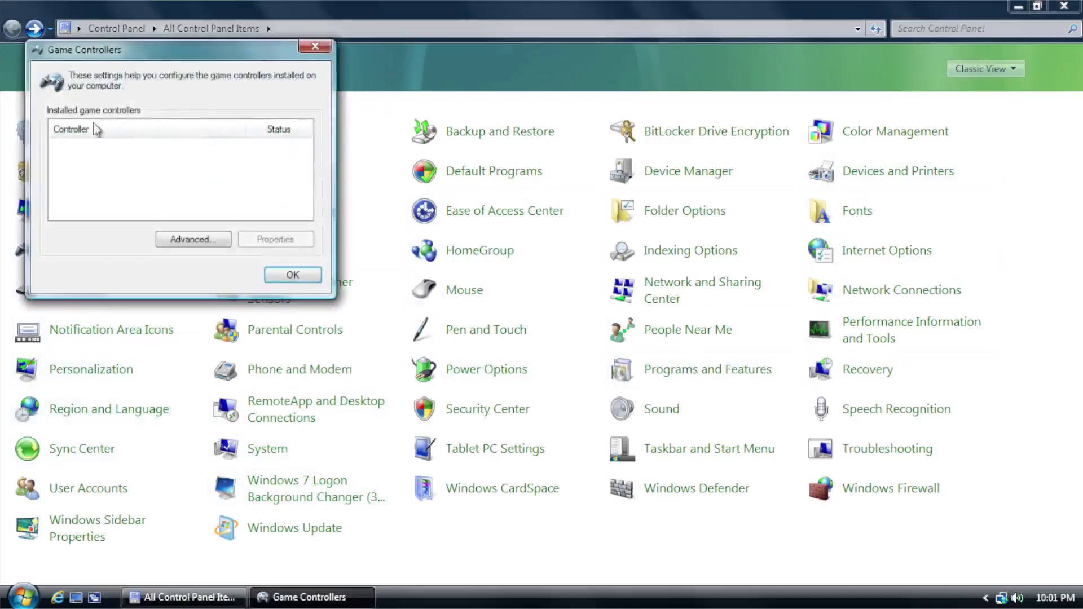
pyautogui.click(316, 46)
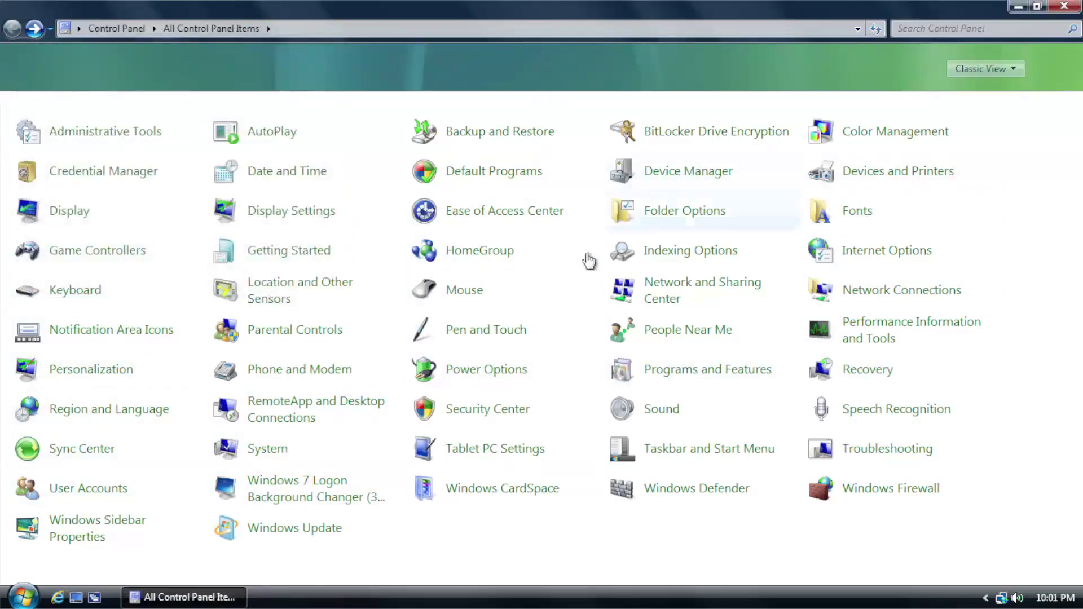
# - View the Getting Started page, and close both it and Control Panel
pyautogui.click(284, 252)
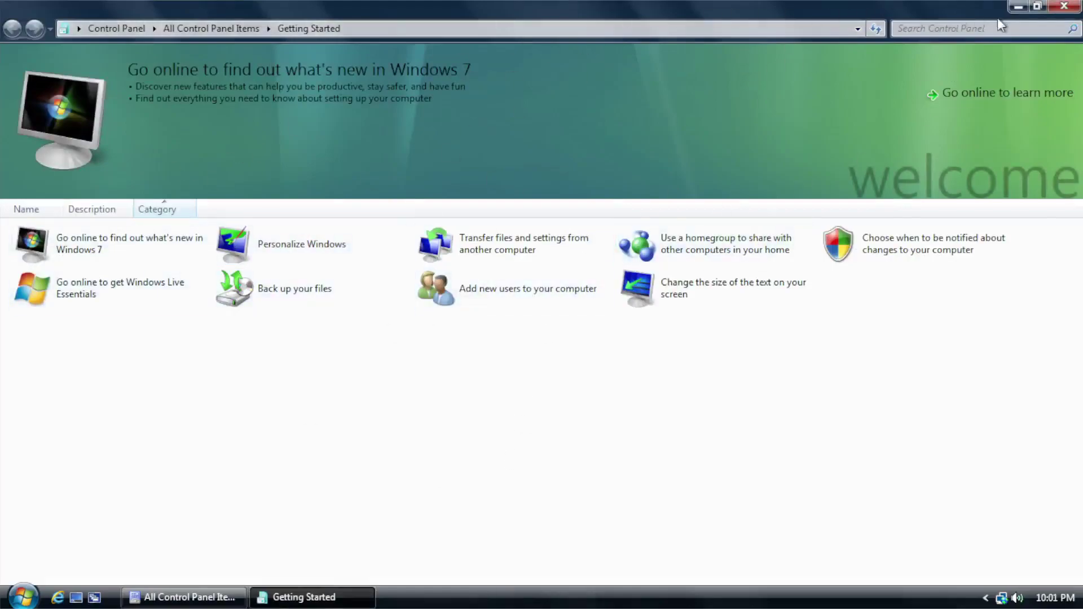
pyautogui.click(1065, 8)
pyautogui.click(1064, 8)
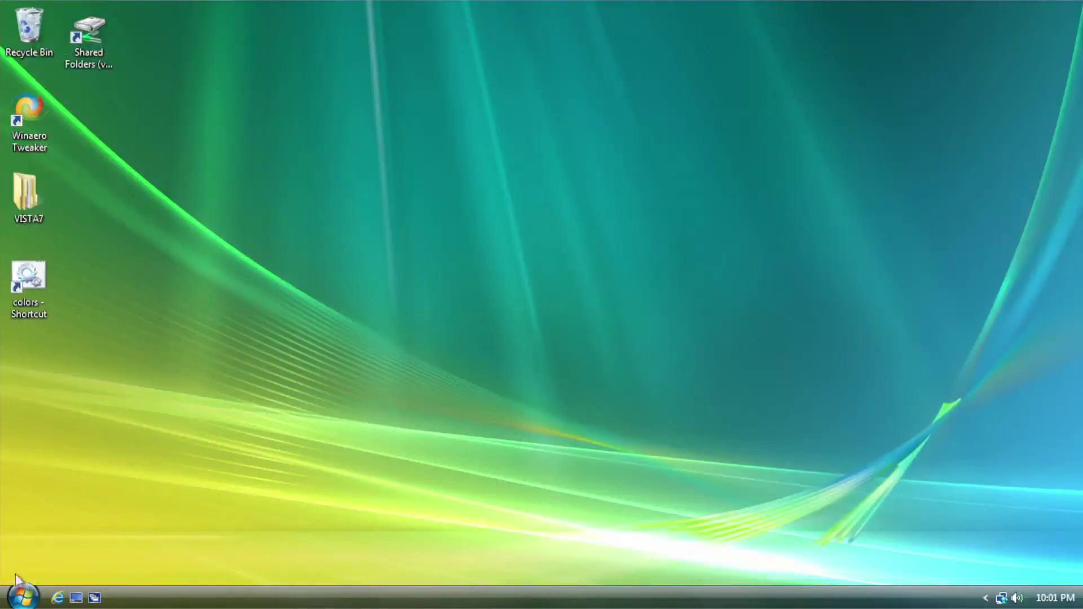
# - Launch Windows Sidebar from the Accessories programs
pyautogui.click(23, 597)
pyautogui.click(56, 546)
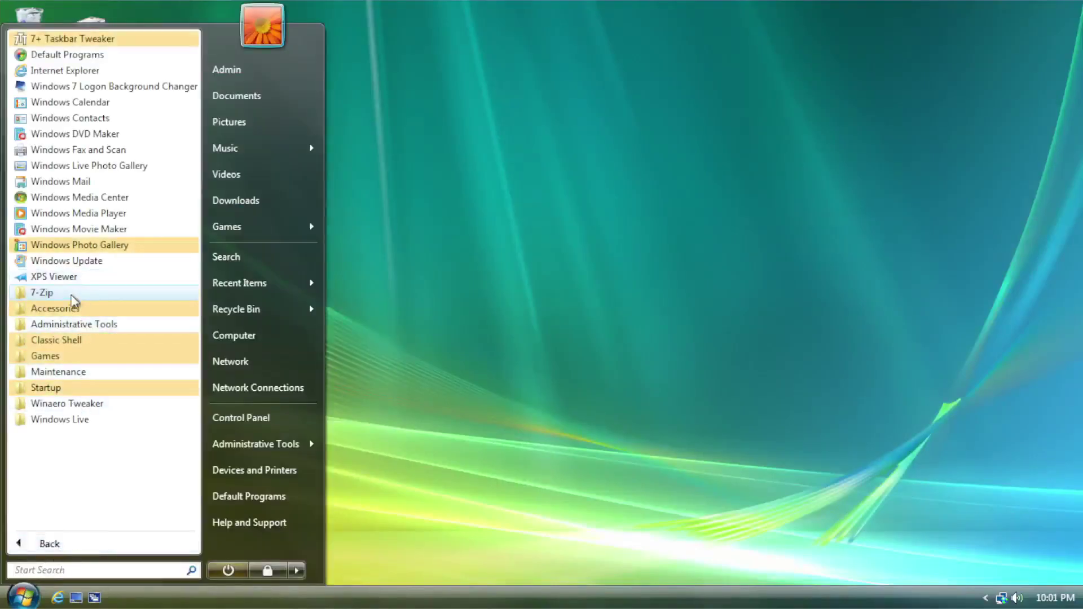
pyautogui.click(72, 308)
pyautogui.click(86, 436)
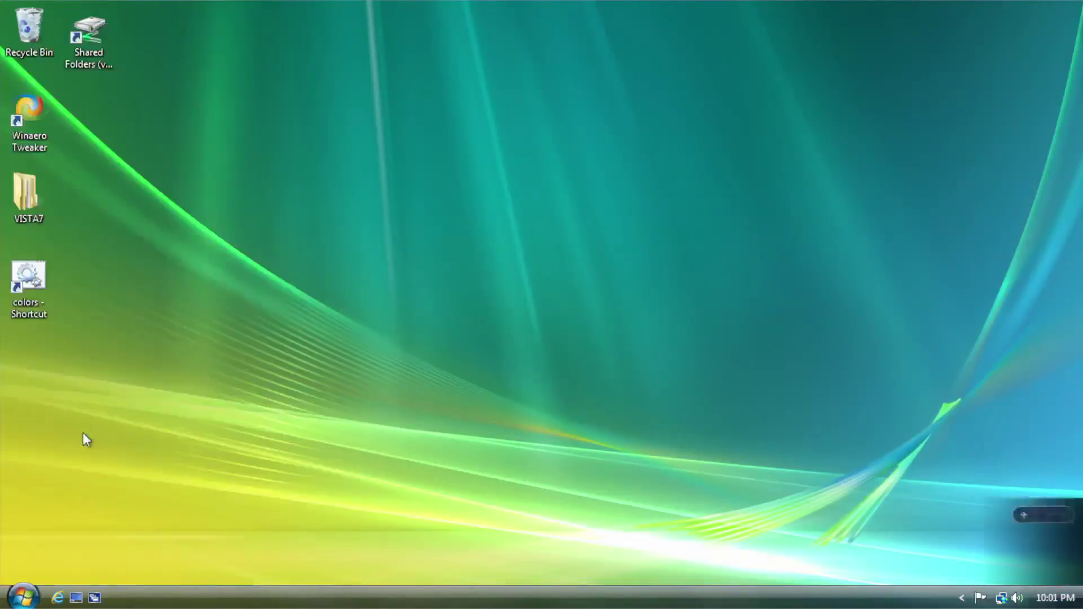
# - Toggle an option in the Windows Sidebar properties and confirm the dialog
pyautogui.rightClick(1004, 367)
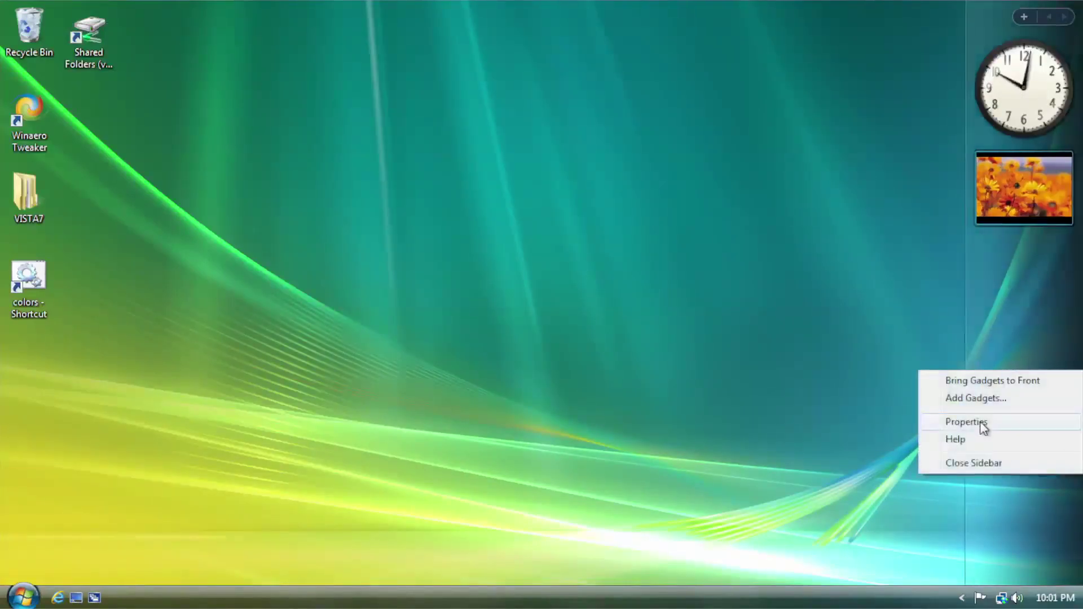
pyautogui.click(984, 427)
pyautogui.click(463, 201)
pyautogui.click(517, 459)
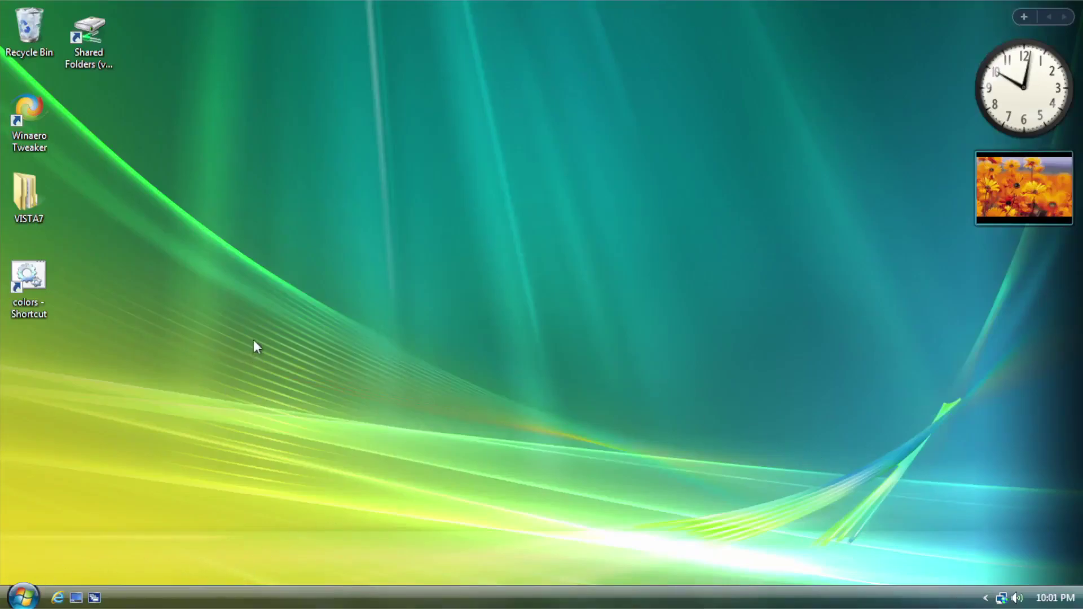
# - Open the desktop's Personalize option, view the Appearance and Personalization page and close it
pyautogui.rightClick(373, 90)
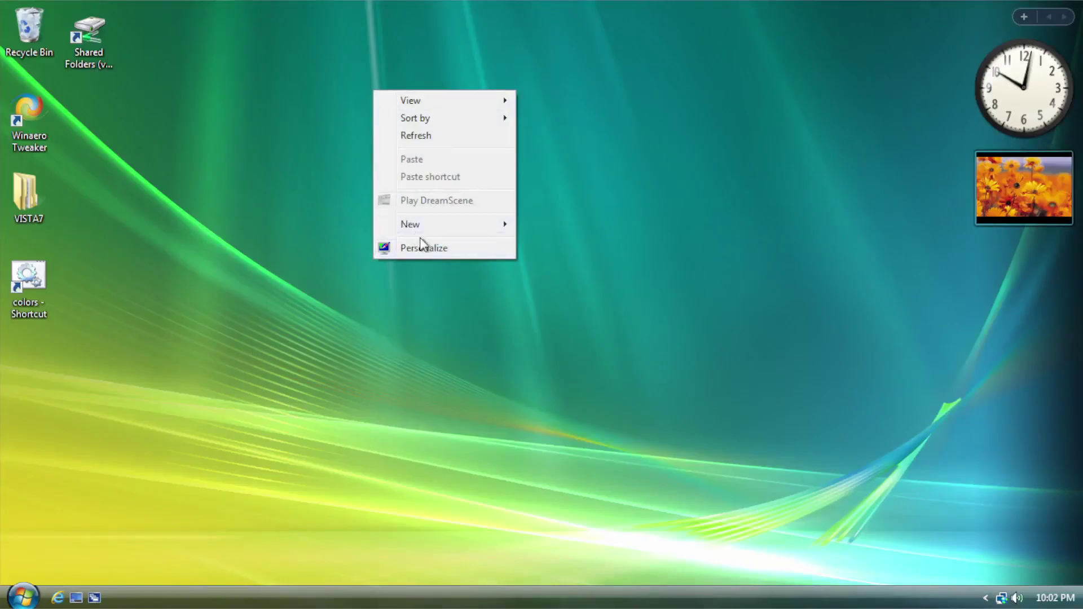
pyautogui.click(408, 252)
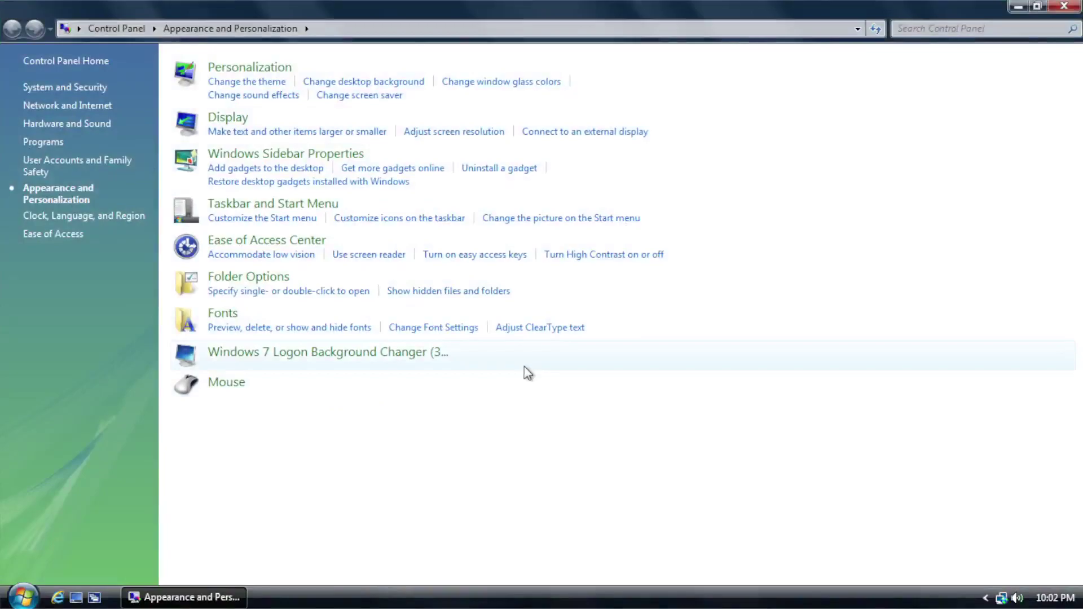
pyautogui.click(1061, 10)
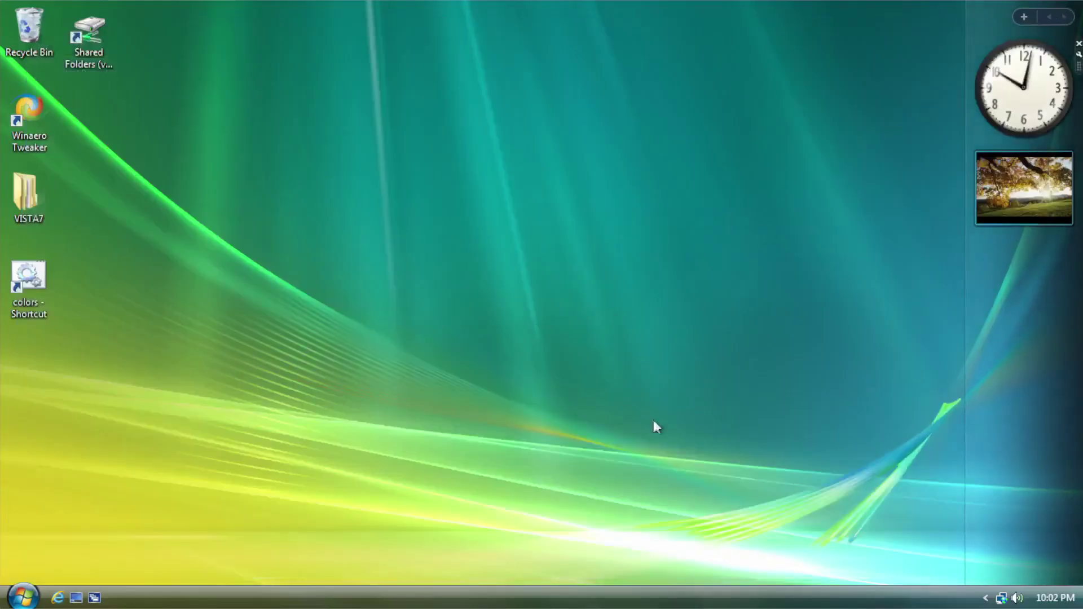
# - Open a Computer window and navigate to "libraries" through its address
pyautogui.click(23, 596)
pyautogui.click(281, 342)
pyautogui.moveTo(511, 41); pyautogui.dragTo(437, 33)
pyautogui.click(361, 46)
pyautogui.write('libraries')
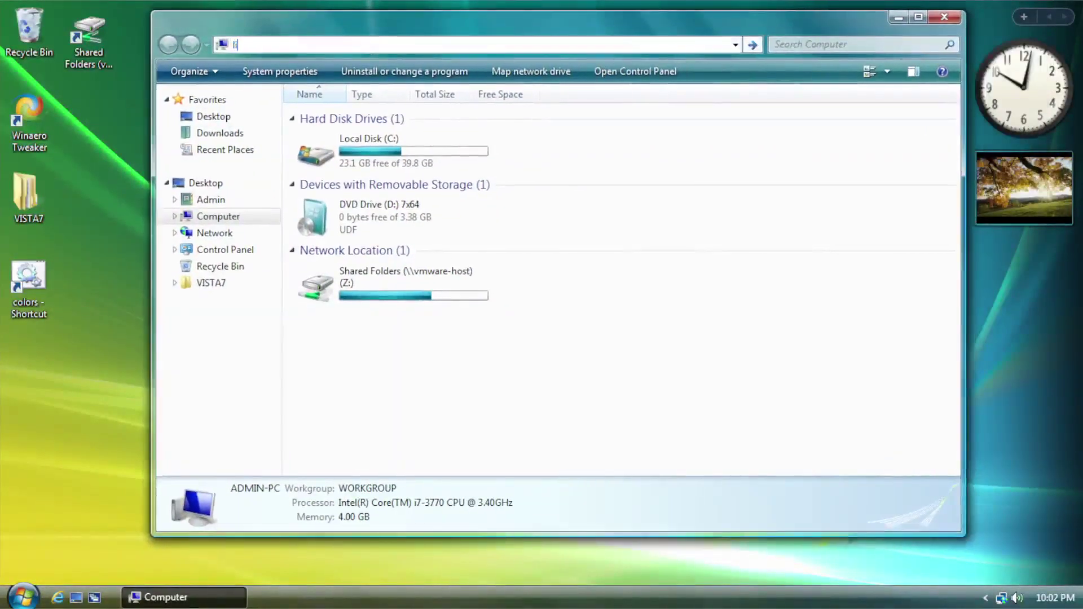
pyautogui.press('Return')
# - Set the Libraries folder view to Large icons
pyautogui.rightClick(399, 276)
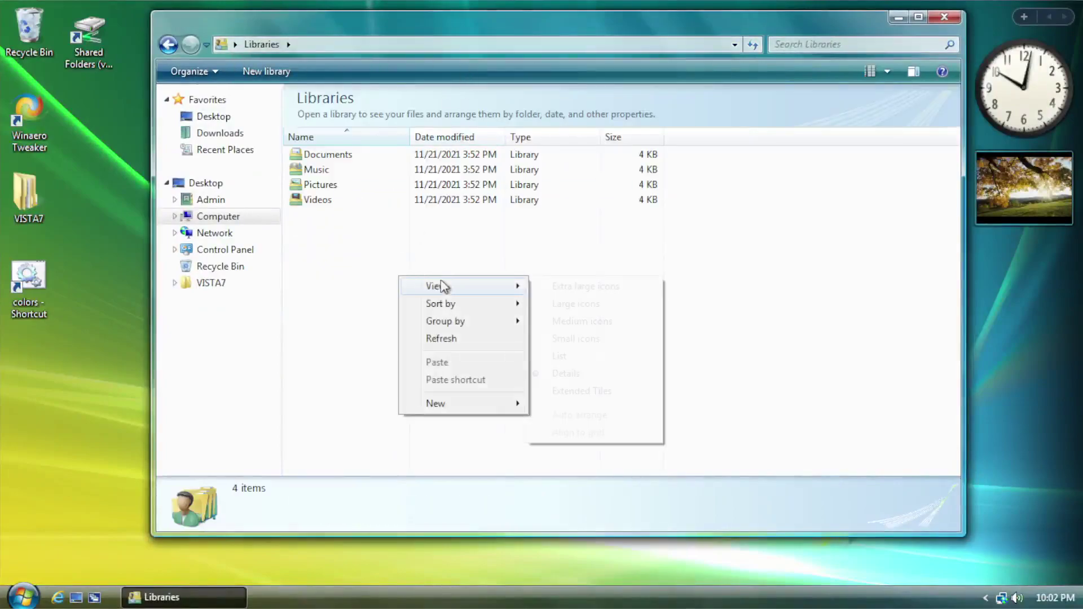
pyautogui.moveTo(440, 285)
pyautogui.click(625, 300)
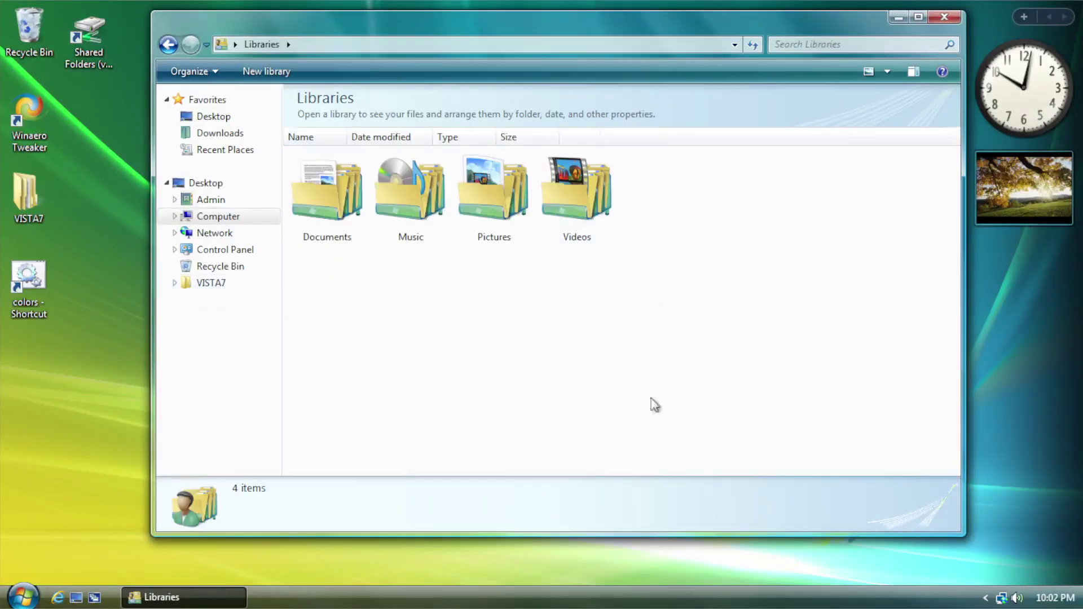
# - Close the Libraries window, open a Computer window, and check how it looks maximized and restored
pyautogui.click(951, 21)
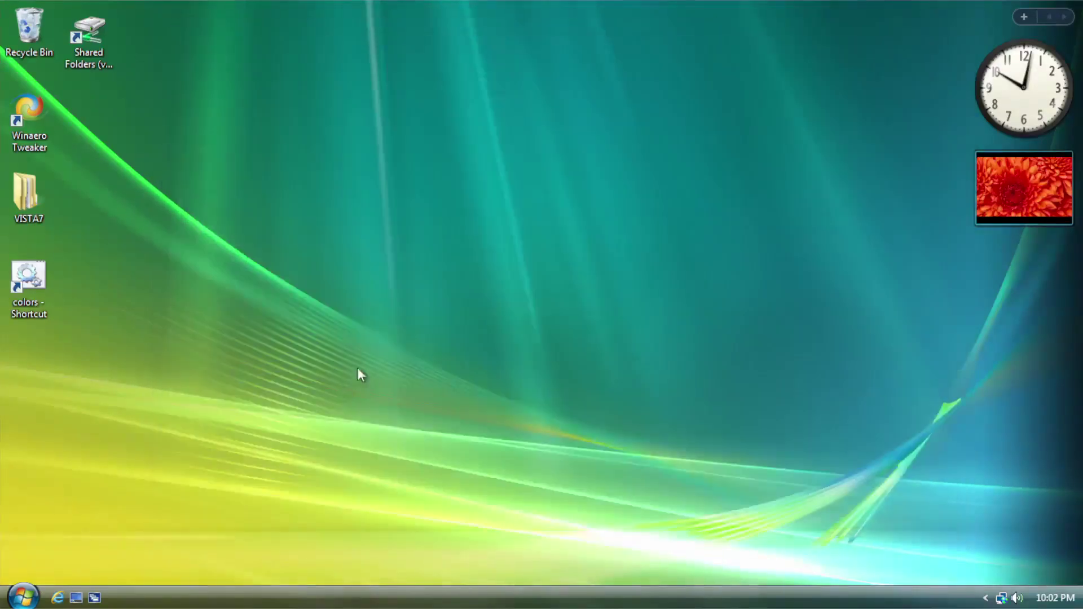
pyautogui.click(22, 597)
pyautogui.click(252, 333)
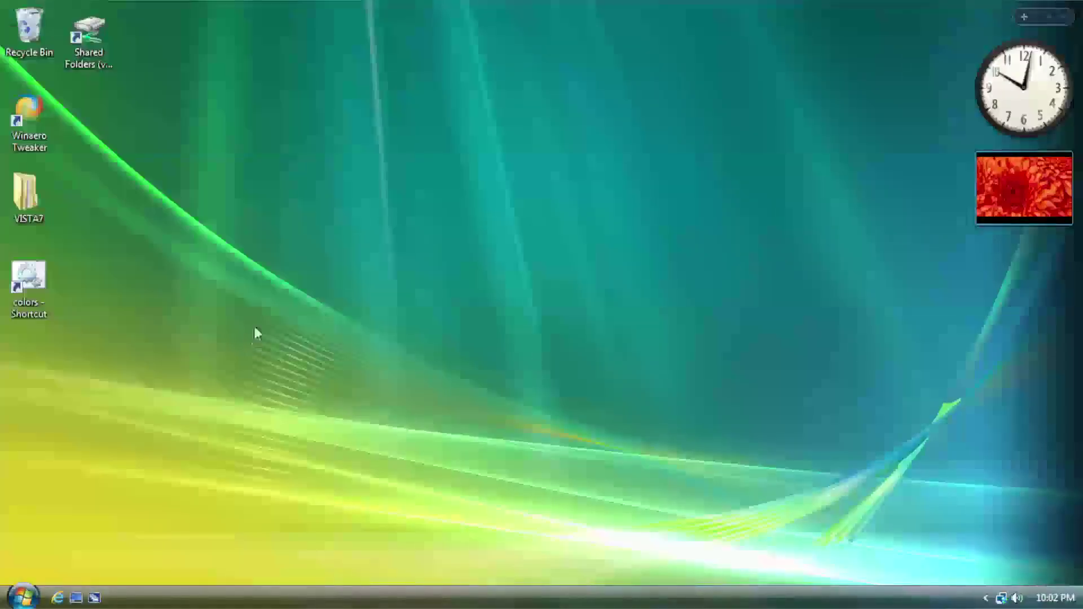
pyautogui.doubleClick(564, 17)
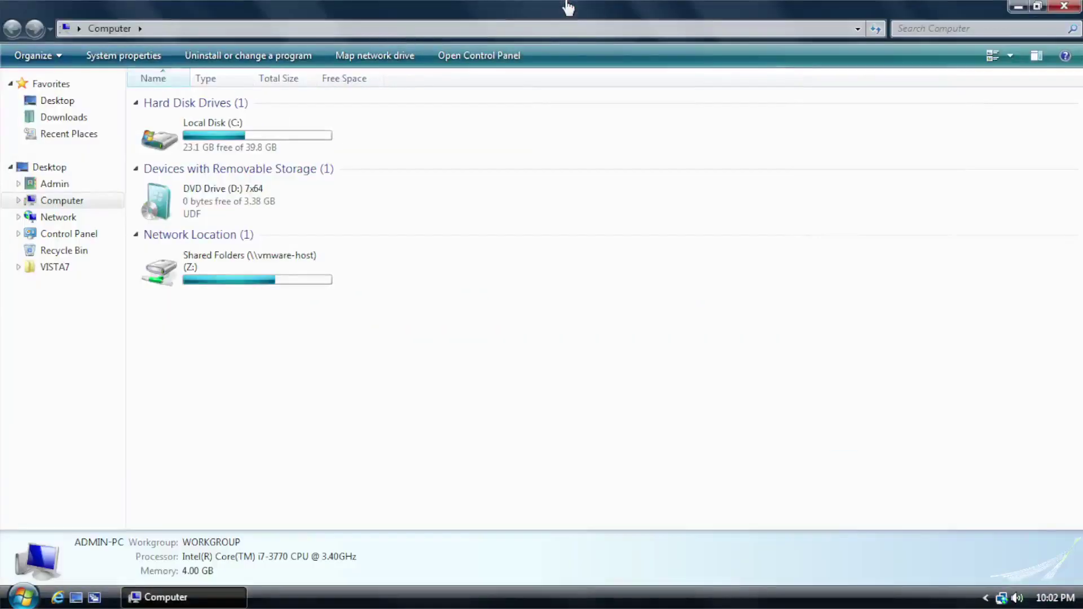
pyautogui.doubleClick(705, 16)
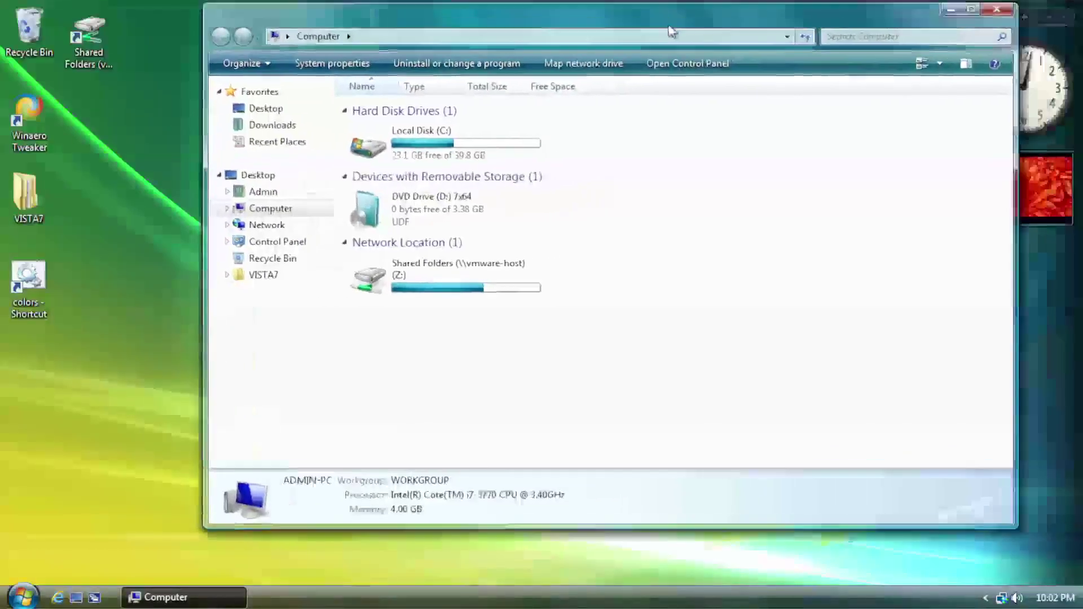
pyautogui.doubleClick(604, 39)
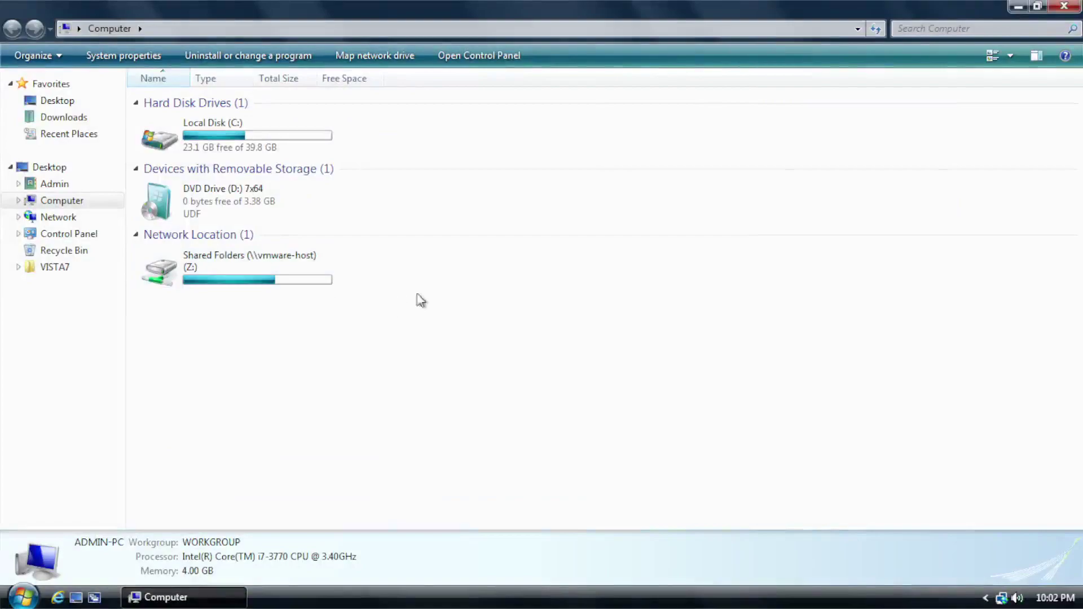
pyautogui.doubleClick(596, 2)
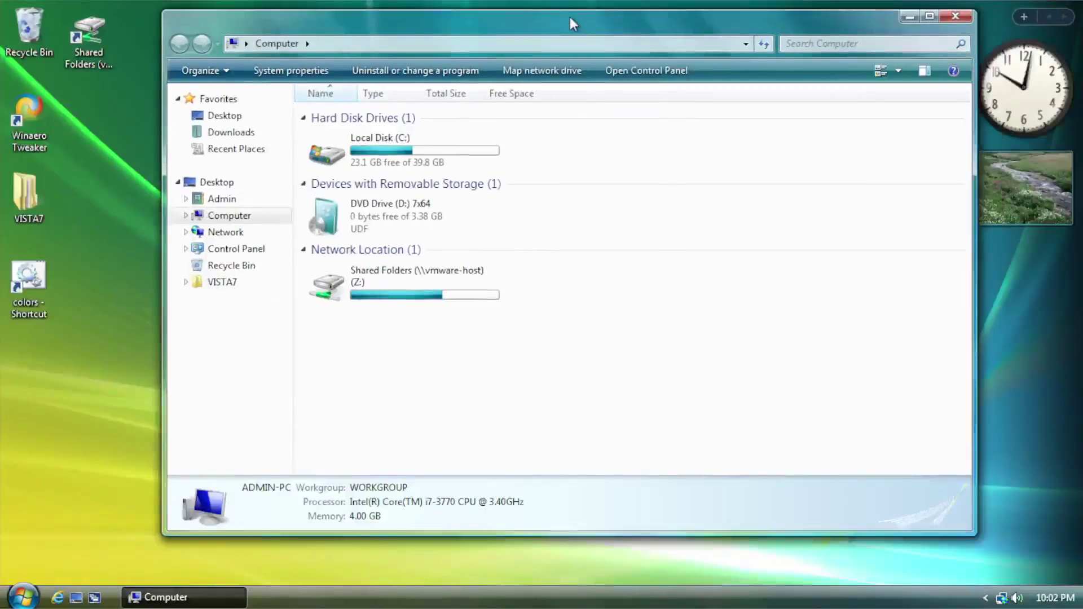
pyautogui.moveTo(567, 18)
pyautogui.mouseDown()
pyautogui.moveTo(506, 22)
pyautogui.moveTo(570, 20)
pyautogui.mouseUp()
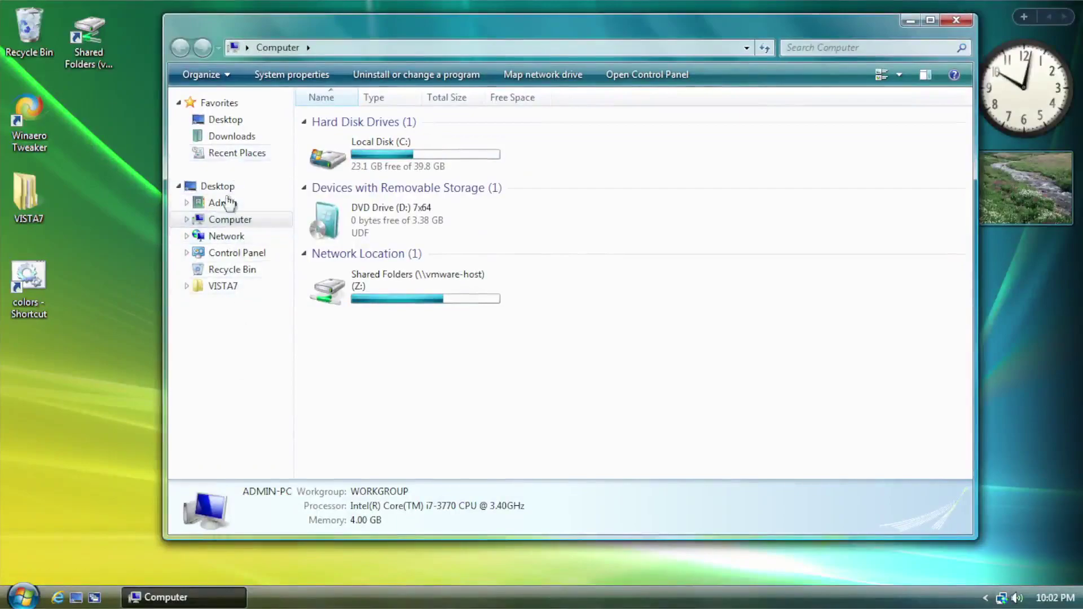
# - Turn the navigation pane's Show all folders option off and back on in the Computer window
pyautogui.rightClick(224, 344)
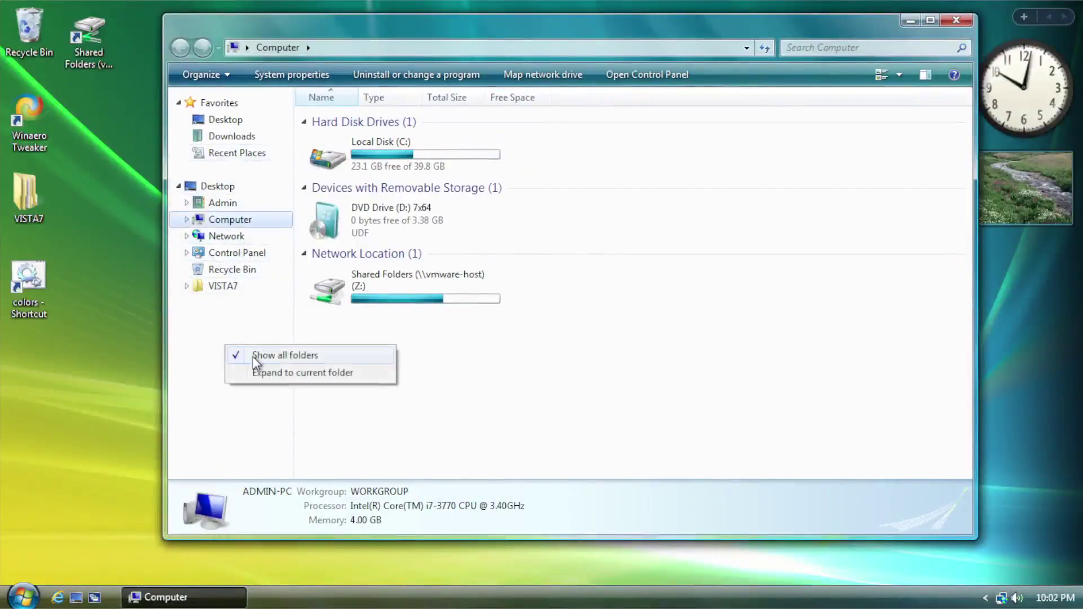
pyautogui.click(255, 357)
pyautogui.rightClick(212, 266)
pyautogui.click(266, 276)
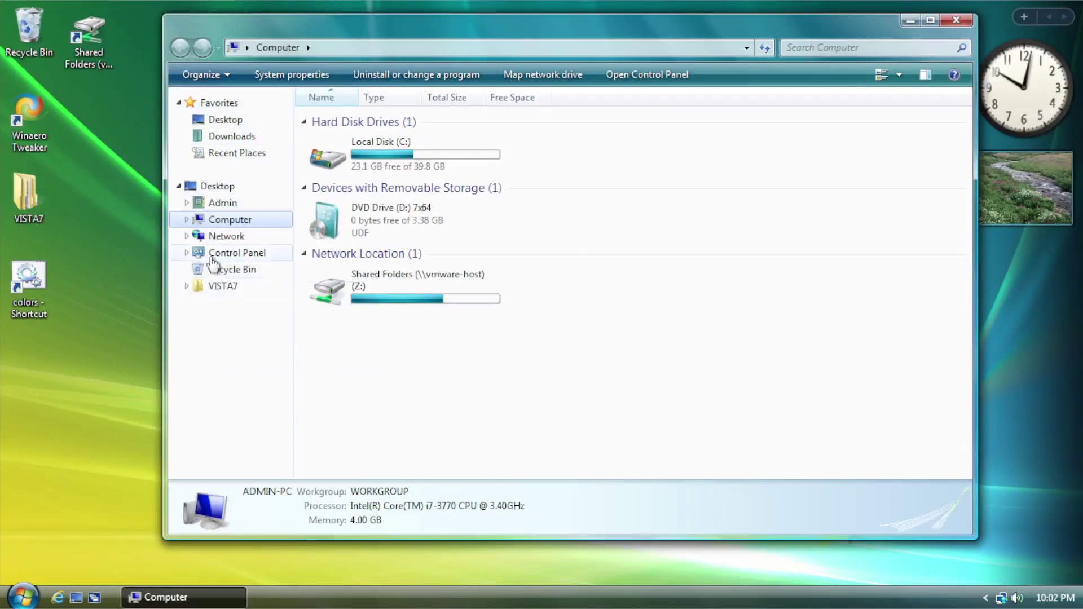
pyautogui.rightClick(202, 371)
pyautogui.click(199, 324)
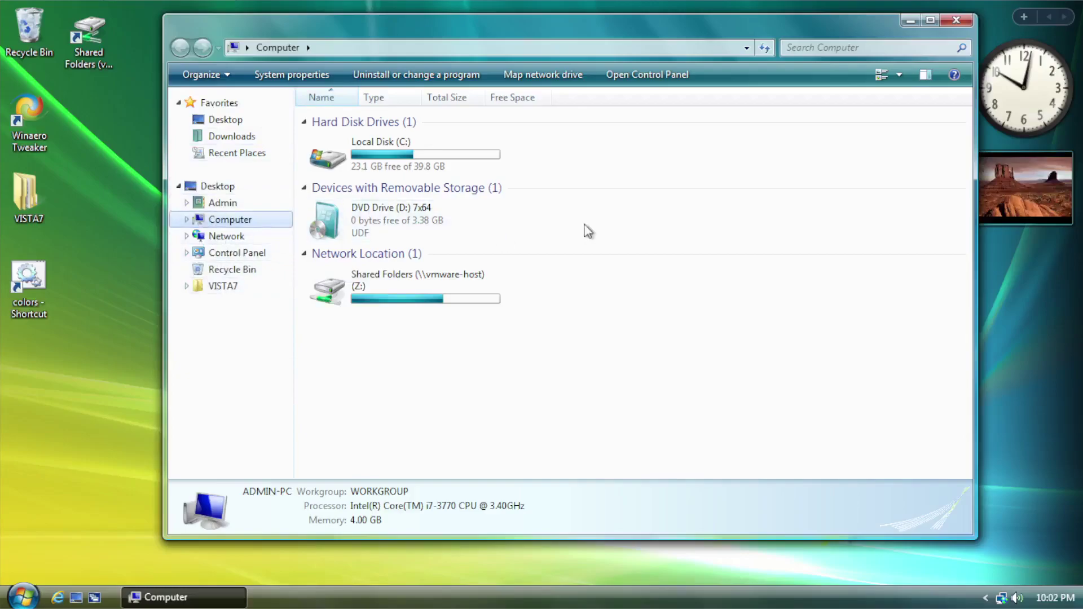
# - View the Downloads, Computer and Admin folders through the navigation pane, examine the user folder icons, and close the window
pyautogui.click(230, 137)
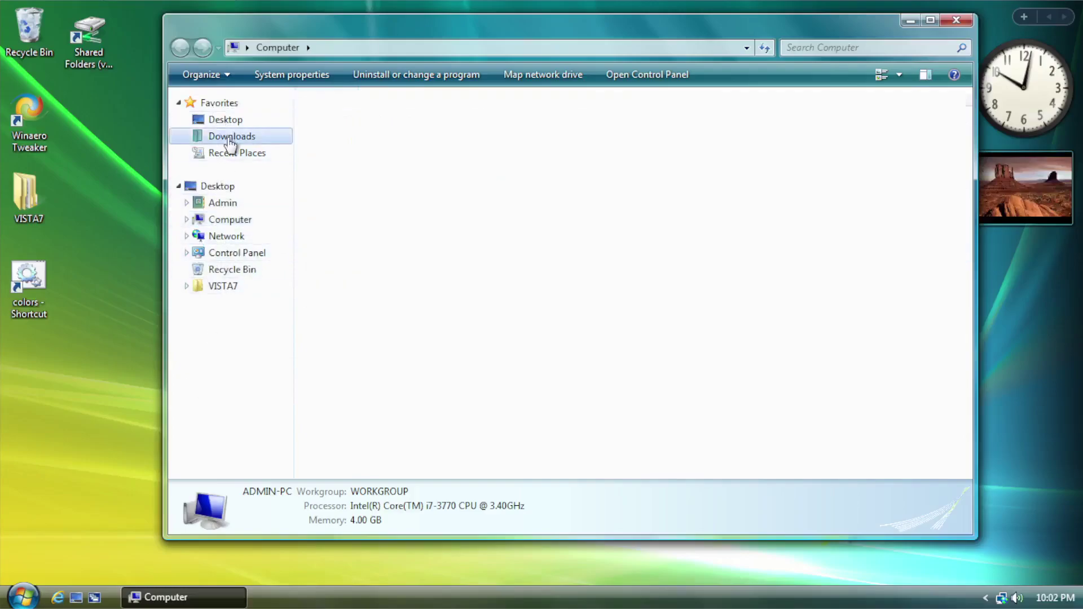
pyautogui.click(218, 222)
pyautogui.click(221, 204)
pyautogui.moveTo(887, 282); pyautogui.dragTo(633, 220)
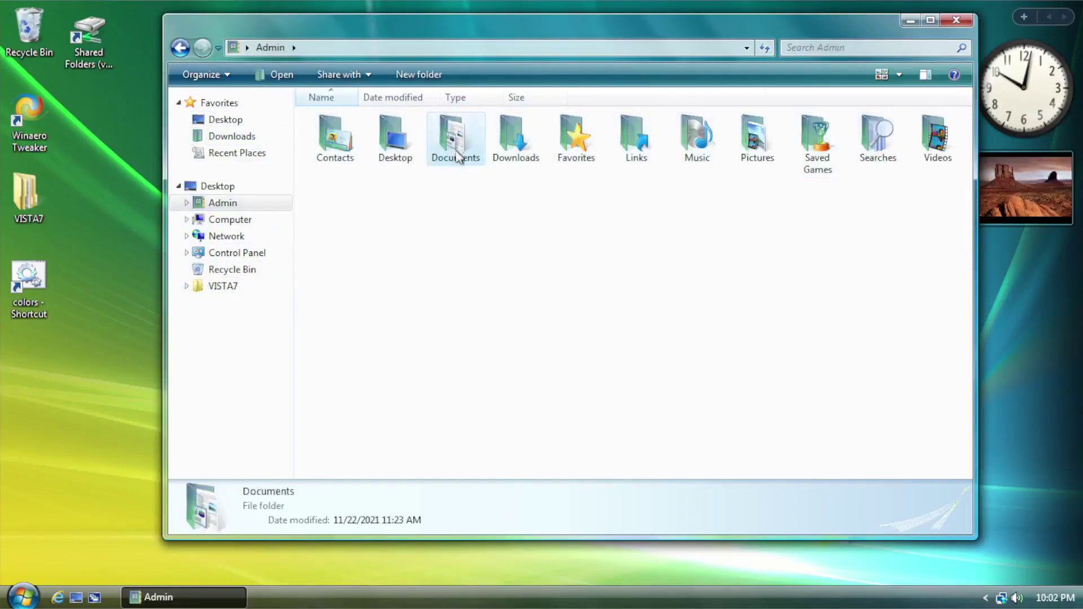
pyautogui.click(531, 160)
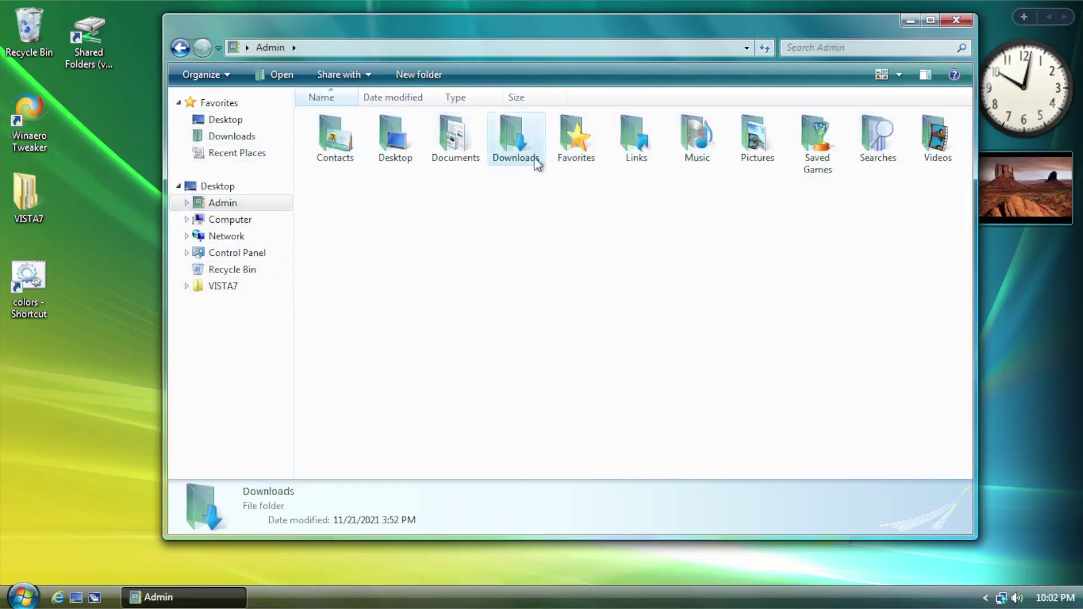
pyautogui.click(576, 138)
pyautogui.click(551, 175)
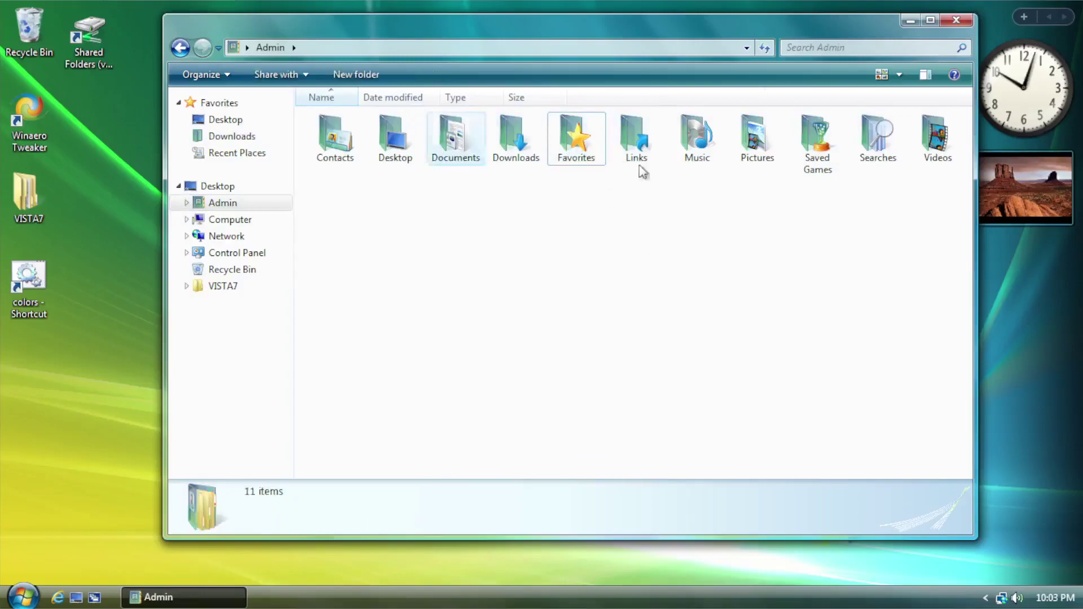
pyautogui.click(955, 22)
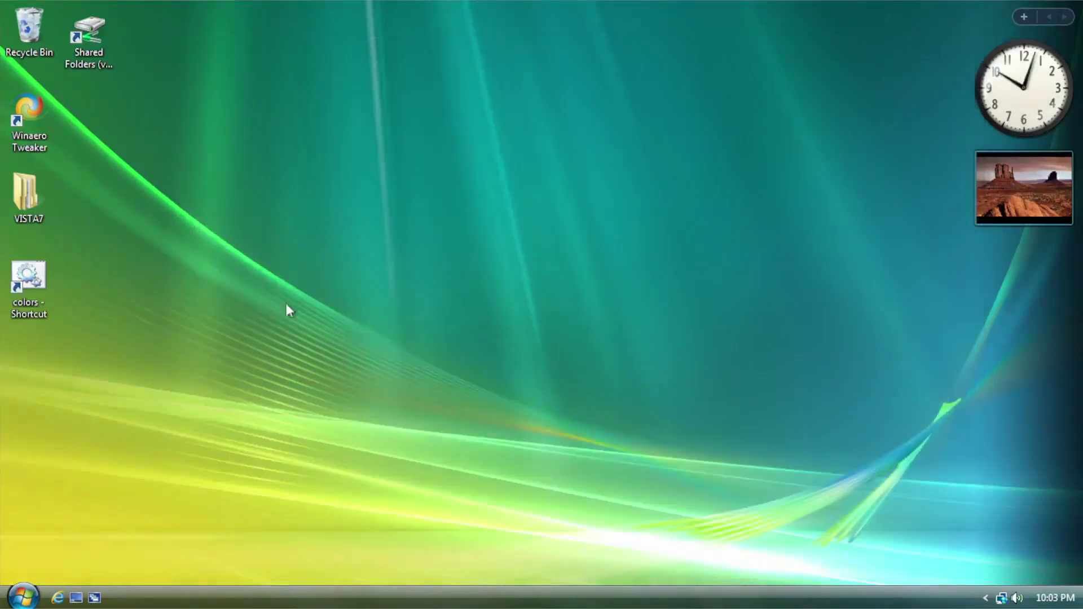
# - Open the ShellFolderFix options from the notification area, set Auto-save to Every 30 Minutes, and confirm after viewing the Advanced settings
pyautogui.click(985, 598)
pyautogui.rightClick(985, 514)
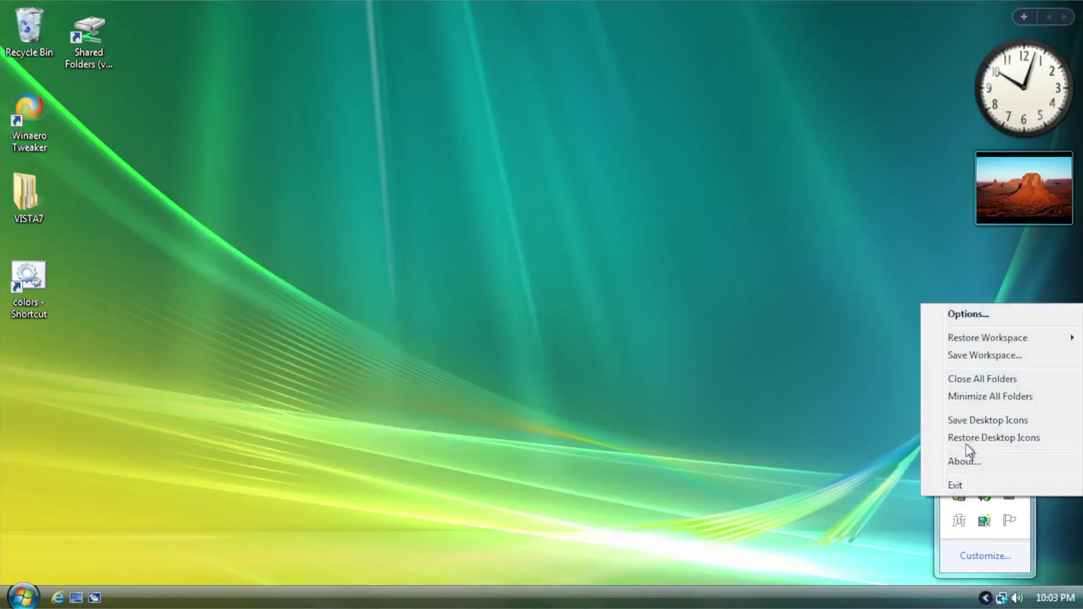
pyautogui.click(954, 312)
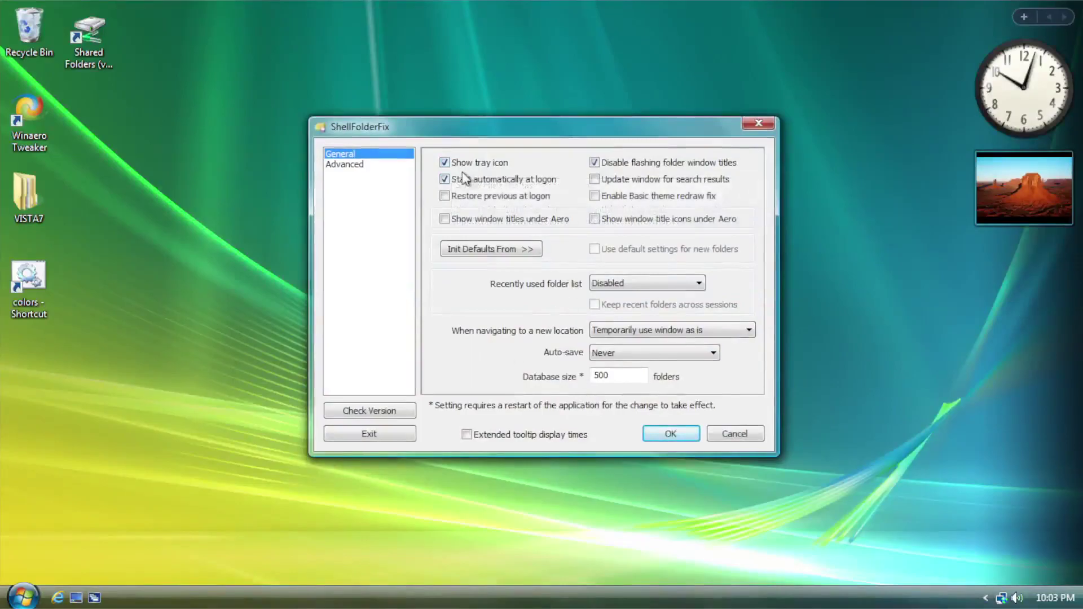
pyautogui.moveTo(462, 179)
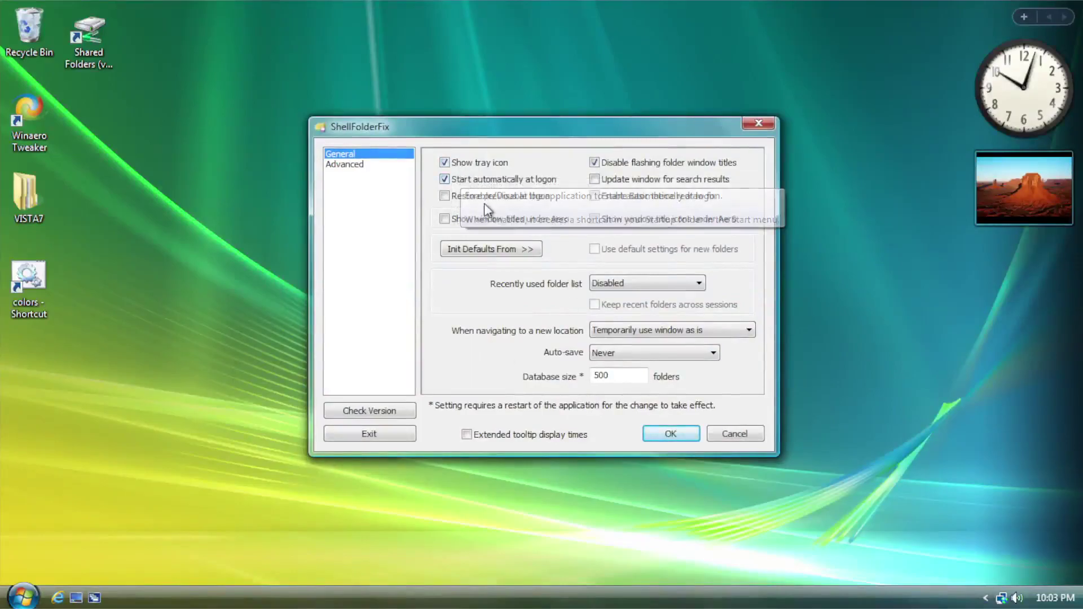
pyautogui.moveTo(601, 132)
pyautogui.mouseDown()
pyautogui.moveTo(568, 123)
pyautogui.moveTo(598, 121)
pyautogui.mouseUp()
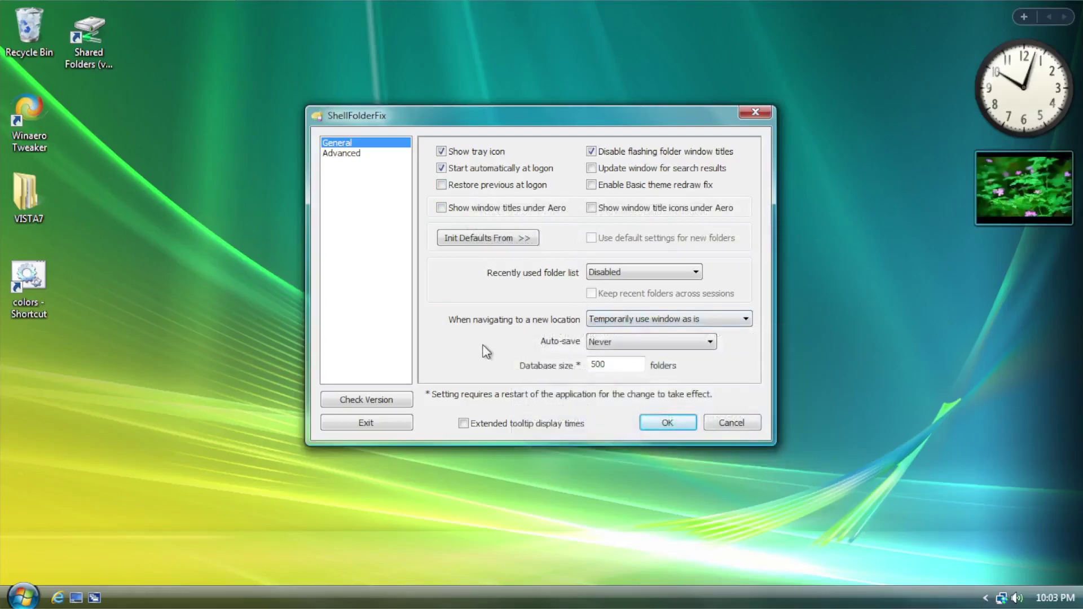
pyautogui.click(590, 347)
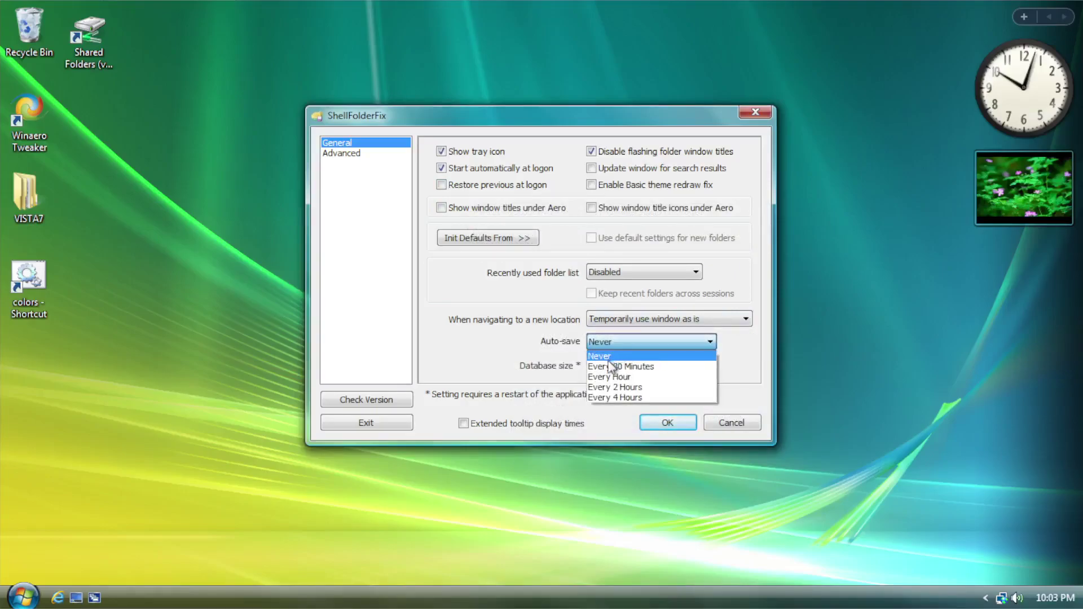
pyautogui.click(615, 358)
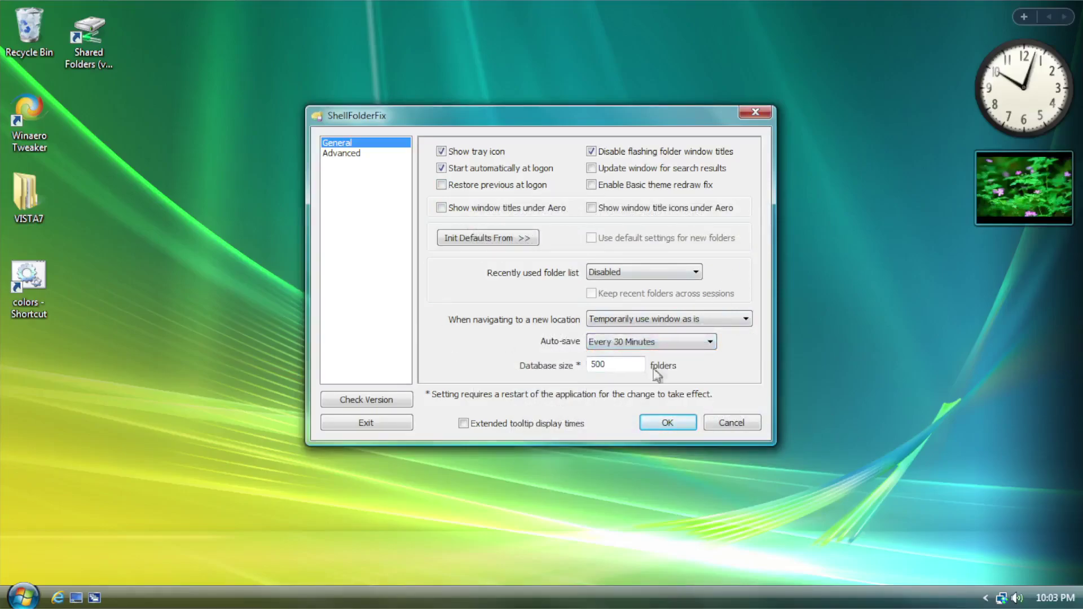
pyautogui.click(358, 155)
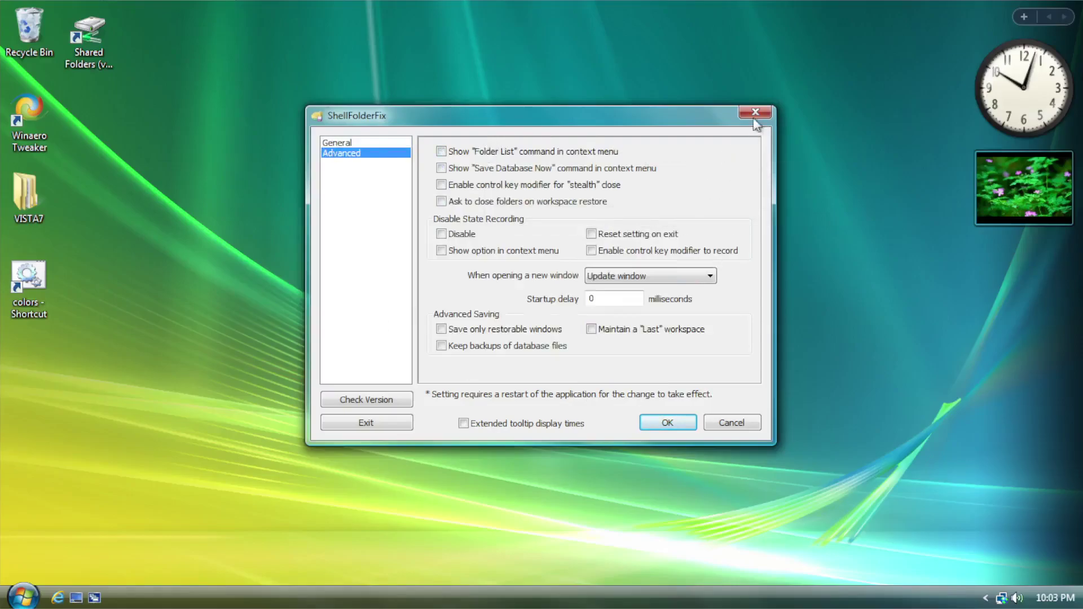
pyautogui.click(669, 421)
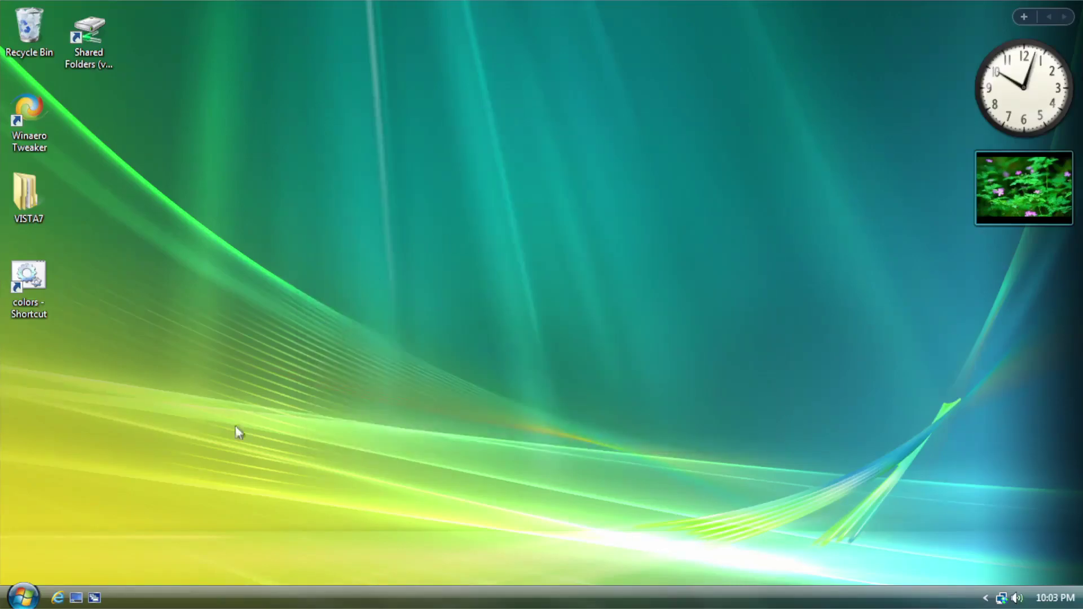
# - Launch Windows Movie Maker from the list of all programs to check its appearance
pyautogui.rightClick(232, 597)
pyautogui.click(174, 527)
pyautogui.click(22, 597)
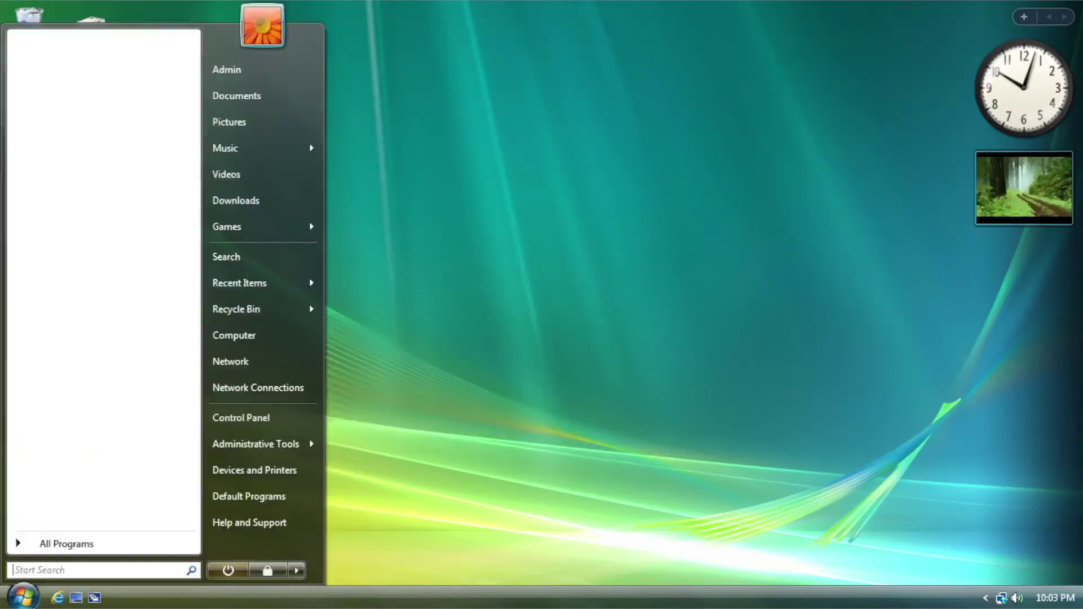
pyautogui.click(79, 545)
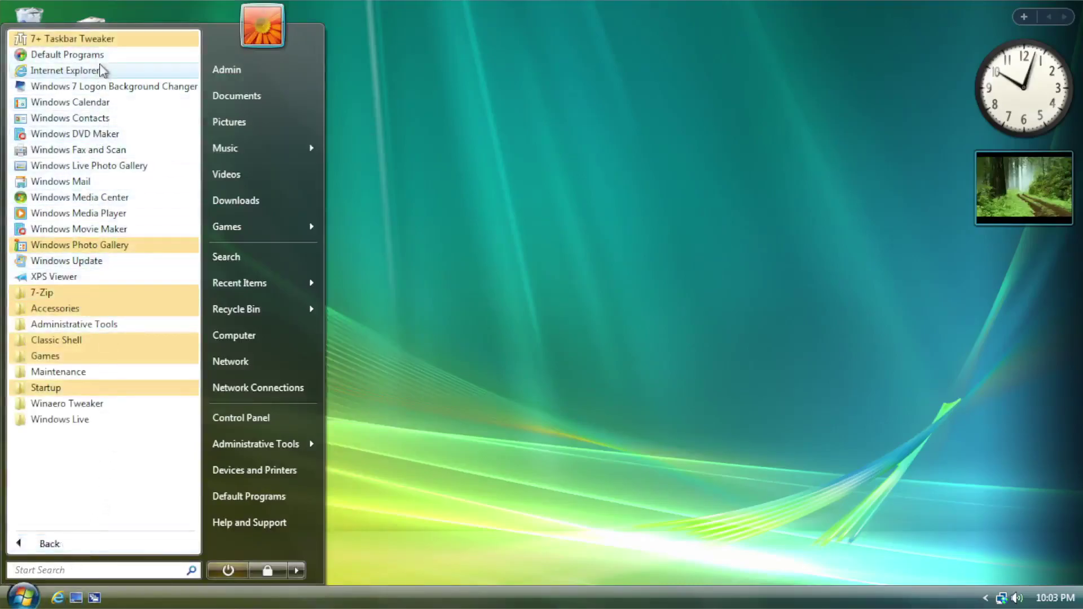
pyautogui.click(72, 230)
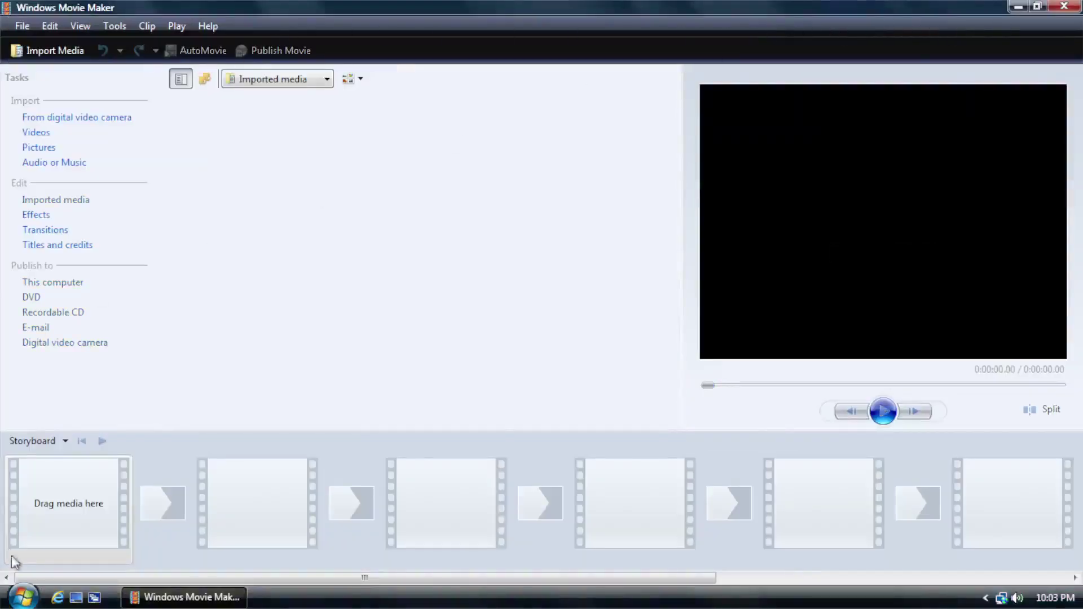
# - Launch Windows Mail from the list of all programs
pyautogui.click(20, 597)
pyautogui.click(45, 544)
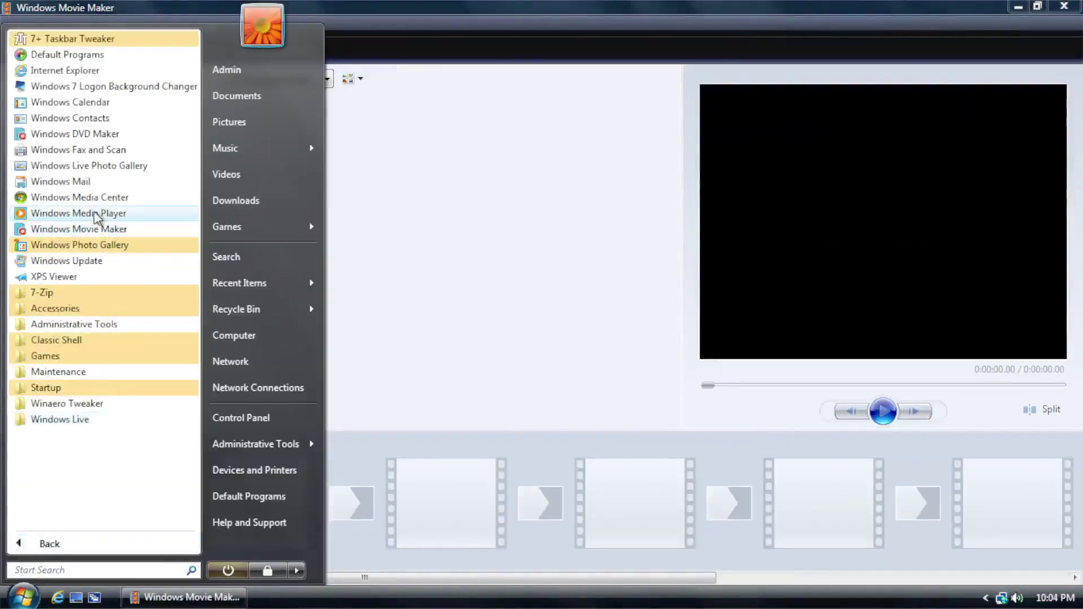
pyautogui.click(90, 183)
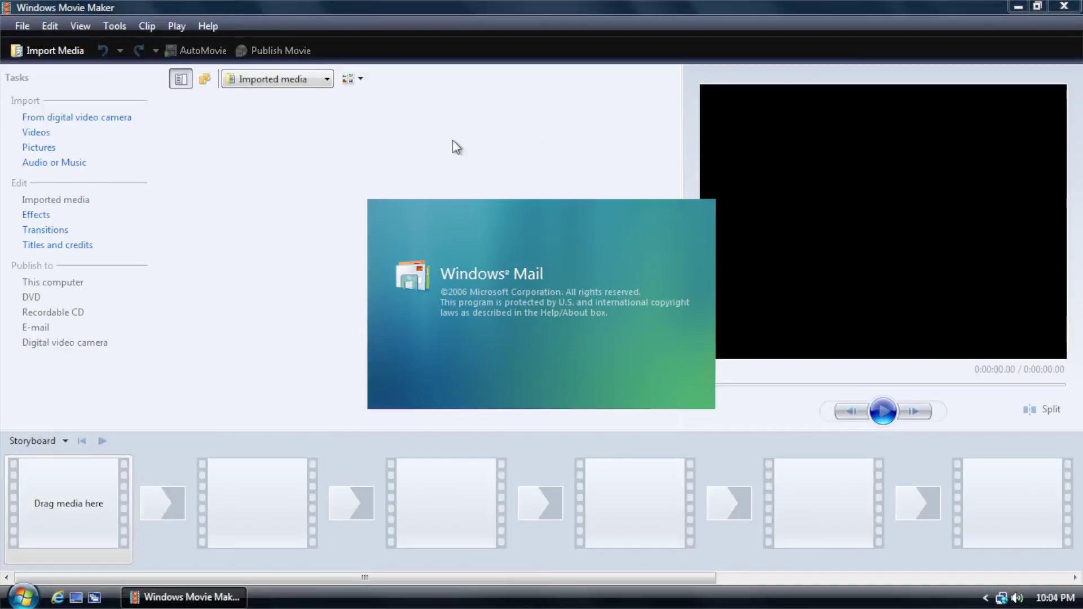
# - Run "winver", examine the About Windows dialog beside the open programs, and close it
pyautogui.press('super+r')
pyautogui.write('winver')
pyautogui.press('Return')
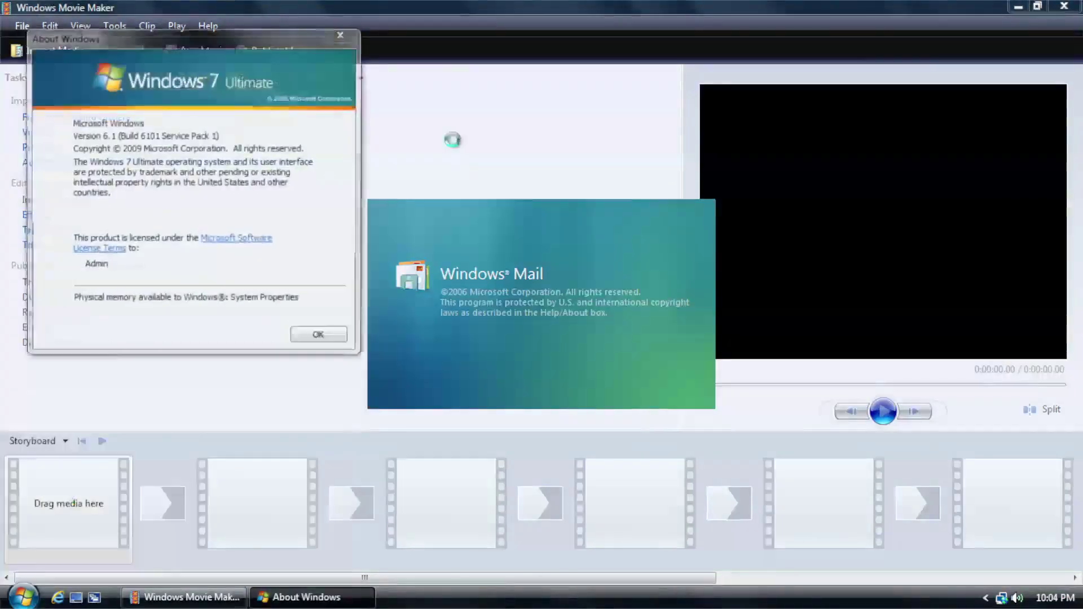
pyautogui.moveTo(281, 39); pyautogui.dragTo(567, 65)
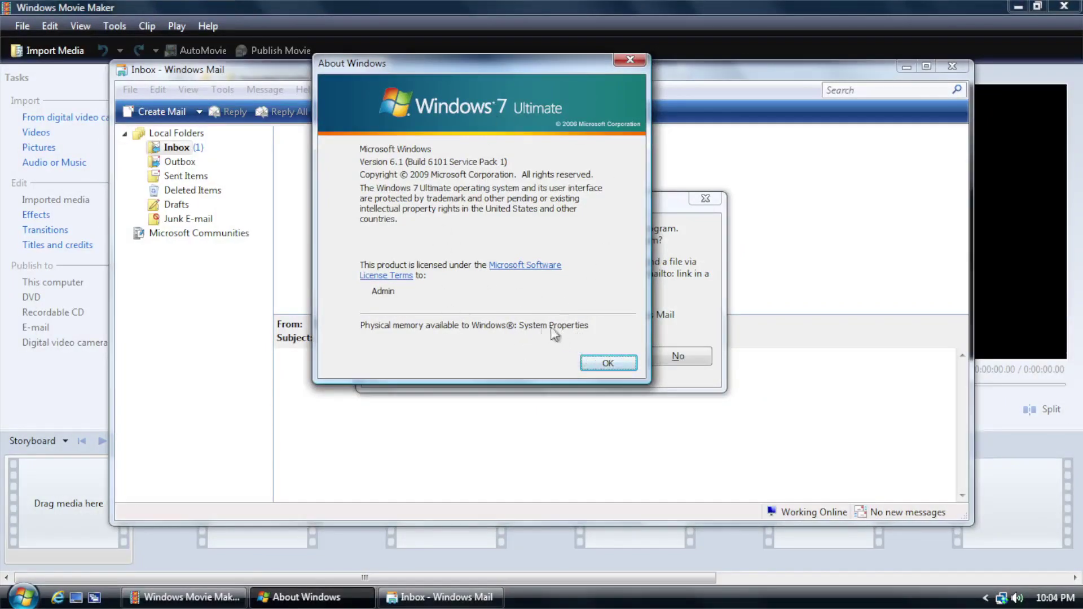
pyautogui.click(605, 363)
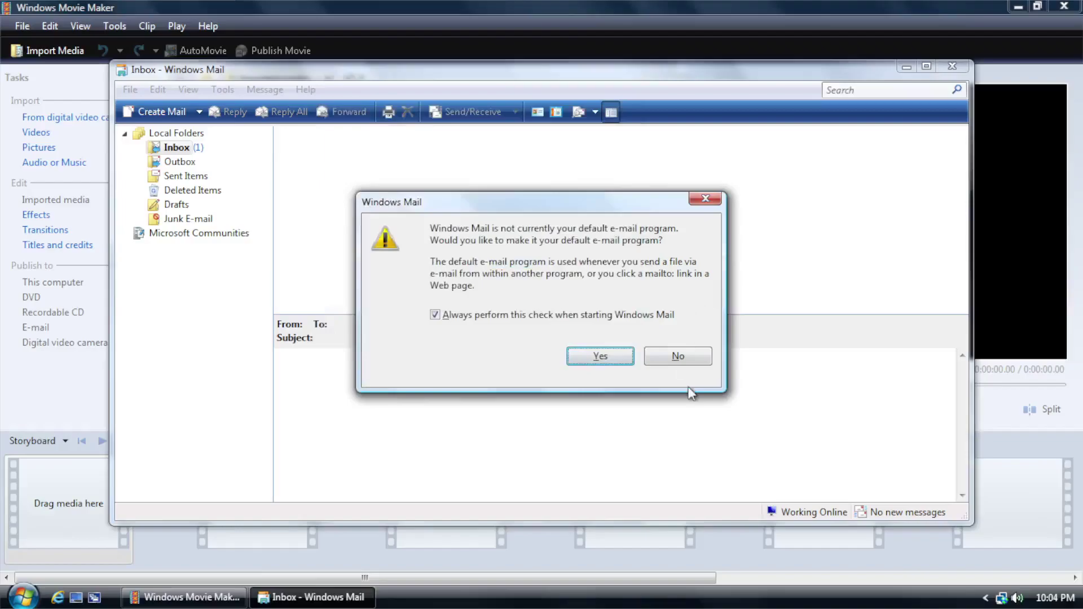
# - Decline making Windows Mail the default e-mail program, and close Windows Mail and Windows Movie Maker
pyautogui.click(677, 356)
pyautogui.click(952, 66)
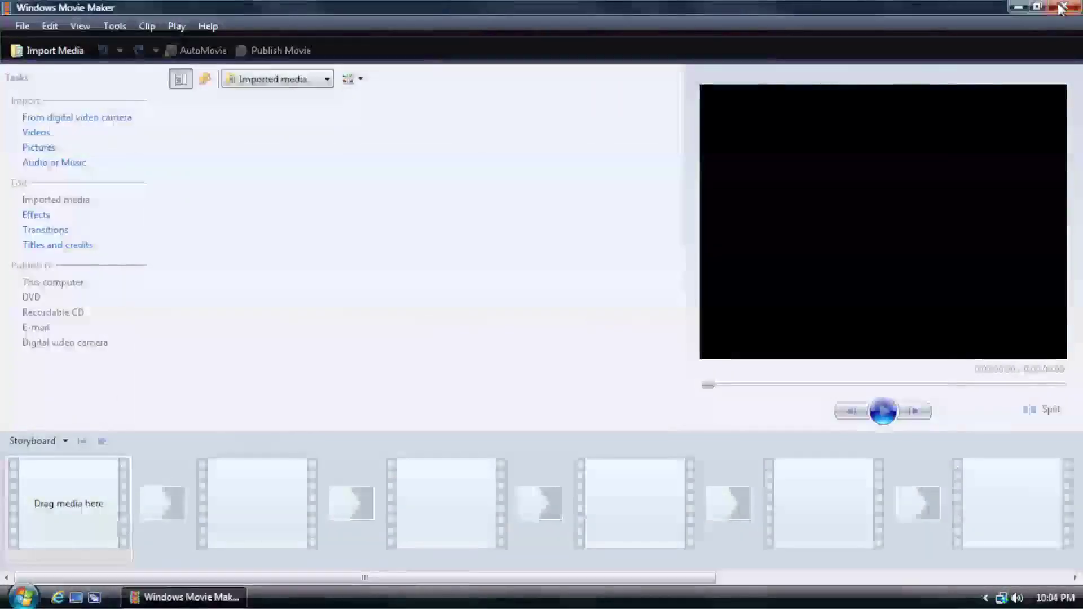
pyautogui.click(1060, 7)
# - Refresh the desktop, view its context menu once more, and dismiss it
pyautogui.rightClick(345, 105)
pyautogui.click(375, 151)
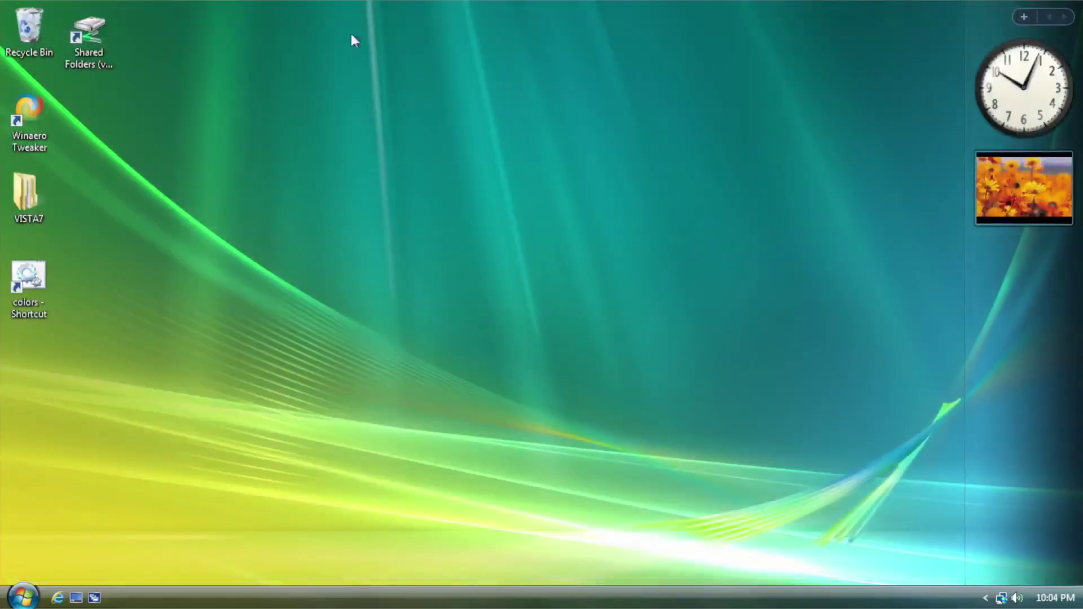
pyautogui.rightClick(219, 182)
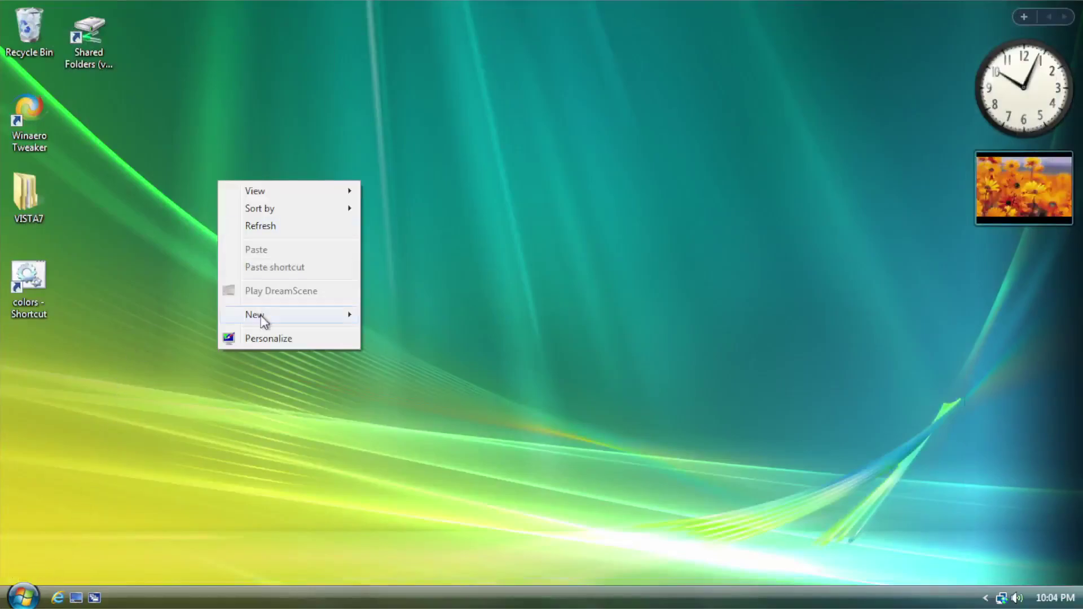
pyautogui.press('Escape')
# - Launch Windows Media Player from the list of all programs, examine its song library, and close it
pyautogui.click(23, 597)
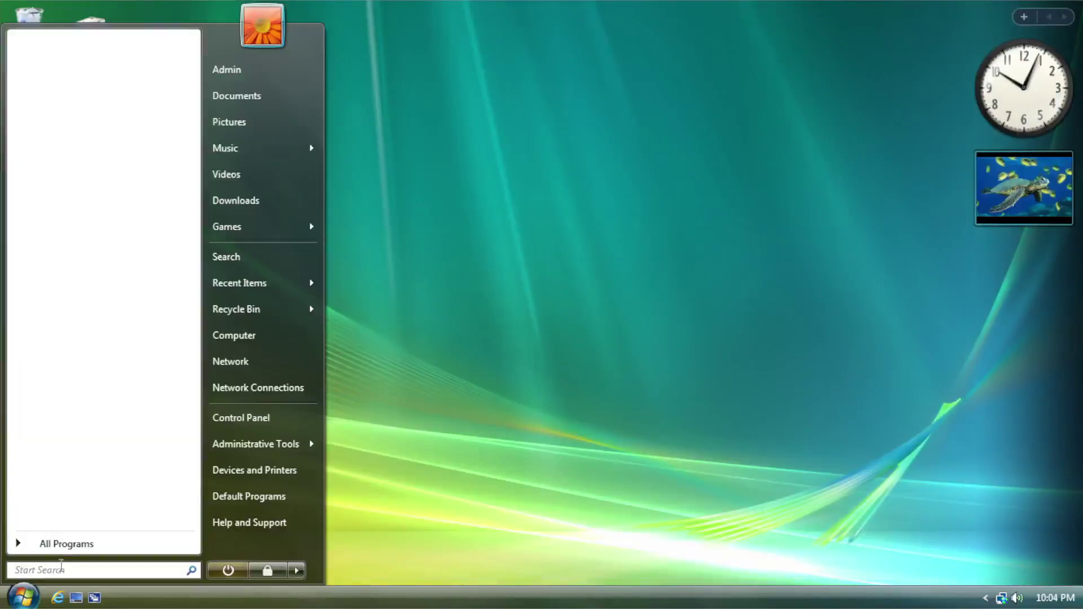
pyautogui.click(88, 551)
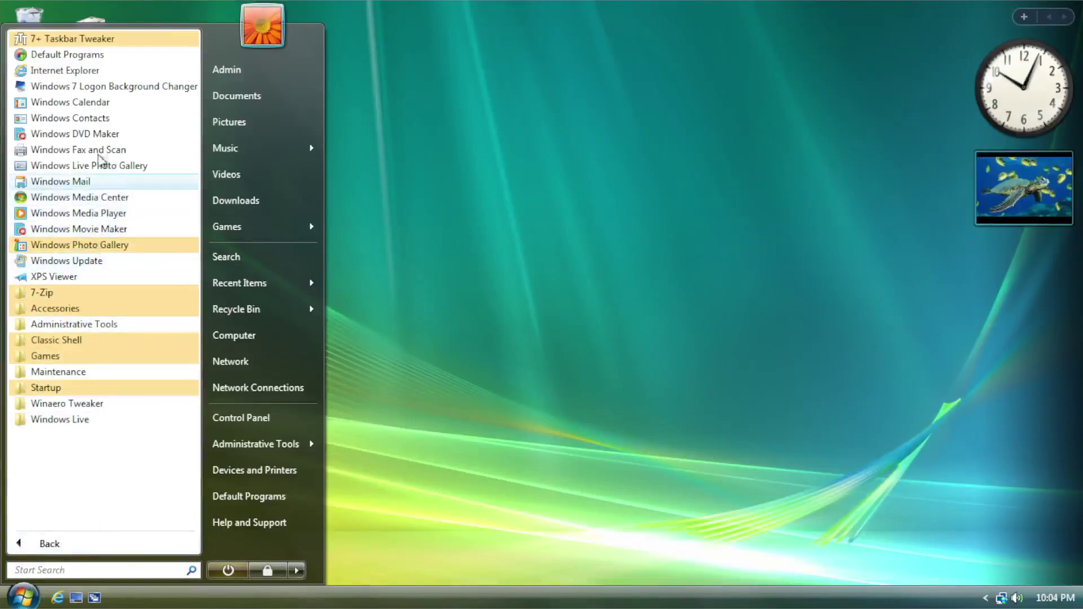
pyautogui.click(86, 213)
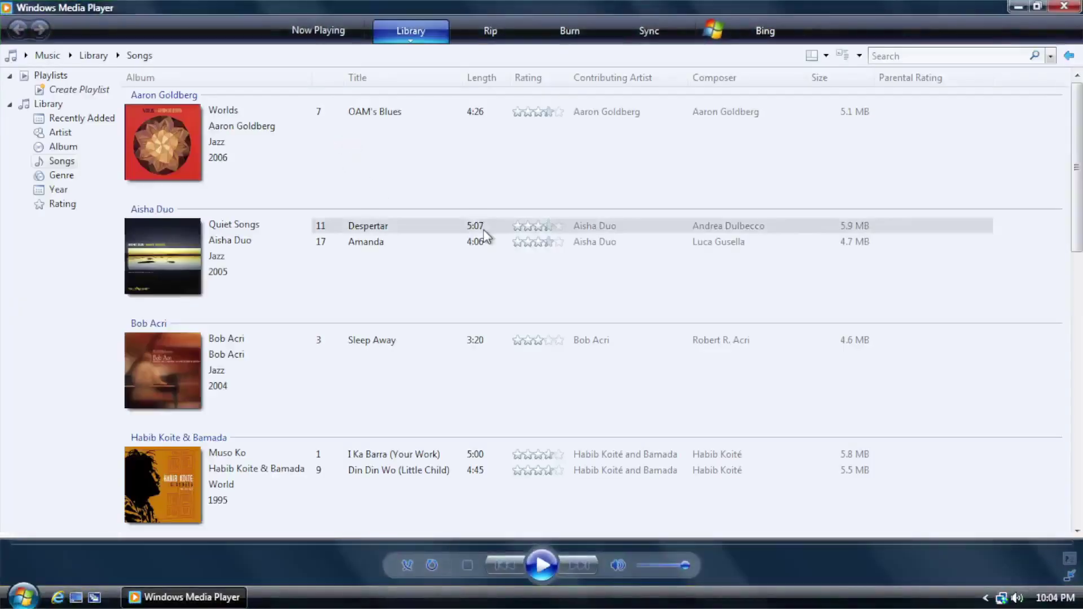
pyautogui.scroll(-3, 840, 147)
pyautogui.scroll(-4, 847, 147)
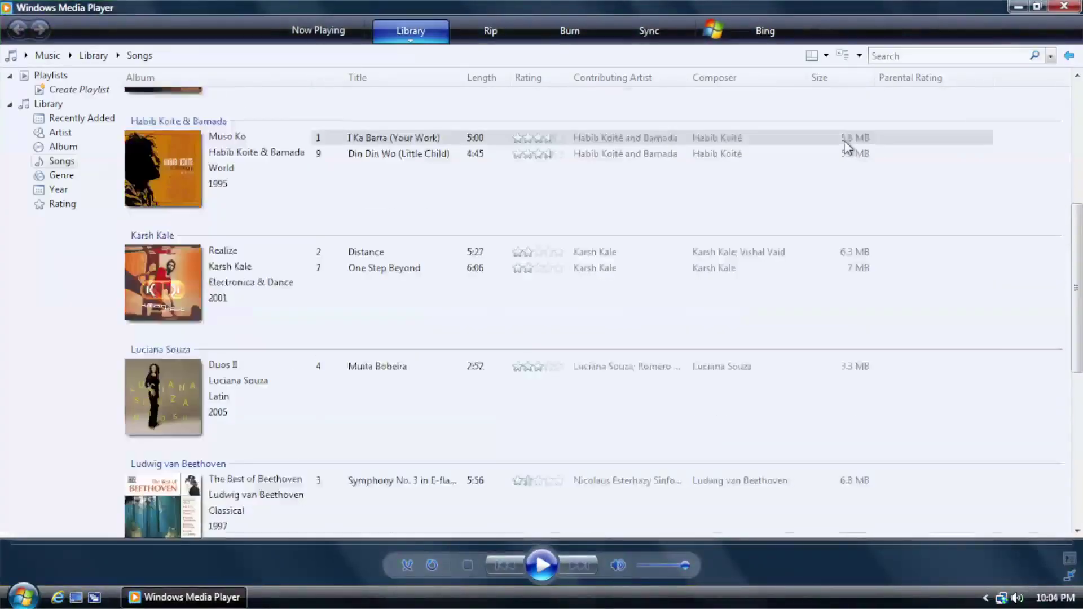
pyautogui.scroll(-3, 848, 148)
pyautogui.scroll(10, 847, 148)
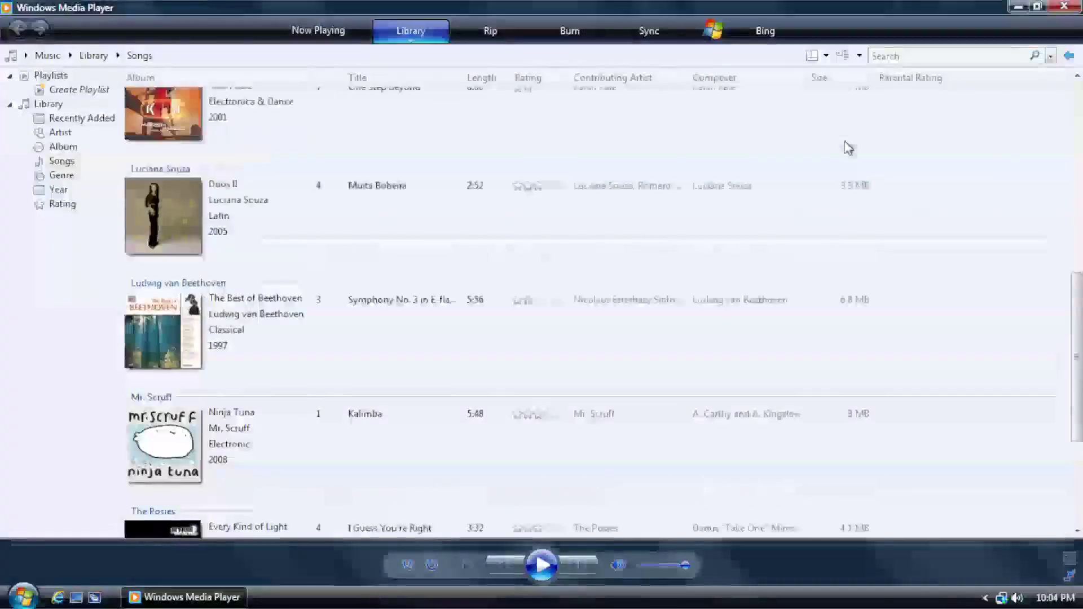
pyautogui.click(1065, 7)
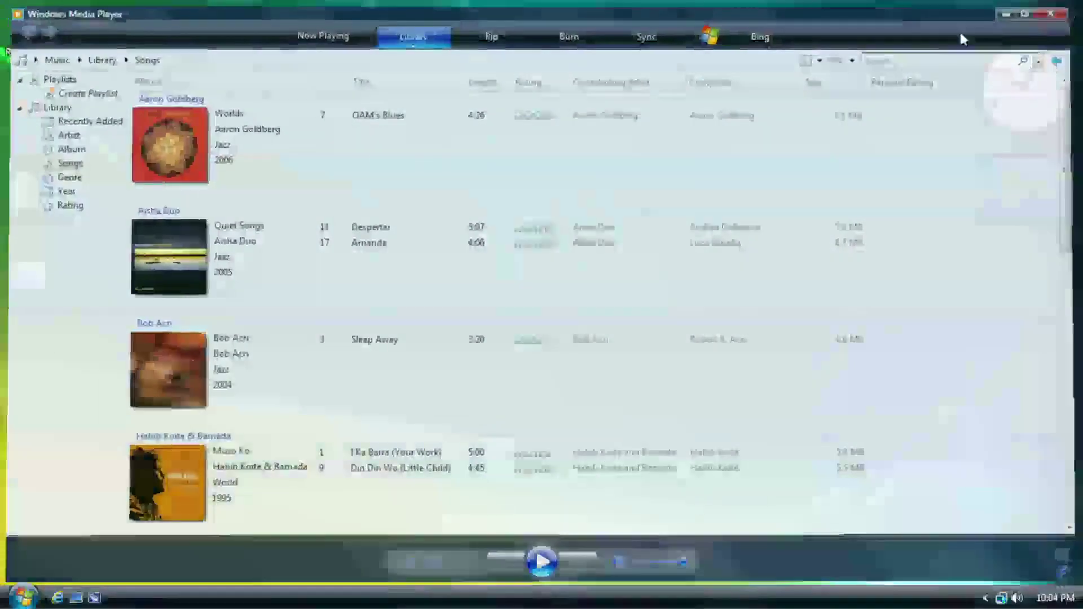
# - Open the Autumn Leaves sample picture with the second Windows Photo Gallery entry and go to its gallery view
pyautogui.click(22, 597)
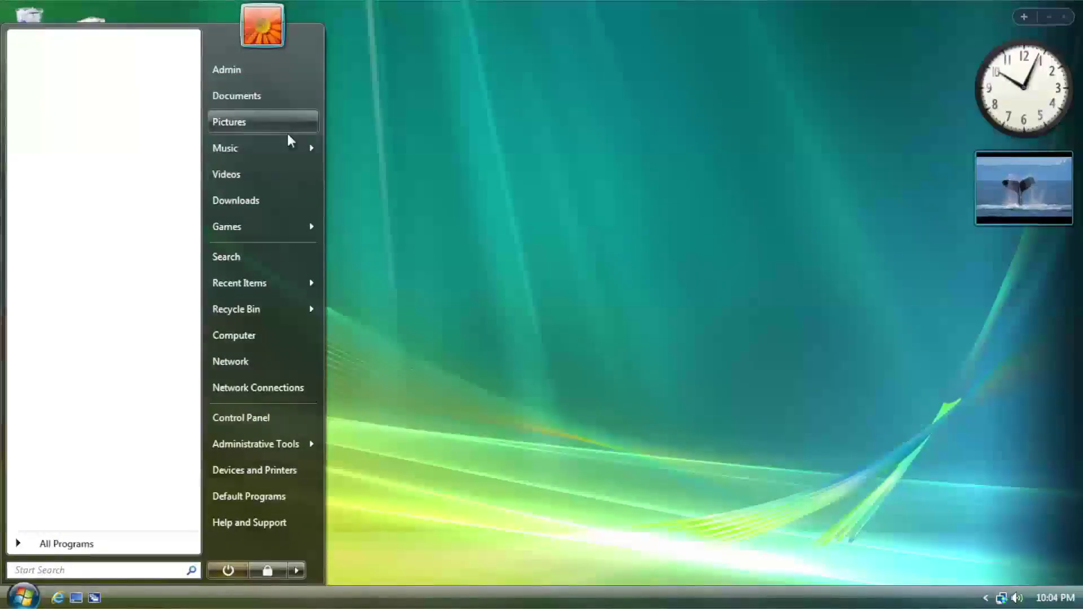
pyautogui.click(287, 129)
pyautogui.doubleClick(385, 118)
pyautogui.rightClick(327, 167)
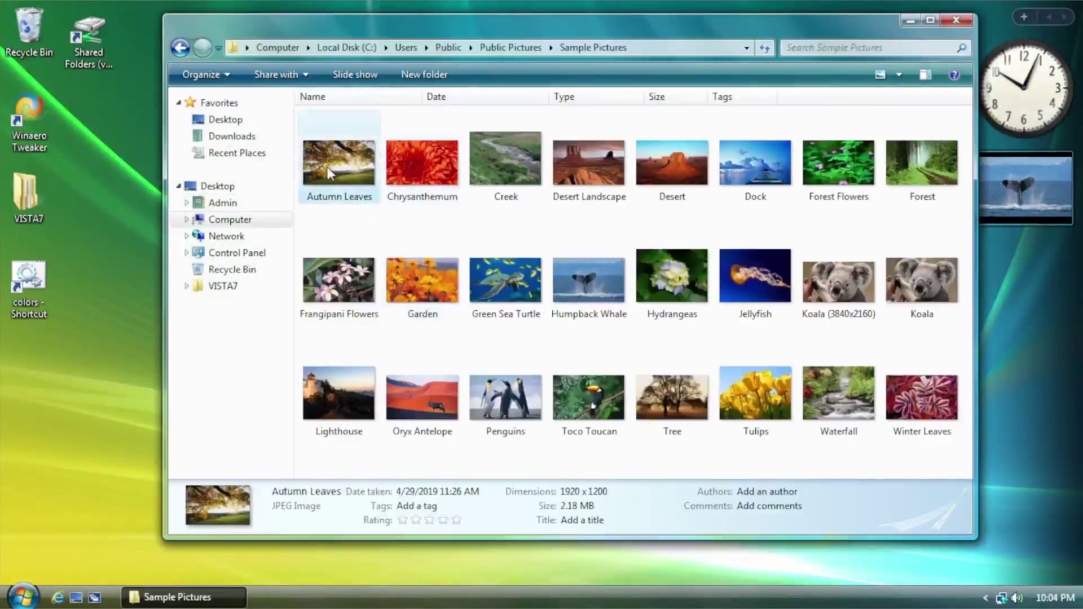
pyautogui.moveTo(423, 366)
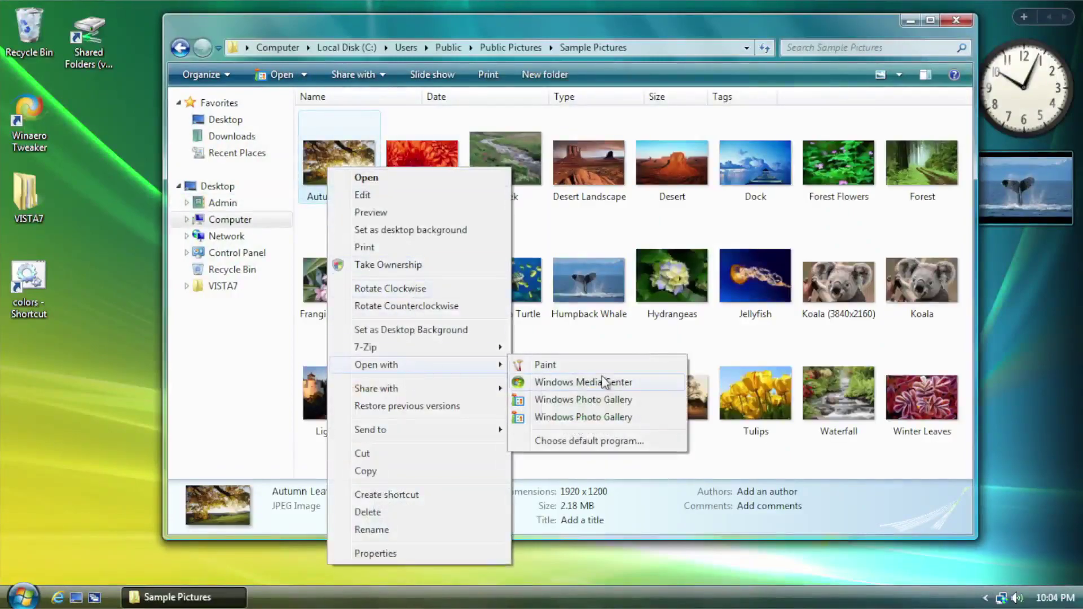
pyautogui.click(598, 417)
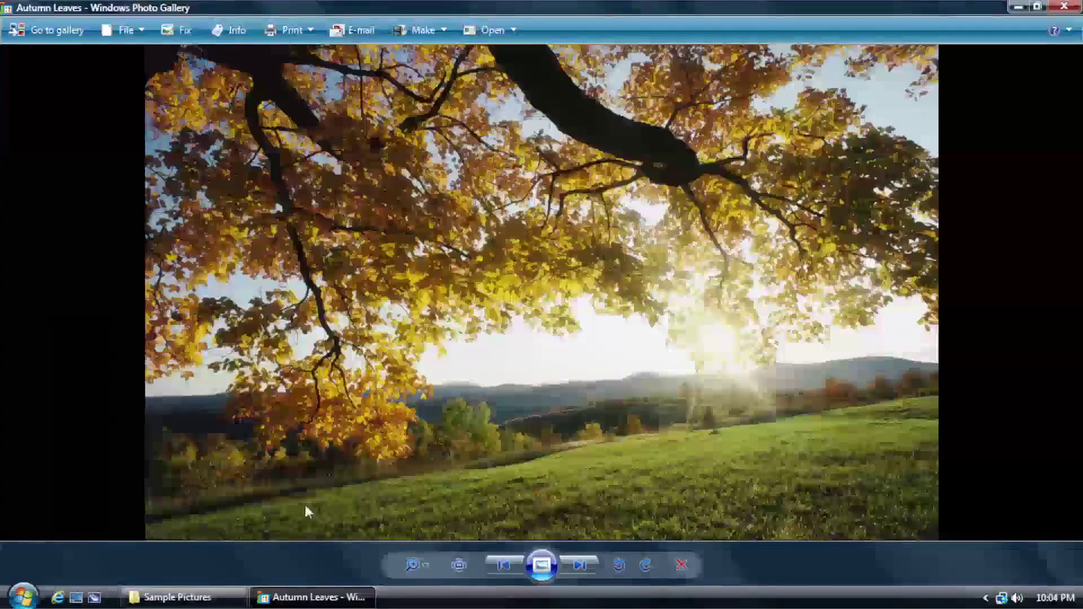
pyautogui.click(57, 30)
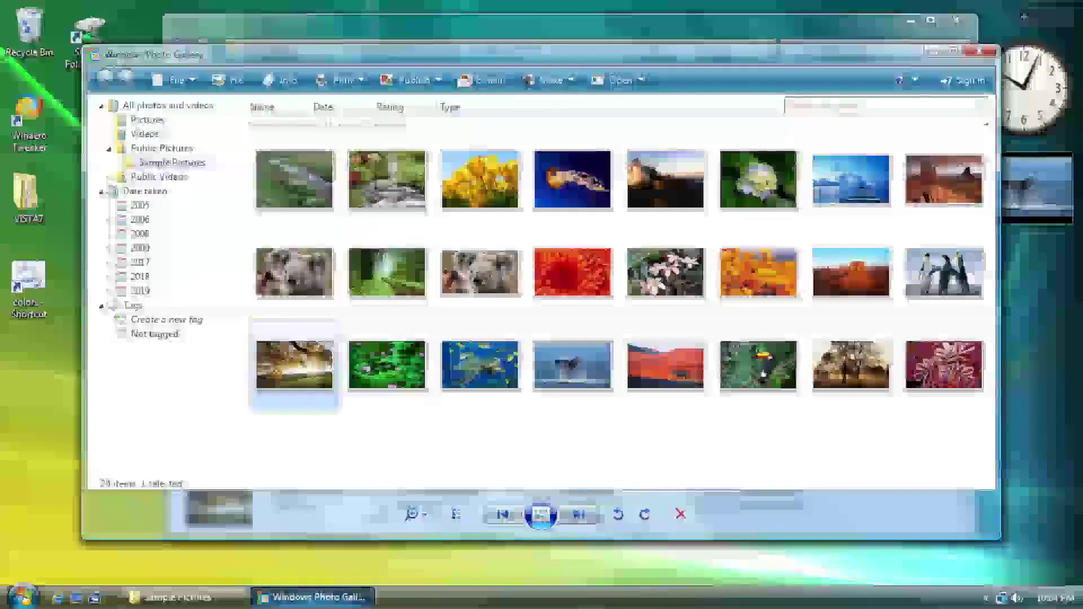
# - Return to the Sample Pictures folder and open Autumn Leaves with the first Windows Photo Gallery entry
pyautogui.hotkey('alt', 'Tab')
pyautogui.rightClick(322, 189)
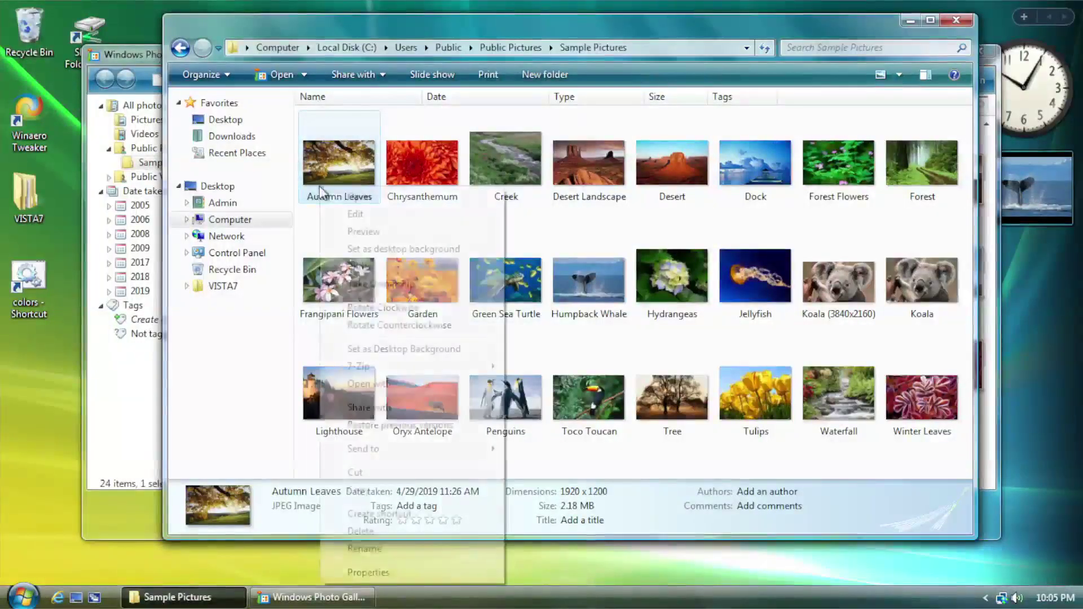
pyautogui.moveTo(445, 390)
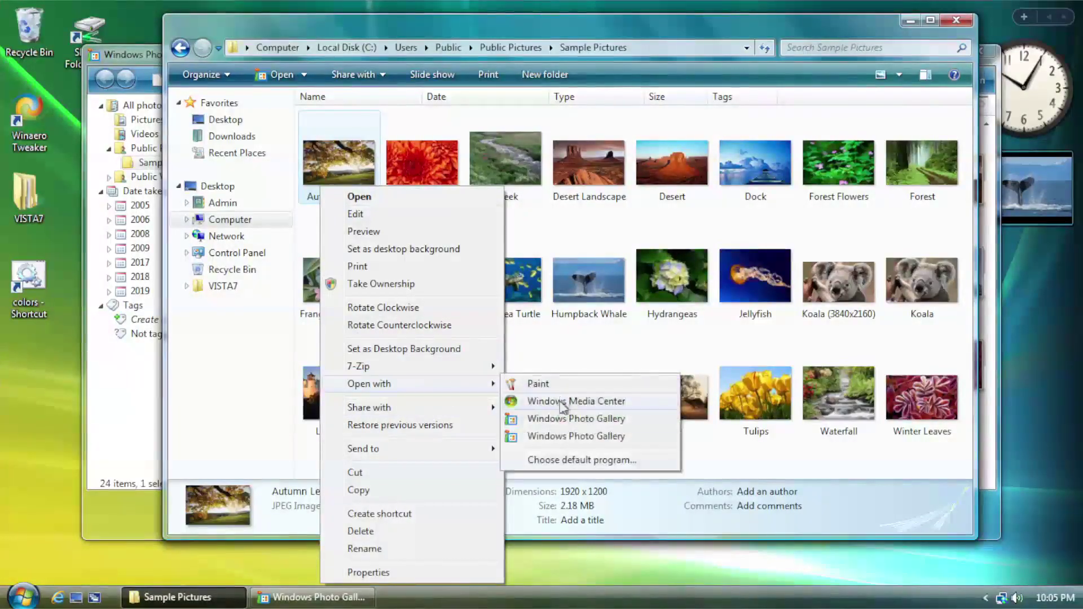
pyautogui.click(562, 422)
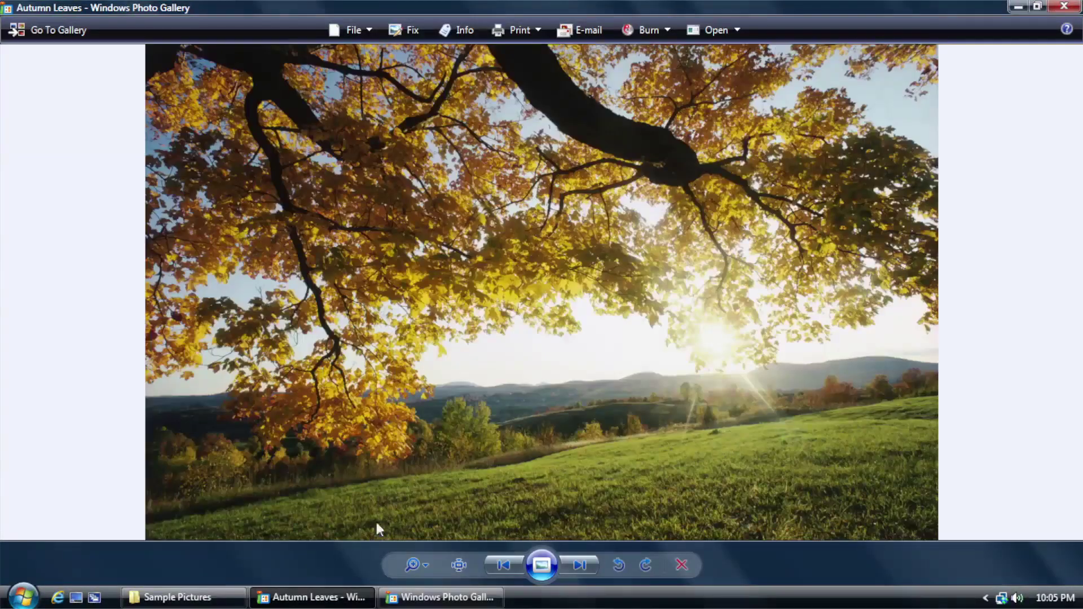
# - View the Creek picture in the maximized first gallery window and compare it with the Autumn Leaves window
pyautogui.click(440, 597)
pyautogui.doubleClick(294, 180)
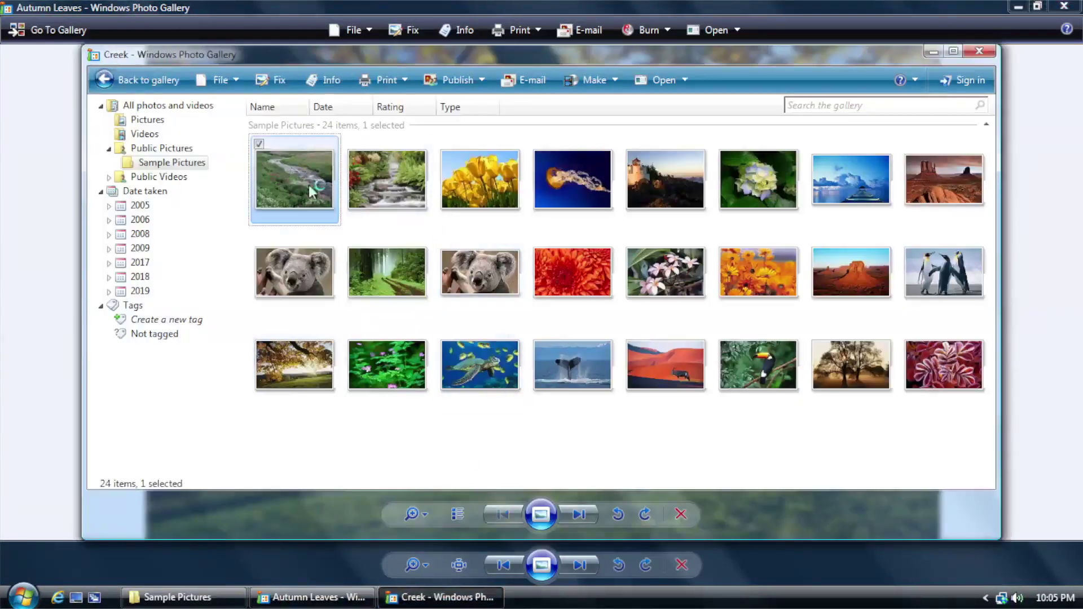
pyautogui.doubleClick(425, 64)
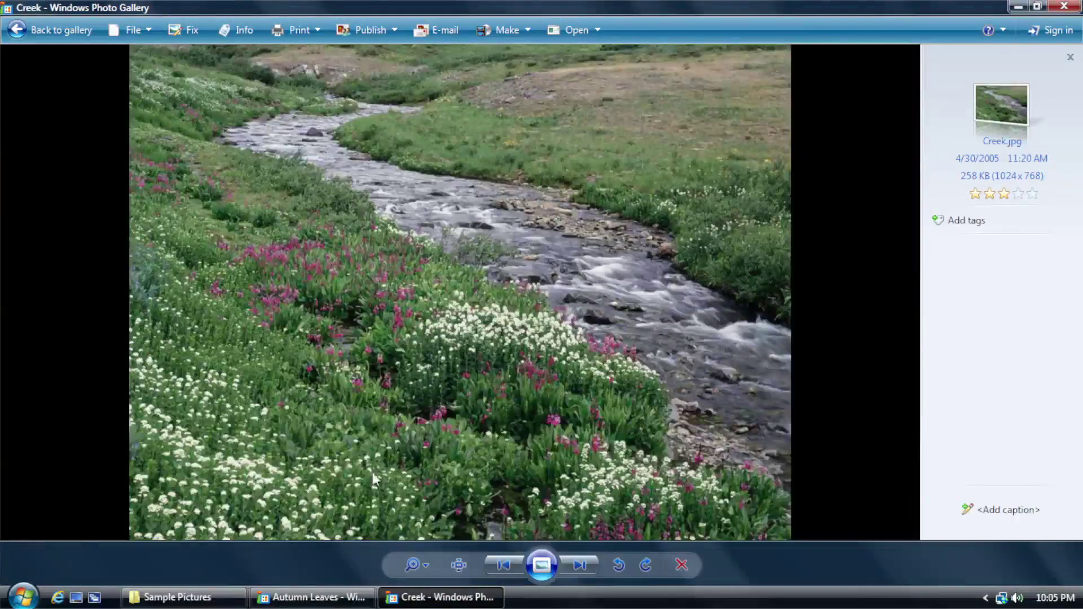
pyautogui.click(316, 597)
pyautogui.click(339, 598)
pyautogui.click(367, 599)
pyautogui.click(462, 599)
# - Examine the About Windows Photo Gallery dialog, dismiss it, and go back from the Creek picture to the gallery
pyautogui.click(989, 30)
pyautogui.click(992, 174)
pyautogui.click(666, 385)
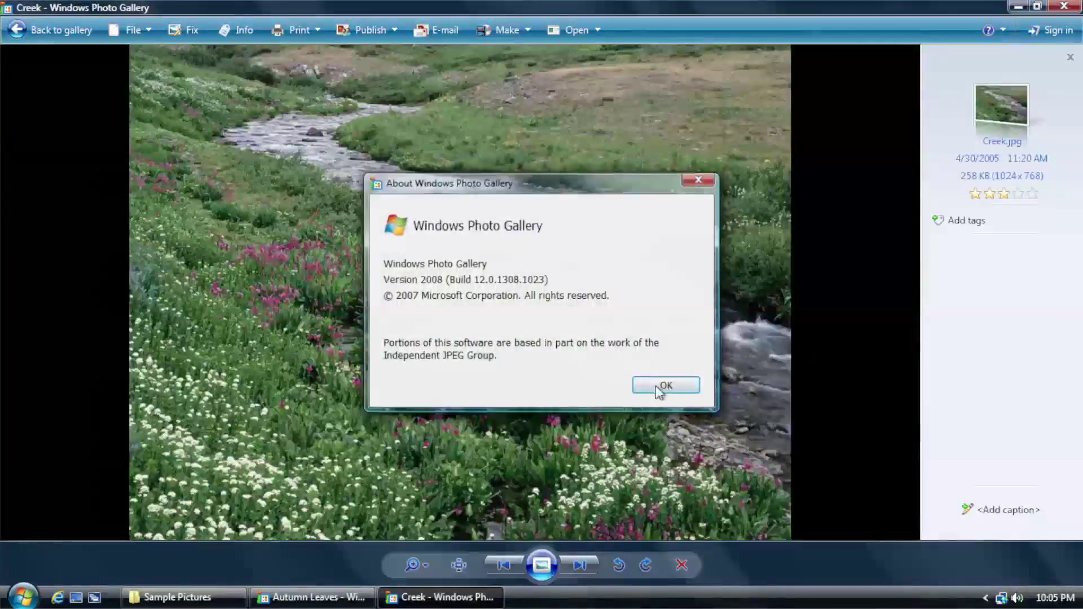
pyautogui.click(38, 33)
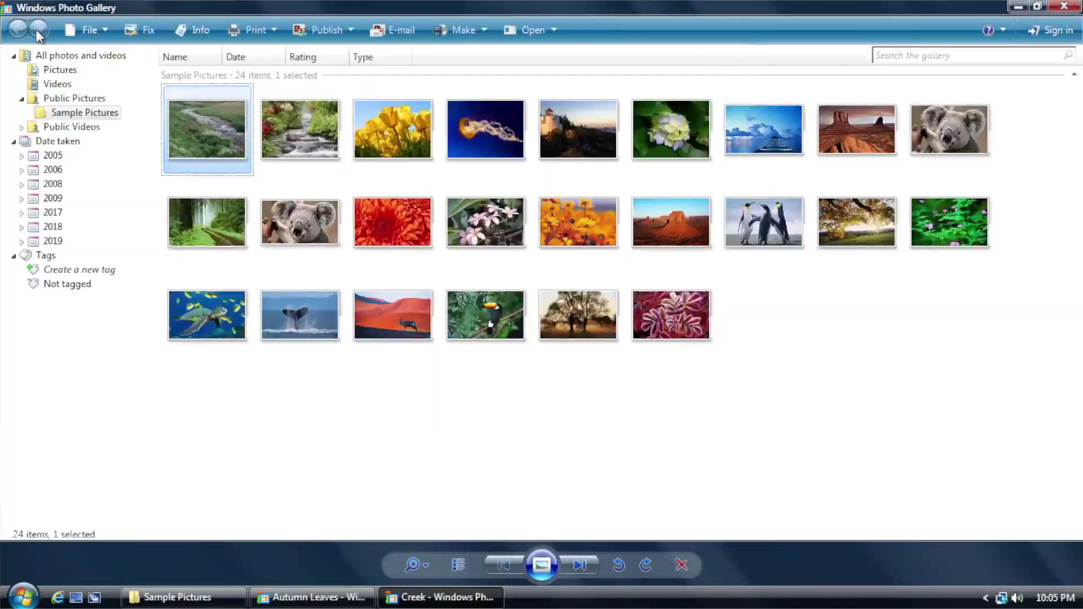
# - Close both Windows Photo Gallery windows, and maximize and close the Sample Pictures folder
pyautogui.click(1064, 7)
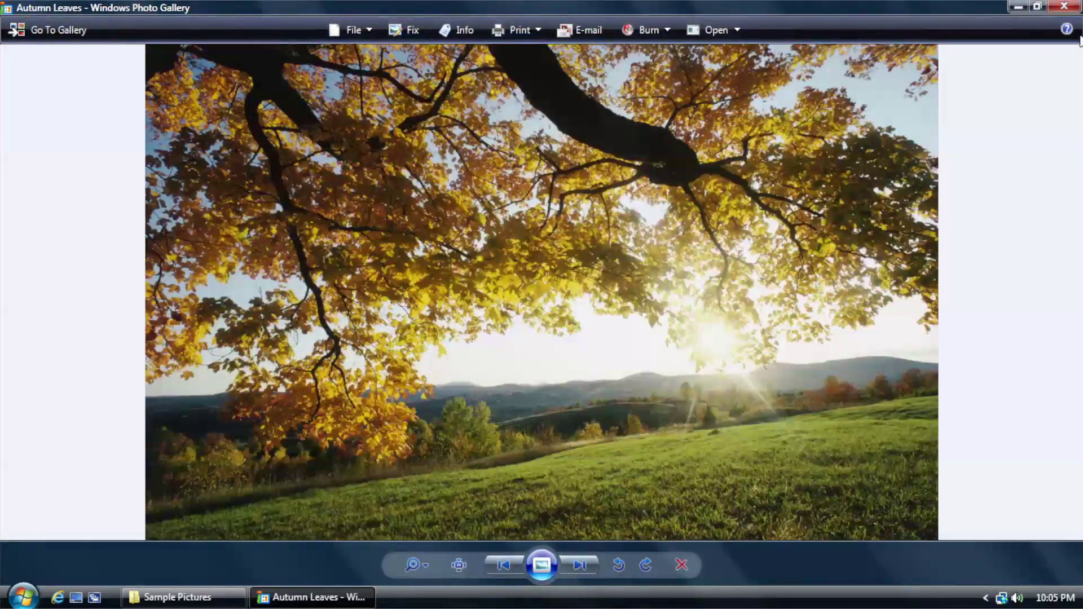
pyautogui.click(1063, 7)
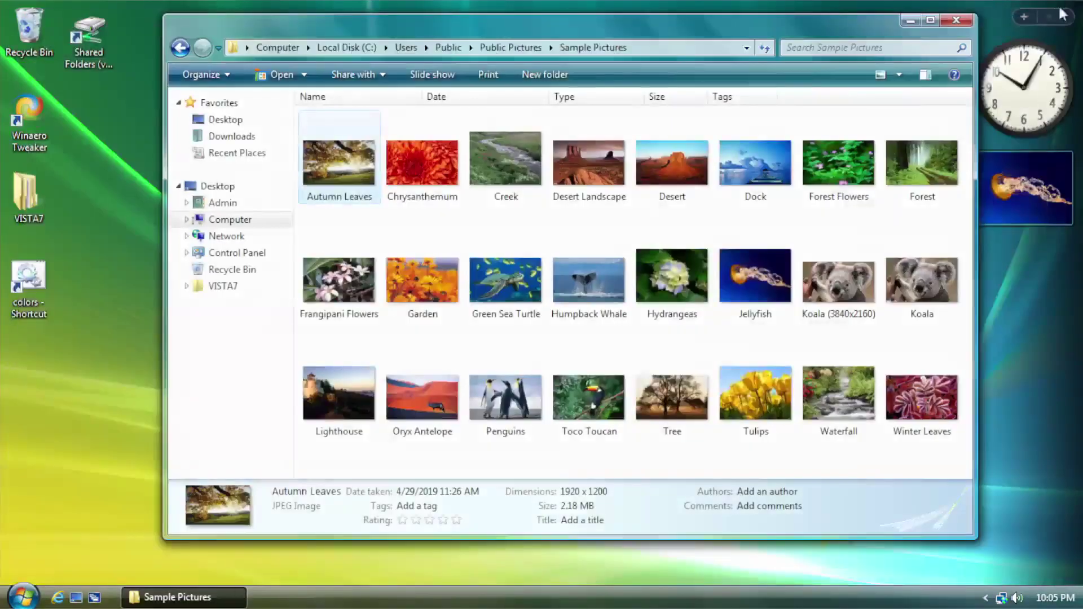
pyautogui.click(930, 19)
pyautogui.click(1068, 5)
# - Change the desktop background to the picture of a mountain above city lights at dusk, and check the desktop's context menu
pyautogui.rightClick(266, 97)
pyautogui.click(331, 255)
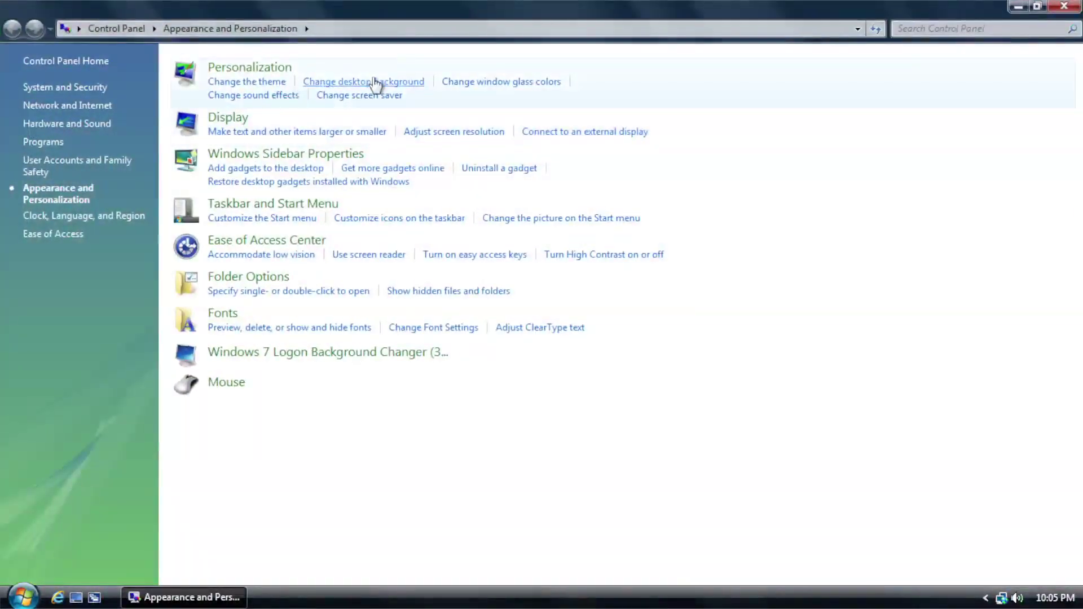
pyautogui.click(375, 82)
pyautogui.moveTo(999, 351)
pyautogui.mouseDown()
pyautogui.moveTo(999, 376)
pyautogui.moveTo(1004, 181)
pyautogui.moveTo(1010, 333)
pyautogui.moveTo(997, 363)
pyautogui.moveTo(1020, 335)
pyautogui.mouseUp()
pyautogui.scroll(2, 950, 309)
pyautogui.hotkey('alt', 'Left')
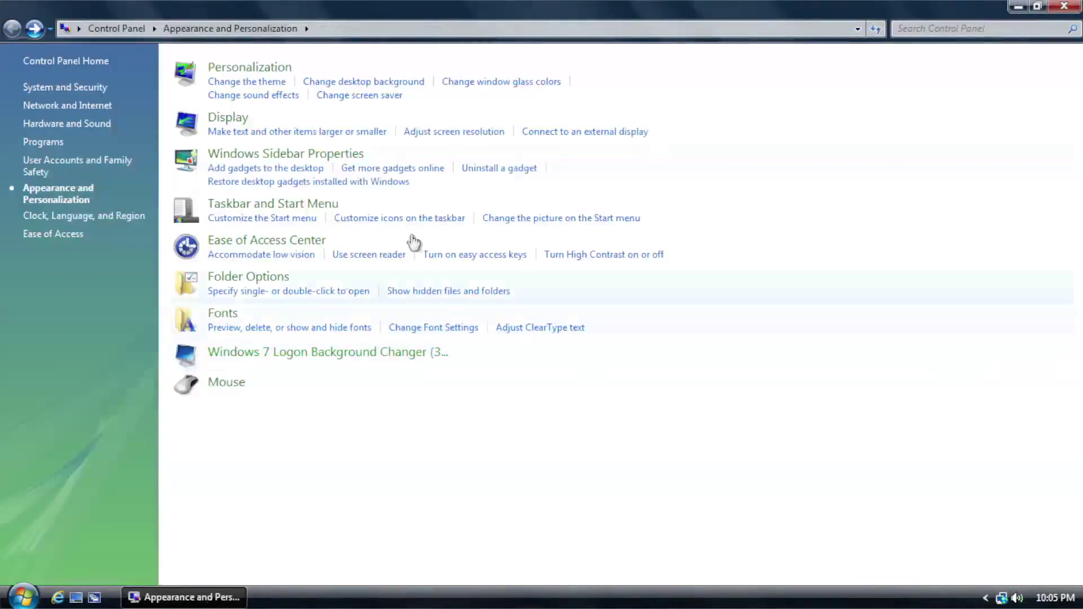
pyautogui.click(1064, 6)
pyautogui.rightClick(353, 138)
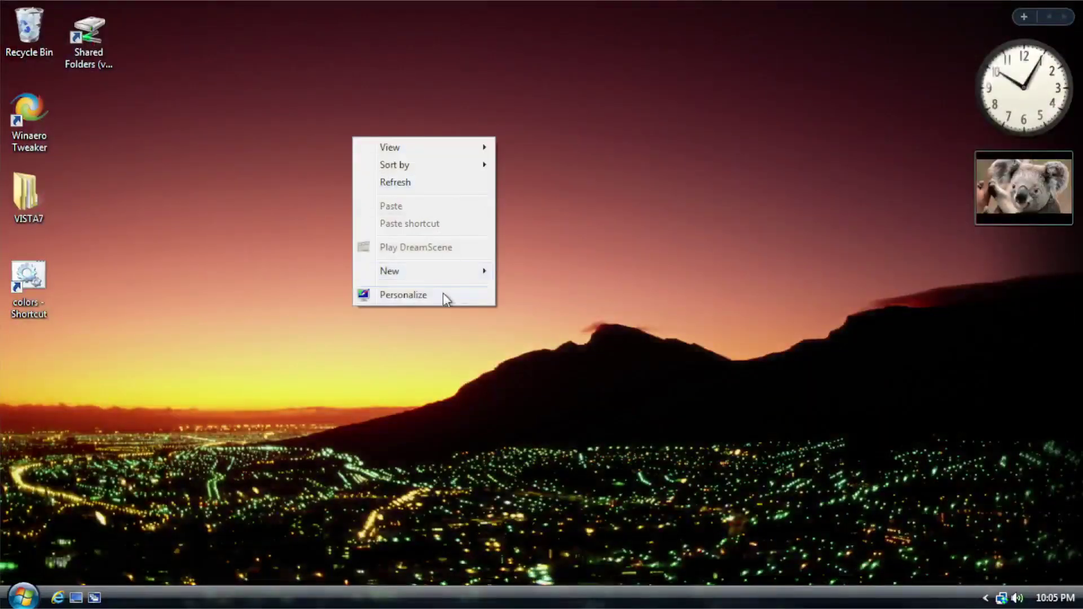
pyautogui.click(233, 236)
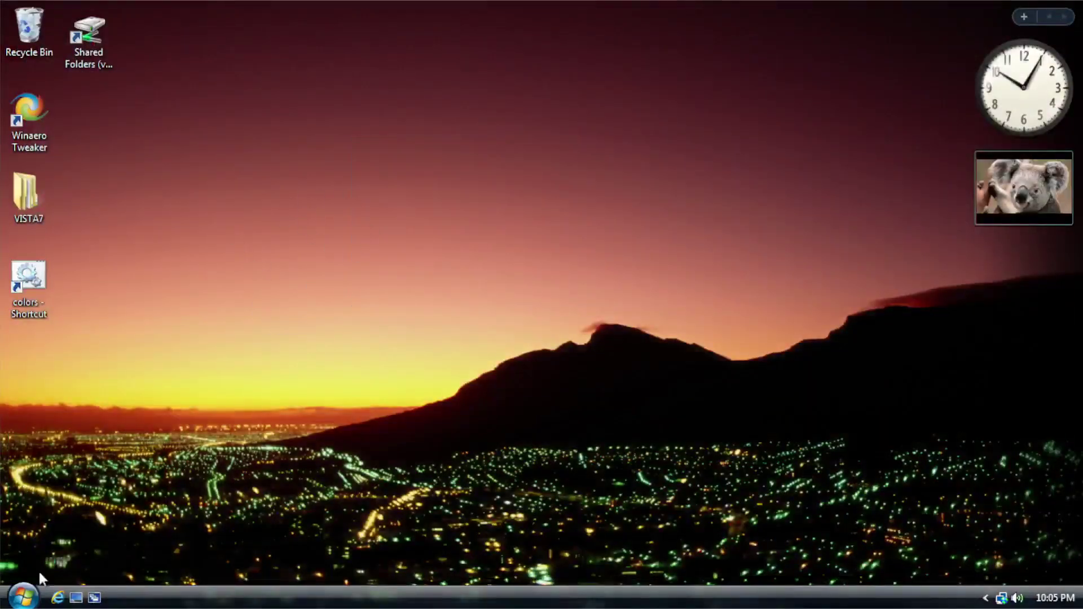
# - View the list of all programs in the Start menu, open the personal user folder, move its window slightly, and close it
pyautogui.click(23, 595)
pyautogui.click(24, 596)
pyautogui.click(32, 597)
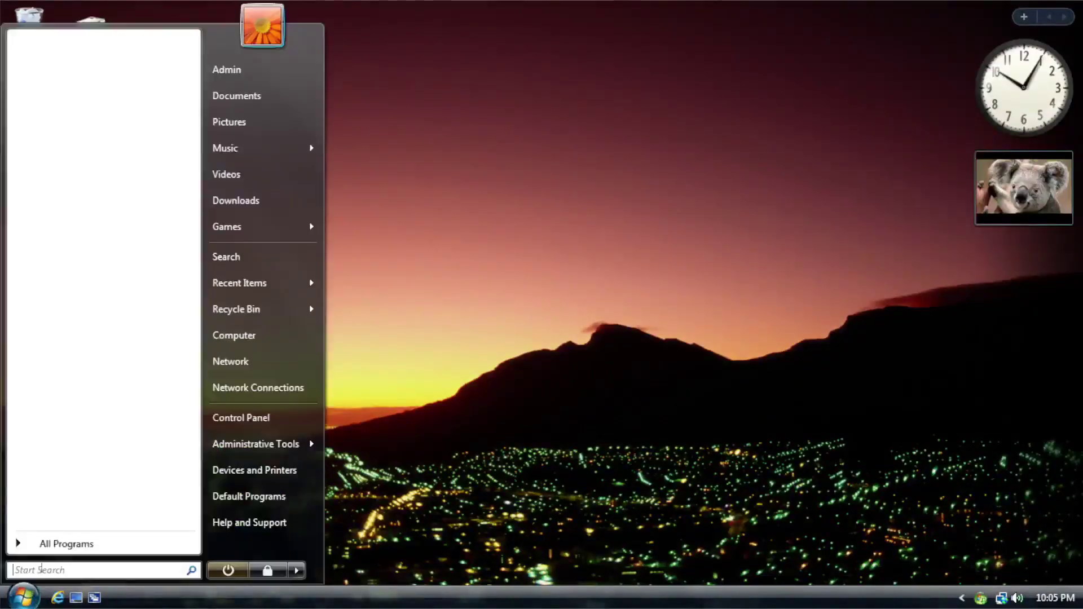
pyautogui.click(59, 541)
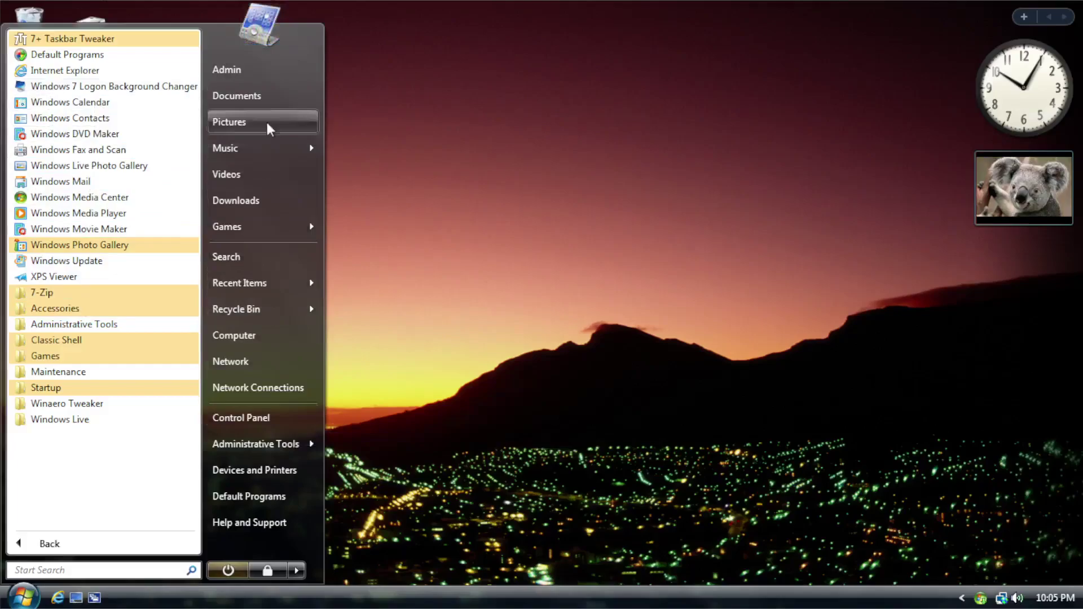
pyautogui.click(264, 78)
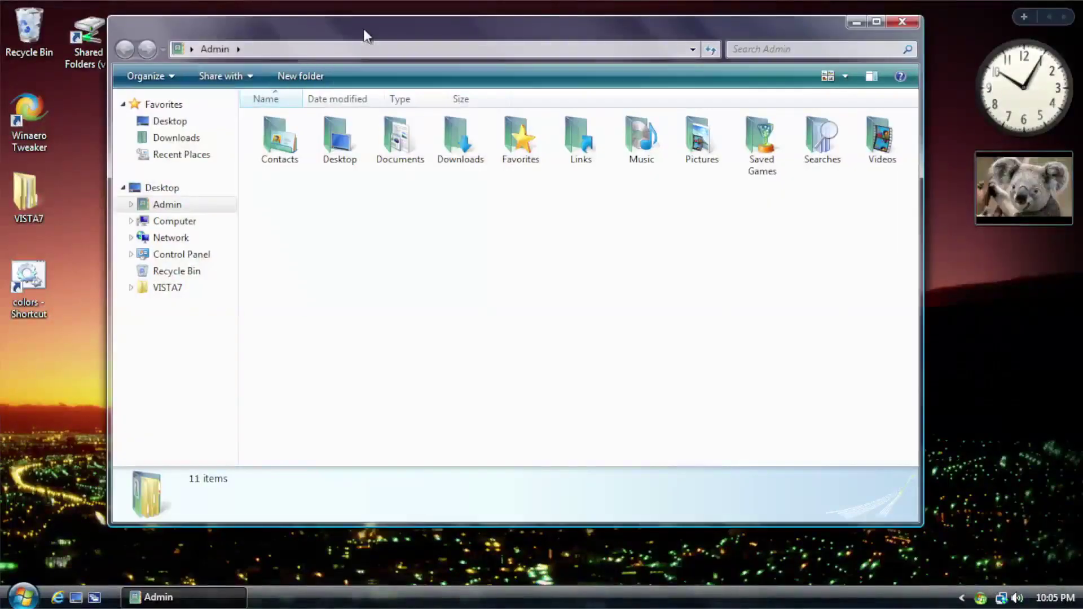
pyautogui.moveTo(365, 34); pyautogui.dragTo(382, 48)
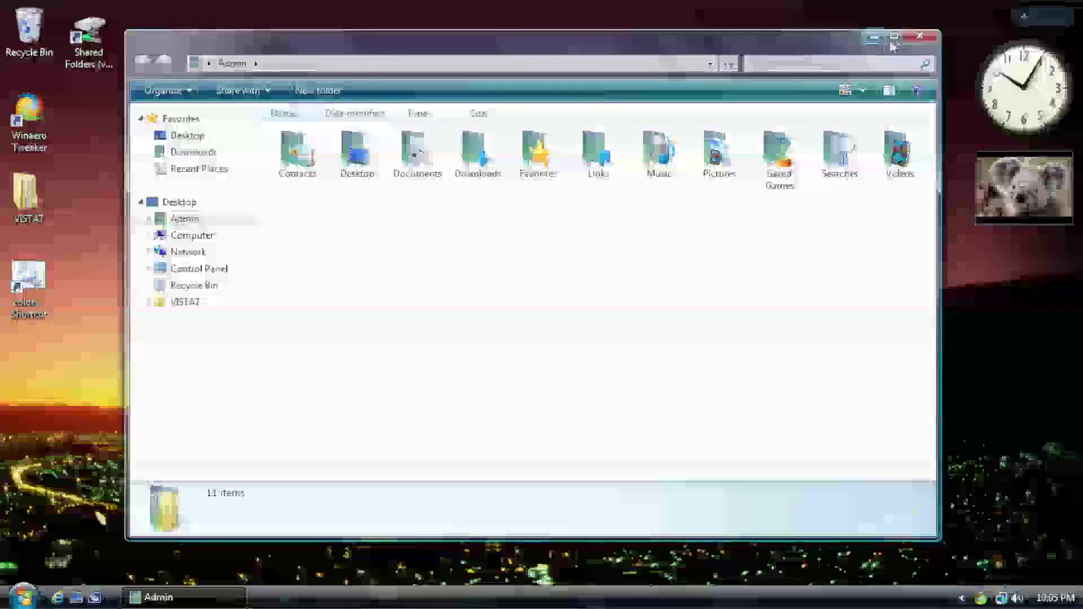
pyautogui.click(920, 36)
# - Open the Games folder from the Start menu and maximize its window
pyautogui.click(22, 597)
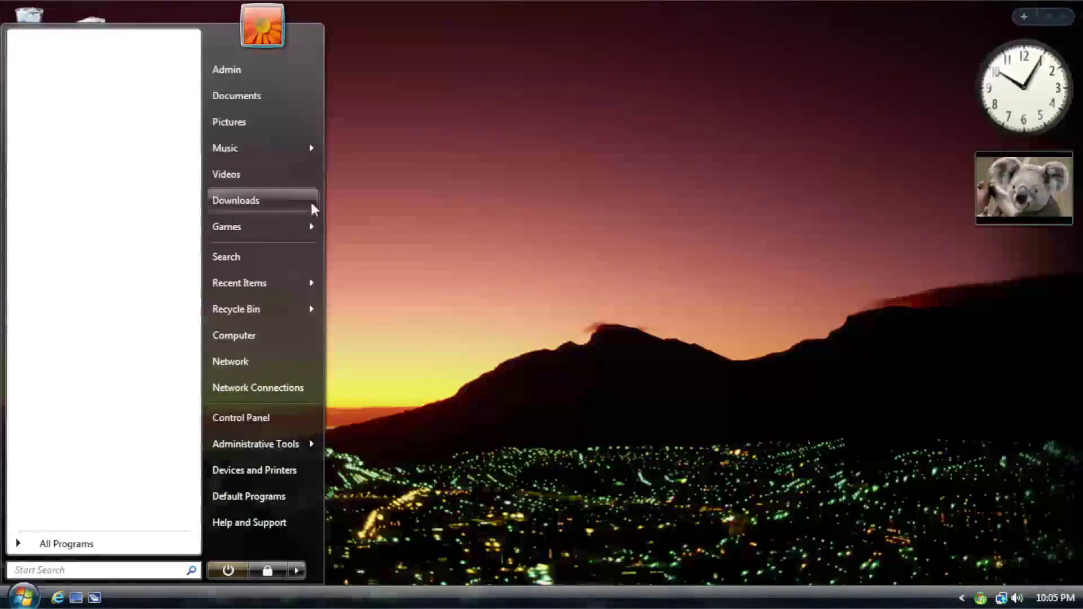
pyautogui.click(275, 229)
pyautogui.moveTo(399, 20); pyautogui.dragTo(551, 29)
pyautogui.doubleClick(550, 29)
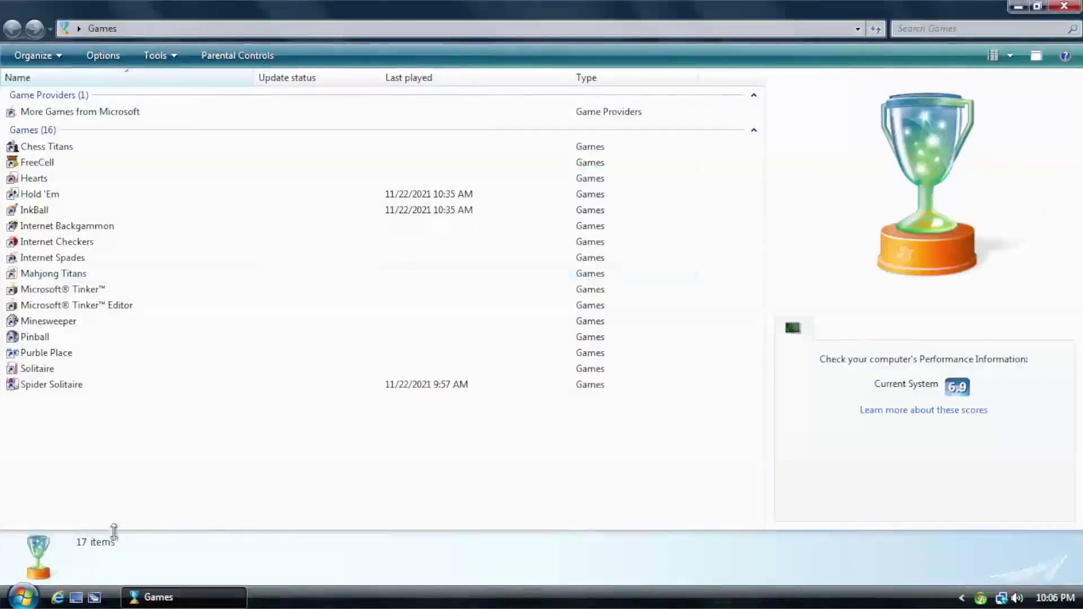
# - Open the Documents folder, view its sharing options, and dismiss them
pyautogui.click(22, 597)
pyautogui.click(265, 94)
pyautogui.click(255, 63)
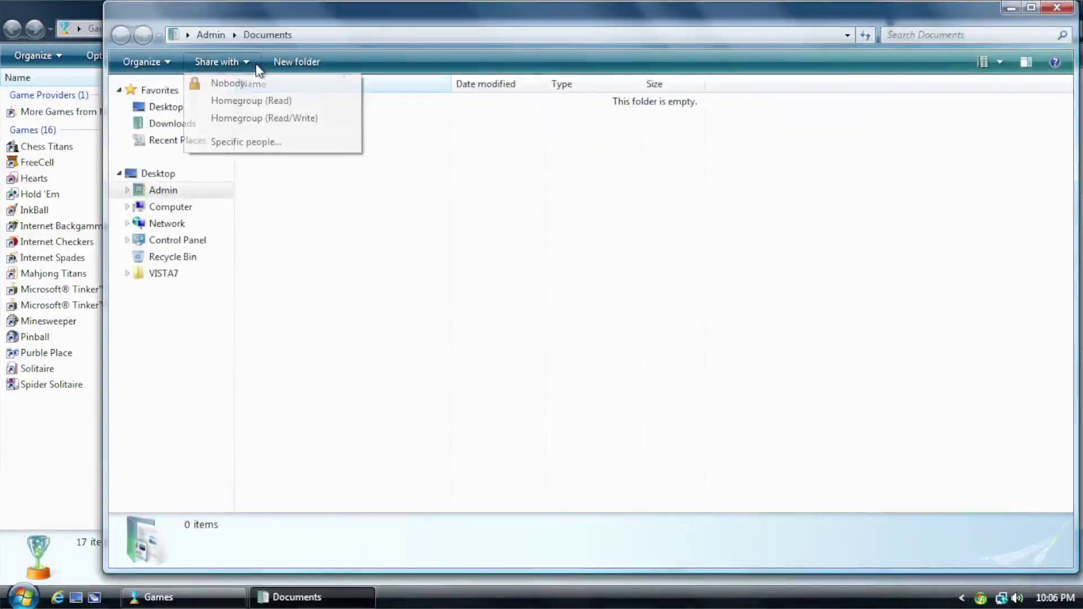
pyautogui.click(248, 62)
pyautogui.click(248, 63)
pyautogui.click(571, 372)
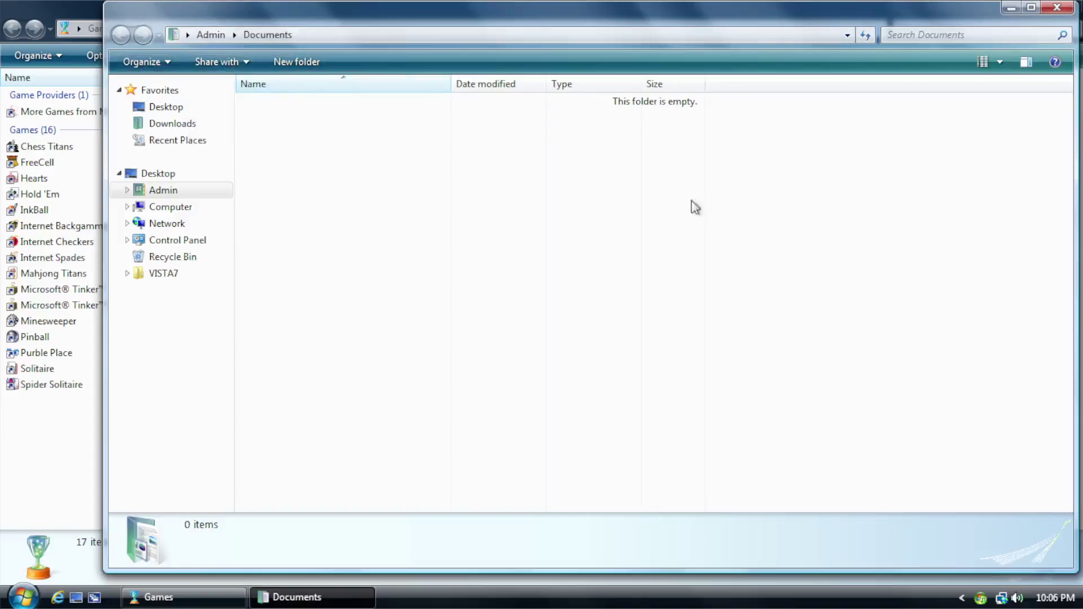
# - Maximize the Documents window, restore it to a floating window, and view the folder's sharing options once more
pyautogui.moveTo(840, 12); pyautogui.dragTo(824, 0)
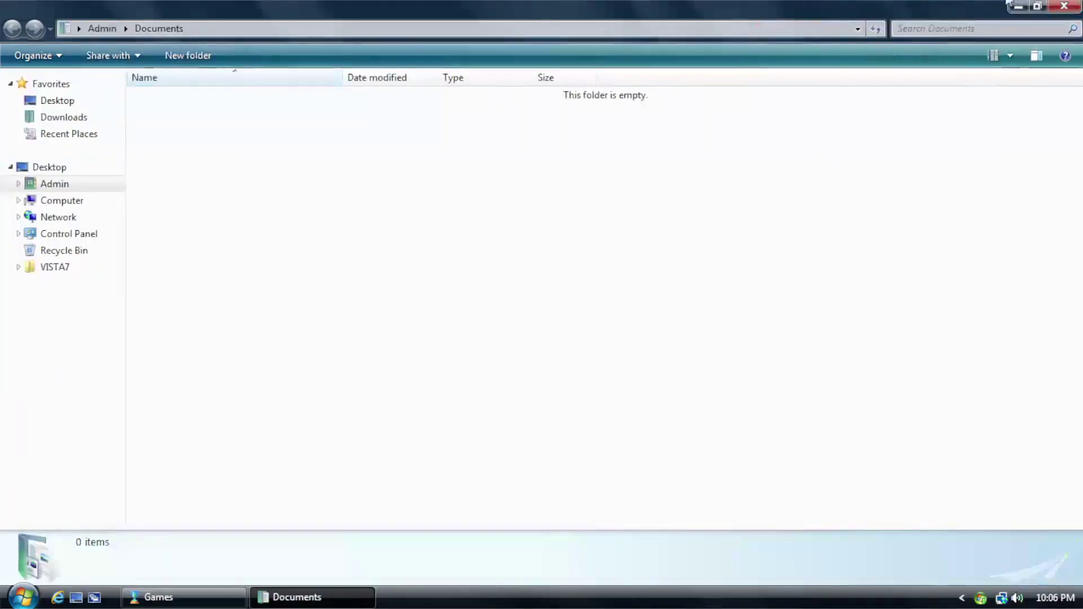
pyautogui.moveTo(959, 7); pyautogui.dragTo(900, 9)
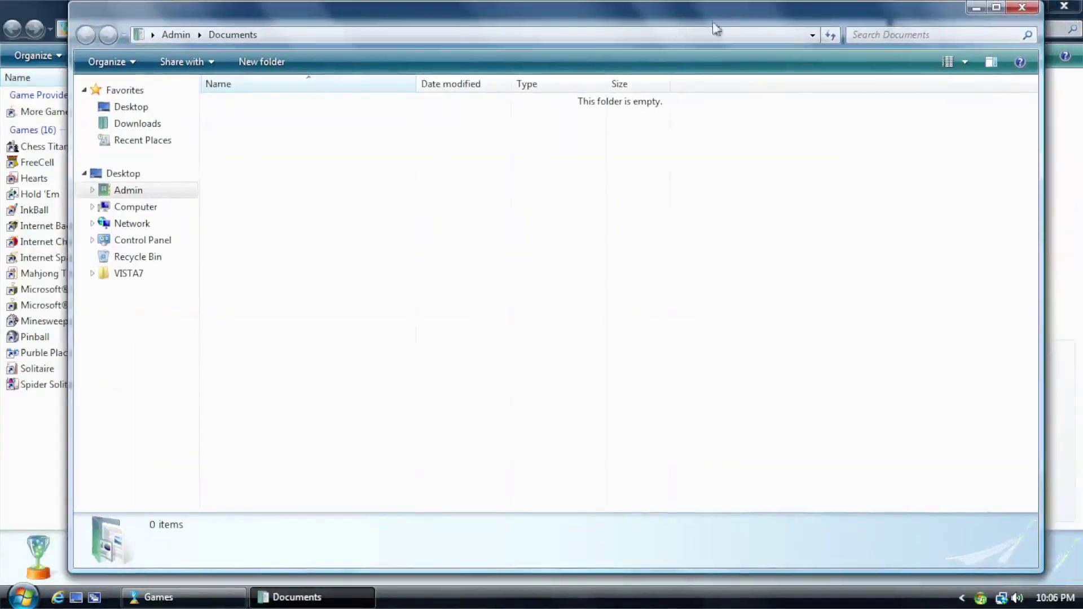
pyautogui.click(201, 66)
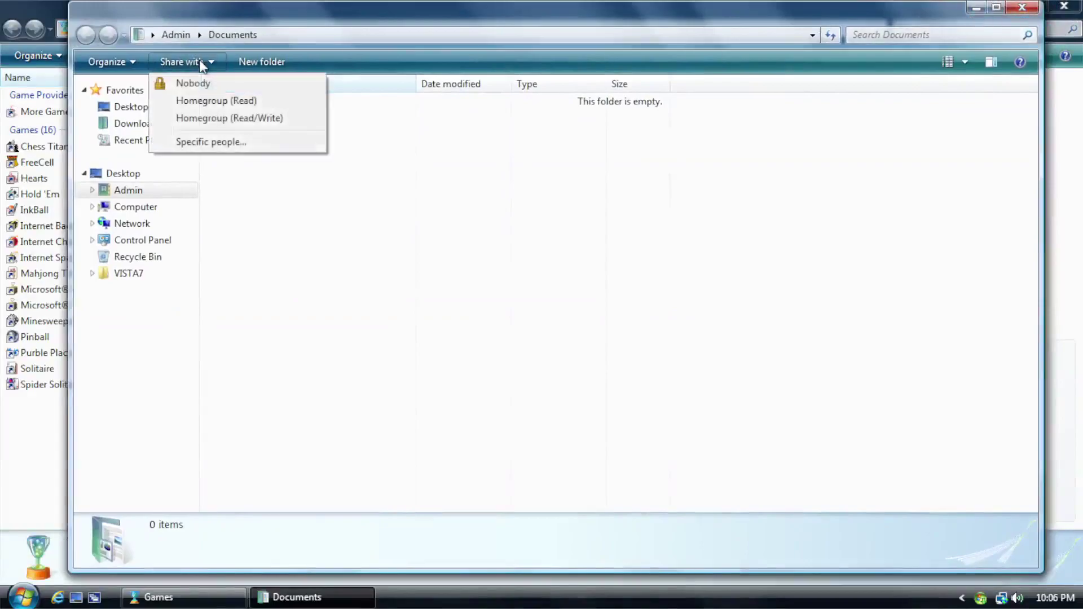
# - Dismiss the sharing options and close the Documents window to return to the Games folder
pyautogui.click(373, 113)
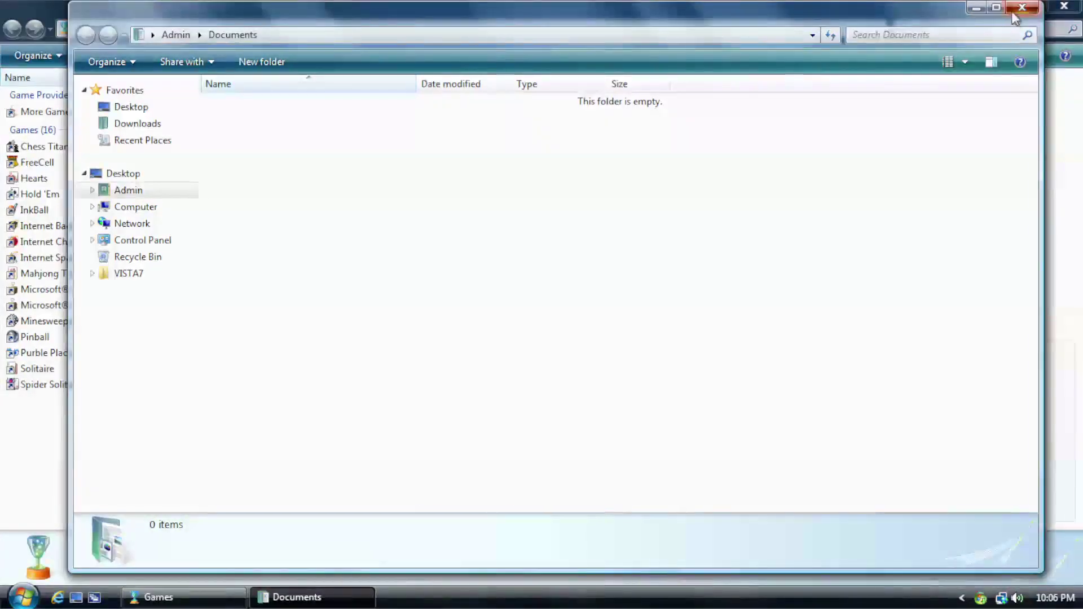
pyautogui.click(1015, 8)
pyautogui.click(700, 339)
pyautogui.click(76, 526)
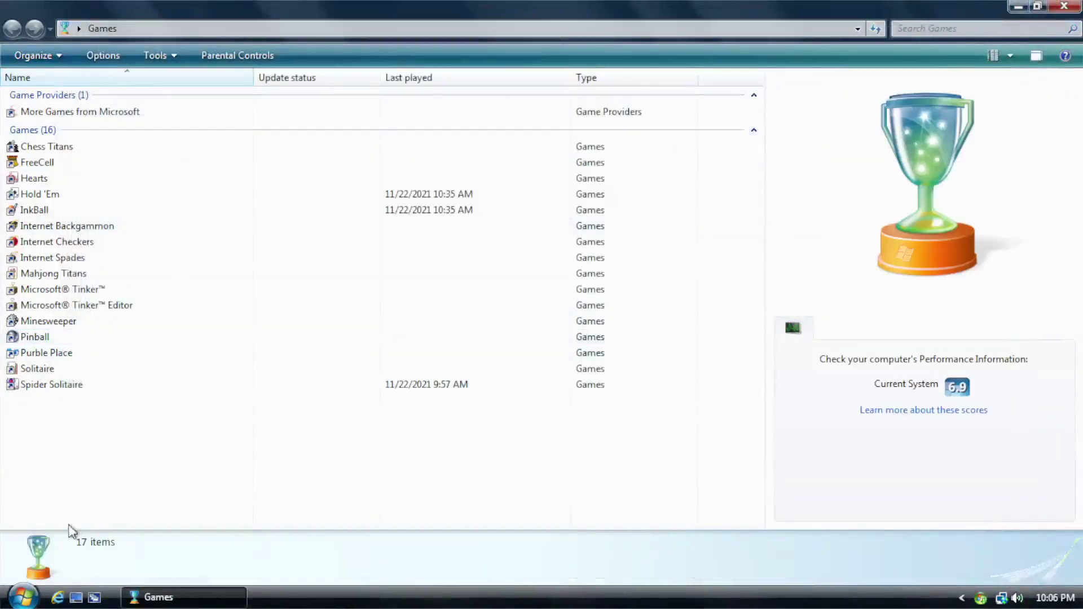
# - Set the Games folder's view to Large icons
pyautogui.rightClick(73, 455)
pyautogui.moveTo(110, 462)
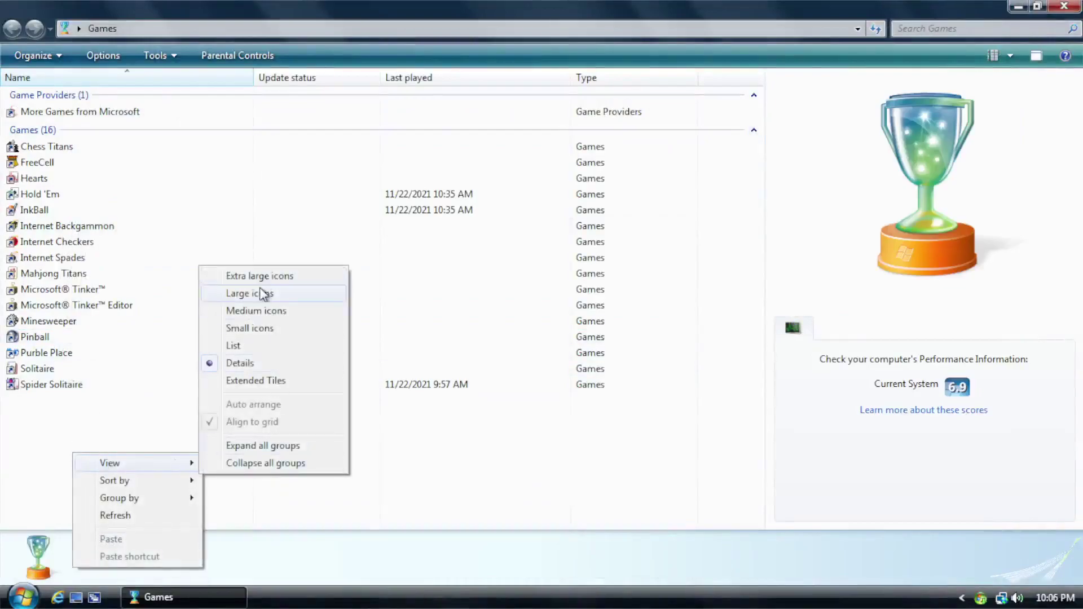
pyautogui.click(263, 294)
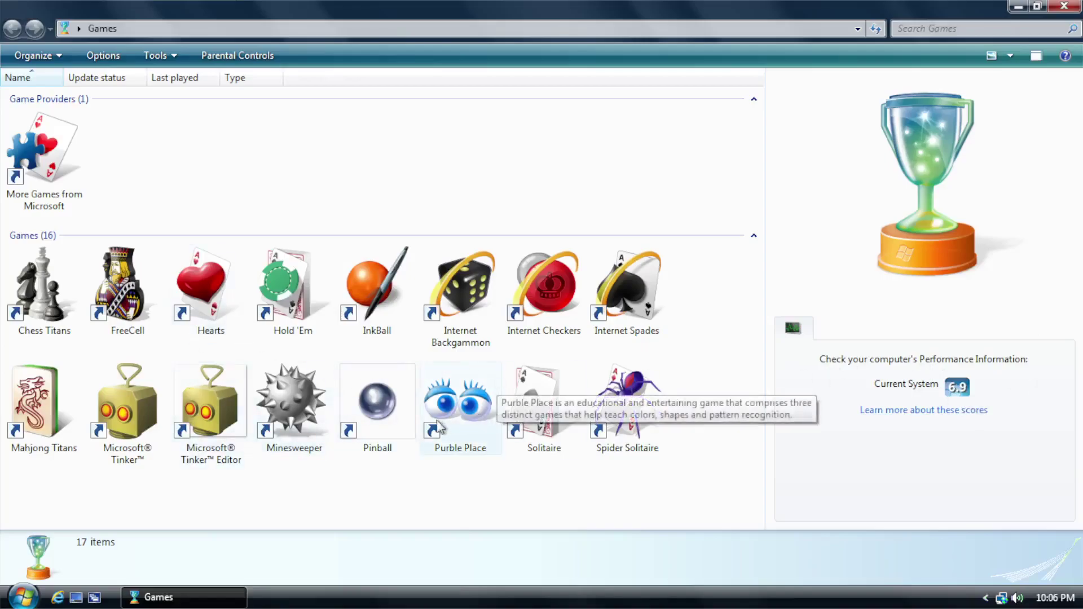
# - Launch Microsoft Tinker, enter its main game, and open the Tutorial set's level list
pyautogui.doubleClick(118, 416)
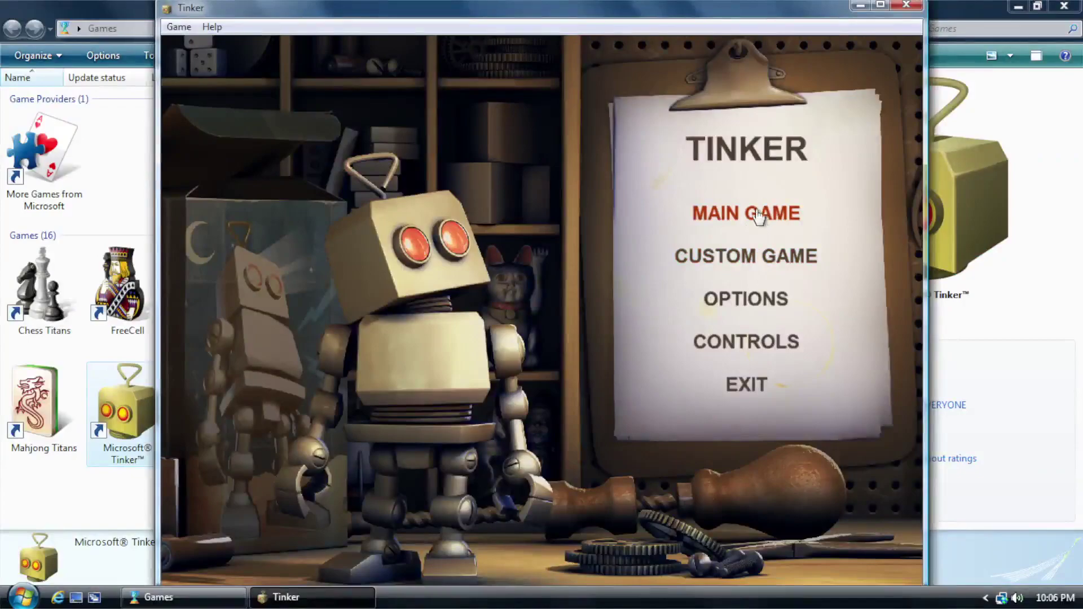
pyautogui.click(758, 215)
pyautogui.click(665, 392)
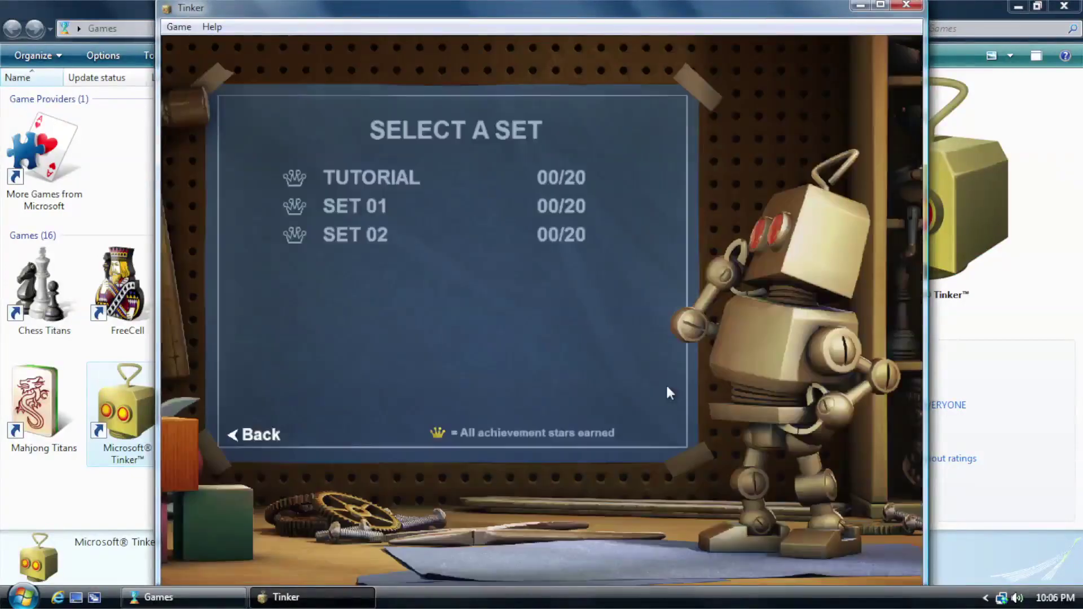
pyautogui.click(376, 179)
pyautogui.click(665, 392)
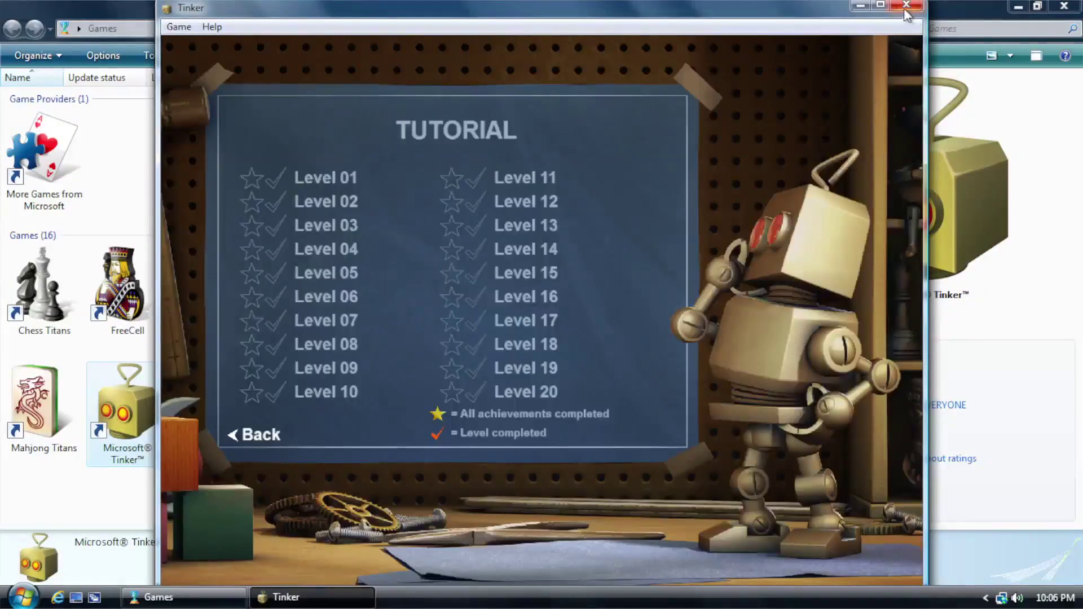
# - Maximize the Tinker window, view its About information, and exit the game
pyautogui.click(880, 6)
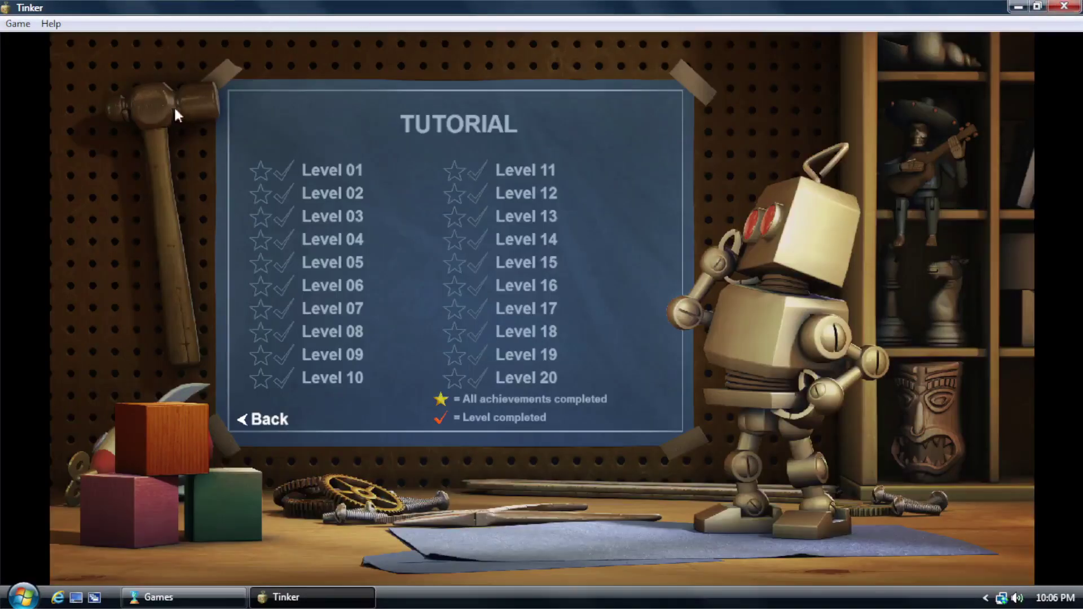
pyautogui.click(51, 24)
pyautogui.click(99, 58)
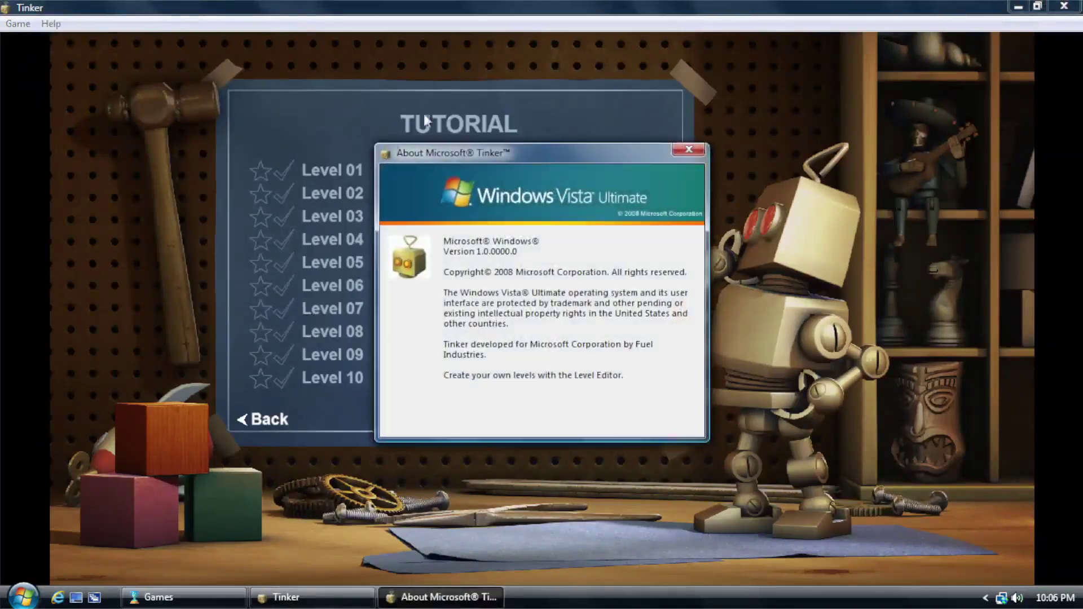
pyautogui.click(687, 149)
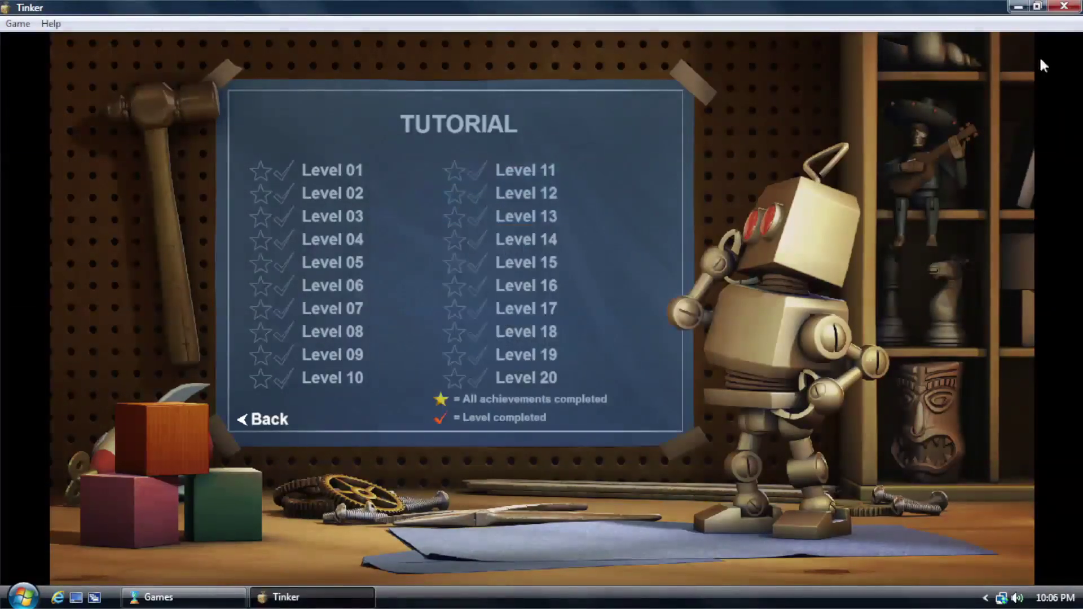
pyautogui.click(1064, 7)
pyautogui.click(432, 376)
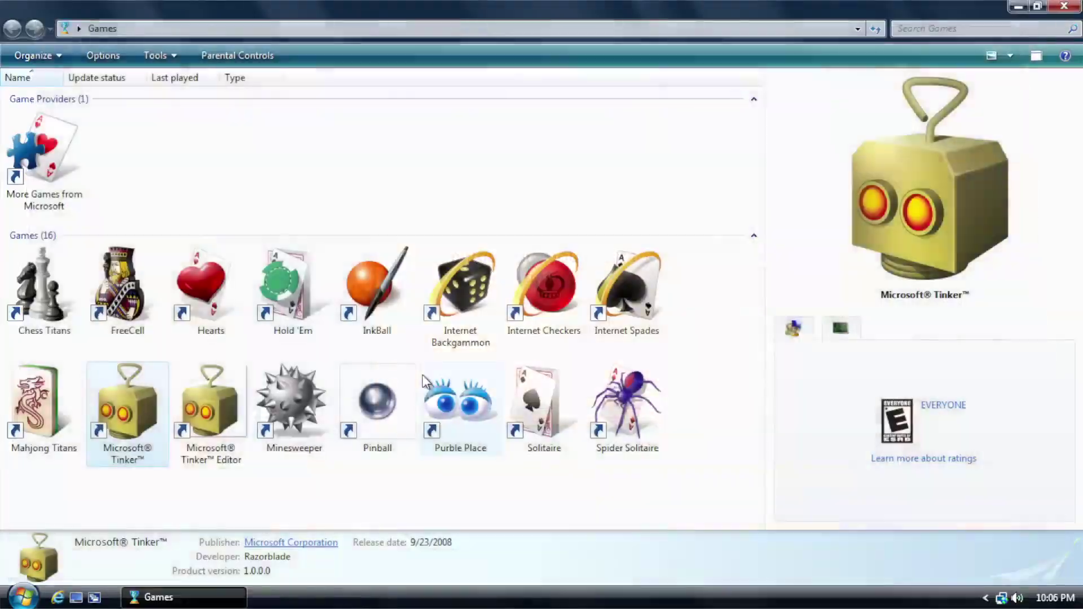
# - Launch InkBall, move its window up toward the screen's centre, try an ink stroke between the two blocks, and close the game
pyautogui.doubleClick(378, 303)
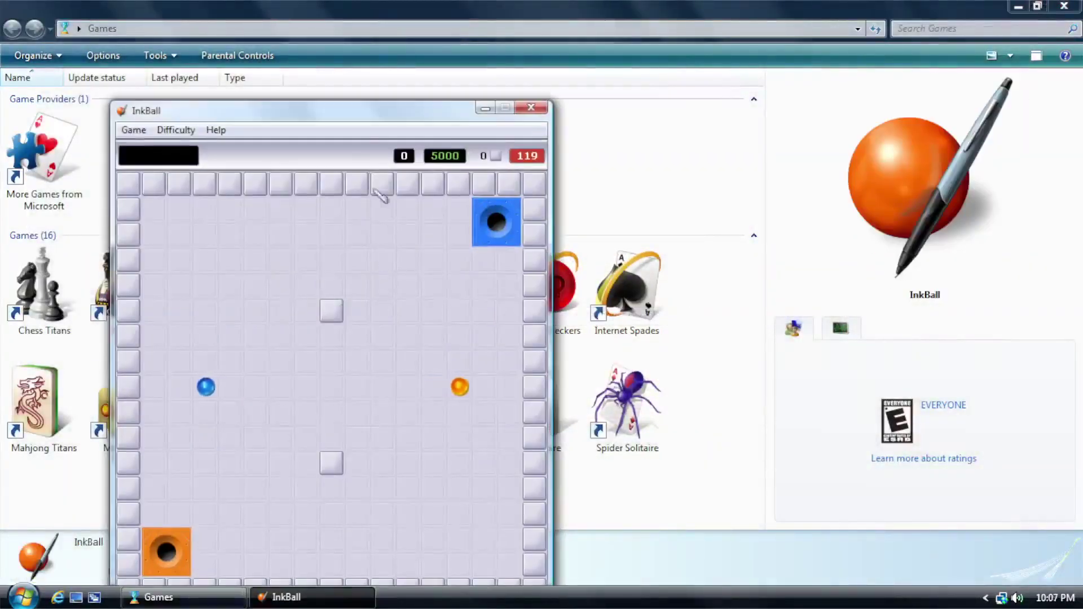
pyautogui.moveTo(357, 113); pyautogui.dragTo(542, 46)
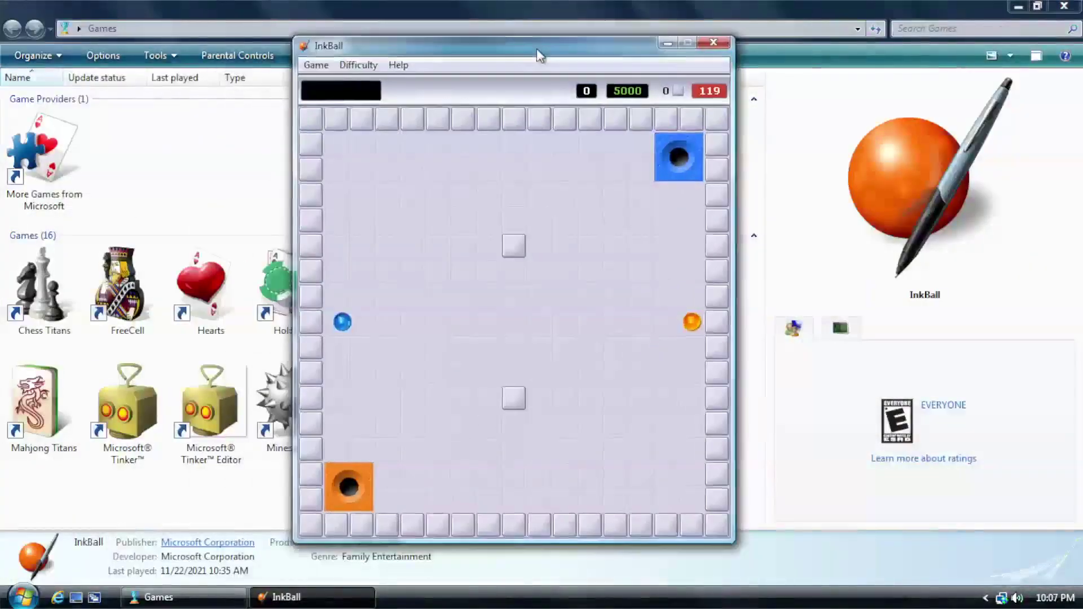
pyautogui.moveTo(515, 237); pyautogui.dragTo(520, 375)
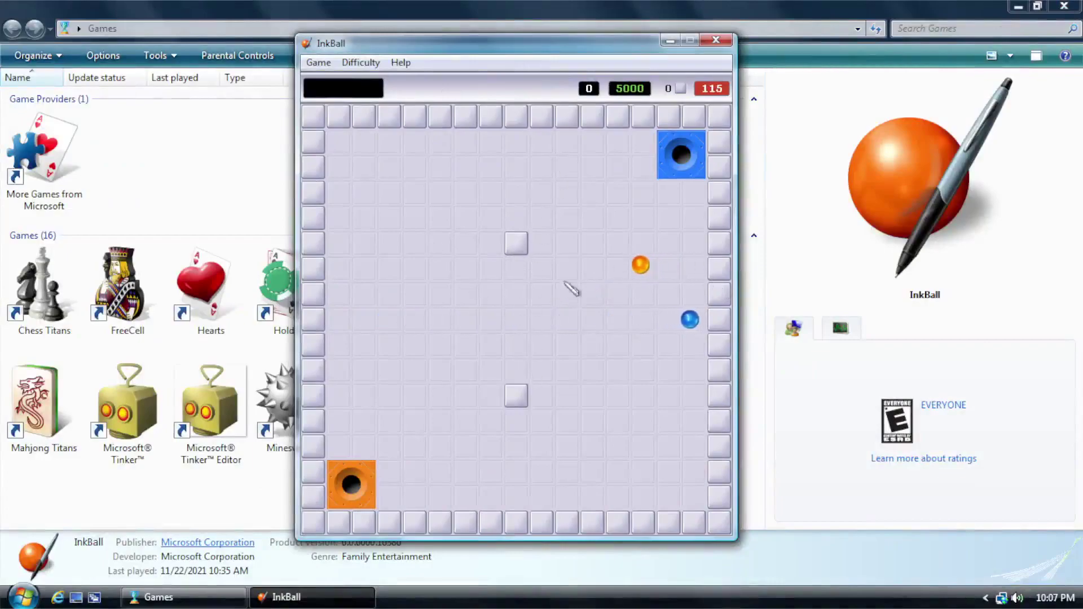
pyautogui.click(716, 40)
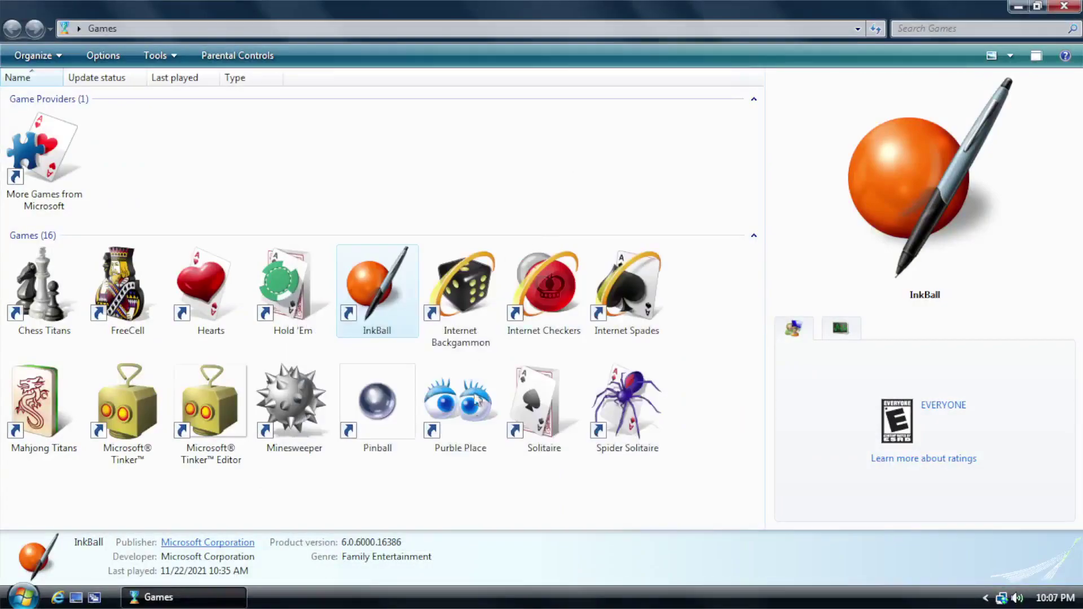
# - Launch Hold 'Em, view its About information, and exit without saving the game in progress
pyautogui.click(401, 285)
pyautogui.click(301, 293)
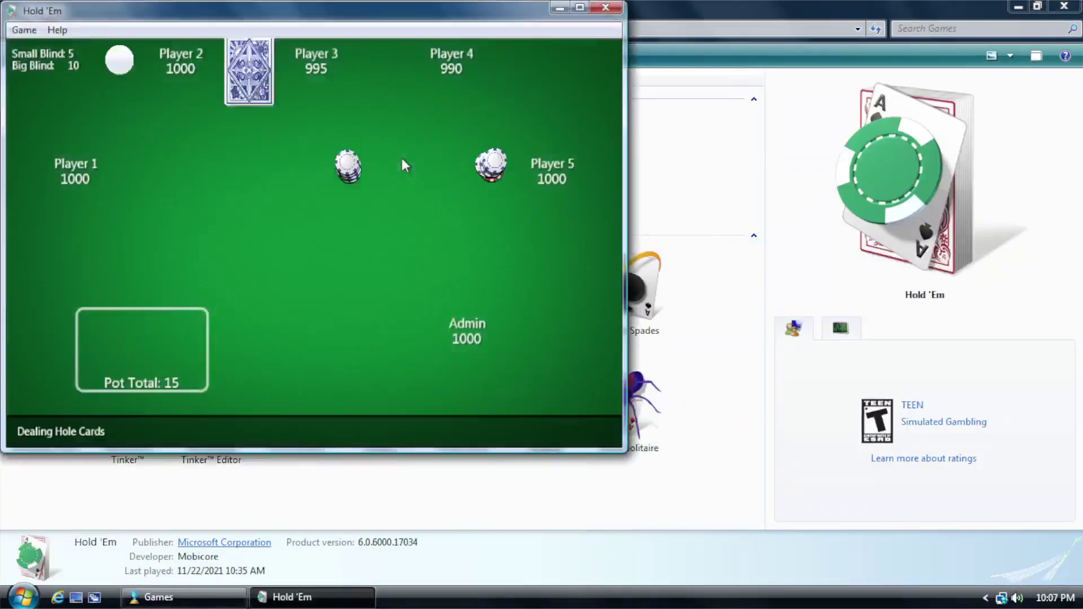
pyautogui.click(57, 30)
pyautogui.click(108, 64)
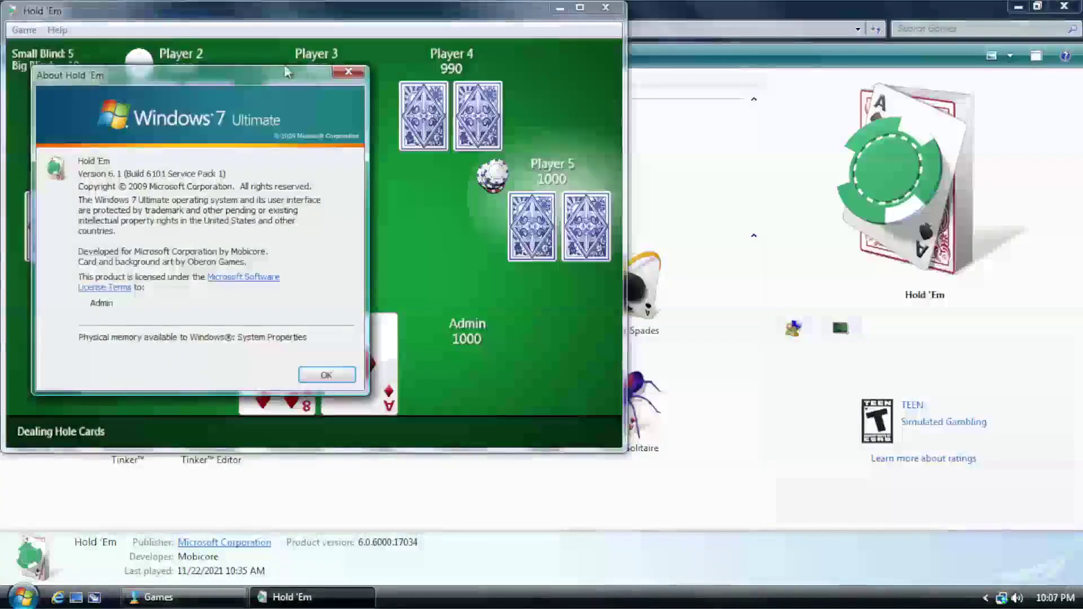
pyautogui.click(348, 72)
pyautogui.click(605, 7)
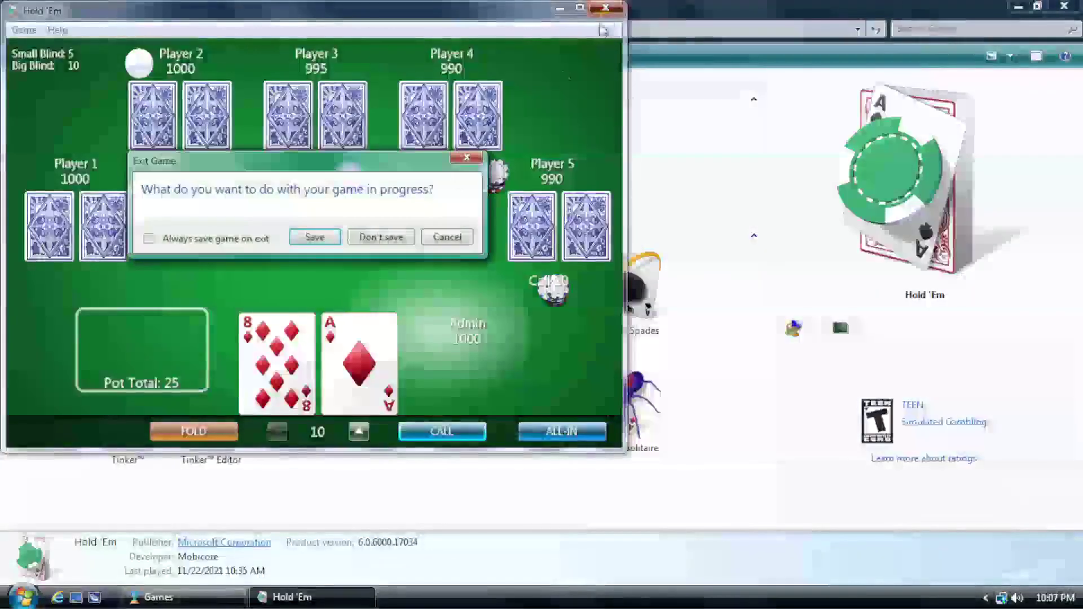
pyautogui.click(382, 237)
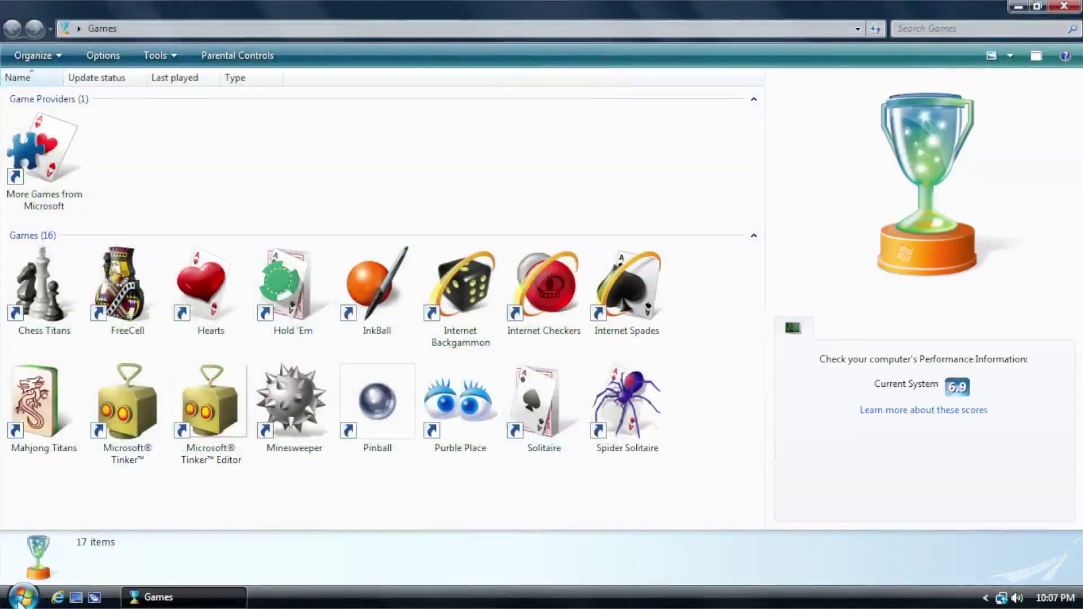
# - Close the Games folder and open Windows Help and Support in a maximized window
pyautogui.click(1064, 6)
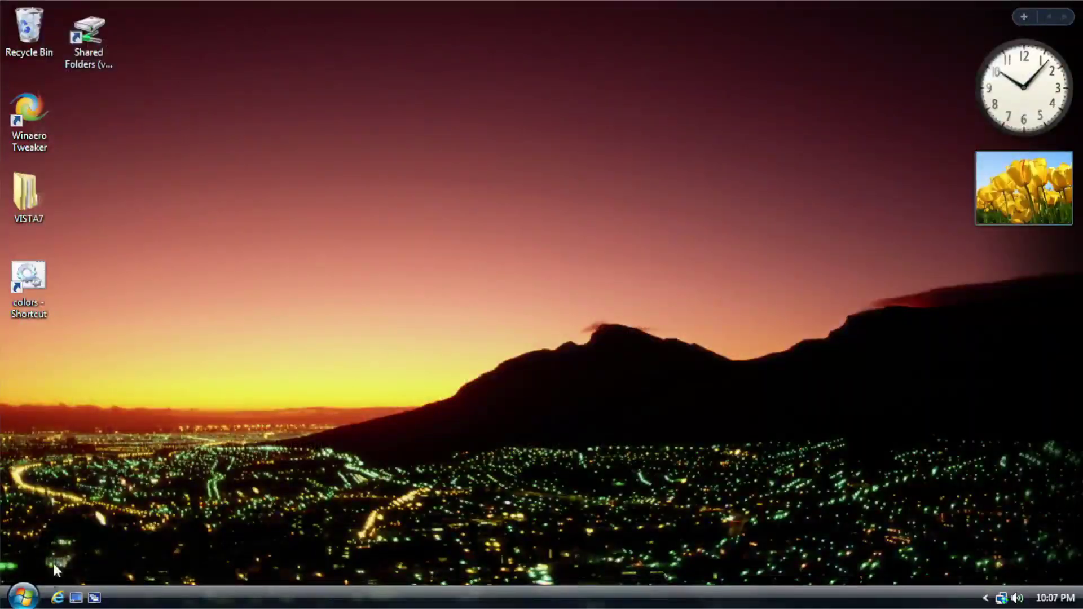
pyautogui.press('super')
pyautogui.click(276, 519)
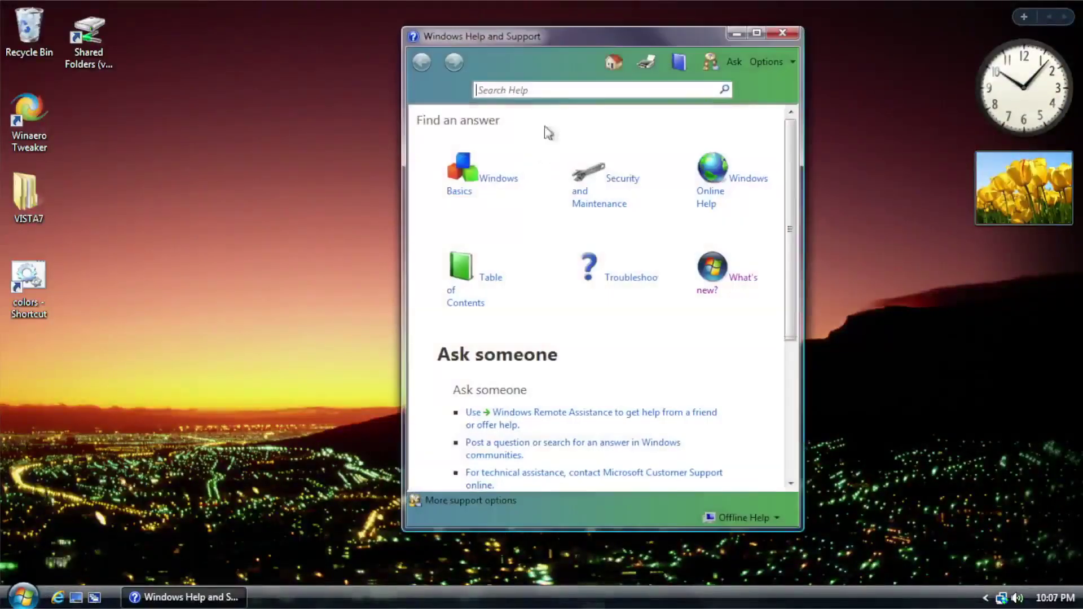
pyautogui.doubleClick(643, 41)
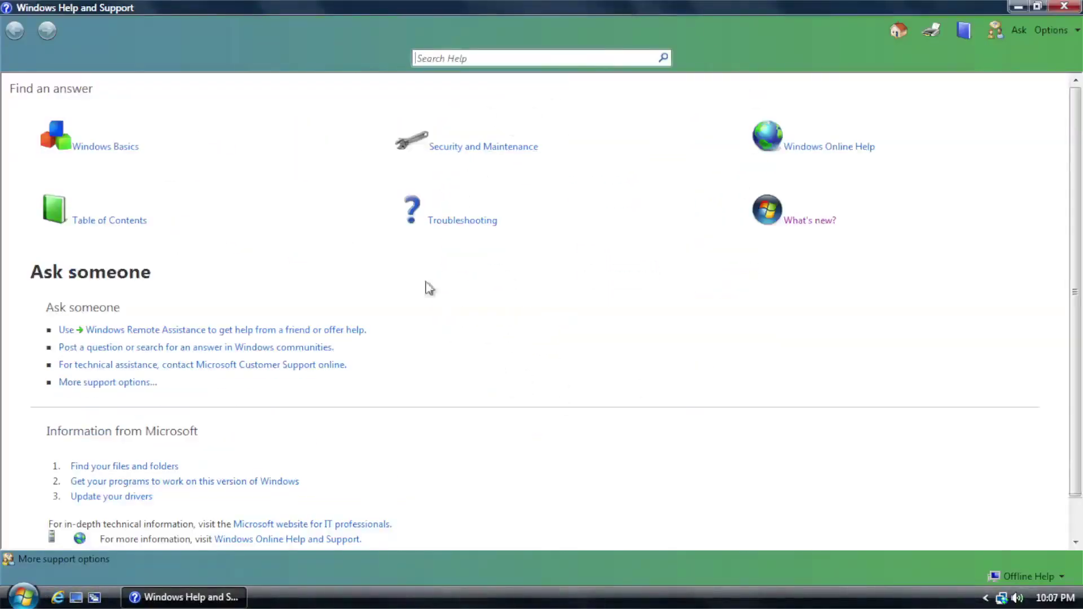
# - Look through the "What's new?" help page and return to the help home page
pyautogui.click(814, 226)
pyautogui.scroll(-10, 246, 249)
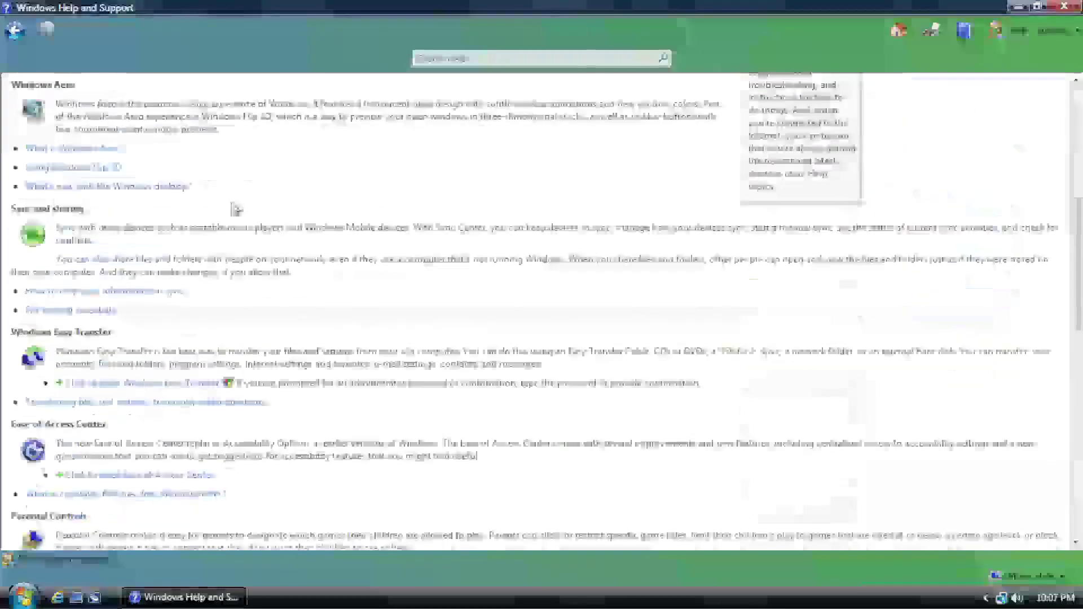
pyautogui.scroll(-3, 246, 249)
pyautogui.scroll(15, 246, 249)
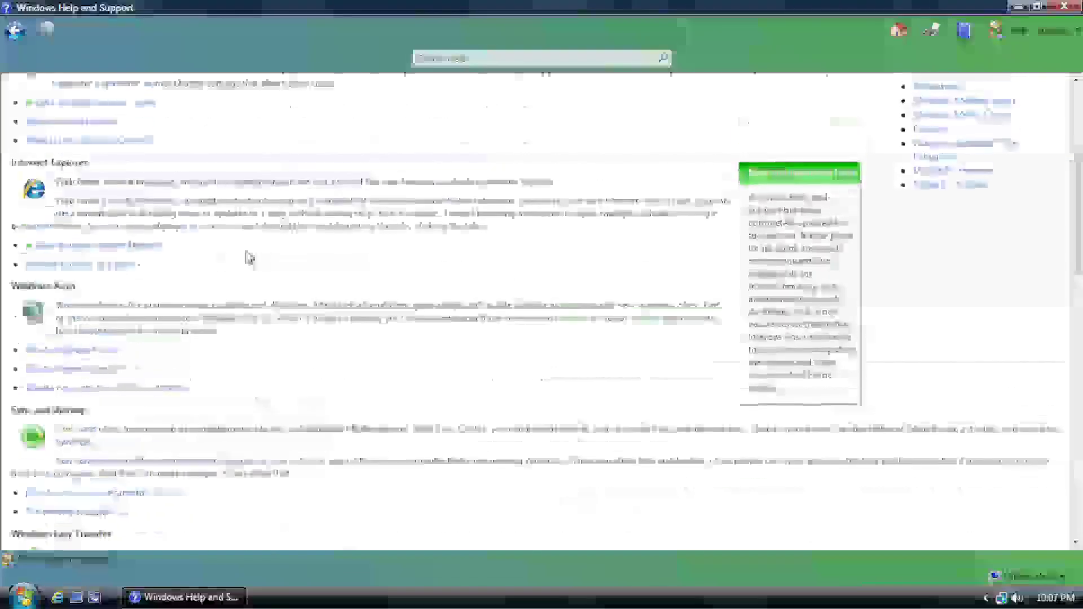
pyautogui.click(19, 37)
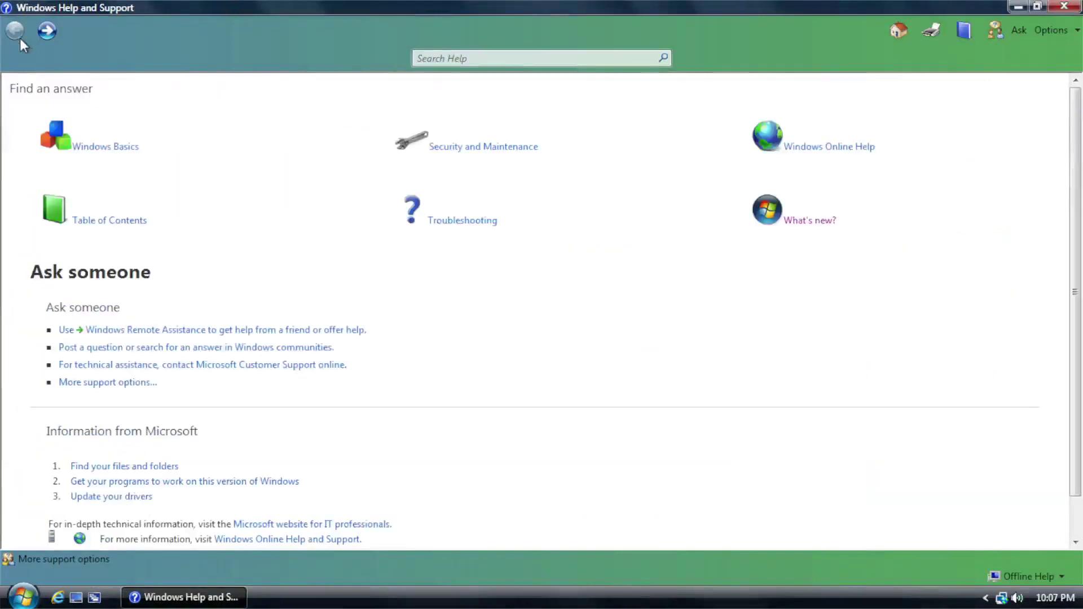
# - Look at the Windows Basics and Security and Maintenance help topics, and close Windows Help and Support
pyautogui.click(111, 149)
pyautogui.click(14, 30)
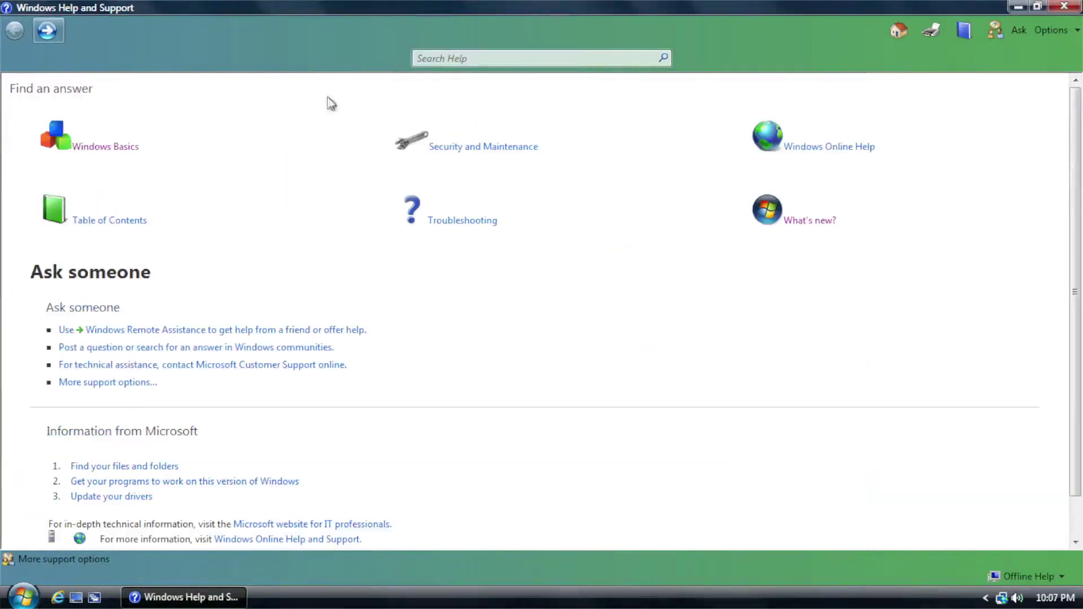
pyautogui.click(520, 146)
pyautogui.click(1072, 6)
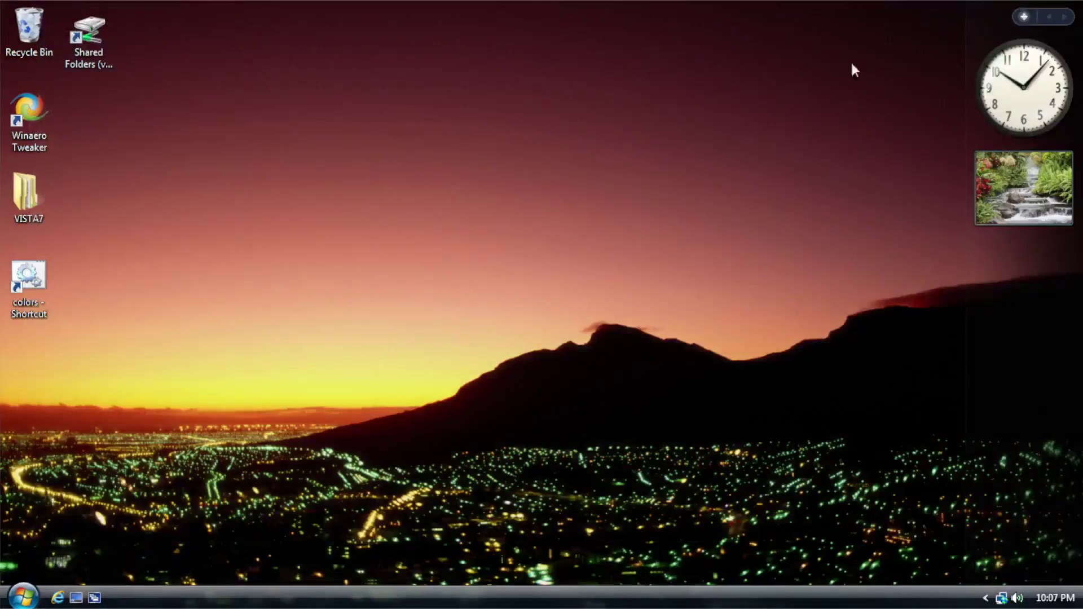
pyautogui.rightClick(408, 444)
pyautogui.click(255, 527)
# - Open Paint from the Accessories folder in the Start menu's list of all programs
pyautogui.click(22, 597)
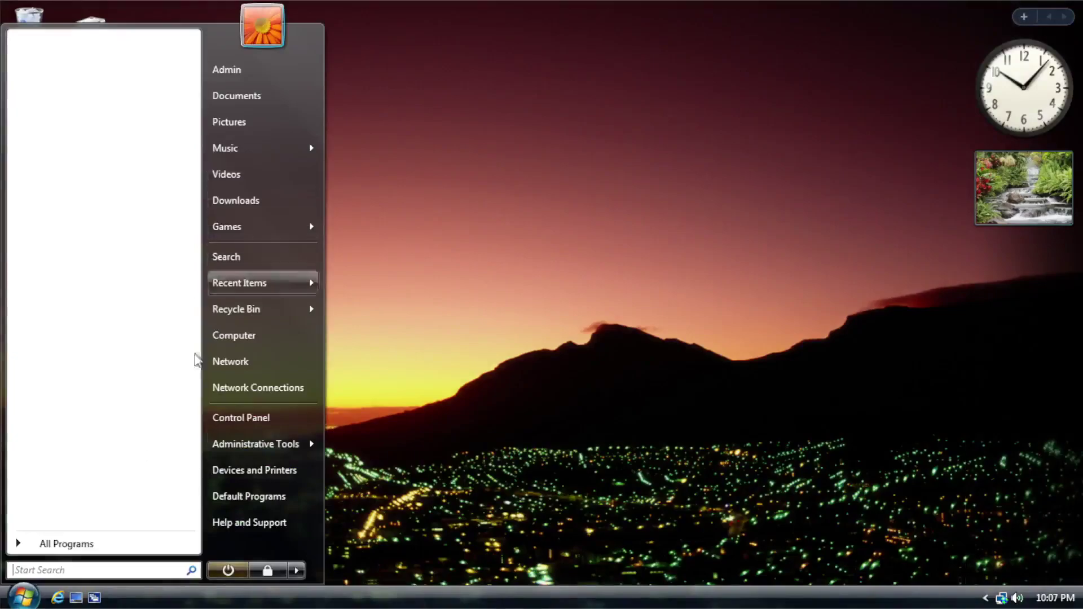
pyautogui.click(110, 543)
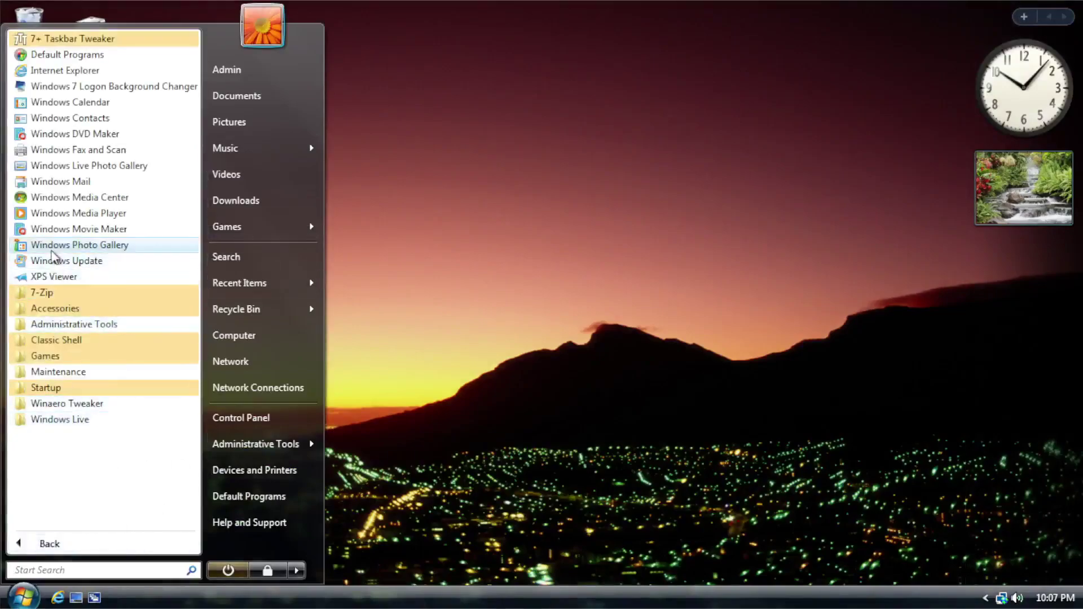
pyautogui.click(62, 309)
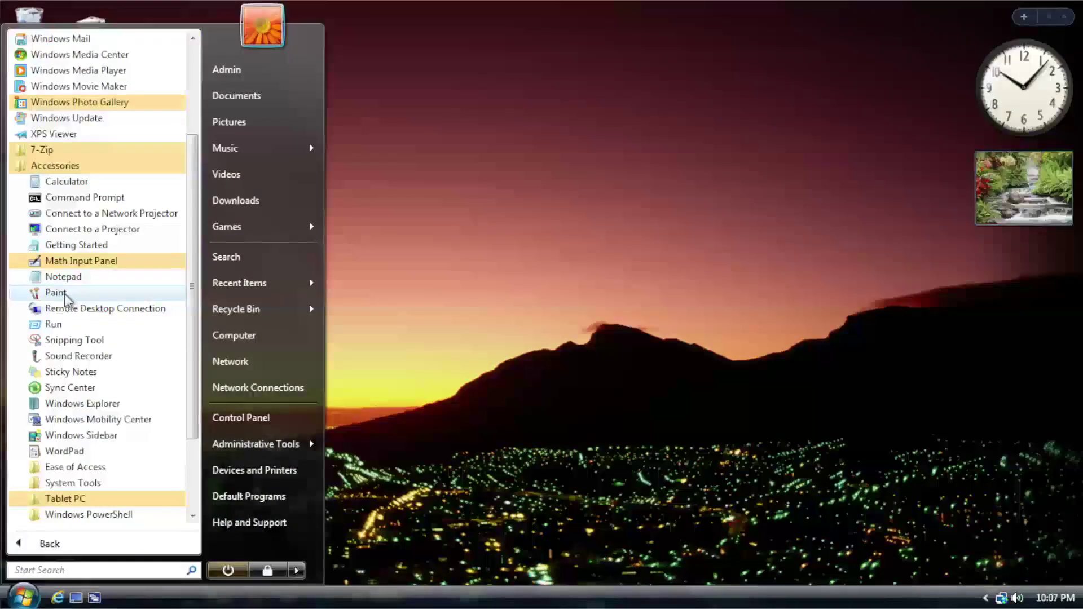
pyautogui.click(63, 292)
# - View Paint's About information, move its window slightly lower, and close Paint without saving
pyautogui.click(120, 100)
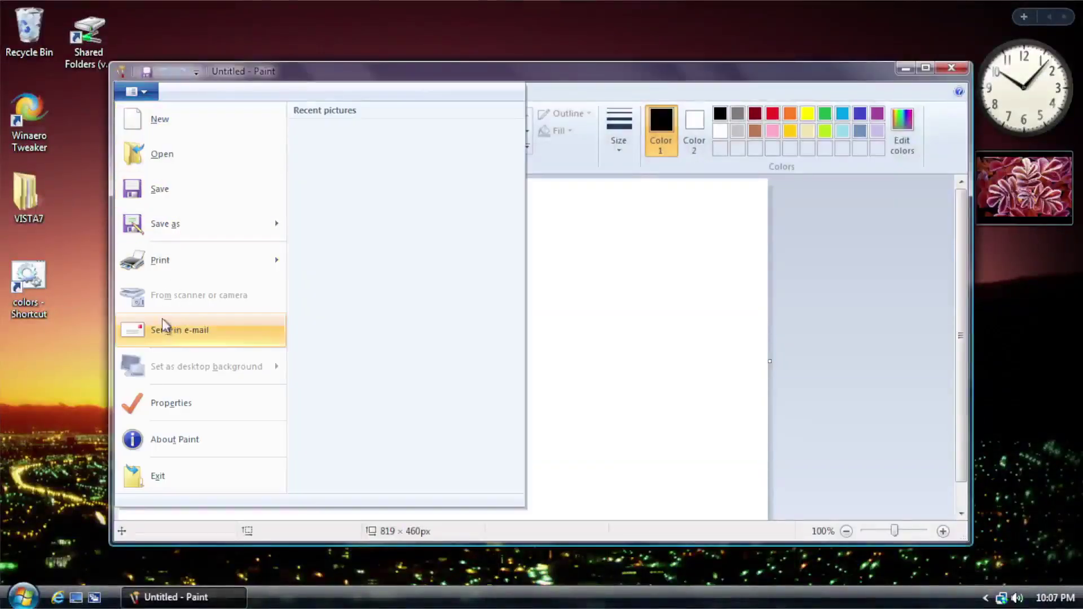
pyautogui.click(175, 437)
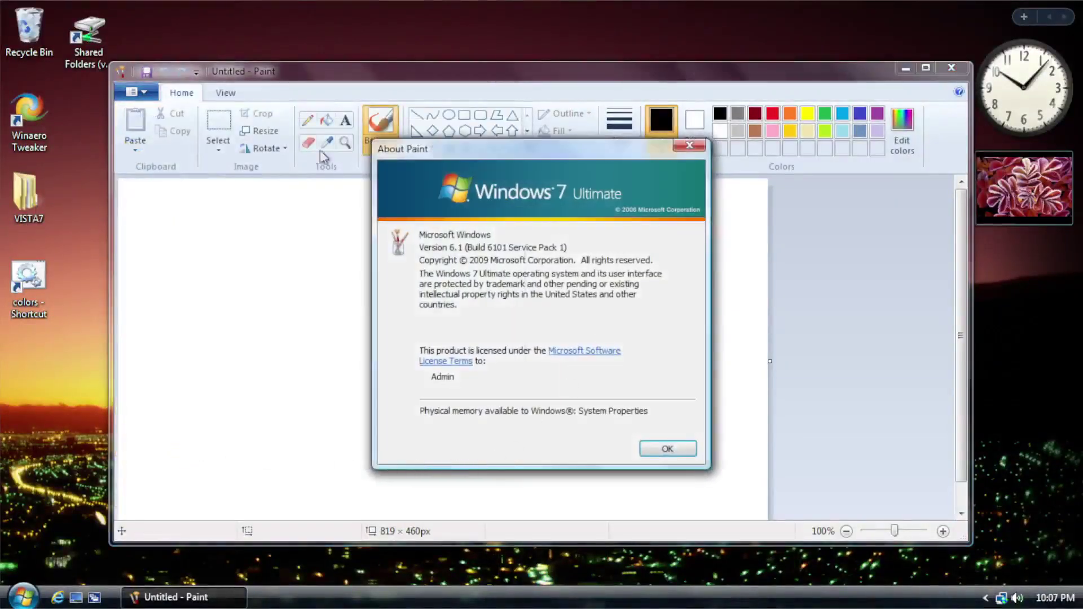
pyautogui.click(688, 455)
pyautogui.moveTo(535, 68)
pyautogui.mouseDown()
pyautogui.moveTo(537, 57)
pyautogui.moveTo(663, 78)
pyautogui.moveTo(529, 100)
pyautogui.mouseUp()
pyautogui.click(949, 92)
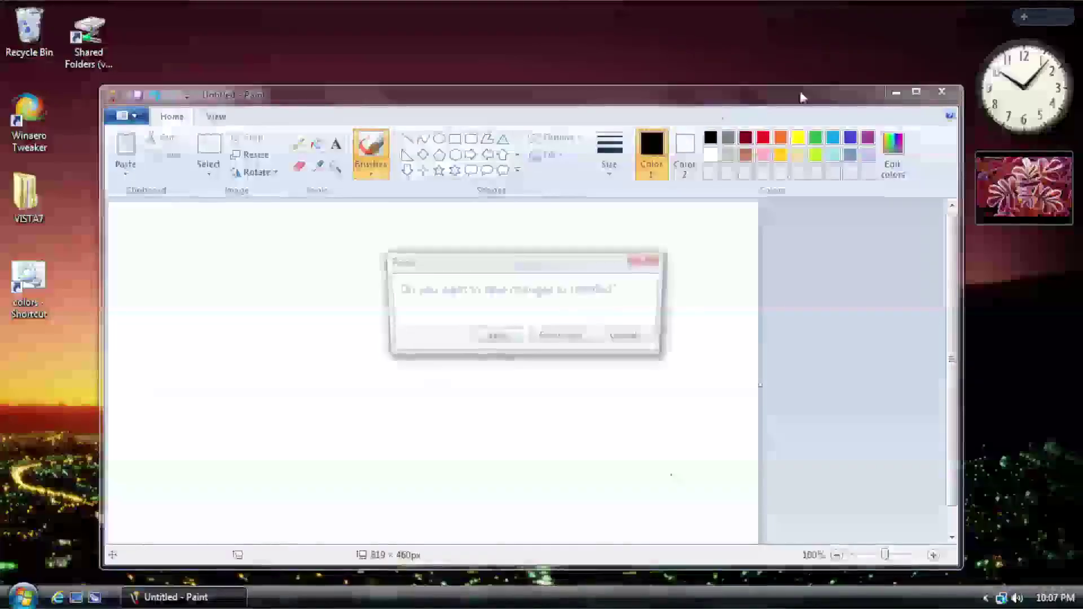
pyautogui.click(585, 333)
# - Open WordPad from the Accessories folder in the Start menu's list of all programs
pyautogui.click(23, 597)
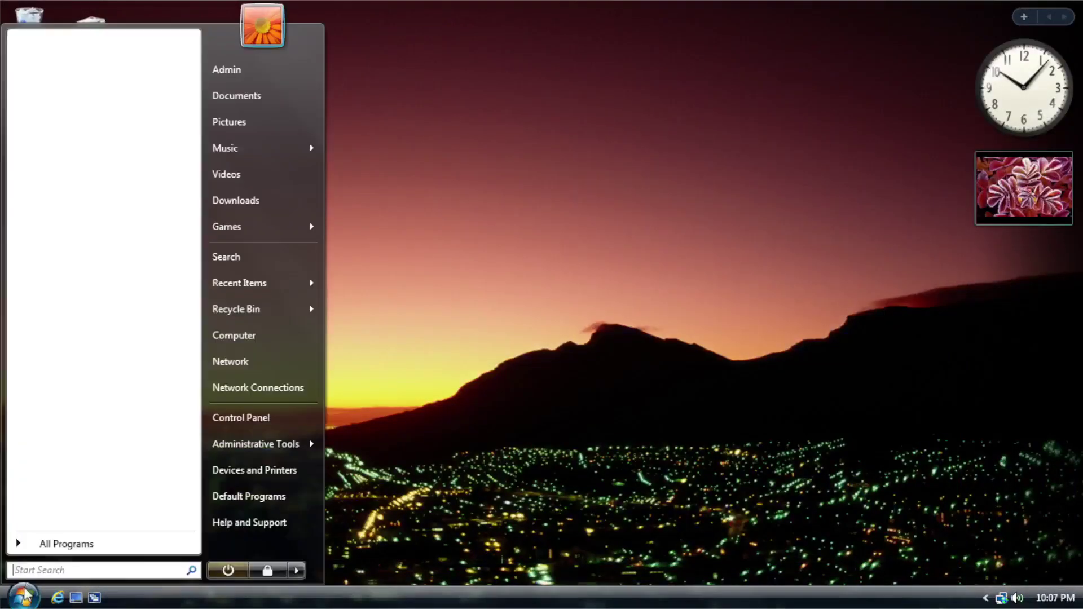
pyautogui.click(56, 542)
pyautogui.click(79, 308)
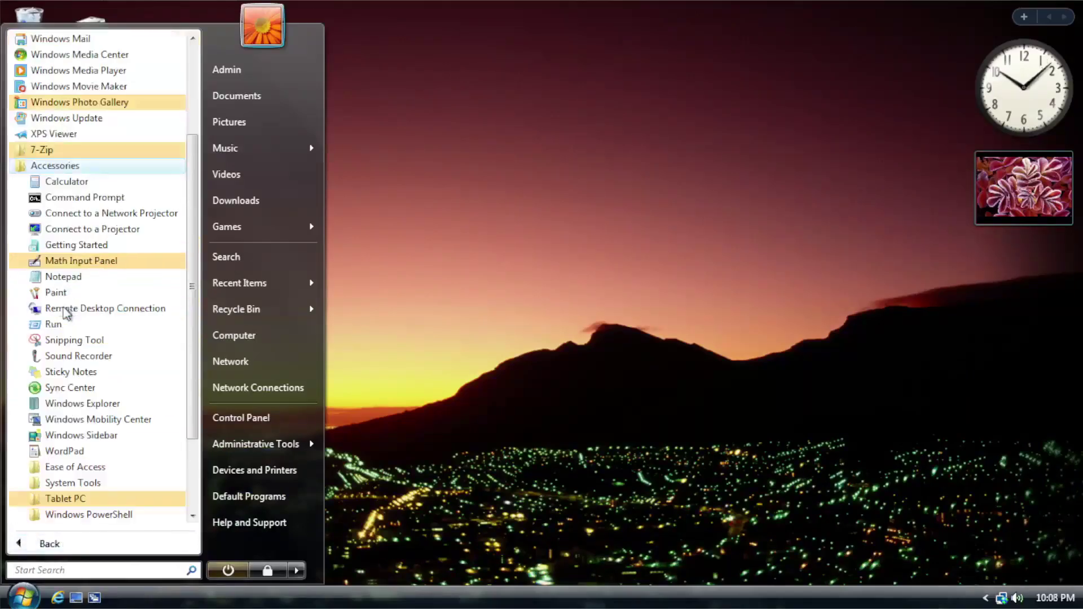
pyautogui.click(97, 448)
# - Maximize the WordPad window, view WordPad's About information, and close the program
pyautogui.moveTo(510, 34); pyautogui.dragTo(539, 7)
pyautogui.click(21, 26)
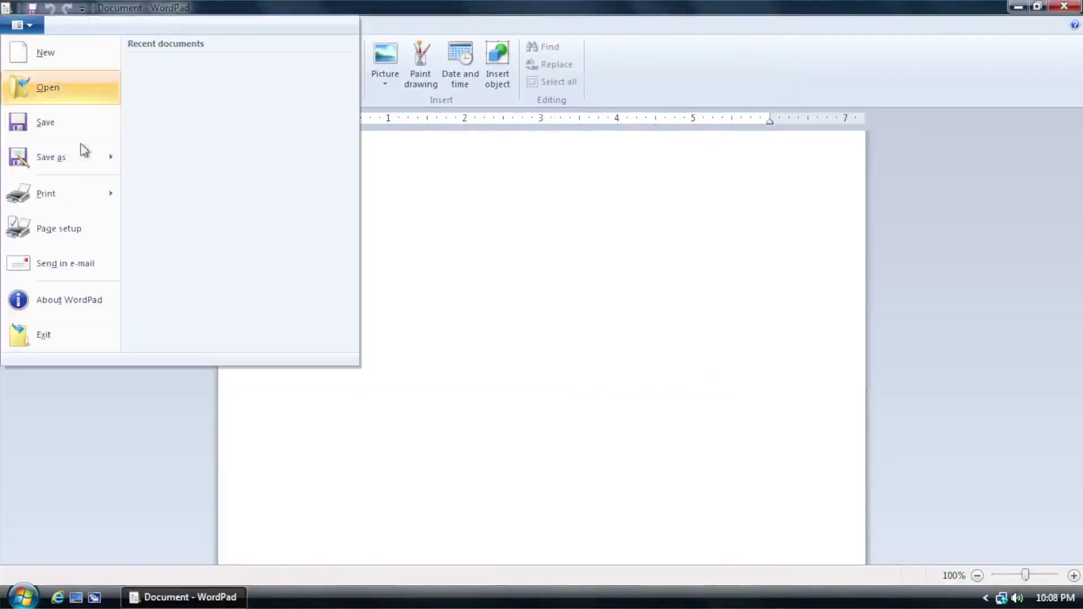
pyautogui.click(71, 302)
pyautogui.click(668, 437)
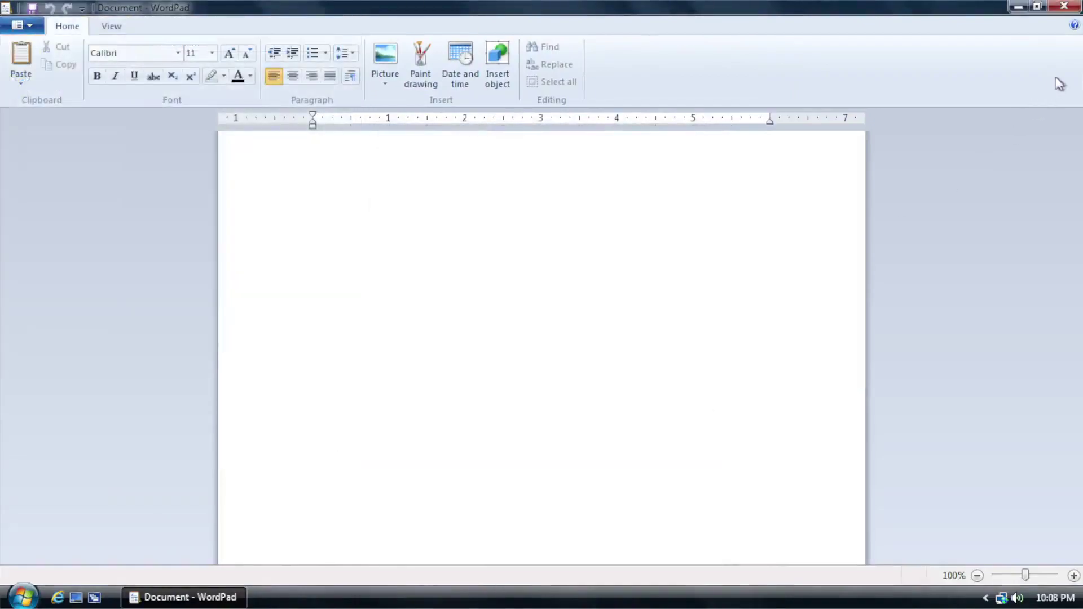
pyautogui.click(1070, 9)
# - Add the Winaero Tweaker desktop shortcut to Quick Launch, and delete it from Quick Launch again
pyautogui.rightClick(51, 108)
pyautogui.click(91, 136)
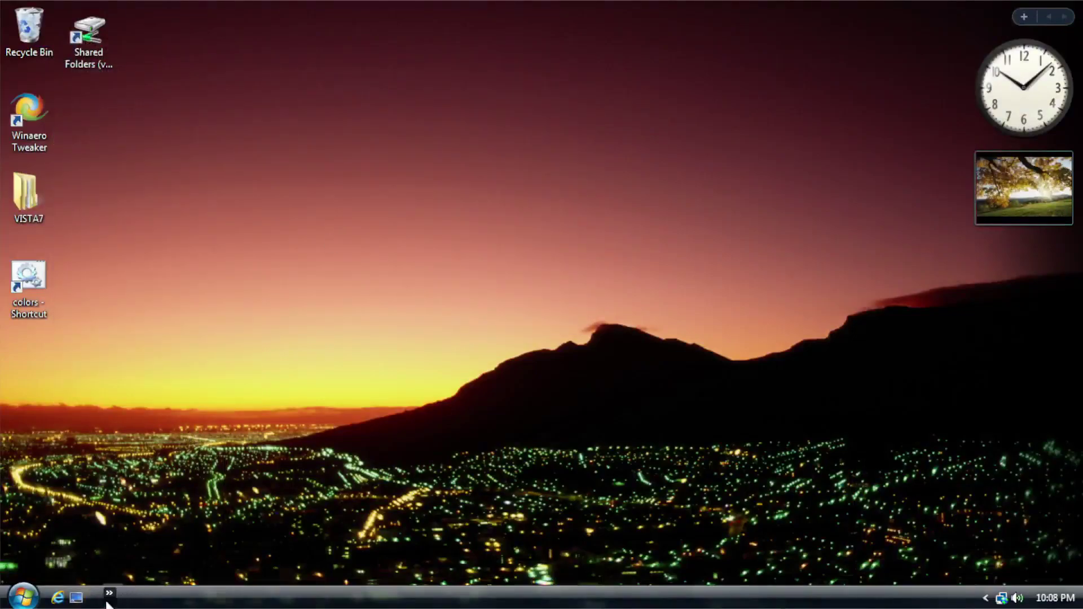
pyautogui.click(108, 597)
pyautogui.rightClick(131, 575)
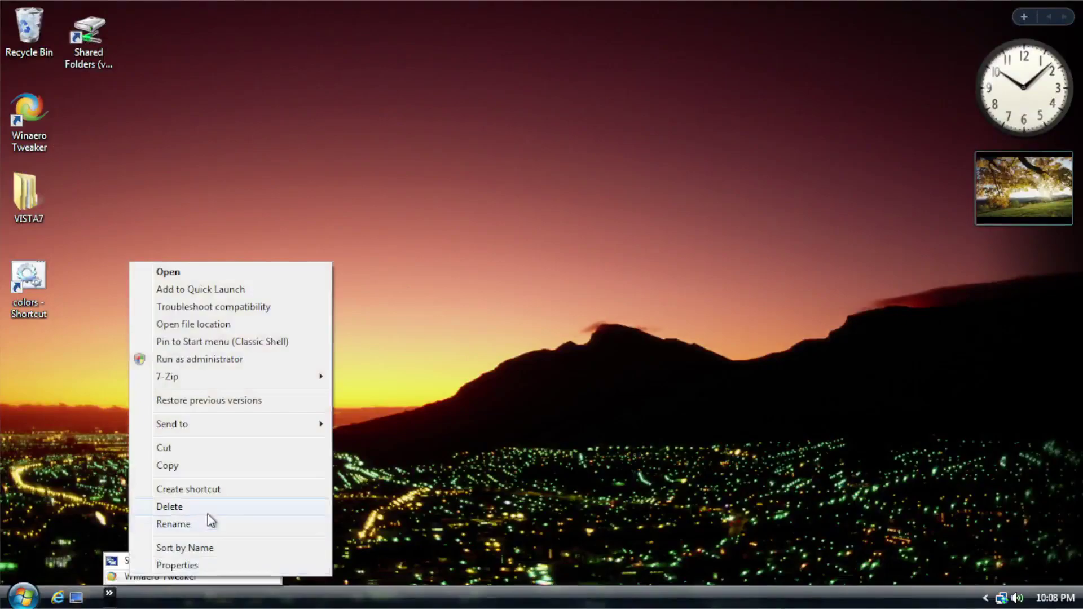
pyautogui.click(209, 510)
pyautogui.click(601, 382)
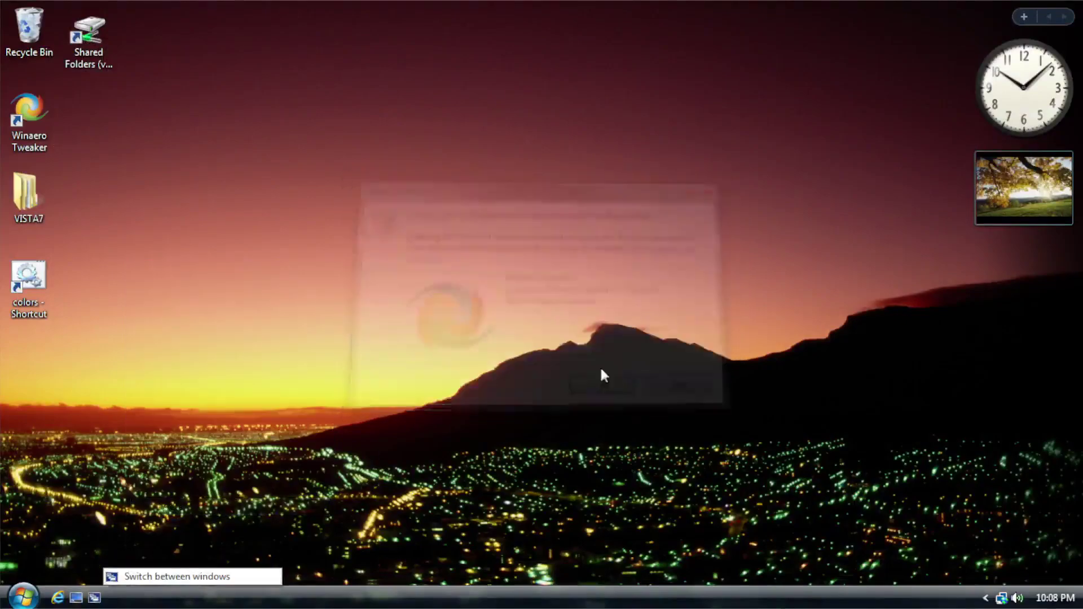
# - Look at the context menus of the VISTA7 folder, including its Send to options, and the Winaero Tweaker shortcut
pyautogui.rightClick(25, 208)
pyautogui.moveTo(169, 339)
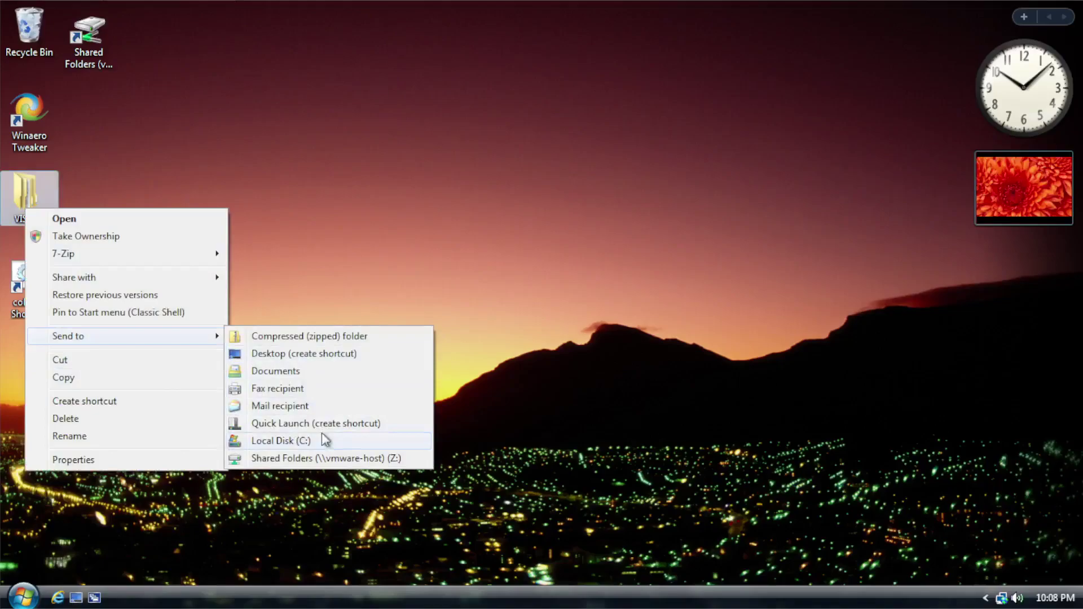
pyautogui.rightClick(40, 124)
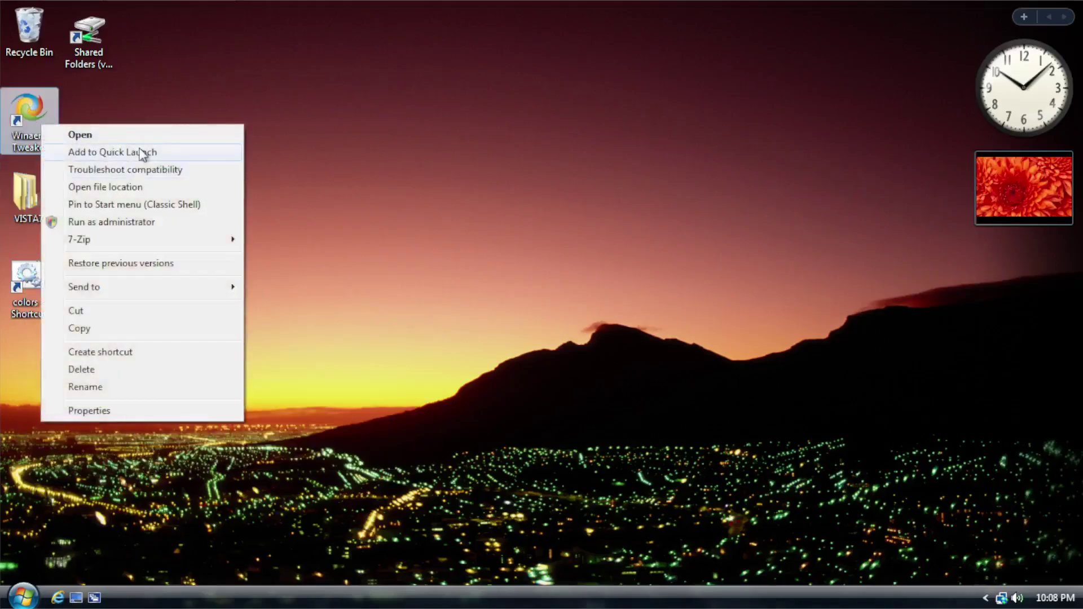
pyautogui.click(363, 164)
pyautogui.rightClick(26, 192)
pyautogui.click(103, 218)
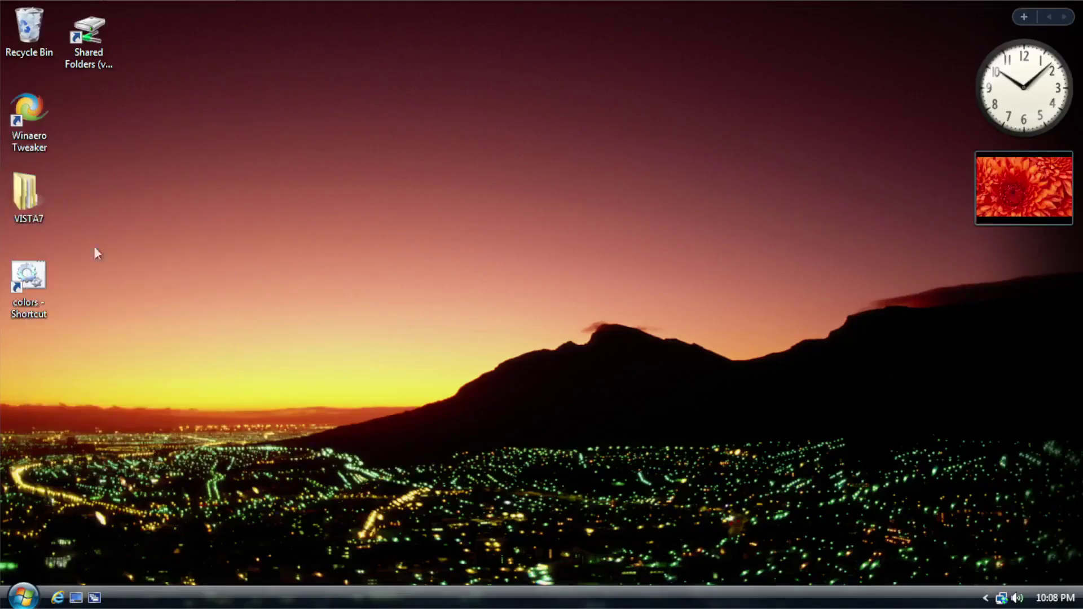
pyautogui.rightClick(20, 96)
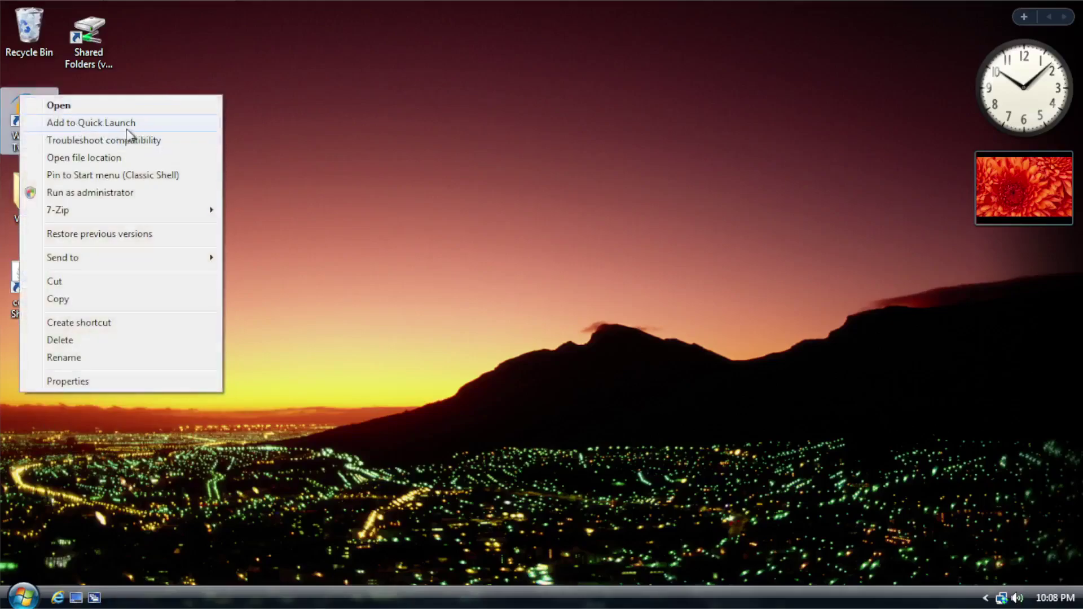
pyautogui.click(337, 120)
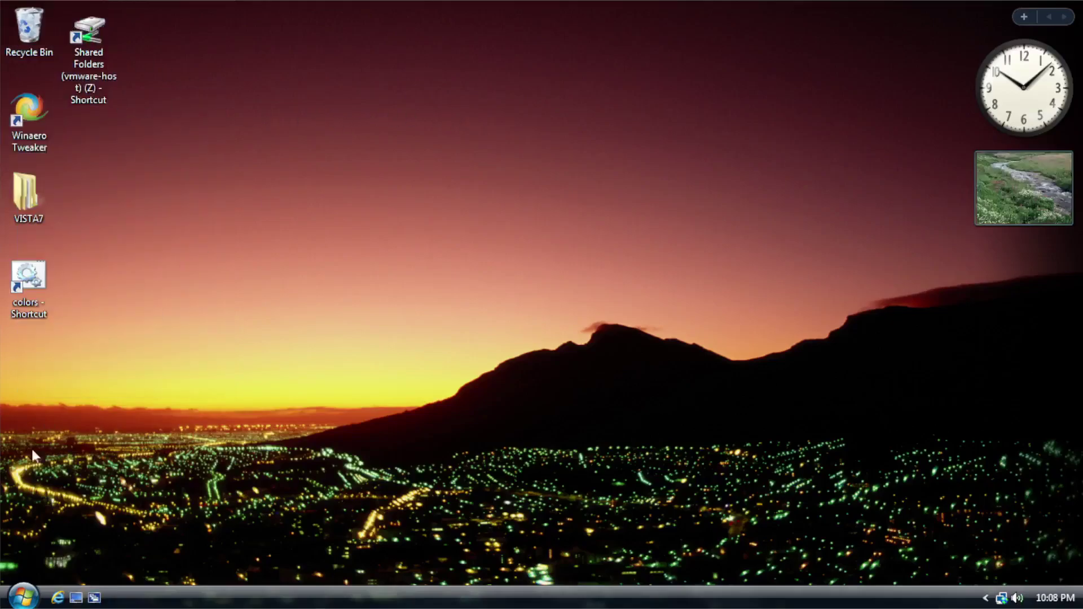
# - Look through the Start menu's list of all programs, including the Games folder, and close the menu
pyautogui.click(24, 599)
pyautogui.click(62, 542)
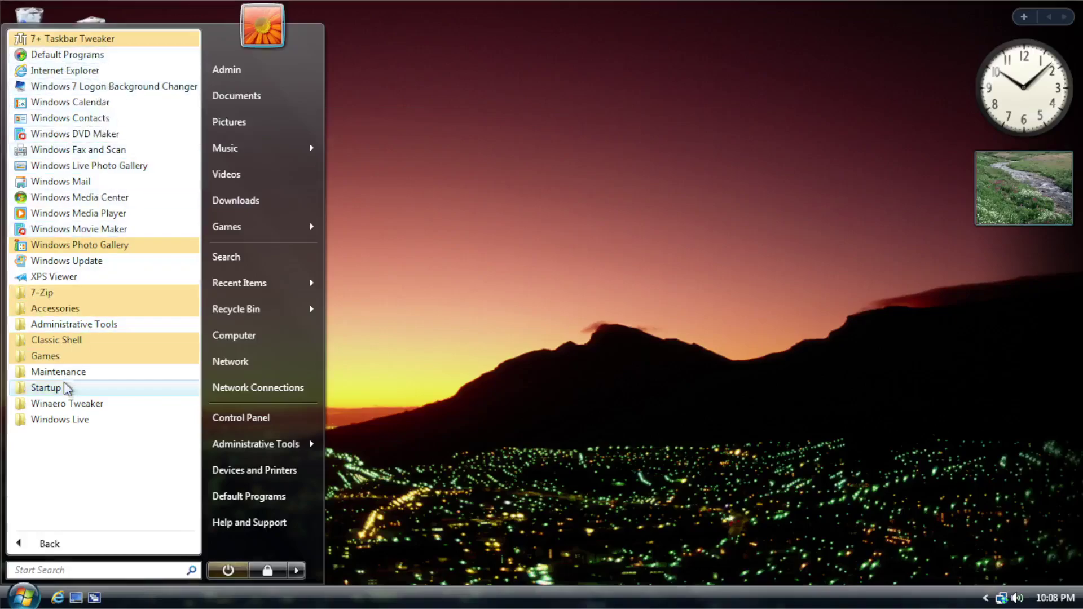
pyautogui.click(71, 360)
pyautogui.click(66, 228)
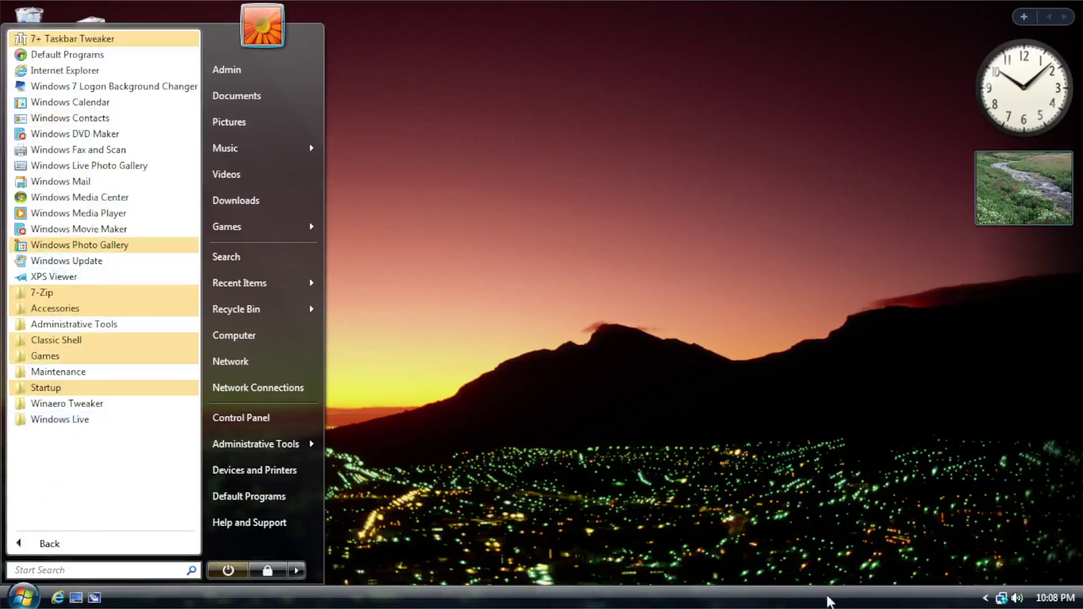
pyautogui.click(830, 601)
# - Open the user's personal folder from the Start menu, examine its folder icons, and close the window
pyautogui.click(23, 597)
pyautogui.moveTo(261, 150)
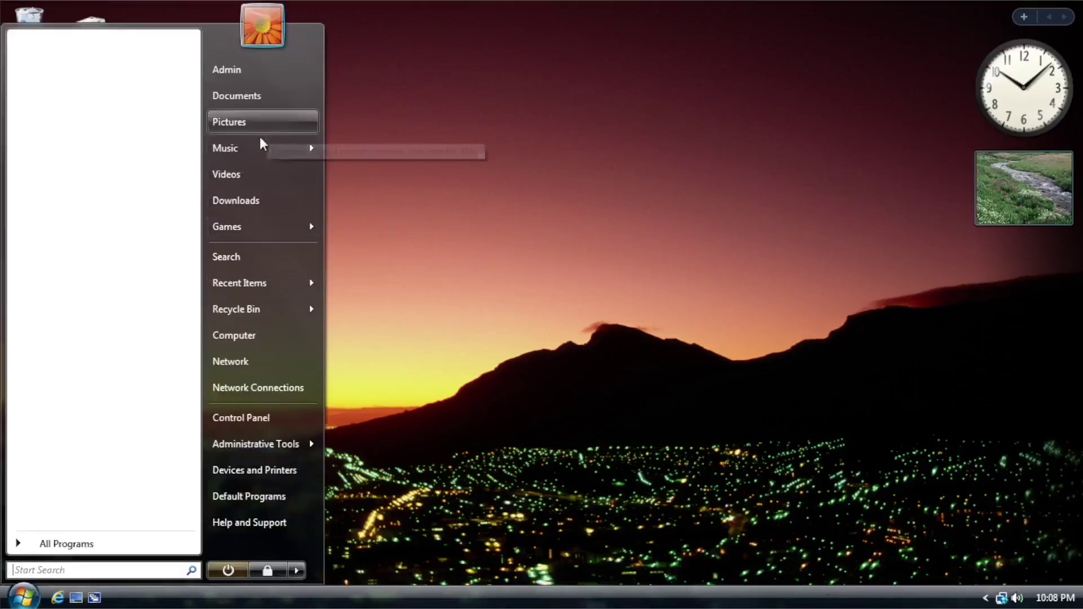
pyautogui.click(260, 74)
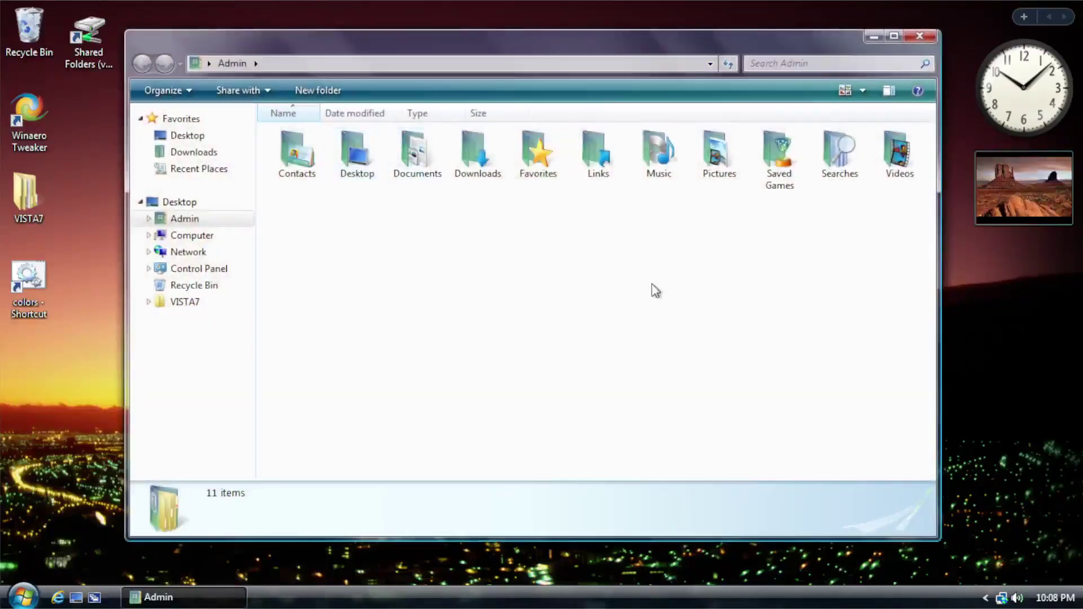
pyautogui.moveTo(422, 51); pyautogui.dragTo(424, 31)
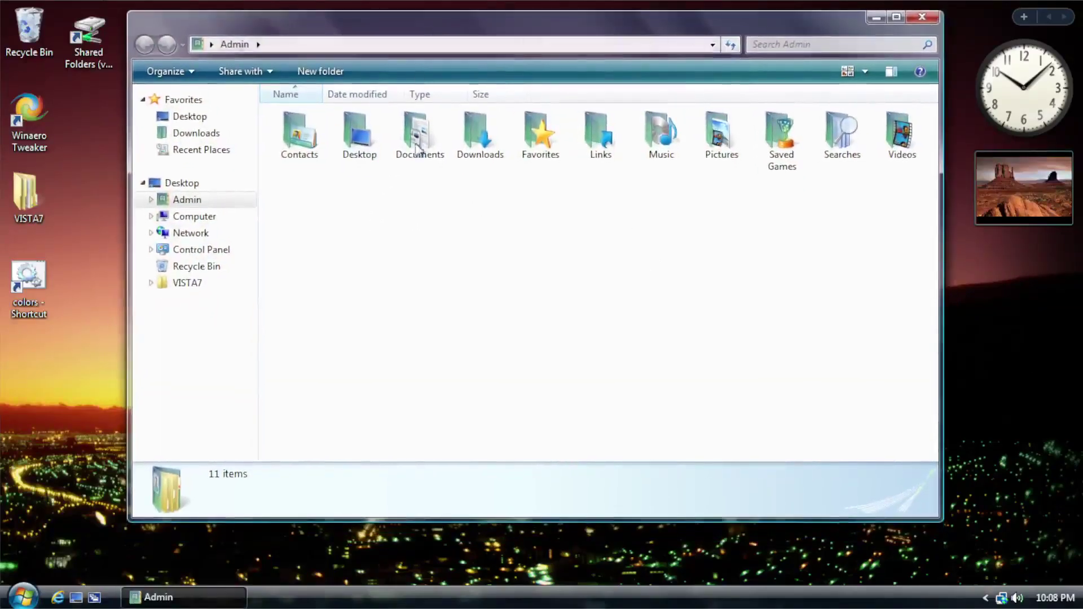
pyautogui.moveTo(497, 24)
pyautogui.mouseDown()
pyautogui.moveTo(416, 70)
pyautogui.moveTo(445, 68)
pyautogui.moveTo(0, 94)
pyautogui.moveTo(430, 68)
pyautogui.moveTo(570, 8)
pyautogui.moveTo(536, 6)
pyautogui.moveTo(578, 14)
pyautogui.moveTo(510, 40)
pyautogui.mouseUp()
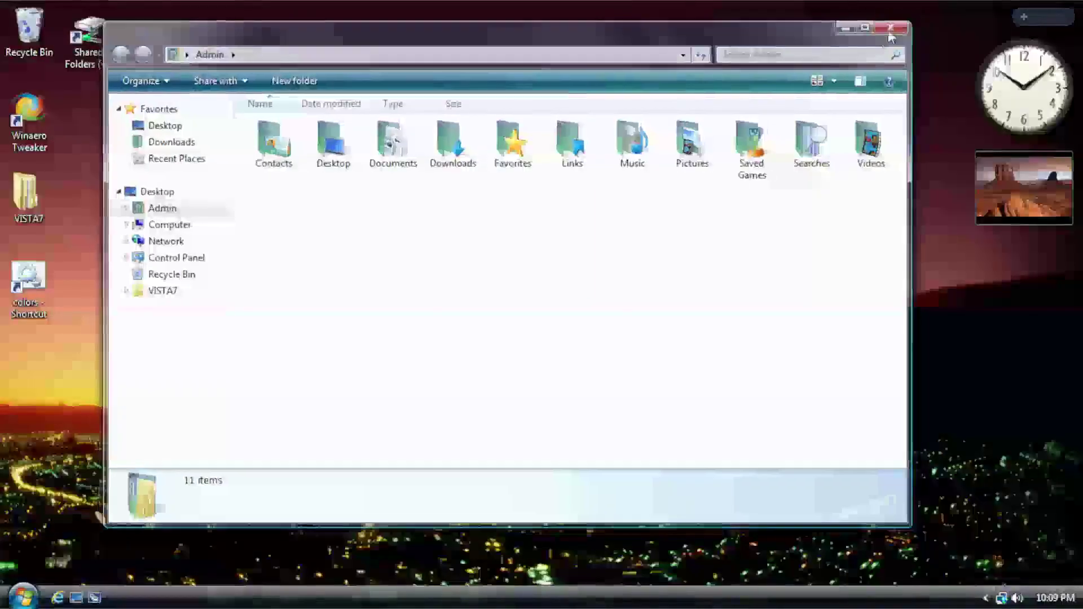
pyautogui.click(893, 25)
# - View the Appearance and Personalization page from the desktop, and close it
pyautogui.rightClick(497, 94)
pyautogui.click(604, 268)
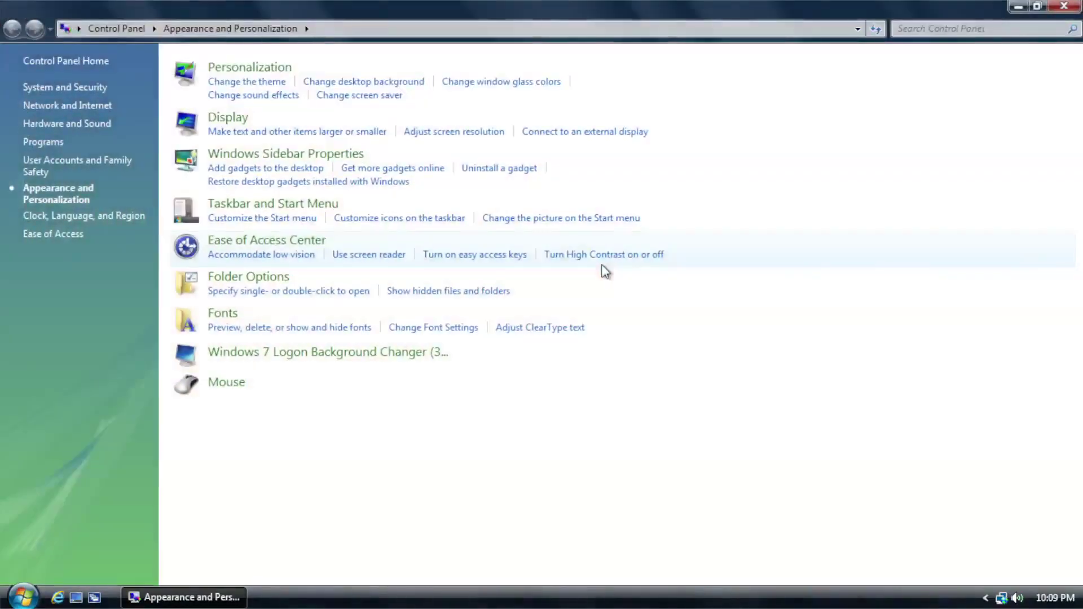
pyautogui.click(1064, 5)
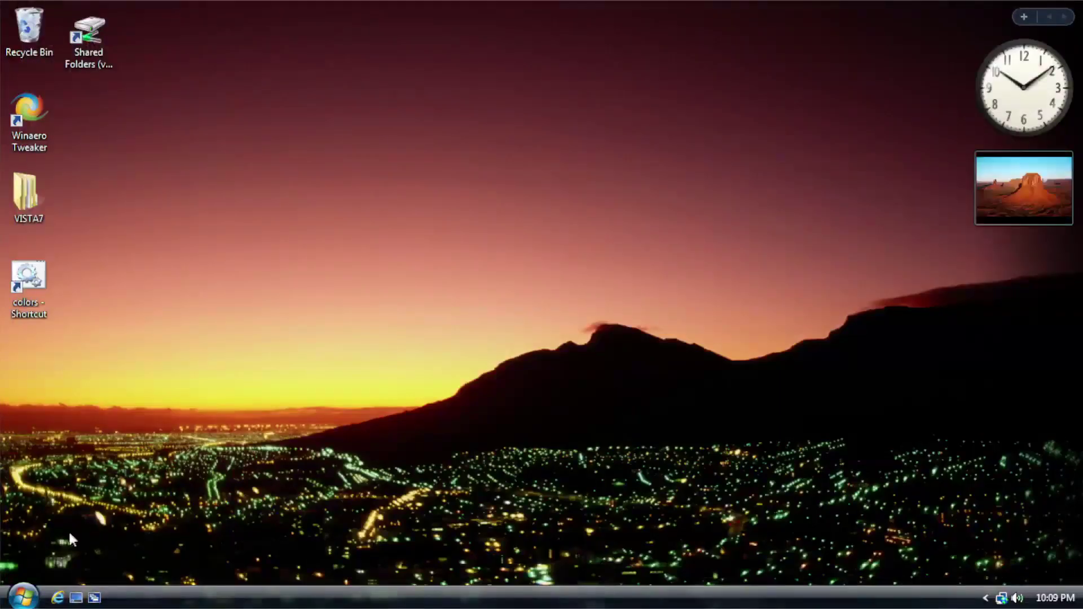
# - Open Documents from the Start menu, and browse through the user's personal folder to Videos and Sample Videos
pyautogui.click(23, 597)
pyautogui.click(306, 95)
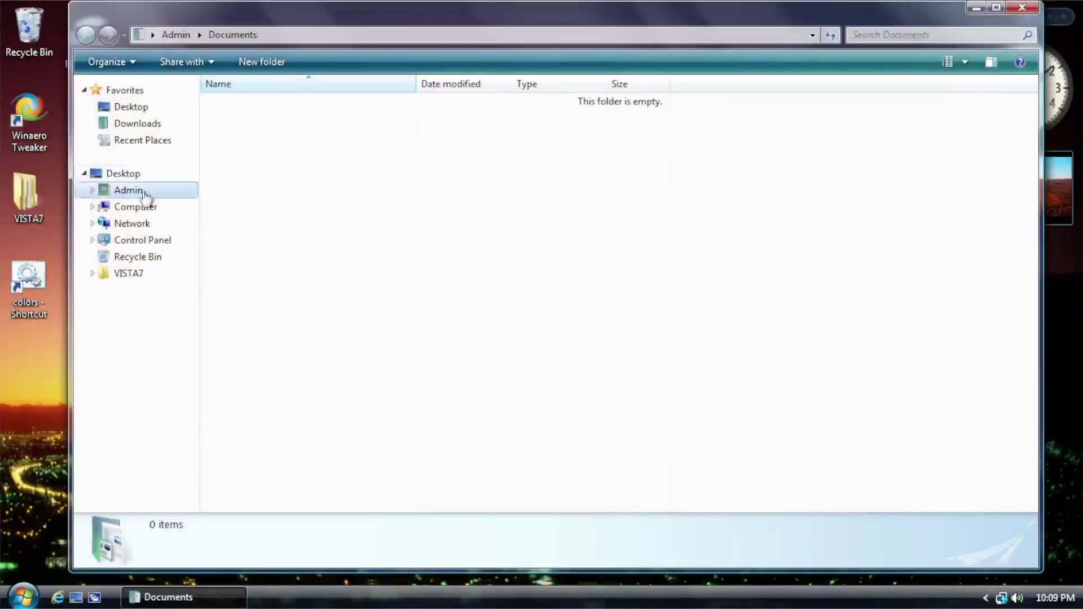
pyautogui.click(127, 192)
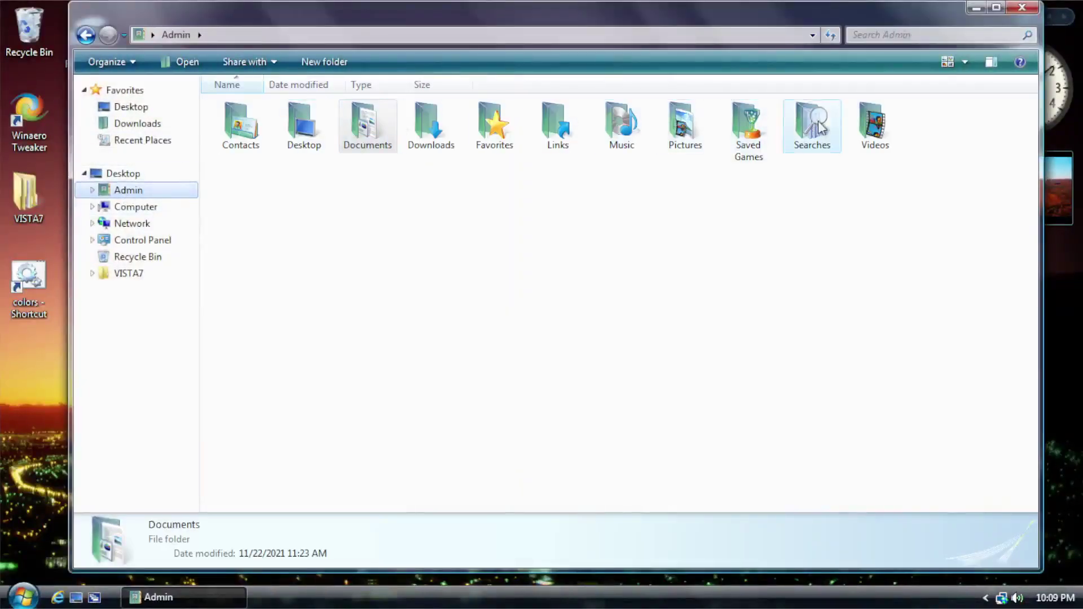
pyautogui.doubleClick(875, 124)
pyautogui.doubleClick(252, 102)
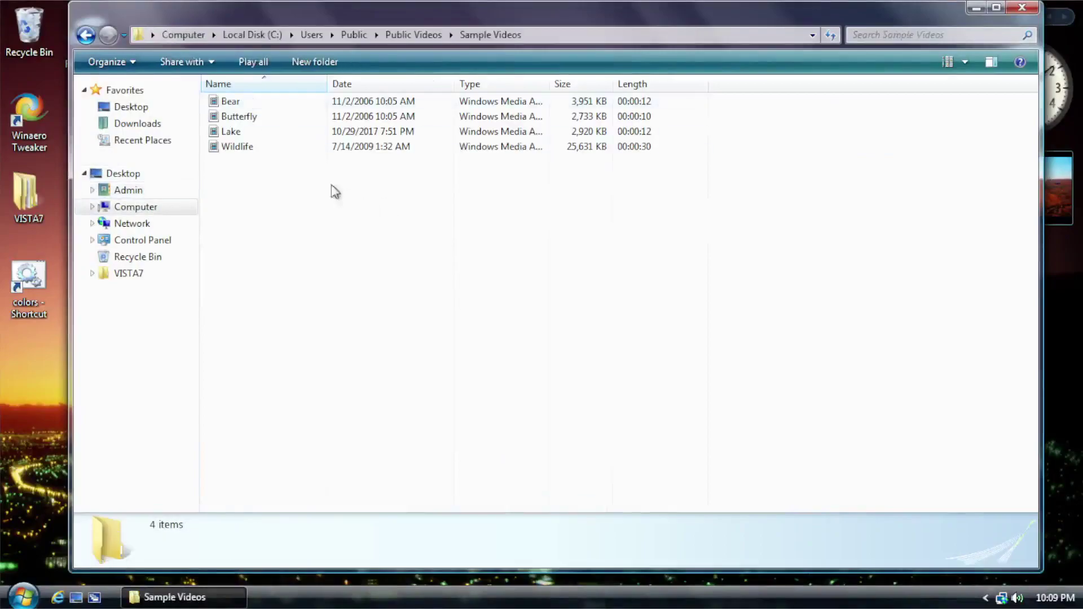
# - Set the Wildlife sample video as the desktop background
pyautogui.click(242, 147)
pyautogui.rightClick(242, 147)
pyautogui.click(364, 210)
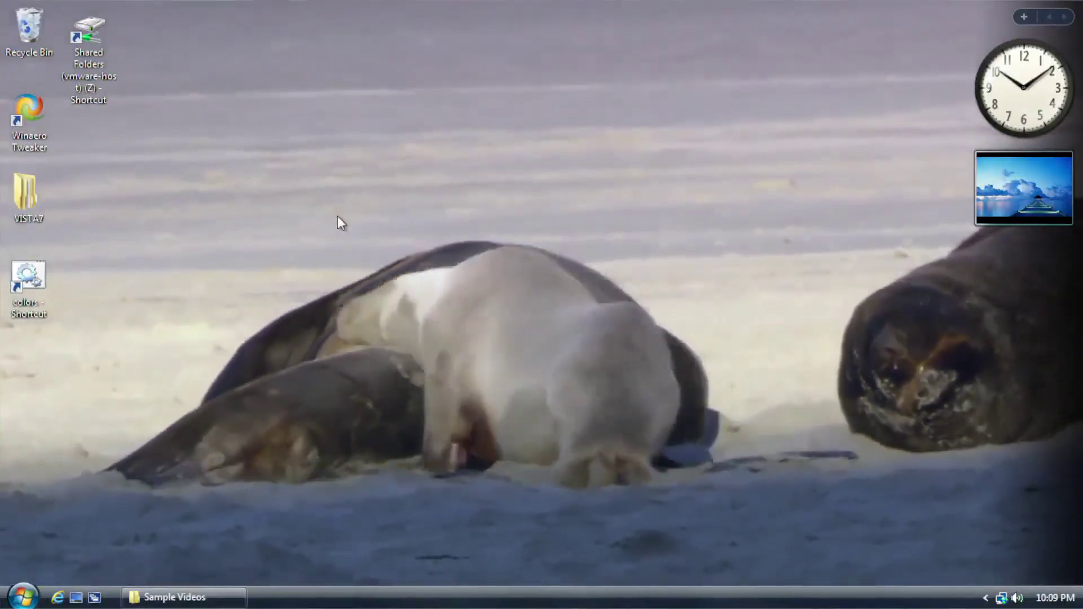
# - Open the desktop background settings from the Appearance and Personalization page
pyautogui.moveTo(193, 594)
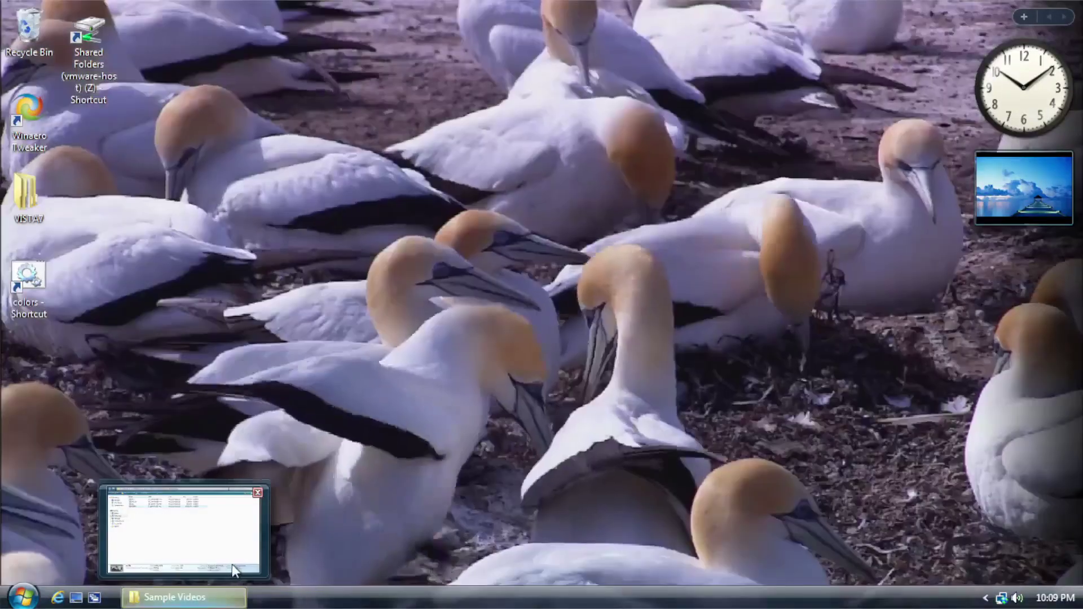
pyautogui.rightClick(233, 567)
pyautogui.rightClick(377, 576)
pyautogui.click(395, 572)
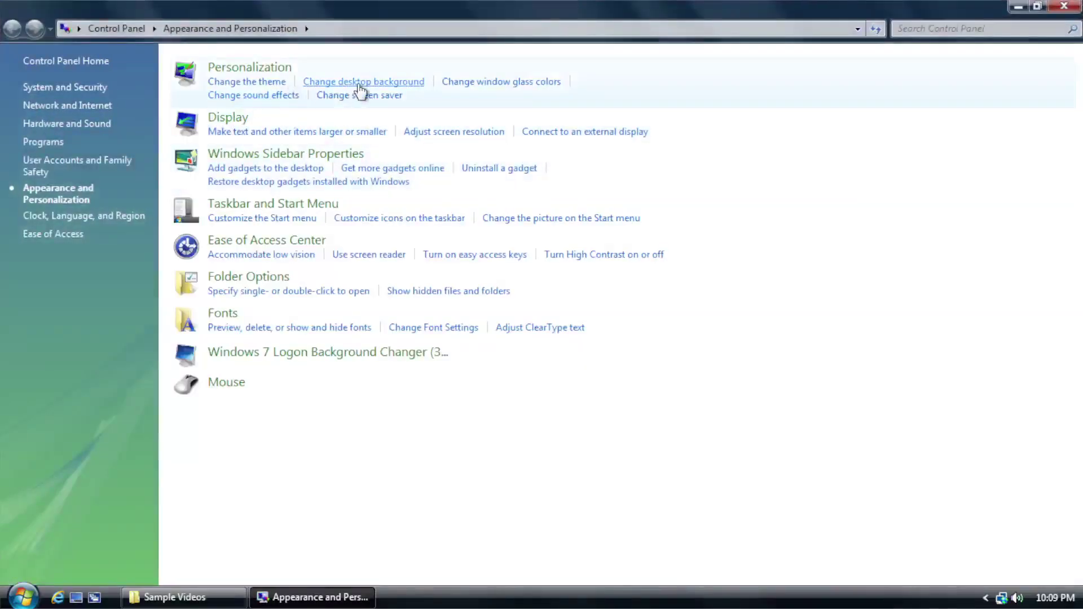
pyautogui.click(359, 85)
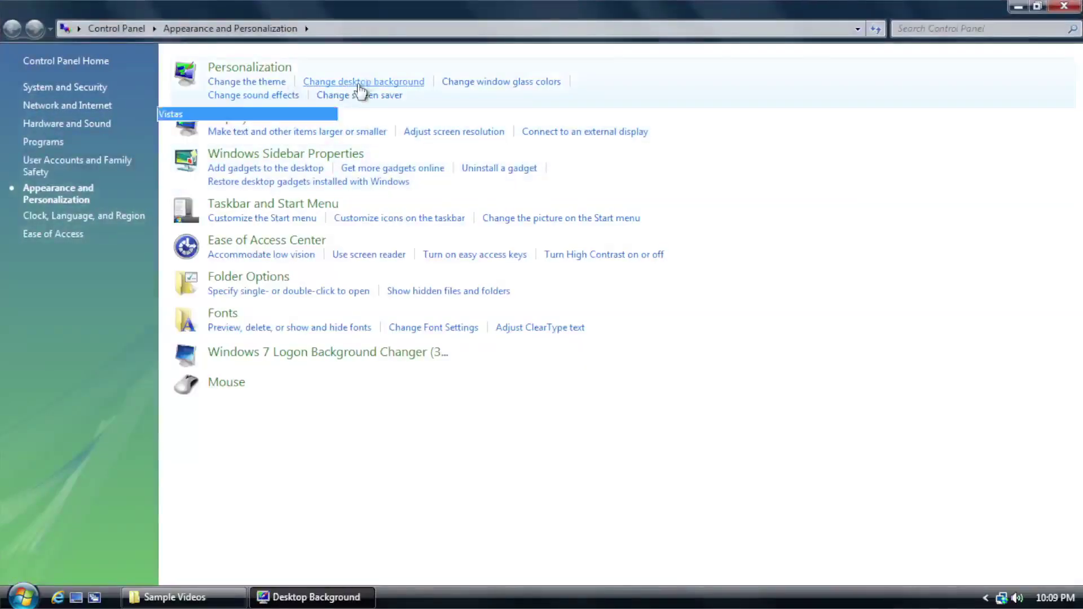
# - Look through the Windows Desktop Backgrounds pictures, including Widescreen and Windows, and close the settings without saving
pyautogui.click(252, 119)
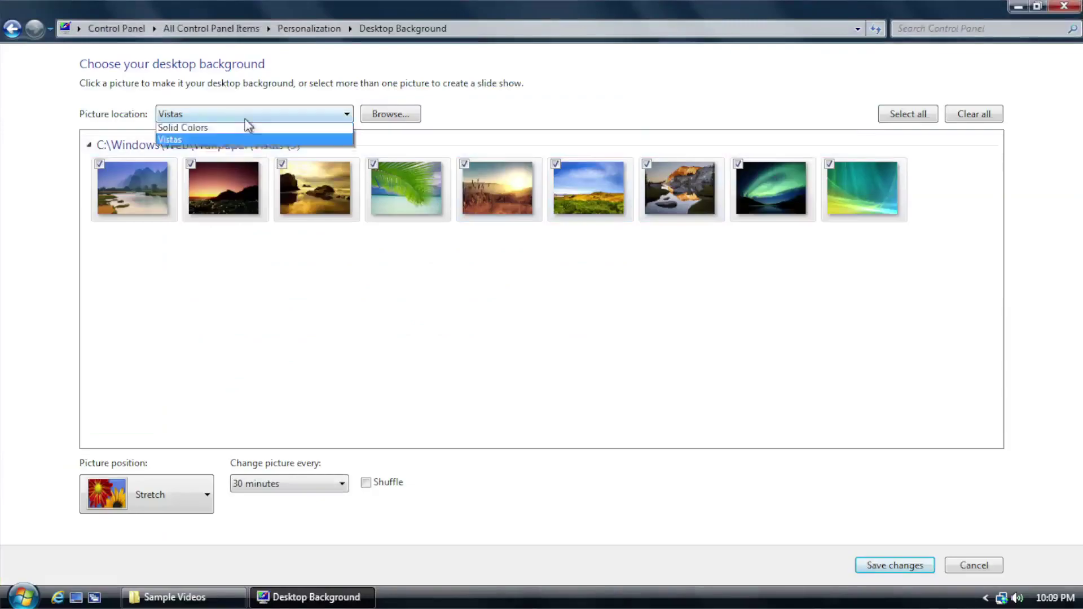
pyautogui.click(254, 128)
pyautogui.moveTo(997, 217); pyautogui.dragTo(984, 387)
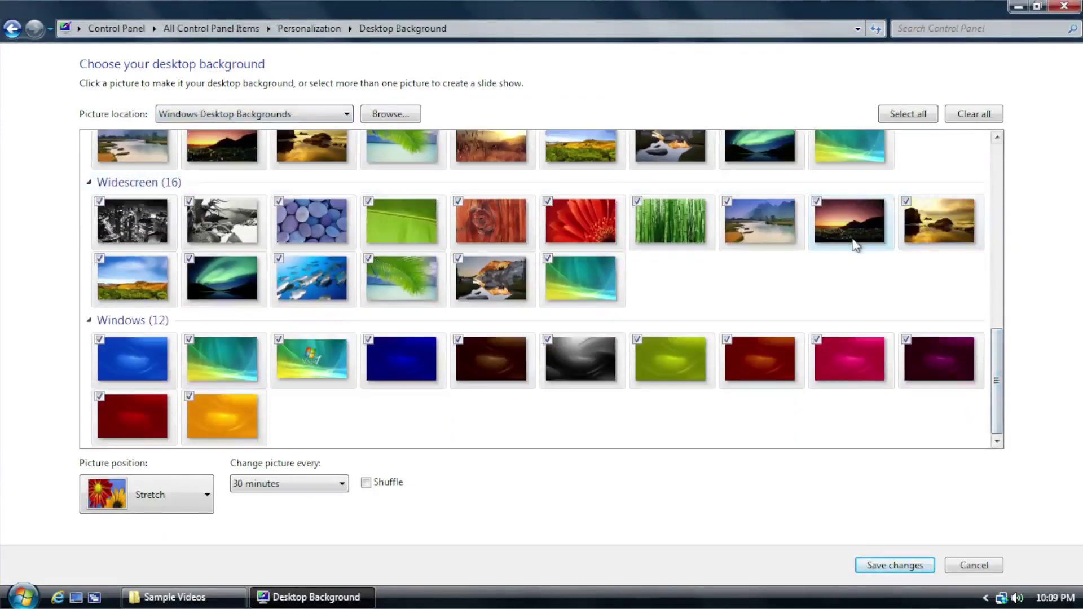
pyautogui.hotkey('alt', 'Left')
pyautogui.click(1064, 7)
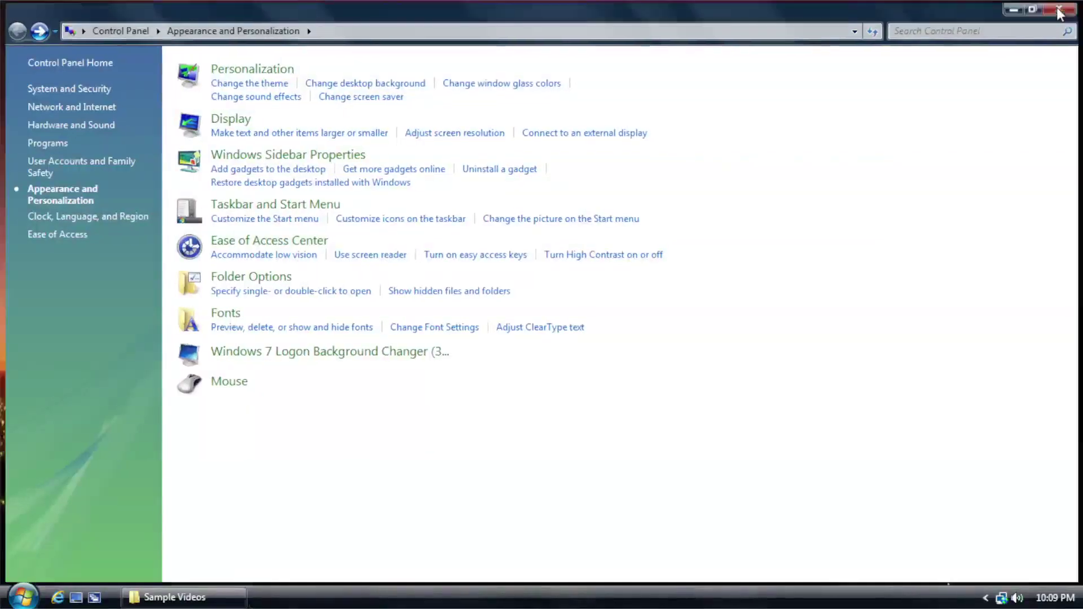
# - Open Internet Explorer and look through the Internet Archive page for Windows 7 x64 With All Updates 2018
pyautogui.click(56, 598)
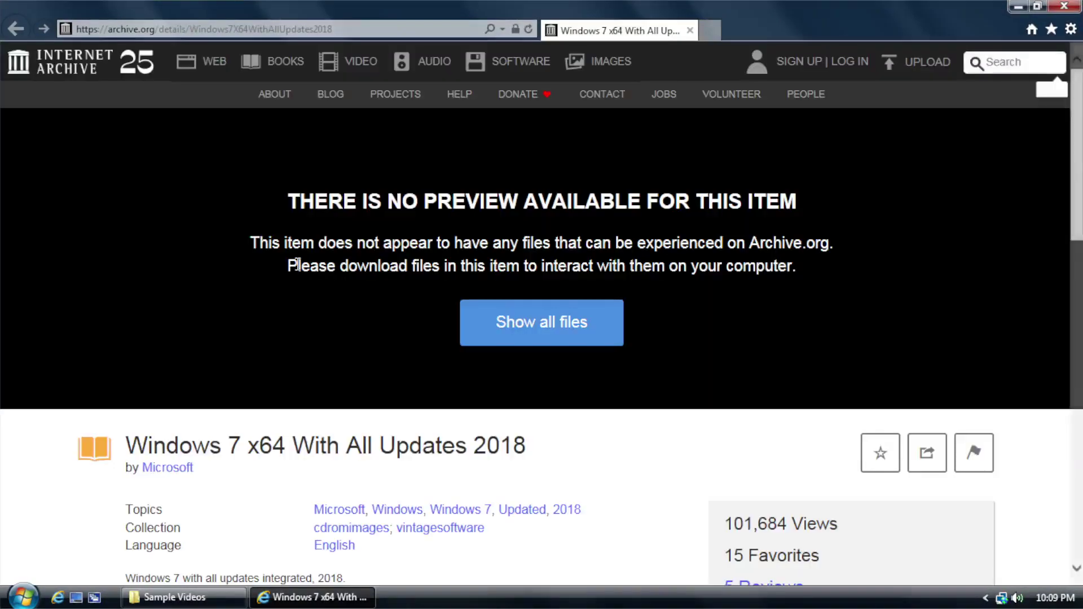
pyautogui.scroll(-8, 291, 274)
pyautogui.scroll(8, 363, 339)
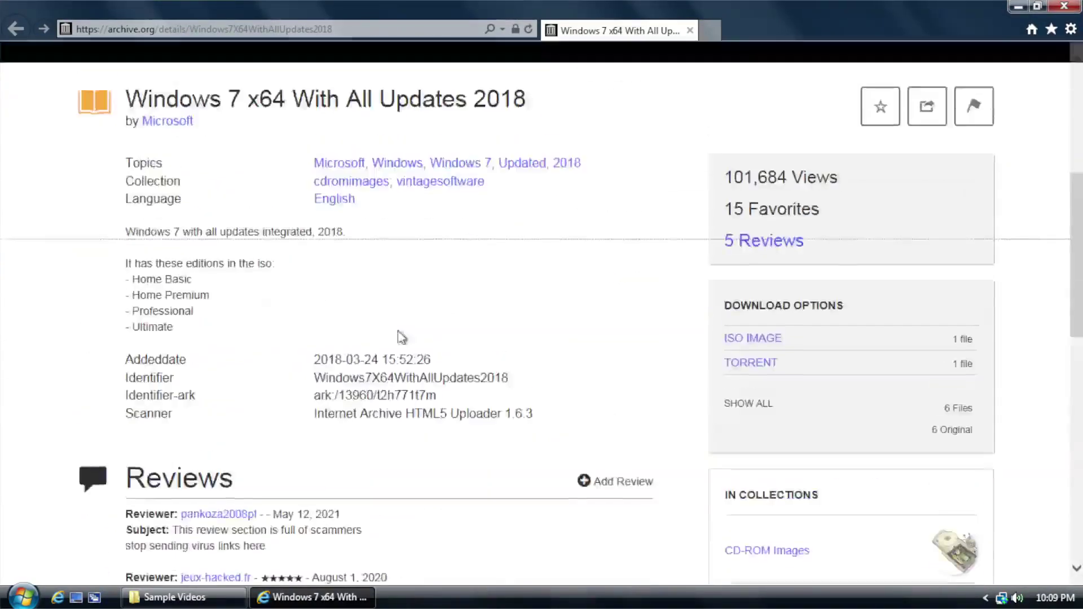
# - View Internet Explorer's About information and close it
pyautogui.click(1070, 29)
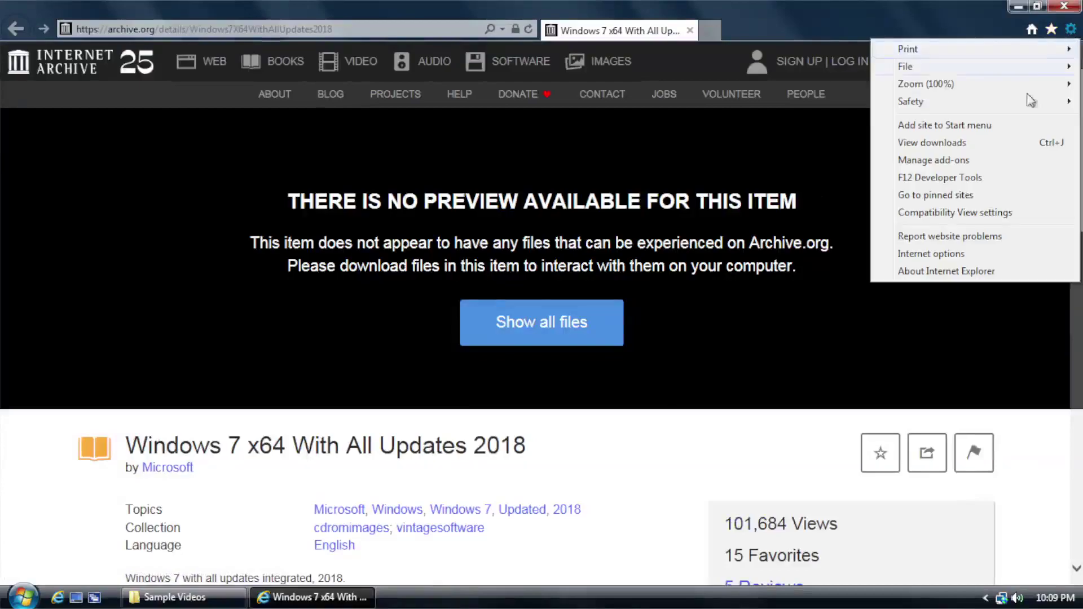
pyautogui.click(908, 272)
pyautogui.click(631, 401)
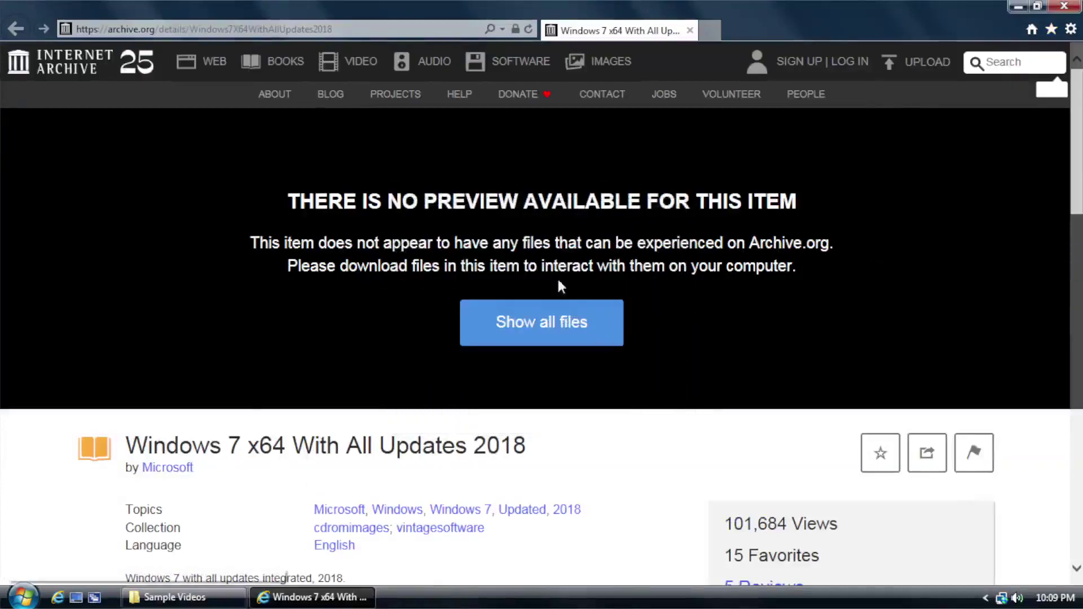
# - Go to google.com and search for "media player codec pack"
pyautogui.click(226, 29)
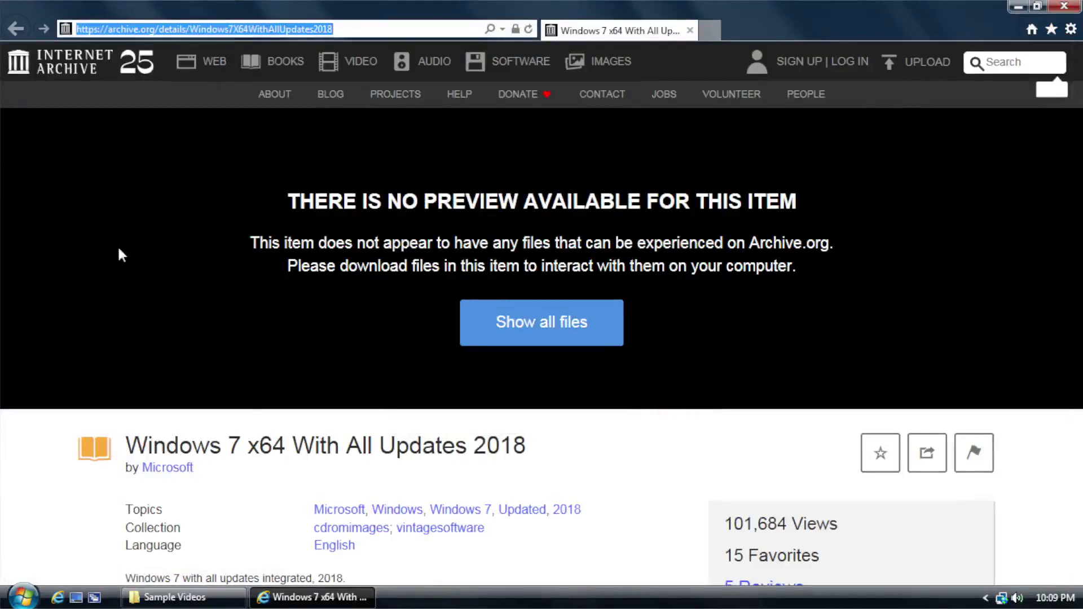
pyautogui.write('google.com/')
pyautogui.press('Return')
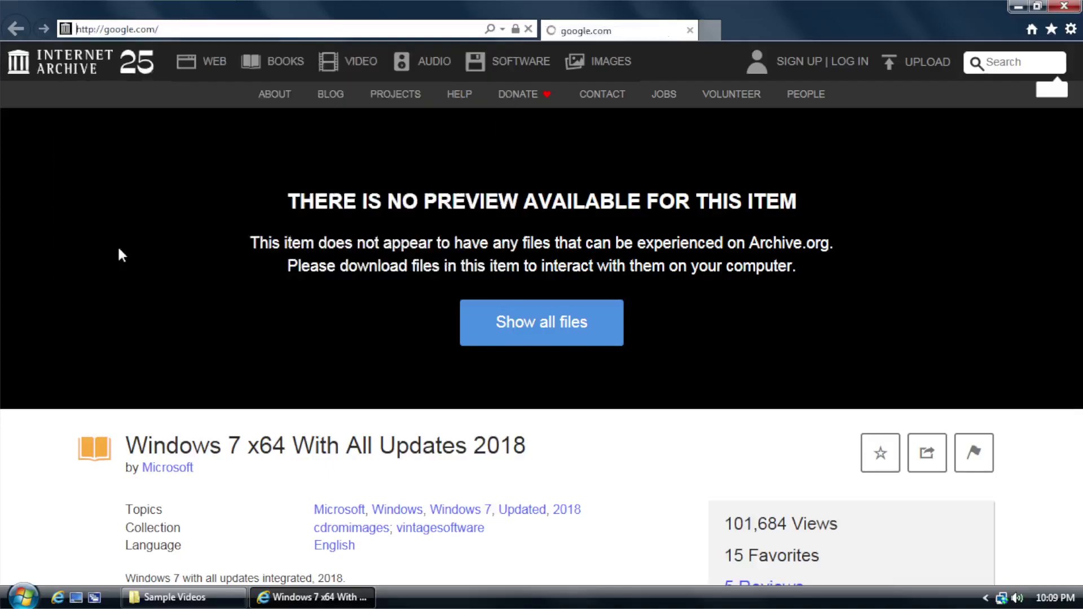
pyautogui.write('media player coi')
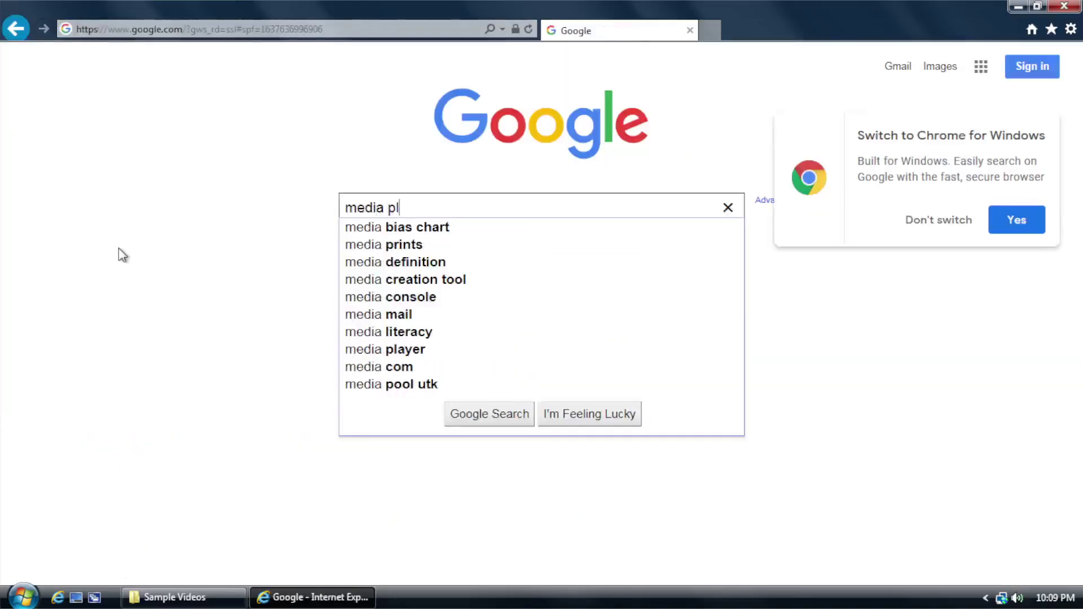
pyautogui.press('BackSpace')
pyautogui.write('dec pack')
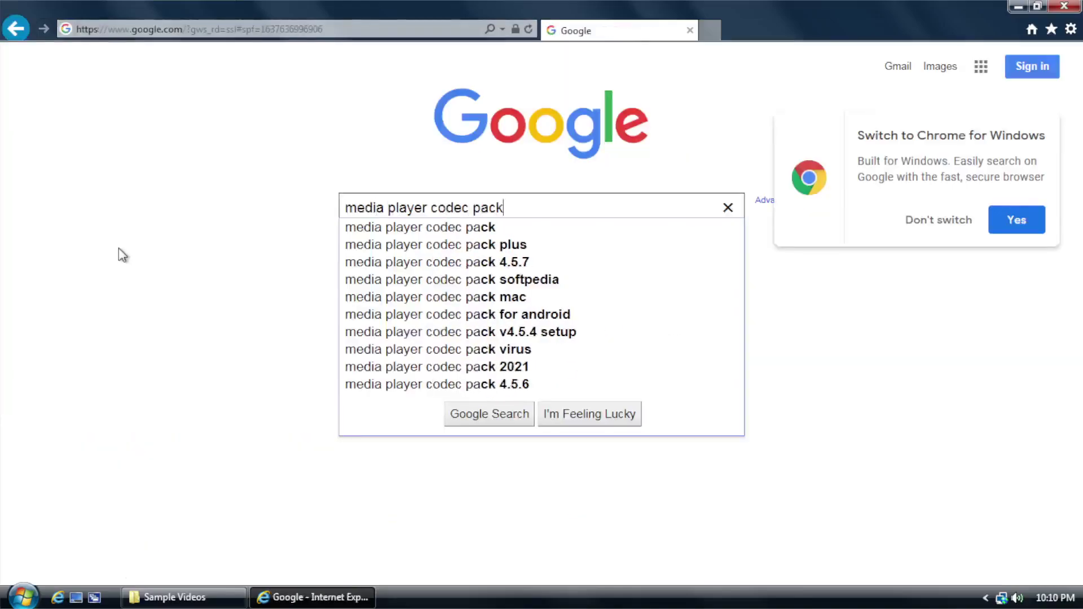
pyautogui.press('Return')
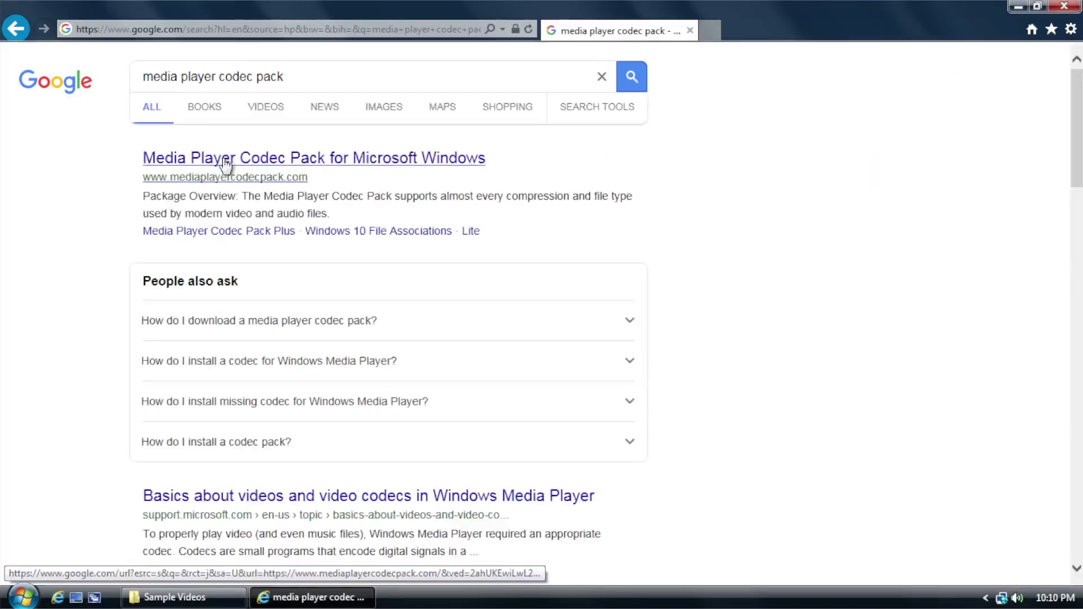
# - Open the Media Player Codec Pack website, look through its download options, and accept the cookie notice
pyautogui.click(225, 159)
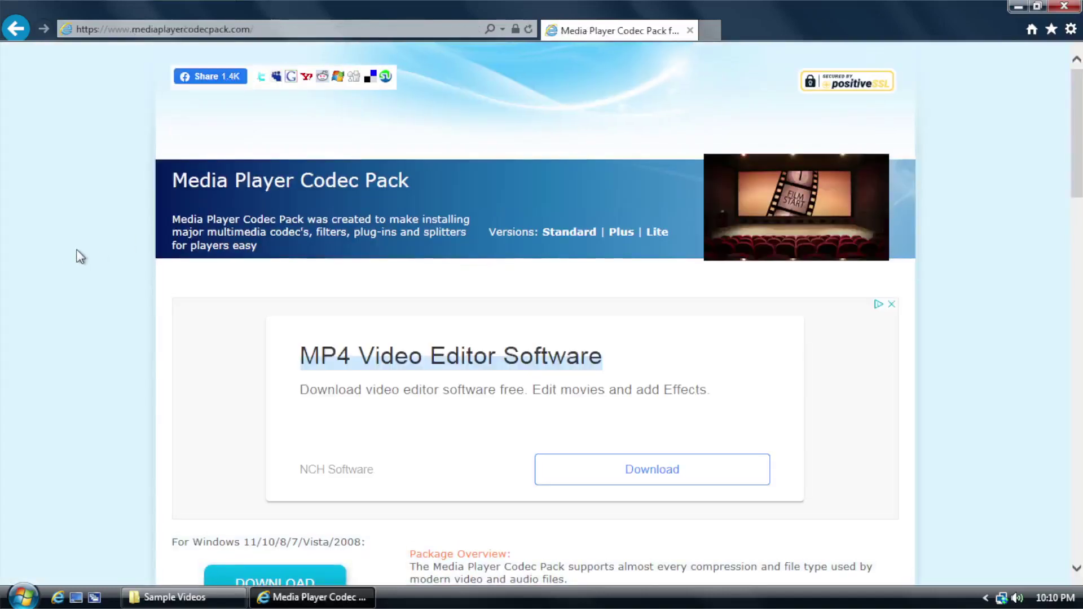
pyautogui.scroll(-4, 80, 257)
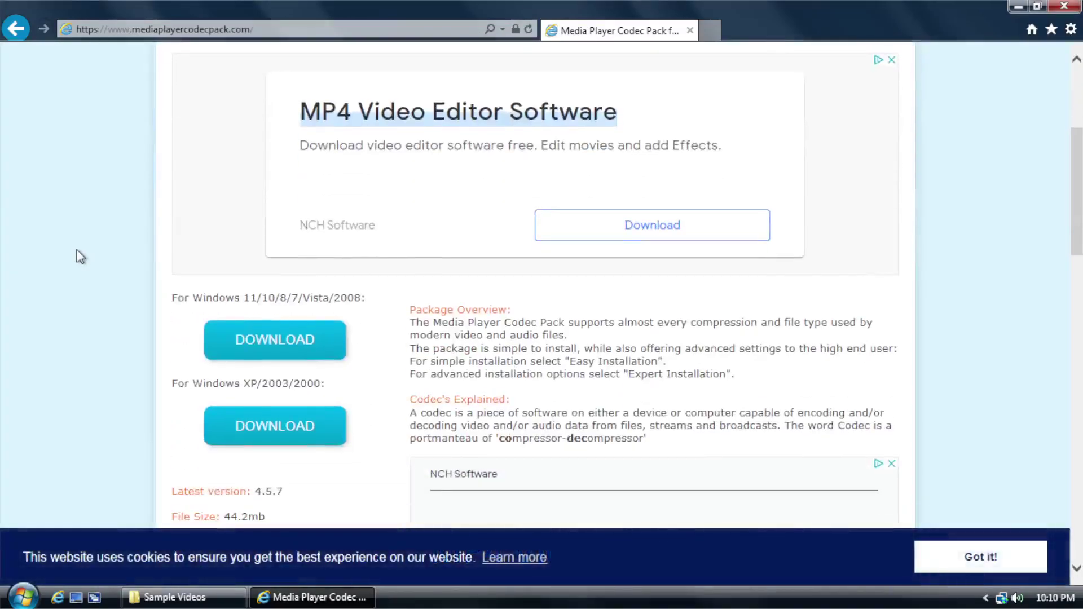
pyautogui.scroll(-1, 80, 256)
pyautogui.scroll(5, 80, 257)
pyautogui.scroll(-5, 80, 257)
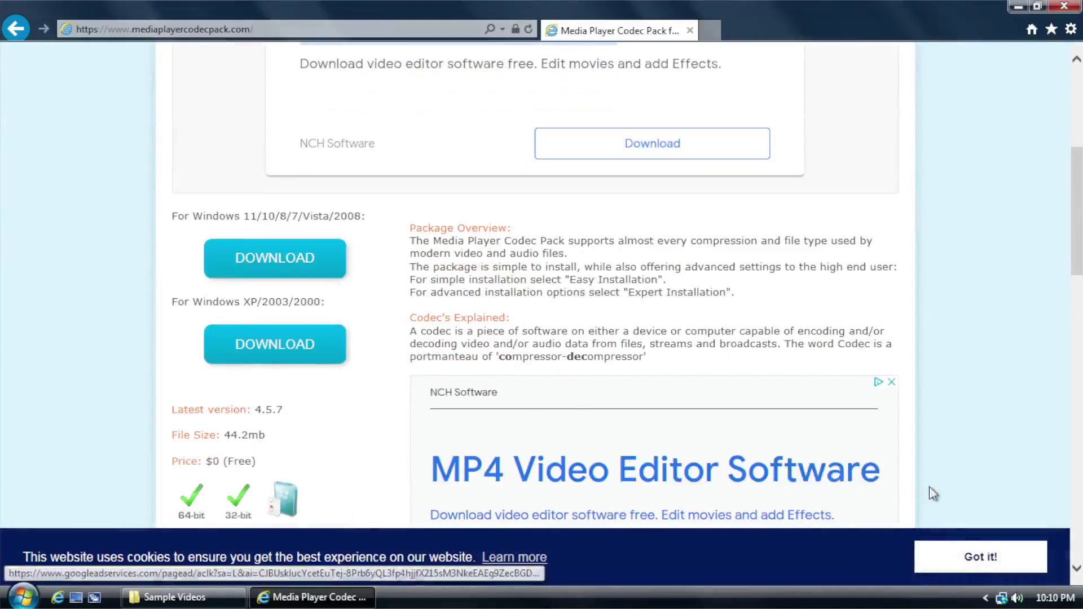
pyautogui.click(979, 559)
pyautogui.scroll(5, 577, 360)
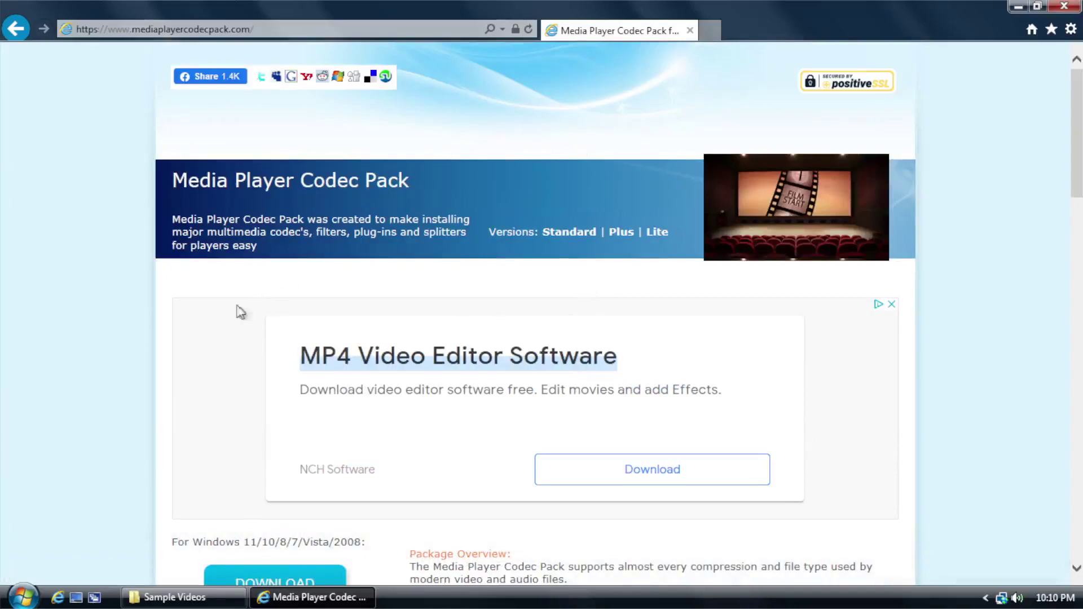
# - Examine the Plus version page's download, compatibility and included codecs, and close Internet Explorer
pyautogui.click(625, 236)
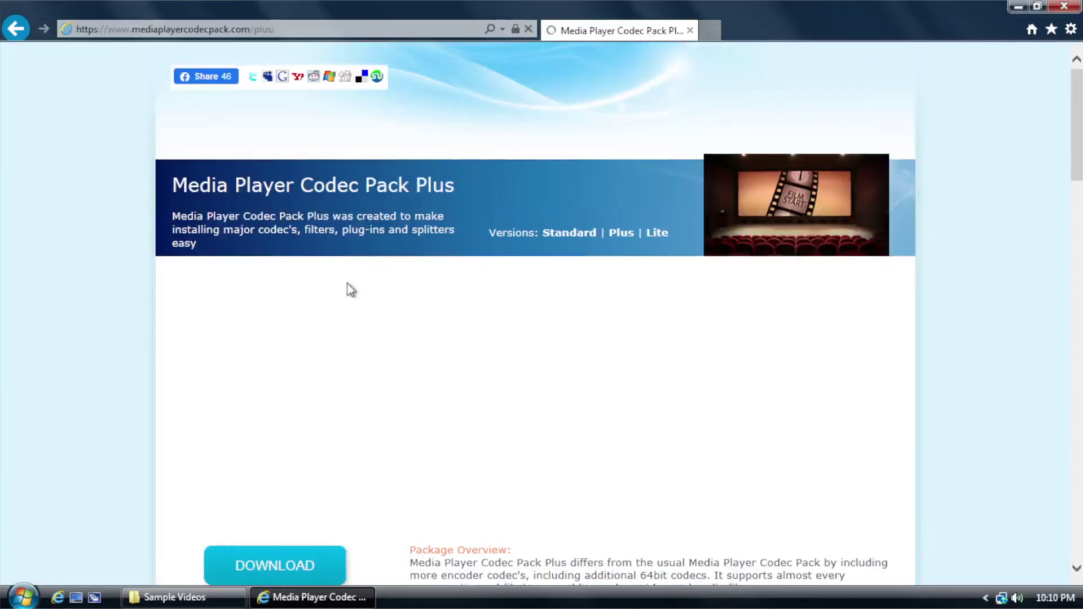
pyautogui.scroll(-1, 101, 331)
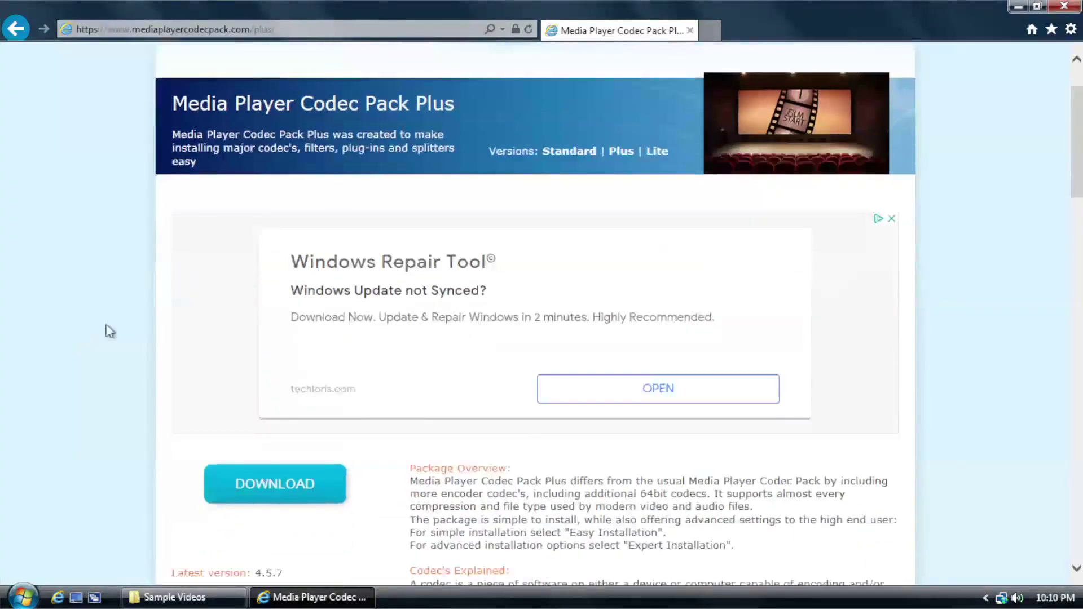
pyautogui.scroll(-10, 117, 325)
pyautogui.scroll(9, 118, 325)
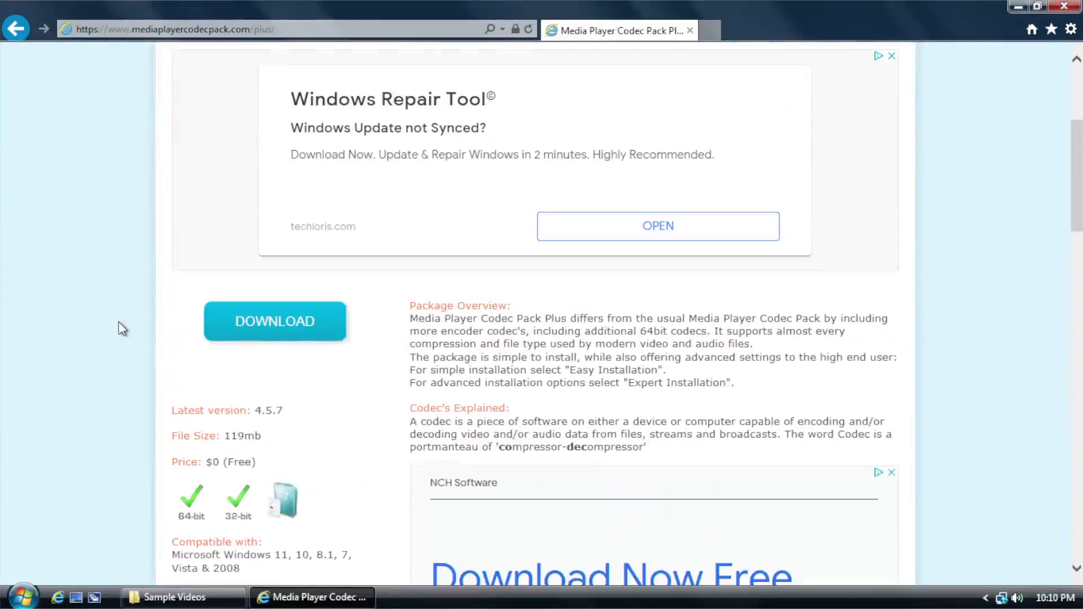
pyautogui.scroll(3, 120, 327)
pyautogui.scroll(-5, 119, 327)
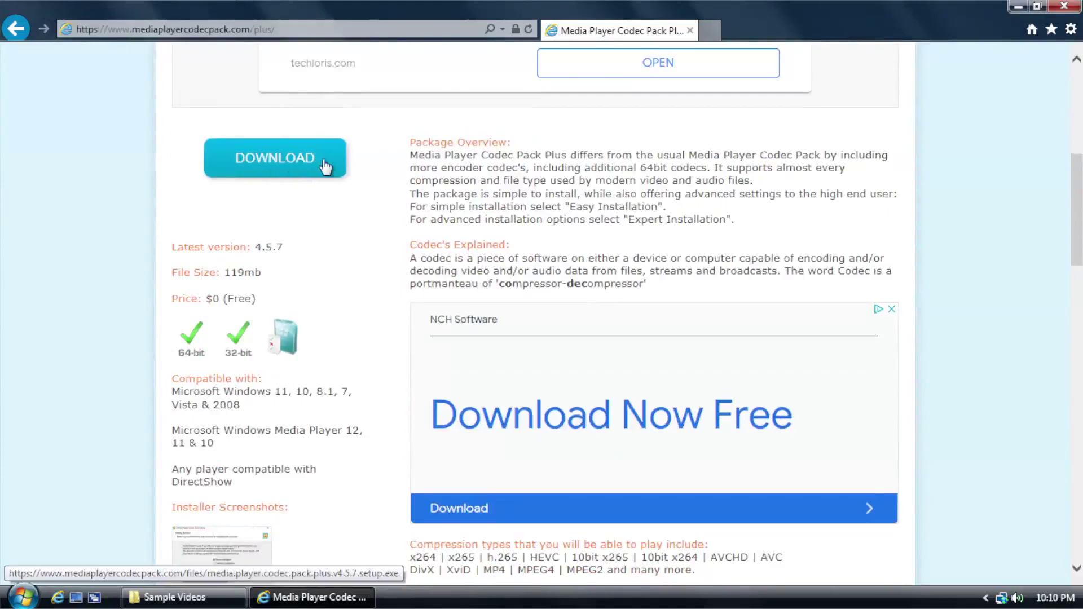
pyautogui.scroll(-9, 141, 188)
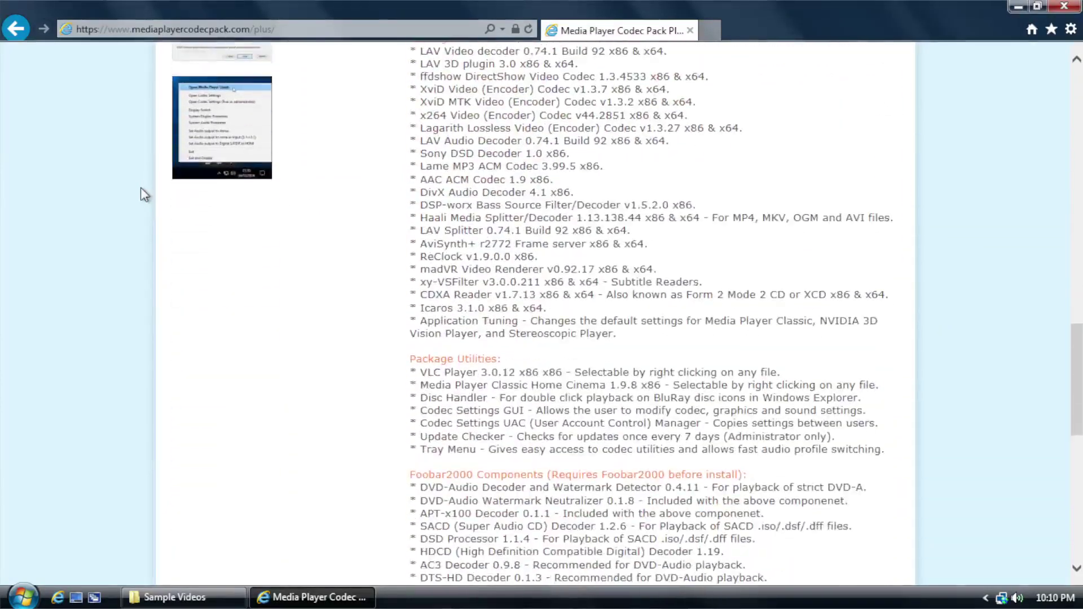
pyautogui.scroll(7, 141, 188)
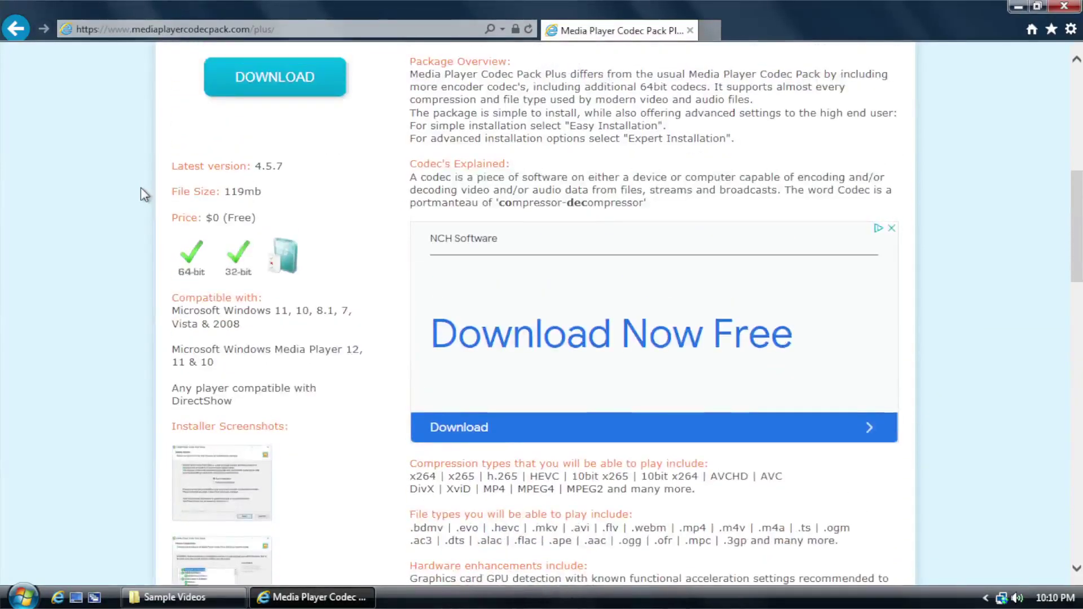
pyautogui.scroll(9, 141, 187)
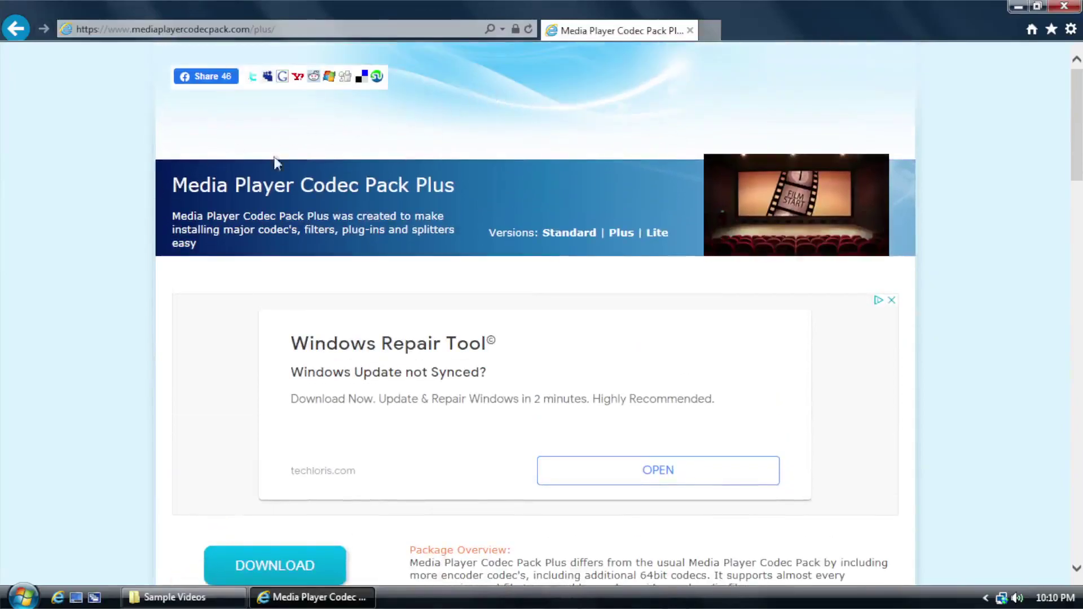
pyautogui.moveTo(1080, 87); pyautogui.dragTo(1075, 166)
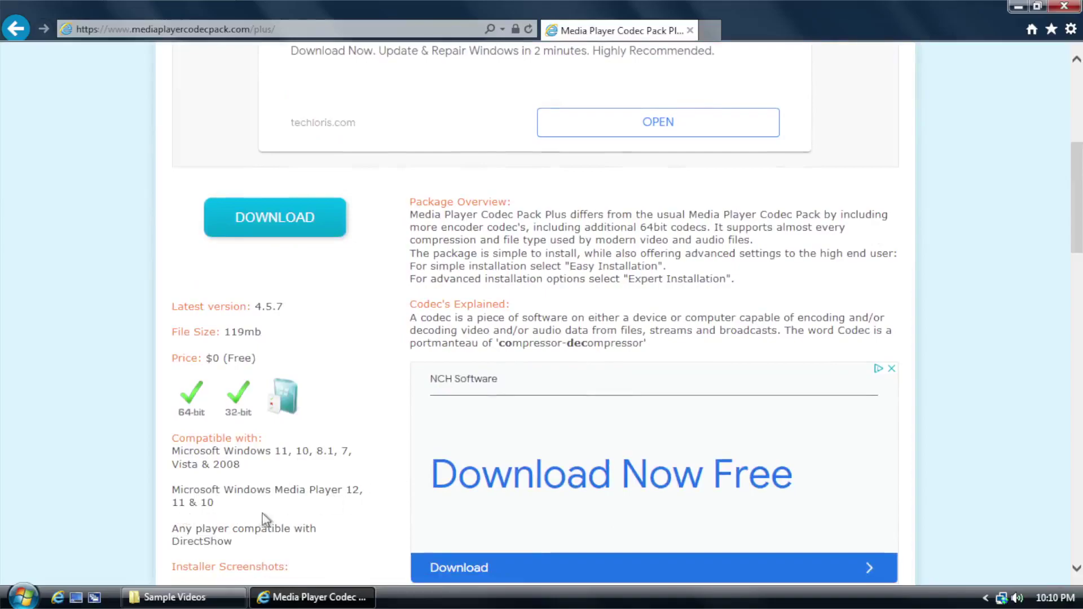
pyautogui.click(1055, 9)
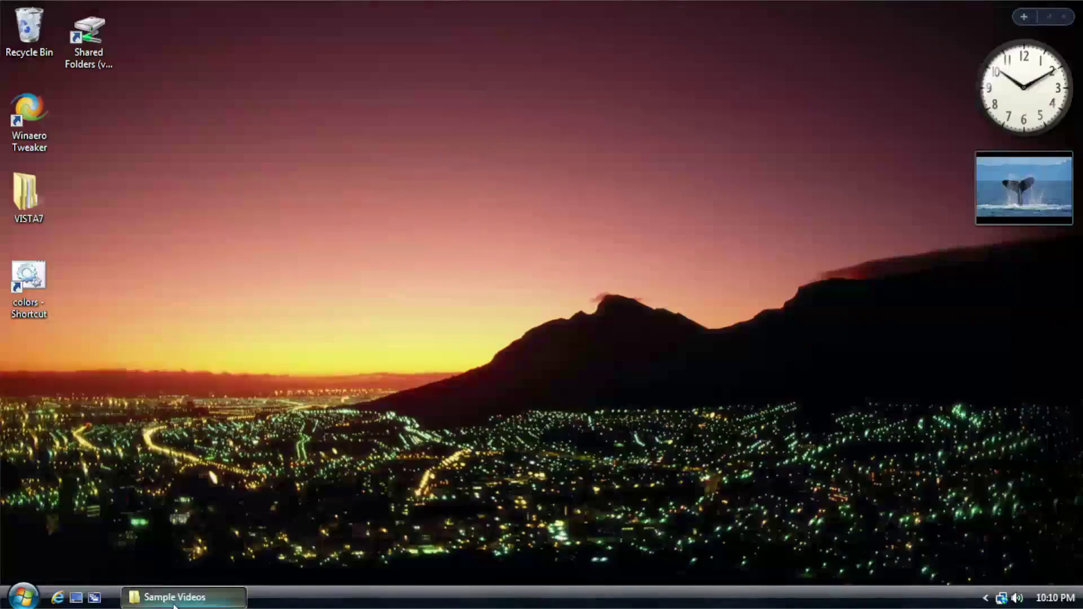
# - Close the Sample Videos folder window from the taskbar
pyautogui.click(175, 598)
pyautogui.rightClick(175, 599)
pyautogui.click(209, 582)
# - Open the VISTA7 folder, check its taskbar thumbnail and Vista-style window menu, and close the folder
pyautogui.moveTo(26, 194)
pyautogui.mouseDown()
pyautogui.moveTo(126, 252)
pyautogui.moveTo(241, 553)
pyautogui.moveTo(239, 585)
pyautogui.moveTo(39, 202)
pyautogui.mouseUp()
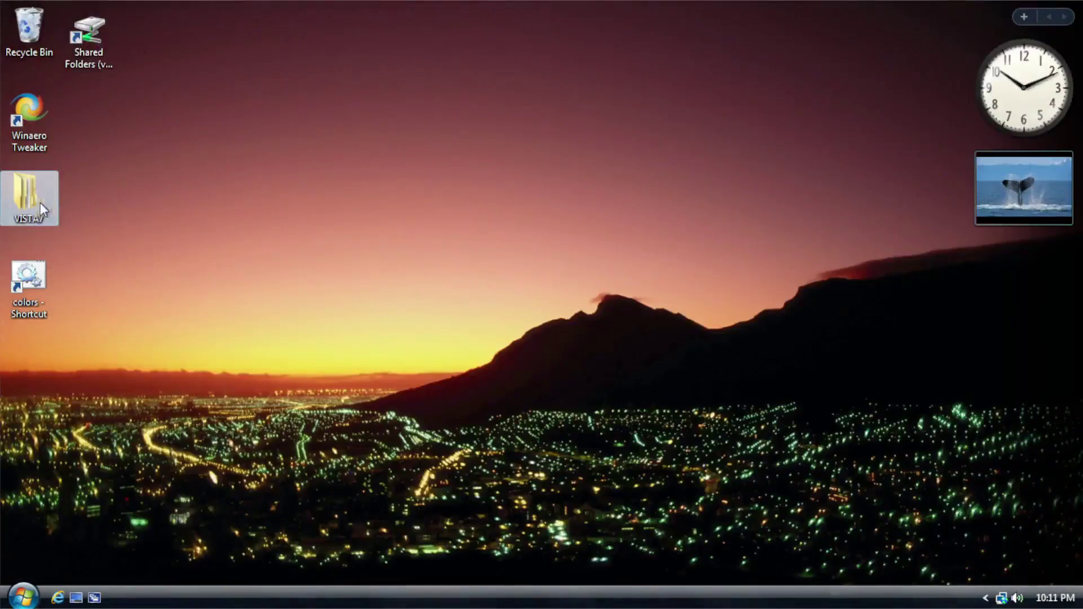
pyautogui.doubleClick(39, 191)
pyautogui.moveTo(198, 600)
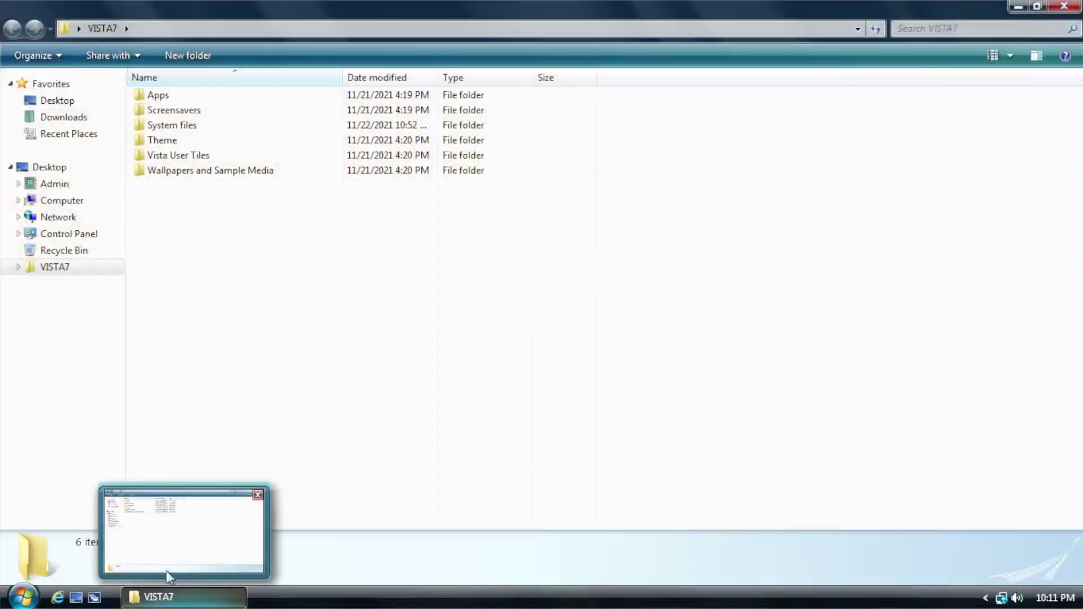
pyautogui.rightClick(211, 595)
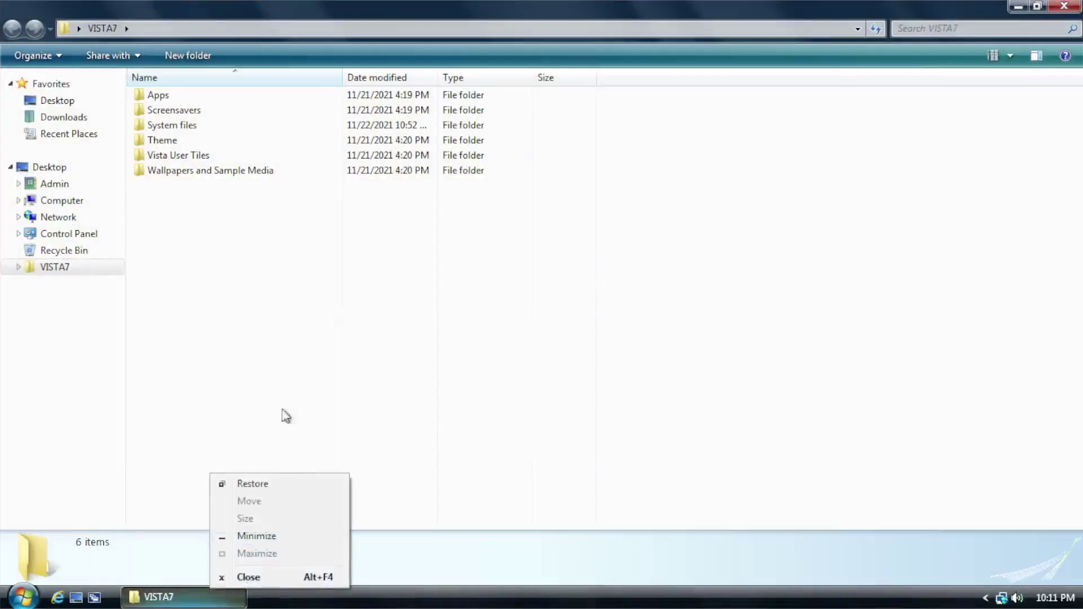
pyautogui.click(223, 575)
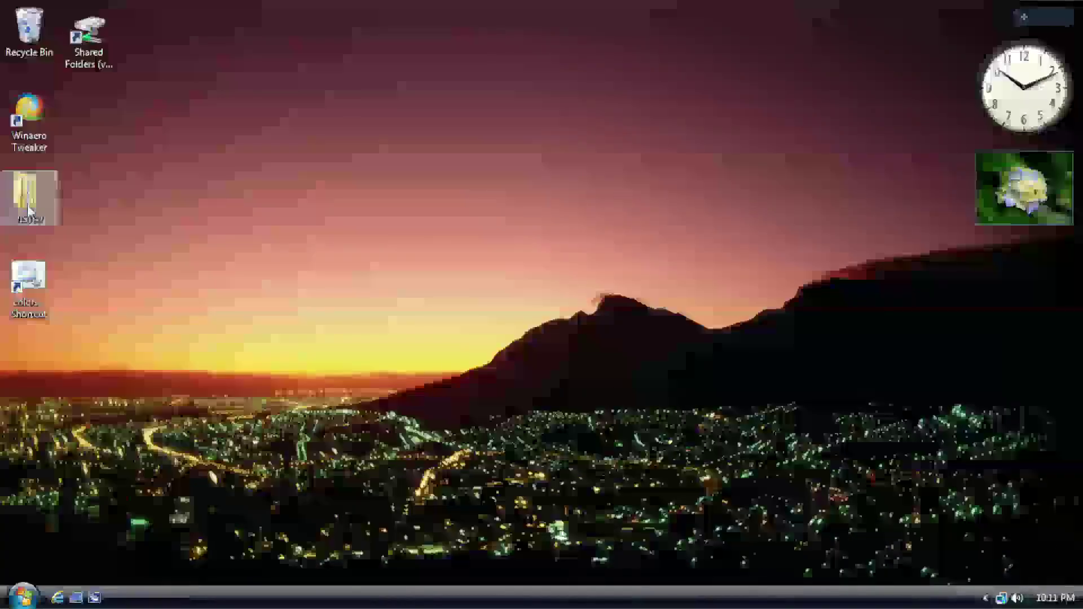
pyautogui.doubleClick(28, 210)
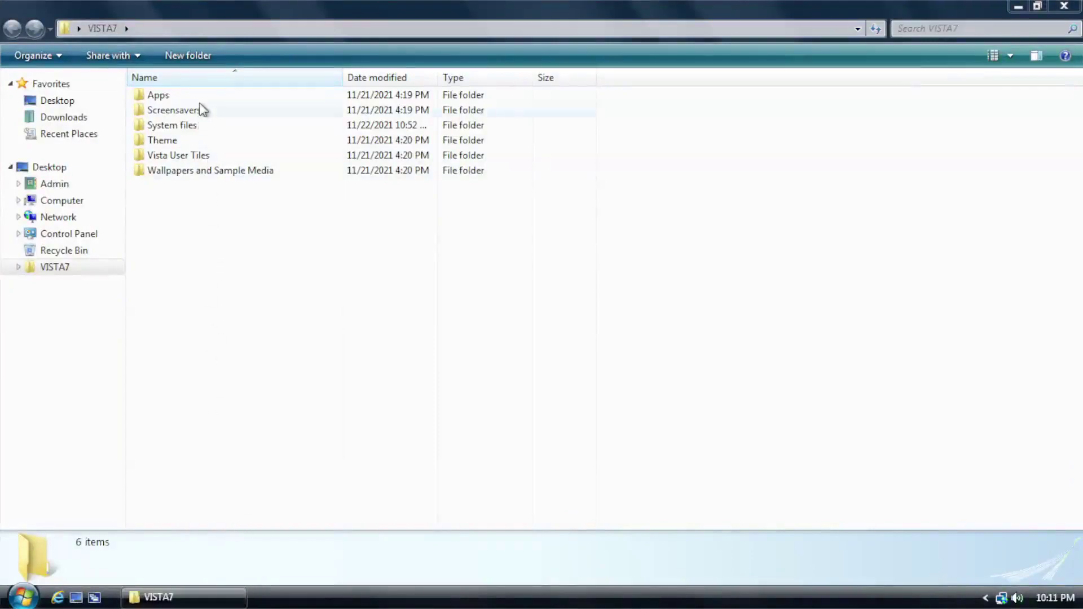
pyautogui.click(1064, 5)
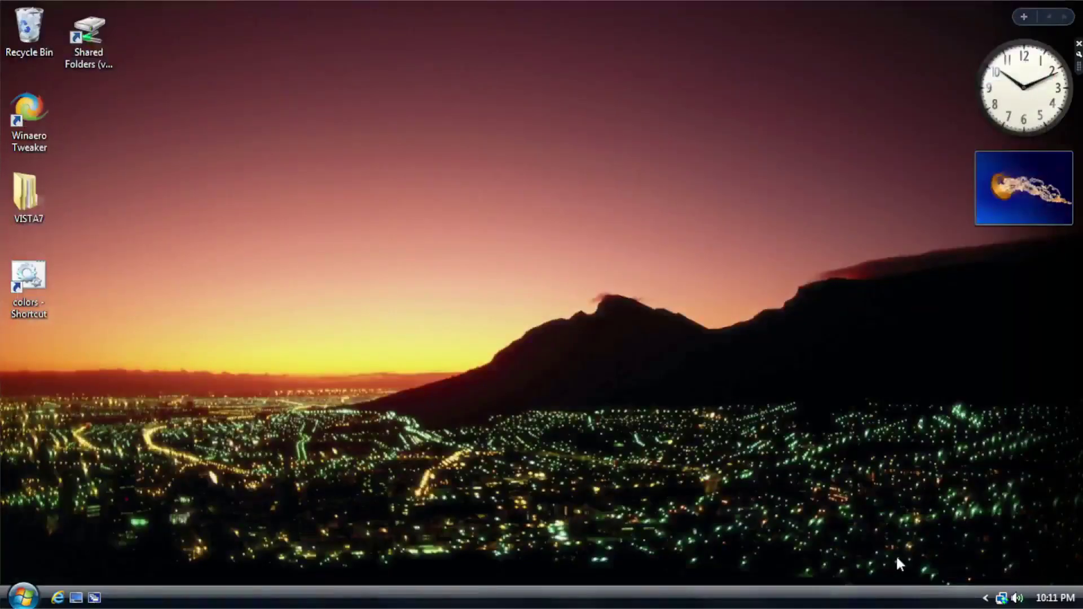
pyautogui.click(22, 602)
pyautogui.press('Escape')
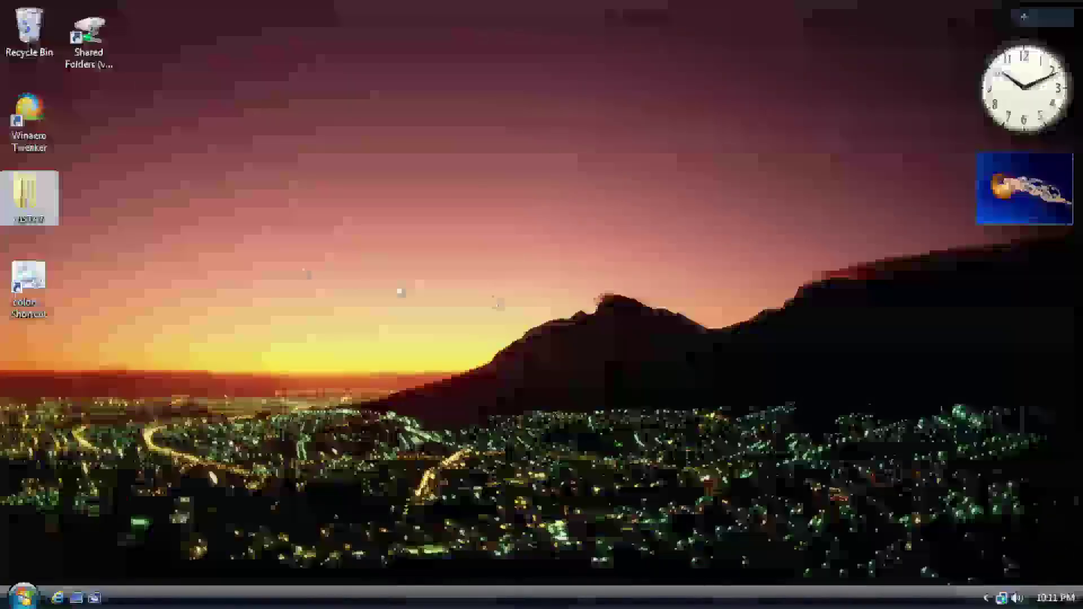
# - Check the VISTA7 folder's taskbar jump list by launching Windows Explorer from it, and close both windows
pyautogui.doubleClick(25, 210)
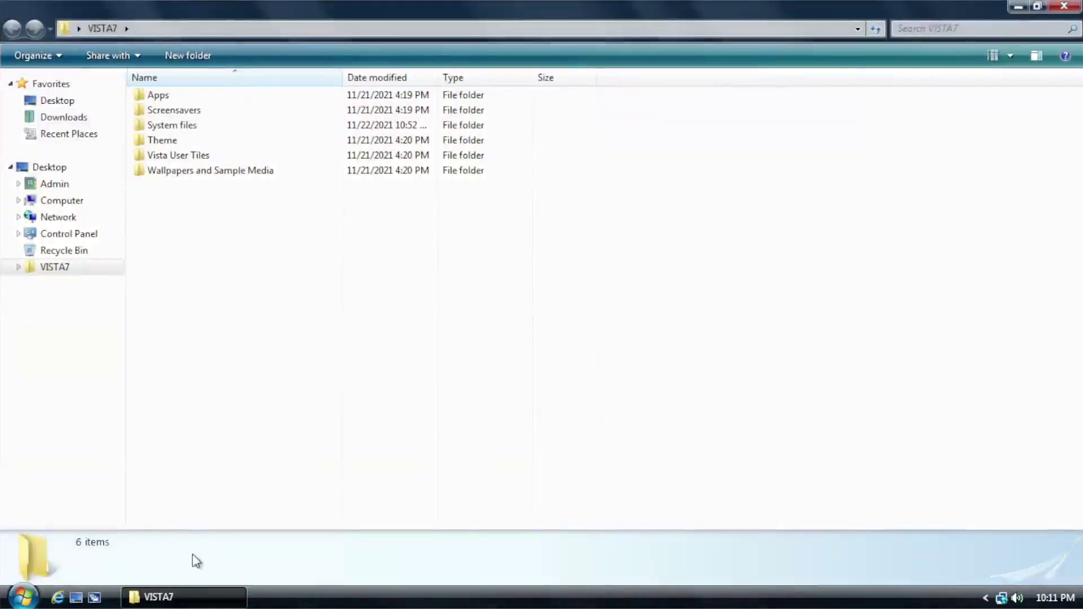
pyautogui.rightClick(182, 598)
pyautogui.click(162, 537)
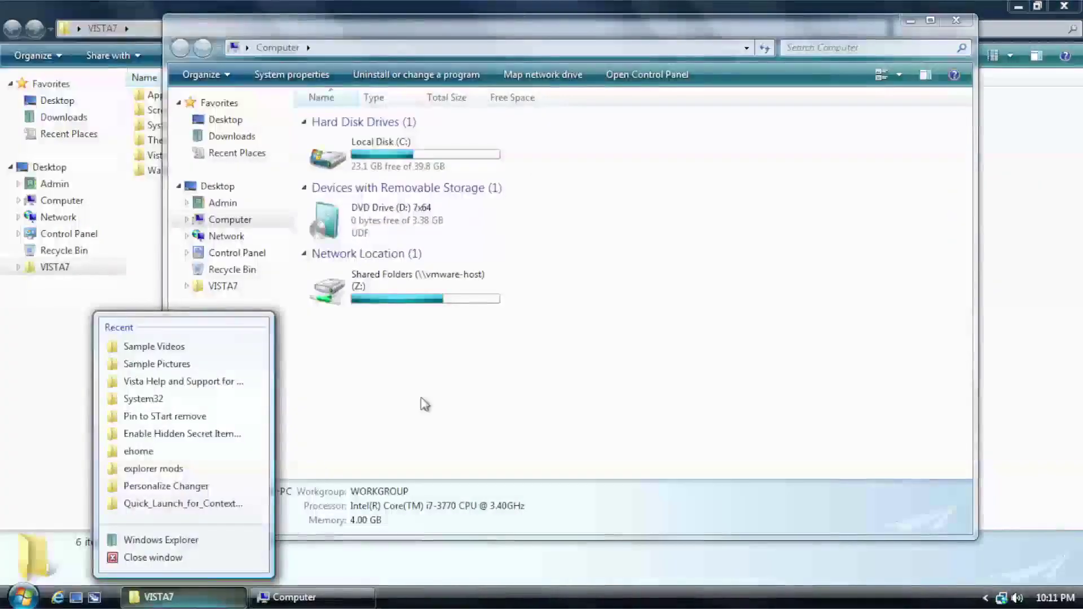
pyautogui.click(956, 20)
pyautogui.rightClick(230, 597)
pyautogui.click(153, 558)
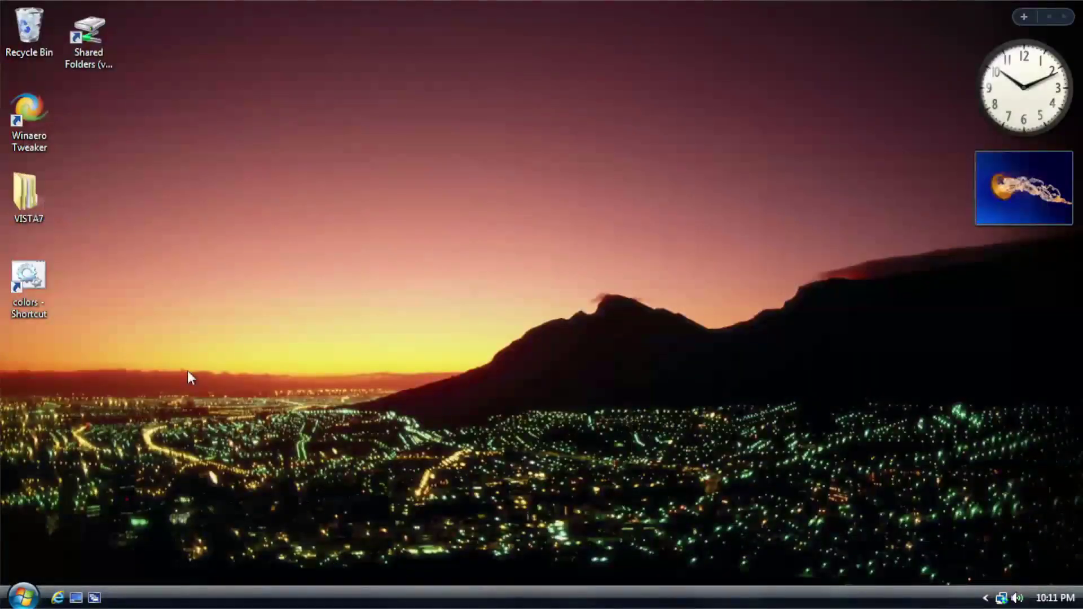
# - Open User Accounts through the Start menu's account picture, view the option to change the picture, and close the window
pyautogui.click(23, 597)
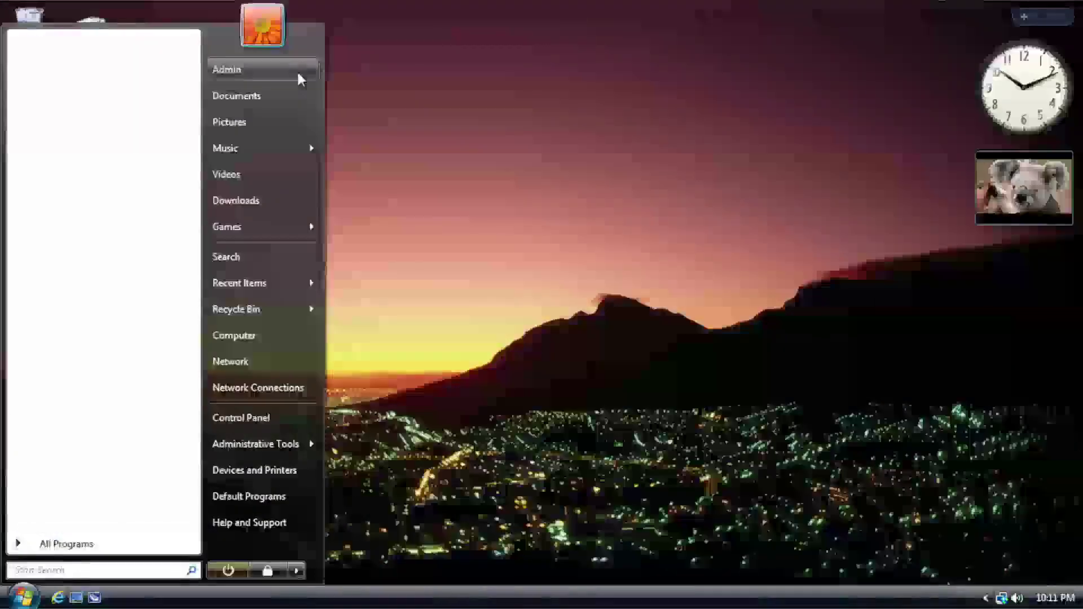
pyautogui.click(258, 31)
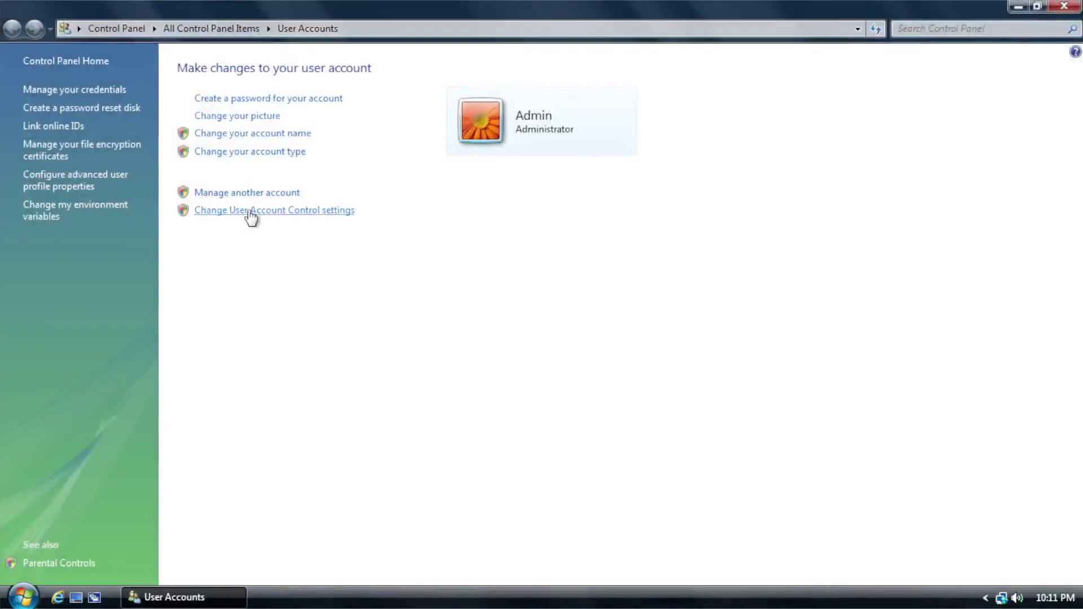
pyautogui.click(248, 116)
pyautogui.click(1064, 7)
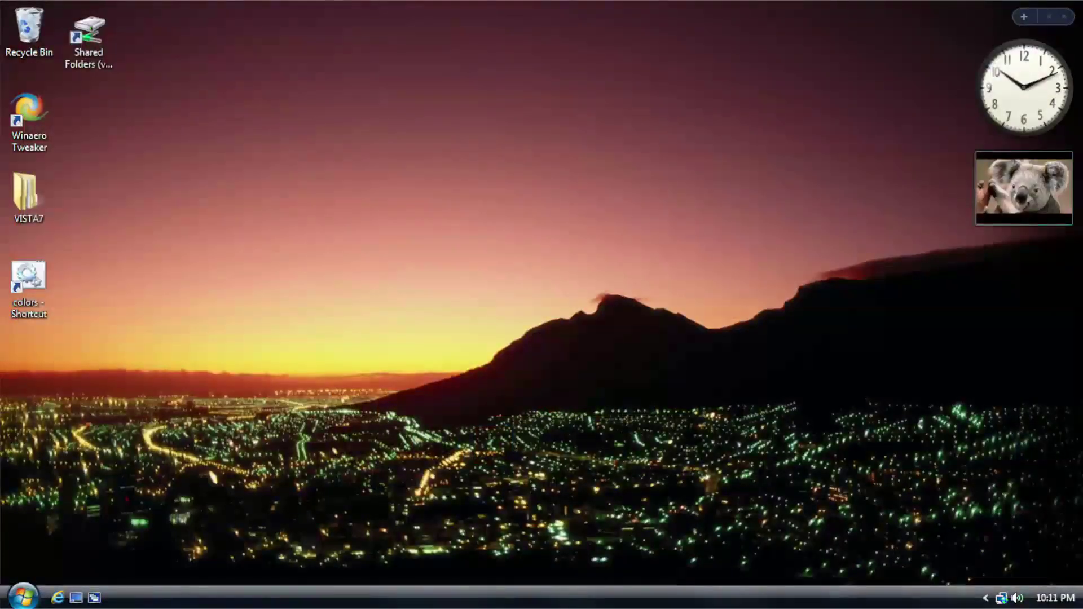
# - Launch Windows Media Center from the full program list, try to open its picture library, and close the program
pyautogui.click(22, 597)
pyautogui.click(53, 543)
pyautogui.click(50, 543)
pyautogui.click(51, 543)
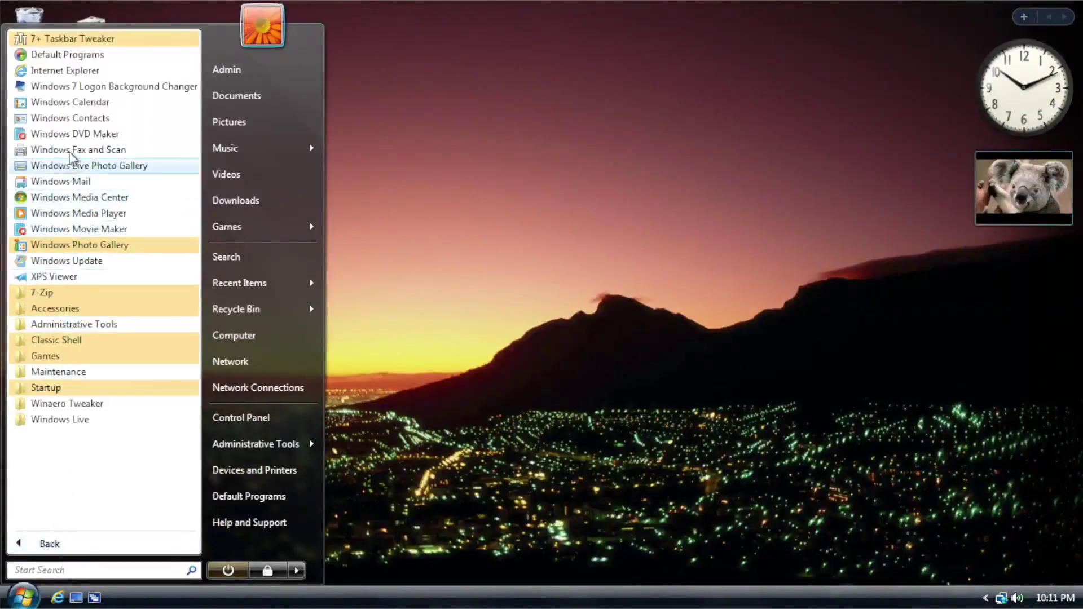
pyautogui.click(75, 197)
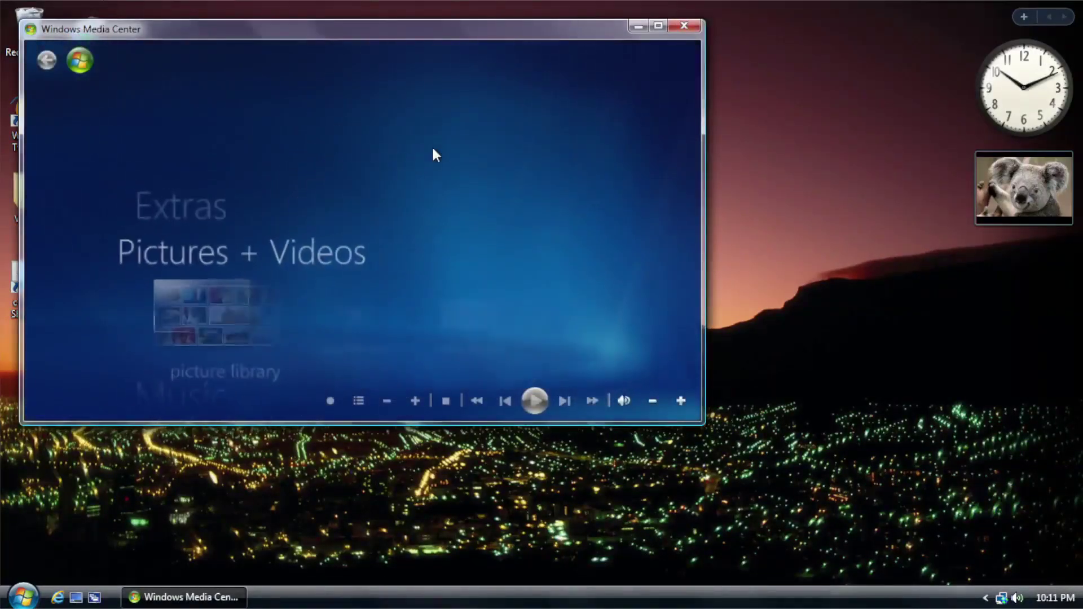
pyautogui.click(198, 302)
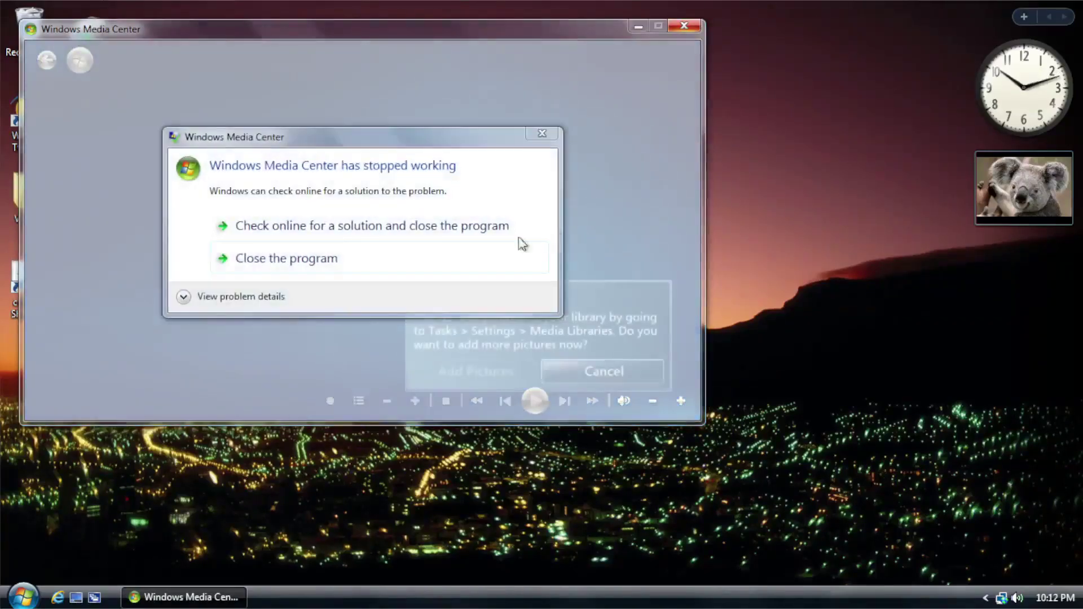
pyautogui.click(320, 260)
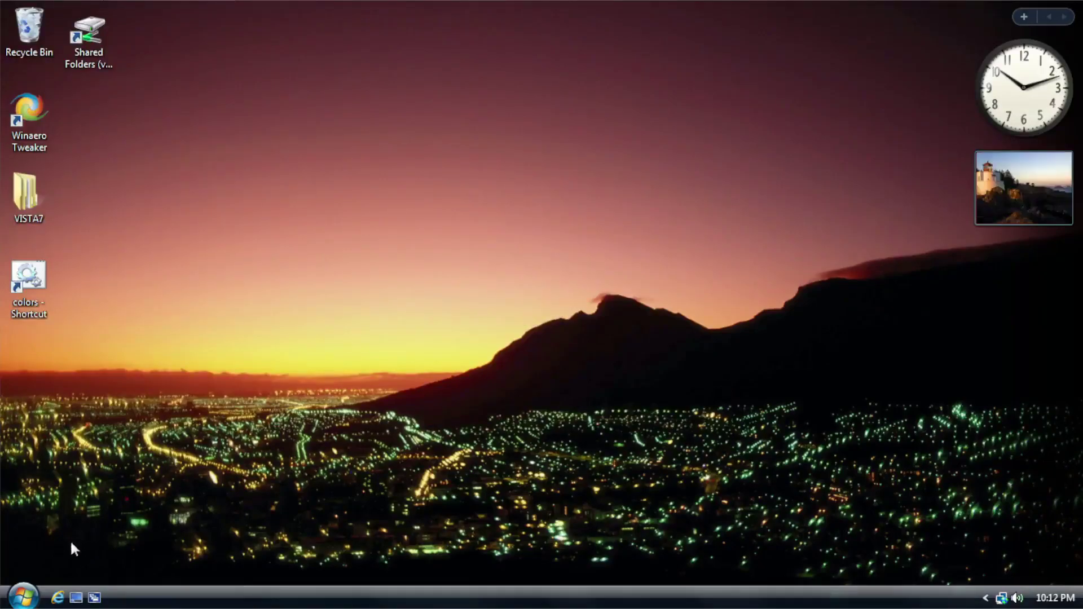
# - Open Control Panel from the Start menu, look over its Classic View items in the maximized window, and close it
pyautogui.click(35, 592)
pyautogui.click(53, 541)
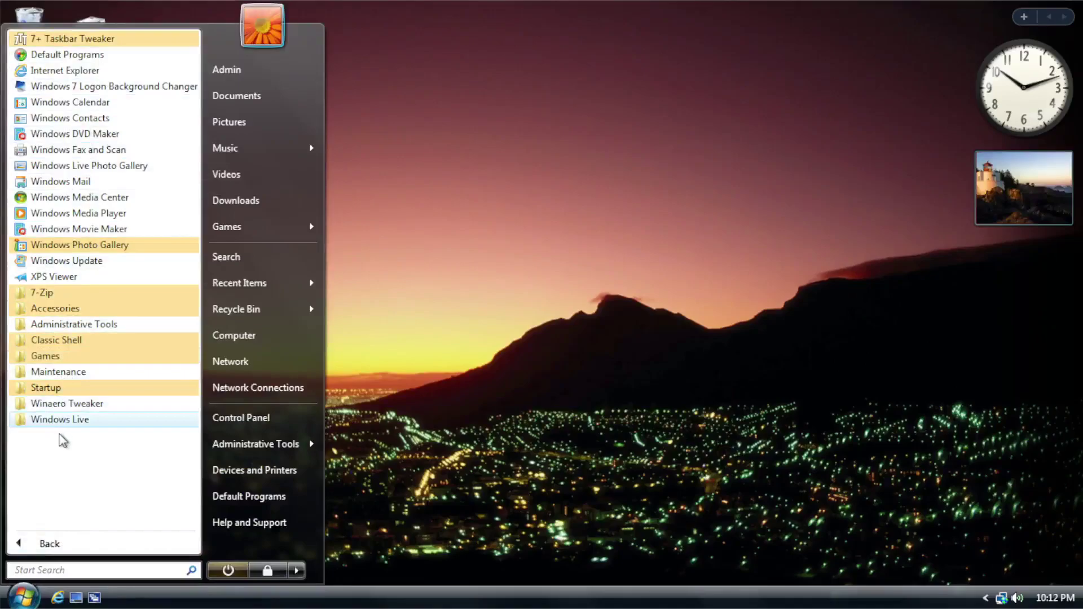
pyautogui.click(240, 420)
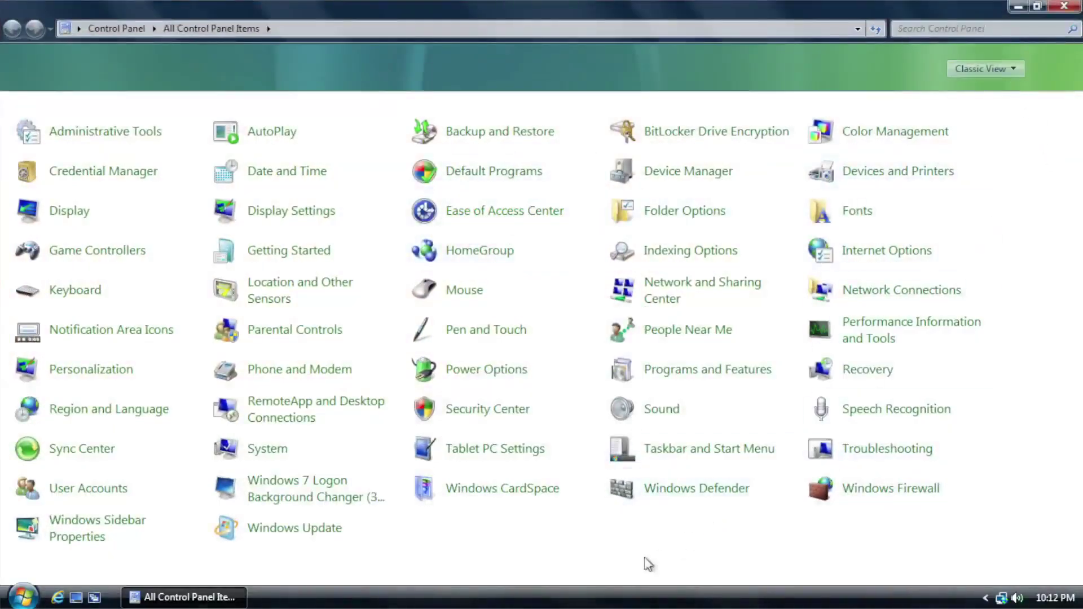
pyautogui.moveTo(208, 602)
pyautogui.moveTo(921, 11); pyautogui.dragTo(672, 7)
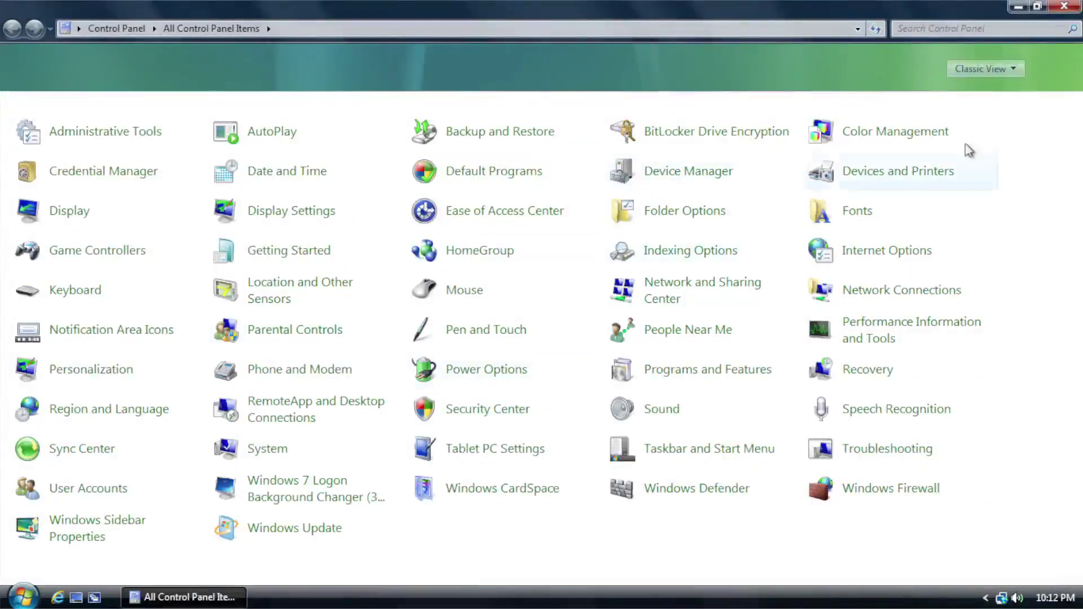
pyautogui.click(1063, 8)
# - Move the Shared Folders shortcut on the desktop directly below the colors shortcut
pyautogui.rightClick(328, 101)
pyautogui.click(262, 70)
pyautogui.rightClick(190, 89)
pyautogui.click(179, 88)
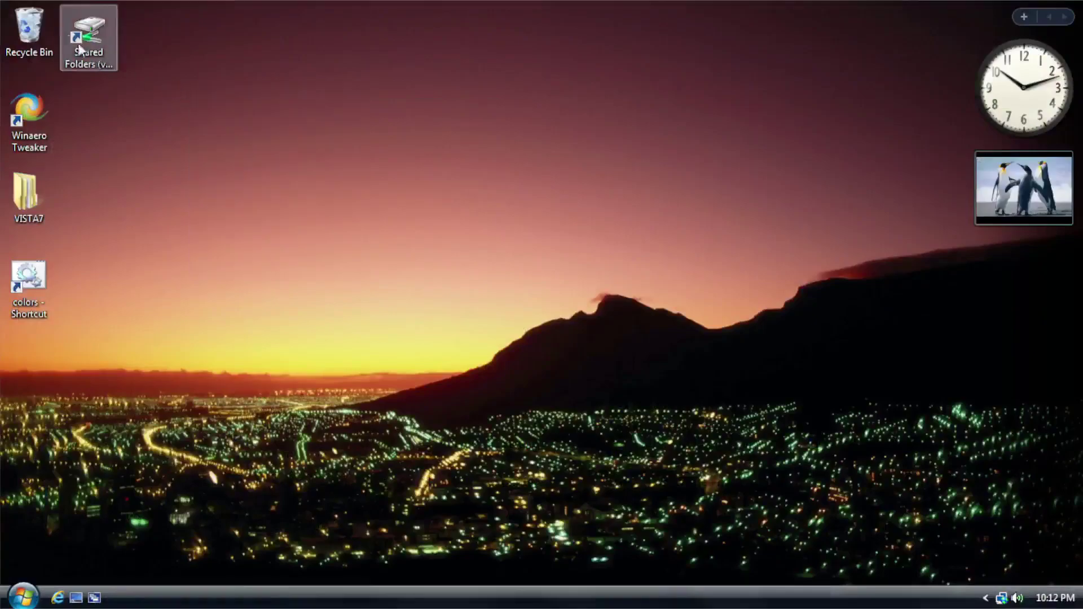
pyautogui.moveTo(81, 35); pyautogui.dragTo(39, 366)
pyautogui.rightClick(216, 167)
pyautogui.click(242, 191)
pyautogui.rightClick(35, 386)
pyautogui.click(394, 96)
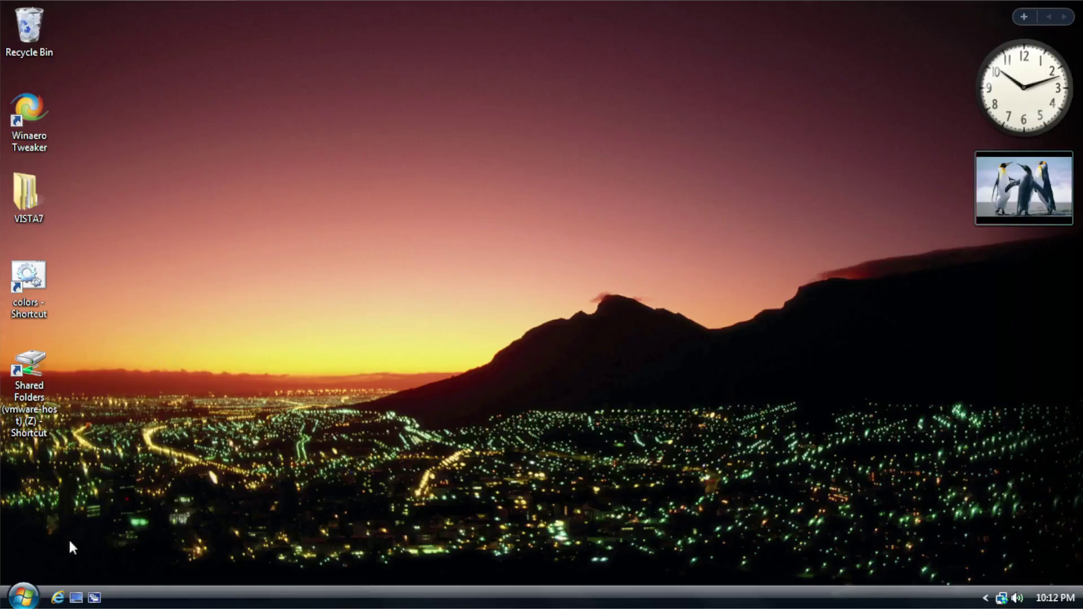
pyautogui.click(21, 599)
pyautogui.click(539, 69)
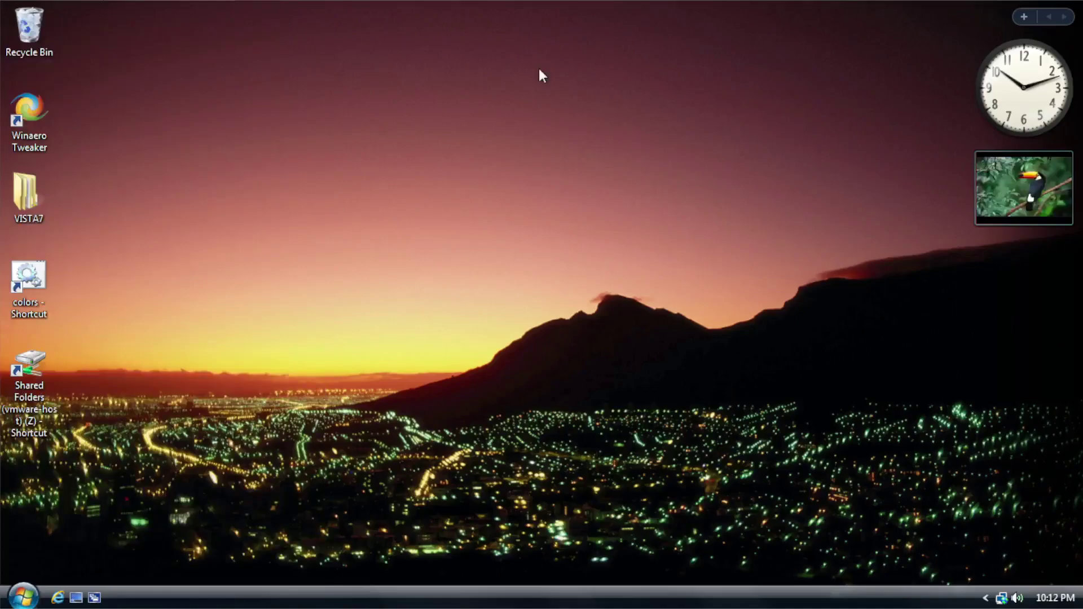
pyautogui.click(27, 594)
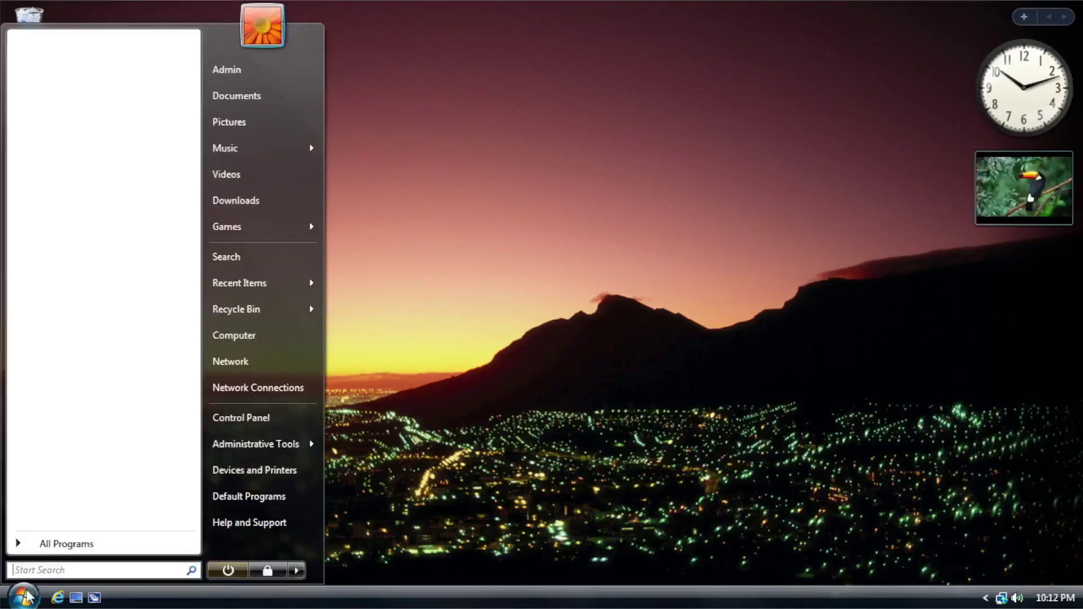
pyautogui.click(425, 99)
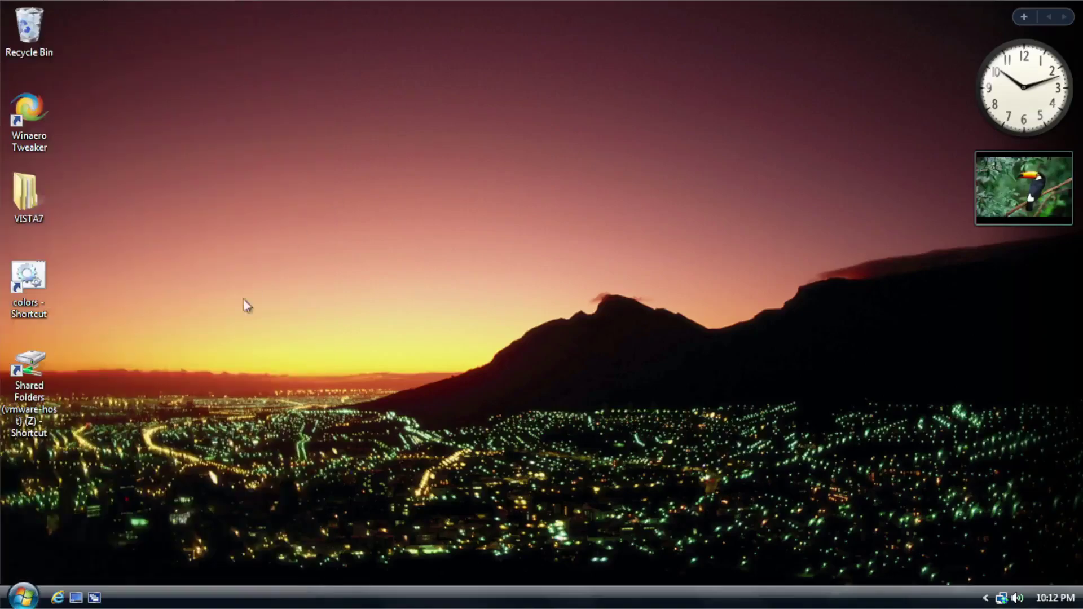
# - Open the Admin user folder from the Start menu, check its contents in a smaller window, and close it
pyautogui.click(23, 596)
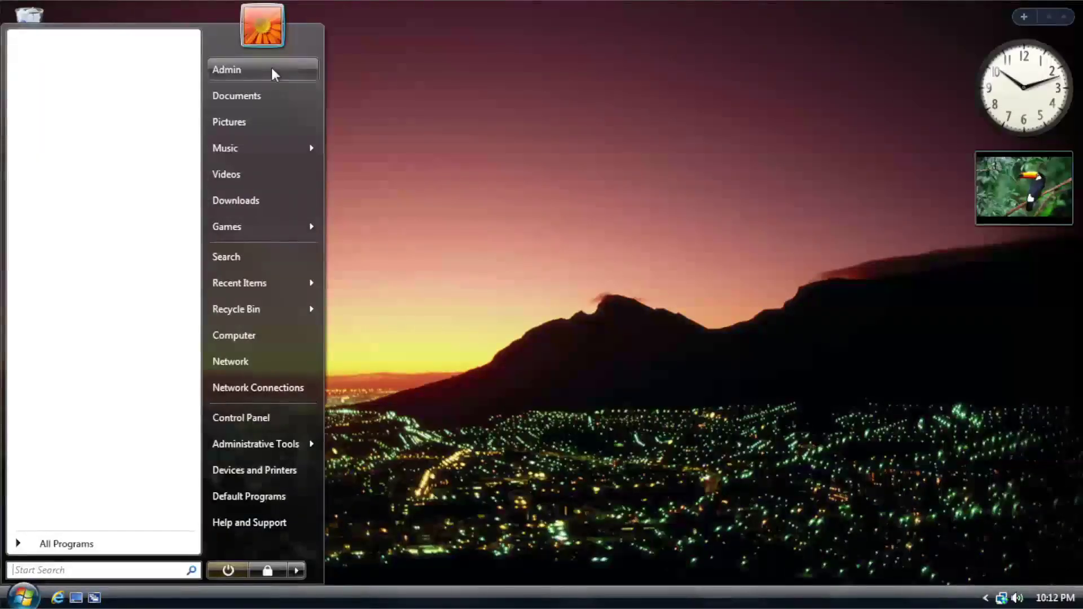
pyautogui.click(668, 13)
pyautogui.moveTo(705, 17); pyautogui.dragTo(769, 39)
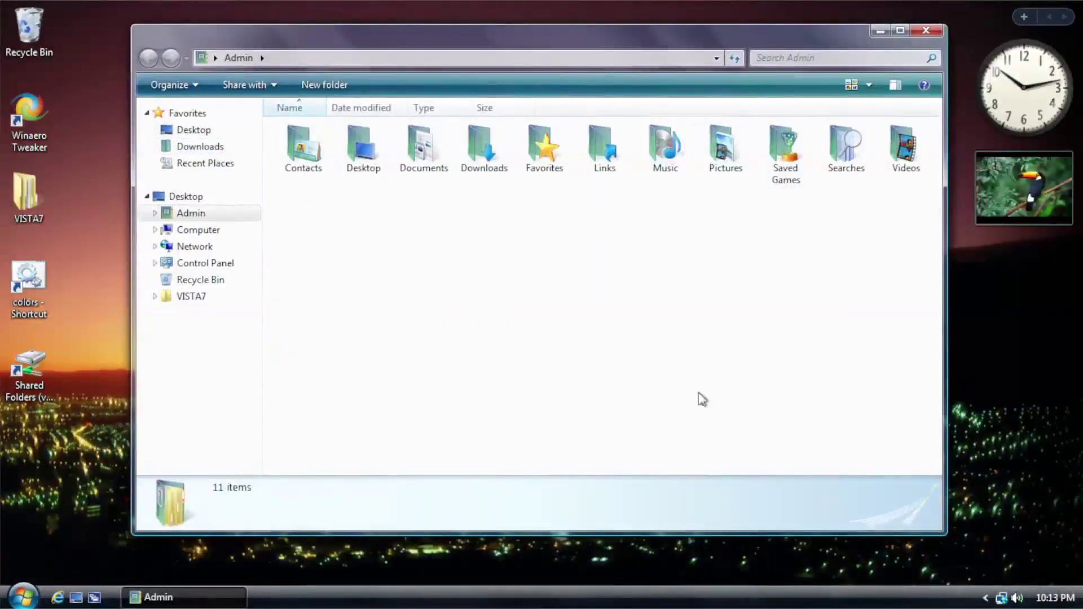
pyautogui.click(926, 30)
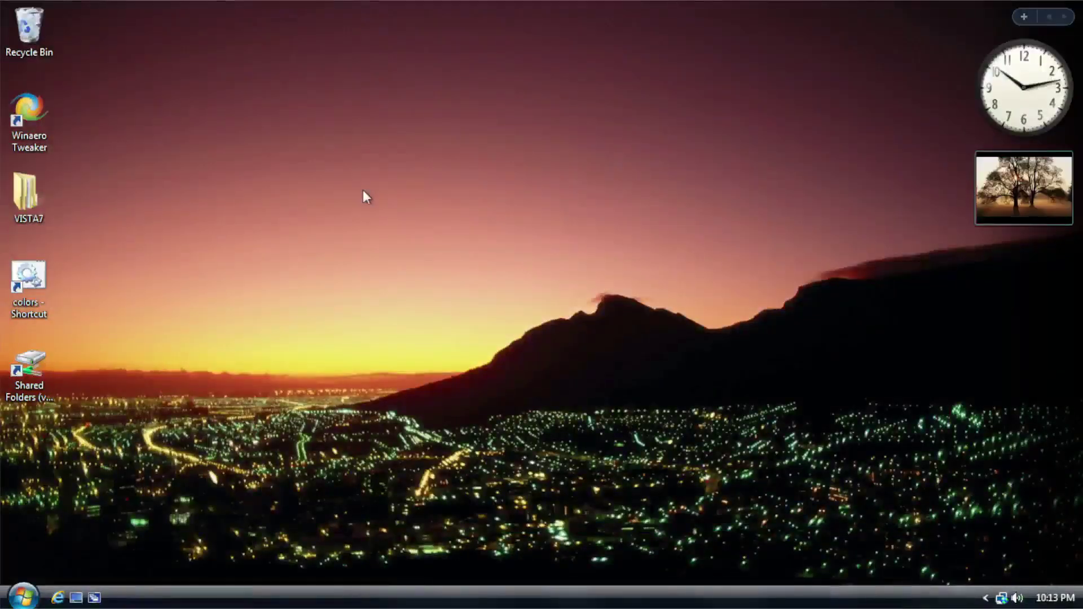
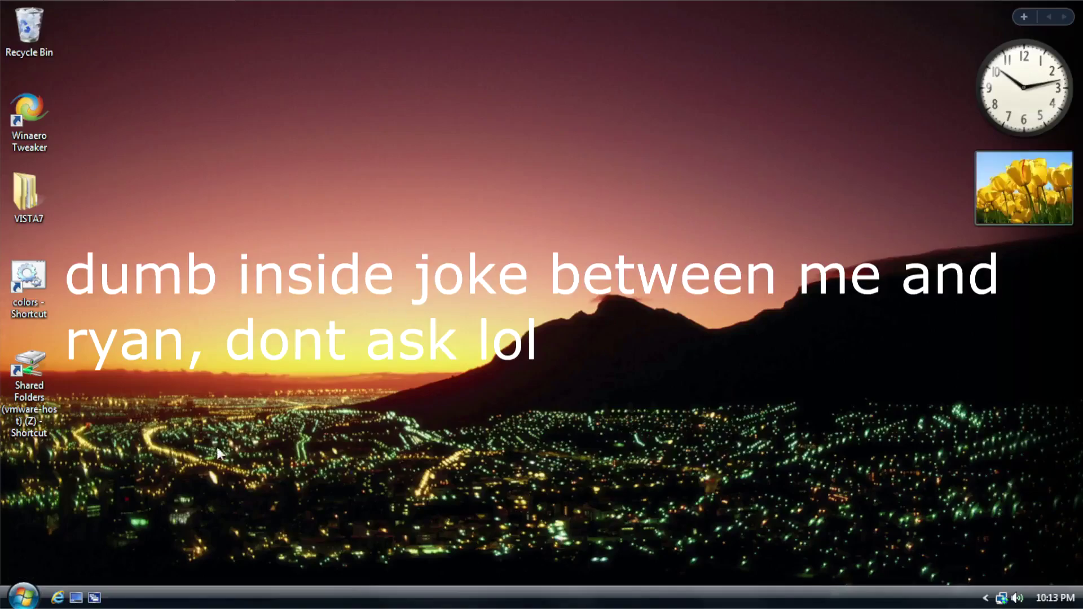
# - Open Computer from the Start menu and go to the "libraries" location in the same window
pyautogui.click(22, 597)
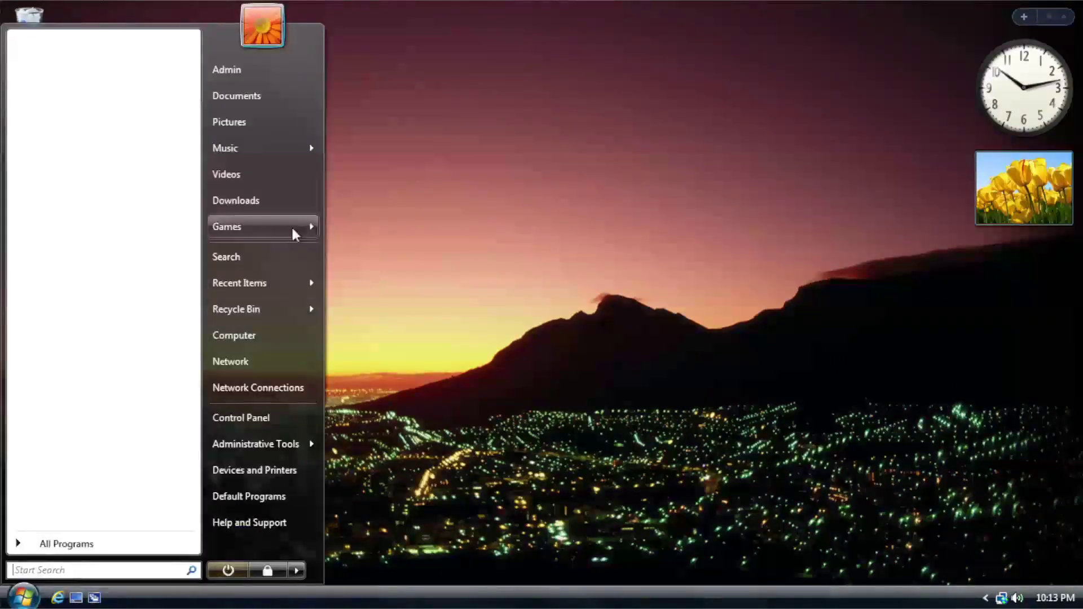
pyautogui.click(263, 335)
pyautogui.click(527, 47)
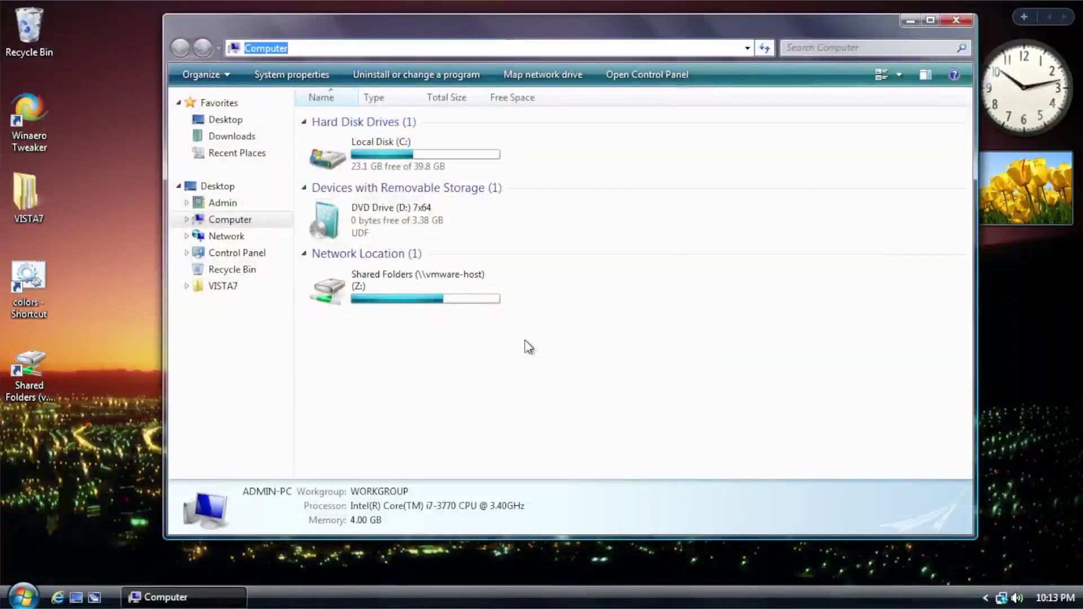
pyautogui.write('libraries')
pyautogui.press('Return')
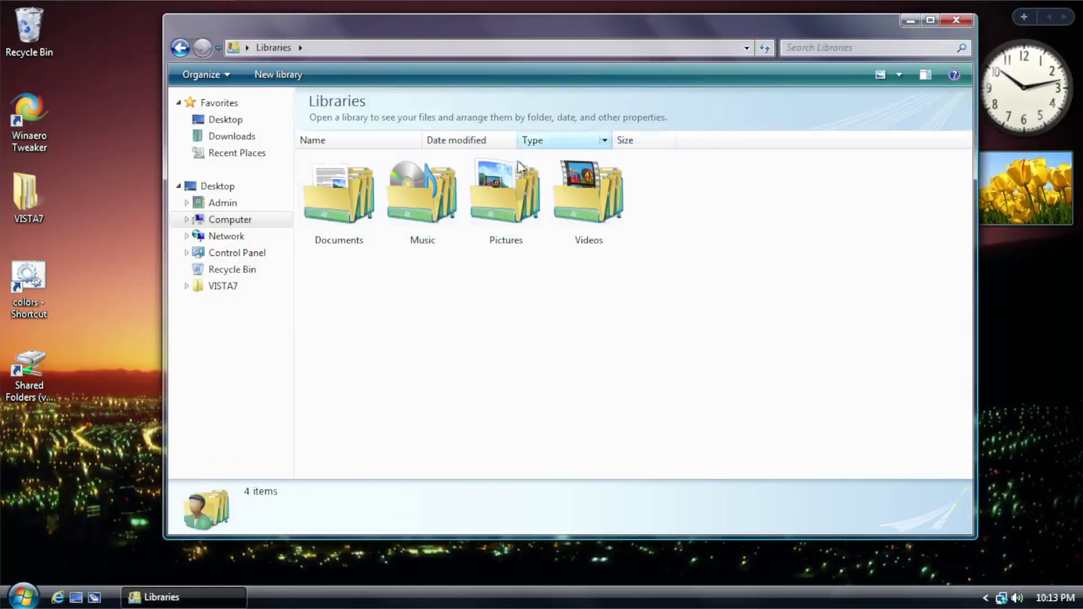
# - Maximize the Libraries window, look into the Documents and Pictures libraries, and close the window
pyautogui.moveTo(761, 35); pyautogui.dragTo(761, 0)
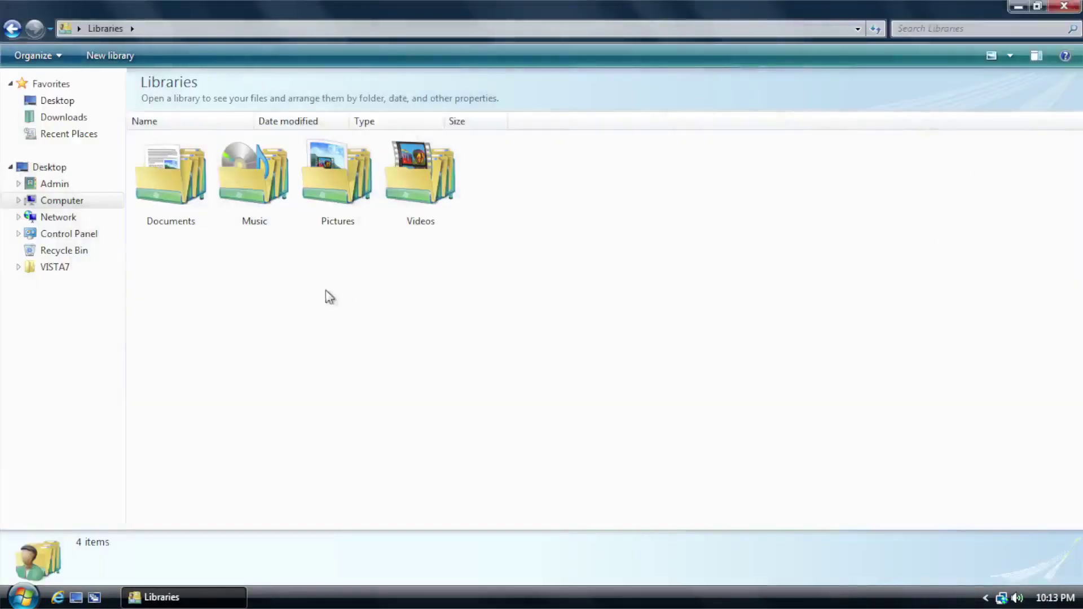
pyautogui.doubleClick(169, 189)
pyautogui.click(18, 22)
pyautogui.doubleClick(329, 197)
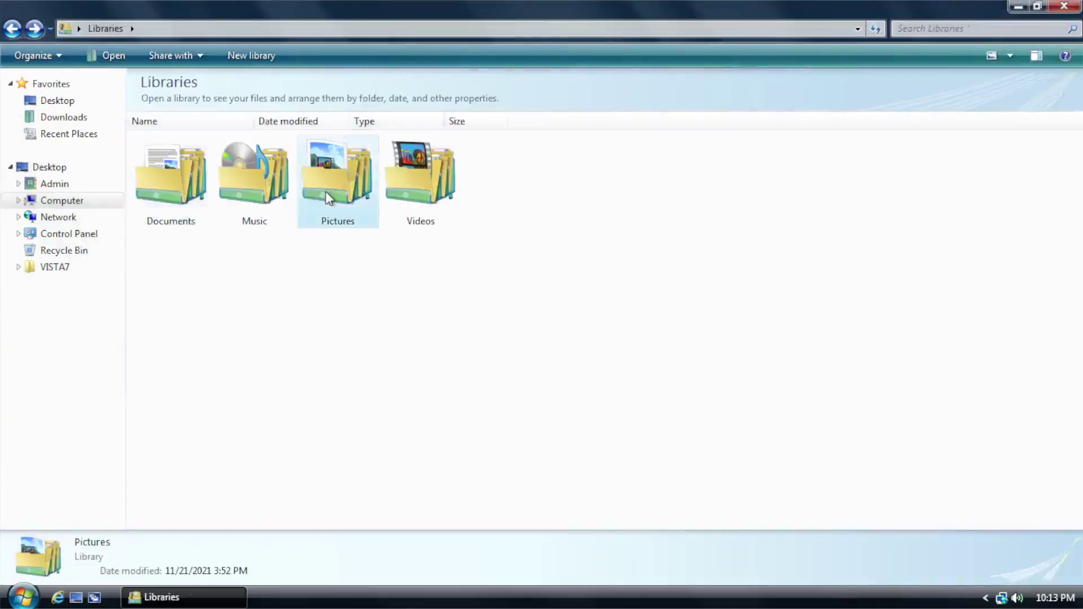
pyautogui.click(12, 29)
pyautogui.click(1066, 9)
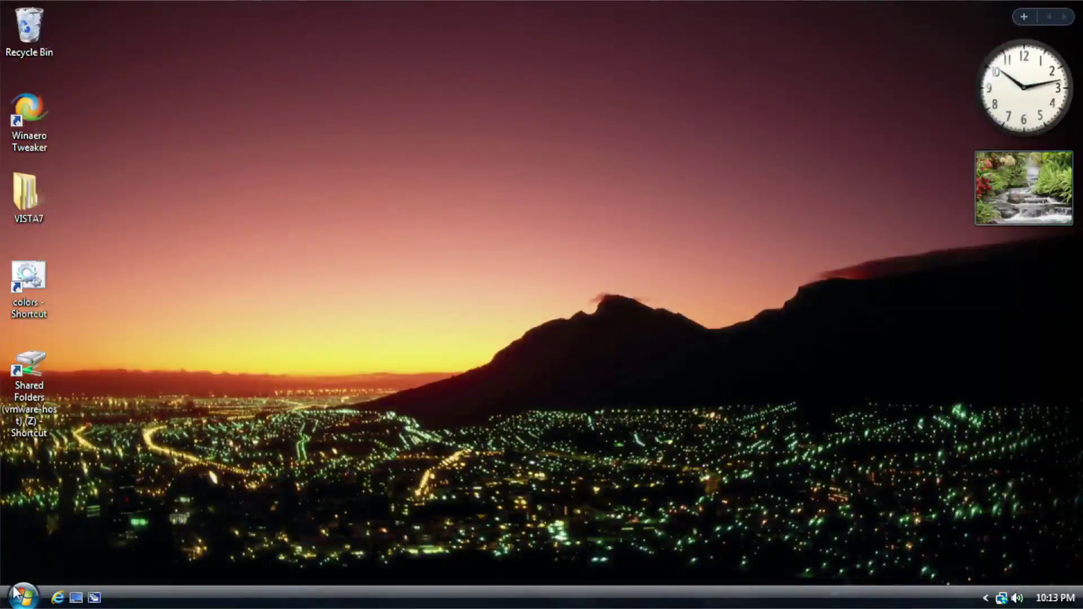
# - Shut down the computer using the Start menu's power options
pyautogui.click(15, 593)
pyautogui.click(295, 571)
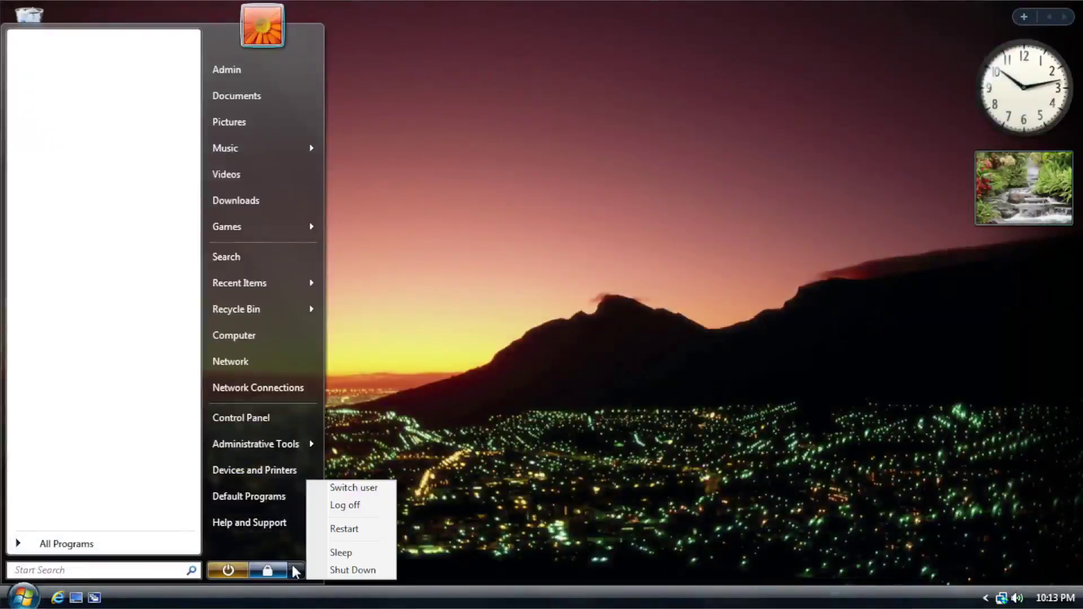
pyautogui.click(351, 570)
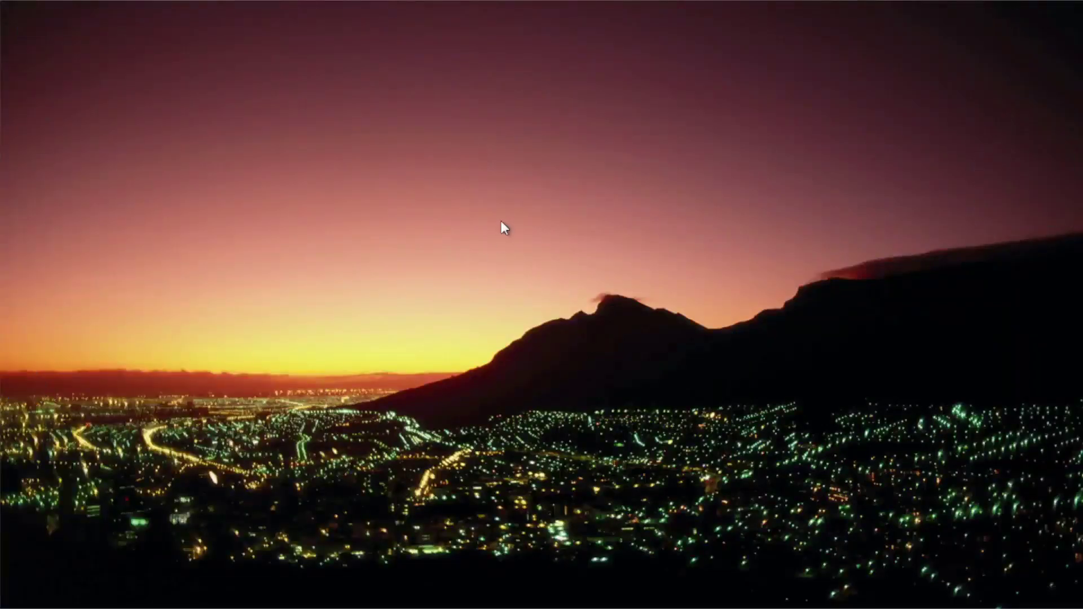